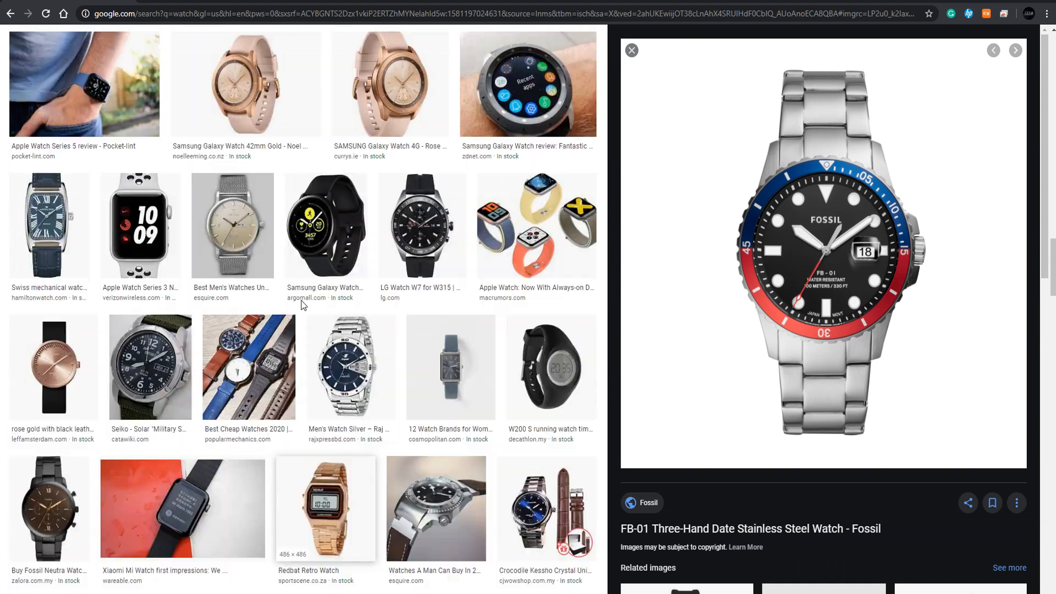
- Browse the watch image results for a reference and open the Casio Men's Dive Watch picture
scroll(307, 309, "down", 6)
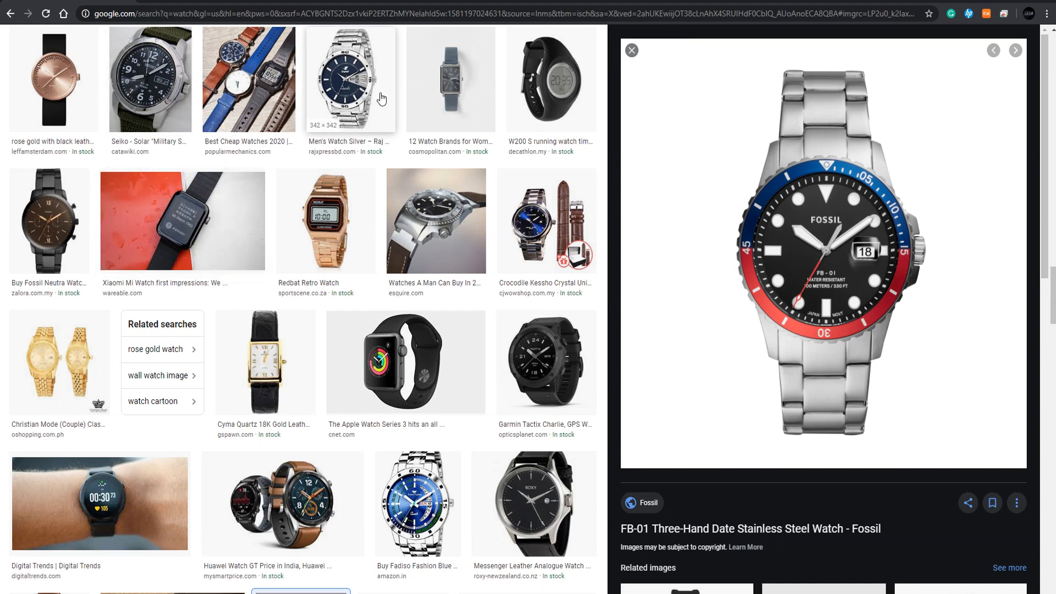
scroll(360, 208, "down", 8)
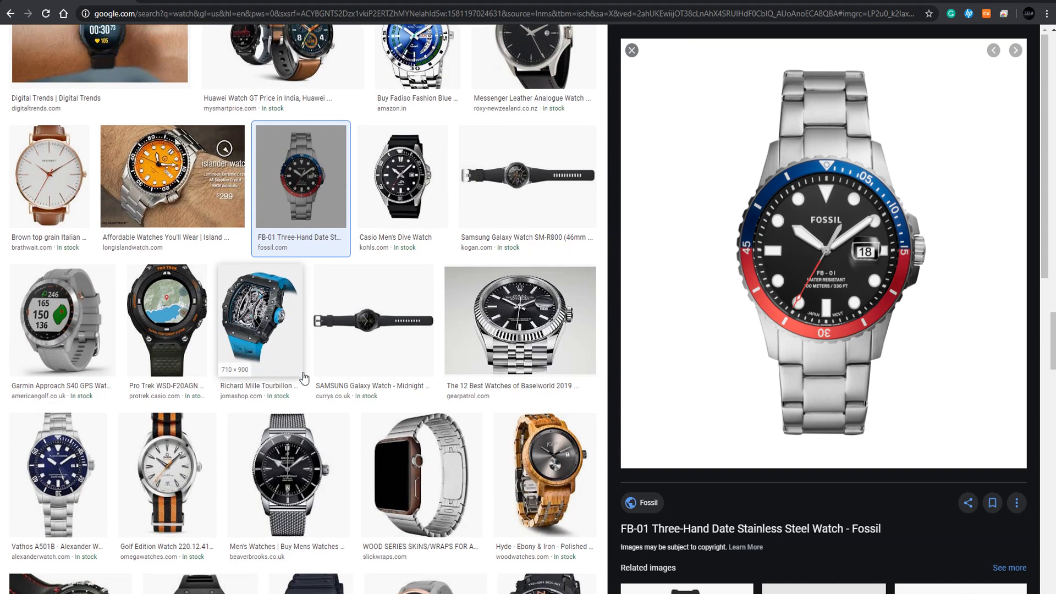
left_click(402, 178)
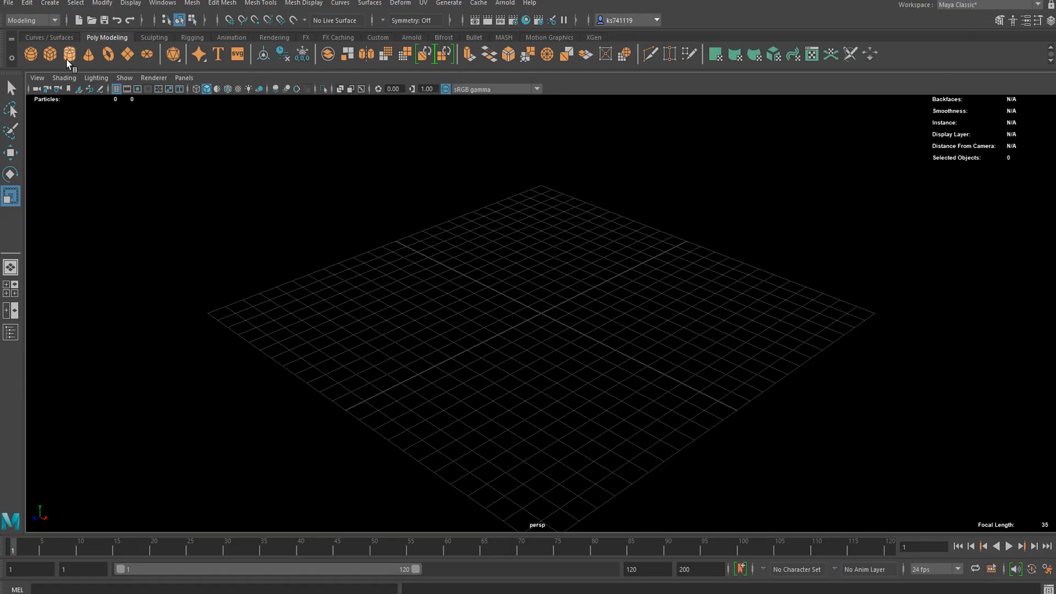
- Create a polygon cylinder and scale it up along X and Z into a wide, flat disc
left_click(68, 59)
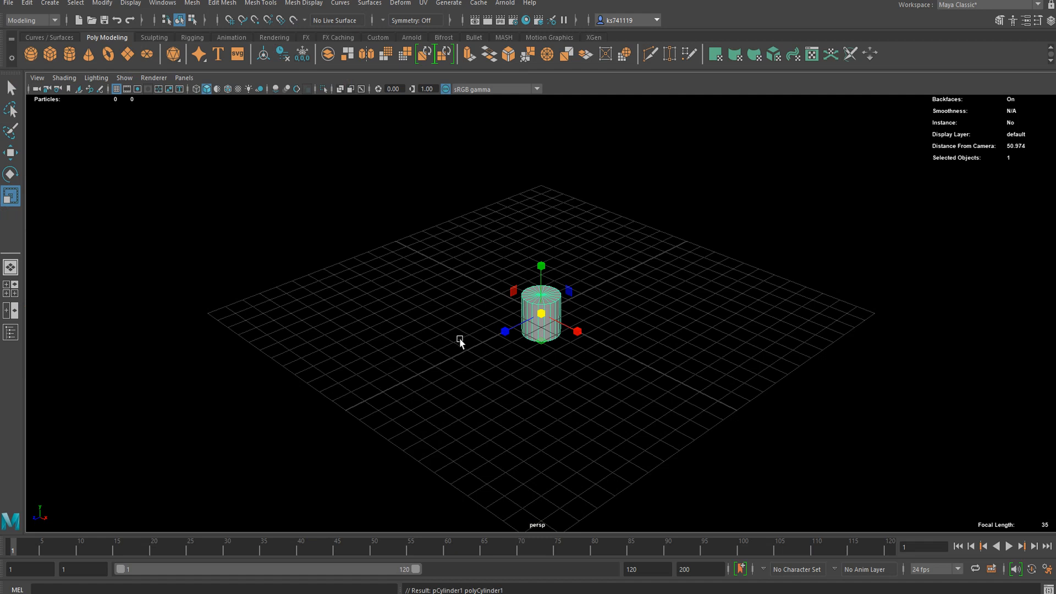
left_click_drag(541, 343, 442, 487)
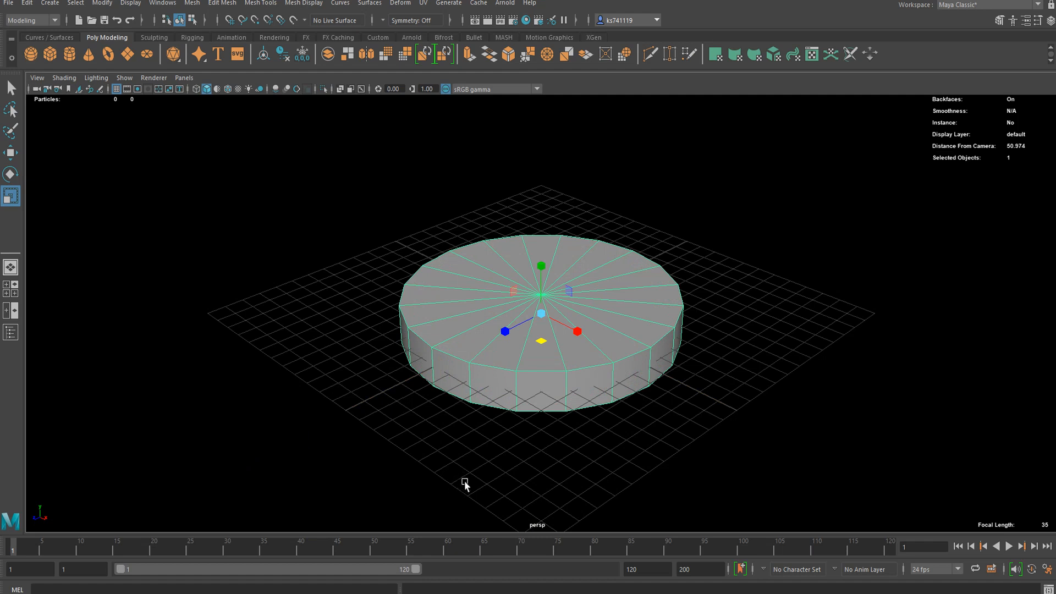
scroll(551, 314, "up", 3)
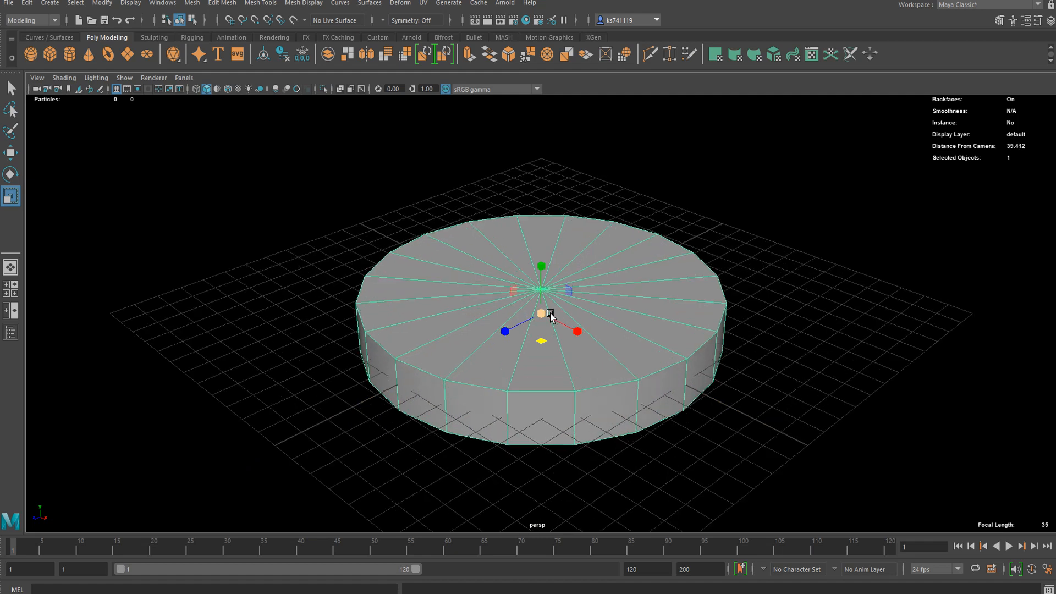
left_click_drag(539, 337, 554, 310)
- Select the top and bottom rim edge loops of the disc and bevel them
right_click_drag(553, 267, 554, 242)
scroll(522, 387, "up", 1)
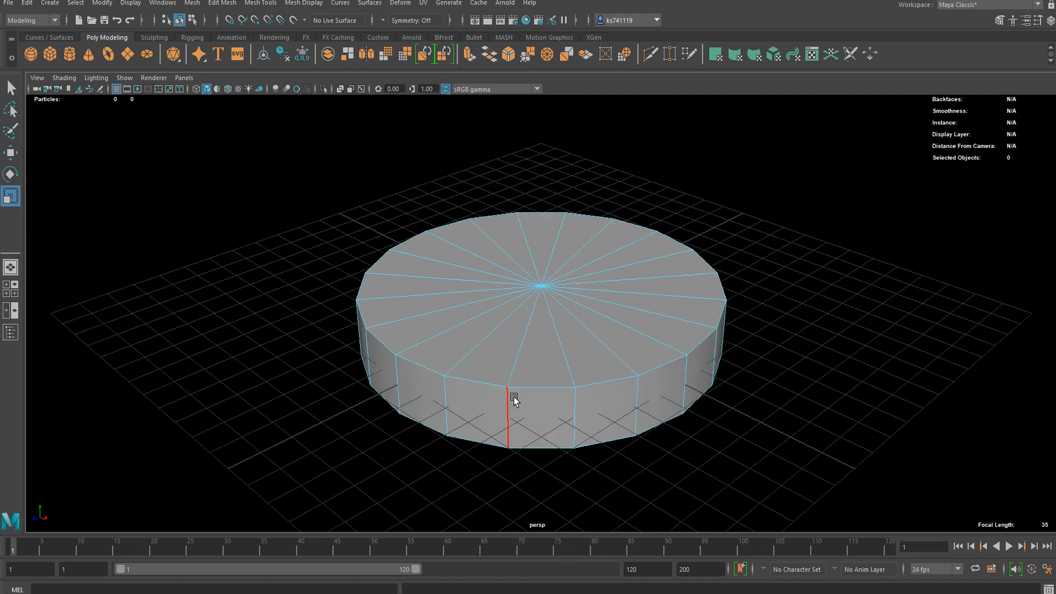
double_click(537, 375)
left_click_drag(554, 410, 809, 331, "alt")
scroll(565, 366, "up", 2)
key("ctrl+b")
scroll(563, 396, "down", 2)
- Select the disc's top cap faces and extrude them inward with an offset of 0.88
right_click_drag(467, 278, 472, 308)
mouse_move(469, 273)
left_mouse_down()
mouse_move(447, 342)
mouse_move(595, 293)
mouse_move(547, 233)
mouse_move(483, 267)
left_mouse_up()
left_click_drag(495, 265, 539, 319, "alt")
left_click_drag(475, 283, 511, 302, "alt")
scroll(517, 297, "up", 3)
key("ctrl+e")
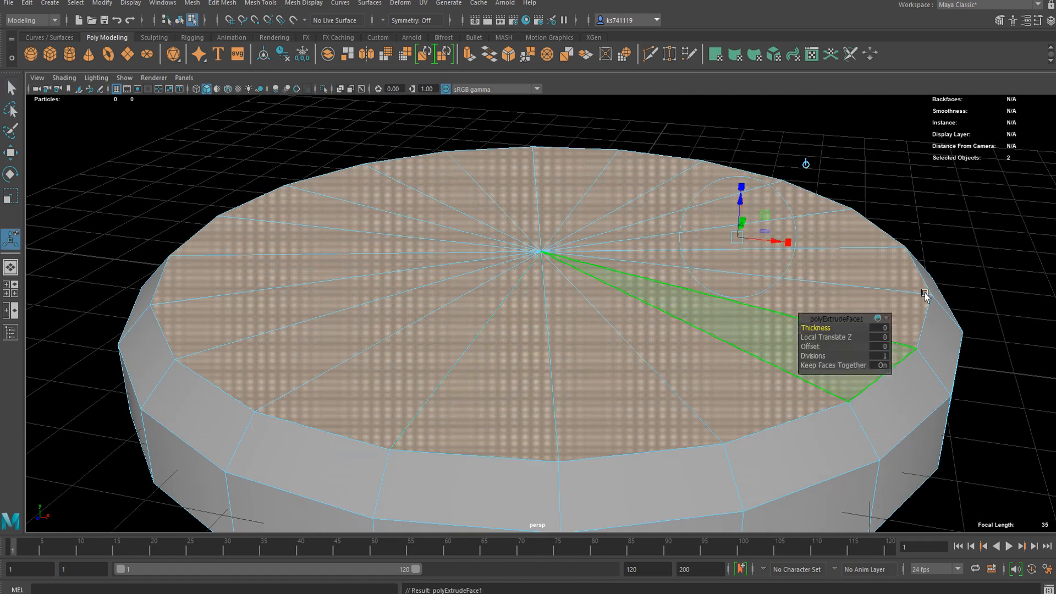
left_click_drag(820, 346, 862, 337)
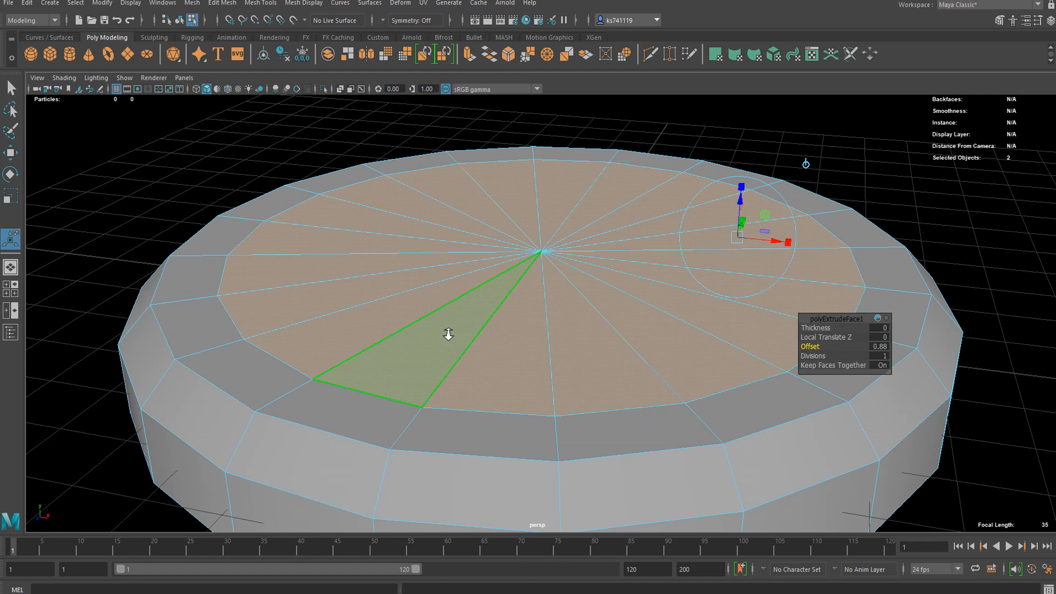
- Extrude the inset top faces with a thickness of -0.14 to recess the dial area
scroll(448, 334, "down", 2)
scroll(488, 321, "up", 3)
left_click_drag(488, 321, 510, 263, "alt")
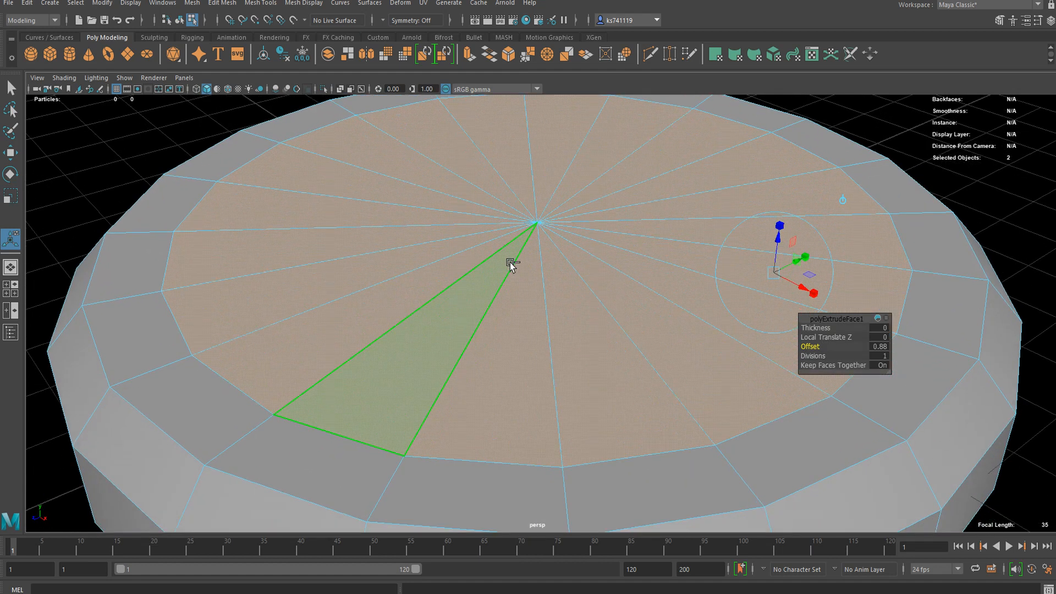
key("ctrl+e")
left_click_drag(815, 328, 807, 335)
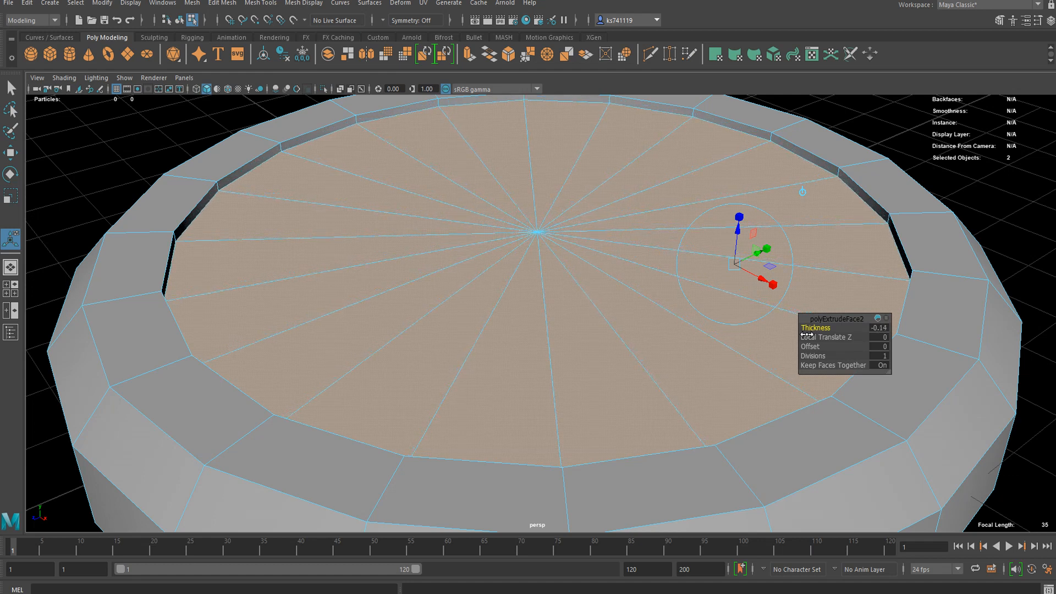
scroll(473, 363, "down", 5)
scroll(556, 337, "up", 3)
left_click_drag(525, 350, 419, 295, "alt")
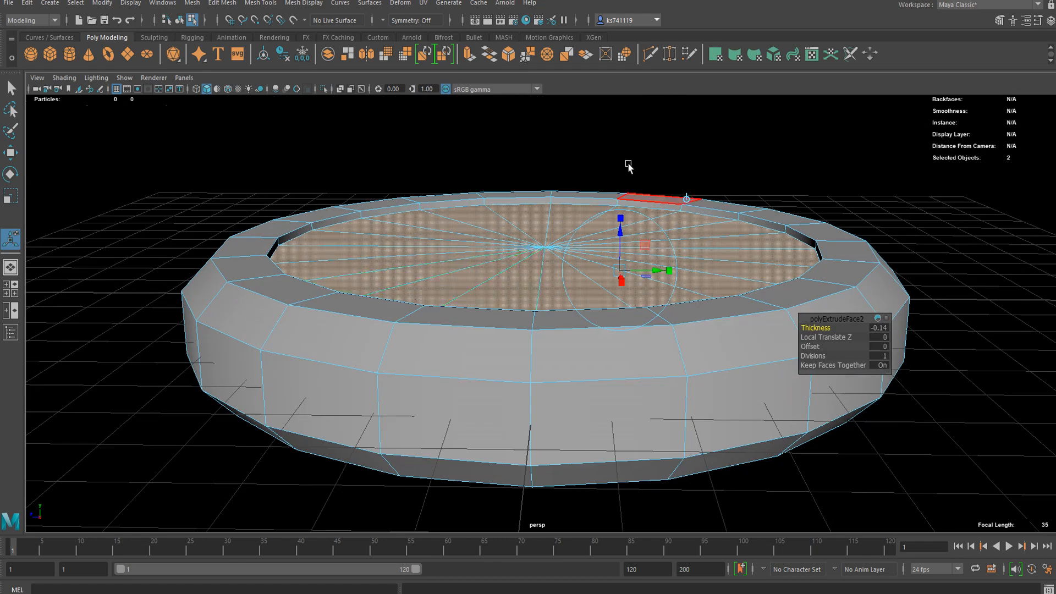
left_click_drag(510, 238, 494, 390, "alt")
key("q")
scroll(349, 341, "down", 6)
left_click(491, 345)
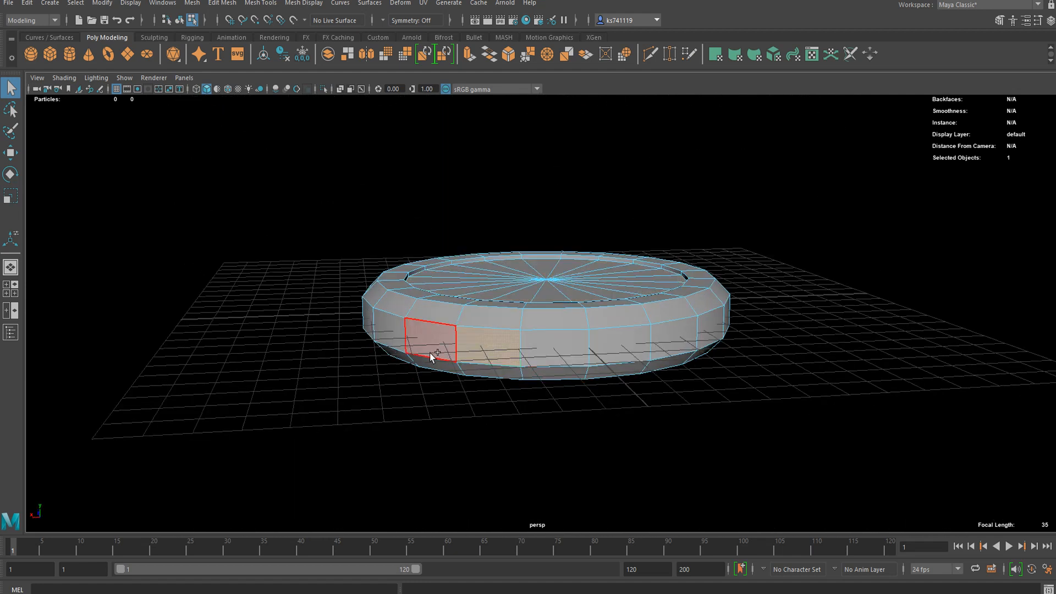
left_click_drag(658, 415, 627, 431, "alt")
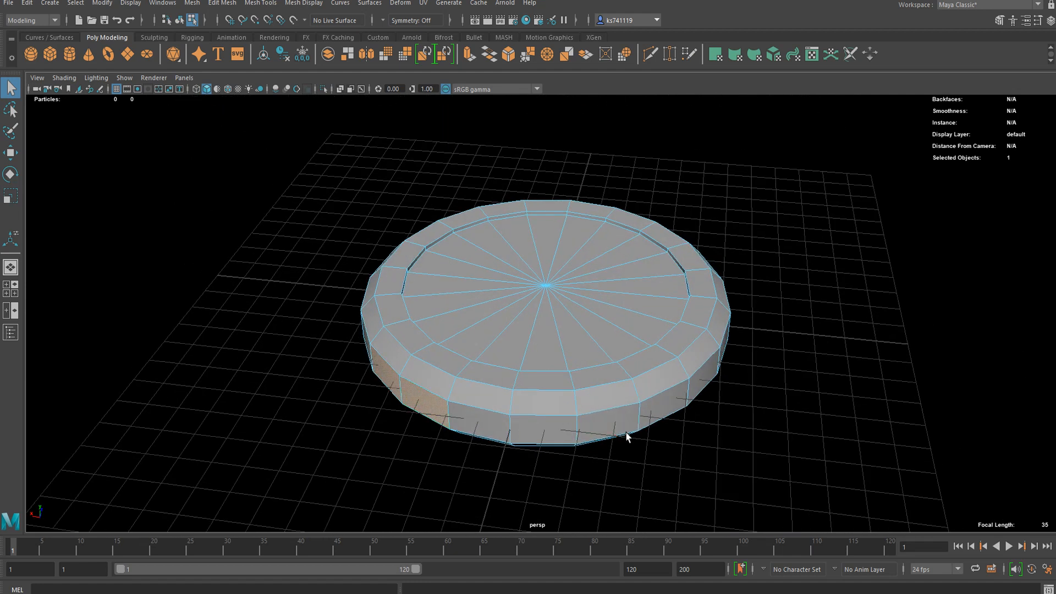
left_click(656, 408, "shift")
left_click_drag(578, 395, 450, 338, "alt")
key("space")
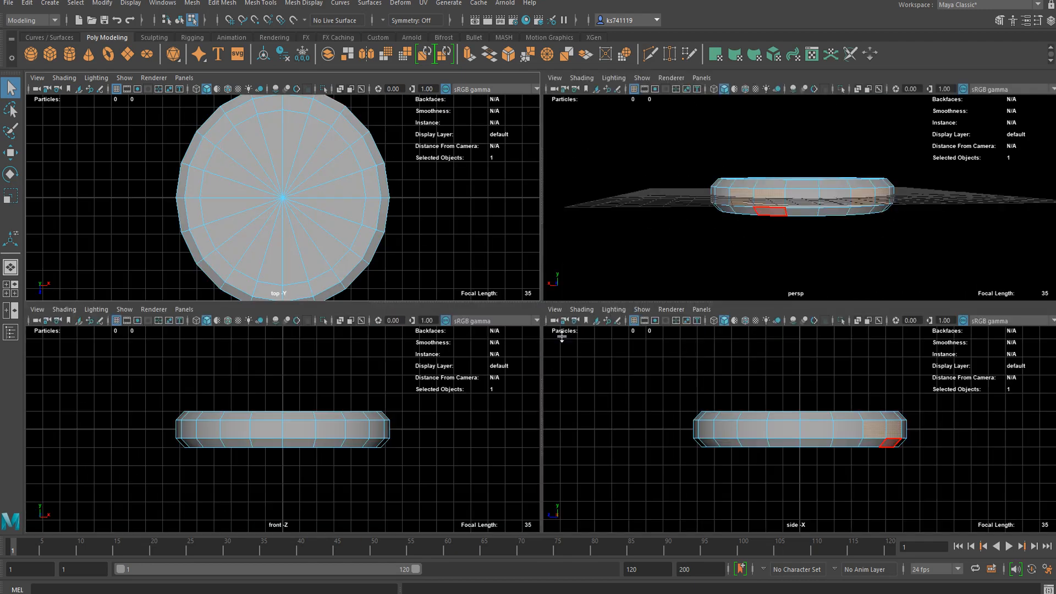
scroll(319, 436, "up", 2)
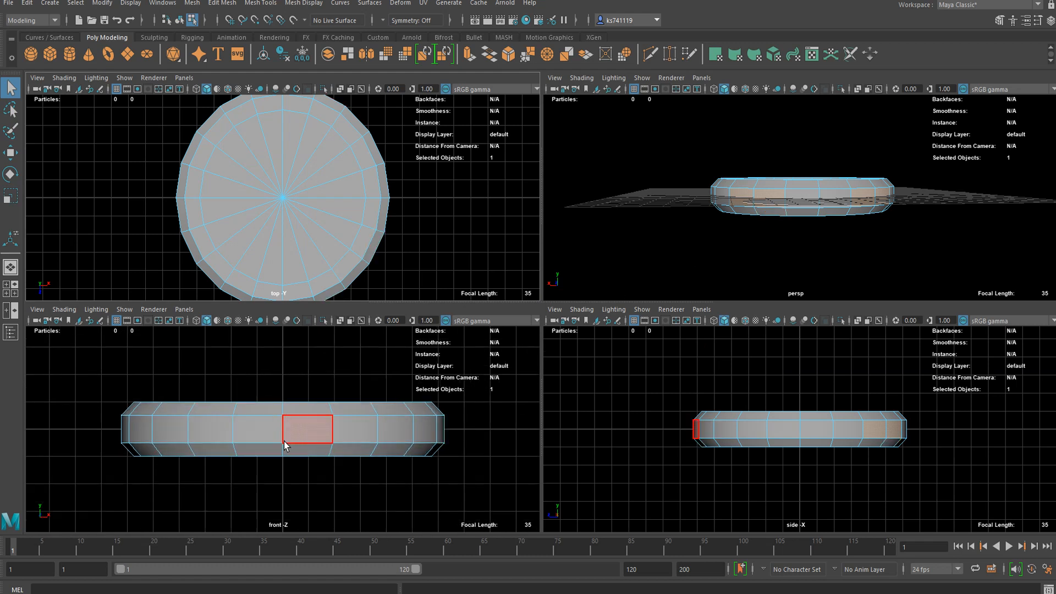
scroll(341, 435, "up", 1)
left_click_drag(352, 425, 406, 436)
left_click_drag(153, 434, 152, 434, "shift")
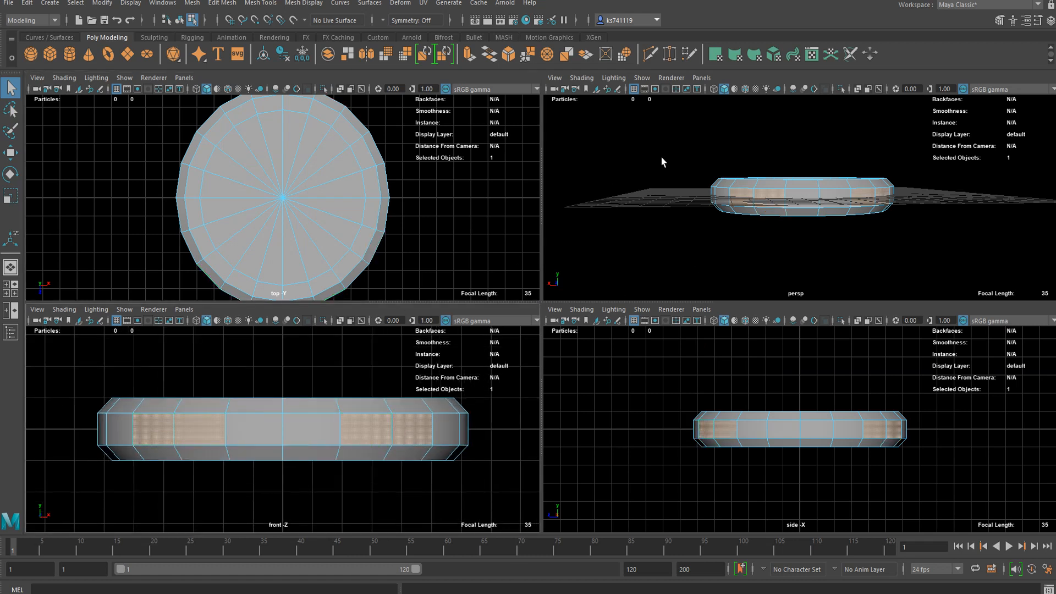
key("space")
left_click_drag(609, 294, 637, 326, "alt")
scroll(637, 323, "down", 1)
left_click_drag(616, 398, 505, 426, "alt")
key("space")
left_click_drag(118, 422, 207, 441, "shift")
left_click(198, 486)
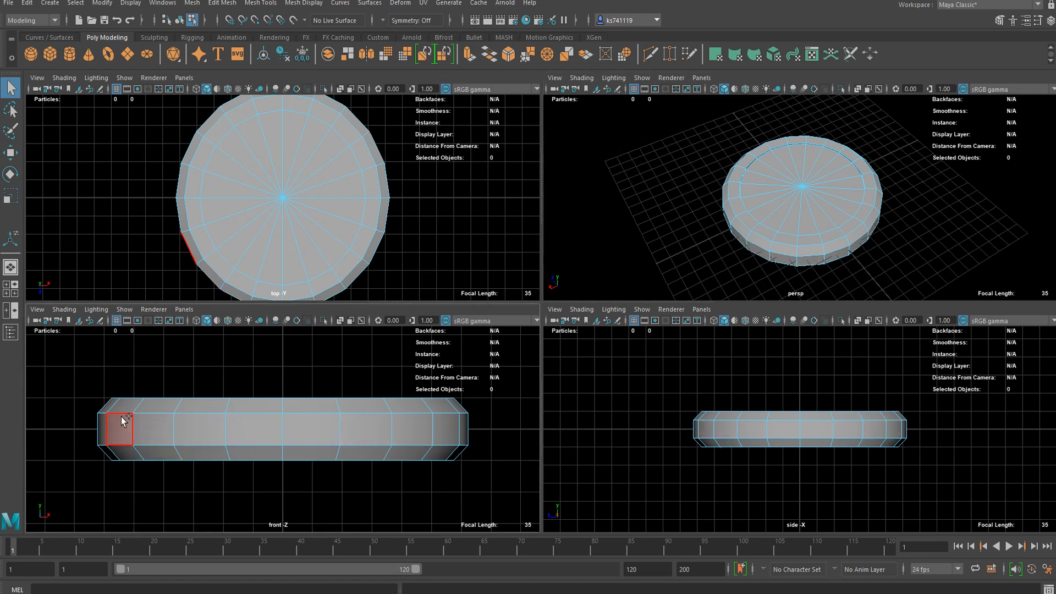
- Select the side wall faces all around the disc except the two middle faces at the front and back
left_click_drag(120, 422, 448, 432)
left_click_drag(254, 439, 297, 438, "ctrl")
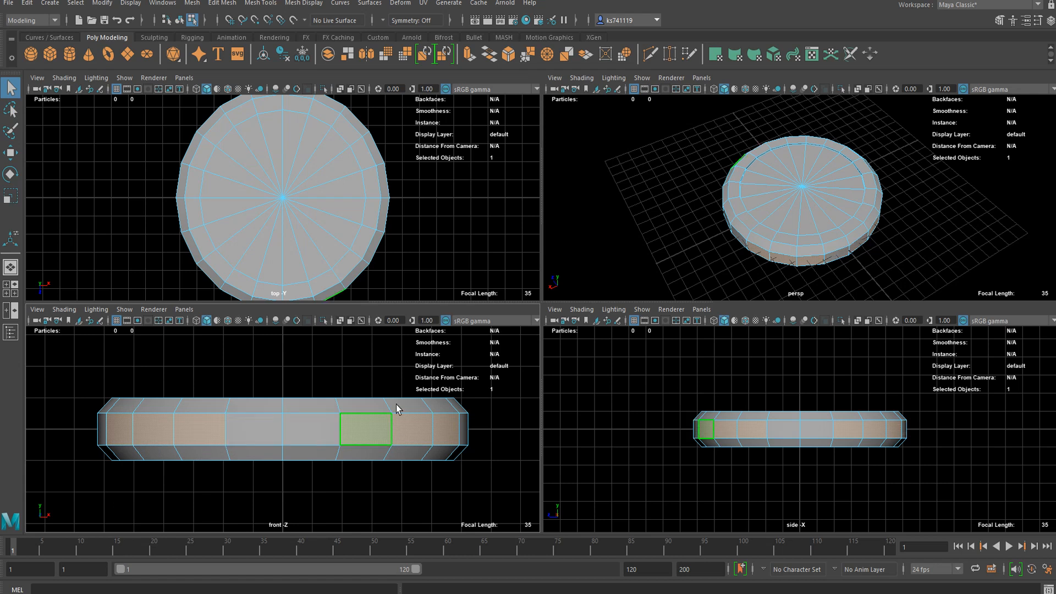
key("space")
scroll(770, 331, "down", 1)
left_click_drag(648, 315, 607, 306, "alt")
scroll(602, 331, "up", 3)
scroll(600, 319, "down", 1)
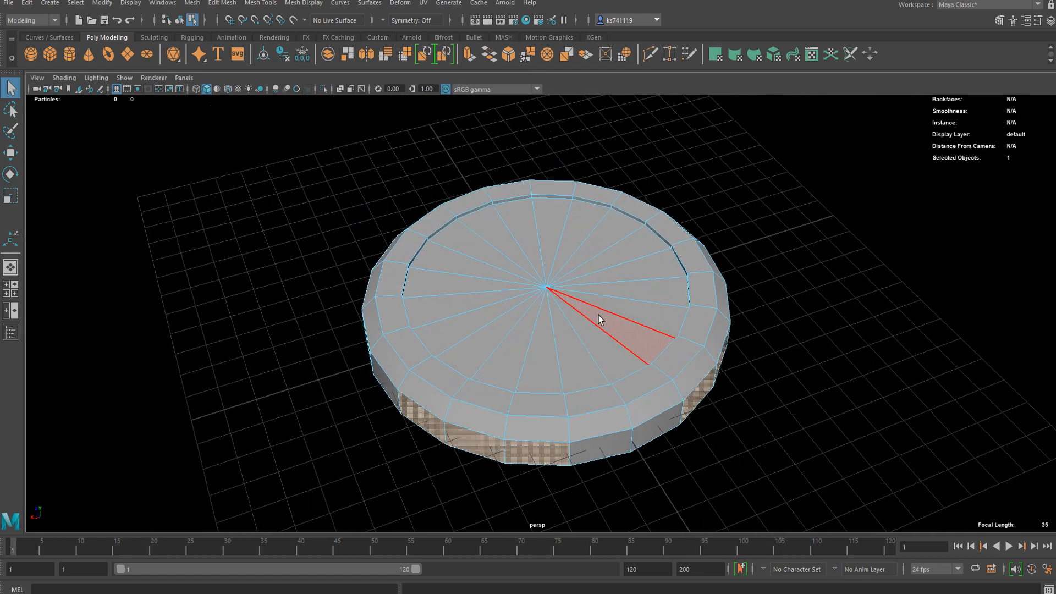
- Extrude the selected side faces and stretch them outward along Z to form four pointed strap lugs
key("ctrl+e")
left_click_drag(816, 325, 833, 328)
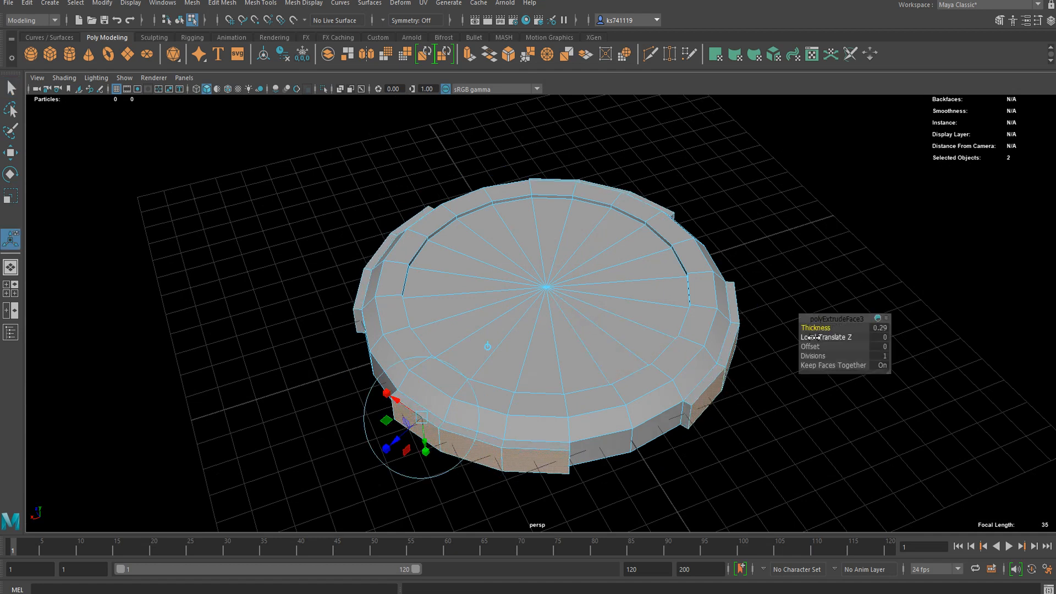
key("ctrl+z")
scroll(784, 339, "down", 1)
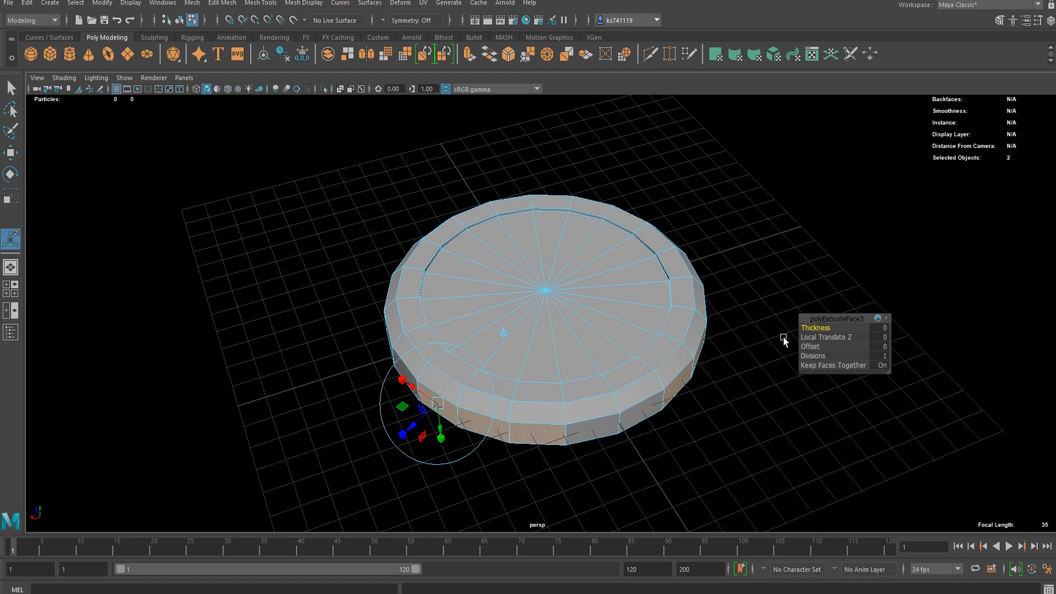
key("r")
middle_click_drag(525, 283, 517, 263)
left_click_drag(517, 261, 518, 264)
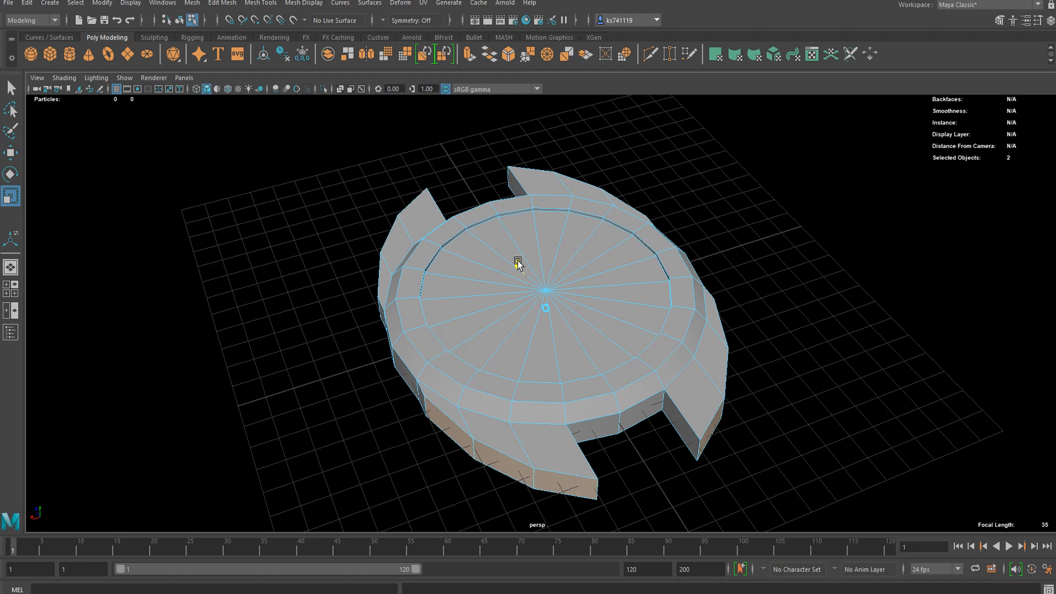
- Snap the scale pivot to the bottom of the lugs and squash their outer faces vertically toward it
left_click_drag(557, 357, 506, 299, "alt")
left_click_drag(583, 309, 676, 226, "alt")
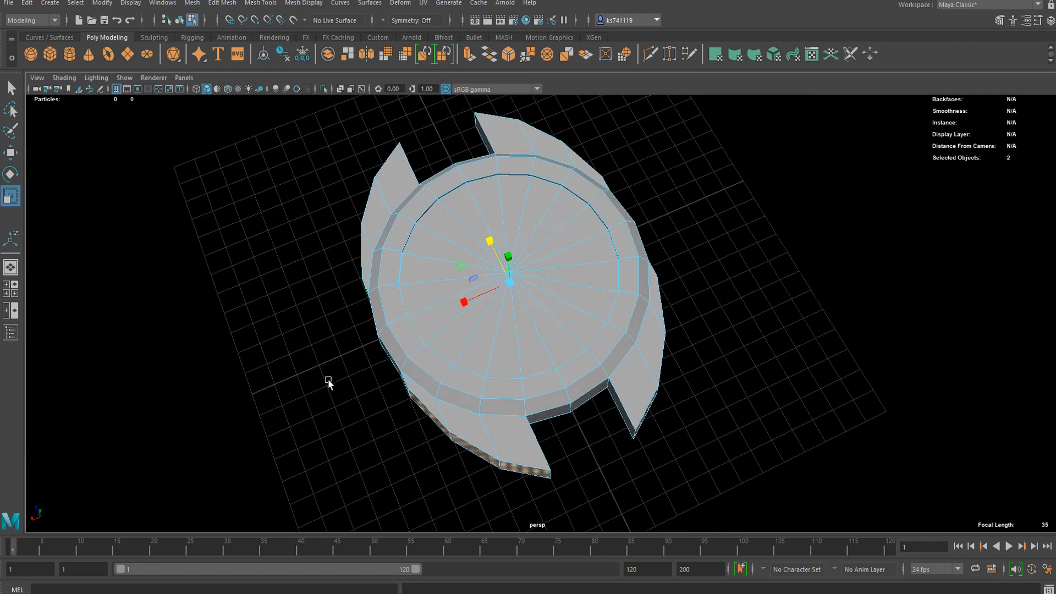
scroll(521, 290, "up", 2)
left_click_drag(516, 296, 490, 259, "alt")
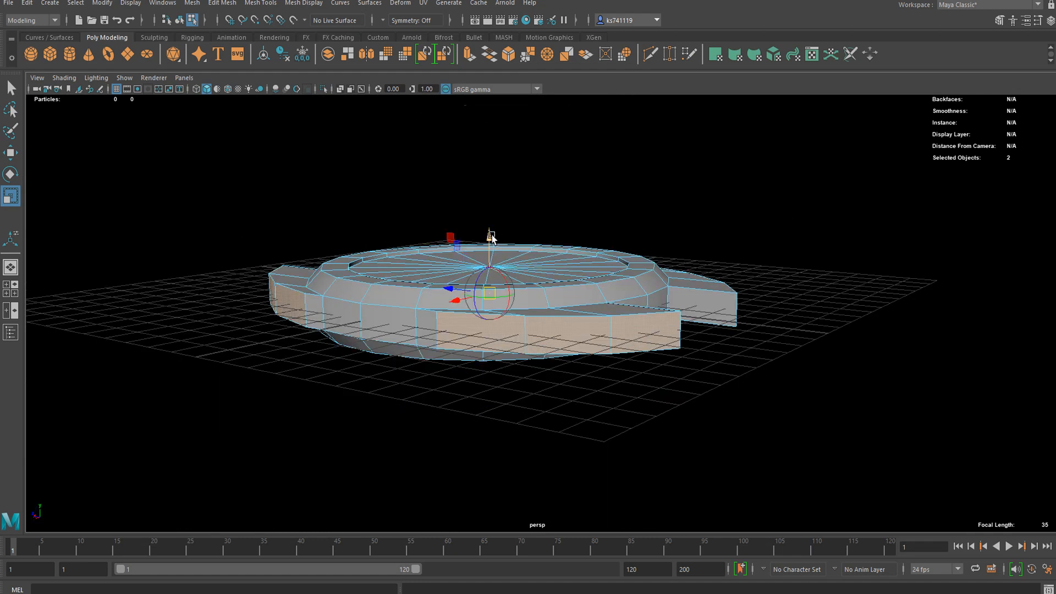
left_click_drag(489, 235, 682, 352)
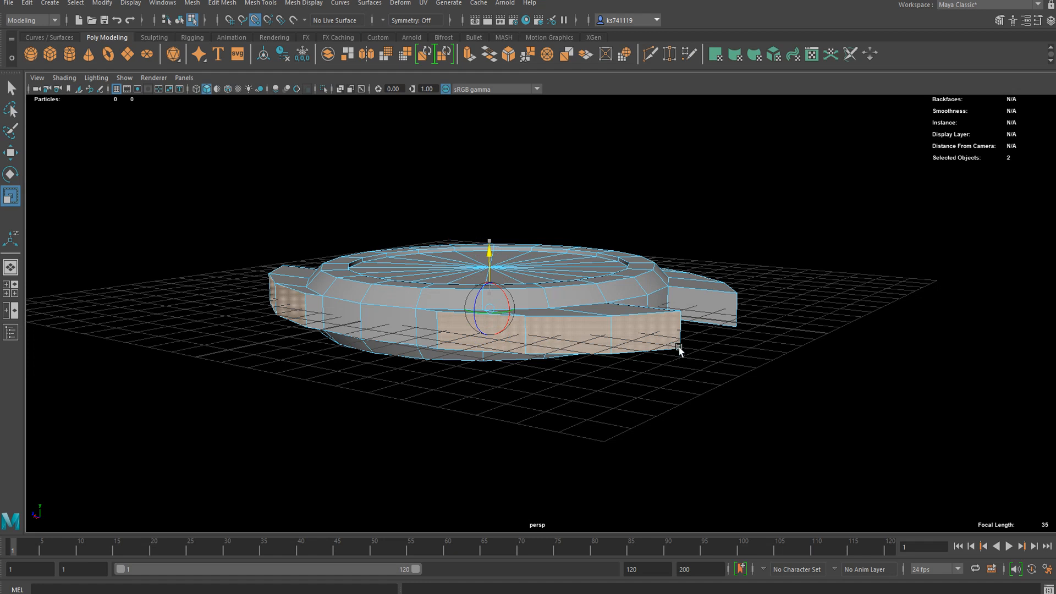
scroll(560, 355, "up", 2)
key("d")
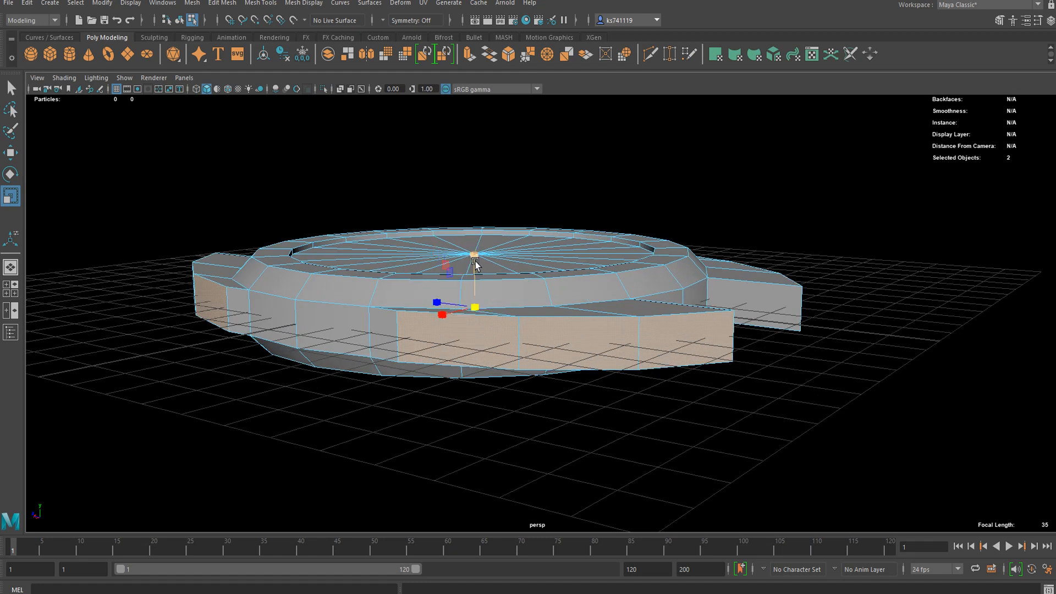
left_click_drag(467, 259, 491, 349)
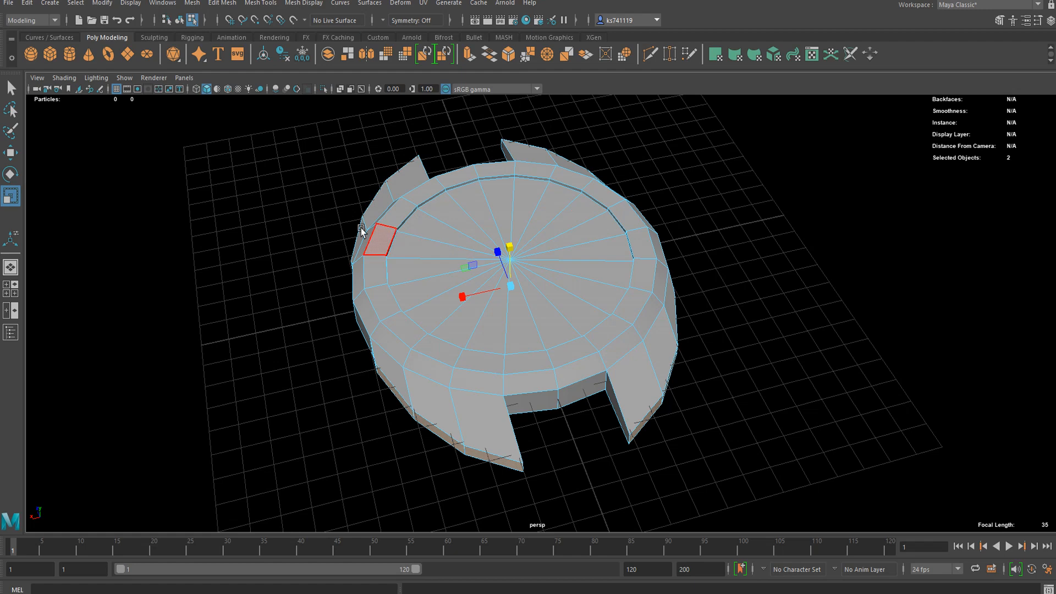
- Scale the lugs' outer faces inward along Z to shorten the lugs
left_click_drag(380, 296, 426, 259, "alt")
left_click_drag(538, 312, 543, 368, "alt")
left_click_drag(738, 441, 714, 349, "alt")
left_click_drag(470, 344, 563, 462)
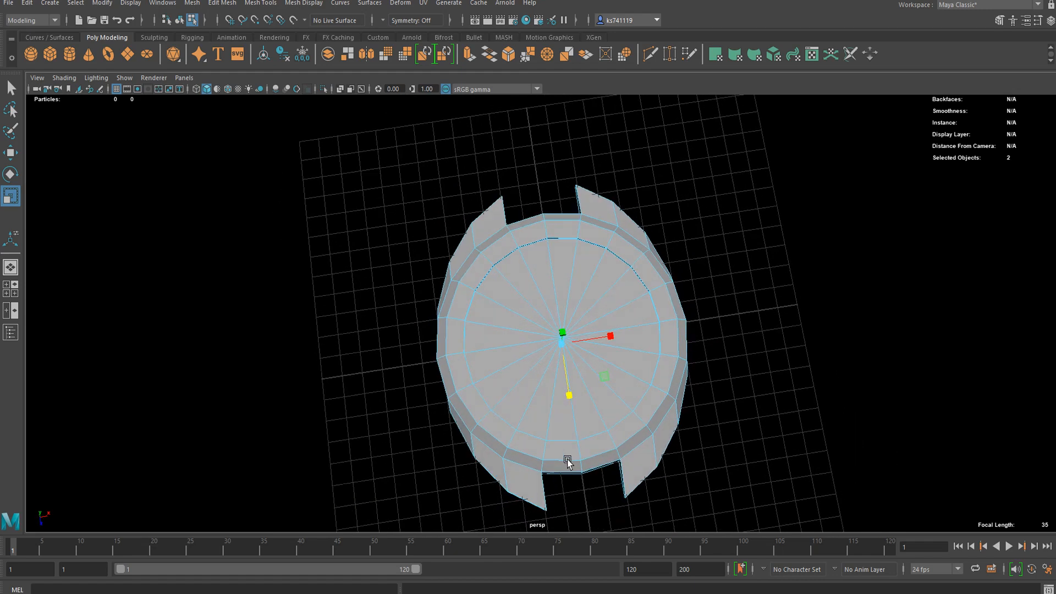
- Select the faces of the outermost tip segment on all four lugs and delete them
middle_click_drag(587, 449, 550, 361, "alt")
scroll(549, 359, "up", 3)
left_click_drag(524, 404, 602, 412, "alt")
scroll(616, 345, "down", 3)
scroll(618, 344, "up", 3)
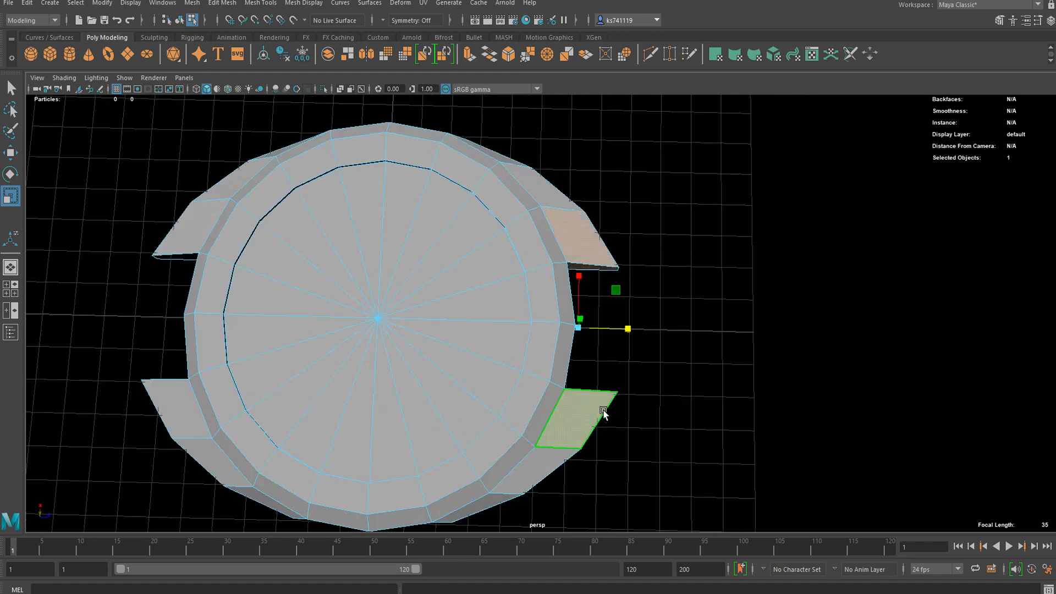
key("Delete")
left_click_drag(171, 231, 122, 414)
key("Delete")
- Select the border edges of the opening right of the middle wall faces and bridge them, closing the side wall and lug end
left_click_drag(602, 296, 507, 235, "alt")
right_click_drag(506, 236, 579, 235, "alt")
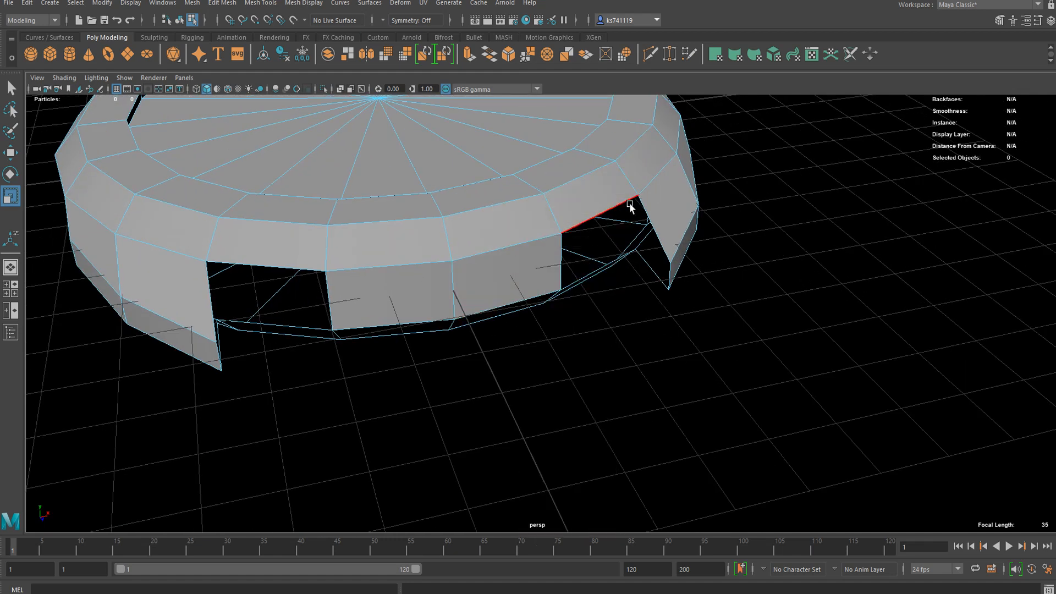
left_click(591, 226)
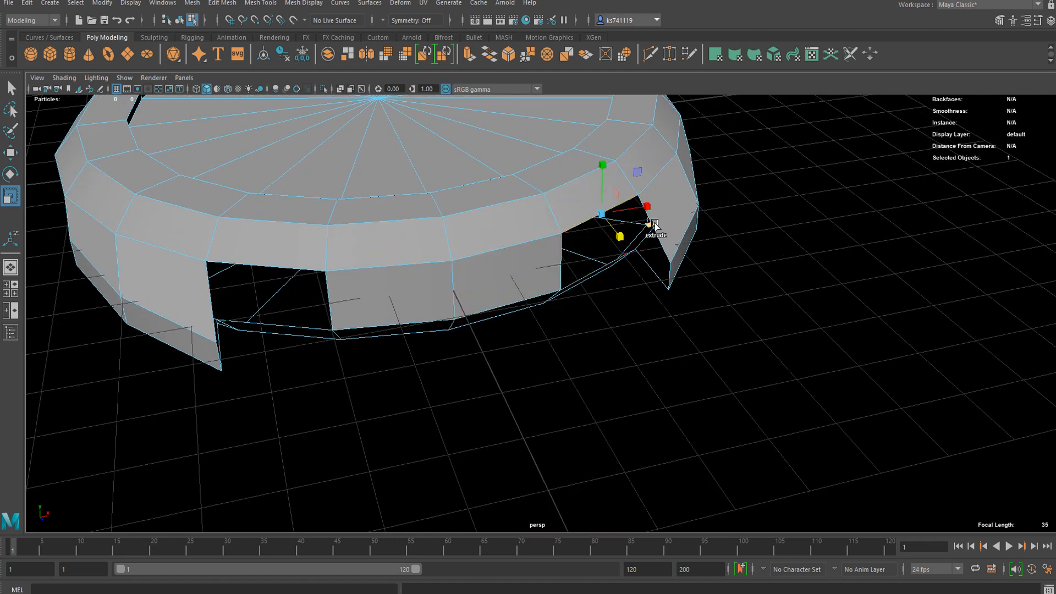
key("q")
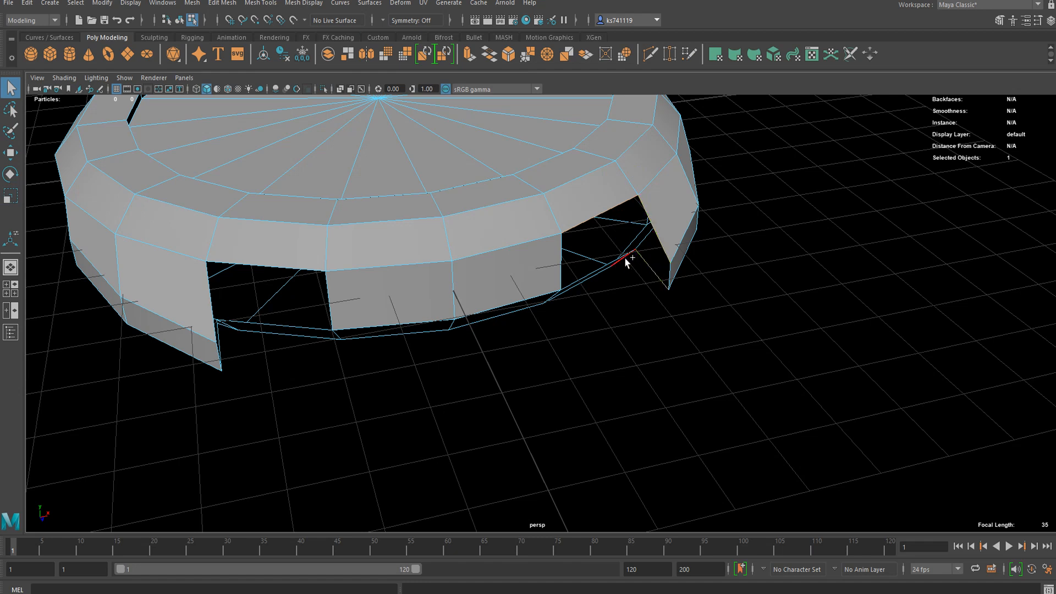
left_click_drag(626, 275, 643, 231, "alt")
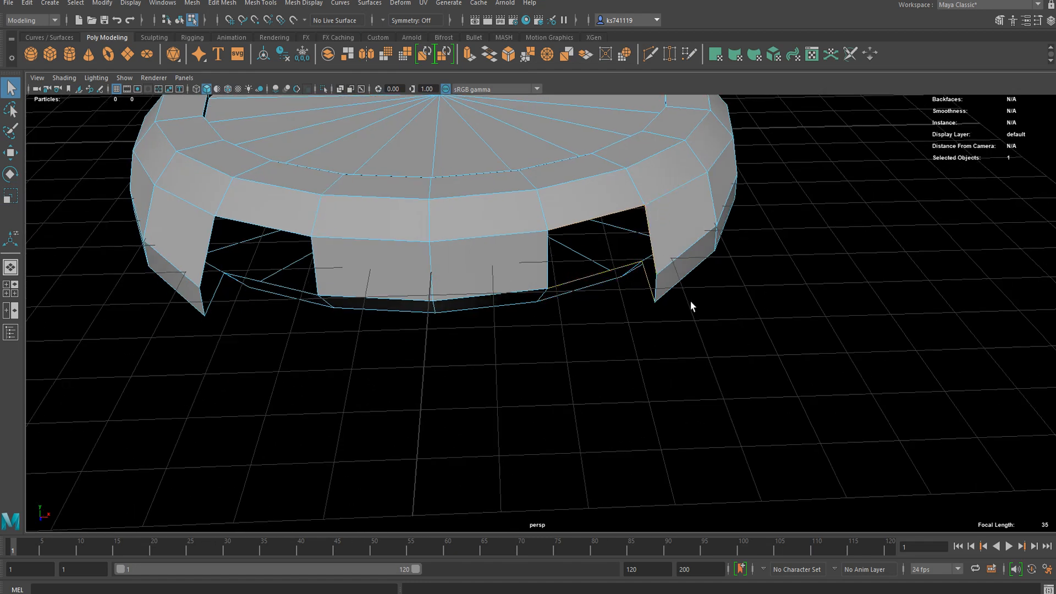
left_click(222, 3)
left_click(242, 52)
key("q")
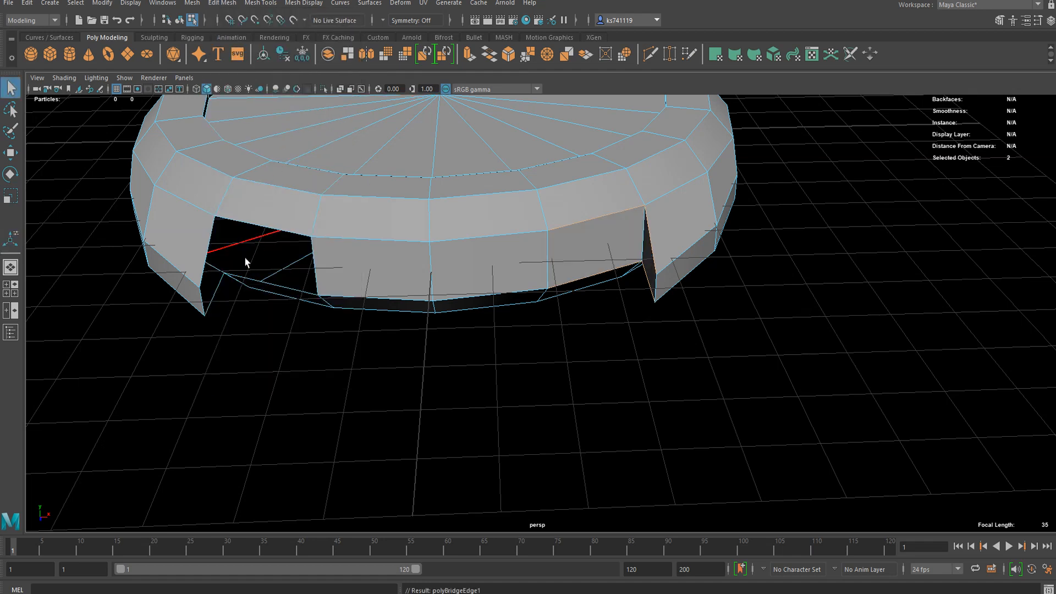
- Select the border edges of the opening left of the middle wall faces and bridge them
left_click(250, 226)
key("g")
key("q")
left_click_drag(226, 301, 312, 265, "alt")
scroll(318, 307, "down", 5)
scroll(312, 265, "up", 3)
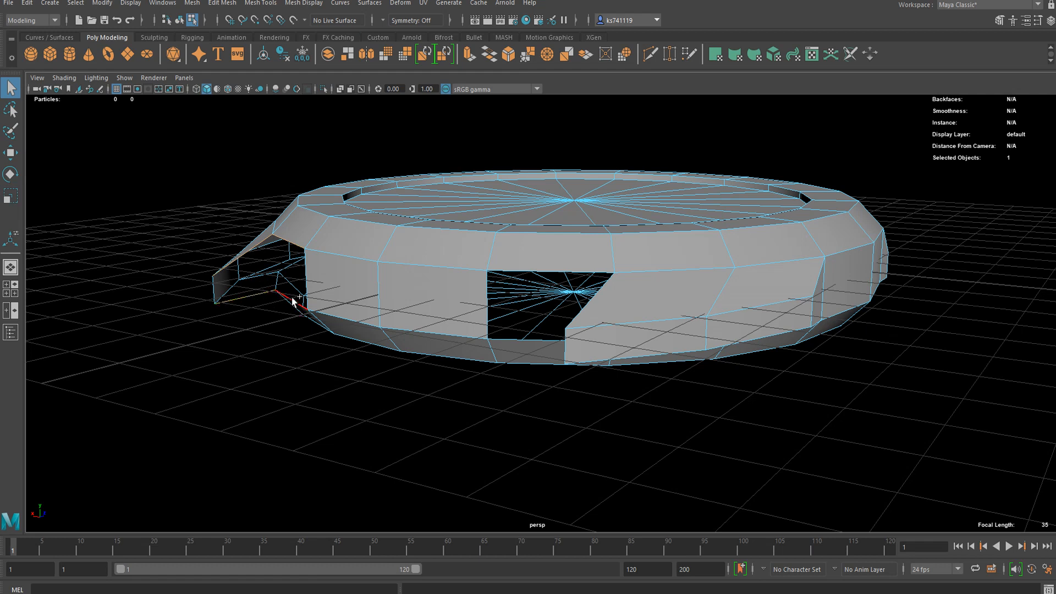
- Bridge the border edges of the wall openings beside the lugs on the opposite side of the case
left_click(408, 345, "shift")
left_click_drag(407, 344, 498, 327, "alt")
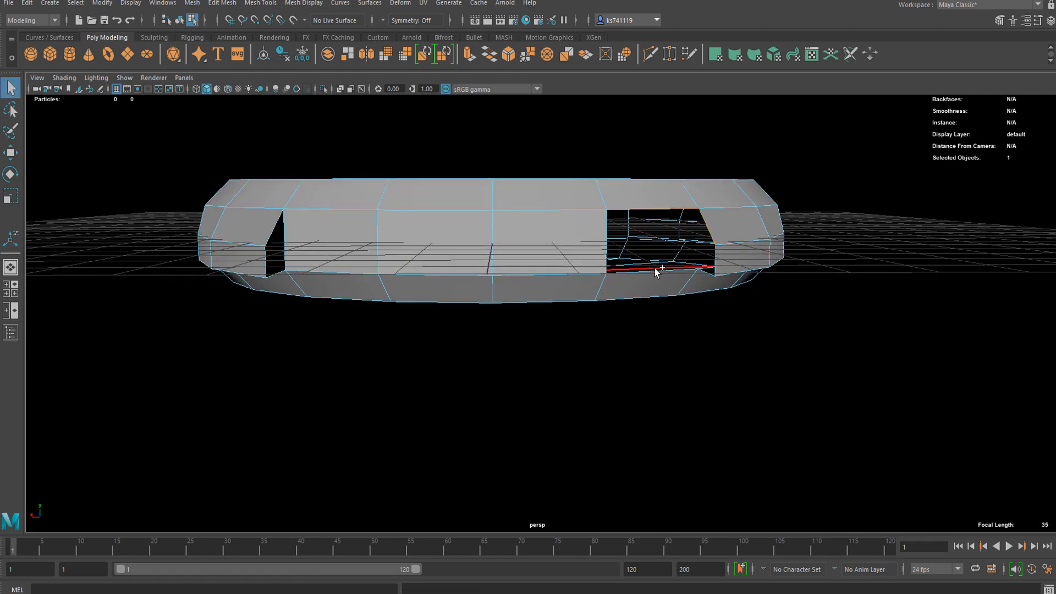
right_click_drag(701, 271, 564, 229)
left_click_drag(857, 214, 500, 255, "alt")
right_click_drag(489, 246, 511, 236)
left_click_drag(511, 237, 447, 313, "alt")
left_click(434, 315)
left_click_drag(610, 307, 596, 290, "alt")
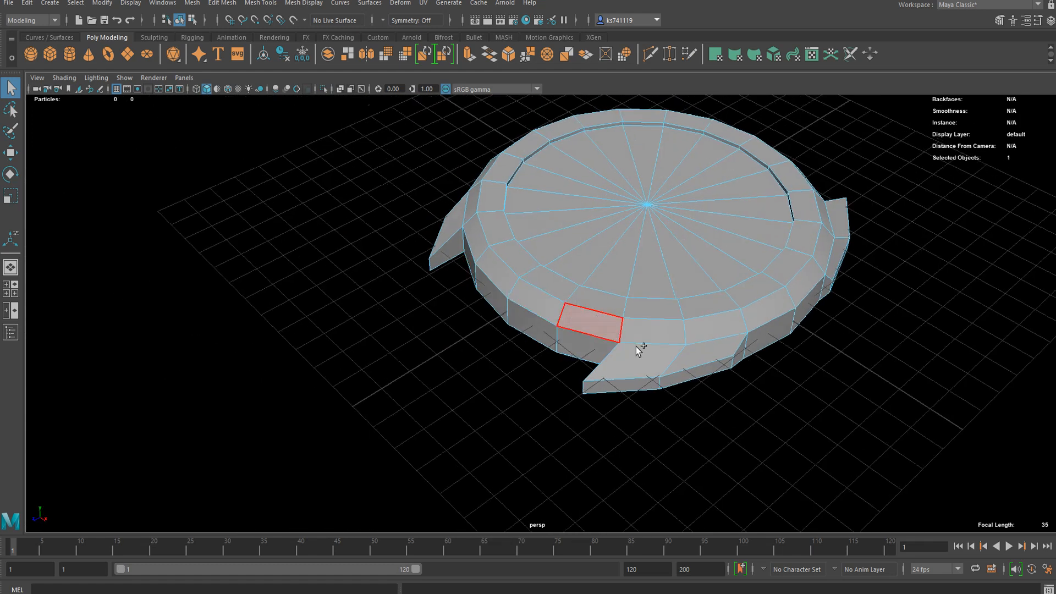
- Select the end faces of the strap lugs and scale them outward
left_click_drag(637, 396, 560, 339, "alt")
left_click(451, 363)
left_click(426, 385, "shift")
key("w")
key("r")
left_click_drag(471, 272, 524, 318)
right_click_drag(505, 284, 599, 233)
- Select all the triangular faces of the recessed dial and detach them from the case
left_click_drag(585, 381, 578, 283, "alt")
left_click(527, 271)
right_click_drag(509, 227, 514, 254)
left_click_drag(454, 278, 436, 296, "alt")
scroll(457, 319, "up", 5)
left_click(434, 186)
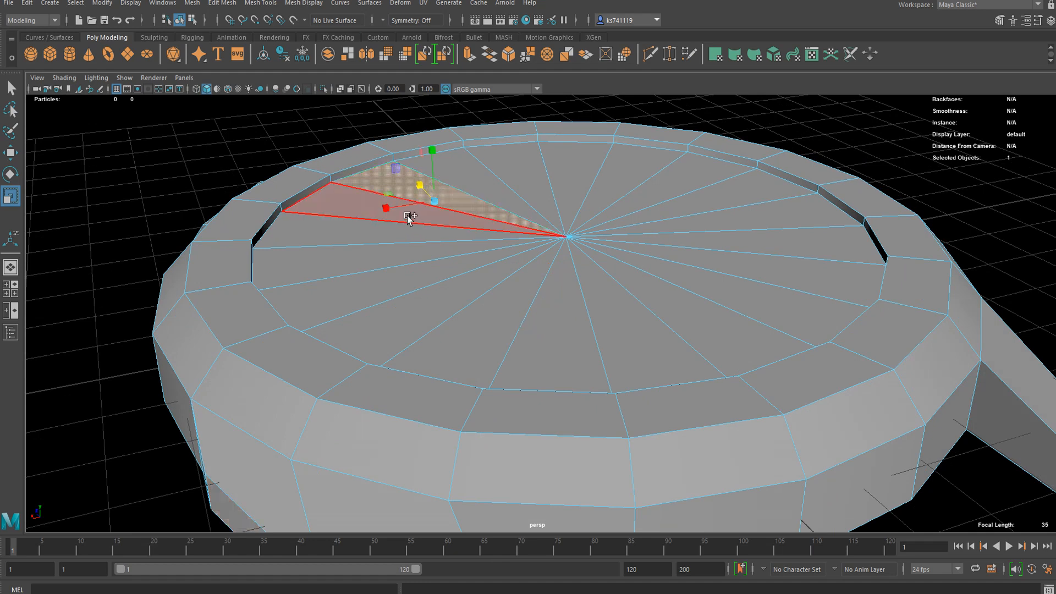
mouse_move(500, 221)
left_mouse_down()
mouse_move(441, 236)
mouse_move(563, 314)
mouse_move(617, 193)
mouse_move(526, 202)
left_mouse_up()
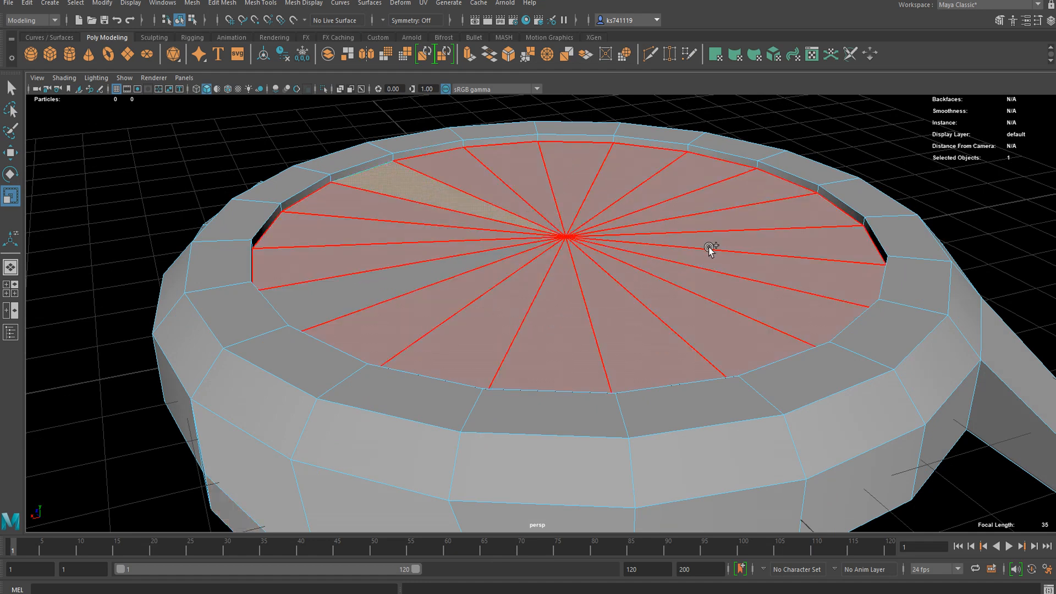
left_click_drag(444, 273, 445, 271)
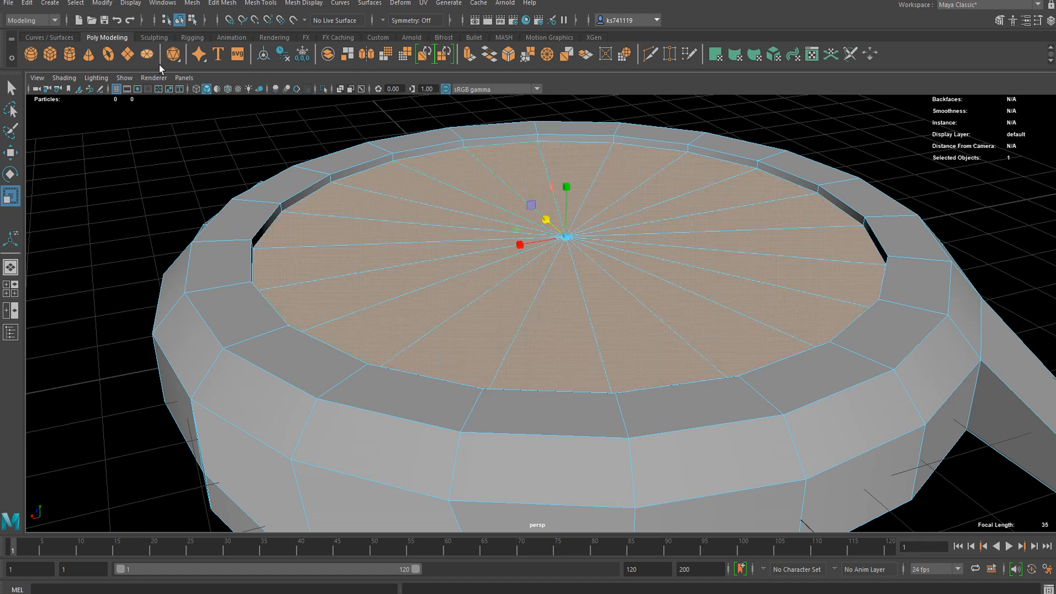
left_click(218, 3)
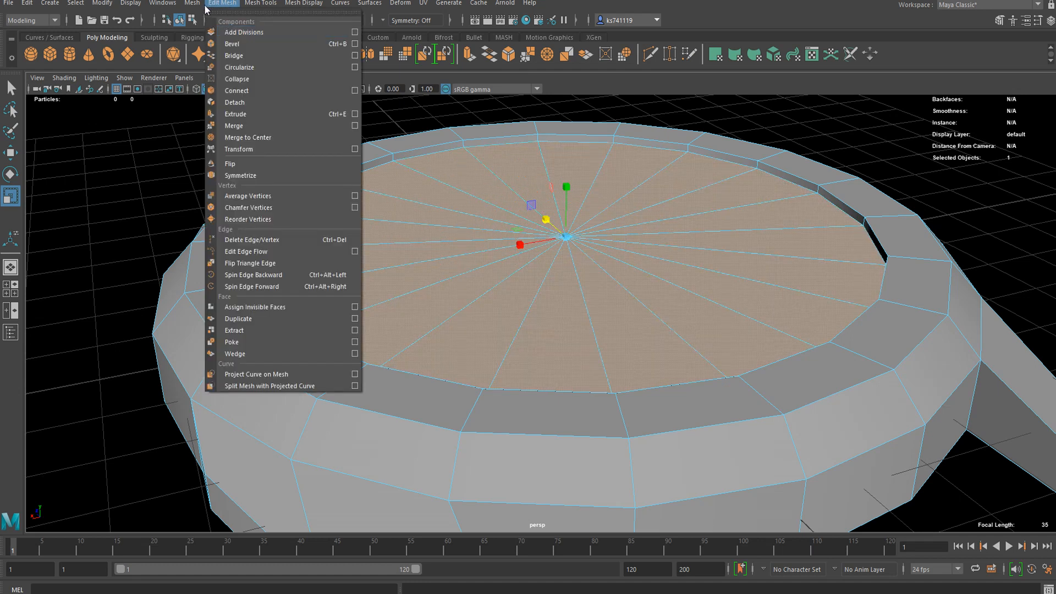
left_click(239, 103)
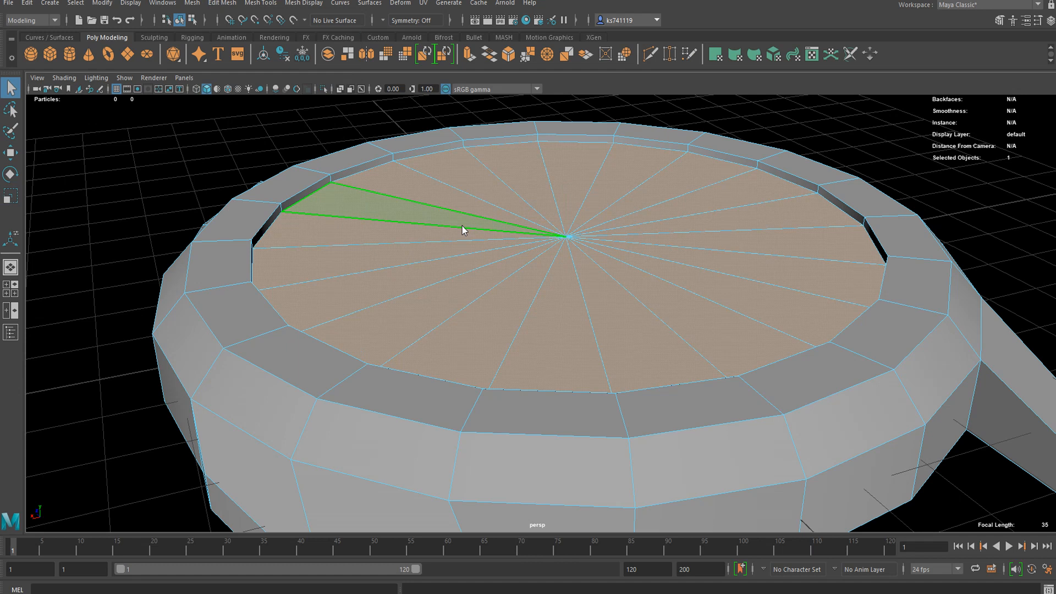
- Separate the case mesh so the detached dial faces become their own object
right_click_drag(463, 226, 523, 202)
left_click(933, 152)
left_click(633, 232)
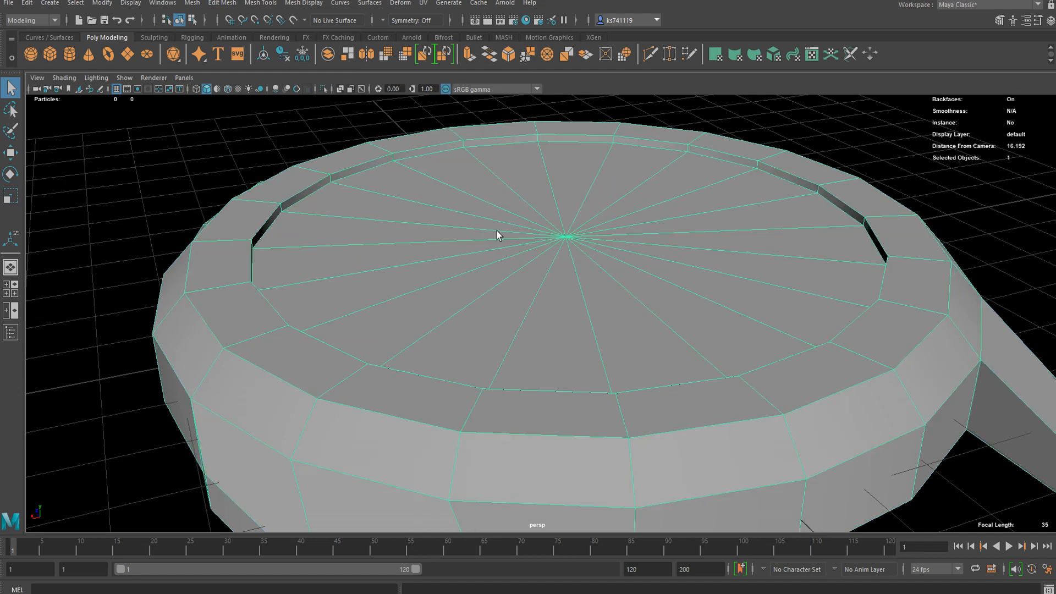
right_click_drag(453, 247, 454, 271)
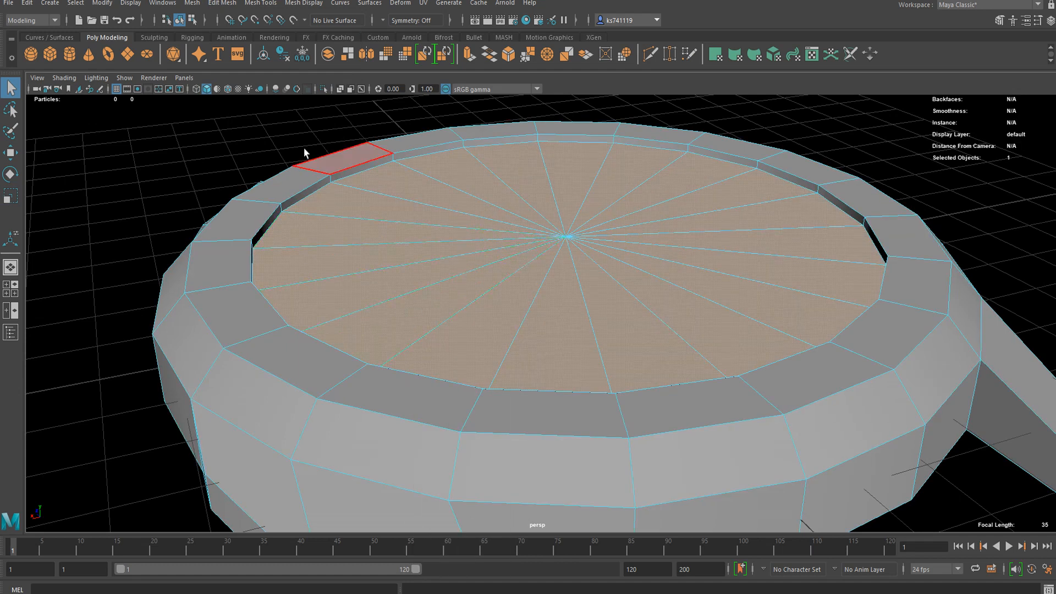
left_click(190, 3)
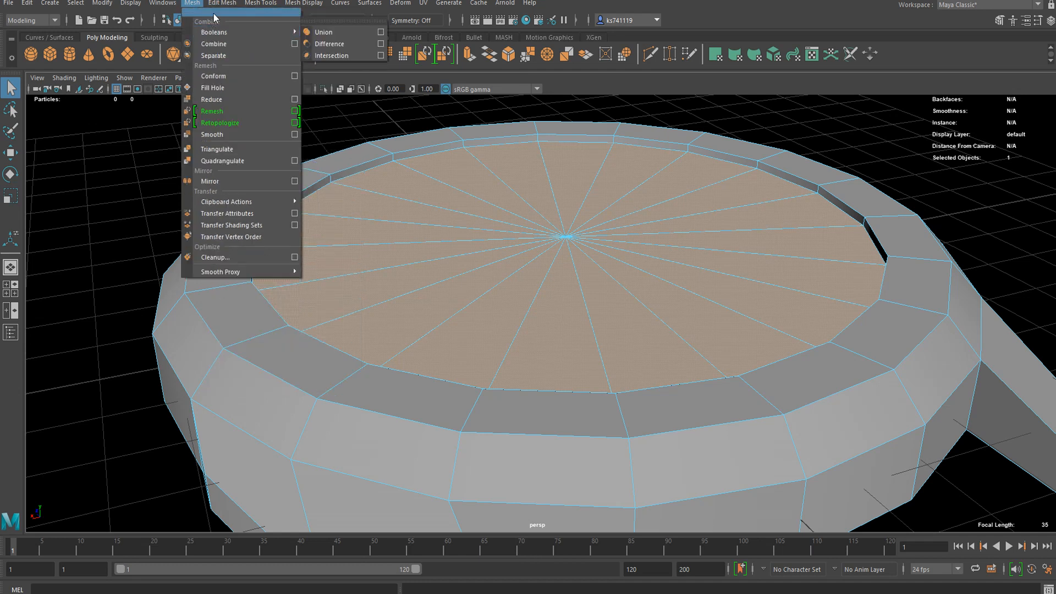
left_click(222, 57)
- Select the separated dial disc, hide it, and select the case
right_click_drag(277, 198, 311, 182)
left_click(176, 181)
left_click(417, 216)
left_click(217, 226)
left_click(314, 221)
left_click(243, 221)
left_click(341, 218)
scroll(242, 221, "down", 2)
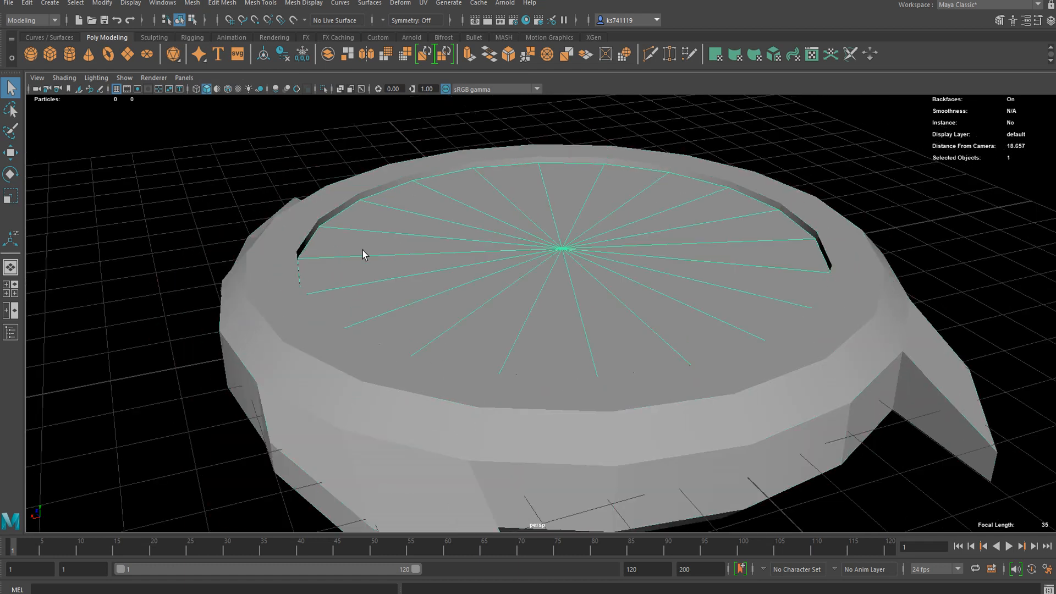
scroll(319, 268, "down", 3)
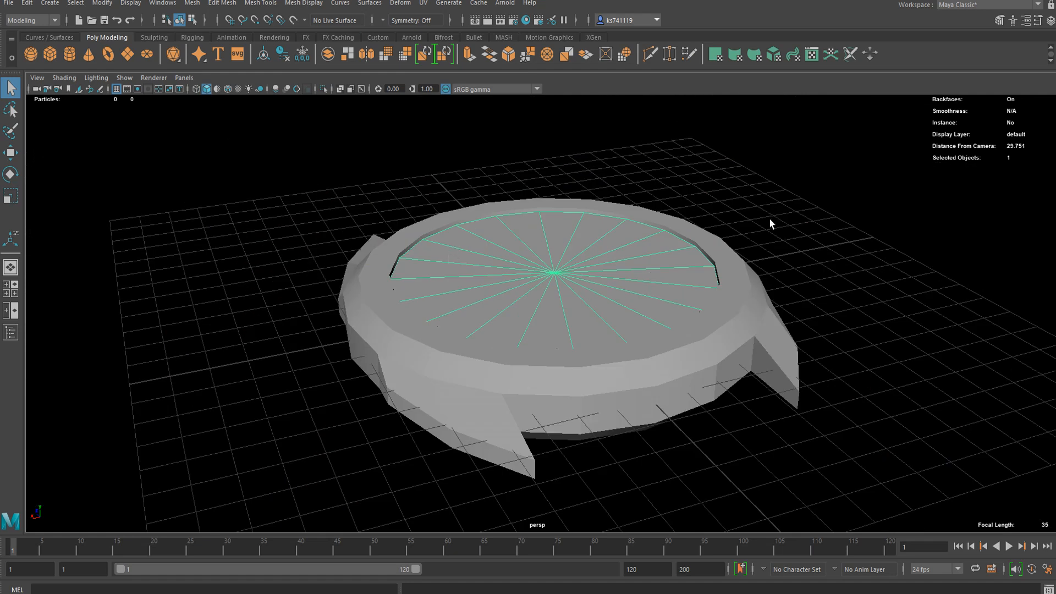
key("h")
left_click(455, 224)
- Select the border edge loop of the dial opening and extrude it downward and slightly inward as a lip
right_click_drag(475, 231, 471, 199)
scroll(463, 203, "up", 3)
double_click(454, 195)
scroll(465, 203, "up", 3)
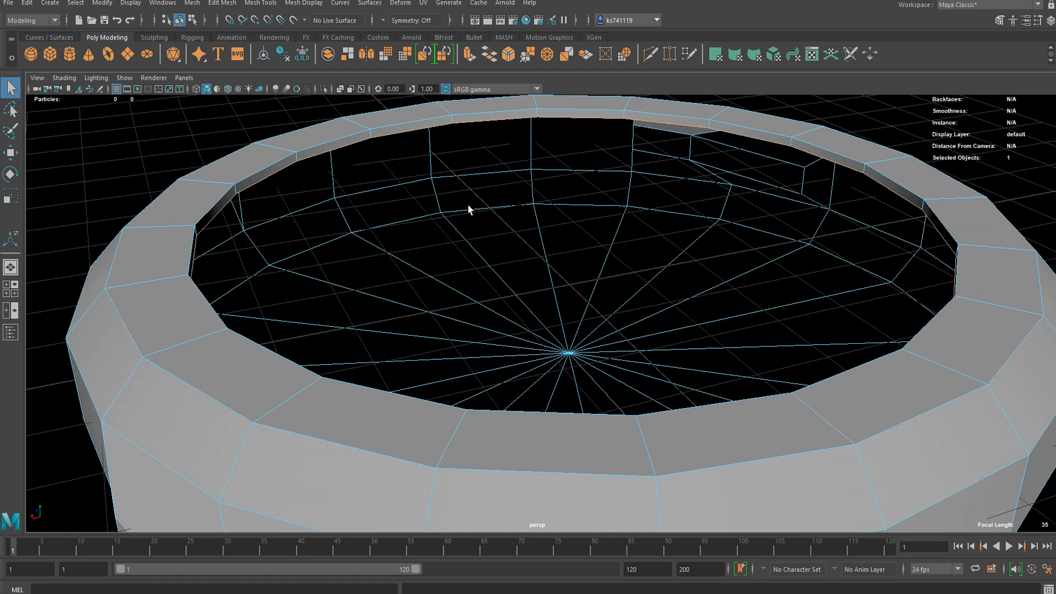
key("w")
key("ctrl+e")
left_click_drag(570, 187, 553, 260)
key("r")
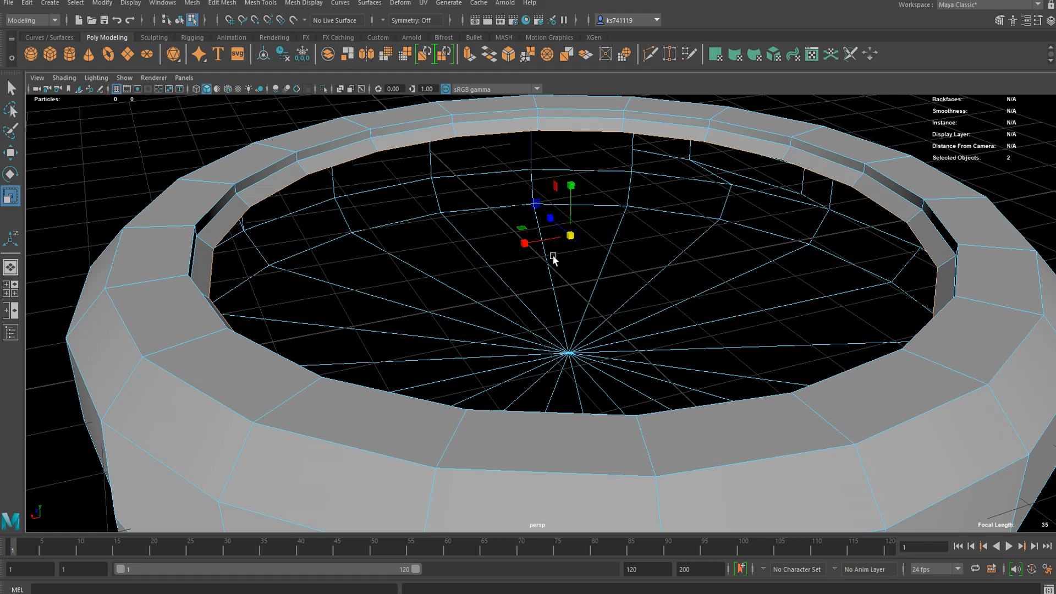
left_click_drag(395, 257, 357, 183, "alt")
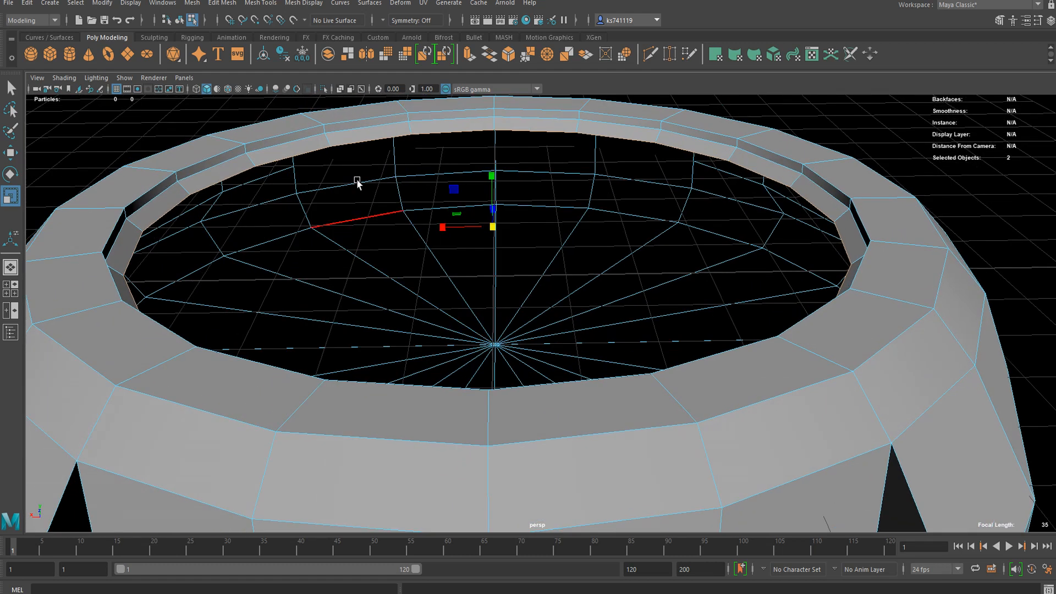
left_click(192, 5)
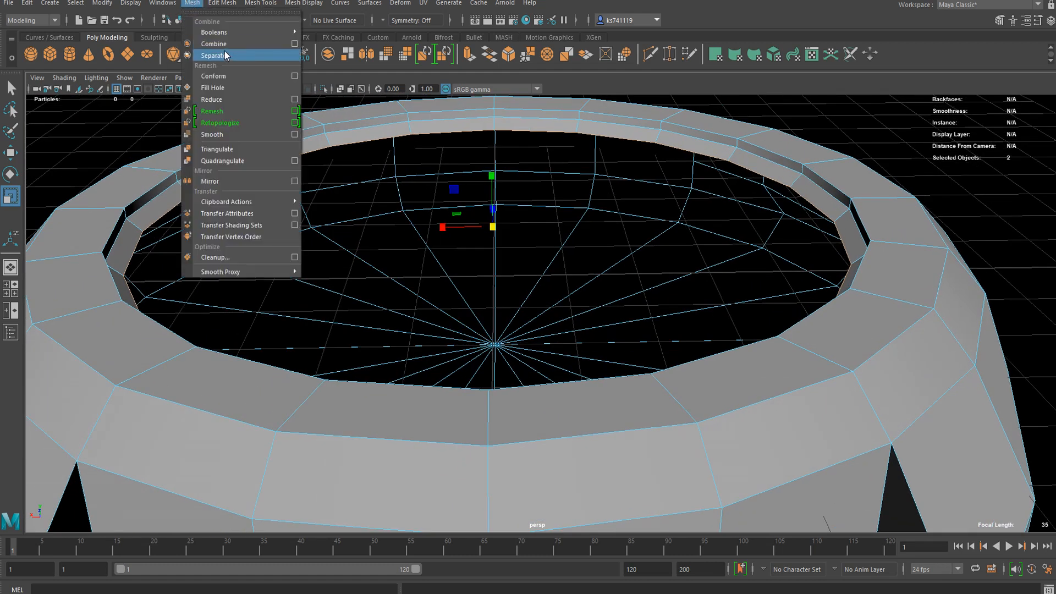
left_click(225, 55)
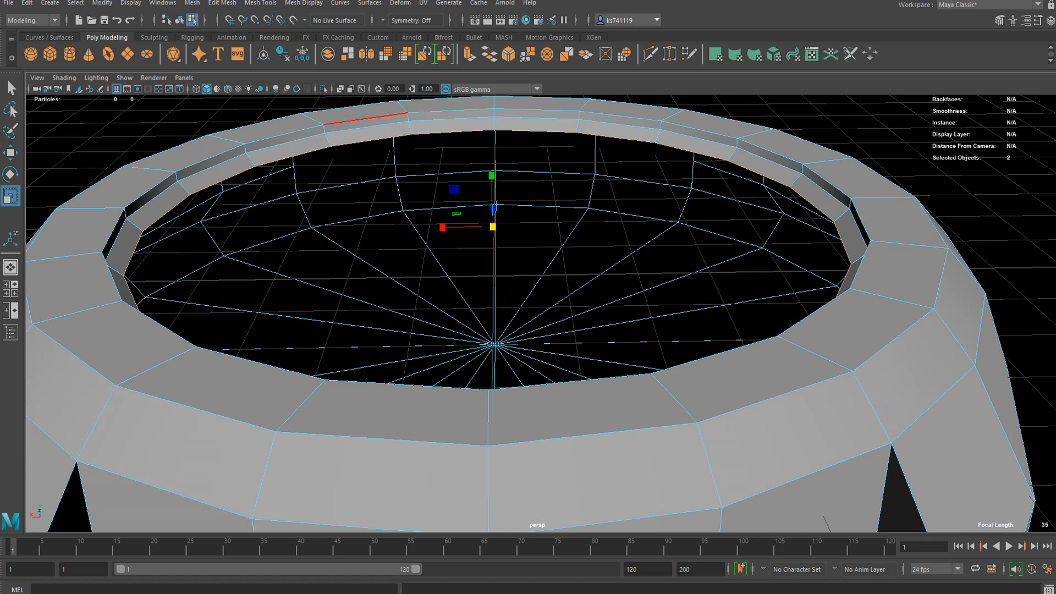
left_click(197, 2)
left_click(301, 109)
- Extrude the lip's inner border edges and merge them to the center to close the dial floor
key("ctrl+e")
key("w")
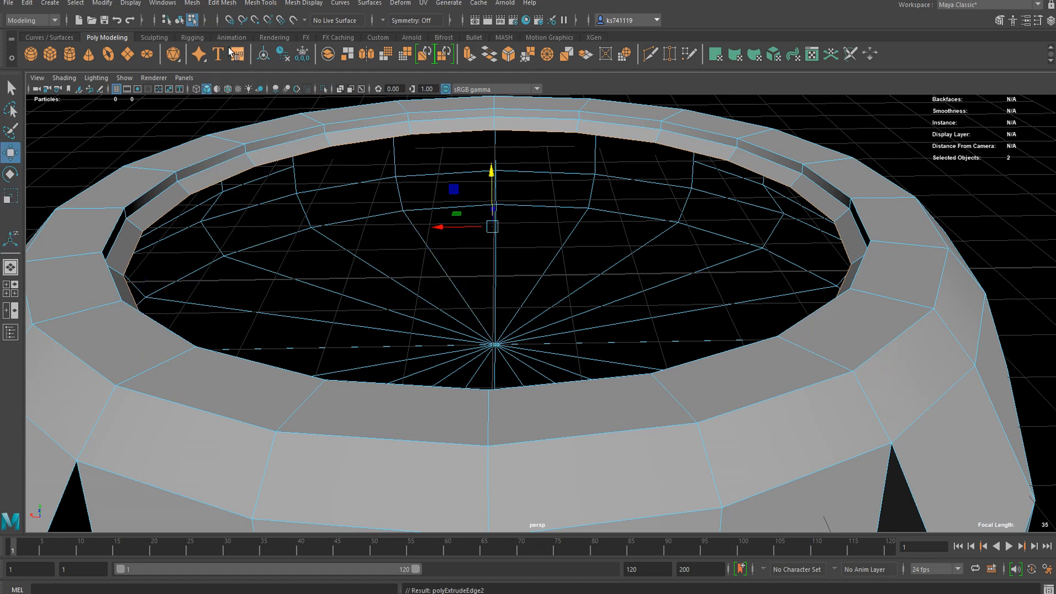
left_click(222, 2)
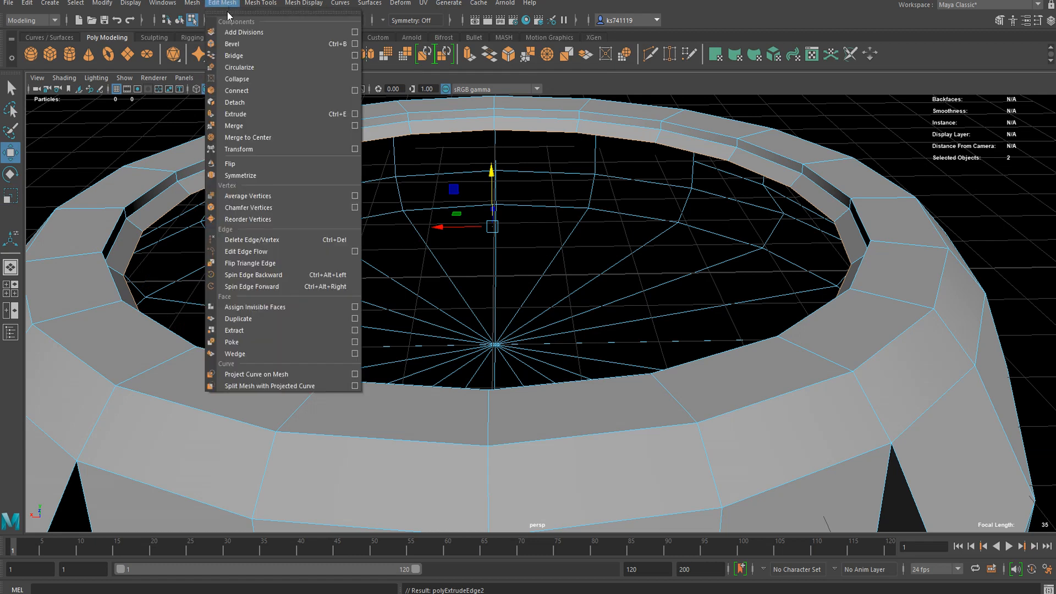
left_click(258, 137)
key("q")
scroll(524, 240, "down", 5)
right_click_drag(488, 246, 558, 211)
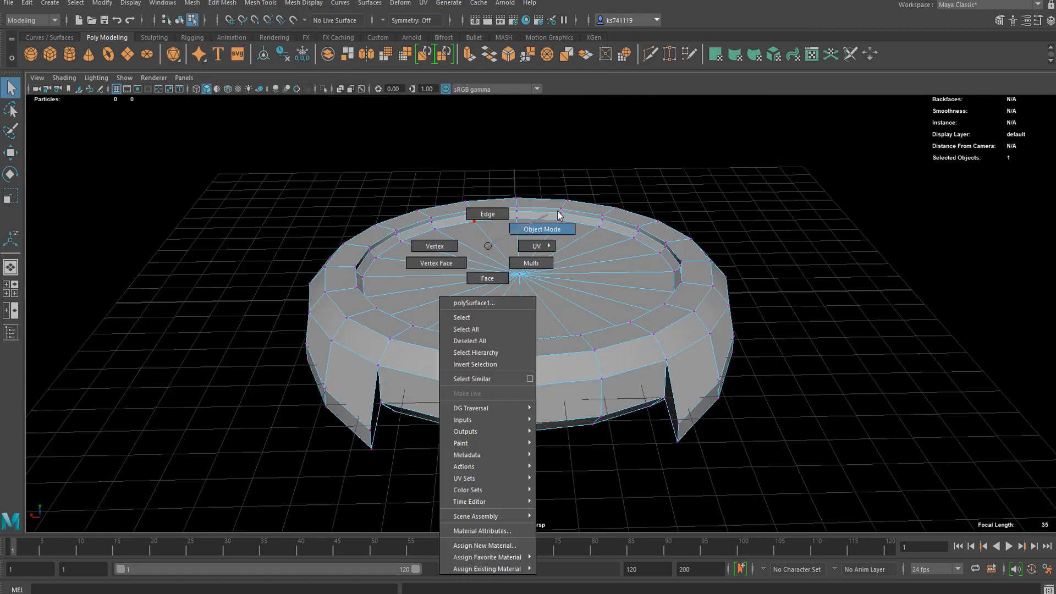
left_click_drag(774, 265, 561, 349, "alt")
left_click(510, 254)
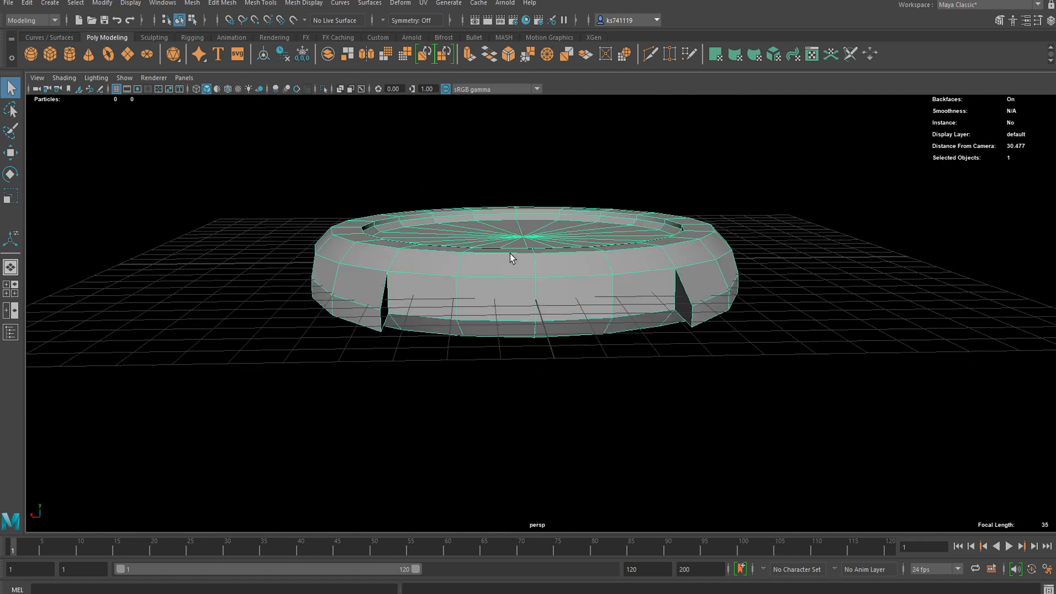
- Try to lower a ring of faces around the top rim of the case, and undo the move
left_click_drag(510, 253, 493, 301, "alt")
scroll(440, 280, "up", 5)
right_click_drag(351, 213, 353, 242)
left_click(273, 202)
double_click(316, 173, "shift")
key("w")
left_click_drag(472, 251, 471, 260)
key("ctrl+z")
- Select the fan-shaped floor faces of the dial and lower them slightly
key("q")
right_click_drag(493, 261, 495, 296)
mouse_move(500, 298)
left_mouse_down()
mouse_move(377, 266)
mouse_move(314, 284)
mouse_move(483, 323)
mouse_move(496, 180)
mouse_move(517, 361)
mouse_move(521, 294)
left_mouse_up()
key("w")
mouse_move(506, 138)
left_mouse_down()
mouse_move(495, 134)
mouse_move(501, 146)
left_mouse_up()
right_click_drag(497, 158, 512, 248)
left_click_drag(511, 248, 561, 316, "alt")
left_click(926, 290)
left_click_drag(782, 329, 745, 382, "alt")
right_click_drag(744, 382, 775, 285, "alt")
left_click(741, 285)
scroll(775, 285, "up", 1)
scroll(449, 401, "down", 1)
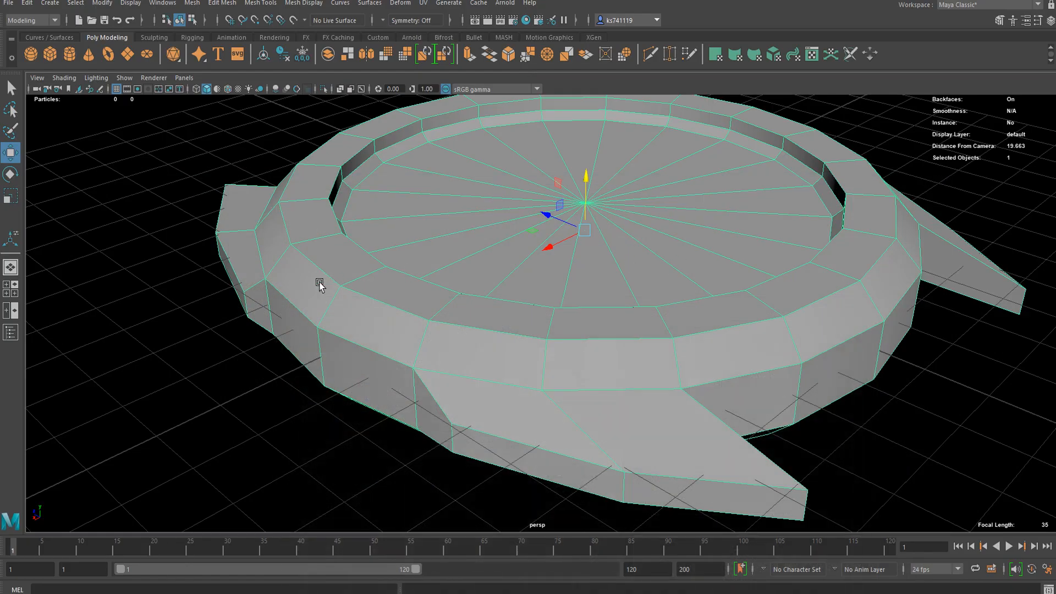
left_click_drag(319, 283, 360, 241, "alt")
right_click_drag(365, 236, 357, 267)
left_click(368, 241)
double_click(380, 318, "shift")
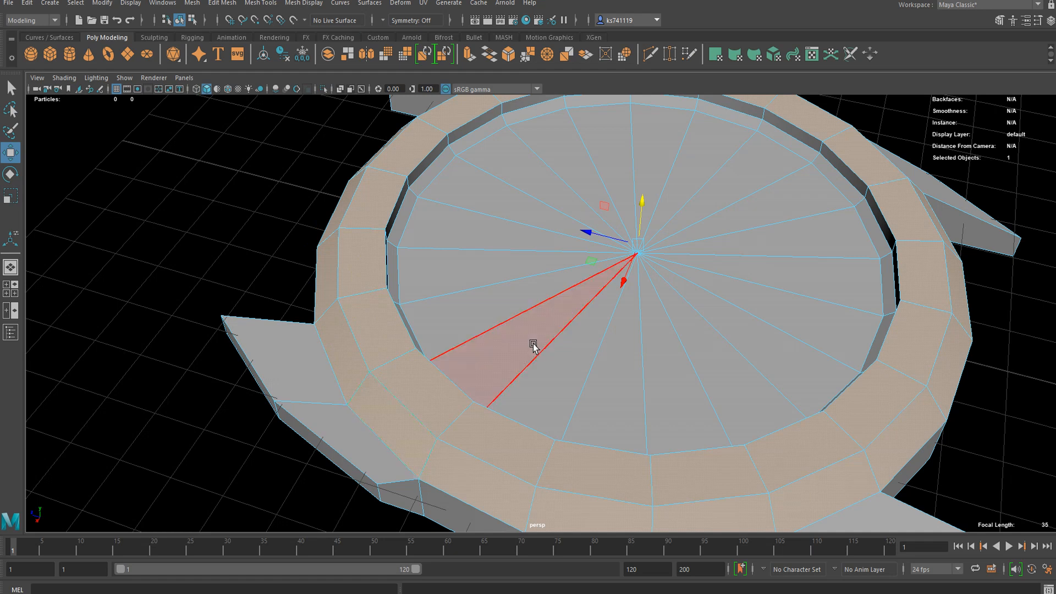
scroll(533, 345, "down", 4)
left_click_drag(550, 328, 500, 269, "alt")
scroll(495, 297, "up", 4)
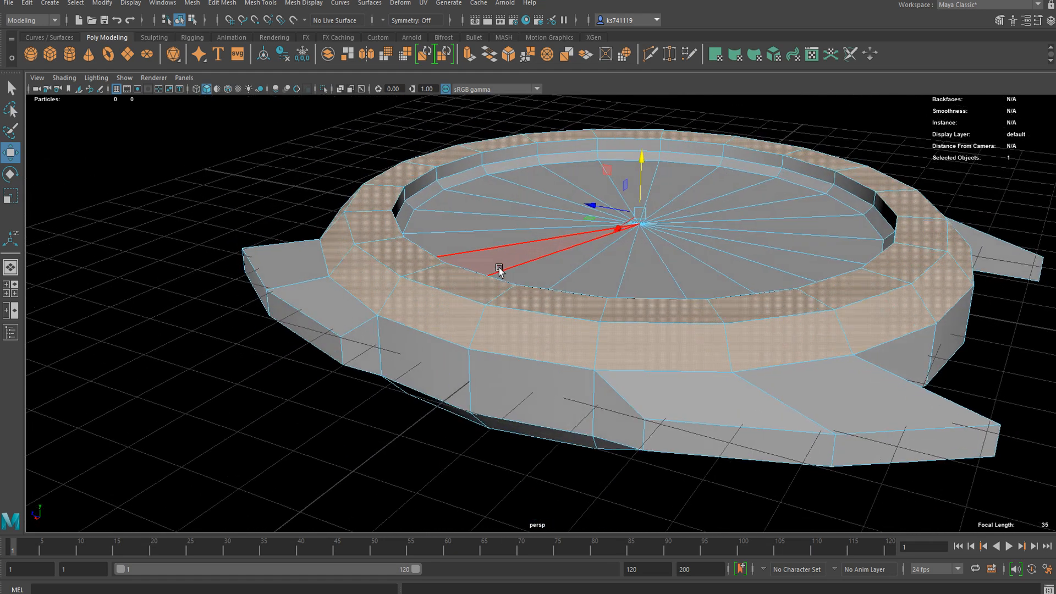
scroll(499, 271, "up", 5)
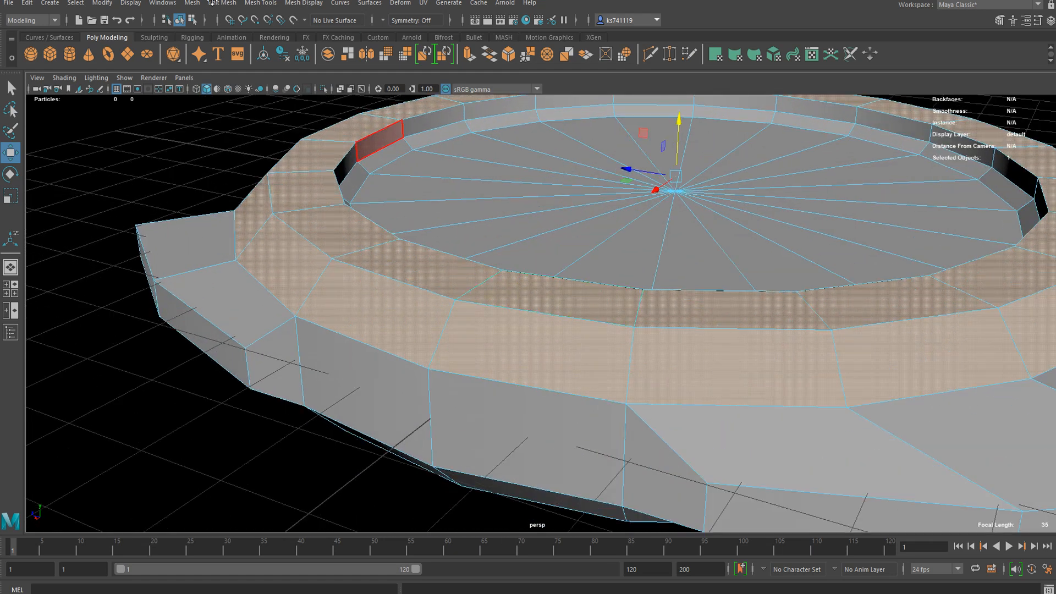
left_click(221, 5)
left_click(219, 7)
left_click(226, 4)
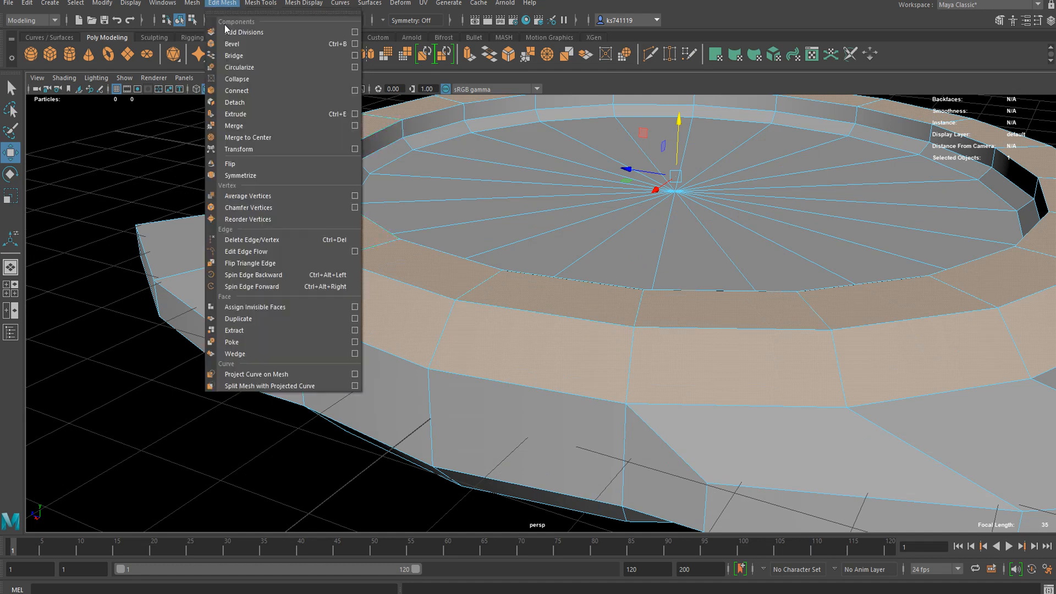
right_click_drag(479, 196, 532, 178)
- Duplicate the case, hide one of the two copies and select the visible one
scroll(510, 308, "down", 3)
left_click(283, 382)
left_click(471, 304)
key("ctrl+d")
key("h")
left_click(511, 259)
- Delete every face of the visible copy except the flat top ring and the sloped ring around it
right_click_drag(379, 240, 374, 281)
left_click(342, 249)
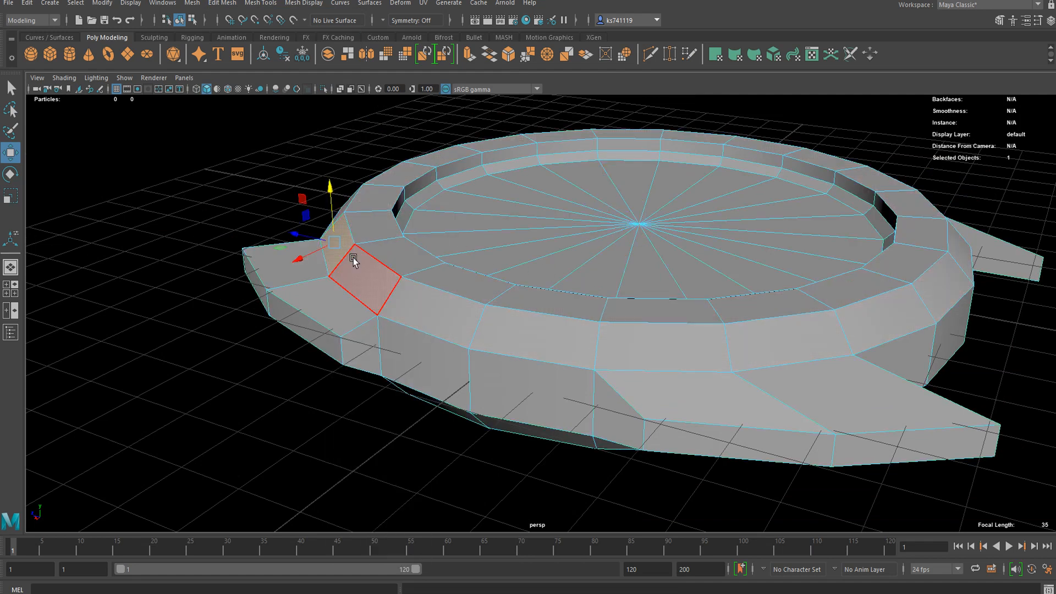
double_click(363, 264, "shift")
right_click_drag(372, 253, 361, 374)
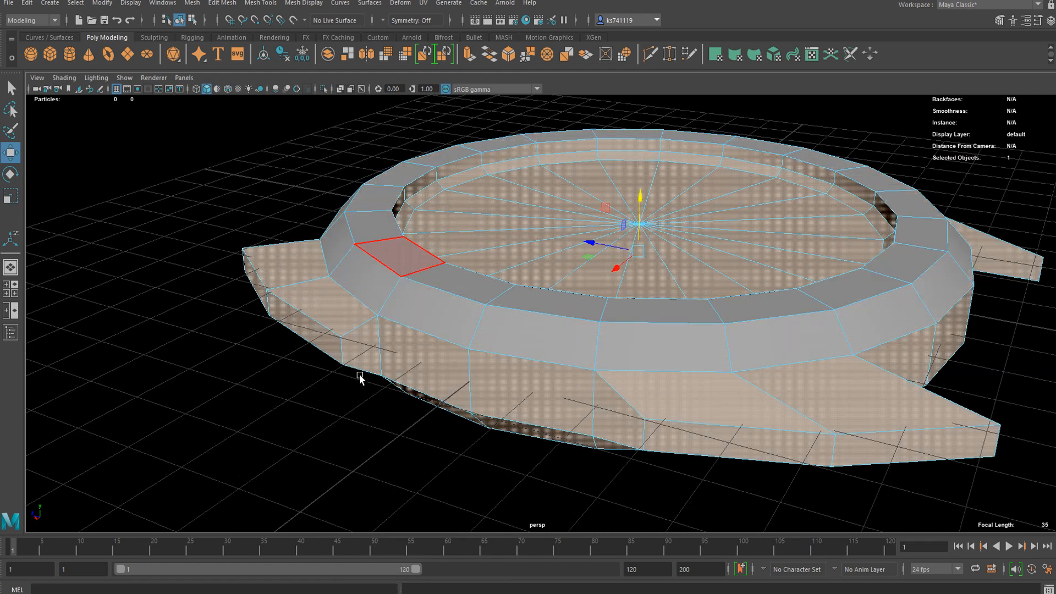
key("Delete")
- Extrude all faces of the remaining ring and move them upward to give the bezel thickness
double_click(367, 239)
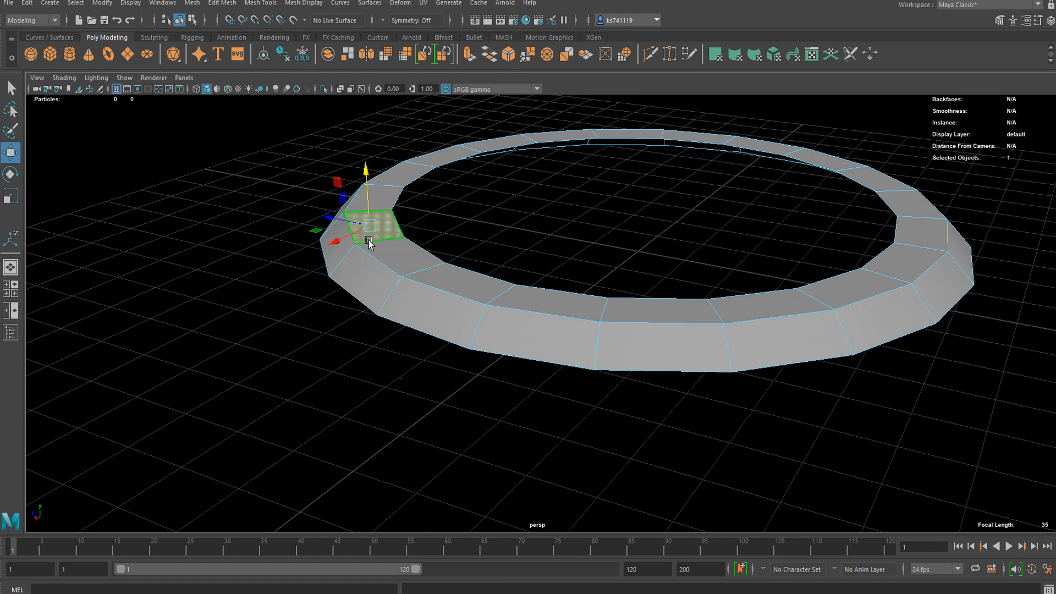
key("ctrl+e")
left_click_drag(818, 325, 829, 326)
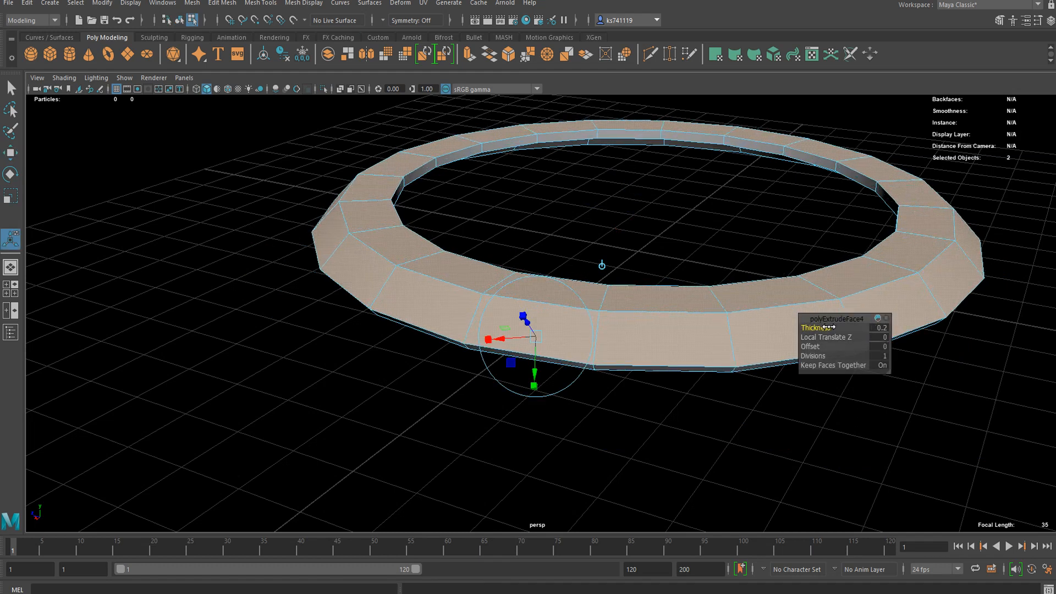
key("ctrl+z")
key("w")
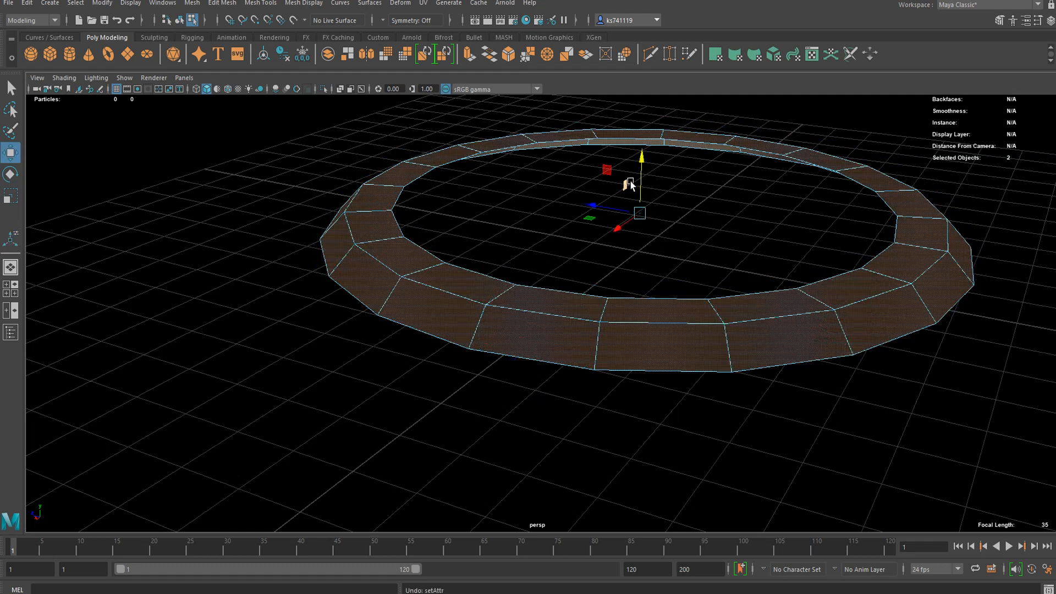
left_click_drag(641, 175, 643, 163)
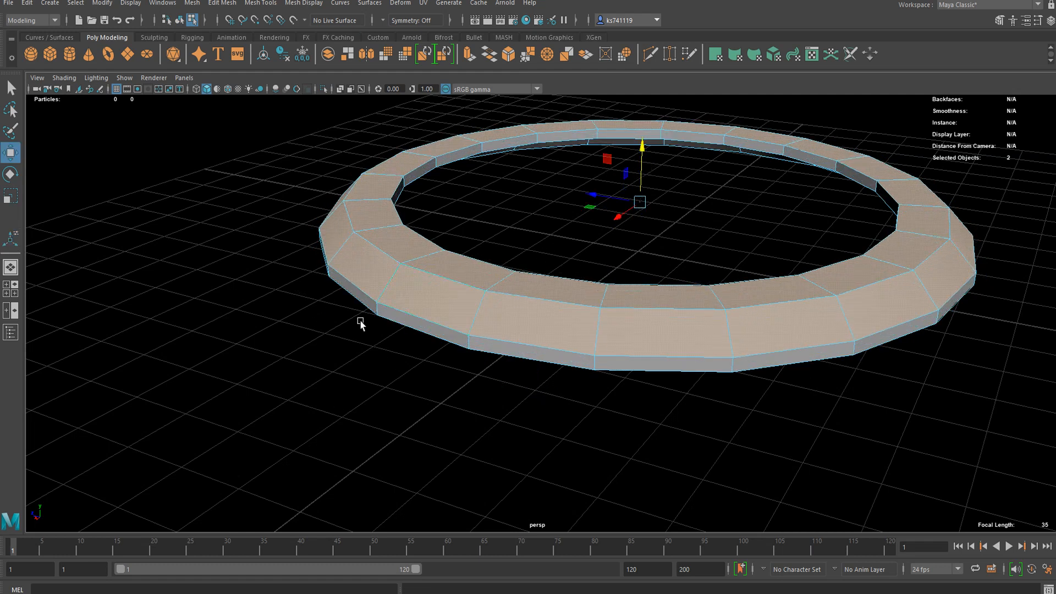
left_click_drag(442, 409, 367, 377, "alt")
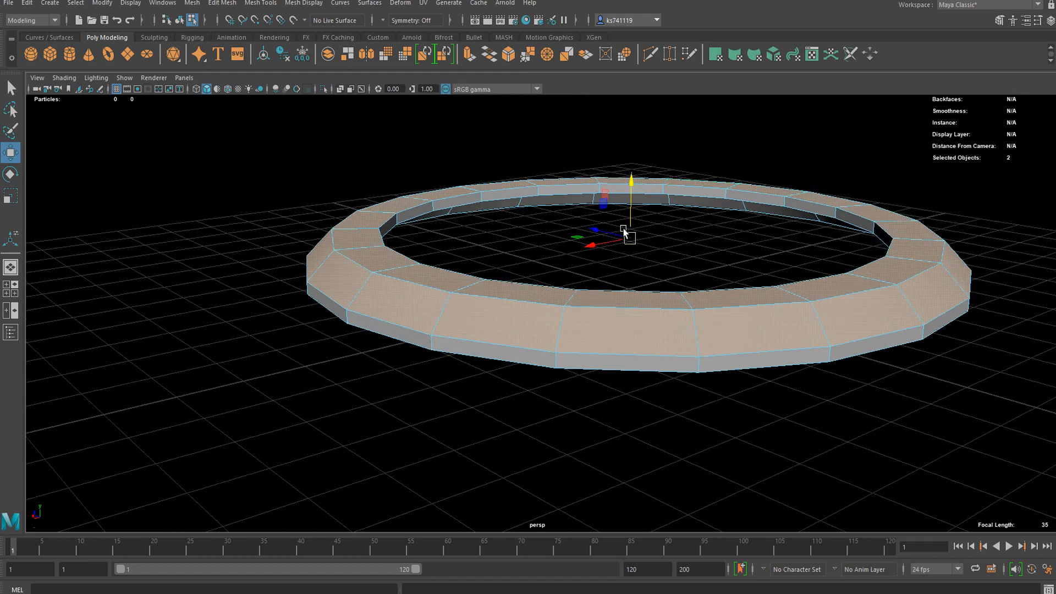
left_click_drag(630, 205, 639, 208)
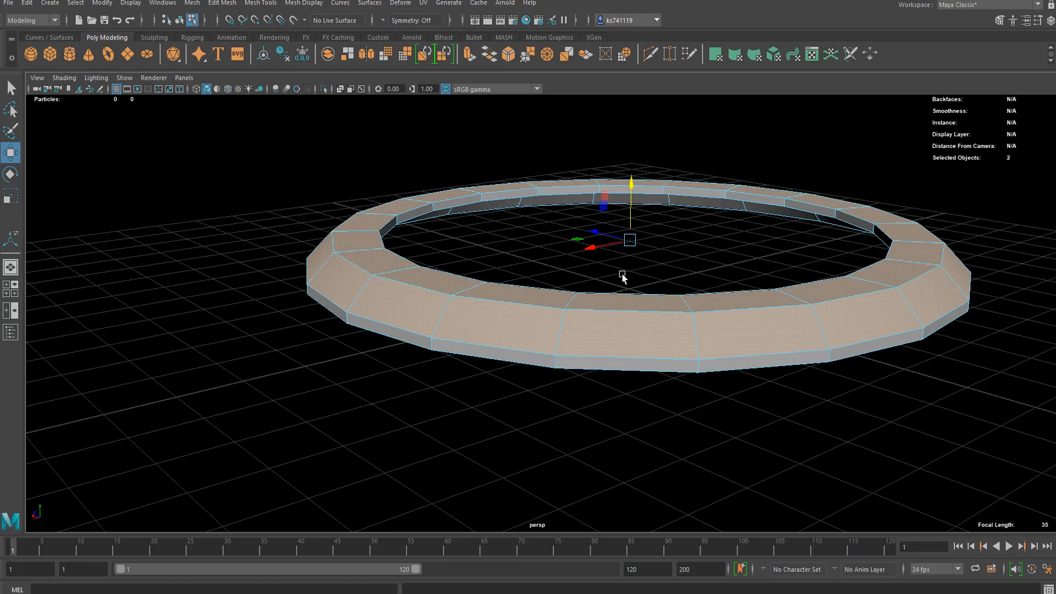
- Lower the extruded faces of the bezel ring slightly to reduce its thickness
mouse_move(493, 272)
left_mouse_down("alt")
mouse_move(420, 361)
mouse_move(628, 392)
mouse_move(465, 344)
mouse_move(438, 279)
mouse_move(447, 302)
mouse_move(618, 345)
mouse_move(601, 329)
mouse_move(516, 311)
mouse_move(495, 278)
left_mouse_up("alt")
middle_click_drag(495, 278, 450, 361, "alt")
right_click_drag(451, 361, 501, 350, "alt")
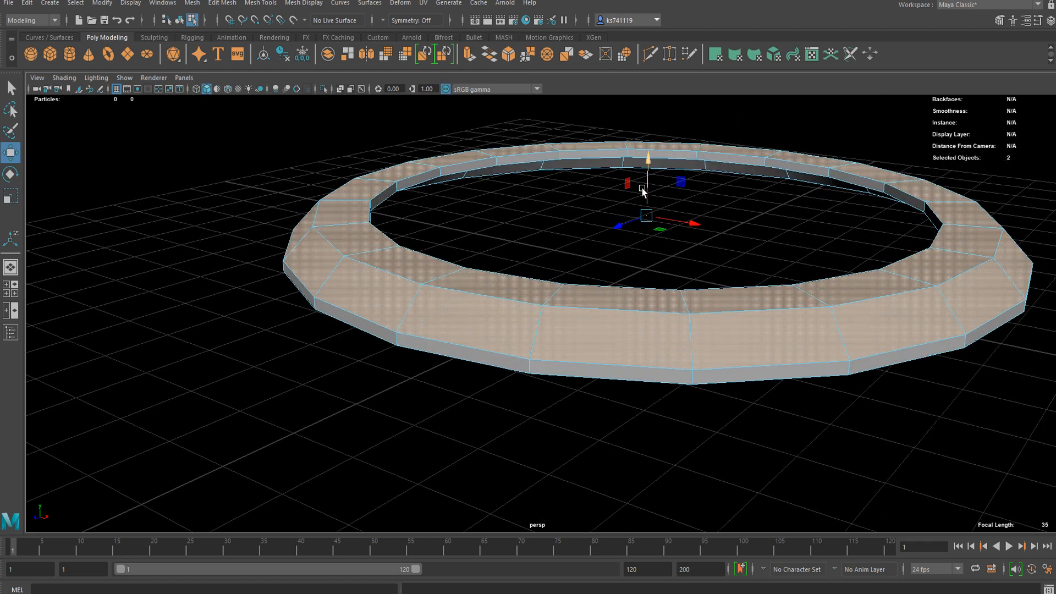
mouse_move(644, 185)
left_mouse_down()
mouse_move(648, 174)
mouse_move(661, 190)
left_mouse_up()
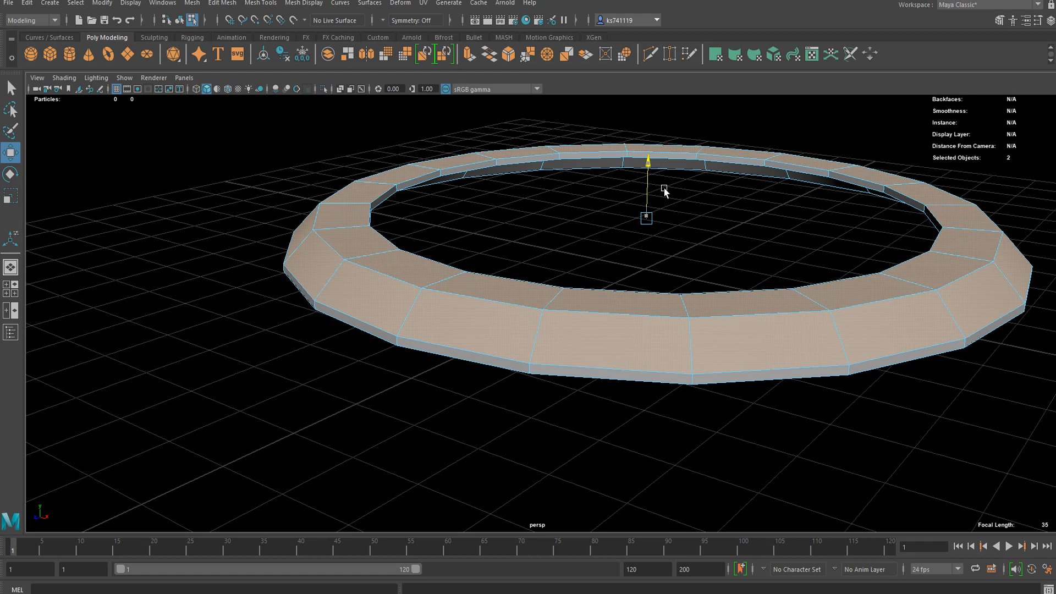
- Return to object mode and make the hidden watch case, polySurface3, visible again
right_click_drag(421, 160, 490, 113)
left_click(10, 333)
left_click_drag(272, 124, 164, 123)
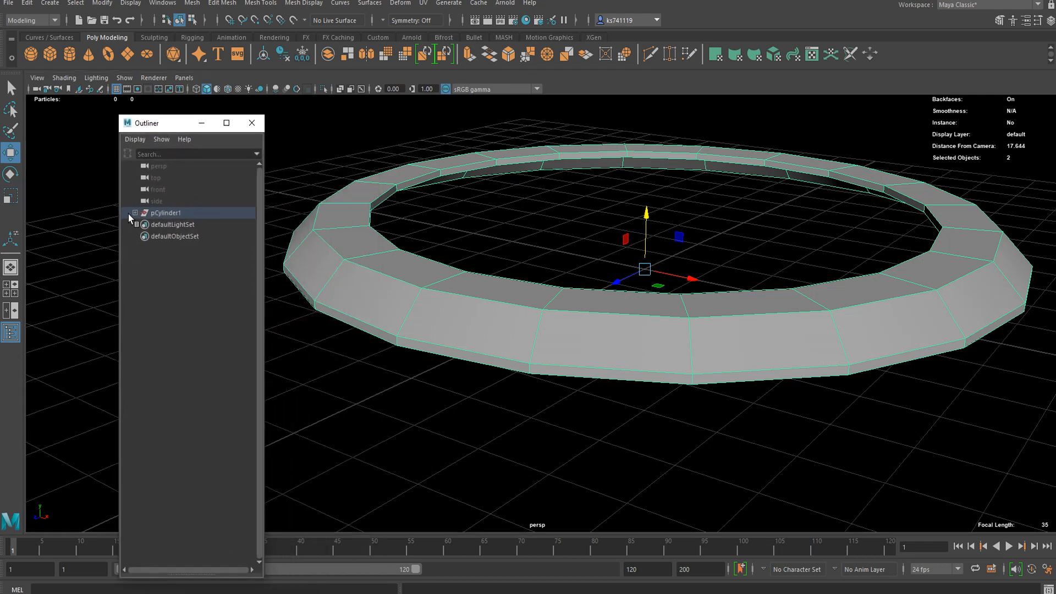
left_click(135, 212)
left_click(167, 237)
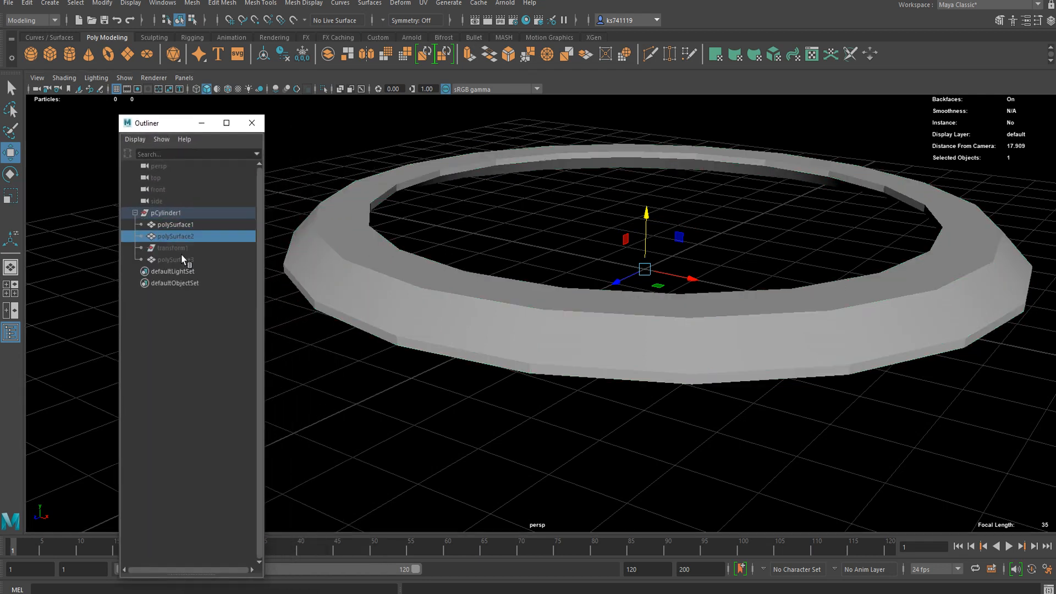
left_click(176, 257)
key("h")
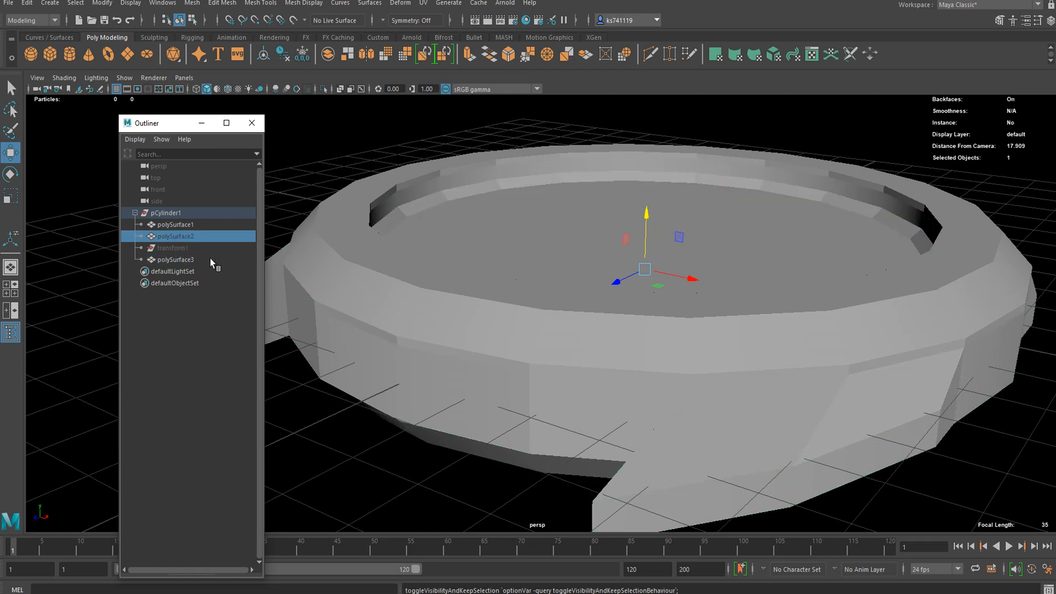
- Select the bezel ring, polySurface1, and isolate it in the viewport
scroll(608, 240, "down", 2)
left_click(491, 355)
left_click(430, 291)
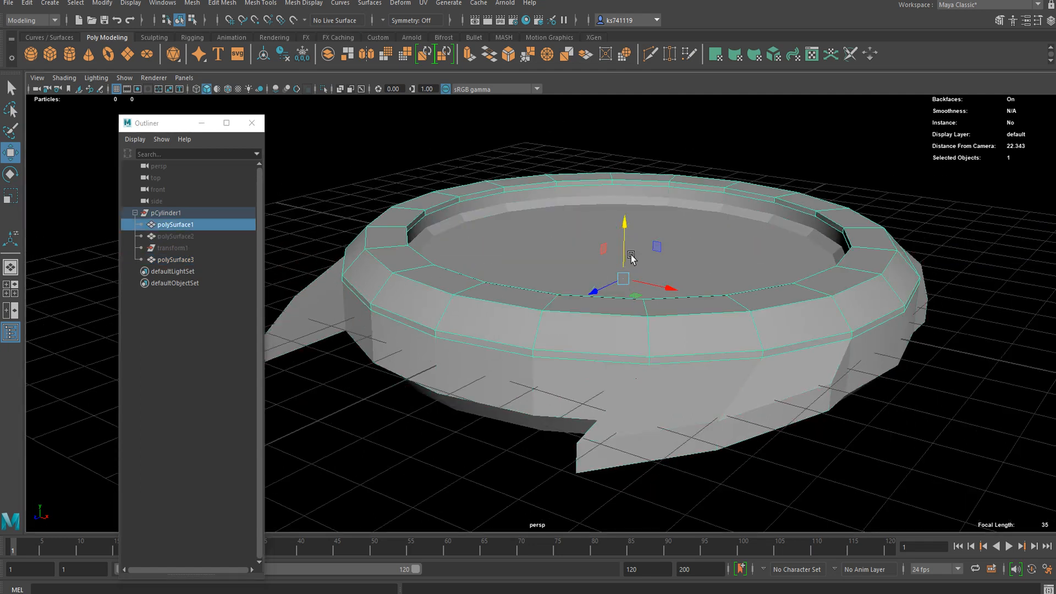
scroll(632, 279, "up", 3)
scroll(444, 288, "up", 2)
left_click_drag(451, 300, 430, 324, "alt")
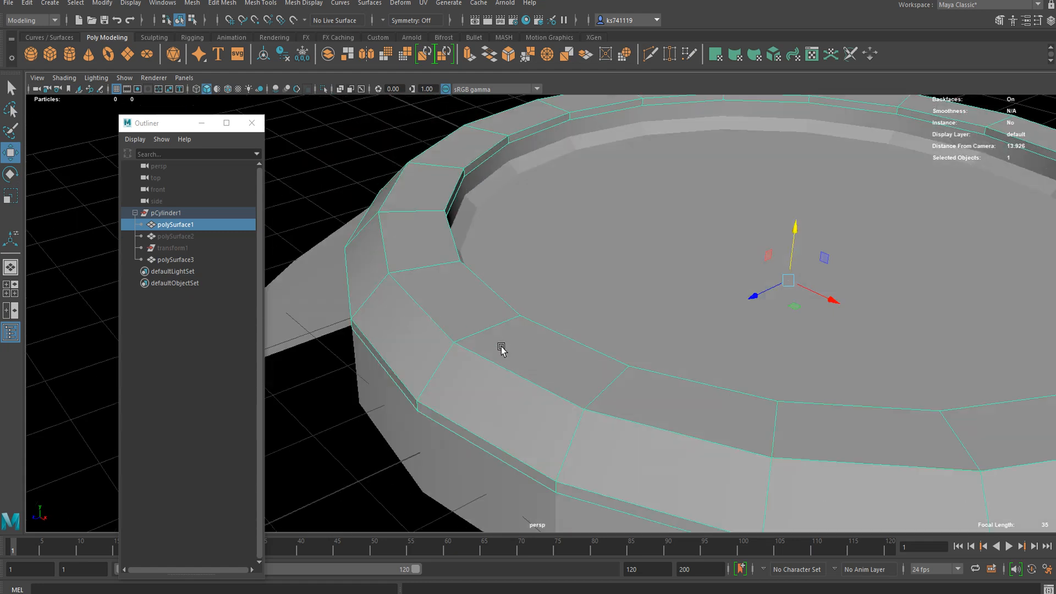
middle_click_drag(484, 330, 425, 316, "alt")
left_click(192, 3)
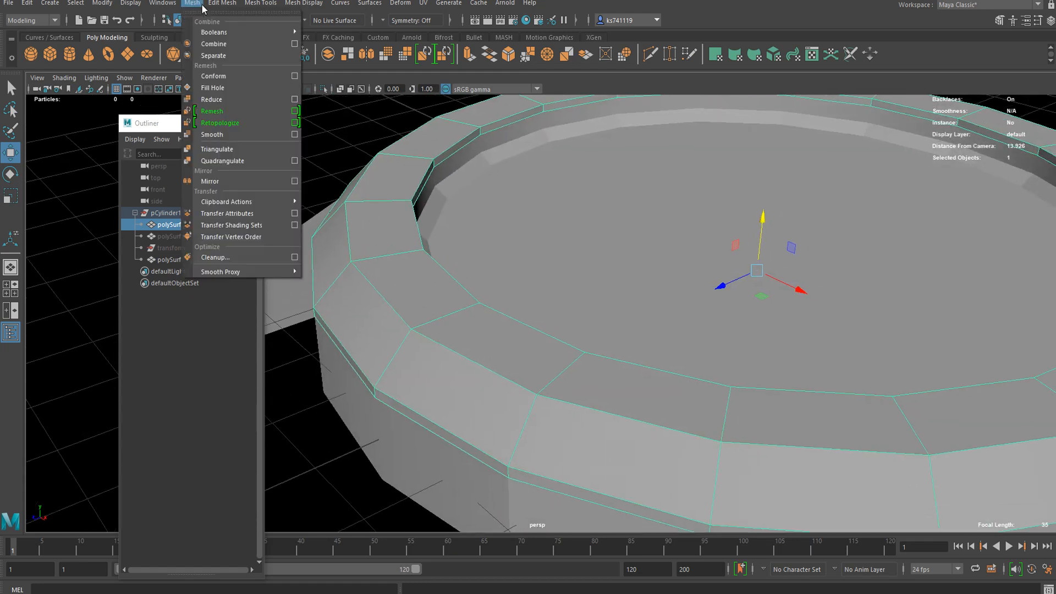
left_click(222, 2)
right_click_drag(423, 192, 449, 175)
right_click_drag(381, 206, 410, 149)
double_click(426, 187)
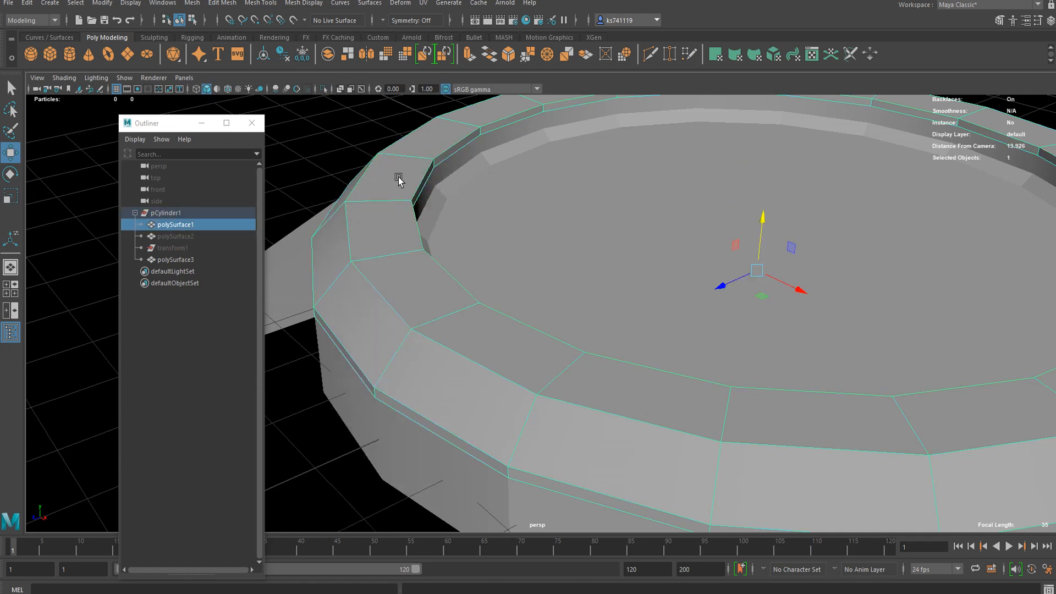
left_click(322, 90)
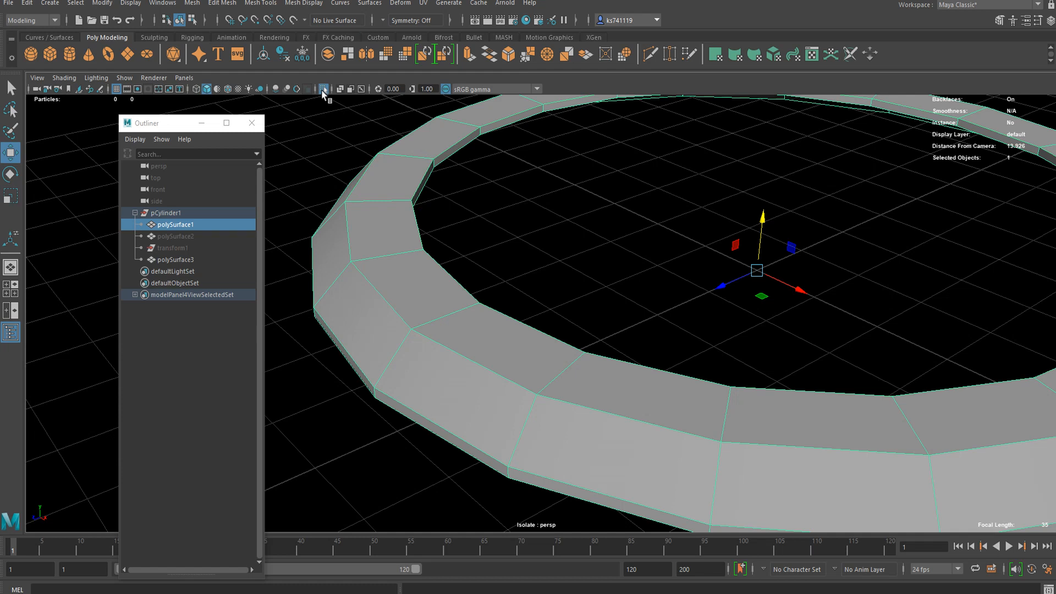
- Select the edge loops around the bezel ring's inner and outer rims and bevel them
left_click_drag(381, 253, 322, 229, "alt")
right_click_drag(370, 207, 367, 176)
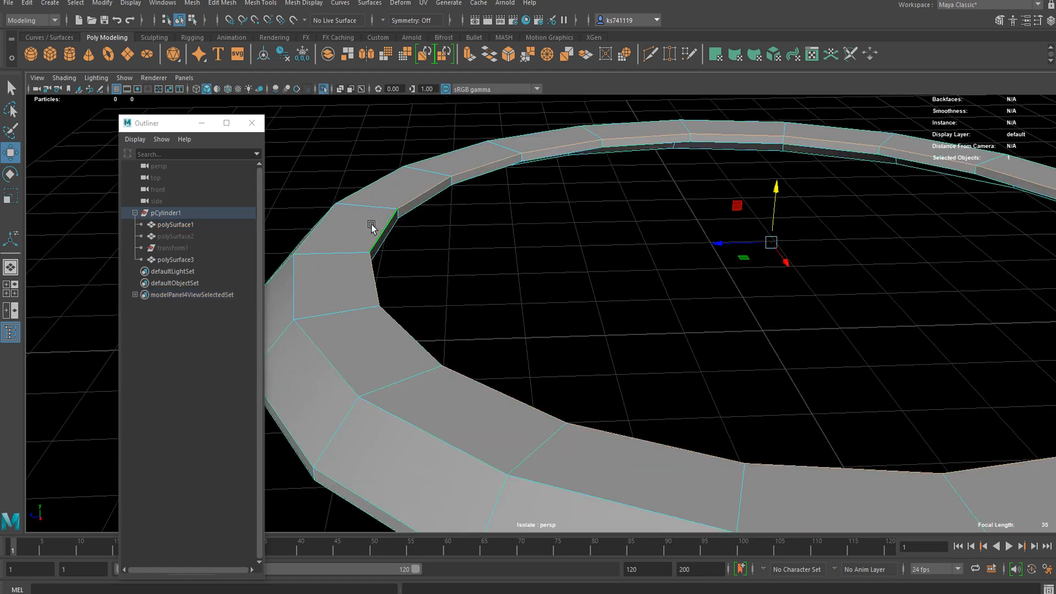
double_click(404, 232)
left_click_drag(396, 235, 411, 257, "alt")
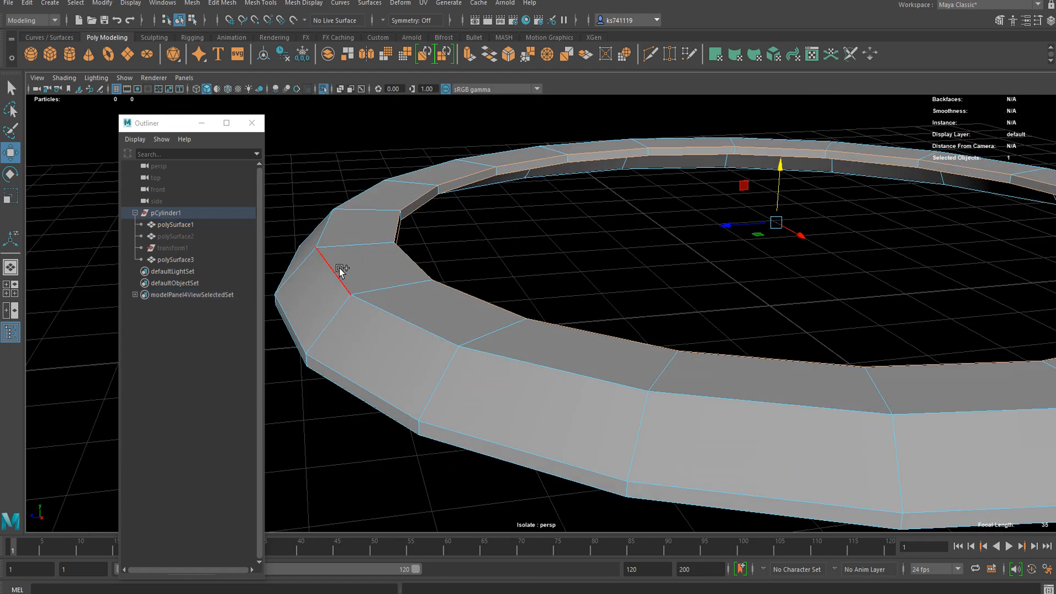
left_click_drag(348, 315, 408, 200, "alt")
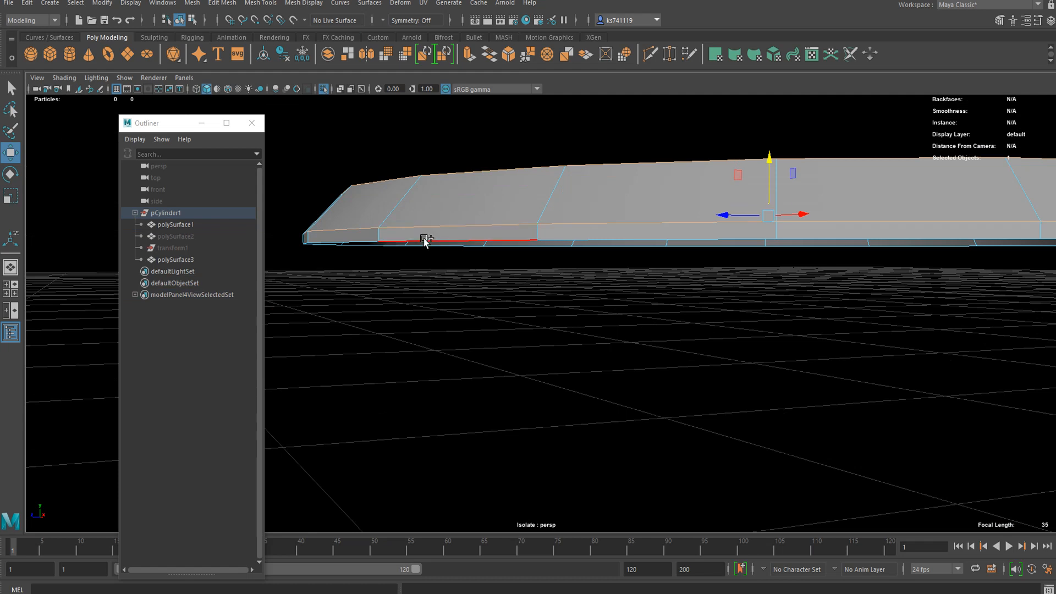
left_click_drag(424, 242, 415, 248, "alt")
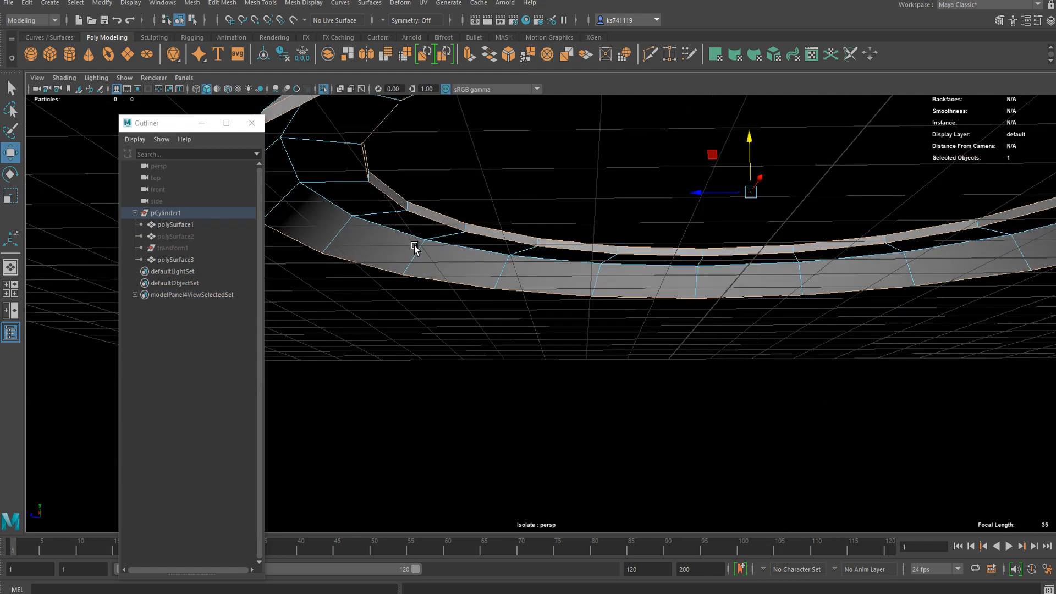
left_click_drag(362, 179, 416, 205, "alt")
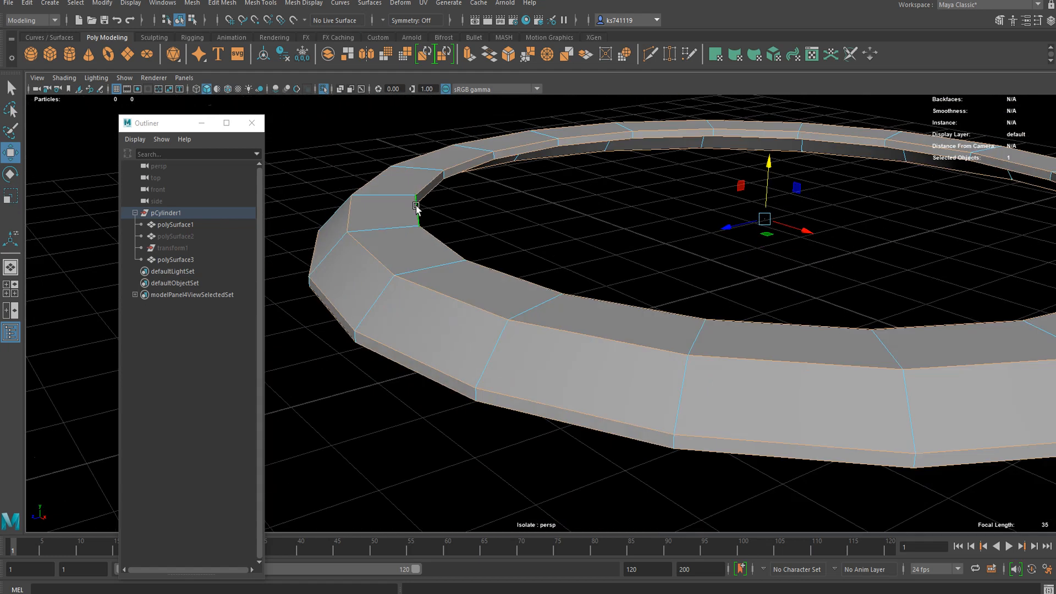
key("ctrl+b")
- Set the bevel to 2 segments and check the ring's shape in smooth preview
scroll(601, 330, "up", 6)
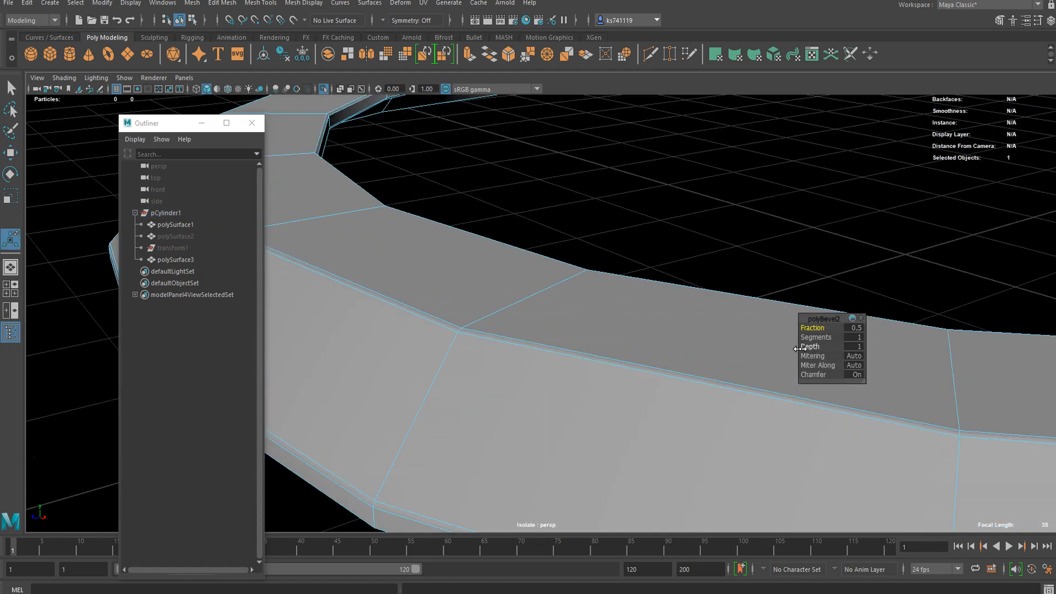
scroll(472, 288, "down", 5)
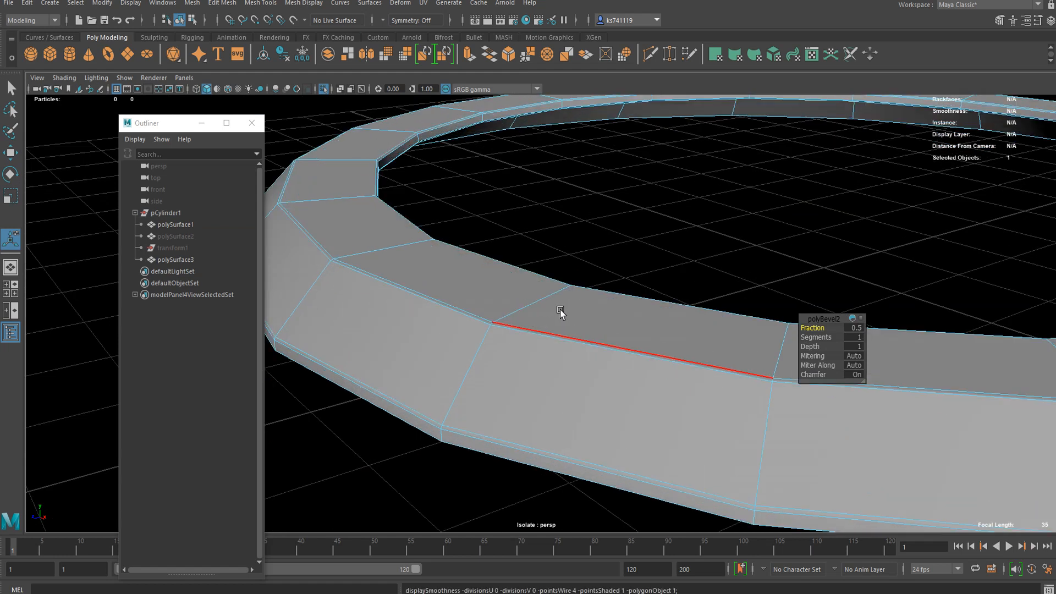
key("1")
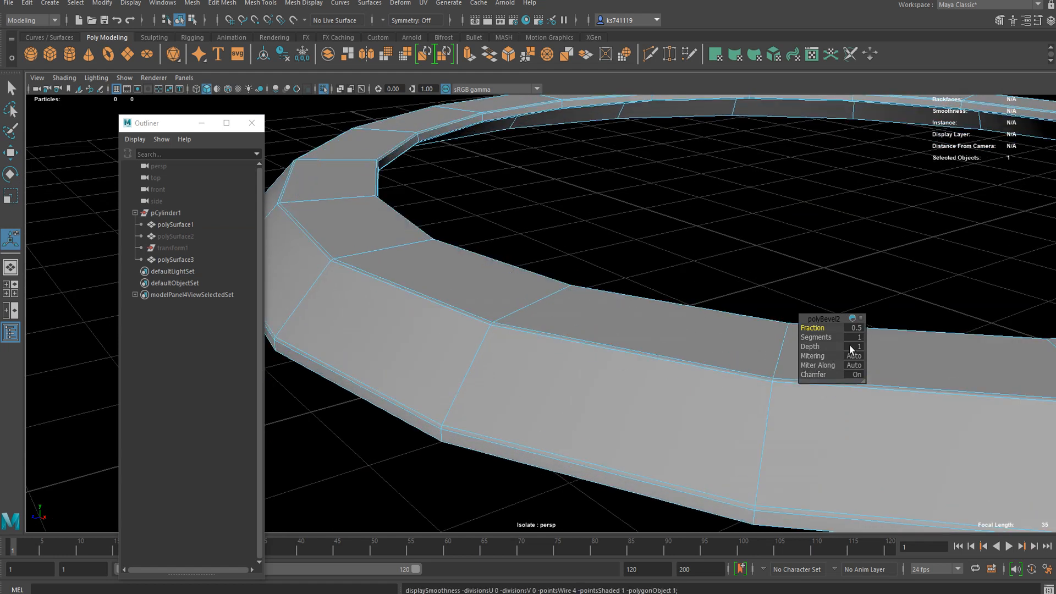
left_click(859, 337)
key("Return")
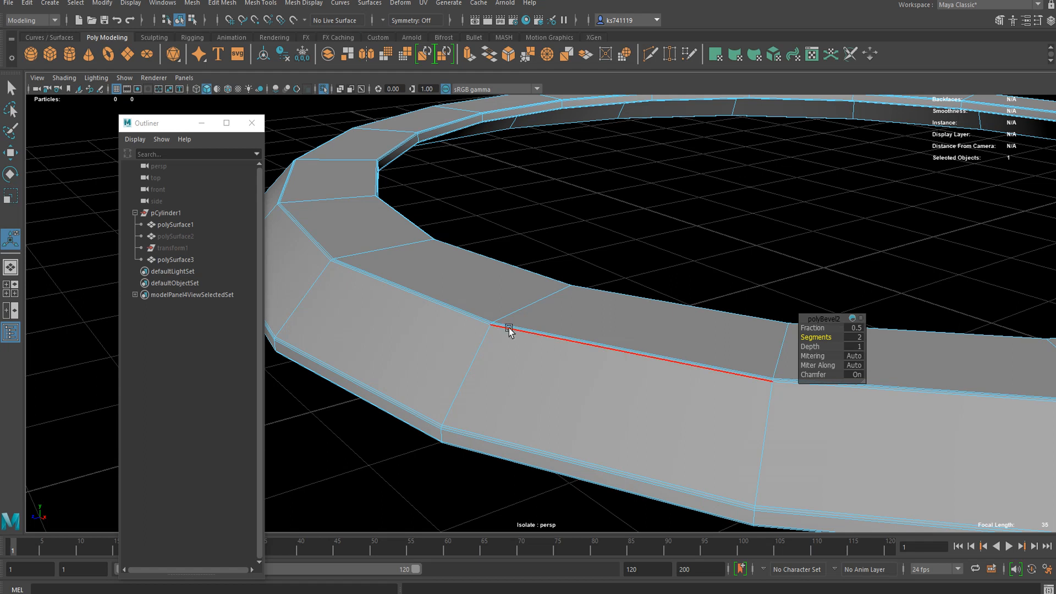
key("3")
scroll(469, 308, "down", 2)
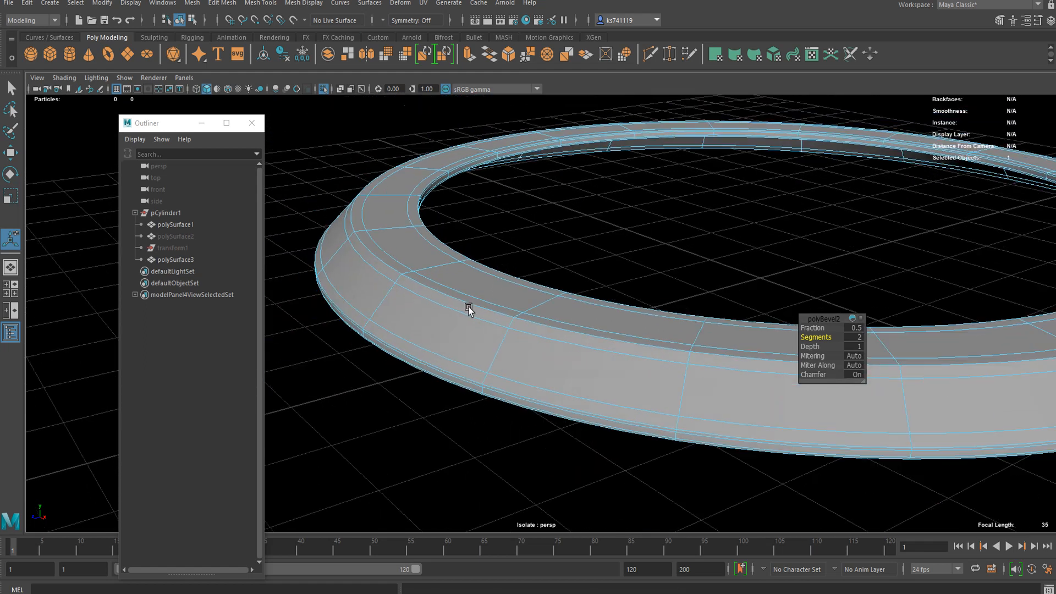
key("1")
- Try the Smooth operation on the whole bezel ring and reduce its divisions to 0
right_click_drag(357, 192, 402, 160)
left_click(384, 262)
left_click(186, 4)
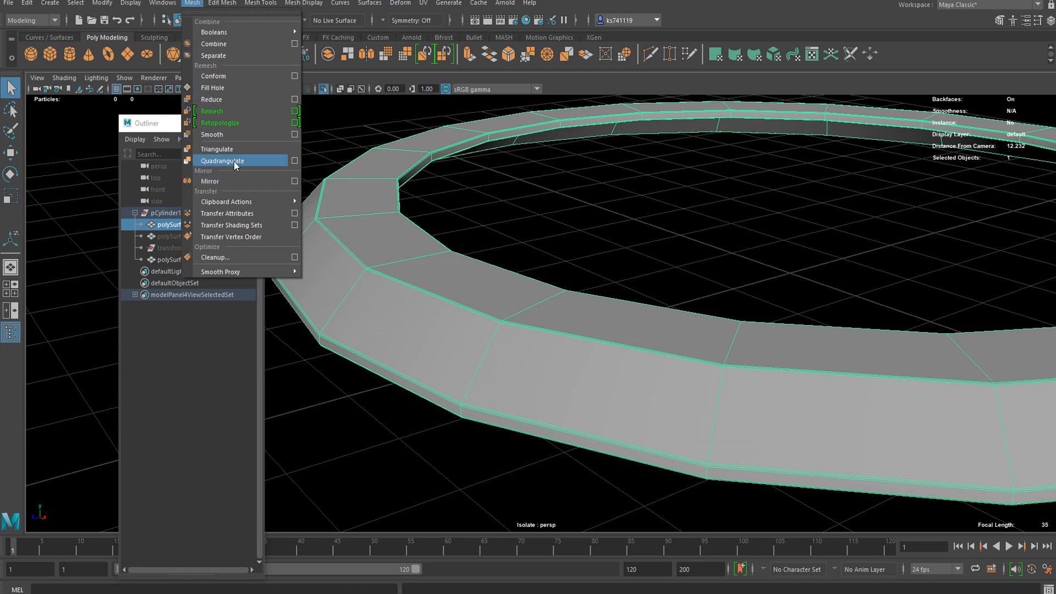
left_click(229, 135)
left_click_drag(495, 209, 562, 234, "alt")
left_click_drag(817, 329, 815, 329)
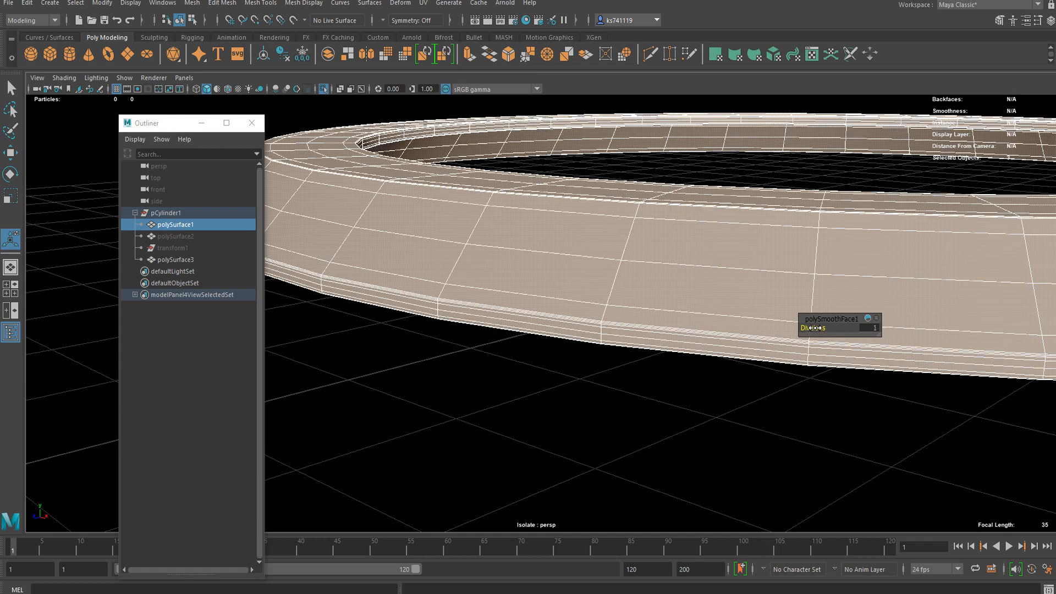
left_click_drag(809, 328, 808, 328)
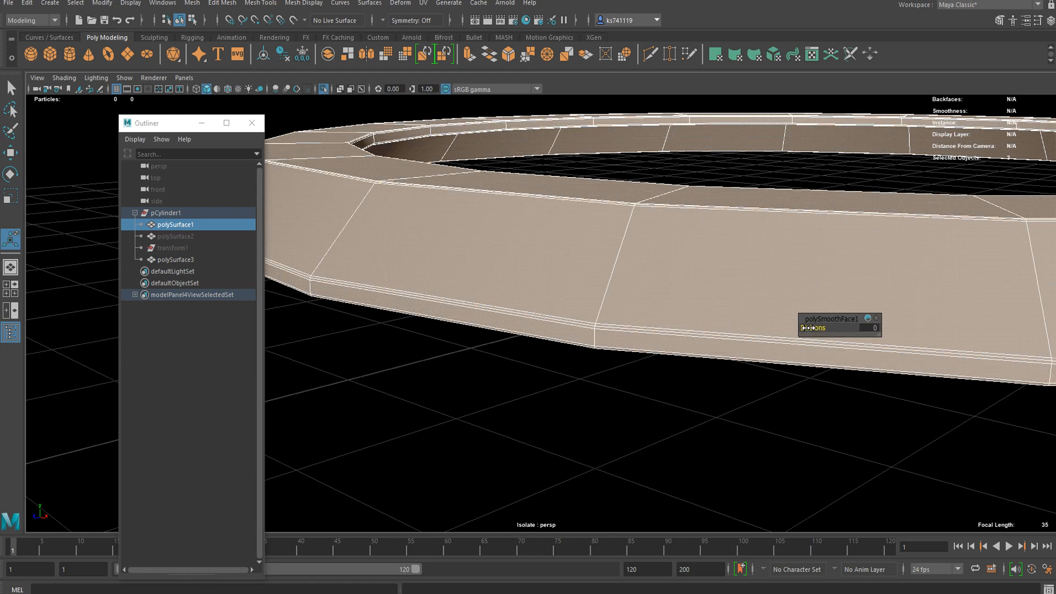
key("q")
scroll(552, 287, "down", 5)
left_click_drag(552, 287, 573, 342, "alt")
scroll(472, 354, "up", 3)
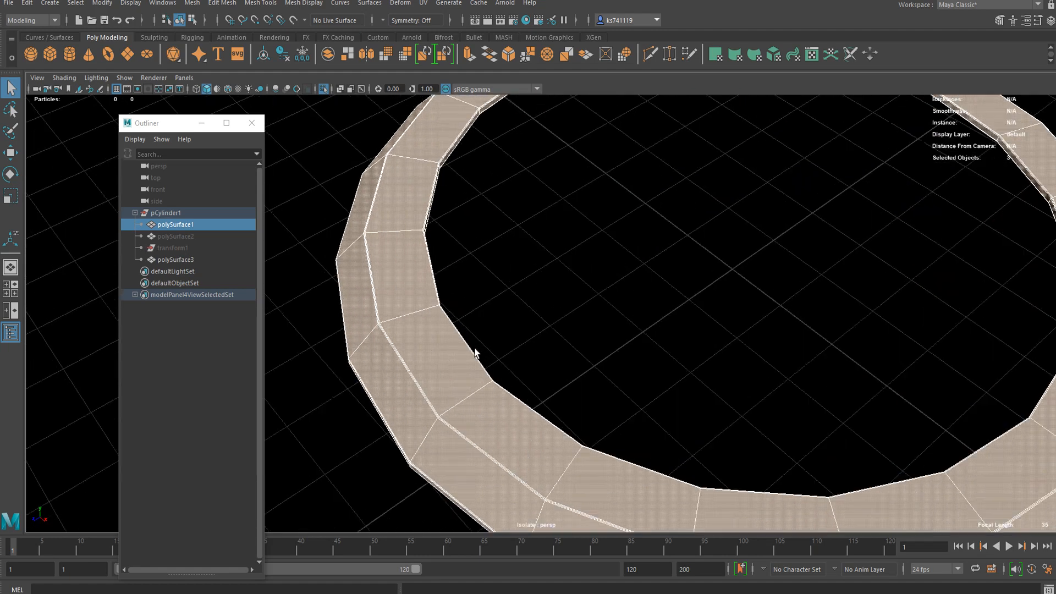
scroll(547, 342, "up", 2)
scroll(546, 342, "down", 2)
left_click_drag(502, 345, 608, 294, "alt")
scroll(585, 311, "up", 3)
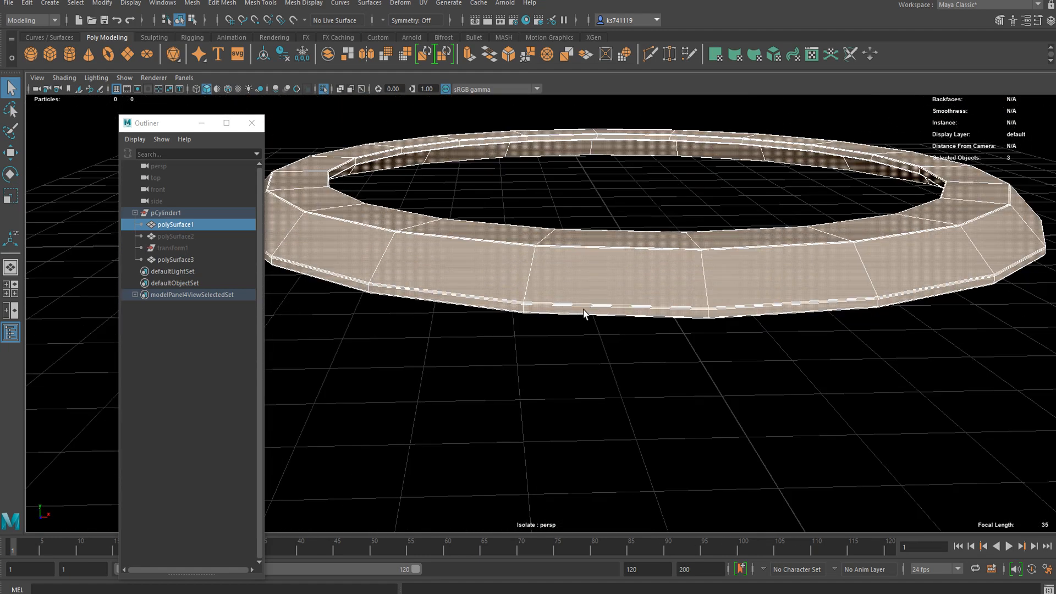
scroll(565, 267, "up", 2)
right_click_drag(566, 267, 560, 295)
left_click(531, 306)
double_click(493, 302, "shift")
mouse_move(558, 331)
left_mouse_down("alt")
mouse_move(518, 350)
mouse_move(539, 334)
mouse_move(570, 339)
left_mouse_up("alt")
scroll(529, 322, "up", 3)
mouse_move(507, 308)
left_mouse_down("alt")
mouse_move(544, 332)
mouse_move(516, 327)
left_mouse_up("alt")
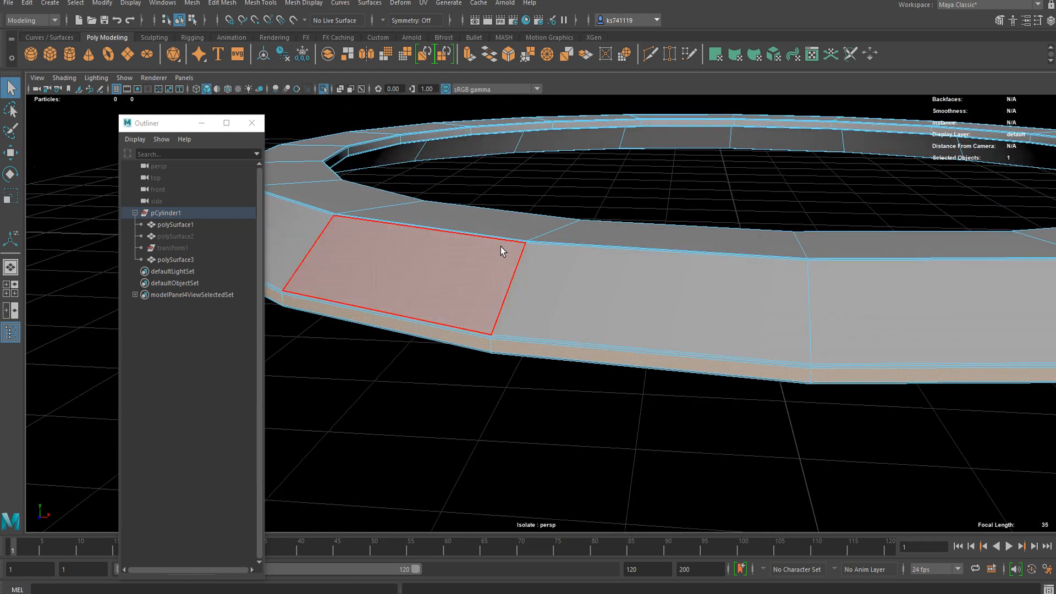
right_click_drag(494, 232, 554, 200)
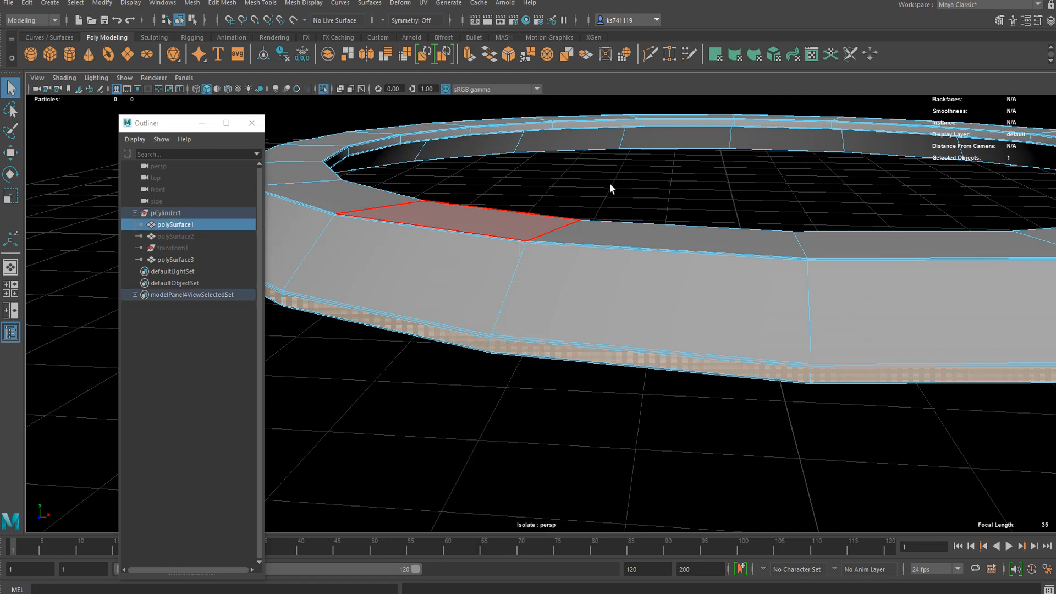
left_click(266, 90)
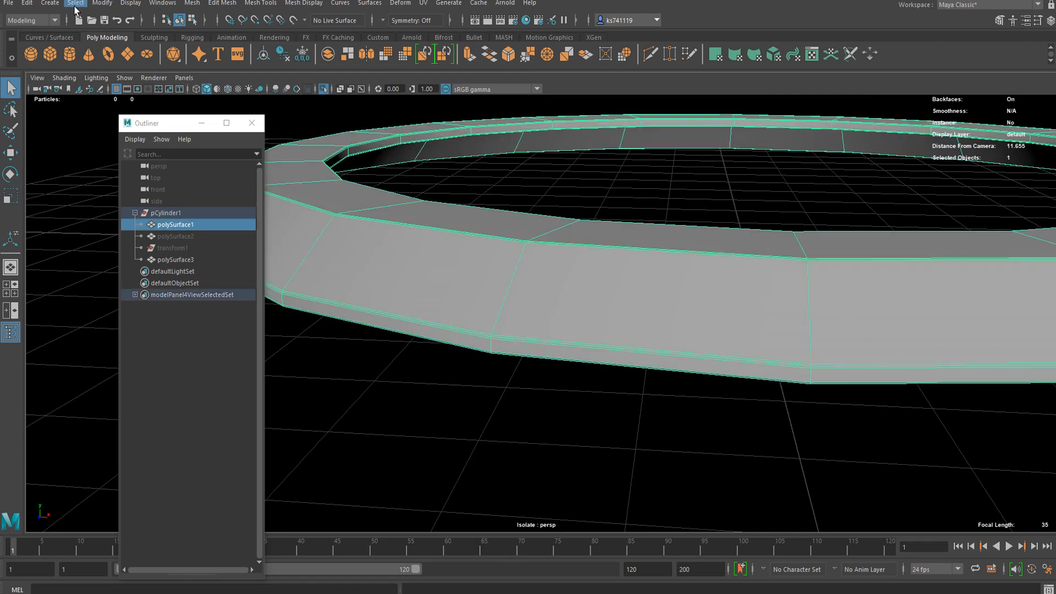
left_click(192, 3)
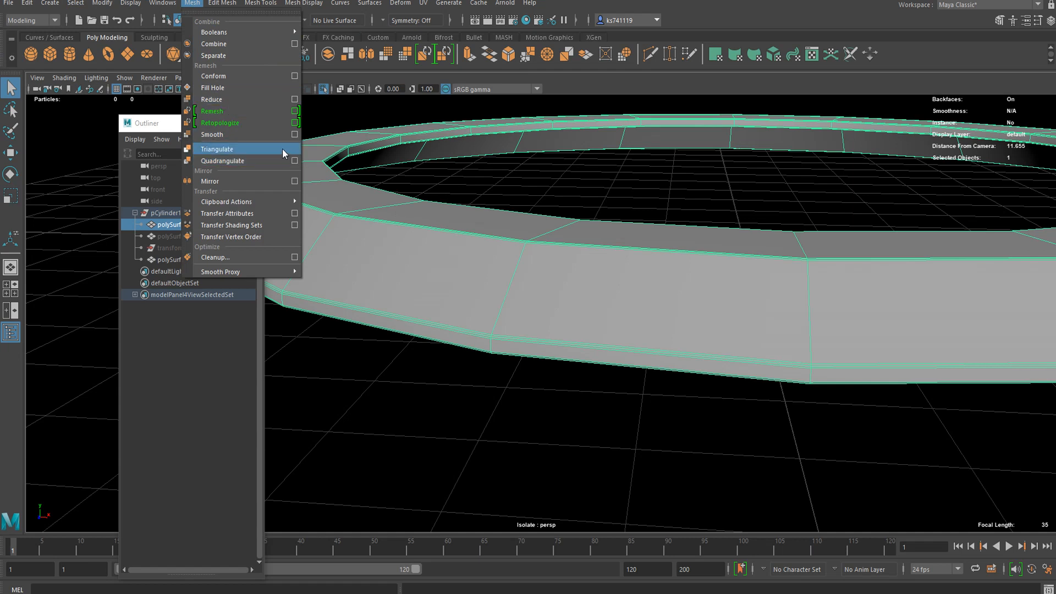
left_click(454, 146)
- Select the loop of flat top faces on the bezel ring and extrude it inward with an offset of 0.06
left_click_drag(393, 192, 292, 189, "alt")
right_click_drag(292, 189, 296, 217)
left_click(308, 237)
double_click(440, 324, "shift")
left_click_drag(464, 269, 497, 215, "alt")
scroll(421, 227, "up", 3)
key("ctrl+e")
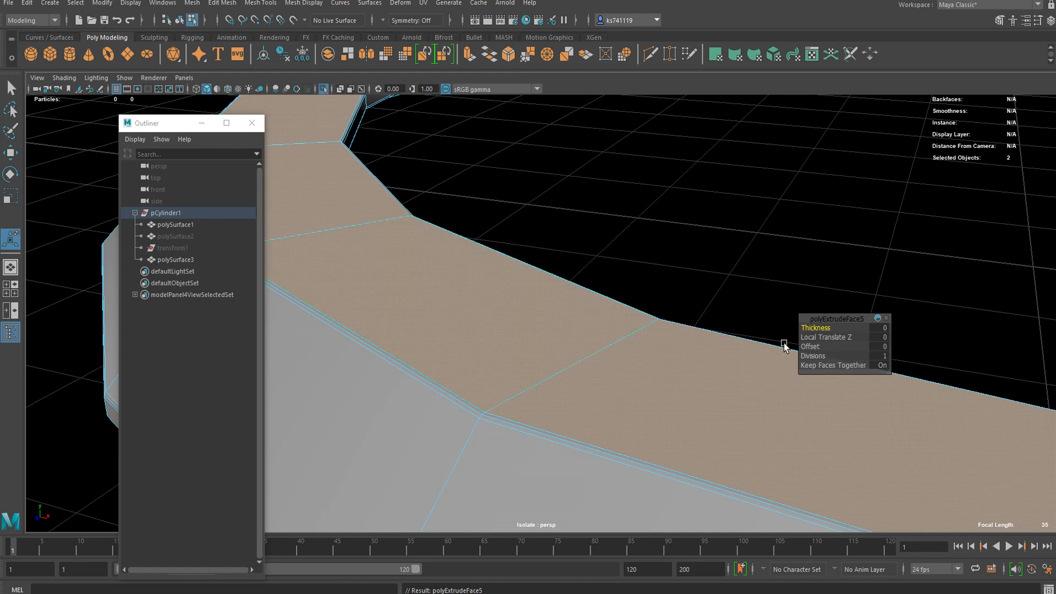
left_click_drag(813, 345, 820, 350)
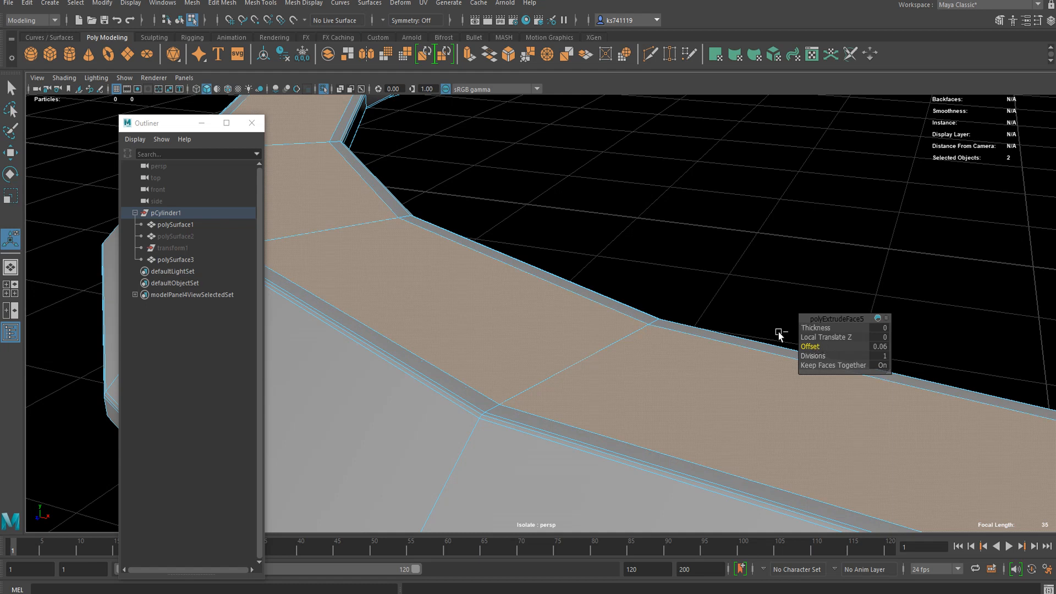
- Extrude the inset top faces again with a slight downward thickness to recess them, and check the result in smooth preview
key("ctrl+e")
left_click_drag(802, 328, 807, 327)
scroll(601, 299, "down", 3)
key("q")
left_click_drag(455, 283, 455, 254, "alt")
scroll(402, 269, "down", 4)
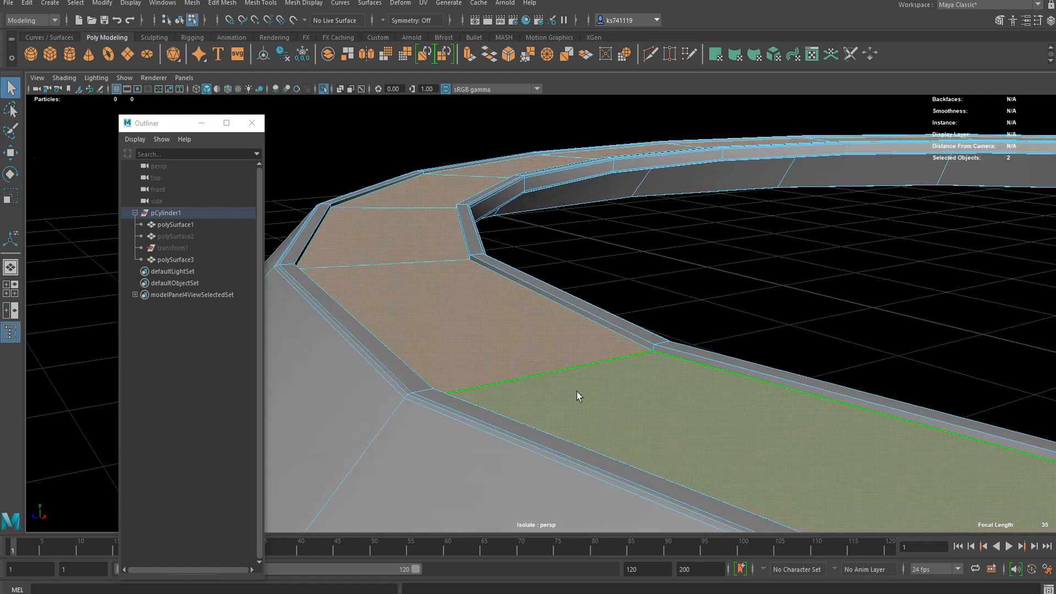
left_click_drag(439, 285, 411, 235, "alt")
key("3")
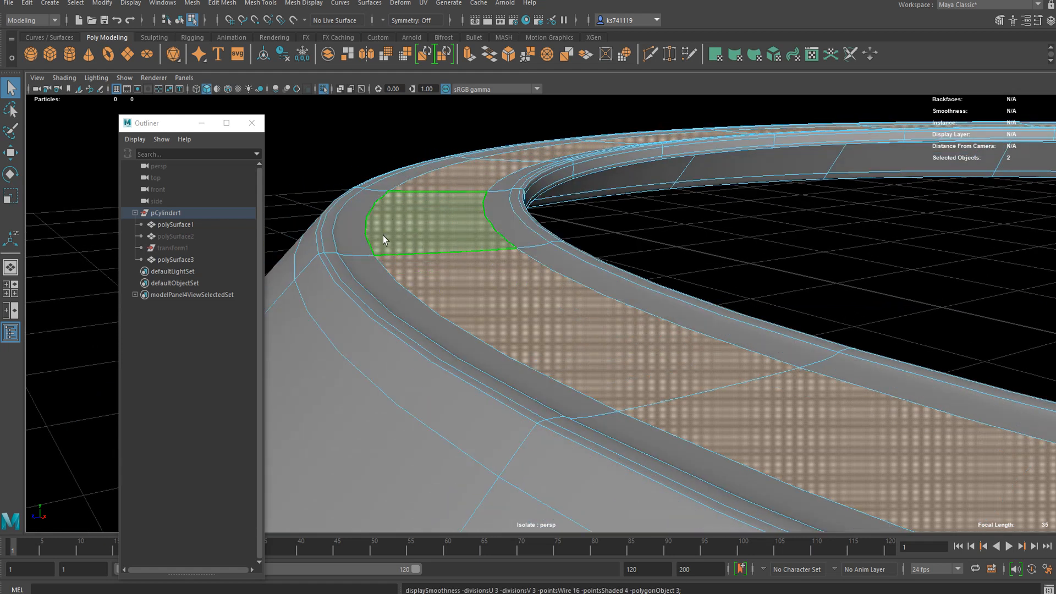
key("1")
- Bevel the inner and outer edge loops bordering the recessed band on the bezel ring and check them in smooth preview
right_click_drag(329, 217, 330, 170)
left_click(329, 218)
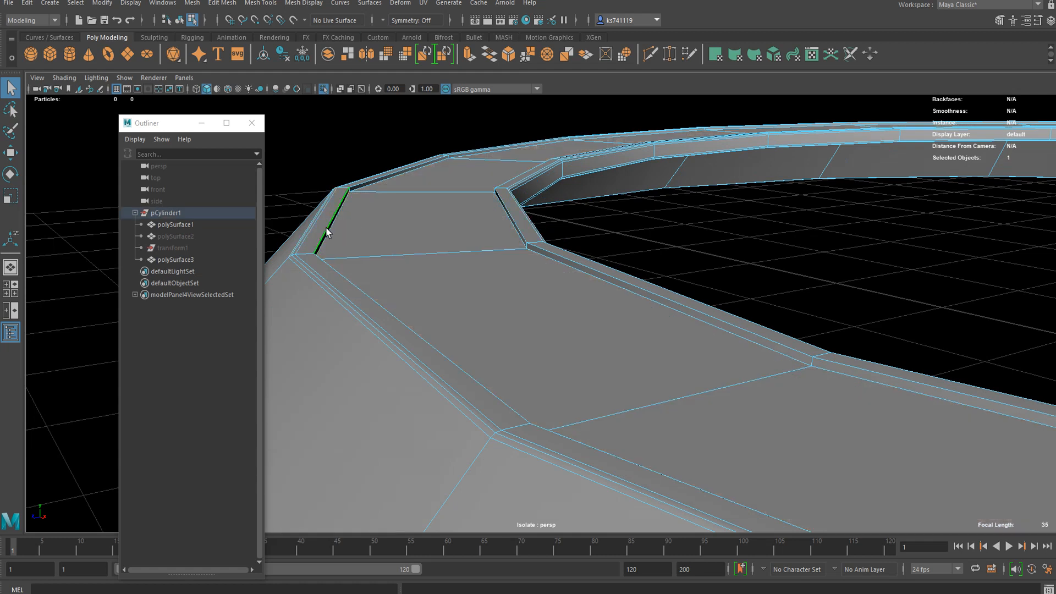
double_click(334, 273)
left_click_drag(369, 187, 452, 227, "alt")
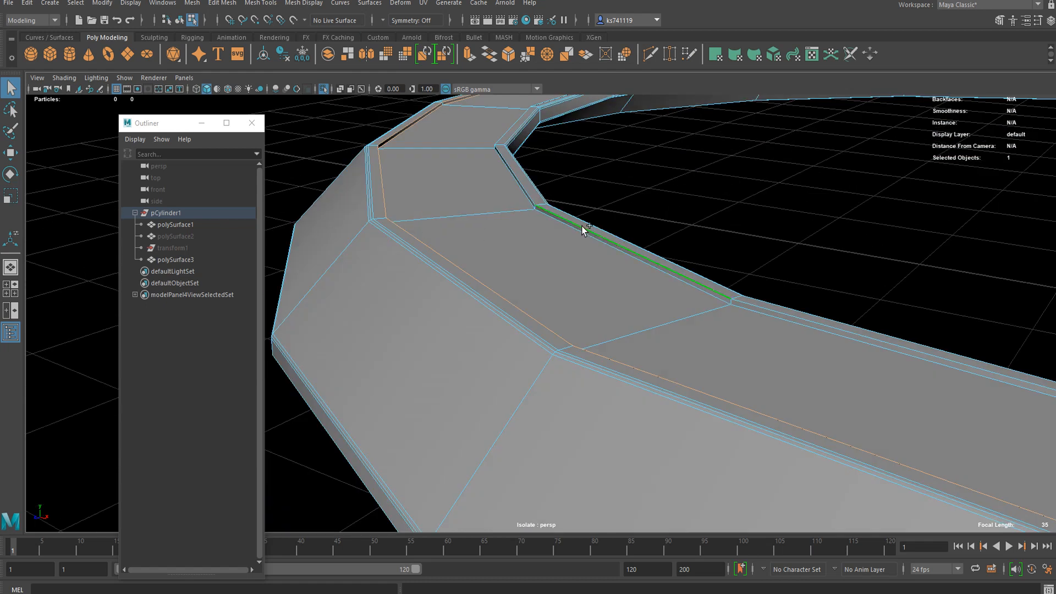
double_click(550, 219, "shift")
right_click_drag(549, 219, 562, 235, "alt")
left_click_drag(562, 235, 527, 216, "alt")
middle_click_drag(527, 217, 530, 188, "alt")
key("ctrl+b")
key("3")
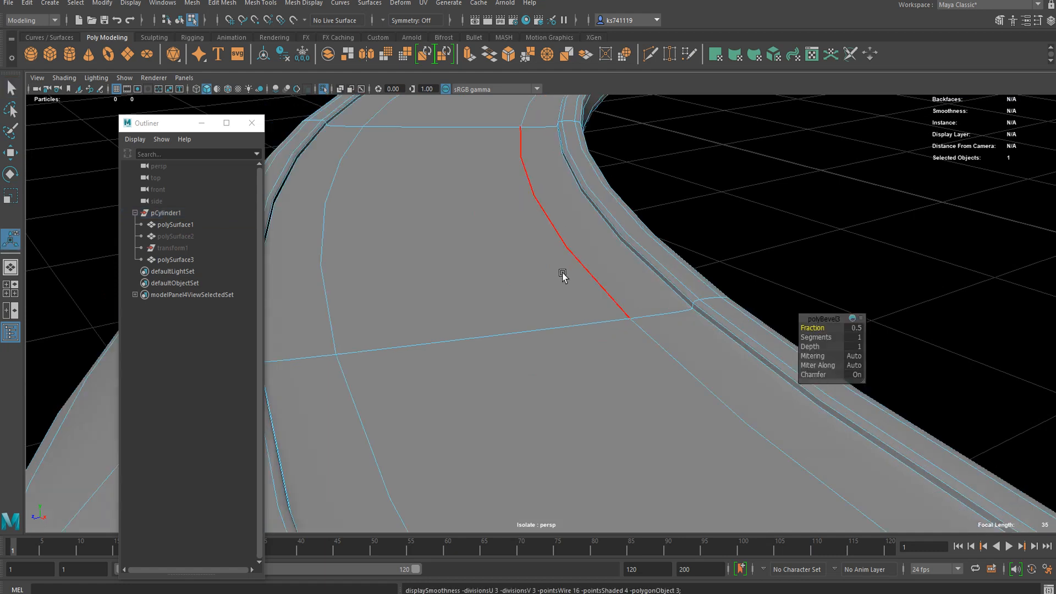
scroll(563, 272, "down", 4)
- Return the bezel ring to unsmoothed display and apply the Smooth operation to the whole ring
key("1")
right_click_drag(434, 182, 514, 161)
left_click(747, 180)
scroll(660, 203, "down", 4)
left_click(531, 230)
left_click(194, 3)
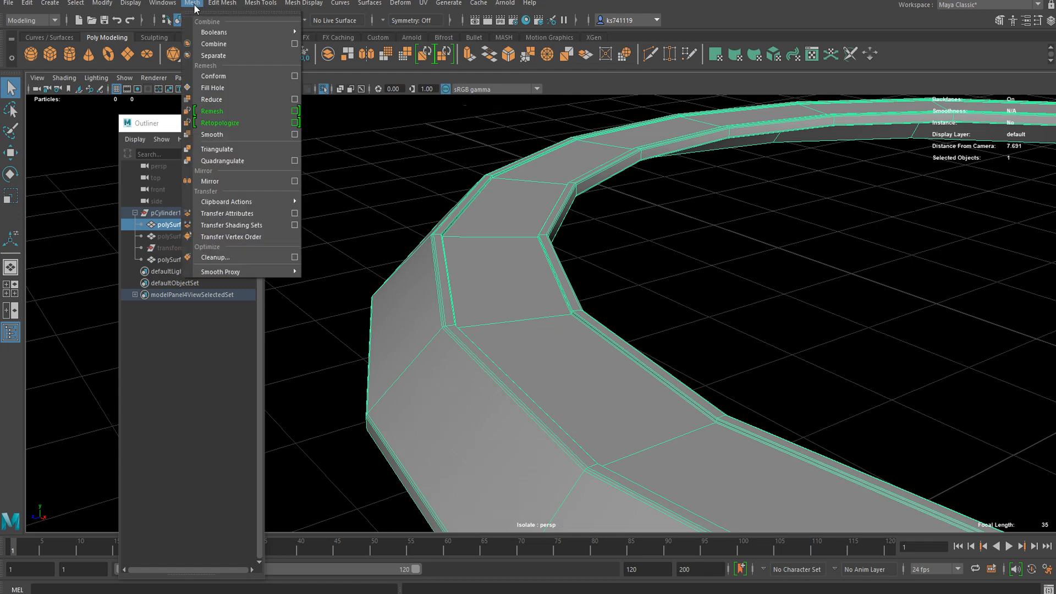
left_click(230, 136)
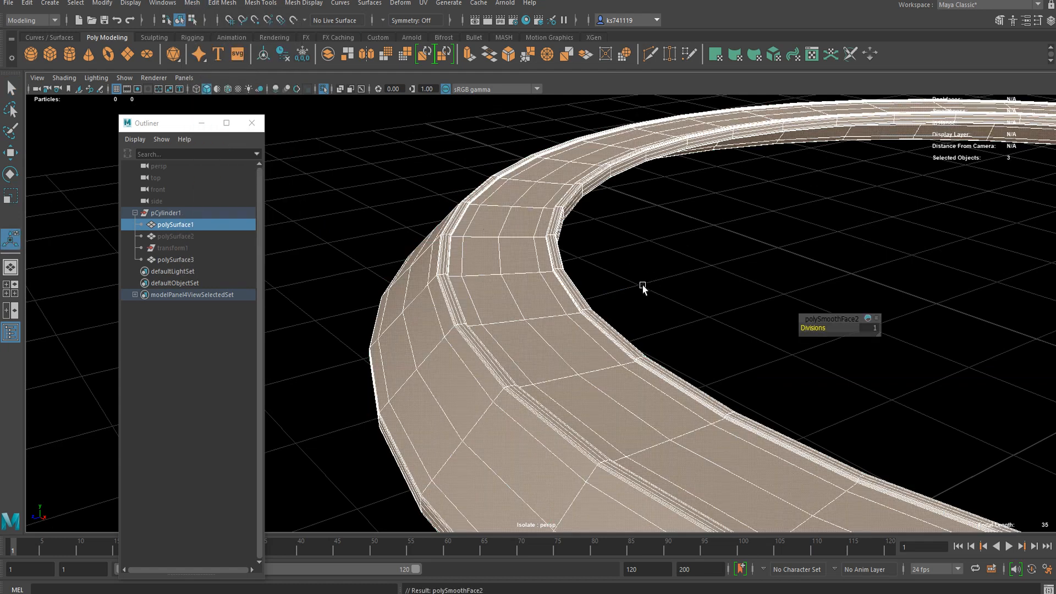
- Inspect the smoothed bezel ring and set its Smooth divisions to 2
key("q")
right_click_drag(489, 220, 568, 177)
left_click(712, 243)
scroll(637, 307, "down", 4)
left_click_drag(637, 307, 604, 278, "alt")
left_click(527, 258)
left_click_drag(524, 228, 530, 255, "alt")
scroll(534, 256, "up", 2)
key("t")
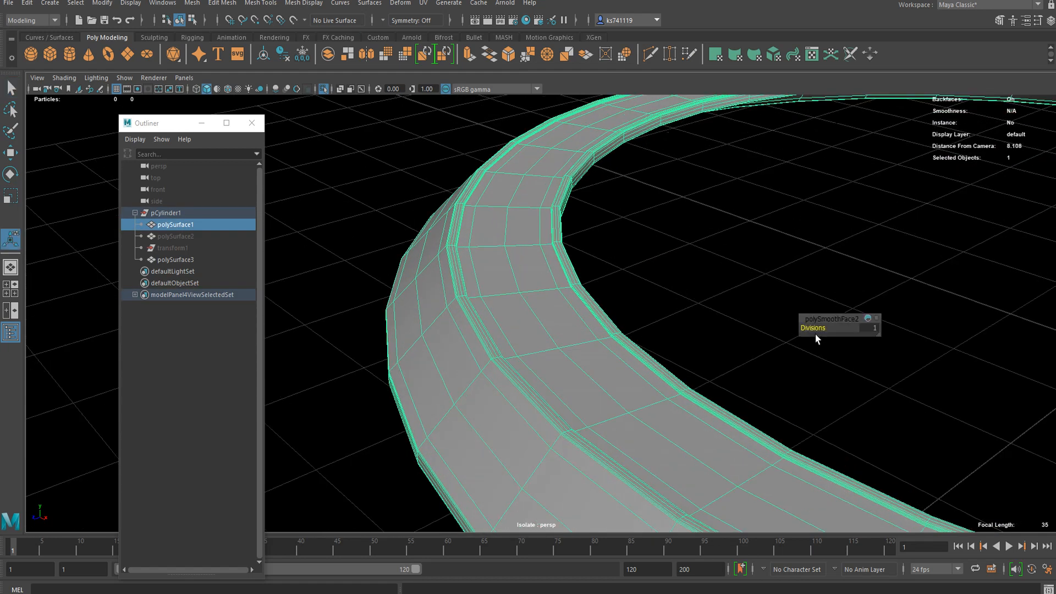
left_click(866, 328)
type("2")
key("Return")
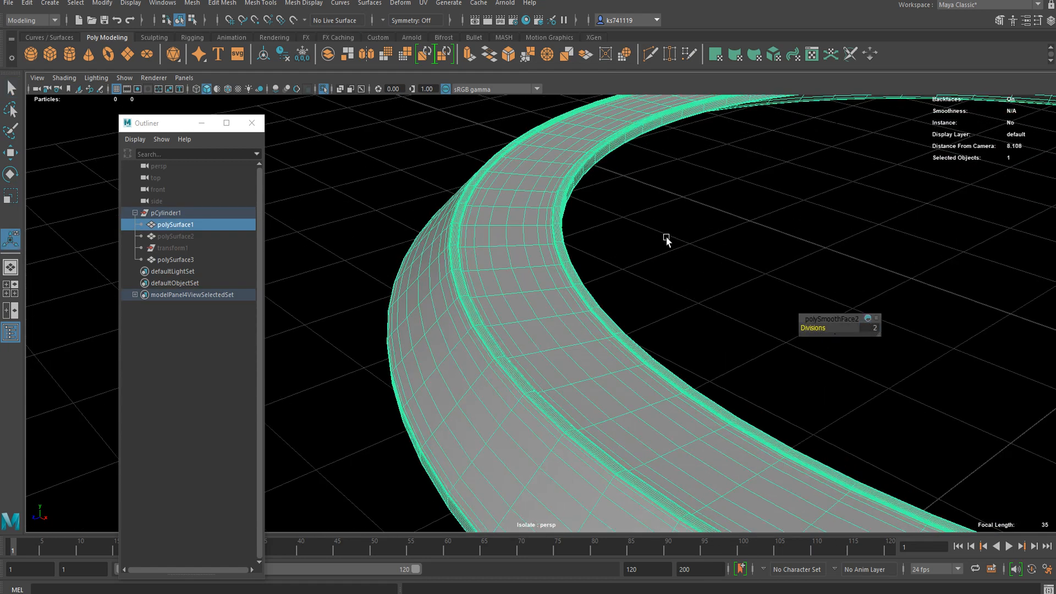
- Examine the smoothed bezel ring's side profile, outer rim and top band from several angles
key("q")
scroll(802, 281, "down", 3)
left_click(778, 342)
left_click_drag(778, 342, 748, 328, "alt")
left_click(696, 353)
scroll(665, 383, "up", 5)
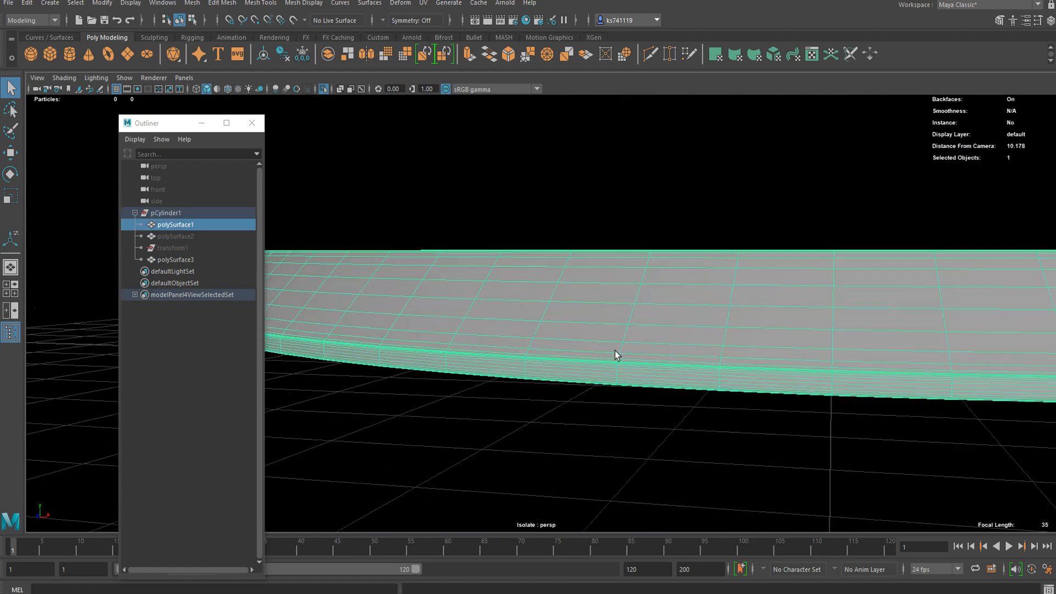
scroll(583, 390, "up", 3)
scroll(567, 391, "down", 4)
left_click_drag(631, 358, 607, 390, "alt")
scroll(603, 384, "down", 4)
middle_click_drag(603, 384, 580, 346, "alt")
left_click_drag(575, 337, 629, 313, "alt")
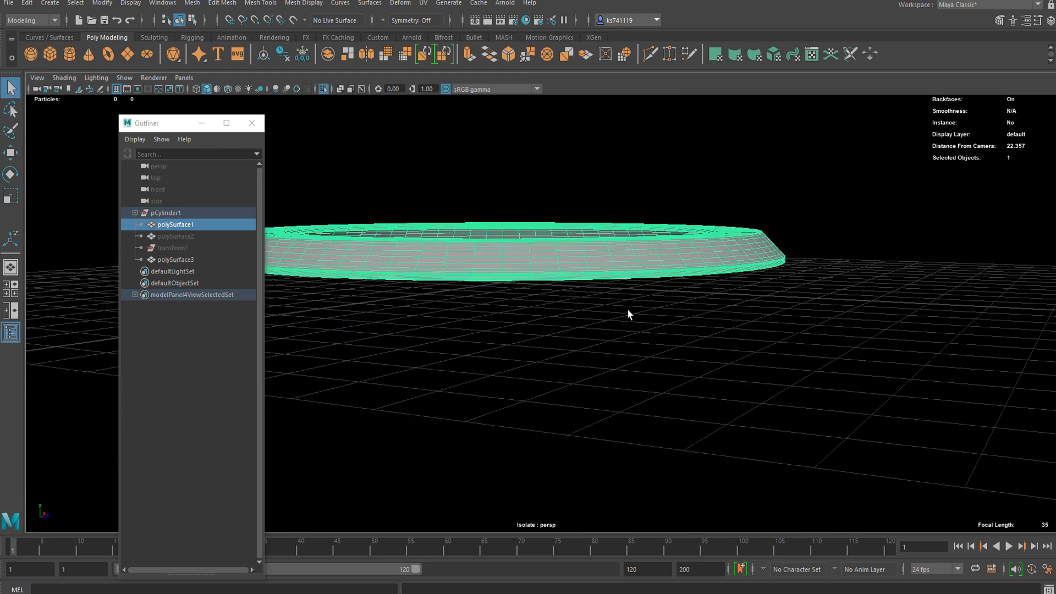
scroll(629, 314, "up", 3)
middle_click_drag(629, 311, 757, 314, "alt")
scroll(722, 326, "up", 3)
left_click_drag(723, 327, 593, 332, "alt")
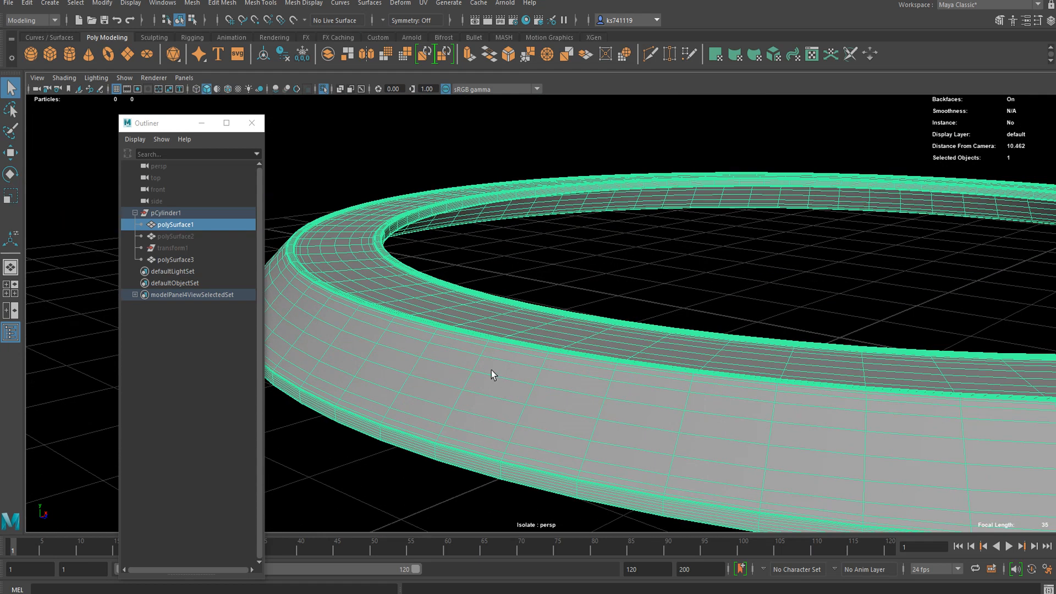
middle_click_drag(498, 375, 519, 299, "alt")
scroll(520, 297, "down", 2)
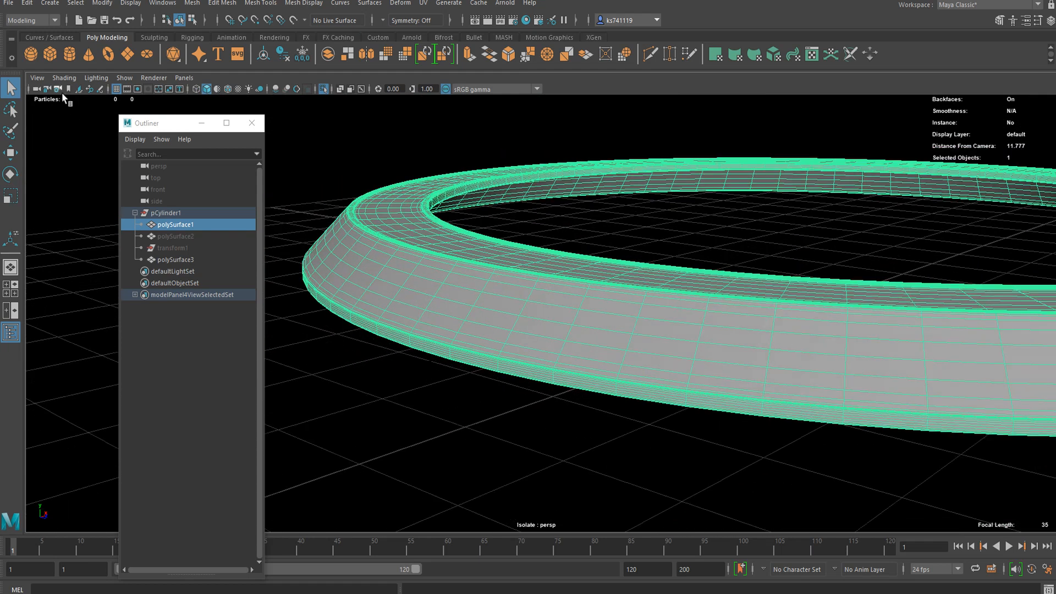
- Create a polygon cube and move it to the outer edge of the bezel ring
left_click(50, 54)
scroll(626, 278, "down", 2)
key("w")
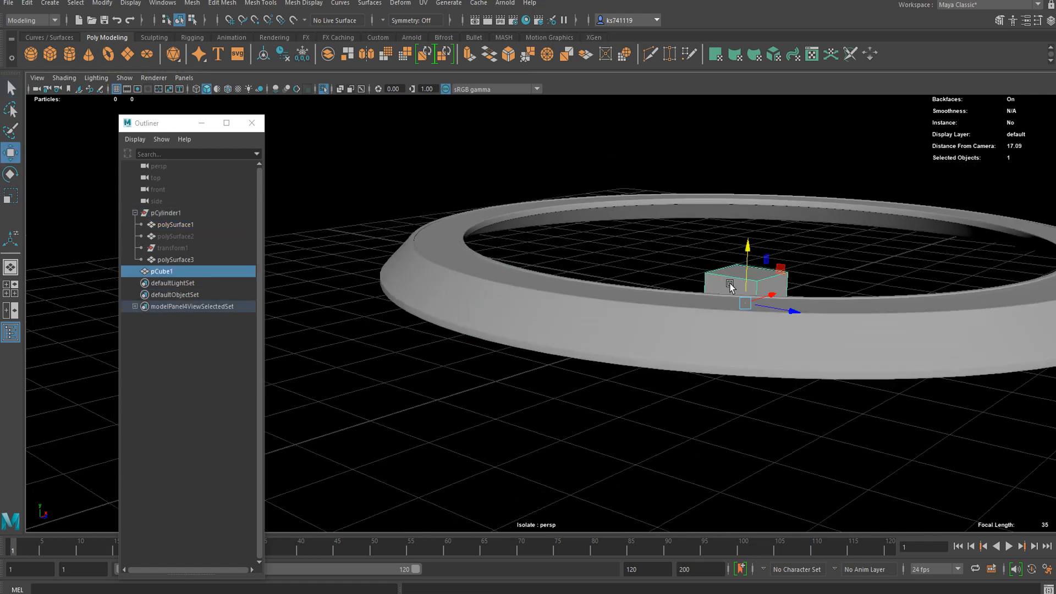
left_click_drag(779, 290, 471, 307)
- Scale the cube down to a small block and position it against the ring's lower outer rim
key("r")
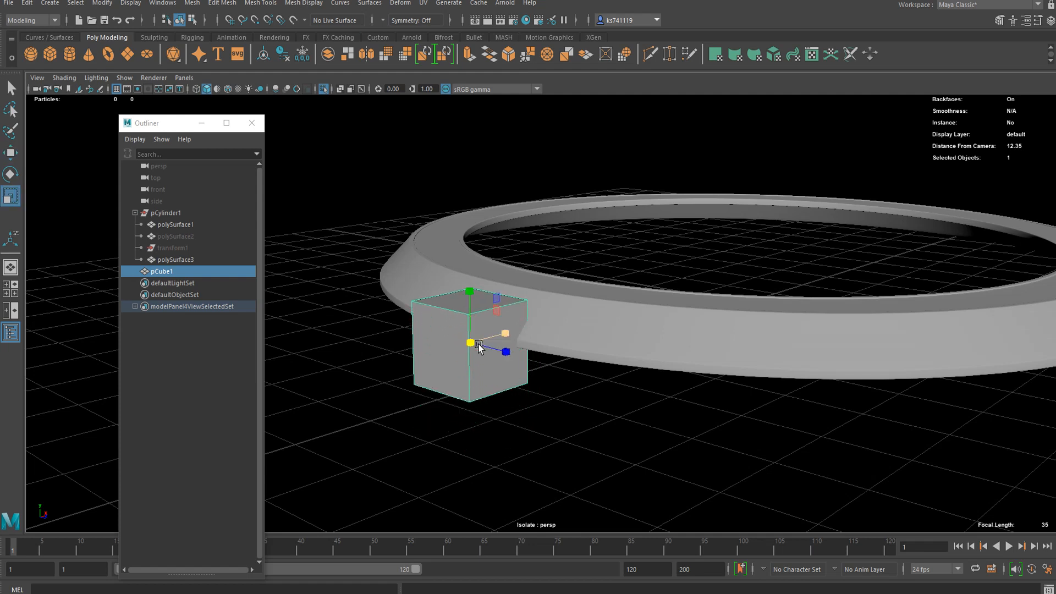
left_click_drag(468, 343, 445, 356)
scroll(433, 363, "up", 1)
scroll(423, 372, "up", 3)
key("w")
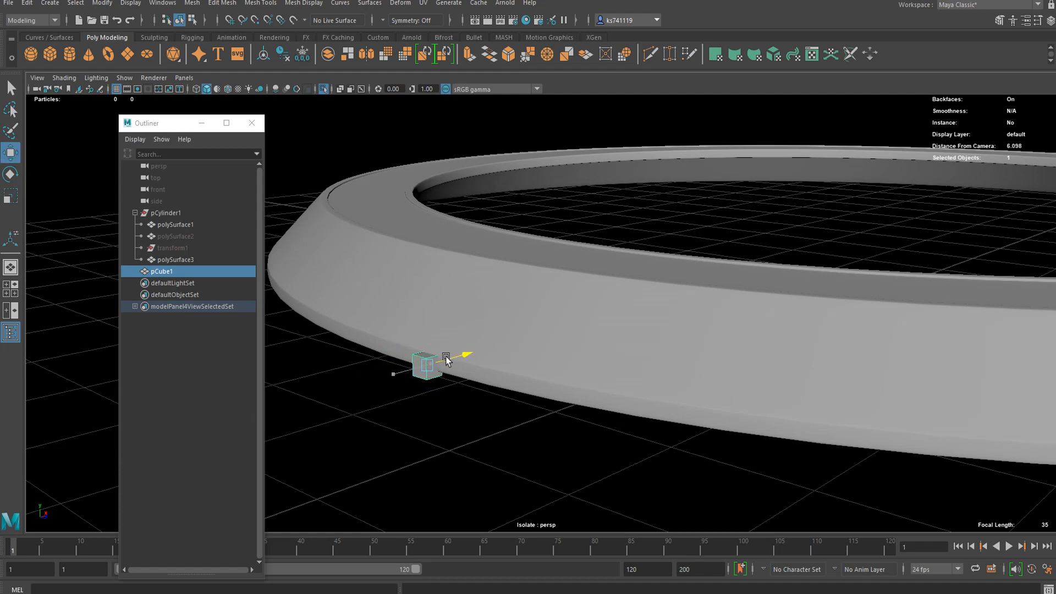
key("f")
mouse_move(459, 392)
left_mouse_down("alt")
mouse_move(514, 372)
mouse_move(454, 409)
left_mouse_up("alt")
scroll(513, 372, "down", 6)
- Adjust the small block's height and its width along the rim so it forms a low tooth on the ring
key("r")
mouse_move(542, 269)
left_mouse_down()
mouse_move(540, 282)
mouse_move(548, 265)
mouse_move(539, 265)
left_mouse_up()
key("w")
key("r")
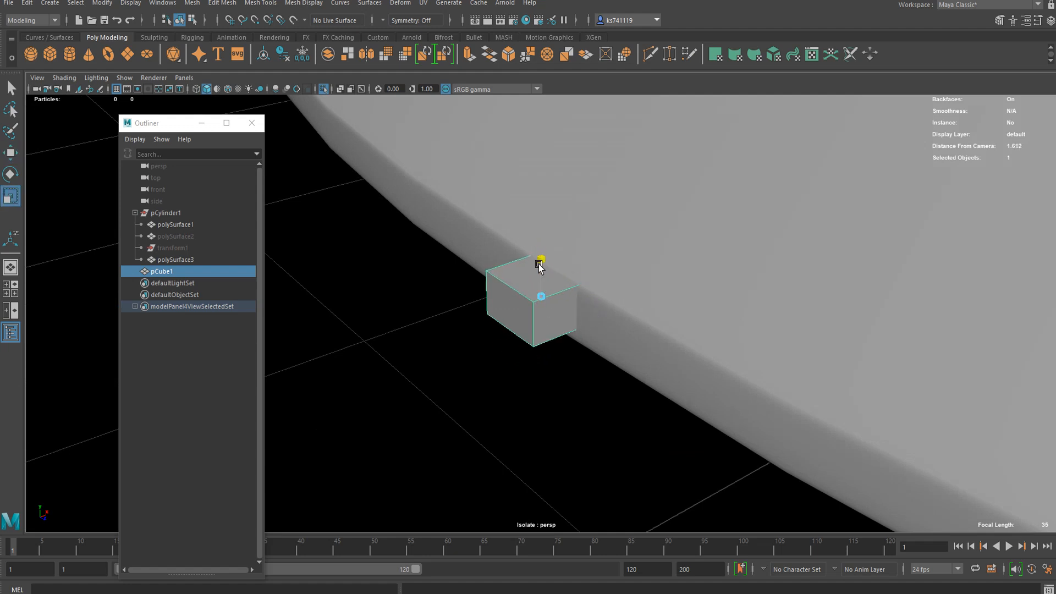
left_click_drag(524, 349, 585, 316, "alt")
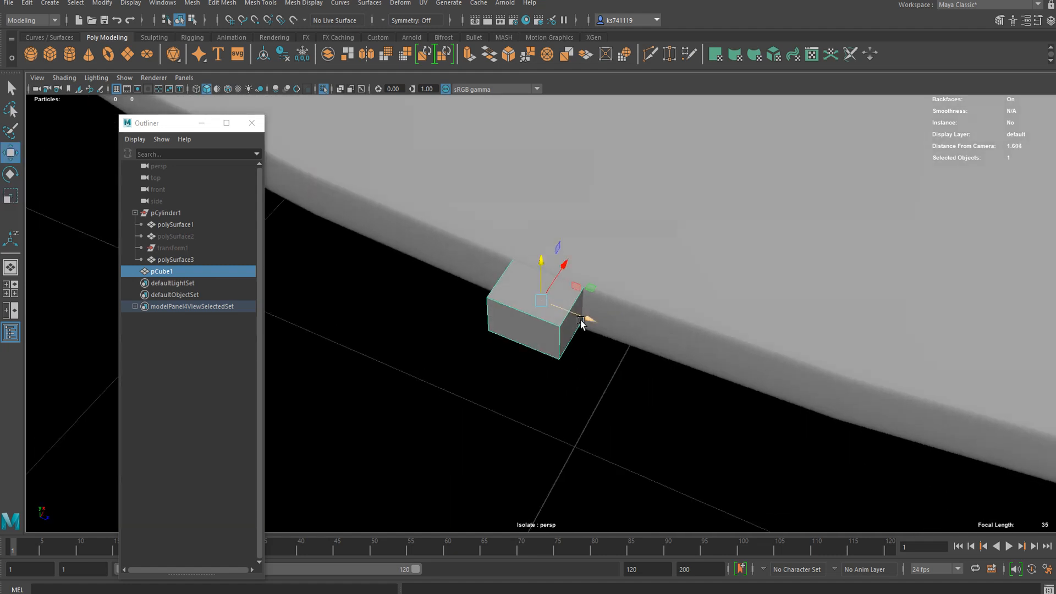
scroll(585, 318, "down", 8)
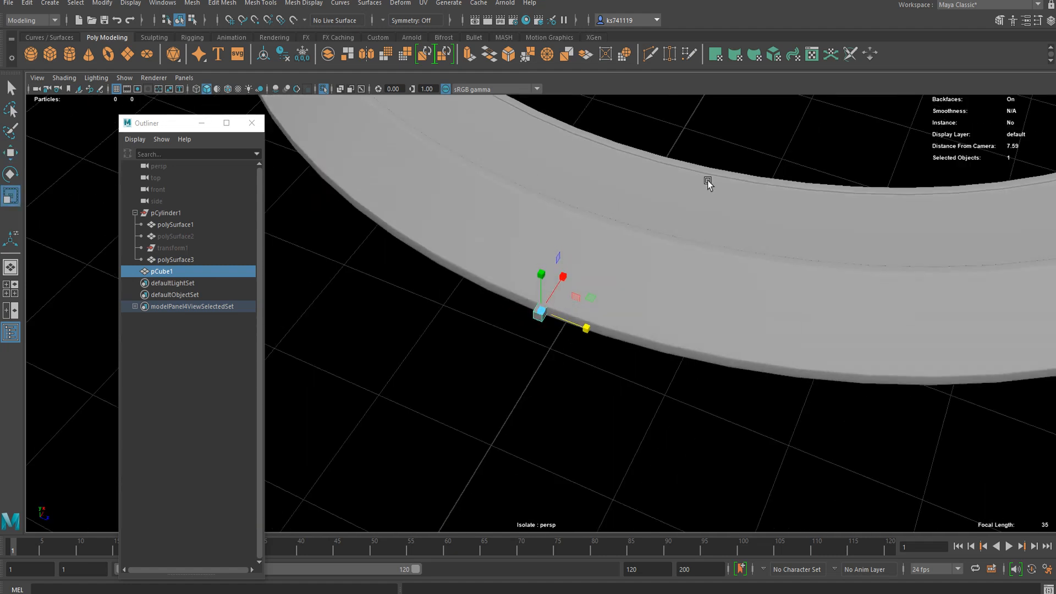
scroll(603, 365, "up", 6)
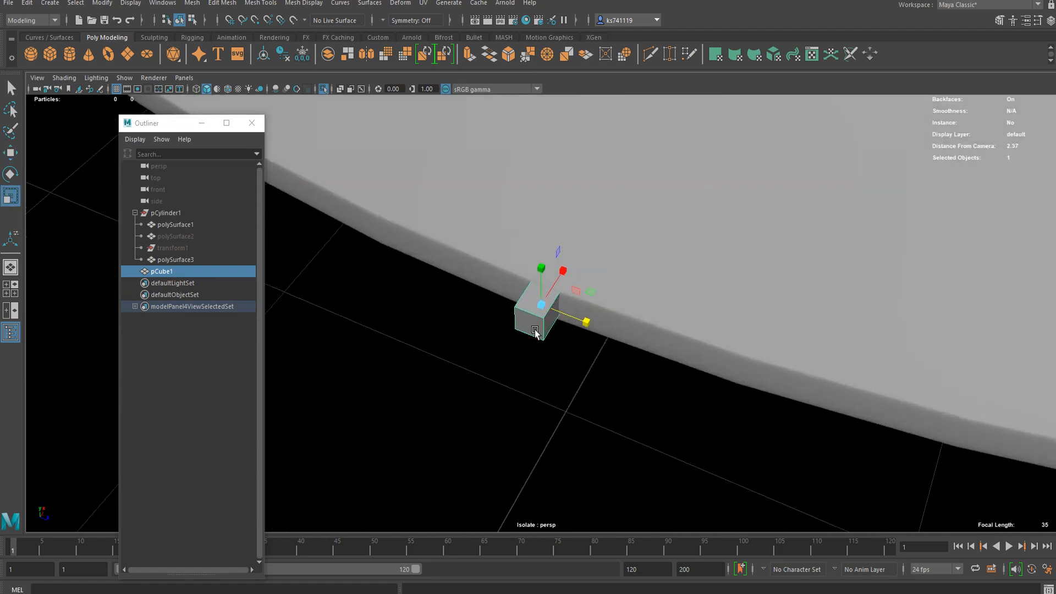
mouse_move(585, 321)
left_mouse_down()
mouse_move(576, 322)
mouse_move(587, 318)
left_mouse_up()
scroll(587, 318, "up", 4)
scroll(601, 321, "down", 8)
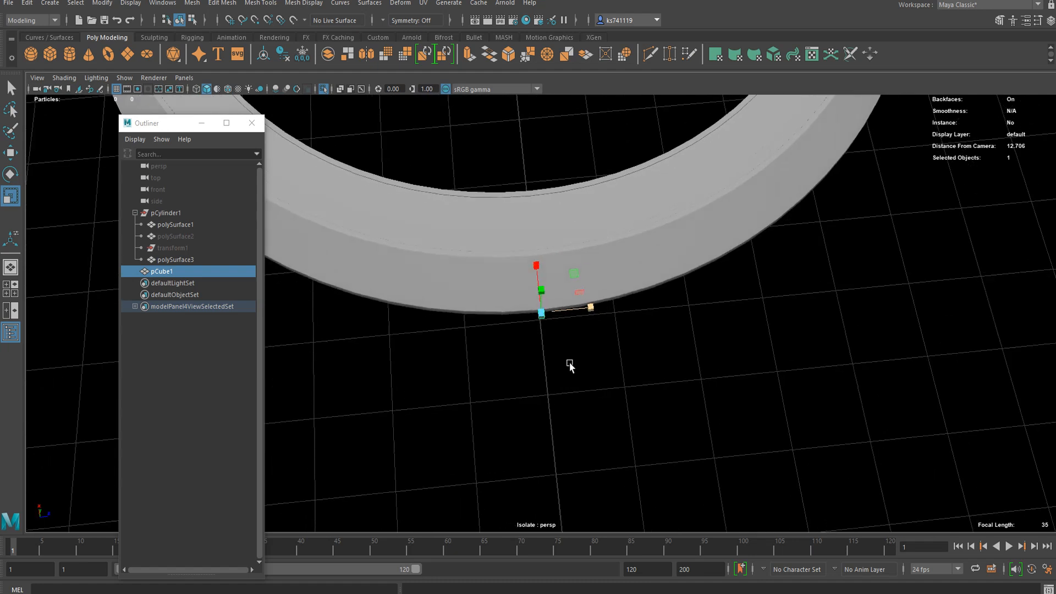
scroll(584, 302, "up", 6)
left_click_drag(591, 303, 658, 303)
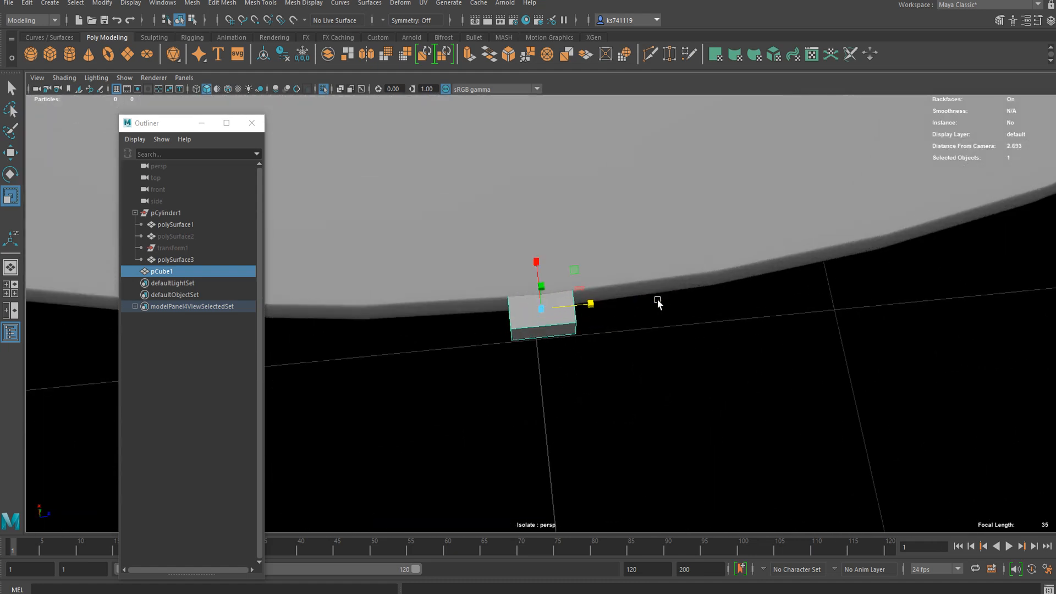
- Isolate the small block, delete its hidden end face toward the ring, and bring the other parts back into view
scroll(650, 324, "down", 10)
left_click_drag(578, 368, 531, 363, "alt")
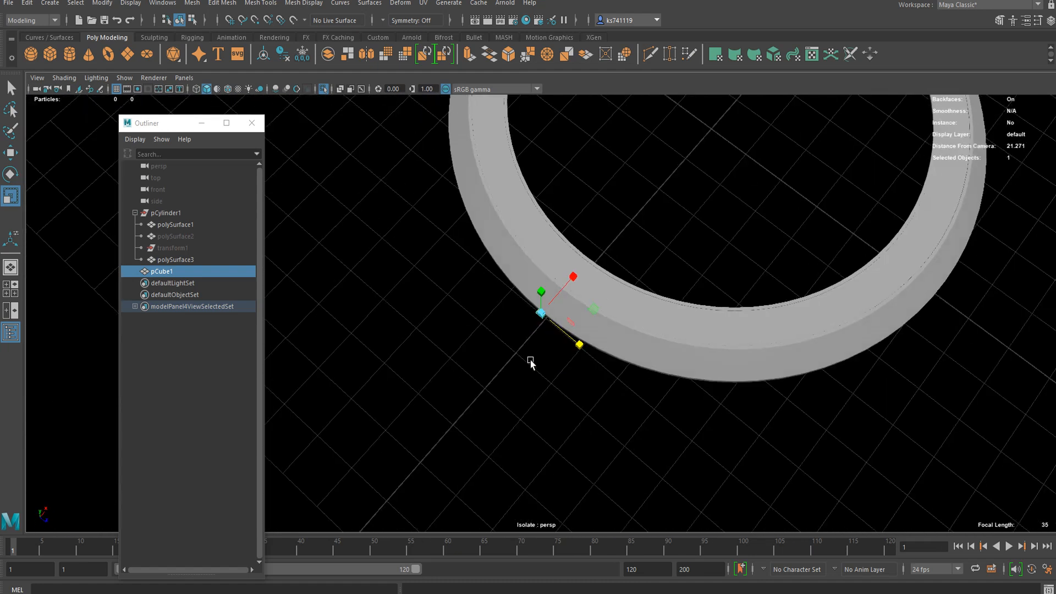
scroll(534, 352, "up", 8)
scroll(552, 346, "down", 4)
scroll(551, 343, "up", 7)
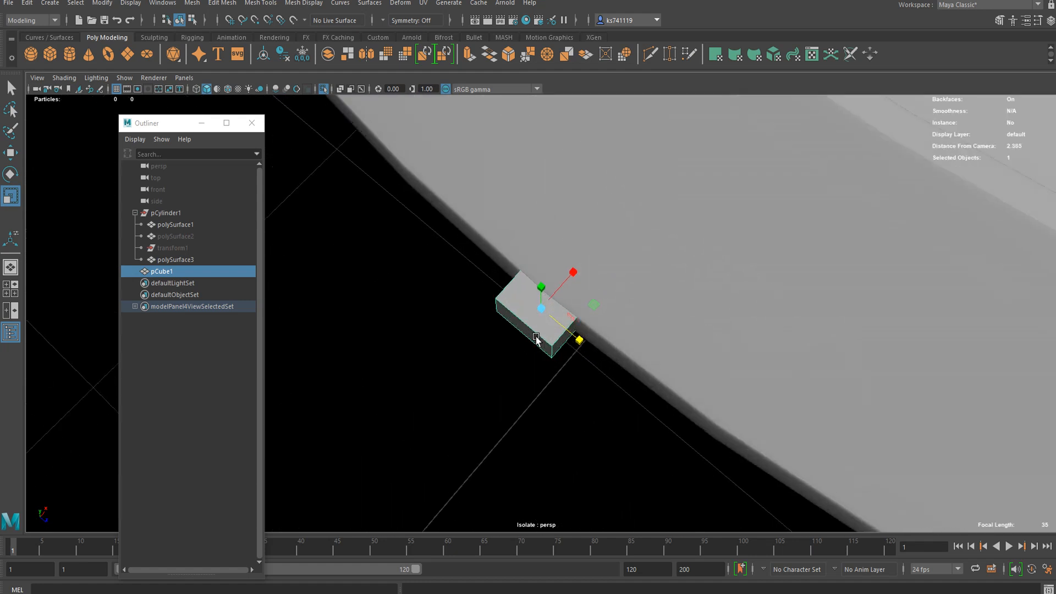
scroll(536, 339, "up", 3)
left_click(322, 90)
left_click(321, 90)
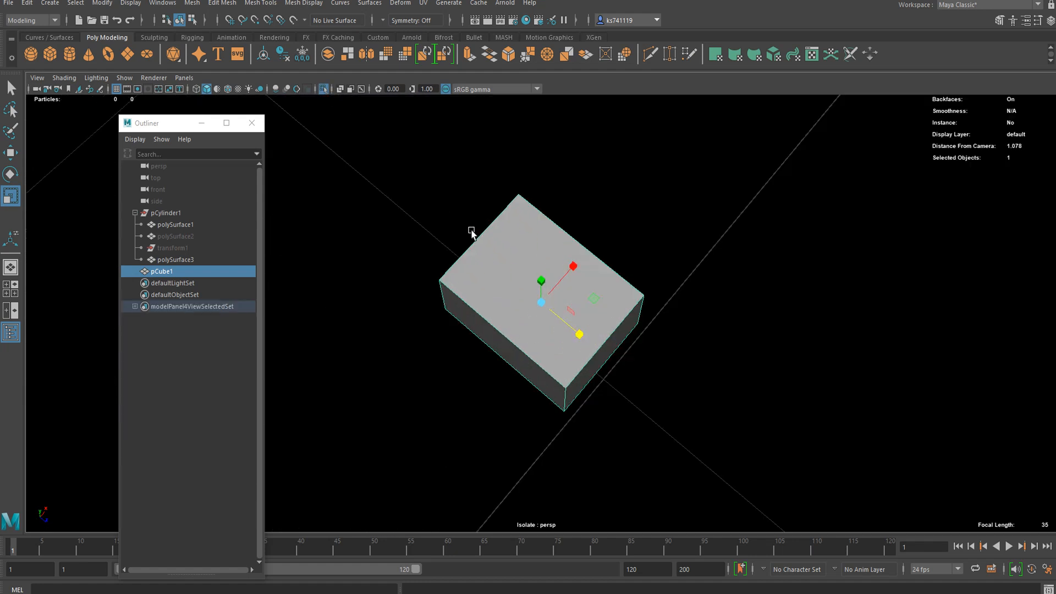
left_click_drag(638, 324, 535, 288, "alt")
right_click_drag(540, 280, 541, 309)
left_click(599, 322)
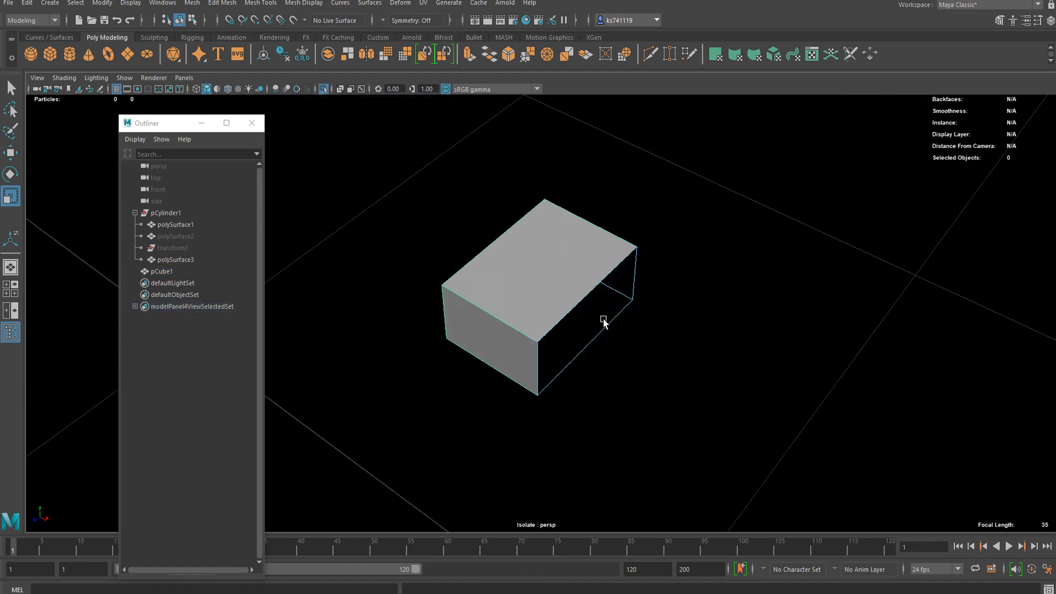
left_click_drag(361, 156, 506, 290, "alt")
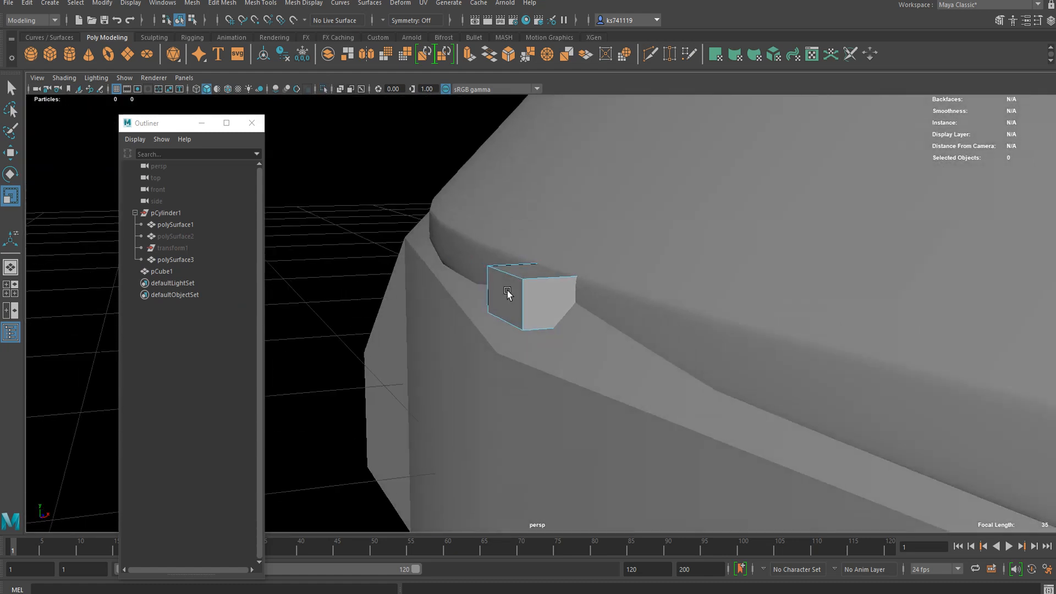
- Return to object selection and hide the watch case beneath the bezel ring
right_click_drag(534, 187, 537, 161)
left_click(483, 387)
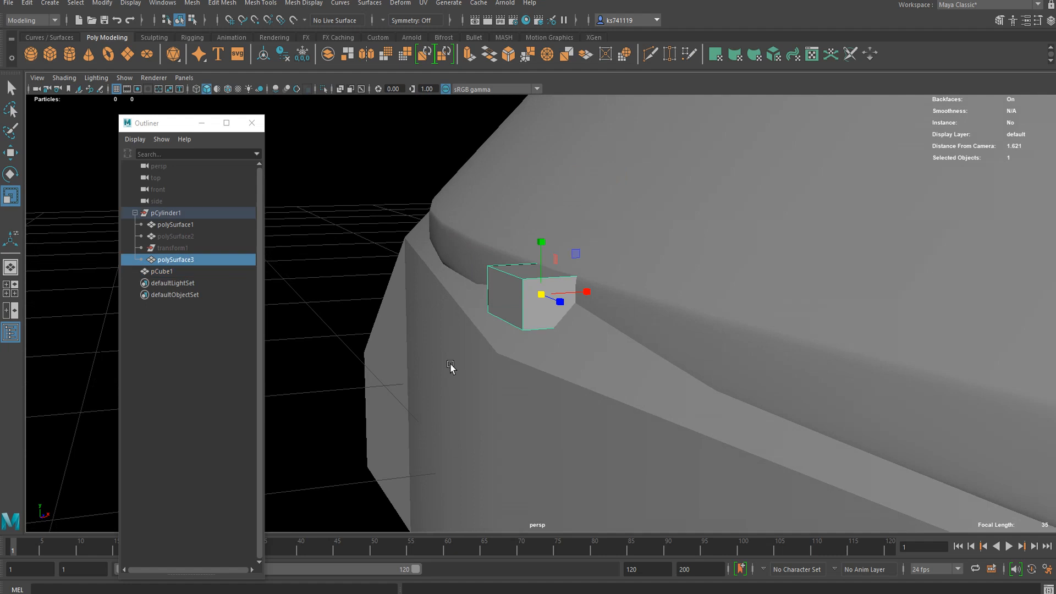
key("ctrl+h")
scroll(544, 316, "up", 3)
left_click_drag(544, 316, 553, 318, "alt")
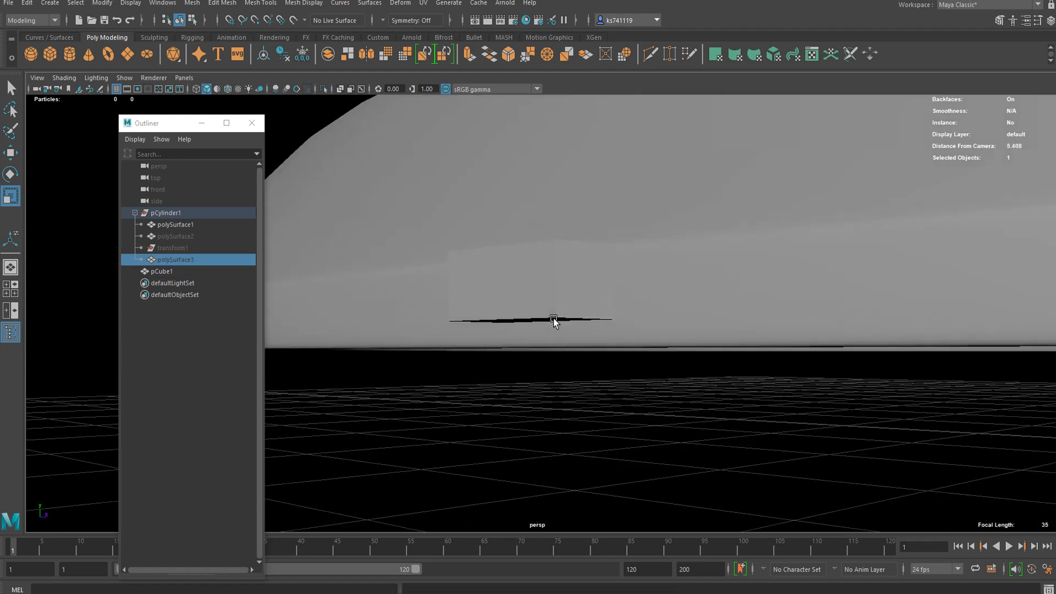
- Select the small block and reposition it vertically to line up with the ring's lower rim
scroll(554, 318, "up", 4)
left_click(533, 266)
key("w")
left_click_drag(541, 211, 573, 408)
key("r")
key("w")
scroll(572, 418, "down", 5)
scroll(576, 376, "down", 3)
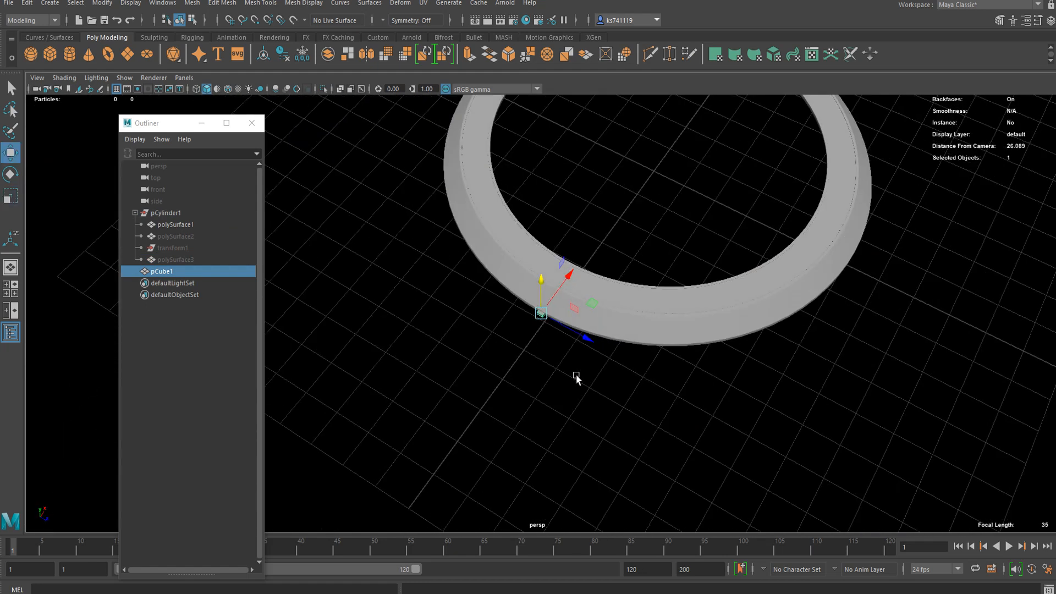
- Adjust the small block's length along the ring's rim
scroll(572, 371, "up", 6)
key("r")
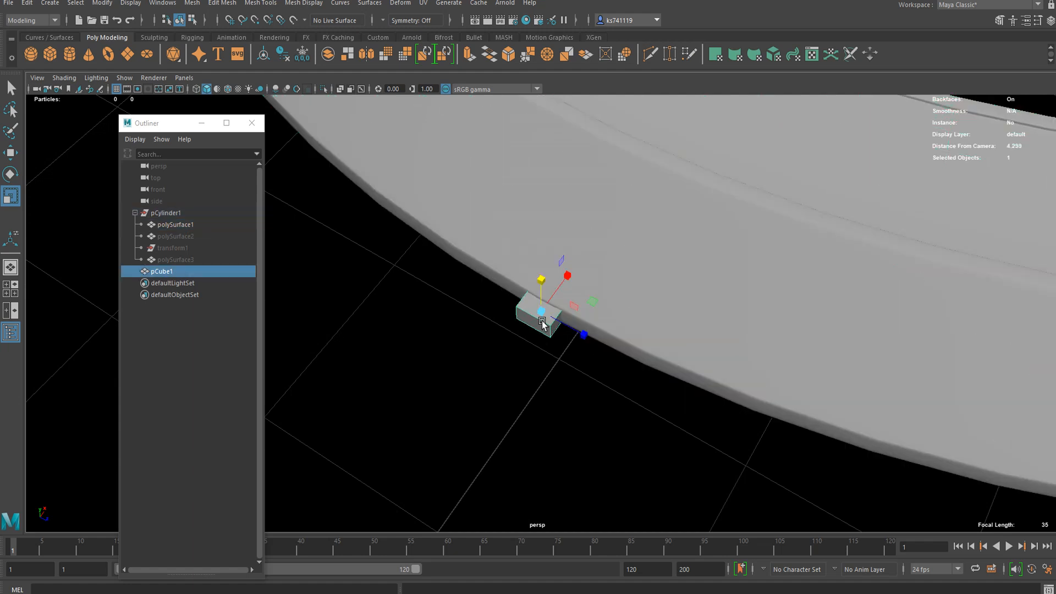
left_click_drag(583, 334, 556, 328)
scroll(578, 365, "down", 3)
scroll(576, 365, "up", 7)
- Try beveling the whole small block with 4 segments
key("ctrl+b")
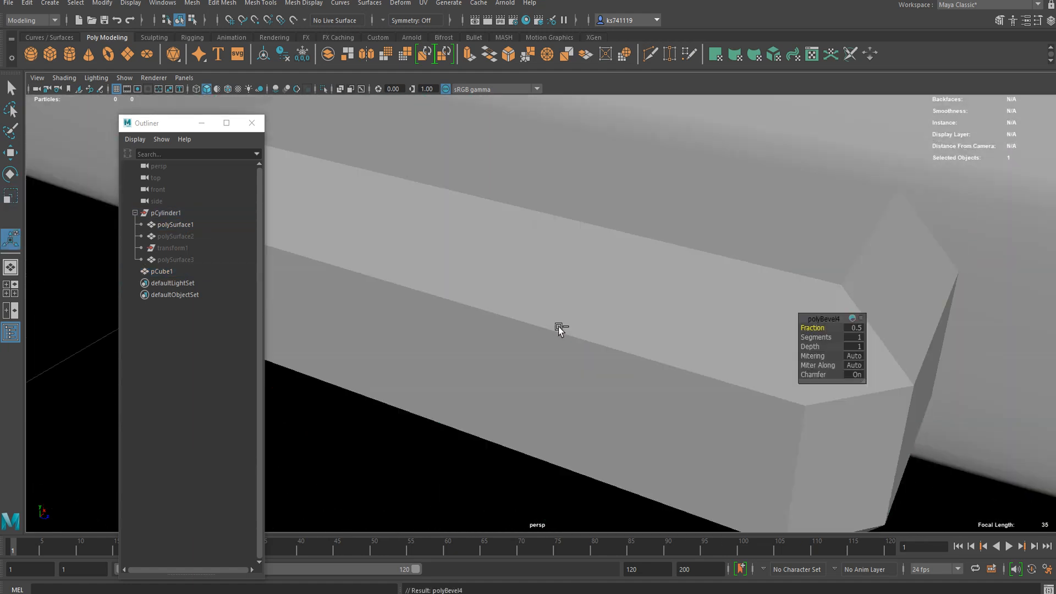
mouse_move(814, 335)
left_mouse_down()
mouse_move(829, 337)
mouse_move(810, 324)
left_mouse_up()
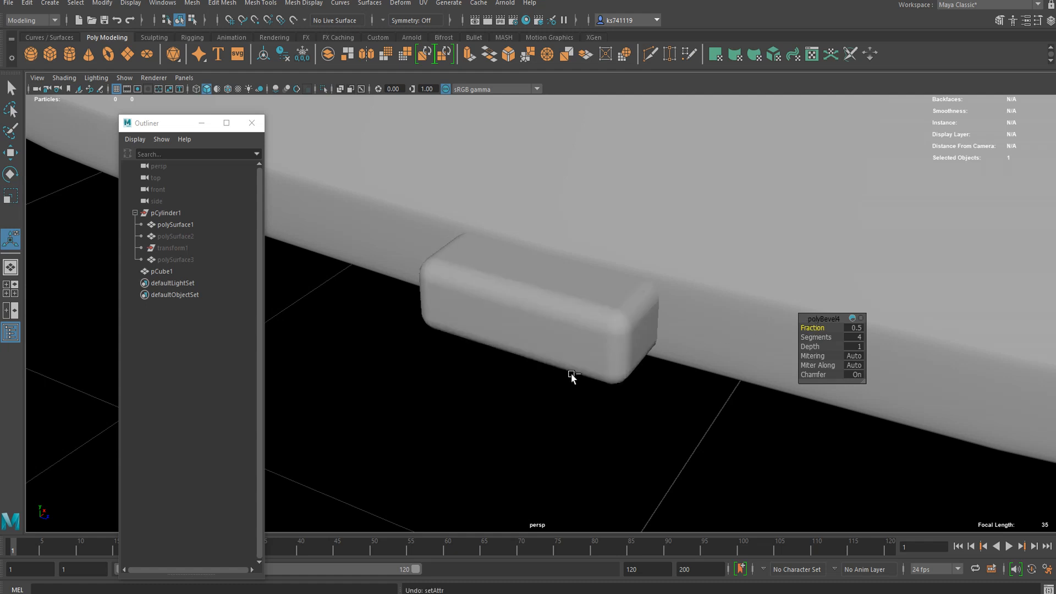
key("ctrl+z")
- Bevel the block's two outer vertical edges with 6 segments and a fraction of 0.8
right_click_drag(630, 276, 630, 244)
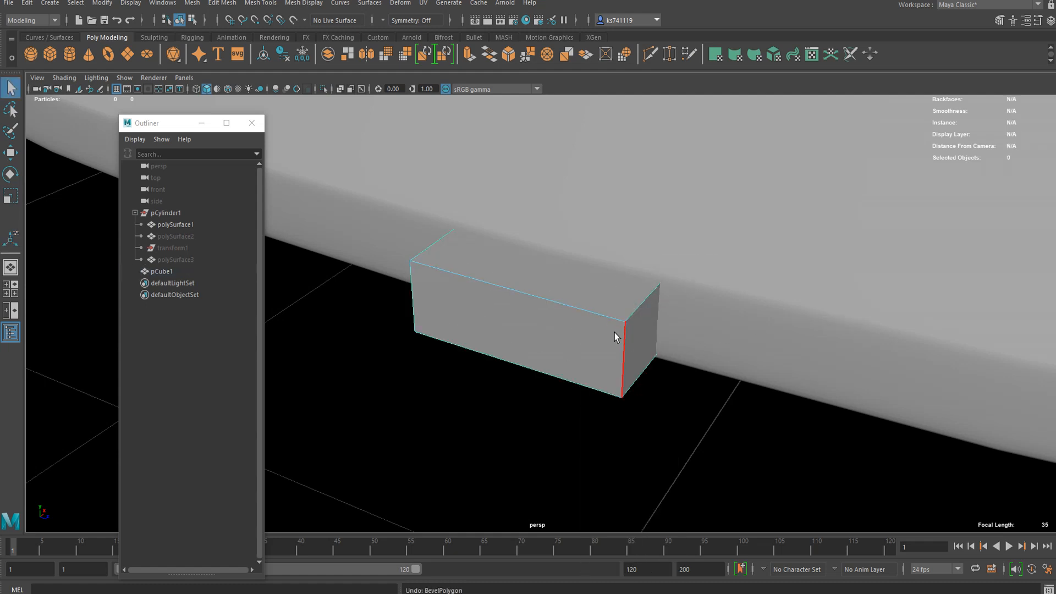
left_click(424, 297, "shift")
key("ctrl+b")
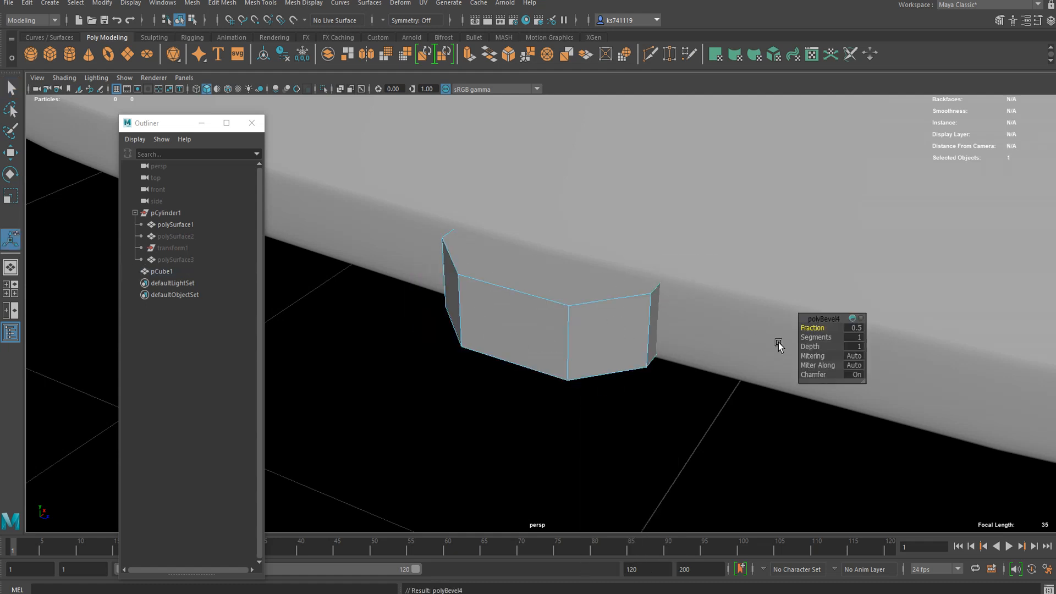
mouse_move(816, 337)
left_mouse_down()
mouse_move(844, 336)
mouse_move(819, 331)
left_mouse_up()
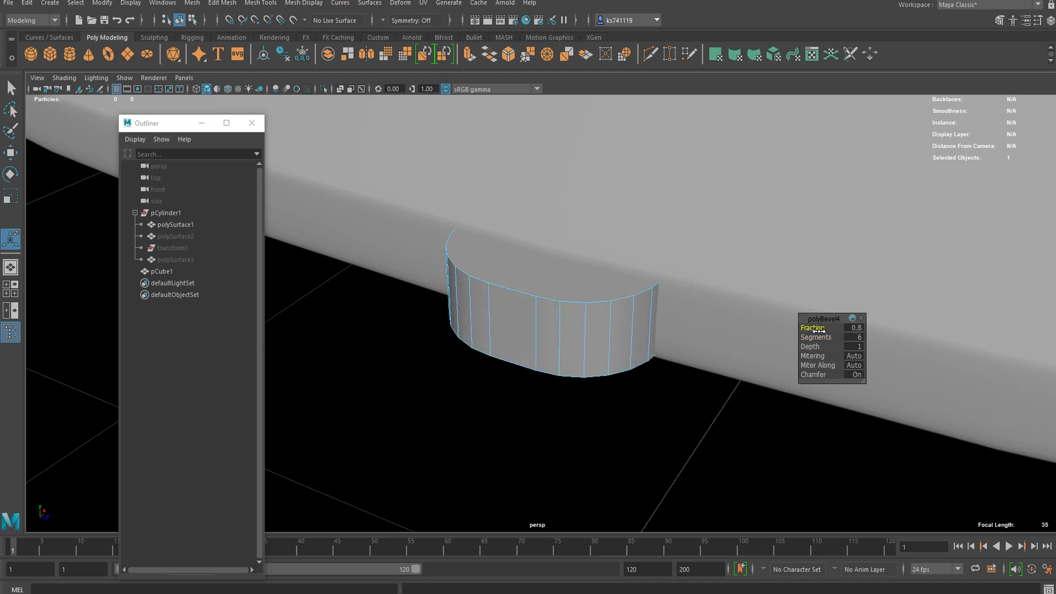
- Bevel the upper and lower curved outline edges of the rounded block
key("q")
right_click_drag(536, 278, 536, 248)
left_click(523, 293)
right_click_drag(556, 298, 557, 272)
left_click(557, 272)
left_click_drag(556, 314, 571, 354, "alt")
key("ctrl+b")
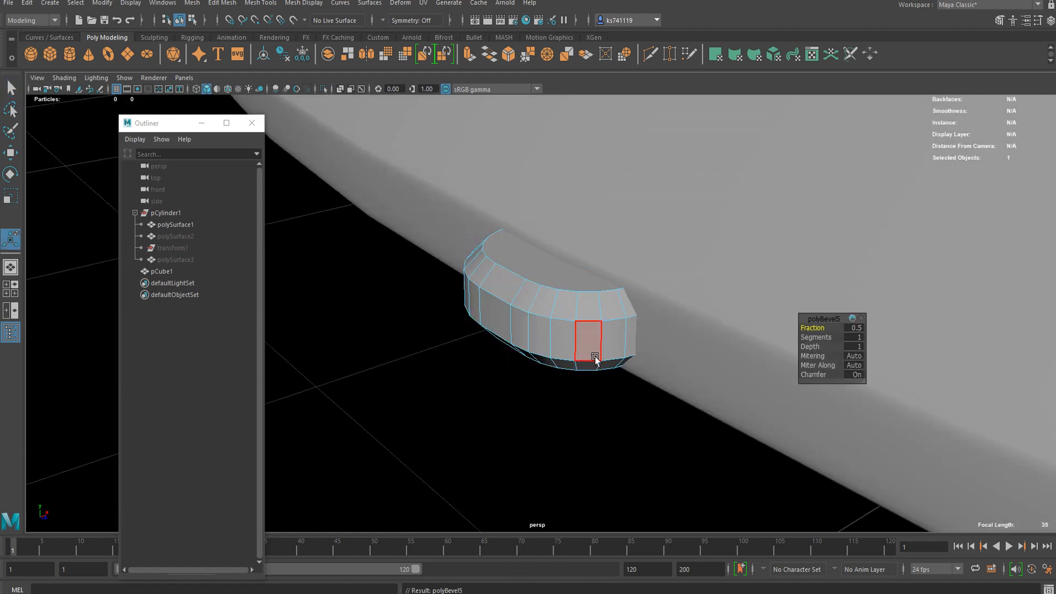
- Set the outline edge bevel on the rounded block to a fraction of 0.23 with 2 segments and return to object mode
mouse_move(819, 327)
left_mouse_down()
mouse_move(799, 333)
mouse_move(820, 325)
mouse_move(804, 332)
mouse_move(822, 335)
left_mouse_up()
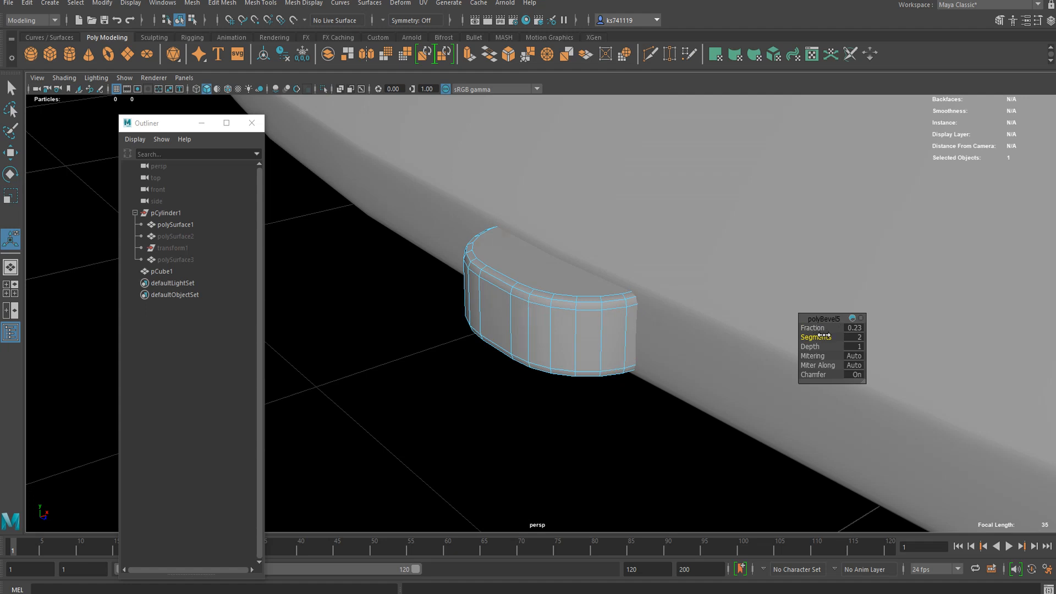
key("q")
right_click_drag(520, 279, 623, 194)
left_click_drag(466, 428, 507, 461, "alt")
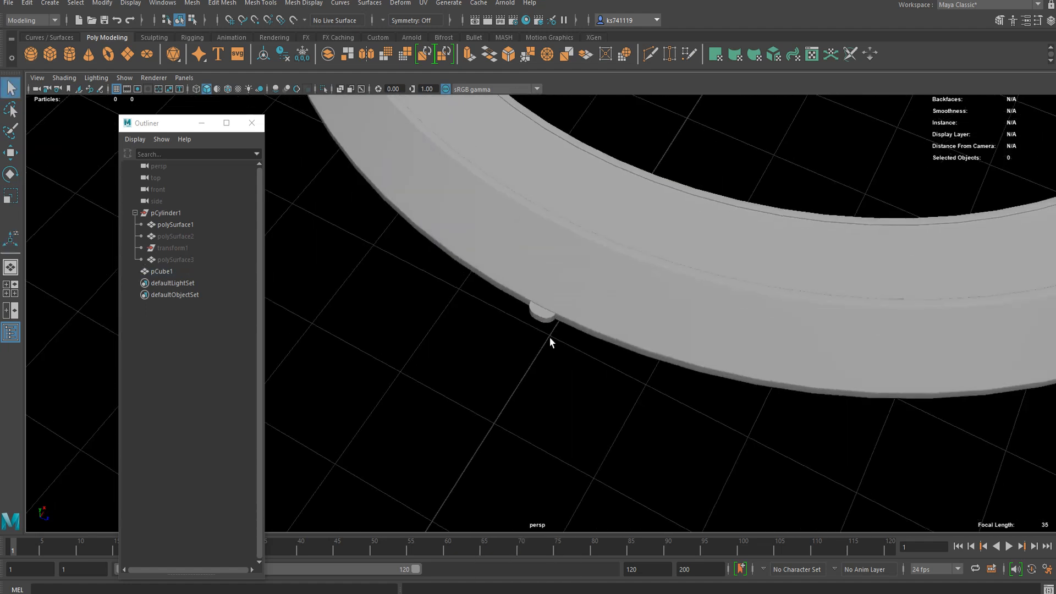
- Snap the rounded tooth's pivot to the centre of the bezel ring
left_click(545, 316)
key("w")
left_click_drag(620, 377, 501, 405, "alt")
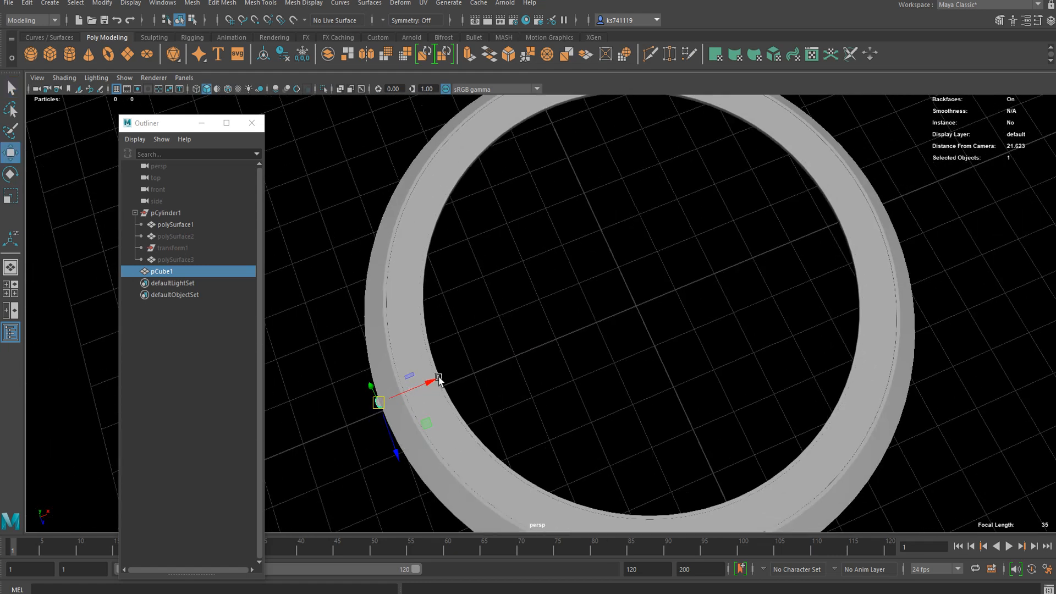
key("x")
left_click_drag(421, 384, 637, 362)
- Duplicate the tooth and rotate the copy around the ring's centre so it sits beside the original
key("e")
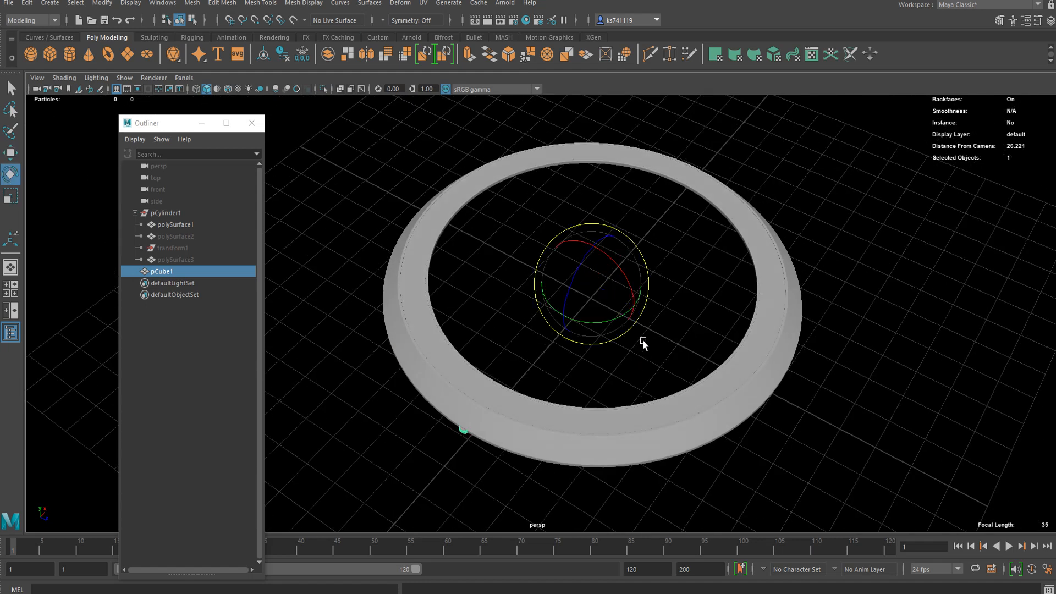
scroll(557, 356, "up", 3)
key("ctrl+d")
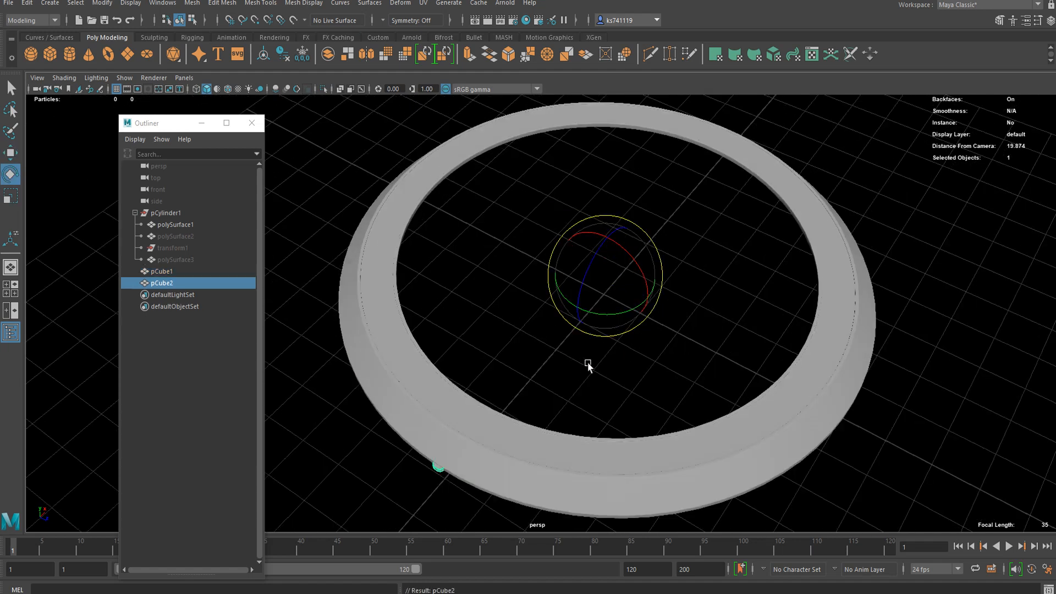
left_click_drag(604, 312, 604, 316)
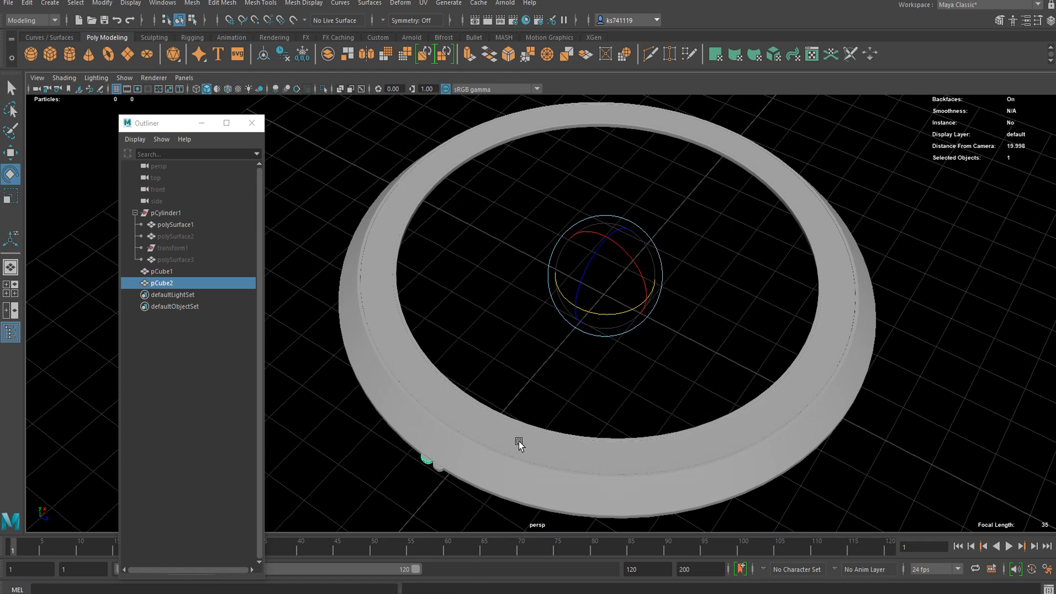
- Fine-tune the copied tooth's rotation around the ring's vertical axis to adjust its gap to the first tooth
scroll(498, 410, "up", 5)
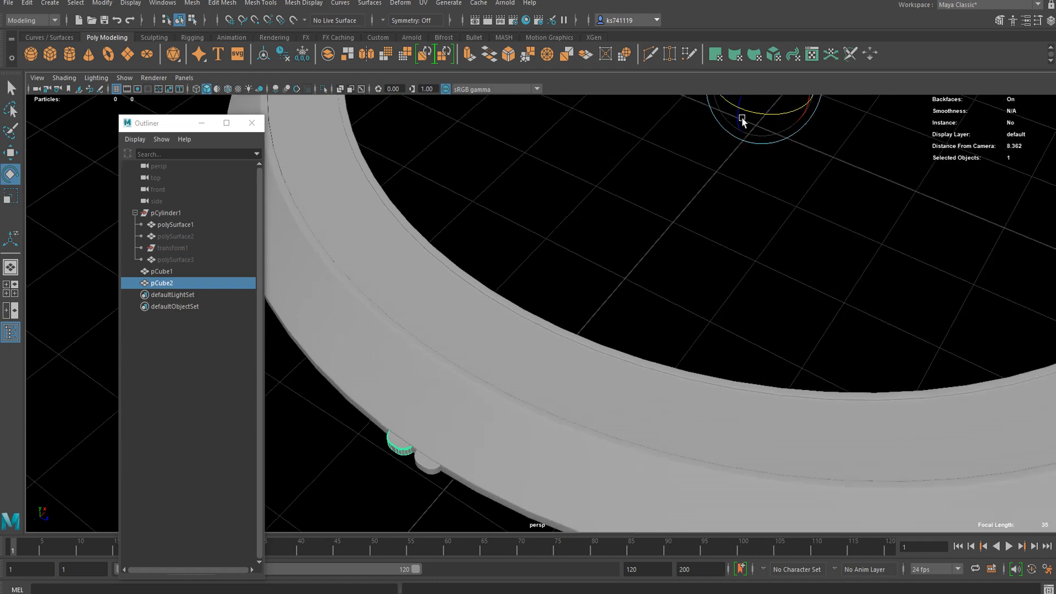
left_click_drag(769, 114, 766, 126)
middle_click_drag(591, 316, 675, 212, "alt")
scroll(531, 358, "up", 10)
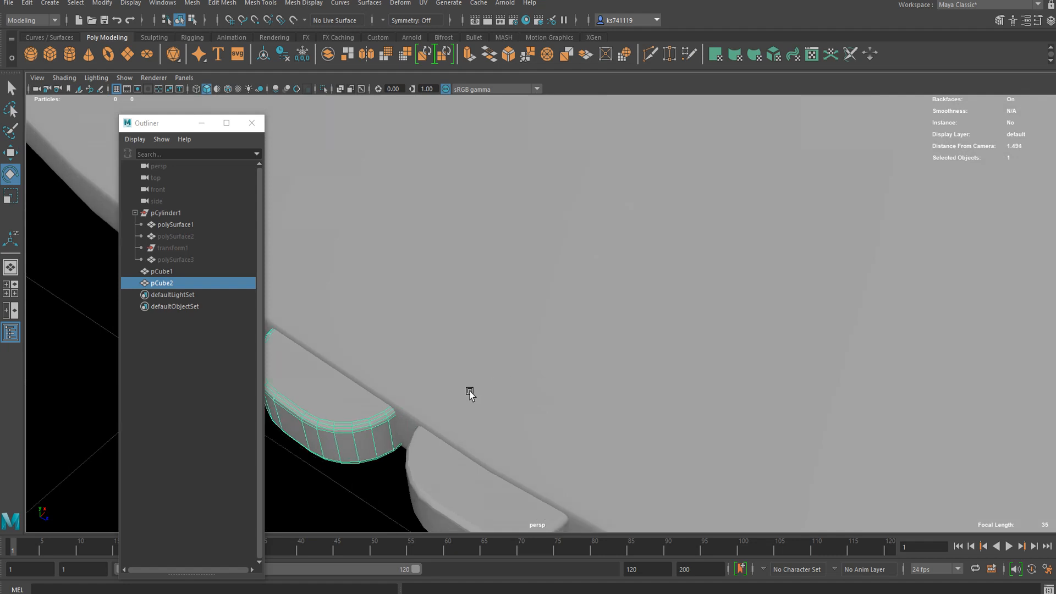
left_click_drag(469, 391, 567, 337, "alt")
scroll(567, 337, "down", 2)
middle_click_drag(696, 189, 522, 367, "alt")
scroll(625, 268, "down", 6)
middle_click_drag(657, 192, 607, 365, "alt")
scroll(632, 199, "down", 2)
left_click_drag(621, 165, 619, 182)
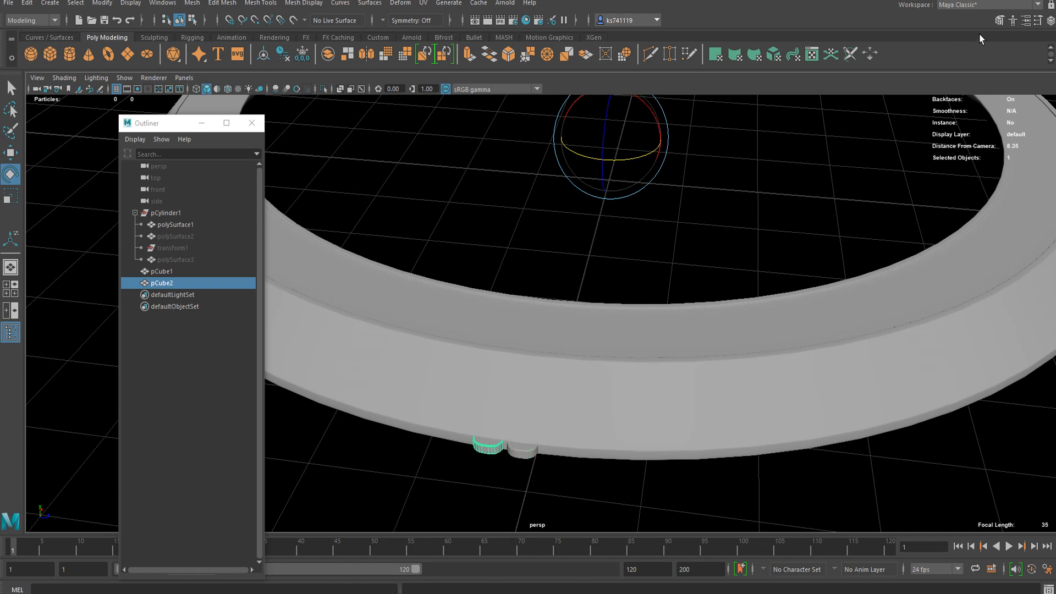
- Set the copied tooth's Y rotation to -2.423 in its transform attributes so it sits right against the original
left_click(1023, 20)
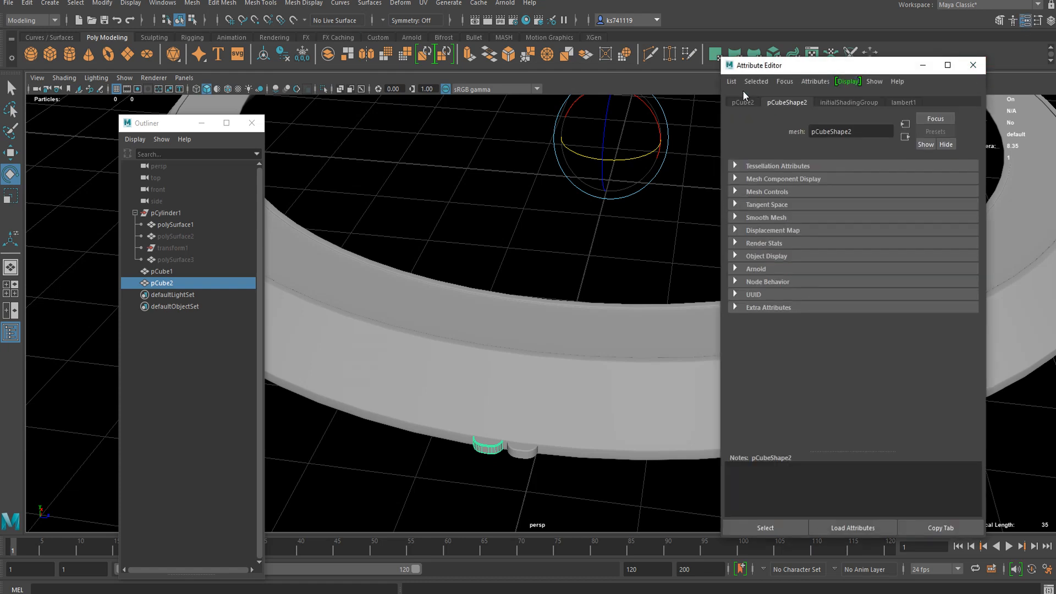
left_click(744, 102)
mouse_move(884, 196)
left_mouse_down("ctrl")
mouse_move(849, 186)
mouse_move(883, 199)
left_mouse_up("ctrl")
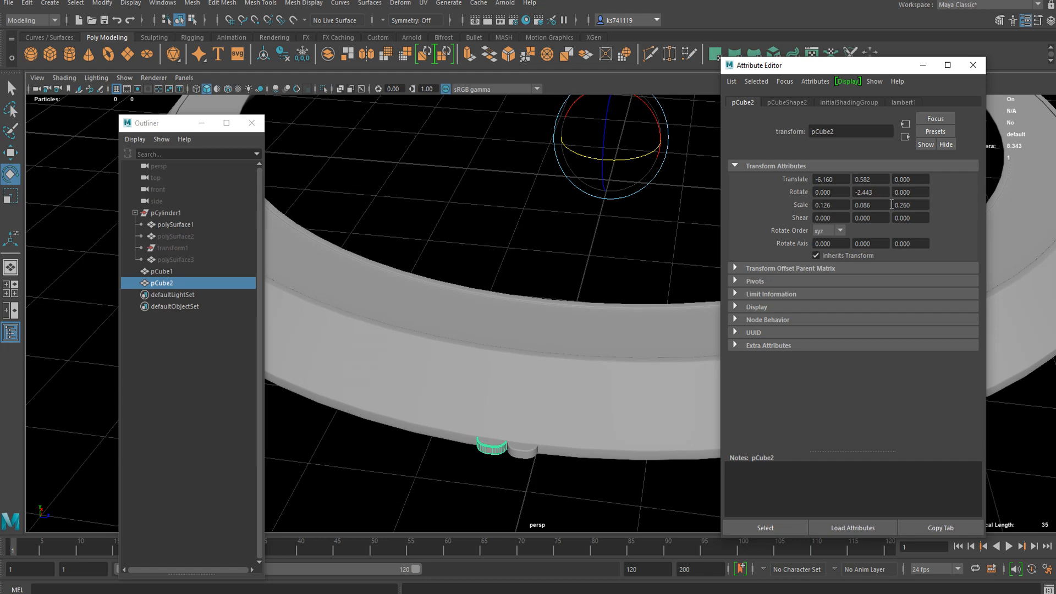
scroll(567, 413, "up", 10)
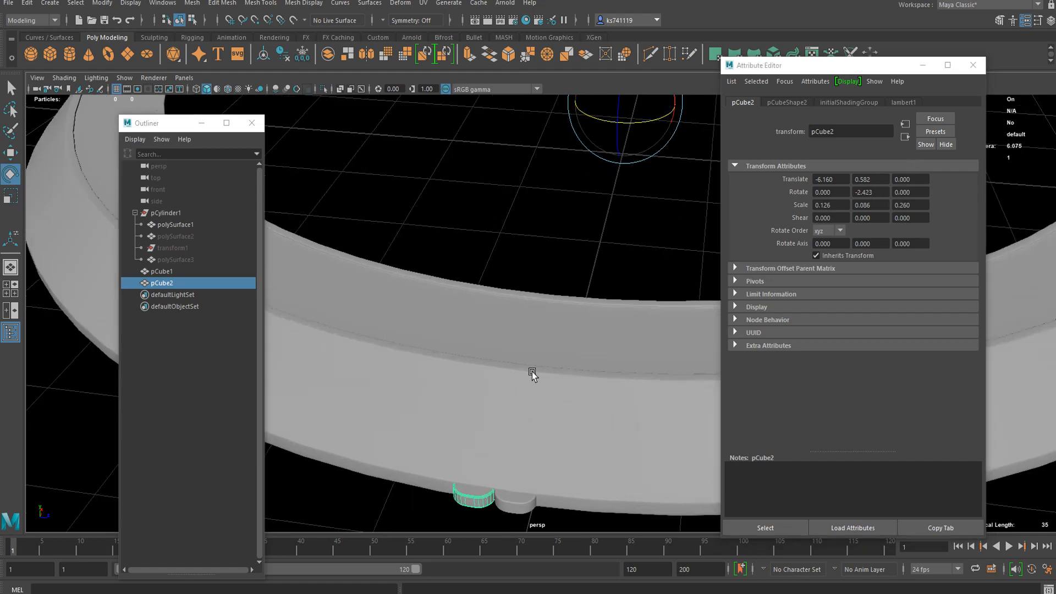
scroll(579, 263, "down", 8)
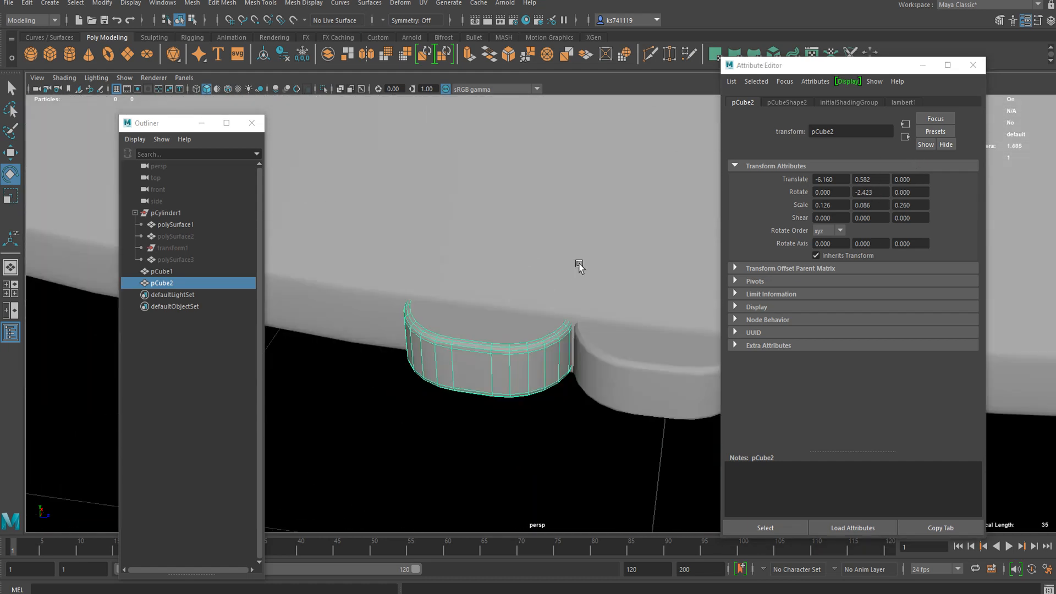
left_click(975, 70)
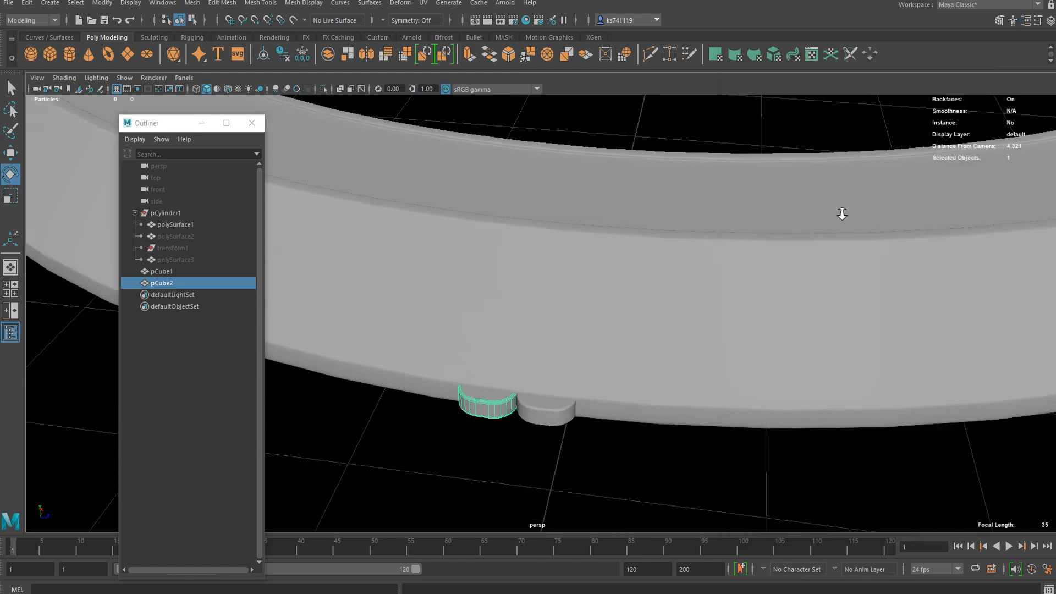
- Repeat Duplicate with Transform on the tooth until copies run all the way around the ring's rim back to the first tooth
scroll(797, 226, "down", 6)
key("shift+d")
key("shift+d")
key("shift+d")
key("shift+d")
key("shift+d")
key("shift+d")
key("shift+d")
key("shift+d")
key("shift+d")
key("shift+d")
key("shift+d")
key("shift+d")
key("shift+d")
key("shift+d")
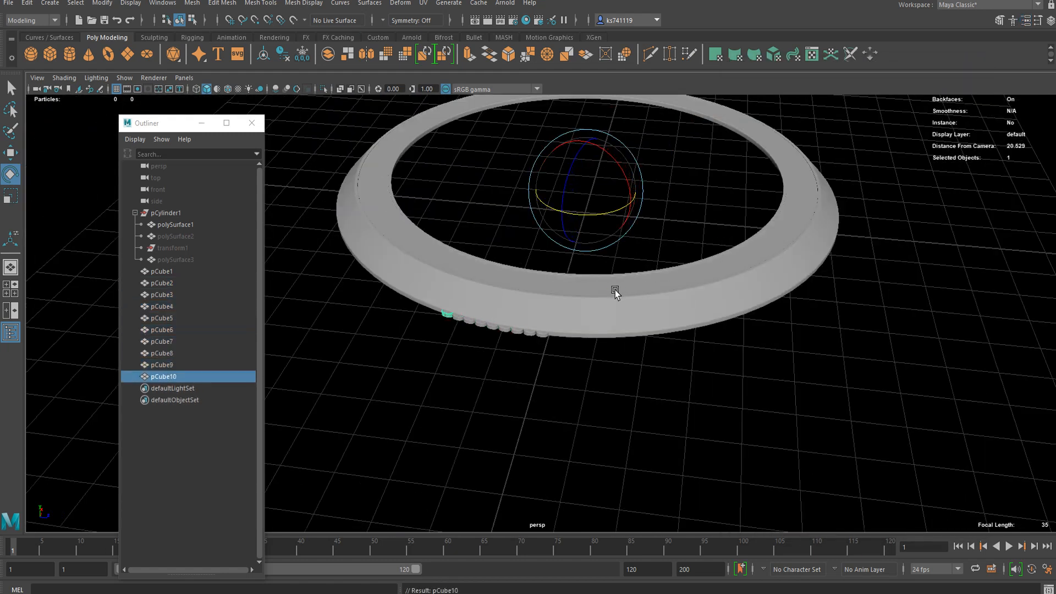
scroll(615, 289, "down", 10)
key("shift+d")
key("shift+d")
key("shift+d")
key("shift+d")
key("shift+d")
key("shift+d")
scroll(606, 278, "up", 2)
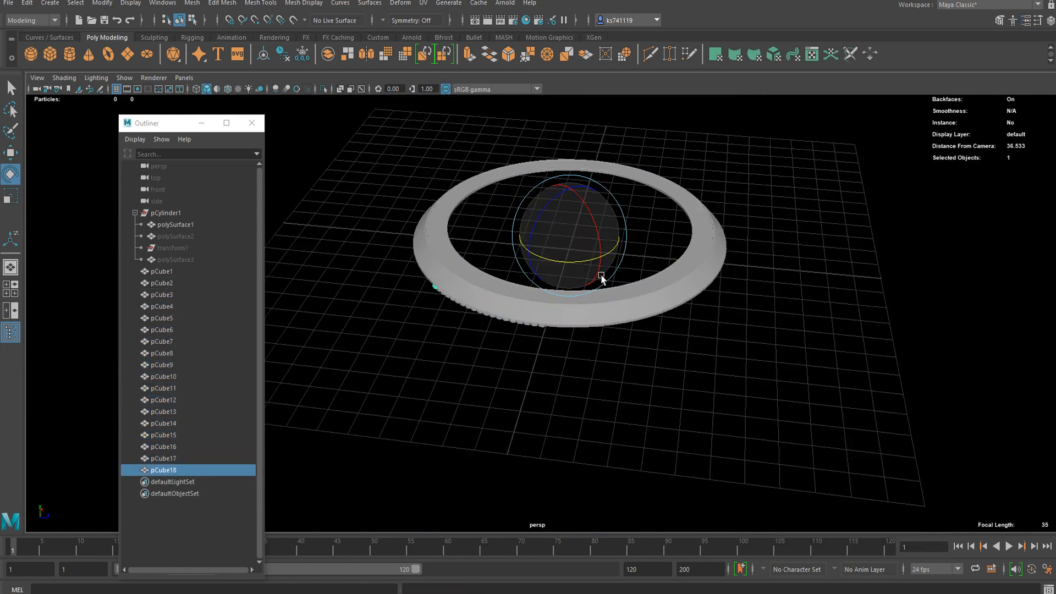
scroll(491, 378, "up", 3)
key("shift+d")
key("shift+d")
key("shift+d")
key("shift+d")
key("shift+d")
key("shift+d")
key("shift+d")
key("shift+d")
key("shift+d")
key("shift+d")
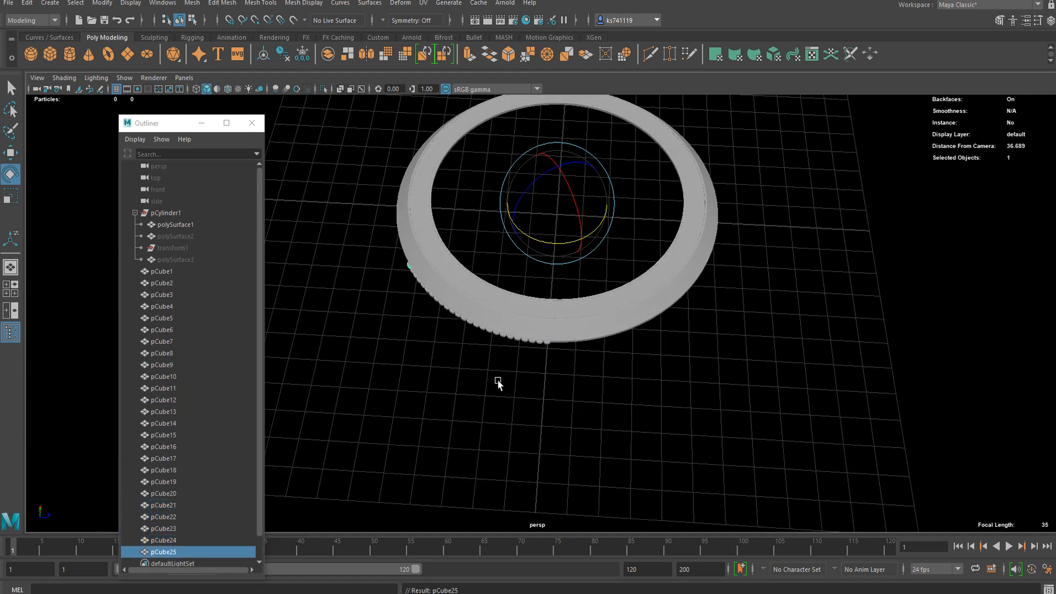
key("shift+d")
key("shift+d")
key("shift+d")
key("shift+d")
key("shift+d")
key("shift+d")
key("shift+d")
key("shift+d")
key("shift+d")
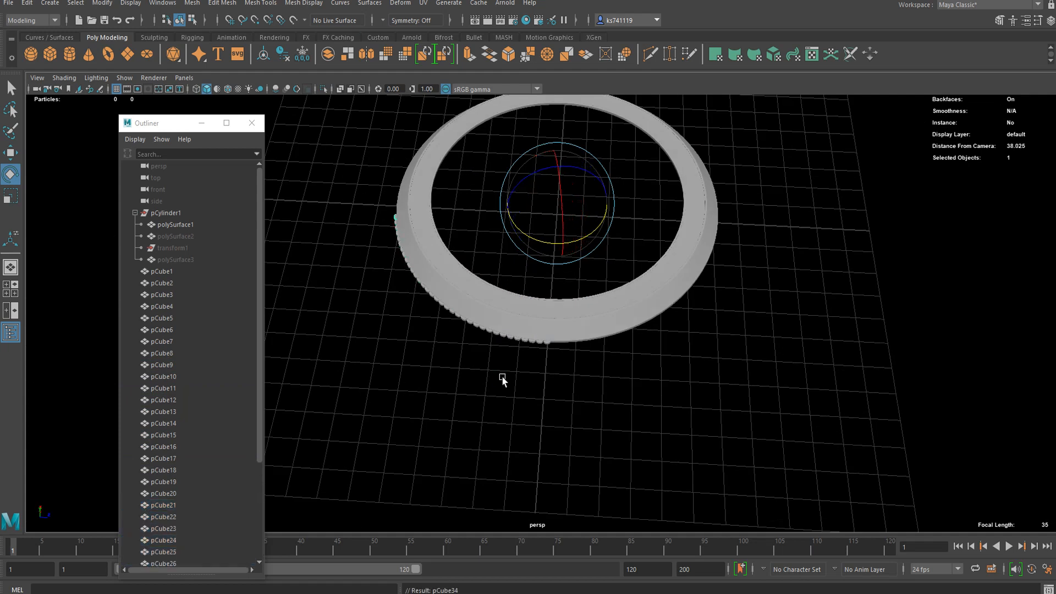
key("shift+d")
key("shift+d")
key("shift+d")
key("shift+d")
key("shift+d")
key("shift+d")
key("shift+d")
key("shift+d")
key("shift+d")
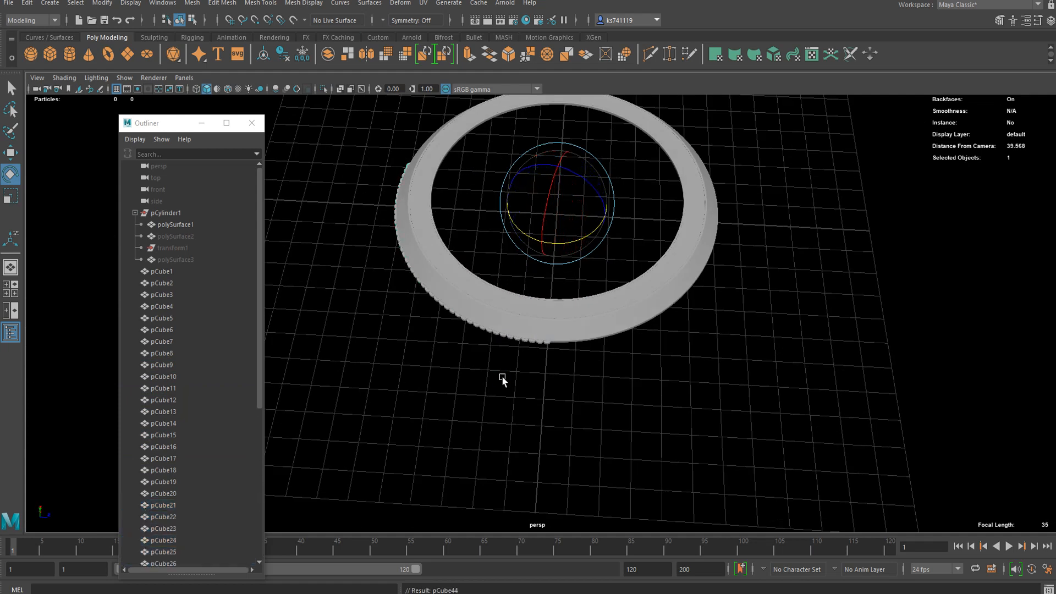
key("shift+d")
key("shift+d")
key("shift+d")
key("shift+d")
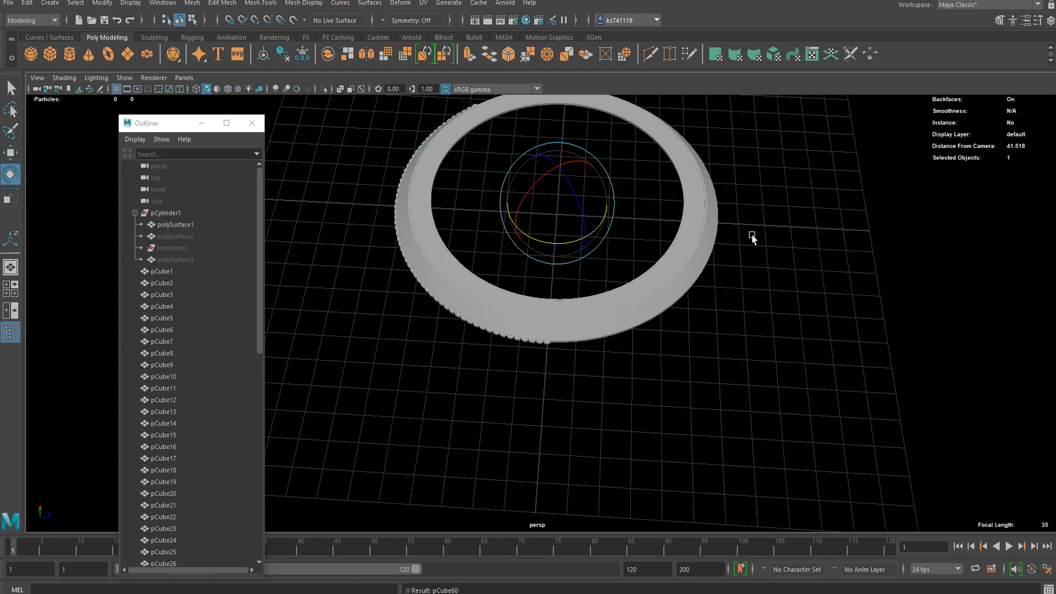
key("shift+d")
key("shift+d")
key("shift+d")
key("shift+d")
key("shift+d")
key("shift+d")
key("shift+d")
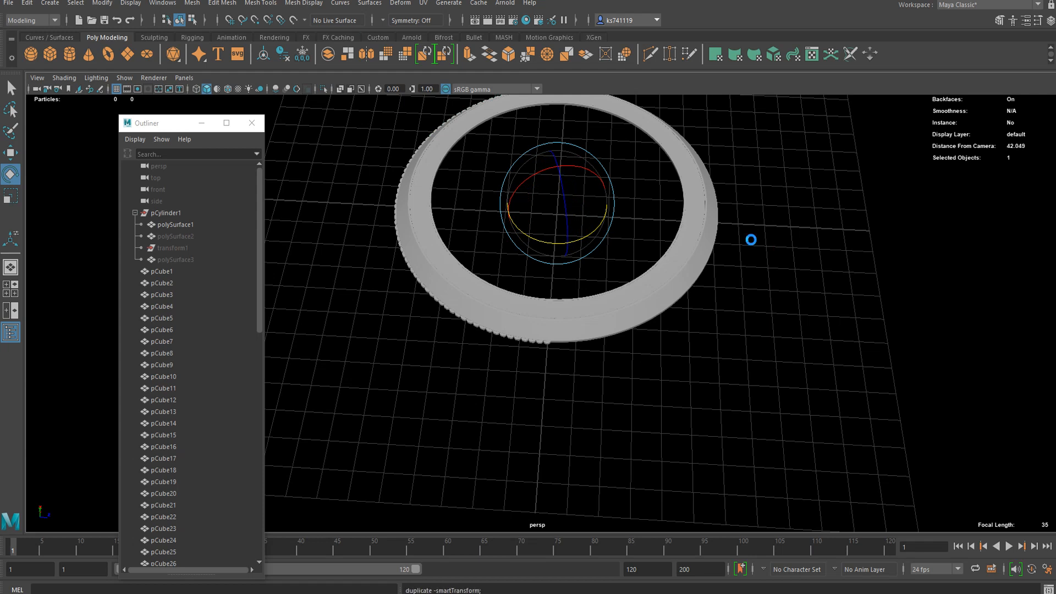
scroll(737, 242, "down", 2)
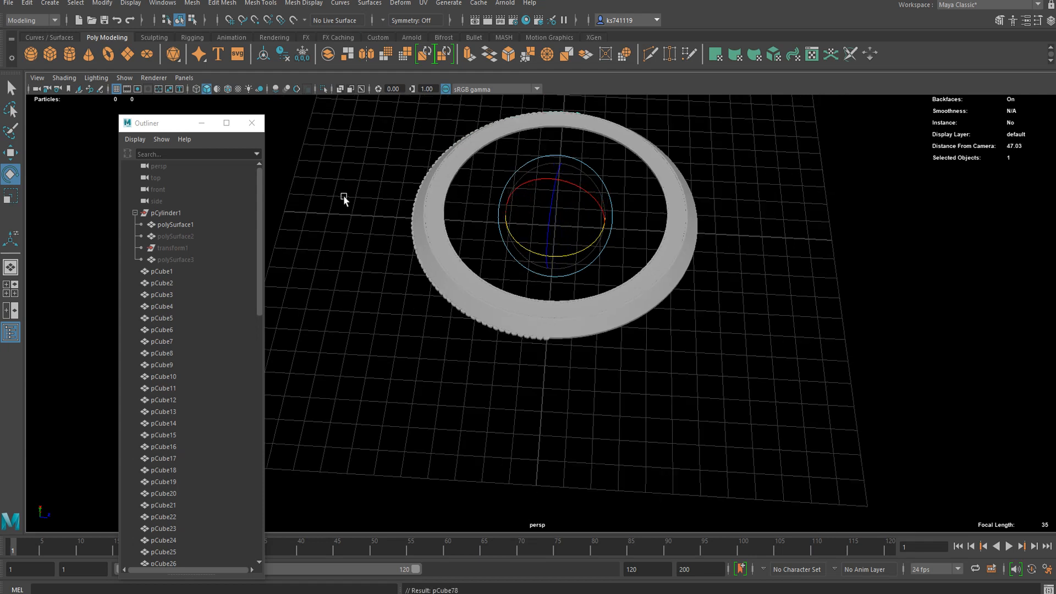
key("shift+d")
key("shift+d")
key("shift+d")
key("shift+d")
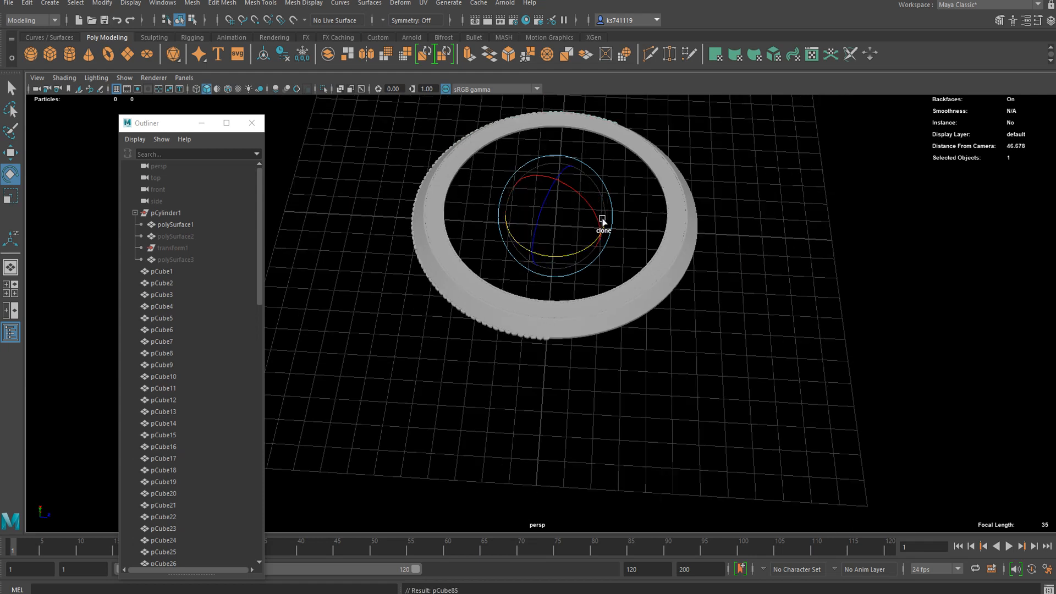
key("shift+d")
key("shift+d")
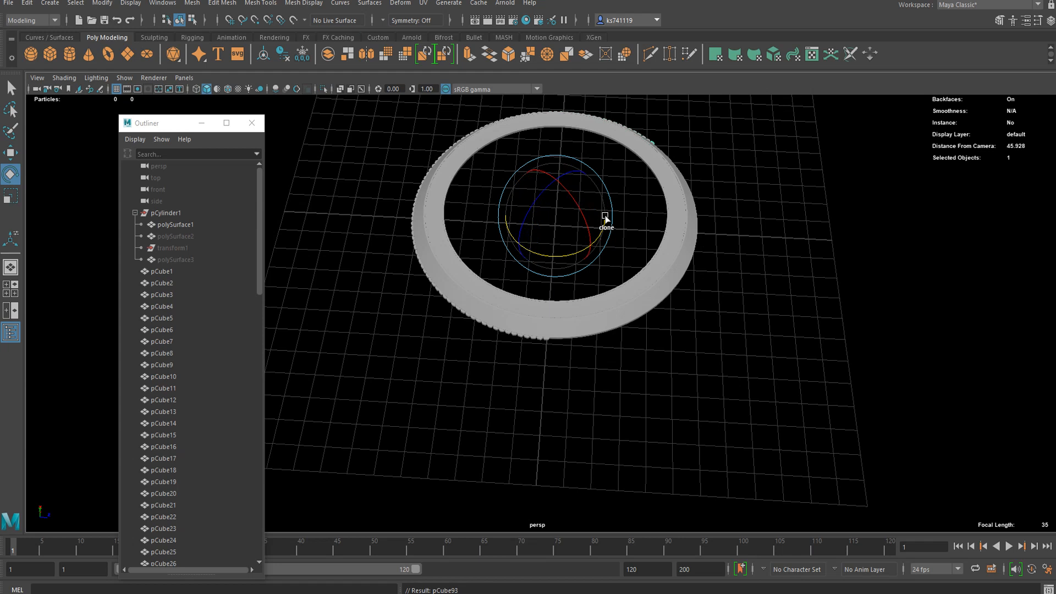
key("shift+d")
key("shift+d")
key("shift+d")
key("shift+d")
key("shift+d")
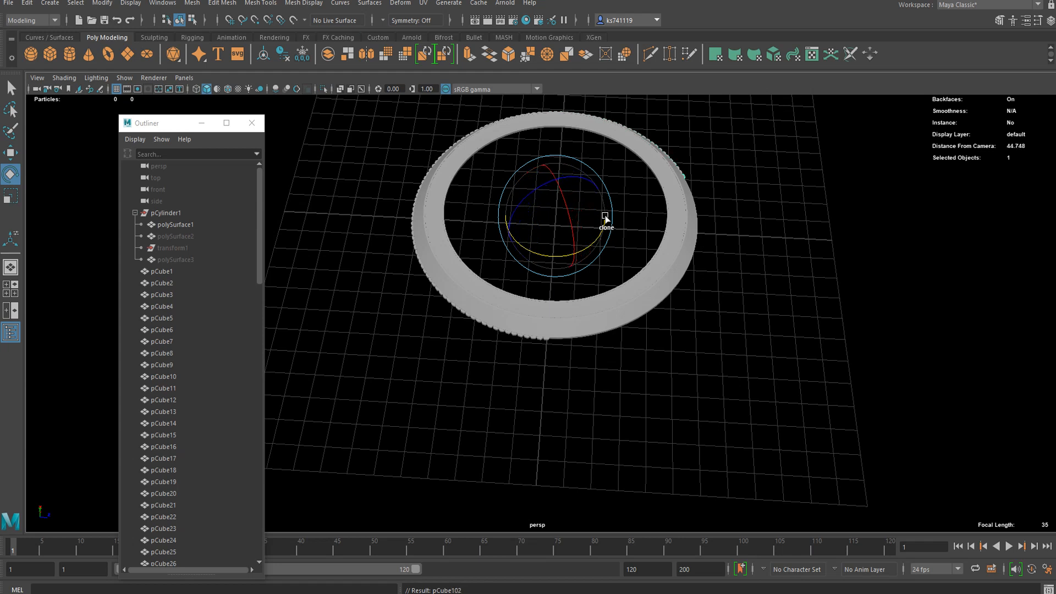
key("shift+d")
key("shift+d")
key("shift+d")
key("shift+d")
key("shift+d")
key("shift+d")
key("shift+d")
key("shift+d")
key("shift+d")
key("shift+d")
key("shift+d")
key("shift+d")
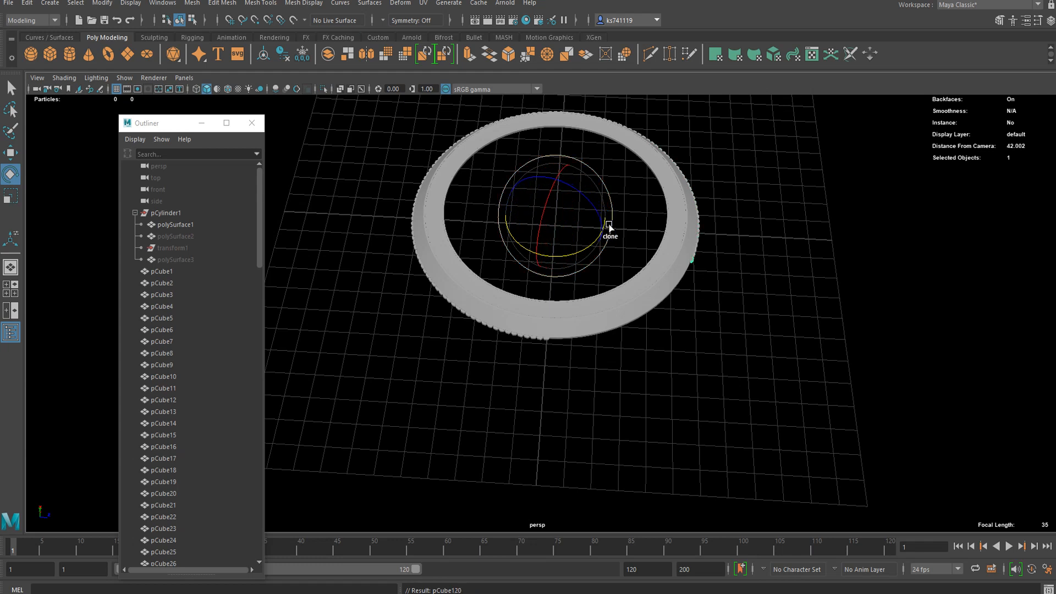
key("shift+d")
key("shift+d")
key("shift+d")
key("shift+d")
key("shift+d")
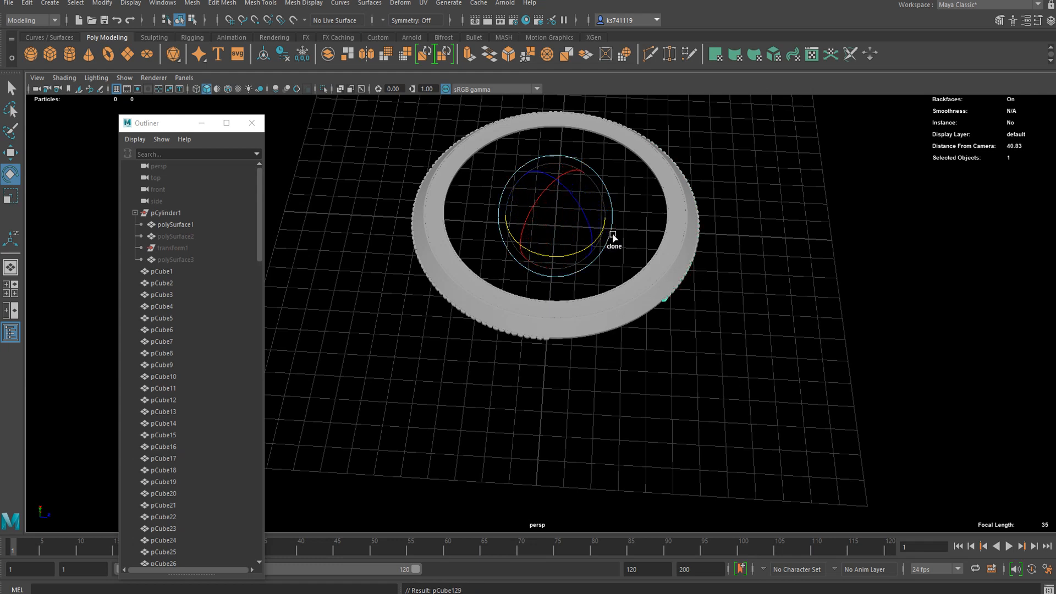
key("shift+d")
key("shift+d")
key("shift+d")
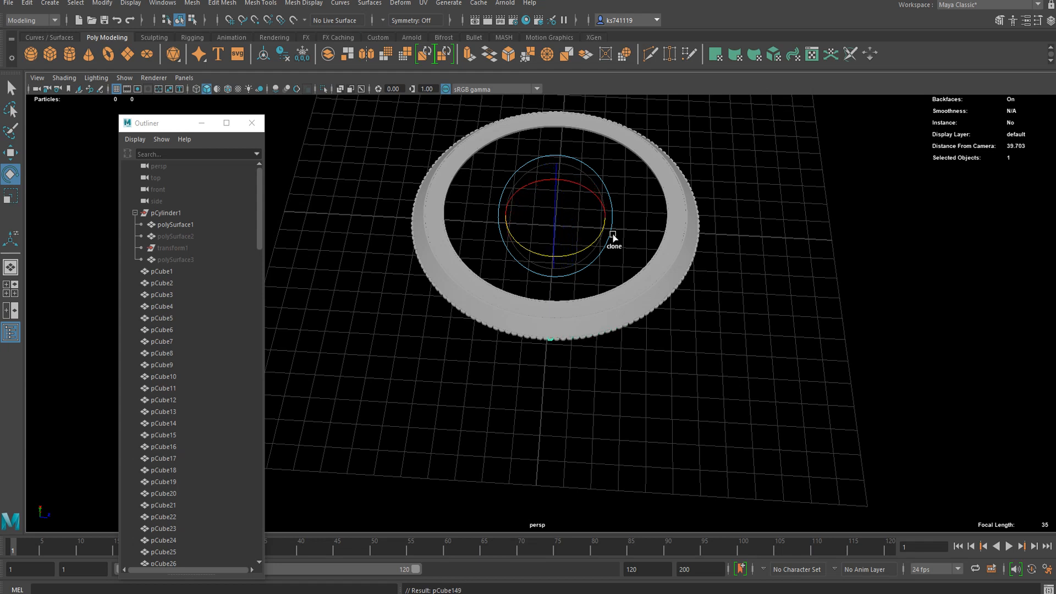
- Delete the overlapping tooth and its neighbours where the start and end of the tooth row meet
scroll(577, 365, "up", 15)
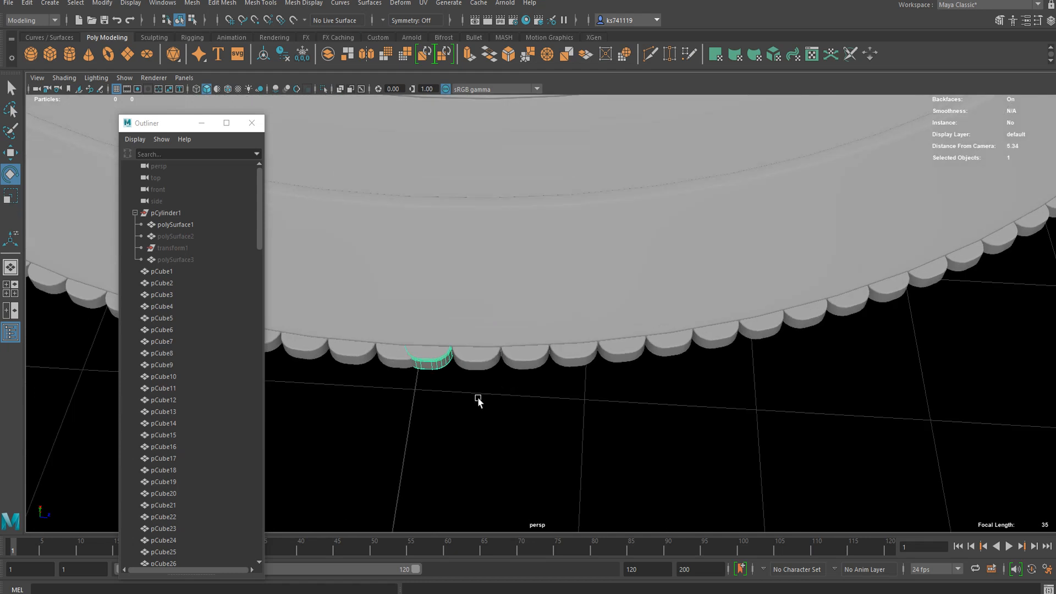
left_click(452, 362)
scroll(441, 361, "down", 8)
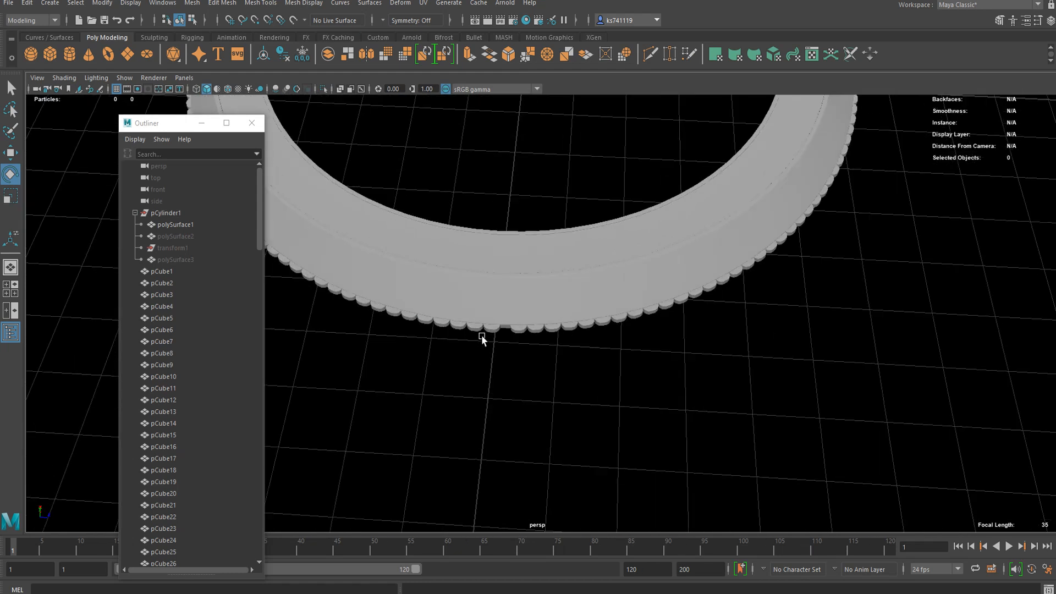
scroll(482, 337, "up", 3)
left_click(466, 334)
key("Delete")
left_click(438, 334)
key("Delete")
left_click(414, 332)
key("Delete")
scroll(428, 339, "down", 2)
left_click(444, 324)
key("Delete")
left_click(518, 324)
key("Delete")
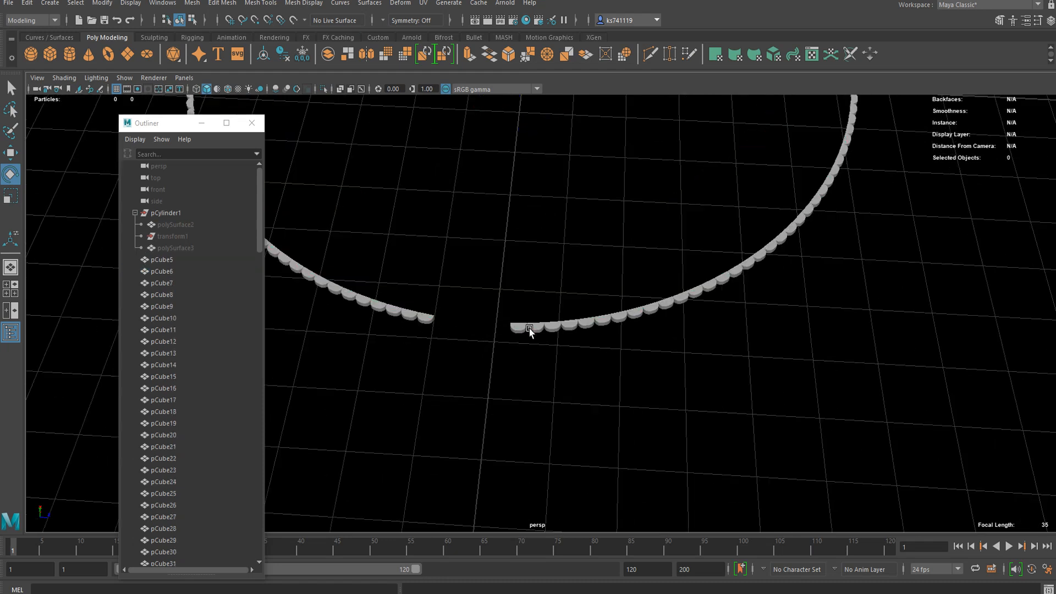
key("ctrl+z")
- Delete one more tooth at the far edge of the gap in the row
left_click(517, 328)
key("Delete")
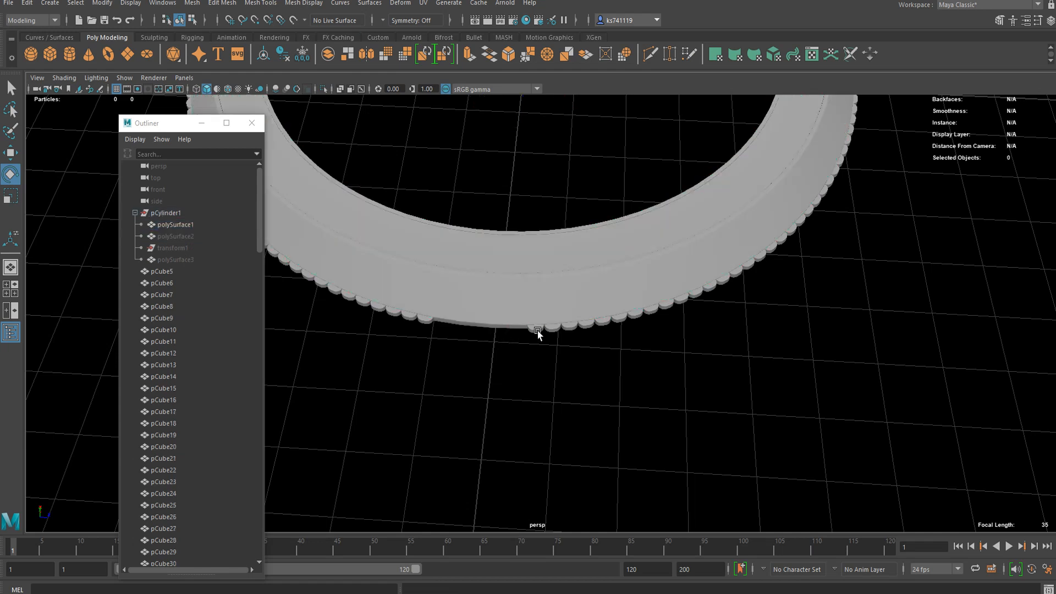
- Select the bezel ring together with all its teeth and combine them into a single mesh
scroll(632, 338, "down", 5)
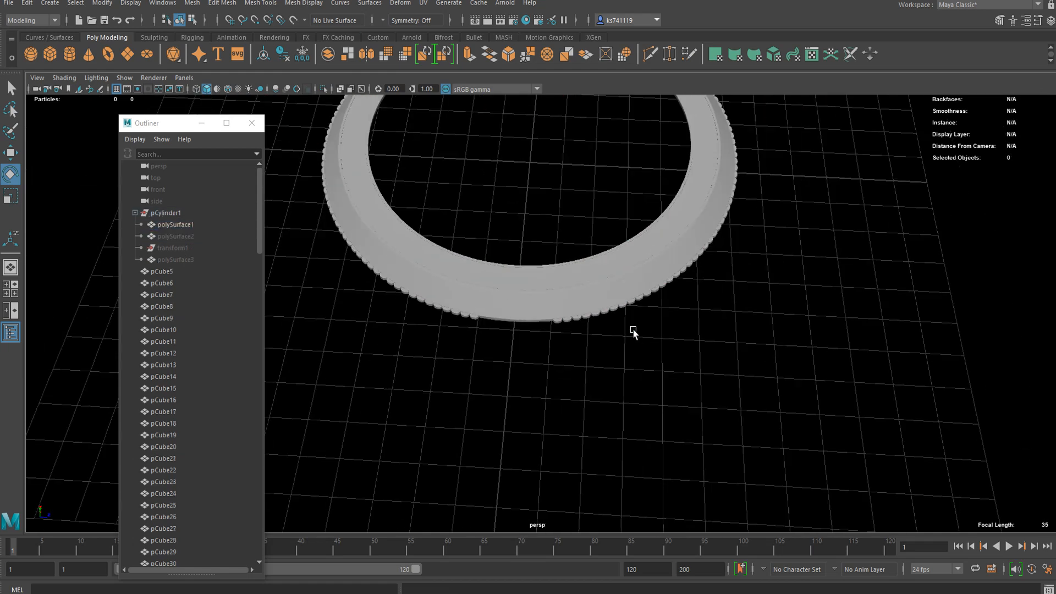
left_click_drag(600, 321, 591, 371, "alt")
scroll(589, 371, "down", 6)
middle_click_drag(570, 316, 581, 361, "alt")
left_click_drag(750, 126, 412, 465)
left_click(182, 4)
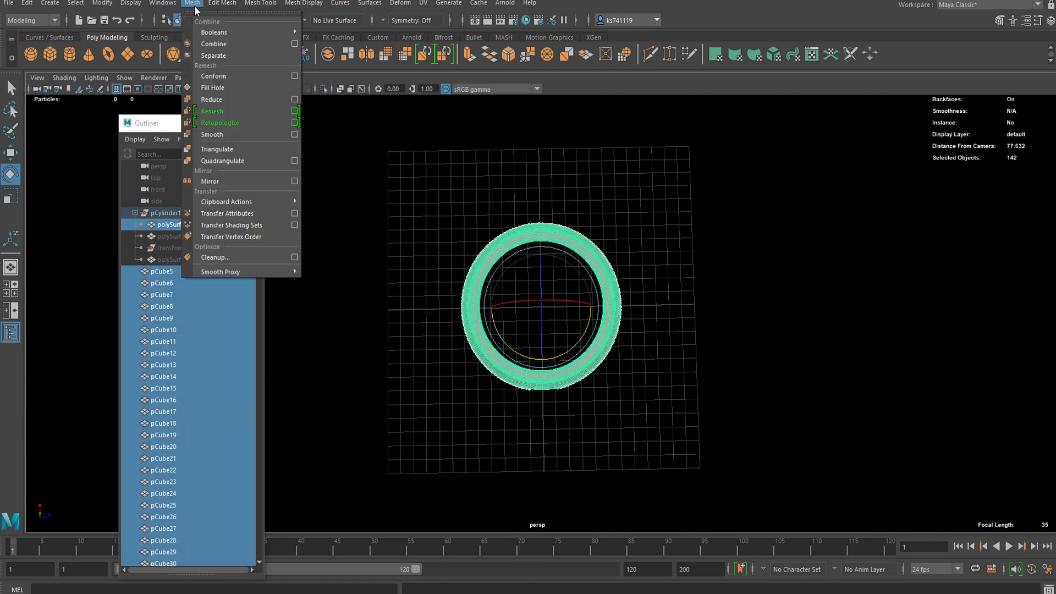
left_click(215, 39)
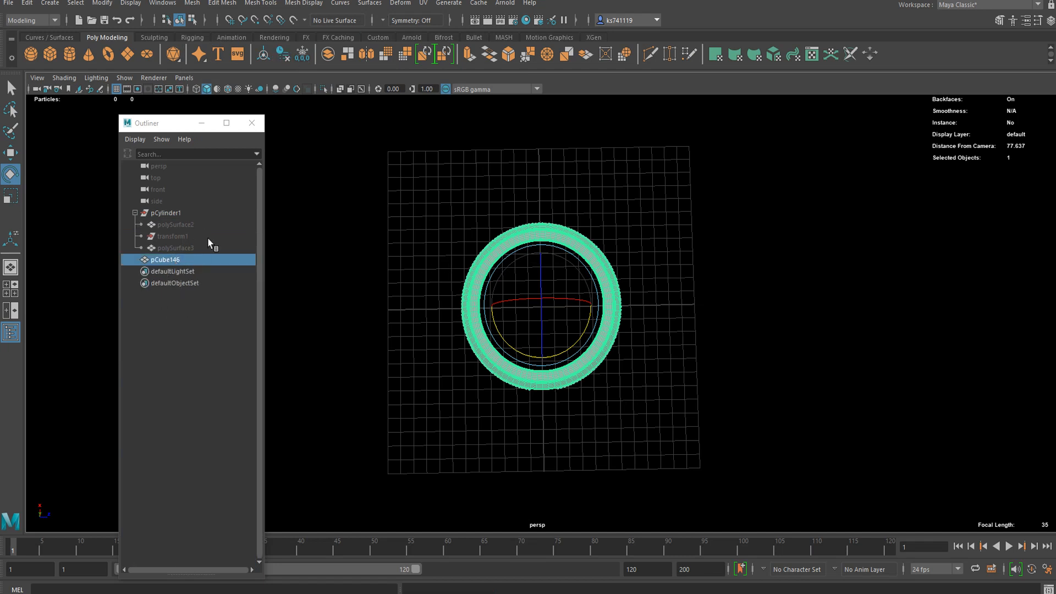
- Unhide the watch case and frame it together with the shaded bezel ring
left_click(660, 282)
key("5")
mouse_move(471, 276)
left_mouse_down("alt")
mouse_move(447, 231)
mouse_move(439, 240)
left_mouse_up("alt")
left_click(175, 247)
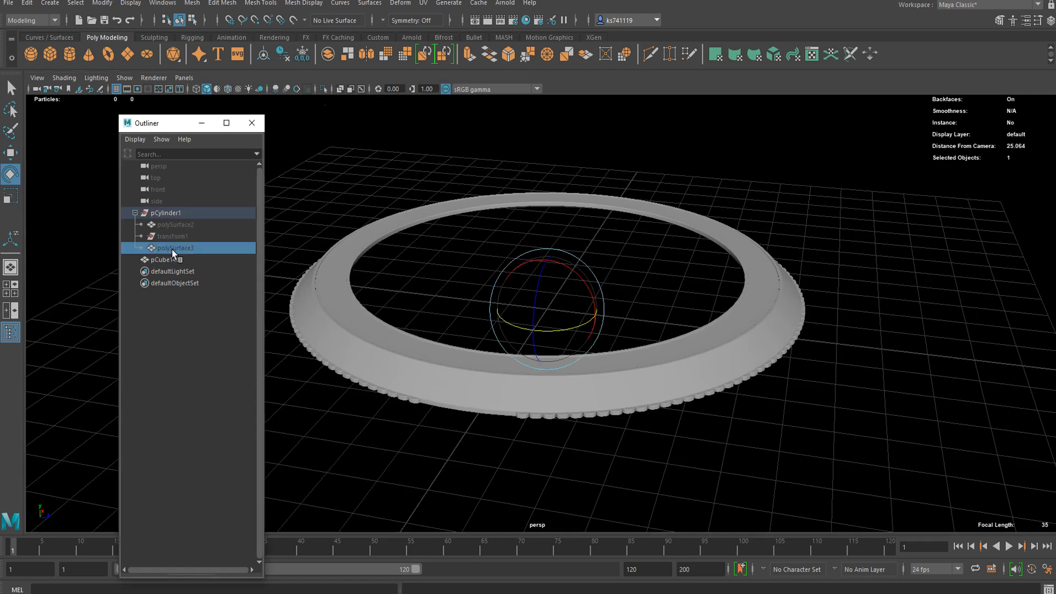
key("f")
left_click_drag(528, 309, 488, 315, "alt")
scroll(488, 314, "up", 6)
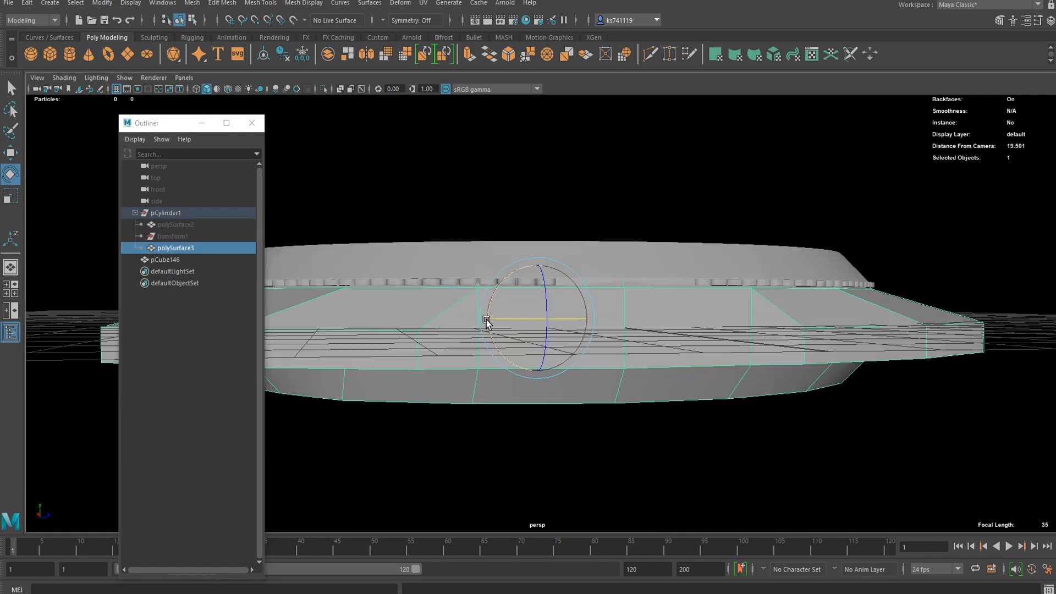
- Move the case vertically until the toothed bezel ring sits around its upper rim
key("w")
left_click_drag(533, 284, 423, 256)
scroll(512, 288, "down", 5)
scroll(483, 312, "up", 5)
scroll(423, 255, "down", 5)
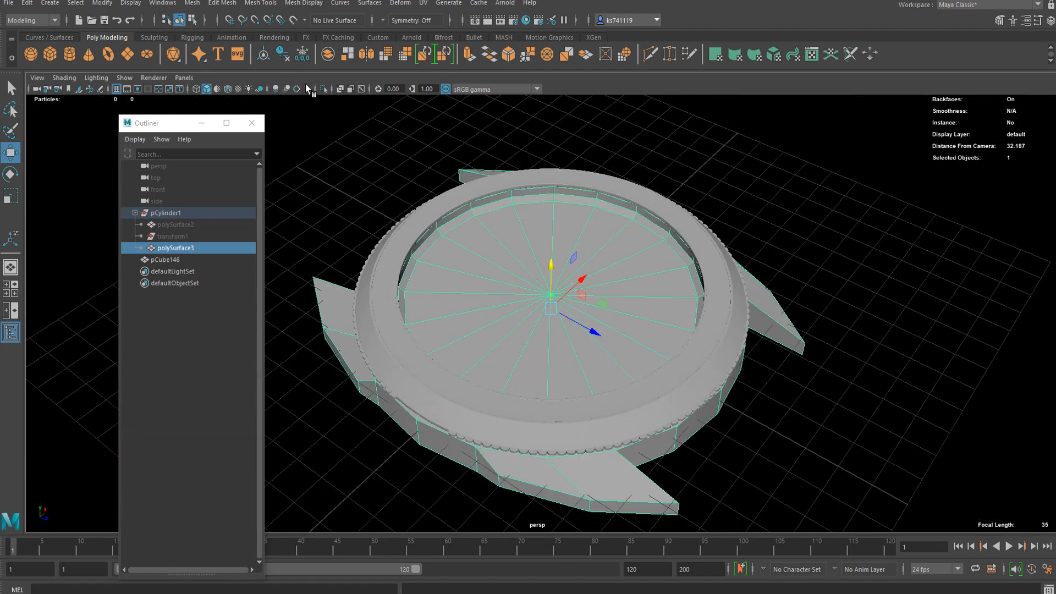
- Isolate the case in the viewport and switch to edge selection close to the dial recess
left_click(324, 88)
left_click_drag(337, 111, 462, 255, "alt")
scroll(417, 295, "up", 3)
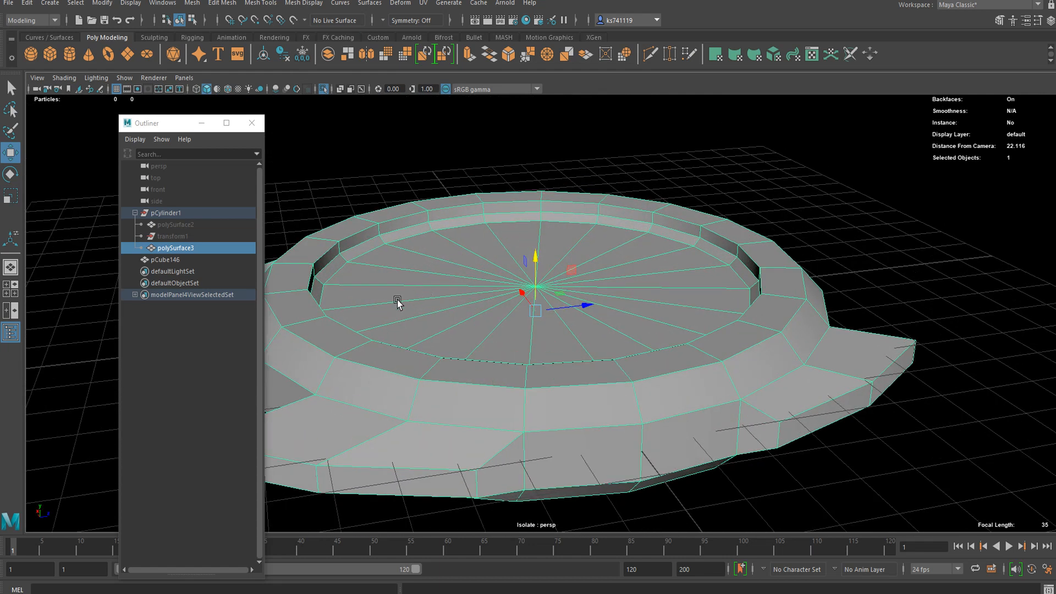
left_click_drag(417, 295, 451, 282, "alt")
right_click_drag(451, 280, 432, 203)
scroll(495, 272, "up", 4)
left_click_drag(500, 275, 445, 321, "alt")
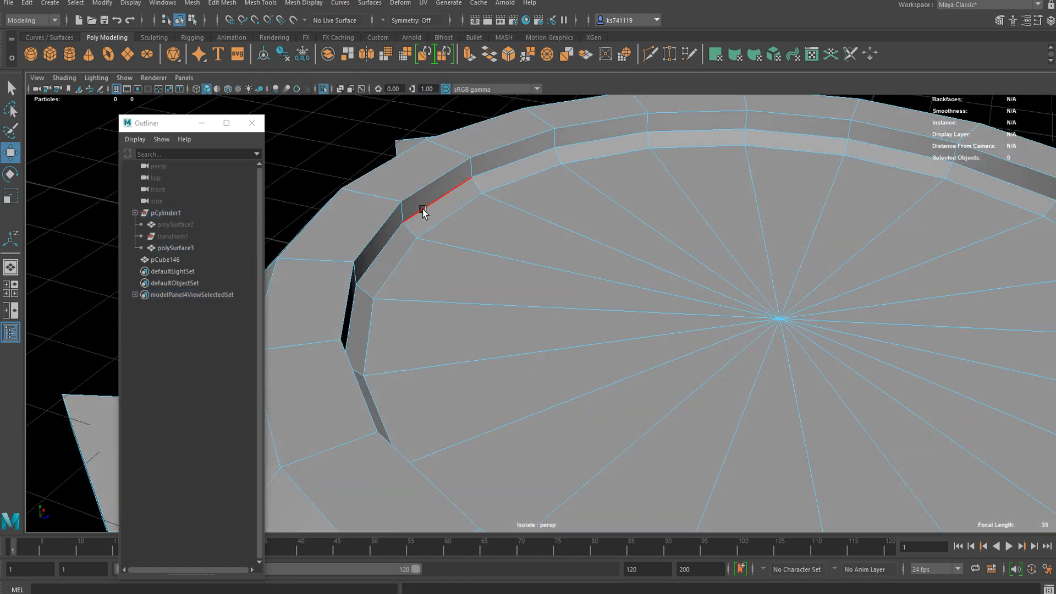
- Select the edge loops running around the dial recess and the case's inner rim
double_click(424, 215)
double_click(439, 220, "shift")
double_click(375, 224, "shift")
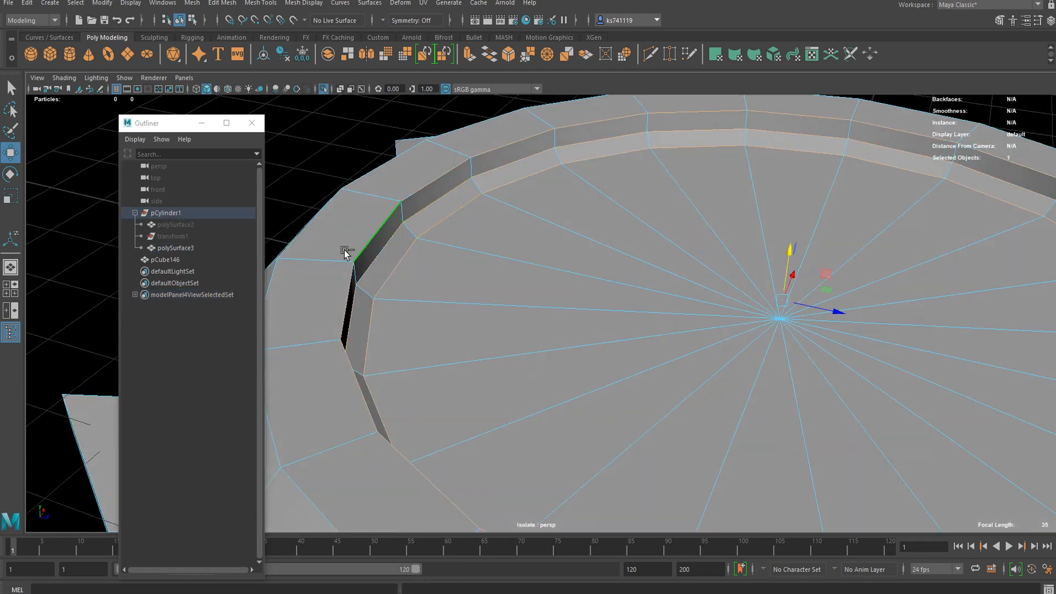
double_click(309, 218, "shift")
- Add the outer rim loop and the edges where the chamfer meets the side wall and lugs to the selection
left_click_drag(333, 258, 418, 217, "alt")
double_click(418, 244, "shift")
mouse_move(422, 282)
left_mouse_down("alt")
mouse_move(423, 260)
mouse_move(447, 251)
mouse_move(434, 244)
mouse_move(411, 267)
left_mouse_up("alt")
left_click_drag(433, 284, 457, 385, "alt")
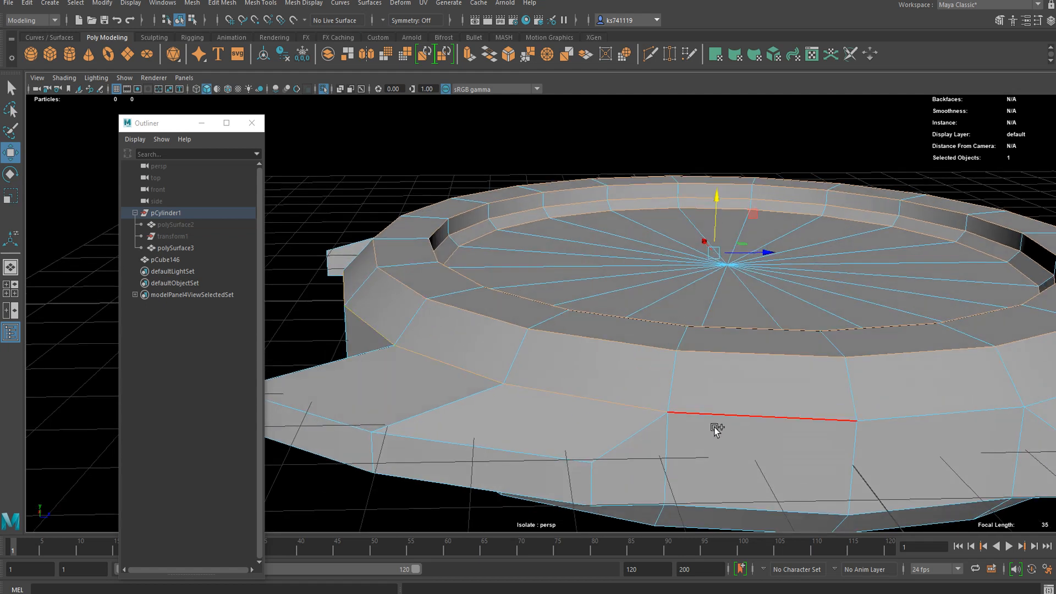
left_click_drag(899, 416, 545, 418, "alt")
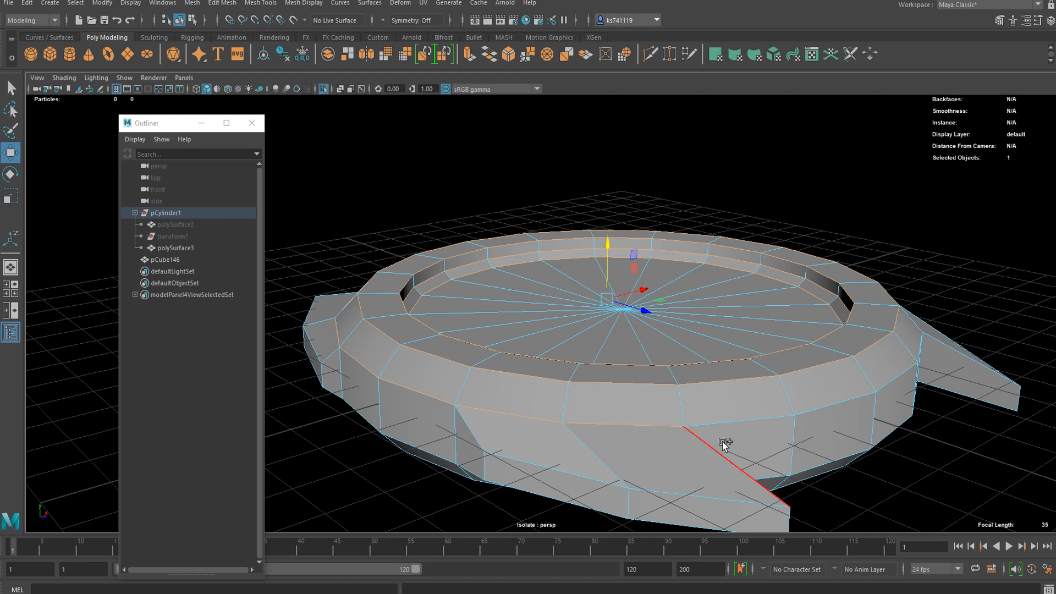
left_click_drag(808, 401, 552, 441, "alt")
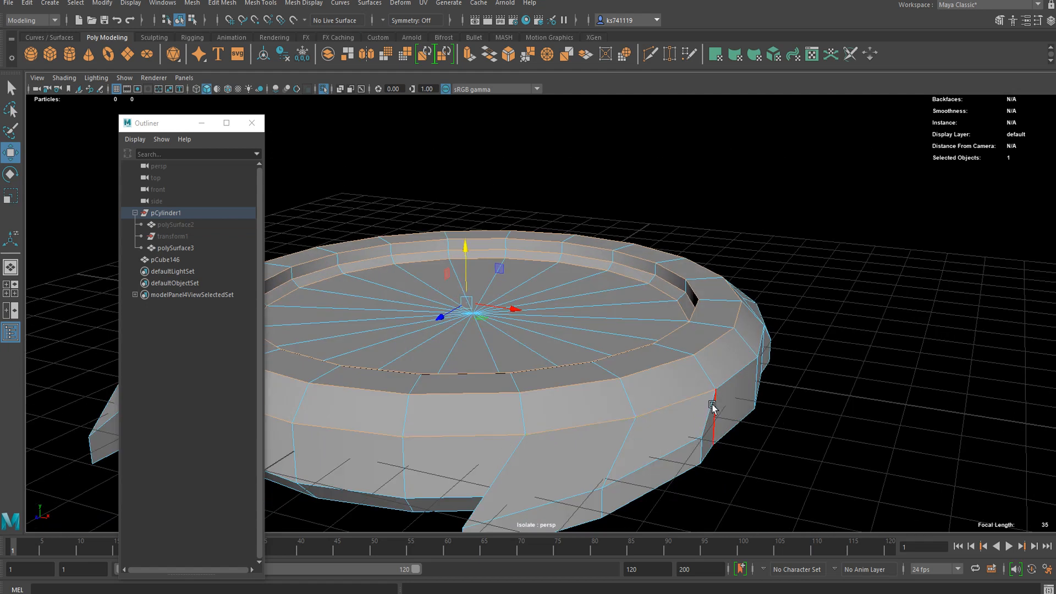
left_click_drag(721, 406, 557, 443, "alt")
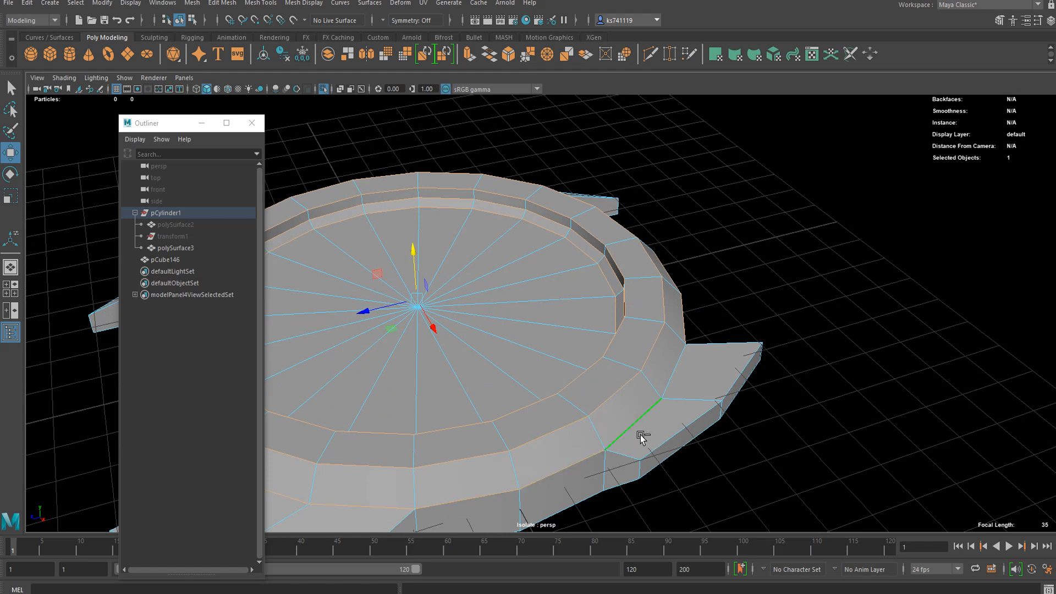
left_click_drag(680, 376, 558, 275, "alt")
left_click_drag(582, 231, 639, 245, "alt")
- Add the lower edges where the case's side wall meets its underside bevel to the selection
left_click_drag(817, 282, 535, 239, "alt")
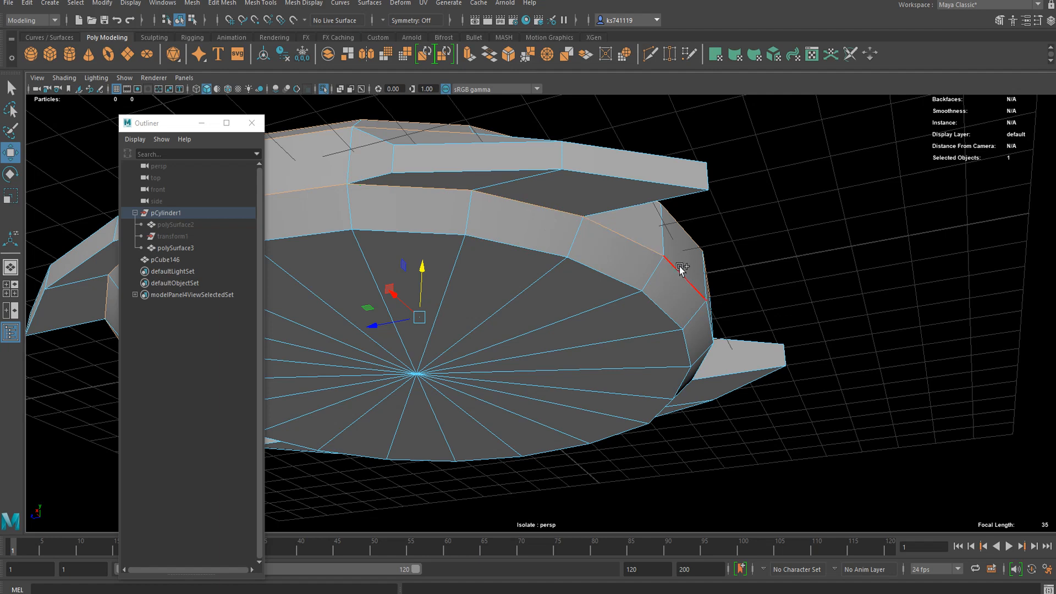
left_click_drag(682, 273, 548, 337, "alt")
scroll(548, 336, "up", 3)
left_click(535, 315, "shift")
left_click_drag(708, 372, 730, 318, "alt")
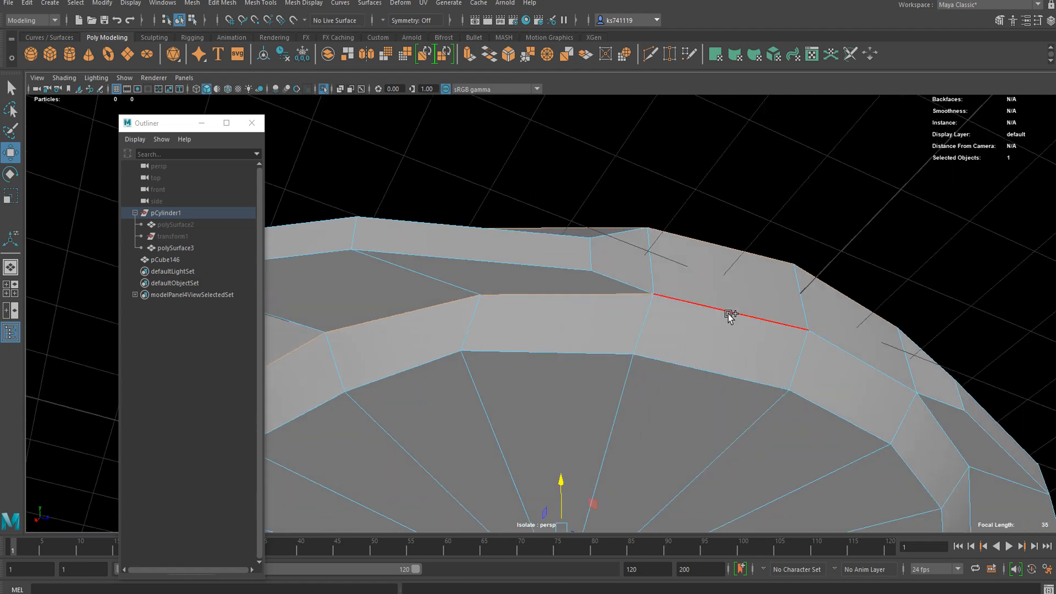
left_click(838, 339, "shift")
left_click_drag(839, 338, 568, 354, "alt")
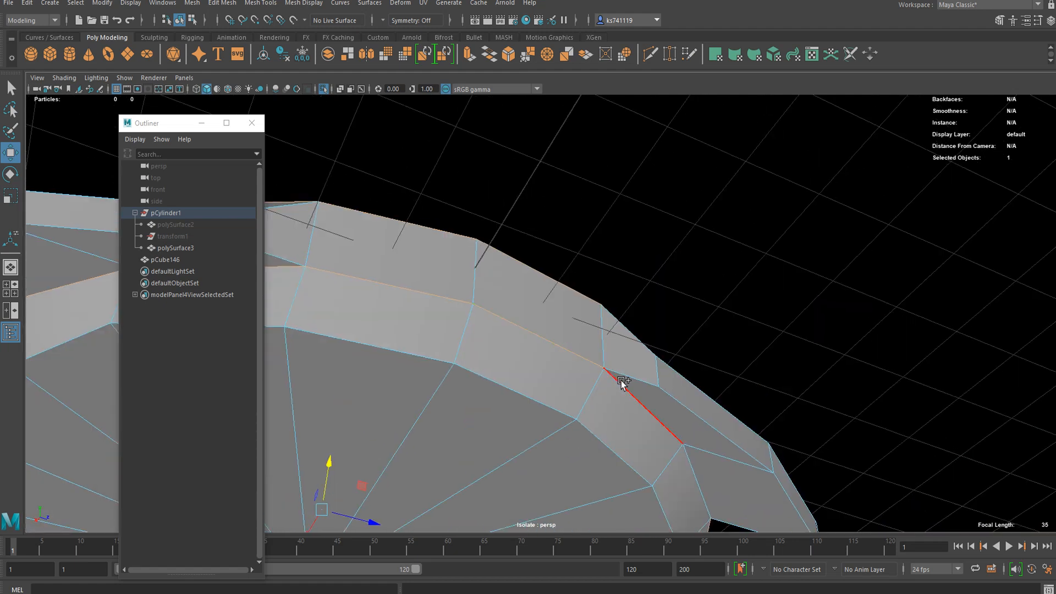
left_click_drag(681, 448, 519, 337, "alt")
- Add the outline edges of the lugs, including their undersides, to the selection
left_click_drag(416, 305, 444, 332, "alt")
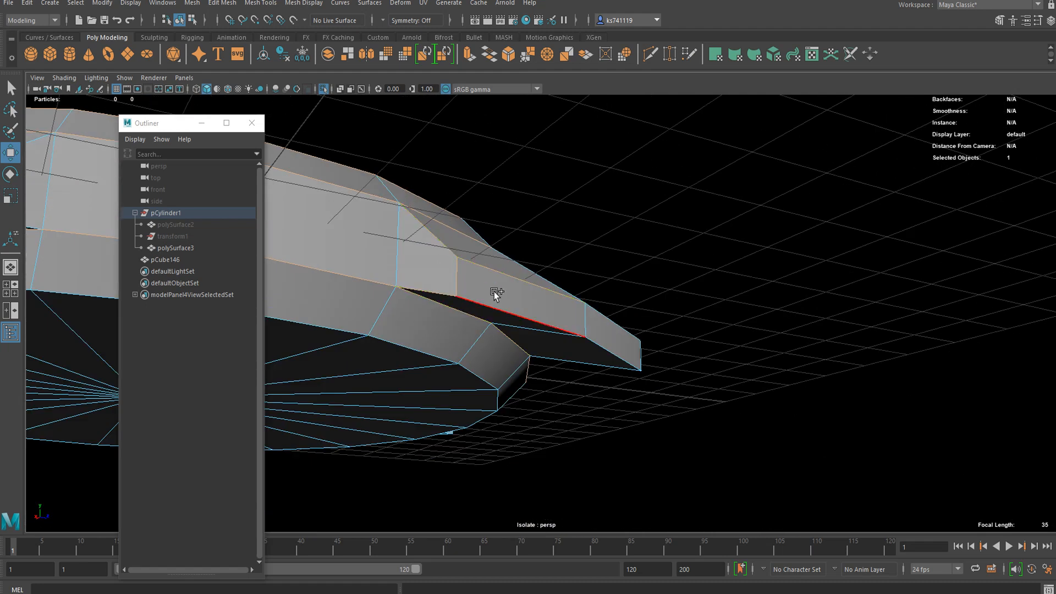
left_click_drag(499, 297, 566, 324, "alt")
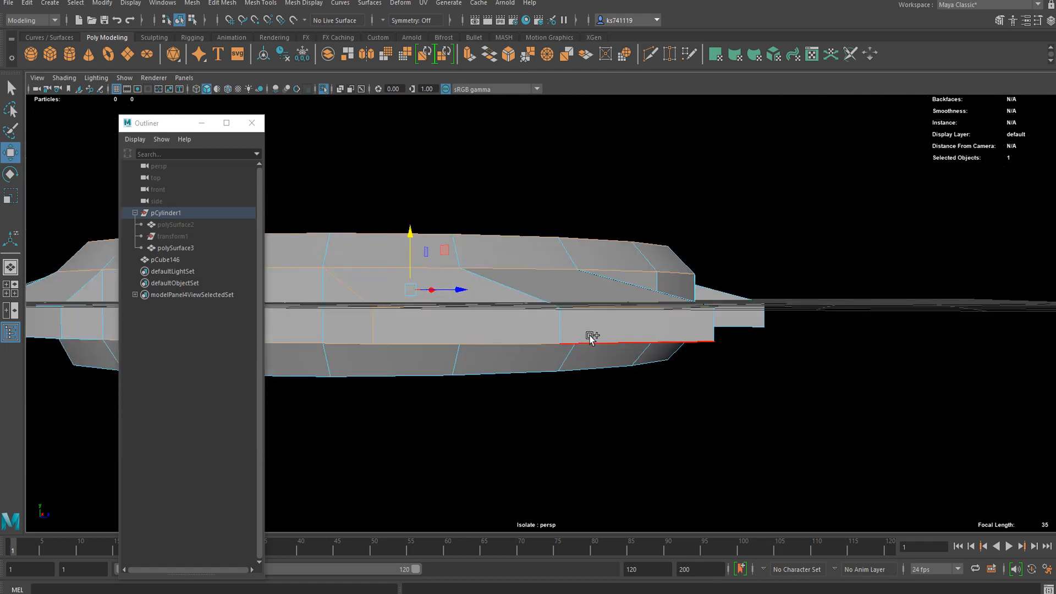
left_click_drag(647, 343, 606, 371, "alt")
- Examine the edge selection around the case, the lugs and the underside for missed edges
right_click_drag(603, 281, 603, 297)
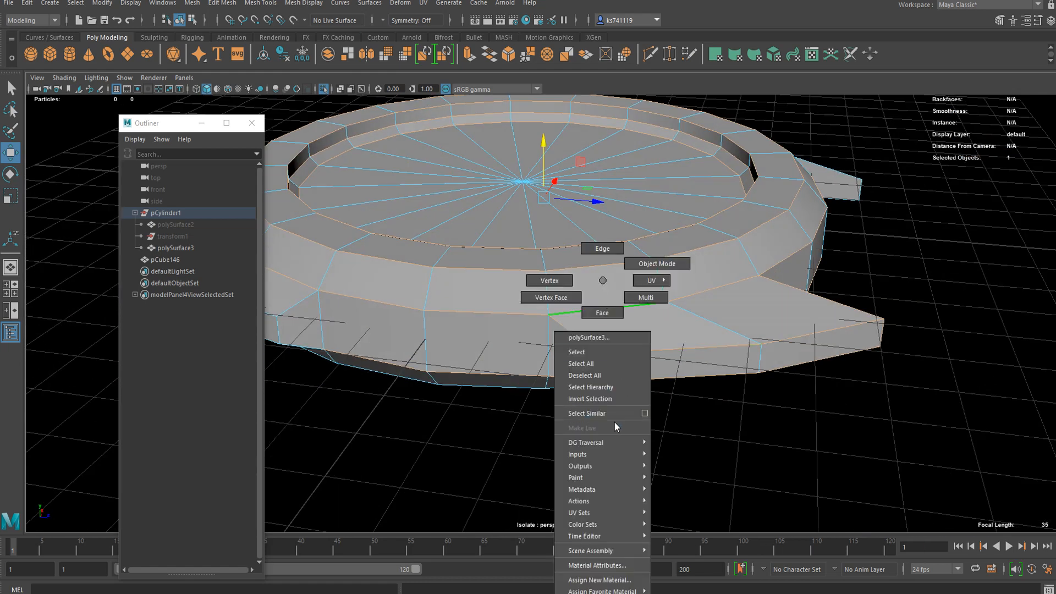
right_click_drag(616, 422, 603, 414)
left_click_drag(440, 379, 476, 380, "alt")
middle_click_drag(417, 356, 538, 364, "alt")
left_click_drag(538, 367, 611, 354, "alt")
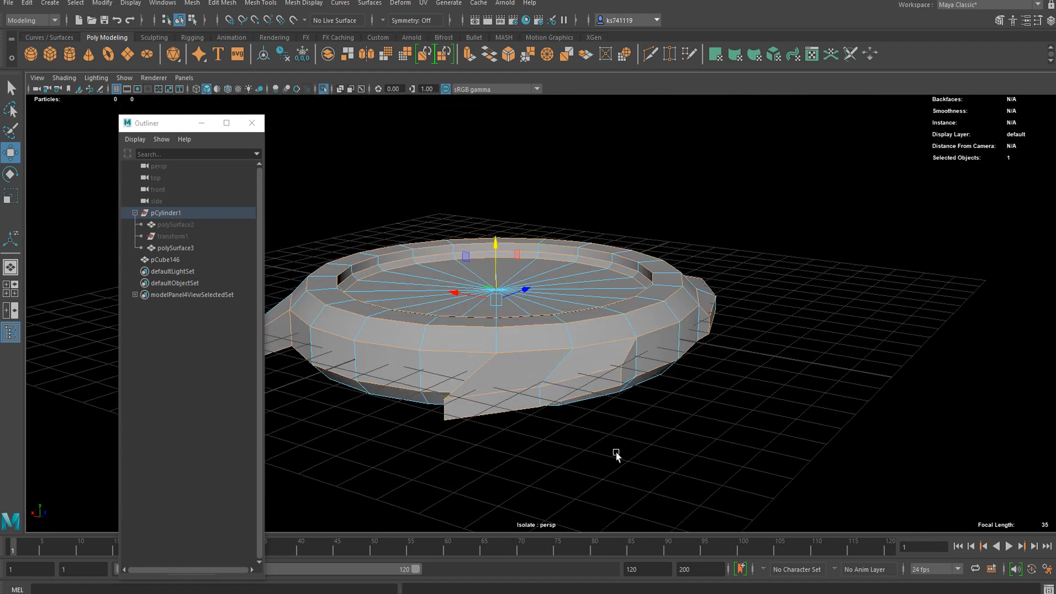
left_click_drag(401, 349, 491, 257, "alt")
scroll(491, 256, "up", 5)
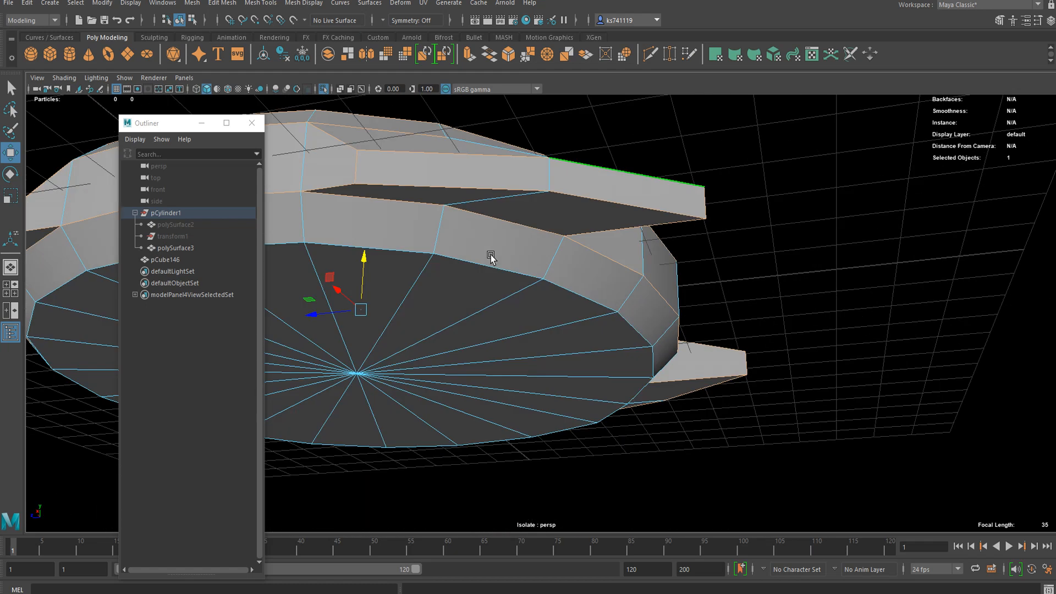
middle_click_drag(471, 240, 543, 315, "alt")
scroll(543, 314, "up", 1)
middle_click_drag(394, 324, 498, 315, "alt")
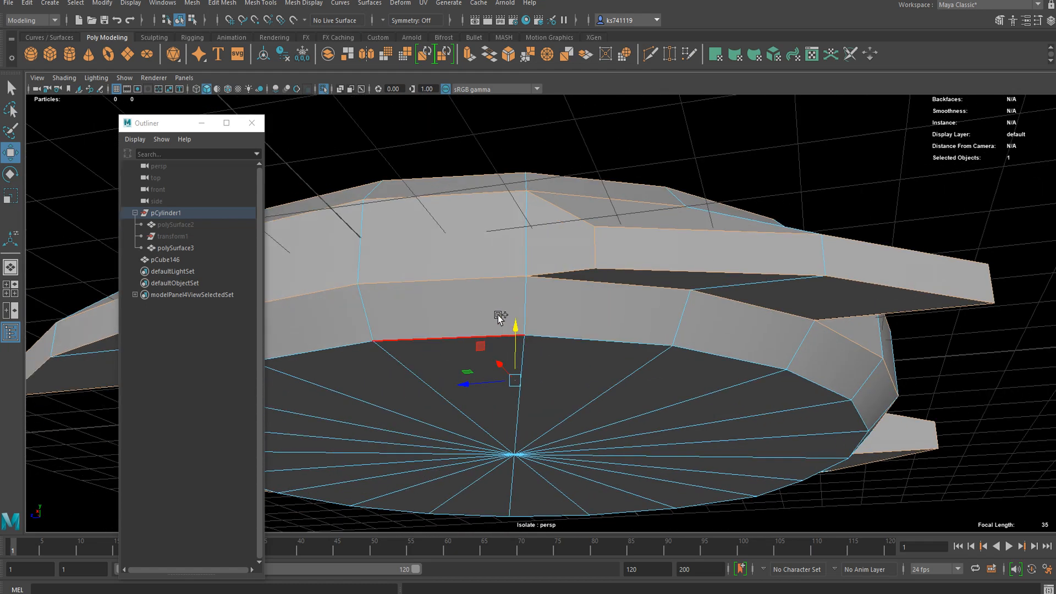
- Bevel the selected case and lug edges with a fraction of 0.44 and 2 segments
left_click_drag(566, 375, 535, 344, "alt")
scroll(496, 346, "up", 1)
key("ctrl+b")
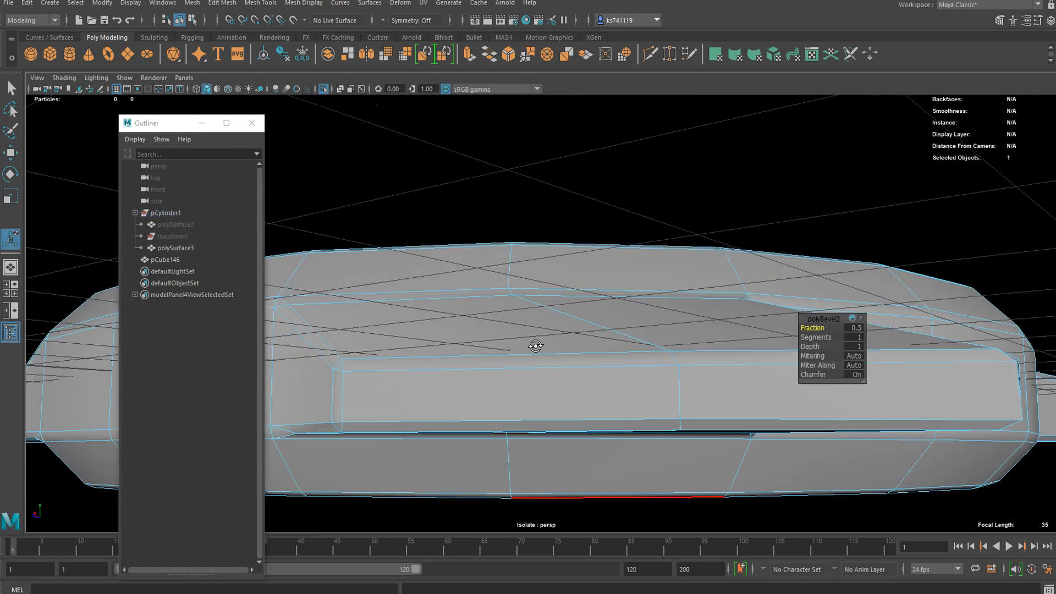
scroll(622, 328, "up", 2)
mouse_move(818, 327)
left_mouse_down()
mouse_move(808, 327)
mouse_move(817, 335)
left_mouse_up()
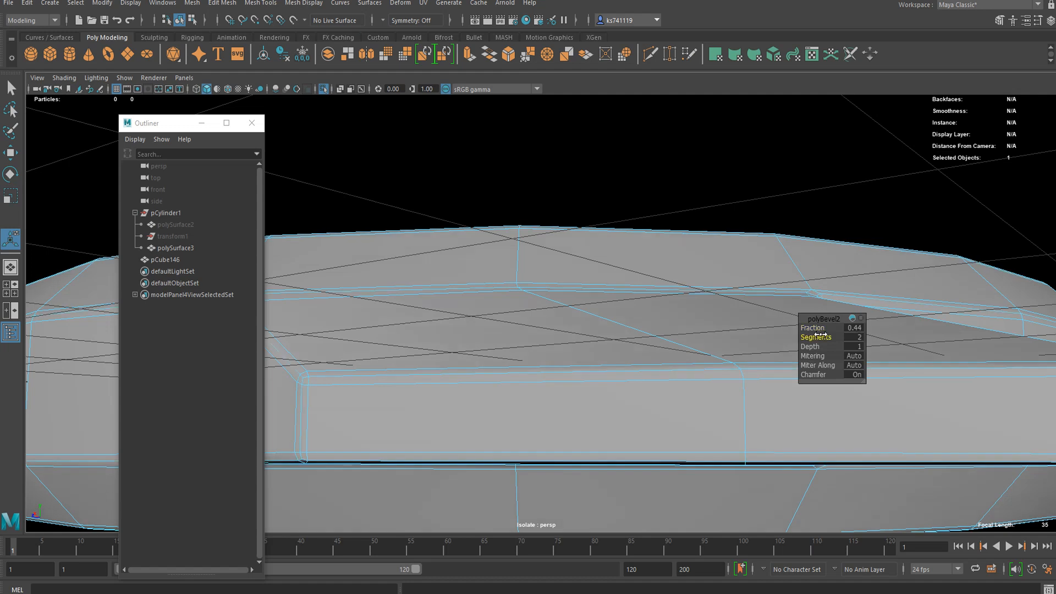
key("q")
- Inspect the bevelled lugs and display the case in smooth mesh preview
scroll(627, 363, "down", 4)
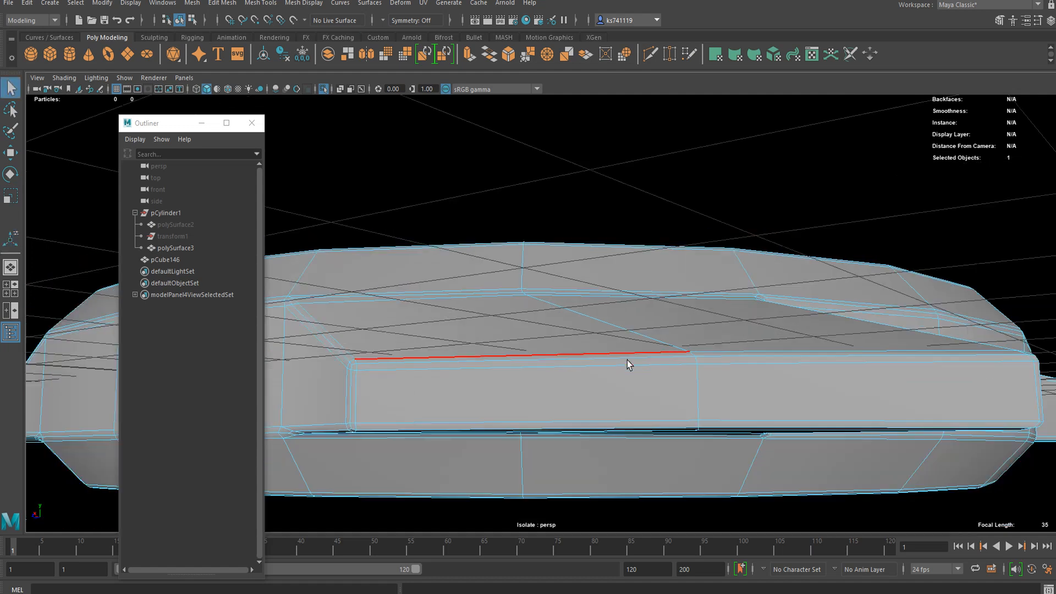
left_click_drag(584, 380, 543, 398, "alt")
middle_click_drag(494, 427, 538, 316, "alt")
scroll(538, 316, "up", 5)
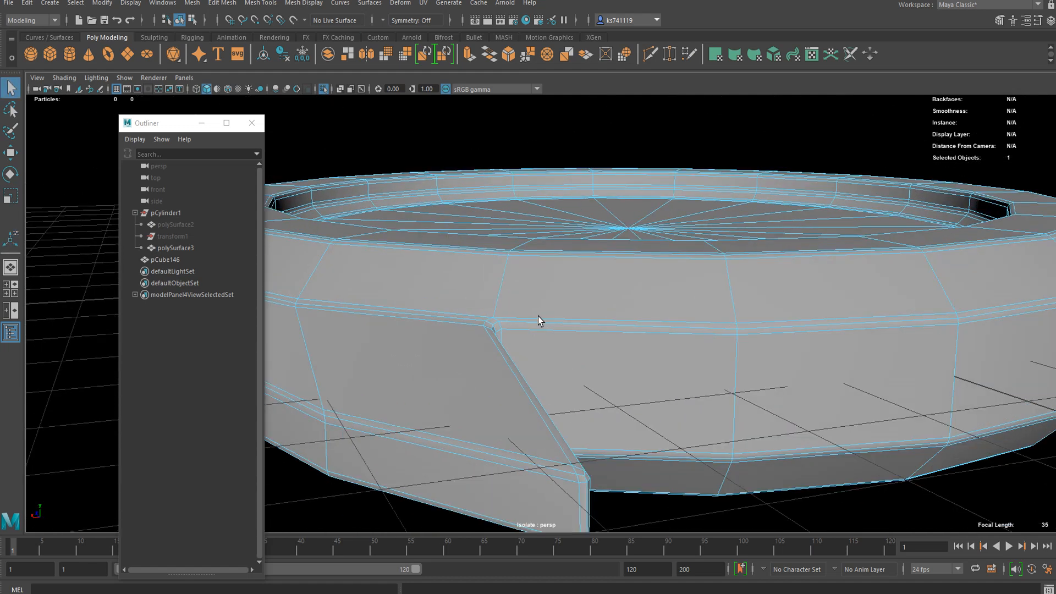
key("3")
scroll(478, 341, "down", 5)
- Return to object mode, check the smoothed case from around, and turn its smooth preview off
right_click_drag(465, 255, 476, 145)
scroll(530, 233, "down", 1)
right_click_drag(493, 231, 532, 171)
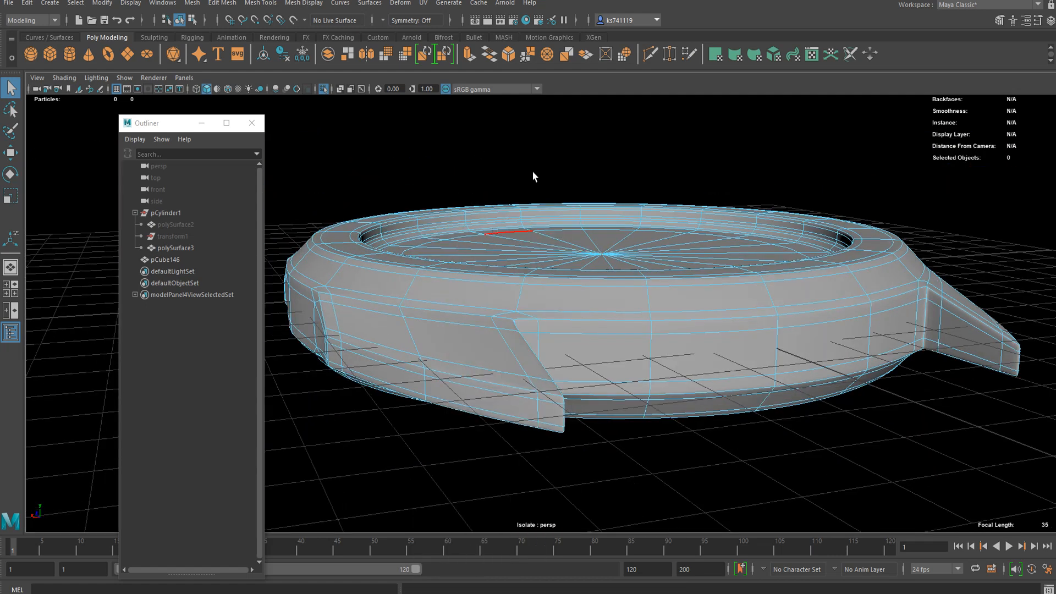
left_click(533, 171)
scroll(577, 245, "down", 3)
left_click_drag(576, 246, 281, 221, "alt")
scroll(507, 293, "up", 5)
left_click(506, 265)
key("1")
left_click(303, 194)
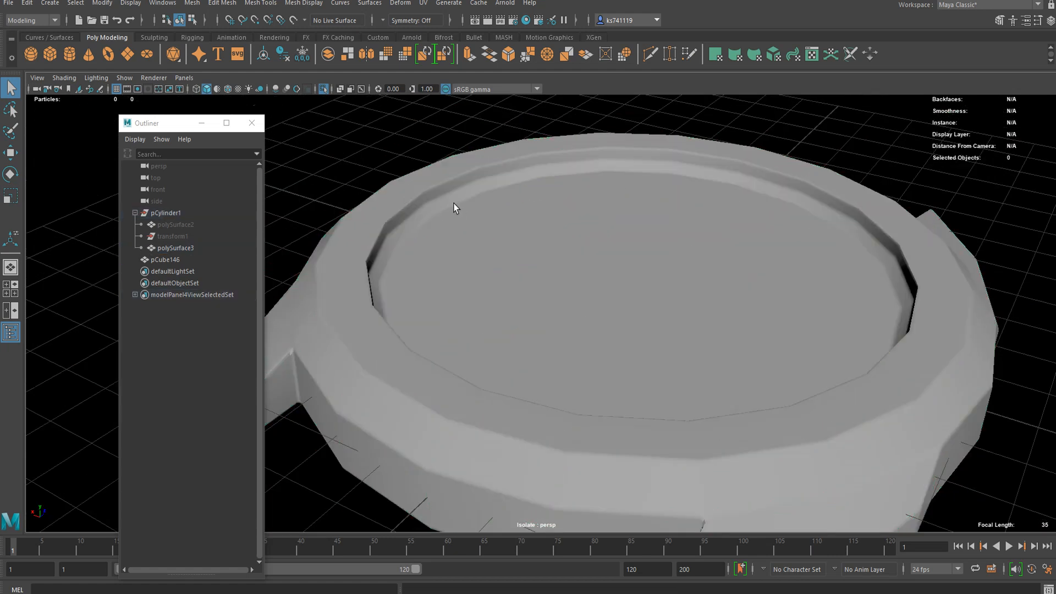
- Select the narrow face loop between the recess wall and the dial's sloped border and delete it
middle_click_drag(455, 206, 515, 285, "alt")
scroll(514, 285, "up", 5)
left_click_drag(515, 285, 460, 290, "alt")
left_click(460, 290)
middle_click_drag(459, 290, 493, 230, "alt")
right_click_drag(489, 230, 486, 250)
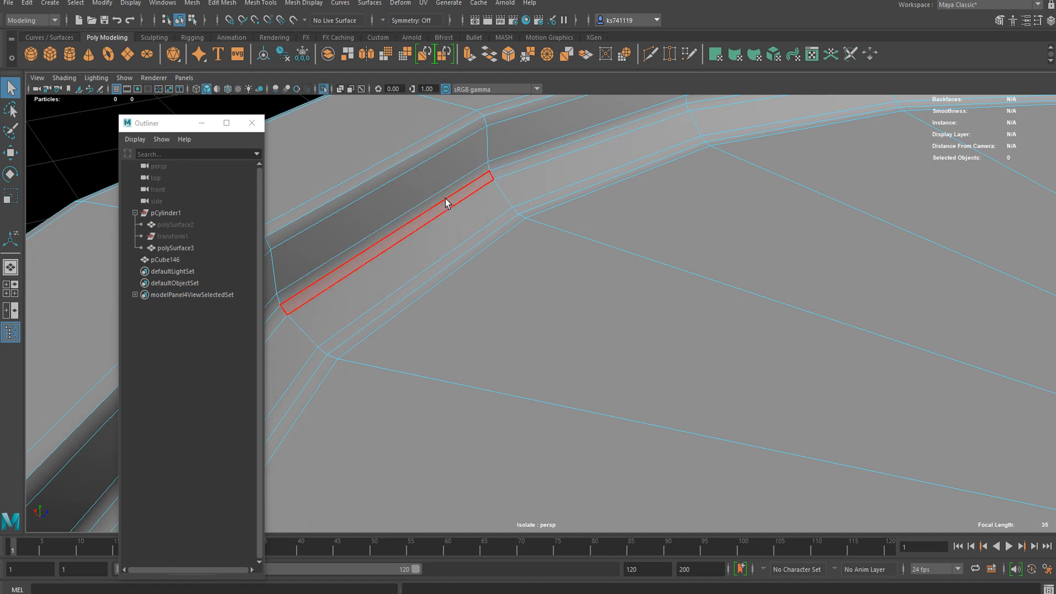
double_click(447, 197)
scroll(623, 227, "down", 9)
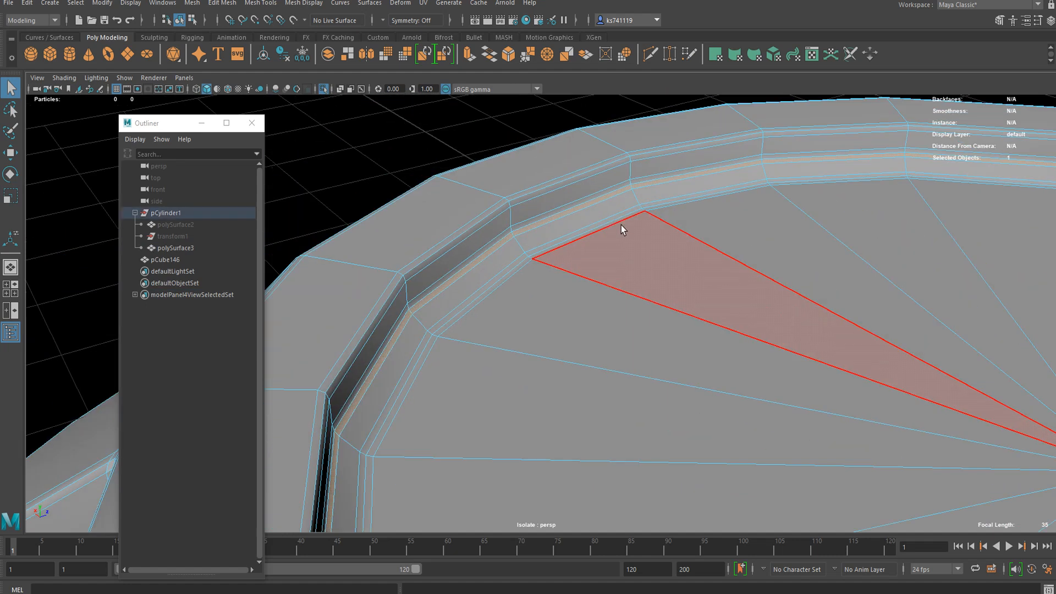
key("Delete")
- Select all the triangular dial faces and grow the selection to include the dial's sloped border
mouse_move(630, 349)
left_mouse_down()
mouse_move(634, 314)
mouse_move(661, 394)
mouse_move(761, 347)
mouse_move(677, 313)
left_mouse_up()
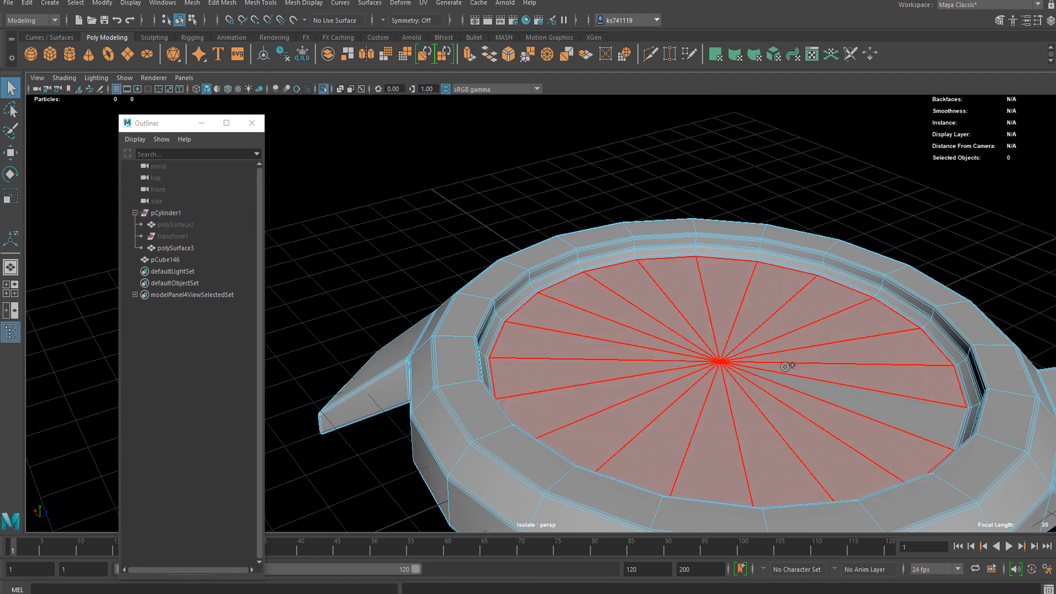
left_click_drag(786, 367, 803, 404)
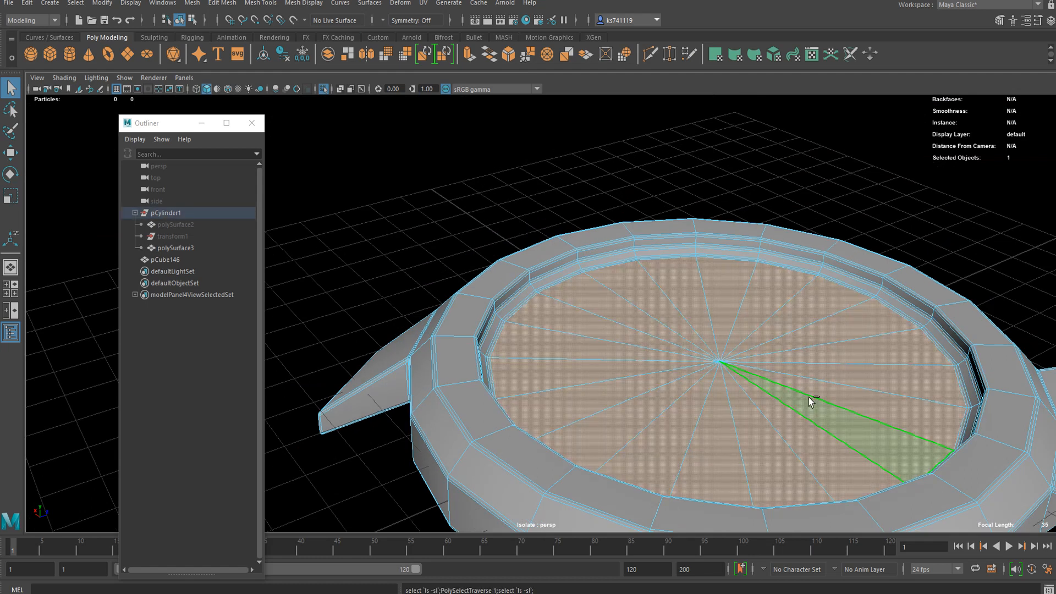
key("shift+period")
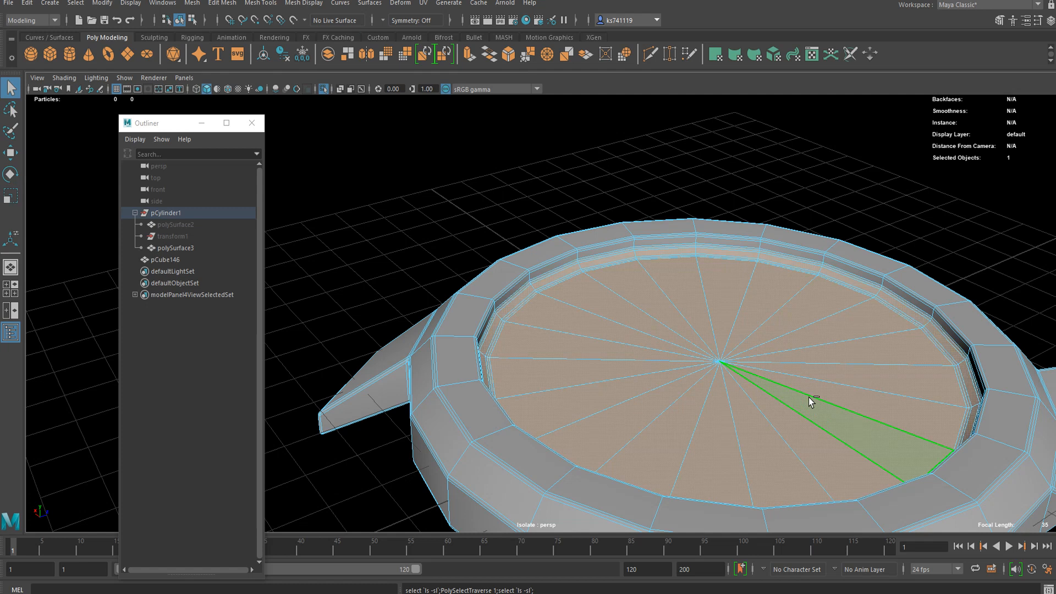
scroll(809, 397, "up", 4)
left_click_drag(652, 412, 618, 355, "alt")
scroll(599, 337, "up", 3)
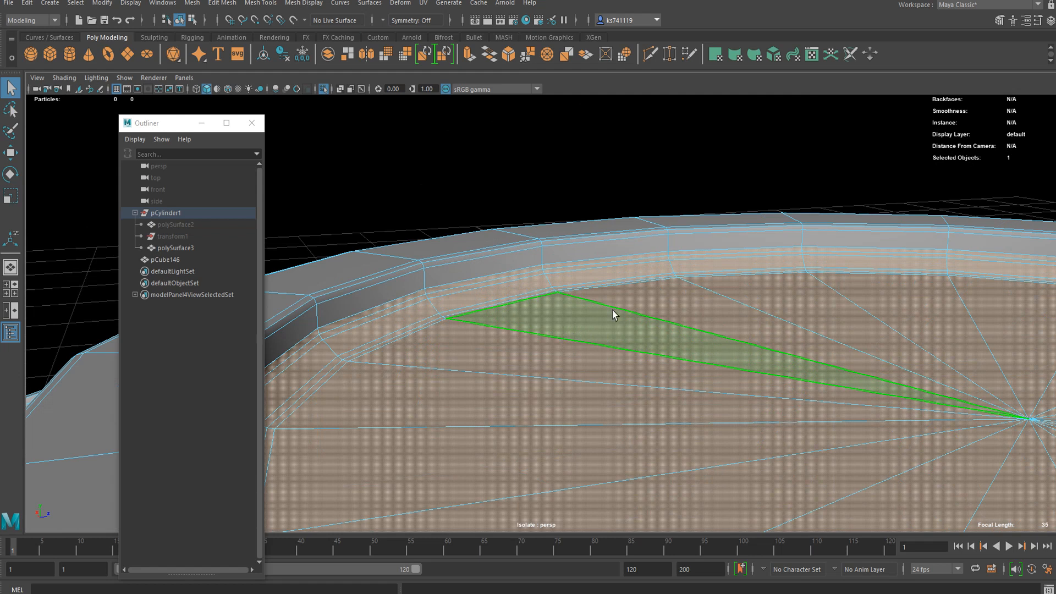
key("shift+comma")
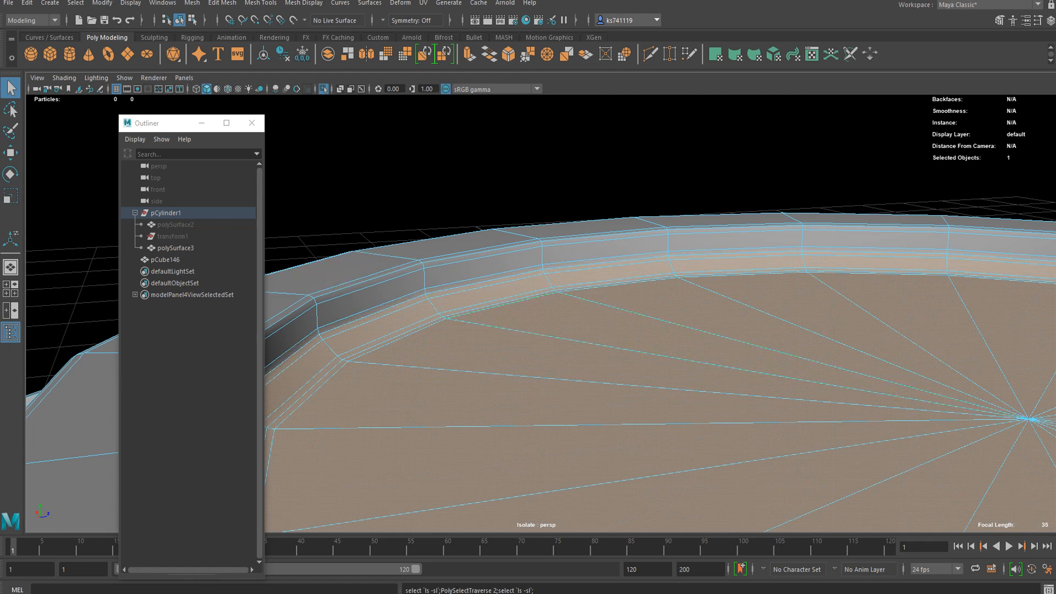
- Separate the mesh so the dial is its own object, return to object mode and display the dial in smooth preview
left_click(222, 4)
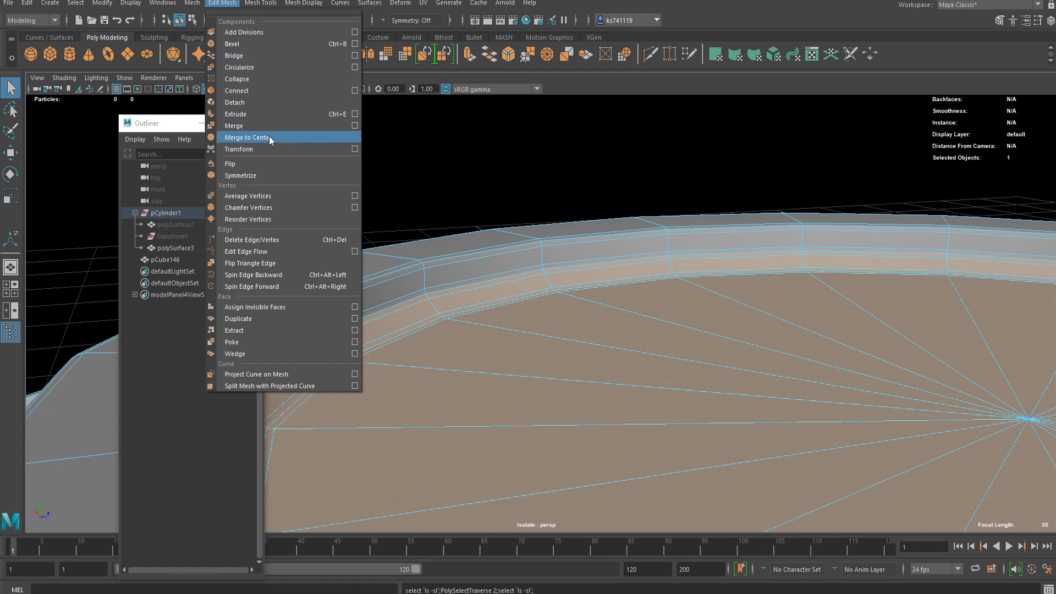
left_click(438, 250)
left_click(224, 3)
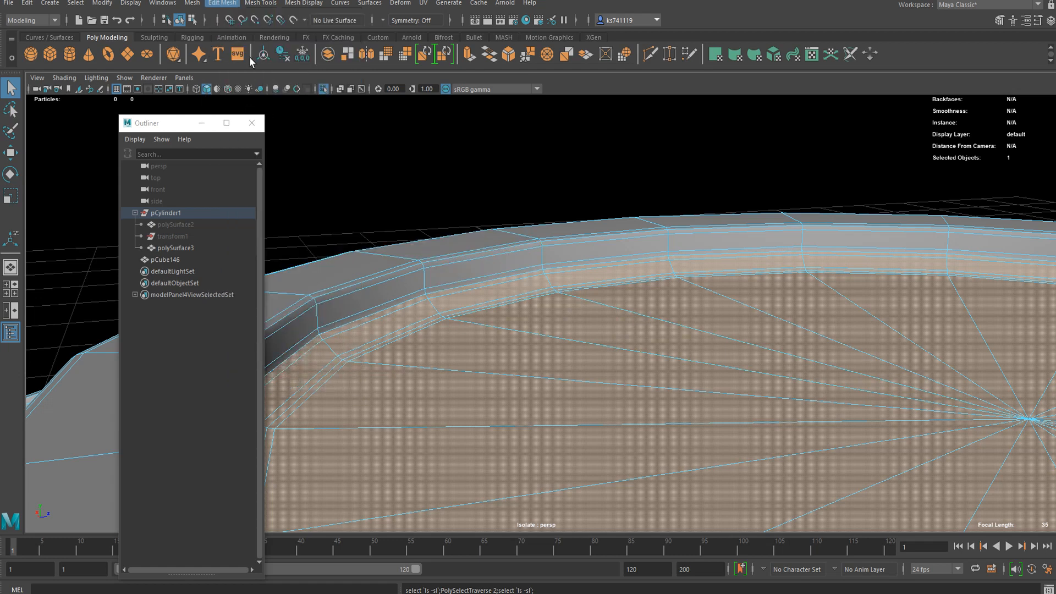
left_click(192, 3)
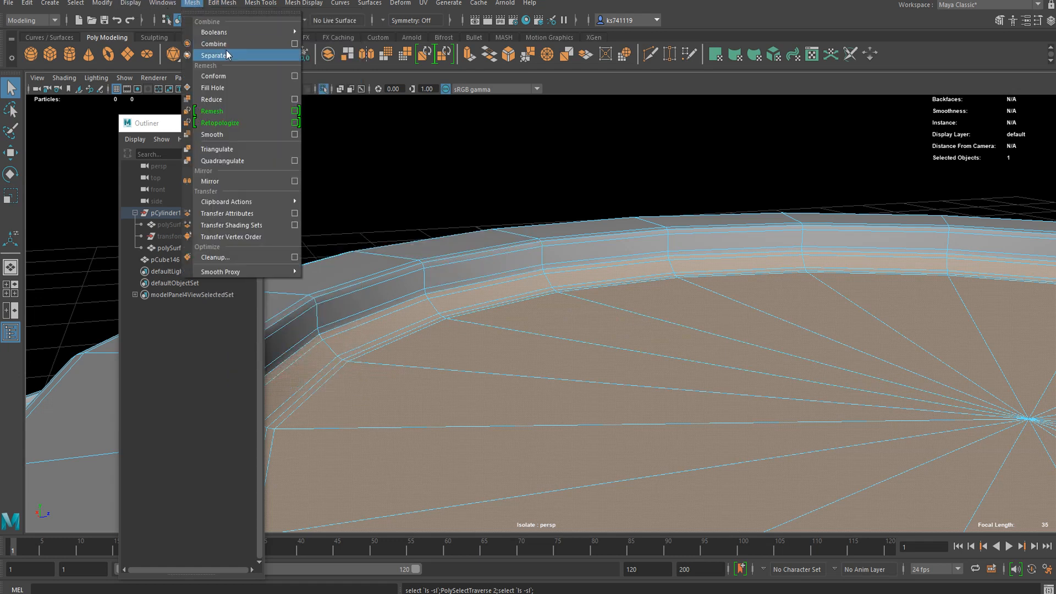
left_click(226, 56)
right_click_drag(413, 272, 461, 192)
key("3")
left_click_drag(394, 236, 519, 347, "alt")
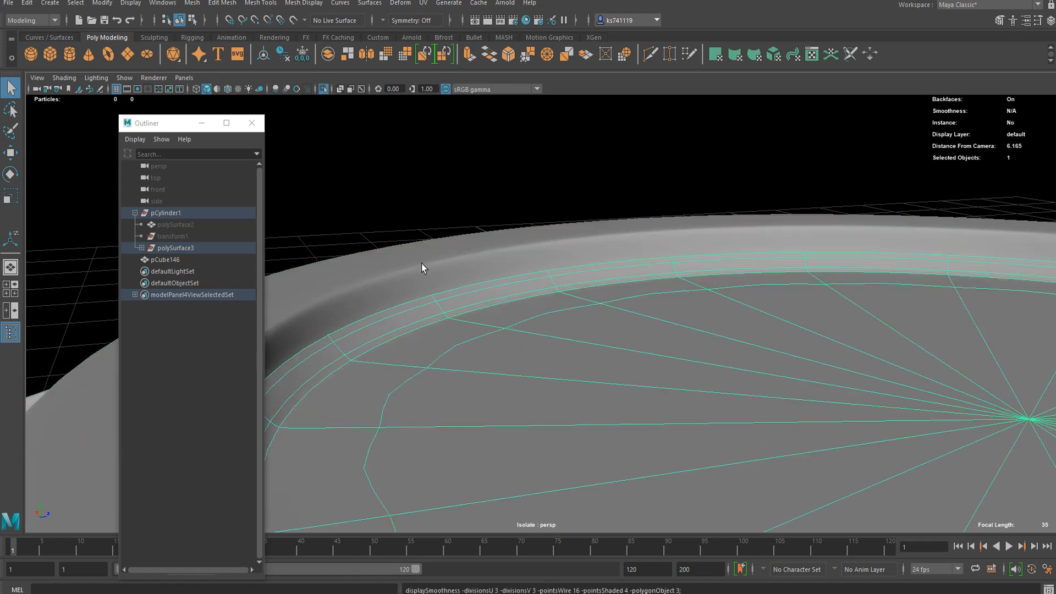
- Examine the smoothed recess wall and the dial's sloped border up close and across the whole case
left_click(370, 172)
left_click_drag(370, 172, 427, 351, "alt")
scroll(398, 313, "up", 5)
scroll(588, 231, "up", 3)
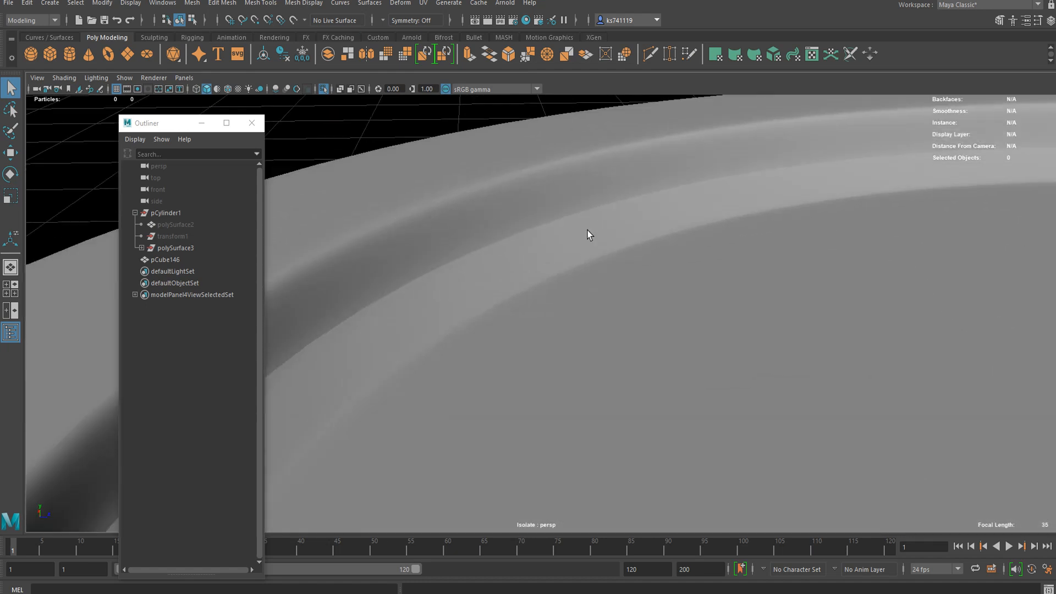
scroll(462, 250, "up", 2)
scroll(450, 210, "down", 8)
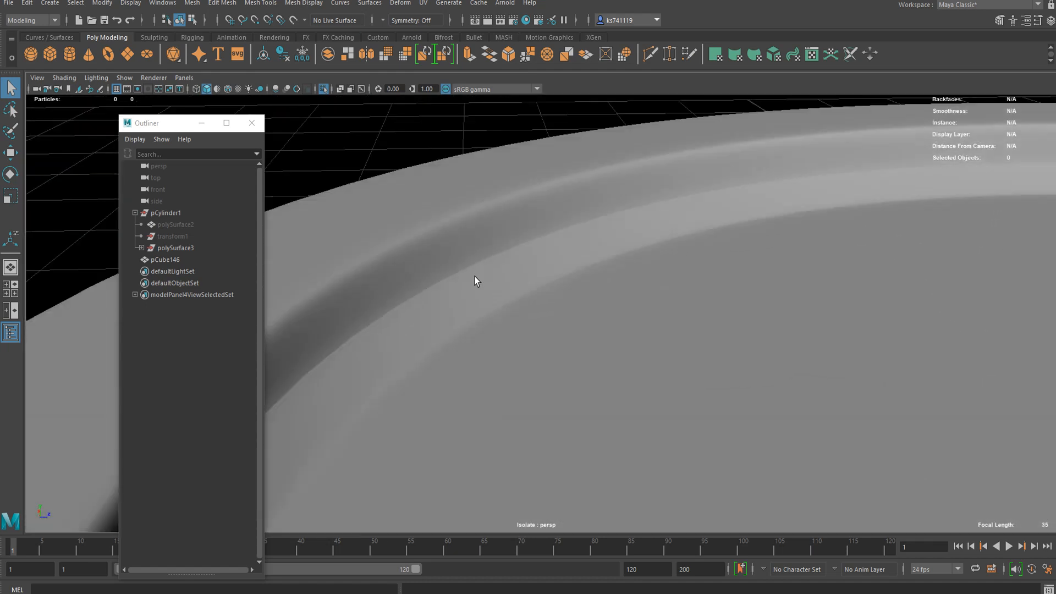
scroll(503, 289, "down", 3)
left_click_drag(504, 289, 554, 283, "alt")
scroll(510, 313, "up", 4)
scroll(509, 313, "down", 2)
scroll(656, 296, "up", 2)
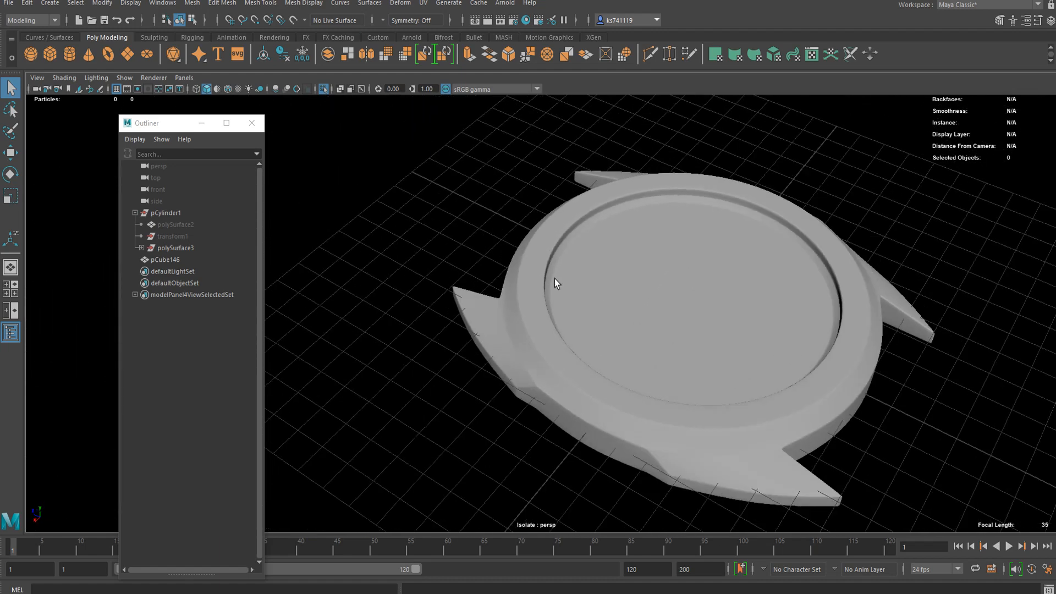
scroll(554, 282, "up", 2)
- Pick the dial on its own and inspect how the separated dial sits inside the case from several angles
left_click(747, 237)
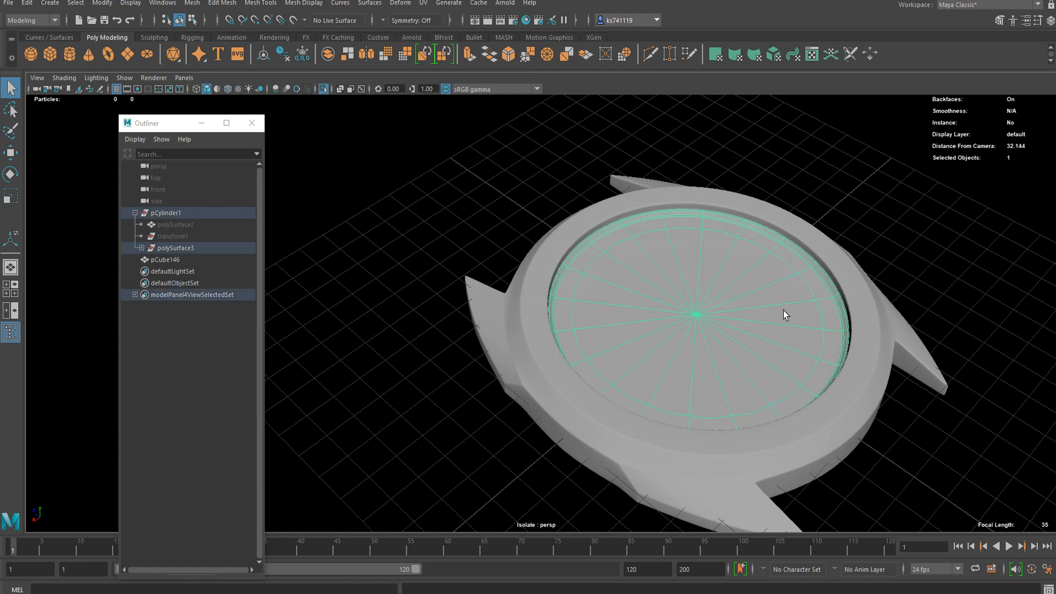
left_click_drag(814, 297, 825, 197, "alt")
left_click(825, 197)
left_click(691, 282)
left_click(822, 256)
left_click_drag(822, 256, 705, 226, "alt")
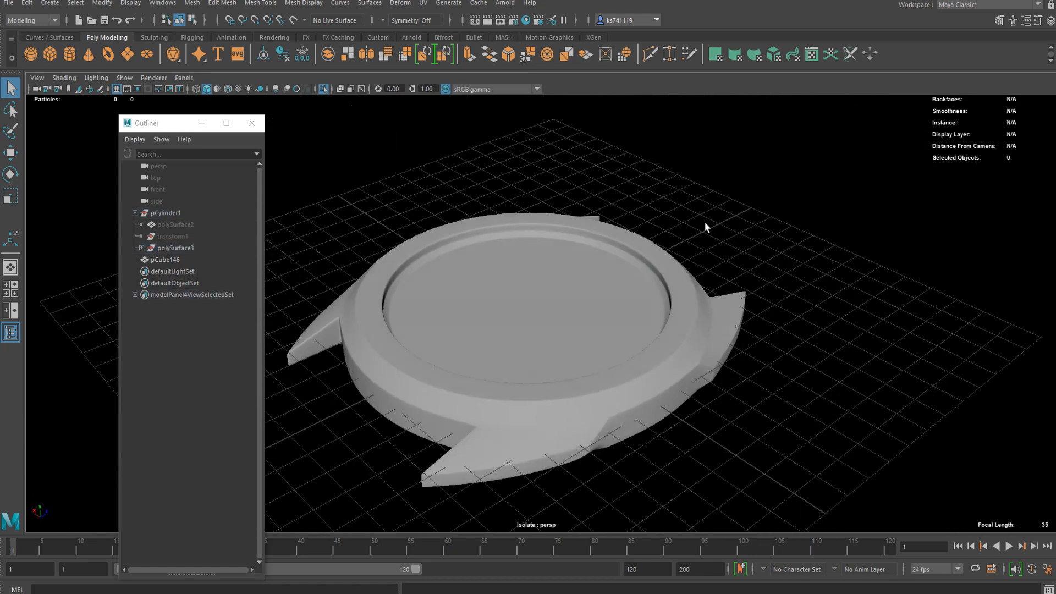
left_click(188, 4)
left_click(675, 192)
left_click_drag(616, 382, 531, 286, "alt")
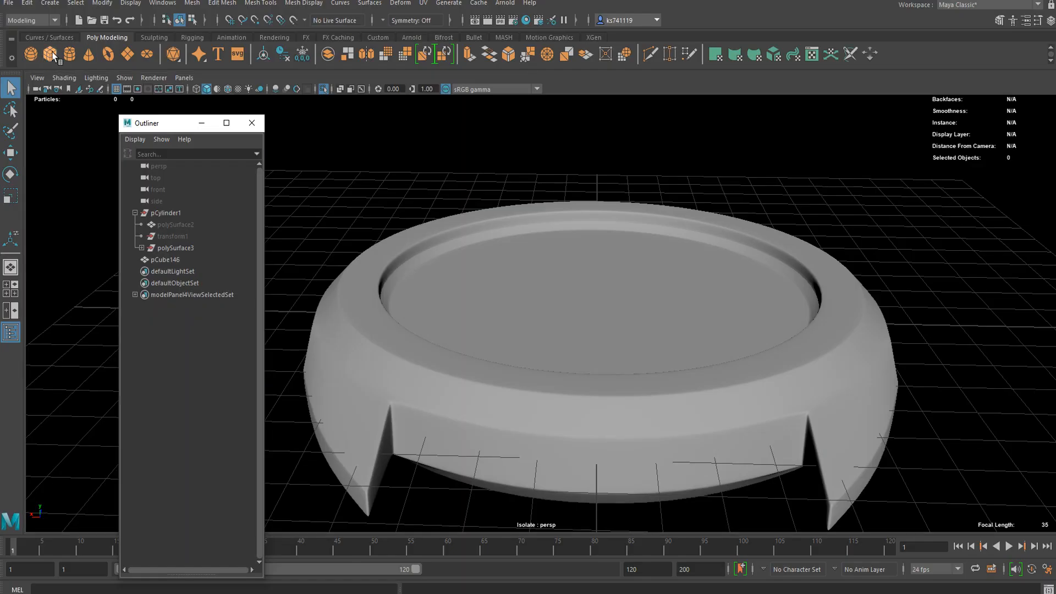
- Create a polygon cylinder, raise it above the case and isolate it in the view
left_click(70, 54)
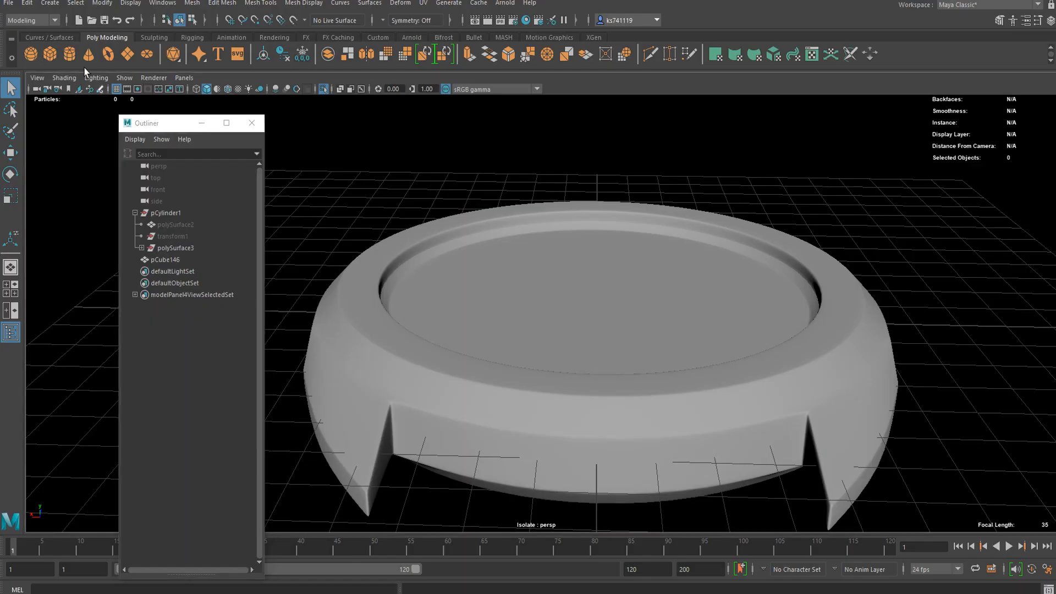
key("w")
left_click_drag(599, 269, 620, 170)
key("f")
left_click_drag(541, 321, 546, 249, "alt")
scroll(534, 266, "up", 5)
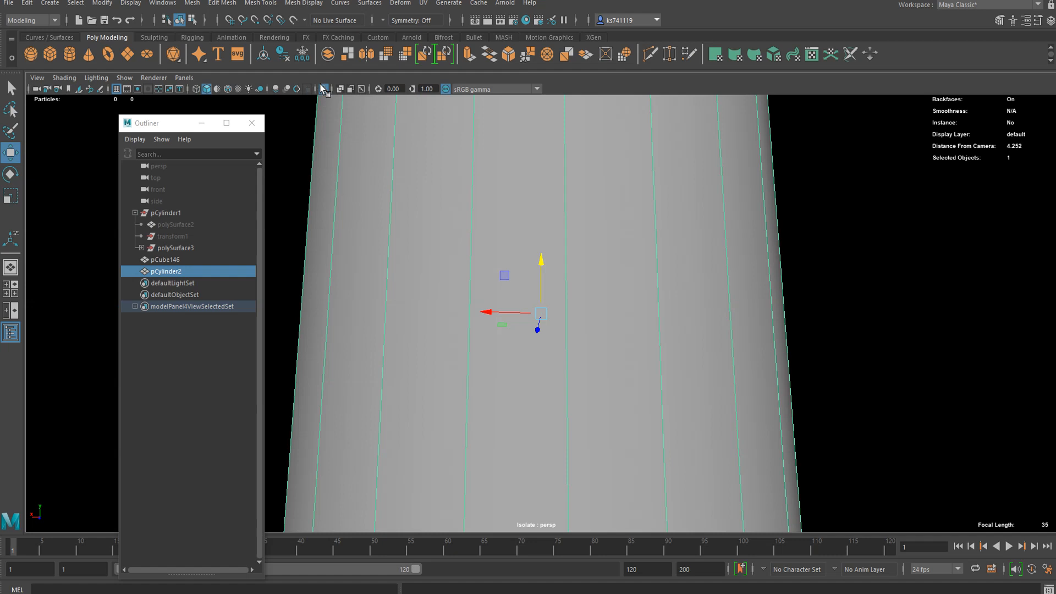
key("f")
- Delete the cylinder's bottom cap faces and flatten the cylinder into a short disc
right_click_drag(541, 281, 542, 315)
left_click_drag(492, 402, 485, 427)
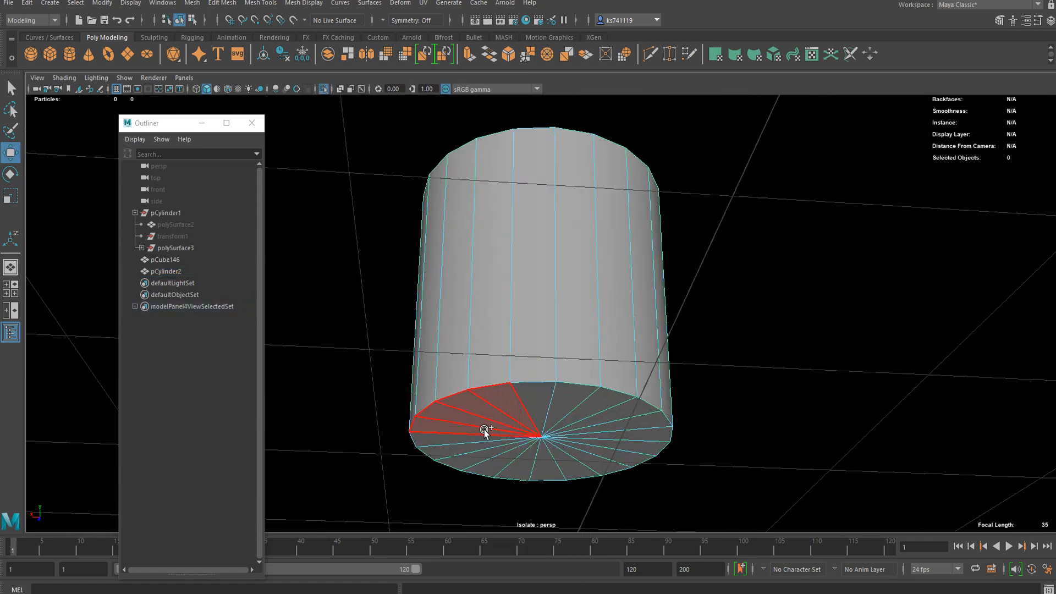
mouse_move(582, 449)
left_mouse_down()
mouse_move(561, 401)
mouse_move(546, 399)
left_mouse_up()
key("Delete")
scroll(561, 358, "down", 3)
left_click_drag(542, 272, 541, 302, "alt")
right_click_drag(541, 302, 599, 260)
key("r")
- Select the disc's top cap faces, extrude them and scale the new faces slightly inward to form a narrow rim
right_click_drag(536, 214, 536, 246)
double_click(510, 225)
left_click_drag(539, 262, 566, 354)
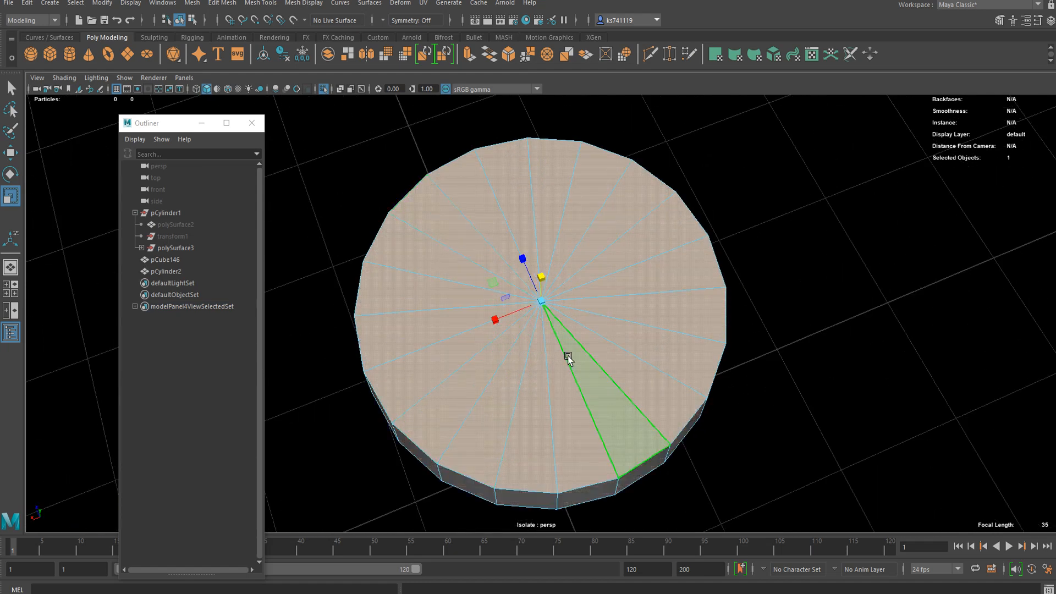
scroll(548, 347, "up", 6)
key("ctrl+e")
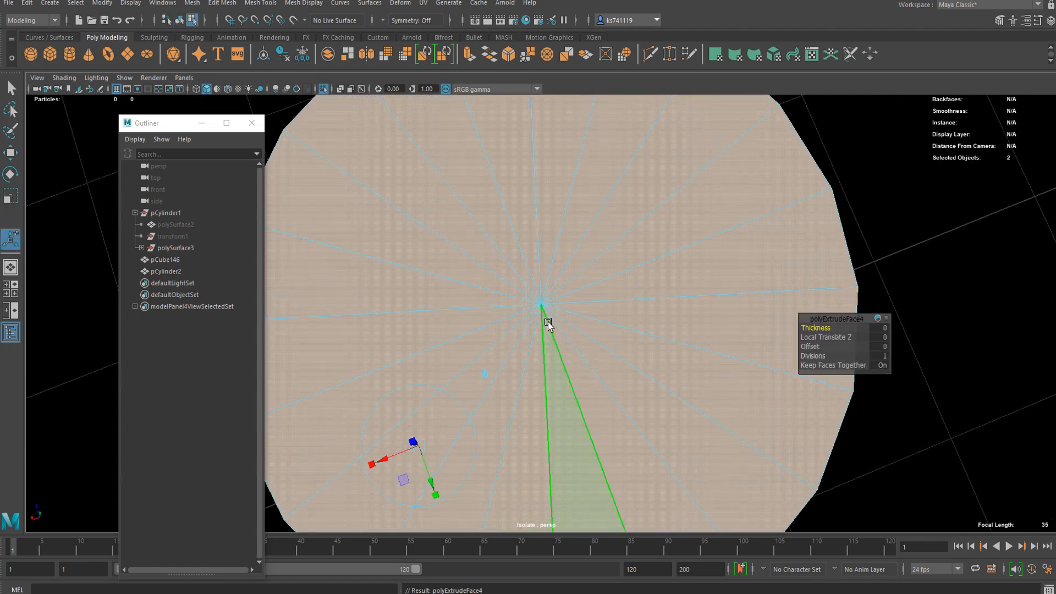
key("r")
left_click_drag(549, 315, 543, 311)
mouse_move(526, 308)
left_mouse_down()
mouse_move(482, 314)
mouse_move(497, 227)
mouse_move(476, 225)
mouse_move(559, 248)
left_mouse_up()
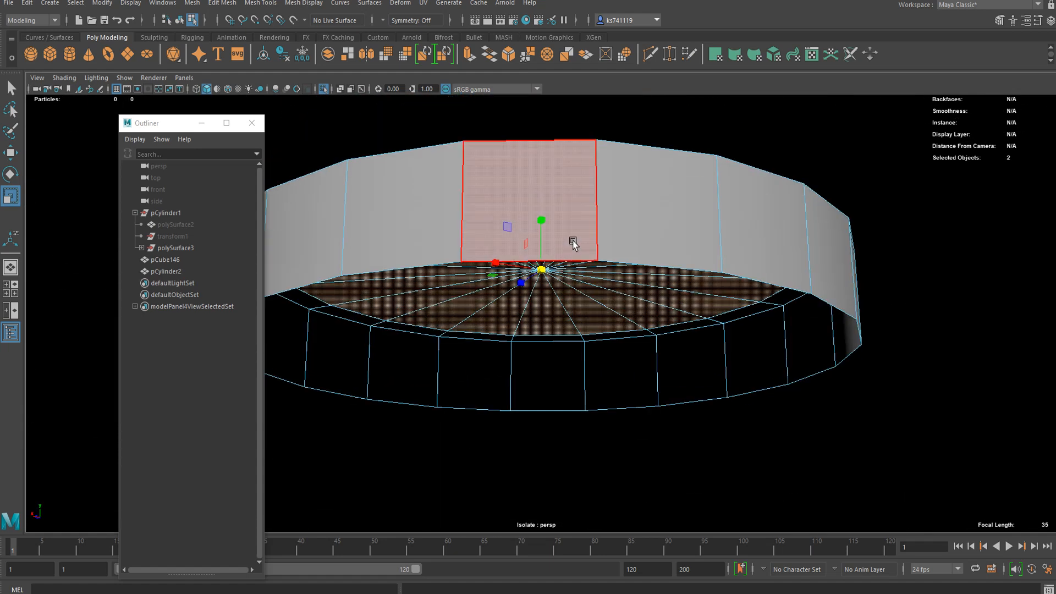
left_click_drag(483, 252, 541, 350, "alt")
scroll(541, 350, "up", 3)
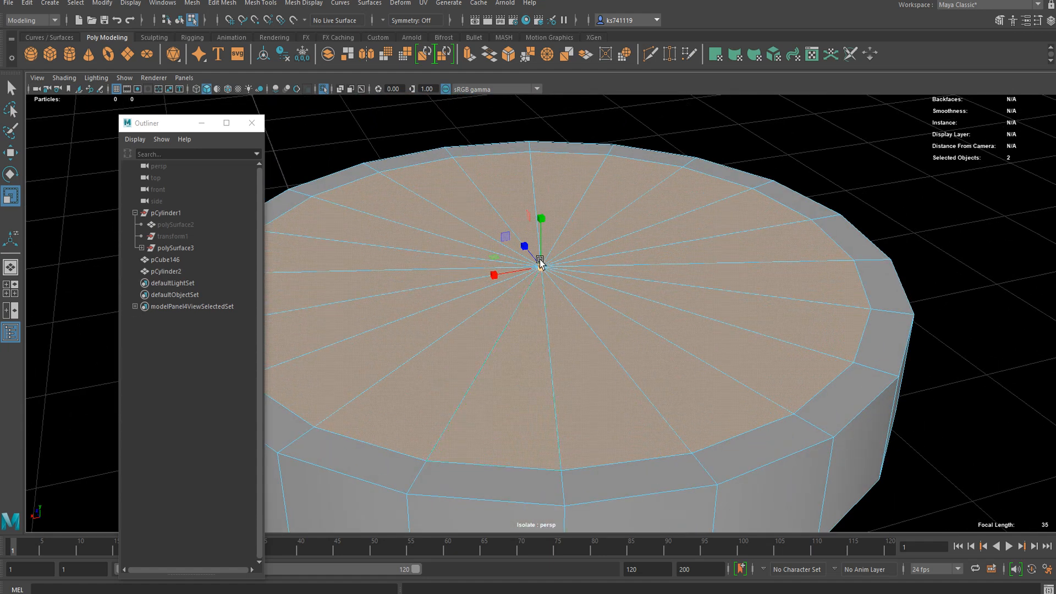
scroll(552, 269, "up", 2)
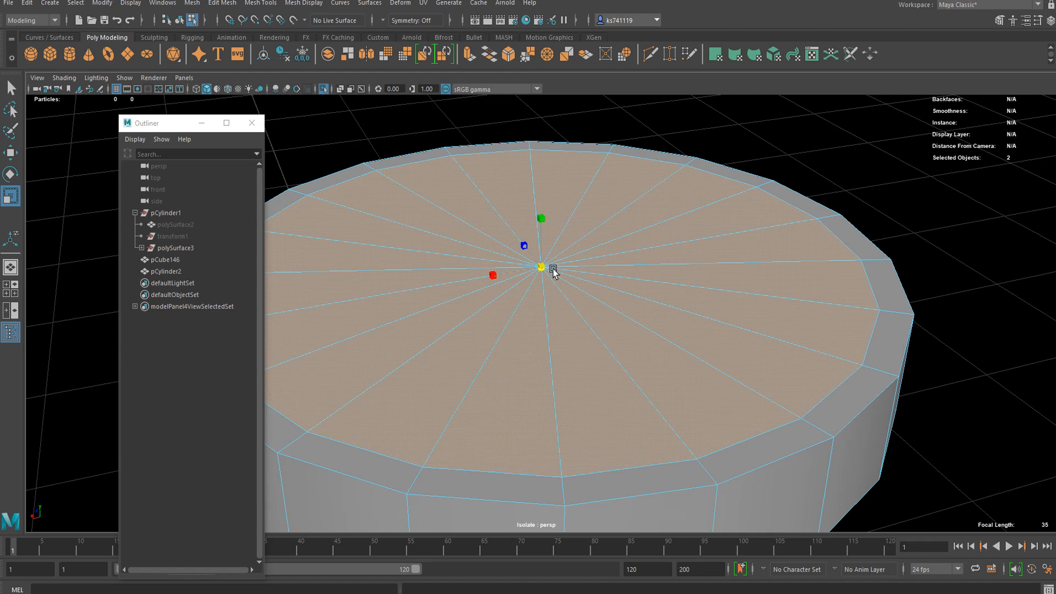
left_click_drag(552, 268, 549, 270)
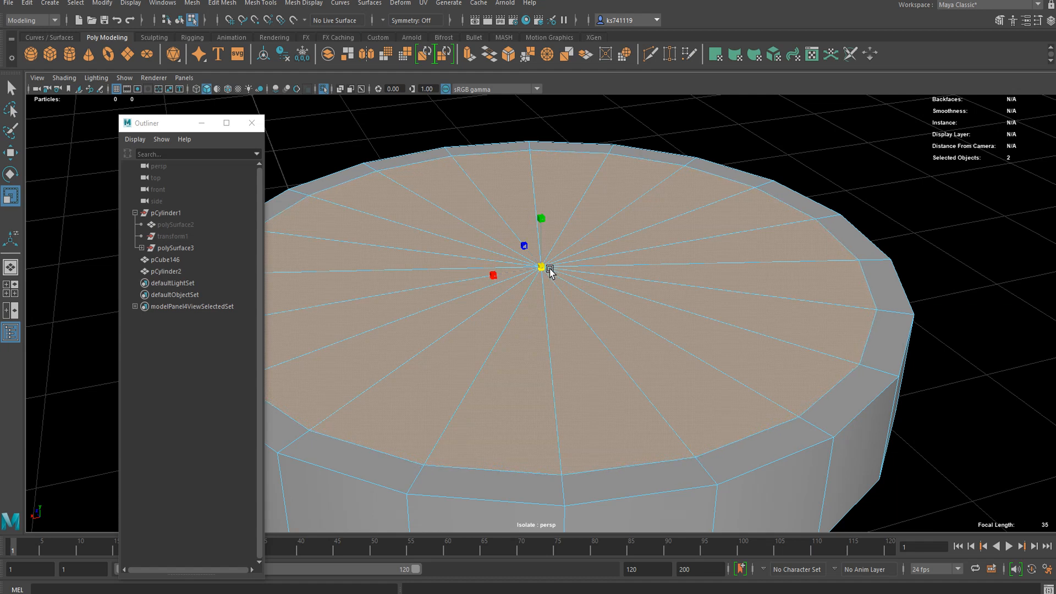
- Extrude the inner top faces of the disc with a thickness of -0.02 and return to object mode
key("ctrl+e")
left_click_drag(816, 327, 811, 327)
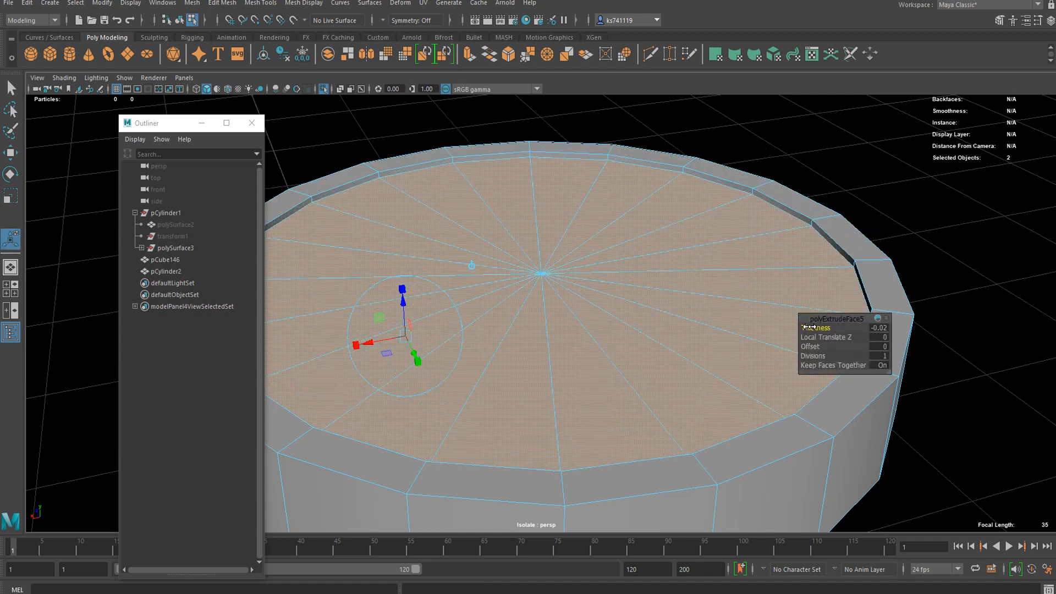
key("q")
scroll(639, 298, "down", 6)
right_click_drag(542, 271, 596, 252)
left_click(736, 189)
scroll(600, 280, "down", 3)
- Select the disc, show the whole watch again and scale the disc uniformly to about 0.352
left_click(575, 319)
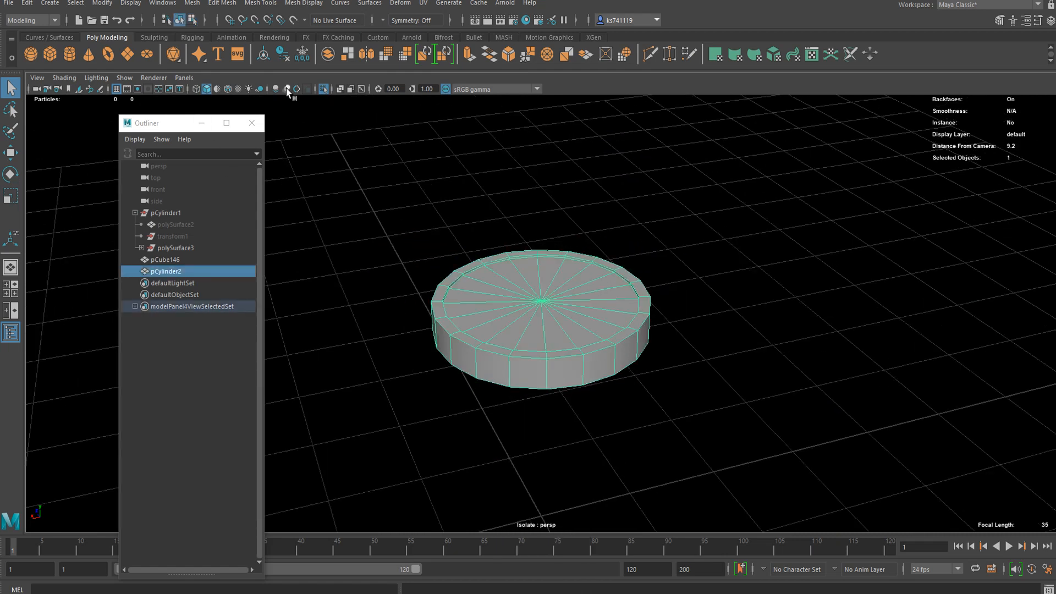
left_click(323, 93)
scroll(517, 266, "down", 8)
left_click_drag(568, 306, 581, 337, "alt")
scroll(581, 337, "up", 4)
key("w")
key("r")
middle_click_drag(579, 337, 500, 337)
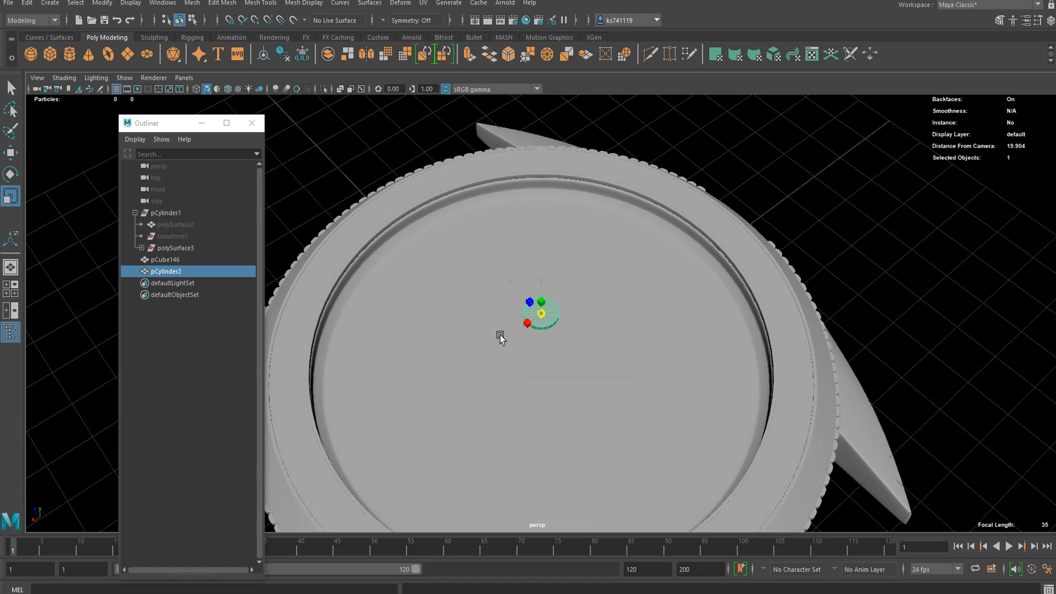
- Position the small disc on the dial's centre at a Translate Y of about 0.541
scroll(561, 330, "up", 3)
key("w")
left_click_drag(559, 330, 546, 376, "alt")
left_click_drag(543, 413, 476, 261)
middle_click_drag(495, 266, 523, 371)
- Move all the disc's components along Z to the dial's 12 o'clock edge, keeping its pivot at the dial centre, and return to object mode
scroll(523, 370, "up", 3)
right_click_drag(548, 281, 549, 332)
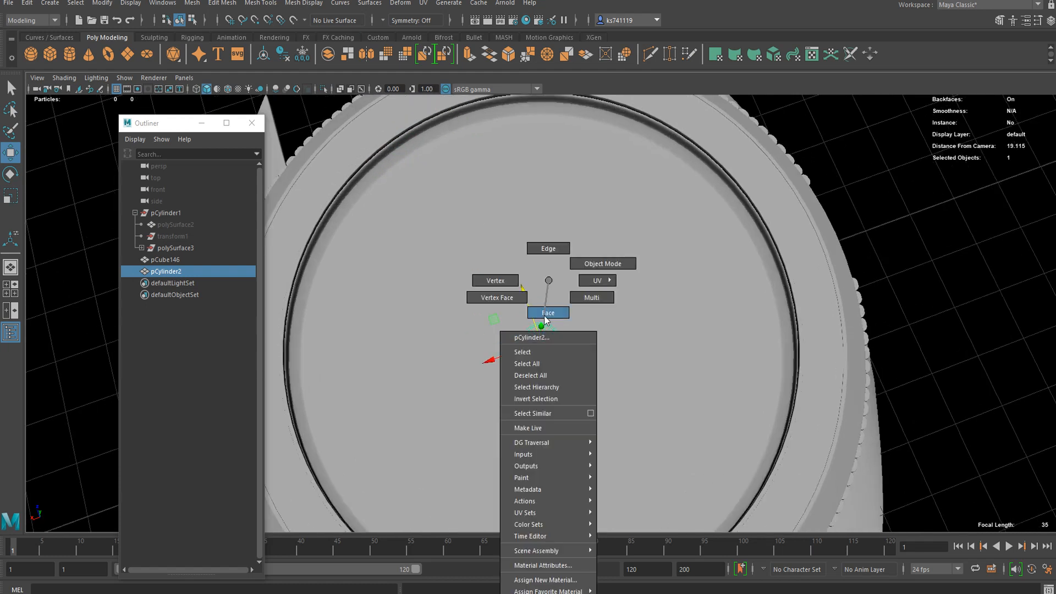
left_click(544, 315)
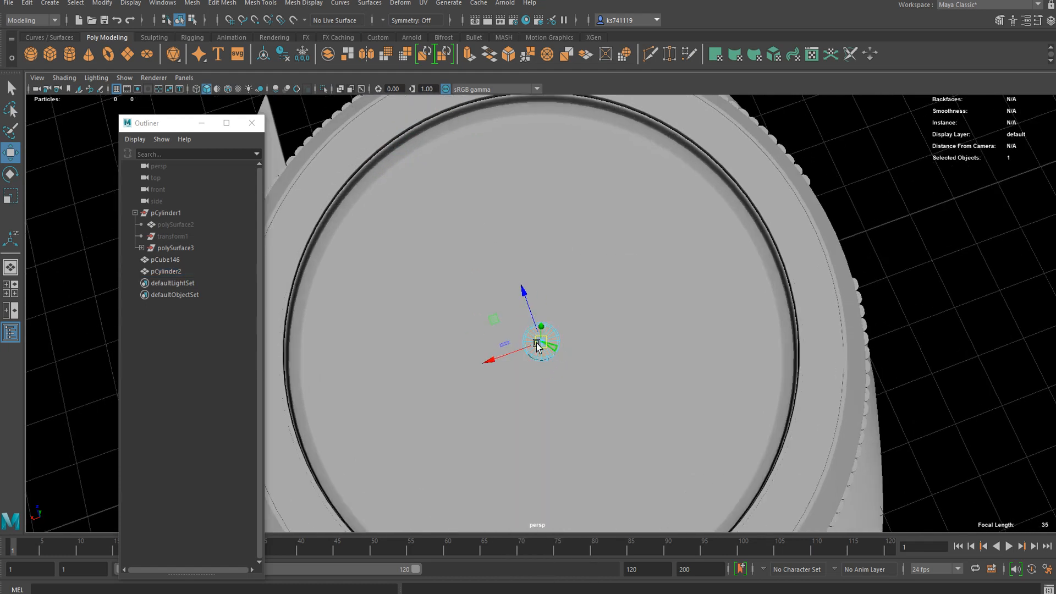
left_click_drag(529, 305, 460, 111)
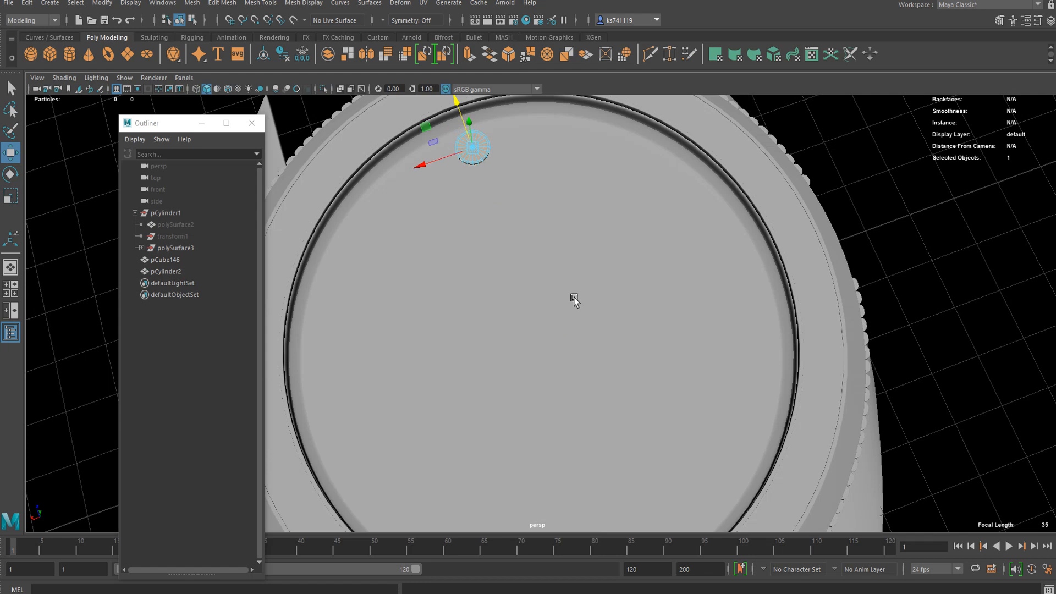
right_click_drag(480, 149, 523, 135)
scroll(508, 170, "down", 5)
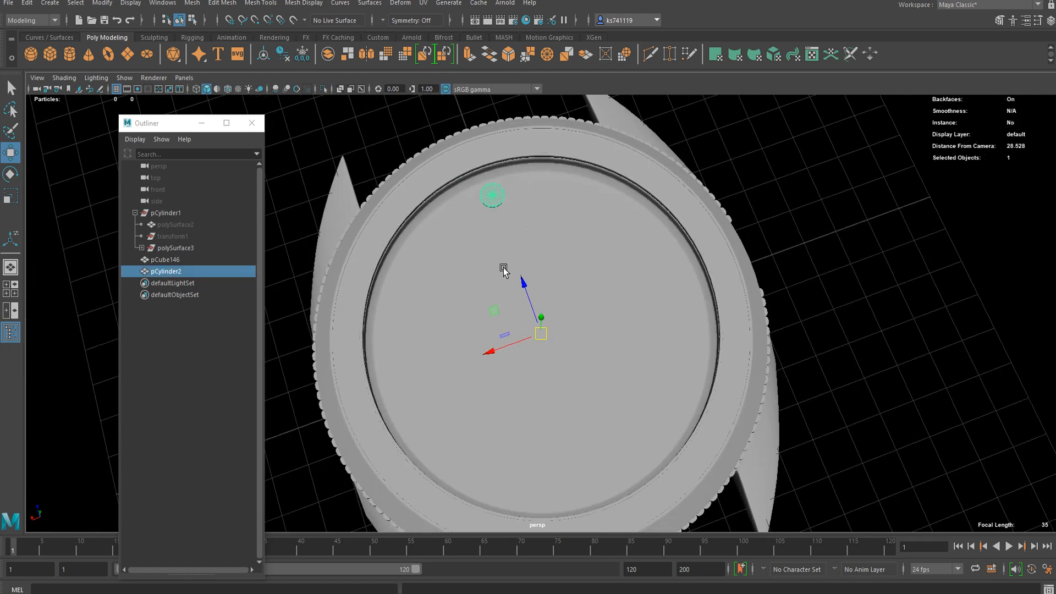
left_click_drag(501, 262, 479, 297, "alt")
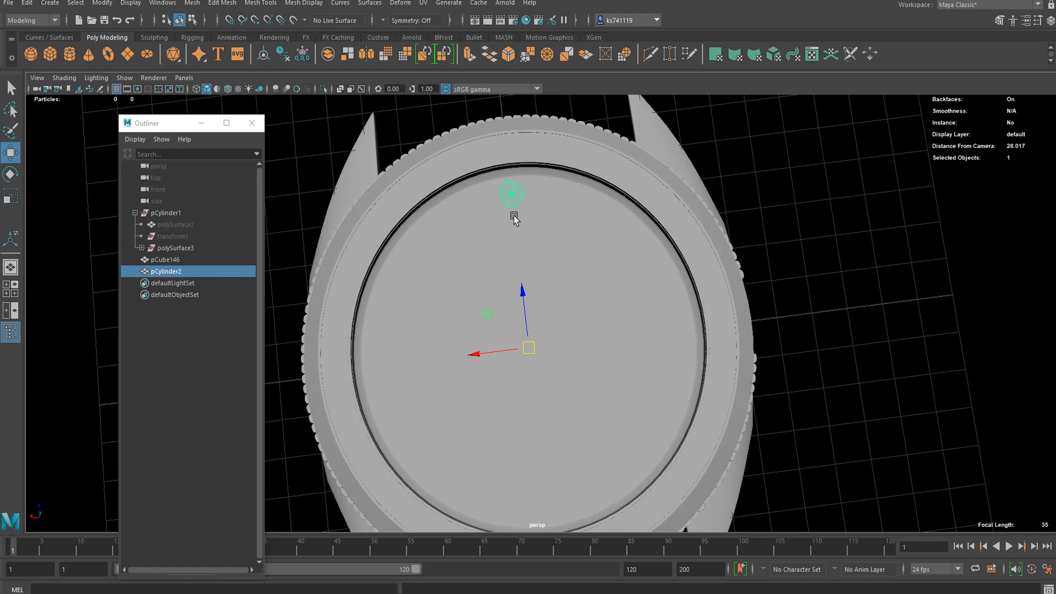
- Duplicate the marker disc, try a Translate Y of 0 on the copy and delete the copy
right_click(512, 195)
left_click(516, 195)
key("ctrl+d")
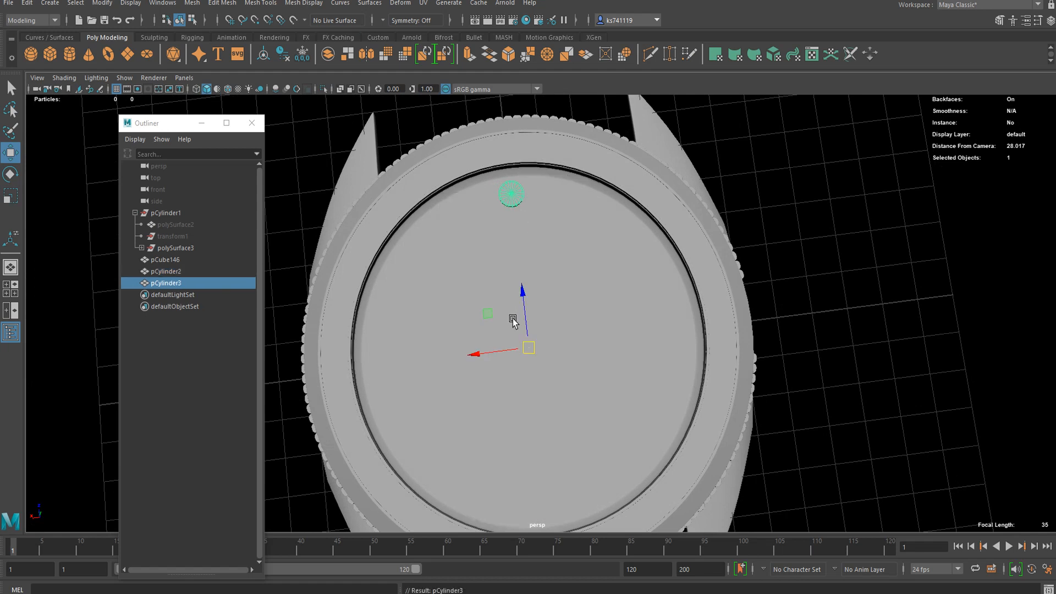
key("e")
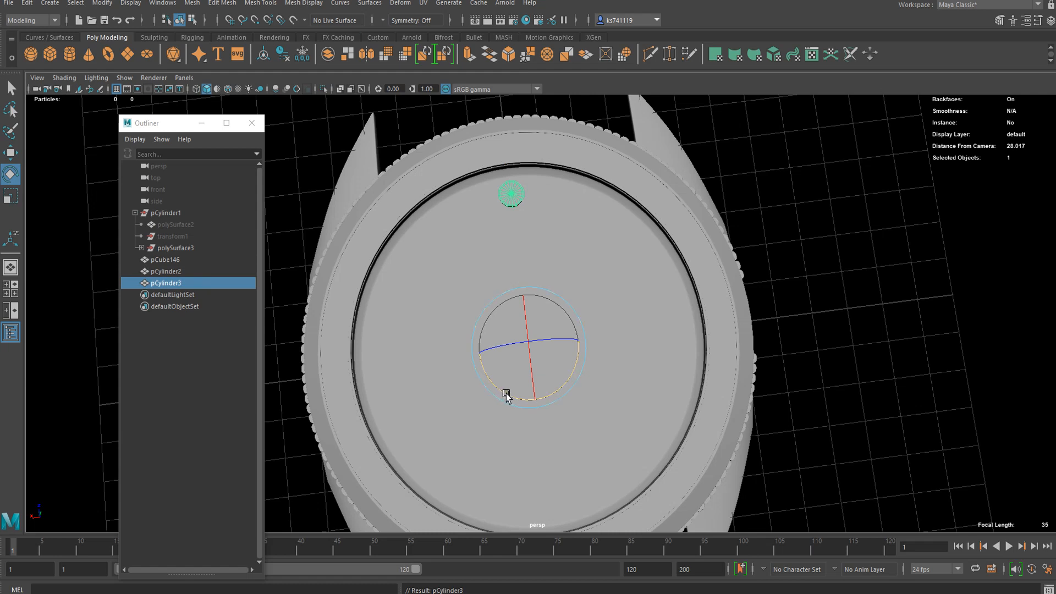
left_click(508, 389)
left_click(1025, 21)
left_click(748, 102)
left_click(878, 179)
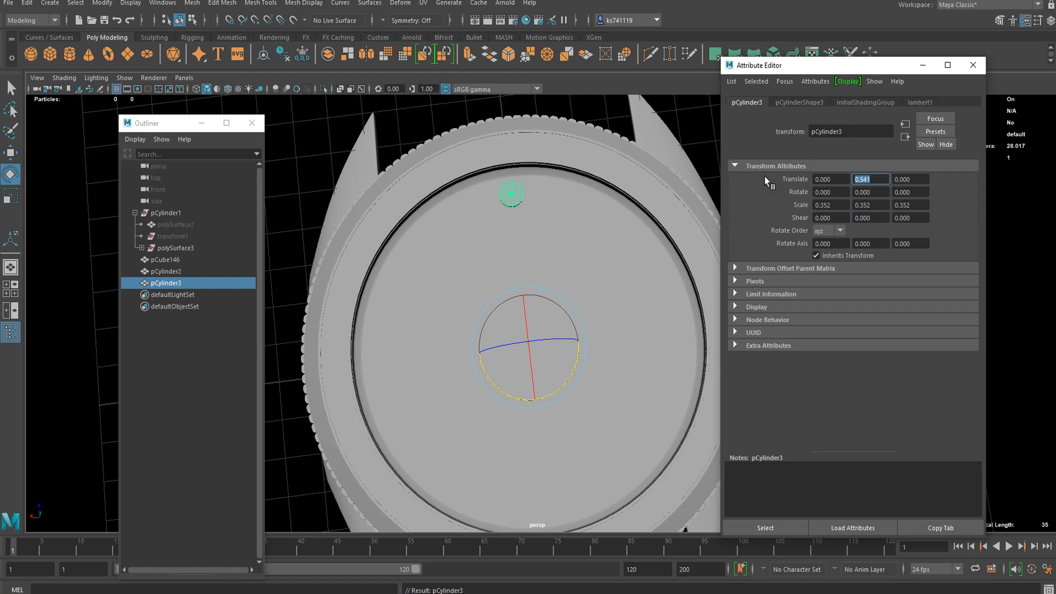
type("0")
key("Return")
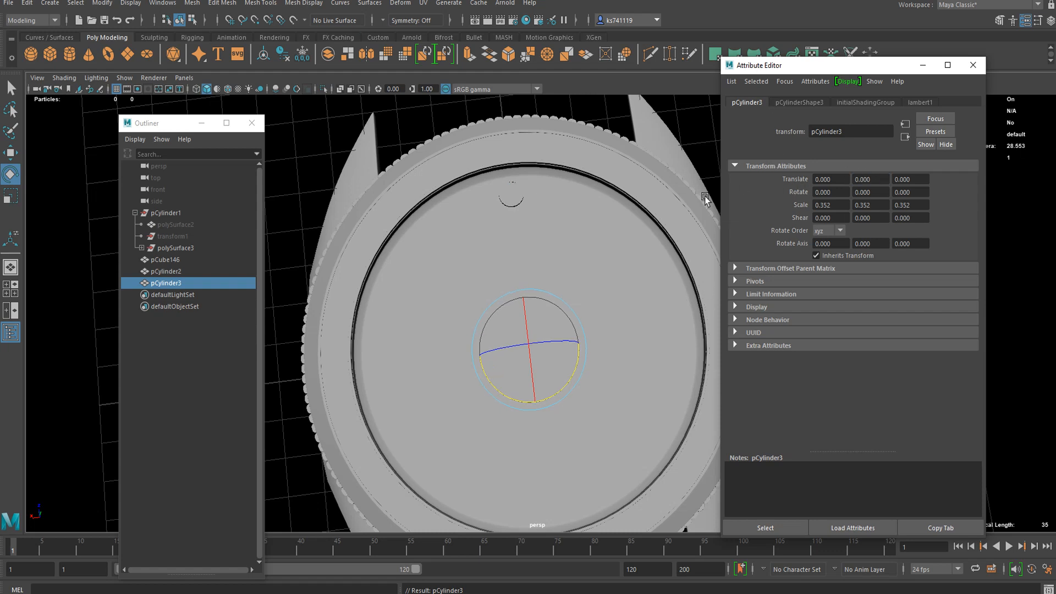
key("Delete")
- Try setting the original marker disc's Translate Y to 0, undo the change and check the disc's height from the side
left_click(517, 199)
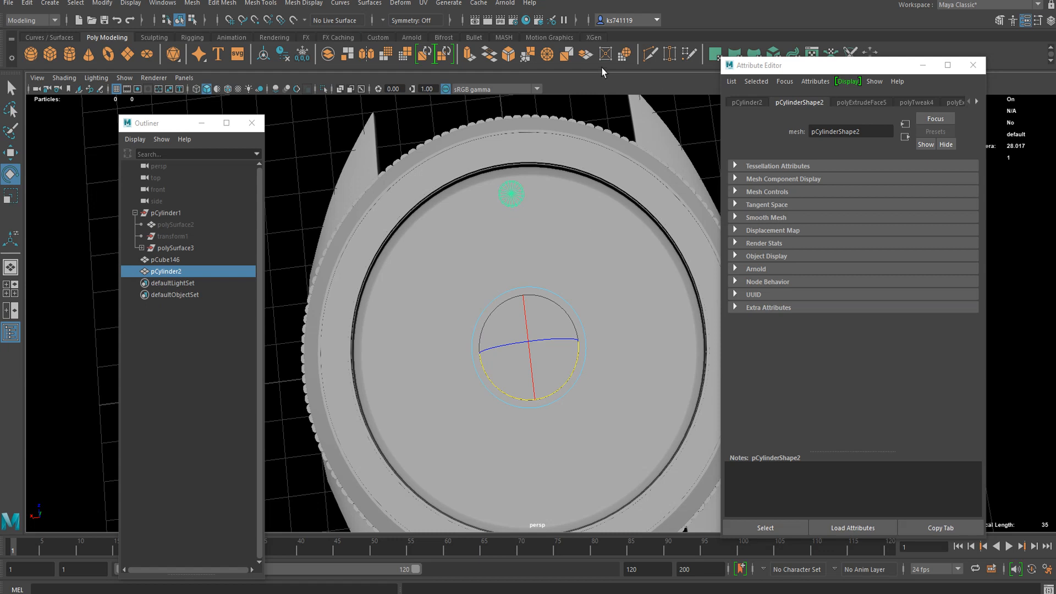
scroll(497, 183, "up", 2)
scroll(483, 170, "down", 4)
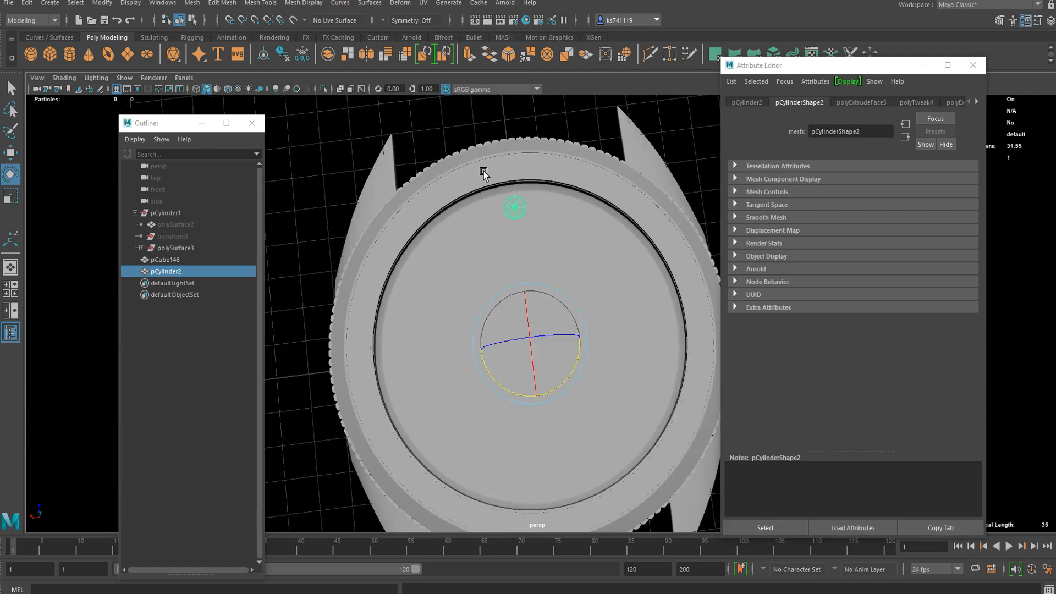
left_click(749, 104)
left_click(876, 168)
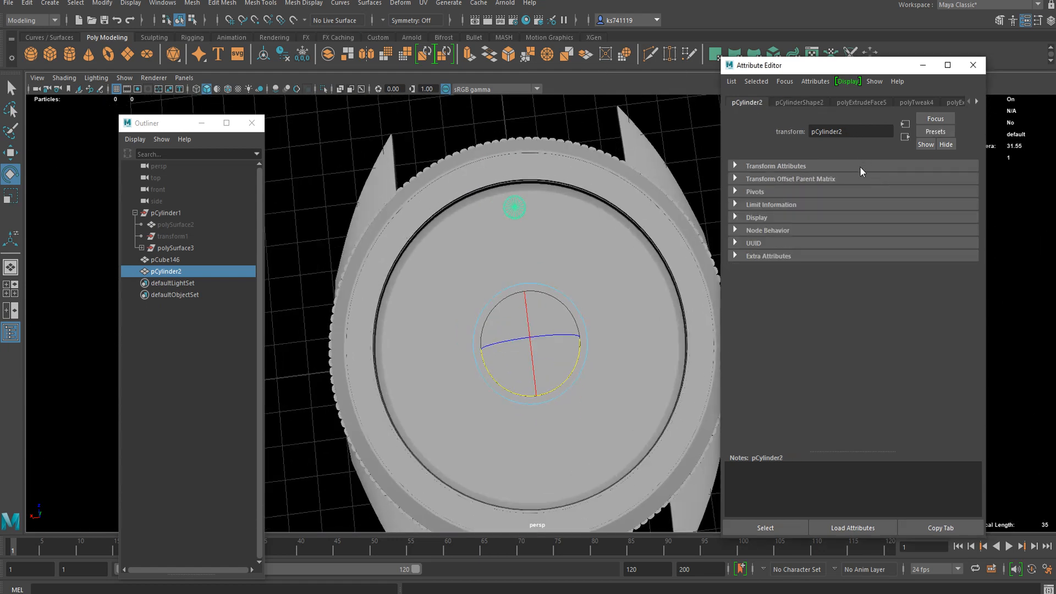
left_click(862, 167)
left_click(879, 181)
type("0")
key("Return")
key("ctrl+z")
left_click_drag(654, 220, 576, 194, "alt")
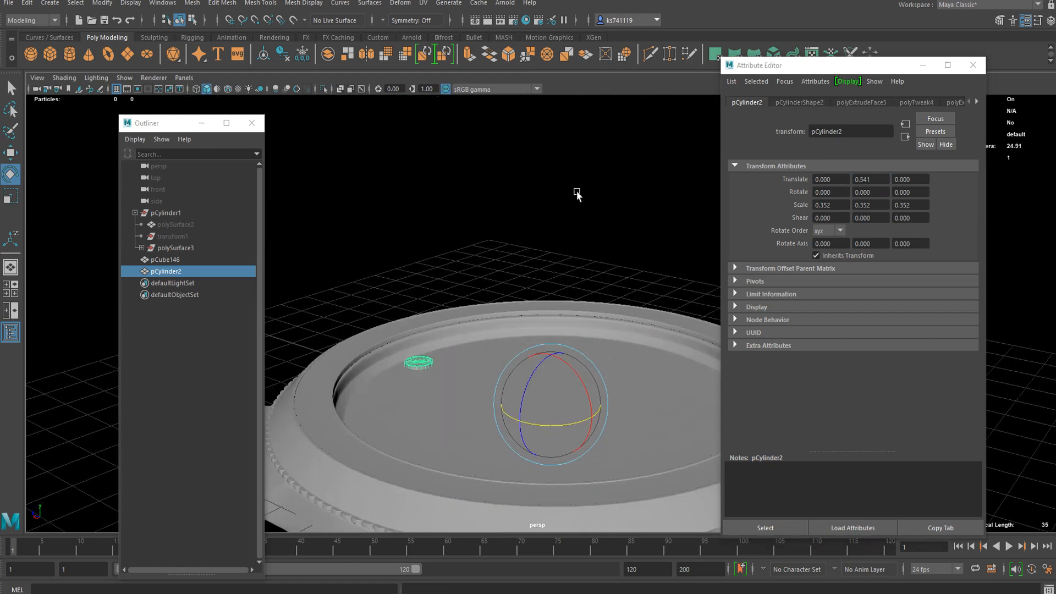
- Lower the marker disc onto the dial surface, to a Translate Y of about 0.518
scroll(577, 194, "up", 1)
left_click_drag(881, 179, 886, 181, "ctrl")
key("ctrl+z")
left_click(871, 192)
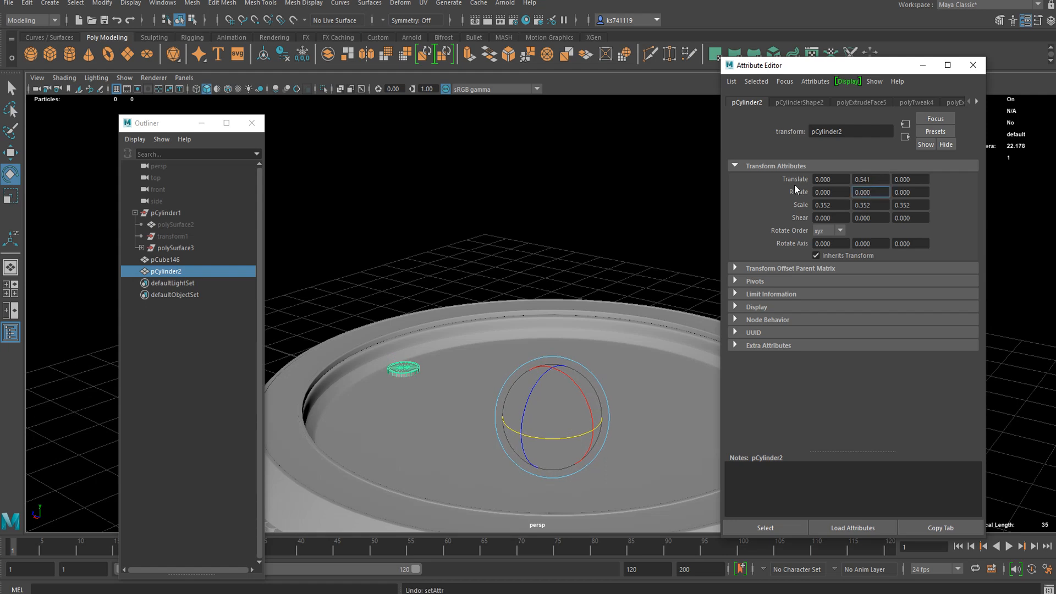
left_click_drag(586, 325, 533, 290, "alt")
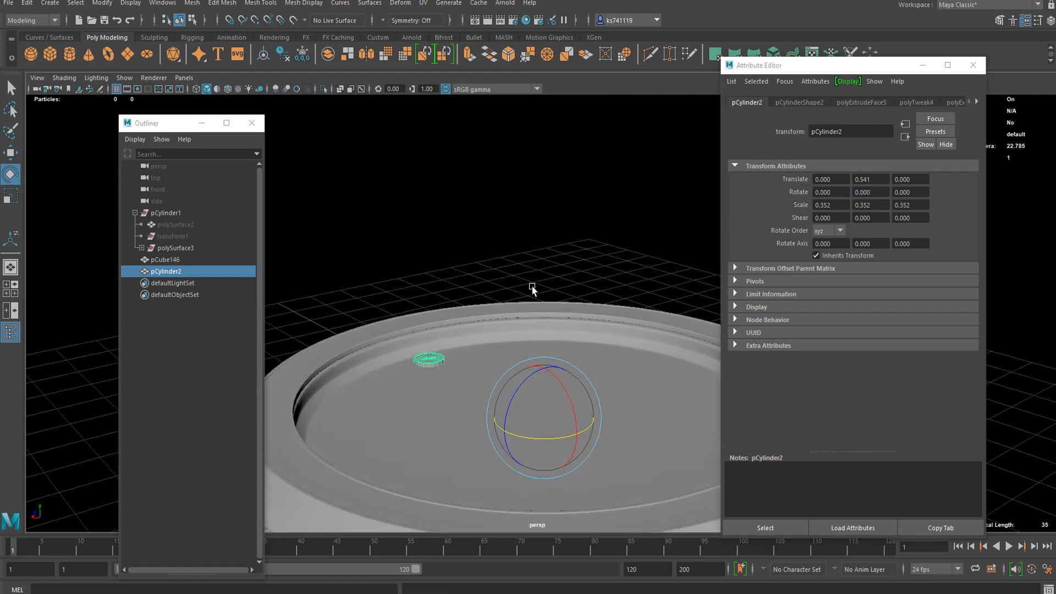
key("w")
left_click_drag(545, 364, 549, 362)
scroll(542, 384, "down", 1)
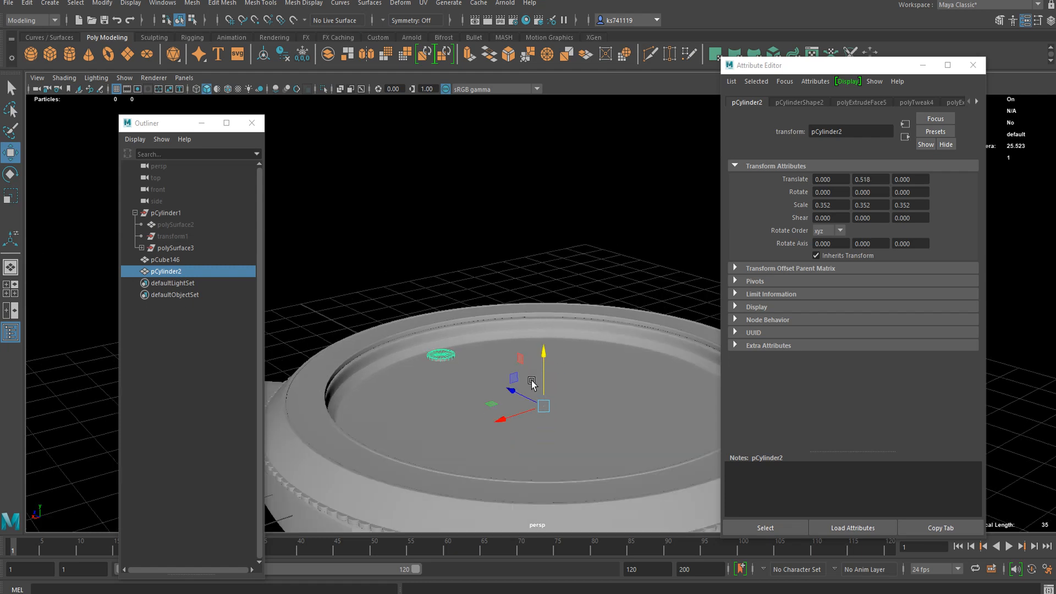
- Duplicate the marker disc and set the copy's Rotate Y to 30
key("ctrl+d")
left_click(882, 205)
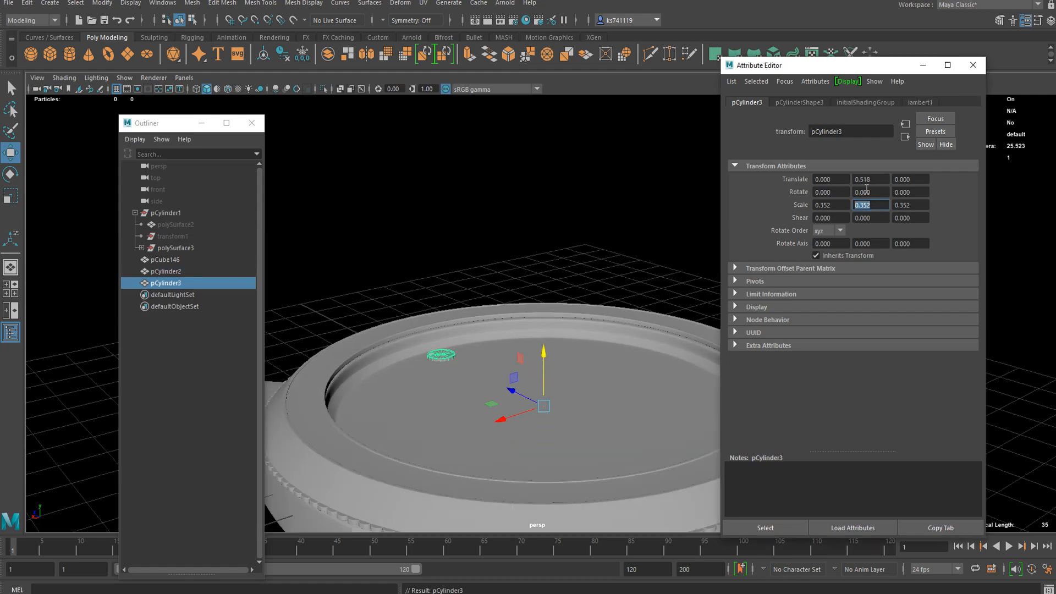
left_click(859, 194)
type("30")
key("Return")
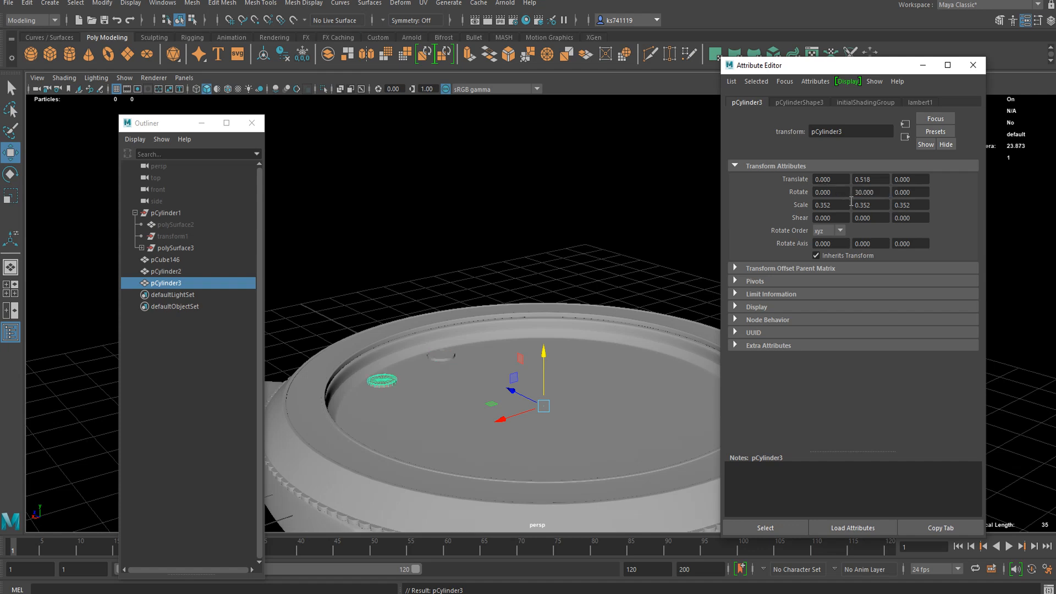
- Repeat the duplicate with its 30-degree rotation ten more times to fill the twelve hour positions around the dial
scroll(559, 302, "down", 3)
left_click_drag(559, 302, 542, 360, "alt")
key("shift+d")
key("shift+d")
key("shift+d")
key("shift+d")
key("shift+d")
key("shift+d")
key("shift+d")
key("shift+d")
key("shift+d")
key("shift+d")
scroll(530, 321, "down", 2)
scroll(495, 269, "up", 4)
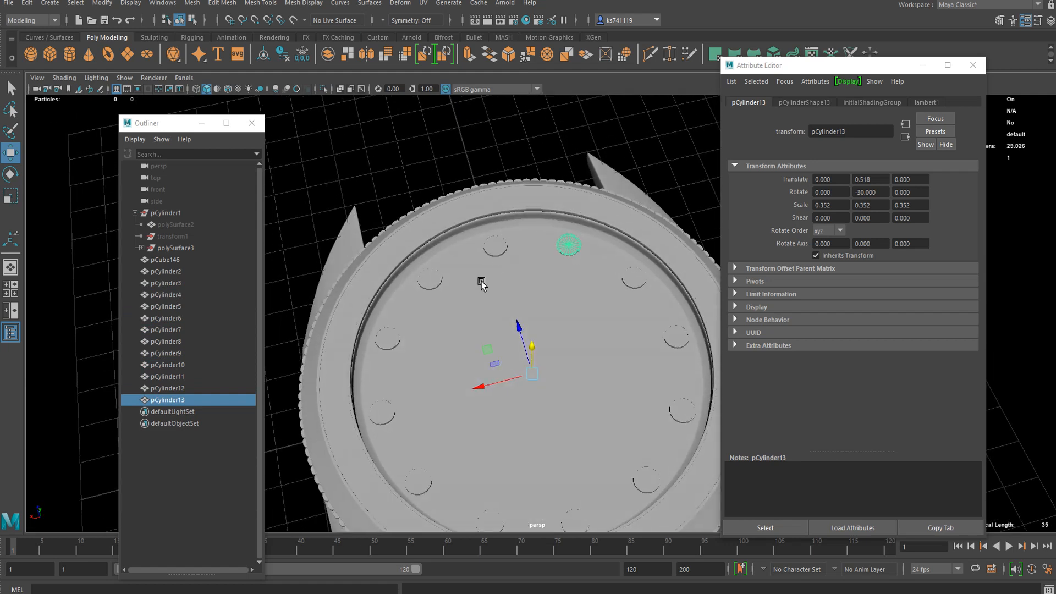
- Delete the round marker at the dial's 12 o'clock position
left_click(505, 243)
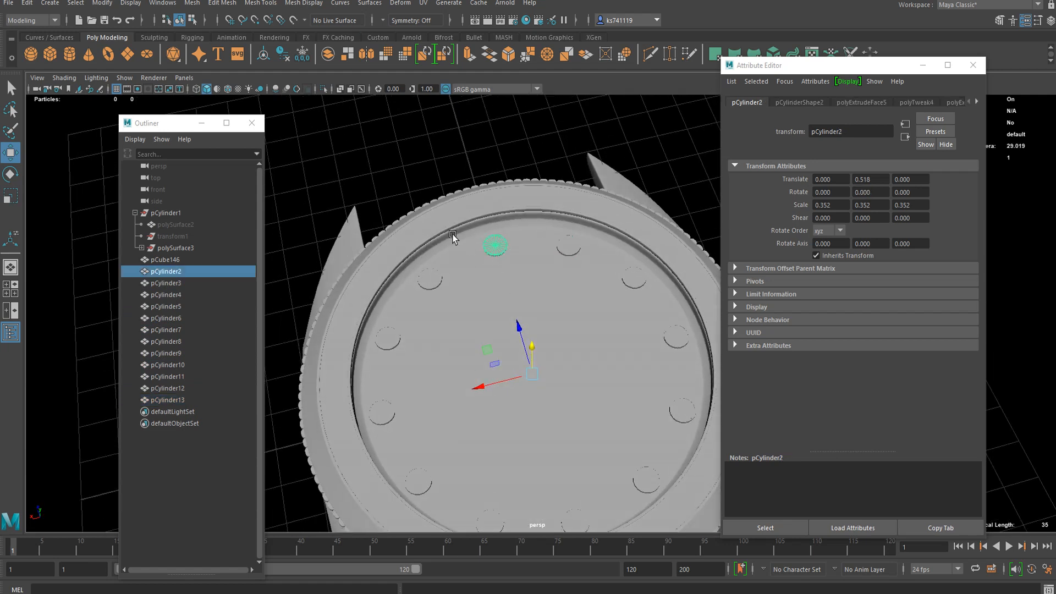
key("Delete")
left_click_drag(538, 249, 572, 580, "alt")
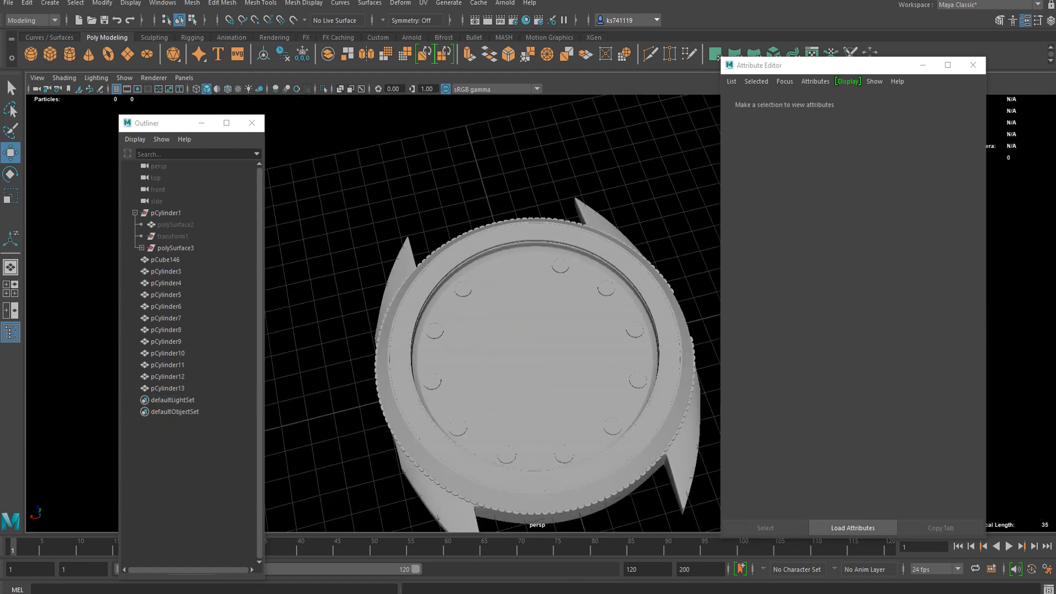
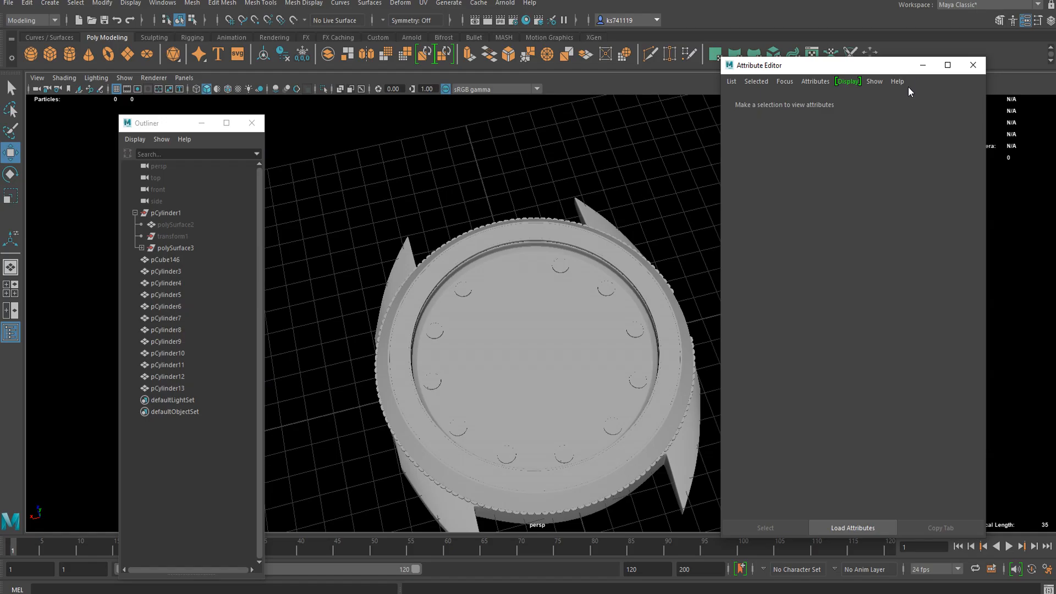
- Create a polygon cube and move it to the dial's empty 12 o'clock position
scroll(548, 262, "up", 3)
left_click_drag(548, 262, 279, 134, "alt")
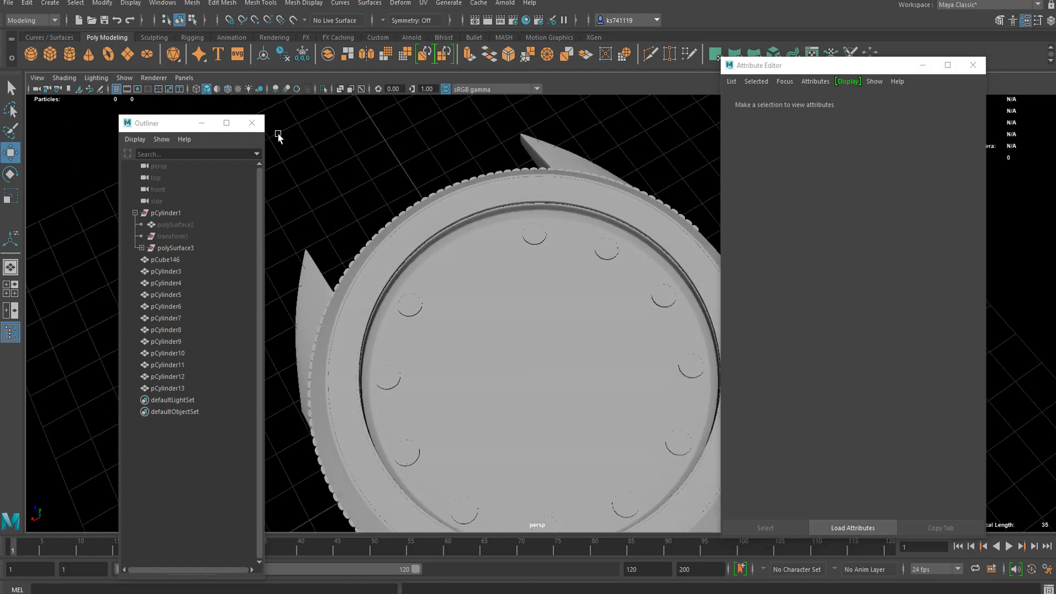
left_click(50, 53)
left_click_drag(504, 342, 535, 207)
key("f")
scroll(441, 247, "down", 6)
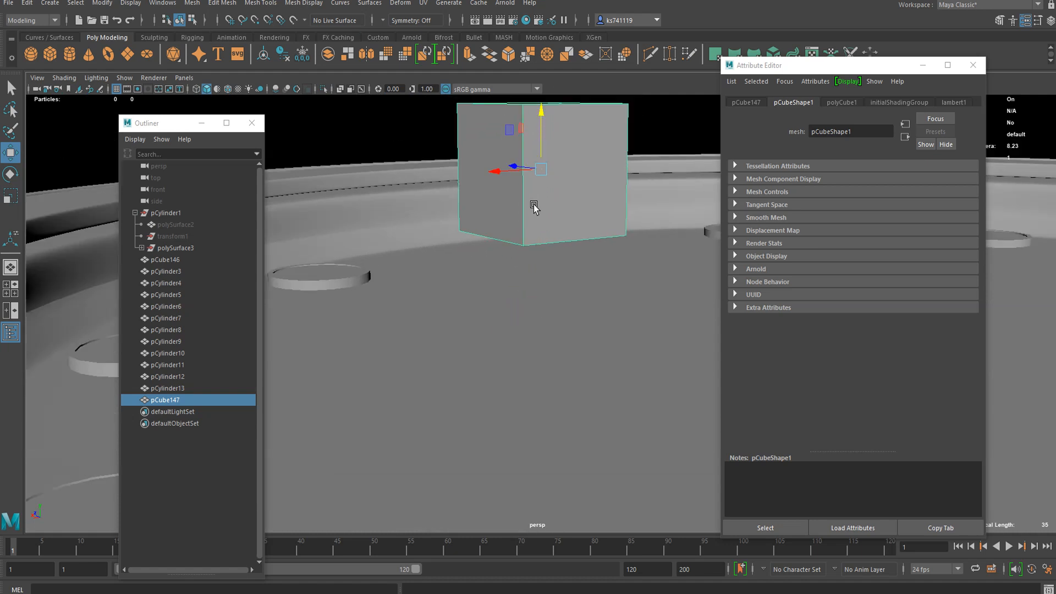
- Isolate the new cube and delete its bottom face
left_click(324, 89)
left_click_drag(443, 168, 448, 156, "alt")
right_click_drag(530, 186, 532, 220)
left_click(541, 237)
key("Delete")
left_click_drag(543, 221, 514, 255, "alt")
- Scale the cube's faces to shape it into a flat wedge marker narrowing towards the dial's centre
double_click(529, 210)
key("r")
left_click_drag(492, 200, 517, 196)
right_click_drag(530, 186, 537, 214)
left_click(555, 223)
left_click_drag(510, 218, 539, 228)
double_click(496, 142)
left_click_drag(544, 150, 540, 190)
- Cut a centred edge loop lengthwise through the wedge marker with the Multi-Cut tool
scroll(538, 223, "up", 4)
key("ctrl+shift+x")
middle_click(554, 158, "ctrl")
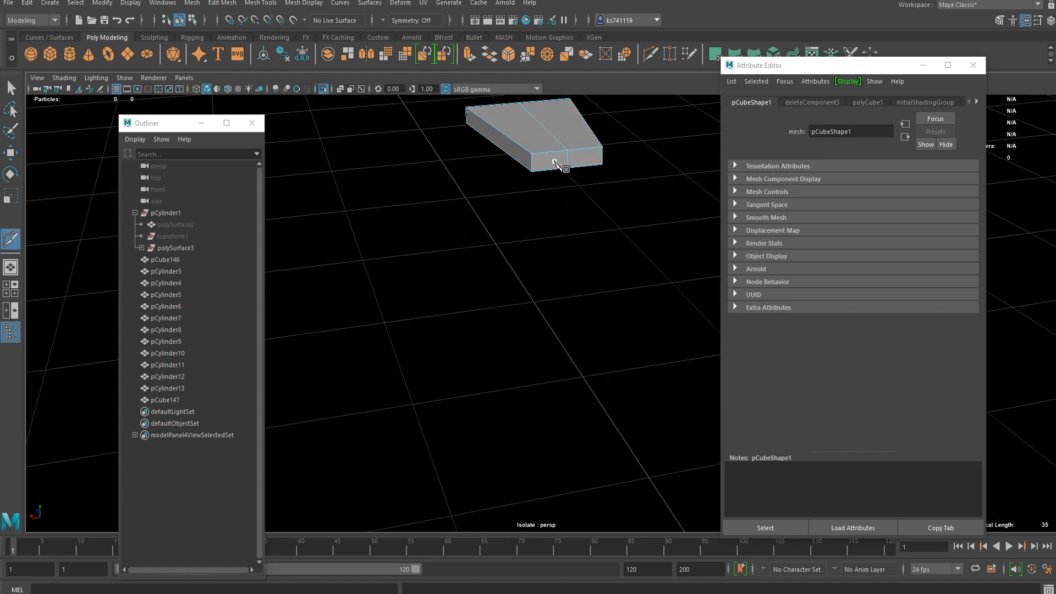
key("q")
- Extrude the wedge's two top faces separately, with Keep Faces Together off and an Offset of about 0.02
right_click_drag(535, 121, 537, 152)
left_click(560, 124)
key("ctrl+e")
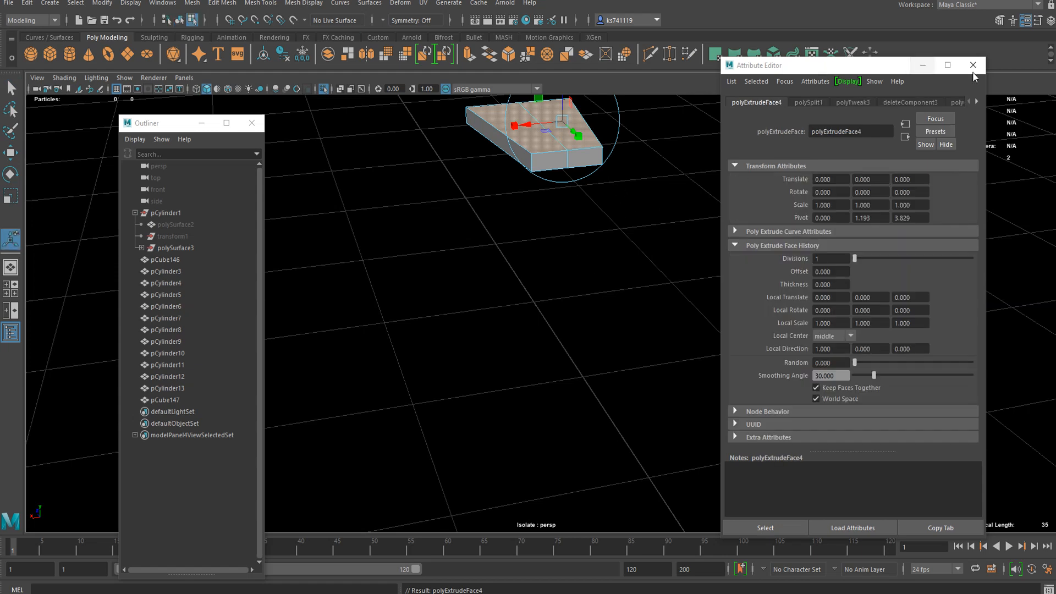
left_click(973, 66)
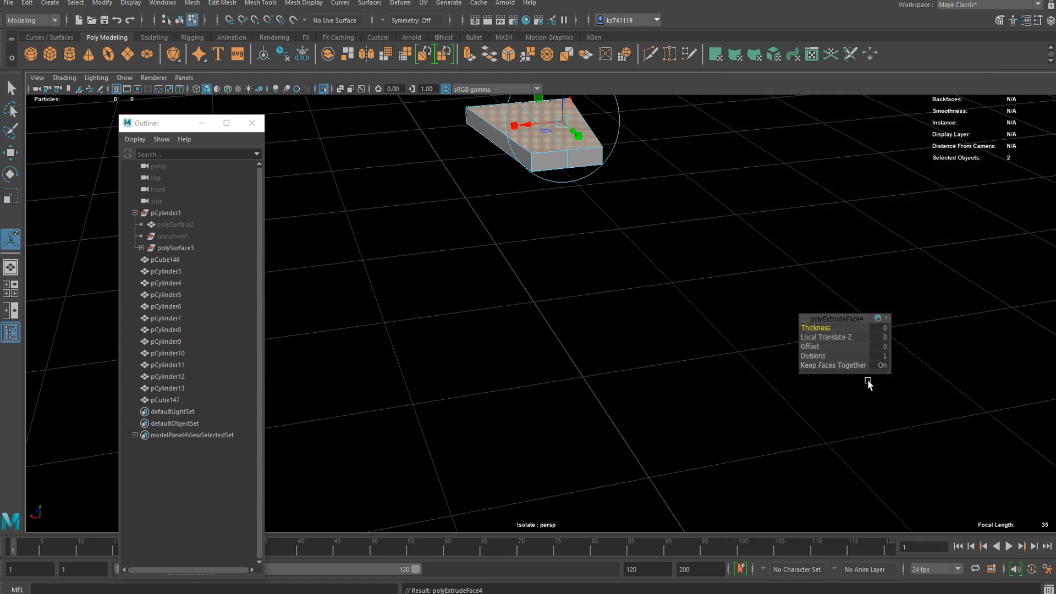
left_click_drag(804, 344, 813, 342)
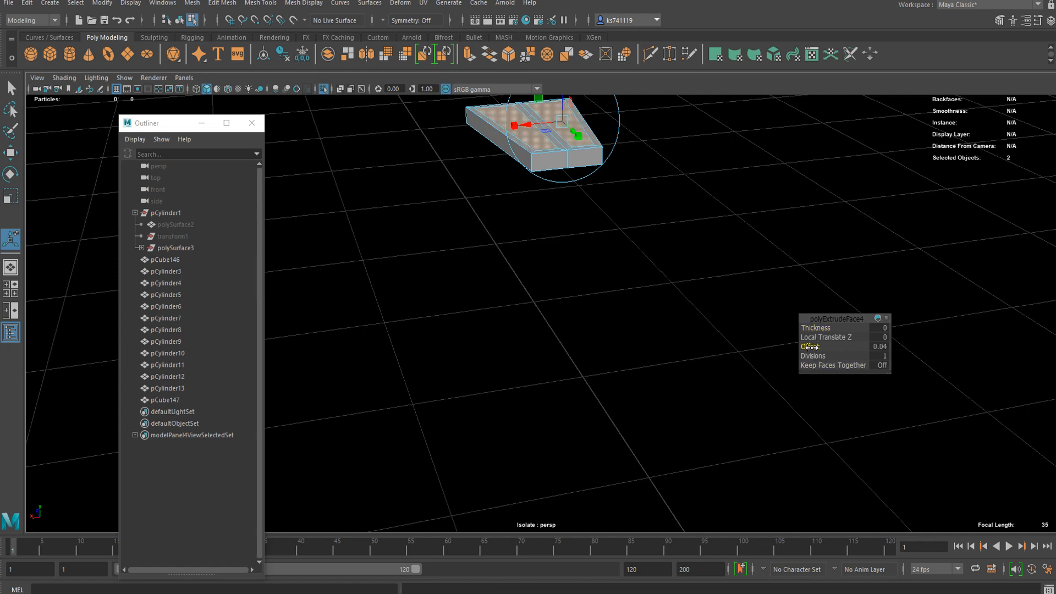
left_click_drag(810, 347, 812, 348)
key("f")
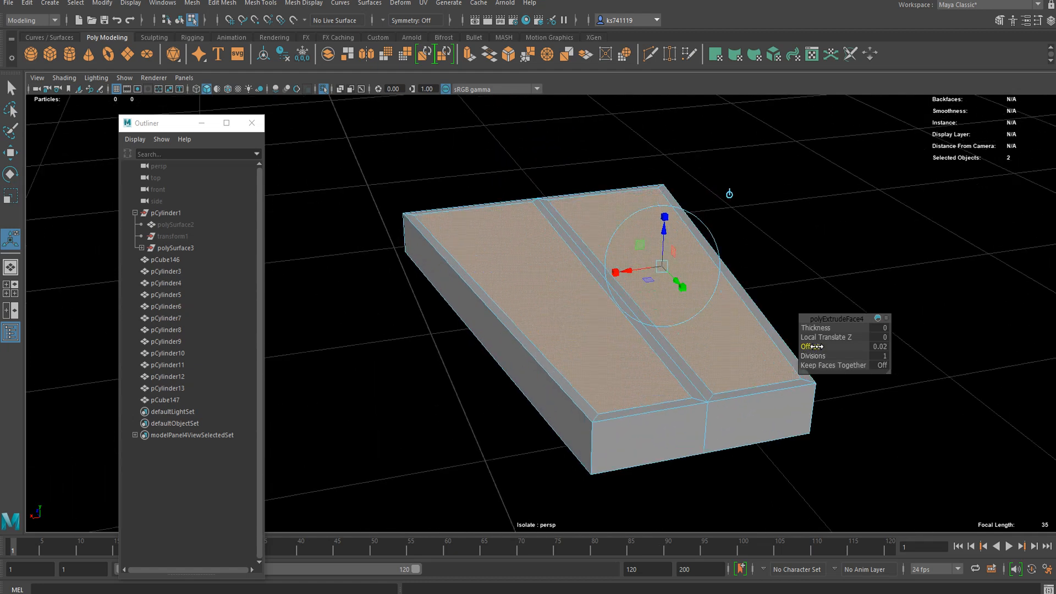
left_click_drag(813, 347, 813, 346)
- Extrude the two inset faces to a Thickness of -0.01, return to object mode and end the isolation
key("ctrl+e")
left_click_drag(815, 327, 816, 336)
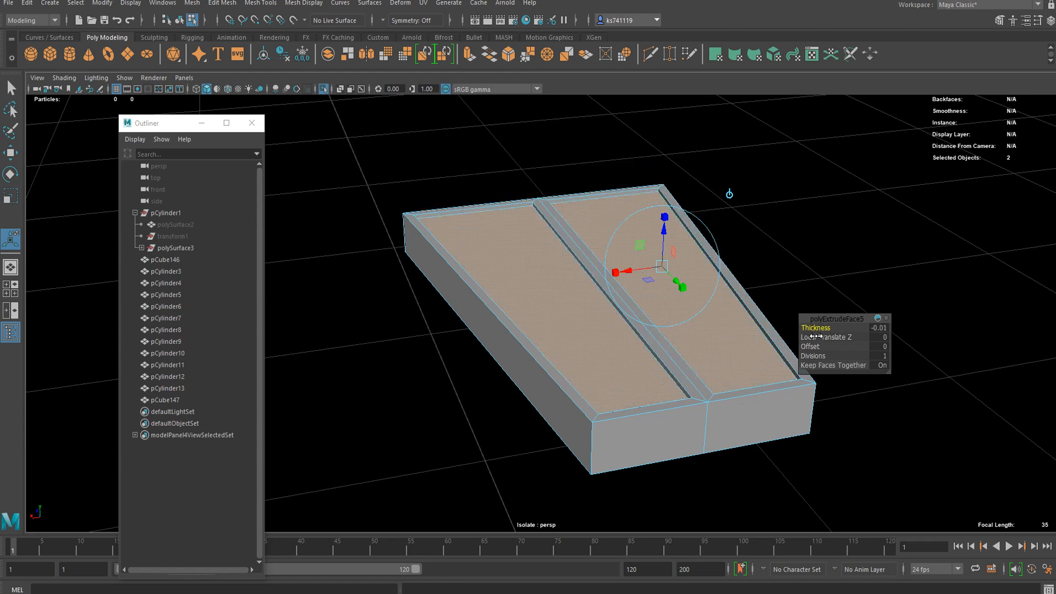
scroll(677, 308, "down", 3)
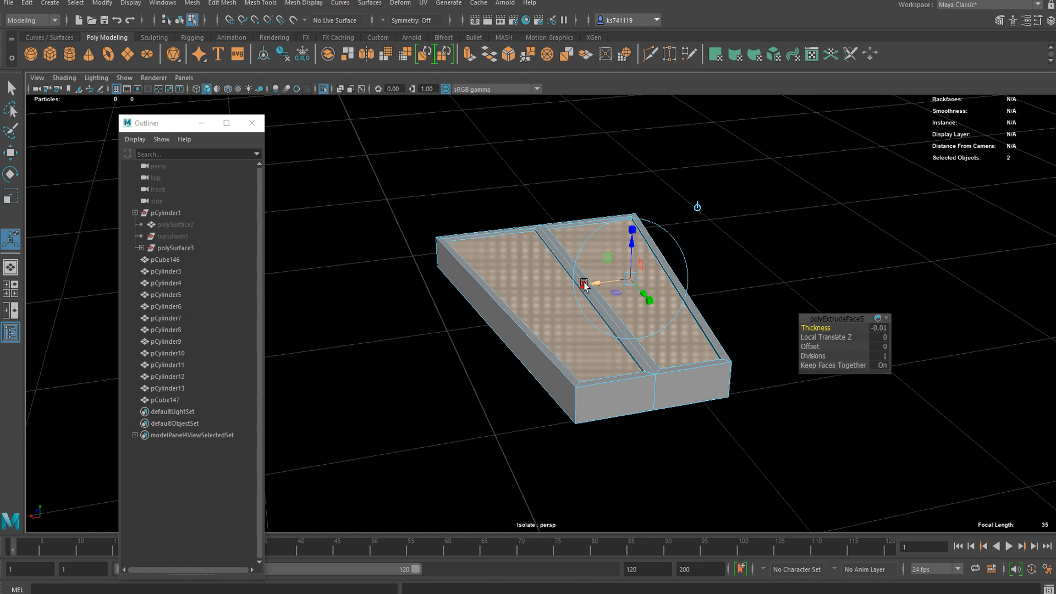
key("q")
right_click_drag(529, 250, 574, 222)
left_click(428, 103)
left_click(323, 89)
scroll(563, 295, "down", 3)
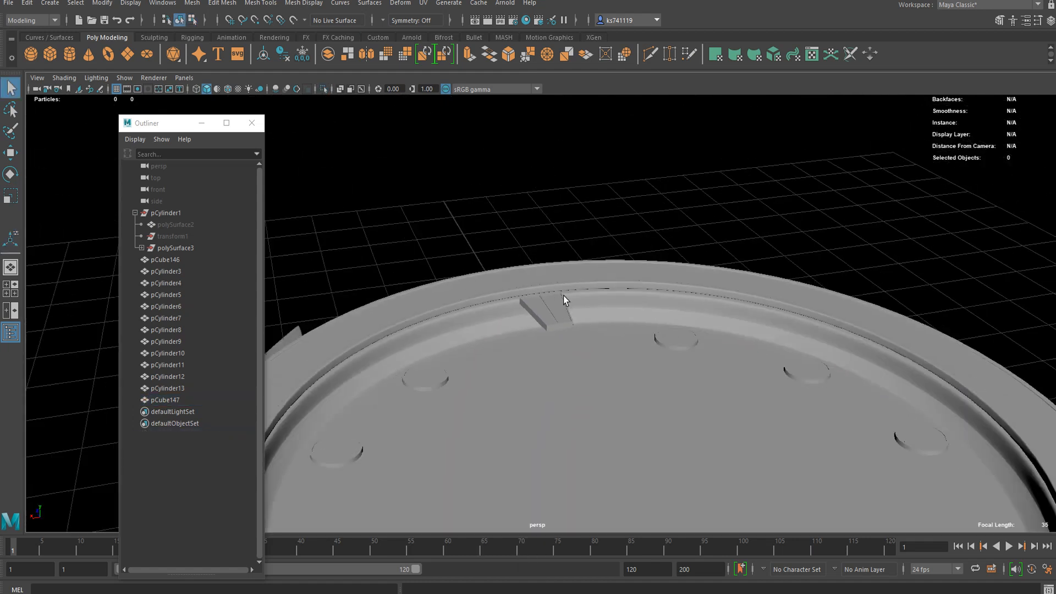
- Move and scale the wedge marker so it sits low on the dial at the 12 o'clock position
left_click(562, 295)
key("w")
left_click_drag(563, 277, 583, 339)
key("r")
left_click_drag(556, 374, 583, 396)
key("w")
left_click_drag(559, 330, 560, 338)
right_click_drag(622, 389, 564, 369, "alt")
left_click_drag(786, 248, 592, 302, "alt")
left_click(787, 302)
middle_click_drag(593, 302, 646, 228, "alt")
scroll(646, 228, "up", 7)
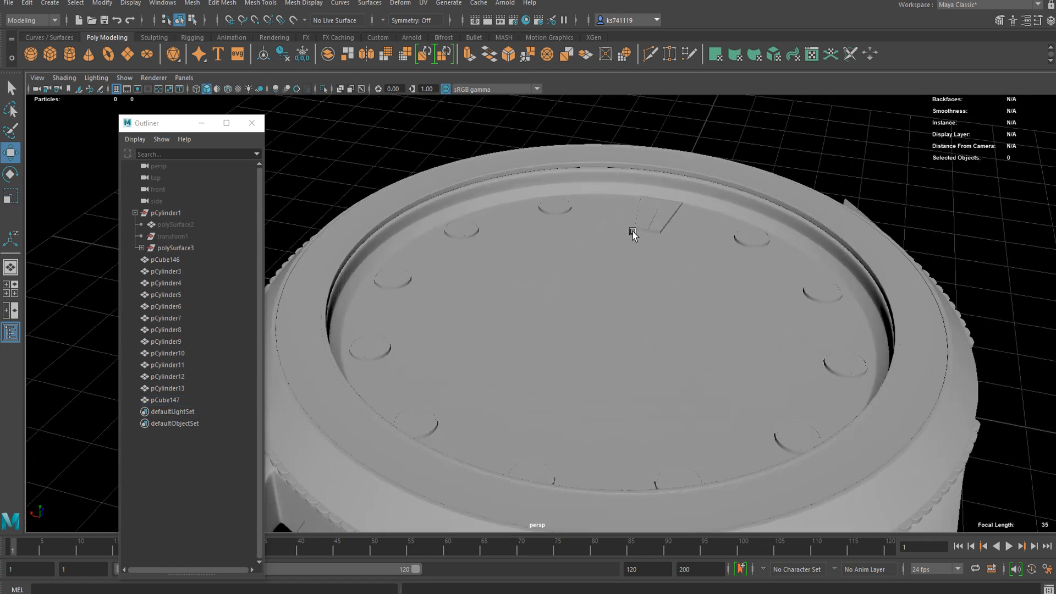
- Select the round markers at 9, 3 and 6 o'clock for scaling
scroll(632, 231, "down", 4)
left_click_drag(632, 231, 420, 240, "alt")
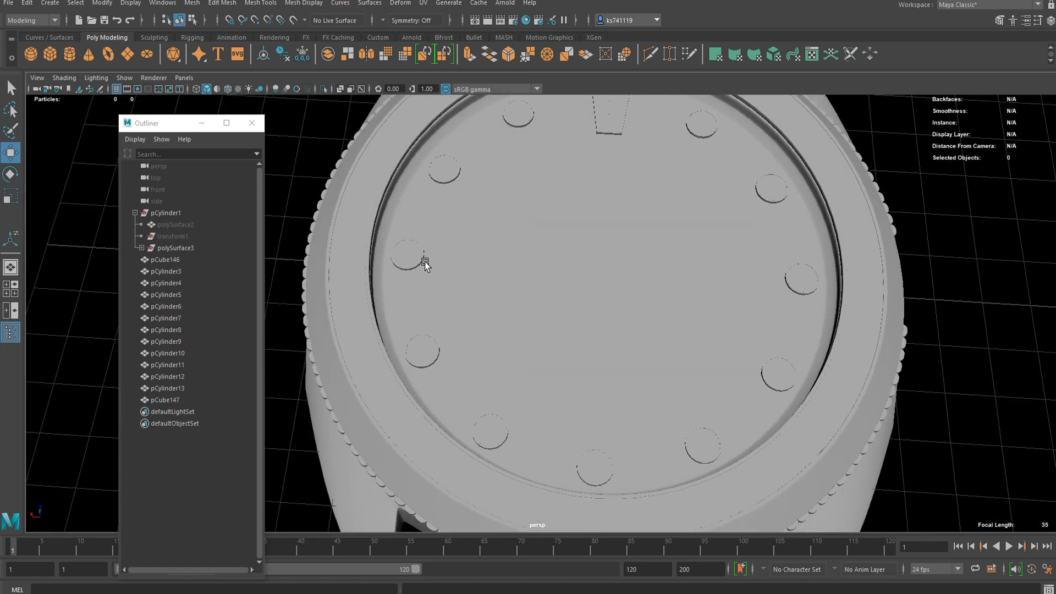
left_click(420, 262)
left_click(802, 276, "shift")
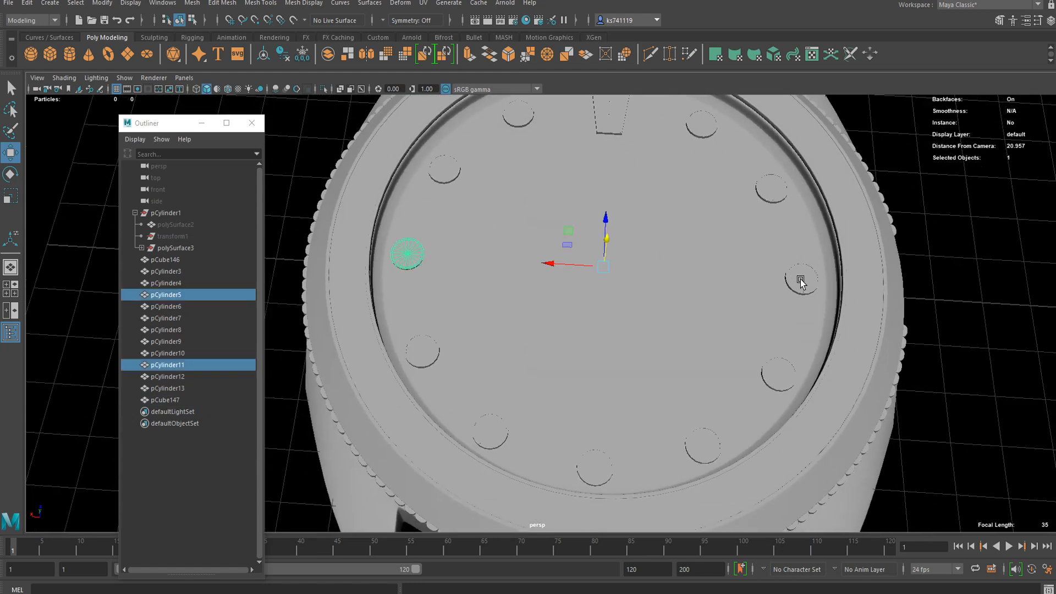
left_click(602, 471, "shift")
key("r")
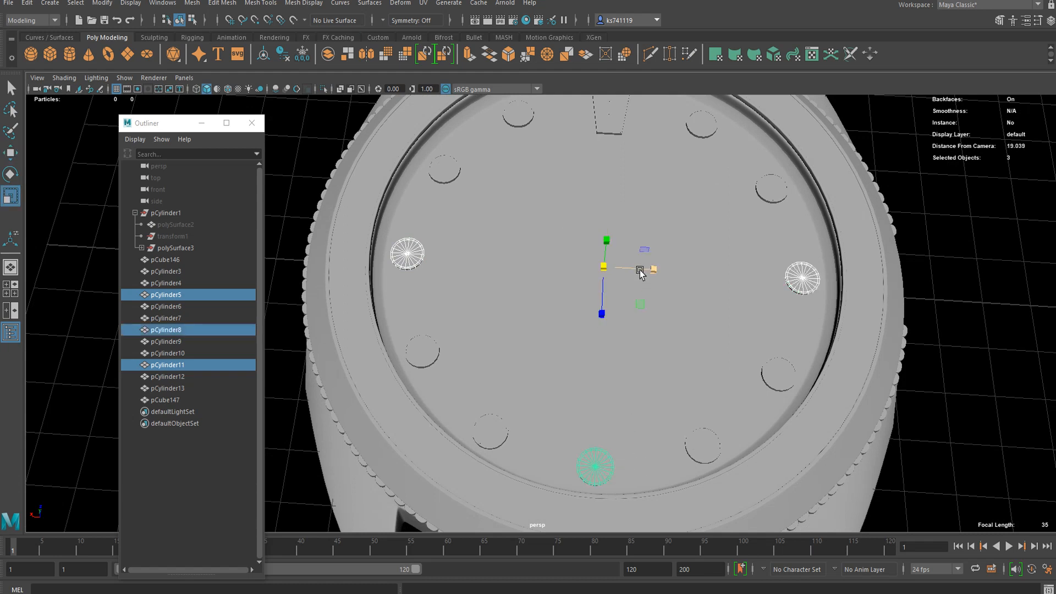
- Set the Scale tool's axis orientation to Component and undo the trial in-plane scaling of the three markers
left_click_drag(648, 304, 642, 311)
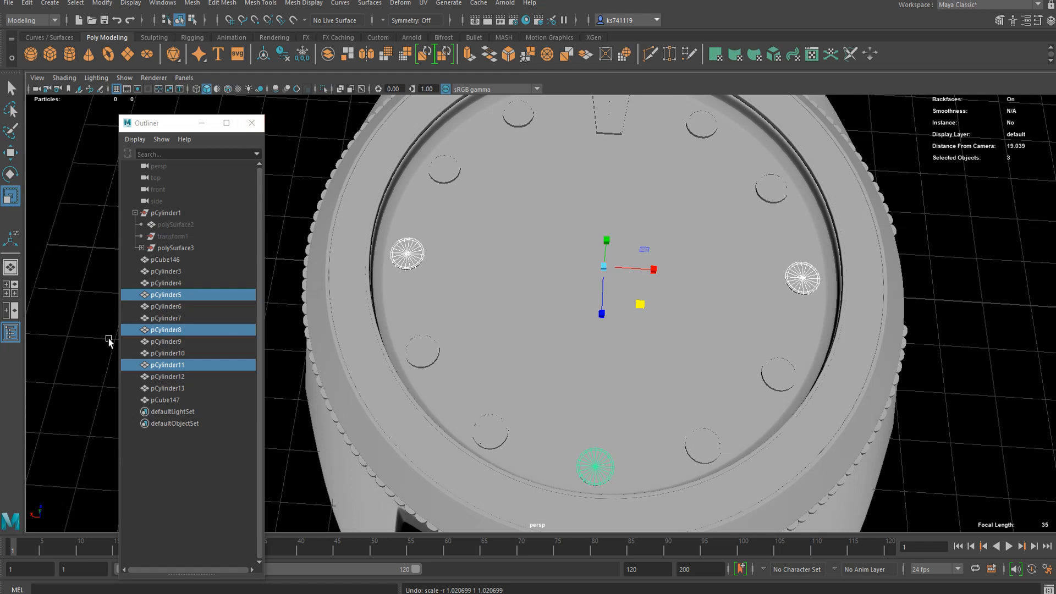
double_click(10, 196)
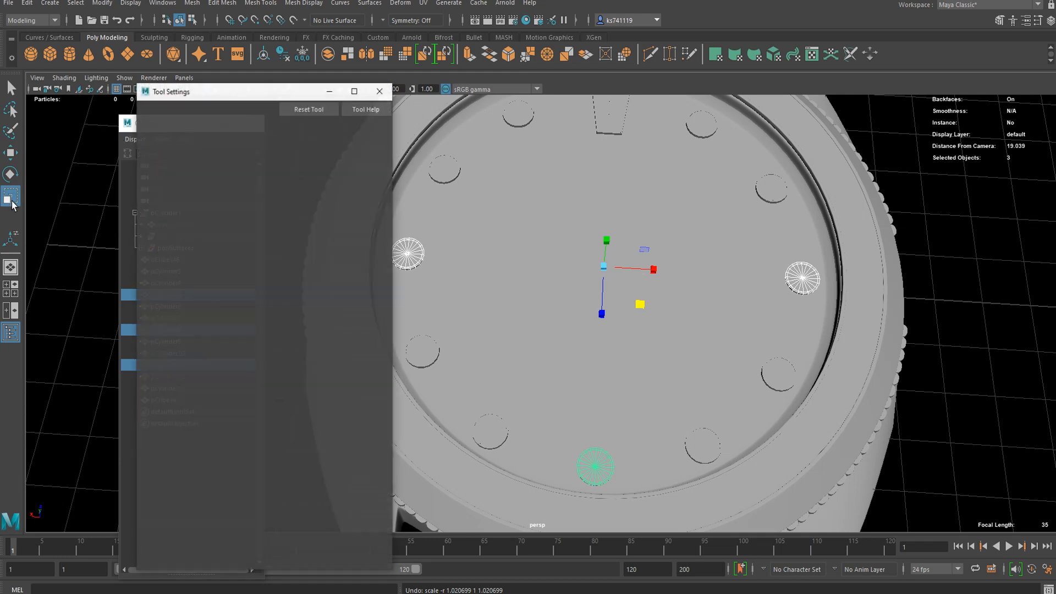
left_click_drag(192, 94, 216, 84)
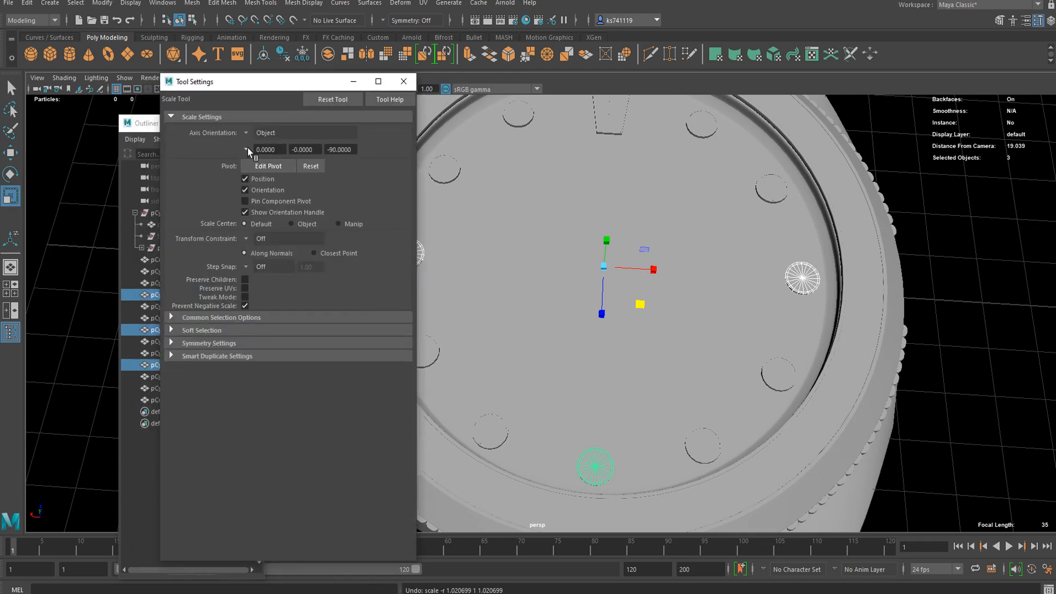
left_click(244, 134)
left_click(291, 165)
left_click_drag(641, 304, 638, 307)
key("ctrl+z")
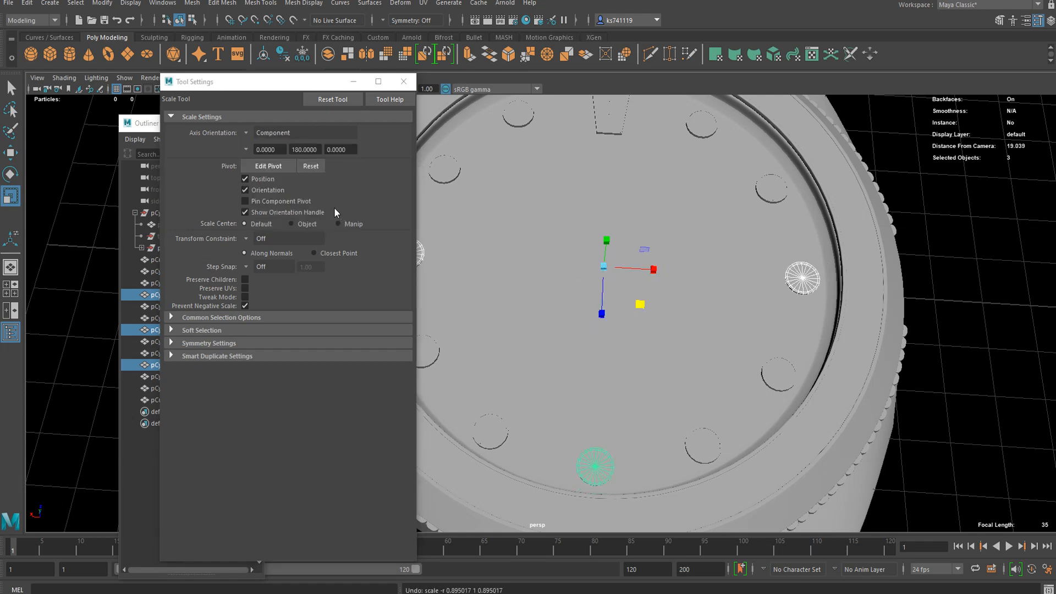
- Try scaling the three markers uniformly with the Component axis orientation, undo it and close the tool settings
left_click(246, 132)
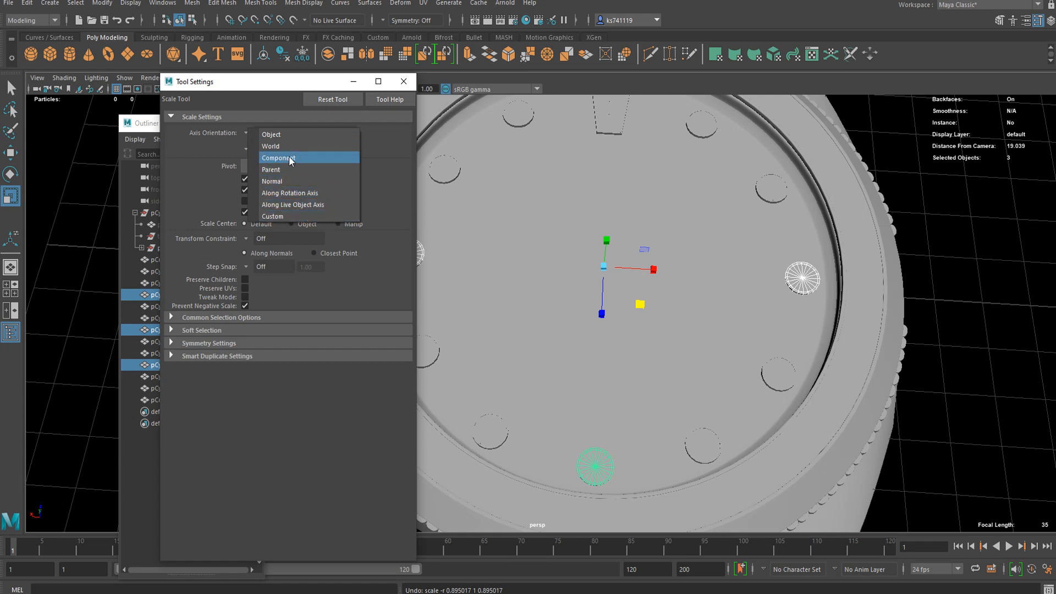
left_click(257, 92)
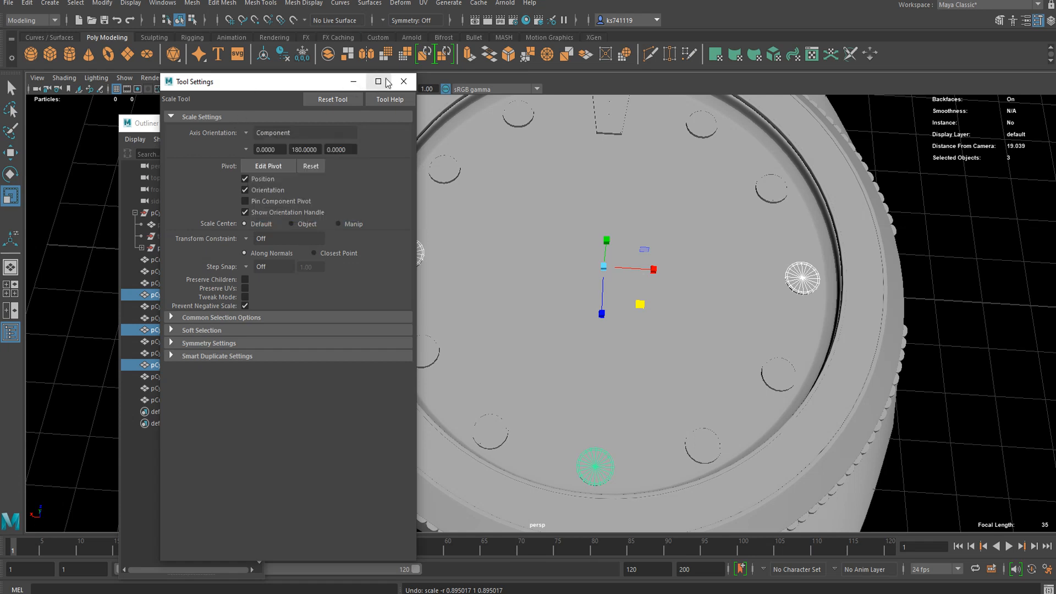
left_click(246, 133)
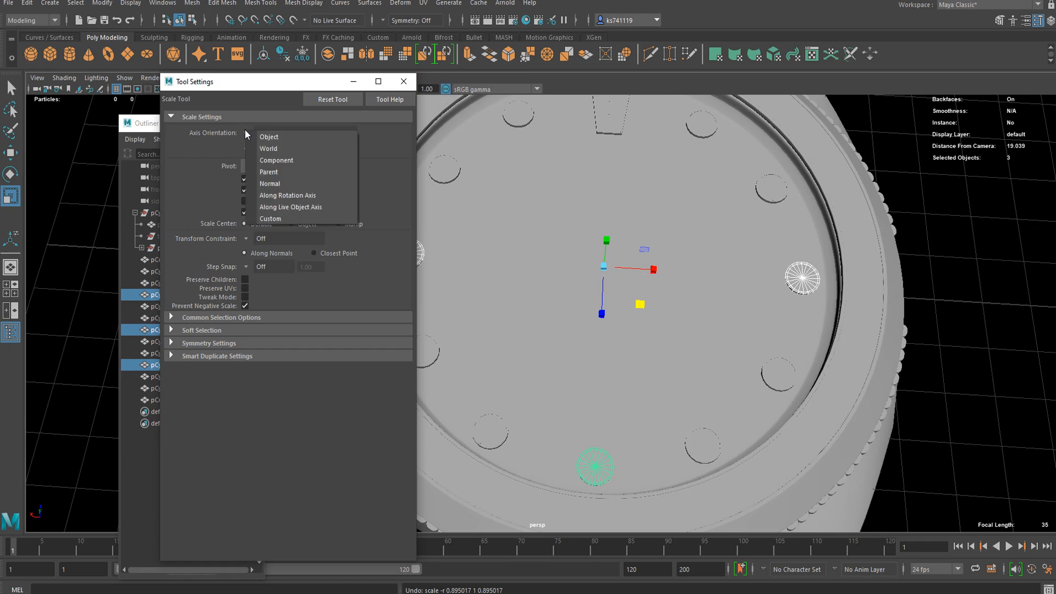
left_click(294, 159)
left_click_drag(649, 317, 600, 268)
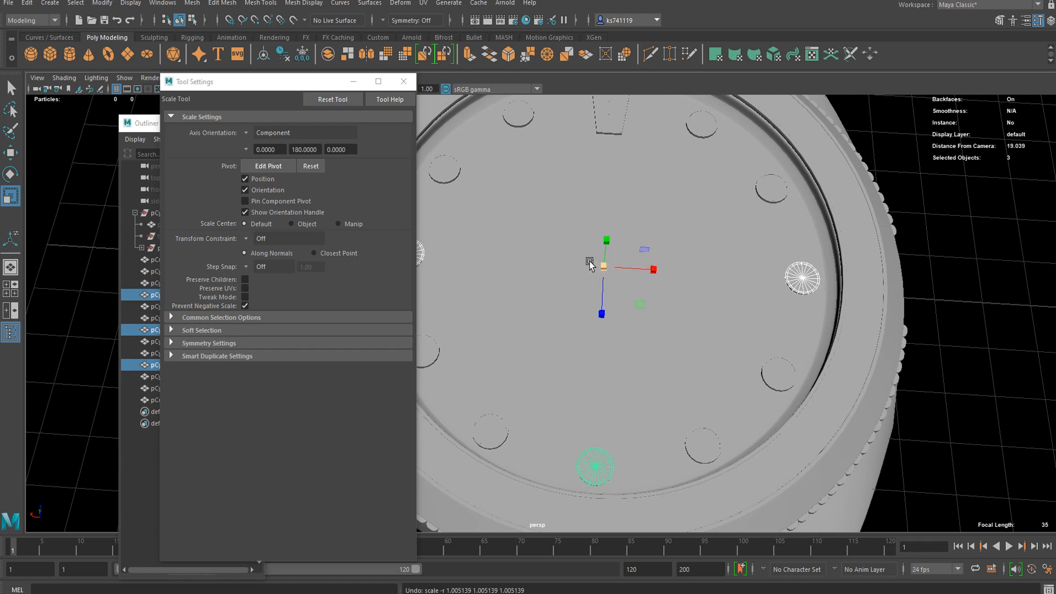
left_click(403, 82)
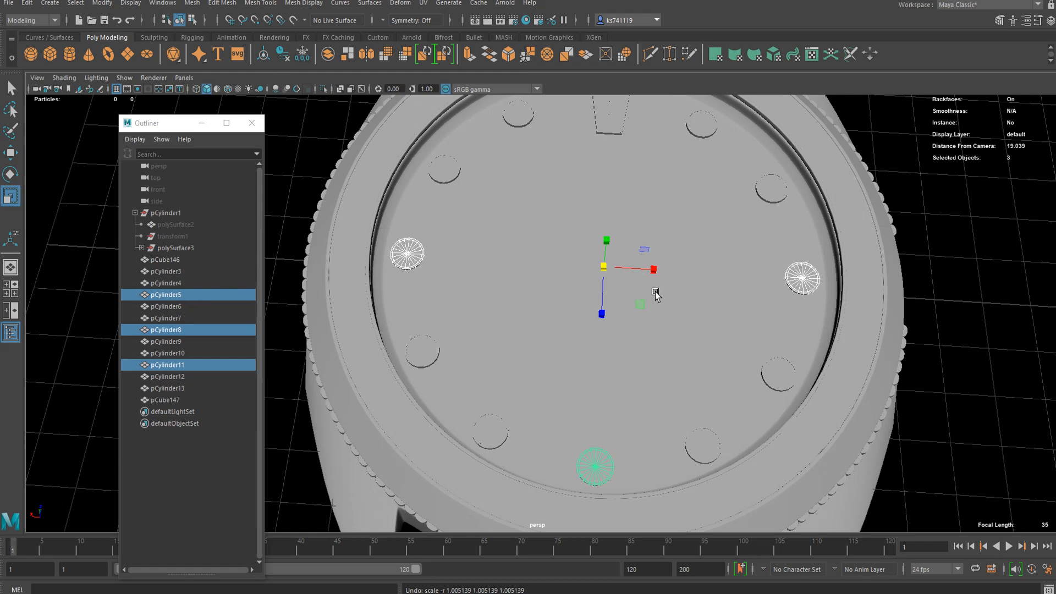
- Centre the pivots of the three selected markers and enlarge each one in the plane of the dial
left_click(262, 55)
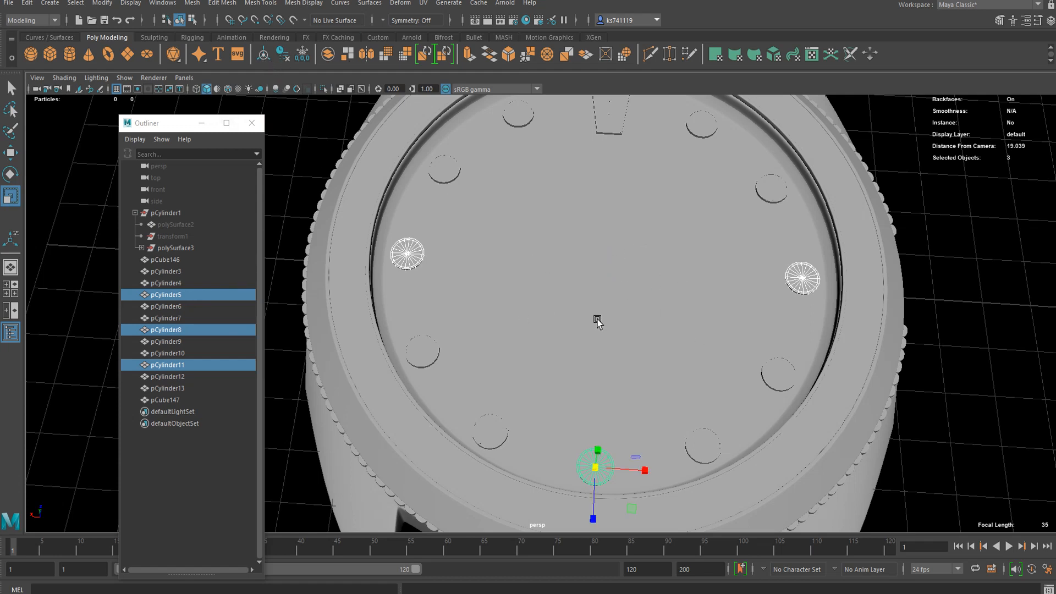
mouse_move(633, 505)
left_mouse_down()
mouse_move(652, 510)
mouse_move(621, 504)
mouse_move(645, 516)
left_mouse_up()
scroll(515, 365, "down", 4)
scroll(512, 361, "up", 1)
left_click_drag(480, 372, 465, 412, "alt")
- Delete the enlarged round hour markers at 9, 6 and 3 o'clock
left_click(580, 204)
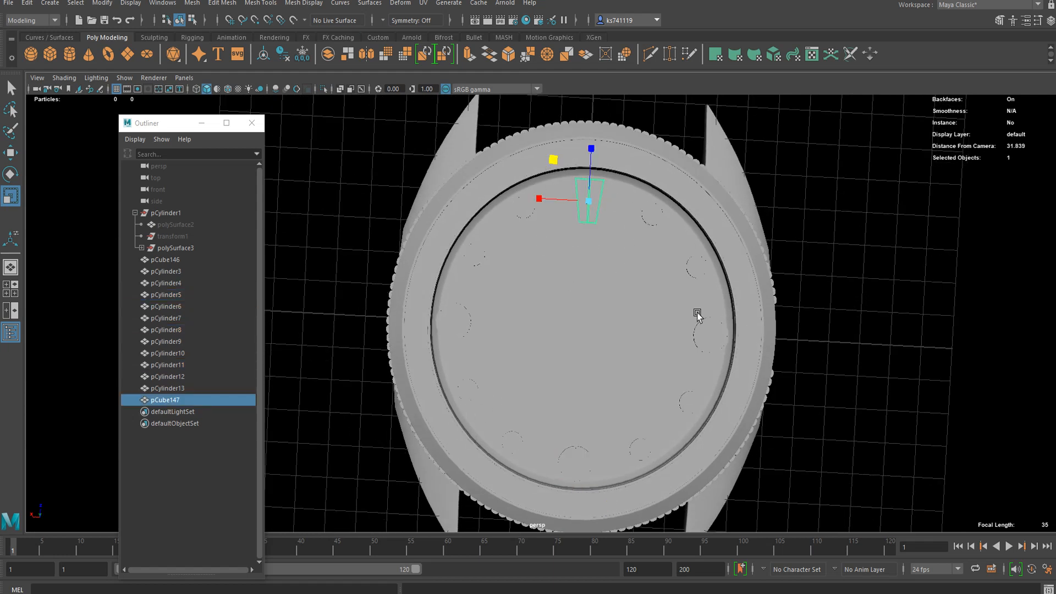
left_click(448, 325)
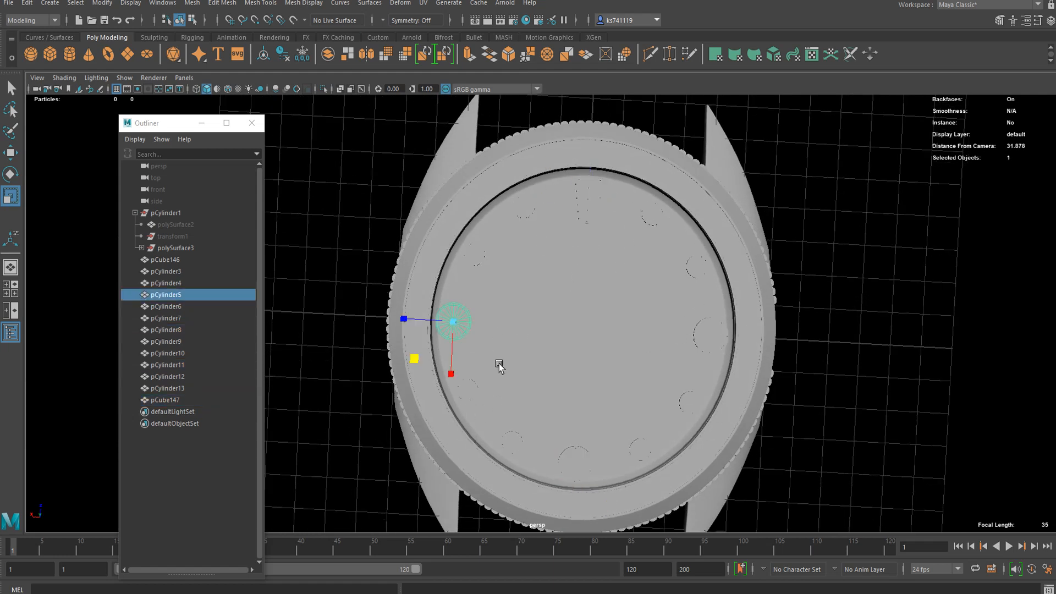
scroll(590, 330, "up", 3)
left_click_drag(590, 330, 588, 279, "alt")
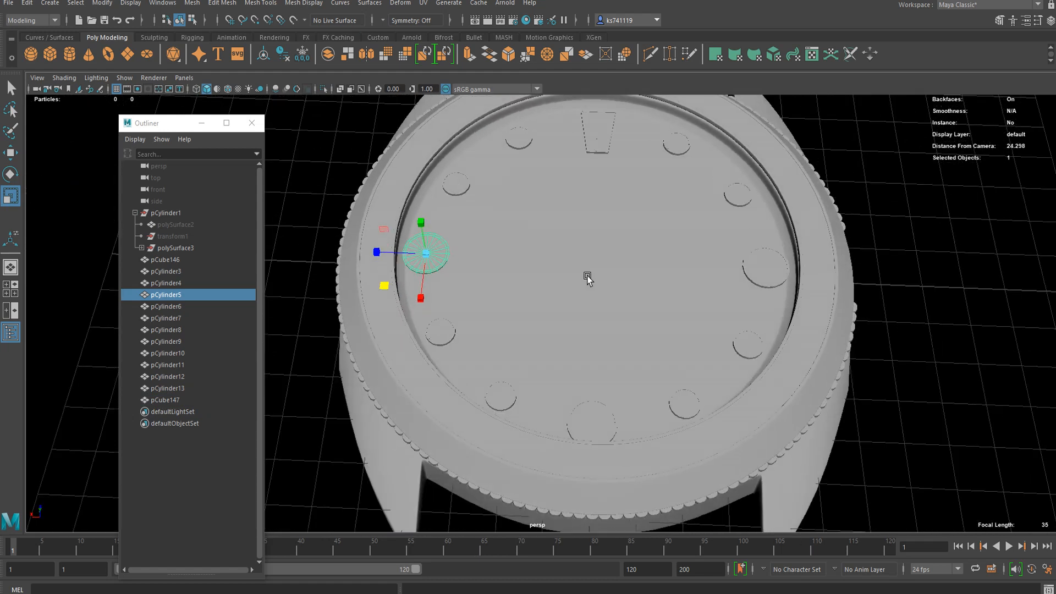
key("Delete")
left_click(593, 423)
key("Delete")
left_click(783, 279)
key("Delete")
- Create a polygon cube at the dial's centre, raise it above the dial surface and isolate it in the view
left_click(50, 55)
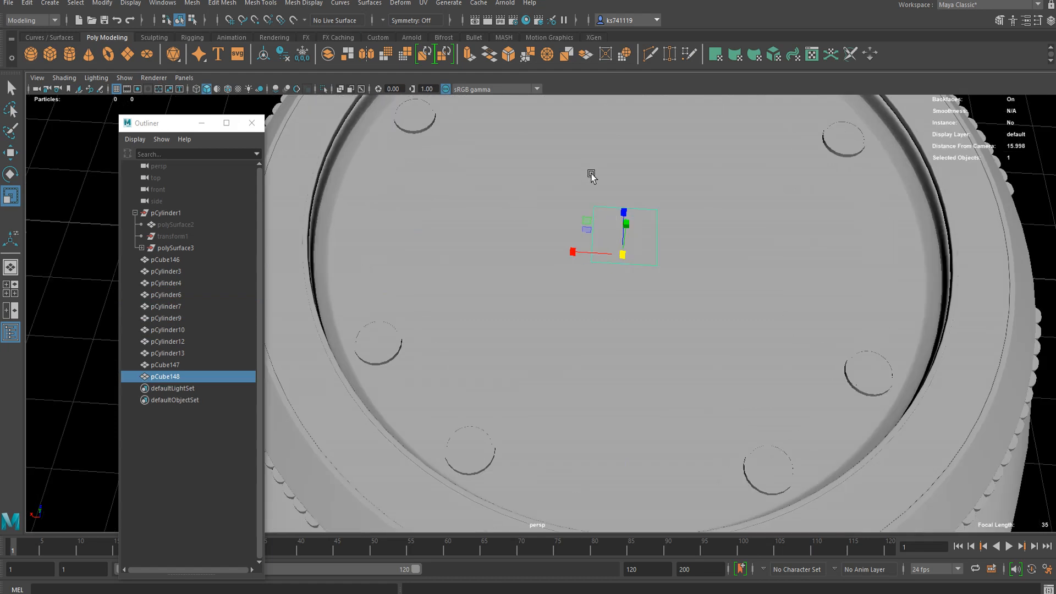
key("w")
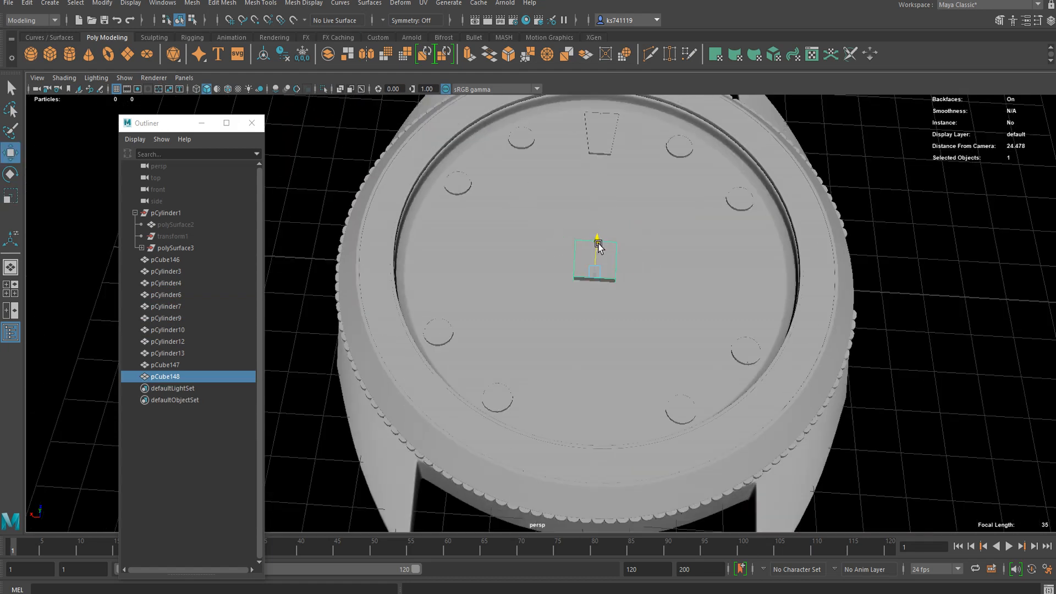
key("f")
key("r")
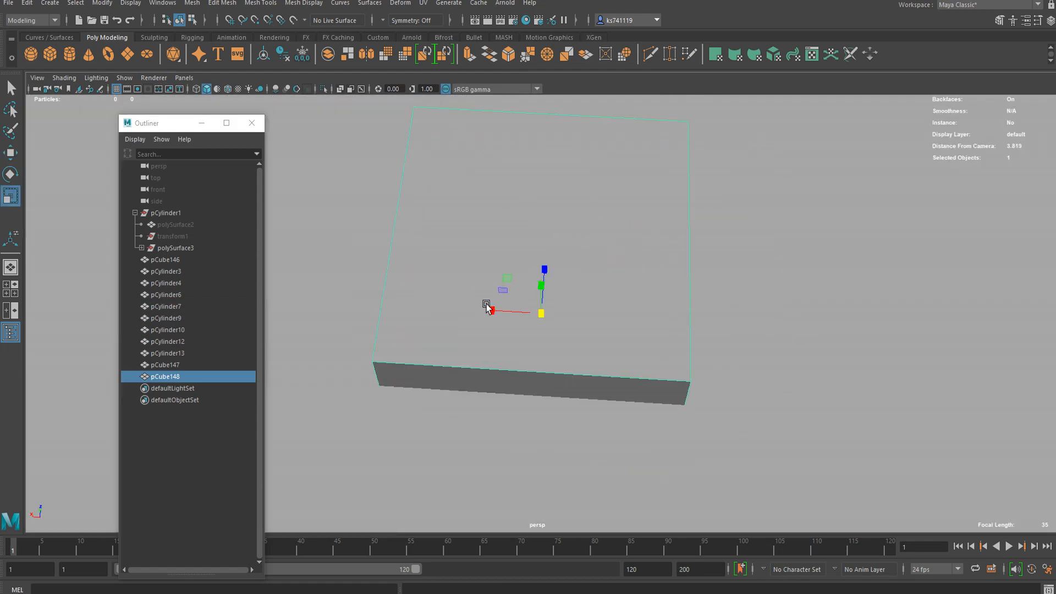
left_click(322, 88)
- Scale the isolated cube's faces down into a narrow, low rectangular block
left_click_drag(465, 262, 517, 224, "alt")
right_click_drag(515, 220, 514, 254)
left_click_drag(540, 373, 514, 390, "alt")
scroll(550, 274, "down", 3)
left_click(550, 274)
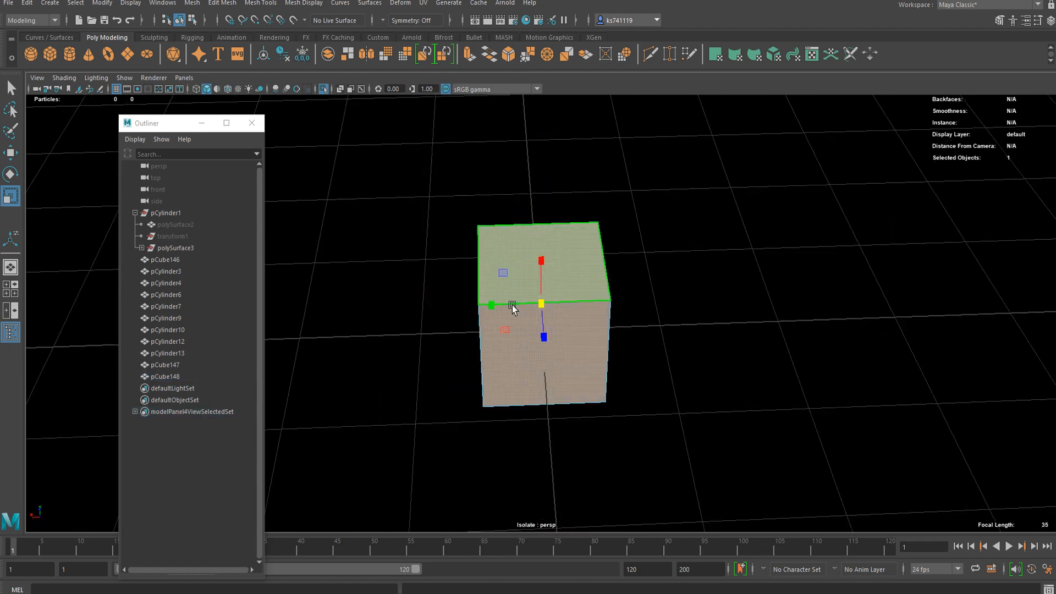
left_click_drag(493, 304, 511, 304)
left_click_drag(541, 260, 521, 307)
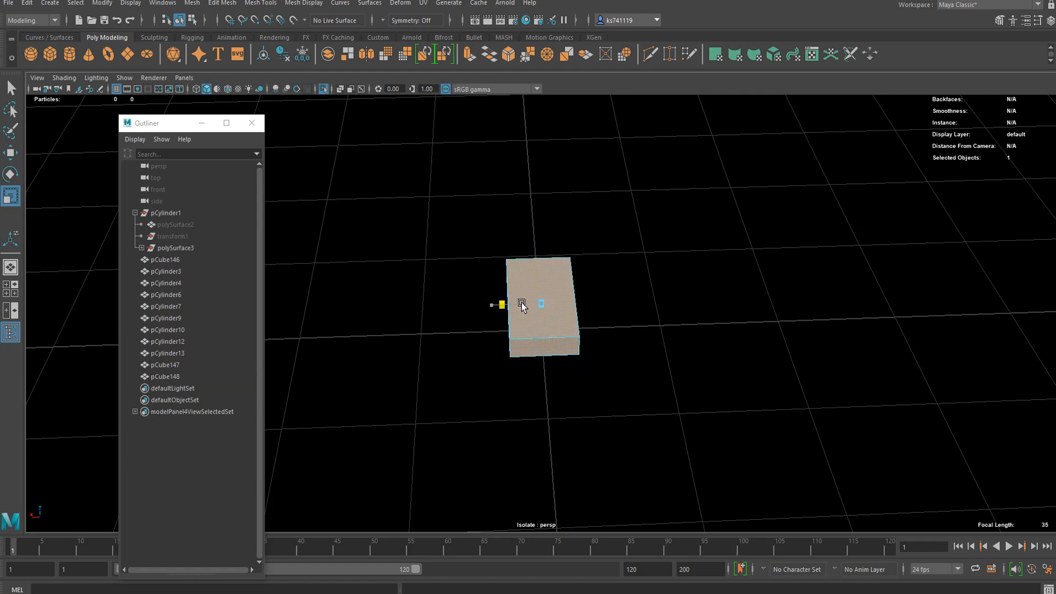
- Inset the block's top face with an offset Extrude and extrude it again slightly inward to form a shallow recess
key("F11")
scroll(544, 291, "up", 3)
left_click(543, 291)
key("ctrl+e")
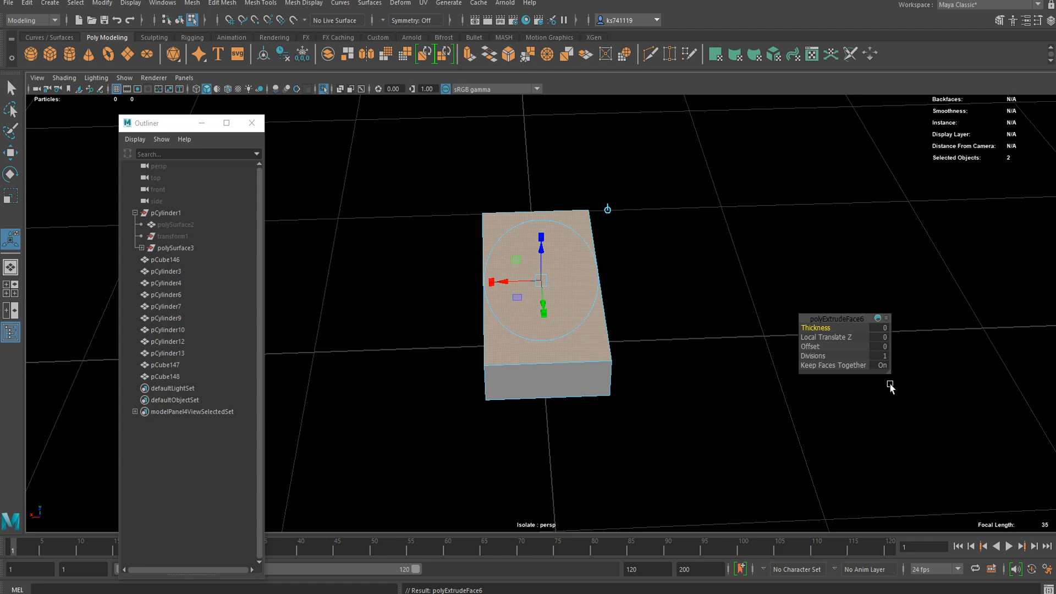
left_click(882, 366)
left_click_drag(807, 346, 813, 335)
key("ctrl+e")
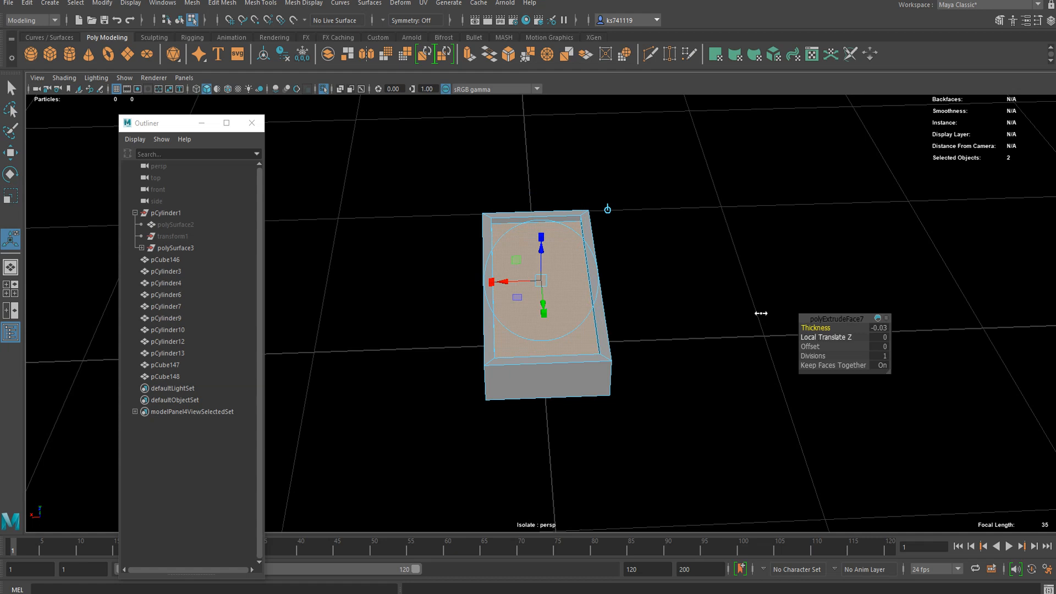
key("q")
key("t")
left_click_drag(820, 325, 823, 325)
key("q")
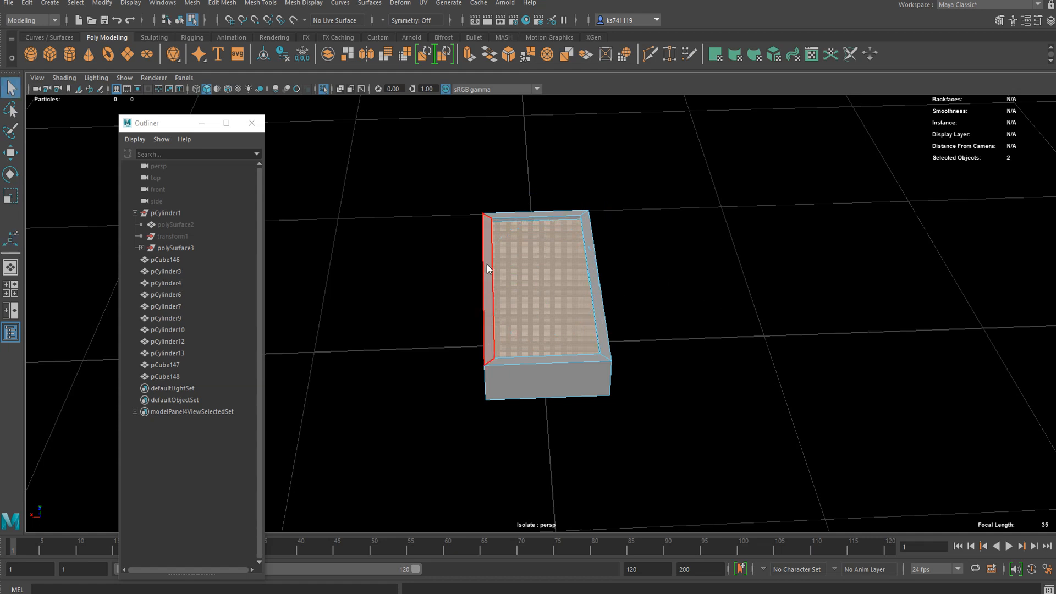
- Return the block to object mode, show the whole watch again and raise the block above the dial surface
right_click_drag(487, 264, 537, 246)
scroll(420, 187, "down", 4)
left_click(323, 89)
scroll(551, 319, "down", 4)
key("w")
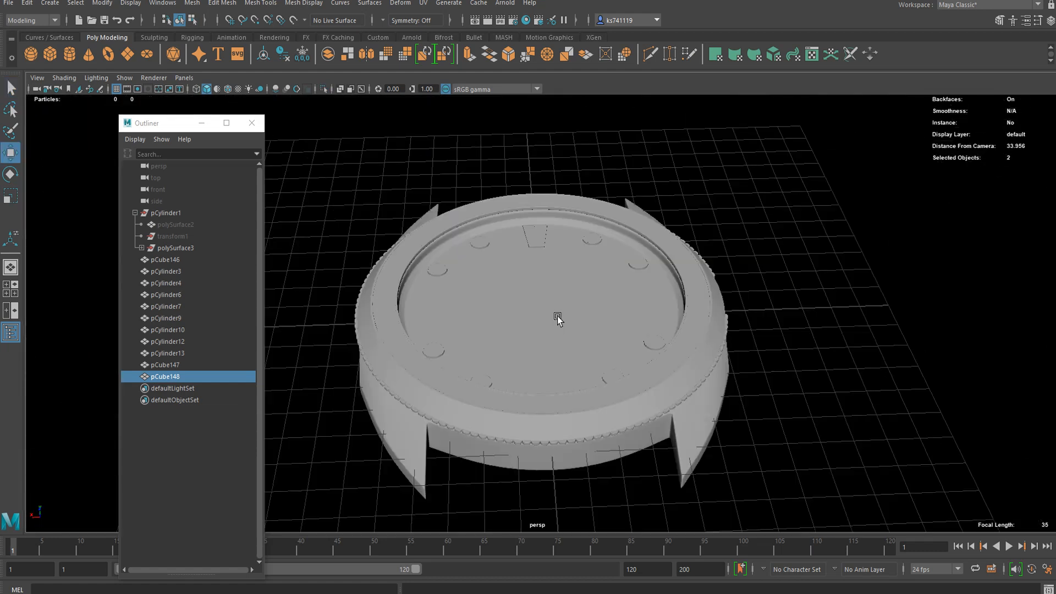
left_click_drag(547, 287, 543, 270)
scroll(553, 312, "up", 5)
mouse_move(553, 326)
left_mouse_down("alt")
mouse_move(514, 406)
mouse_move(549, 313)
left_mouse_up("alt")
key("d")
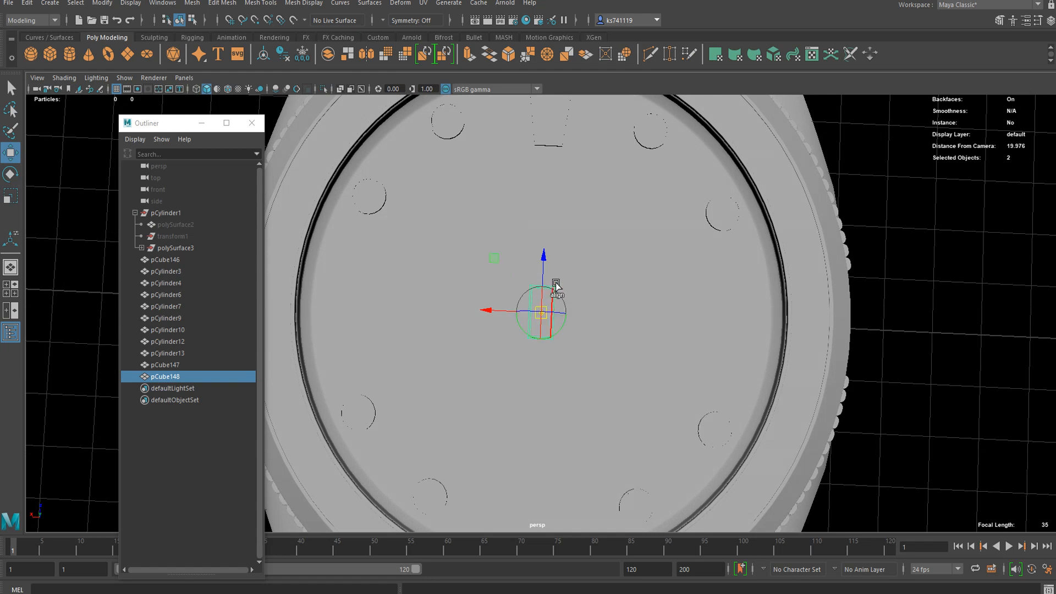
scroll(547, 279, "down", 3)
mouse_move(545, 268)
left_mouse_down()
mouse_move(550, 246)
mouse_move(545, 266)
left_mouse_up()
key("ctrl+z")
key("d")
- Move the block's faces to the dial's rim, keeping its pivot central, and rotate it and two duplicates to 3, 6 and 9 o'clock
right_click_drag(540, 307, 544, 325)
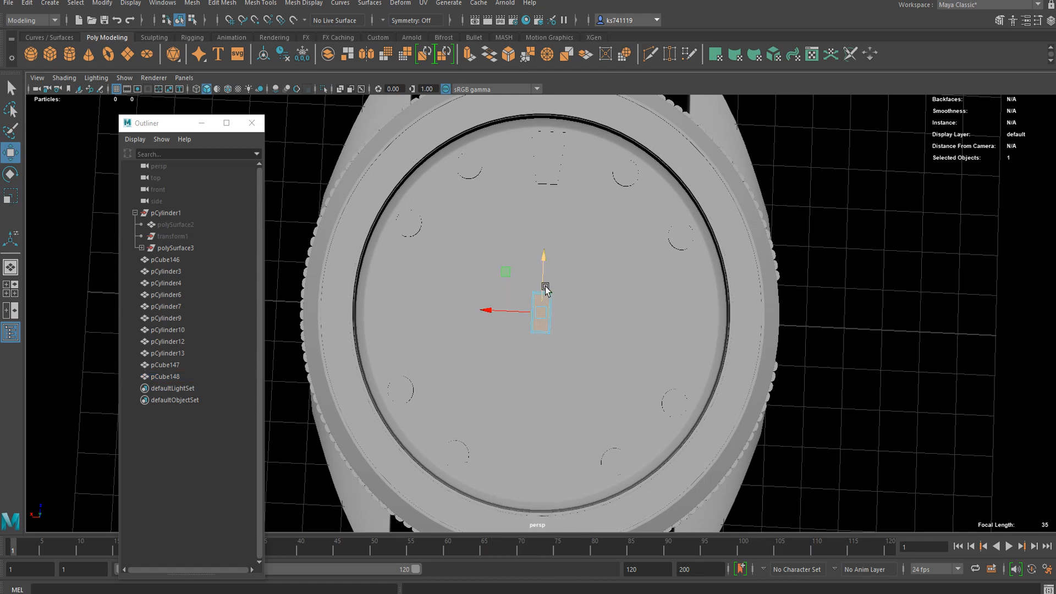
right_click_drag(545, 133, 569, 174)
key("e")
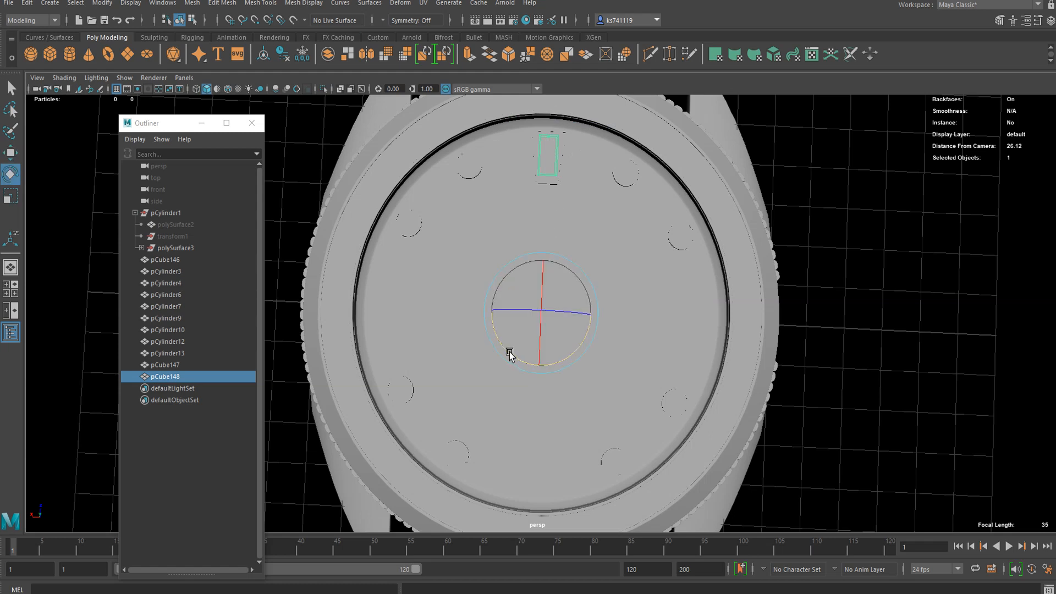
left_click_drag(510, 354, 462, 299)
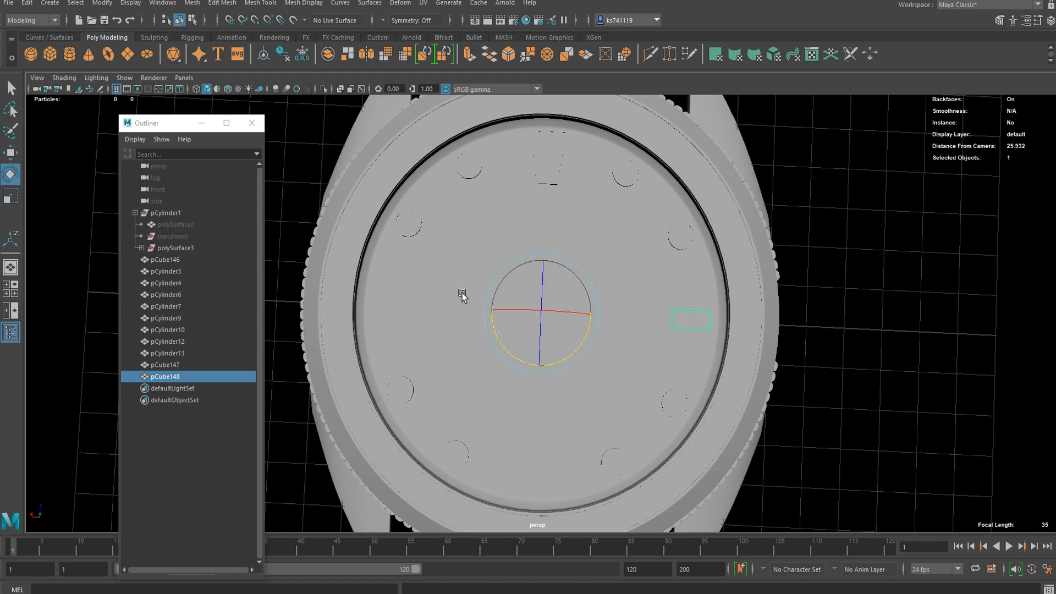
key("ctrl+d")
left_click_drag(511, 355, 486, 285)
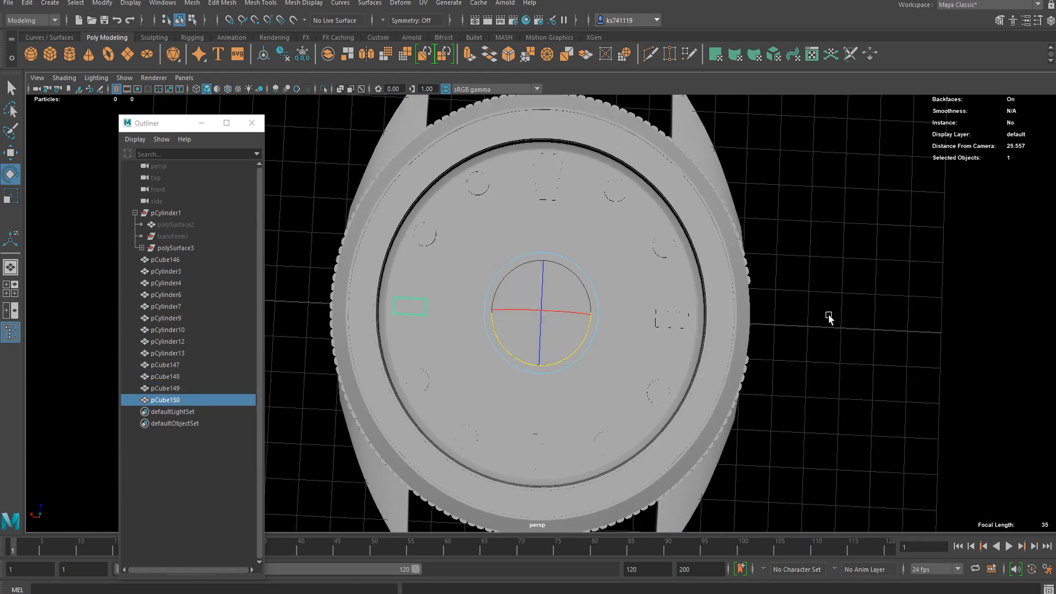
left_click(828, 314)
- Save the scene to the Desktop as a Maya Binary file and accept the Student Version notice
left_click_drag(828, 314, 790, 317, "alt")
scroll(810, 367, "up", 4)
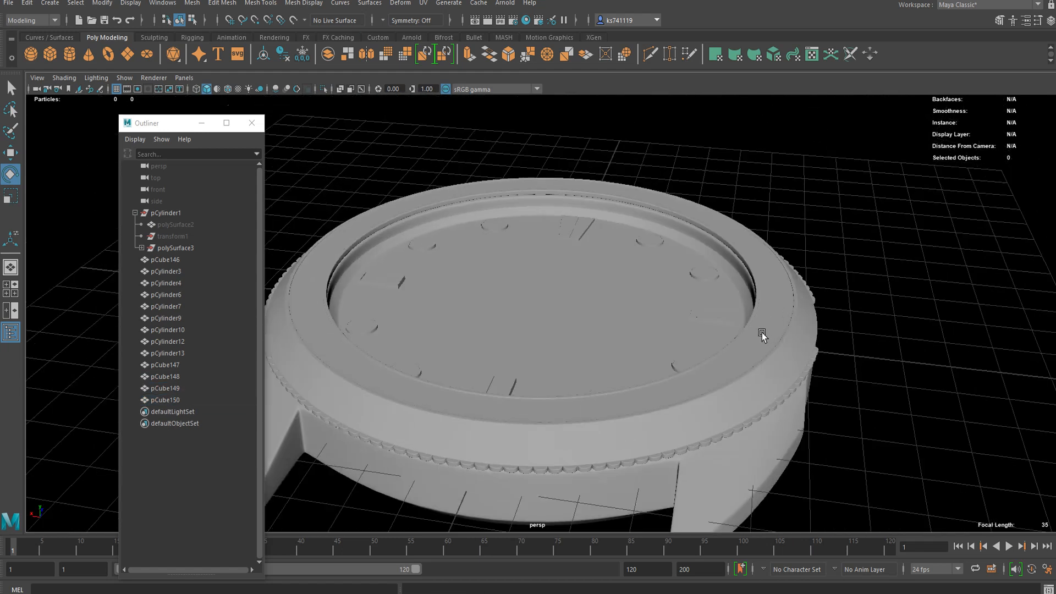
key("ctrl+shift+s")
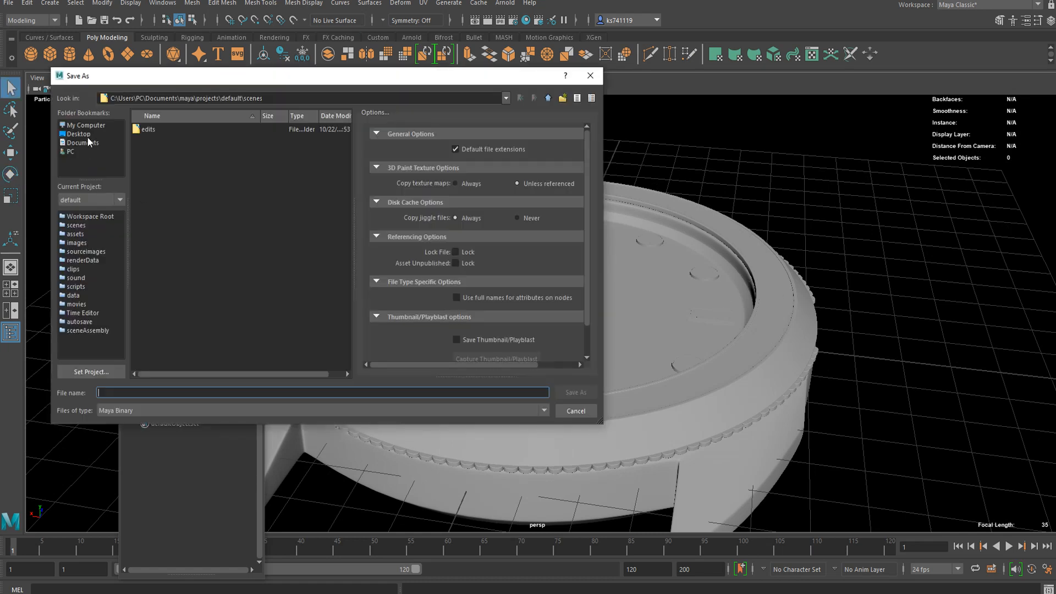
left_click(85, 135)
left_click(128, 394)
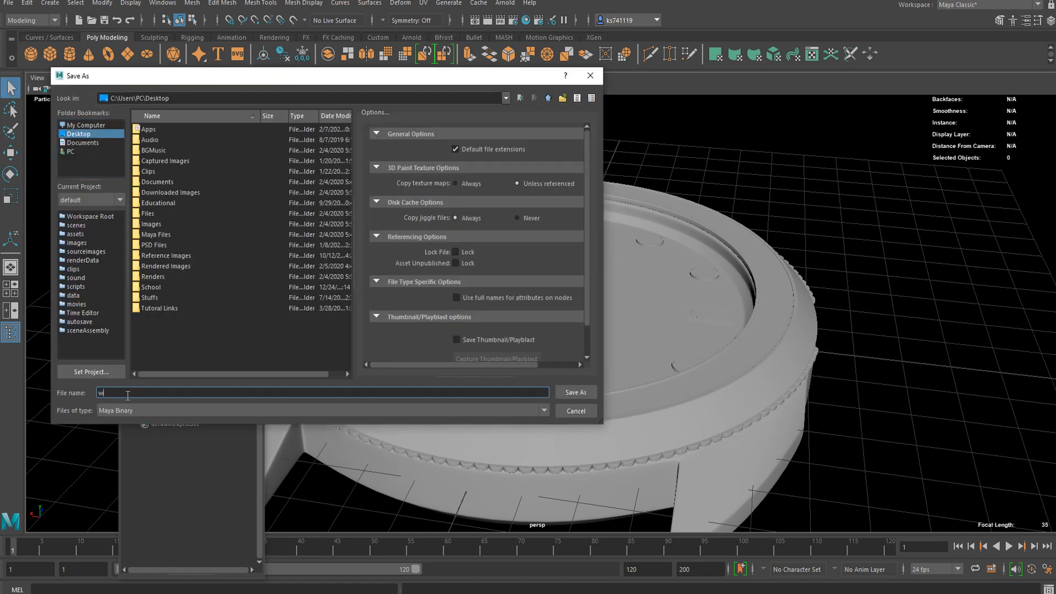
key("Return")
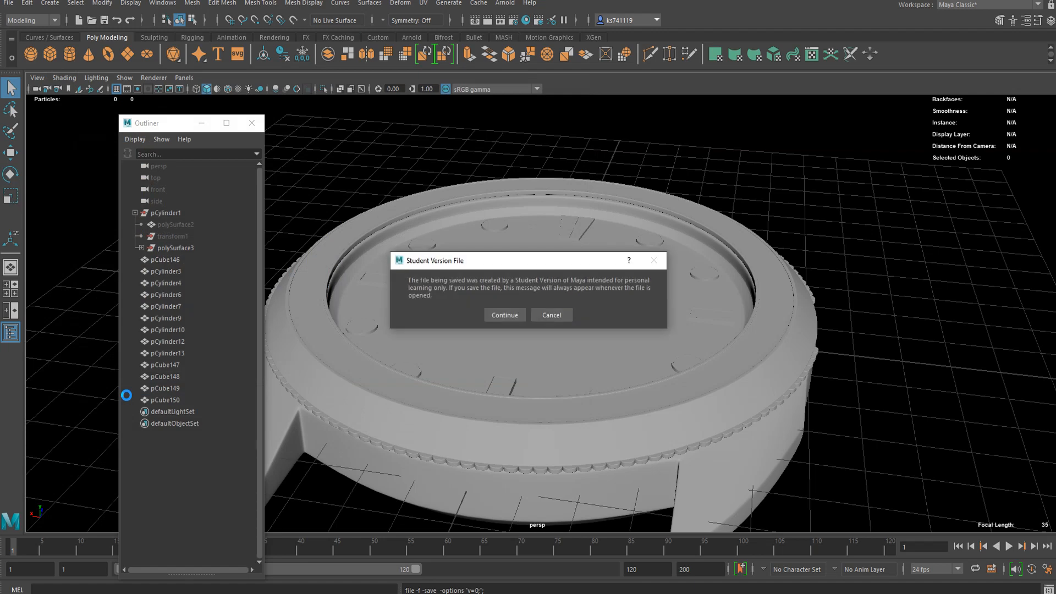
key("Return")
- Select the dial surface in object mode and switch it to unsmoothed display
scroll(303, 309, "down", 4)
mouse_move(511, 259)
left_mouse_down("alt")
mouse_move(518, 321)
mouse_move(530, 288)
mouse_move(547, 338)
mouse_move(517, 278)
mouse_move(530, 303)
mouse_move(538, 285)
mouse_move(537, 306)
mouse_move(420, 273)
mouse_move(470, 279)
mouse_move(505, 267)
left_mouse_up("alt")
left_click(538, 291)
scroll(532, 292, "up", 8)
scroll(469, 279, "down", 5)
right_click(552, 235)
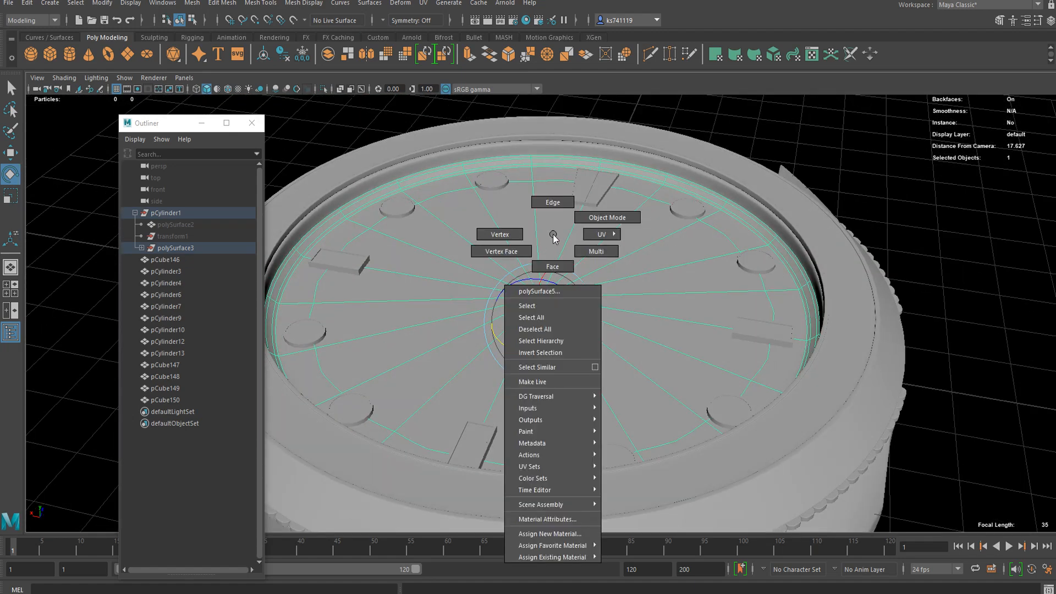
right_click_drag(553, 235, 587, 220)
key("1")
left_click_drag(520, 304, 534, 328, "alt")
scroll(533, 324, "down", 2)
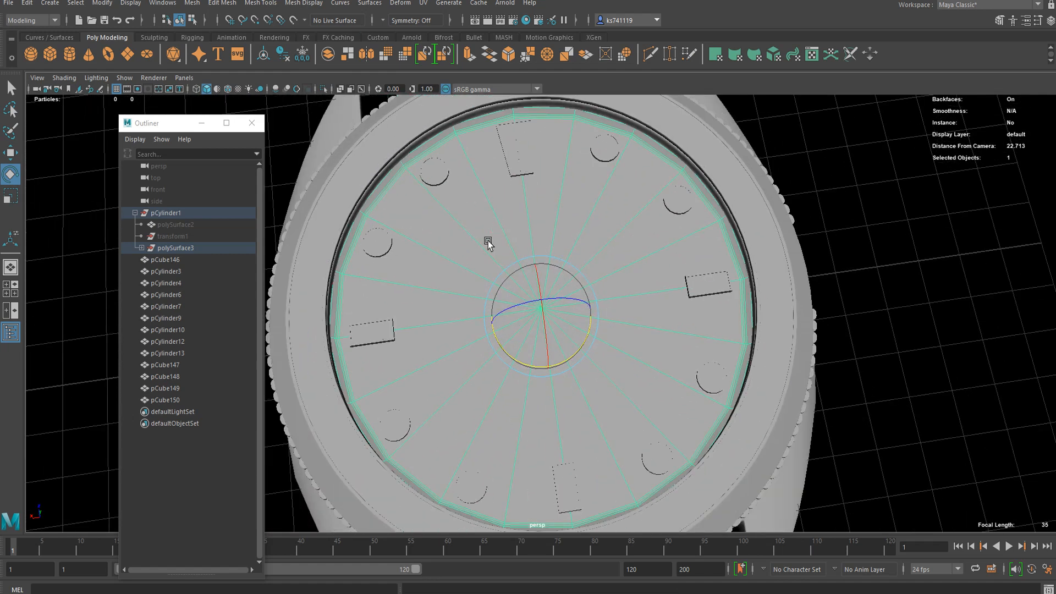
- Extrude the dial's radial centre faces and scale them down to a small circle at the middle of the dial
right_click_drag(535, 233, 536, 264)
left_click_drag(594, 264, 507, 353)
scroll(521, 341, "up", 3)
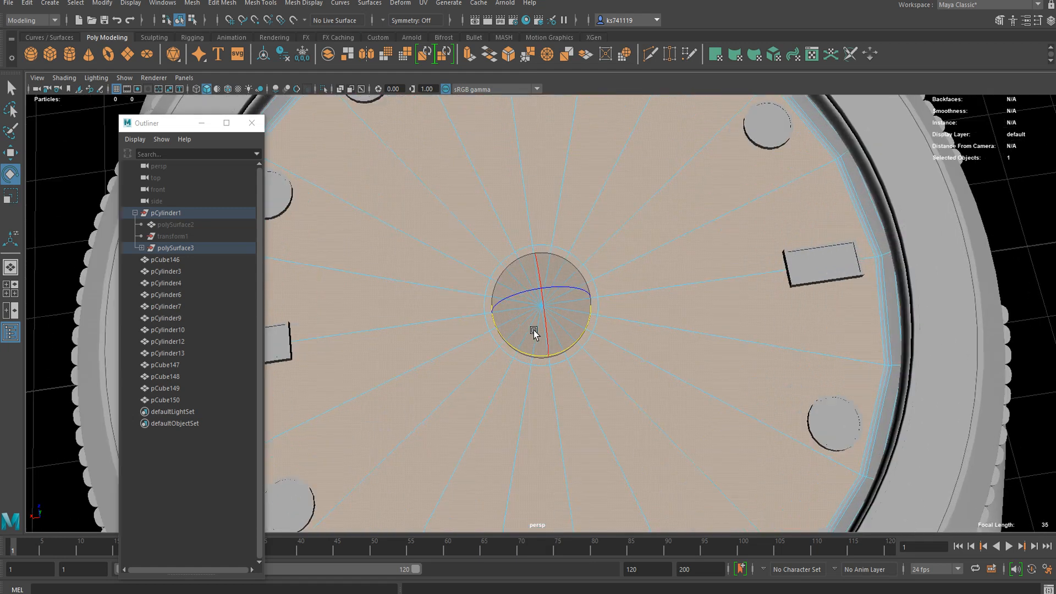
scroll(549, 318, "down", 1)
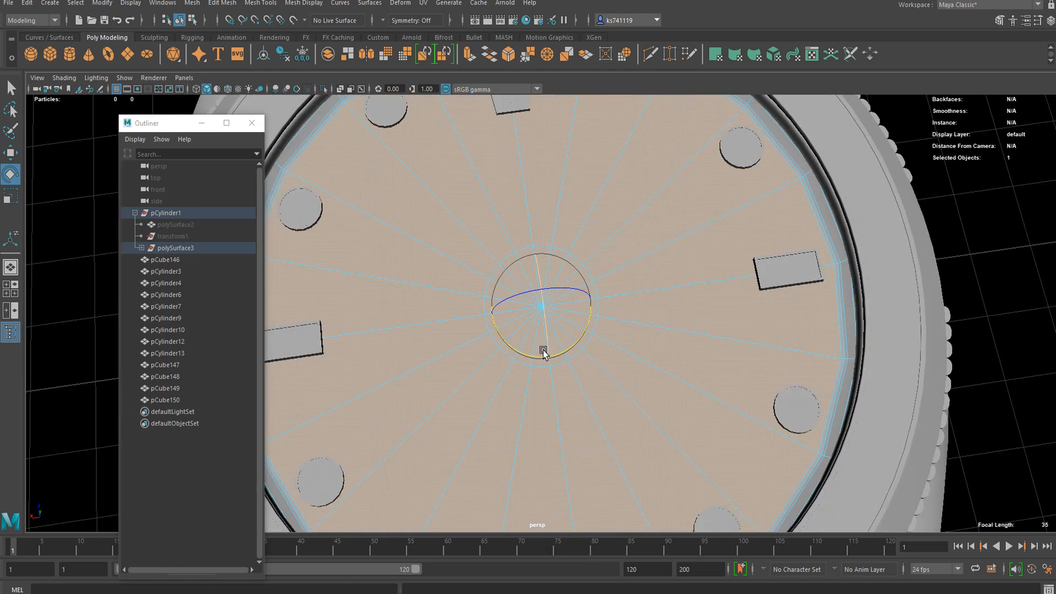
key("ctrl+e")
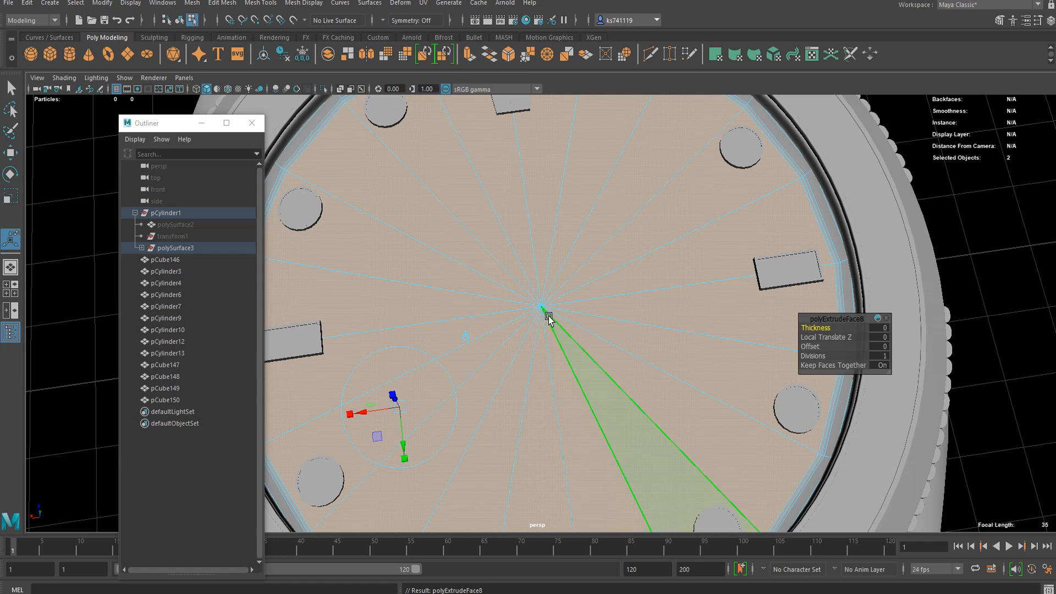
key("r")
left_click_drag(546, 316, 436, 341)
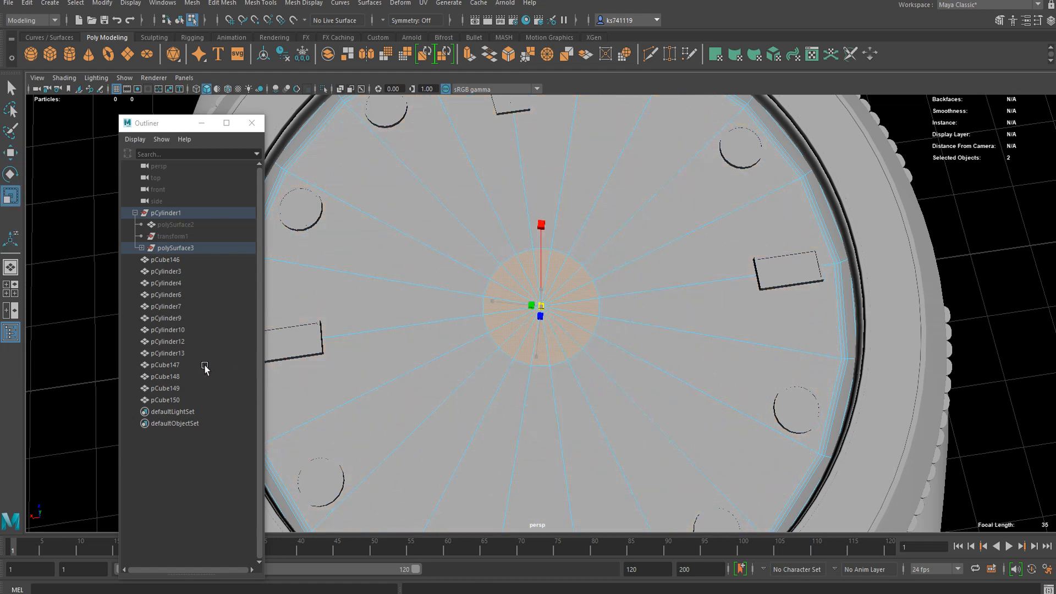
left_click_drag(159, 366, 153, 369)
scroll(517, 314, "up", 4)
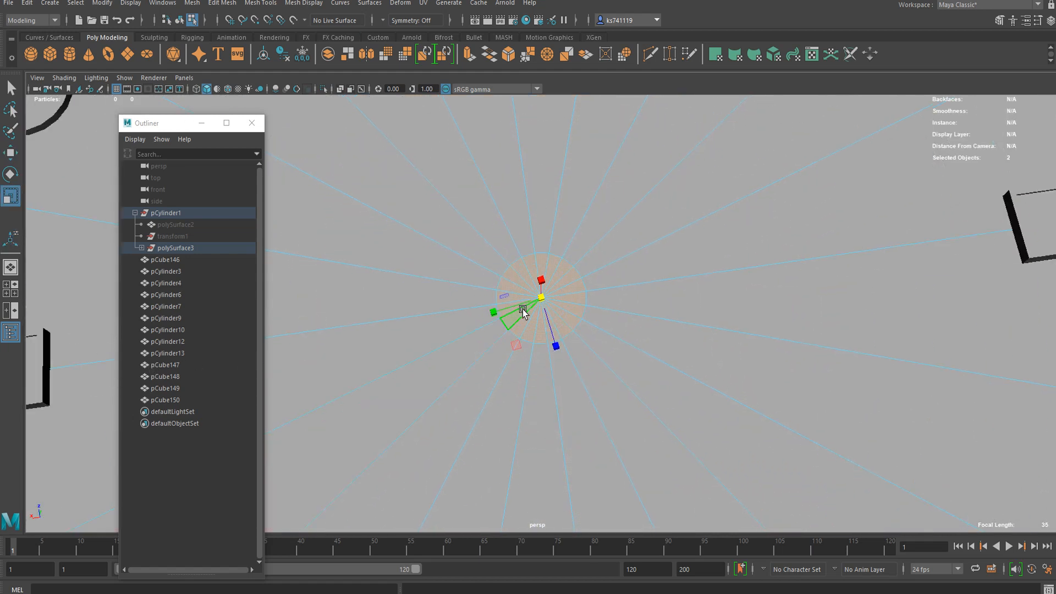
left_click_drag(542, 301, 520, 312)
scroll(545, 325, "up", 5)
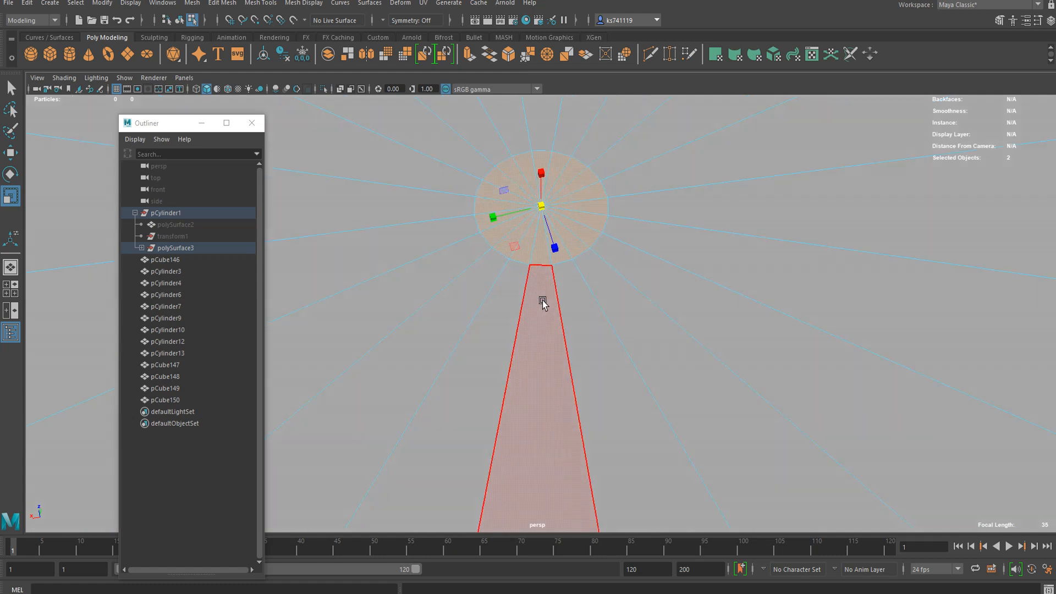
- Extrude the small central circle of faces downward and delete its bottom faces to open a hole through the dial
key("ctrl+e")
key("w")
left_click_drag(541, 184, 540, 204)
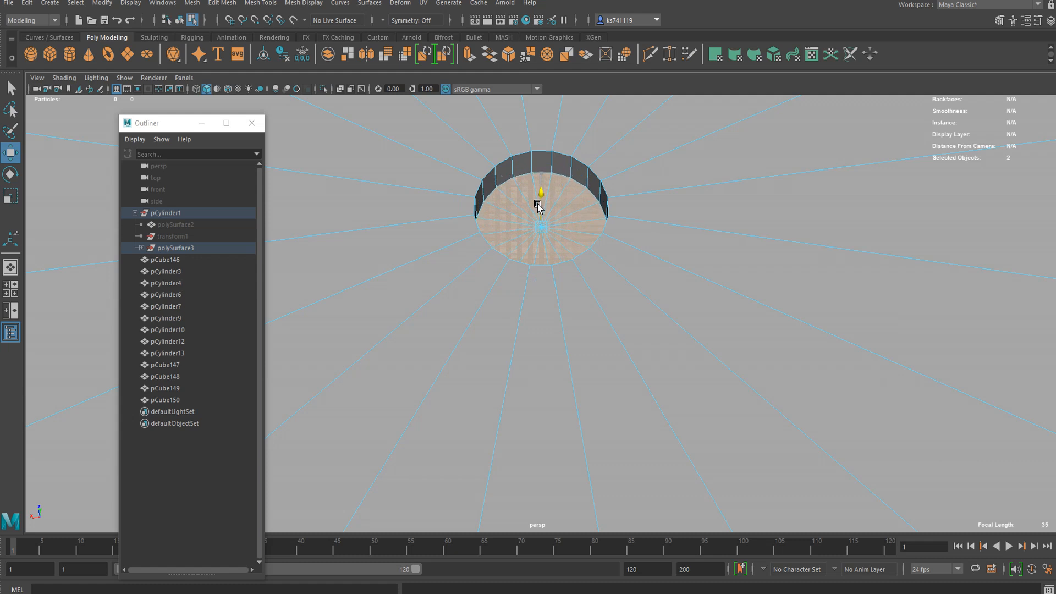
key("Delete")
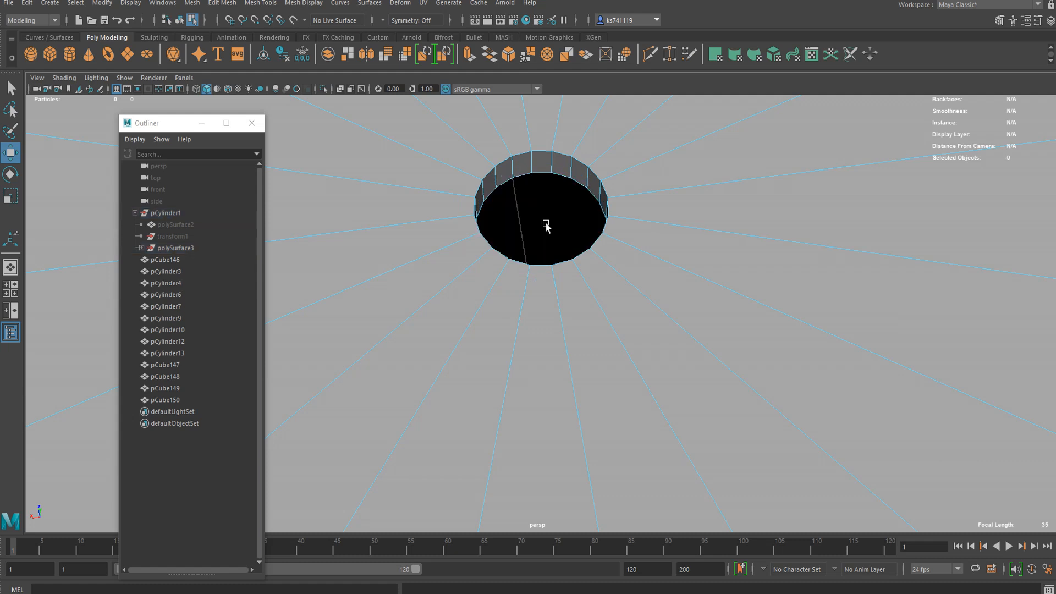
- Bevel the upper edge loop of the dial's centre hole and adjust the bevel fraction
scroll(561, 219, "down", 2)
right_click_drag(547, 212, 545, 188)
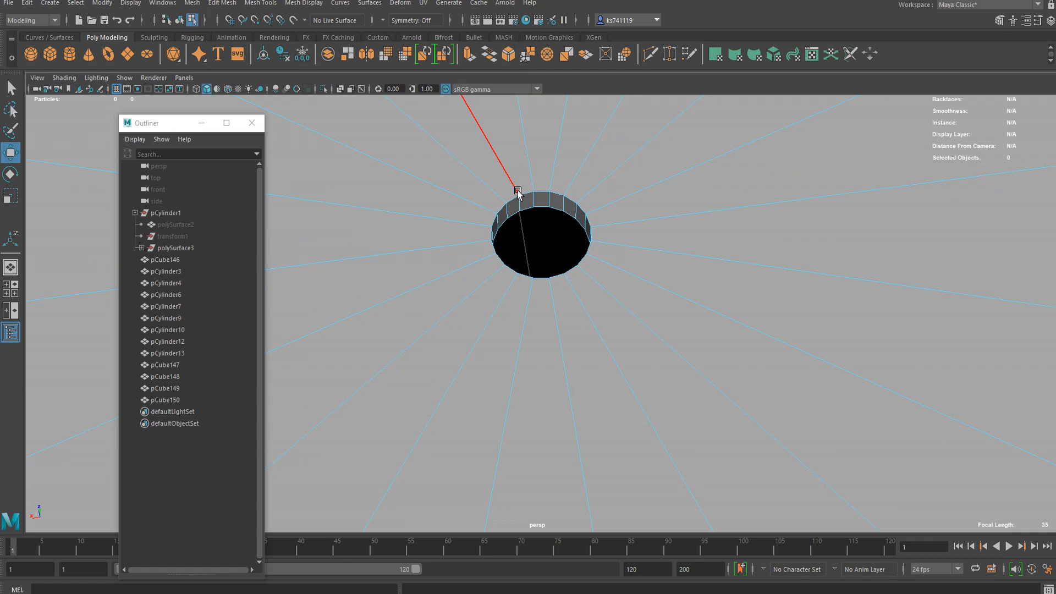
double_click(524, 192)
key("ctrl+b")
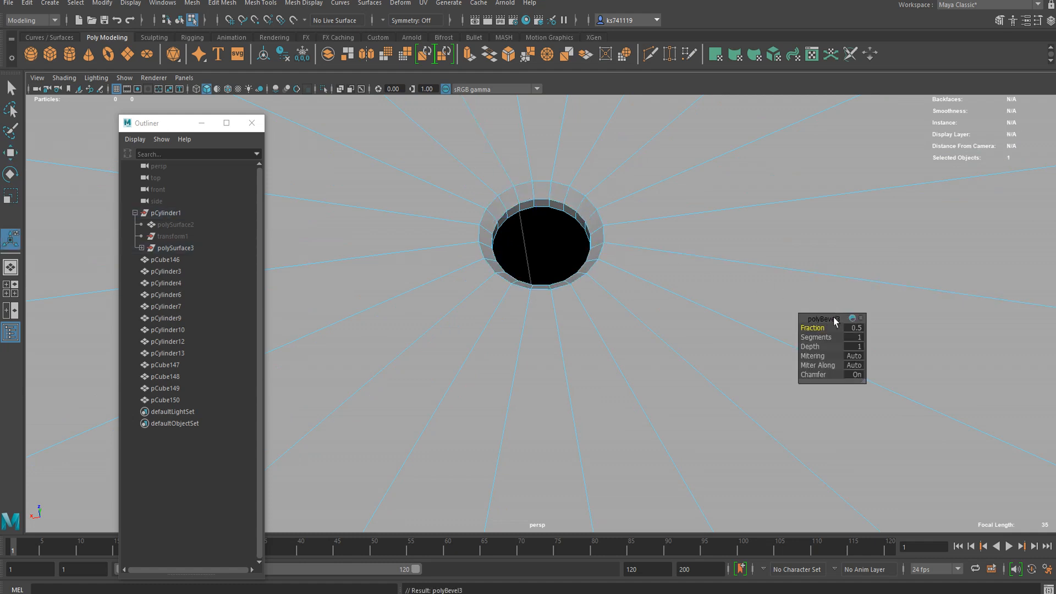
mouse_move(807, 326)
left_mouse_down()
mouse_move(795, 329)
mouse_move(818, 340)
left_mouse_up()
key("q")
- Return the dial to object mode, switch it to smoothed display and deselect it
right_click_drag(543, 193, 611, 168)
scroll(618, 160, "down", 5)
scroll(618, 160, "down", 5)
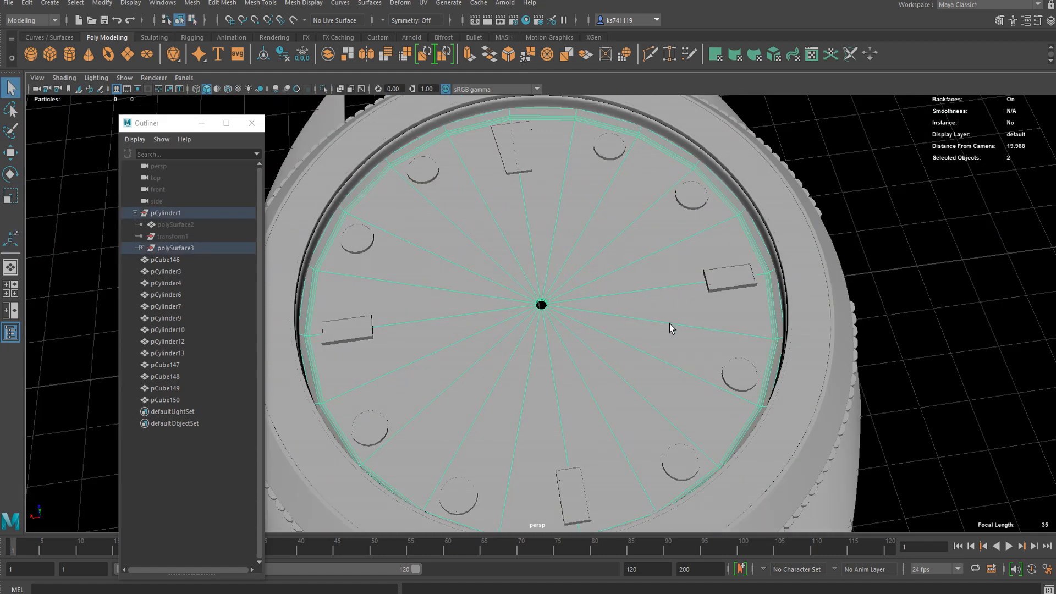
key("3")
left_click(938, 246)
- Create a polygon cylinder at the dial's centre hole
scroll(831, 292, "down", 3)
left_click_drag(716, 330, 554, 324, "alt")
left_click(503, 309)
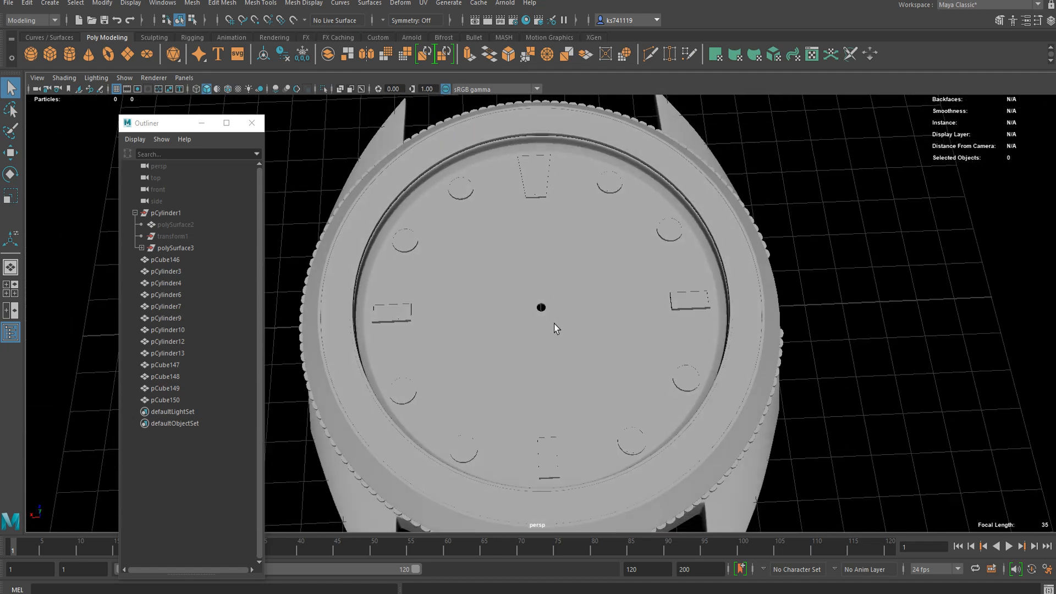
left_click(64, 54)
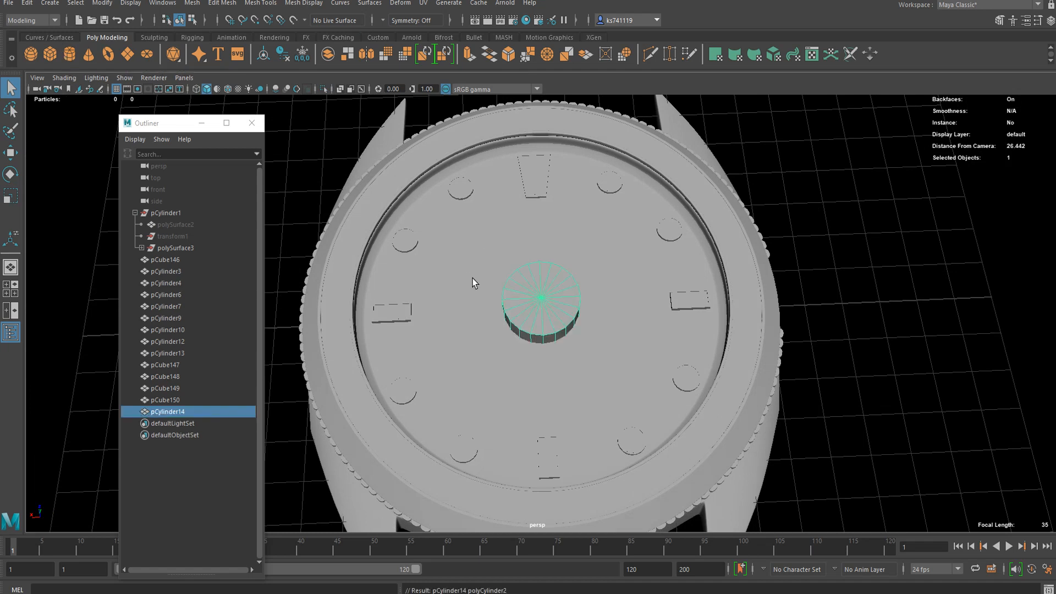
- Scale the new cylinder at the dial's centre down into a slim pin that fits the centre hole
key("f")
key("w")
key("r")
left_click_drag(498, 292, 524, 291)
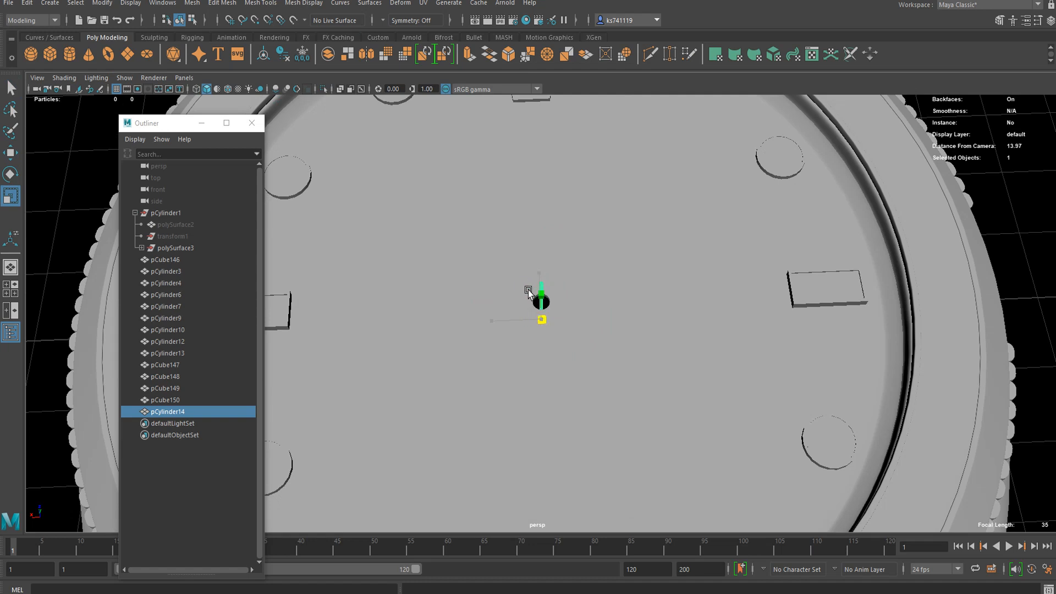
key("f")
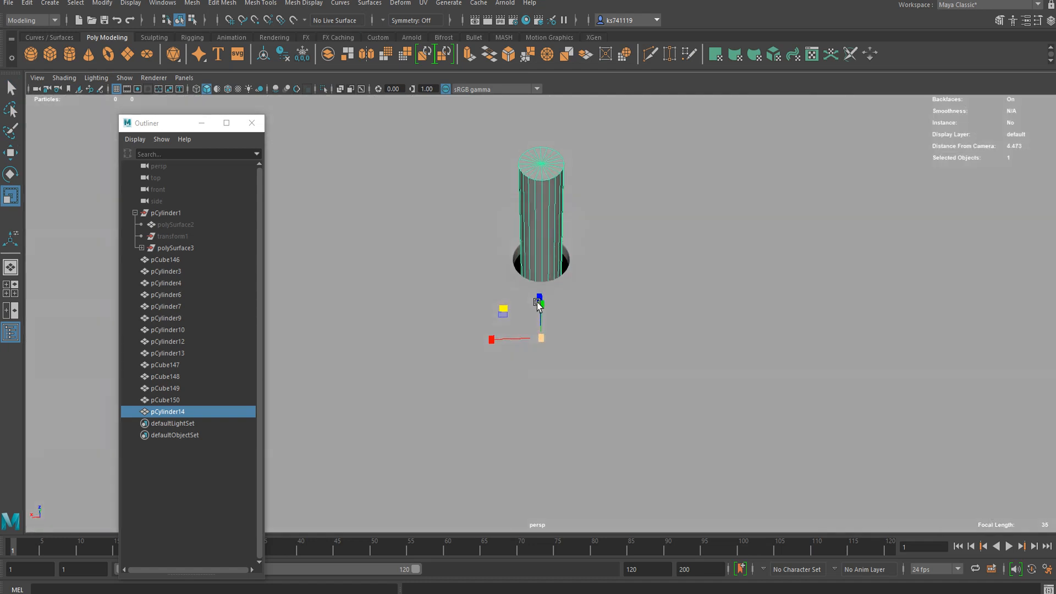
- Raise the pin so it protrudes from the dial's centre hole and fine-tune its thickness and height
key("w")
left_click_drag(543, 305, 555, 186)
key("r")
key("w")
key("r")
left_click_drag(541, 243, 556, 251)
key("w")
left_click_drag(539, 210, 556, 165)
key("ctrl+z")
scroll(552, 181, "down", 5)
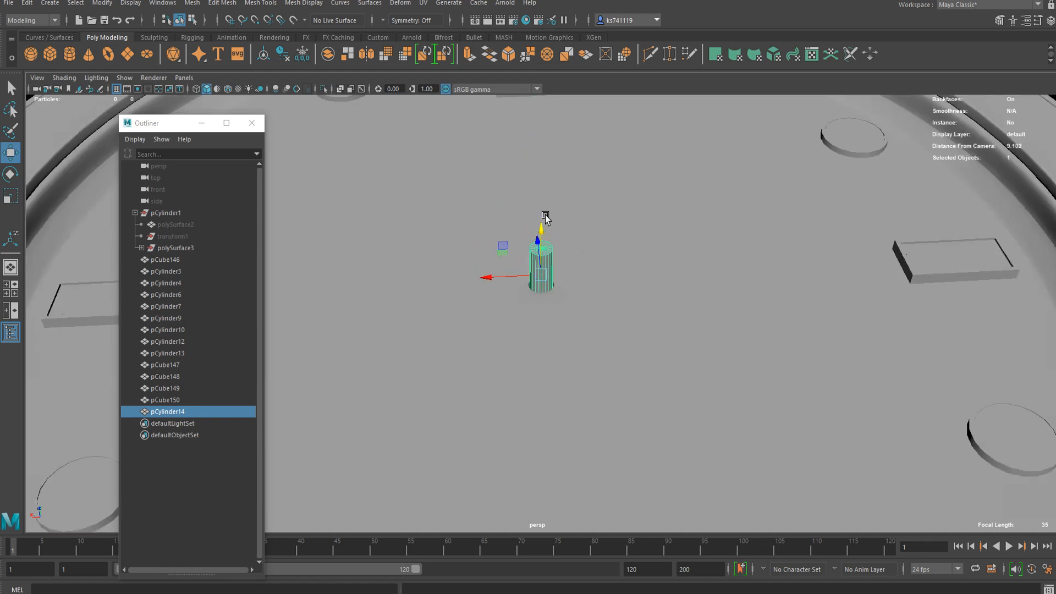
mouse_move(540, 220)
left_mouse_down()
mouse_move(546, 233)
mouse_move(552, 212)
left_mouse_up()
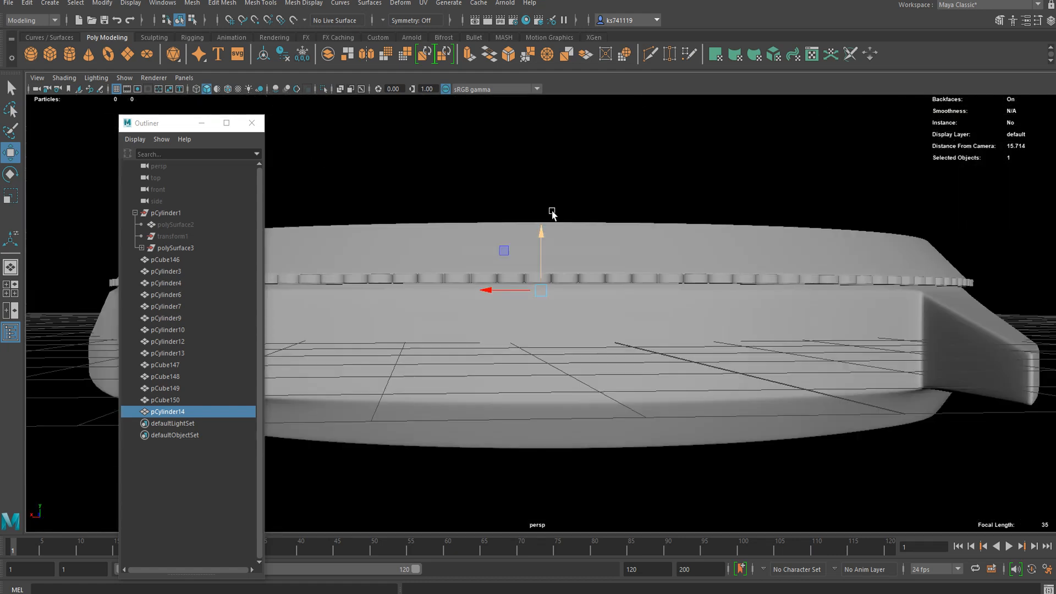
- Isolate the centre pin, delete its bottom cap faces, and bring the whole watch back into view
left_click(323, 89)
scroll(488, 216, "up", 3)
right_click_drag(545, 192, 548, 218)
left_click_drag(547, 218, 547, 205, "alt")
scroll(545, 237, "up", 3)
mouse_move(520, 261)
left_mouse_down()
mouse_move(547, 278)
mouse_move(544, 256)
left_mouse_up()
key("Delete")
right_click_drag(570, 193, 618, 141)
left_click(643, 172)
left_click_drag(643, 172, 596, 212, "alt")
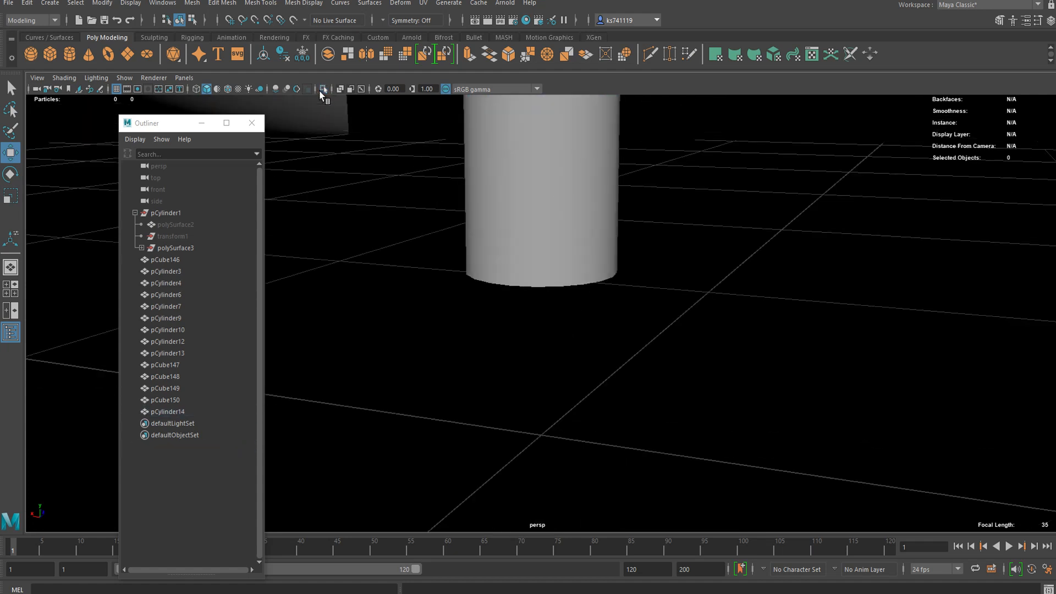
left_click(323, 88)
- Bevel the pin's top edge loop with an increased fraction for a more pointed tip, and return to object mode
scroll(427, 184, "down", 5)
left_click_drag(474, 253, 499, 217, "alt")
middle_click_drag(500, 217, 517, 291, "alt")
scroll(536, 278, "up", 4)
left_click(566, 241)
right_click_drag(567, 241, 567, 204)
scroll(572, 218, "up", 3)
double_click(583, 222)
key("ctrl+b")
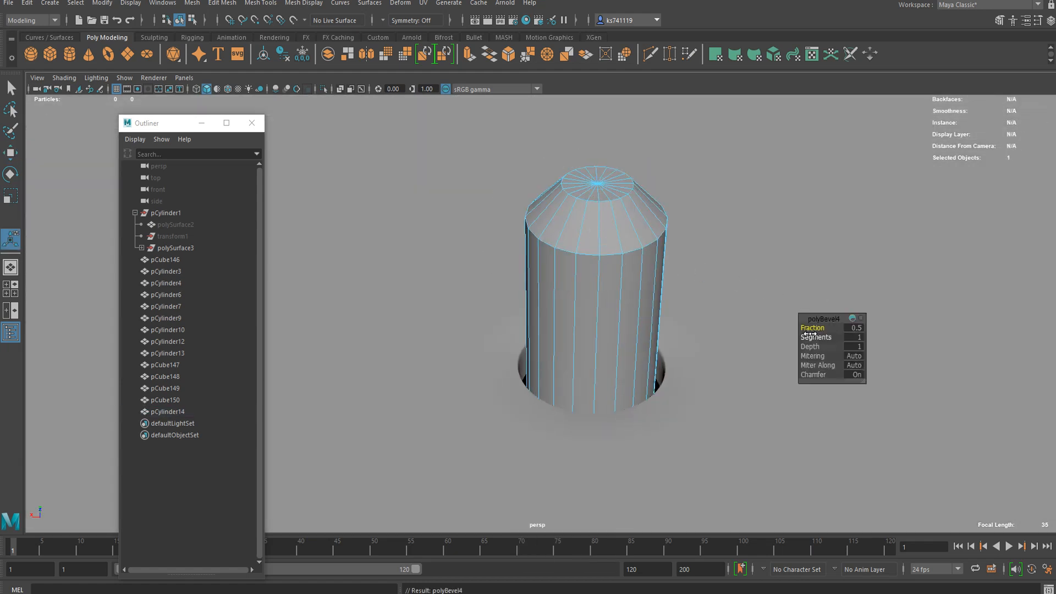
left_click_drag(811, 327, 818, 325)
key("q")
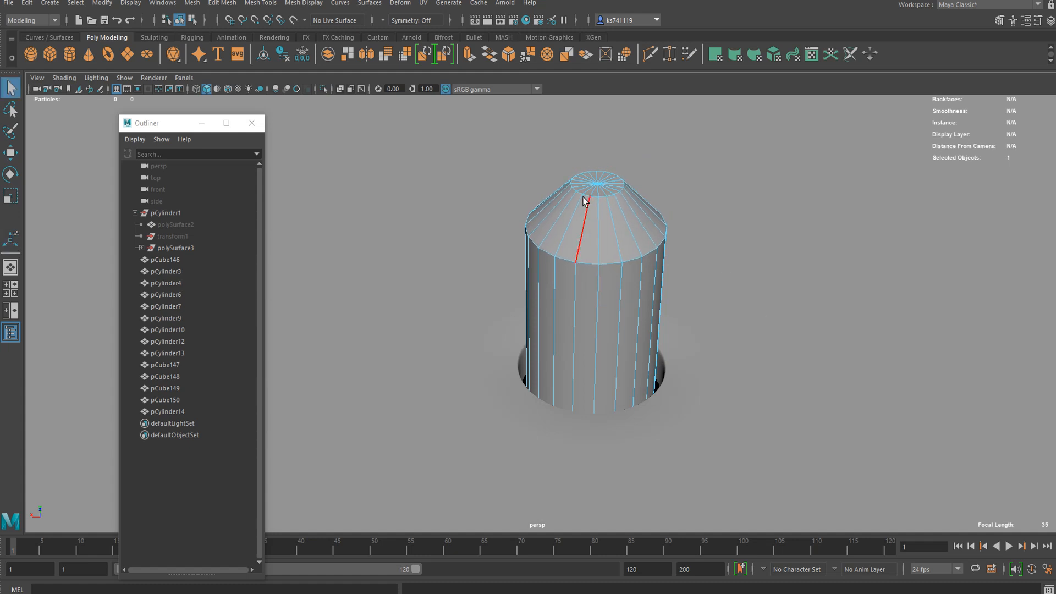
right_click_drag(610, 217, 695, 154)
- Examine the bevelled centre pin's size and position on the dial from several angles
scroll(623, 240, "down", 6)
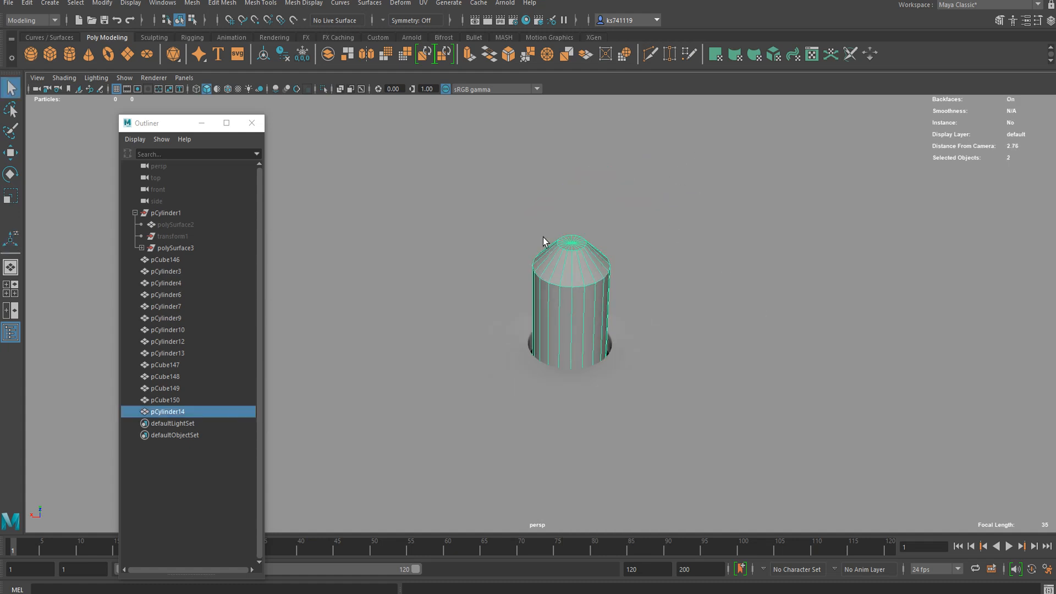
key("ctrl+1")
scroll(738, 253, "down", 4)
left_click(738, 253)
left_click_drag(737, 253, 580, 322, "alt")
scroll(556, 299, "up", 10)
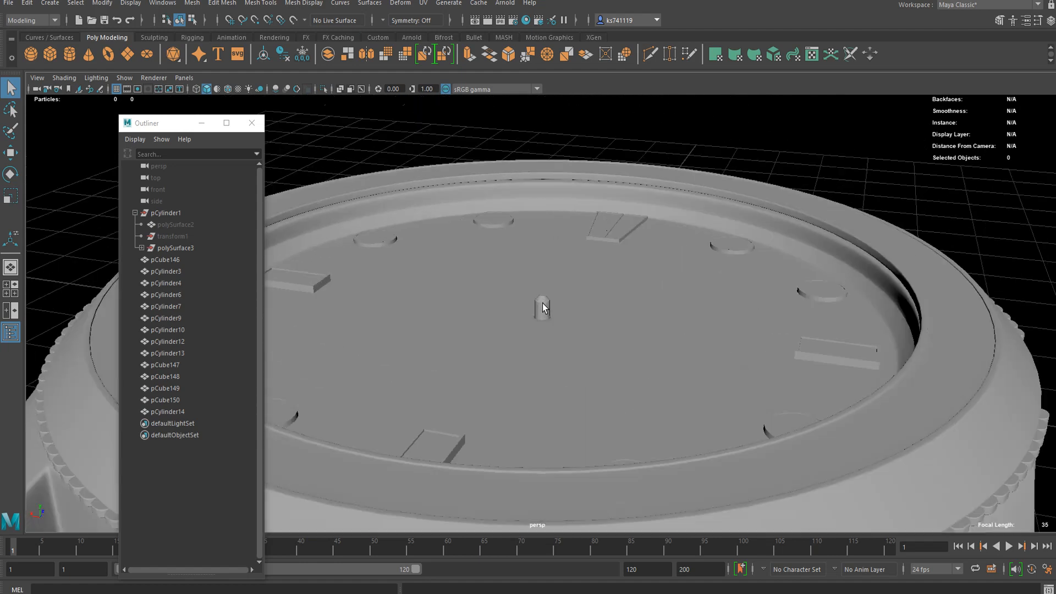
scroll(551, 286, "down", 10)
left_click_drag(505, 248, 549, 246, "alt")
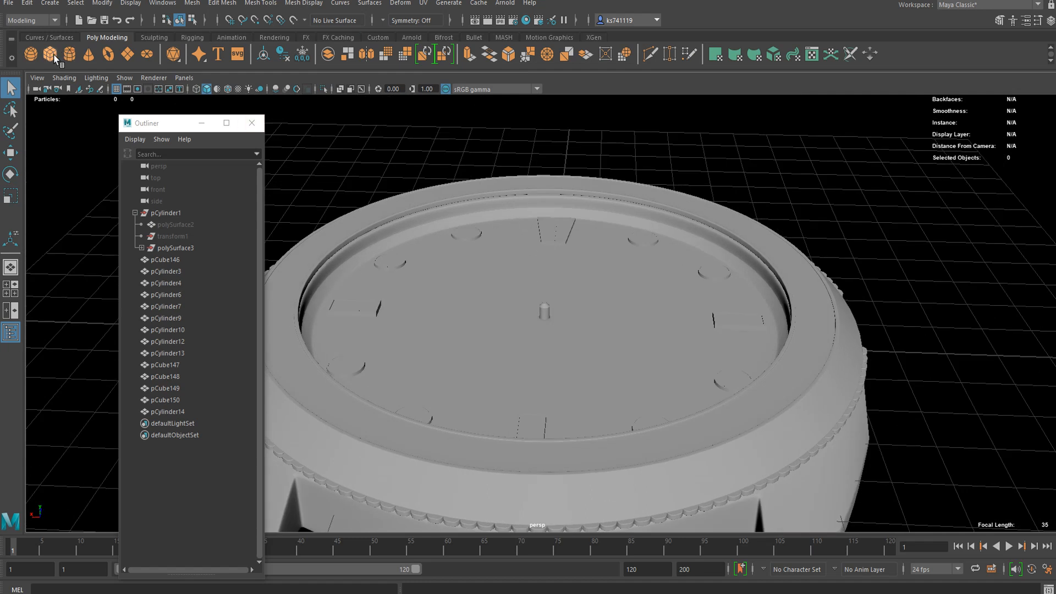
- Create a cube and shape it into a long thin hand reaching from the centre pin to the 12 o'clock marker
key("w")
left_click_drag(547, 306, 526, 328)
scroll(552, 242, "up", 5)
key("r")
key("w")
left_click_drag(538, 263, 618, 194)
key("r")
key("w")
mouse_move(587, 243)
left_mouse_down()
mouse_move(632, 175)
mouse_move(566, 267)
mouse_move(646, 253)
mouse_move(629, 276)
mouse_move(587, 257)
left_mouse_up()
scroll(587, 264, "up", 3)
scroll(580, 275, "up", 3)
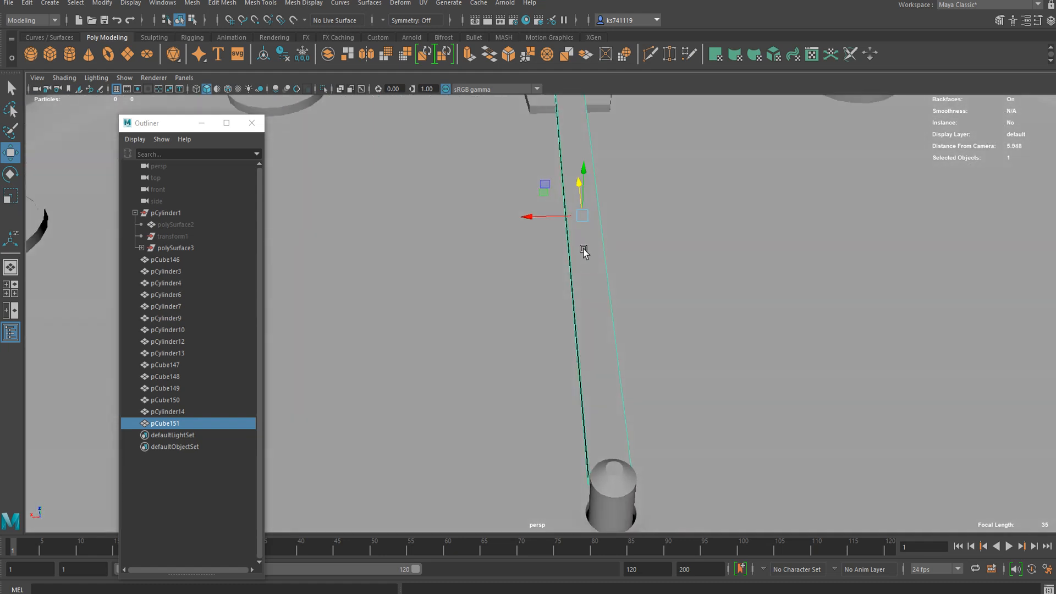
- Insert a centred edge loop across the middle of the hand with the Multi-Cut tool
scroll(569, 144, "down", 2)
key("ctrl+shift+x")
middle_click(573, 254, "ctrl")
key("q")
- Select the hand's middle vertices and set the Scale tool's axis orientation to Object
right_click_drag(583, 238, 580, 220)
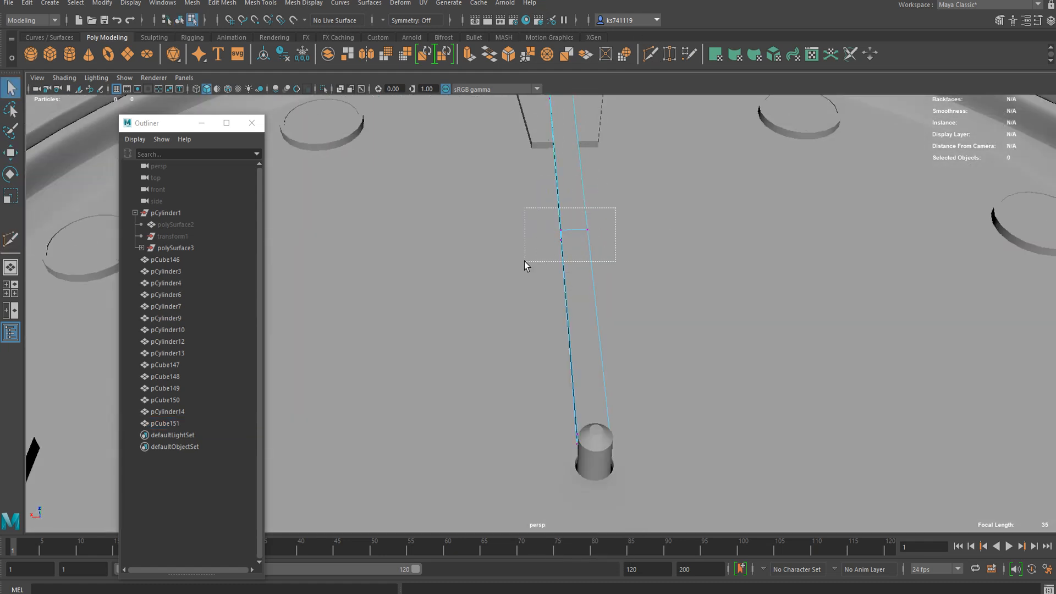
left_click_drag(525, 261, 526, 262)
key("w")
key("r")
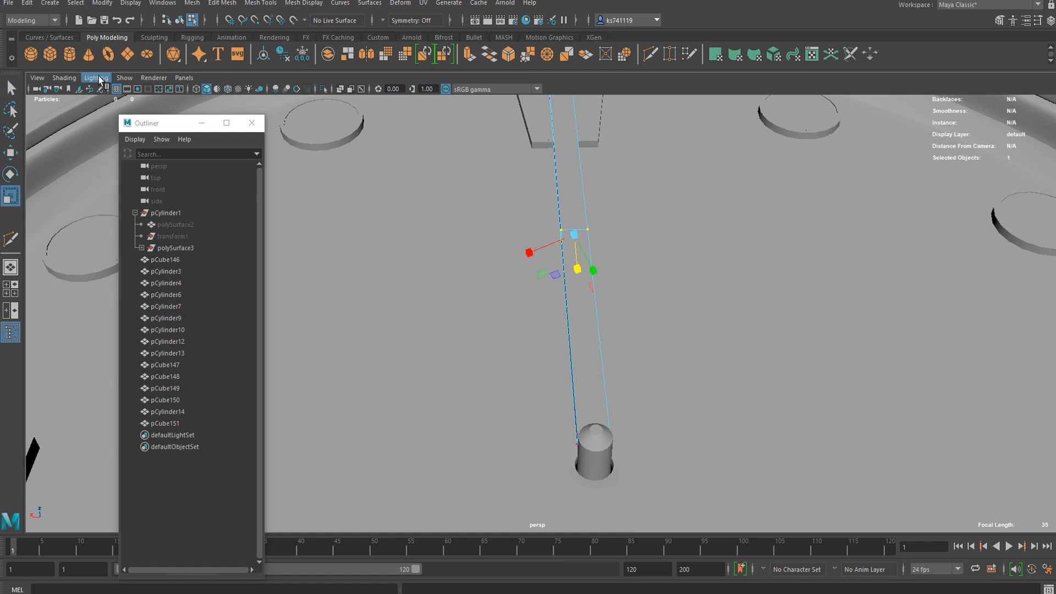
double_click(13, 199)
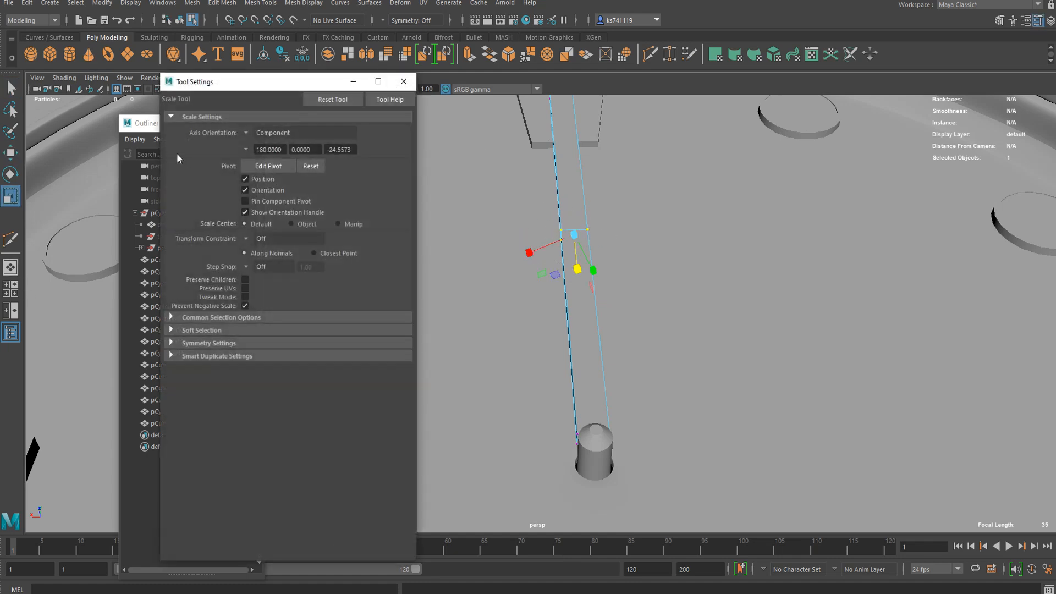
left_click(246, 135)
left_click(282, 142)
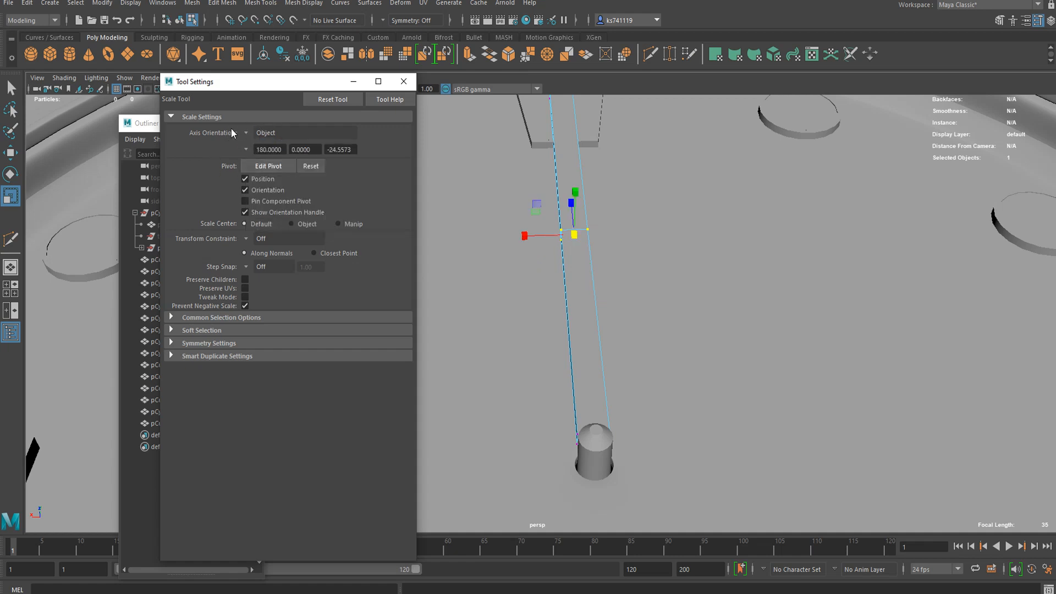
left_click(404, 81)
- Widen the hand at its middle vertices and adjust the width of its tip vertices for a tapered shape
left_click_drag(536, 236, 419, 242)
scroll(539, 216, "down", 3)
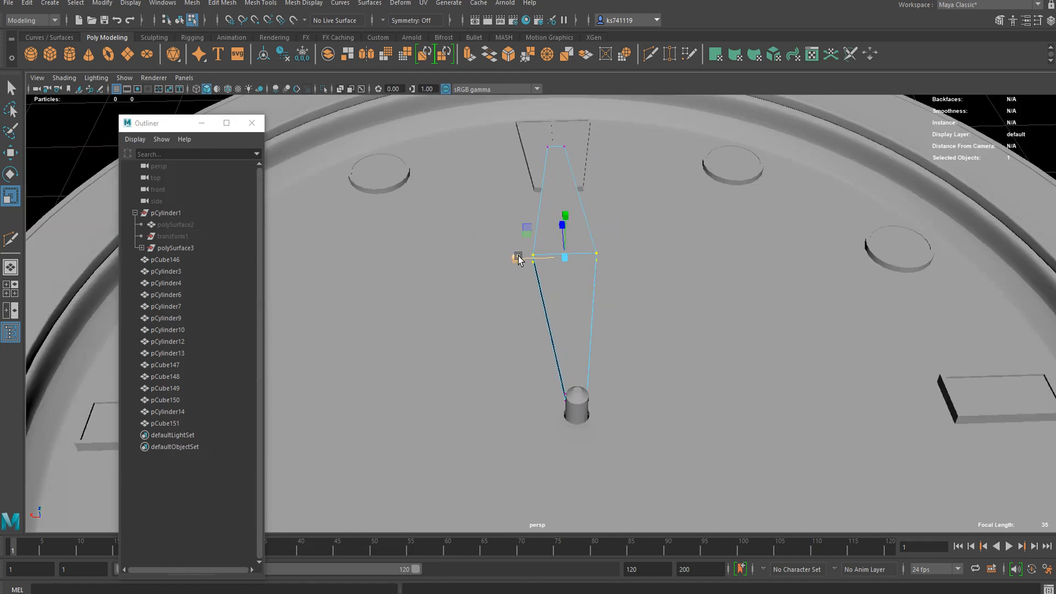
mouse_move(519, 258)
left_mouse_down()
mouse_move(538, 256)
mouse_move(531, 264)
left_mouse_up()
left_click_drag(589, 134, 489, 153)
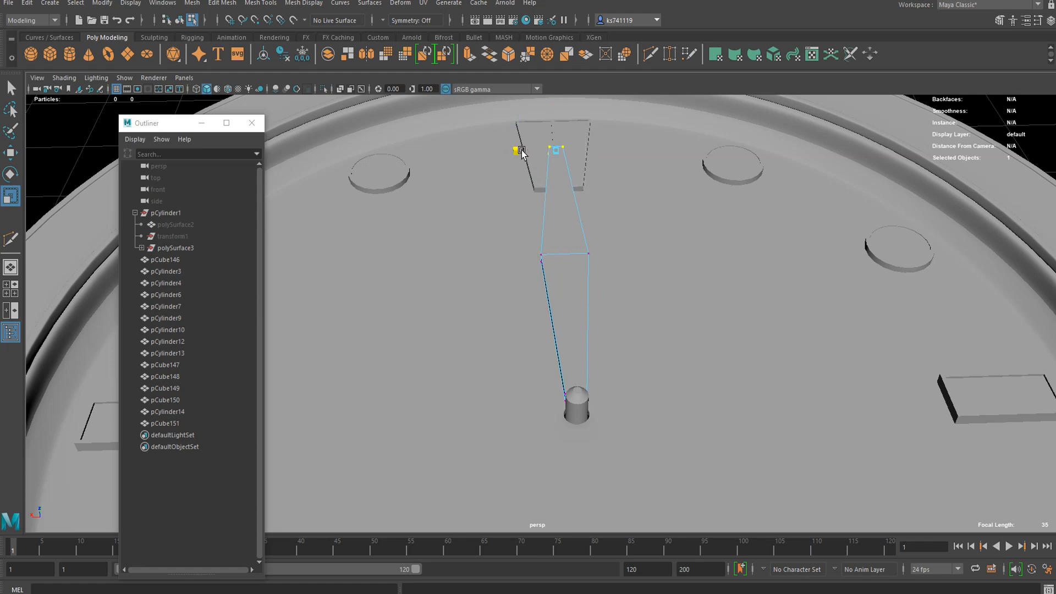
left_click_drag(539, 151, 539, 150)
- Shorten the hand slightly by moving its tip vertices back toward the centre pin
scroll(521, 198, "down", 3)
left_click_drag(521, 198, 495, 277, "alt")
scroll(556, 167, "down", 1)
left_click_drag(557, 166, 547, 178, "alt")
key("w")
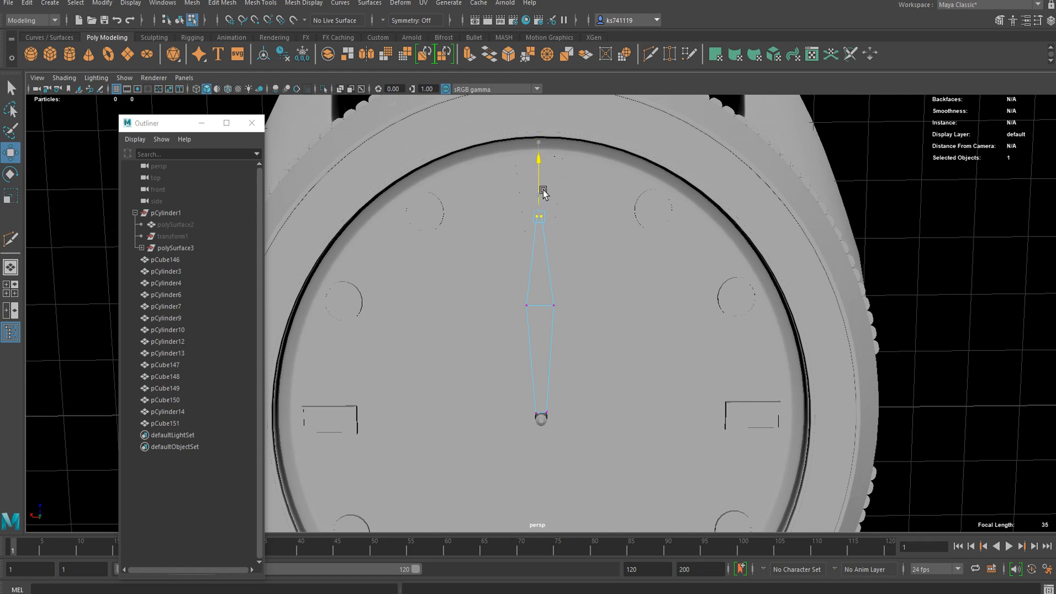
left_click_drag(541, 281, 519, 288, "alt")
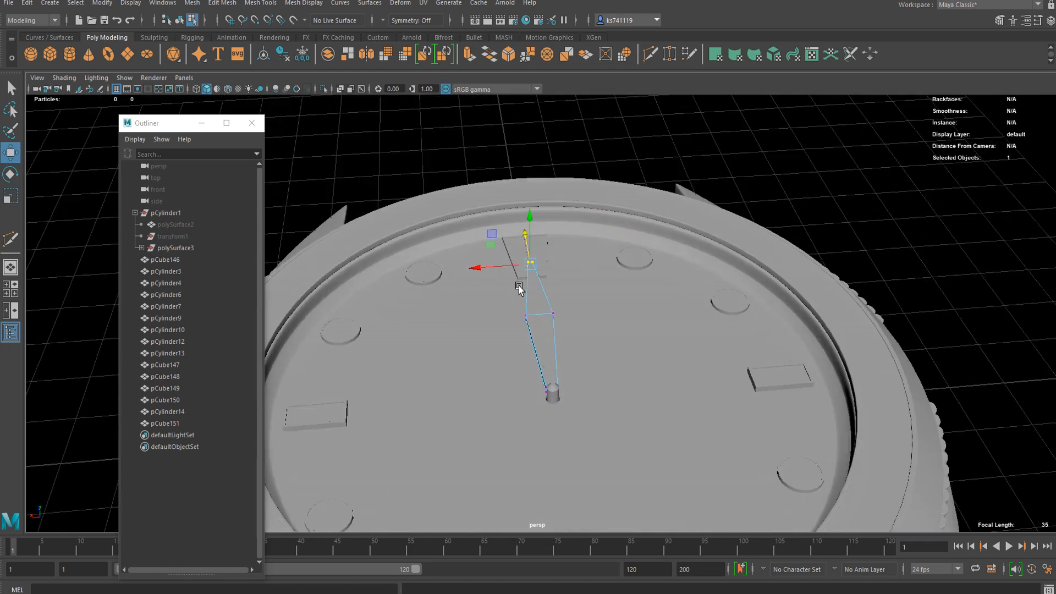
- Extrude the hand's two top faces together with an offset of 0.02 to create an inset border
scroll(518, 273, "up", 6)
right_click_drag(520, 266, 521, 280)
left_click(522, 282)
left_click(545, 339, "shift")
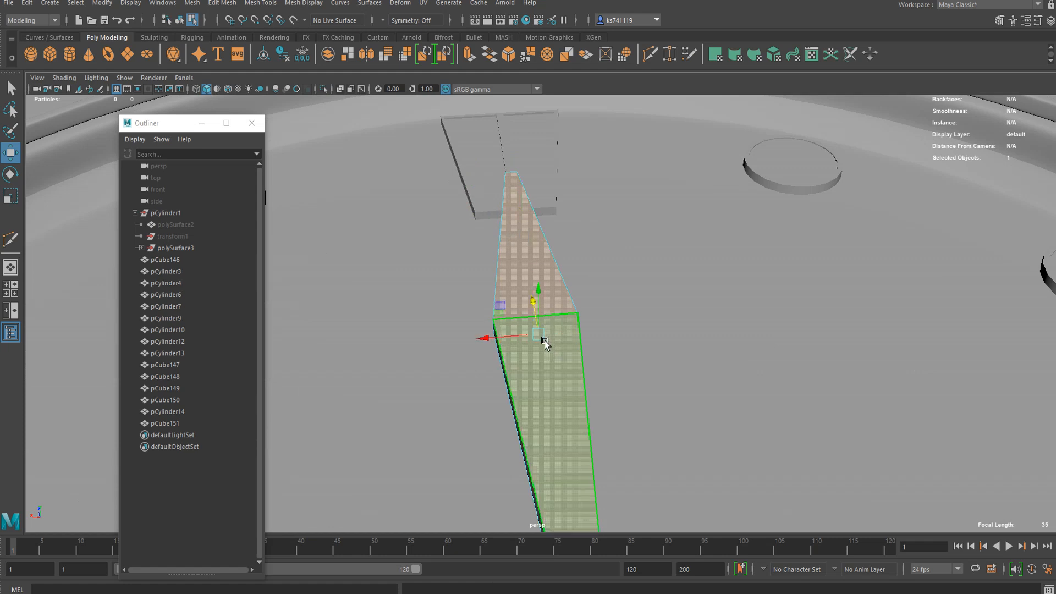
middle_click_drag(535, 313, 525, 252, "alt")
left_click_drag(525, 253, 573, 285, "alt")
key("ctrl+e")
left_click_drag(809, 346, 816, 350)
scroll(566, 193, "down", 2)
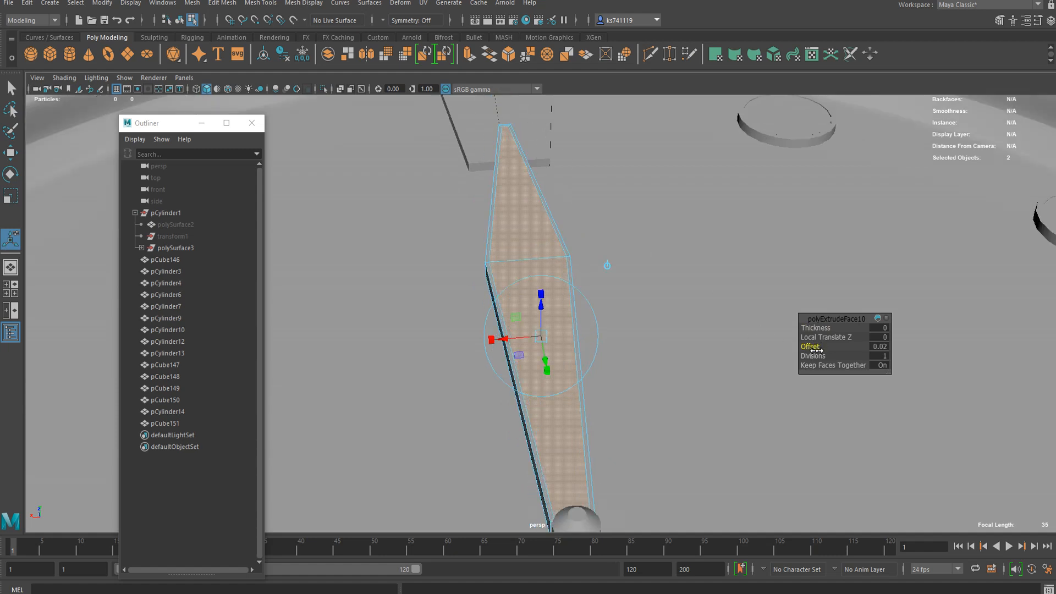
left_click_drag(817, 349, 816, 353)
- Extrude the inset faces with a thickness of -0.01 and offset 0, then return to object mode
mouse_move(531, 283)
left_mouse_down("alt")
mouse_move(528, 258)
mouse_move(503, 242)
mouse_move(511, 284)
left_mouse_up("alt")
key("ctrl+e")
left_click_drag(808, 342, 814, 330)
type("0")
key("Return")
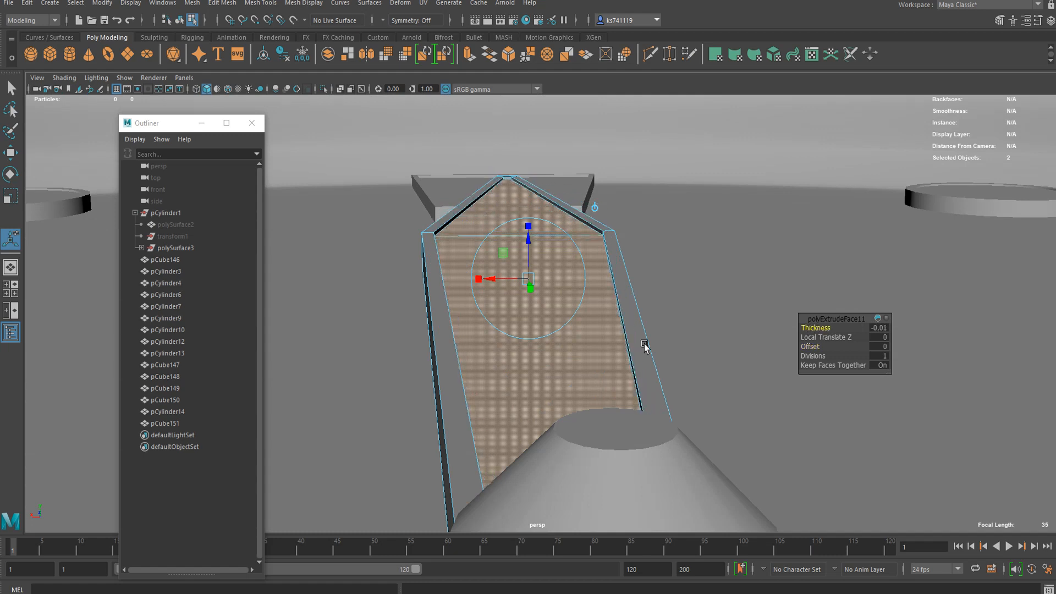
key("q")
scroll(644, 345, "down", 4)
right_click_drag(519, 238, 585, 174)
- Examine the recessed hand's shape and thickness against the dial and centre pin
scroll(530, 240, "down", 8)
left_click_drag(530, 241, 682, 128, "alt")
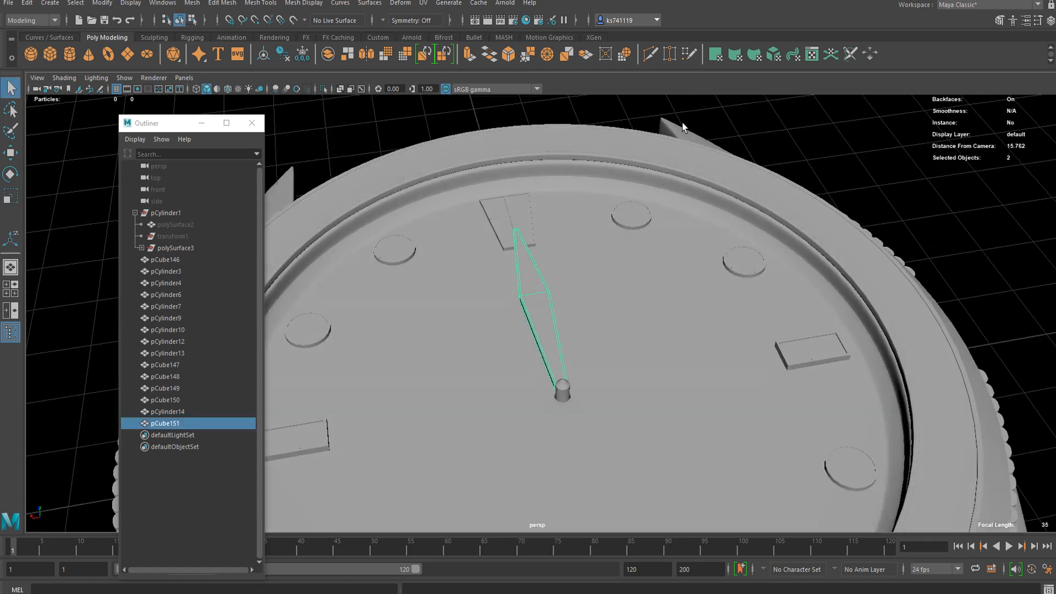
left_click(908, 176)
scroll(542, 369, "up", 5)
left_click_drag(542, 369, 578, 344, "alt")
left_click(531, 310)
scroll(522, 319, "up", 2)
left_click_drag(499, 335, 510, 326, "alt")
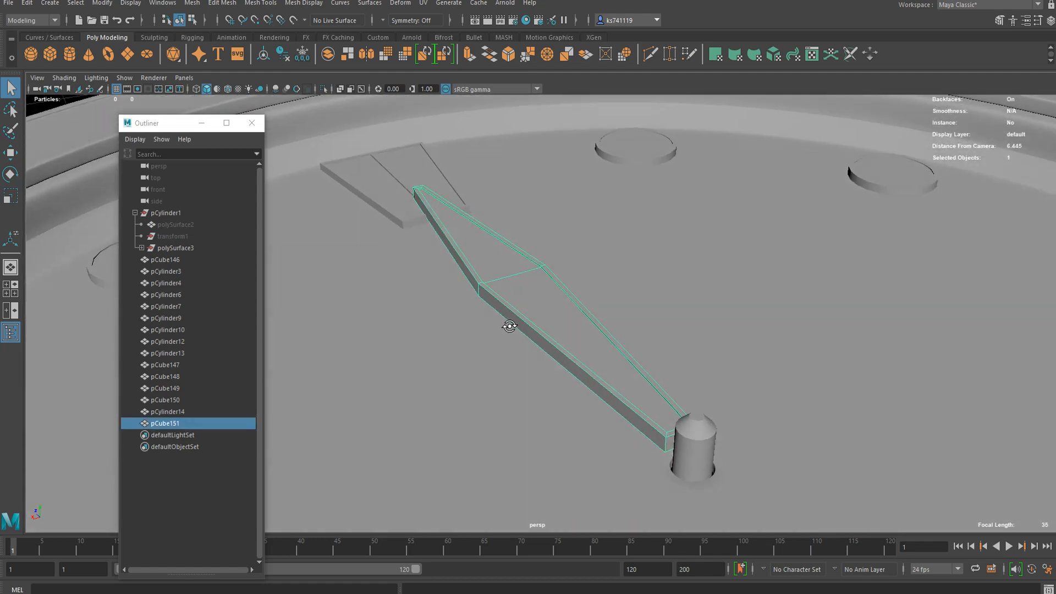
scroll(544, 314, "up", 4)
key("ctrl+d")
scroll(589, 302, "down", 3)
key("w")
left_click_drag(506, 232, 509, 260)
key("Delete")
- Scale the hand vertically to make it thinner
left_click(551, 341)
key("r")
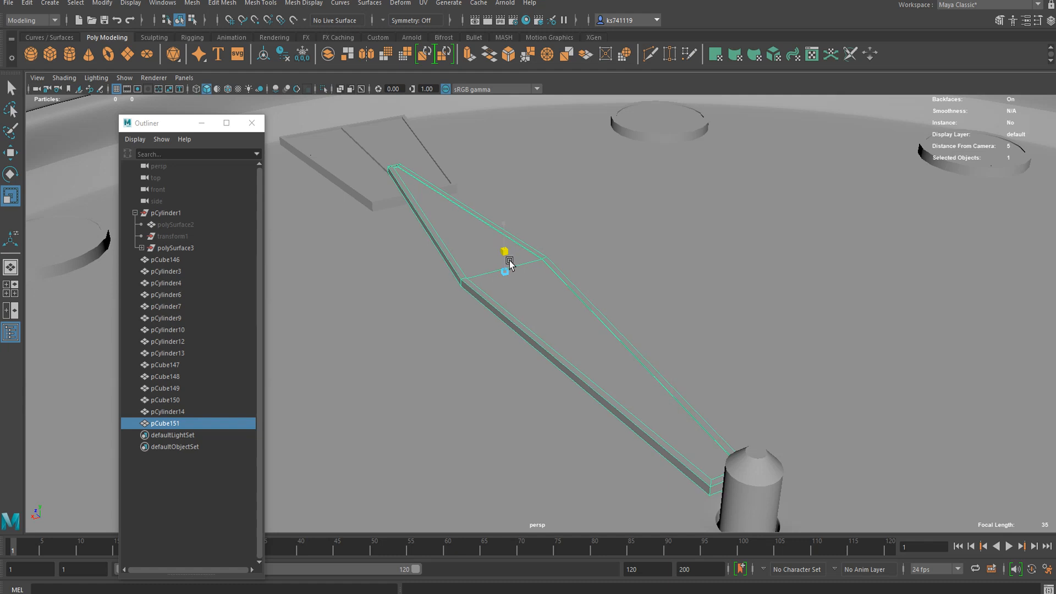
scroll(511, 265, "down", 2)
key("w")
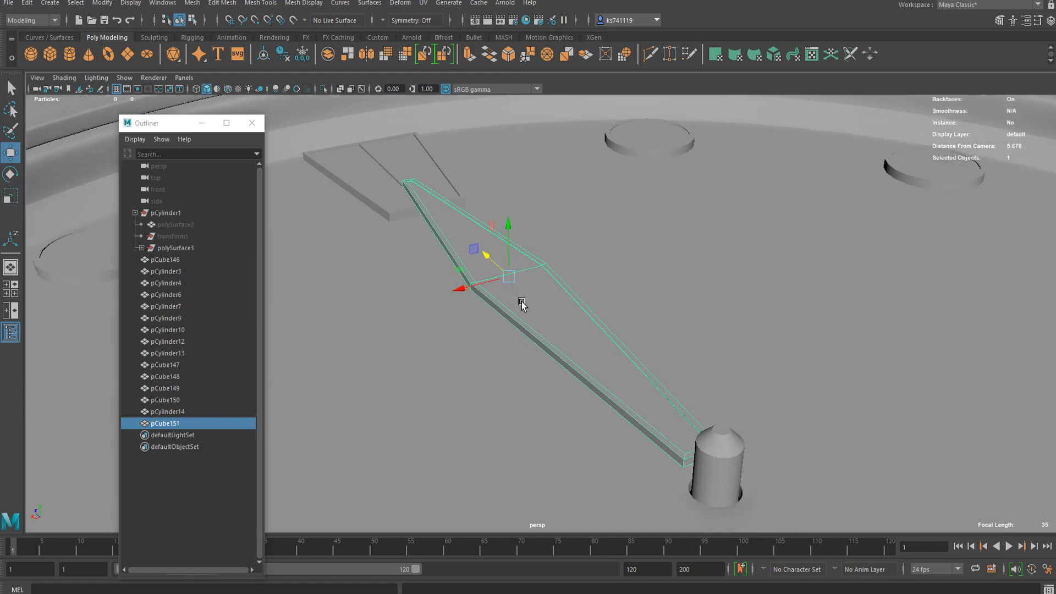
scroll(504, 297, "down", 1)
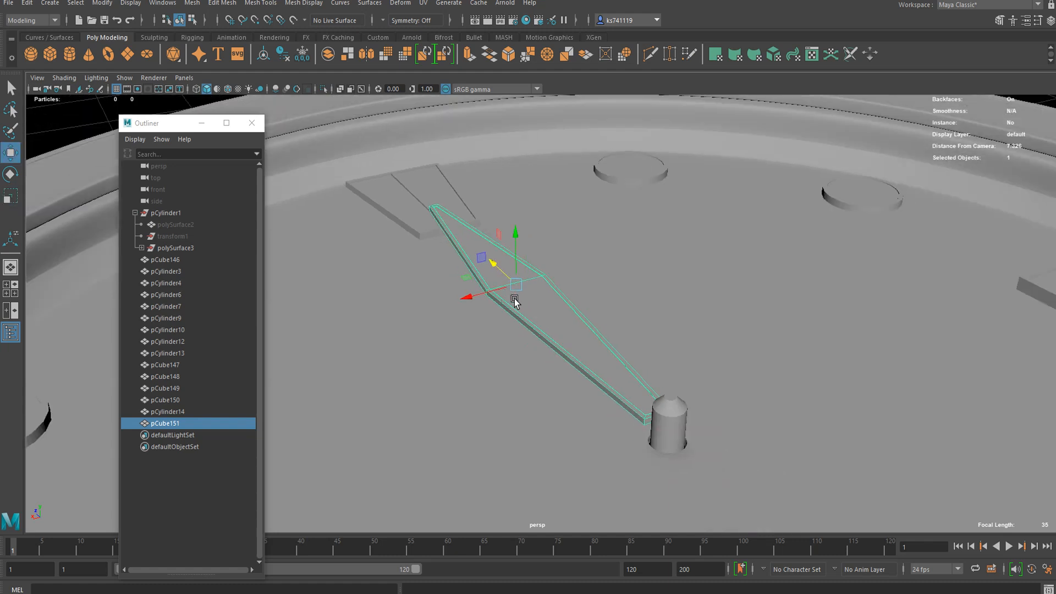
scroll(516, 300, "up", 1)
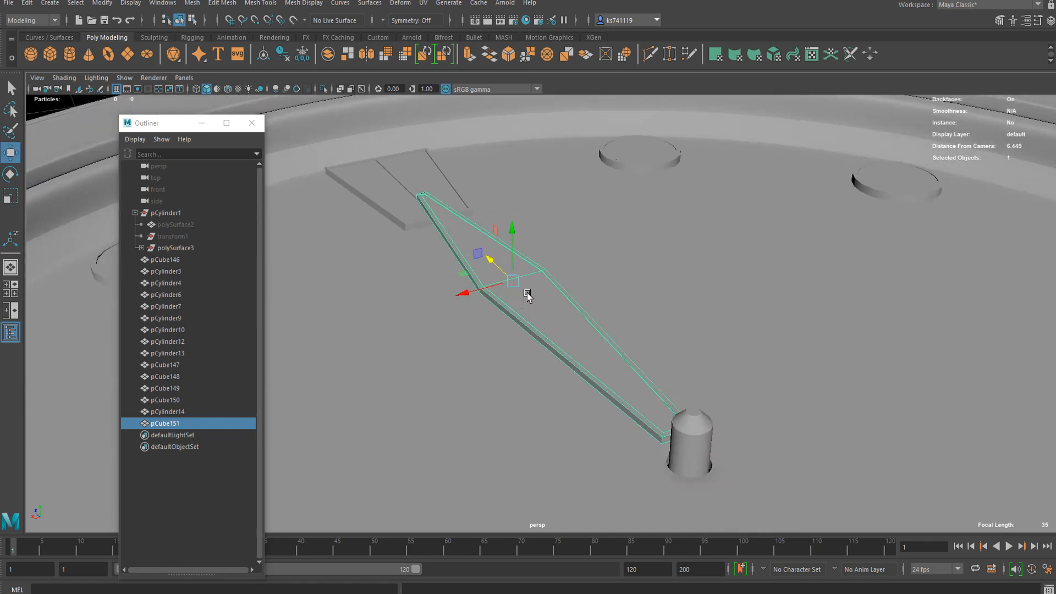
- Duplicate the hand, lower the copy beneath the original, and shorten it into a second hand
key("ctrl+d")
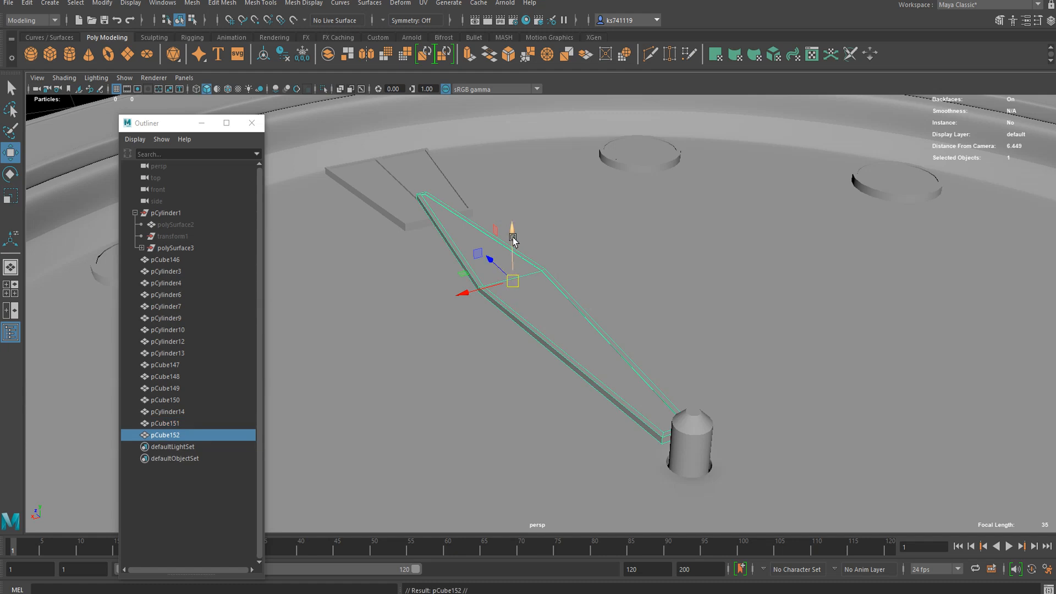
left_click_drag(513, 253, 571, 414)
key("r")
- Set the shorter hand's pivot at the centre pin and rotate it toward the 3 o'clock marker, with wireframe on shaded enabled
key("d")
key("d")
scroll(664, 448, "down", 3)
key("e")
scroll(523, 403, "down", 6)
left_click_drag(514, 385, 533, 400, "alt")
left_click(228, 89)
scroll(523, 322, "up", 5)
left_click_drag(553, 282, 633, 218, "alt")
left_click_drag(553, 215, 698, 208, "alt")
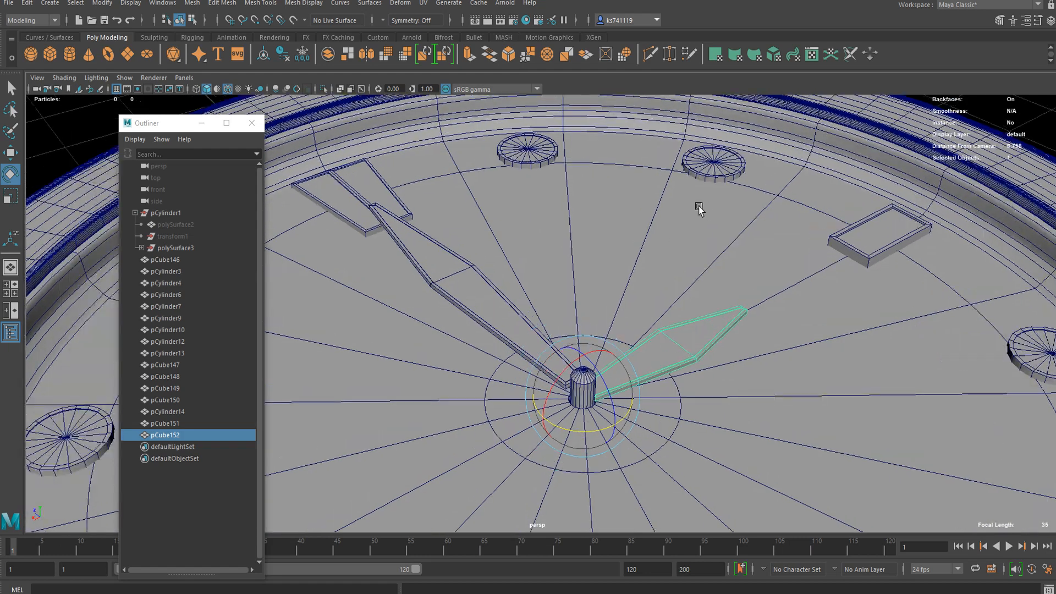
- Examine how both hands meet the centre pin and line up with the dial markers
scroll(693, 208, "down", 5)
scroll(683, 209, "up", 2)
scroll(660, 264, "up", 4)
left_click_drag(619, 335, 577, 374, "alt")
scroll(582, 338, "down", 2)
scroll(719, 141, "down", 3)
scroll(715, 198, "down", 3)
left_click_drag(715, 283, 649, 266, "alt")
scroll(649, 266, "up", 8)
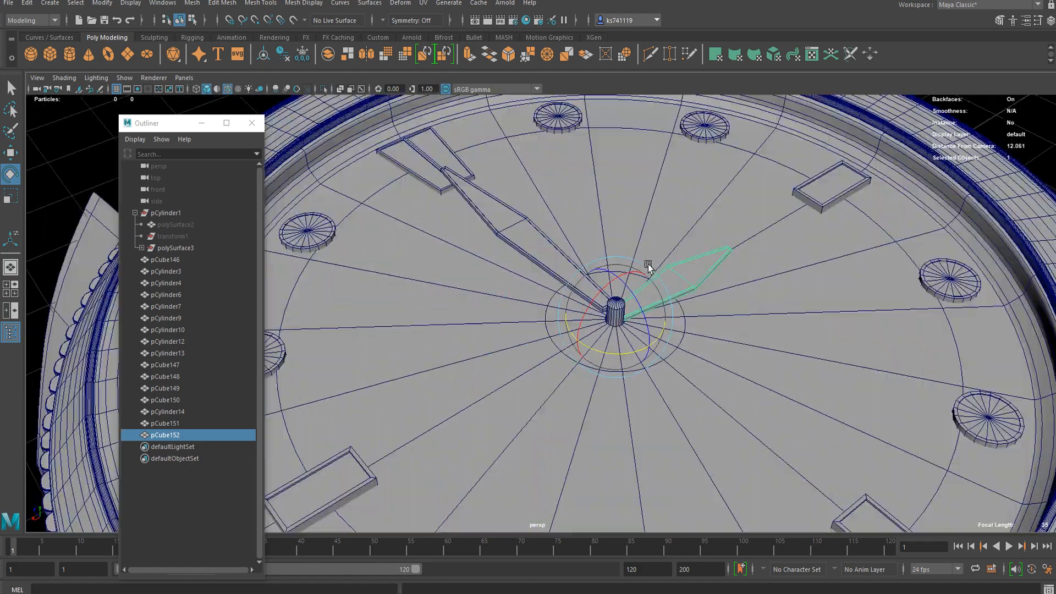
middle_click_drag(715, 289, 658, 309, "alt")
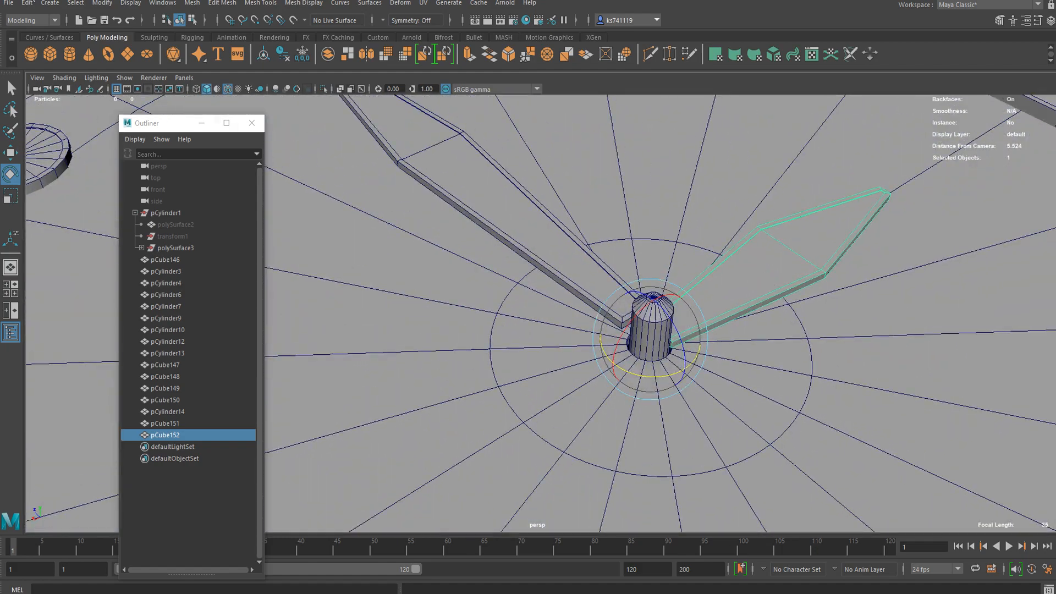
- Create a polygon cylinder and scale it down into a small flat disc for a collar on the centre pin
left_click(65, 56)
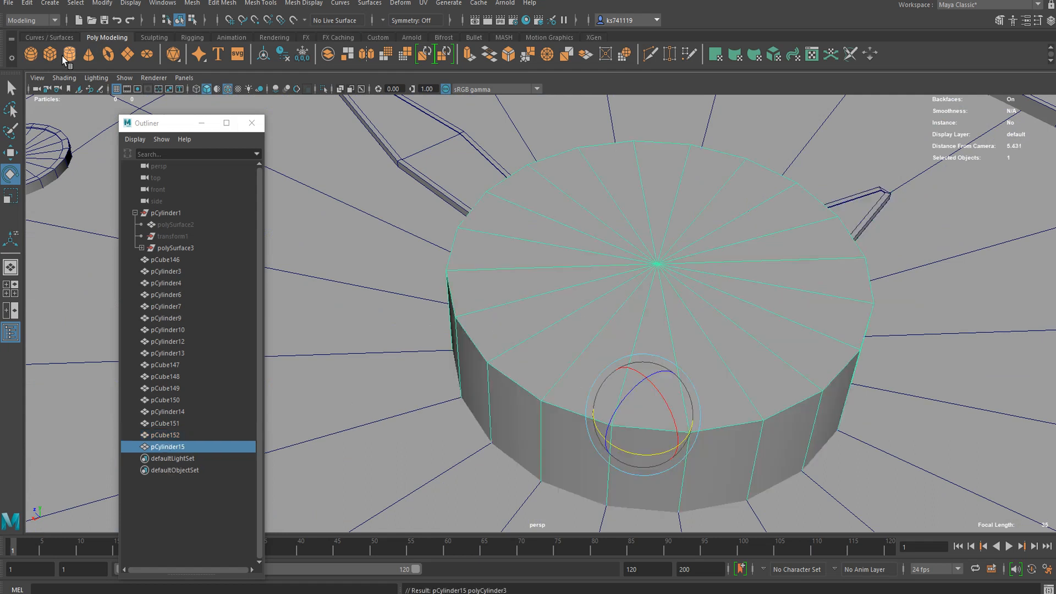
key("r")
left_click_drag(646, 410, 455, 440)
key("w")
key("ctrl+z")
key("r")
left_click_drag(662, 219, 655, 272)
- Move the disc vertically to sit around the centre pin at the long hand's level
key("w")
left_click_drag(655, 226, 585, 325)
key("r")
scroll(710, 336, "up", 3)
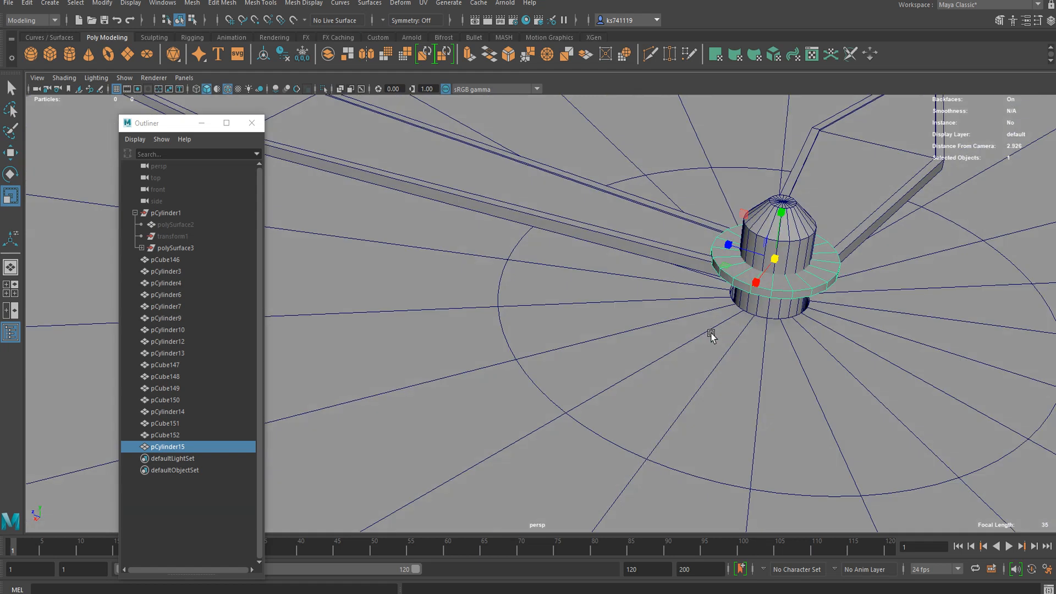
scroll(709, 337, "up", 6)
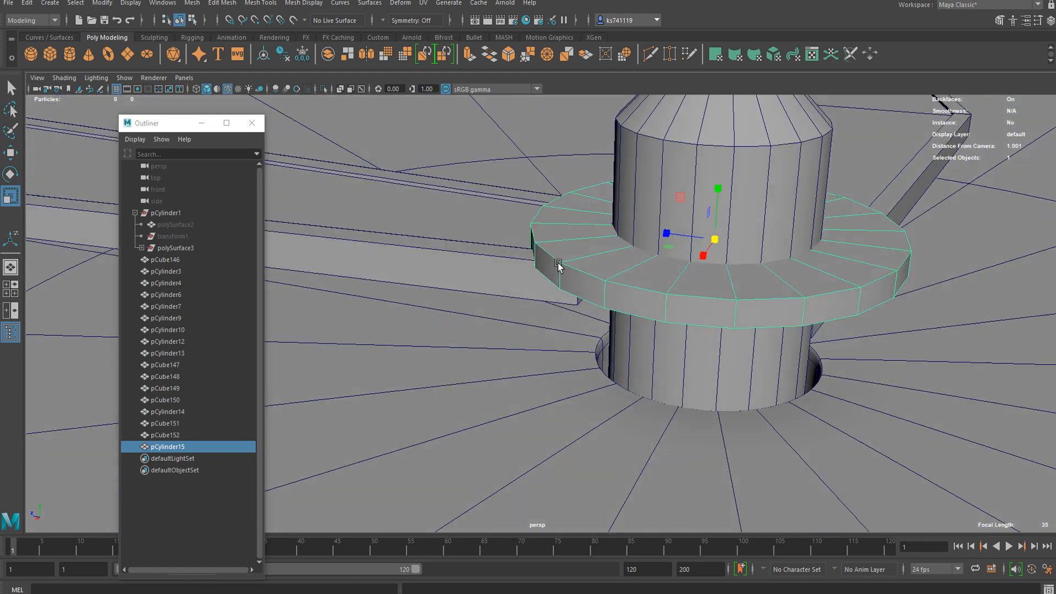
- Thicken the collar disc vertically and adjust its height so it encloses the long hand's inner end
left_click_drag(555, 270, 545, 251, "alt")
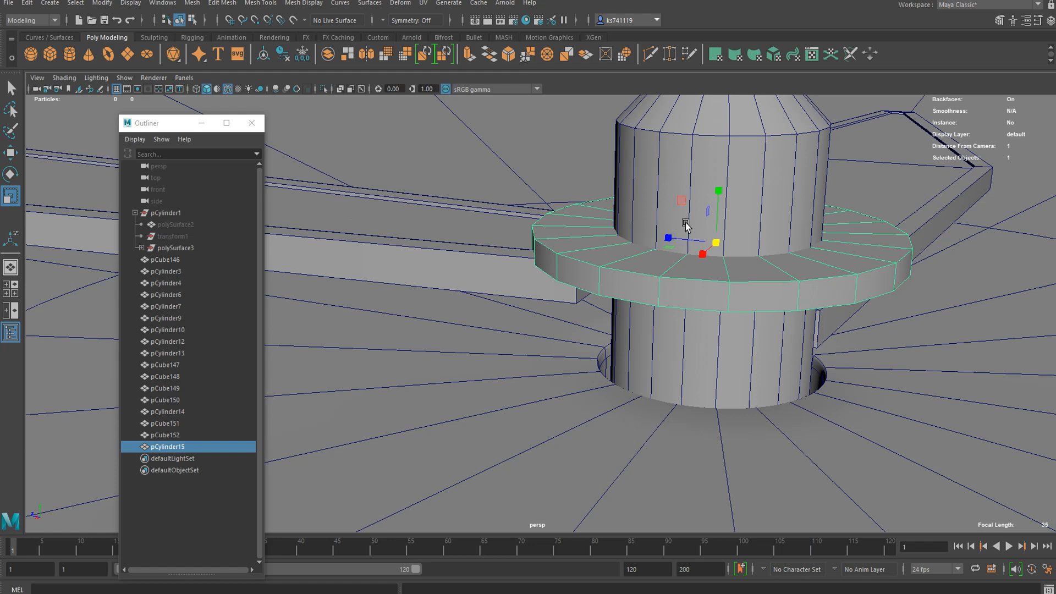
left_click_drag(718, 191, 720, 225)
key("w")
key("r")
key("w")
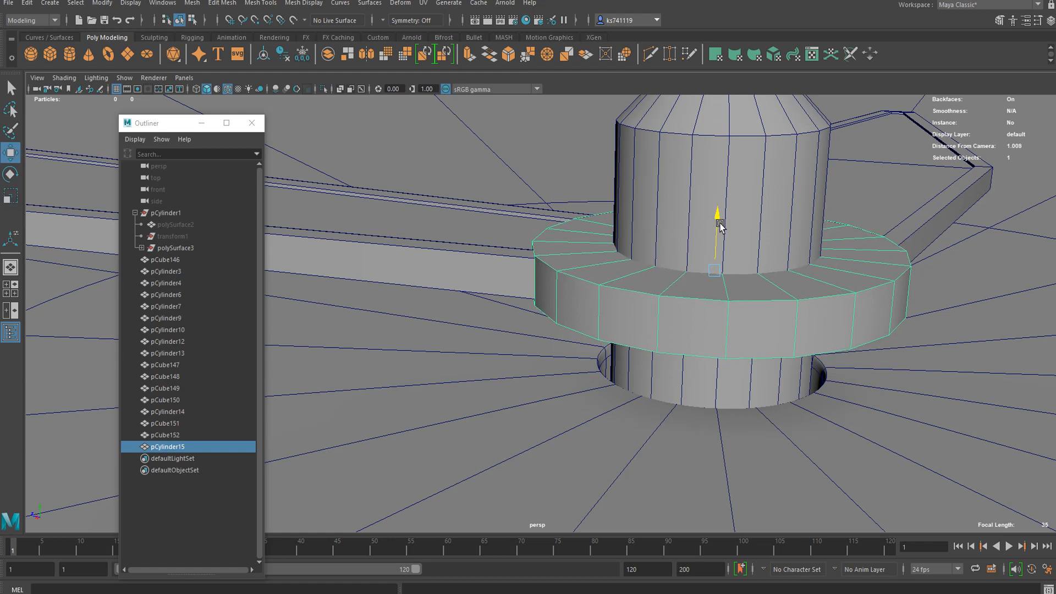
mouse_move(580, 306)
left_mouse_down("alt")
mouse_move(523, 389)
mouse_move(625, 338)
mouse_move(616, 294)
mouse_move(587, 309)
left_mouse_up("alt")
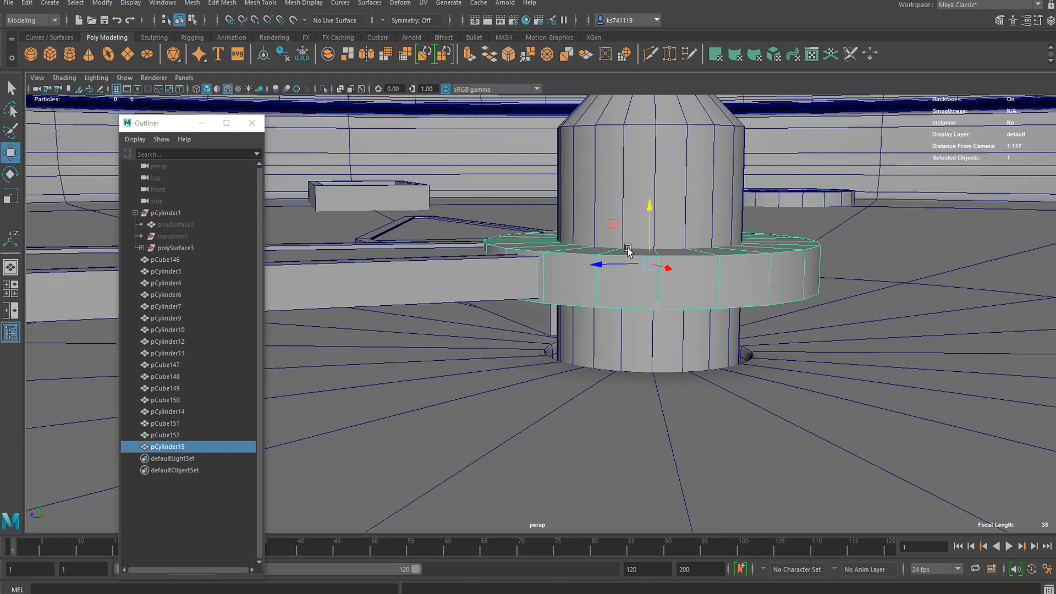
- Duplicate the collar and lower the copy around the centre pin to the shorter hand's level
key("ctrl+d")
left_click_drag(651, 212, 653, 290)
- Combine the long hand and the upper collar into one mesh
left_click_drag(475, 249, 417, 141)
left_click(191, 4)
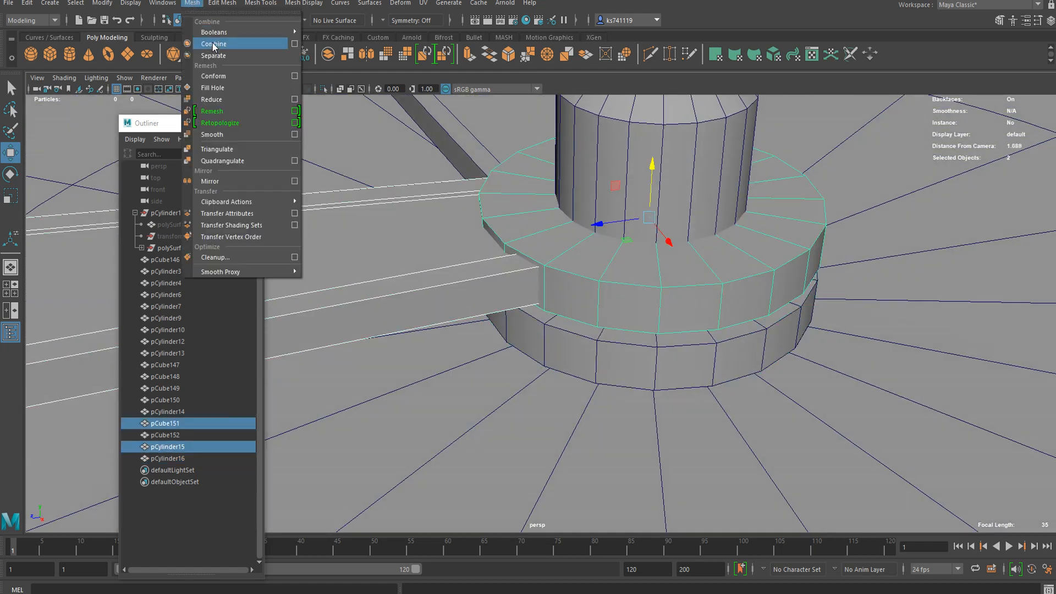
left_click(213, 43)
left_click(284, 57)
- Combine the shorter hand and the lower collar into one mesh
left_click(469, 130)
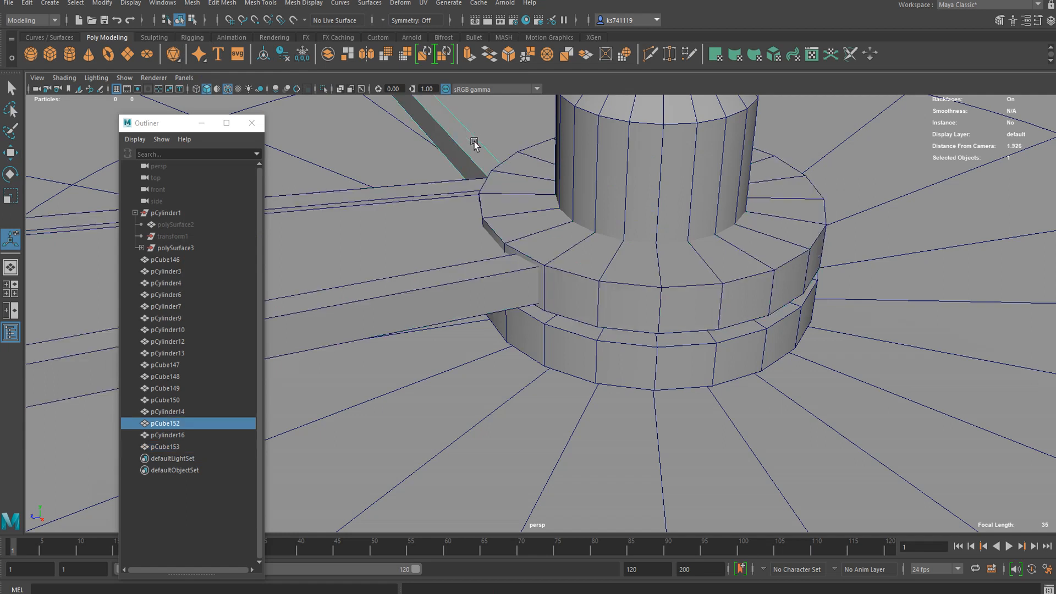
left_click(575, 332, "shift")
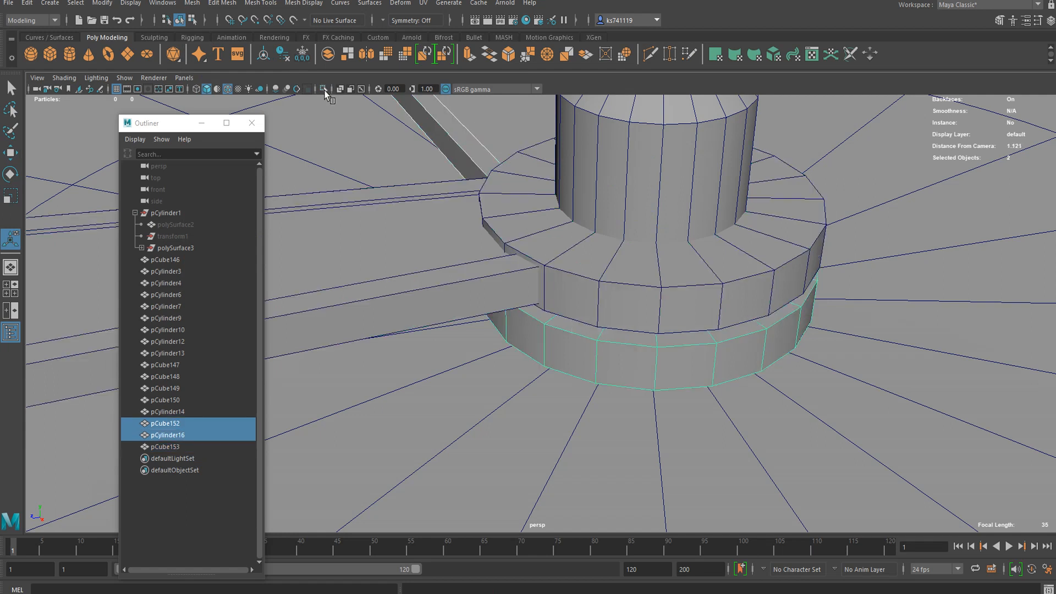
left_click(192, 3)
left_click(220, 44)
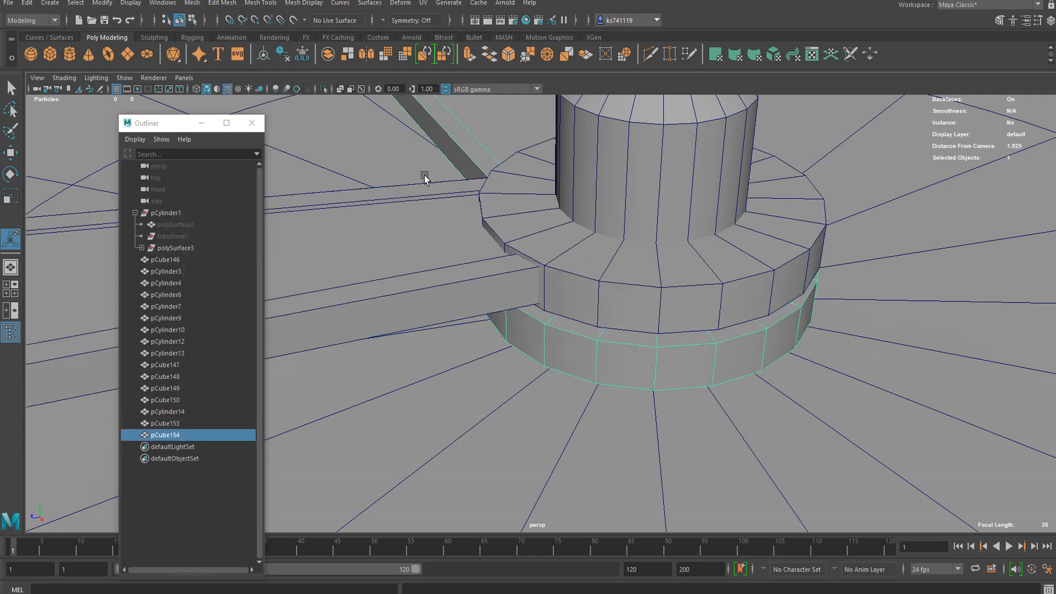
- Check each combined hand and collar by selecting them in turn and examining how they sit on the dial
scroll(490, 303, "down", 5)
left_click(490, 300)
left_click(502, 195)
left_click(494, 294)
left_click(515, 204)
scroll(527, 291, "down", 5)
scroll(528, 294, "down", 5)
scroll(541, 305, "up", 3)
left_click_drag(594, 300, 521, 332, "alt")
scroll(521, 332, "up", 3)
scroll(507, 300, "down", 6)
left_click_drag(392, 196, 457, 264, "alt")
scroll(550, 313, "up", 8)
- Try to stretch the shorter hand together with its collar lengthwise toward the 3 o'clock marker
key("w")
left_click_drag(589, 315, 589, 315)
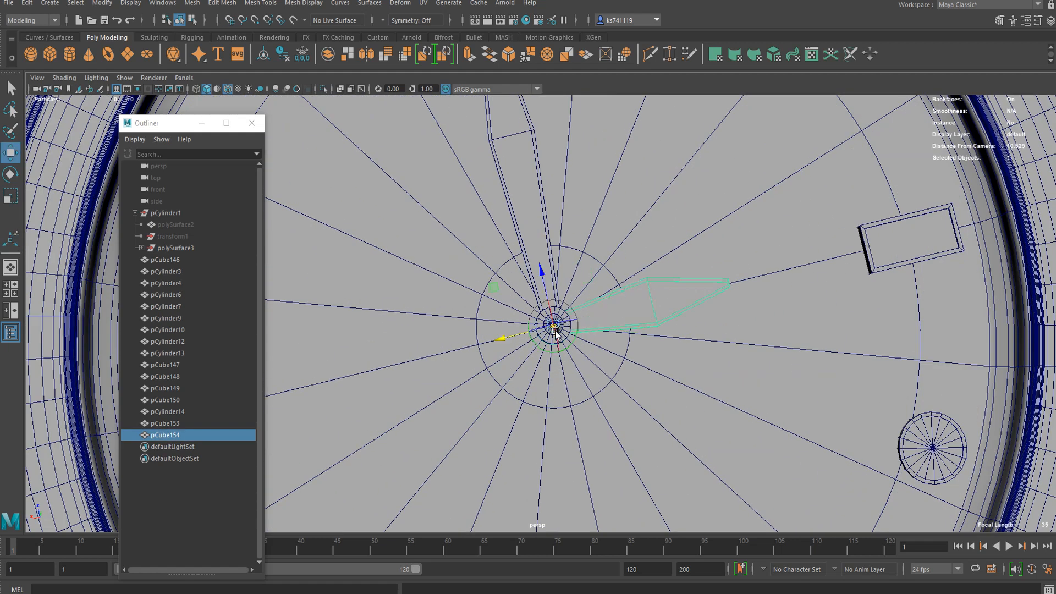
key("r")
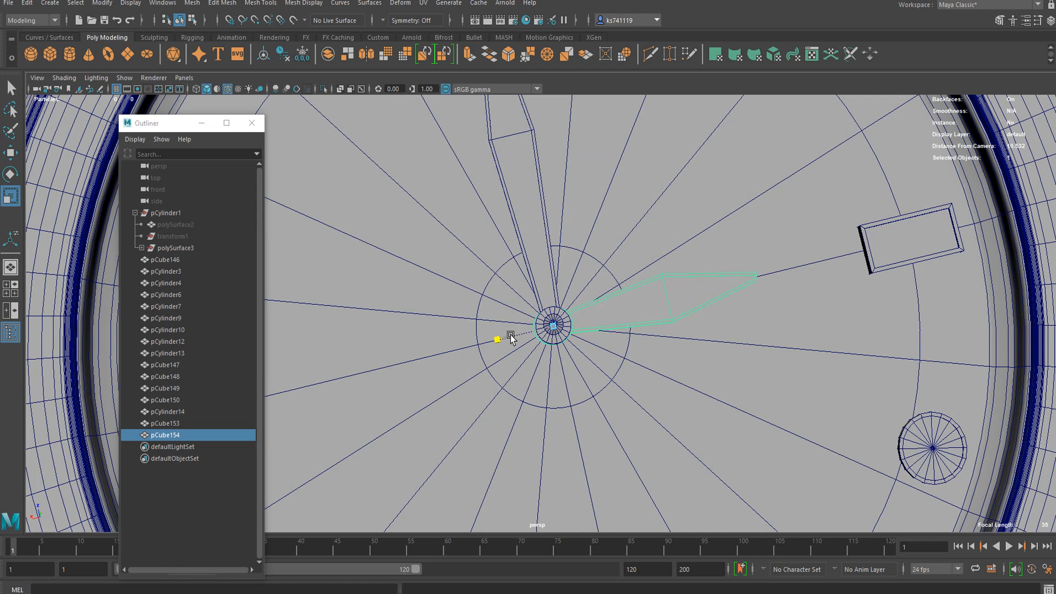
left_click_drag(516, 336, 689, 395, "alt")
- Select only the faces of the shorter hand's blade and lengthen them outward from the collar
right_click_drag(671, 357, 662, 313)
left_click(697, 364)
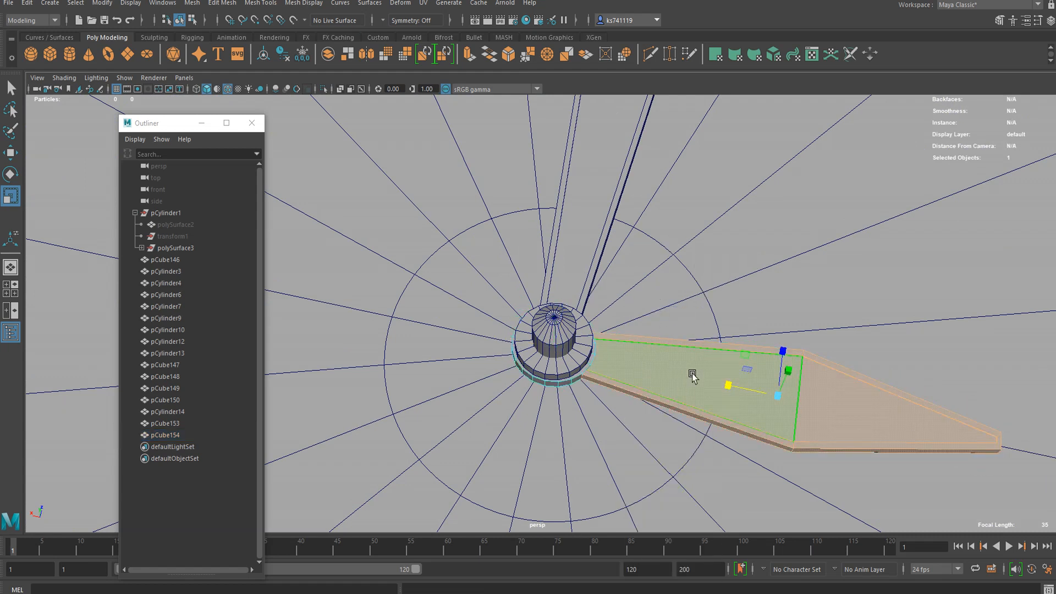
left_click_drag(741, 386, 792, 411)
key("w")
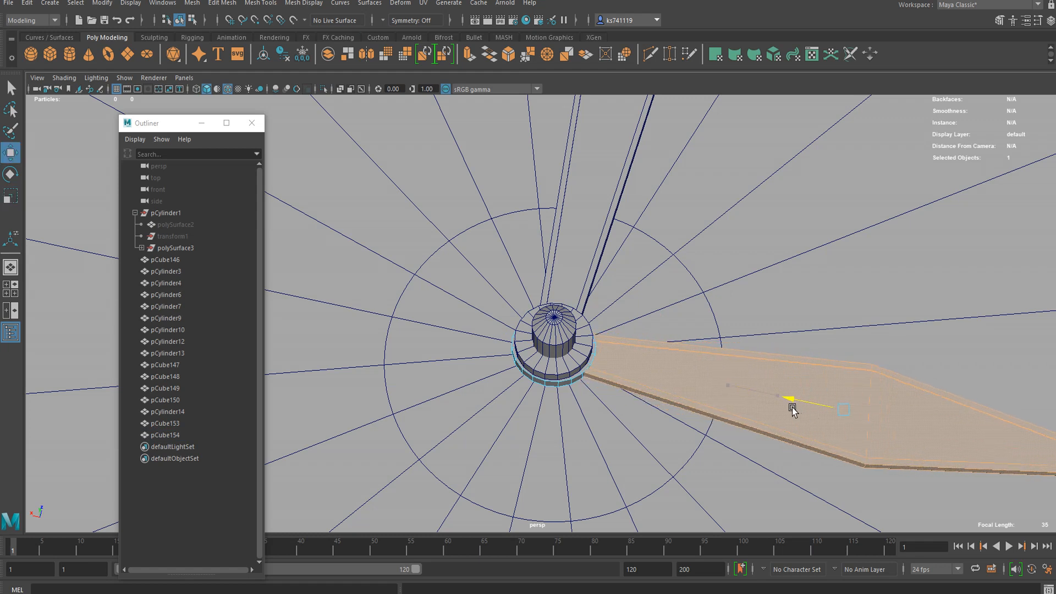
- Fine-tune the blade faces' length, slide them back toward the centre pin and return to object mode
scroll(696, 384, "down", 10)
scroll(696, 384, "up", 5)
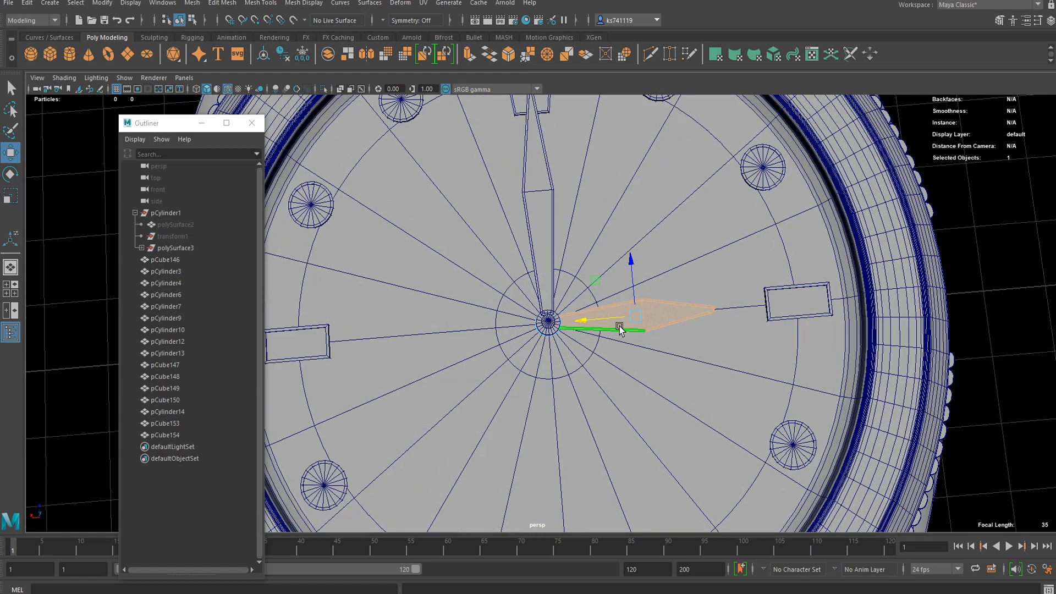
key("r")
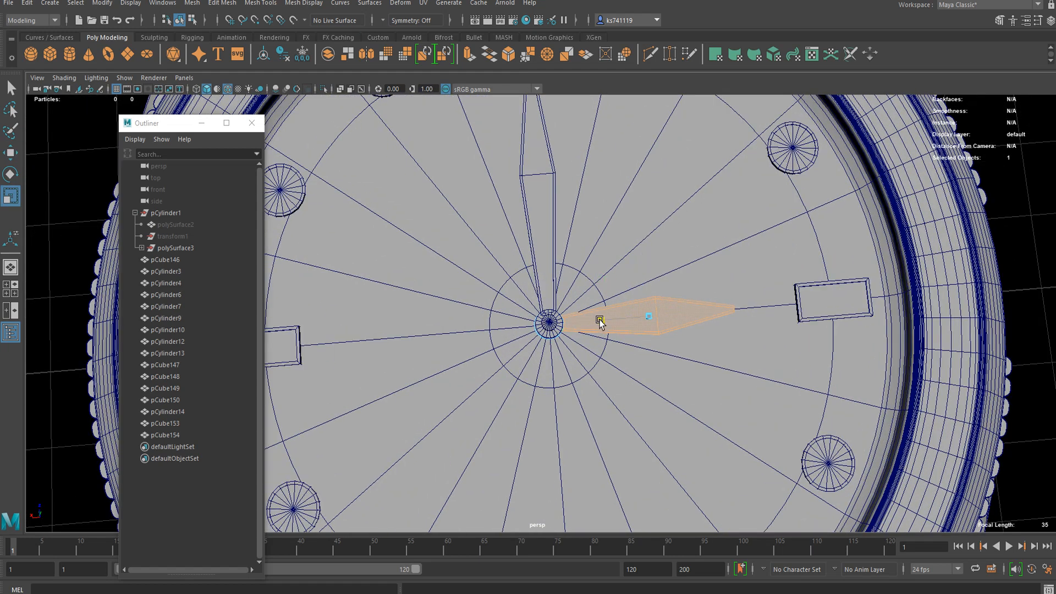
key("w")
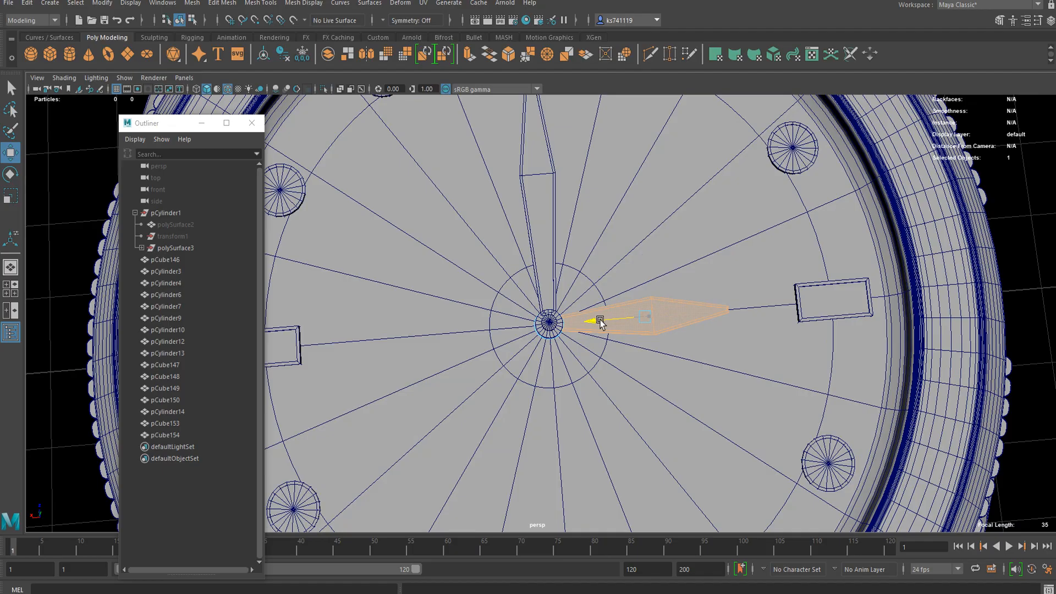
right_click(557, 322)
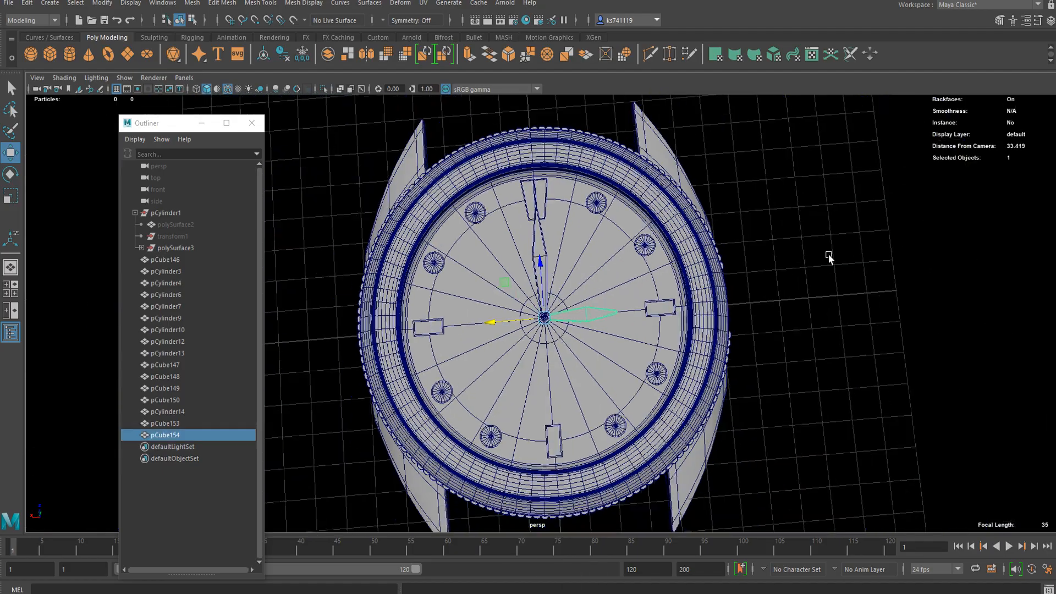
left_click(785, 290)
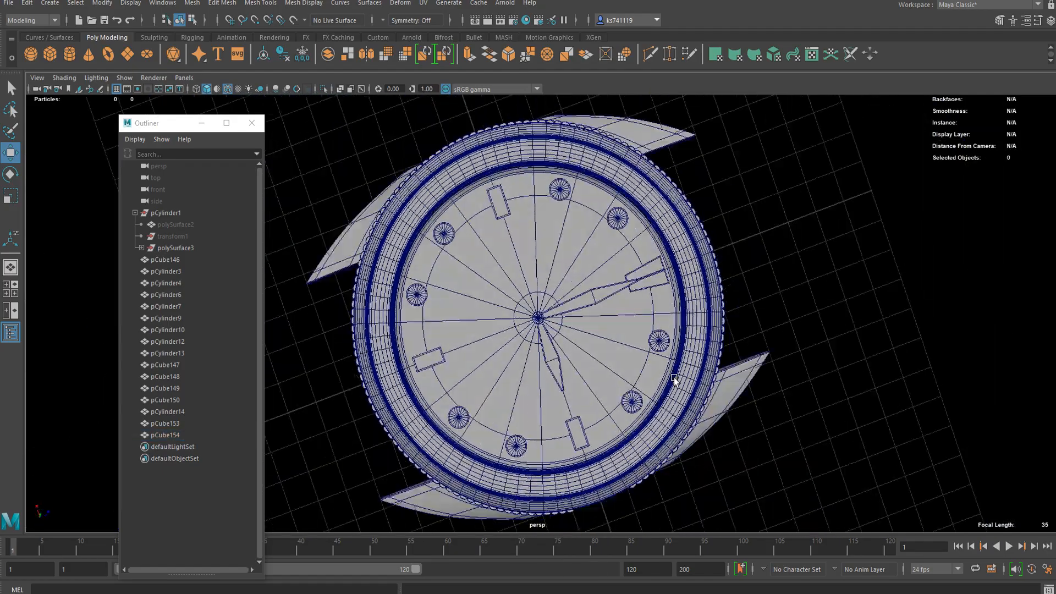
- Reset the X scale of the shorter hand and its collar to 1.000
left_click_drag(675, 378, 778, 332, "alt")
scroll(607, 335, "up", 8)
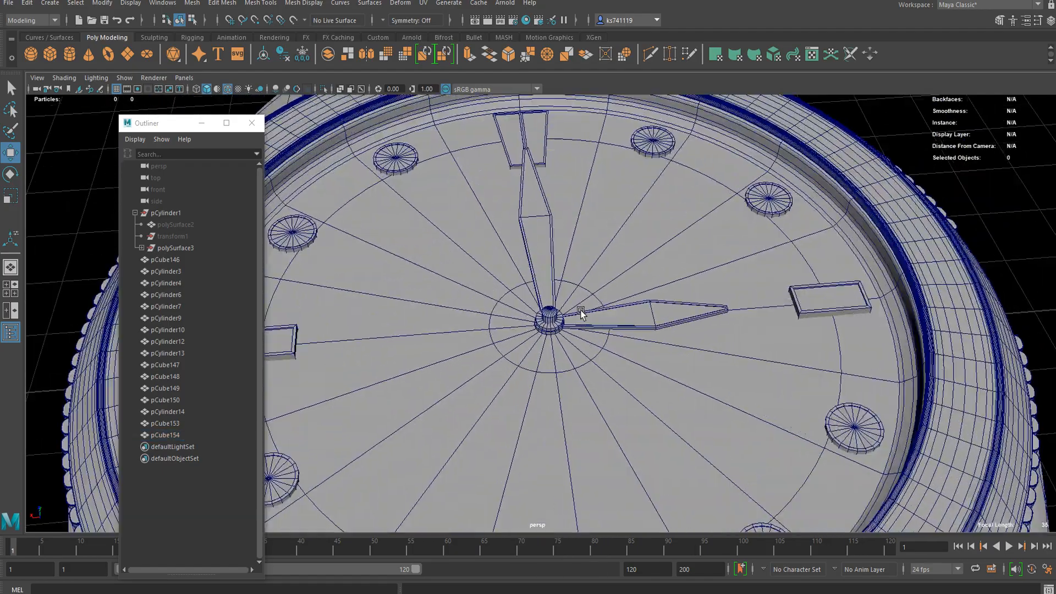
scroll(608, 336, "up", 5)
left_click_drag(608, 339, 553, 371, "alt")
left_click(669, 359)
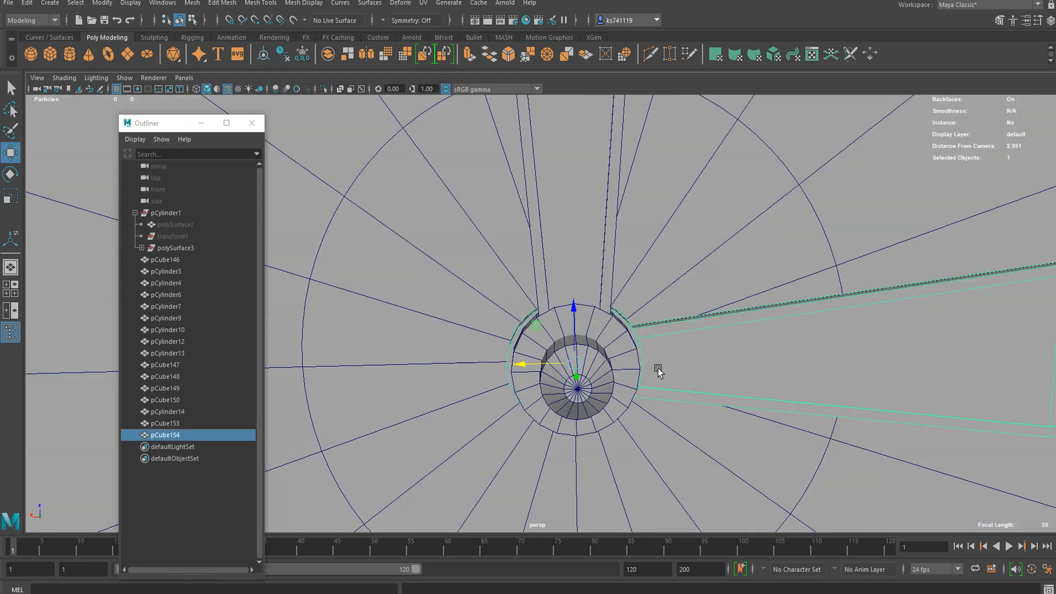
scroll(652, 347, "up", 4)
key("r")
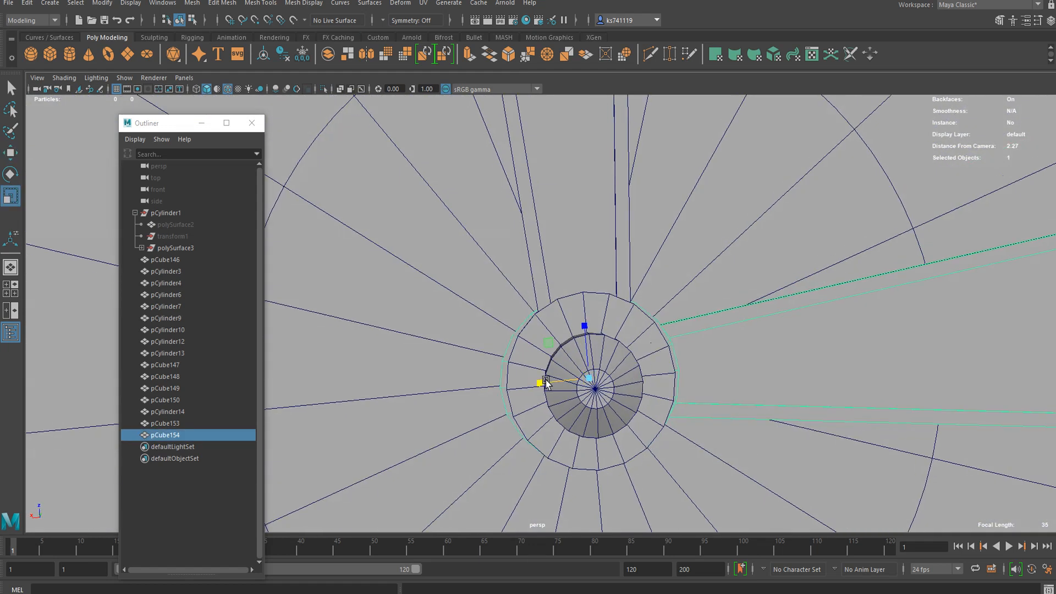
left_click(1024, 22)
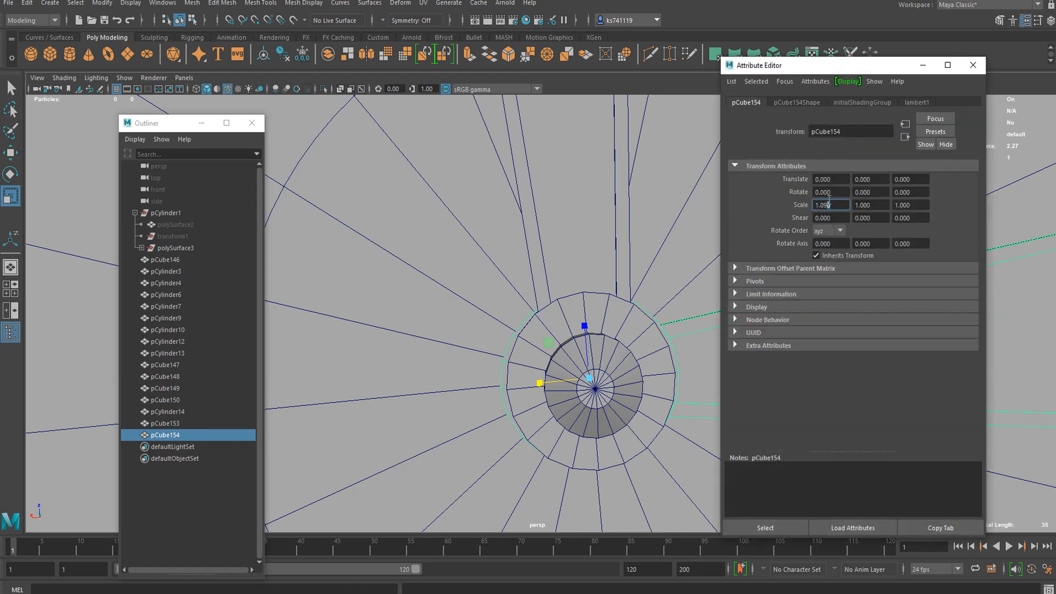
scroll(620, 217, "down", 10)
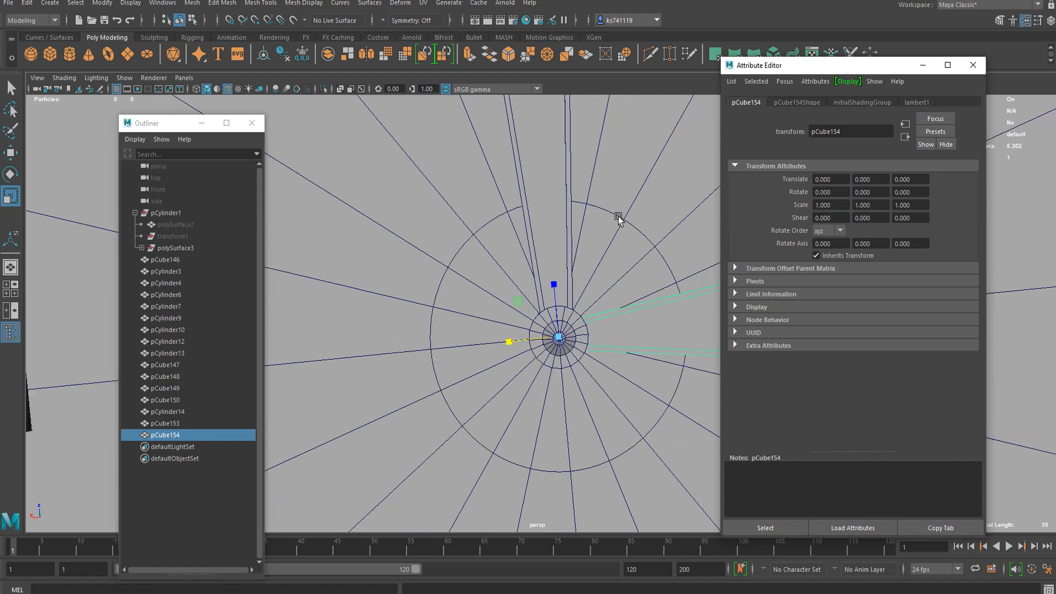
- Examine both hands and their stacked collars around the centre pin from above and from the side
key("q")
left_click(676, 257)
left_click_drag(654, 313, 550, 242, "alt")
scroll(582, 257, "up", 8)
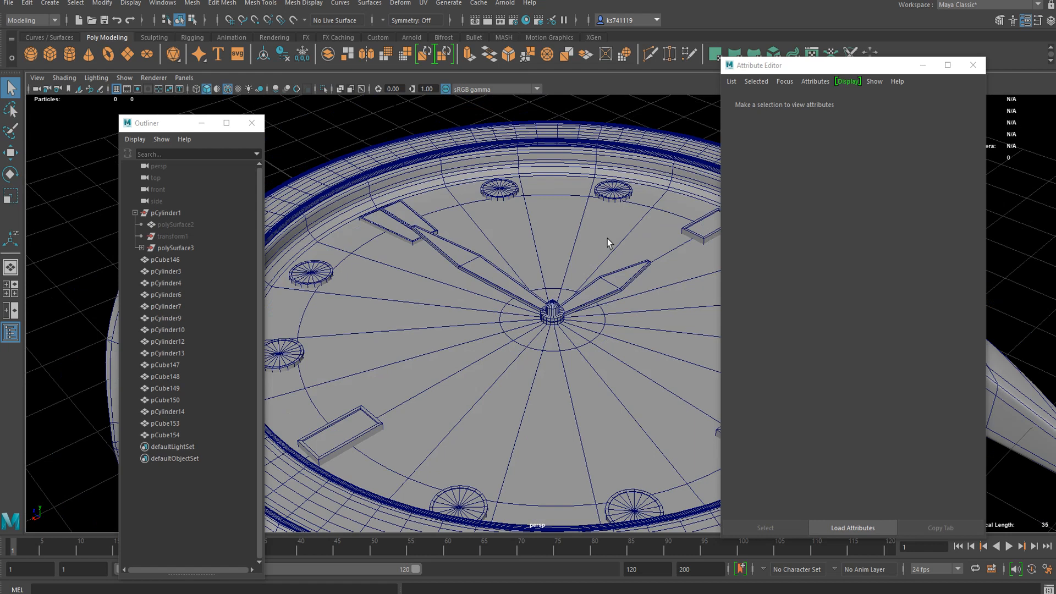
scroll(410, 288, "down", 2)
scroll(444, 292, "up", 6)
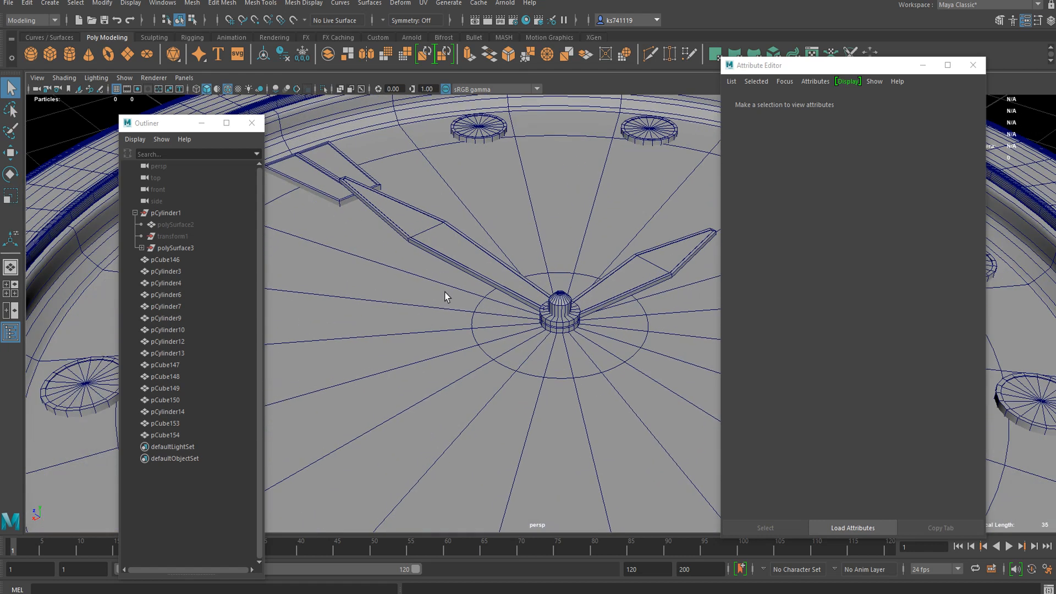
scroll(492, 293, "up", 3)
left_click(557, 323)
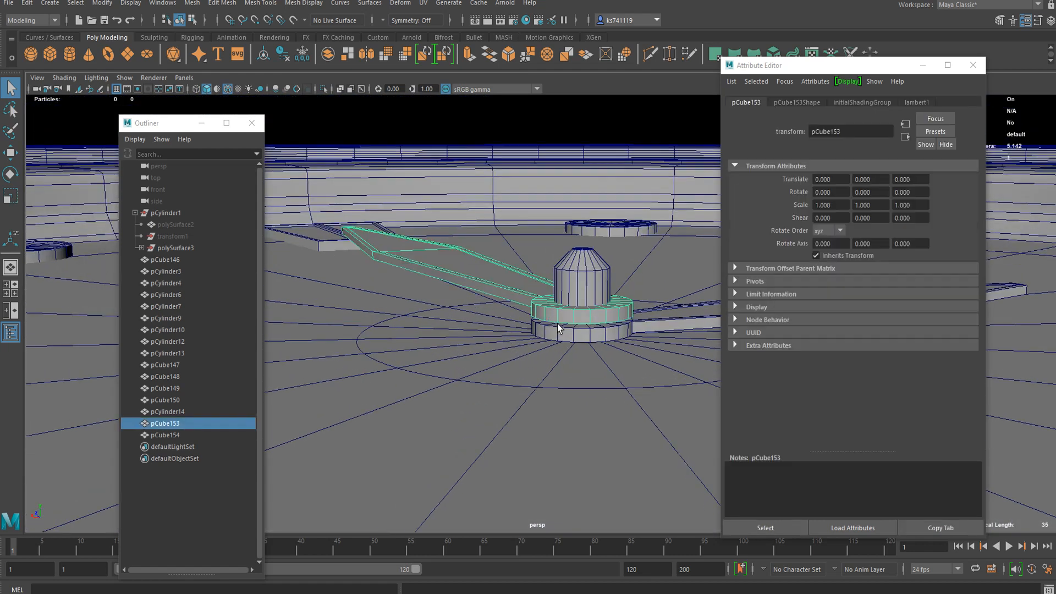
left_click(580, 337, "shift")
left_click(590, 308)
scroll(584, 240, "down", 6)
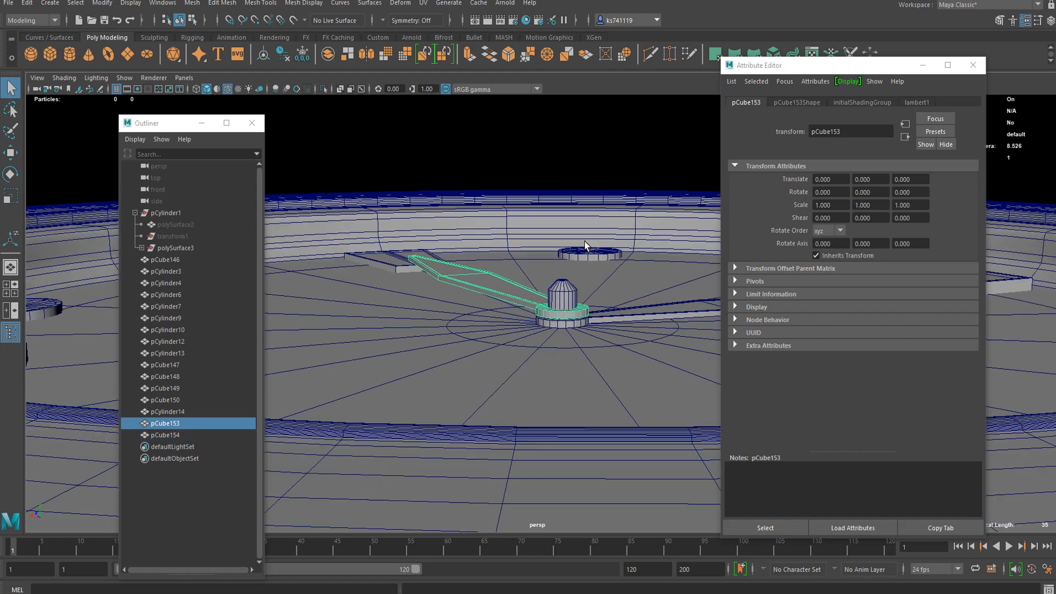
left_click(560, 184)
left_click_drag(567, 185, 548, 221, "alt")
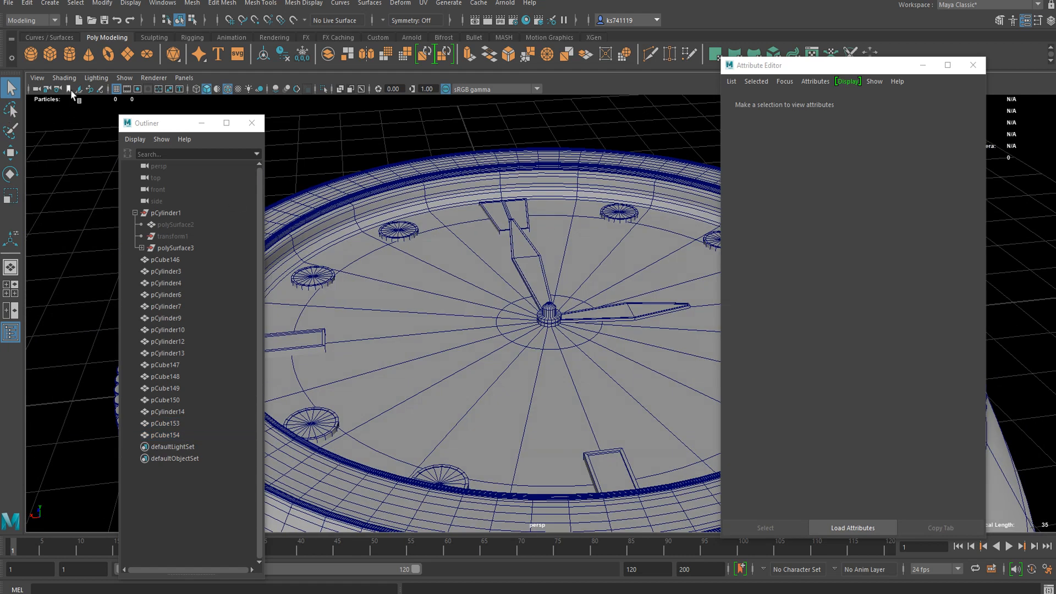
- Create a polygon cylinder at the dial's centre, raise it and scale it down toward the centre pin's size
left_click(70, 58)
key("w")
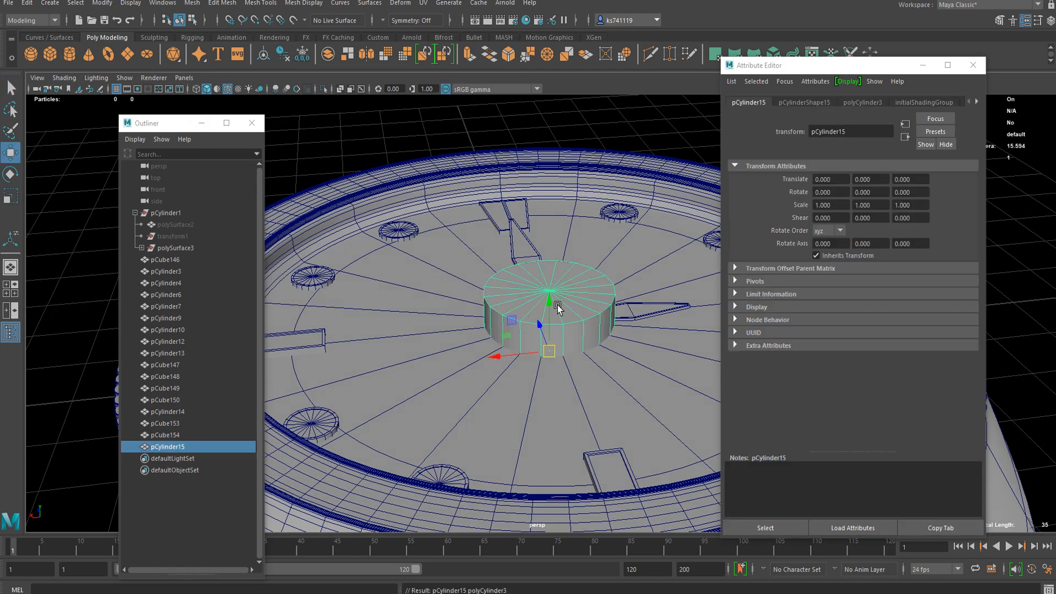
left_click_drag(554, 305, 551, 289)
left_click(580, 289)
key("r")
left_click_drag(549, 341, 492, 359)
- Shape the cylinder into a third collar above the long hand's, with scale 0.137, 0.034, 0.137 and Y translation 0.656
key("w")
mouse_move(550, 306)
left_mouse_down()
mouse_move(551, 289)
mouse_move(518, 324)
mouse_move(530, 328)
mouse_move(554, 291)
mouse_move(537, 324)
mouse_move(546, 321)
left_mouse_up()
key("r")
key("w")
scroll(554, 292, "up", 5)
key("r")
key("w")
mouse_move(566, 287)
left_mouse_down()
mouse_move(568, 273)
mouse_move(563, 299)
mouse_move(566, 272)
left_mouse_up()
key("r")
key("w")
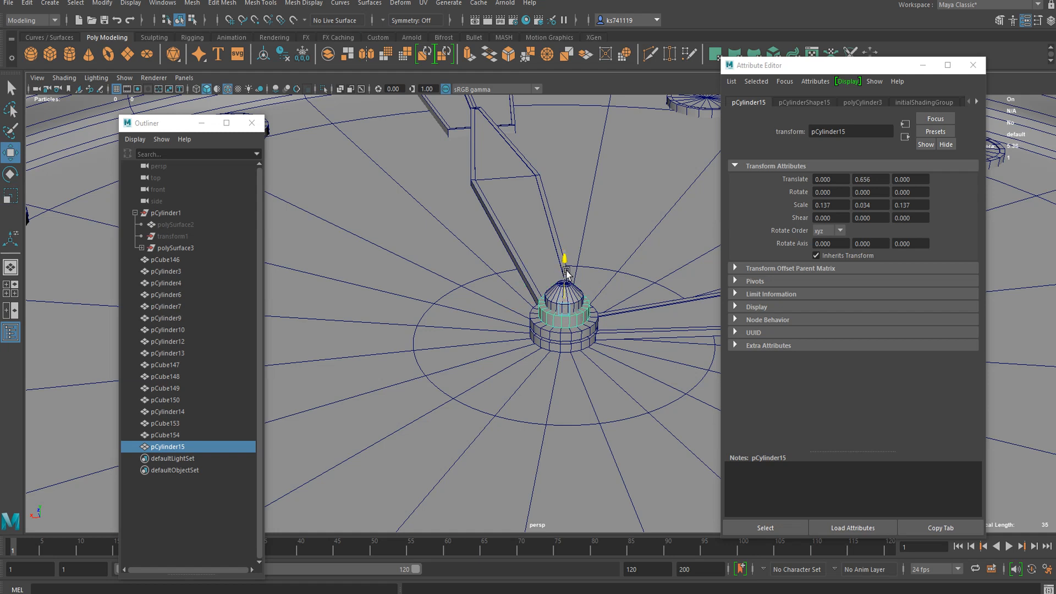
- Extrude two adjacent side faces of the top collar outward over the long hand to the 12 o'clock marker
scroll(564, 295, "up", 8)
scroll(464, 291, "down", 3)
left_click_drag(463, 291, 618, 306, "alt")
scroll(545, 299, "up", 5)
right_click_drag(544, 281, 544, 309)
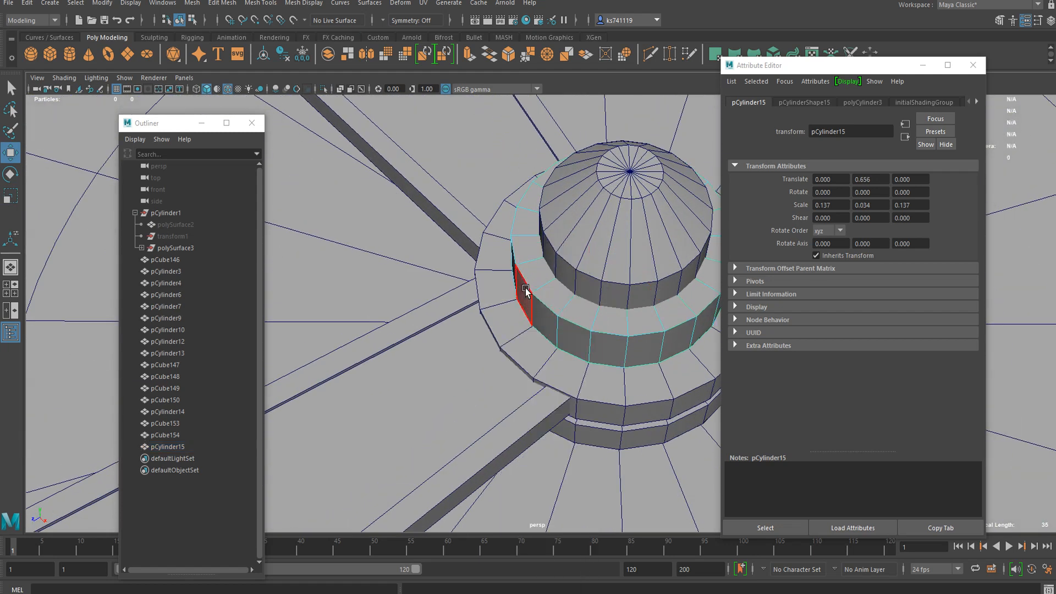
left_click(526, 290)
key("q")
scroll(545, 316, "down", 4)
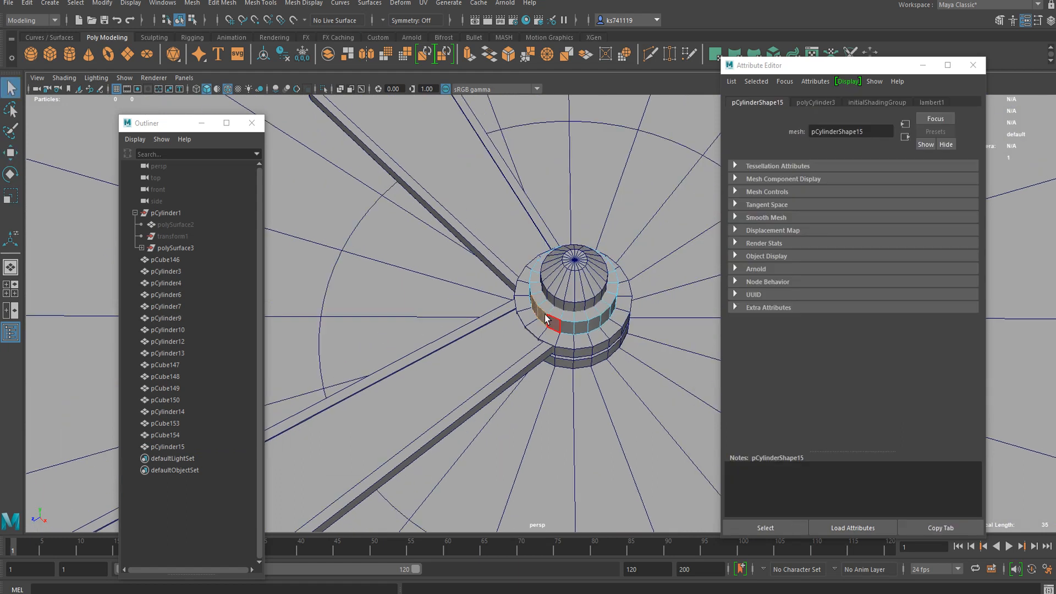
scroll(546, 319, "down", 5)
key("ctrl+e")
scroll(520, 337, "down", 3)
left_click_drag(514, 331, 292, 507)
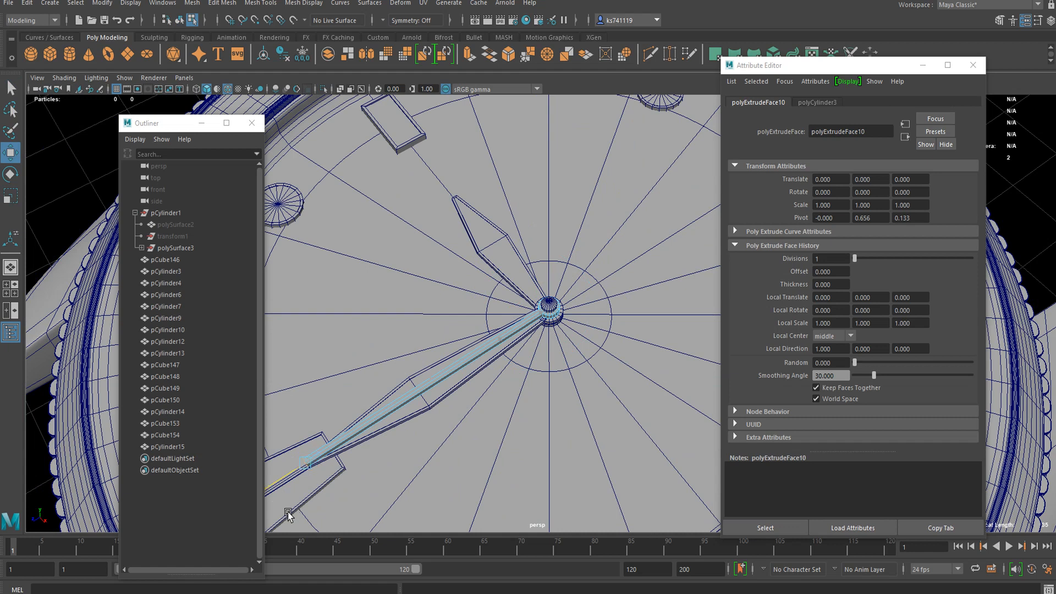
- Narrow the outer tip of the extruded second hand, return to object mode and clear the selection
scroll(396, 445, "up", 3)
middle_click_drag(396, 442, 581, 248, "alt")
left_click_drag(478, 353, 594, 325, "alt")
scroll(543, 314, "up", 5)
key("r")
right_click_drag(600, 281, 661, 242)
scroll(434, 366, "down", 5)
left_click(395, 401)
- Rotate the second hand about the dial's centre to the 6 o'clock marker, opposite the long hand
scroll(495, 363, "up", 5)
left_click_drag(613, 325, 563, 328, "alt")
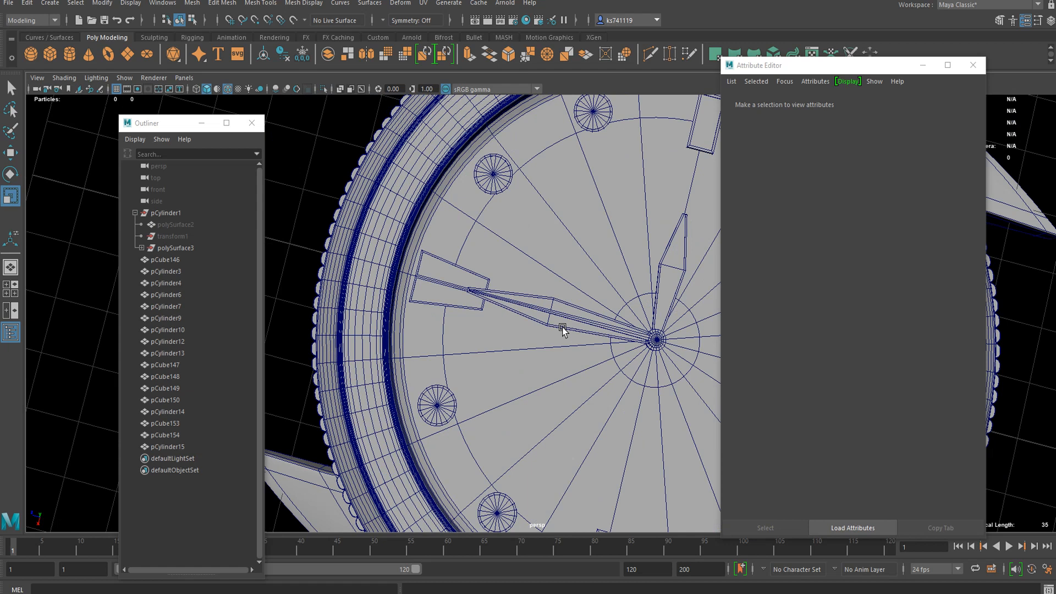
scroll(562, 328, "up", 3)
left_click(616, 338)
middle_click_drag(591, 321, 462, 366, "alt")
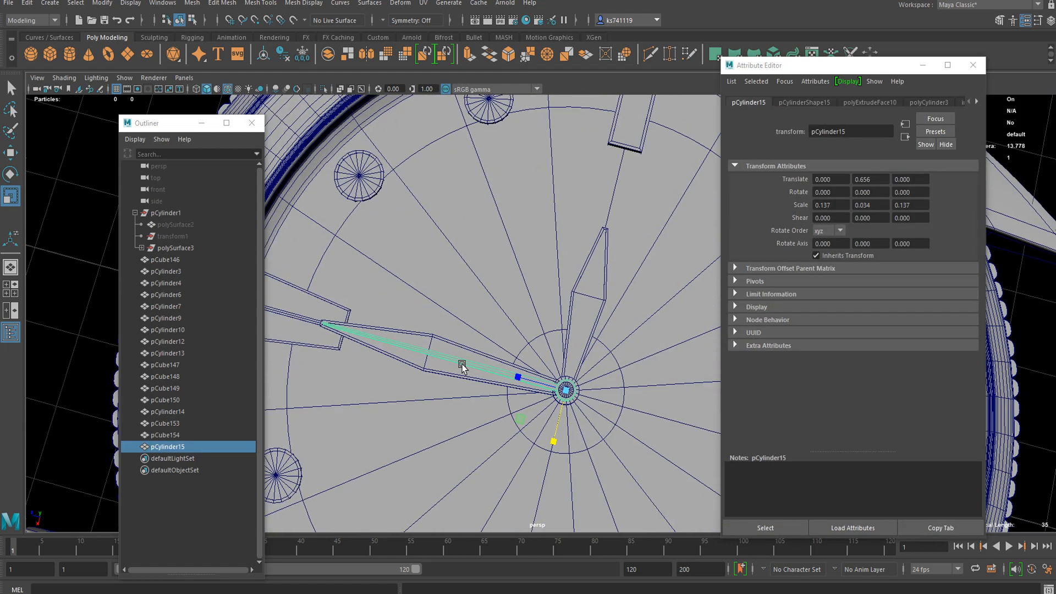
scroll(463, 364, "down", 3)
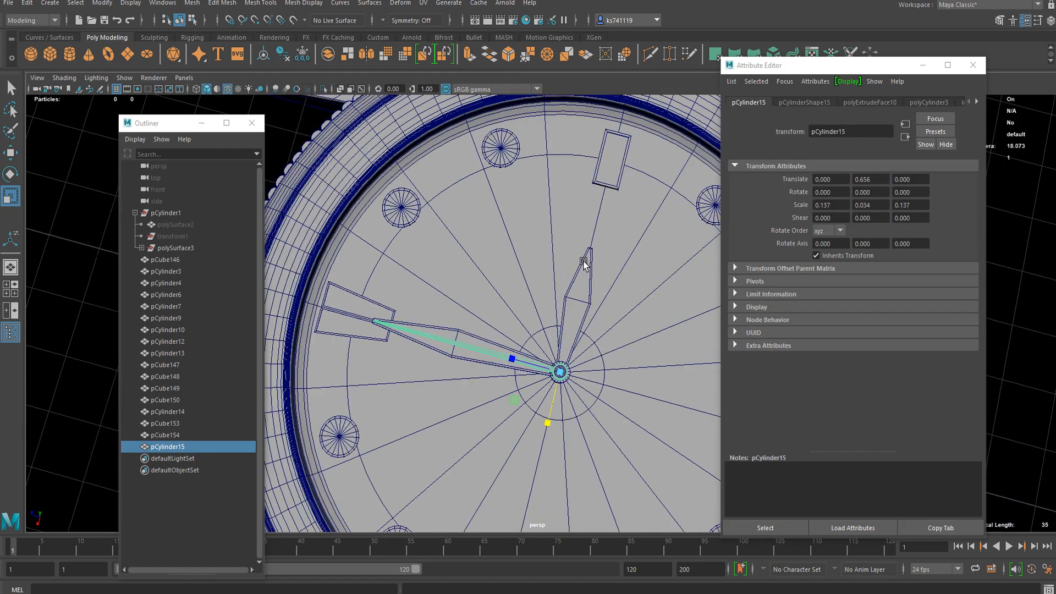
key("e")
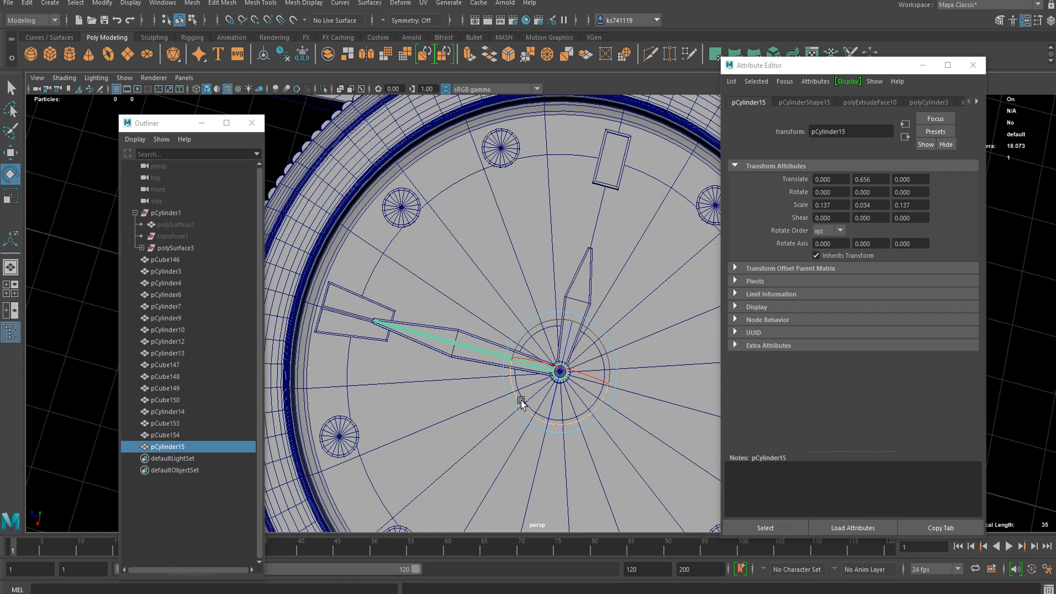
left_click_drag(520, 401, 591, 254)
- Extrude the adjacent side faces of the top collar opposite the second hand outward into a short tail
scroll(586, 342, "down", 3)
mouse_move(587, 342)
left_mouse_down("alt")
mouse_move(567, 372)
mouse_move(514, 364)
mouse_move(525, 358)
mouse_move(471, 323)
mouse_move(512, 326)
mouse_move(583, 354)
mouse_move(605, 336)
left_mouse_up("alt")
scroll(523, 367, "up", 4)
scroll(458, 323, "up", 5)
middle_click_drag(605, 337, 522, 362, "alt")
scroll(561, 353, "up", 4)
key("q")
left_click_drag(552, 354, 594, 368, "alt")
scroll(601, 367, "up", 2)
middle_click_drag(601, 367, 456, 308, "alt")
scroll(598, 368, "up", 3)
left_click_drag(594, 369, 524, 345, "alt")
right_click_drag(523, 346, 519, 330)
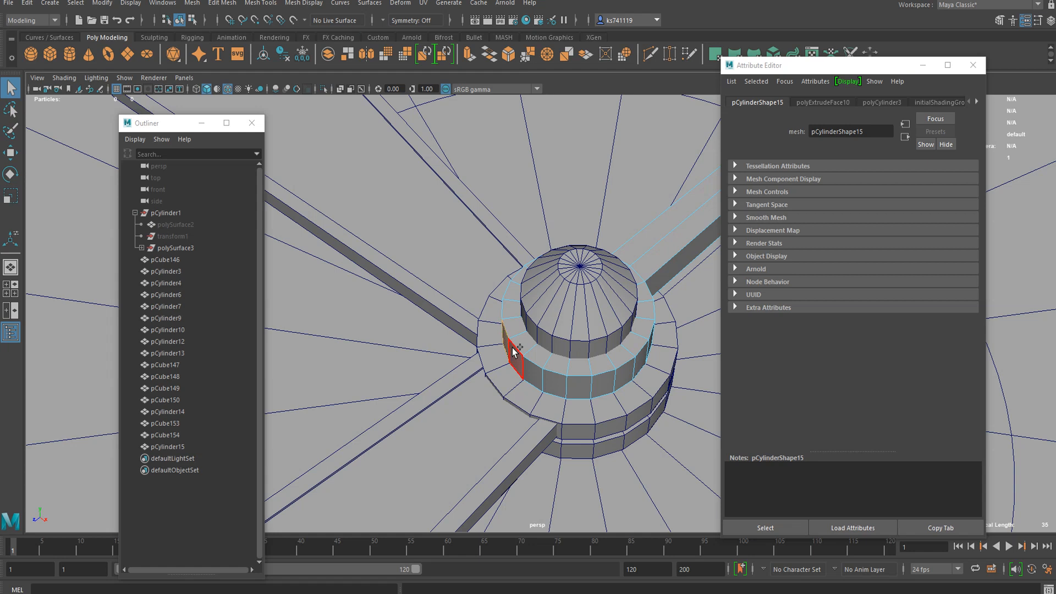
left_click(531, 369, "shift")
left_click(547, 381, "shift")
scroll(544, 378, "down", 4)
key("ctrl+e")
key("w")
left_click_drag(516, 360, 459, 411)
- Narrow the outer end of the second hand's tail and return to object mode
key("r")
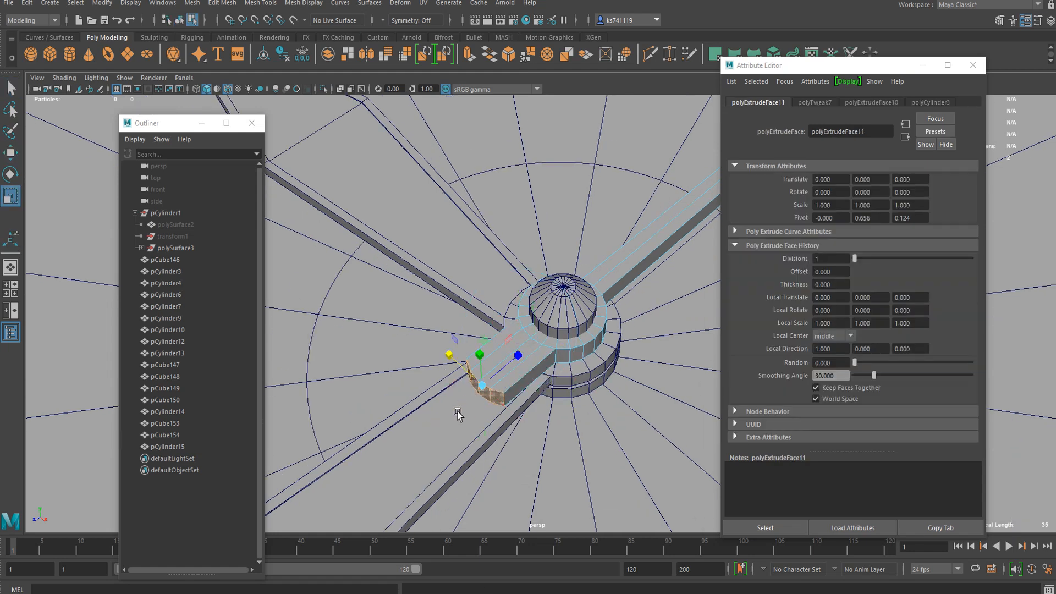
left_click_drag(505, 368, 413, 451)
left_click_drag(456, 360, 479, 381)
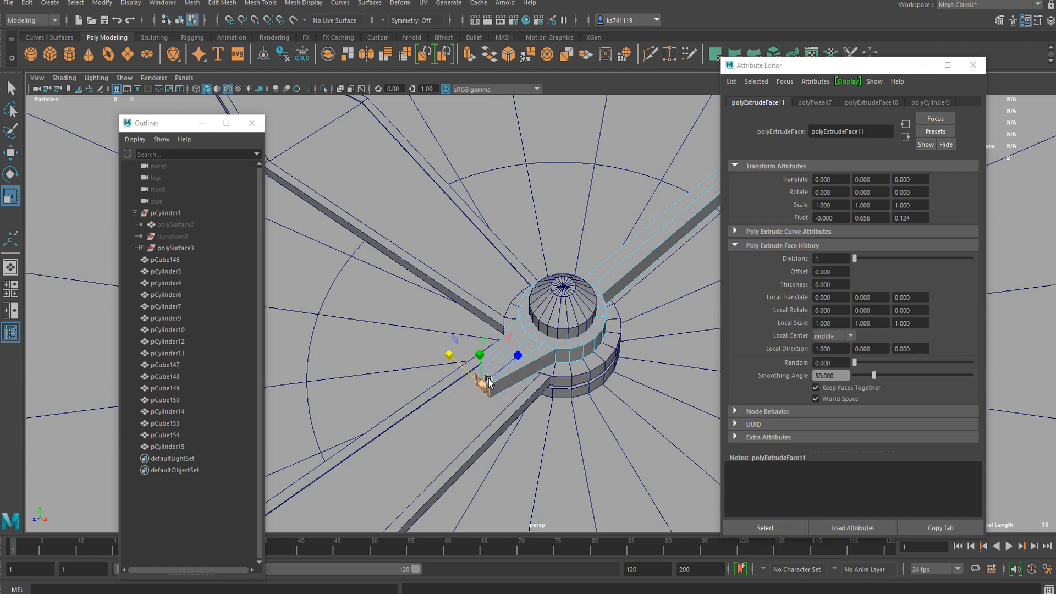
scroll(479, 380, "down", 3)
right_click_drag(517, 280, 569, 263)
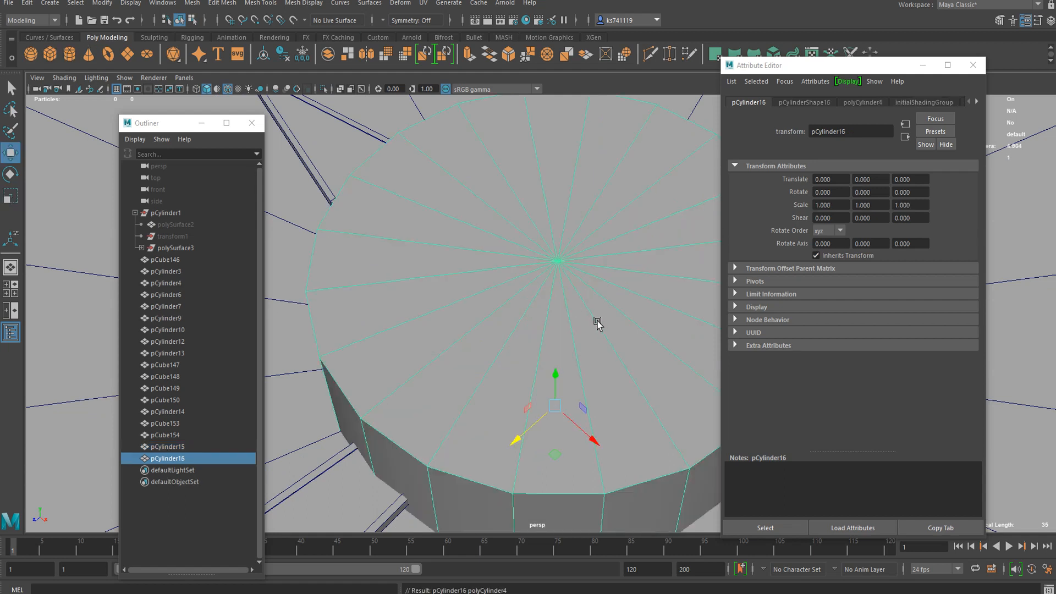
key("r")
left_click_drag(555, 406, 344, 446)
key("w")
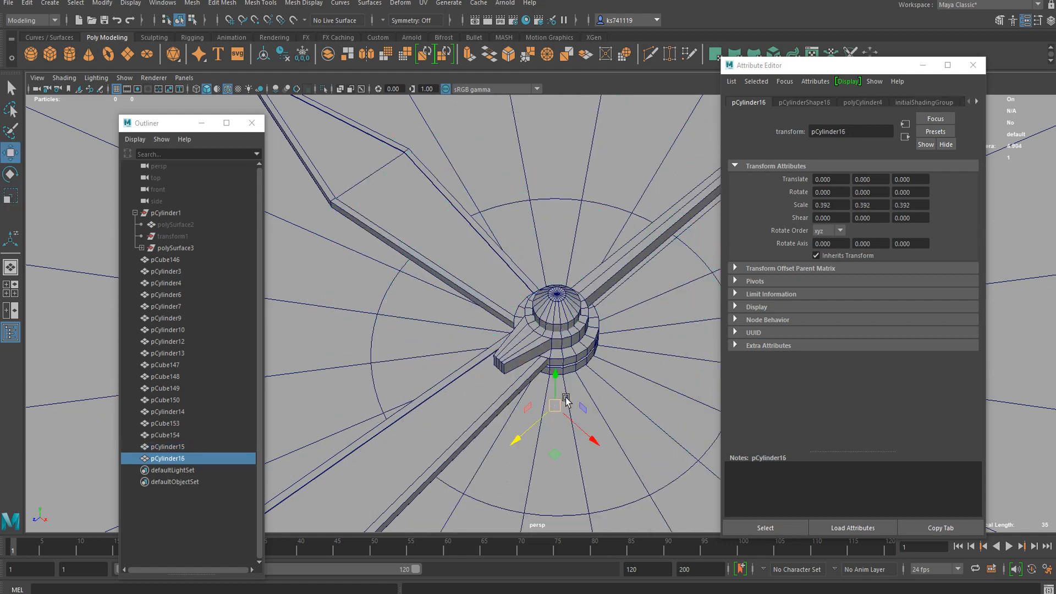
key("Delete")
- Duplicate one of the dial's round hour markers and centre the copy's pivot
scroll(556, 264, "down", 6)
left_click(603, 161)
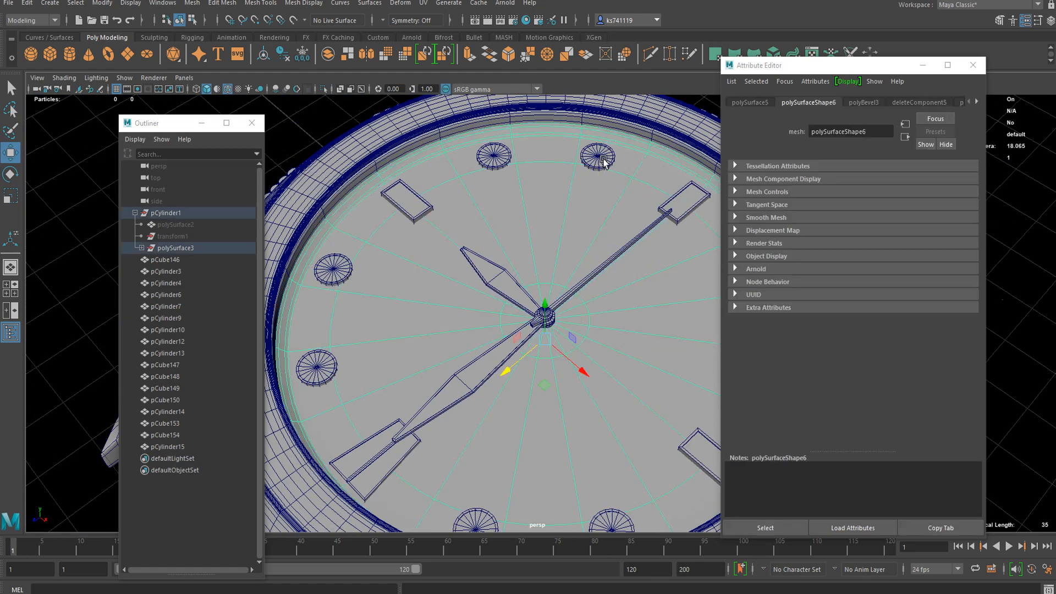
left_click(603, 160)
key("ctrl+d")
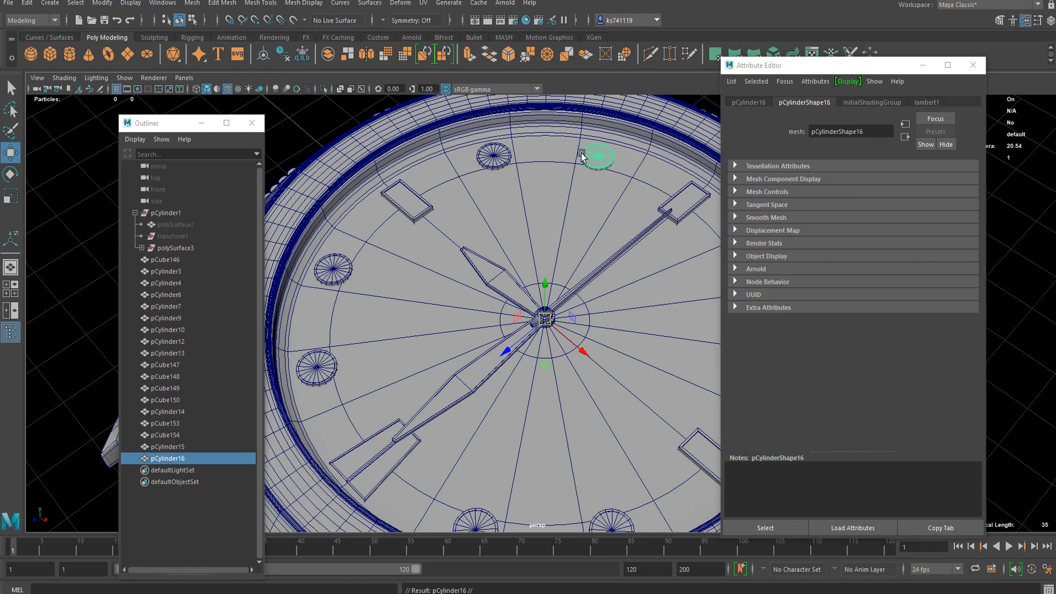
left_click(268, 55)
- Move the duplicated disc to the dial's centre, then raise it and shift it outward beside the collars
key("d")
key("x")
left_click_drag(598, 159, 546, 276)
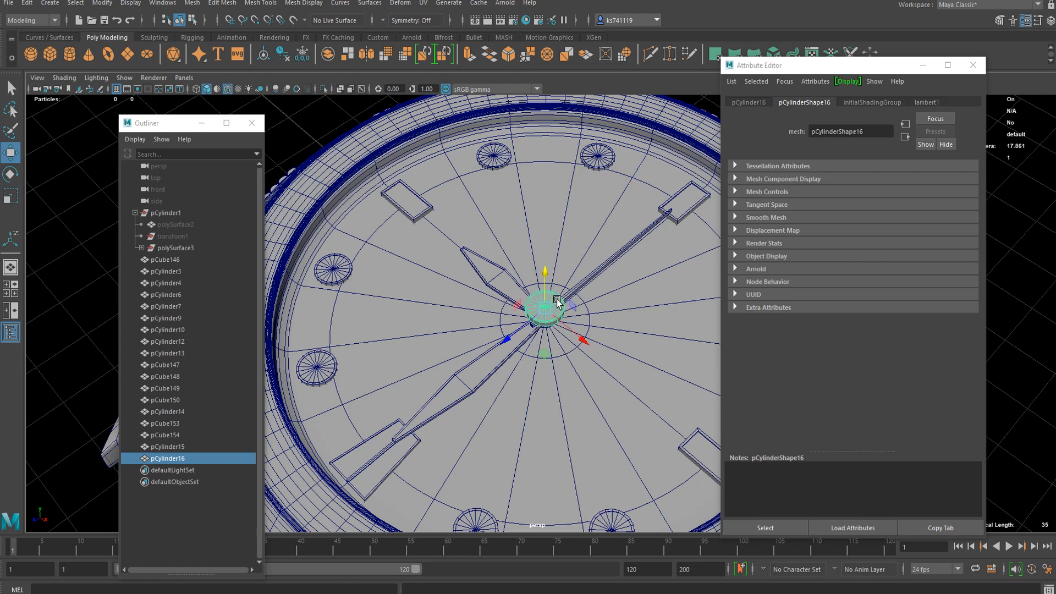
scroll(557, 297, "up", 8)
left_click_drag(520, 329, 425, 408)
left_click_drag(464, 338, 483, 315)
key("f")
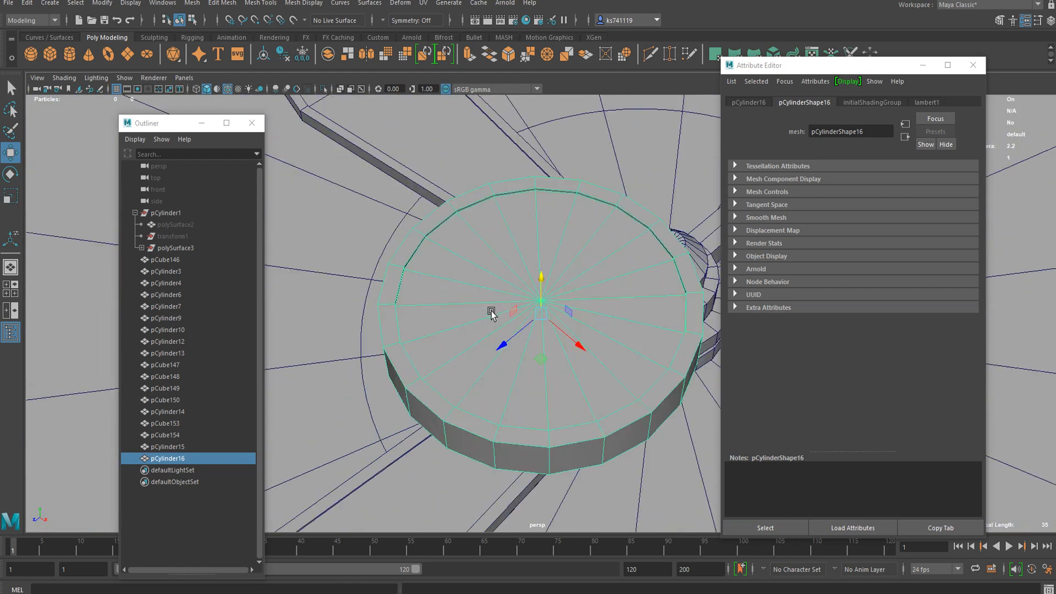
- Isolate the disc, close its open underside with Fill Hole, return to object mode and show the whole scene
left_click(323, 89)
left_click_drag(394, 226, 395, 168, "alt")
right_click_drag(466, 246, 467, 198)
left_click(466, 264)
left_click(198, 3)
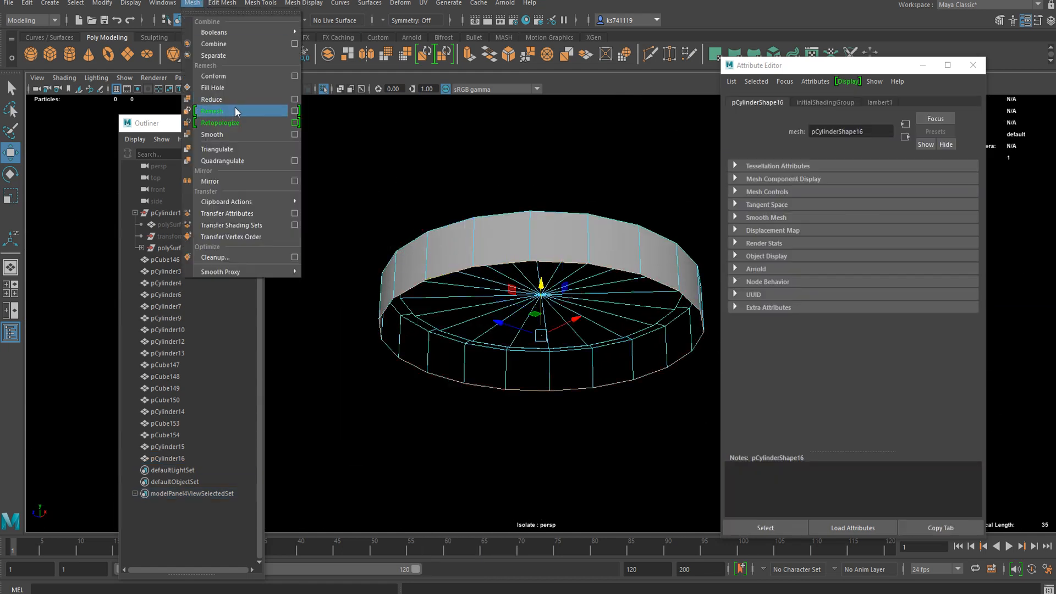
left_click(212, 88)
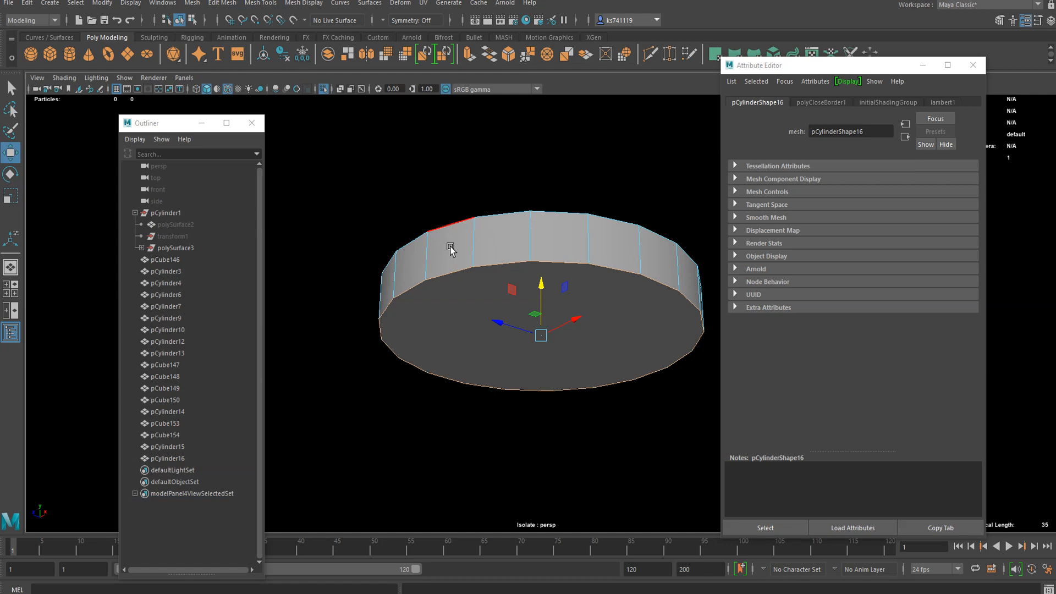
right_click_drag(450, 246, 506, 196)
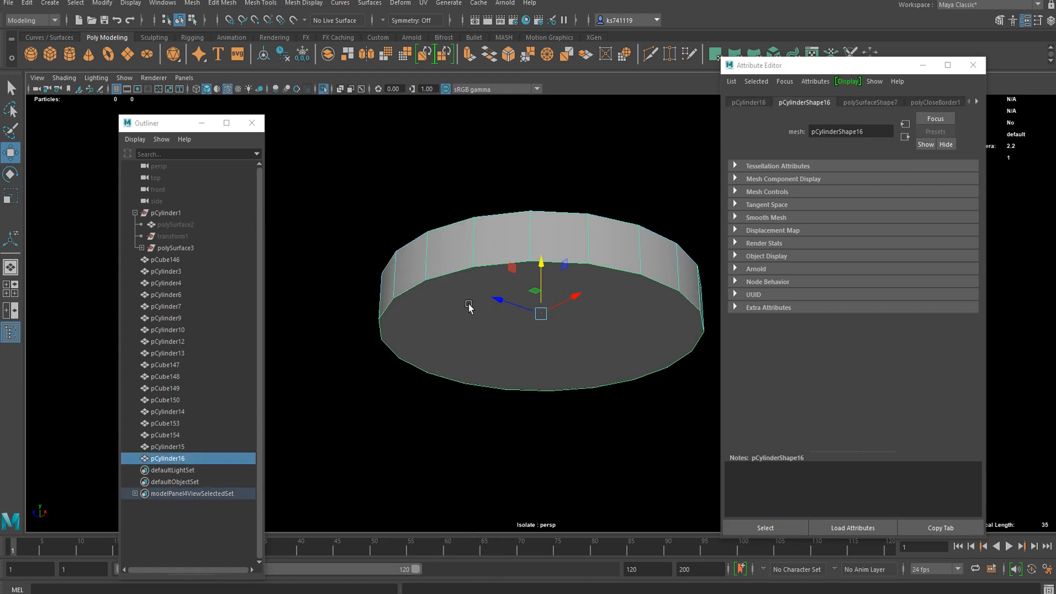
left_click_drag(474, 286, 448, 252, "alt")
left_click(324, 90)
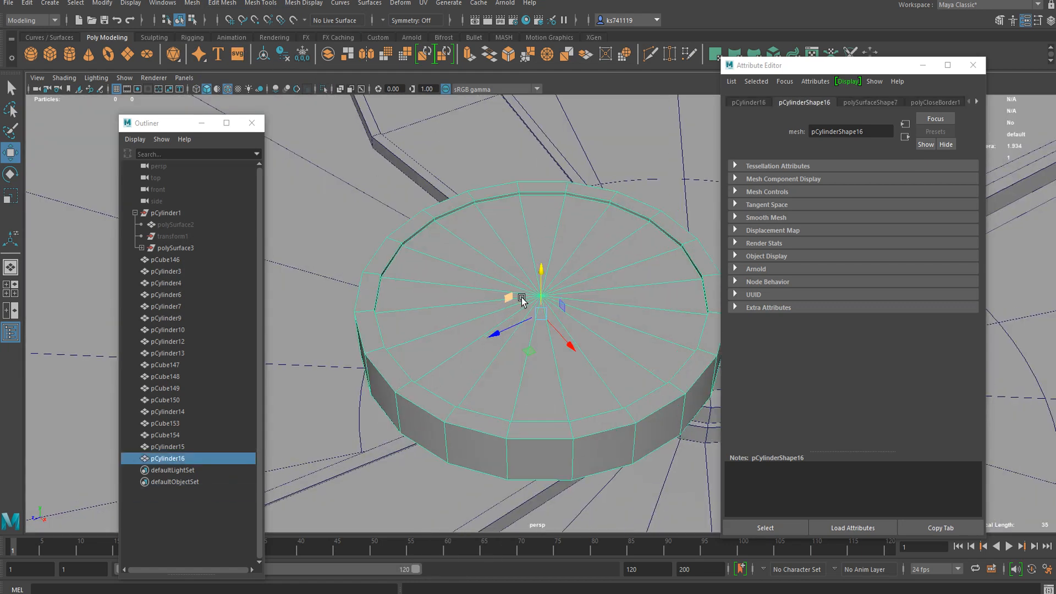
- Scale the disc down and place it at the outer end of the second hand's tail
key("r")
scroll(460, 339, "down", 3)
left_click_drag(460, 337, 389, 336)
key("w")
left_click_drag(541, 278, 595, 380)
key("r")
key("w")
key("r")
key("w")
- Combine the disc and the second hand into one mesh
left_click(576, 339, "shift")
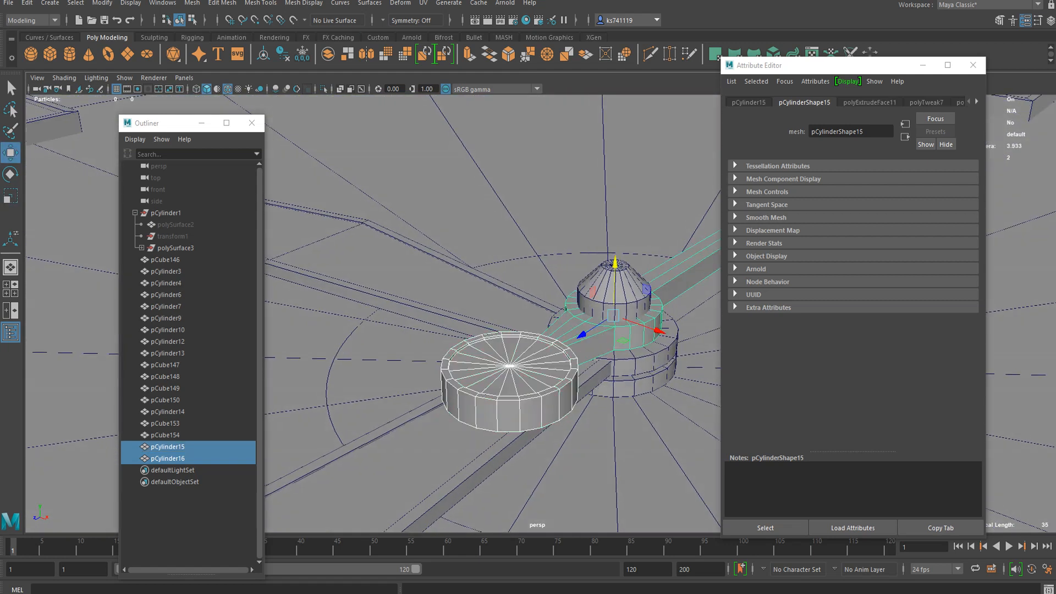
left_click(192, 3)
left_click(210, 44)
scroll(453, 255, "down", 5)
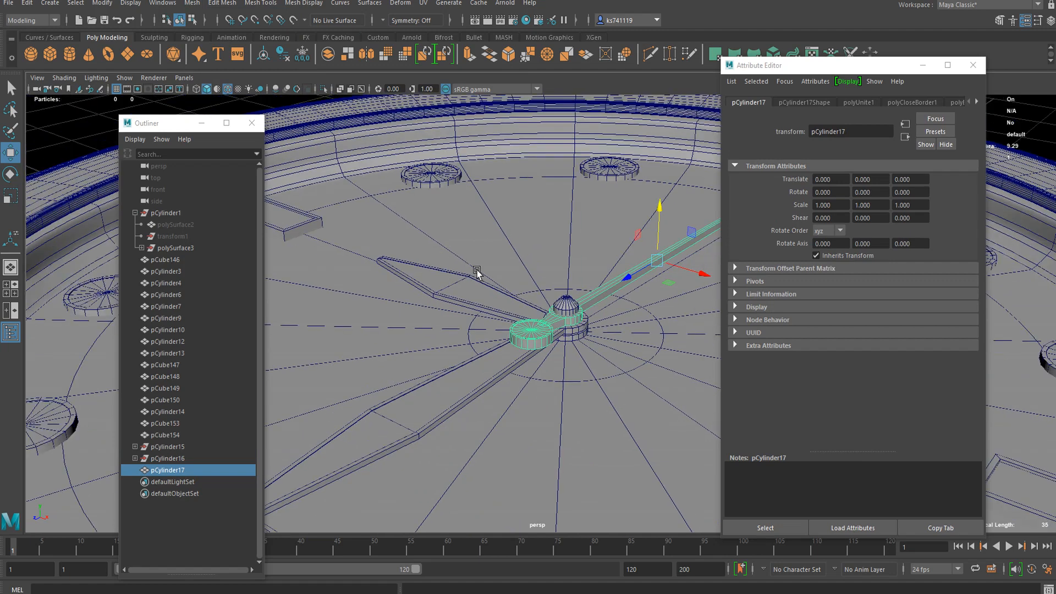
- Move the combined second hand's pivot to the dial's centre and clear the selection
left_click_drag(454, 256, 617, 279, "alt")
middle_click_drag(618, 280, 498, 335, "alt")
key("d")
key("x")
left_click_drag(577, 314, 440, 389)
scroll(468, 347, "down", 8)
right_click_drag(500, 282, 583, 250)
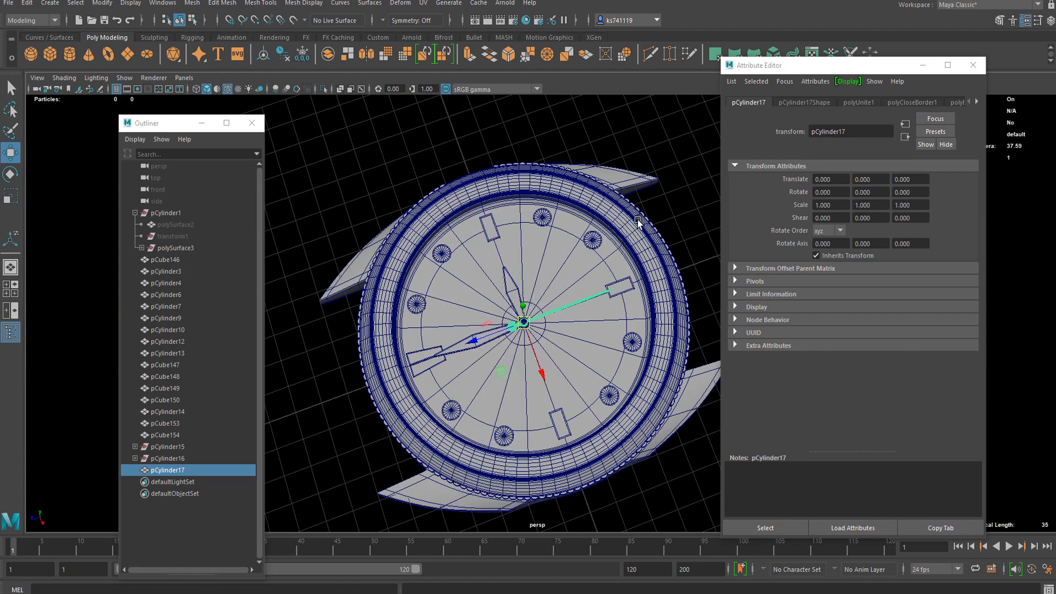
left_click(670, 216)
- Select the second hand's faces without the disc and isolate them in the view
left_click_drag(670, 216, 587, 361, "alt")
scroll(484, 354, "up", 10)
left_click_drag(494, 320, 455, 304, "alt")
middle_click_drag(441, 352, 536, 318, "alt")
scroll(534, 314, "up", 5)
left_click(526, 309)
right_click_drag(522, 280, 471, 280)
scroll(492, 325, "up", 3)
scroll(494, 328, "up", 3)
right_click_drag(523, 300, 517, 278)
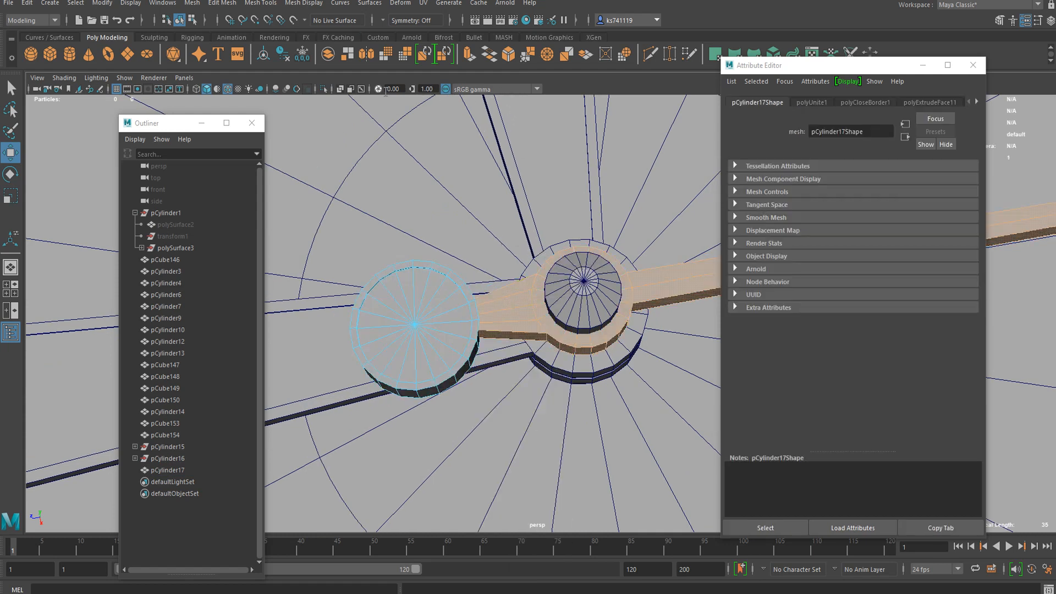
left_click(324, 89)
- Widen the end vertices of the second hand's tail, show the whole scene and return to object mode
right_click_drag(484, 289, 434, 294)
left_click_drag(462, 256, 471, 424)
key("r")
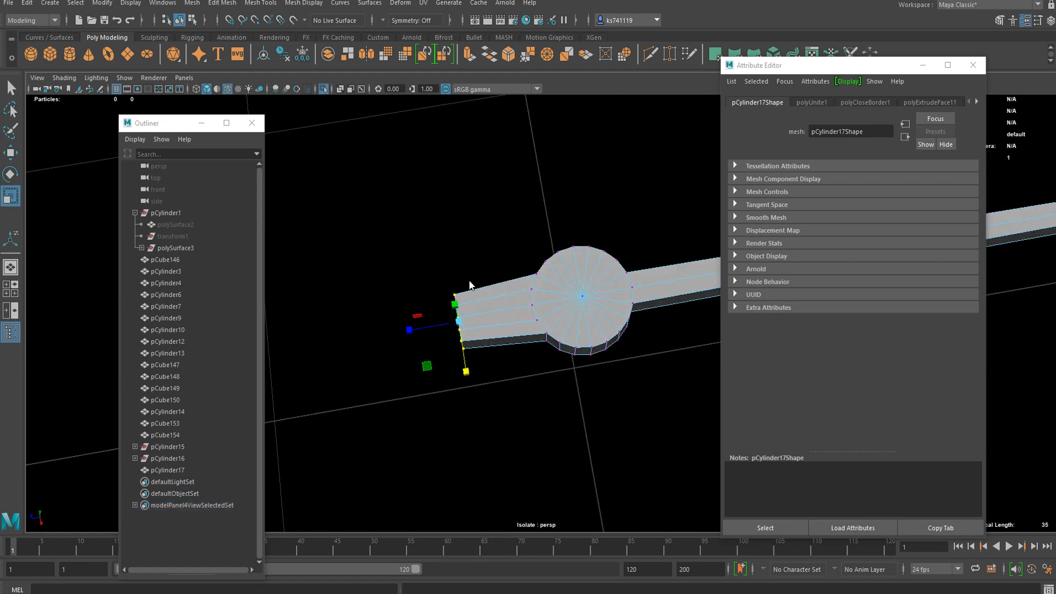
left_click(471, 179)
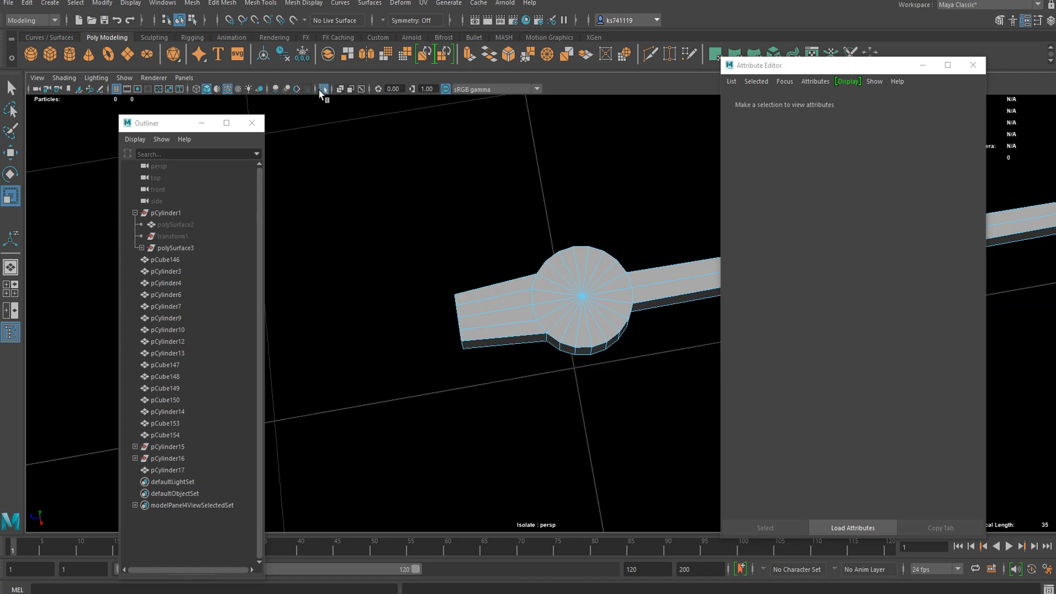
left_click(323, 90)
right_click_drag(507, 302, 486, 346)
- Rotate the second hand to point between the 4 and 5 o'clock markers and clear the selection
scroll(556, 347, "down", 10)
mouse_move(561, 354)
left_mouse_down("alt")
mouse_move(623, 349)
mouse_move(711, 310)
mouse_move(707, 380)
mouse_move(556, 348)
left_mouse_up("alt")
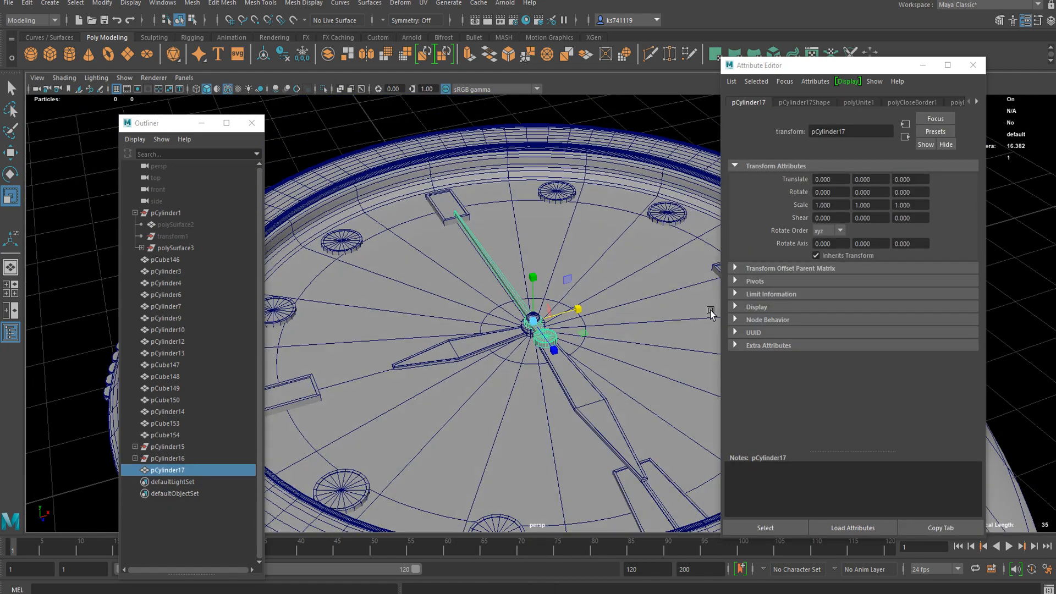
scroll(556, 348, "down", 3)
key("e")
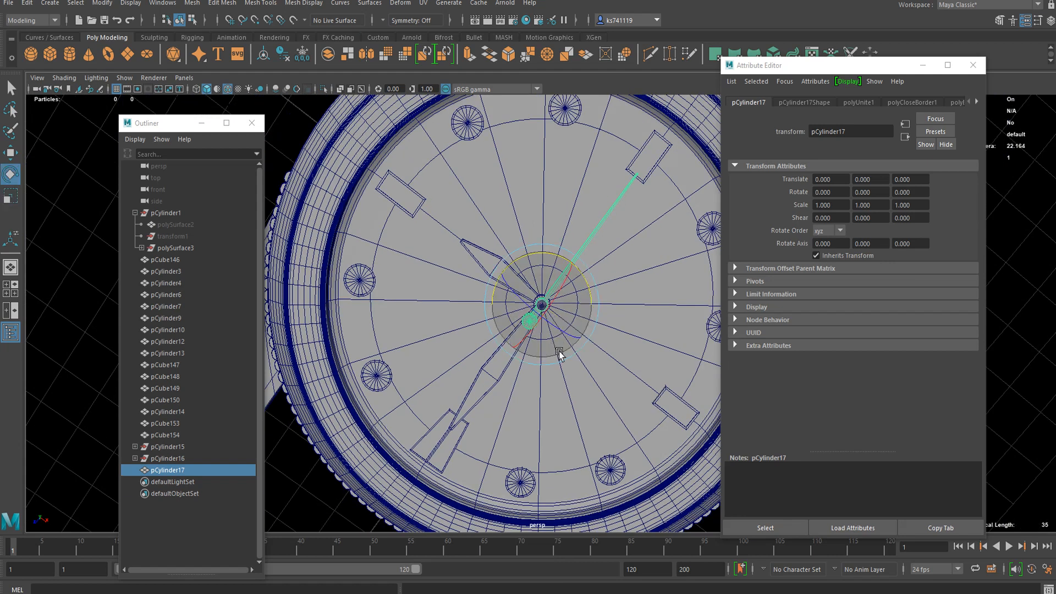
left_click_drag(584, 282, 570, 259)
scroll(570, 259, "down", 4)
left_click(641, 157)
- Examine the second hand and its disc on the dial from several angles and distances
left_click_drag(640, 157, 744, 241, "alt")
scroll(600, 335, "up", 4)
scroll(503, 370, "down", 3)
left_click_drag(502, 370, 613, 307, "alt")
scroll(581, 348, "up", 3)
scroll(581, 348, "down", 3)
scroll(613, 306, "up", 3)
scroll(552, 311, "down", 3)
scroll(519, 297, "up", 3)
left_click_drag(524, 314, 501, 311, "alt")
- Undo the long hand's trial rotation and move its pivot to the dial's centre
left_click(519, 297)
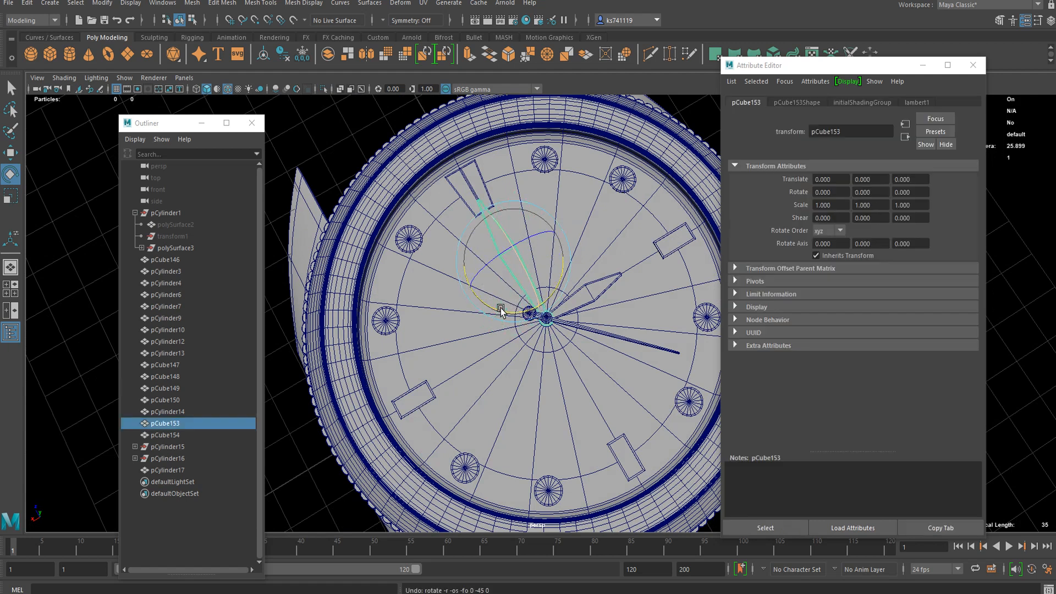
key("ctrl+z")
scroll(500, 311, "up", 3)
left_click_drag(483, 202, 550, 321)
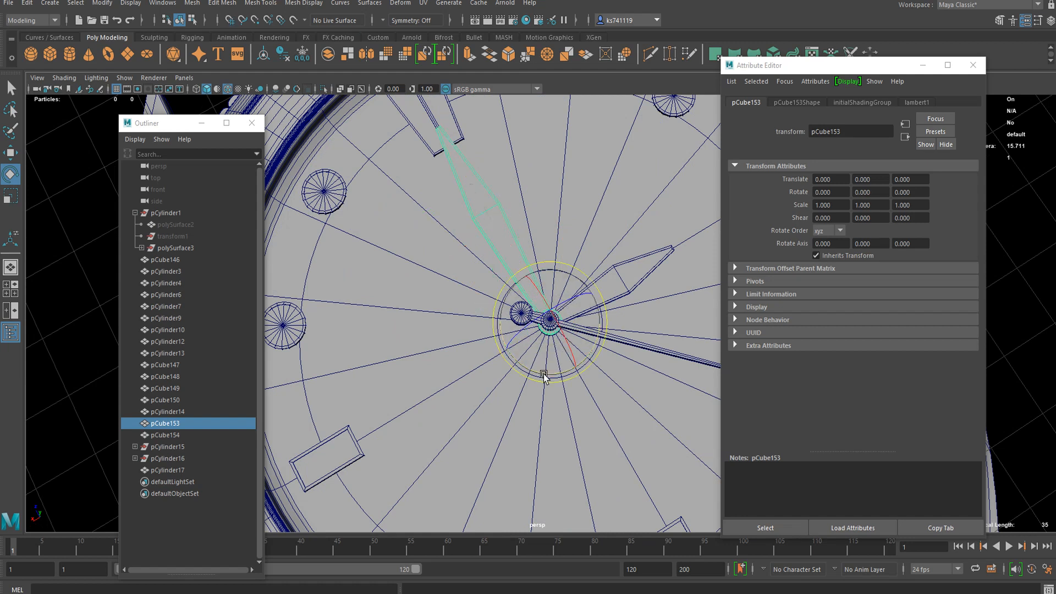
- Rotate the long hand to -30 about Y so it points at the 1 o'clock marker
left_click_drag(544, 377, 527, 372)
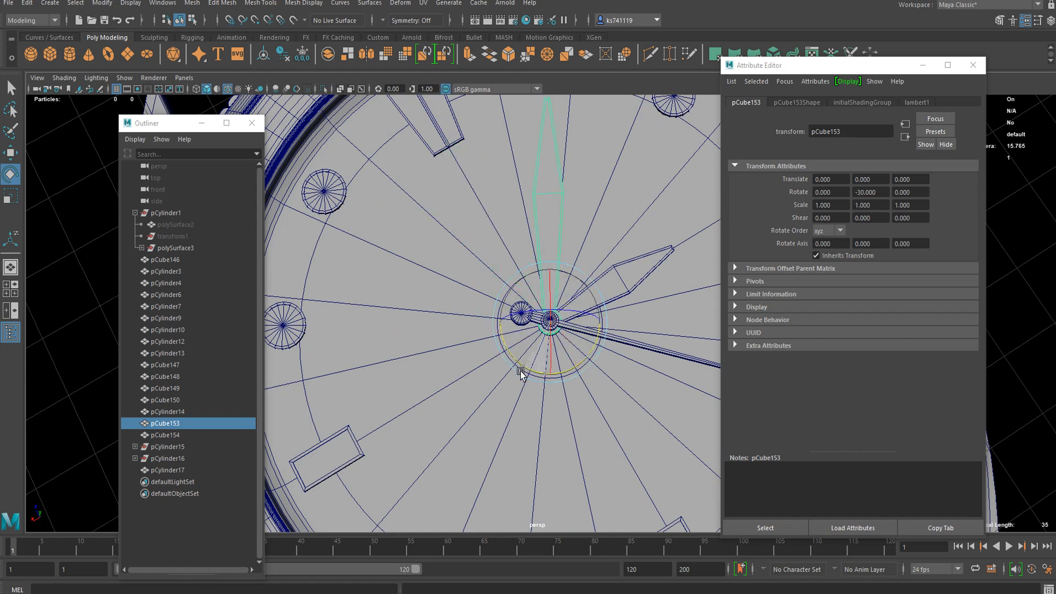
key("w")
scroll(526, 375, "down", 5)
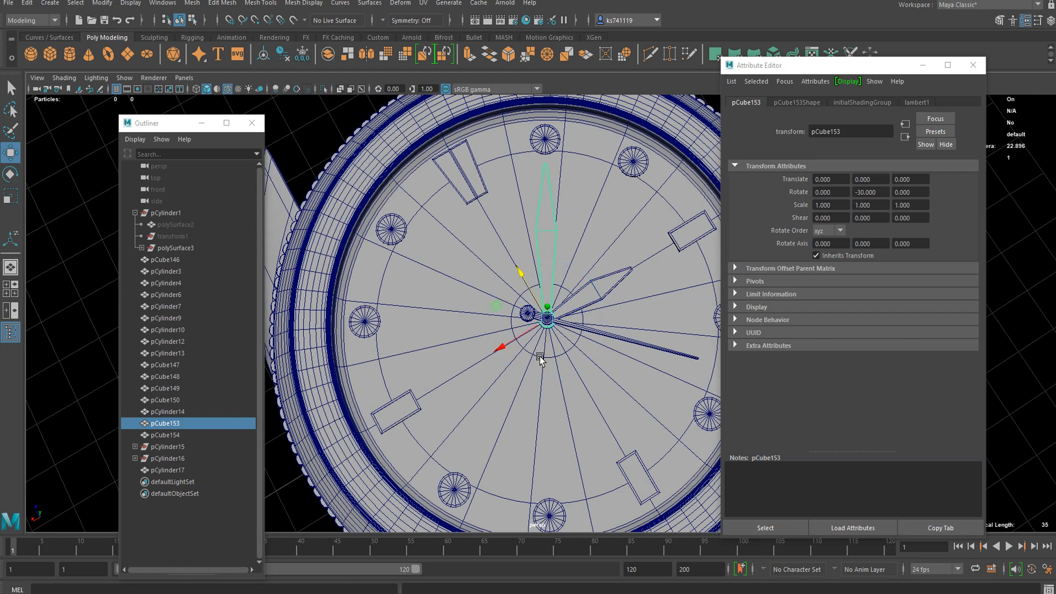
scroll(552, 313, "up", 8)
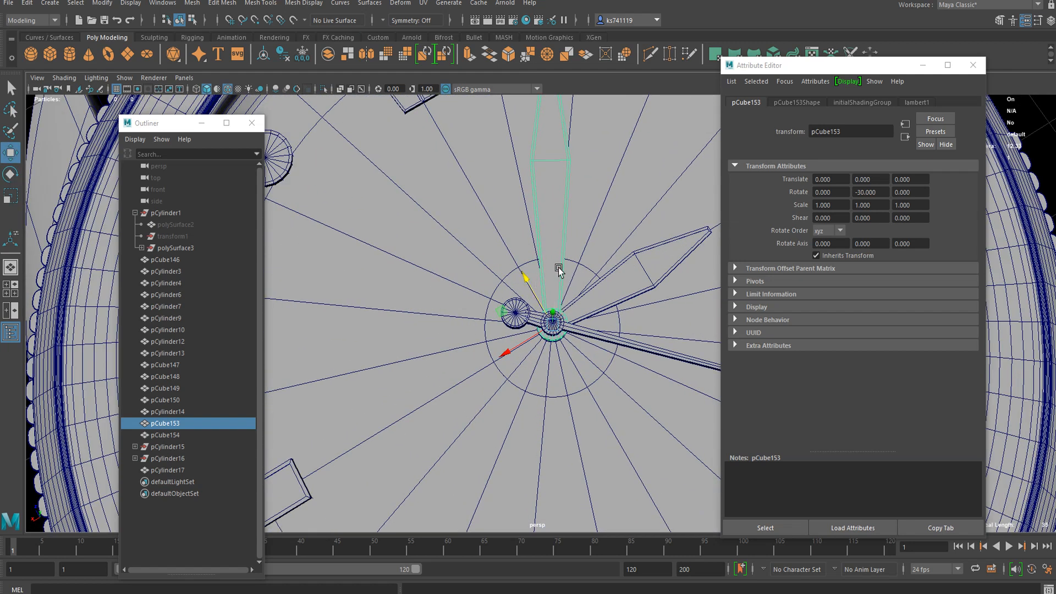
scroll(579, 266, "down", 2)
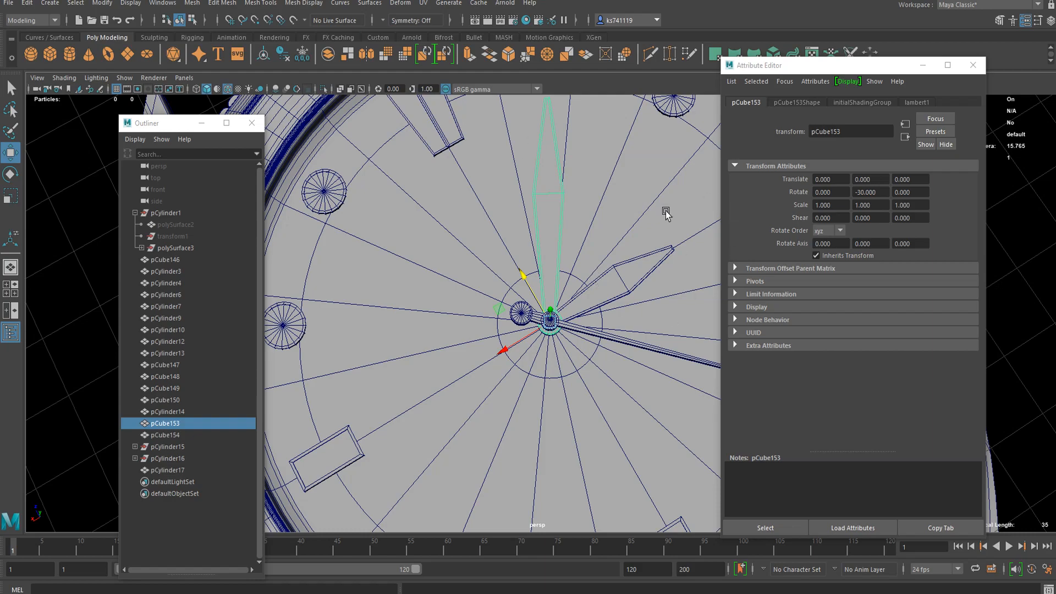
- Examine the arrangement of the three hands on the dial
scroll(632, 358, "down", 6)
left_click_drag(632, 358, 573, 286, "alt")
scroll(565, 295, "up", 6)
scroll(507, 259, "down", 6)
scroll(573, 286, "up", 3)
left_click_drag(436, 338, 502, 324, "alt")
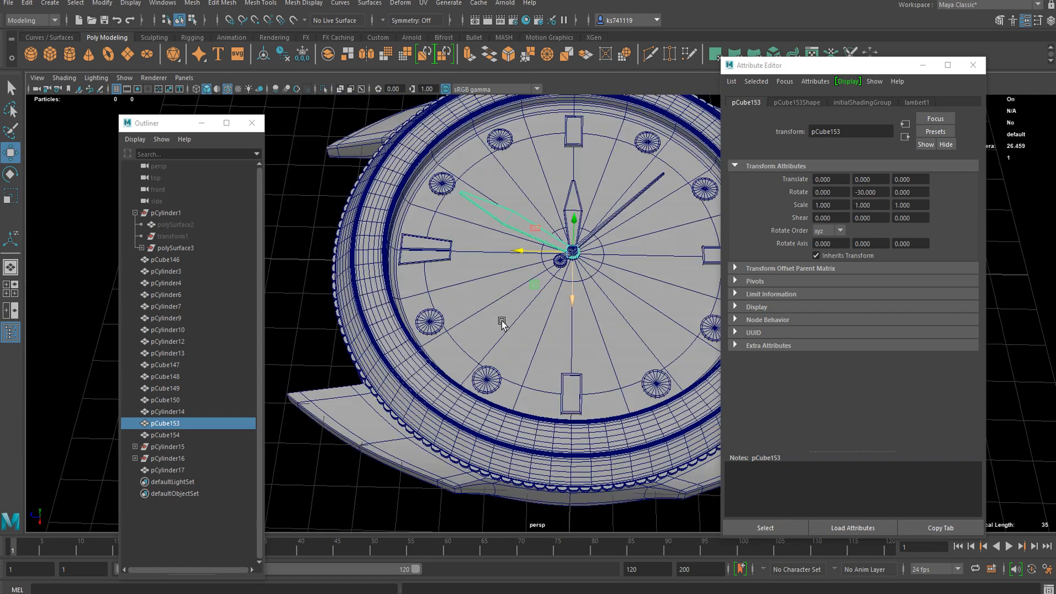
scroll(502, 324, "up", 3)
- Select the bezel ring and switch to the browser to check the Casio dive watch reference picture
left_click(345, 164)
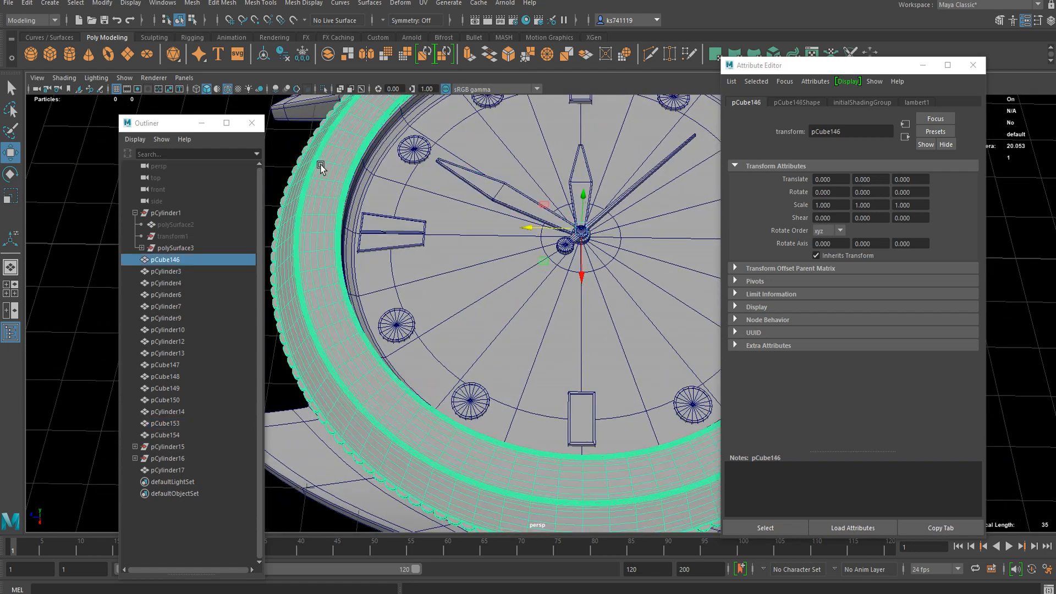
left_click(575, 593)
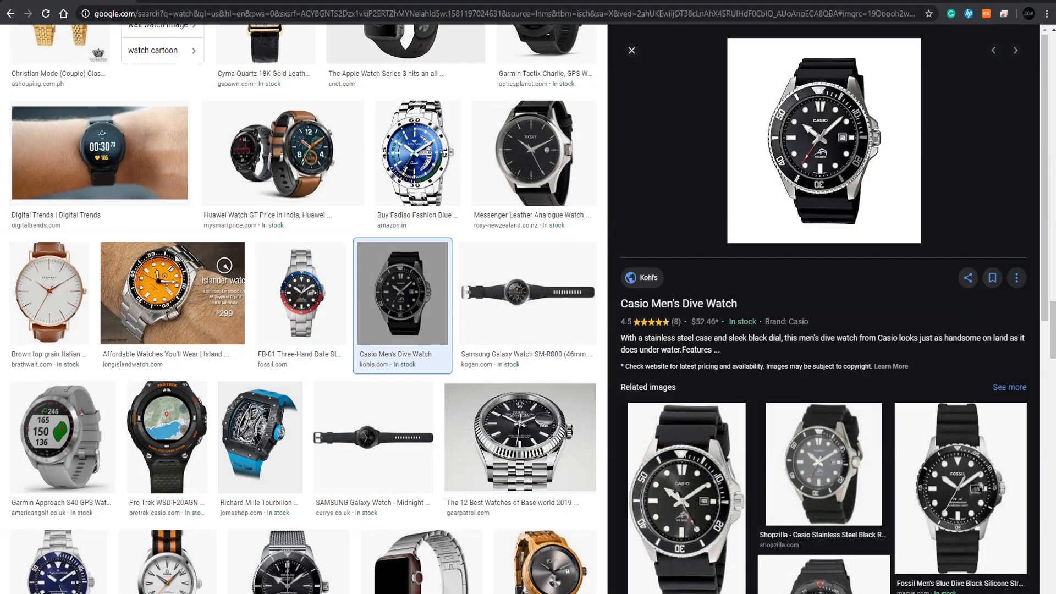
scroll(819, 159, "up", 2)
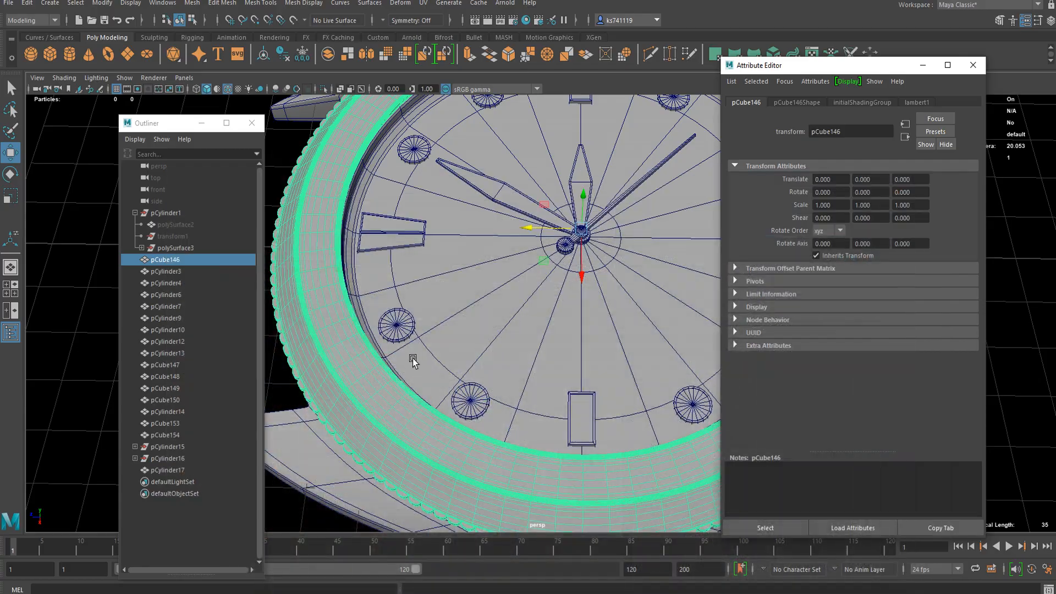
- Create a 3D text object in the watch scene and save the file as a student version
scroll(413, 361, "down", 5)
left_click(461, 450)
left_click_drag(461, 450, 473, 402, "alt")
middle_click_drag(505, 294, 418, 317, "alt")
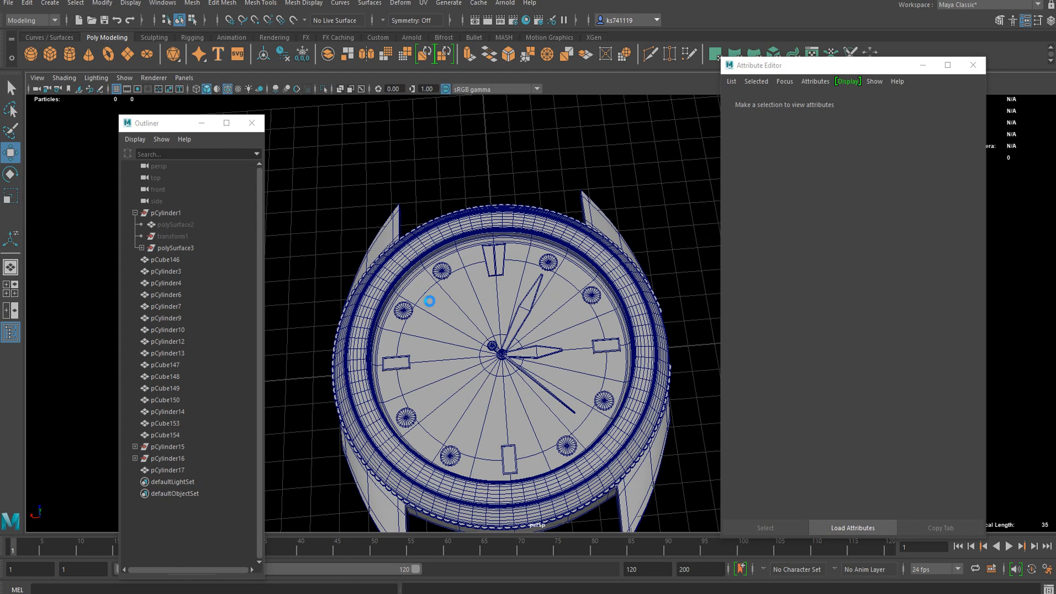
scroll(457, 281, "down", 5)
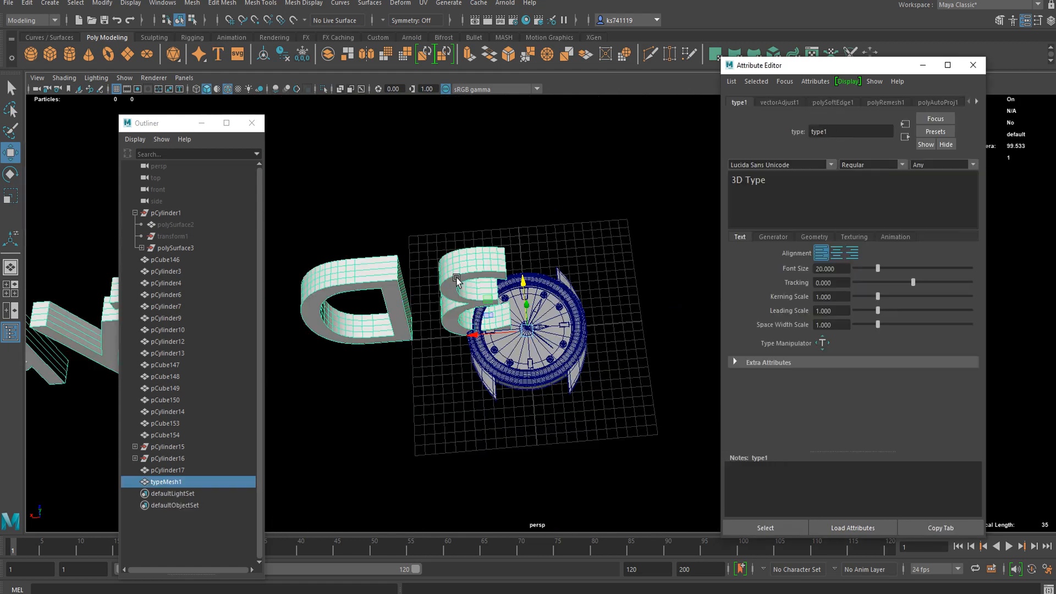
key("ctrl+s")
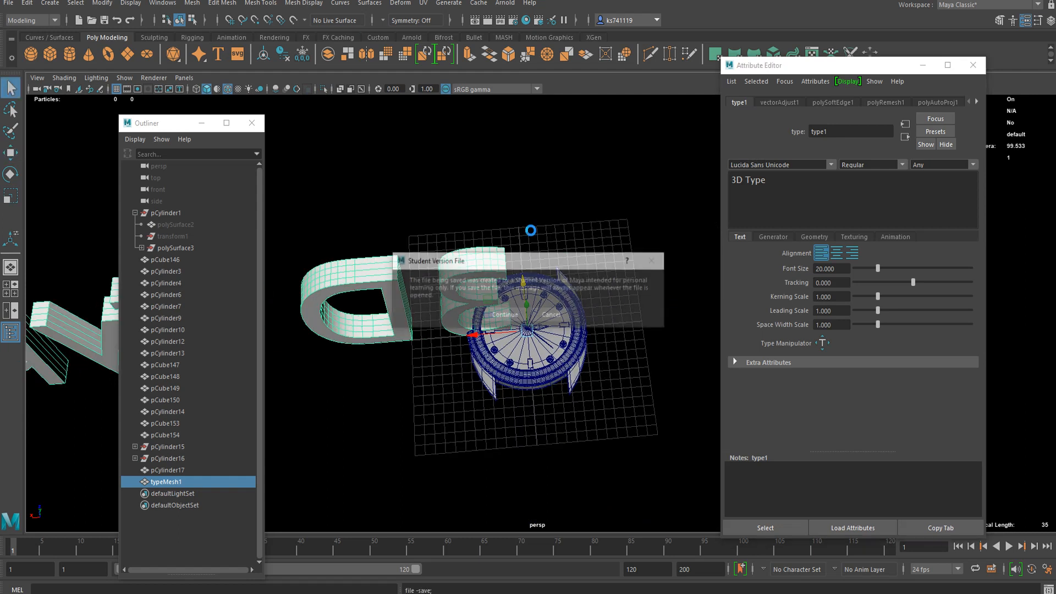
left_click(516, 320)
- Rotate the 3D text to -180 about Y so it reads the right way round over the watch
left_click_drag(599, 328, 582, 331, "alt")
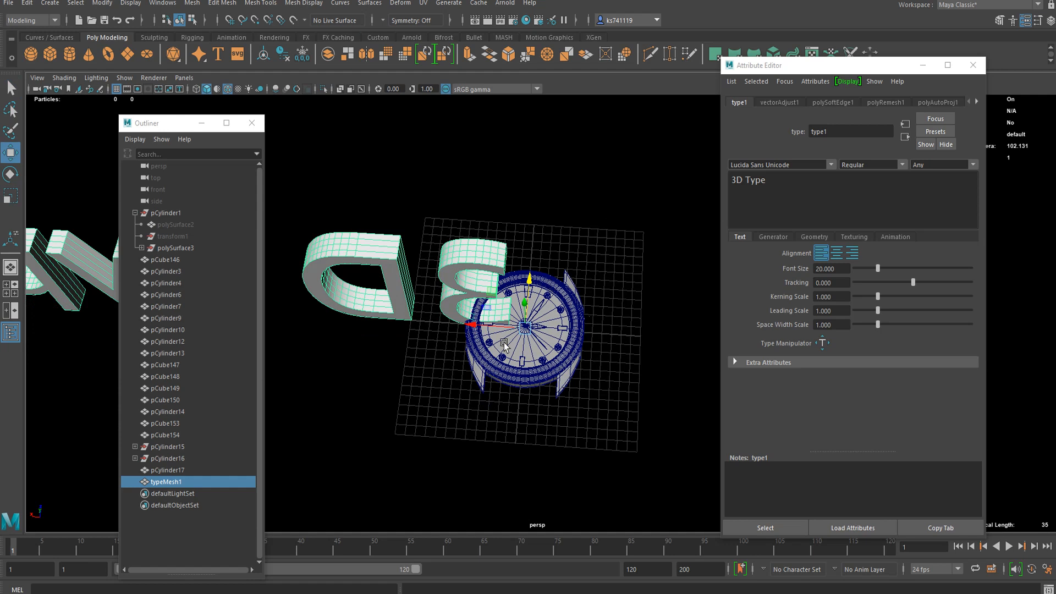
key("e")
left_click_drag(512, 376, 356, 306)
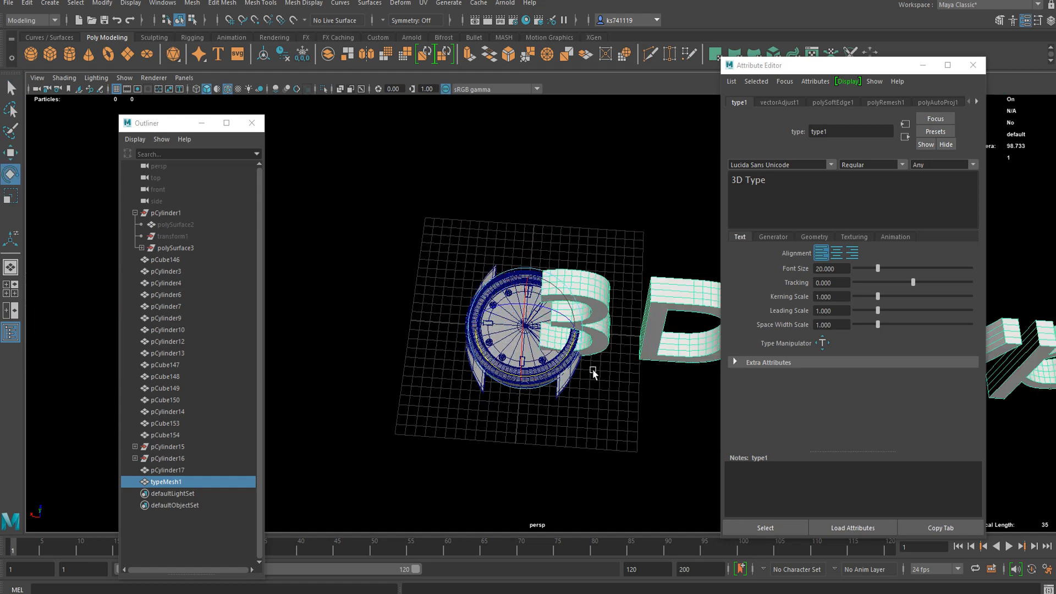
right_click_drag(591, 369, 695, 271, "alt")
- Centre-align the 3D text and replace its content with 10, keeping the Lucida Sans Unicode font
left_click(774, 237)
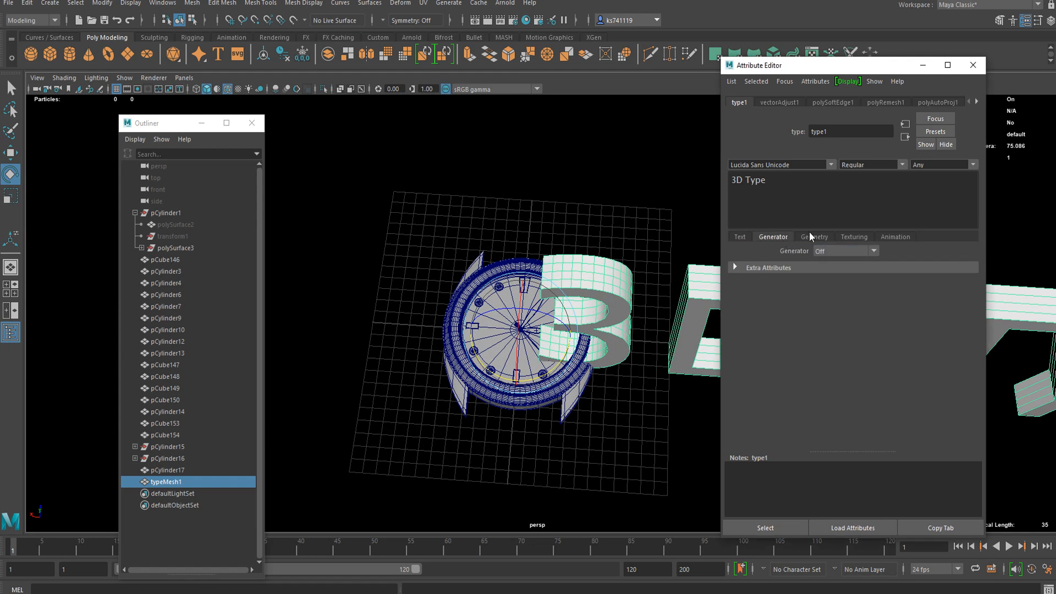
left_click(741, 237)
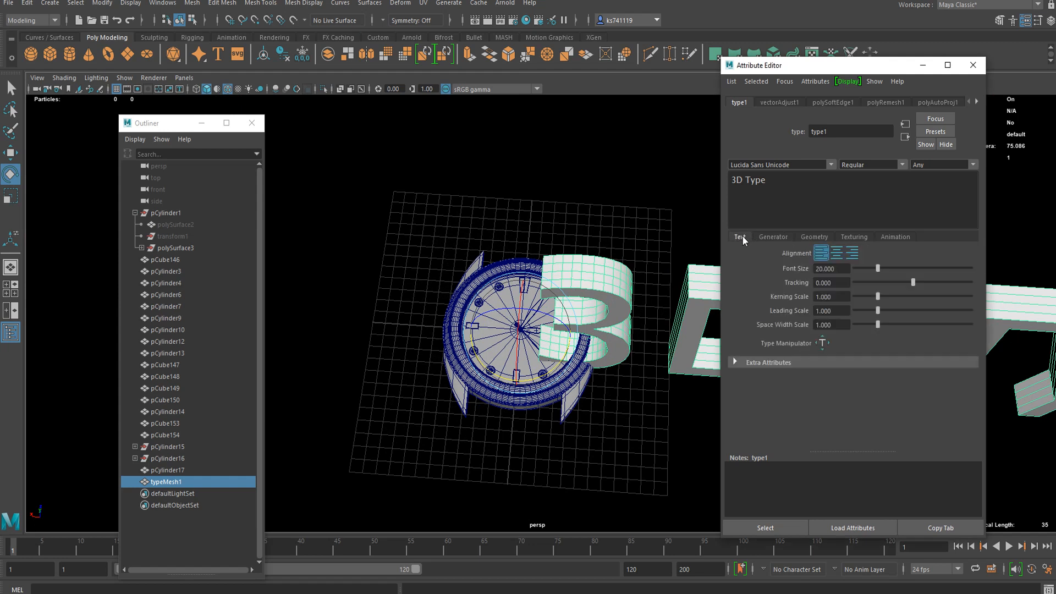
left_click(836, 254)
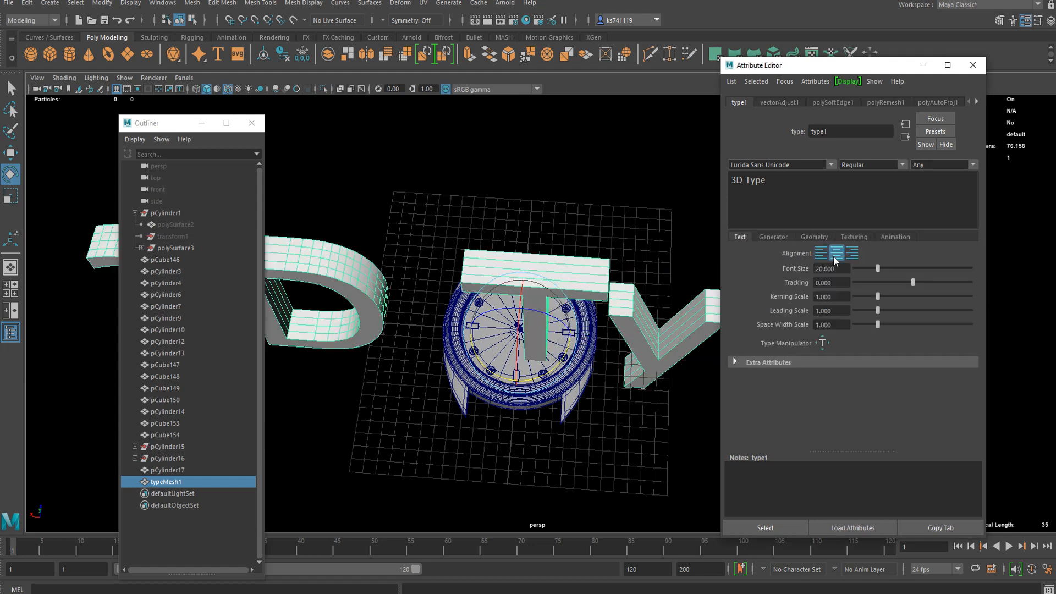
scroll(666, 254, "down", 3)
left_click_drag(780, 182, 713, 180)
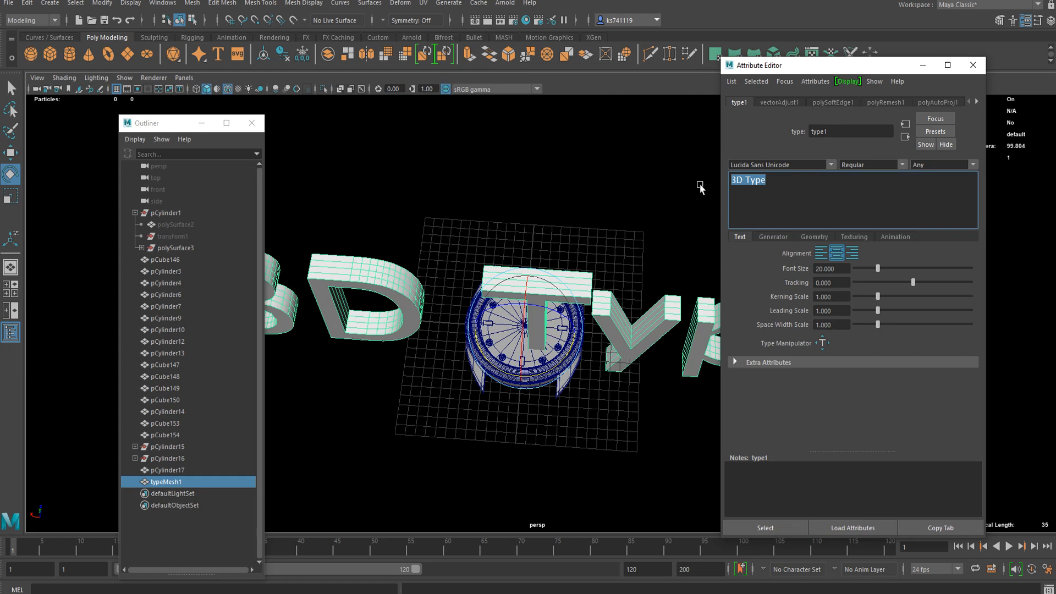
type("10")
scroll(635, 206, "up", 5)
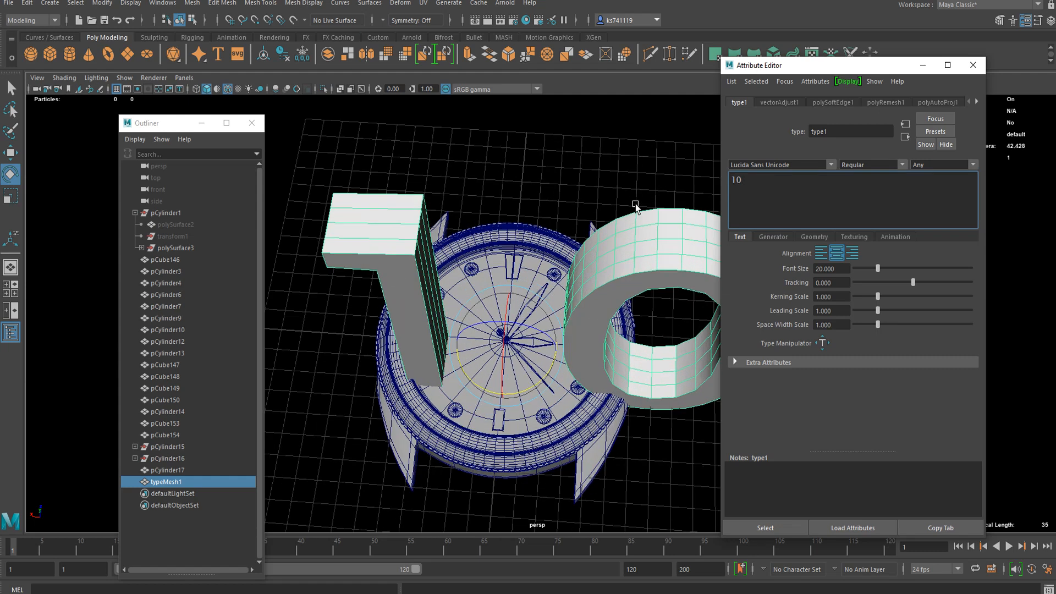
left_click(832, 165)
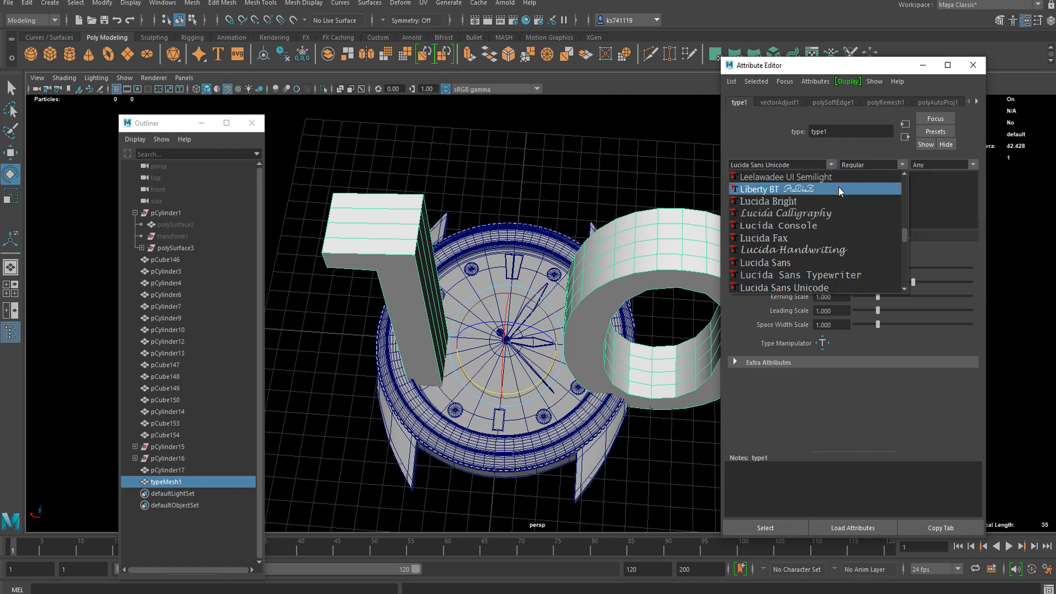
left_click(831, 165)
- Rotate the 10 text to -90 about X so it lies flat, parallel to the dial
scroll(613, 259, "down", 4)
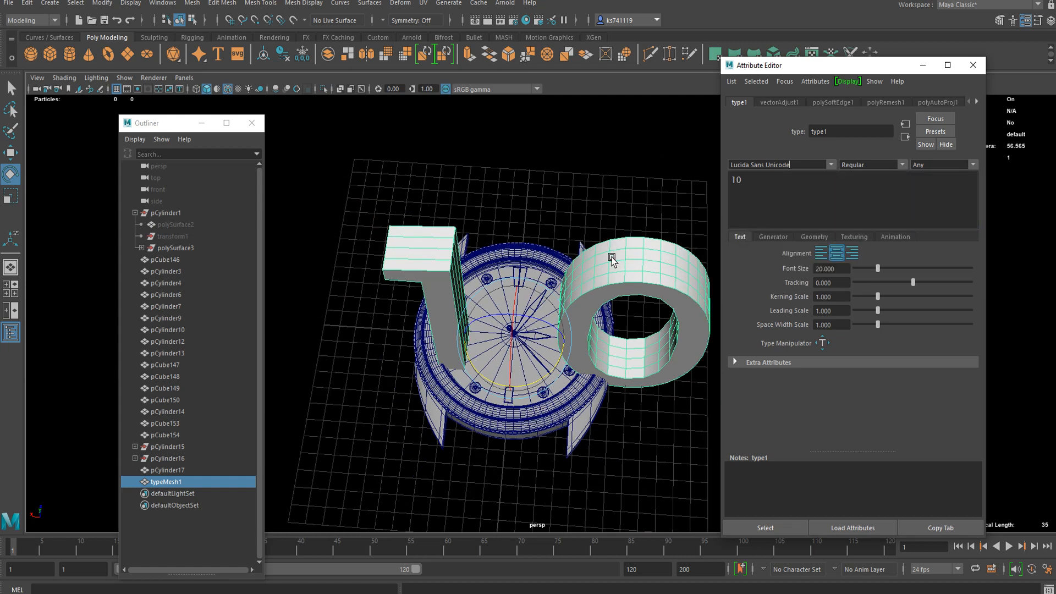
left_click_drag(520, 387, 601, 396, "alt")
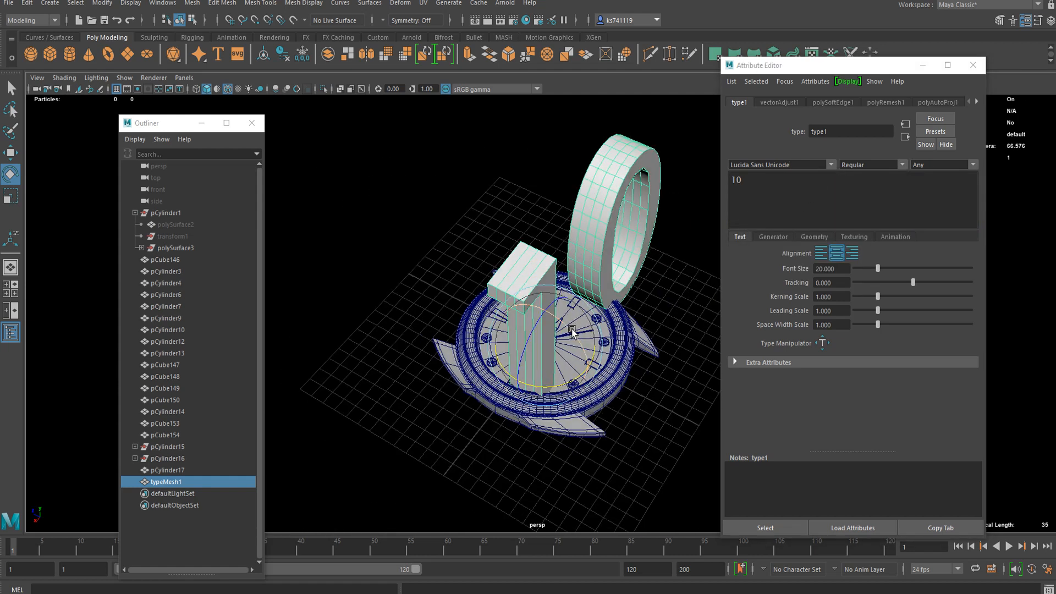
left_click_drag(573, 338, 526, 300, "alt")
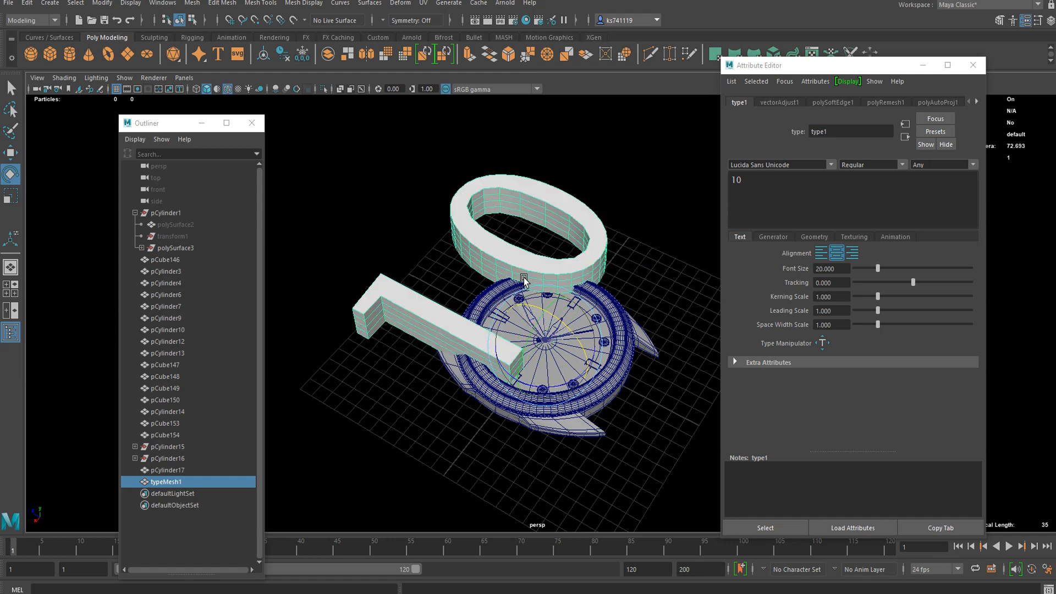
- Scale the 10 down uniformly to about 0.039 and move it onto the bezel ring outside the trapezoid marker
scroll(526, 299, "up", 2)
key("w")
scroll(525, 300, "up", 2)
key("r")
left_click_drag(546, 352, 299, 417)
key("w")
left_click_drag(549, 328, 332, 307)
scroll(418, 314, "up", 5)
key("r")
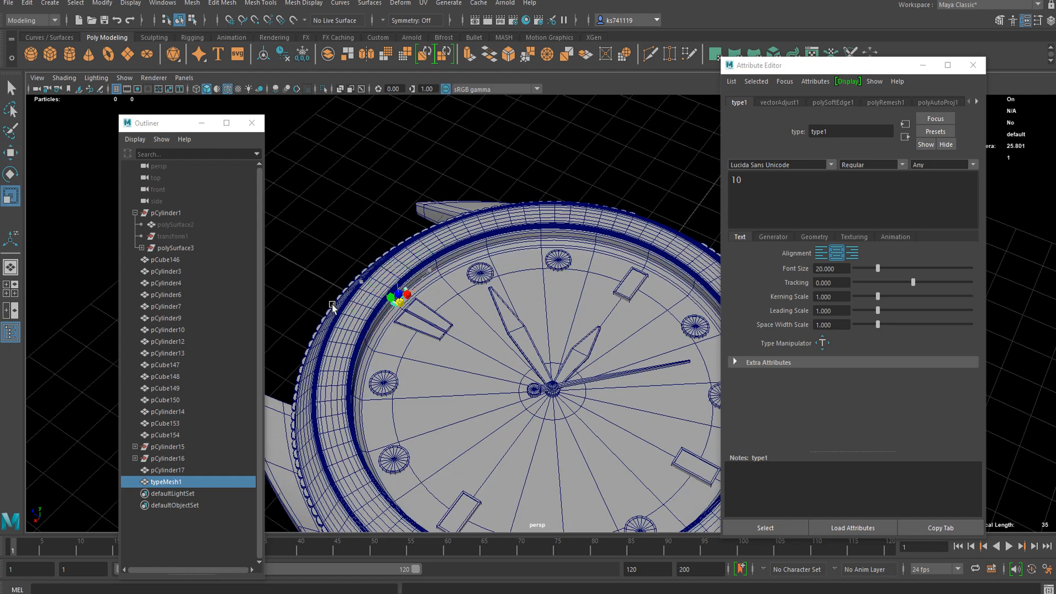
key("w")
scroll(376, 289, "up", 3)
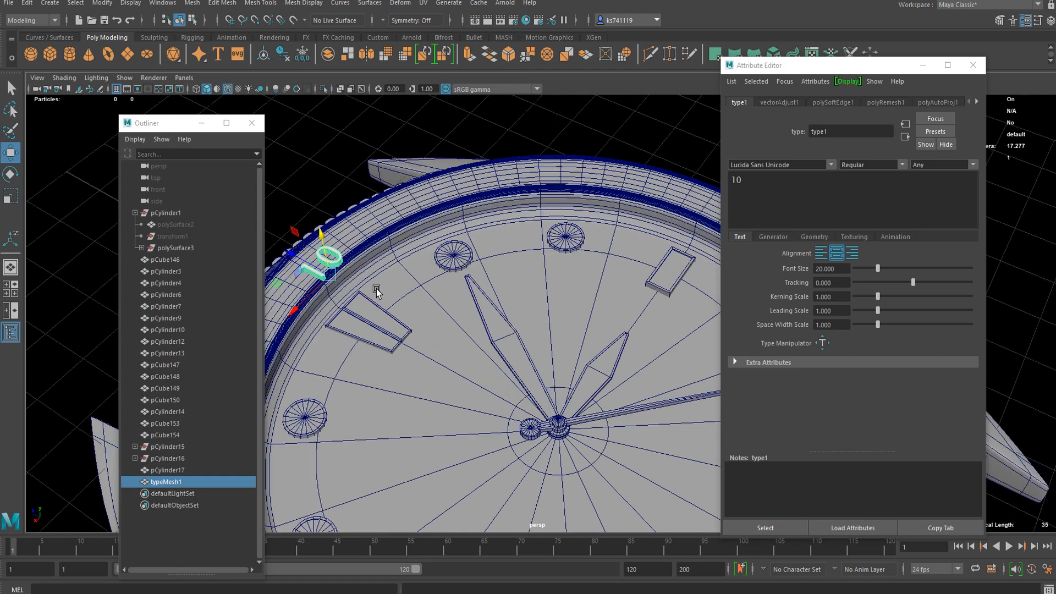
- Adjust the position of the 10 so it rests on the bezel's top surface
key("f")
middle_click_drag(465, 308, 702, 296, "alt")
scroll(676, 307, "down", 3)
left_click_drag(678, 347, 582, 295)
scroll(594, 329, "up", 2)
scroll(617, 332, "up", 2)
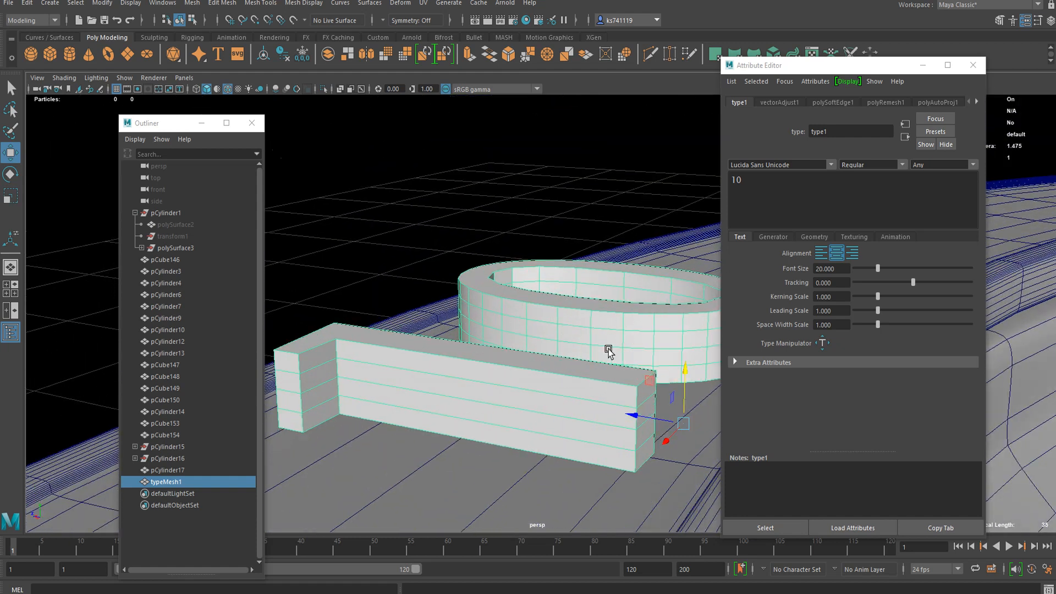
- Reduce the text's extrude divisions to 1
left_click(854, 237)
left_click(815, 237)
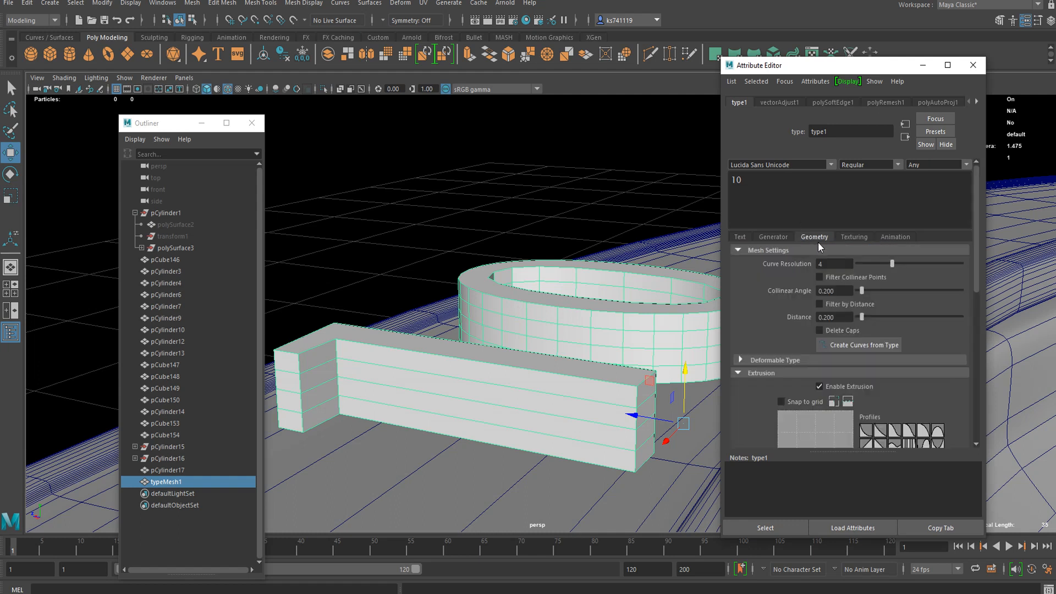
scroll(829, 287, "down", 3)
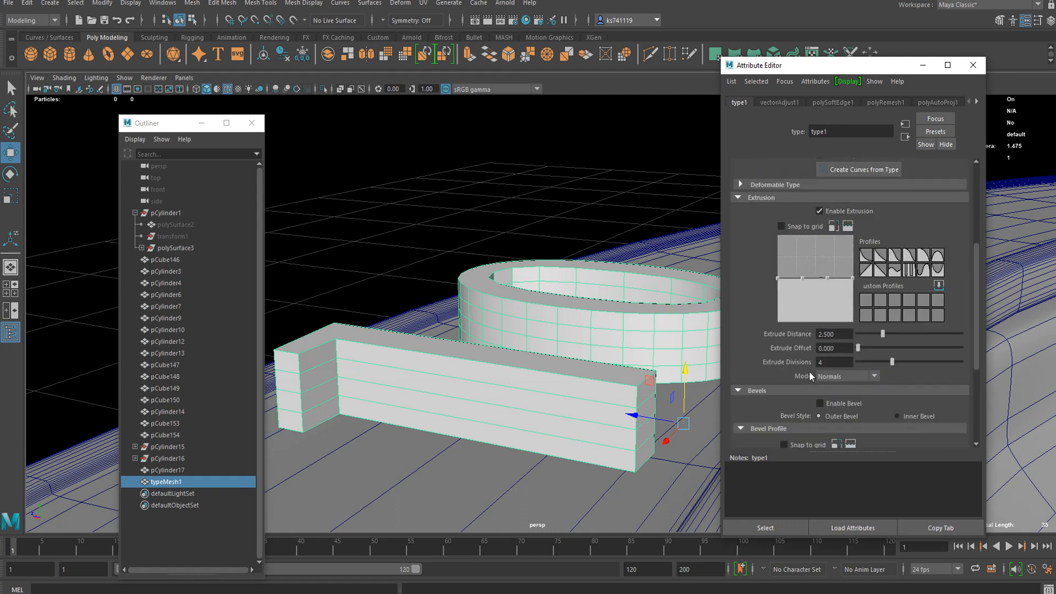
left_click_drag(892, 363, 848, 361)
scroll(861, 368, "down", 2)
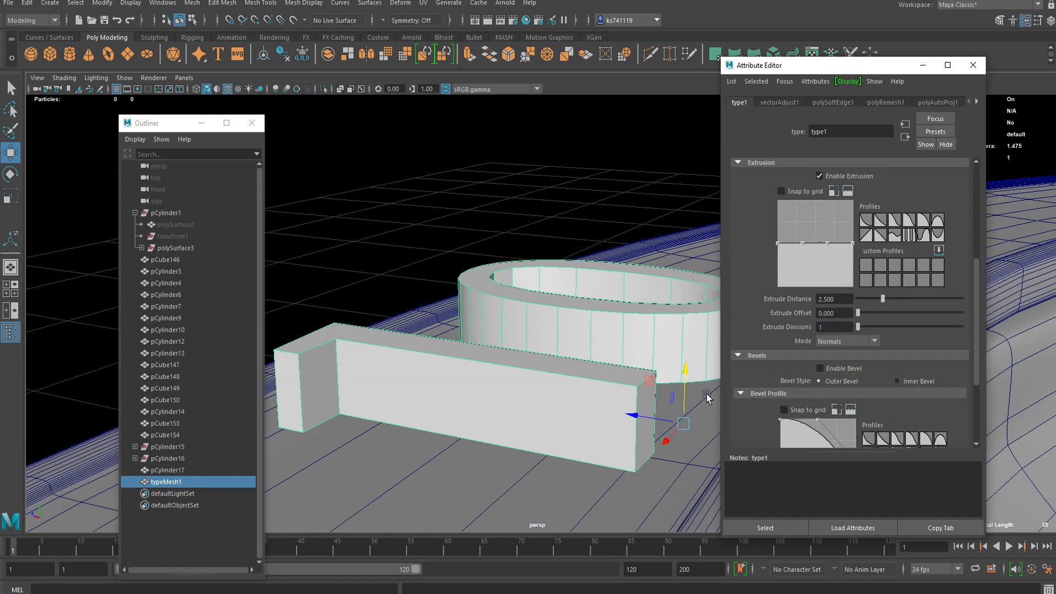
- Lower the 10 along Y so its base sinks slightly into the bezel surface
left_click_drag(684, 383, 673, 438, "alt")
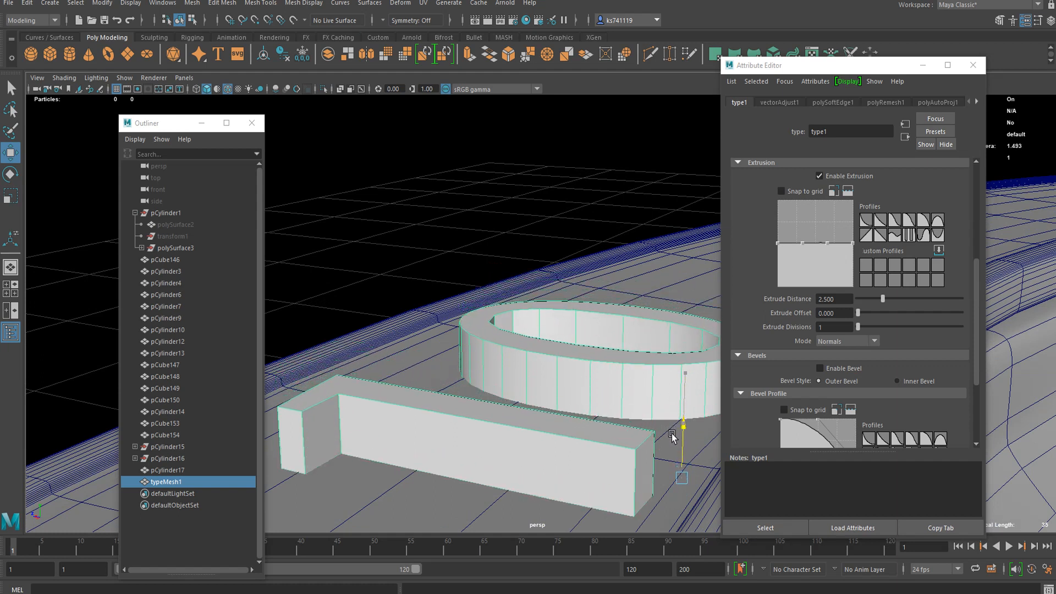
scroll(599, 372, "down", 3)
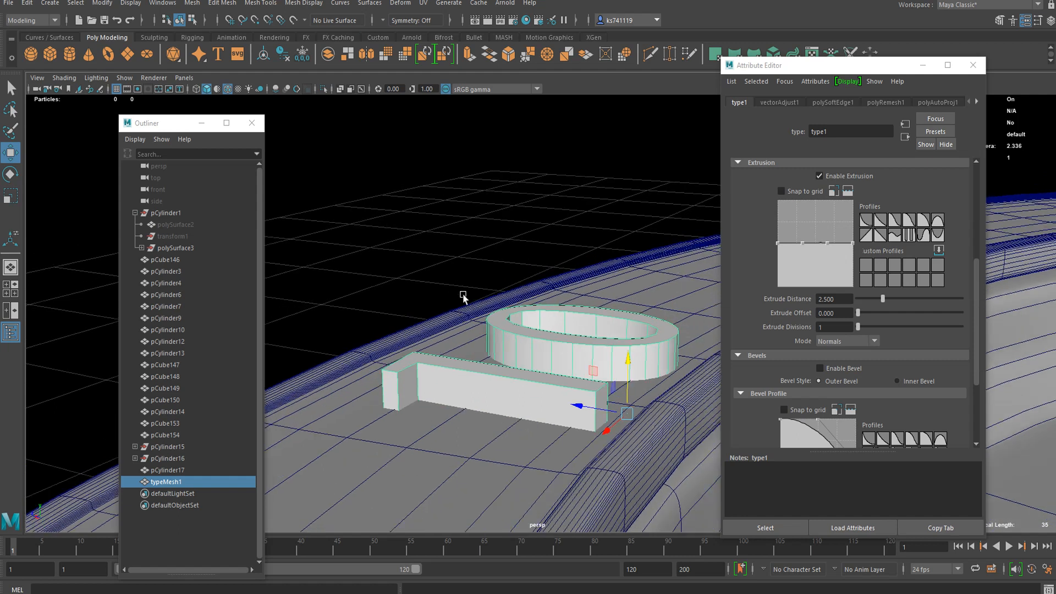
scroll(637, 367, "up", 2)
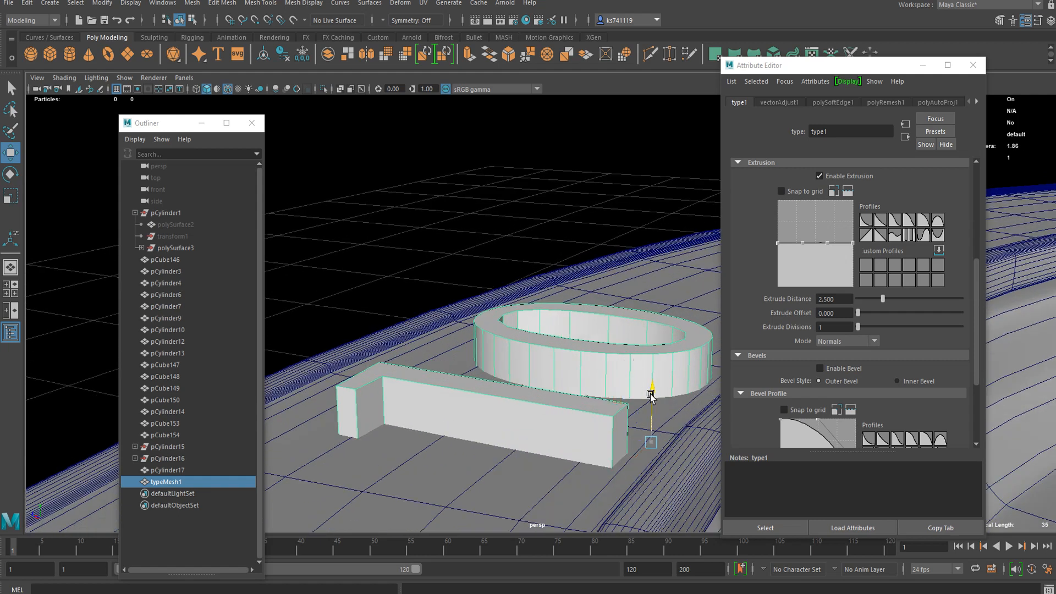
left_click_drag(650, 396, 678, 393, "alt")
- Move the pivot of the 10 to the centre of the dial using grid snapping
right_click_drag(677, 393, 631, 310, "alt")
left_click_drag(631, 310, 641, 324, "alt")
right_click_drag(641, 325, 628, 306, "alt")
left_click_drag(628, 306, 618, 307, "alt")
right_click_drag(618, 307, 611, 318, "alt")
left_click_drag(610, 317, 570, 349, "alt")
right_click_drag(576, 351, 553, 330, "alt")
left_click_drag(553, 330, 587, 354, "alt")
right_click_drag(587, 353, 543, 306, "alt")
left_click_drag(542, 306, 577, 324, "alt")
key("d")
key("x")
left_click_drag(451, 258, 616, 378)
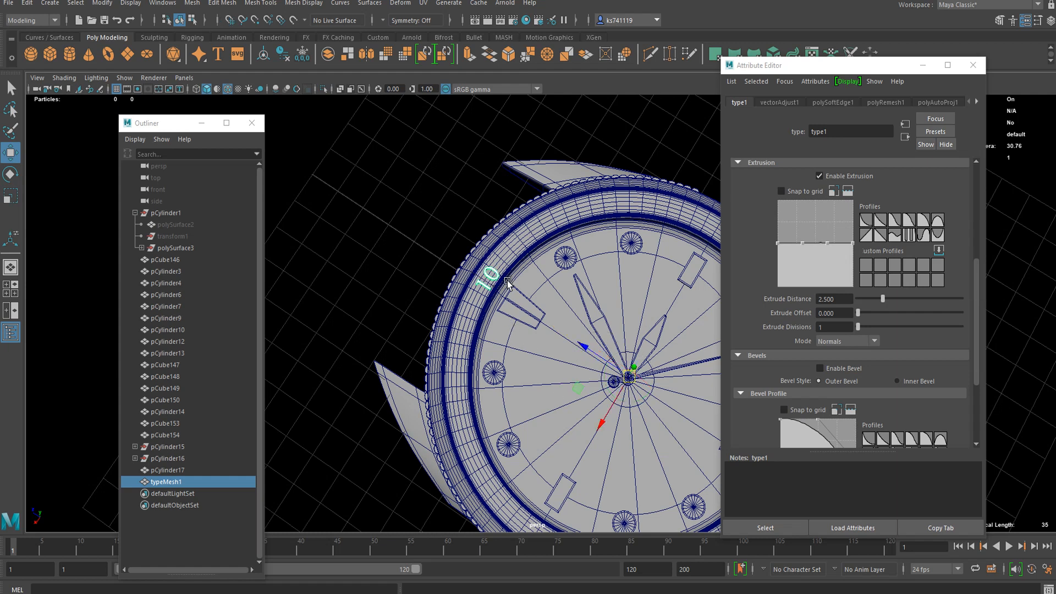
- Select all faces of both digits of the 10, shift them slightly outward on the bezel, and return to object selection
scroll(487, 282, "up", 8)
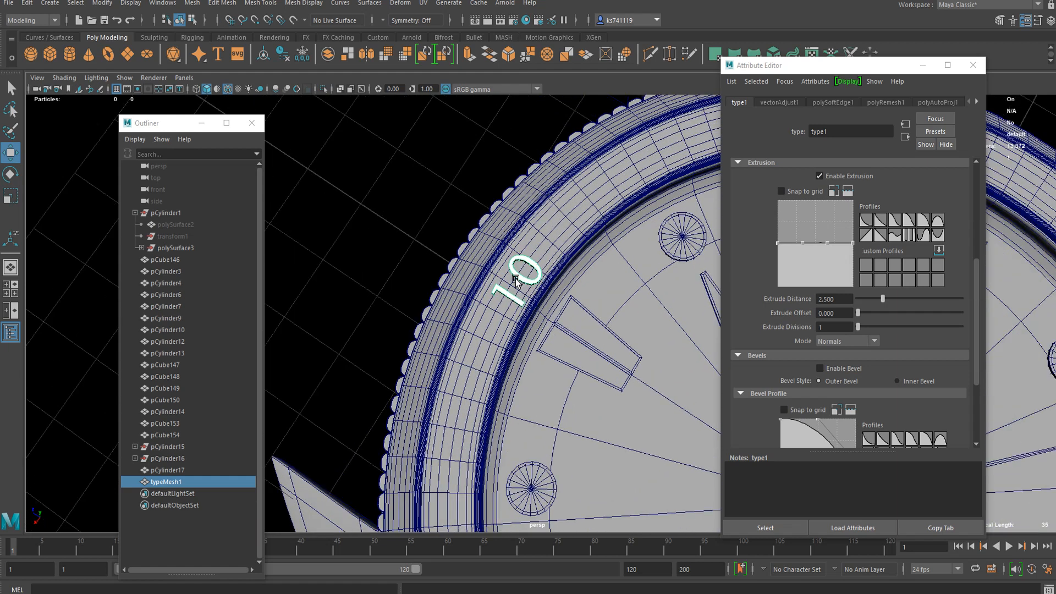
scroll(497, 247, "up", 1)
right_click_drag(487, 246, 478, 259)
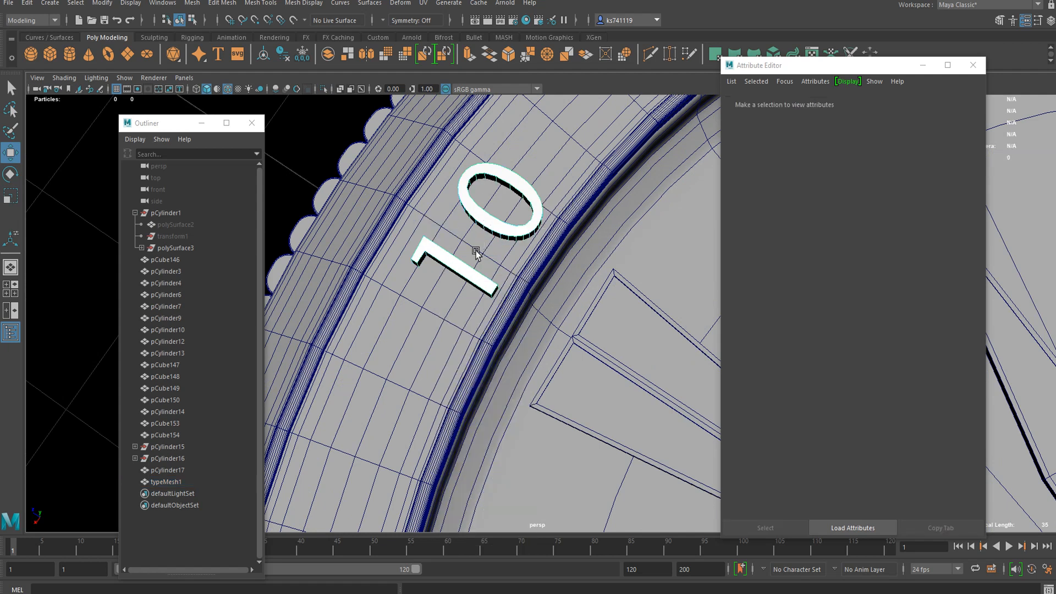
left_click(463, 258)
left_click(479, 228, "shift")
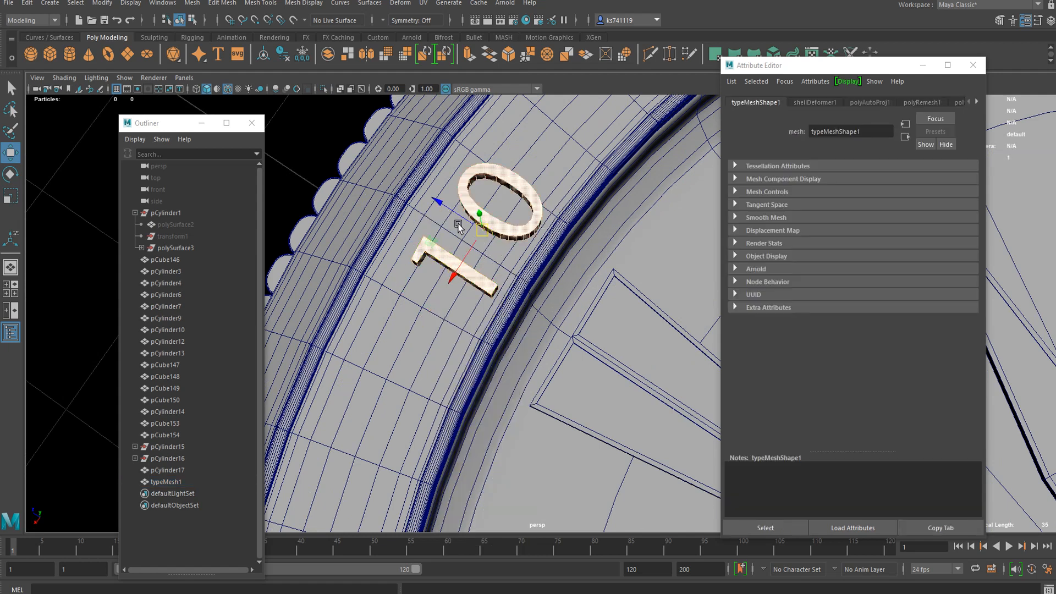
left_click_drag(447, 211, 437, 208)
right_click_drag(464, 202, 503, 185)
- Duplicate the 10 and rotate the copy to -210 about Y, outside the first round marker past the trapezoid
scroll(580, 229, "down", 8)
middle_click_drag(646, 329, 490, 264, "alt")
scroll(533, 292, "down", 2)
scroll(533, 292, "up", 2)
key("ctrl+d")
key("e")
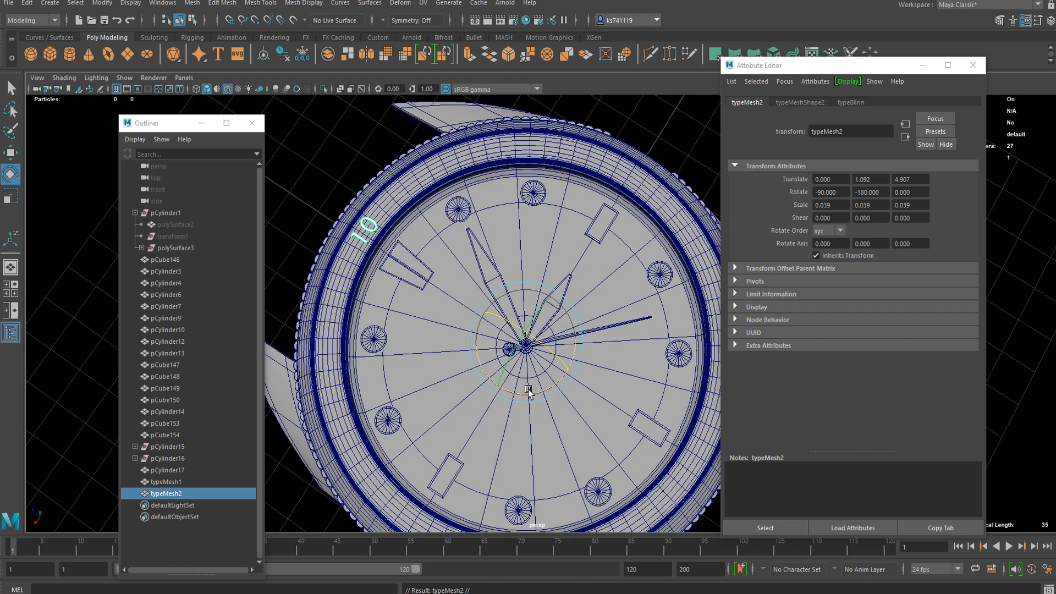
left_click_drag(527, 389, 505, 395)
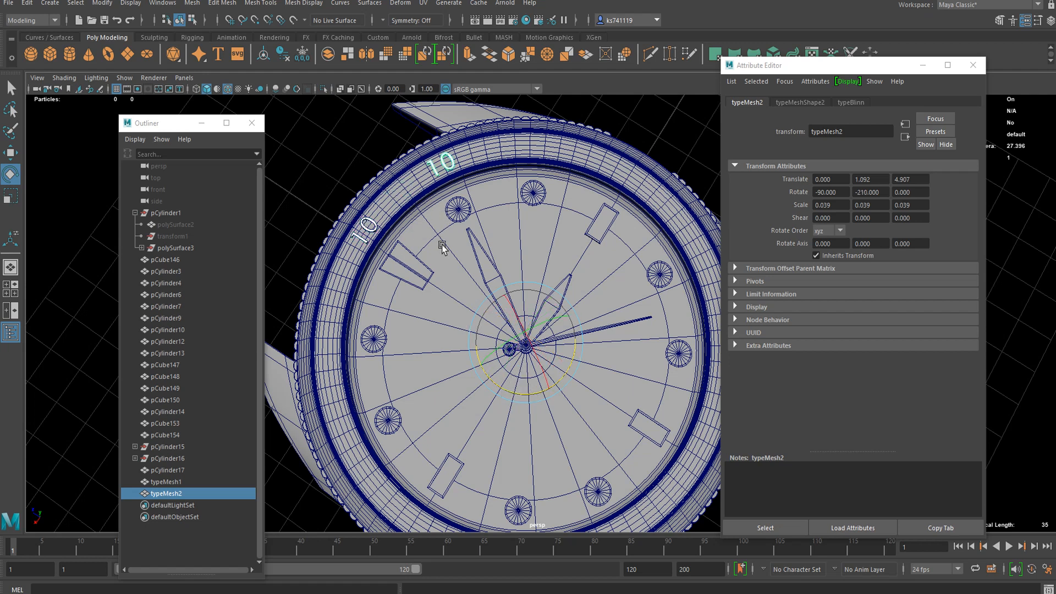
- Check the original text's attributes and rotate the duplicate 10 further around the bezel to the second round marker
left_click(374, 233)
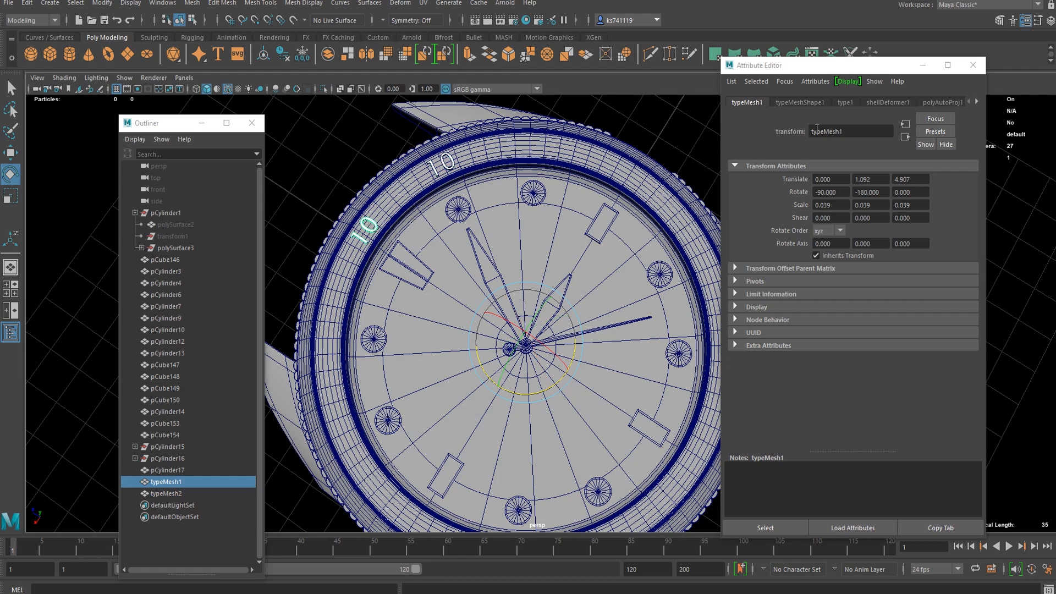
left_click(811, 103)
left_click(845, 102)
left_click(875, 102)
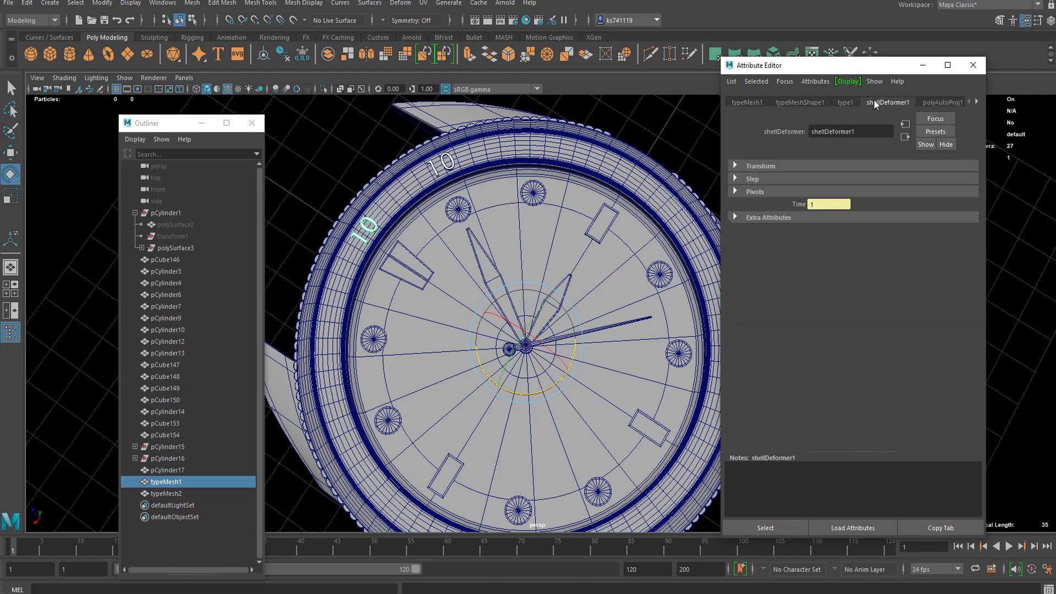
left_click(440, 172)
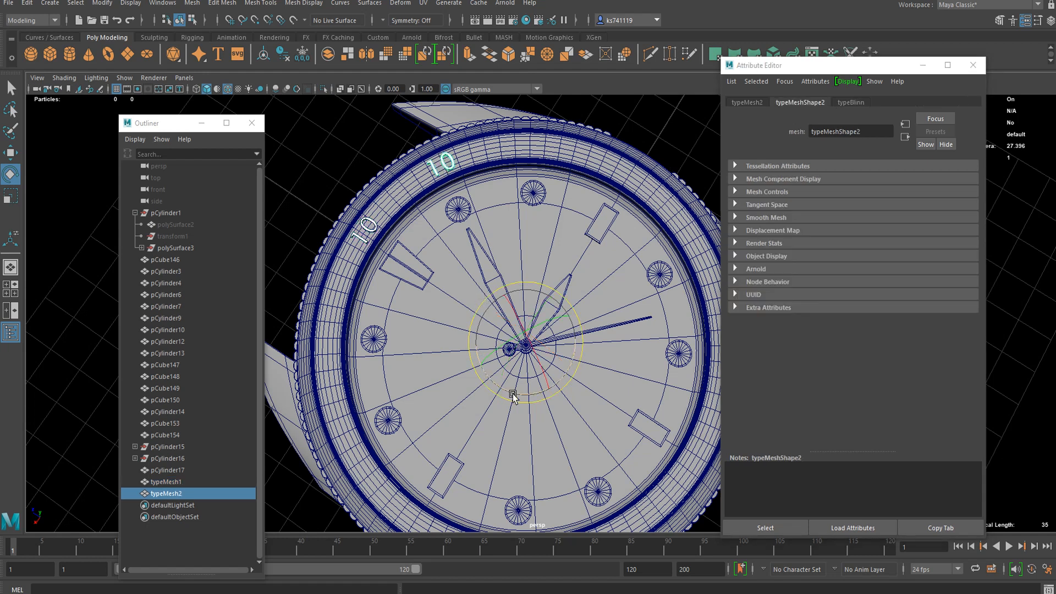
left_click_drag(517, 401, 500, 385)
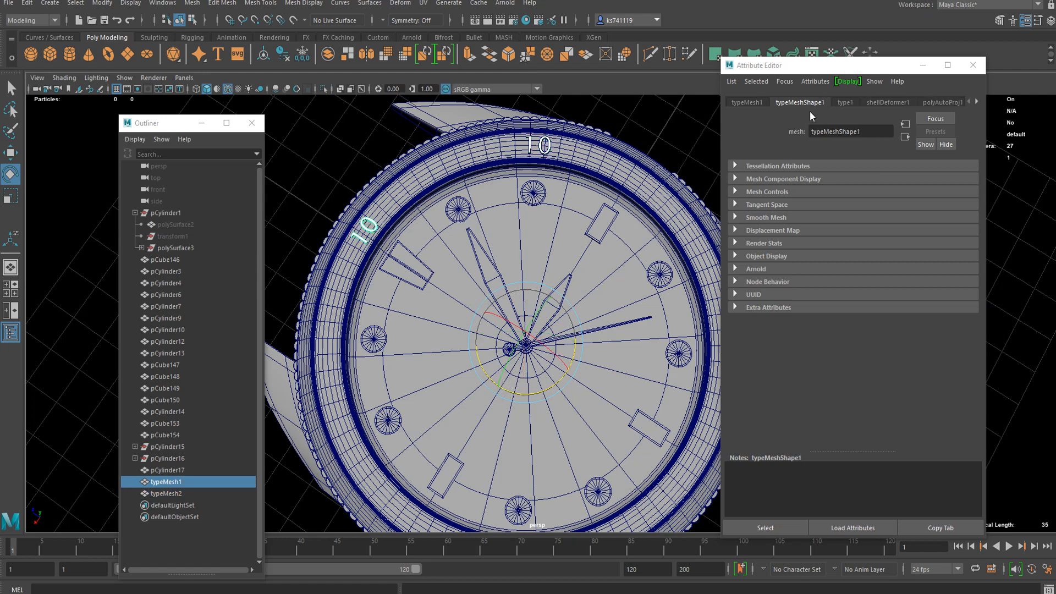
- Change the content of the original 10 text beside the trapezoid marker to 20
left_click(842, 101)
left_click(820, 191)
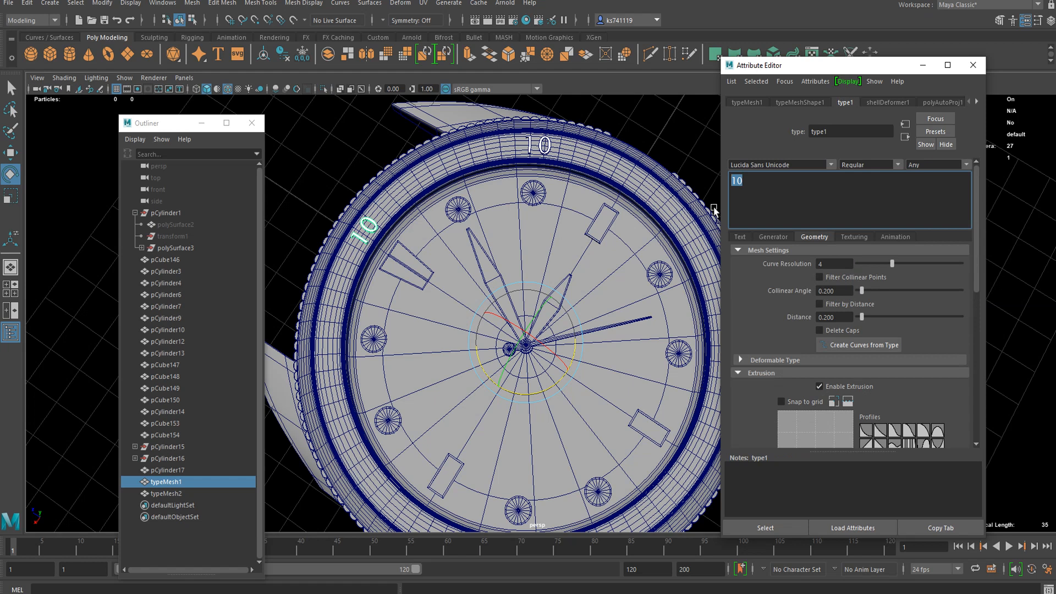
type("20")
- Try the Liberty BT font on the 20 beside the trapezoid marker
left_click(363, 229)
scroll(411, 252, "up", 5)
middle_click_drag(377, 227, 474, 223, "alt")
middle_click_drag(408, 216, 457, 285, "alt")
scroll(585, 207, "up", 4)
scroll(458, 285, "up", 5)
left_click_drag(599, 173, 510, 172, "alt")
left_click(832, 161)
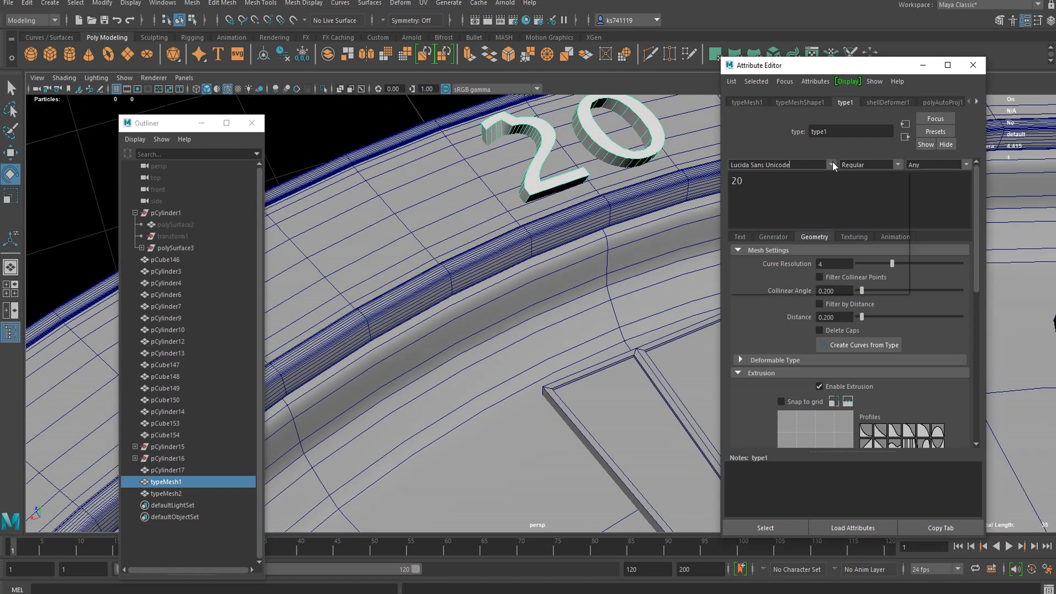
left_click(806, 189)
- Try the Agency FB font on the same 20 numeral
left_click(829, 165)
scroll(812, 207, "up", 8)
scroll(801, 190, "up", 10)
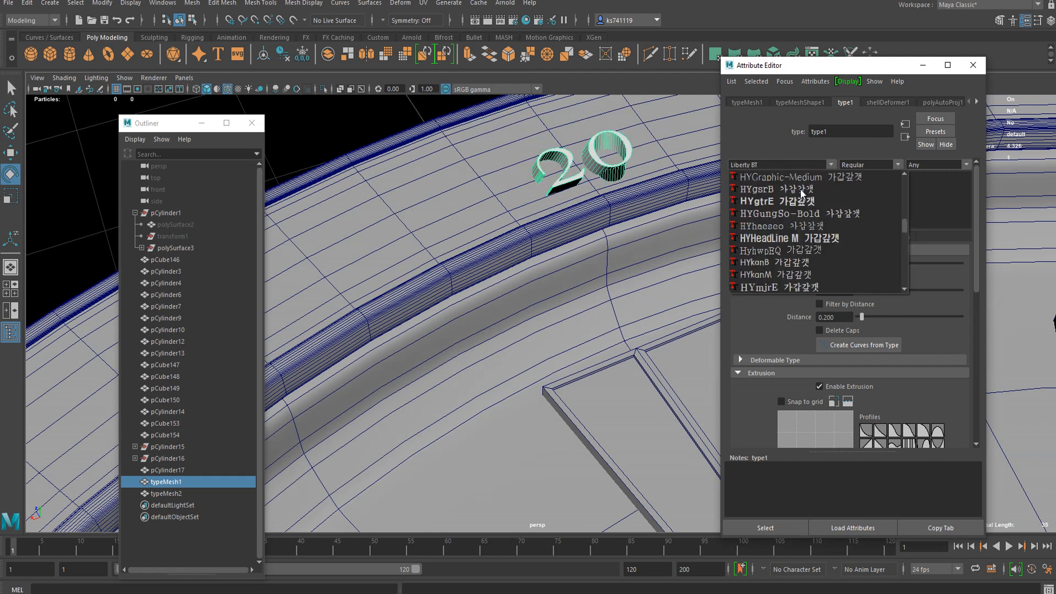
left_click_drag(903, 222, 902, 177)
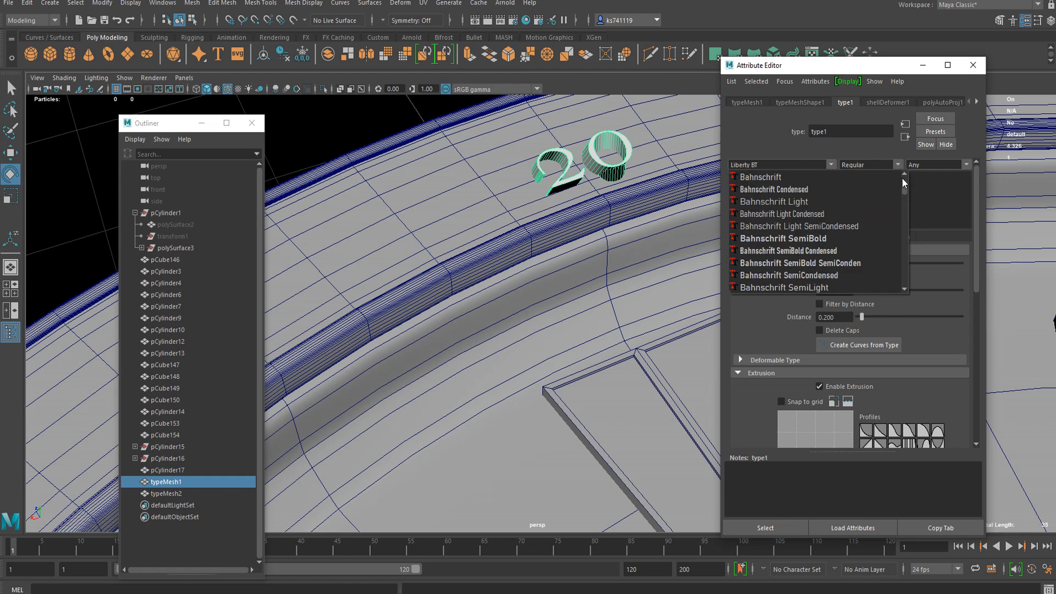
left_click(811, 180)
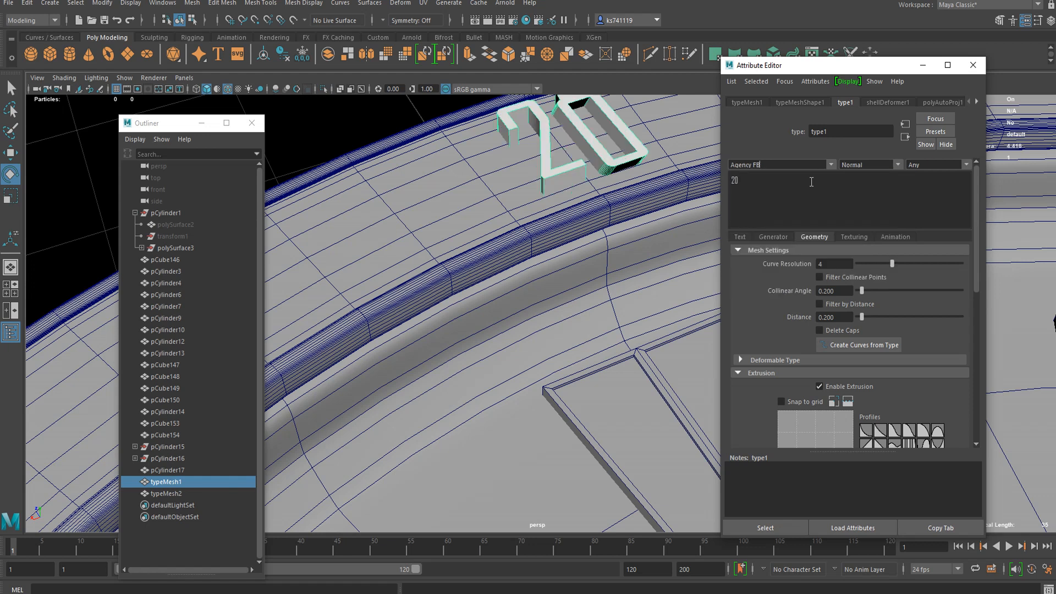
key("f")
- Try the Algerian and Arial fonts on the 20 and compare them on the bezel
left_click(831, 165)
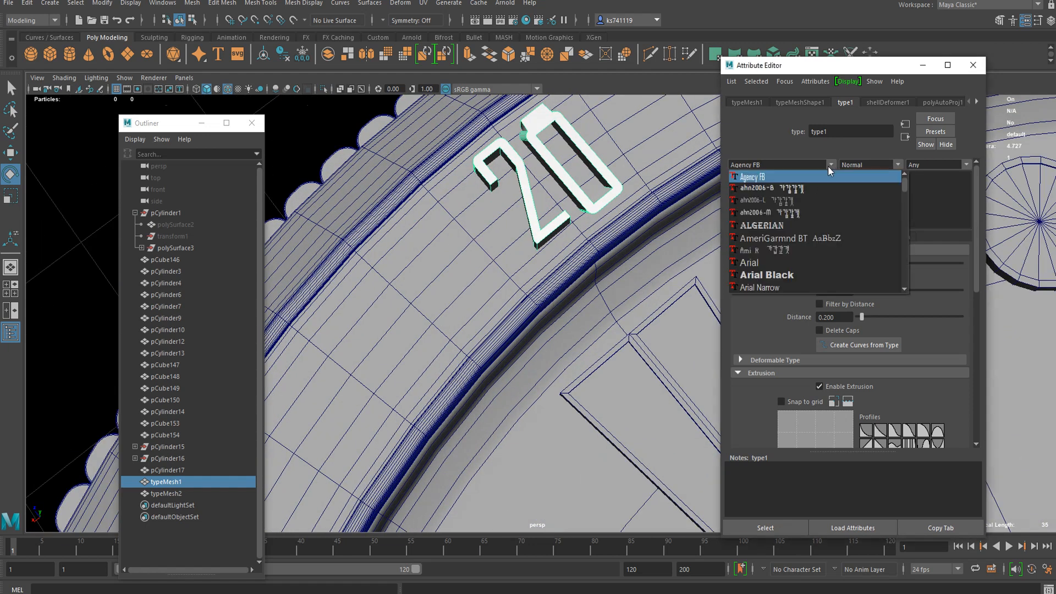
left_click(805, 225)
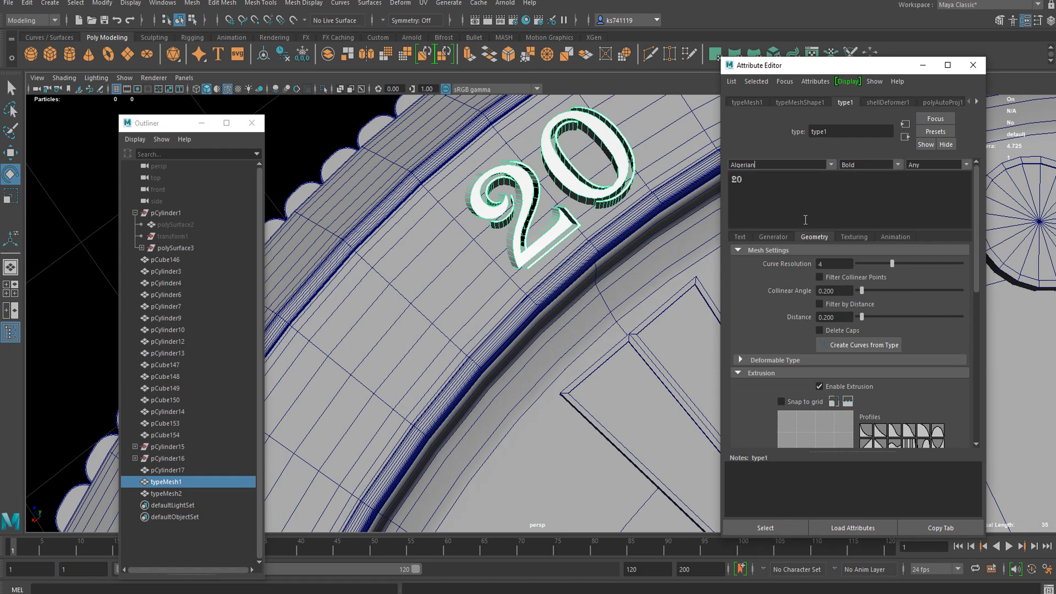
left_click(835, 166)
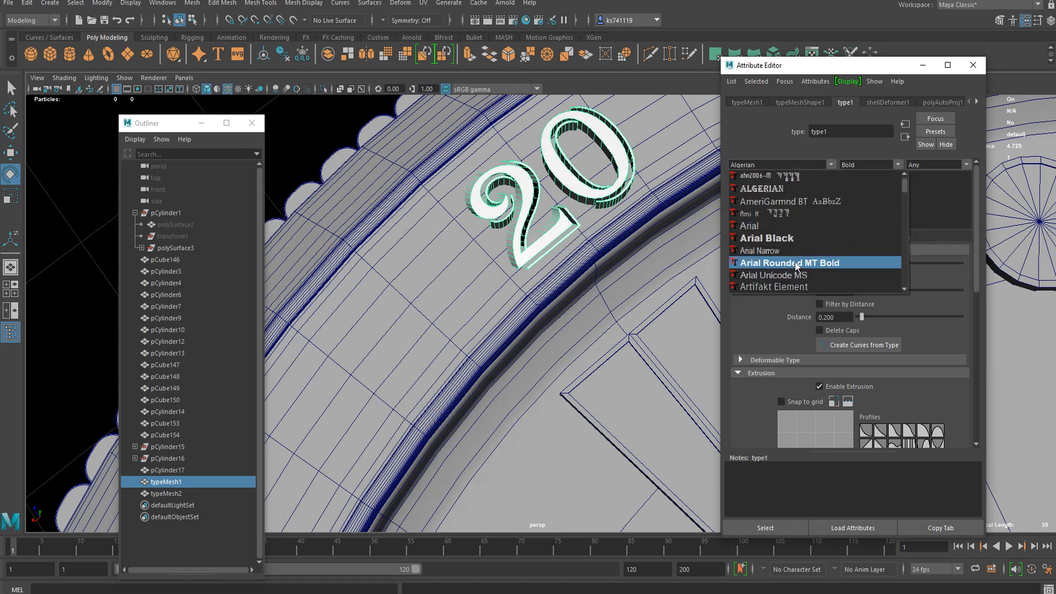
left_click(749, 226)
left_click_drag(517, 260, 606, 177, "alt")
scroll(605, 178, "down", 4)
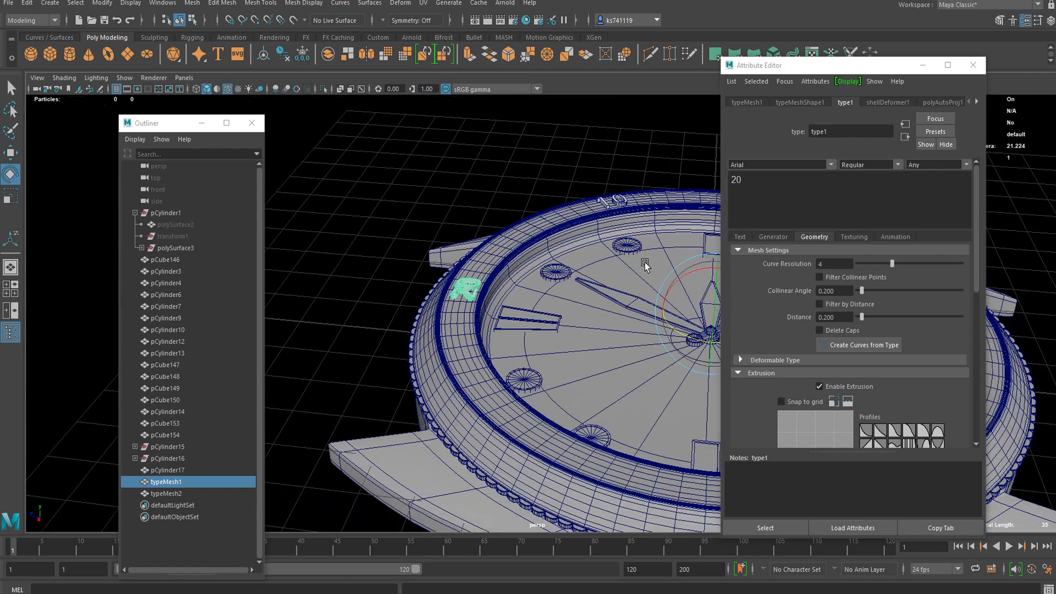
left_click_drag(645, 266, 613, 251, "alt")
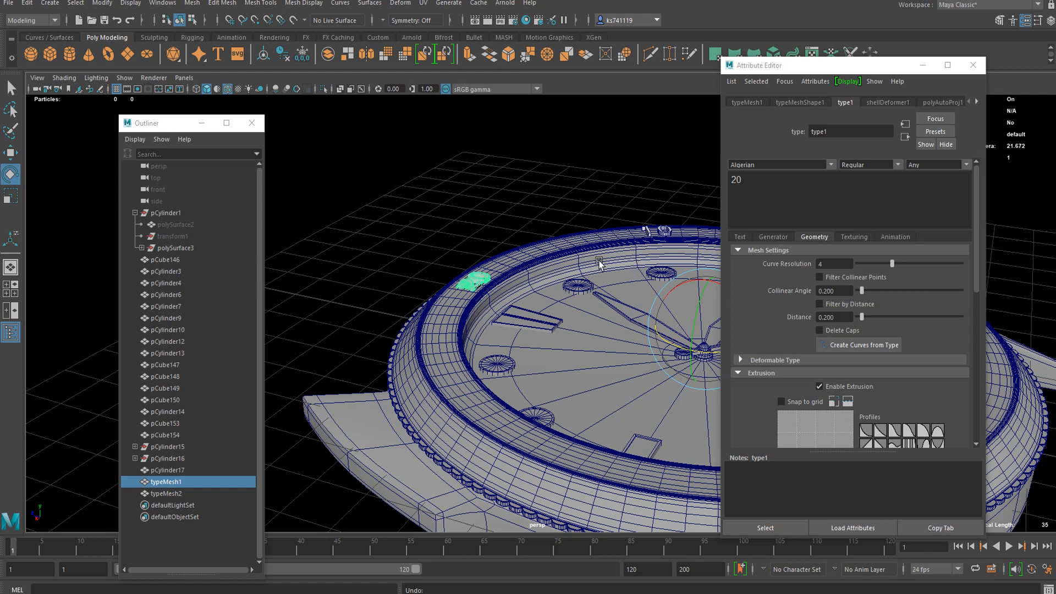
- Undo the font trials and the text change to 20 on the numeral beside the trapezoid marker
middle_click_drag(467, 281, 550, 348, "alt")
scroll(556, 352, "up", 5)
middle_click_drag(597, 415, 572, 349, "alt")
scroll(572, 348, "up", 1)
key("ctrl+z")
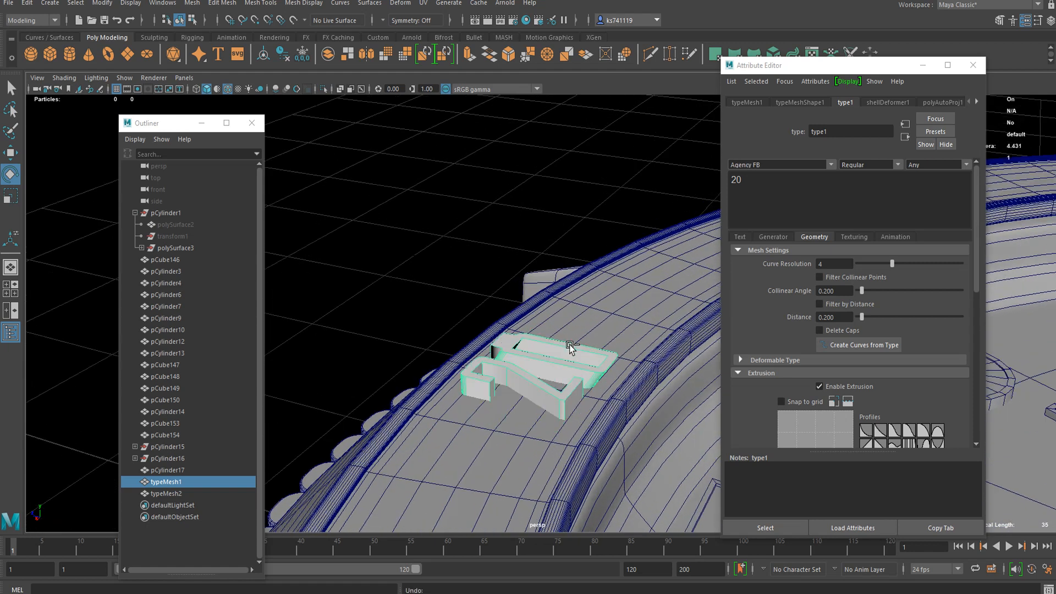
key("ctrl+z")
key("ctrl+z")
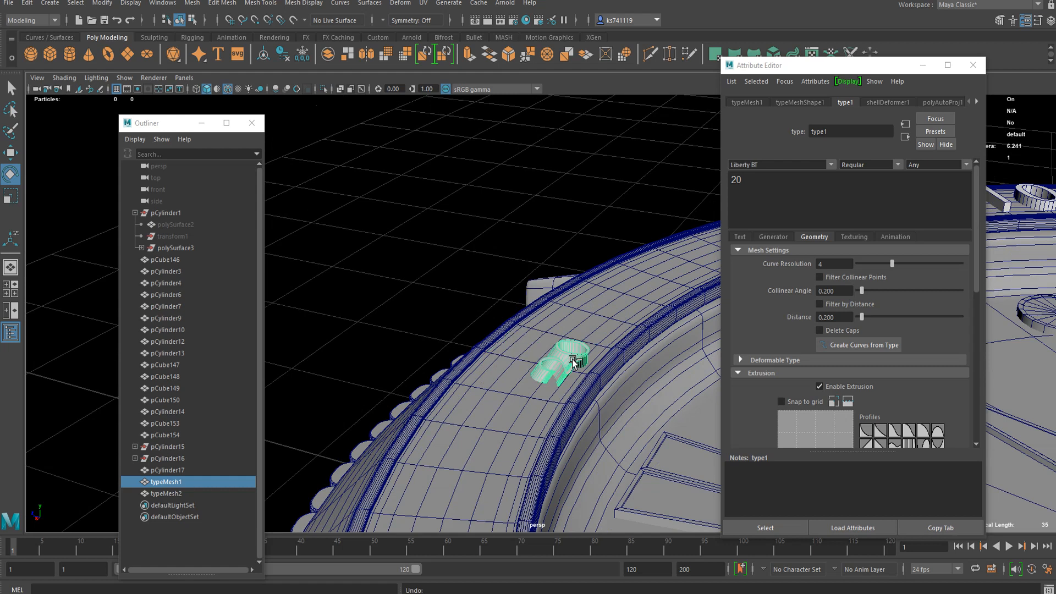
key("ctrl+z")
key("ctrl+z")
key("ctrl+z")
key("ctrl+z")
key("ctrl+z")
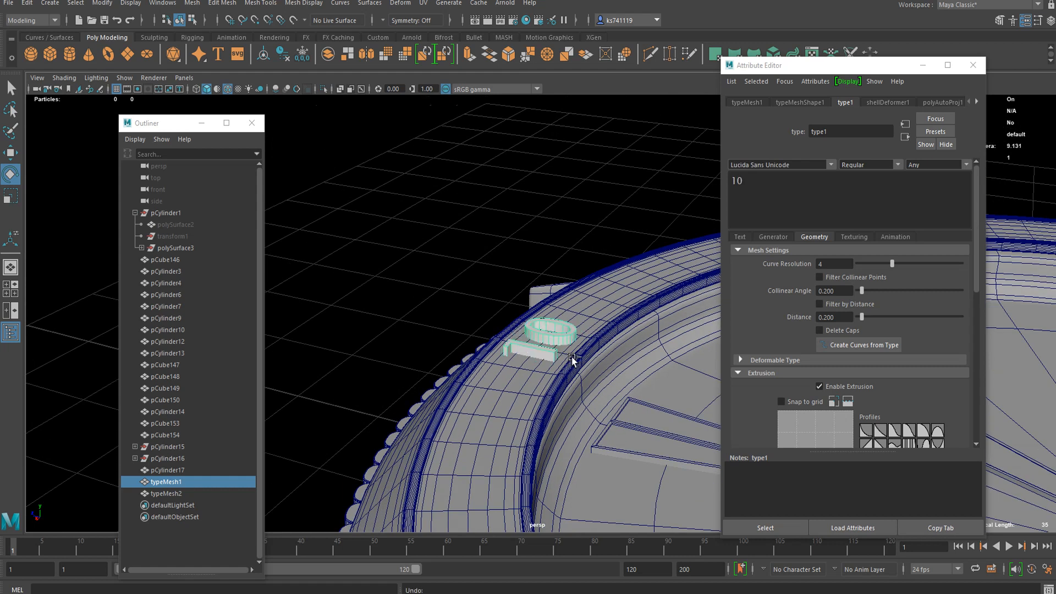
- Undo the duplicate 10's rotations and the duplication itself, leaving only the original 10
key("ctrl+z")
key("ctrl+z")
key("ctrl+z")
key("ctrl+z")
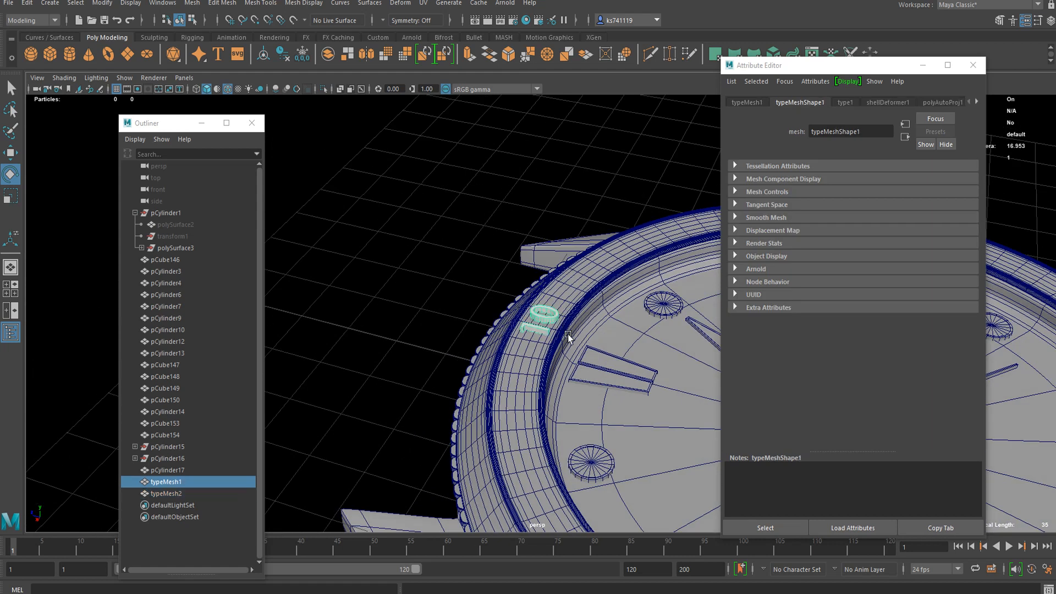
key("ctrl+z")
key("ctrl+z")
key("ctrl+z")
key("ctrl+z")
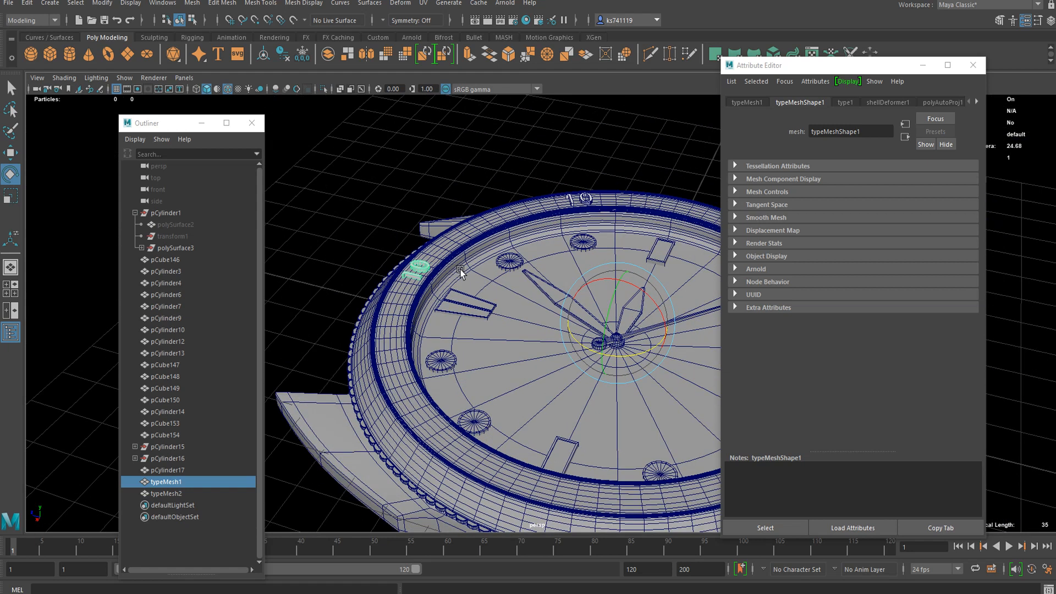
key("ctrl+z")
key("ctrl+z")
key("ctrl+z")
key("ctrl+z")
key("ctrl+z")
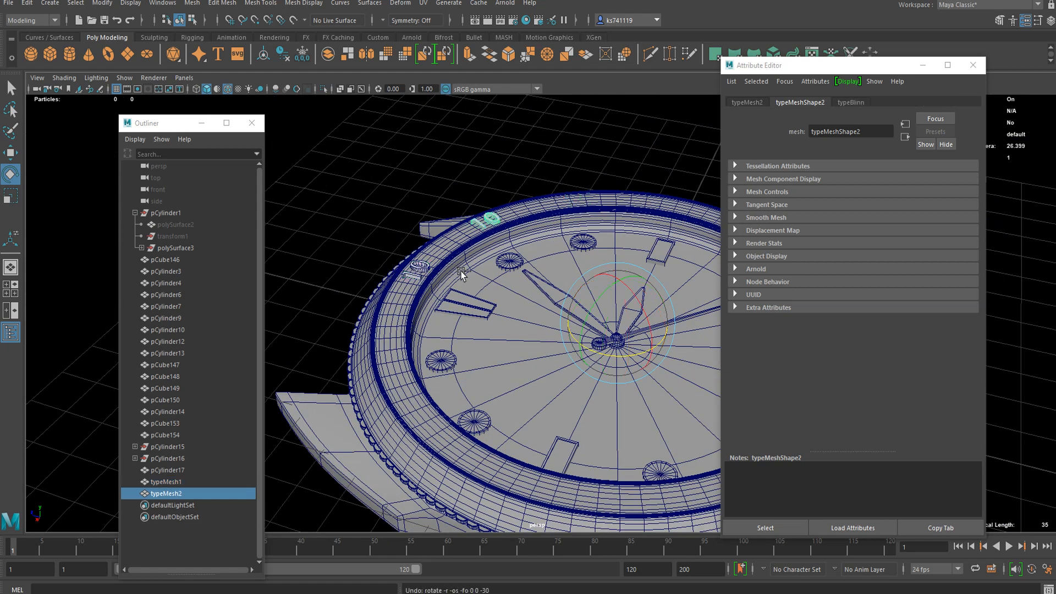
key("ctrl+z")
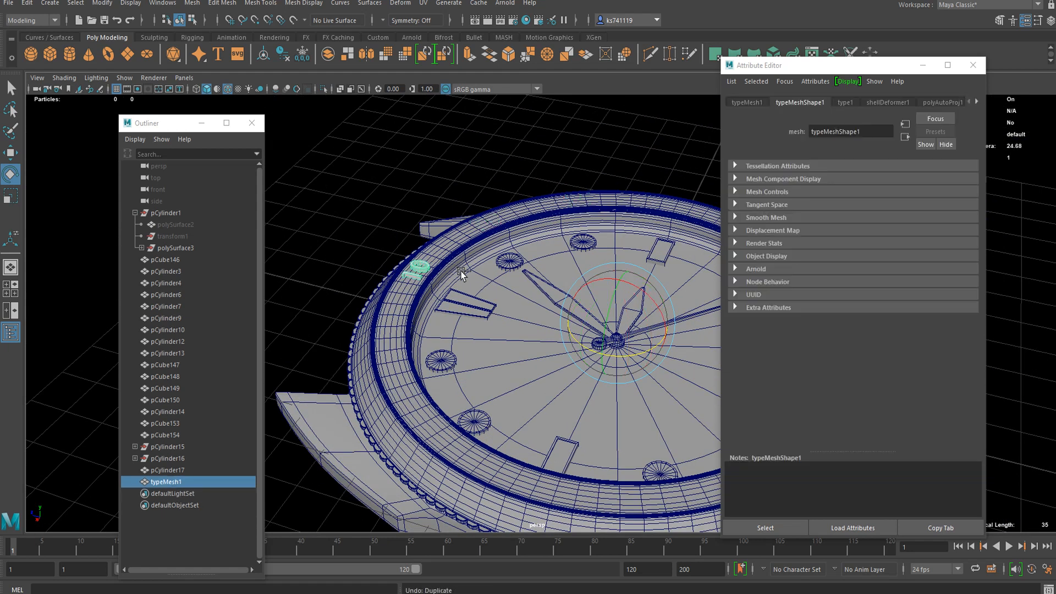
key("ctrl+z")
- Return to object selection, select the 10 beside the trapezoid marker and shift it slightly on the bezel
scroll(462, 275, "up", 3)
key("q")
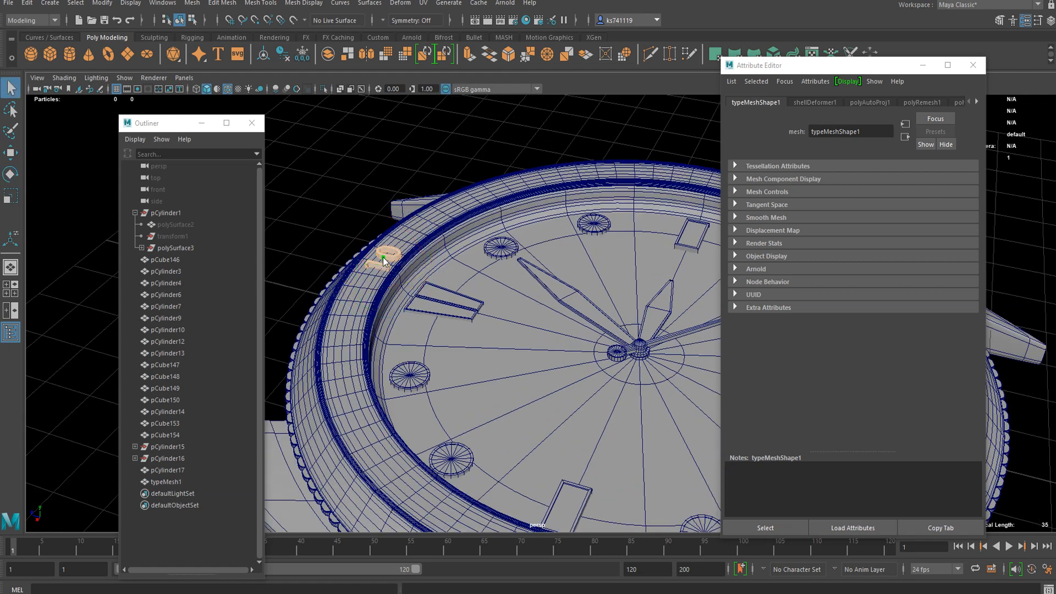
left_click(383, 257)
key("w")
right_click_drag(387, 263, 424, 221)
left_click(350, 142)
left_click(388, 258)
left_click_drag(603, 326, 599, 312)
scroll(616, 348, "down", 2)
left_click_drag(616, 348, 555, 396, "alt")
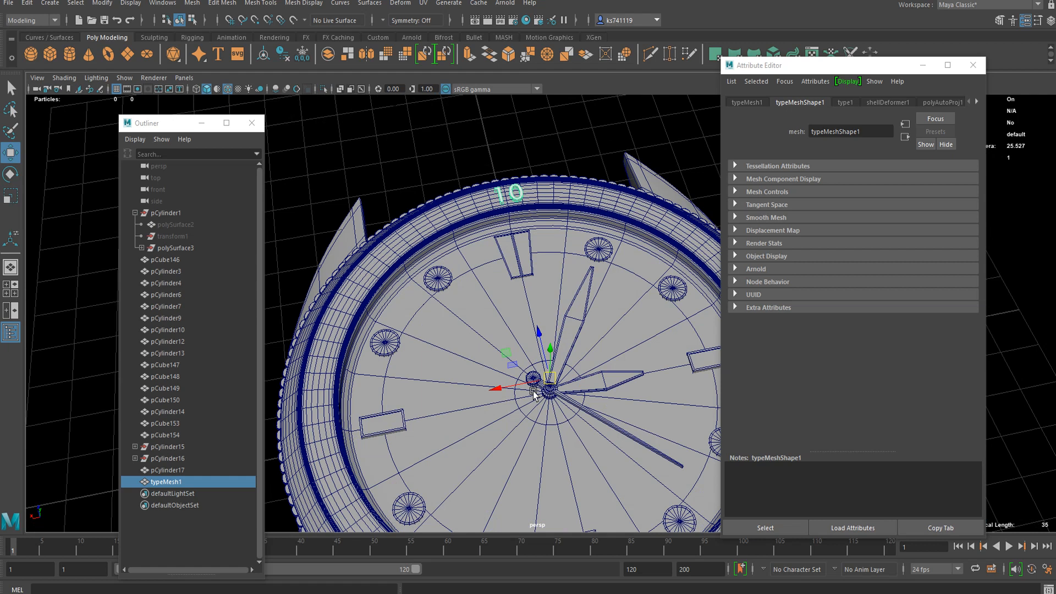
- Duplicate the 10 and rotate the copy clockwise outside the second round marker past the trapezoid
key("ctrl+d")
key("e")
left_click_drag(525, 413, 524, 323)
- Change the content of the original 10 beside the trapezoid marker to 20
left_click(503, 214)
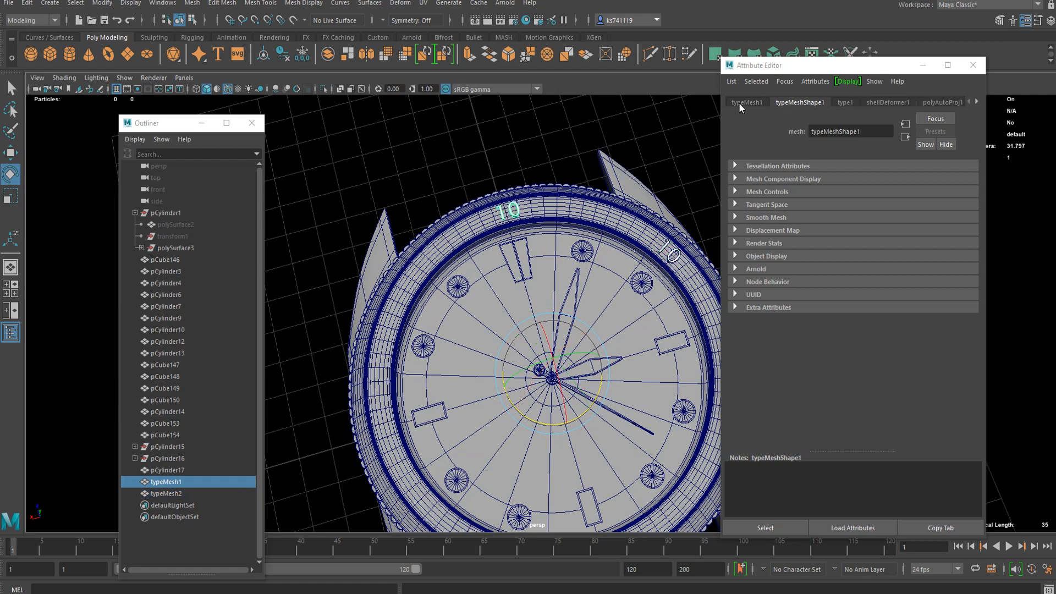
left_click(845, 102)
double_click(732, 181)
type("20")
left_click(513, 210)
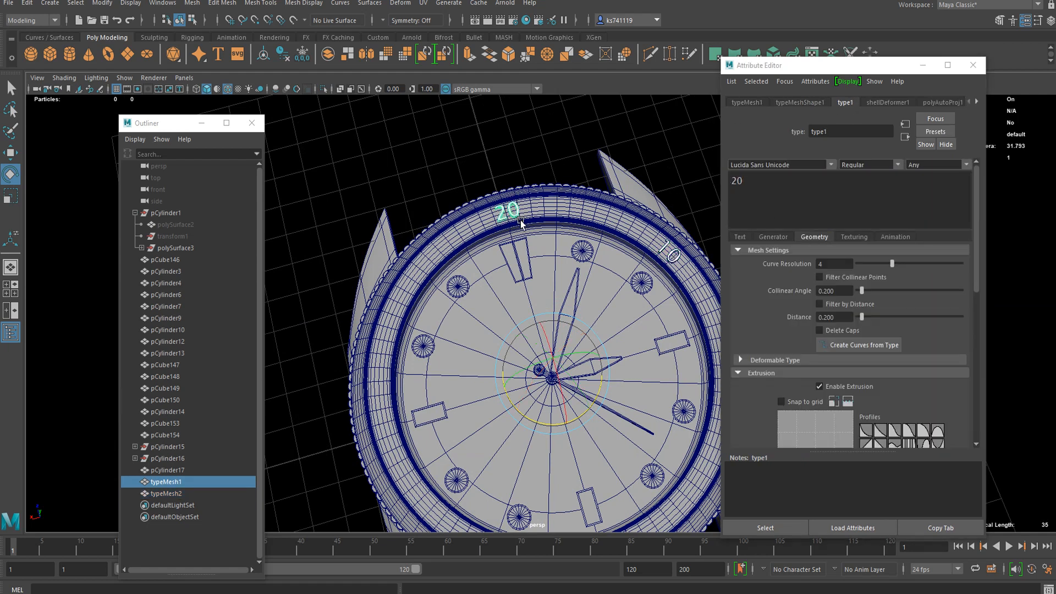
- Duplicate the 20 and rotate the copy around the bezel to the round marker at the 4 o'clock position
scroll(524, 222, "down", 2)
middle_click_drag(560, 251, 512, 240, "alt")
key("ctrl+d")
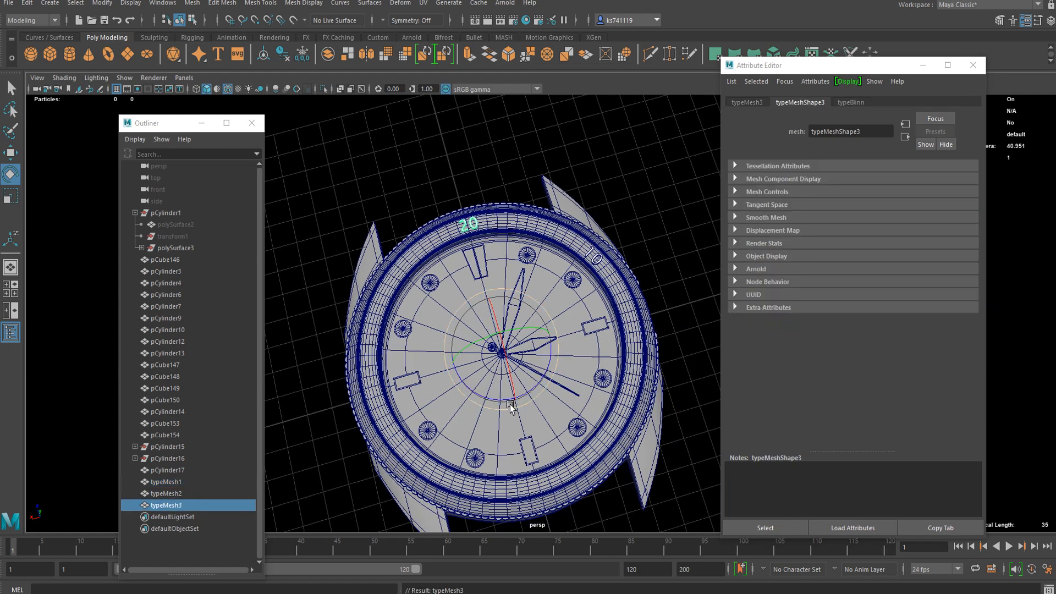
left_click_drag(494, 397, 414, 365)
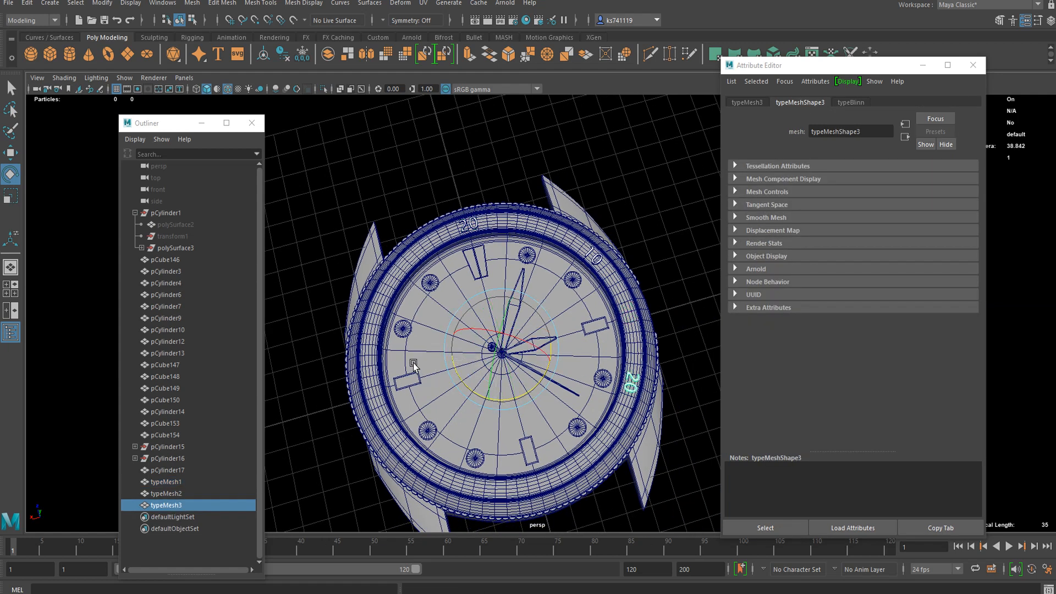
- Change the content of the original numeral beside the trapezoid marker to 30
left_click(468, 225)
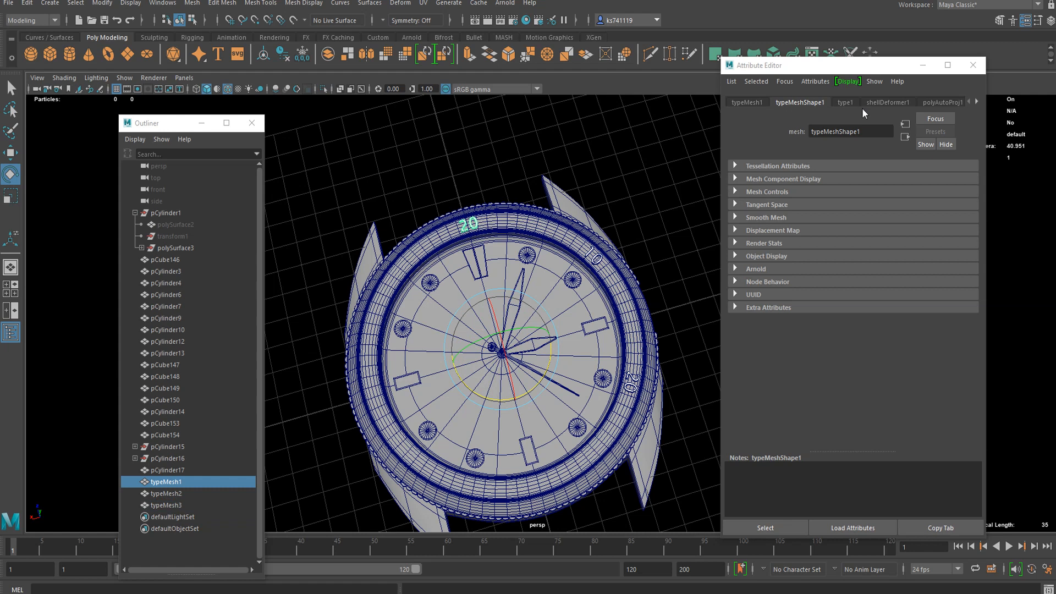
left_click(846, 103)
type("30")
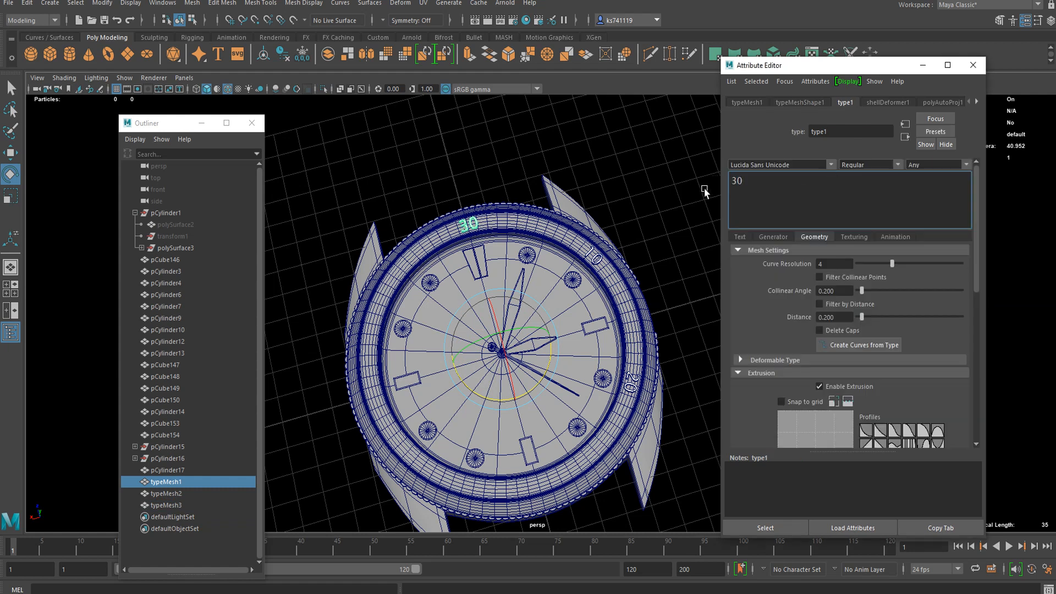
- Duplicate the 30 and rotate the copy to the rectangular marker opposite the trapezoid
key("ctrl+d")
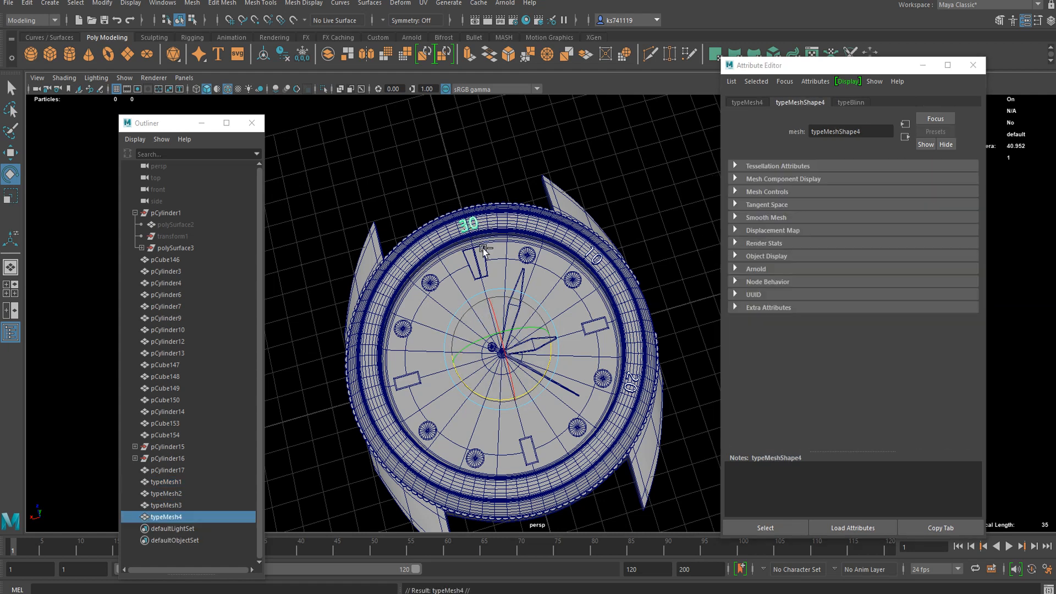
left_click_drag(495, 404, 367, 279)
left_click_drag(364, 241, 381, 225)
left_click_drag(479, 398, 429, 364)
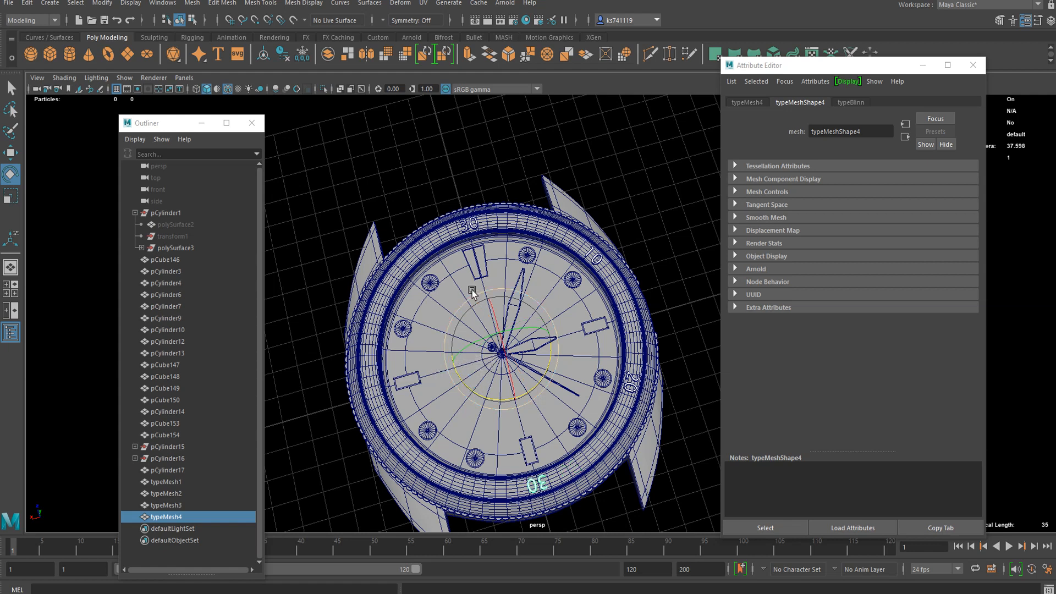
- Change the content of the original numeral beside the trapezoid marker to 40
left_click(465, 226)
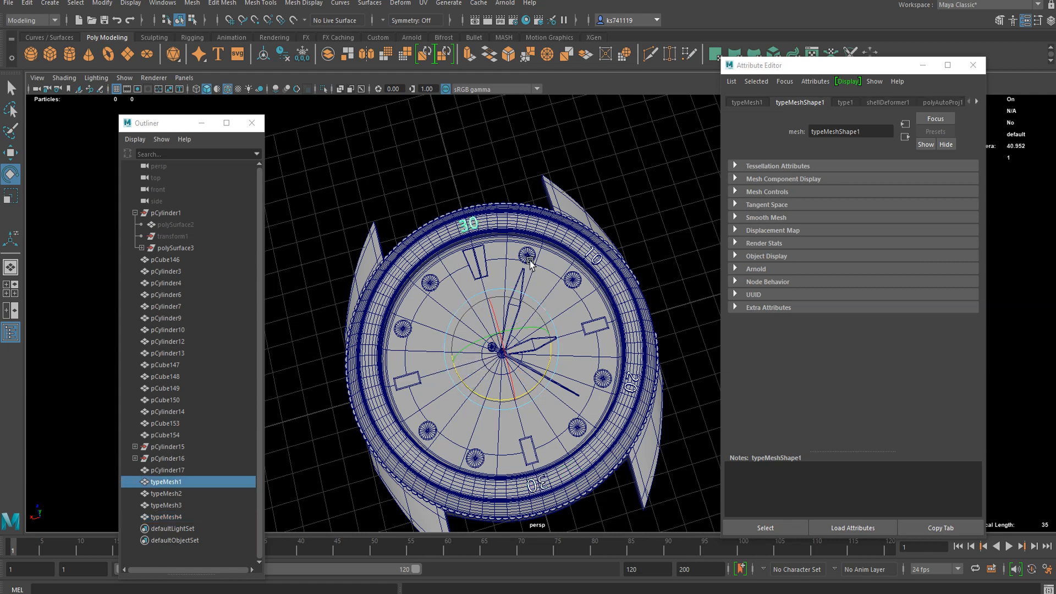
left_click(844, 102)
type("40")
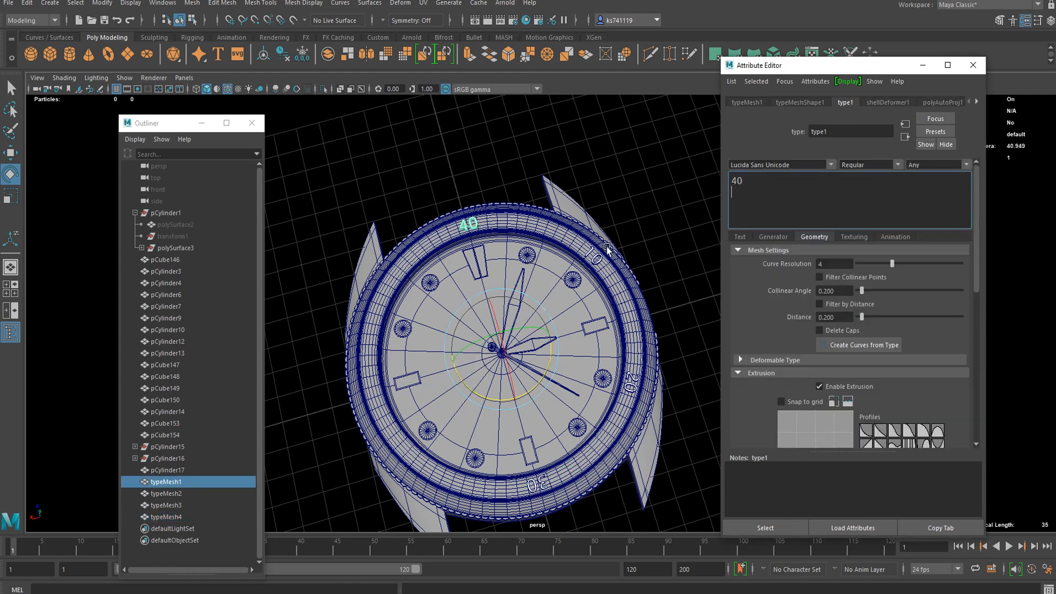
- Duplicate the 40 and rotate the copy around the bezel to the round marker at the 8 o'clock position
key("ctrl+d")
key("w")
key("e")
left_click_drag(493, 401, 373, 226)
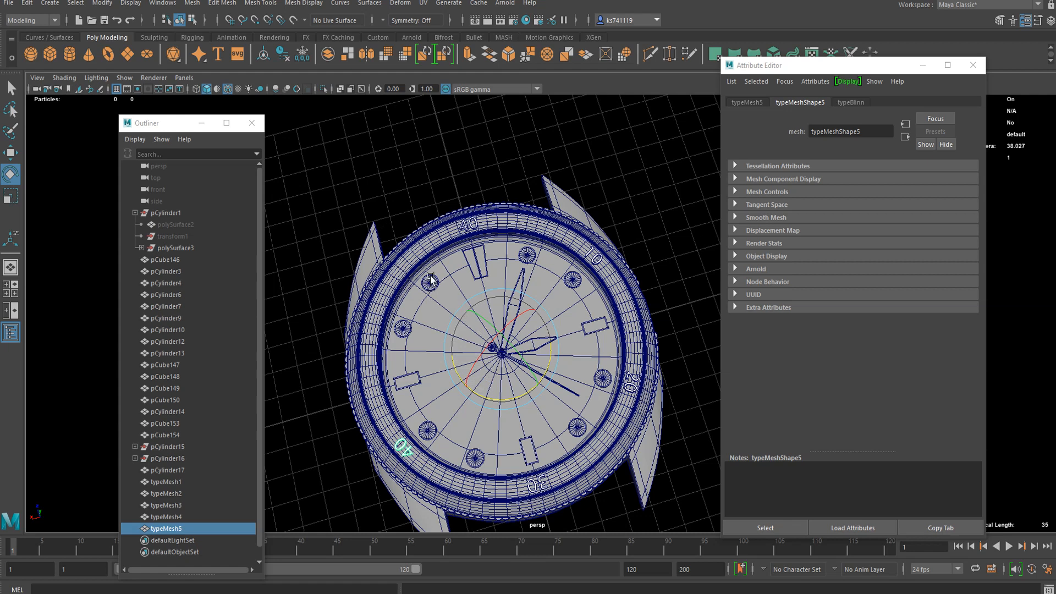
- Change the content of the original numeral beside the trapezoid marker to 50
left_click(467, 224)
left_click(859, 104)
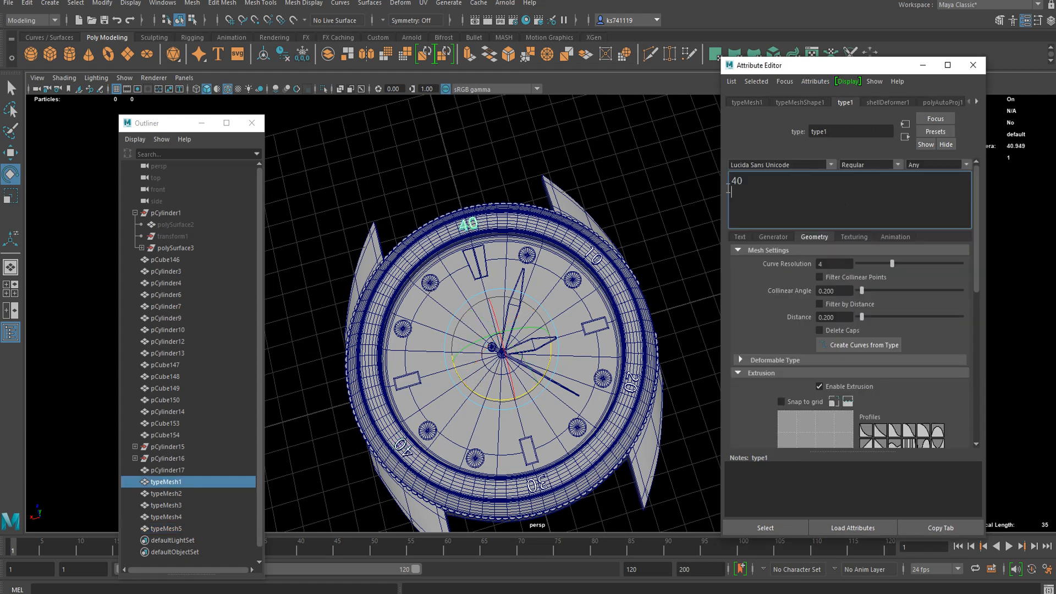
type("50")
- Duplicate the 50 and rotate the copy around the bezel to the round marker at the 10 o'clock position
left_click(471, 227)
key("ctrl+d")
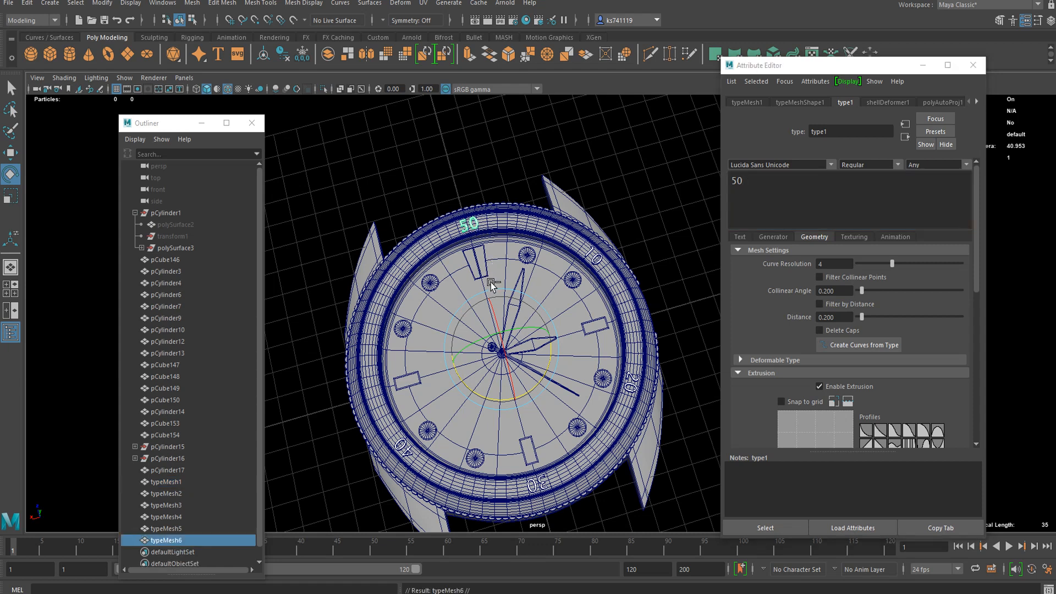
left_click_drag(499, 400, 358, 243)
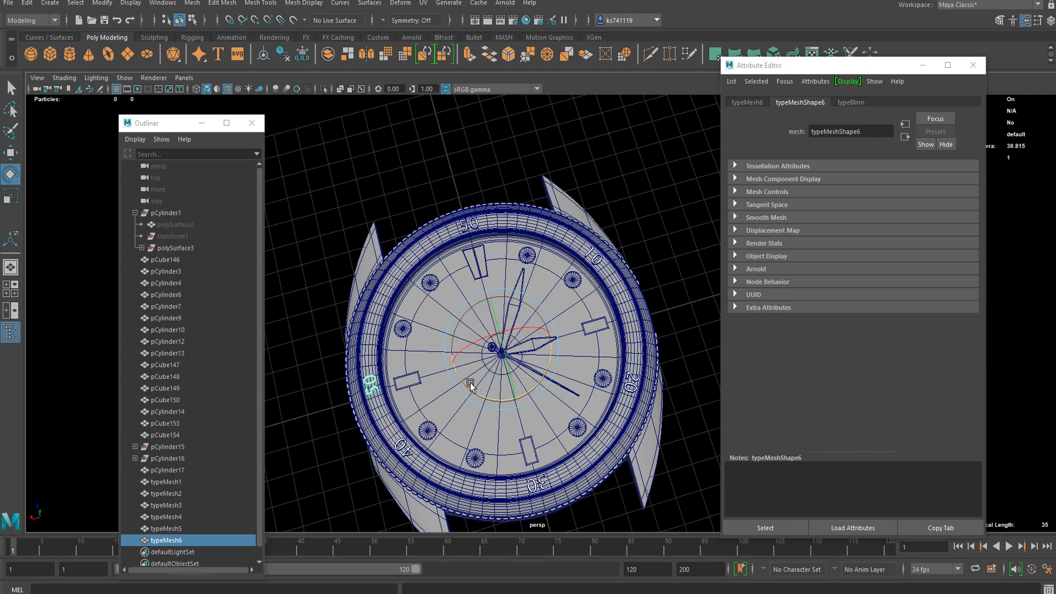
left_click_drag(471, 384, 450, 371)
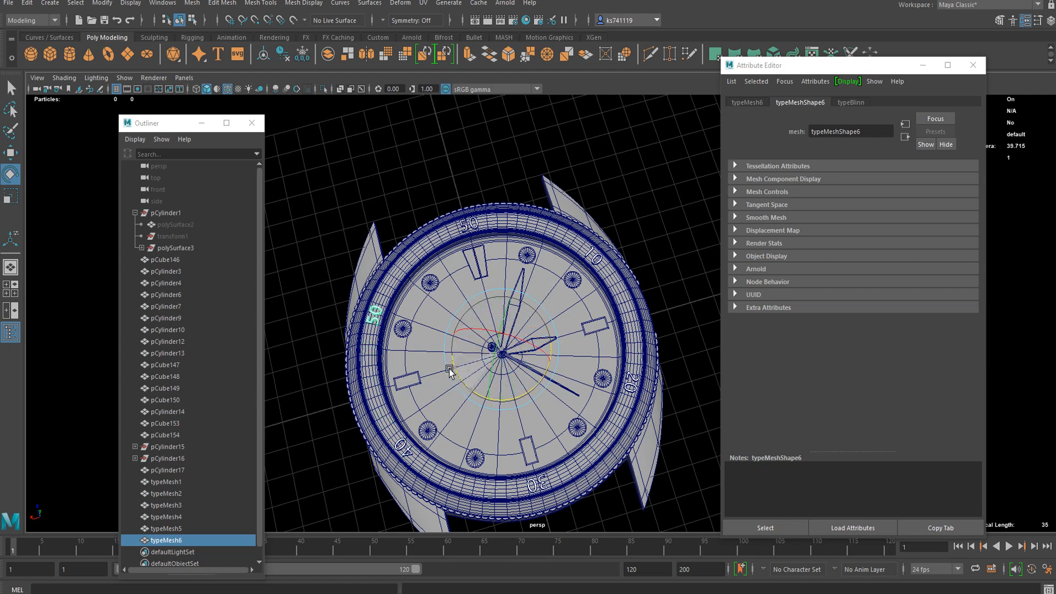
- Change the content of the original numeral beside the trapezoid marker to 60 and check the ring of numerals
left_click(465, 227)
left_click(846, 101)
left_click_drag(745, 180, 732, 176)
type("60")
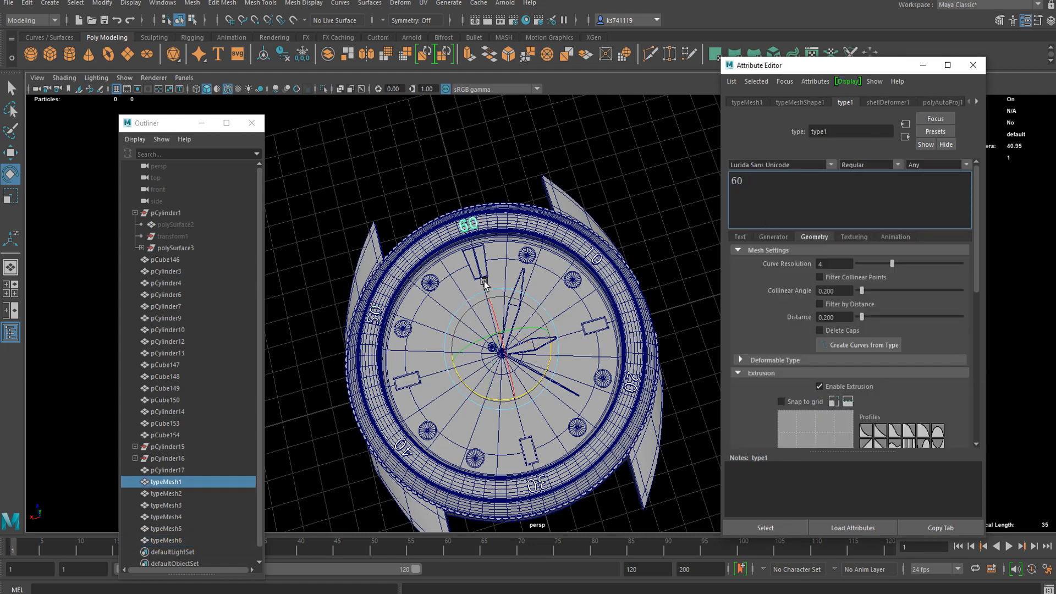
left_click(461, 222)
scroll(516, 300, "up", 2)
left_click_drag(515, 303, 444, 306, "alt")
left_click_drag(457, 252, 581, 270, "alt")
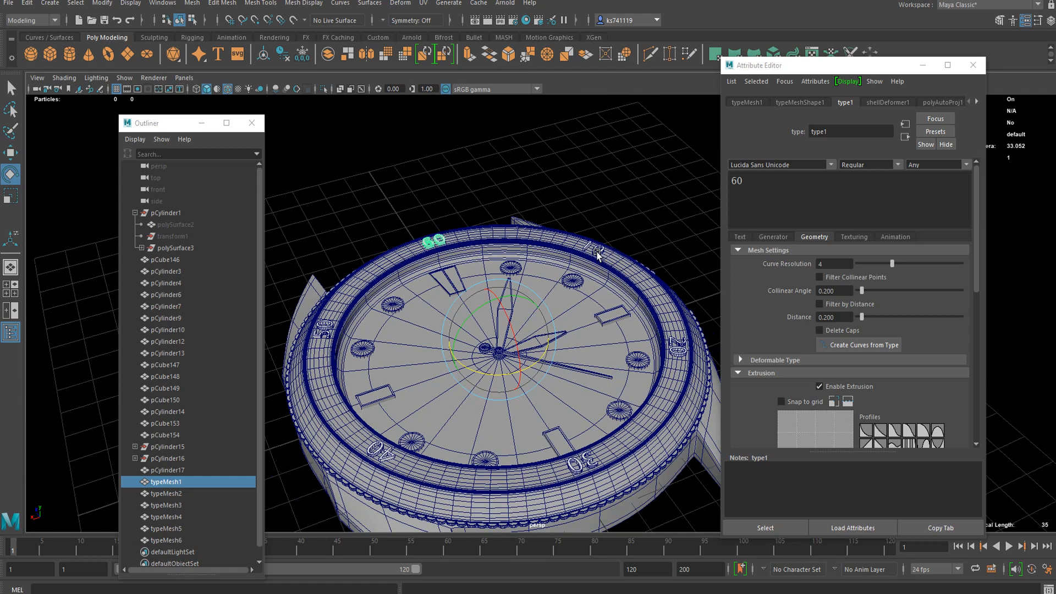
- Combine all six minute numerals into one mesh
left_click(190, 529, "shift")
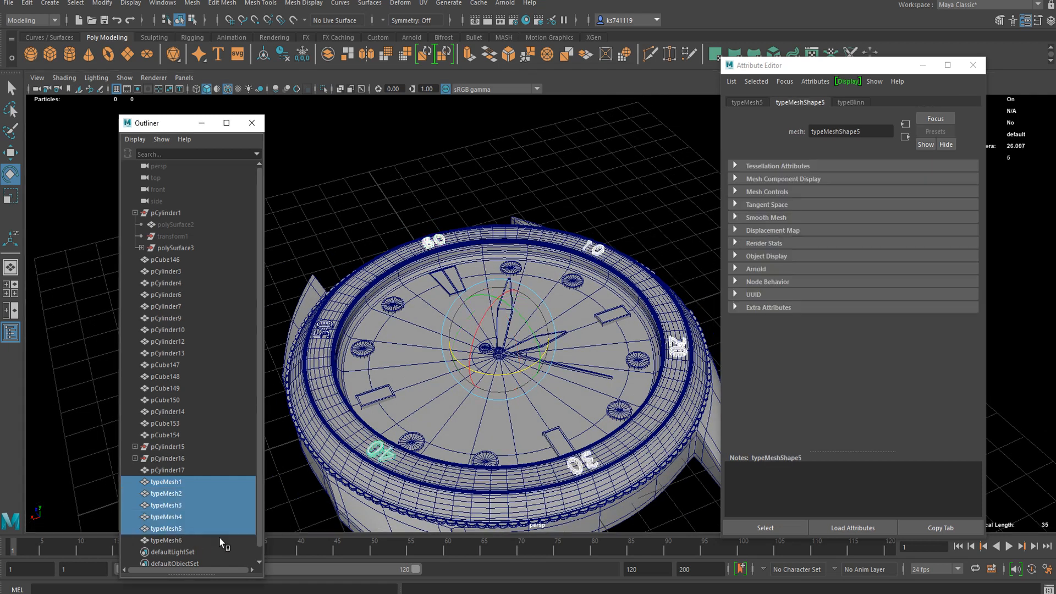
left_click(186, 541, "shift")
key("f")
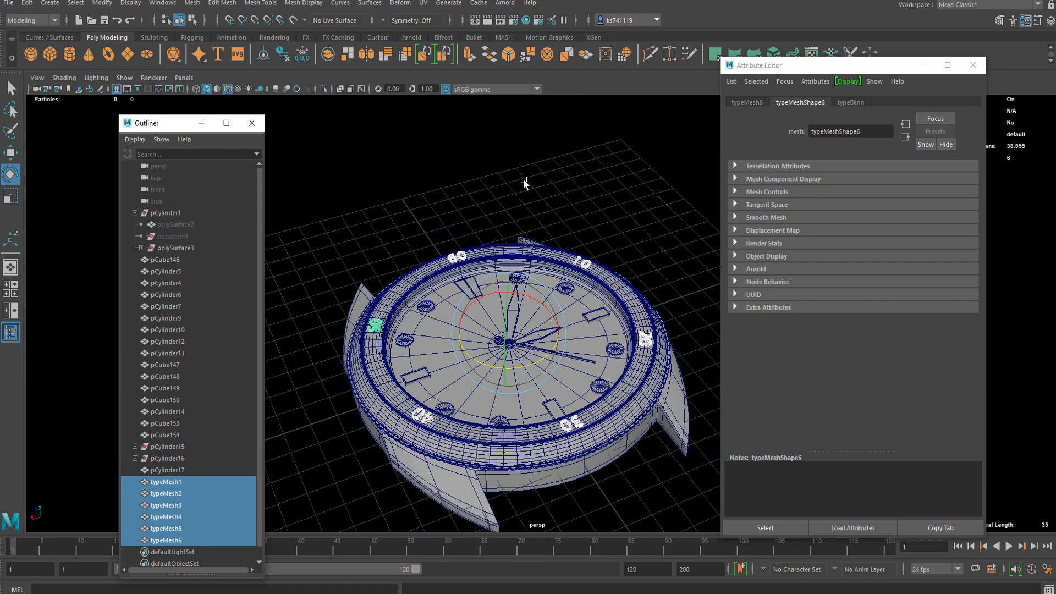
scroll(318, 171, "up", 3)
left_click(280, 57)
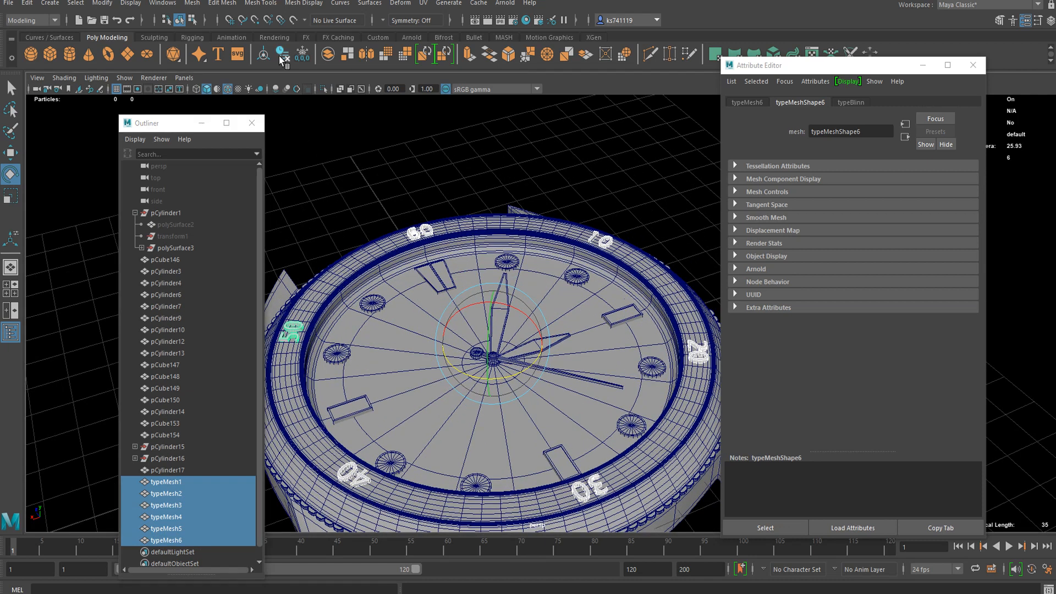
left_click(193, 6)
left_click(226, 40)
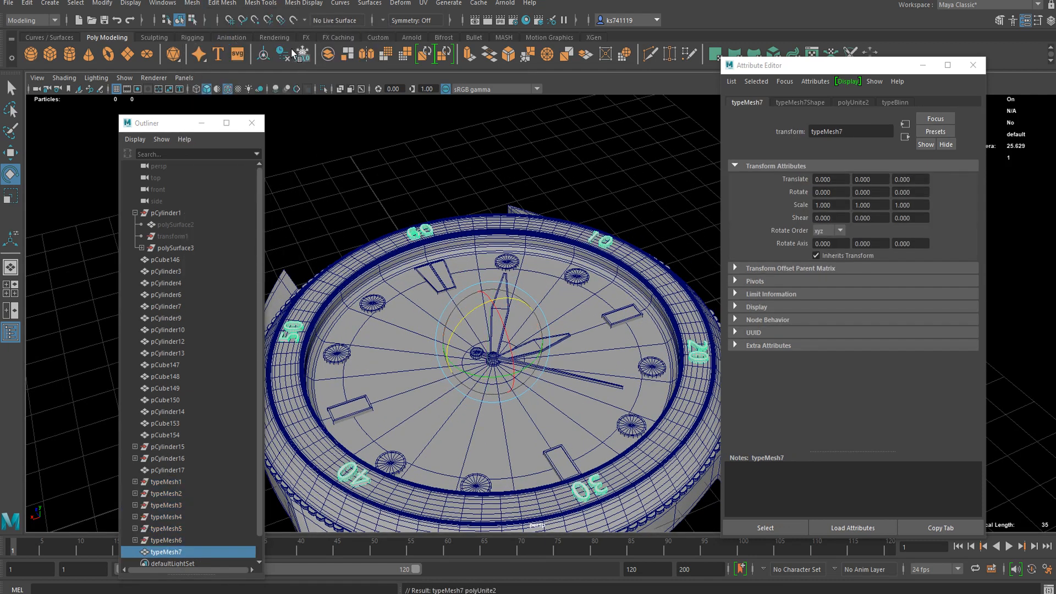
- Lower the combined numerals on the bezel to a Y translation of about -0.007 and delete their construction history
left_click_drag(448, 273, 465, 250, "alt")
scroll(453, 242, "up", 5)
key("w")
left_click_drag(478, 290, 536, 225, "alt")
scroll(487, 239, "down", 5)
left_click_drag(466, 263, 393, 334, "alt")
middle_click_drag(393, 333, 443, 260, "alt")
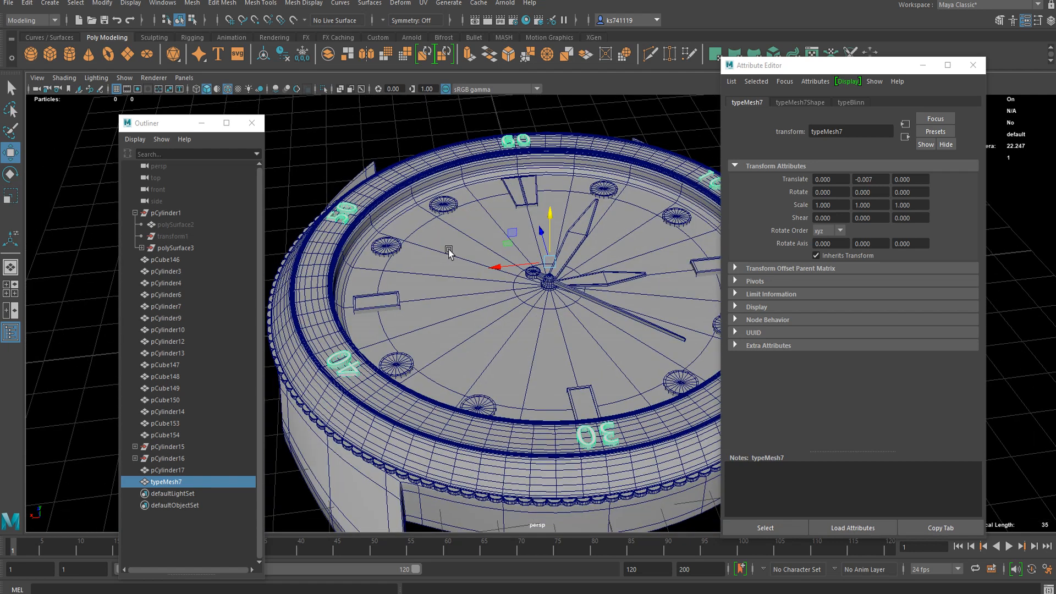
- Create a polygon cube and move it to about Z 4.7, near the 60 numeral
scroll(449, 253, "up", 4)
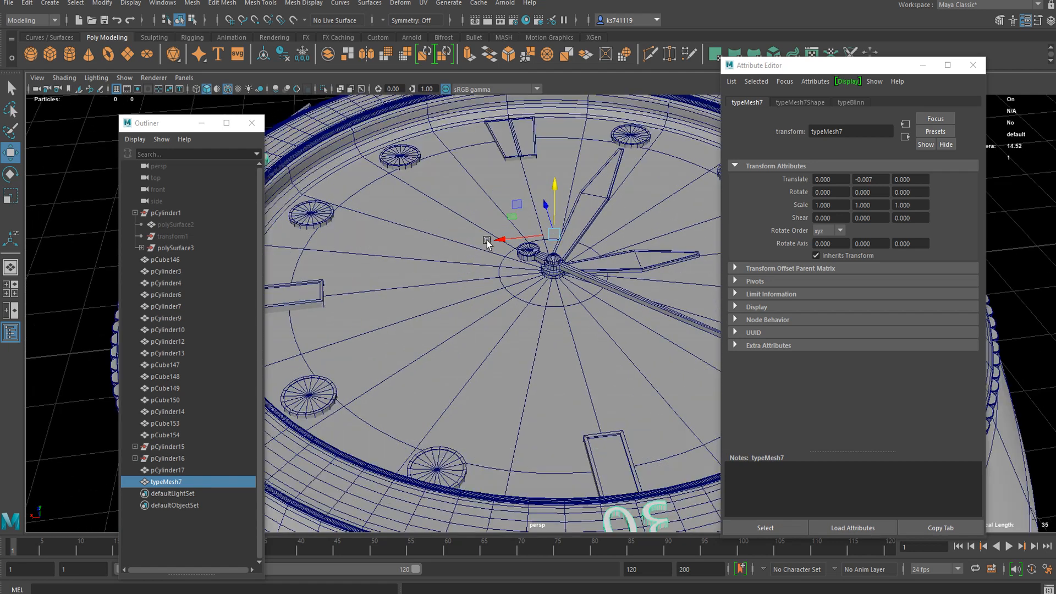
scroll(412, 266, "down", 3)
left_click_drag(460, 251, 412, 313, "alt")
middle_click_drag(575, 175, 420, 304, "alt")
left_click_drag(363, 293, 403, 300, "alt")
left_click(49, 50)
scroll(470, 414, "down", 8)
left_click_drag(506, 365, 520, 270)
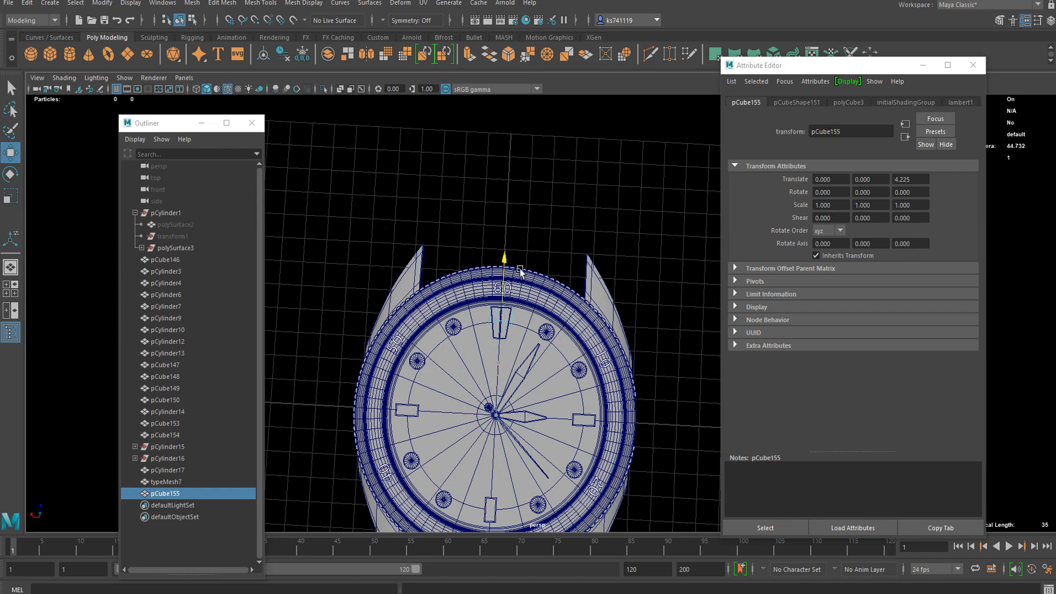
scroll(514, 308, "up", 6)
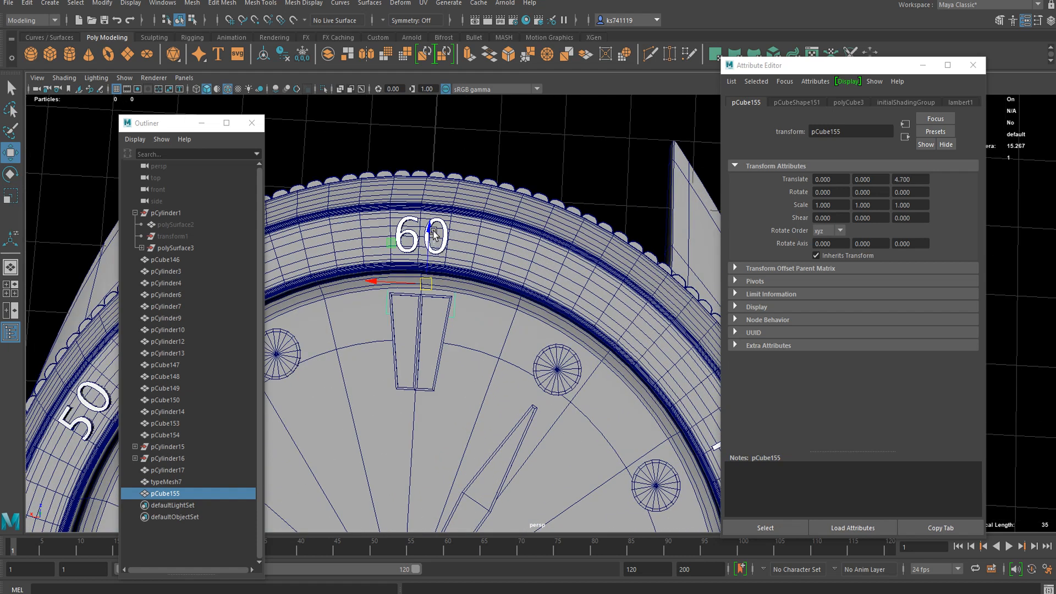
left_click(434, 227)
left_click(452, 299)
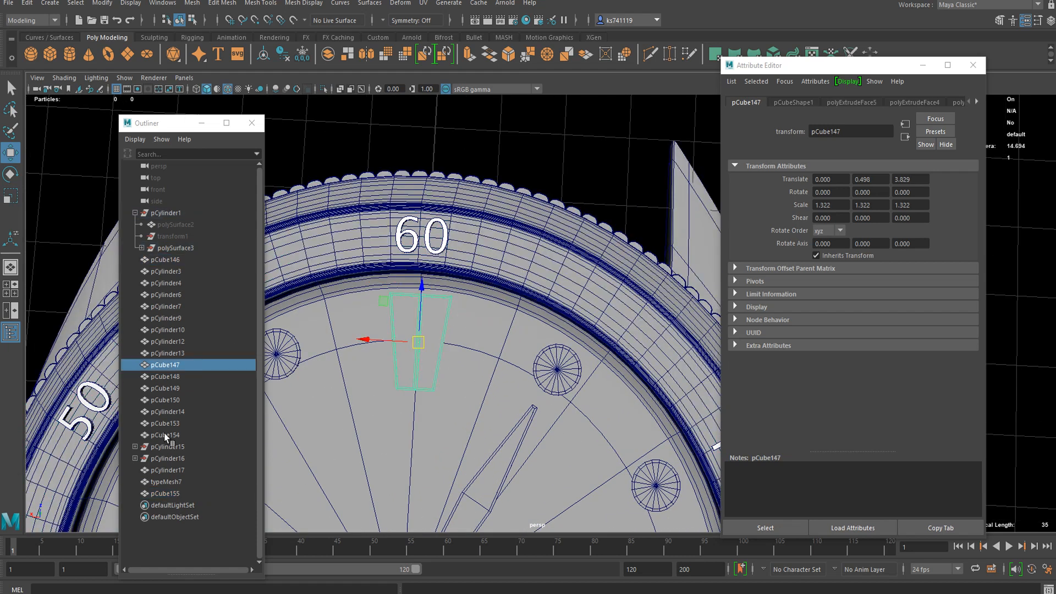
left_click(170, 492)
- Raise the cube to about Y 1.37, narrow it to an X scale of about 0.18 and reduce its height
left_click_drag(434, 298, 417, 262, "alt")
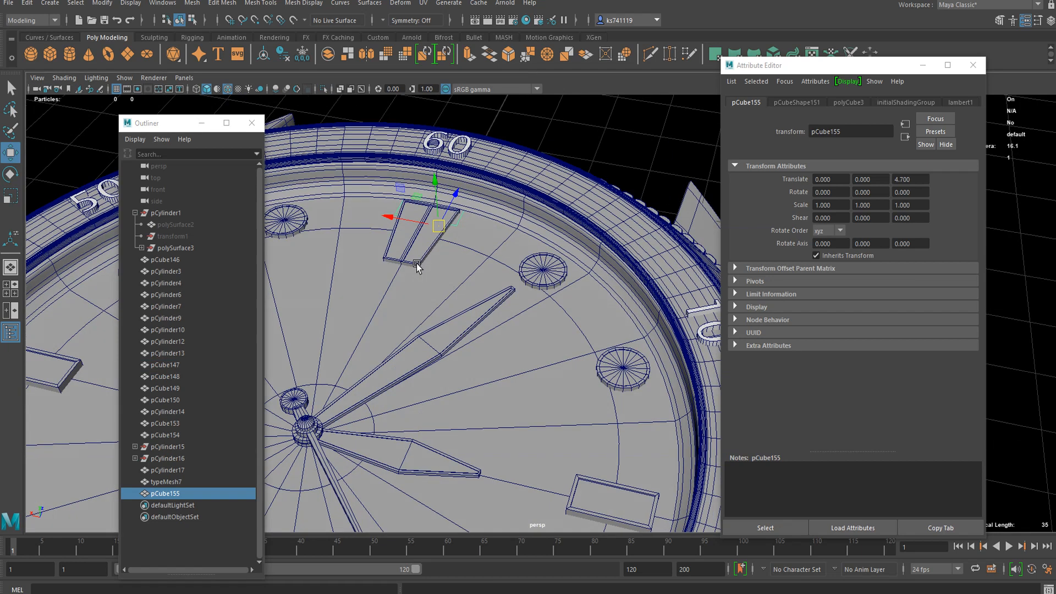
left_click_drag(439, 196, 437, 152)
key("r")
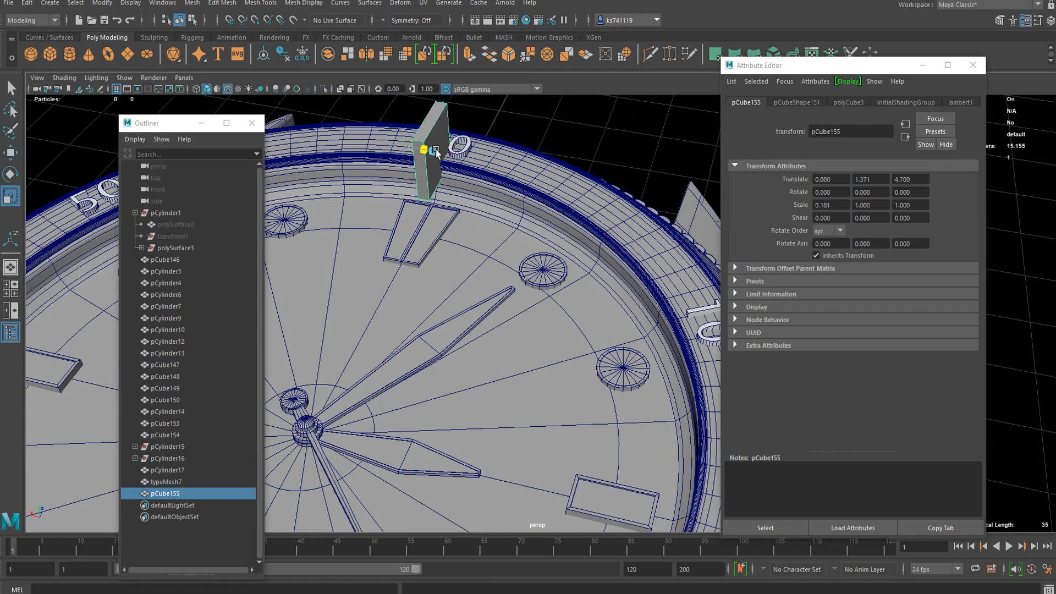
left_click_drag(429, 113, 437, 126)
- Fit the bar to the bezel band with a Z scale of about 0.57, positioned at about Y 1.35, Z 5.2
key("w")
left_click_drag(477, 182, 440, 193, "alt")
middle_click_drag(441, 194, 401, 300, "alt")
key("r")
left_click_drag(443, 217, 462, 198)
key("w")
key("r")
key("w")
key("r")
key("w")
scroll(447, 210, "up", 2)
left_click_drag(374, 146, 381, 147)
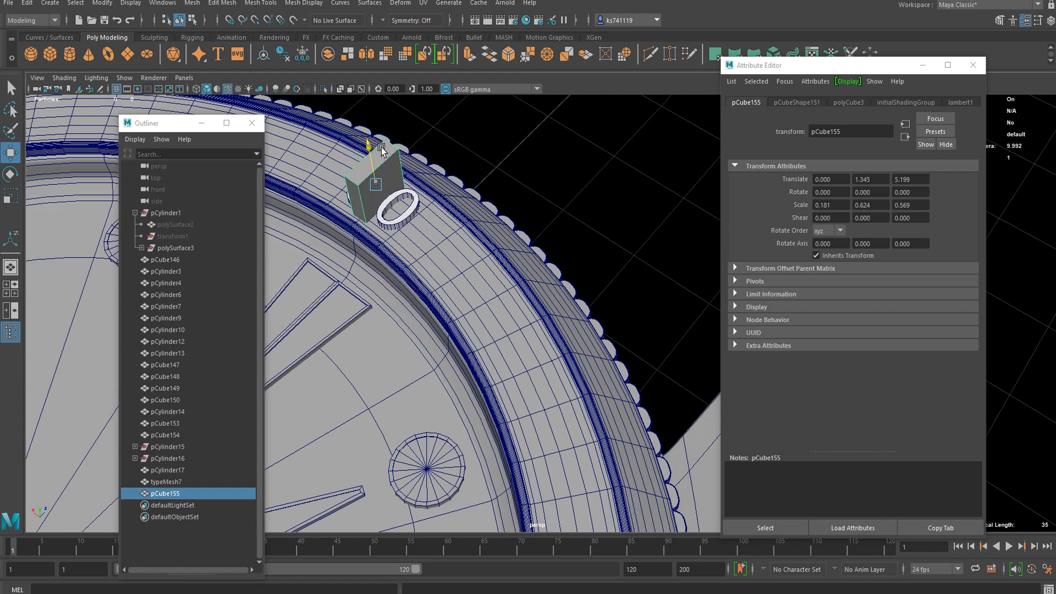
scroll(381, 149, "down", 8)
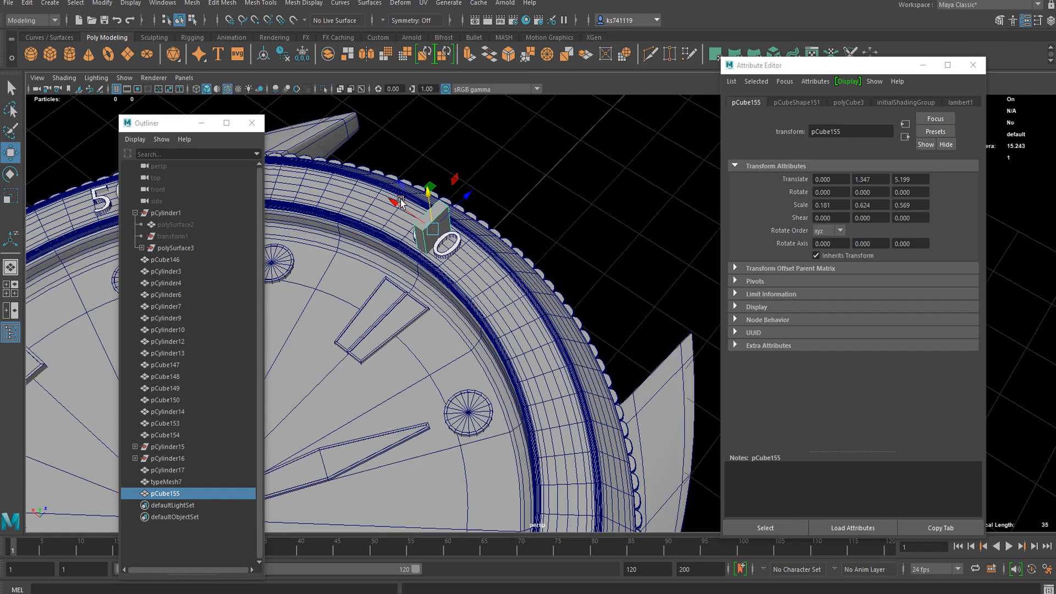
- Snap the bar's pivot to the centre of the dial
key("d")
key("x")
left_click_drag(519, 248, 390, 384)
scroll(502, 380, "down", 4)
left_click_drag(503, 384, 554, 392, "alt")
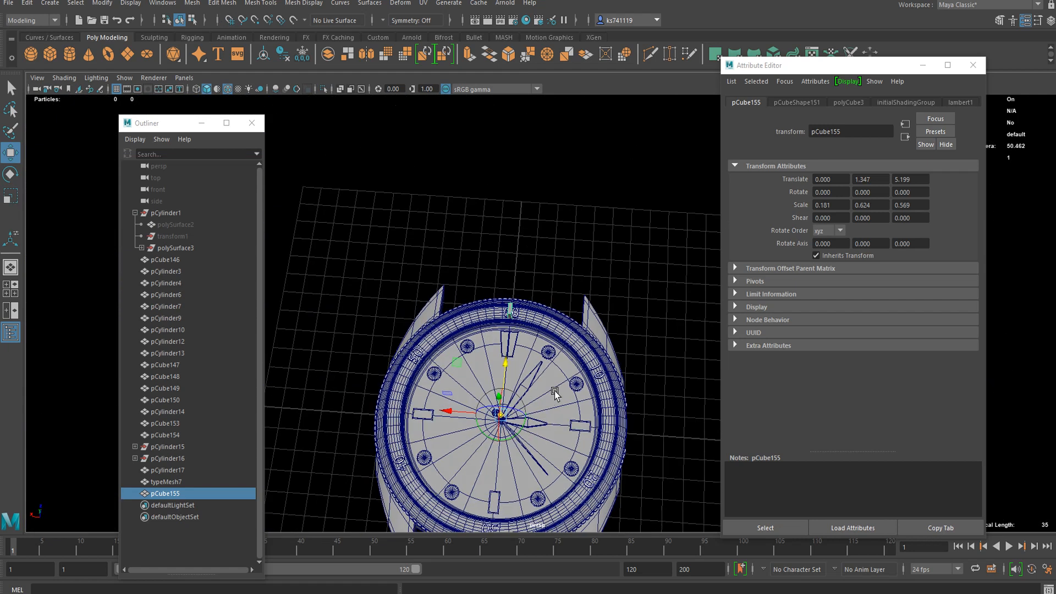
- Rotate the bar -30 degrees about Y so it sits midway between the 60 and 10 numerals
scroll(545, 407, "up", 3)
key("e")
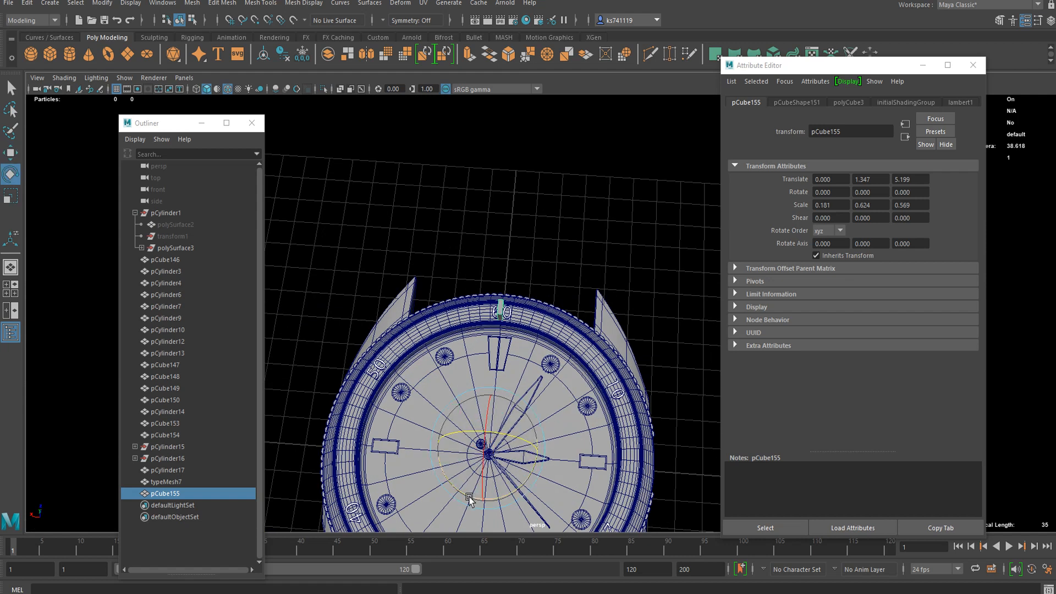
left_click_drag(469, 499, 455, 491)
left_click_drag(543, 444, 566, 360, "alt")
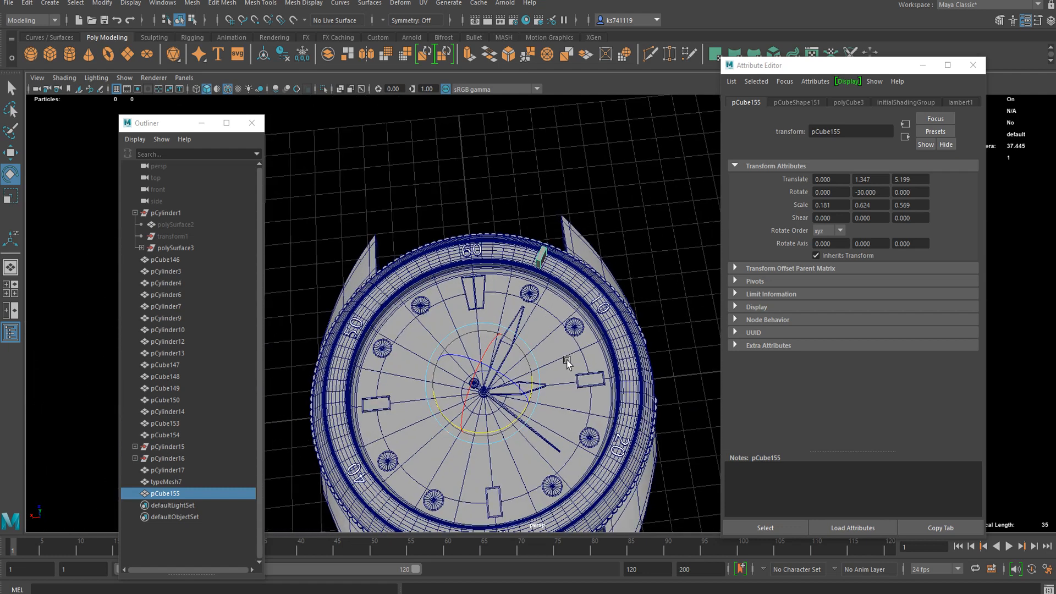
- Duplicate the bar around the bezel to get six evenly spaced bars, one between each pair of numerals
key("ctrl+d")
left_click_drag(475, 430, 486, 401)
key("shift+d")
key("shift+d")
key("shift+d")
key("shift+d")
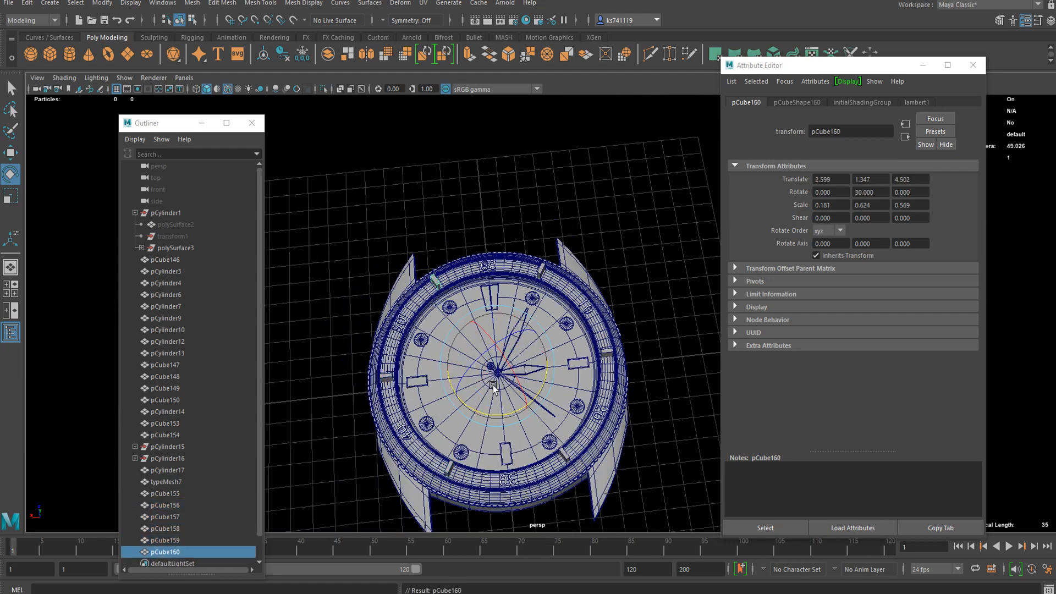
- Clear the selection and examine how the bars sit between the numerals around the bezel
scroll(486, 399, "up", 5)
left_click(478, 162)
mouse_move(530, 251)
left_mouse_down("alt")
mouse_move(545, 234)
mouse_move(543, 256)
left_mouse_up("alt")
mouse_move(543, 256)
middle_mouse_down("alt")
mouse_move(536, 192)
mouse_move(541, 245)
middle_mouse_up("alt")
scroll(511, 184, "up", 4)
scroll(517, 246, "down", 3)
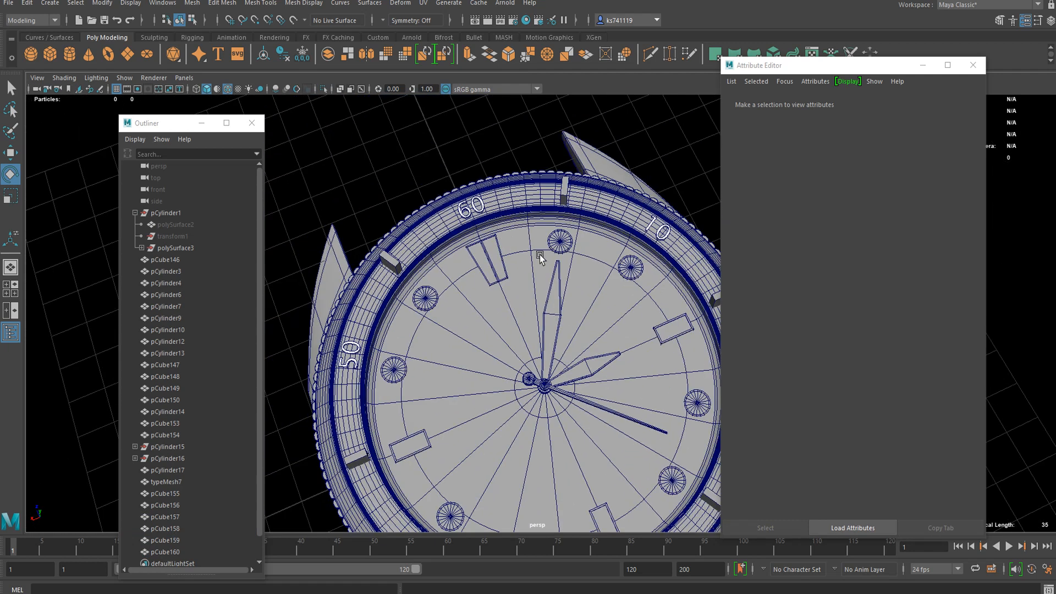
left_click_drag(516, 246, 529, 225, "alt")
scroll(138, 447, "down", 2)
- Combine the numerals and the six bars into one mesh and check it around the bezel
left_click(184, 528)
left_click(177, 458, "shift")
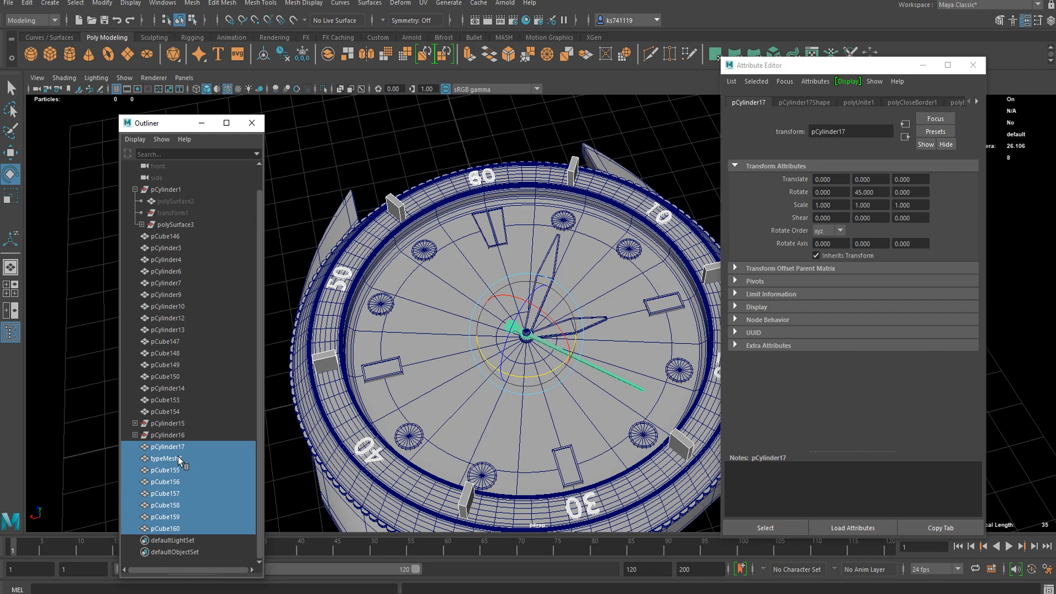
left_click(178, 459)
left_click(176, 527, "shift")
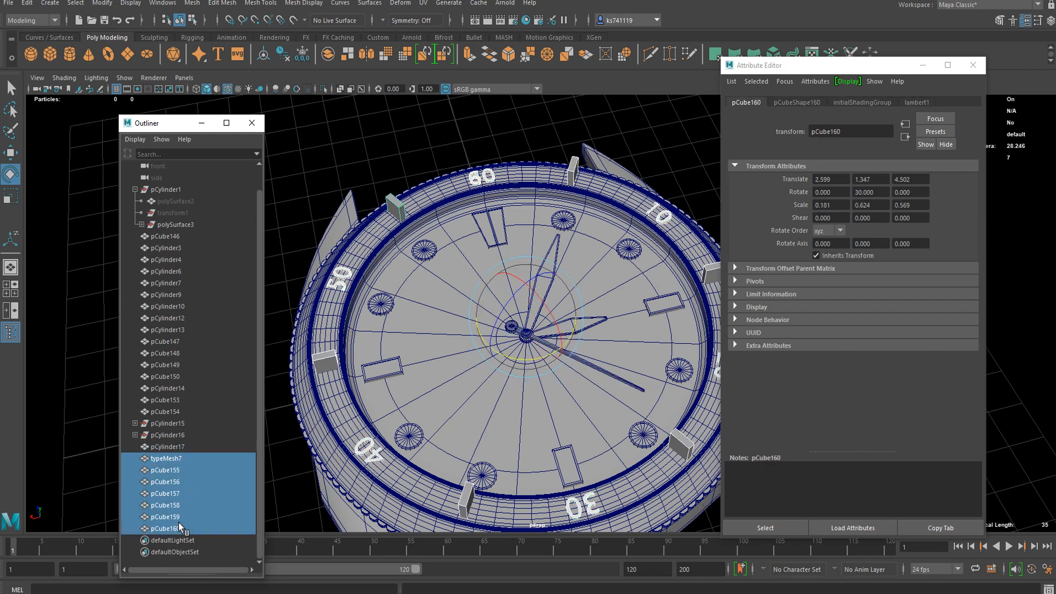
left_click(191, 6)
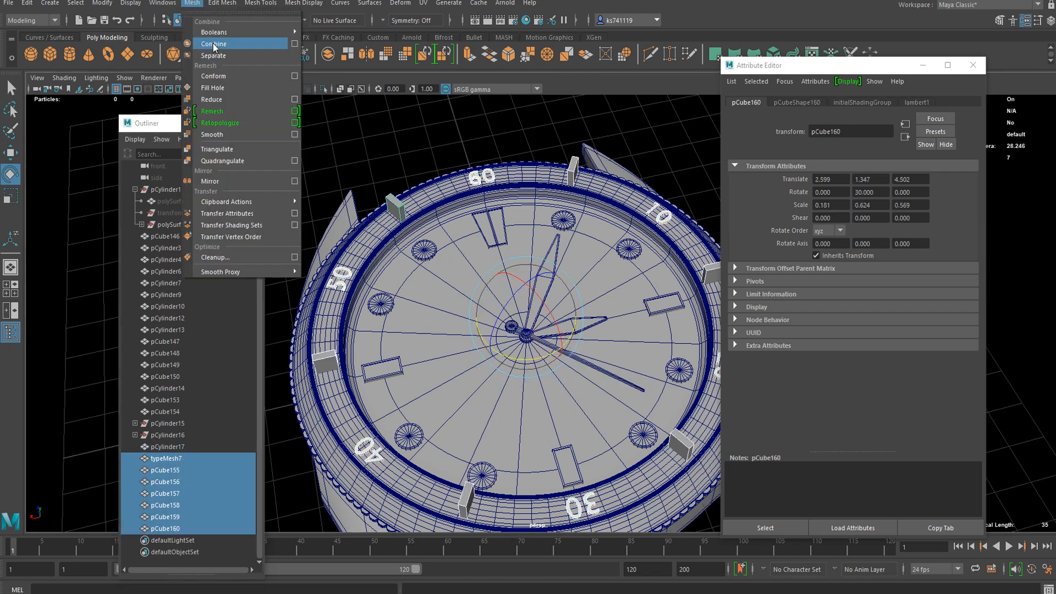
left_click(209, 40)
left_click(394, 199)
left_click_drag(548, 198, 486, 165, "alt")
scroll(485, 165, "up", 2)
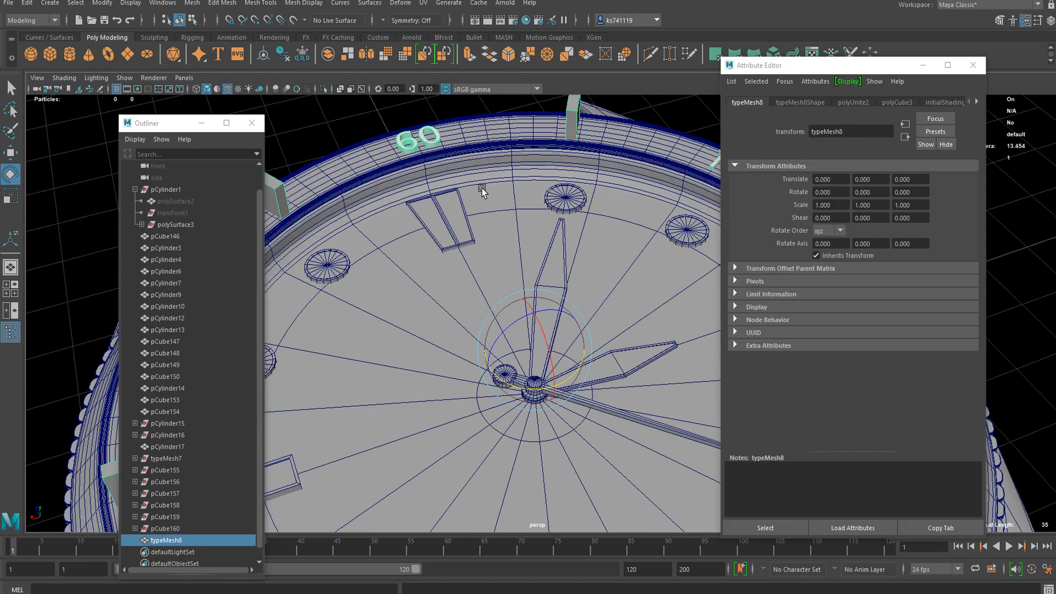
scroll(492, 195, "down", 5)
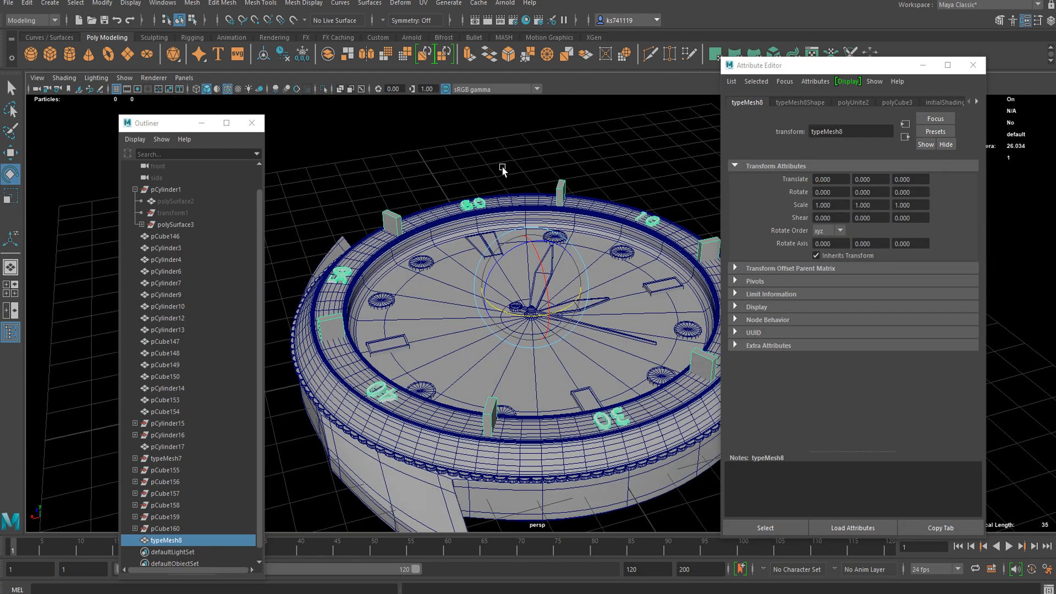
scroll(515, 186, "up", 5)
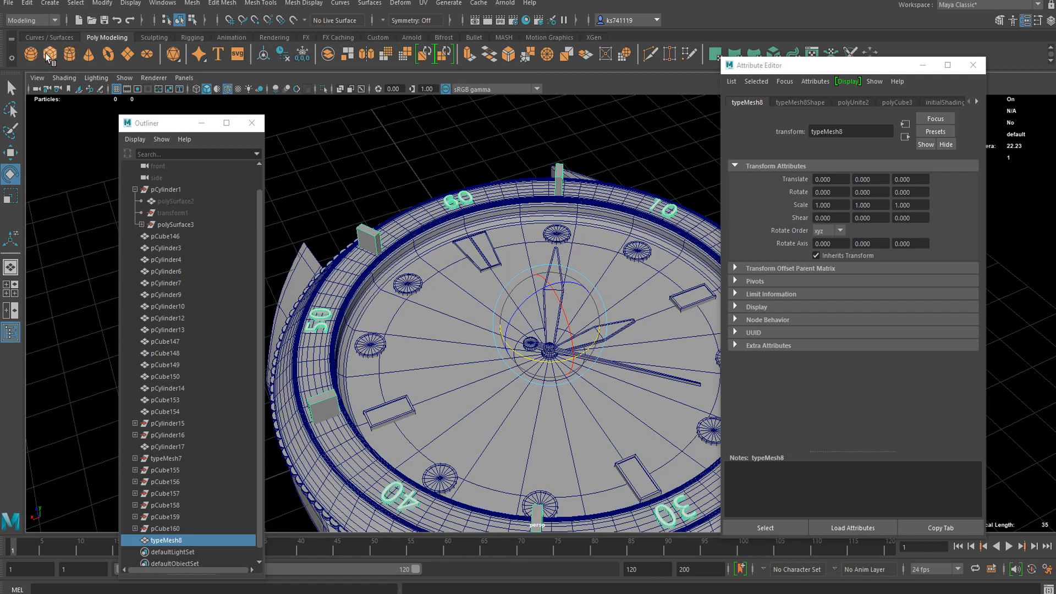
- Create another polygon cube, scale it uniformly to about 0.19 and move it to the 60 numeral
left_click(48, 53)
key("w")
left_click_drag(536, 352, 438, 144)
scroll(435, 165, "up", 3)
key("r")
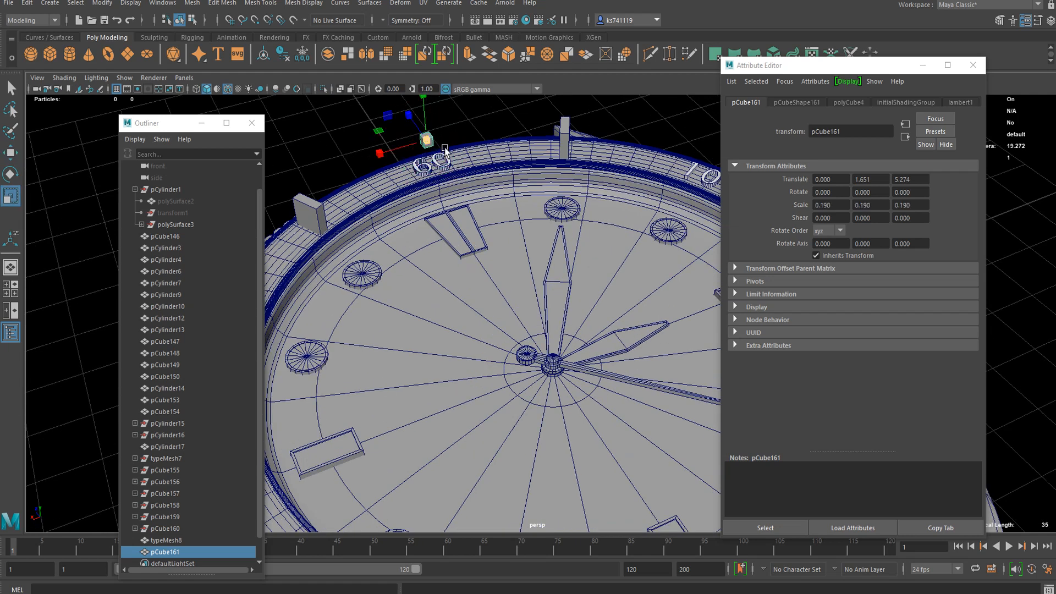
key("w")
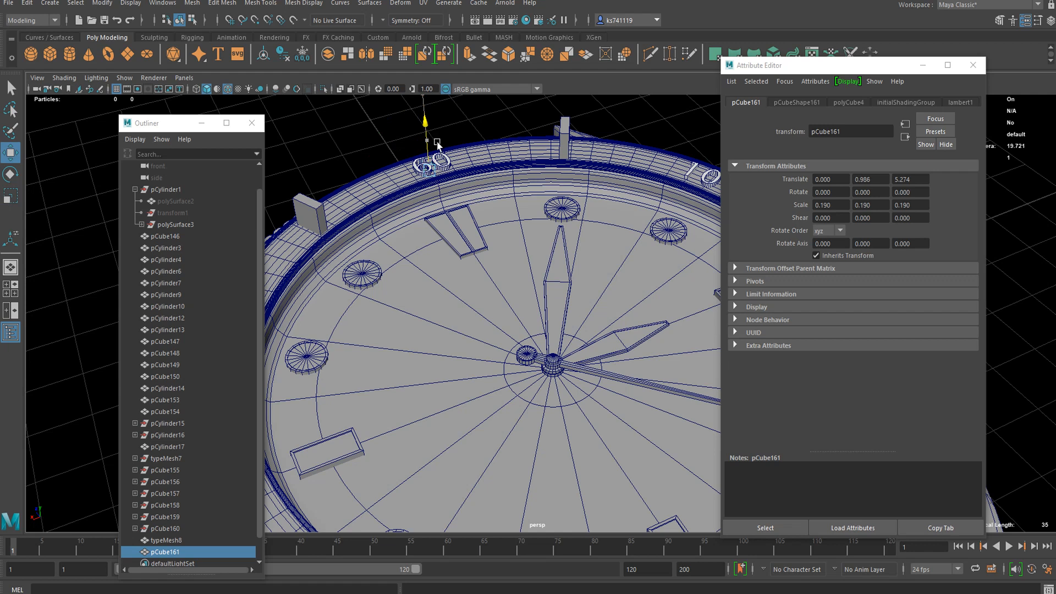
- Seat the small cube on the bezel at about Y 1.16, Z 4.99 and narrow its X scale to about 0.084
key("f")
left_click_drag(479, 254, 594, 366, "alt")
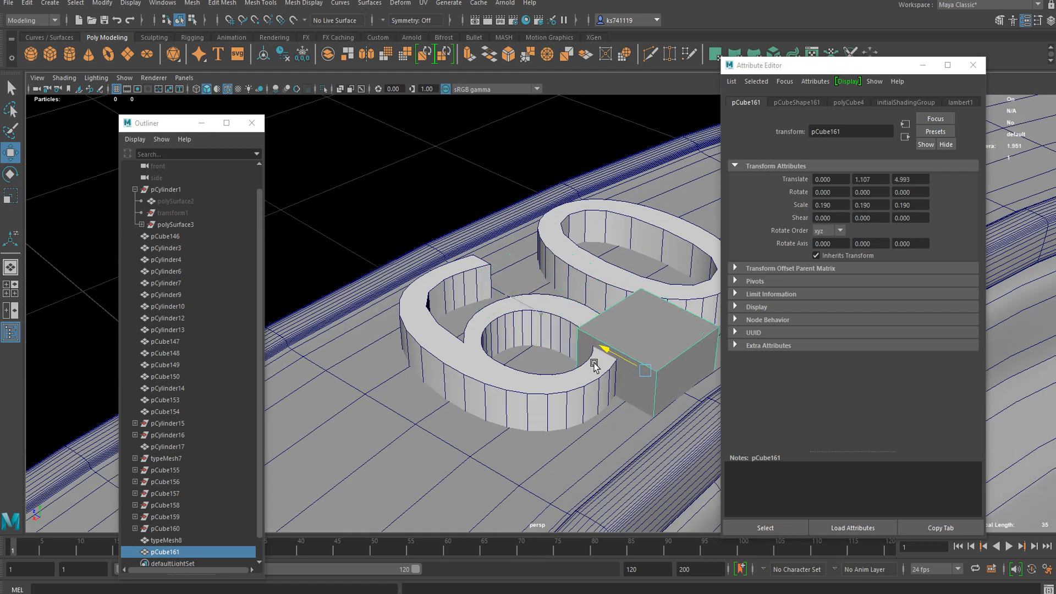
left_click_drag(650, 340, 667, 309)
key("r")
left_click_drag(619, 364, 551, 325)
- Snap the small minute mark's pivot to the centre of the dial
scroll(647, 344, "down", 5)
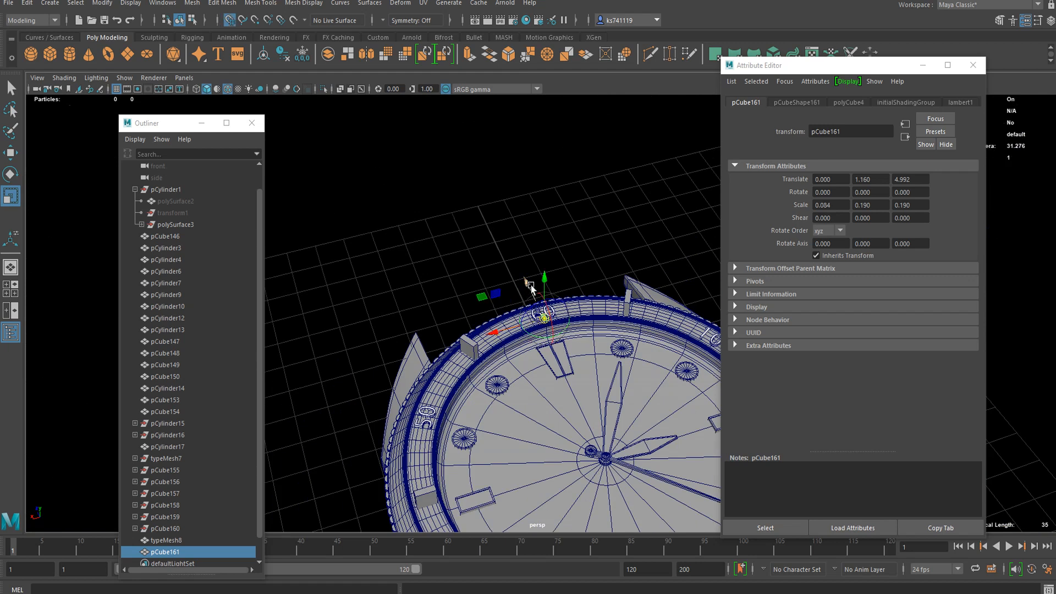
left_click_drag(531, 287, 572, 418)
scroll(614, 422, "down", 4)
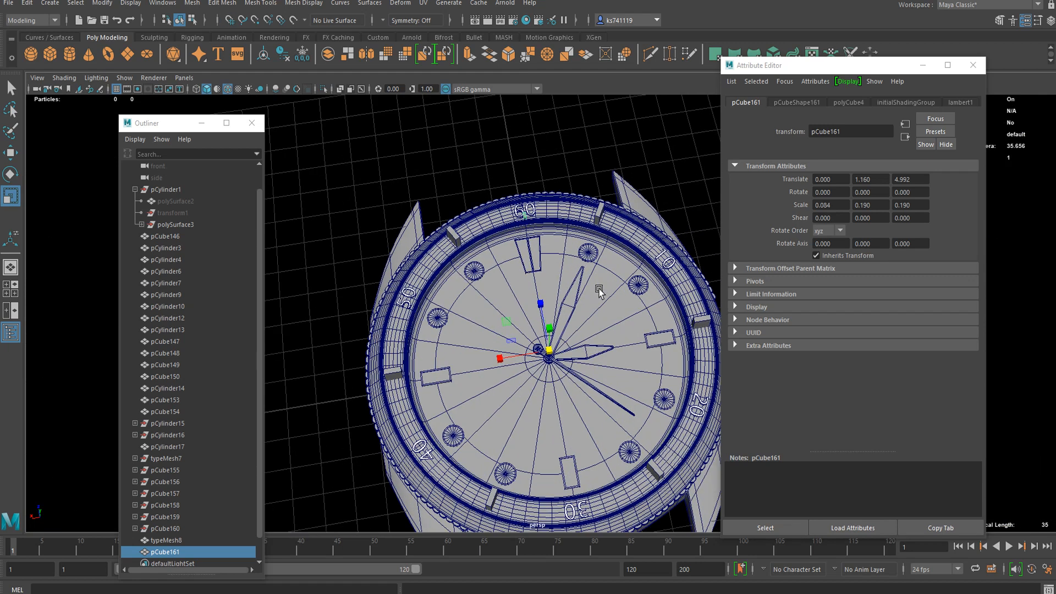
- Set the small minute mark's Y rotation to 6 degrees
scroll(572, 418, "up", 5)
key("e")
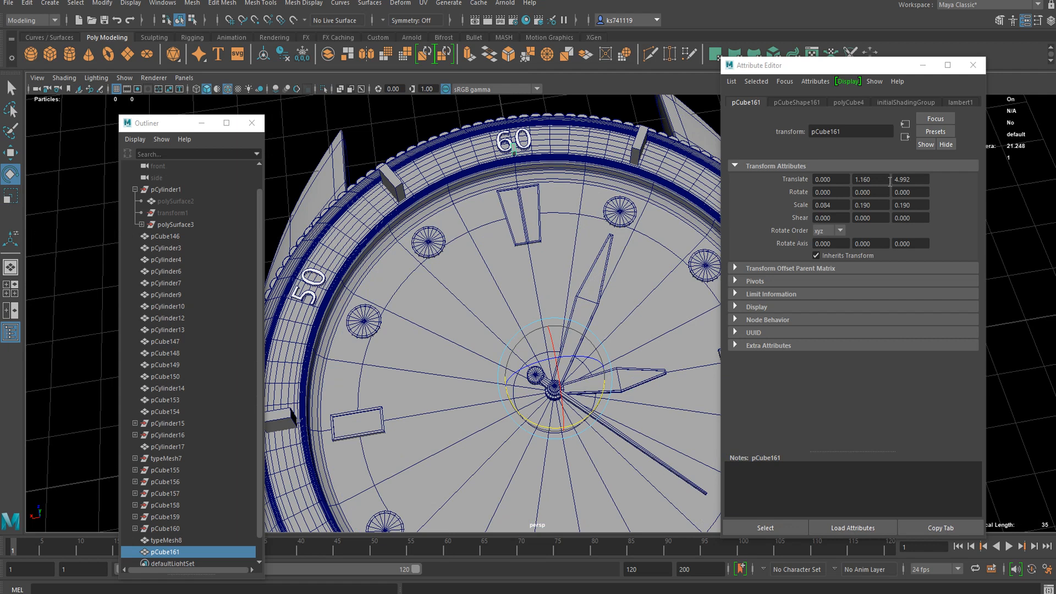
left_click_drag(876, 193, 850, 194)
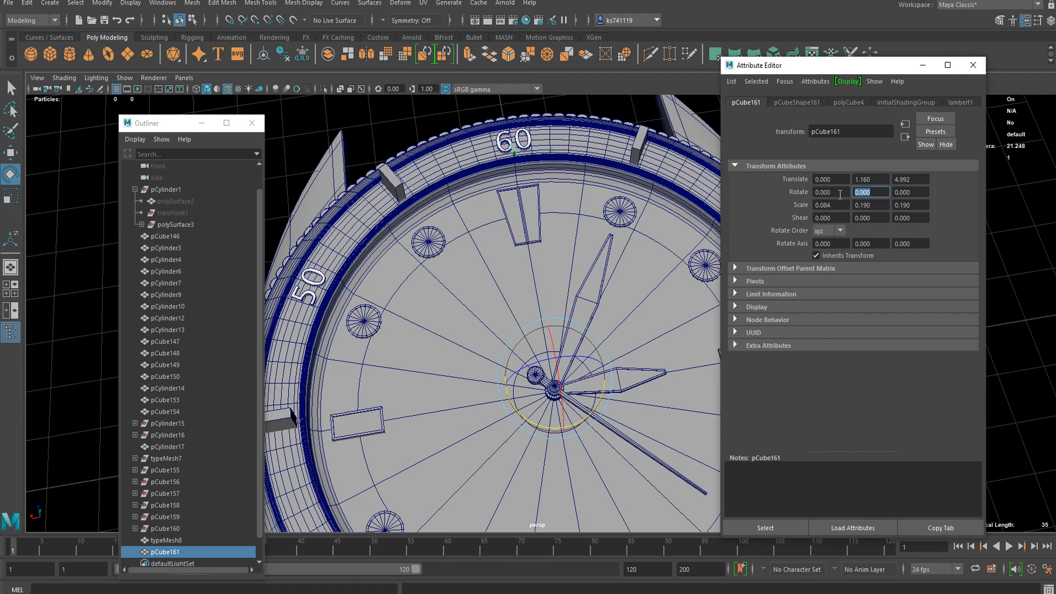
type("6")
key("Return")
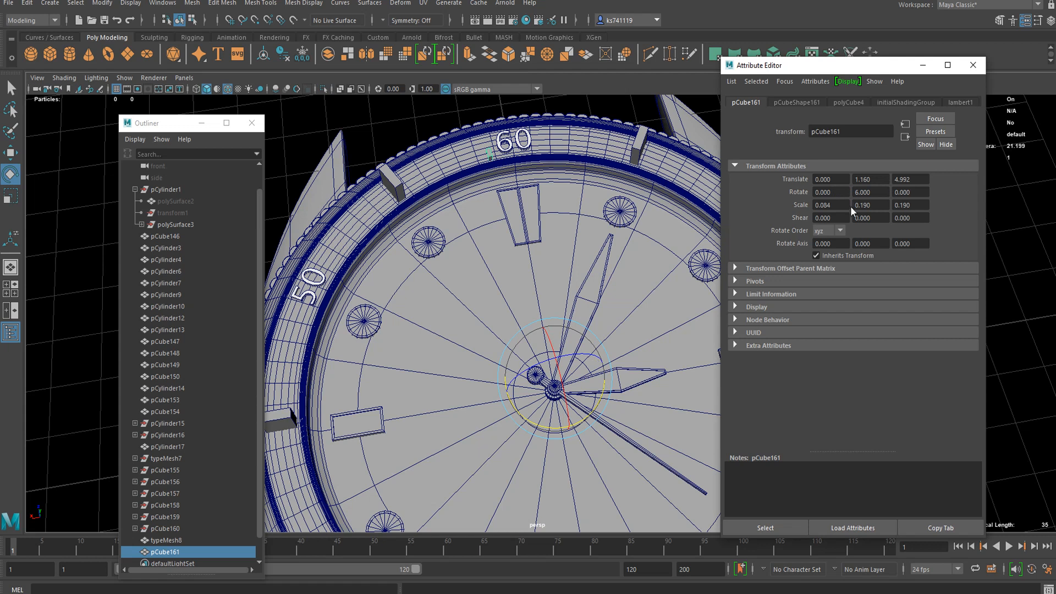
- Duplicate the small minute mark and set the copy's Y rotation to 12 degrees
key("ctrl+d")
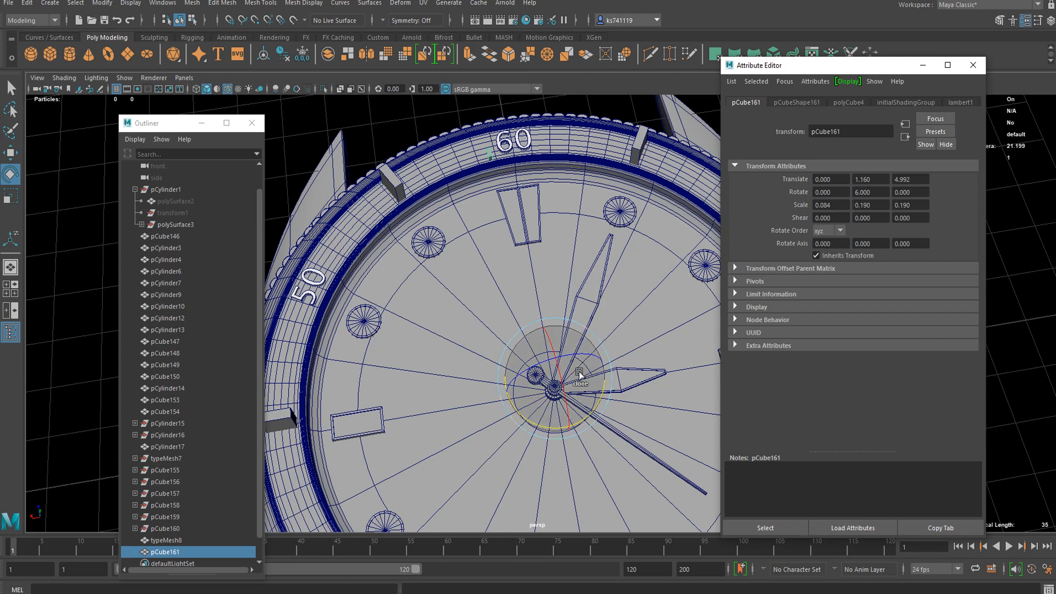
type("12")
key("Return")
- Repeat the duplicate with its 6-degree rotation around the whole bezel, ending at -6 degrees just before the 60 numeral
key("shift+d")
key("shift+d")
key("shift+d")
key("shift+d")
key("shift+d")
key("shift+d")
key("shift+d")
key("shift+d")
key("shift+d")
key("shift+d")
scroll(570, 265, "down", 5)
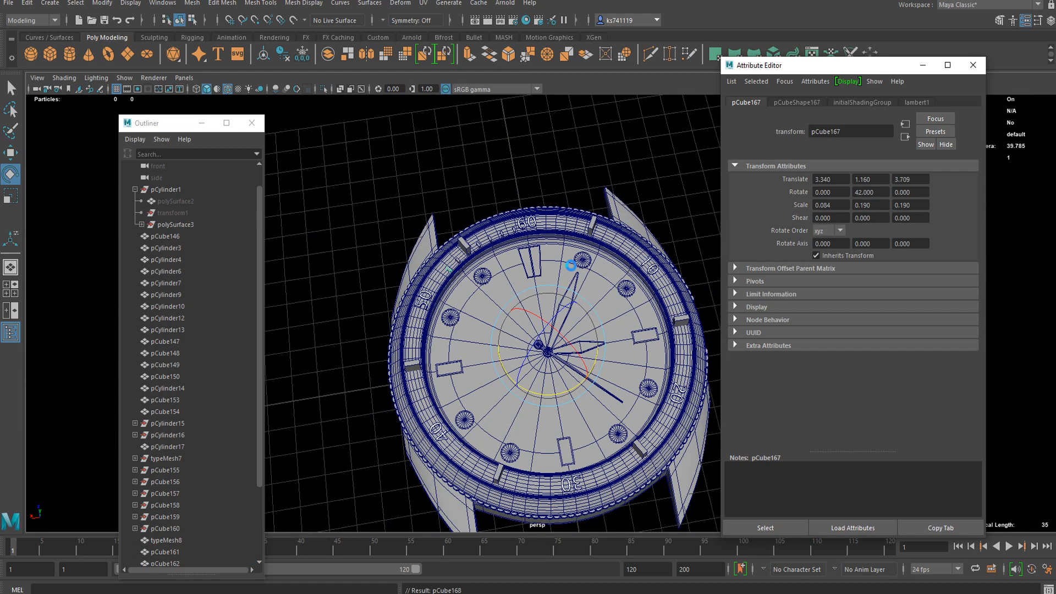
key("shift+d")
key("shift+d")
key("shift+d")
key("shift+d")
key("shift+d")
key("shift+d")
key("shift+d")
key("shift+d")
key("shift+d")
key("shift+d")
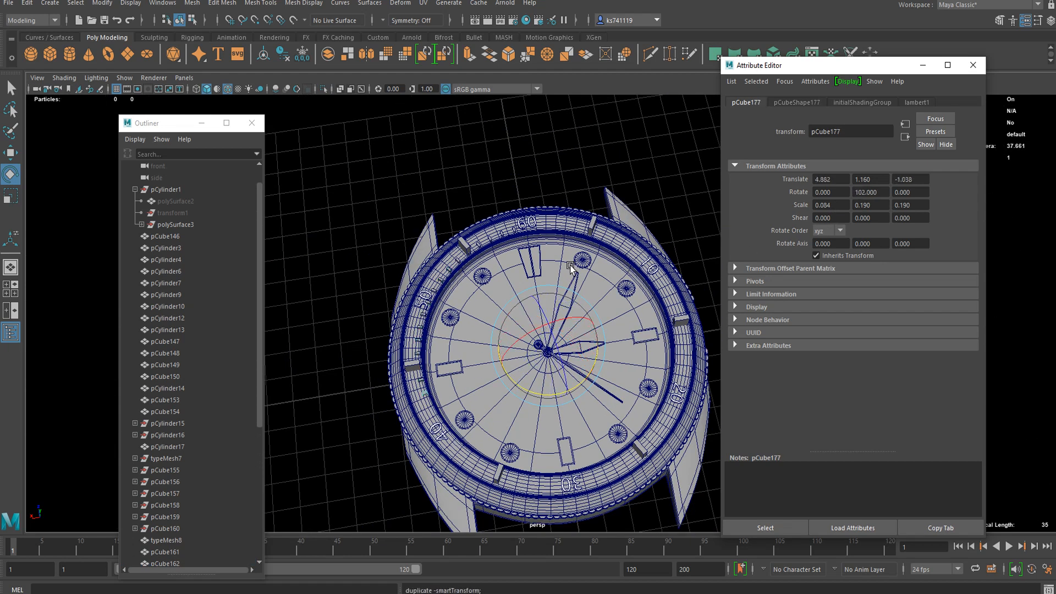
key("shift+d")
key("shift+d")
key("shift+d")
key("shift+d")
key("shift+d")
key("shift+d")
key("shift+d")
key("shift+d")
key("shift+d")
key("shift+d")
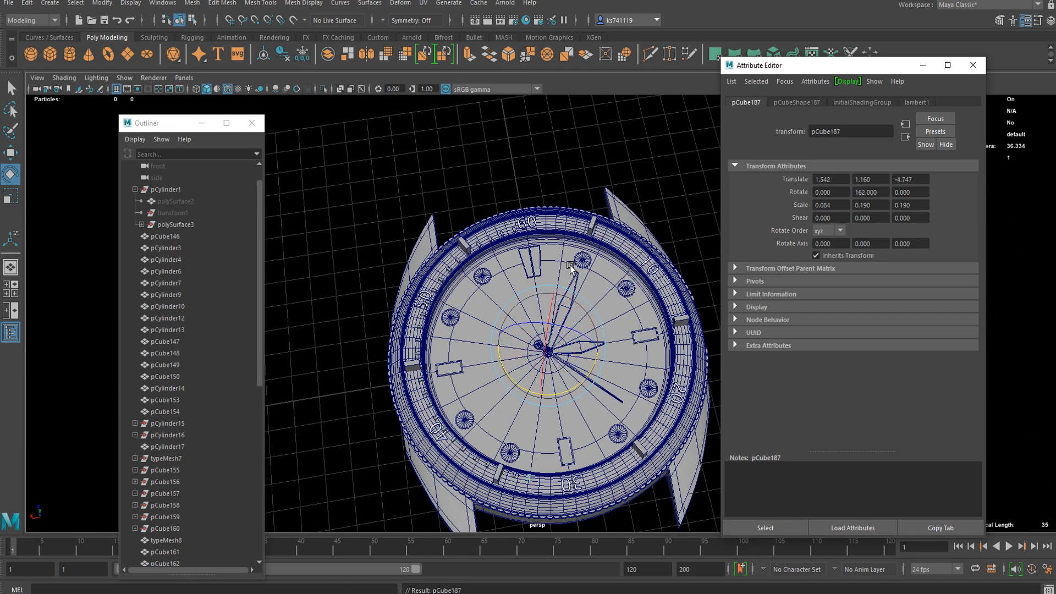
key("shift+d")
key("shift+d")
key("shift+d")
key("shift+d")
key("shift+d")
key("shift+d")
key("shift+d")
key("shift+d")
key("shift+d")
key("shift+d")
key("shift+d")
key("shift+d")
key("shift+d")
key("shift+d")
key("shift+d")
key("shift+d")
key("shift+d")
key("shift+d")
key("shift+d")
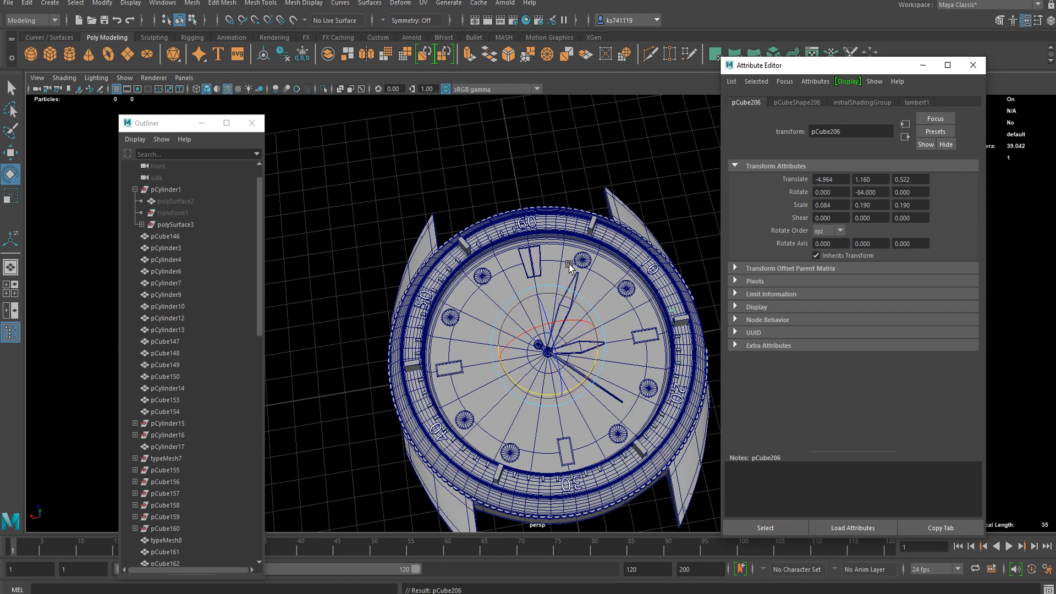
key("shift+d")
key("shift+d")
key("shift+d")
key("shift+d")
key("shift+d")
key("shift+d")
key("shift+d")
key("shift+d")
key("shift+d")
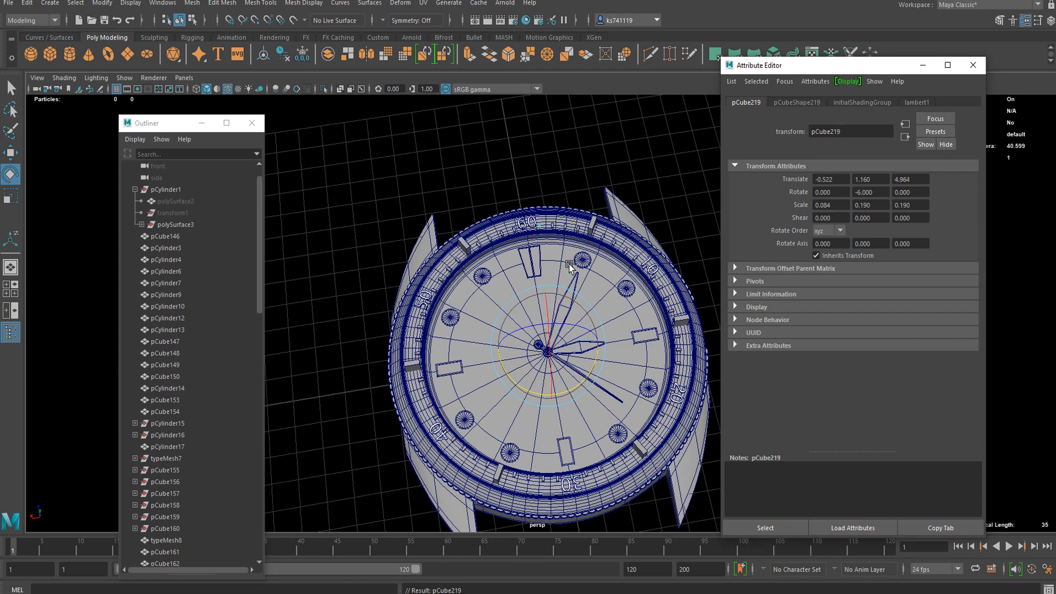
- Select all the small minute marks and isolate them briefly to examine the complete ring
scroll(569, 264, "up", 5)
scroll(526, 223, "down", 3)
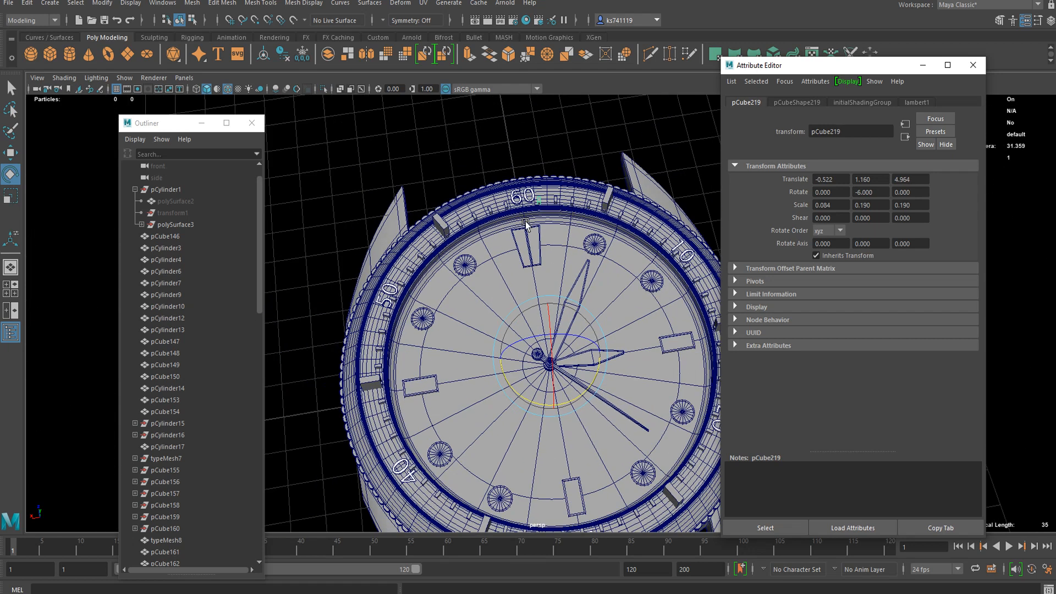
scroll(220, 424, "down", 7)
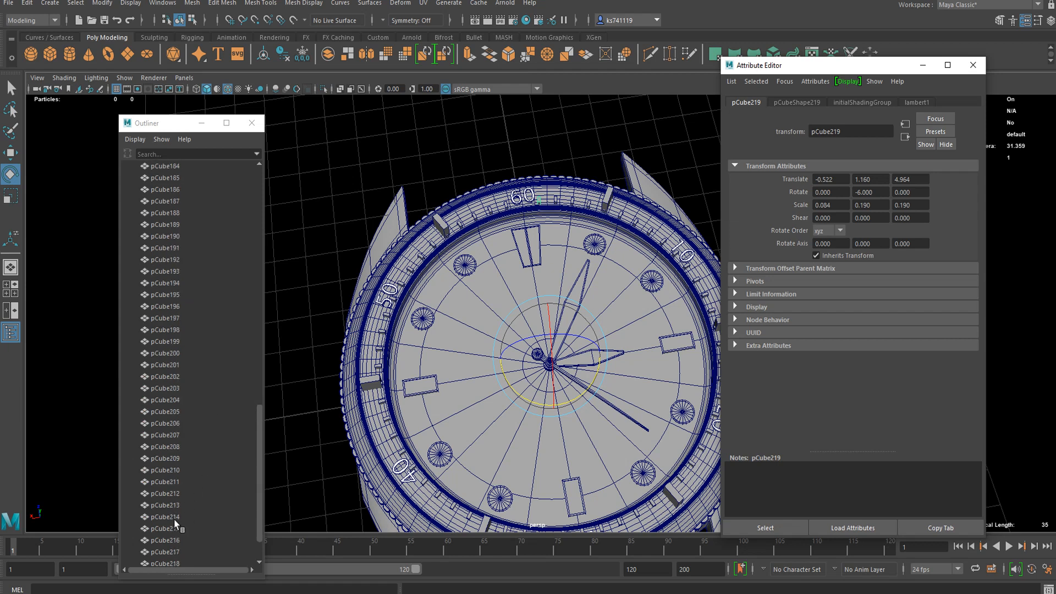
scroll(182, 389, "up", 3)
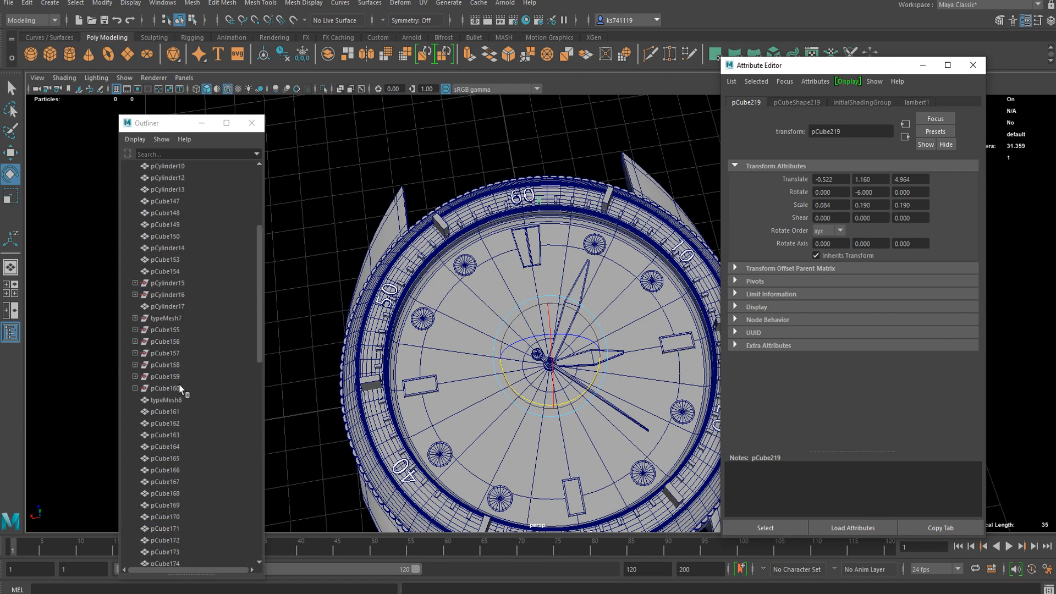
left_click(181, 414, "shift")
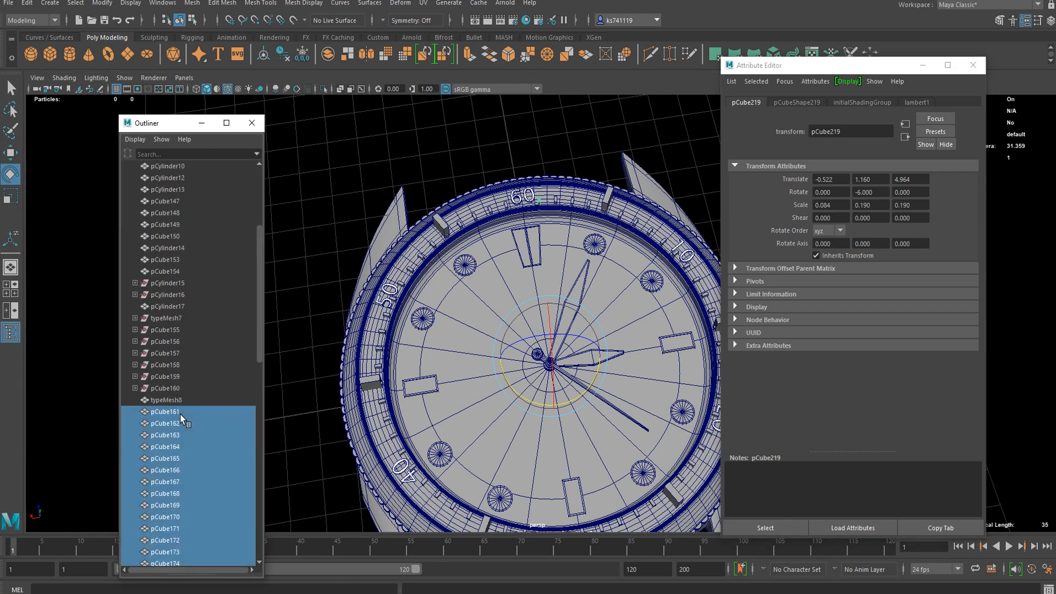
left_click(324, 89)
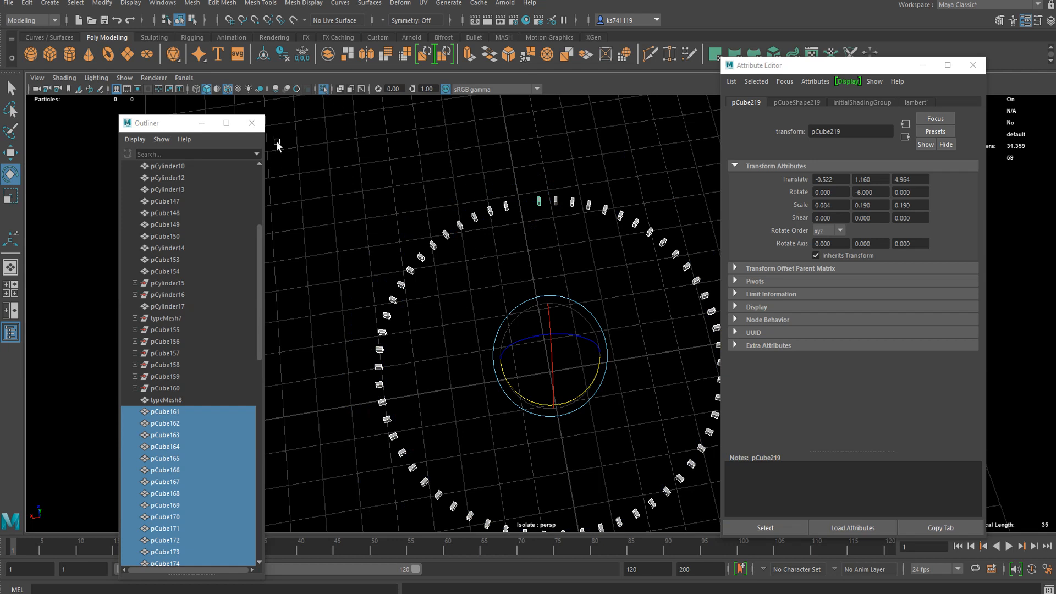
left_click(323, 96)
left_click(324, 90)
- Delete the small minute marks overlapping the 50 numeral, the bar between 50 and 40, and the 40 numeral
scroll(393, 237, "up", 3)
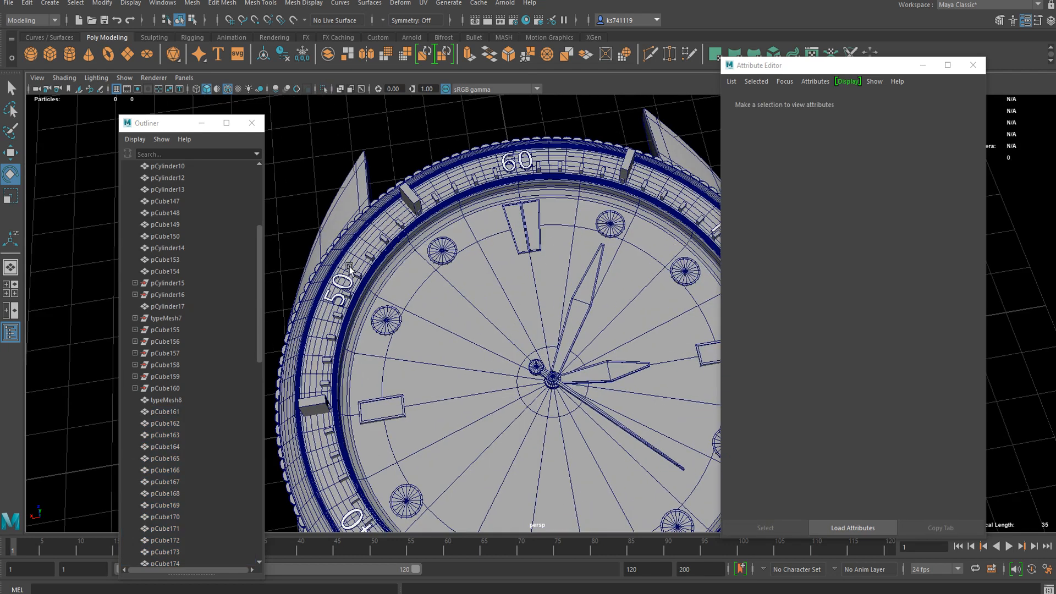
middle_click_drag(350, 265, 452, 247, "alt")
scroll(452, 247, "up", 4)
left_click(427, 245)
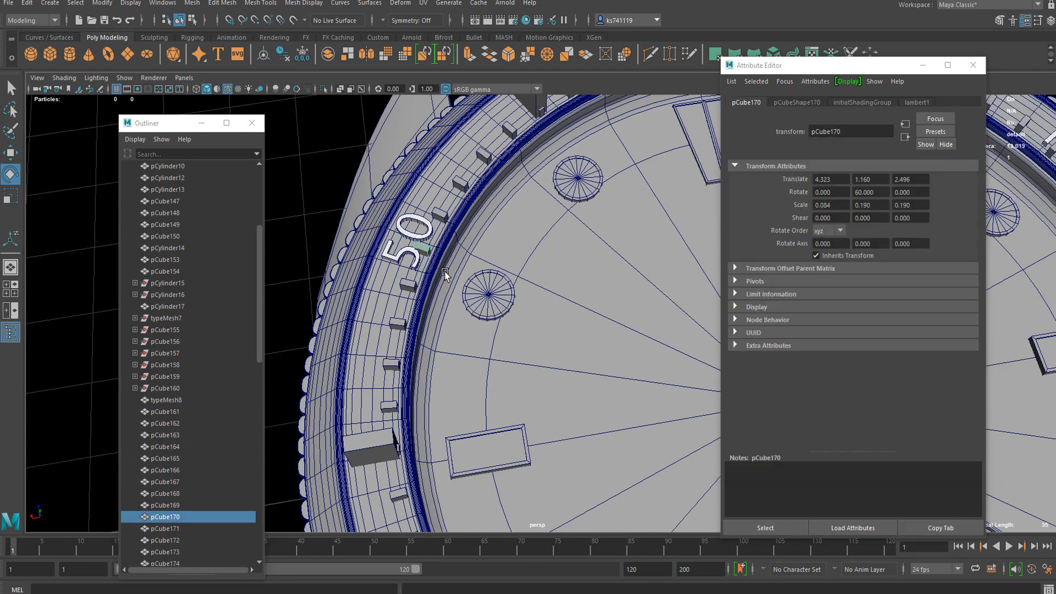
key("Delete")
left_click(401, 450)
key("Delete")
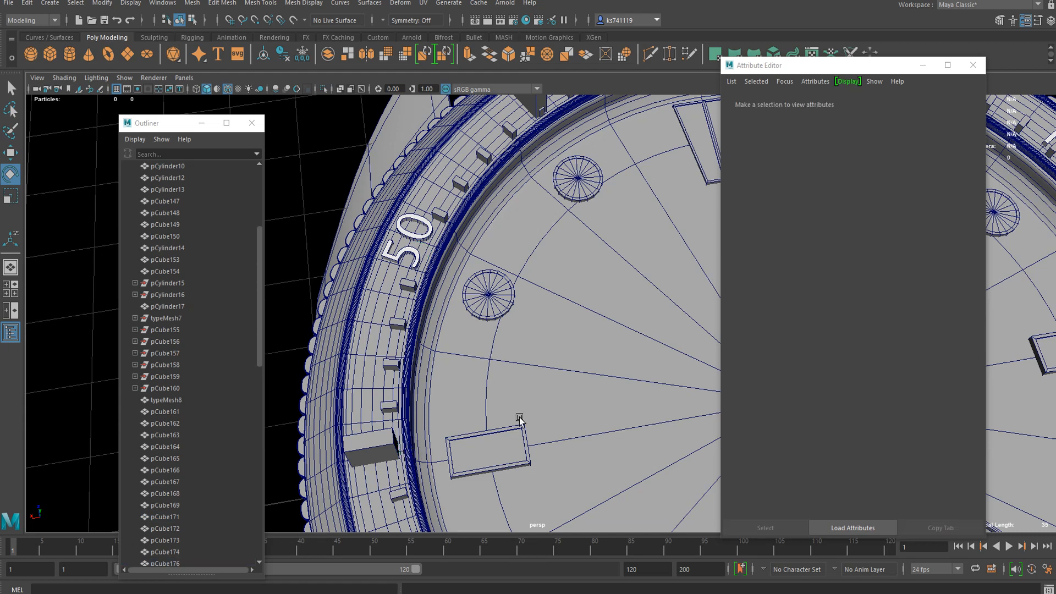
scroll(550, 368, "down", 3)
scroll(563, 352, "up", 1)
middle_click_drag(559, 484, 500, 382, "alt")
scroll(500, 382, "up", 1)
left_click(406, 471)
key("Delete")
- Delete the small minute marks overlapping the 30 numeral and the bars on either side of it
left_click_drag(565, 415, 472, 250, "alt")
left_click_drag(441, 420, 418, 375, "alt")
left_click(412, 372)
left_click(533, 342)
left_click_drag(574, 388, 517, 309, "alt")
left_click(496, 454)
left_click(514, 454)
left_click_drag(565, 410, 566, 328, "alt")
left_click(599, 240)
left_click(634, 307)
left_click_drag(472, 188, 550, 222, "alt")
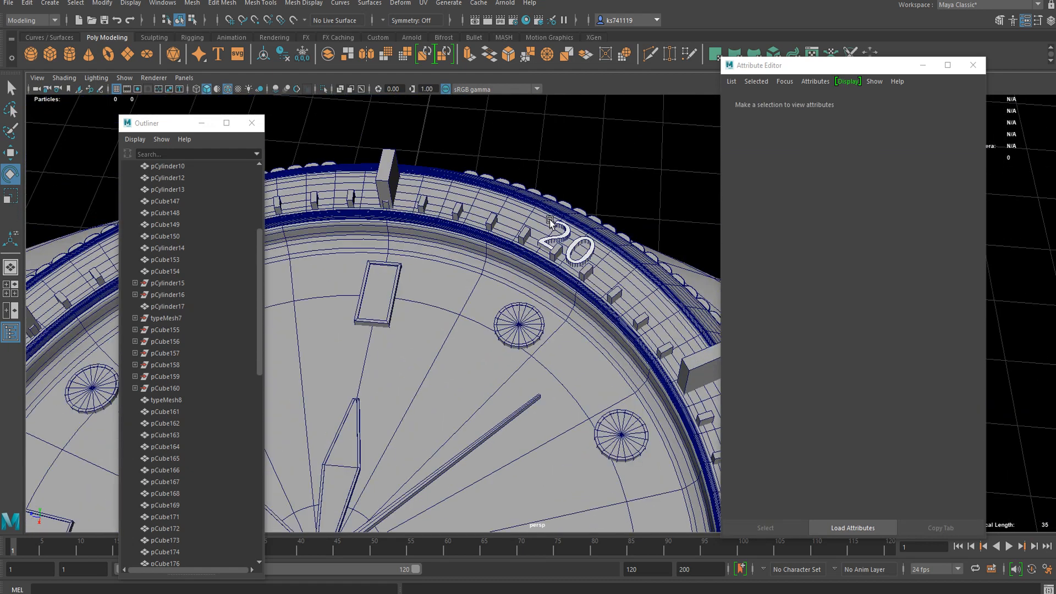
- Delete the small minute marks overlapping the 20 and 10 numerals and the bars at 15 and 5
left_click(550, 254)
left_click(393, 198)
left_click_drag(378, 174, 477, 213, "alt")
left_click(355, 218)
left_click(384, 230)
left_click(453, 224)
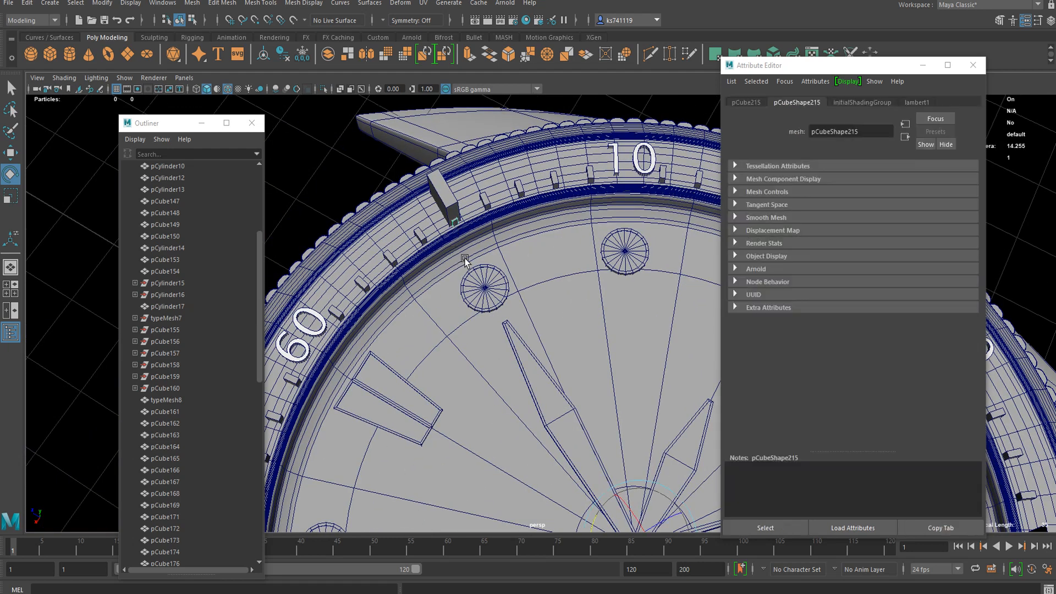
left_click(465, 259)
- Combine the numerals-and-bars mesh with all the small minute marks into one mesh and delete its construction history
left_click_drag(346, 350, 430, 255, "alt")
scroll(431, 254, "down", 8)
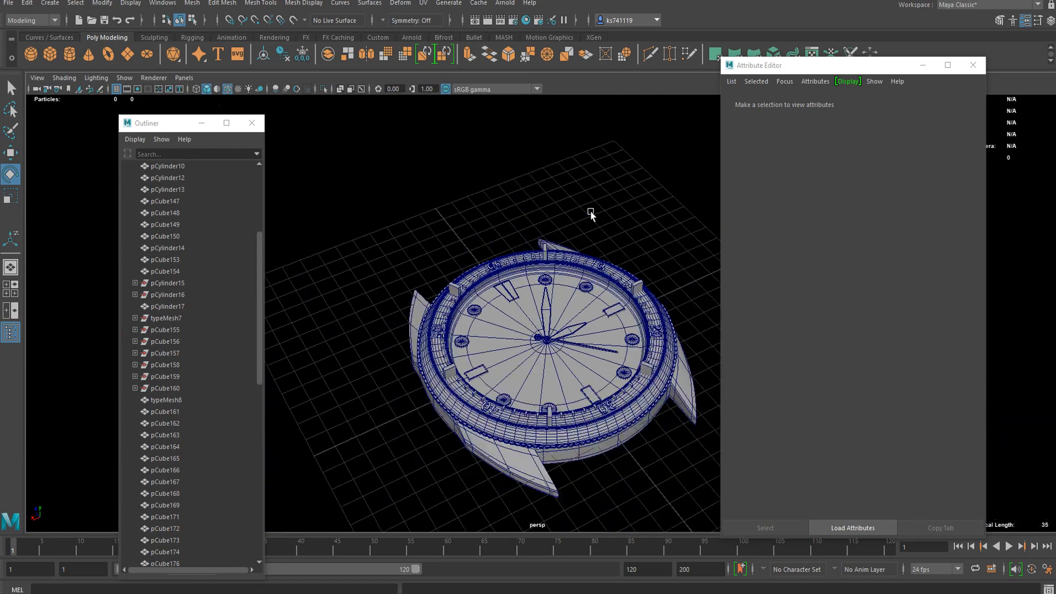
mouse_move(591, 223)
left_mouse_down("alt")
mouse_move(615, 193)
mouse_move(551, 275)
mouse_move(463, 198)
mouse_move(501, 234)
mouse_move(555, 212)
mouse_move(576, 239)
left_mouse_up("alt")
scroll(460, 252, "up", 5)
middle_click_drag(460, 248, 554, 267, "alt")
scroll(549, 300, "down", 5)
middle_click_drag(546, 306, 556, 209, "alt")
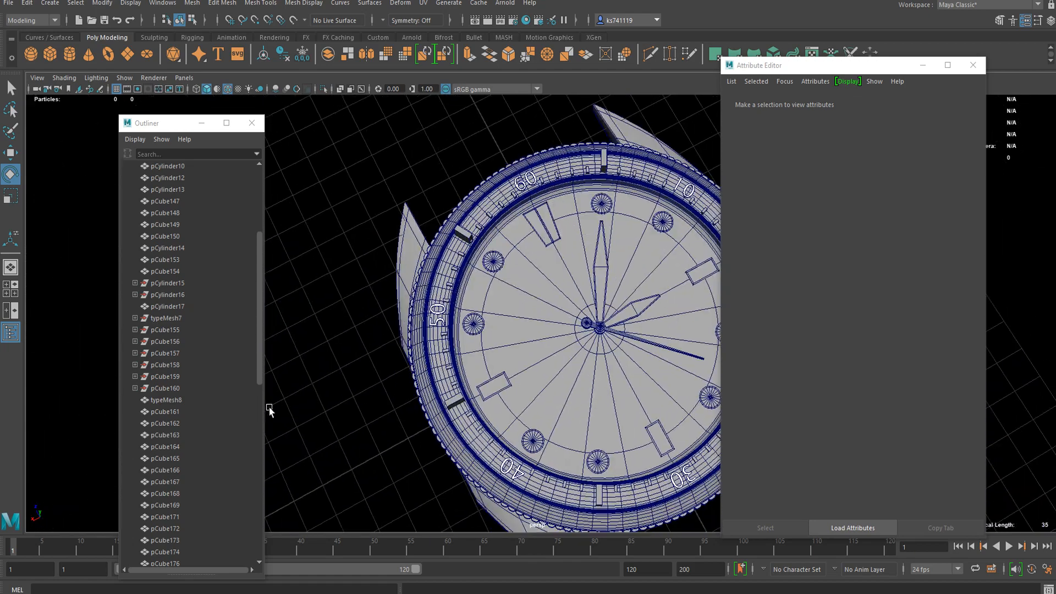
left_click(183, 398)
scroll(187, 440, "down", 10)
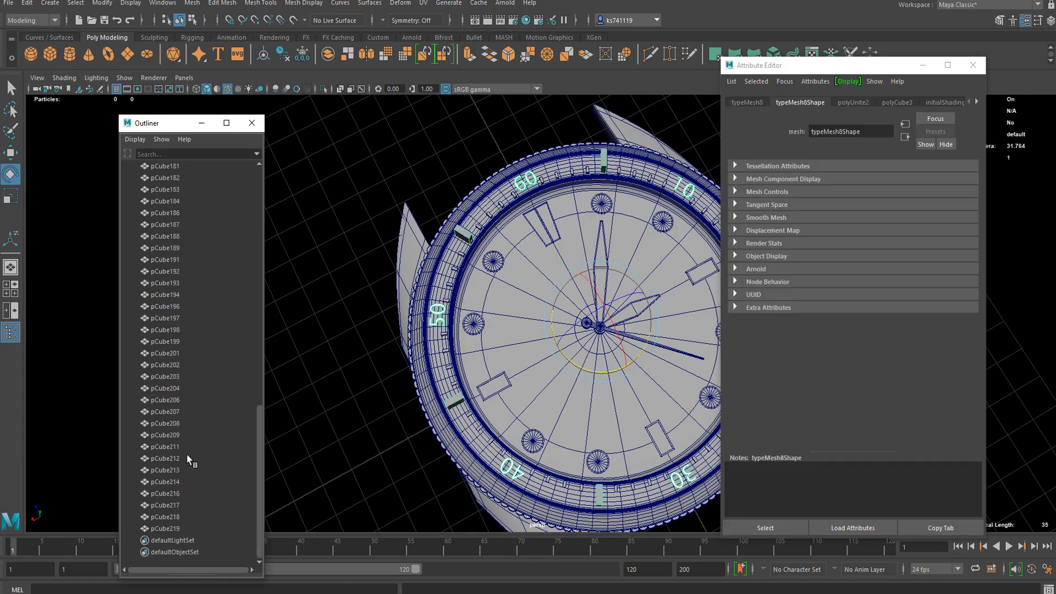
left_click(187, 528, "shift")
left_click(193, 3)
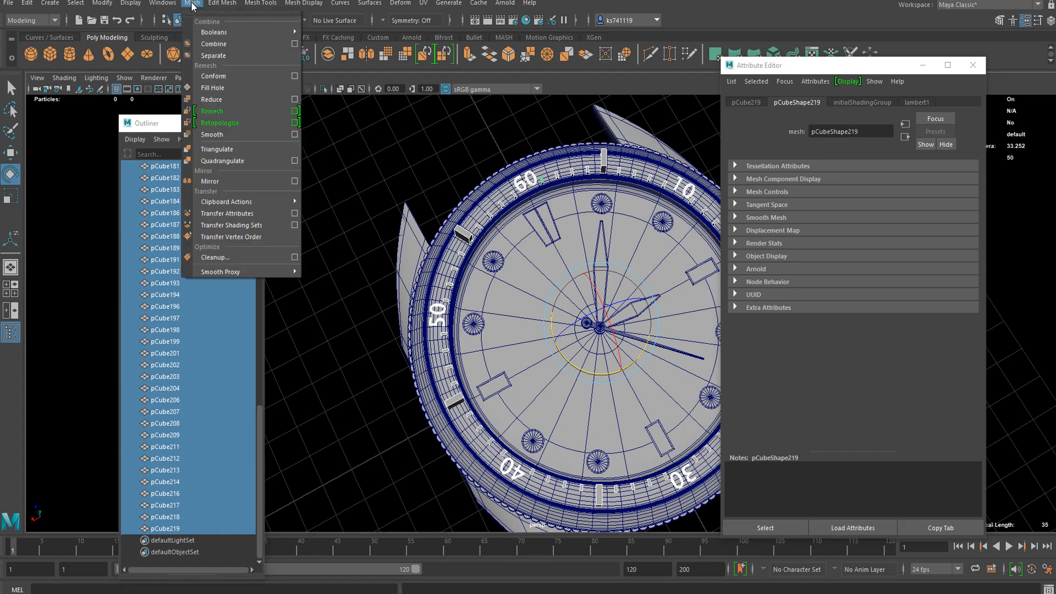
left_click(217, 41)
left_click(276, 58)
scroll(375, 238, "down", 4)
left_click_drag(375, 238, 422, 247, "alt")
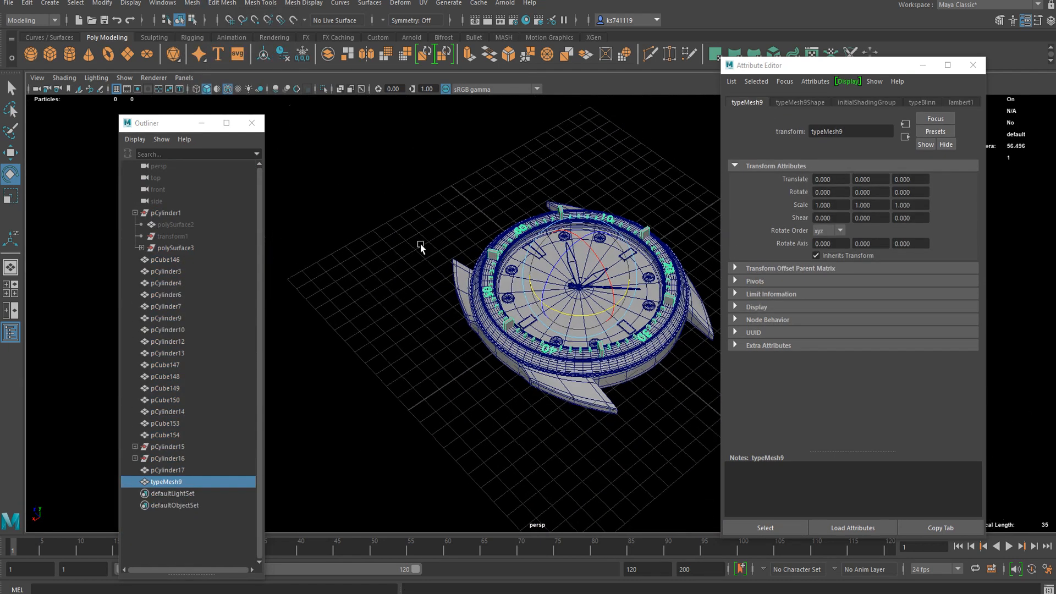
- Select the bezel ring and save the scene
scroll(425, 379, "up", 5)
left_click(424, 382)
scroll(394, 358, "up", 5)
left_click(352, 321)
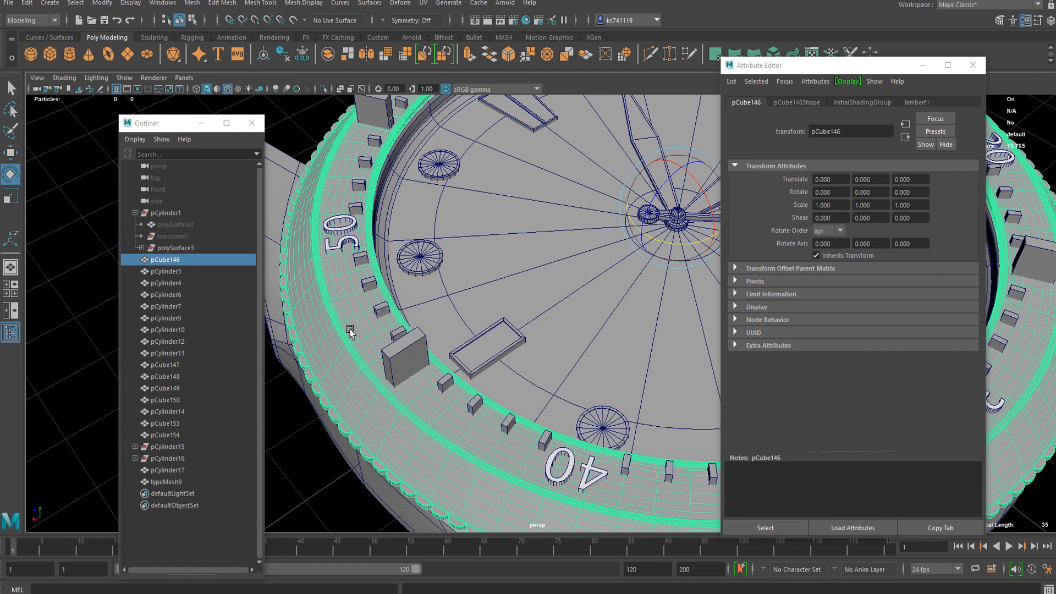
key("ctrl+s")
left_click(504, 312)
scroll(355, 340, "down", 5)
left_click_drag(302, 344, 338, 373, "alt")
scroll(388, 344, "up", 5)
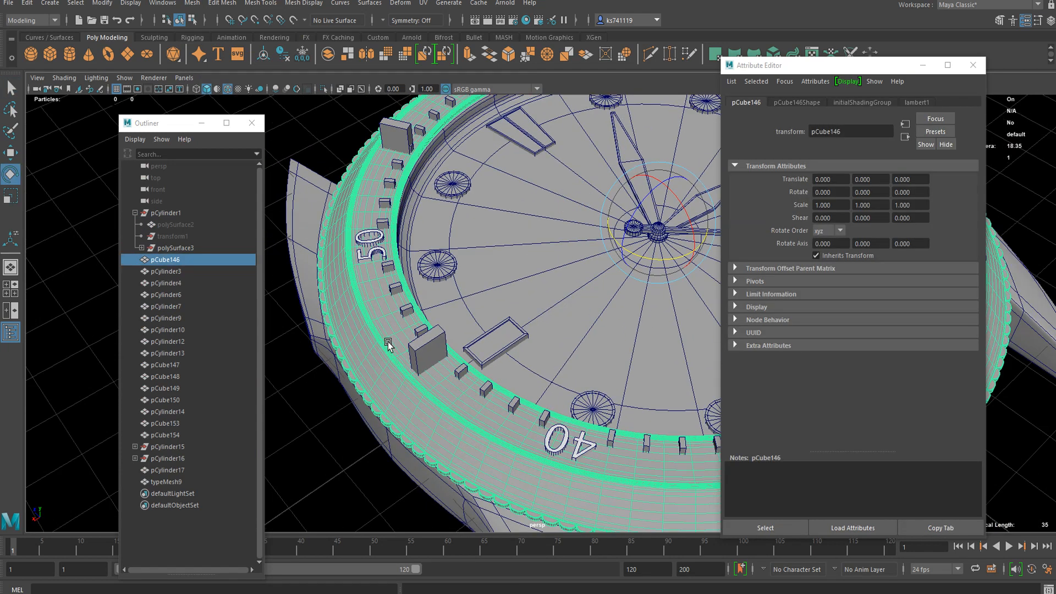
left_click_drag(427, 256, 477, 230, "alt")
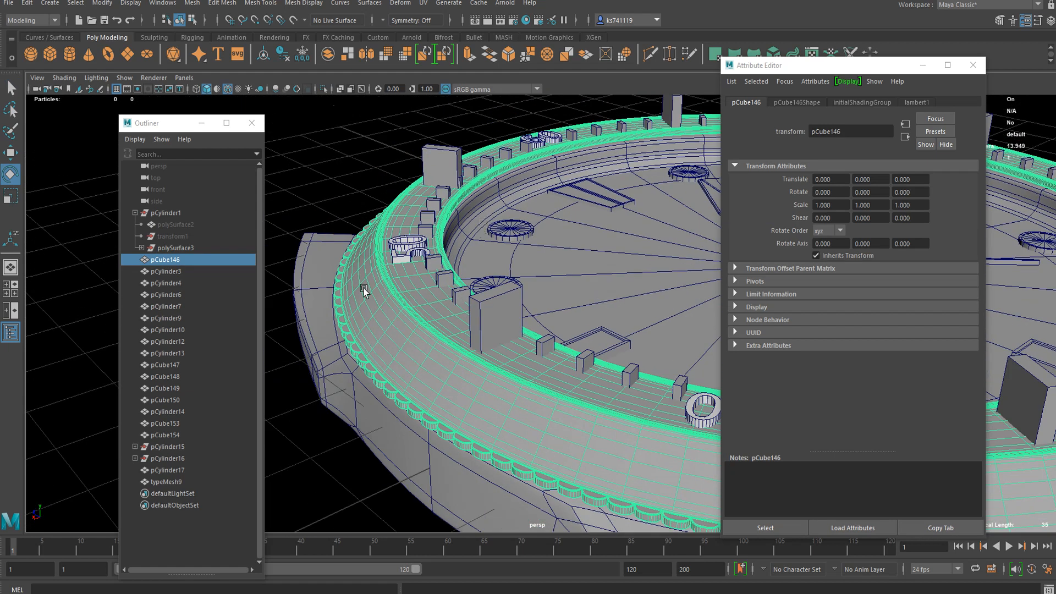
key("1")
key("3")
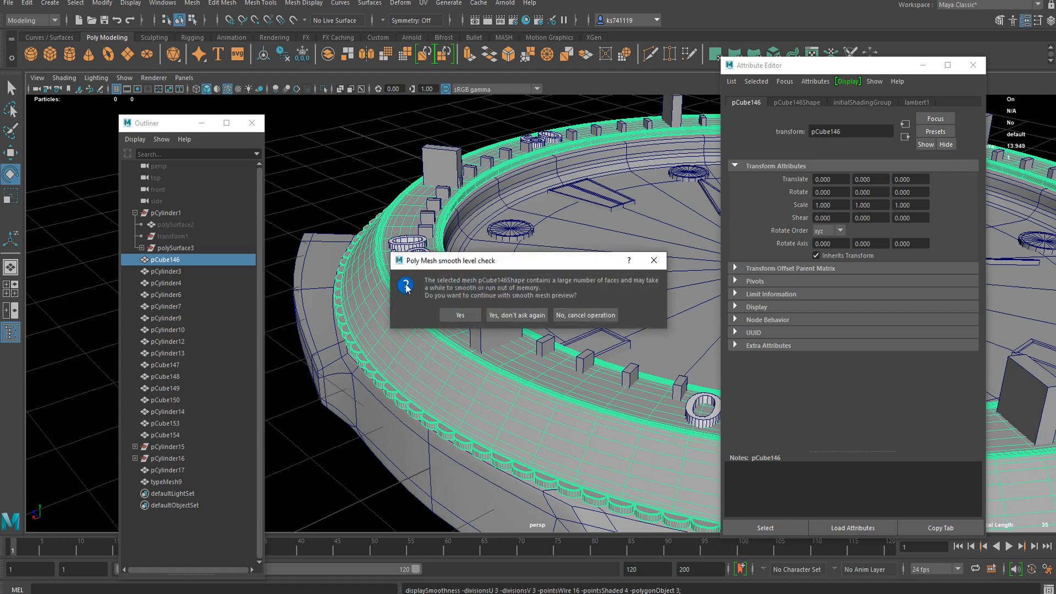
left_click(660, 258)
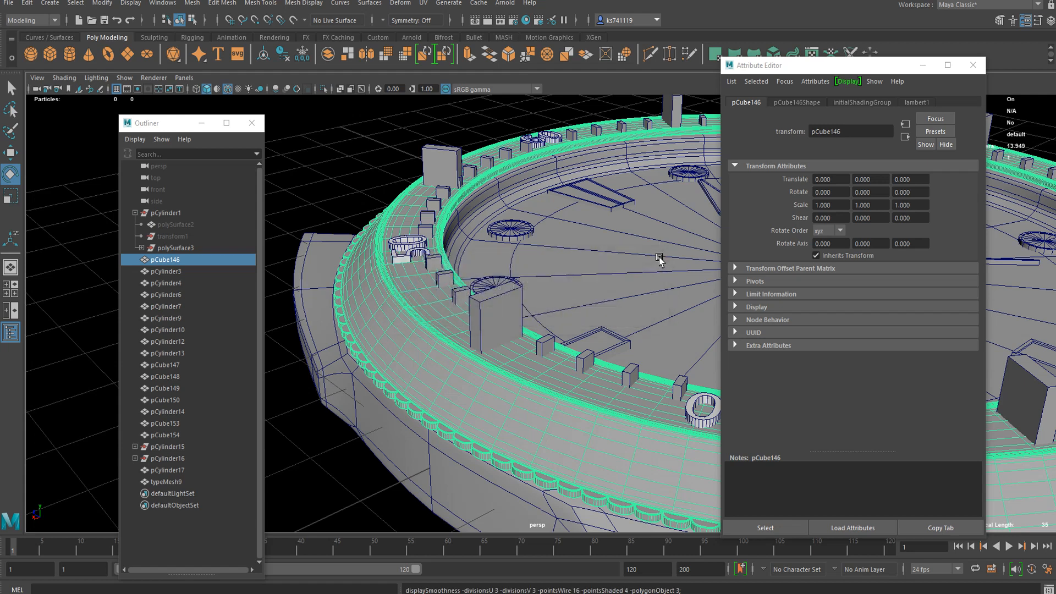
- Duplicate the bezel ring in place as a backup and hide the copy
left_click(286, 309)
left_click(400, 276)
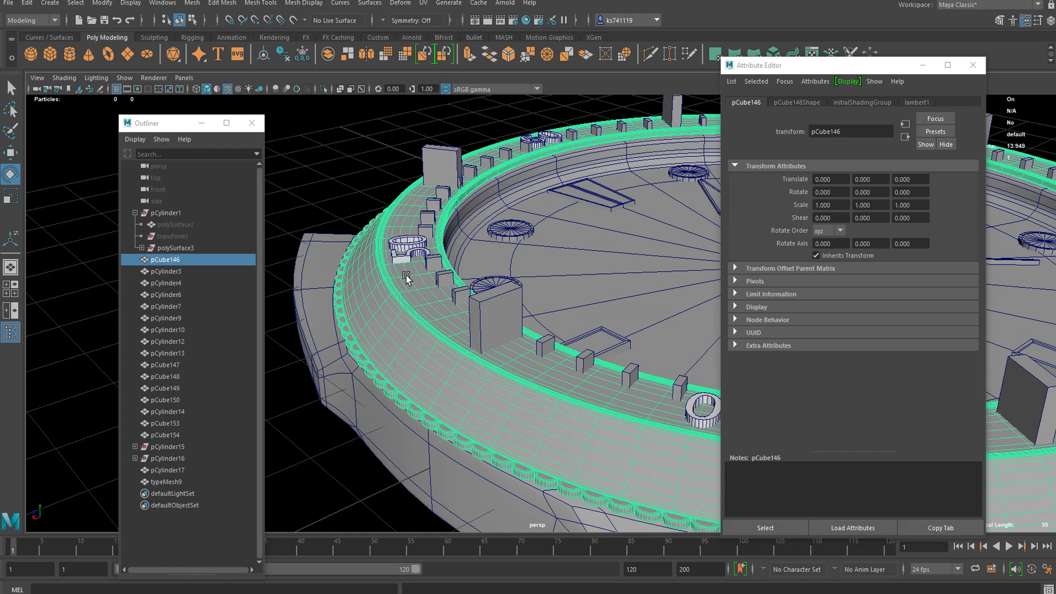
left_click(378, 239)
left_click(398, 303)
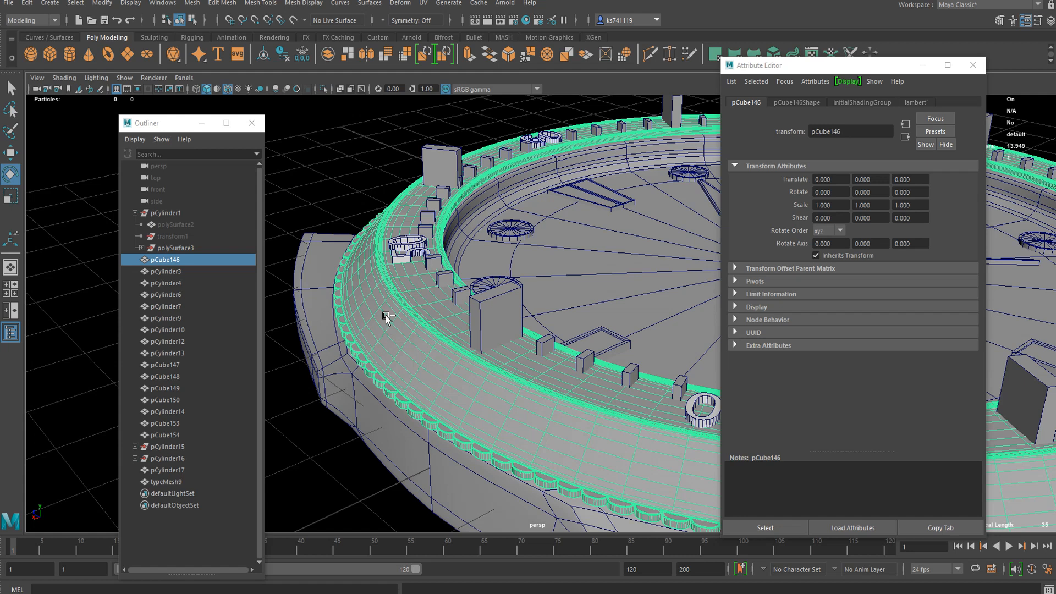
key("ctrl+d")
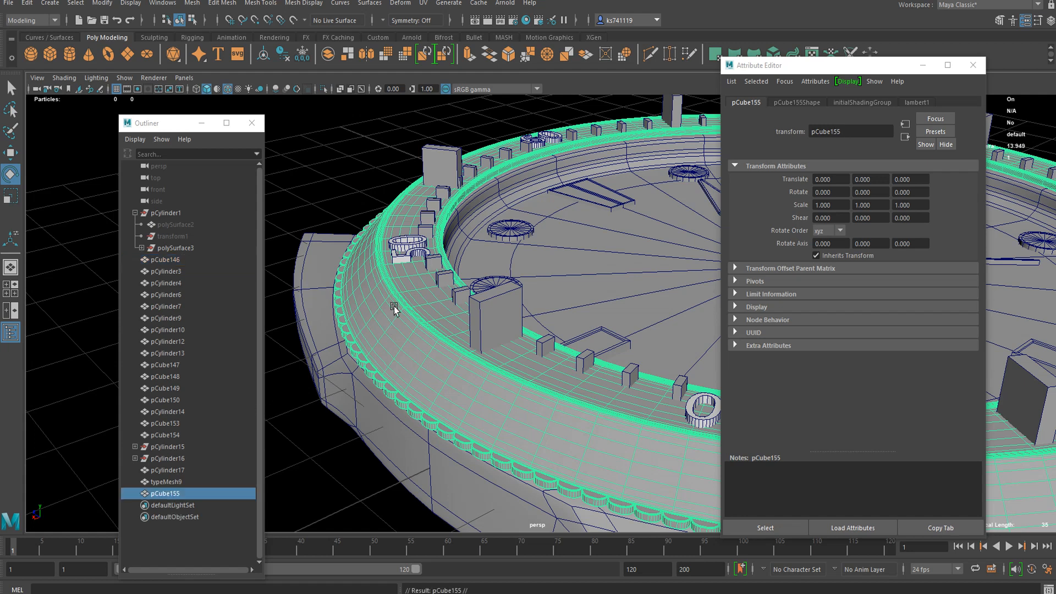
key("h")
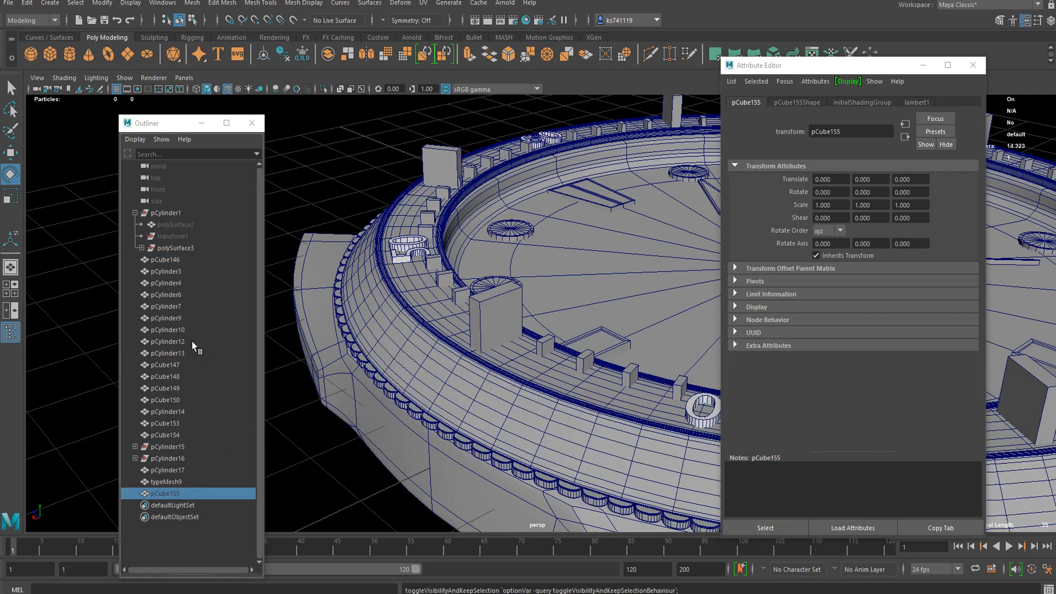
- Cut the combined numerals, bars and minute marks out of the bezel ring with a Boolean Difference
left_click(409, 302)
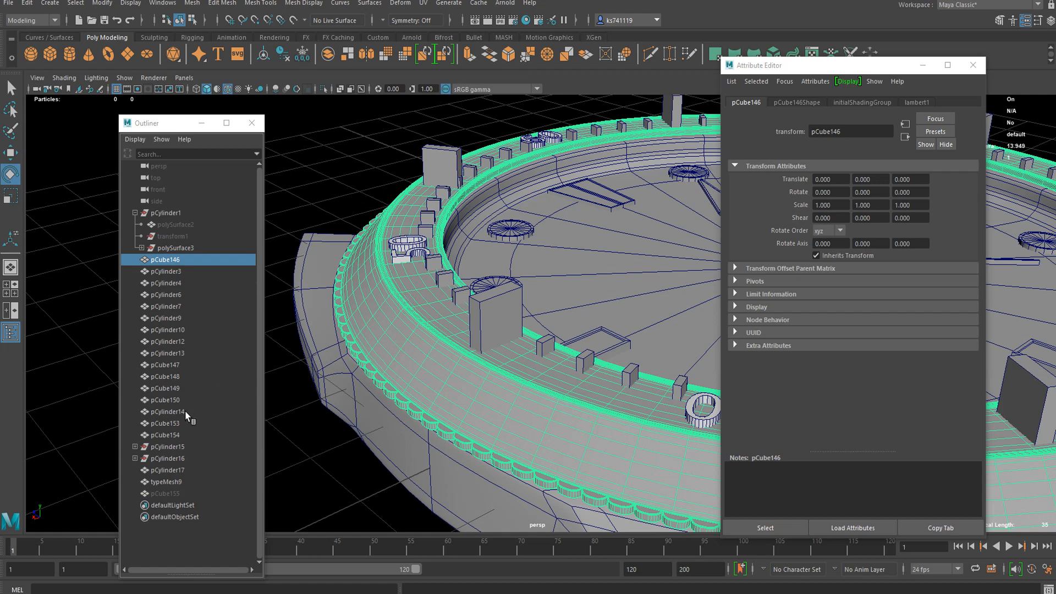
left_click(413, 256)
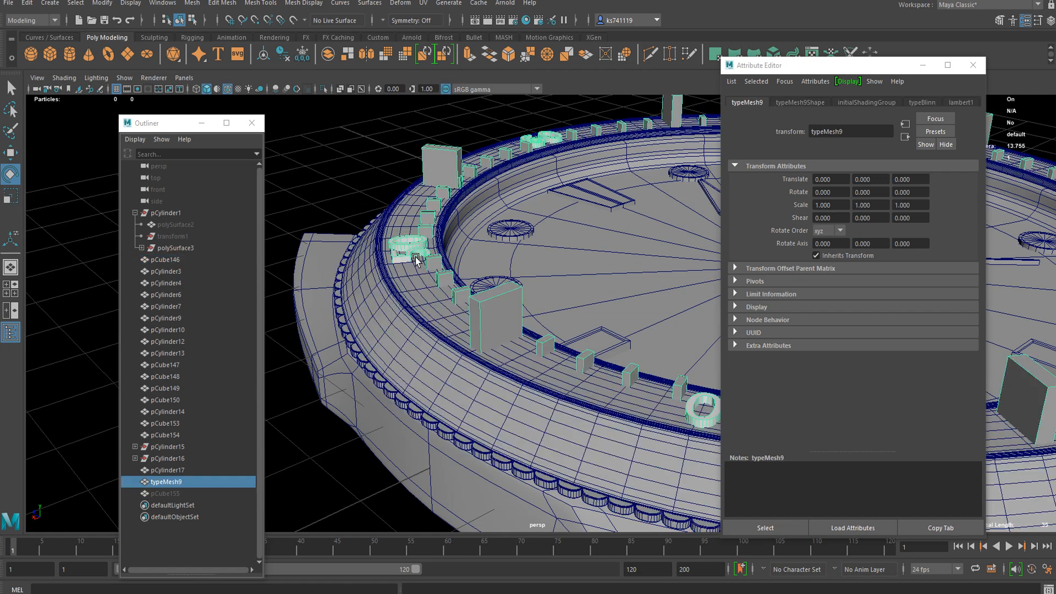
left_click(377, 298)
left_click(403, 250, "shift")
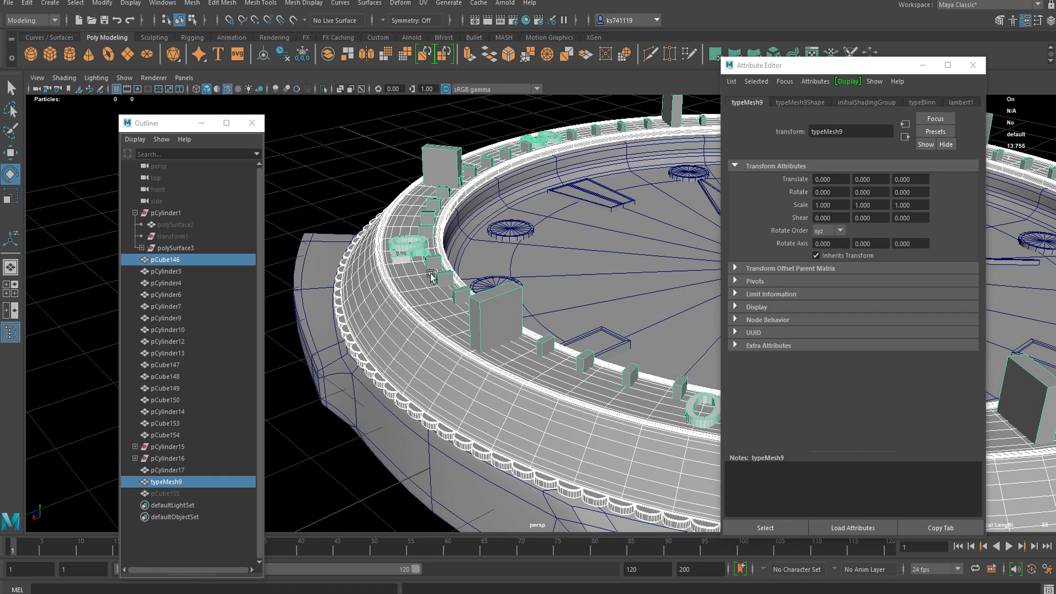
left_click(192, 4)
mouse_move(248, 32)
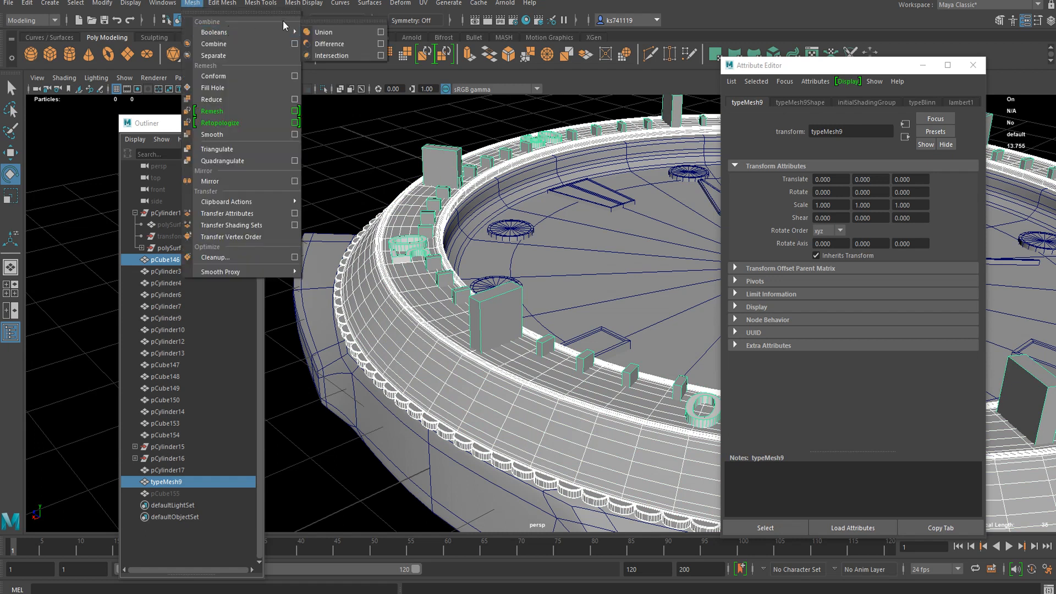
left_click(329, 44)
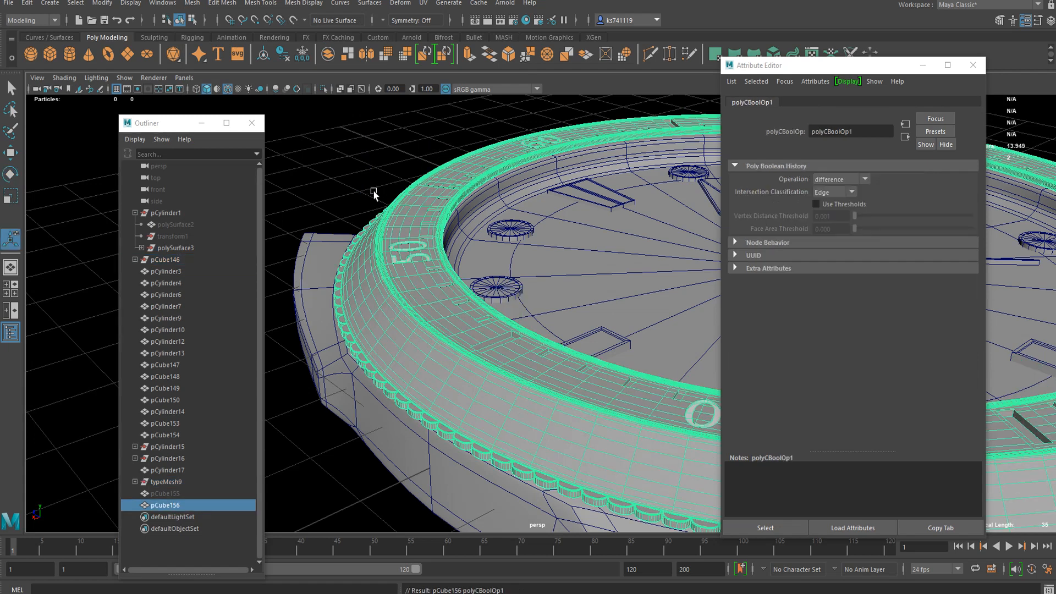
- Examine the engraved numerals, bars and minute marks around the bezel ring from several angles
scroll(380, 242, "up", 5)
left_click_drag(349, 257, 432, 365, "alt")
scroll(418, 238, "up", 4)
left_click_drag(382, 197, 486, 314, "alt")
scroll(486, 313, "down", 8)
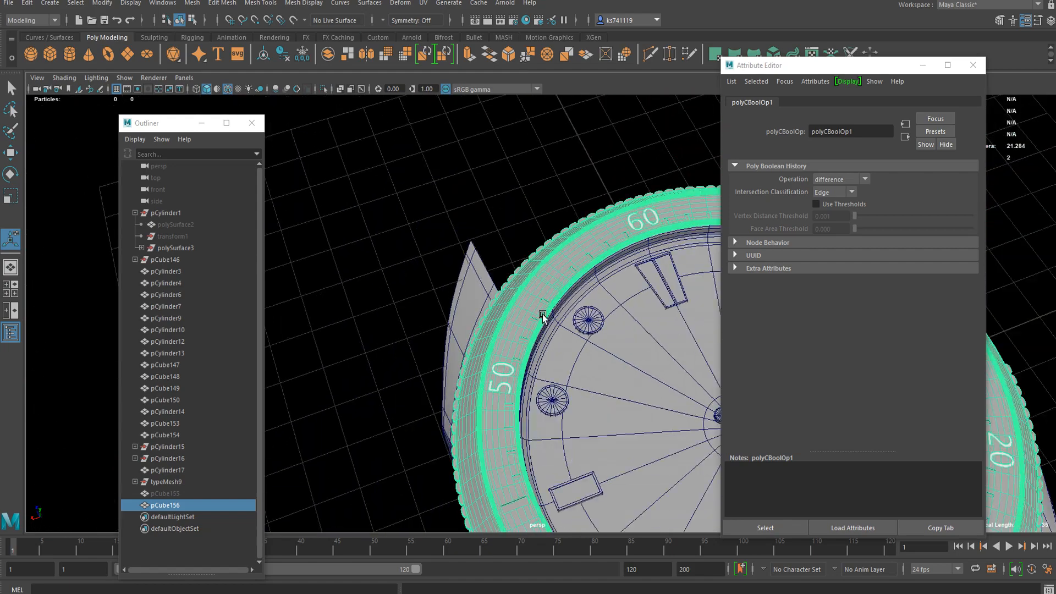
middle_click_drag(622, 313, 480, 256, "alt")
scroll(480, 256, "down", 4)
left_click_drag(480, 255, 488, 289, "alt")
scroll(587, 308, "up", 4)
middle_click_drag(590, 310, 354, 229, "alt")
left_click(648, 255)
scroll(573, 314, "up", 6)
mouse_move(573, 314)
left_mouse_down("alt")
mouse_move(568, 292)
mouse_move(624, 302)
mouse_move(596, 304)
mouse_move(588, 281)
mouse_move(563, 276)
mouse_move(620, 283)
mouse_move(568, 312)
mouse_move(531, 287)
mouse_move(514, 306)
mouse_move(531, 322)
mouse_move(579, 318)
mouse_move(529, 333)
mouse_move(504, 325)
left_mouse_up("alt")
right_click_drag(504, 325, 641, 326, "alt")
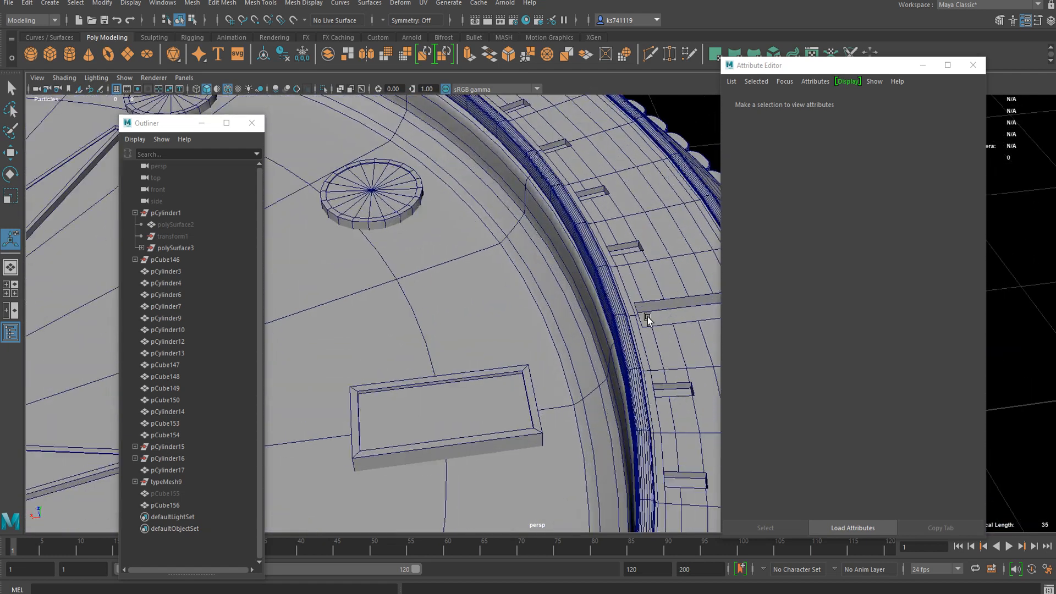
- Undo the bezel's Boolean Difference, select all the similar large bars in the combined scale mesh and move them slightly upward
left_click(648, 311)
scroll(655, 315, "down", 6)
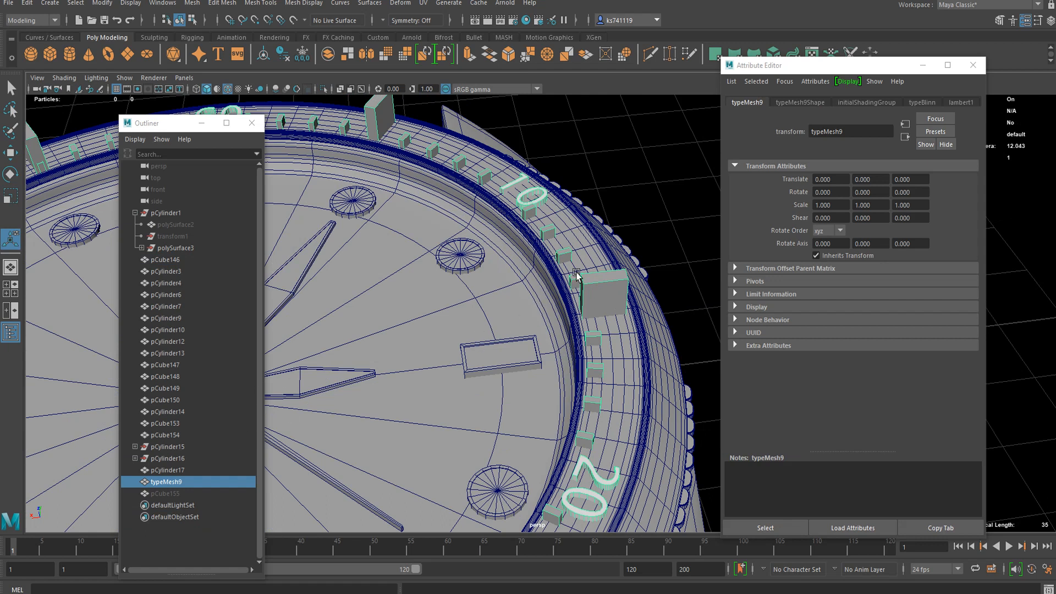
right_click(602, 281)
left_click(603, 288)
right_click(602, 281)
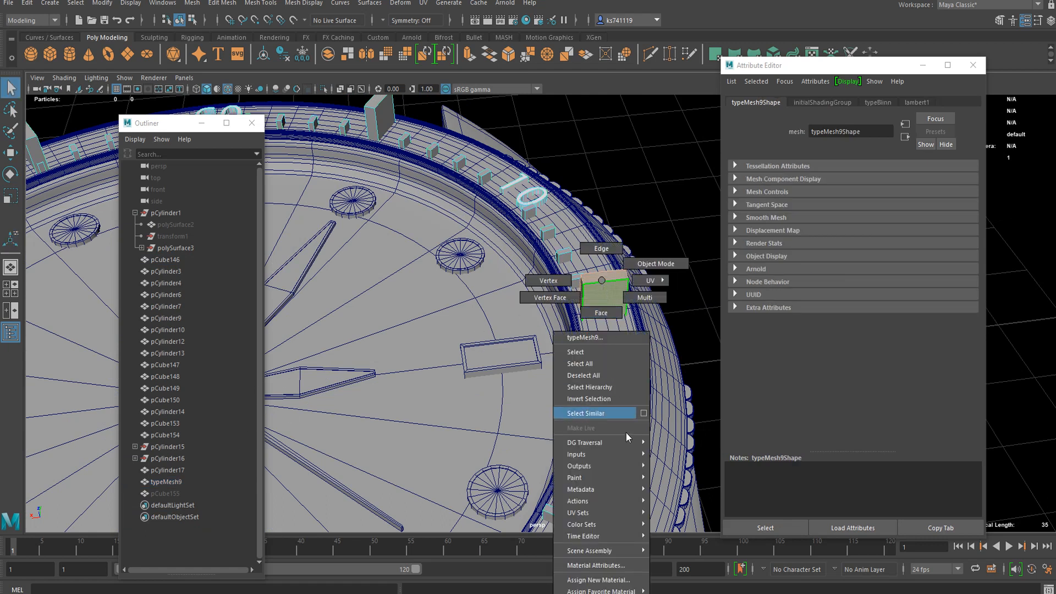
left_click(609, 414)
left_click_drag(608, 414, 402, 204, "alt")
key("w")
left_click_drag(397, 160, 399, 154)
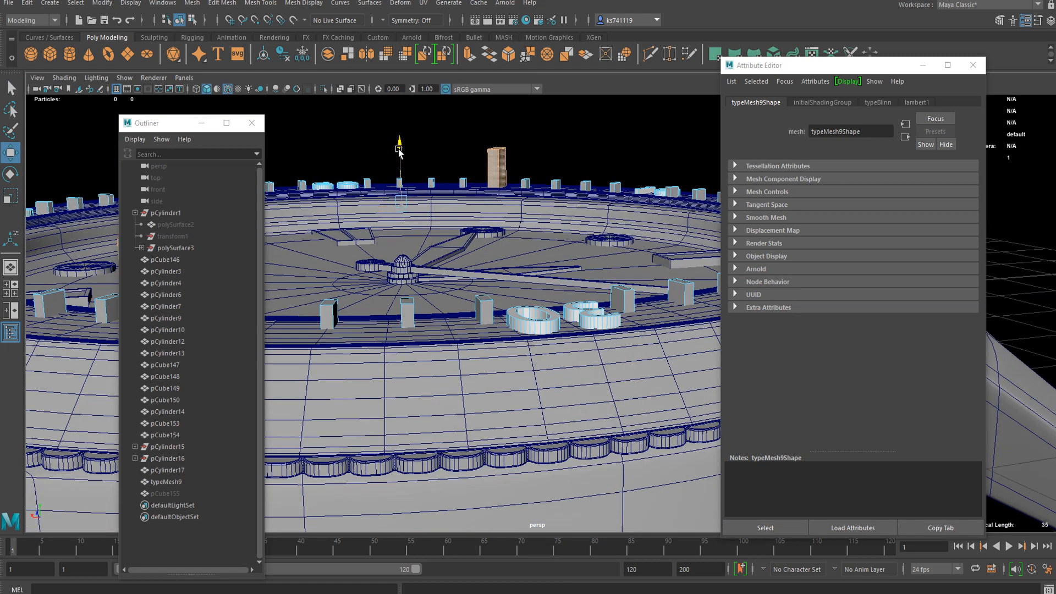
right_click_drag(479, 159, 554, 148)
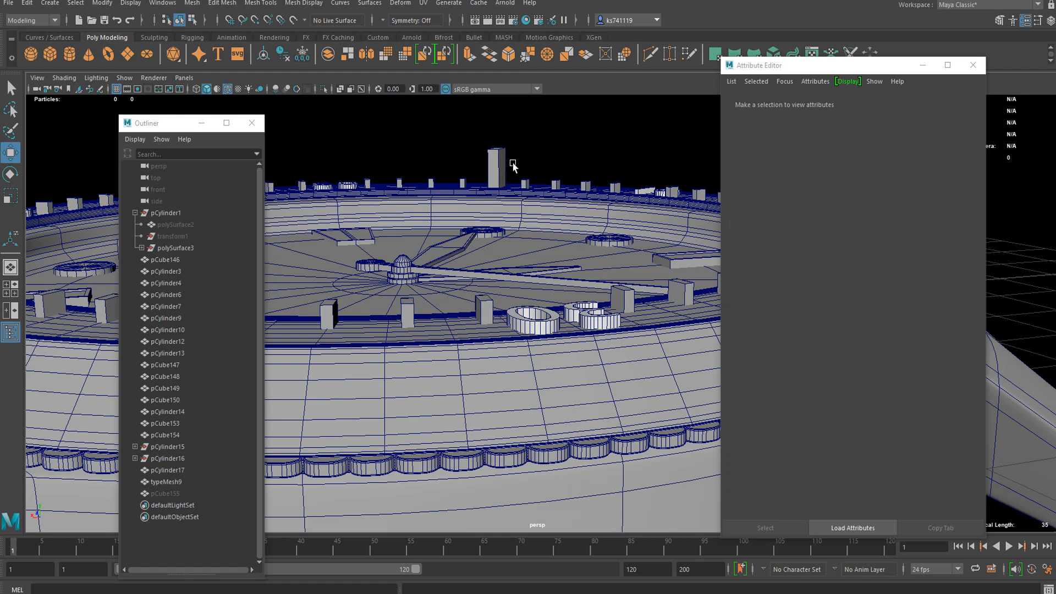
- Cut the combined scale mesh with the raised bars out of the bezel ring using a Boolean Difference
left_click_drag(417, 224, 454, 244, "alt")
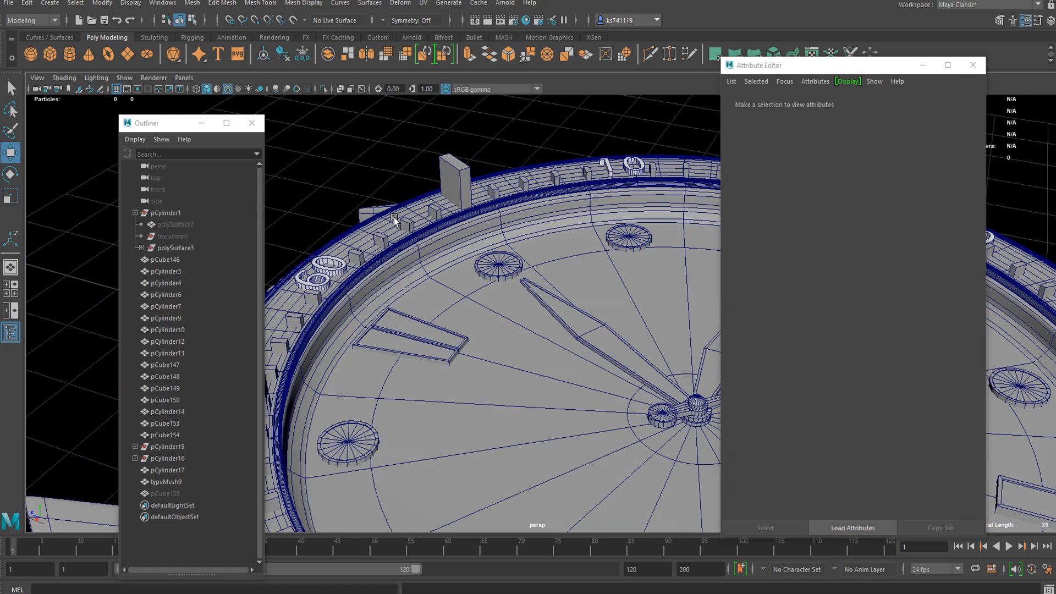
left_click_drag(396, 220, 344, 103)
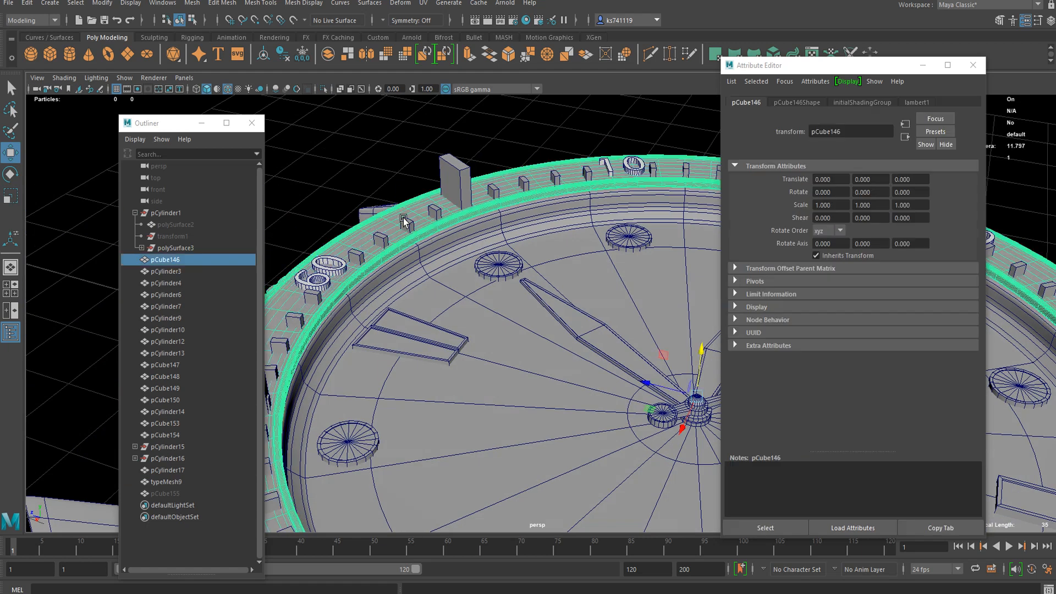
left_click(197, 4)
mouse_move(247, 32)
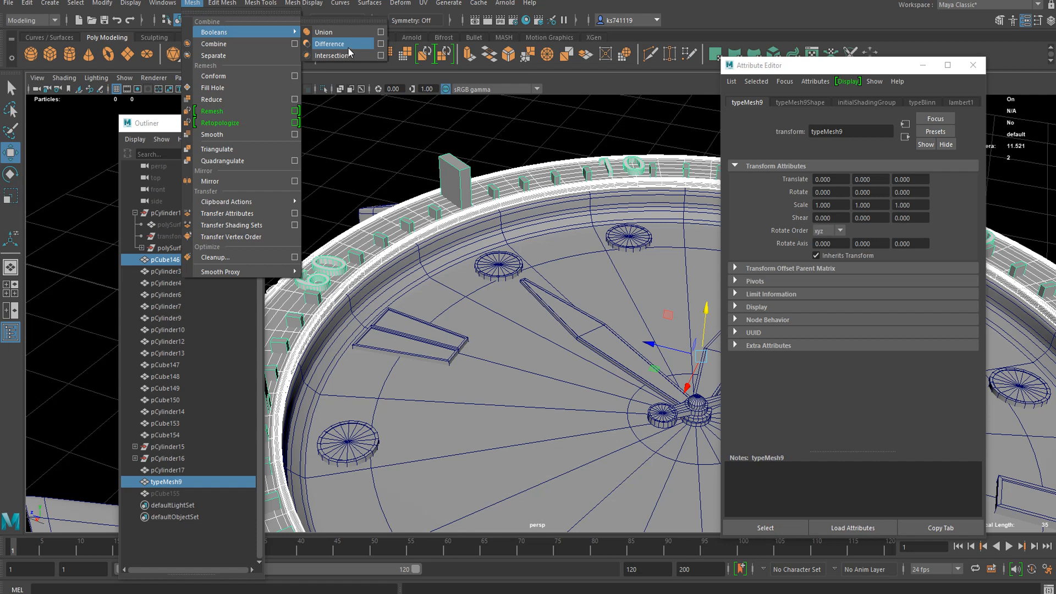
left_click(330, 43)
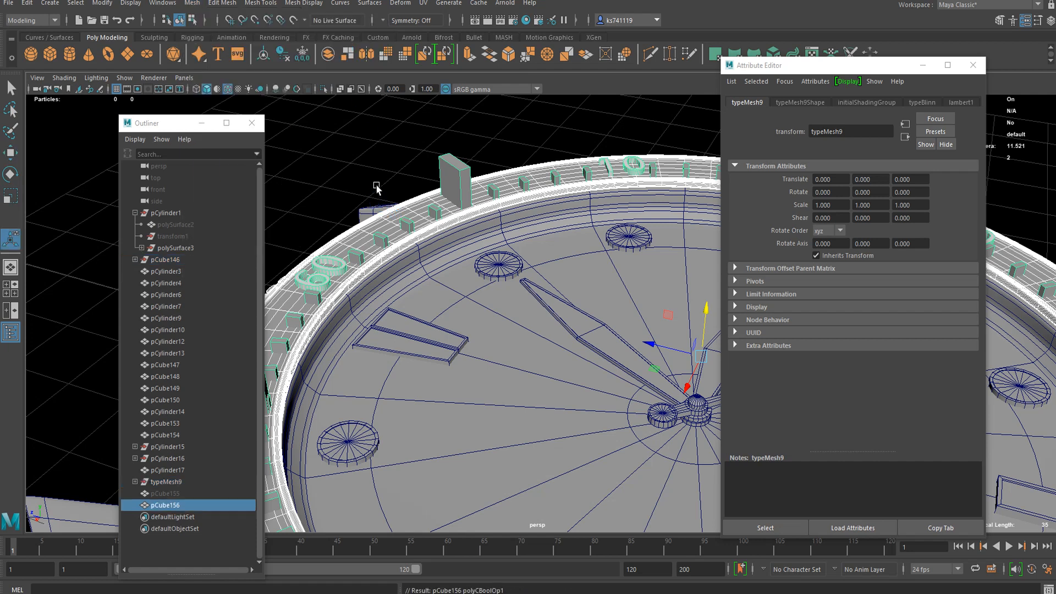
- Delete the engraved bezel ring's construction history and save the scene
left_click_drag(380, 206, 469, 255, "alt")
left_click(516, 210)
scroll(507, 217, "up", 5)
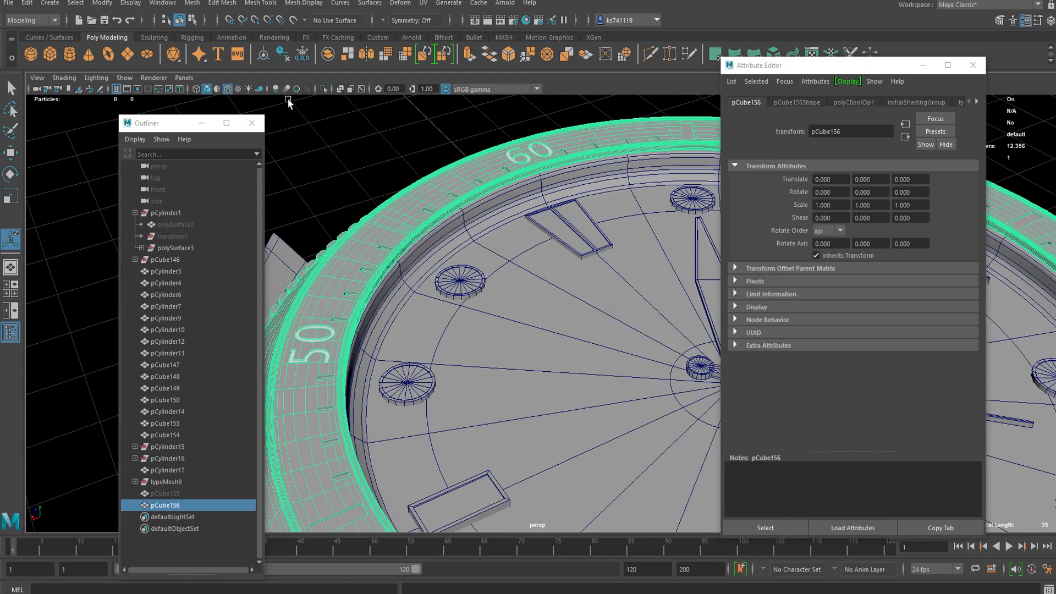
left_click(282, 53)
left_click(374, 175)
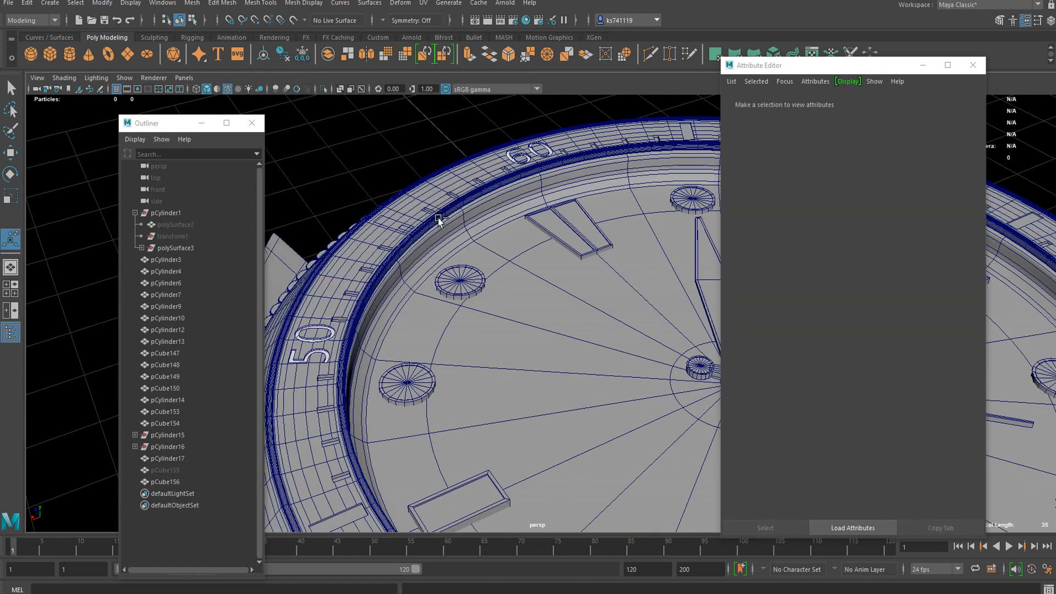
key("ctrl+s")
- Isolate the engraved bezel ring, inspect the cuts between numerals 50 and 60 up close, and show the whole watch again
left_click(503, 318)
left_click(361, 249)
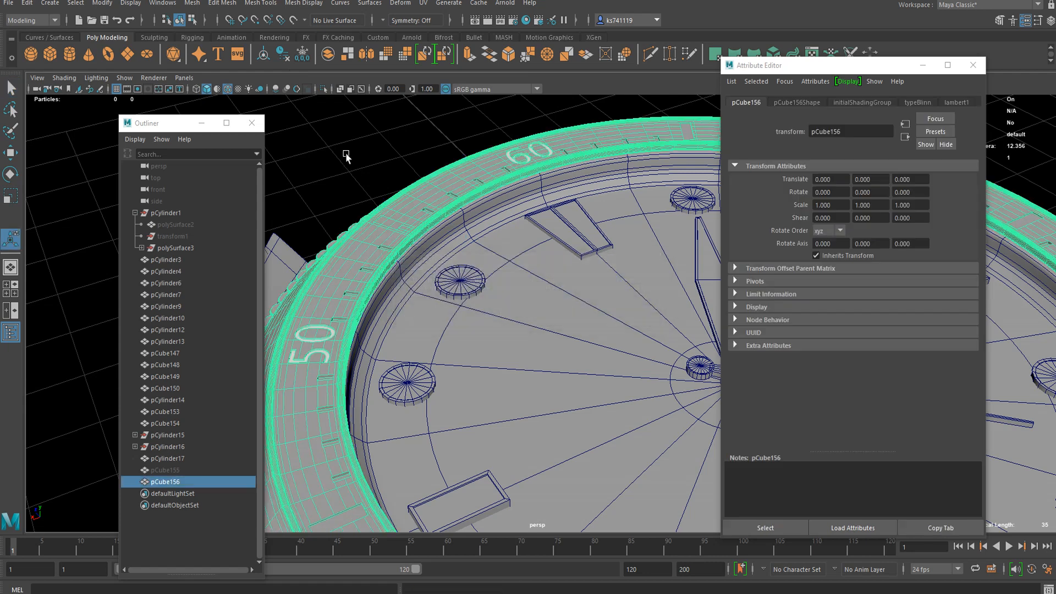
left_click(323, 88)
left_click(538, 297)
left_click_drag(538, 297, 513, 318, "alt")
scroll(395, 277, "up", 3)
middle_click_drag(394, 277, 568, 323, "alt")
scroll(568, 323, "up", 3)
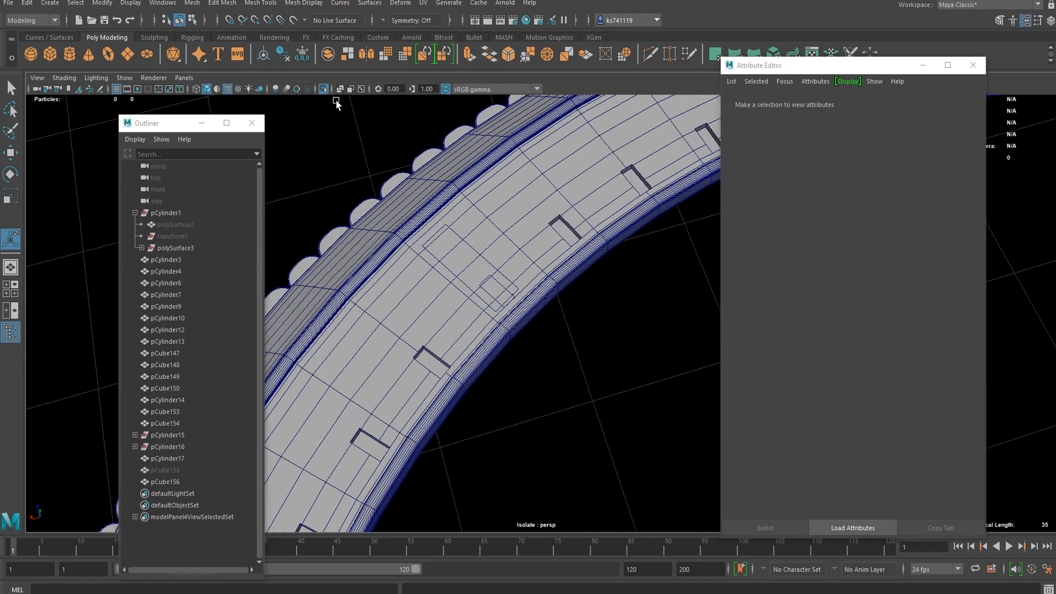
left_click(323, 89)
left_click_drag(534, 289, 506, 257, "alt")
scroll(484, 313, "up", 5)
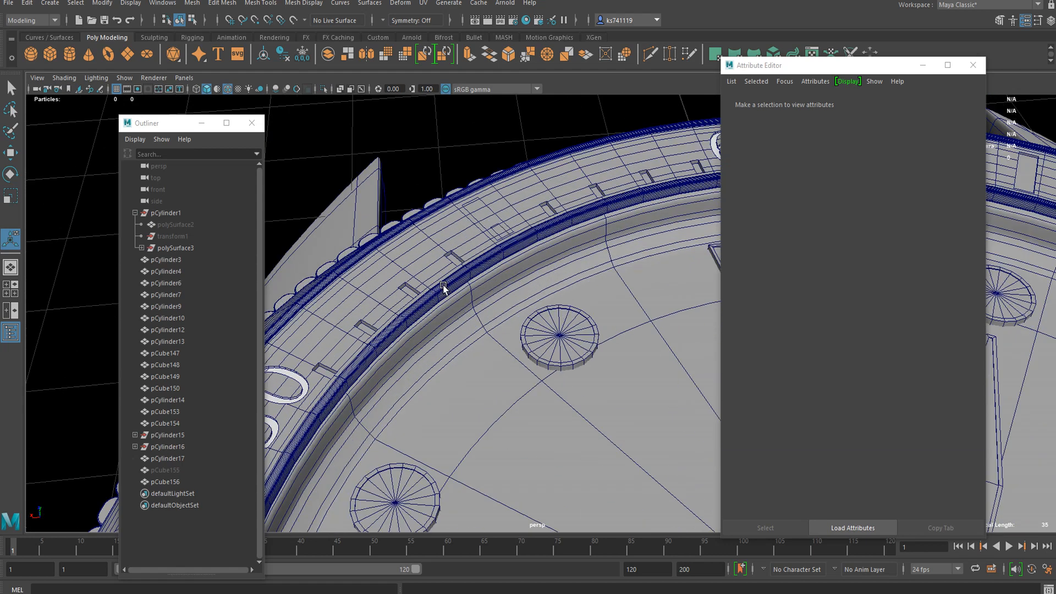
left_click(502, 254)
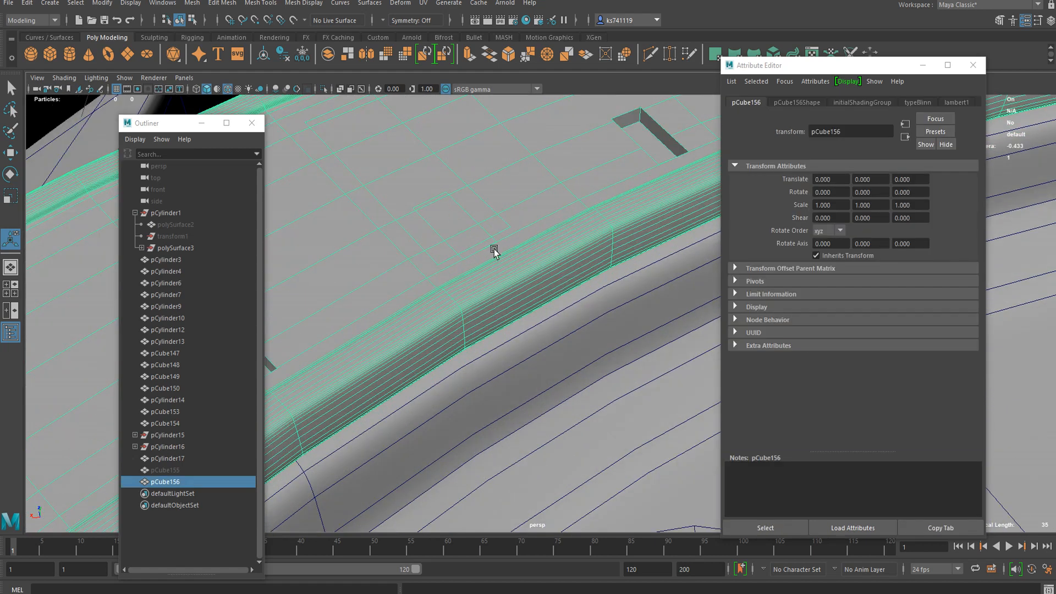
- Undo the history deletion and the Boolean Difference on the bezel ring
key("ctrl+z")
key("ctrl+z")
key("ctrl+z")
key("ctrl+z")
key("ctrl+z")
key("ctrl+z")
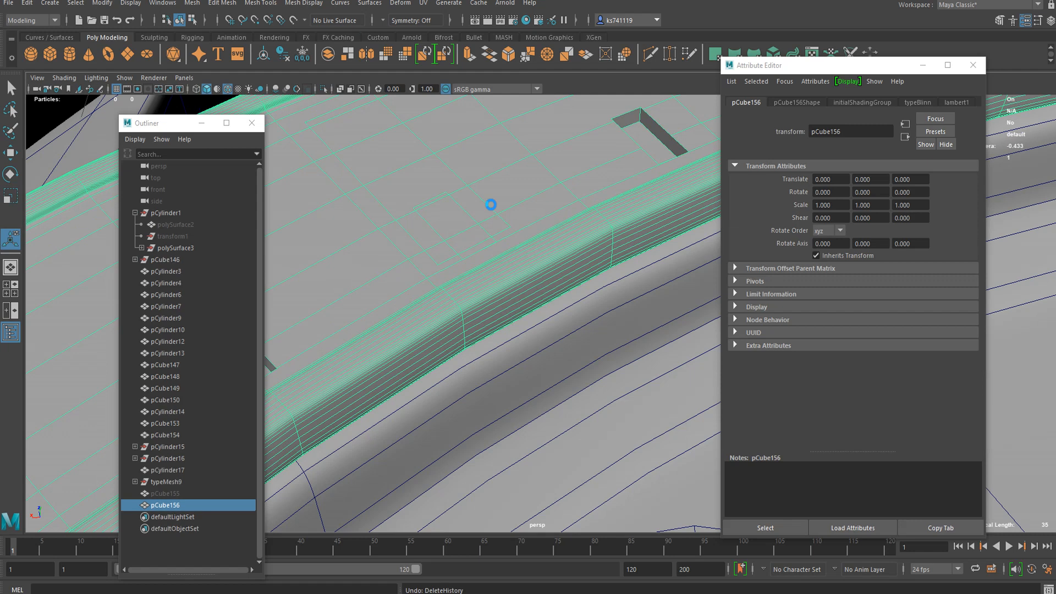
key("ctrl+z")
key("ctrl+z")
key("ctrl+z")
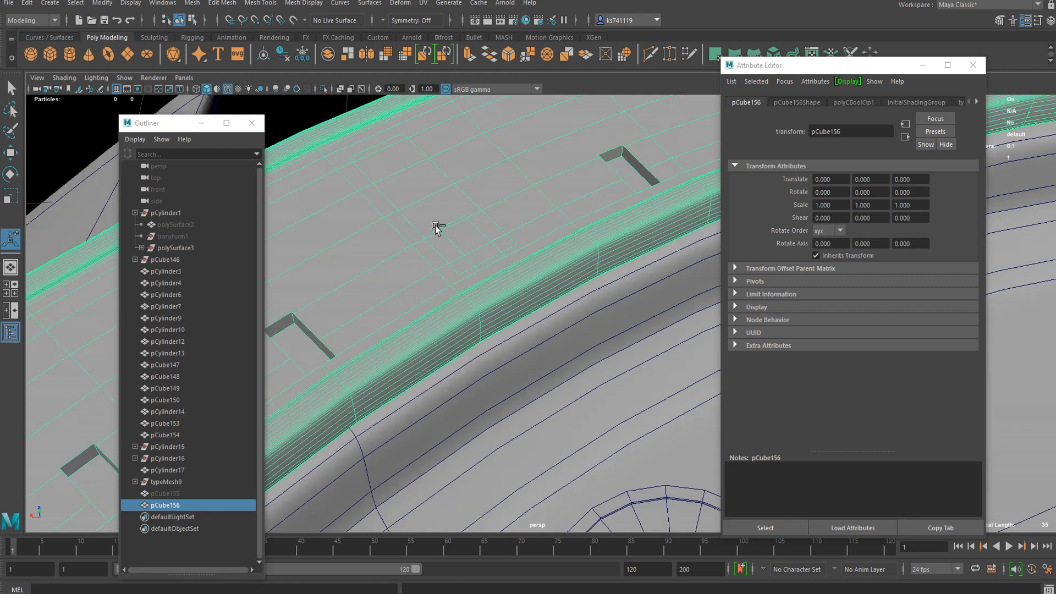
key("ctrl+z")
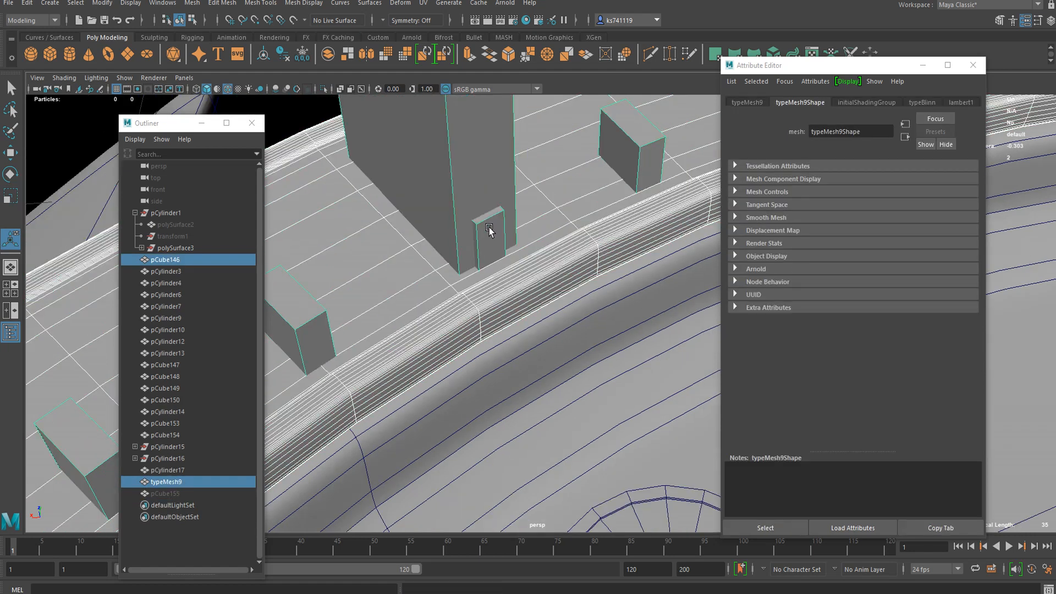
key("ctrl+z")
- Delete the stray small minute mark that overlaps the large bar between numerals 50 and 60
double_click(492, 235)
key("Delete")
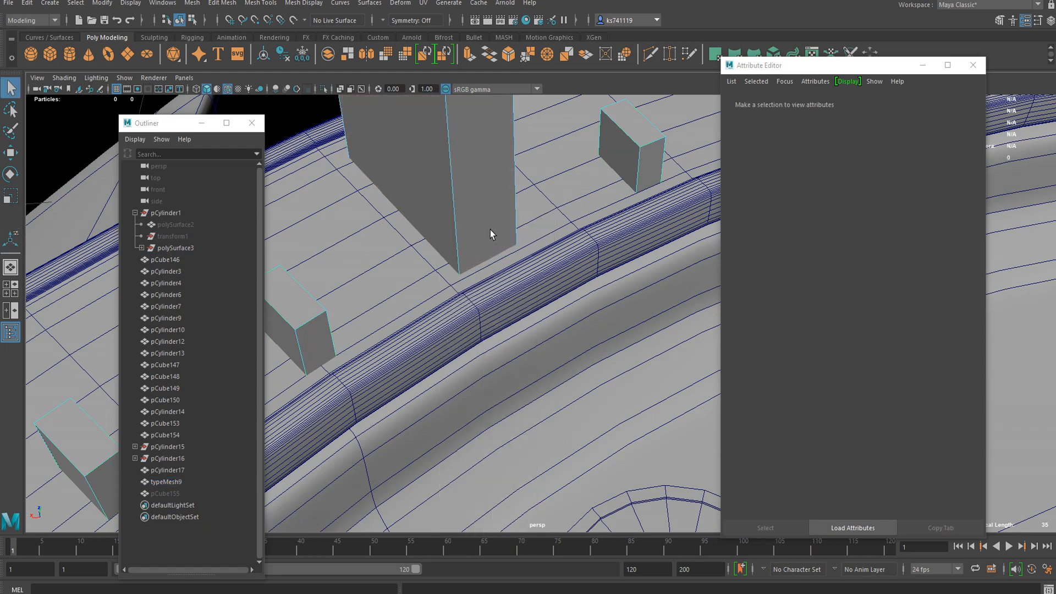
scroll(490, 231, "down", 10)
left_click_drag(490, 231, 492, 256, "alt")
right_click_drag(492, 256, 632, 243, "alt")
middle_click_drag(653, 263, 516, 185, "alt")
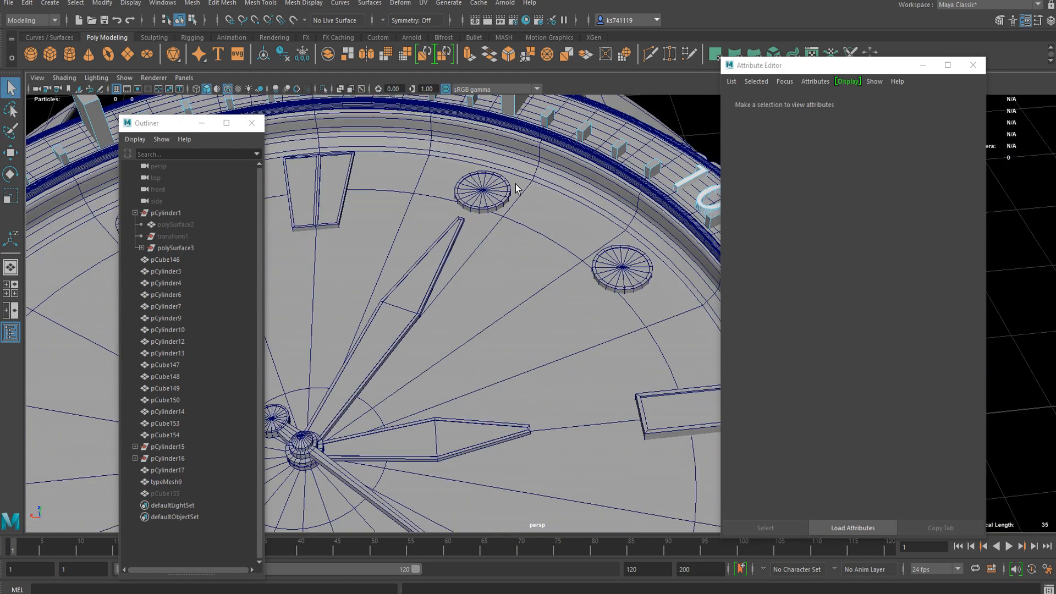
left_click_drag(523, 273, 612, 243, "alt")
middle_click_drag(682, 218, 556, 252, "alt")
left_click_drag(556, 252, 438, 386, "alt")
middle_click_drag(437, 386, 452, 386, "alt")
left_click_drag(453, 386, 543, 378, "alt")
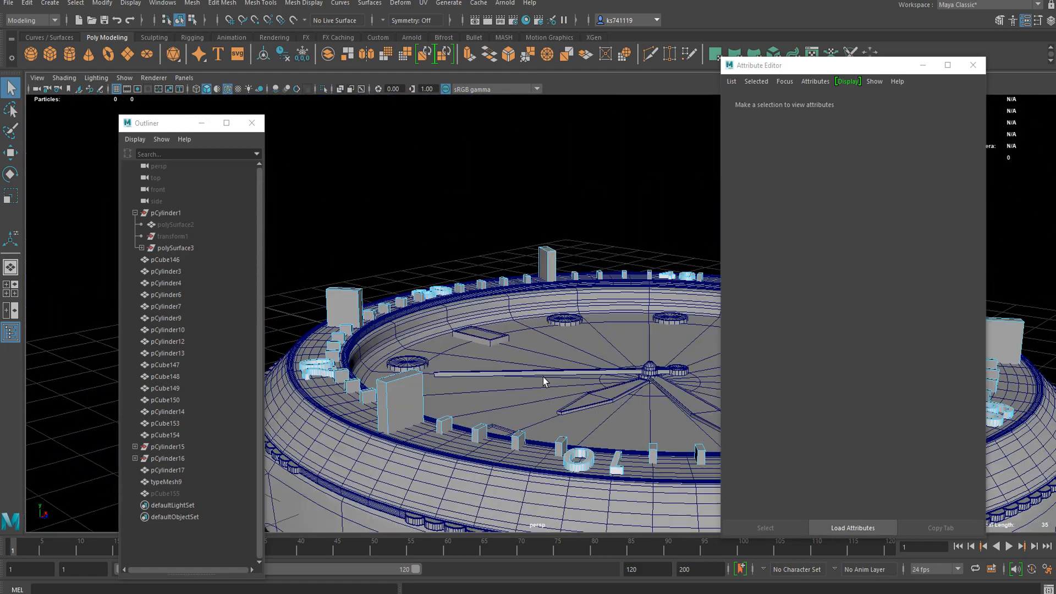
- Return to object selection and subtract the cleaned scale mesh from the bezel ring with a Boolean Difference
right_click_drag(359, 324, 368, 315)
left_click(324, 330)
left_click(333, 306, "shift")
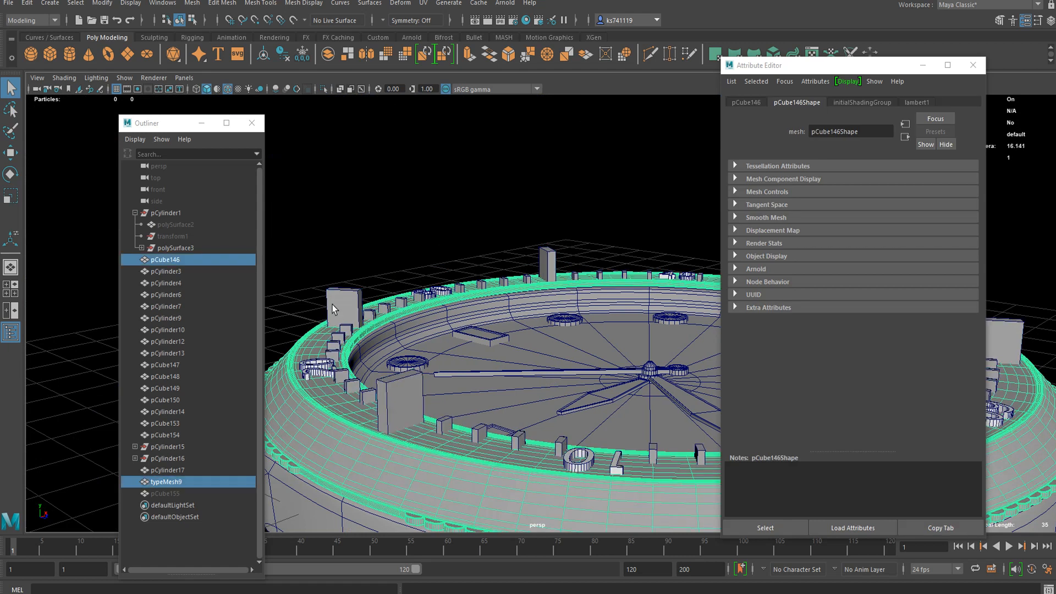
left_click(189, 4)
mouse_move(250, 28)
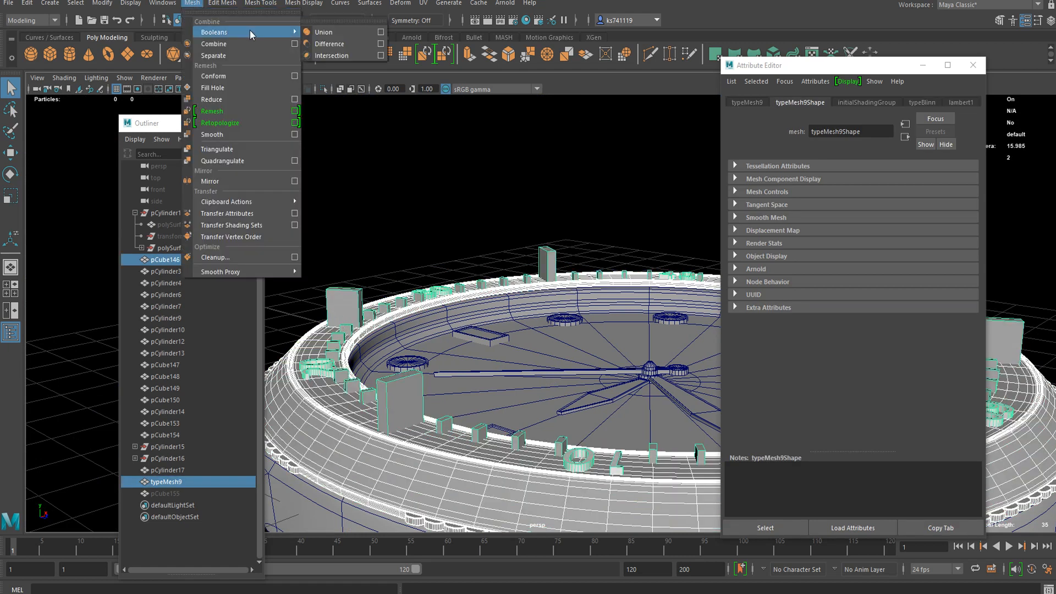
left_click(319, 44)
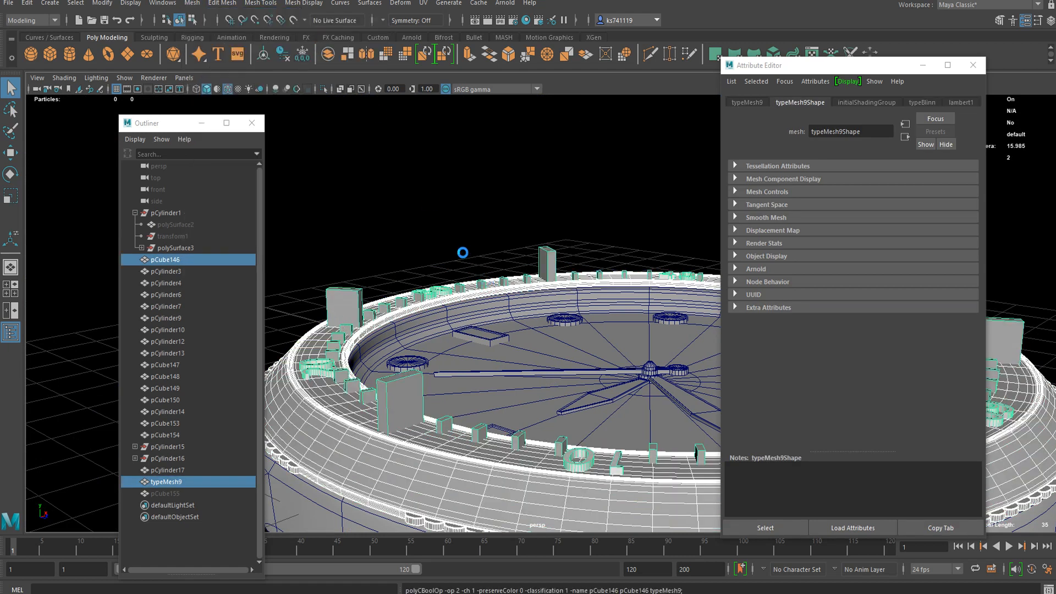
left_click(461, 246)
- Select the newly cut bezel ring, delete its construction history and clear the selection
left_click_drag(420, 308, 566, 363, "alt")
left_click(351, 355)
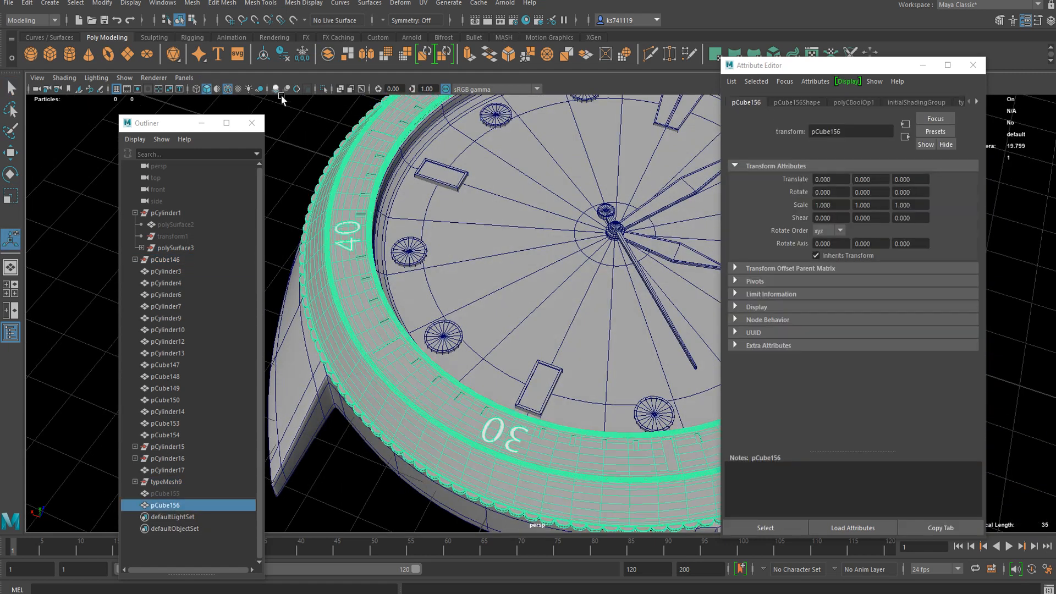
left_click(282, 54)
left_click(288, 165)
- Inspect the engraved bezel and the whole watch from several angles and distances
scroll(373, 233, "down", 4)
left_click_drag(385, 291, 458, 273, "alt")
scroll(457, 274, "up", 3)
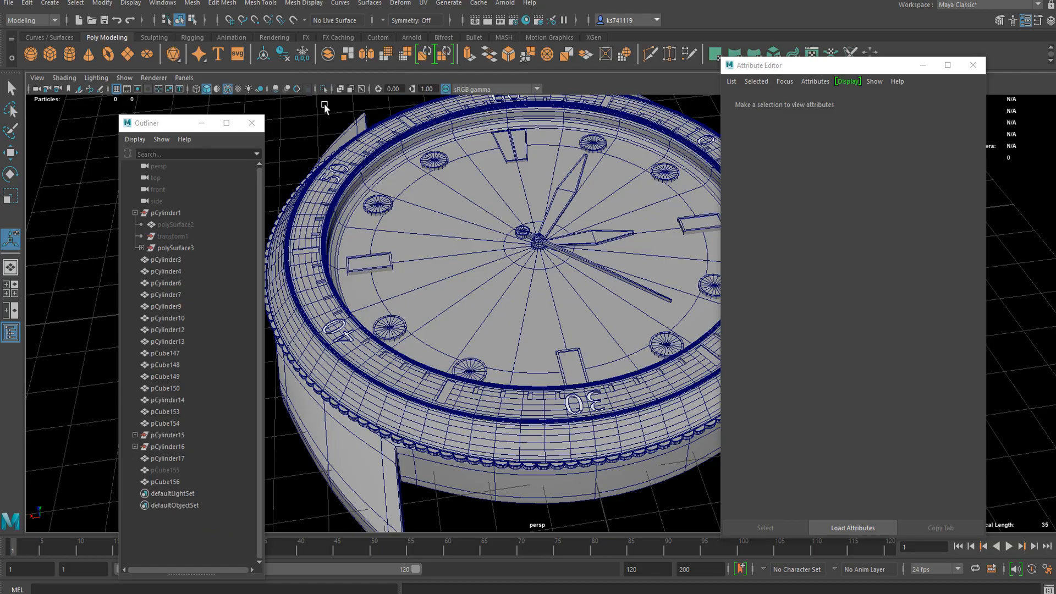
middle_click_drag(415, 233, 446, 302, "alt")
scroll(445, 302, "down", 5)
left_click_drag(448, 294, 476, 325, "alt")
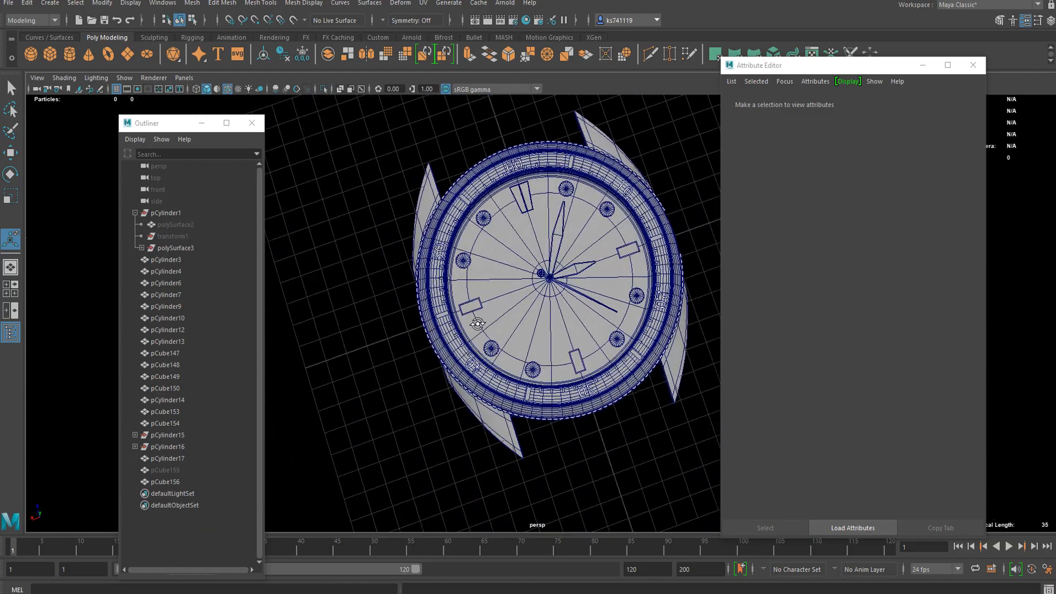
scroll(501, 287, "up", 5)
left_click_drag(558, 302, 542, 281, "alt")
- Create a 3D type object and set its text to "Automatic"
left_click(162, 37)
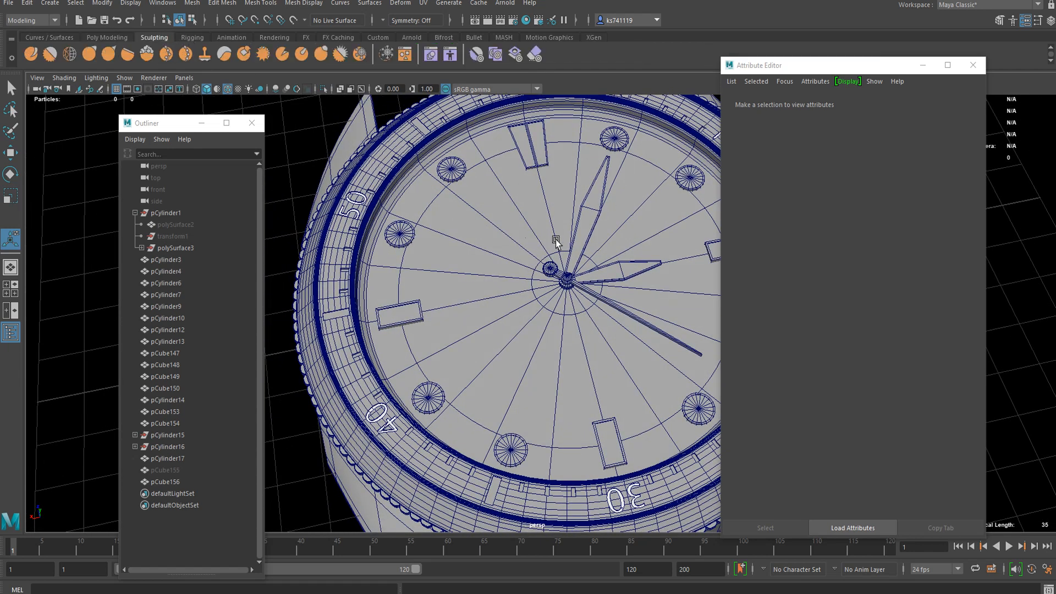
left_click(107, 37)
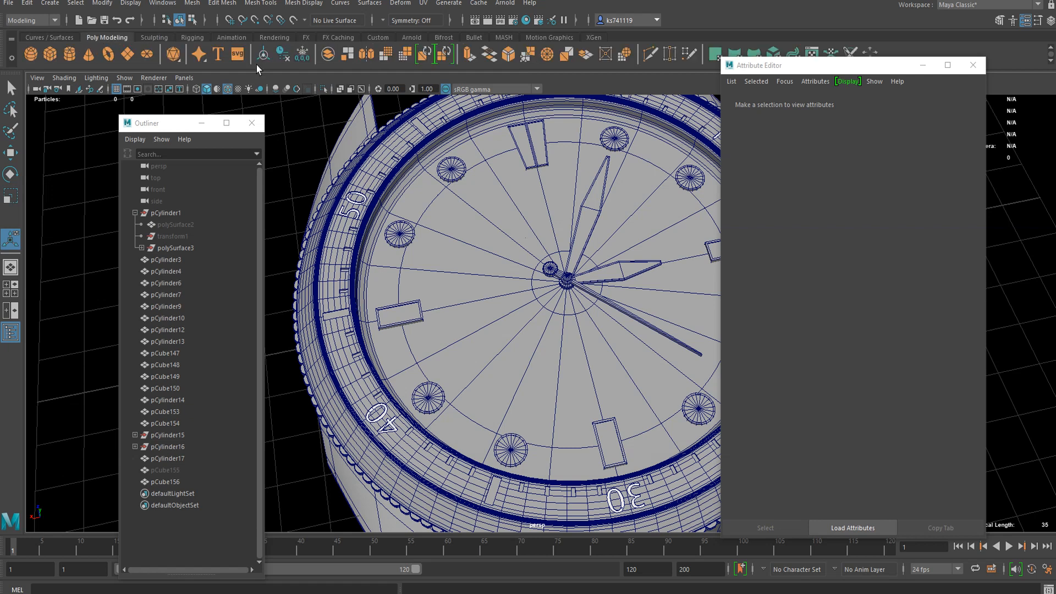
scroll(397, 169, "down", 8)
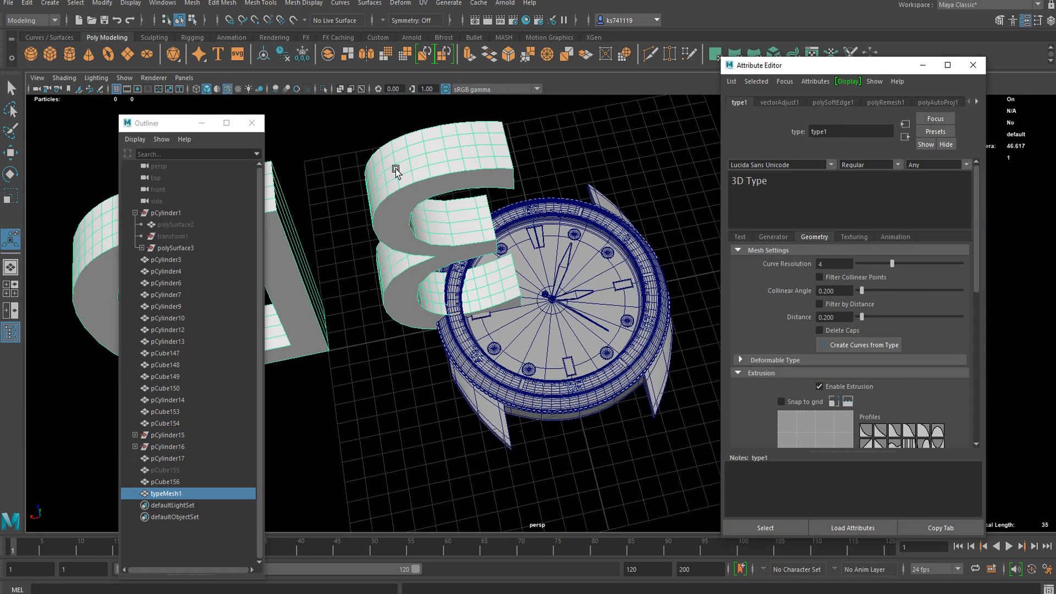
left_click(828, 186)
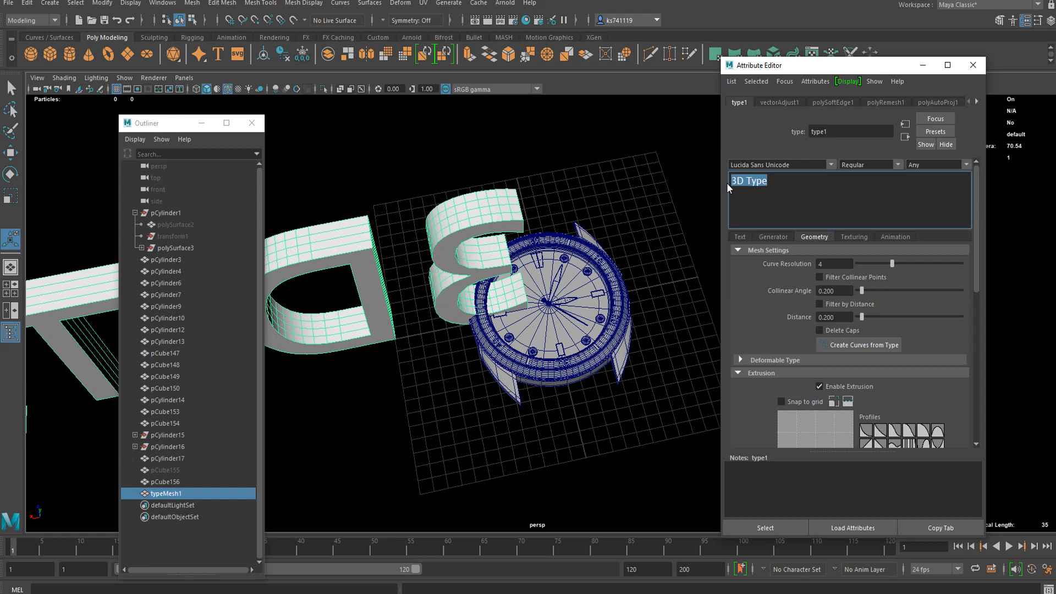
type("Automatic")
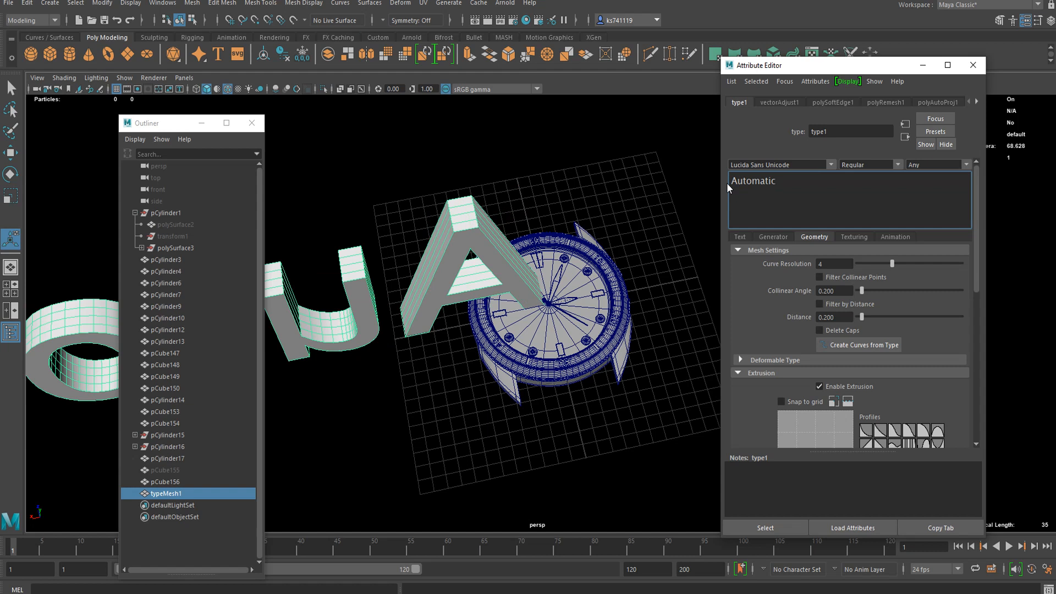
scroll(551, 246, "down", 3)
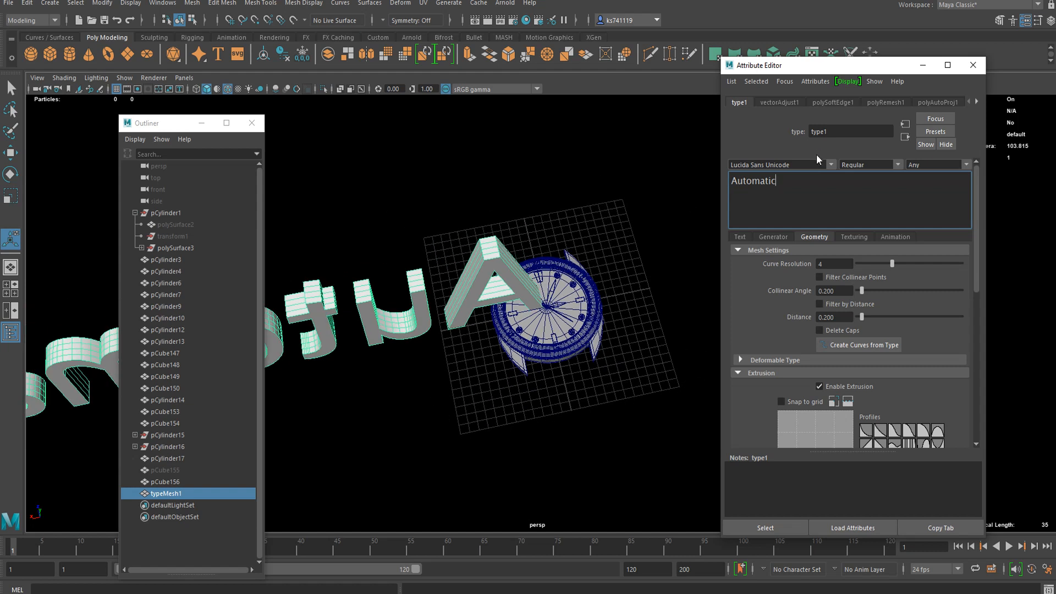
- Set the font of the "Automatic" 3D text to Arial
left_click(830, 165)
scroll(819, 203, "up", 10)
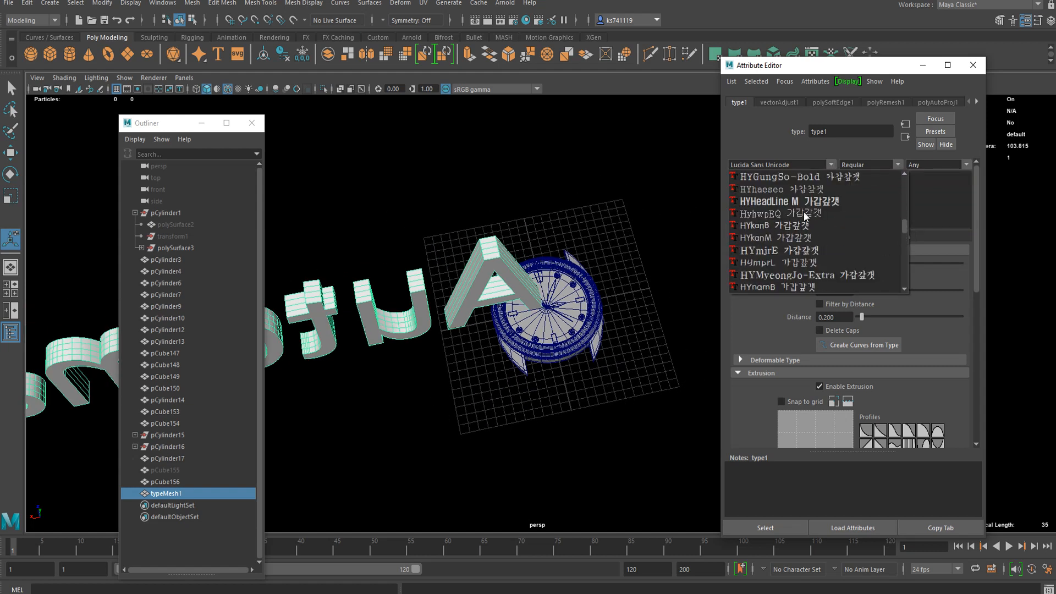
scroll(847, 185, "up", 20)
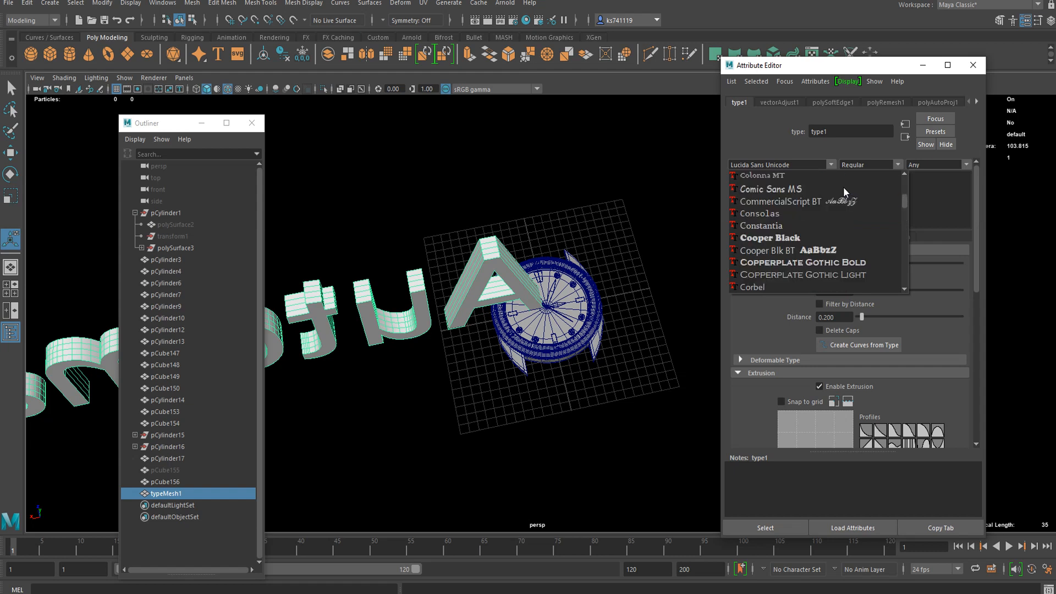
scroll(818, 193, "up", 15)
scroll(814, 188, "down", 1)
scroll(814, 197, "down", 3)
scroll(797, 215, "up", 2)
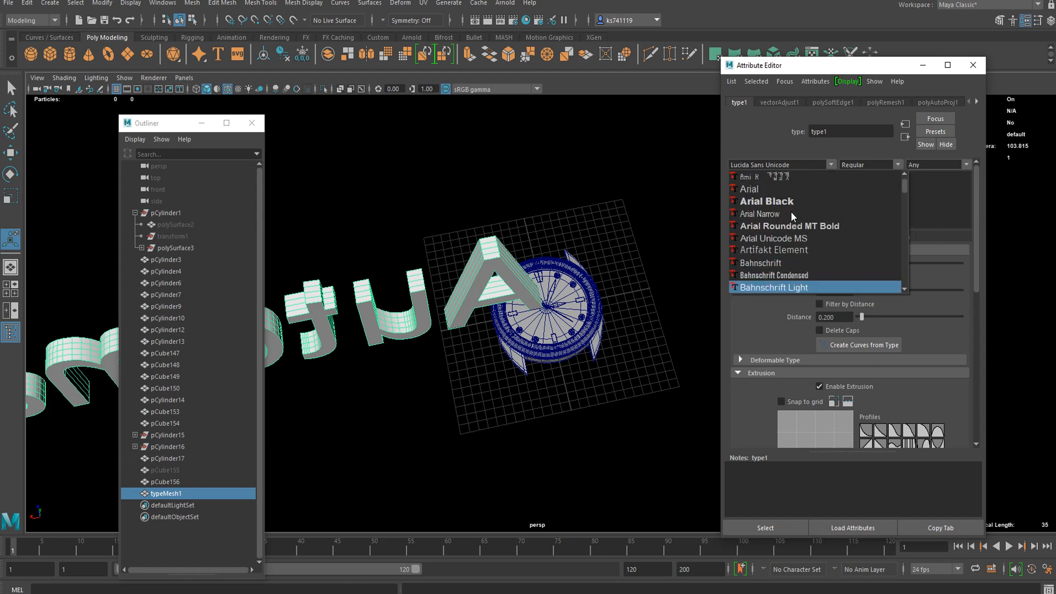
left_click(766, 194)
left_click_drag(519, 313, 475, 267, "alt")
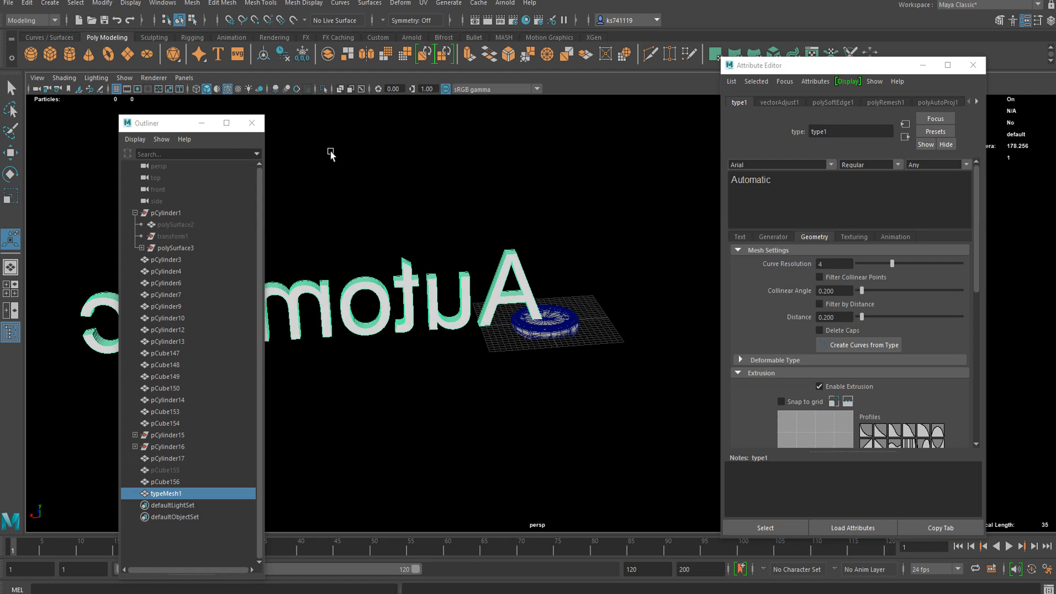
right_click_drag(399, 167, 445, 209, "alt")
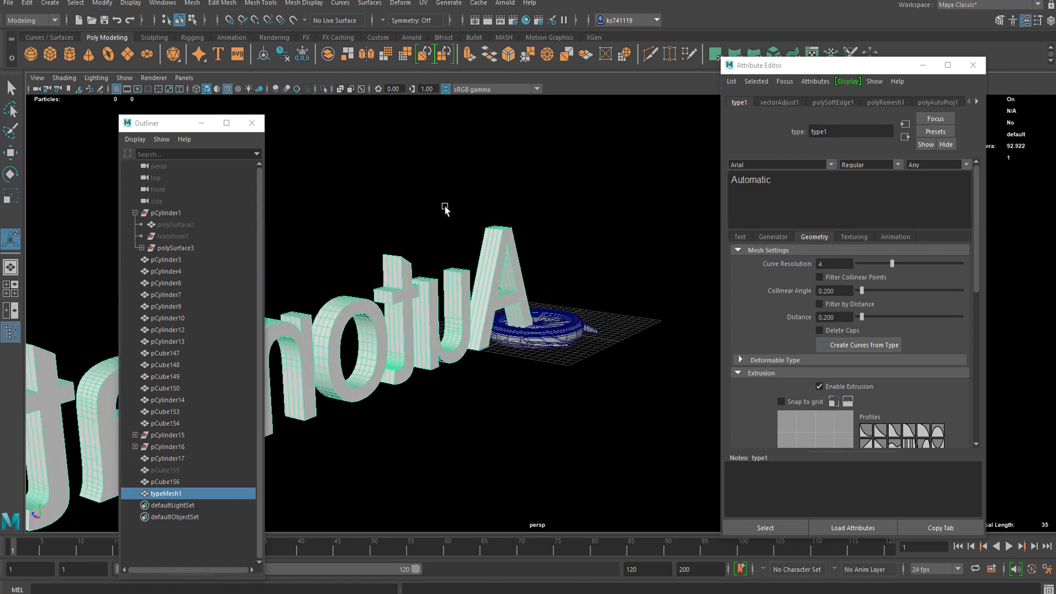
- Delete the text mesh's construction history and scale it uniformly to about 0.353
left_click(283, 53)
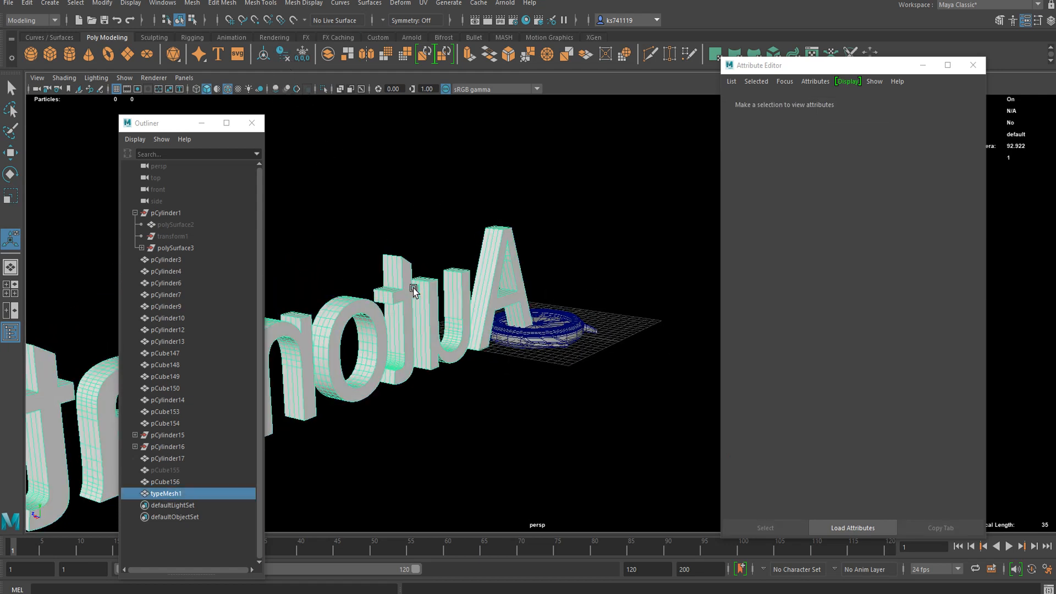
left_click(381, 288)
key("r")
right_click_drag(381, 289, 346, 361, "alt")
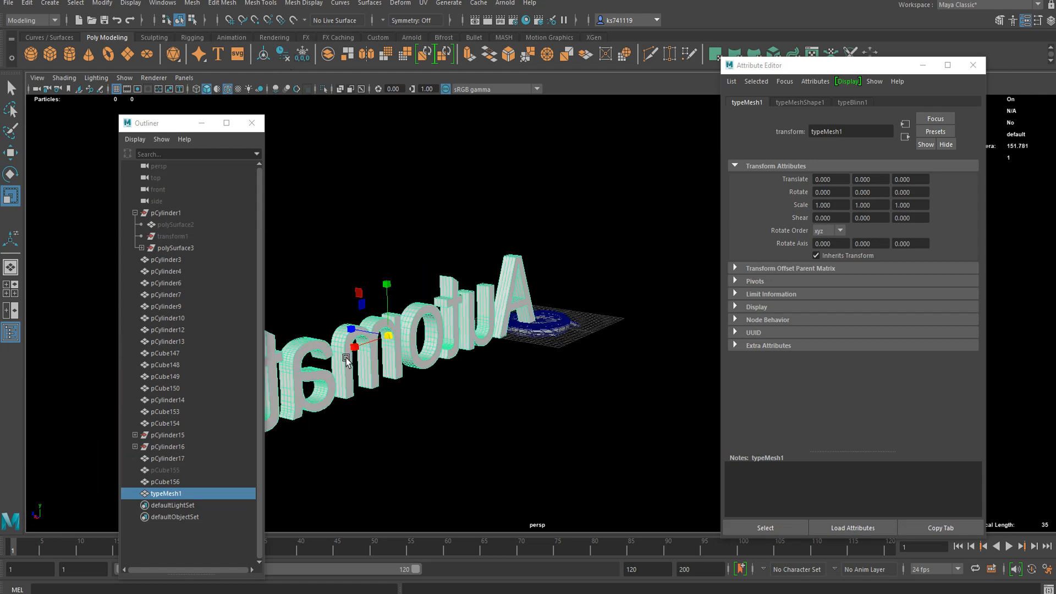
left_click_drag(388, 333, 226, 368)
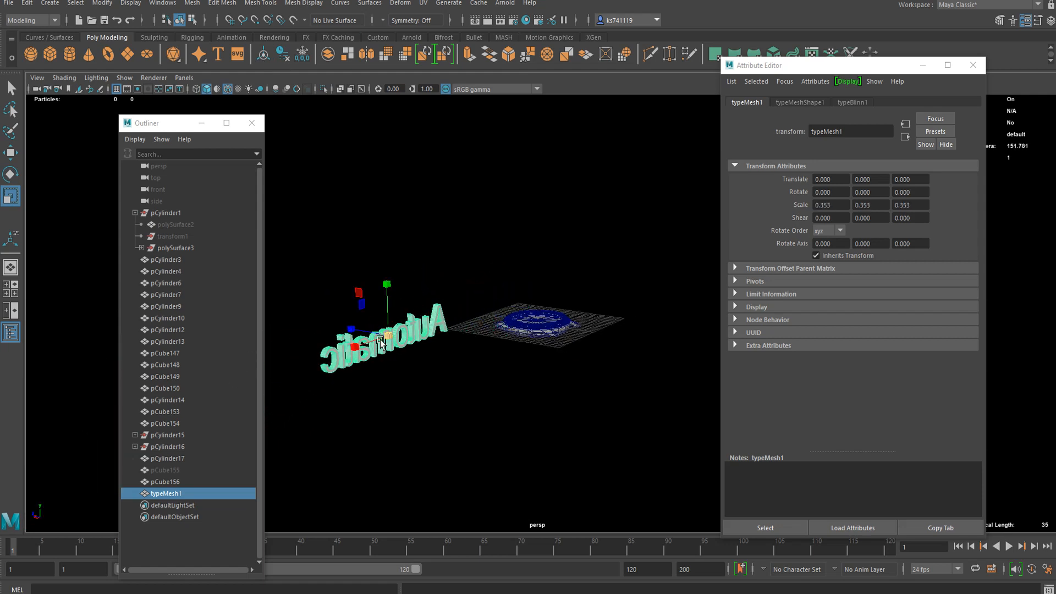
- Rotate the text to -90 in X and -180 in Y, and move it along X over the watch to about -37.328
key("e")
left_click_drag(410, 311, 452, 376)
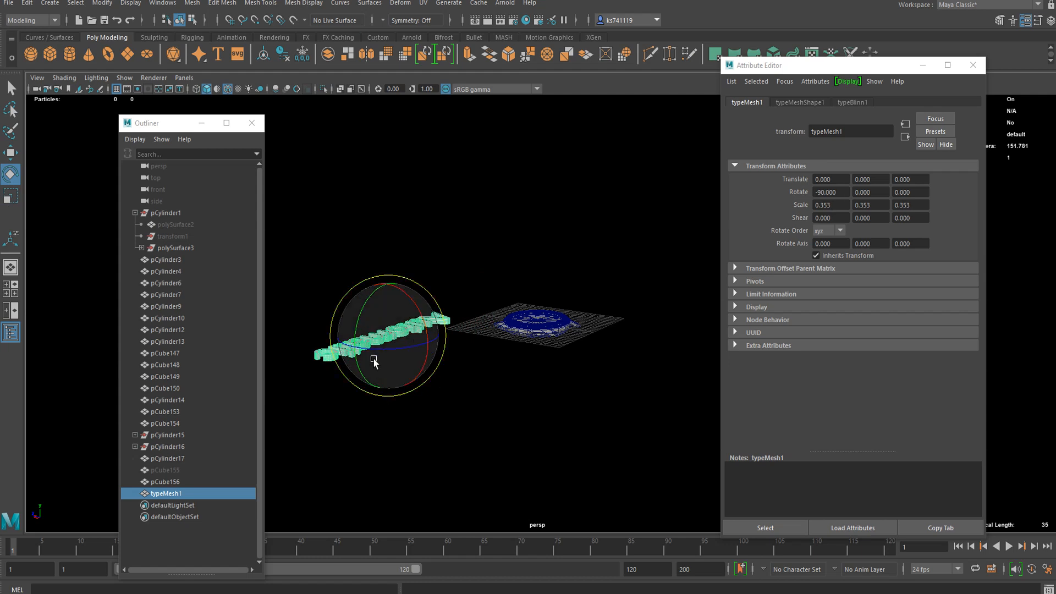
left_click_drag(373, 350, 450, 355)
key("w")
left_click_drag(359, 348, 550, 424)
scroll(556, 350, "up", 5)
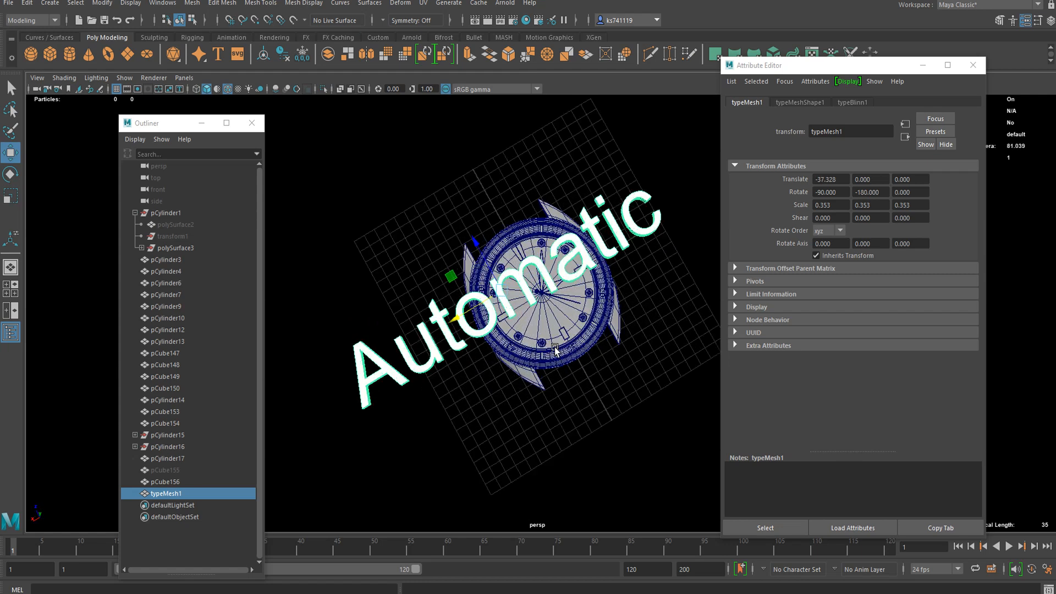
- Scale the text down to about 0.020 and place it on the lower dial, at about -40.328, -5.778, -3.428
scroll(442, 348, "up", 3)
left_click_drag(433, 291, 258, 303)
key("r")
key("w")
left_click_drag(530, 289, 523, 380, "alt")
key("f")
scroll(525, 376, "down", 3)
left_click_drag(544, 330, 461, 410, "alt")
key("r")
scroll(440, 363, "down", 5)
key("w")
left_click_drag(528, 281, 538, 304)
scroll(605, 330, "down", 8)
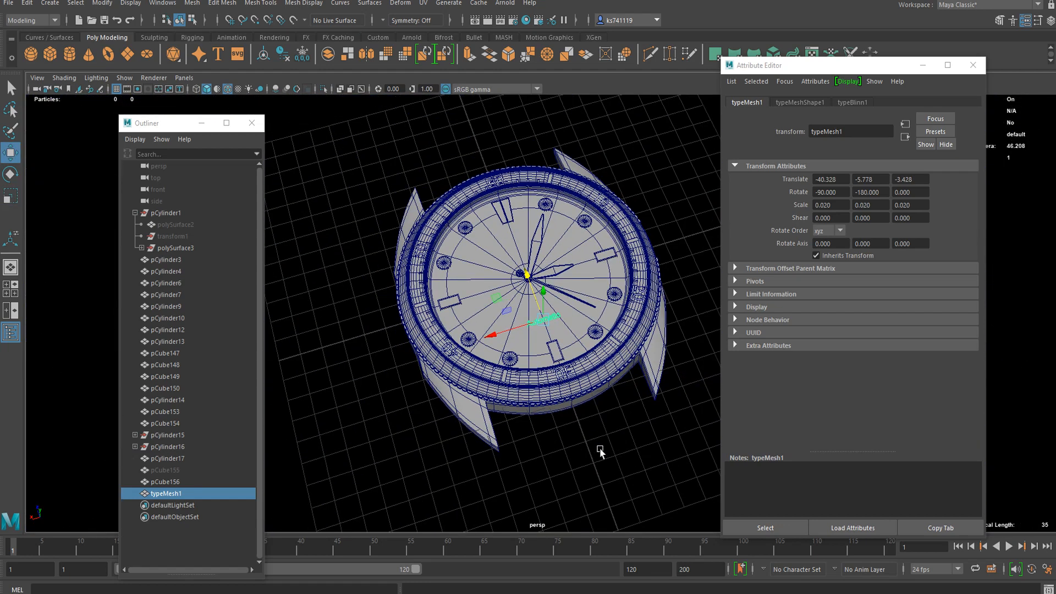
- Lower the "Automatic" text slightly into the dial surface, to about -5.795 in Y, and clear the selection
left_click(571, 451)
scroll(568, 377, "up", 8)
mouse_move(573, 347)
left_mouse_down("alt")
mouse_move(572, 295)
mouse_move(556, 359)
left_mouse_up("alt")
left_click(556, 358)
left_click_drag(600, 294, 599, 301)
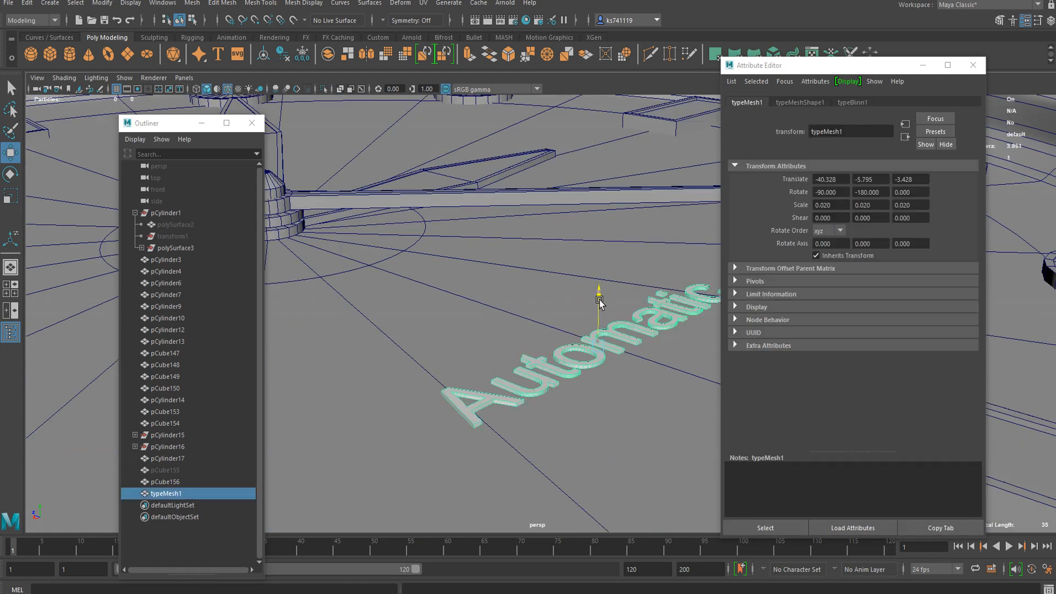
scroll(594, 357, "down", 8)
scroll(590, 381, "down", 4)
left_click(651, 422)
left_click_drag(602, 410, 572, 465, "alt")
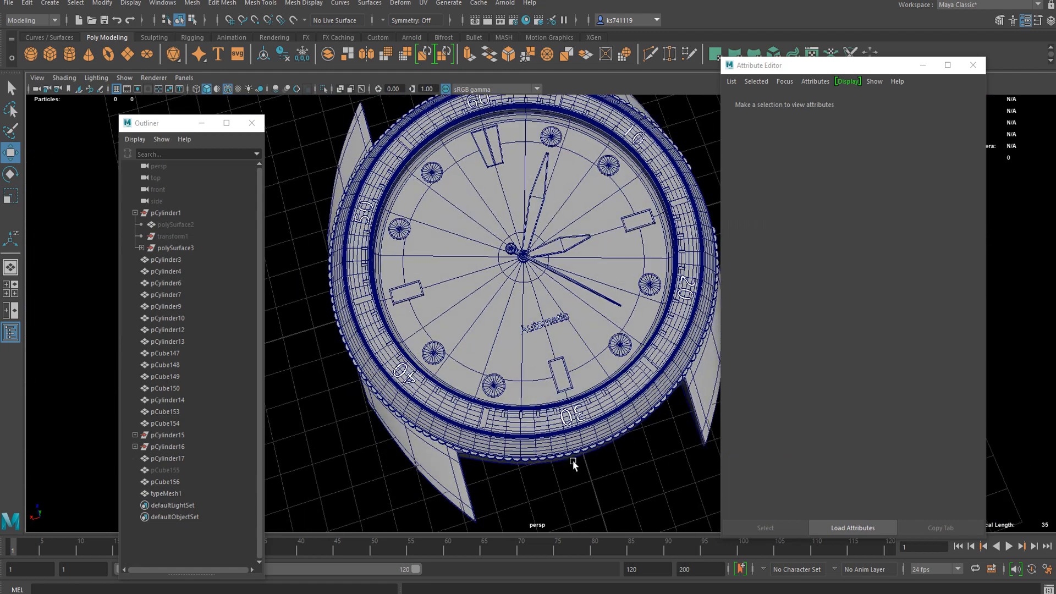
- Create a polygon cube at the centre of the dial and raise it to about 2.098 in Y
middle_click_drag(514, 227, 522, 308, "alt")
scroll(521, 308, "up", 5)
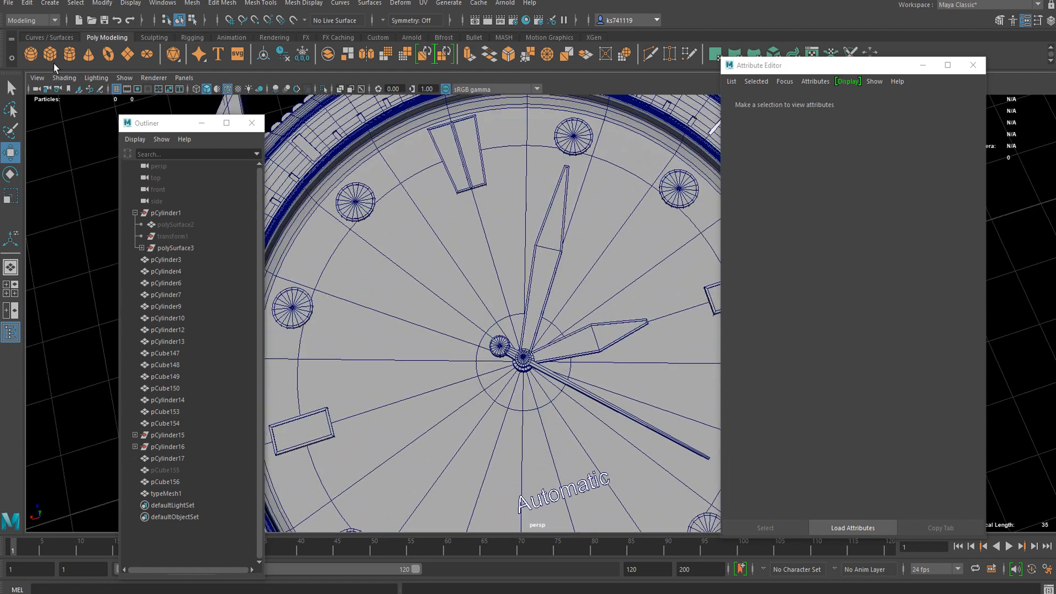
scroll(560, 201, "down", 3)
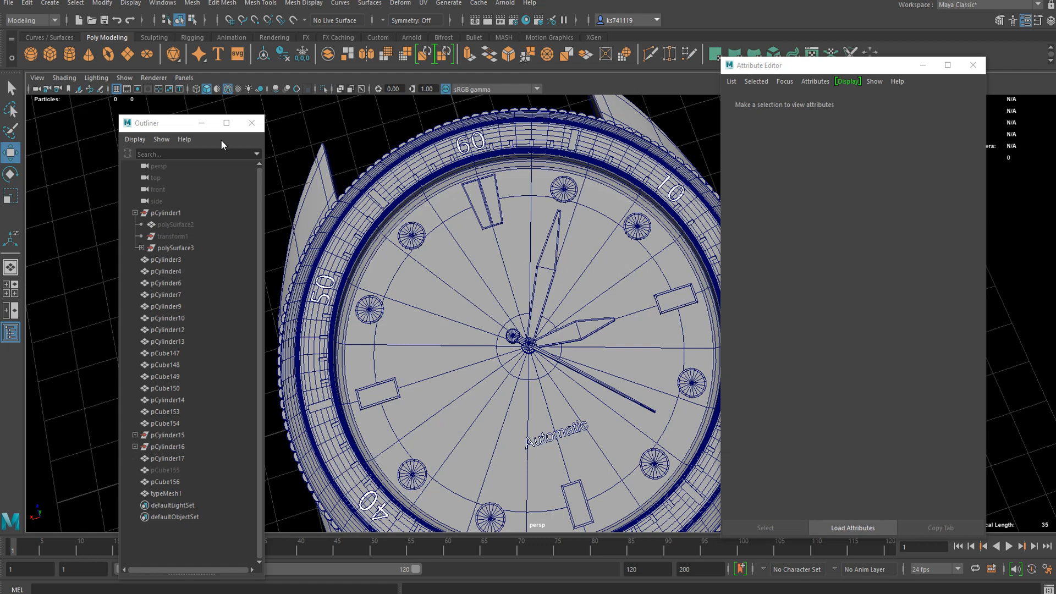
left_click(50, 55)
scroll(528, 308, "down", 3)
scroll(537, 302, "up", 3)
left_click_drag(535, 302, 507, 296)
scroll(533, 316, "up", 5)
- Delete the cube's side and bottom faces so that only its top face remains
right_click_drag(495, 240, 499, 267)
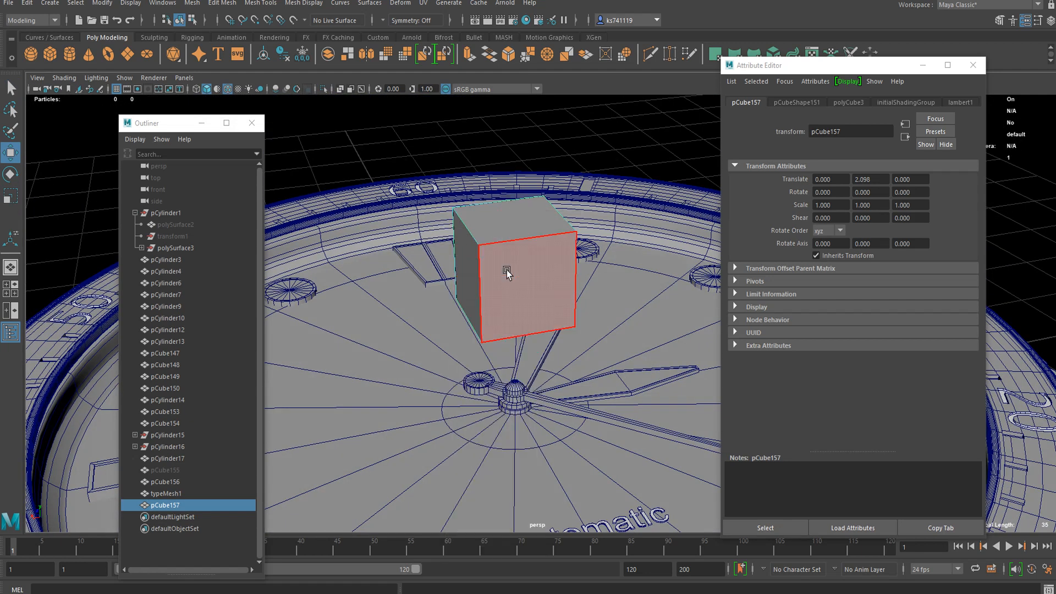
left_click(482, 284)
key("ctrl+e")
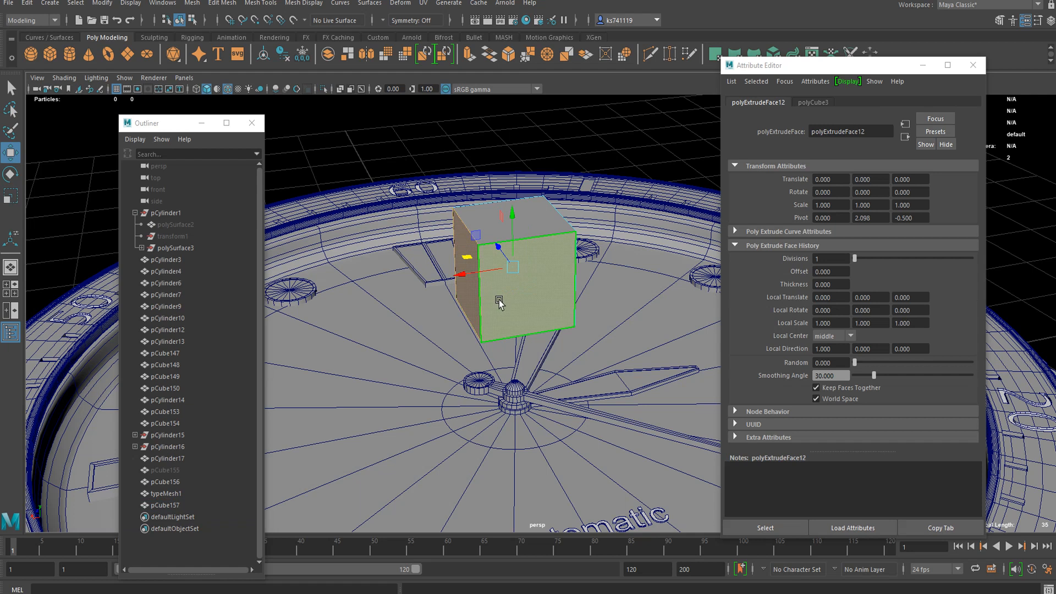
key("Delete")
left_click(521, 327)
key("Delete")
left_click(502, 272)
key("Delete")
left_click(559, 277)
key("Delete")
left_click(538, 328)
key("Delete")
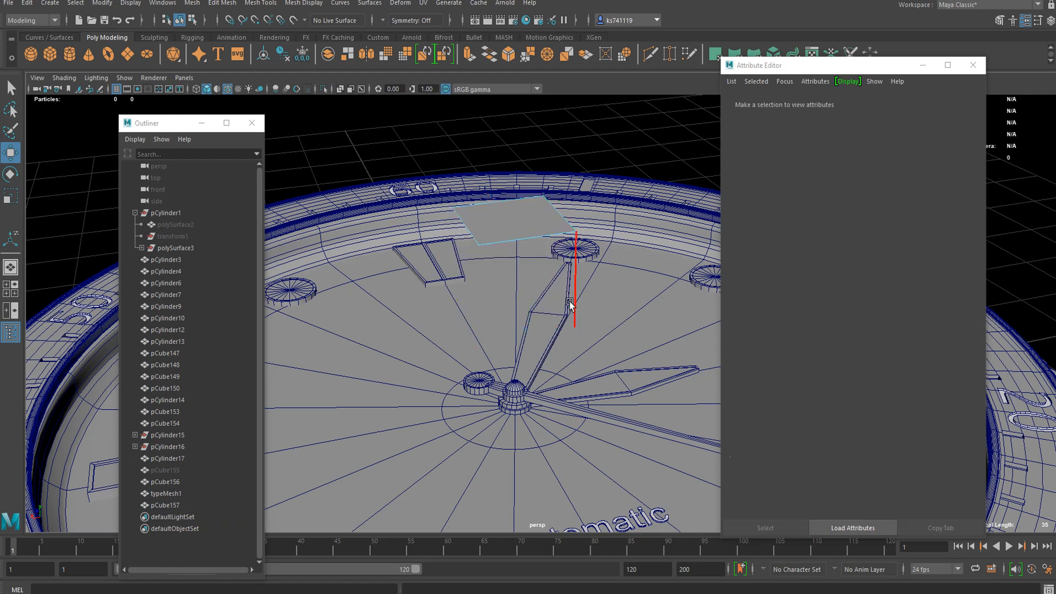
- Split the remaining square face through the middle with an inserted edge loop
left_click_drag(571, 303, 551, 270, "alt")
scroll(529, 257, "up", 2)
left_click(535, 202)
scroll(561, 230, "down", 1)
scroll(562, 226, "up", 1)
scroll(563, 222, "down", 1)
mouse_move(562, 221)
left_mouse_down("alt")
mouse_move(552, 263)
mouse_move(555, 239)
left_mouse_up("alt")
left_click(653, 55)
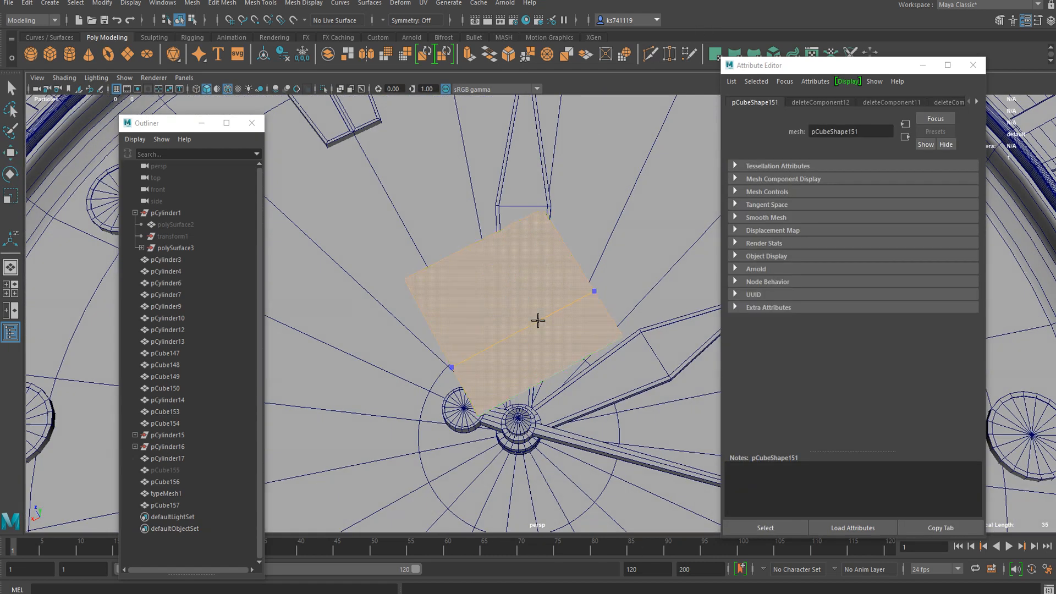
left_click(515, 317, "ctrl")
key("q")
- Move the two middle vertices of the split plane along the centre line to form a chevron shape
right_click_drag(510, 272, 496, 233)
left_click(477, 245)
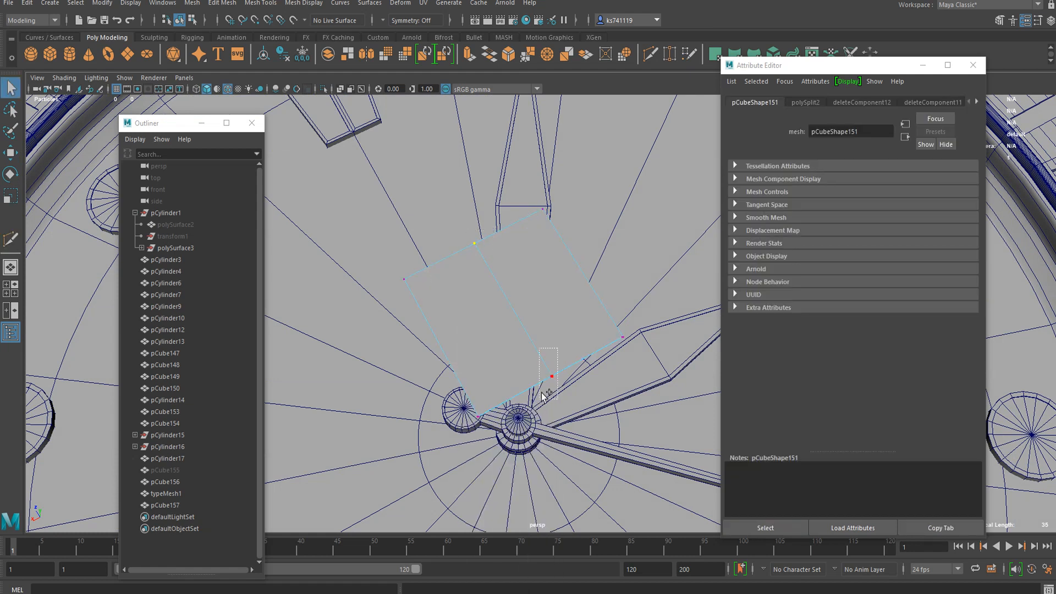
left_click_drag(550, 369, 558, 380, "shift")
key("w")
left_click_drag(497, 300, 522, 319)
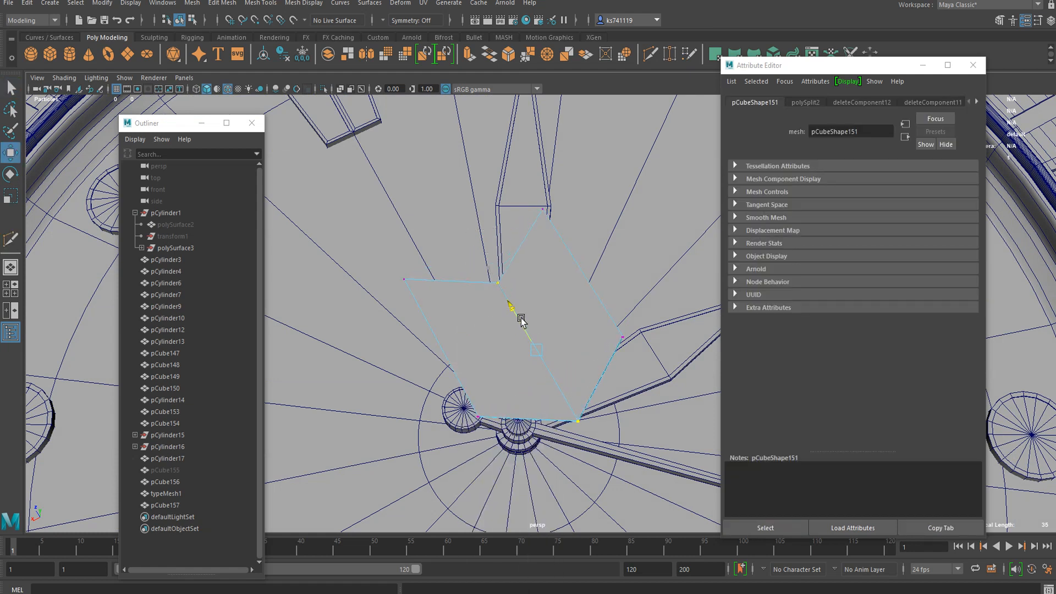
- Extrude both chevron faces with an offset of 0.05 and Keep Faces Together off, and delete the inner faces to leave a frame
right_click_drag(533, 275, 535, 307)
left_click(539, 315)
left_click(511, 346, "shift")
key("ctrl+e")
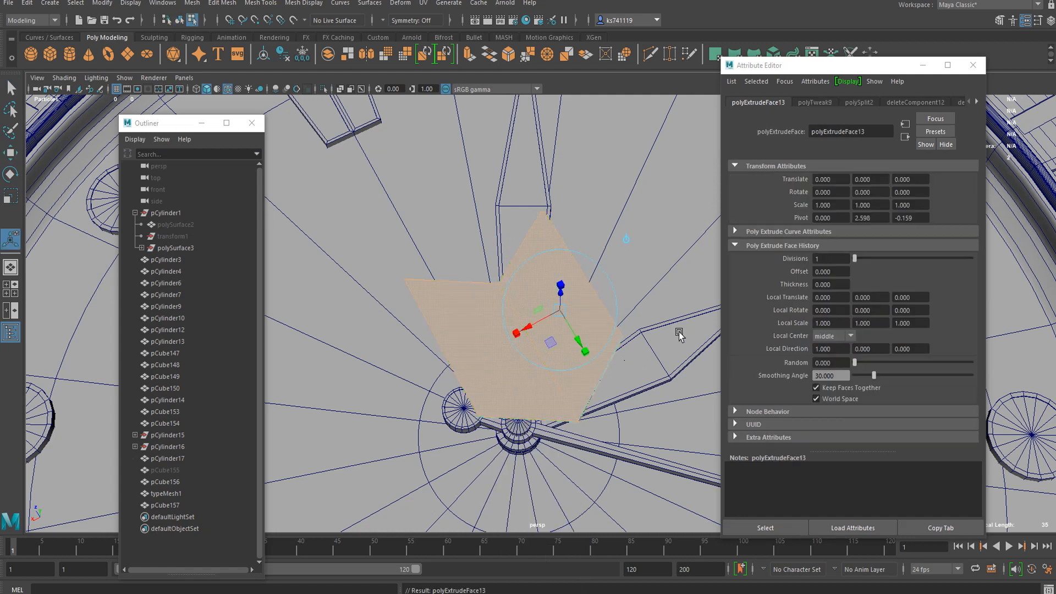
left_click(973, 65)
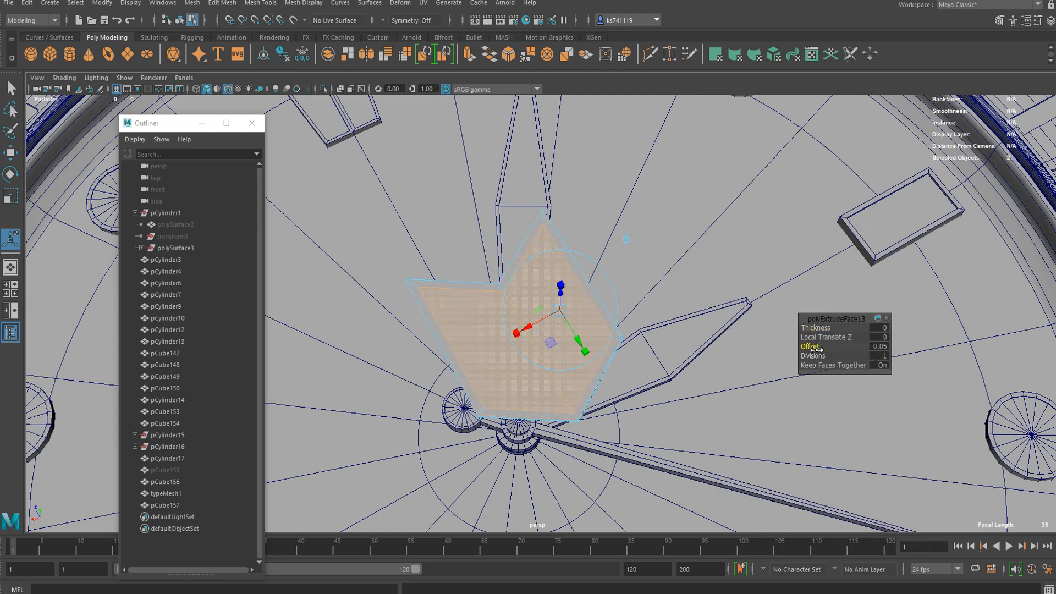
left_click(883, 367)
key("F10")
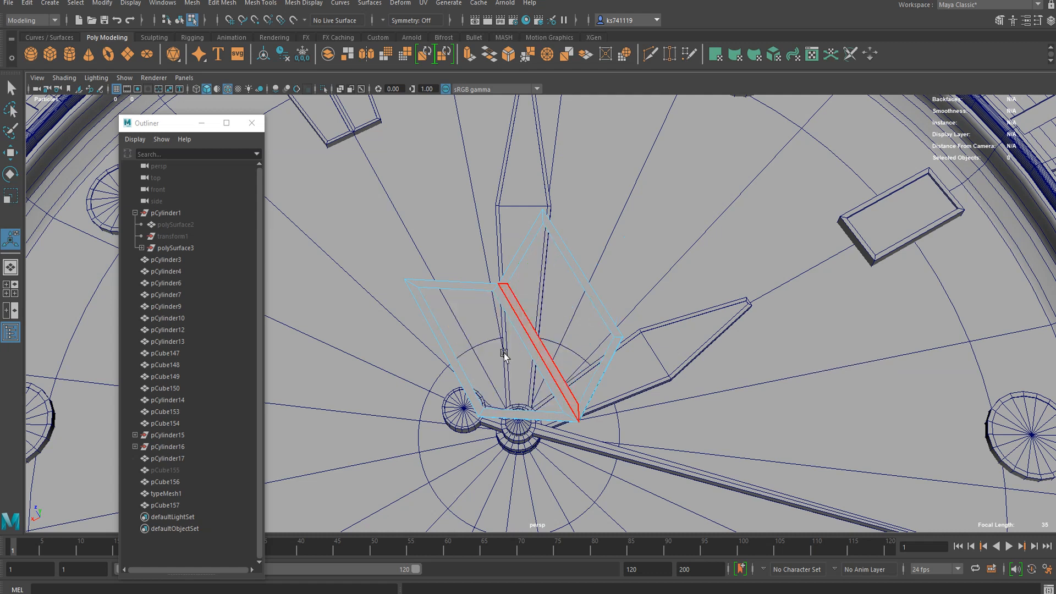
- Try to thicken the chevron frame by extruding its faces and centre its pivot, and undo both
left_click(516, 320)
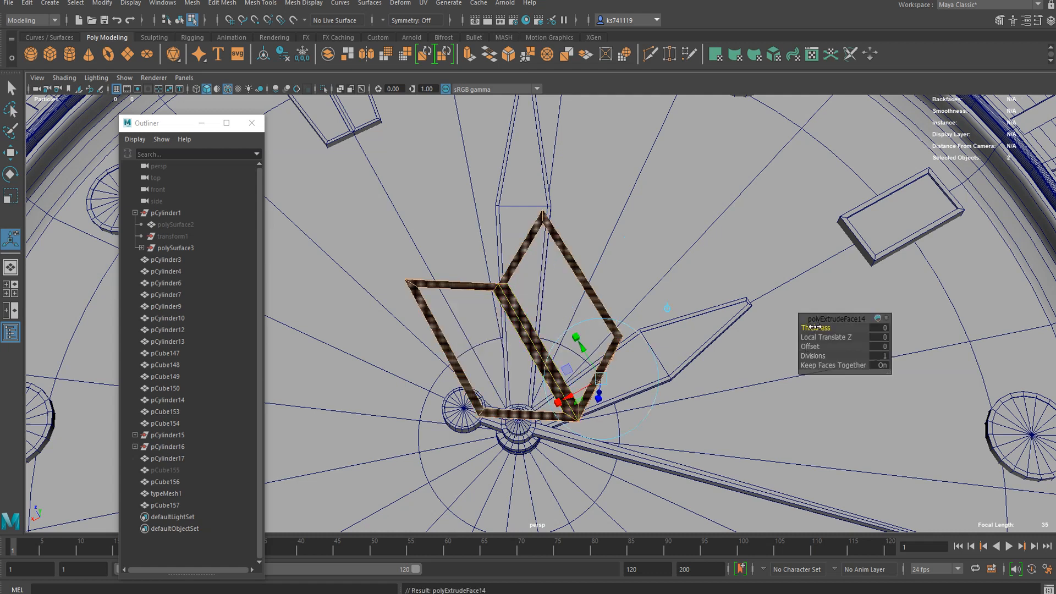
left_click_drag(814, 329, 820, 326)
key("q")
right_click_drag(511, 280, 565, 257)
scroll(540, 322, "down", 3)
left_click_drag(586, 392, 566, 319, "alt")
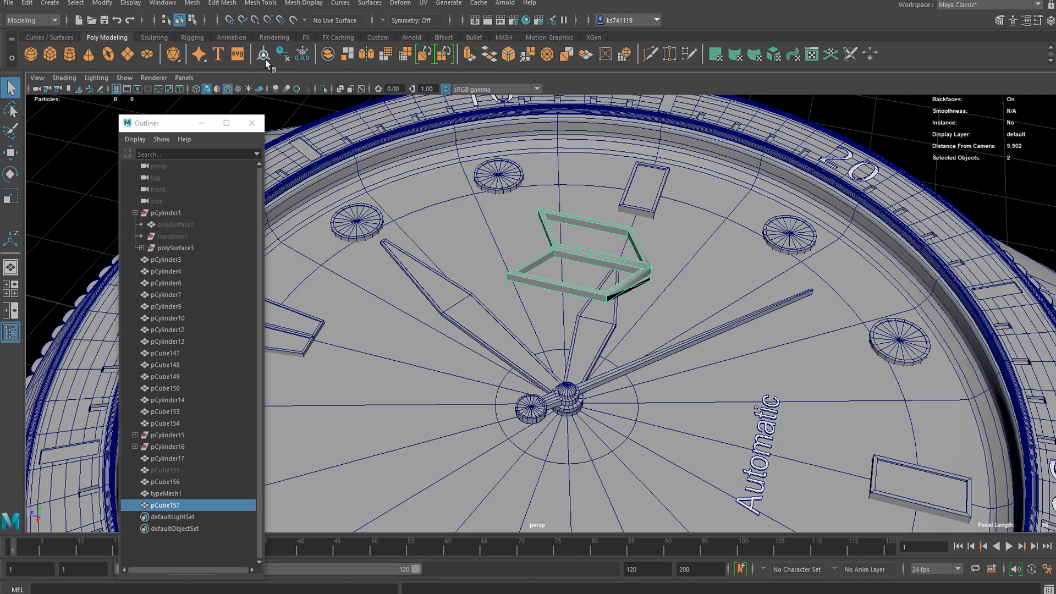
key("w")
scroll(637, 299, "up", 8)
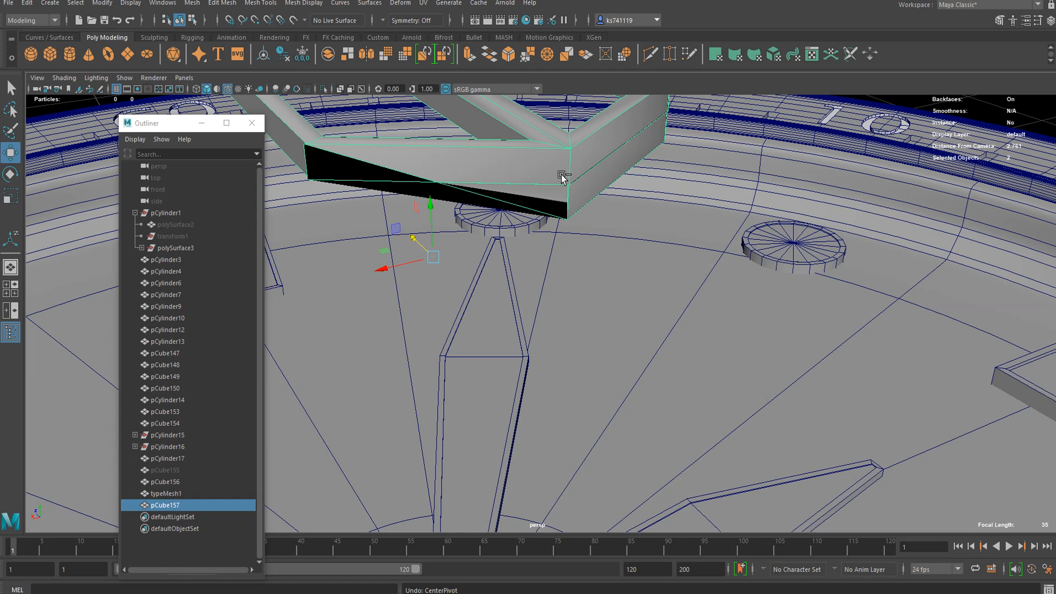
key("ctrl+z")
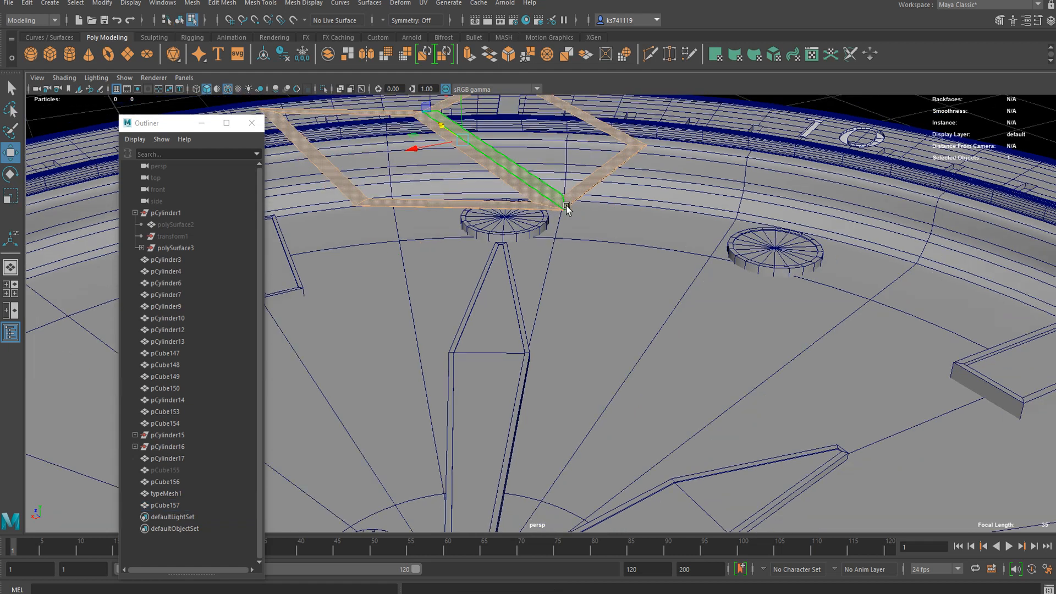
- Extrude the chevron frame's faces with a thickness of 0.07 and return to object selection
scroll(572, 221, "up", 4)
right_click_drag(618, 229, 613, 189)
left_click(626, 254)
left_click(628, 253)
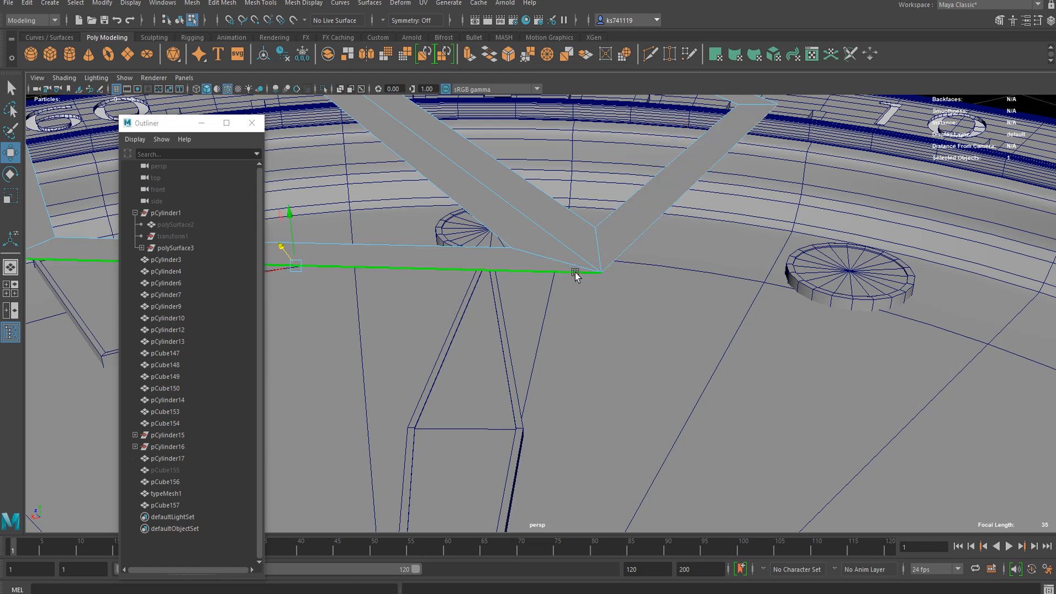
key("f")
left_click(491, 242)
key("ctrl+e")
mouse_move(832, 328)
left_mouse_down()
mouse_move(842, 329)
mouse_move(825, 333)
left_mouse_up()
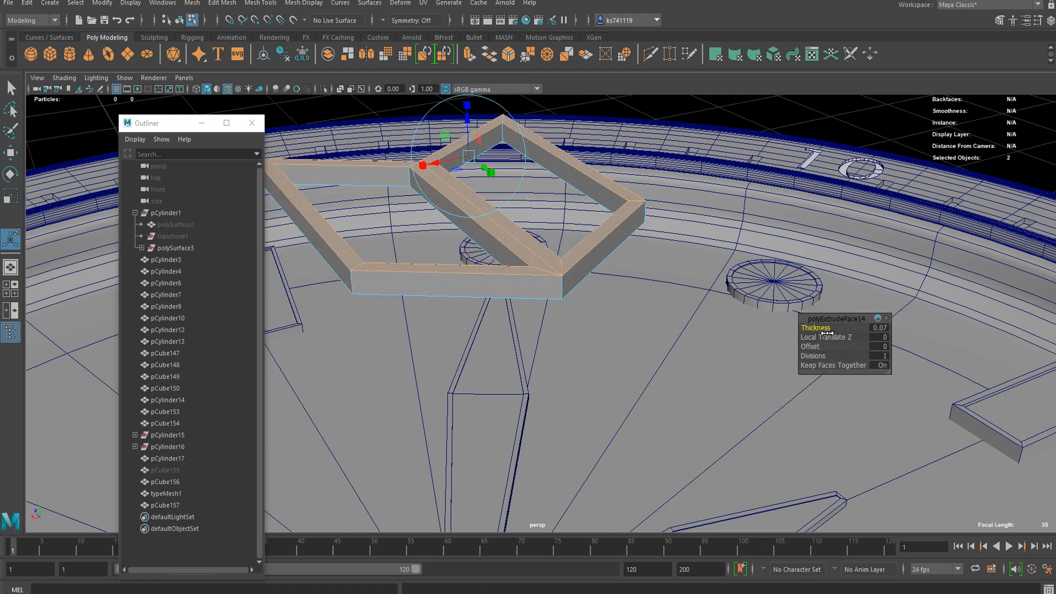
right_click_drag(523, 226, 550, 208)
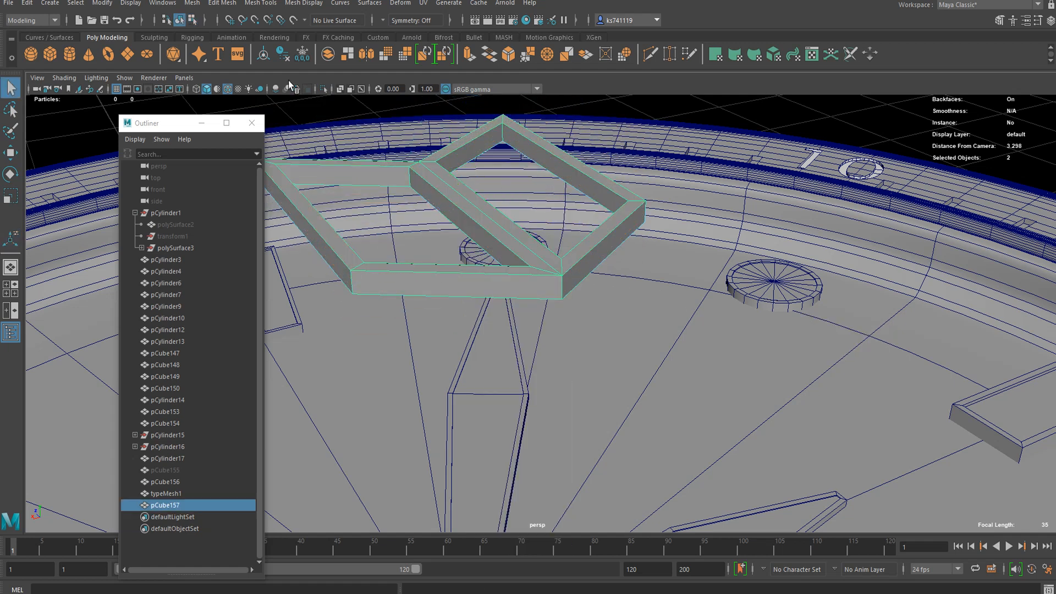
- Centre the chevron's pivot and move it down onto the dial, just inside the twelve o'clock marker
scroll(467, 227, "down", 10)
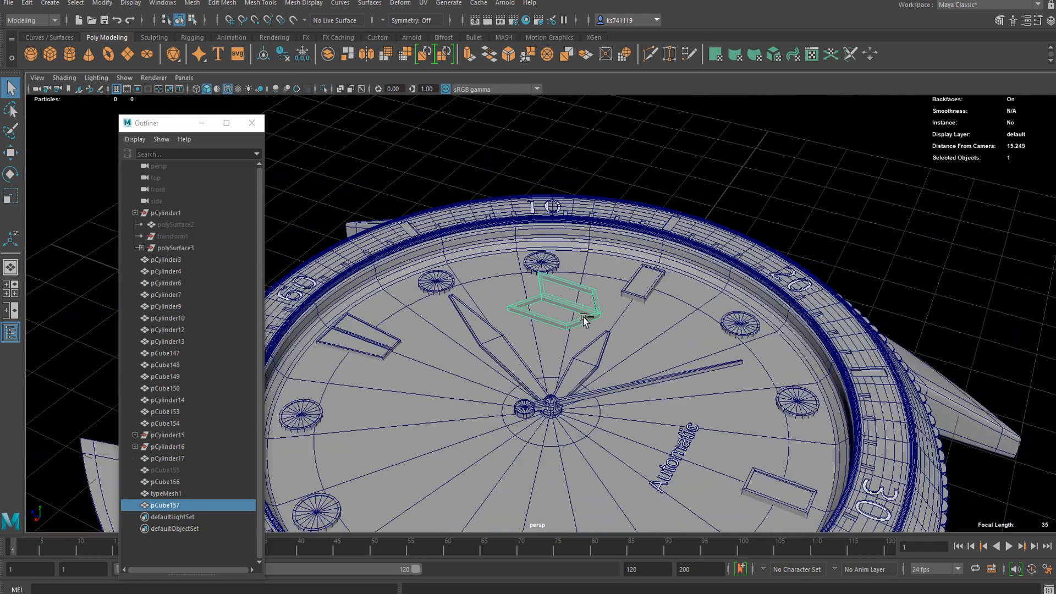
key("w")
left_click(268, 50)
mouse_move(570, 293)
left_mouse_down()
mouse_move(591, 397)
mouse_move(417, 369)
left_mouse_up()
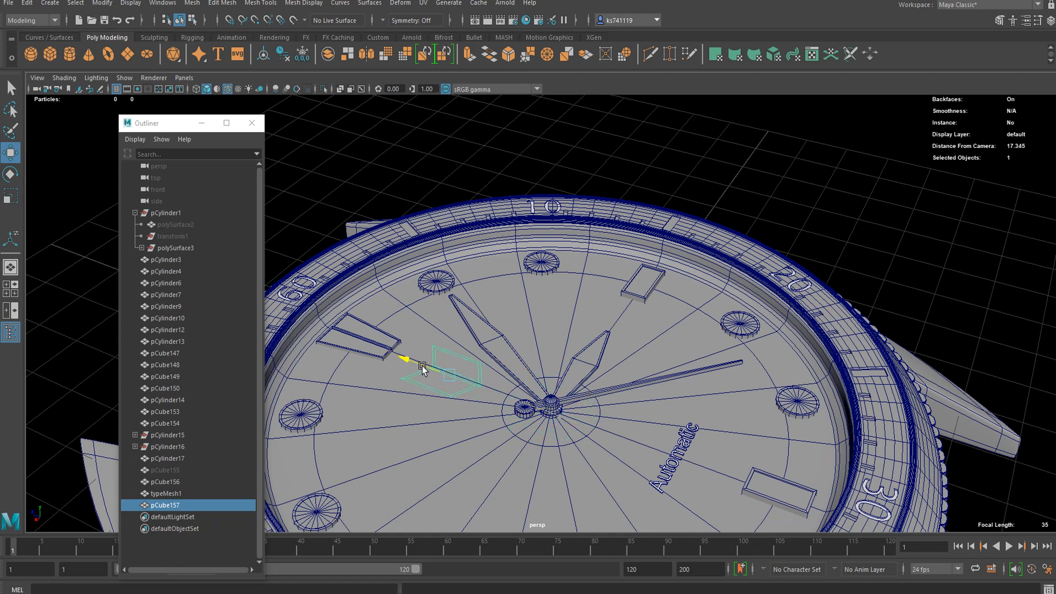
key("f")
left_click_drag(542, 330, 554, 323, "alt")
left_click_drag(540, 280, 570, 368)
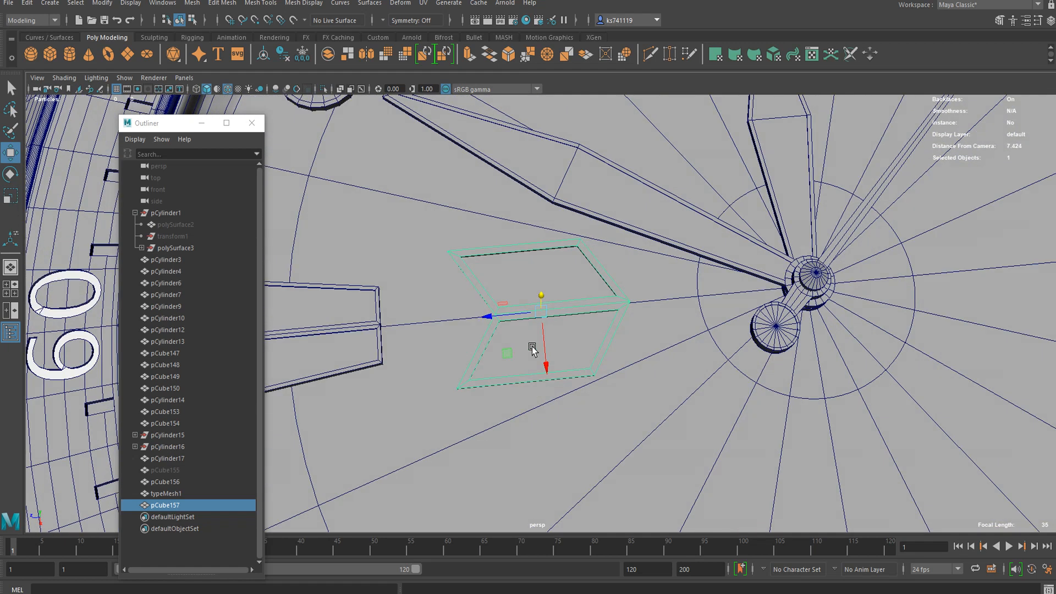
- Scale the chevron emblem down on the dial, clear the selection and save the scene
key("r")
left_click_drag(493, 320, 476, 339)
scroll(524, 320, "down", 3)
key("w")
scroll(515, 292, "up", 5)
scroll(514, 346, "down", 10)
left_click(679, 270)
left_click_drag(617, 316, 698, 365, "alt")
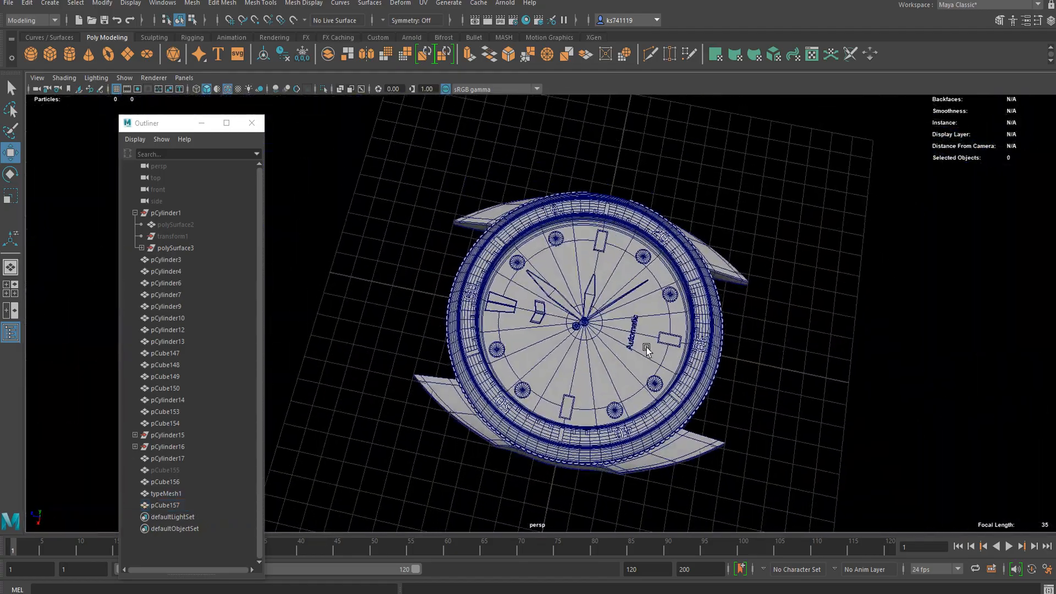
scroll(573, 292, "up", 3)
key("ctrl+s")
- Select the hidden polySurface2 glass disc and make it visible over the dial
left_click(507, 314)
scroll(649, 352, "down", 4)
left_click_drag(669, 360, 513, 315, "alt")
scroll(536, 282, "up", 5)
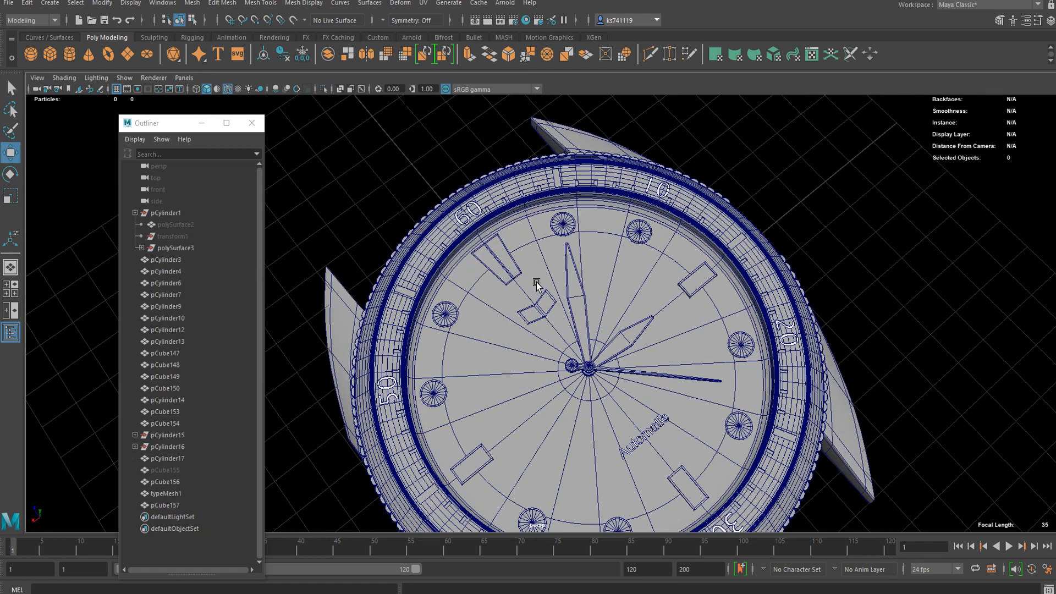
left_click(168, 226)
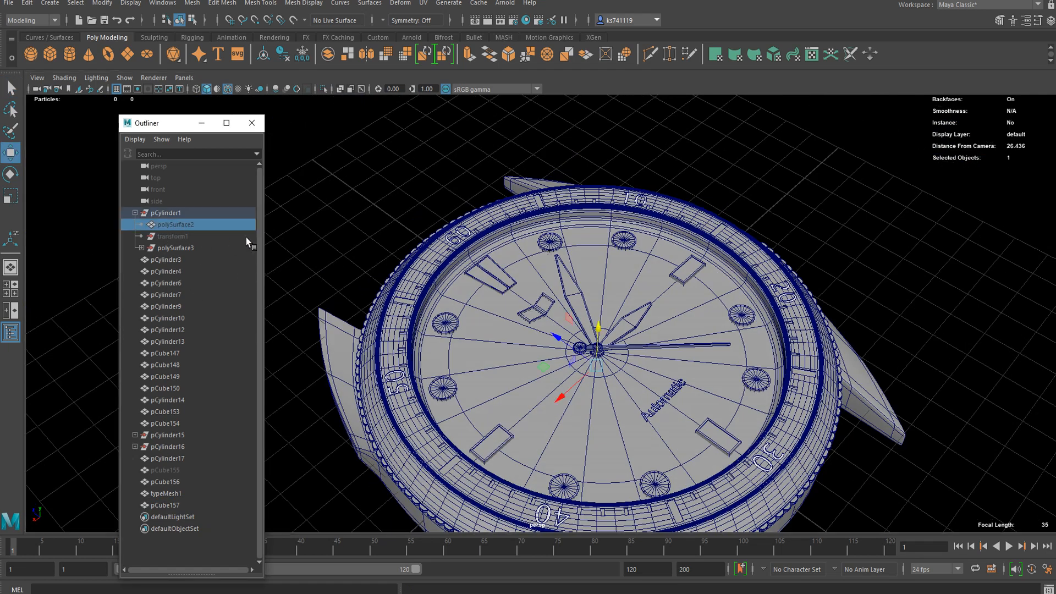
key("h")
key("h")
key("h")
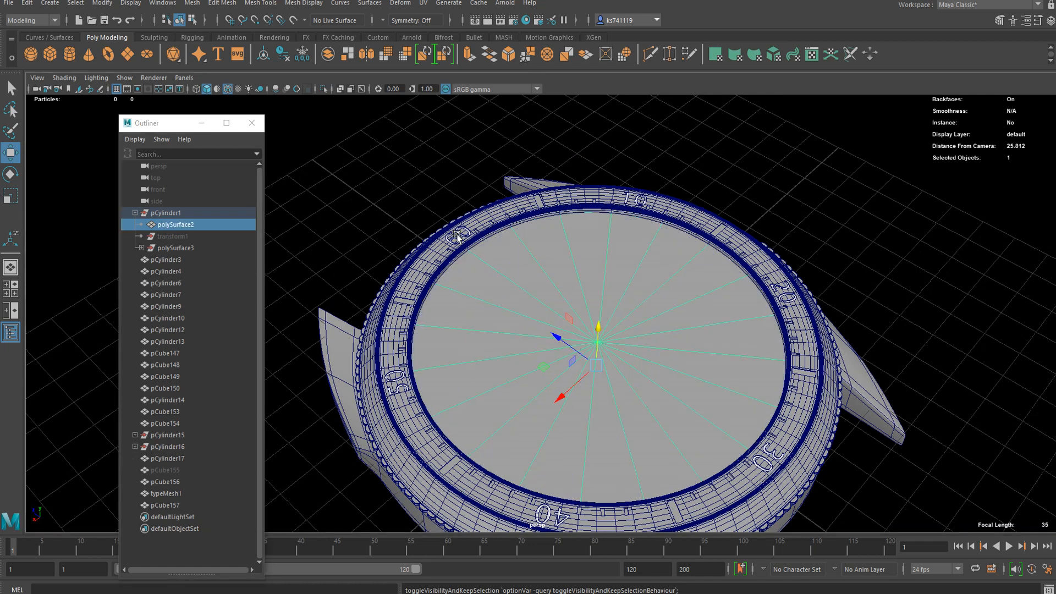
- Select the faces of the polySurface2 crystal disc and extrude them, scaled inward to form a smaller inner circle
key("h")
key("h")
scroll(541, 270, "up", 3)
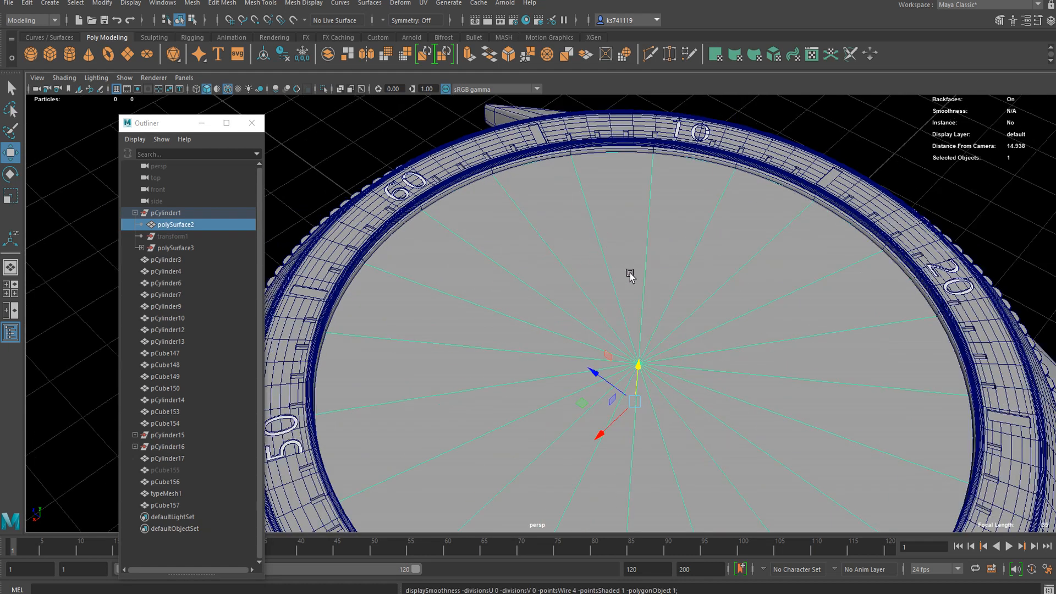
right_click_drag(586, 269, 587, 302)
mouse_move(590, 320)
left_mouse_down("alt")
mouse_move(590, 301)
mouse_move(531, 378)
mouse_move(696, 338)
mouse_move(586, 259)
left_mouse_up("alt")
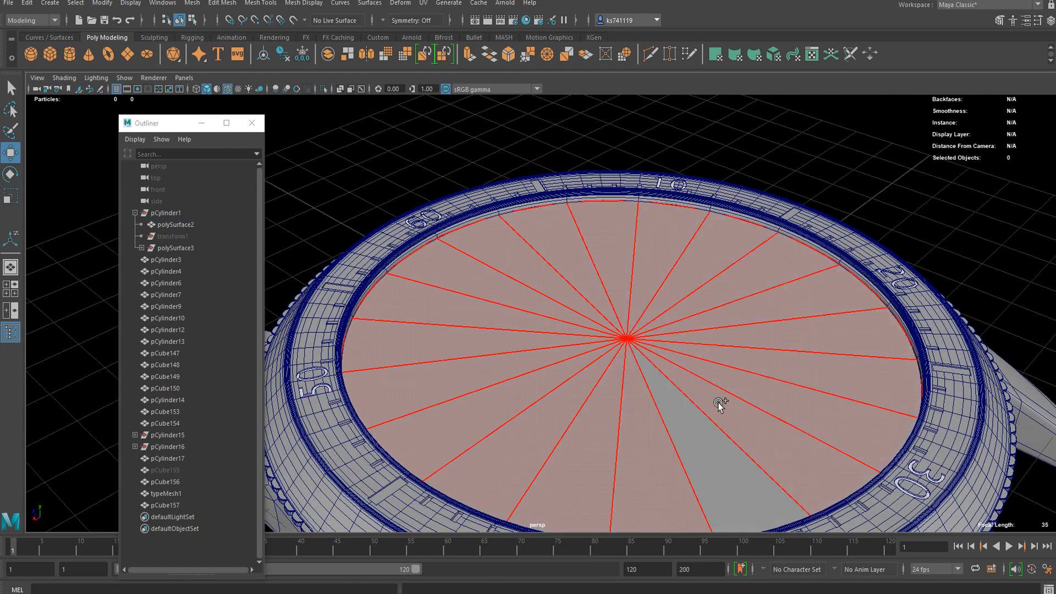
left_click_drag(684, 434, 667, 427)
scroll(664, 396, "up", 2)
mouse_move(662, 380)
left_mouse_down("alt")
mouse_move(641, 310)
mouse_move(467, 396)
mouse_move(484, 382)
left_mouse_up("alt")
key("ctrl+e")
key("r")
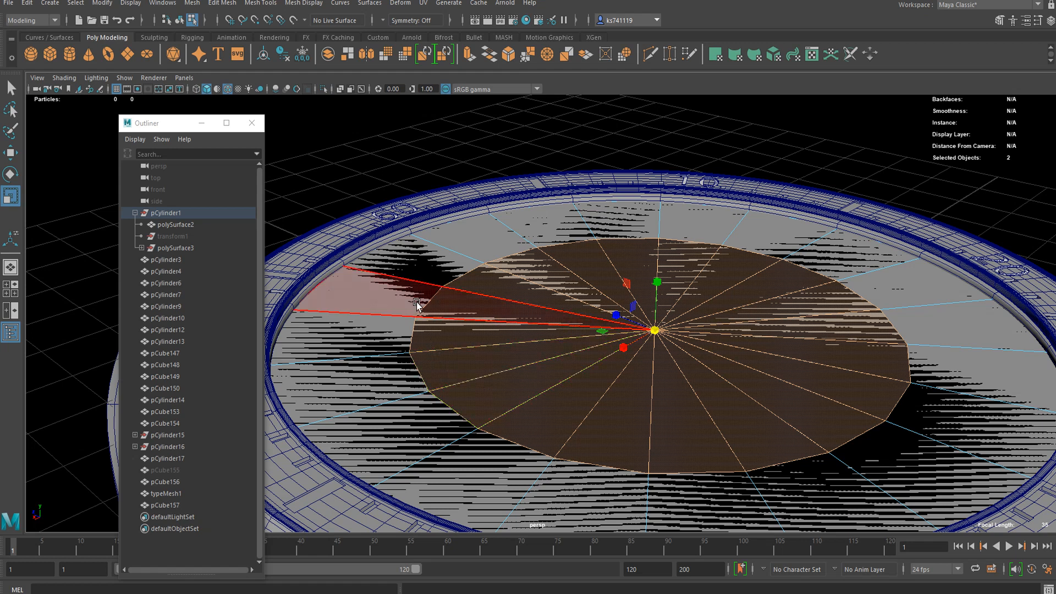
left_click(358, 172)
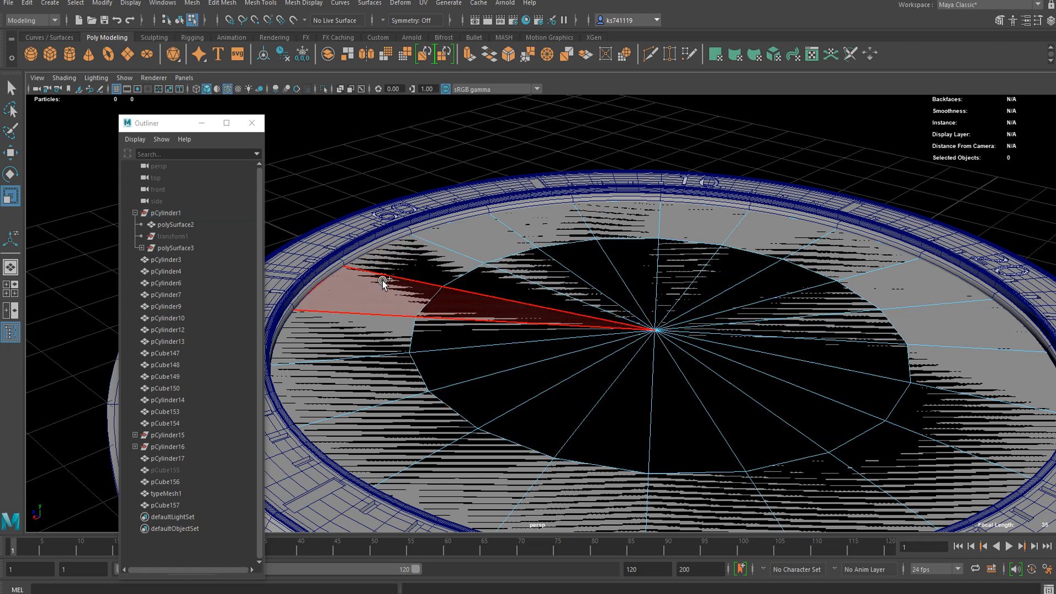
mouse_move(372, 345)
left_mouse_down()
mouse_move(495, 460)
mouse_move(667, 490)
mouse_move(932, 420)
mouse_move(916, 326)
mouse_move(825, 242)
mouse_move(693, 208)
mouse_move(451, 265)
left_mouse_up()
key("Delete")
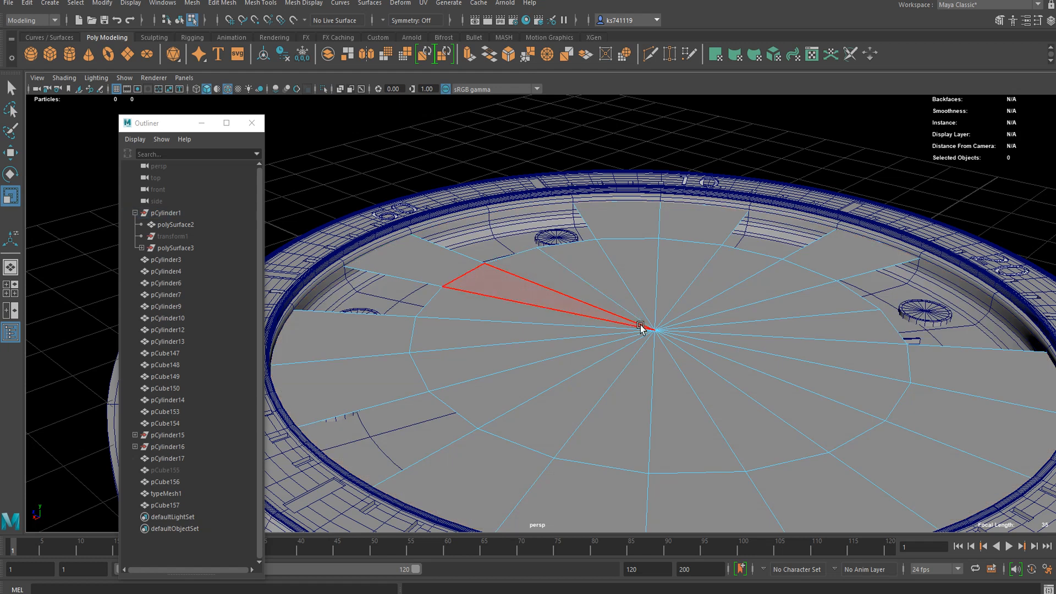
key("ctrl+z")
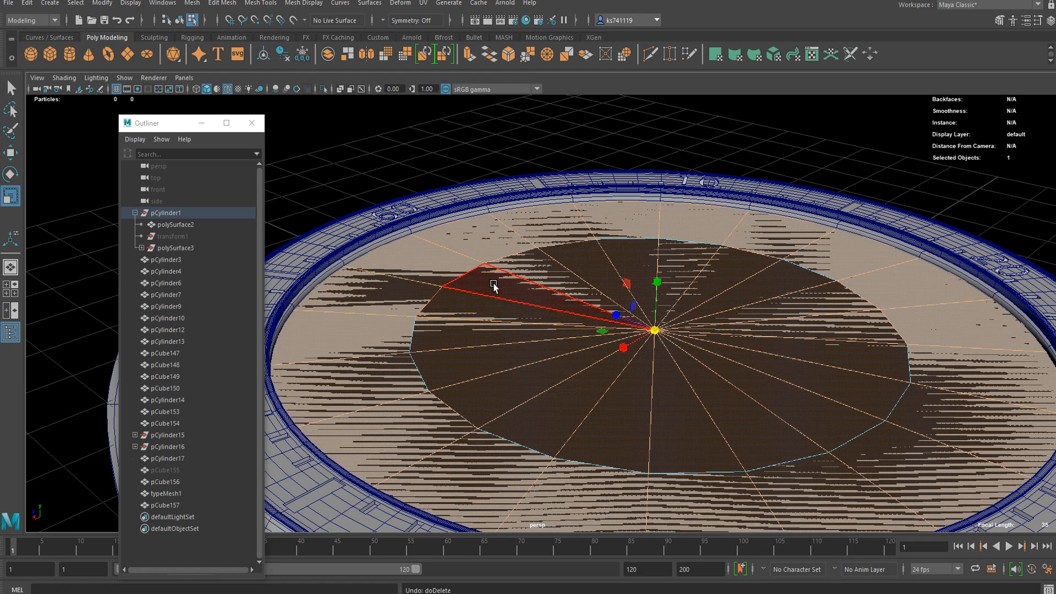
key("ctrl+z")
- Delete the inner circle of extruded faces on the crystal disc, leaving an outer ring
left_click_drag(696, 337, 624, 364)
left_click_drag(672, 316, 627, 349)
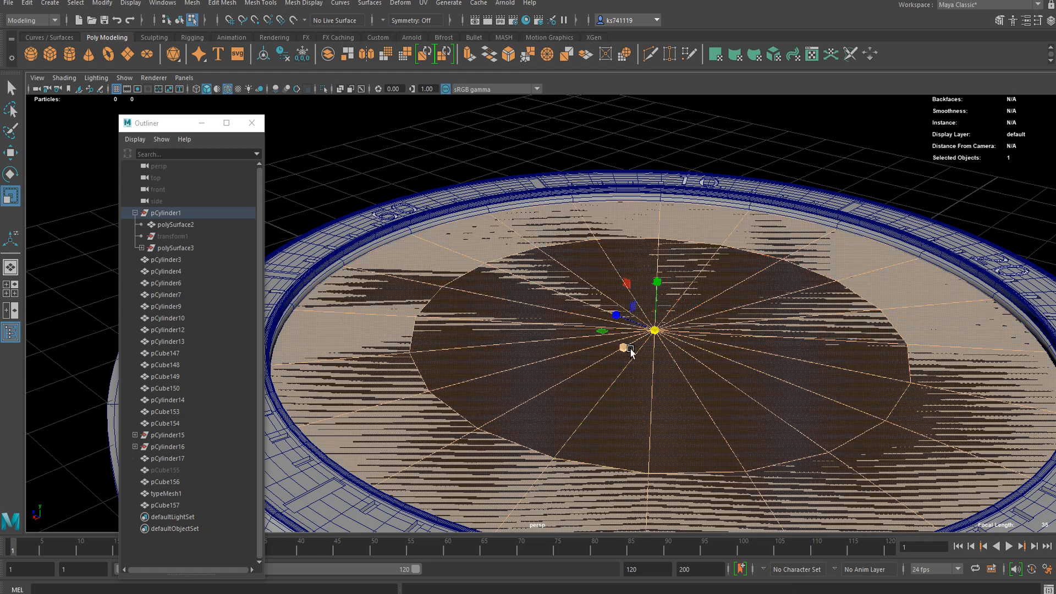
key("Delete")
- Select the crystal ring's inner border edge loop and raise it slightly above the dial
right_click_drag(536, 232, 524, 243)
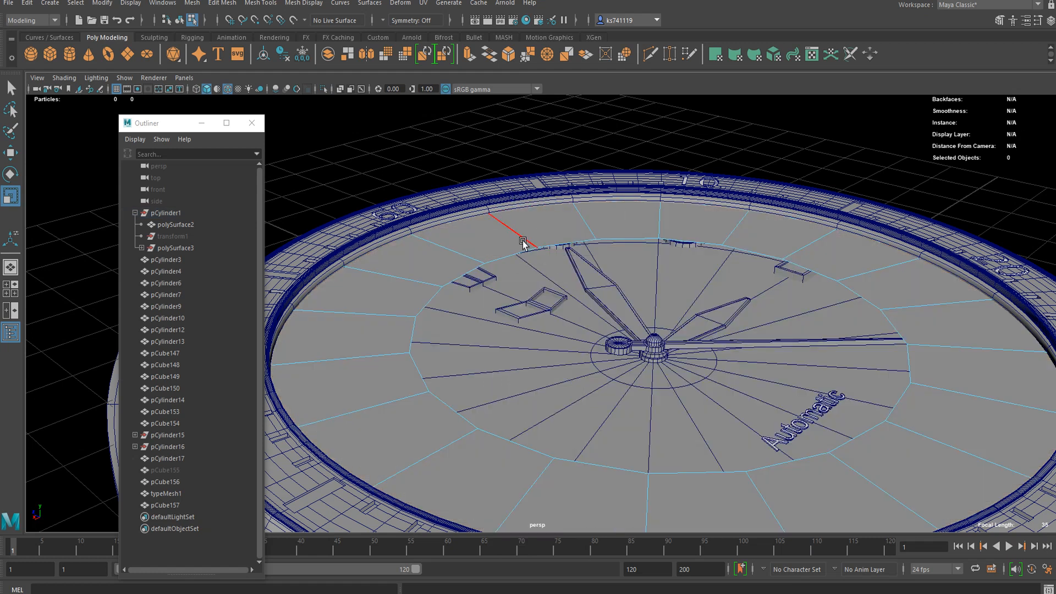
double_click(523, 243)
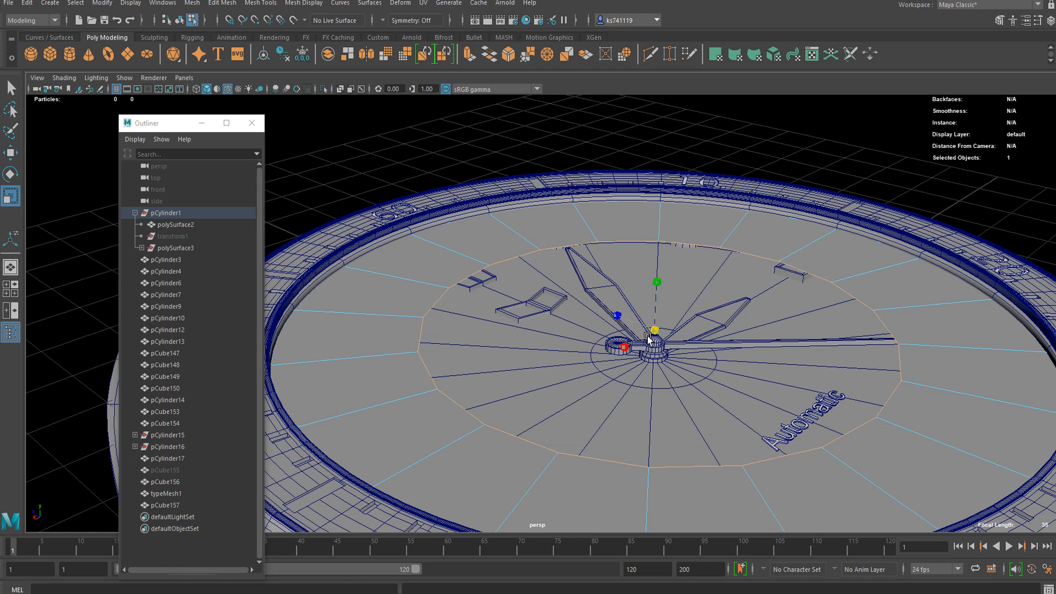
key("w")
left_click_drag(656, 286, 665, 262)
- Extrude the crystal's raised border loop and merge it to center to close the hole
key("ctrl+e")
key("w")
left_click(218, 5)
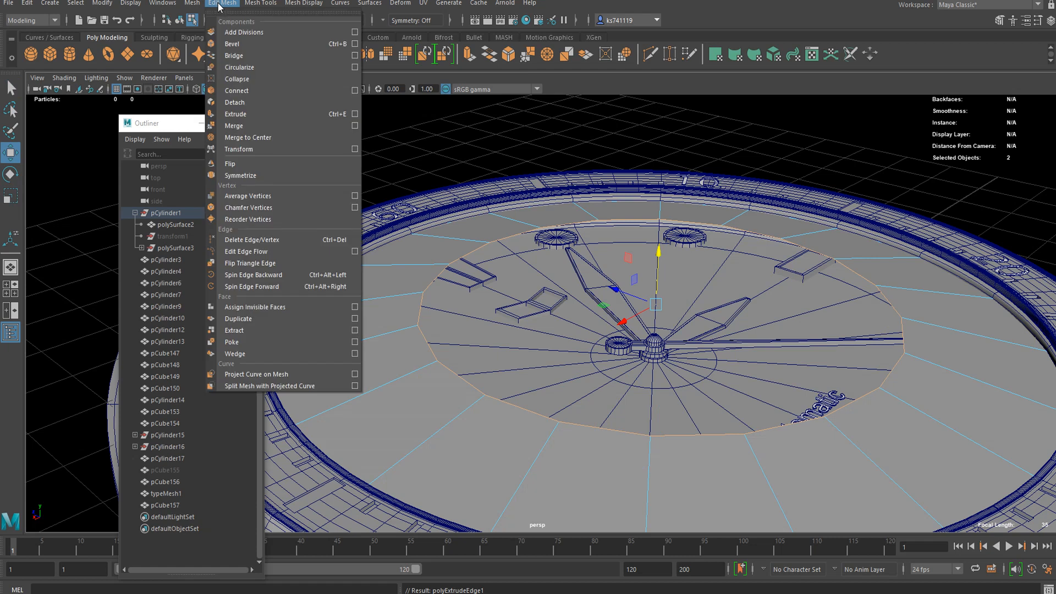
left_click(246, 134)
key("q")
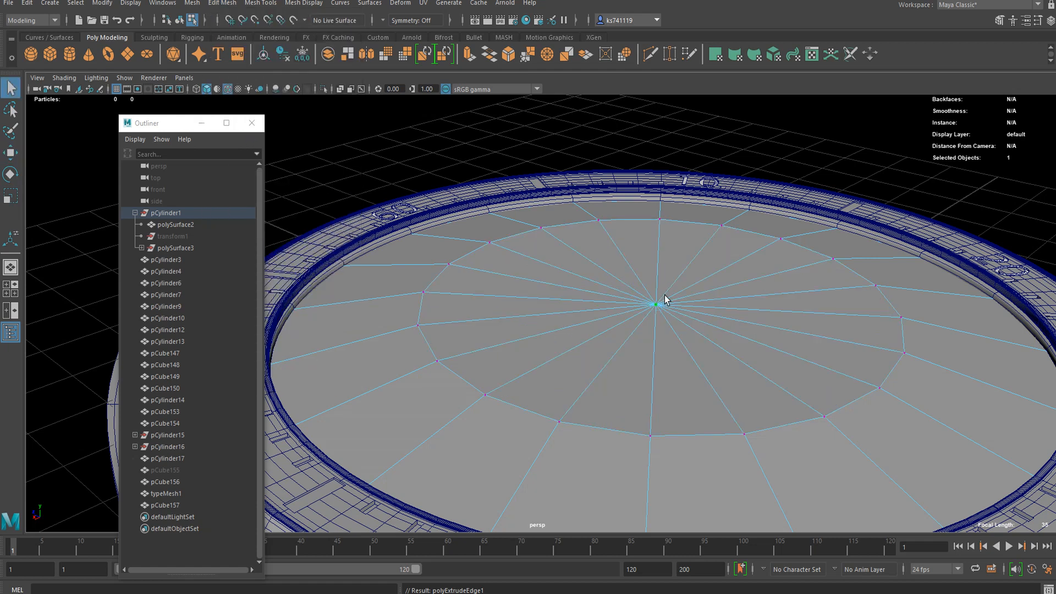
- Bevel the crystal's inner circular edge loop to add a narrow band of supporting edges
right_click_drag(664, 300, 704, 259)
left_click_drag(765, 285, 726, 255, "alt")
left_click(716, 280)
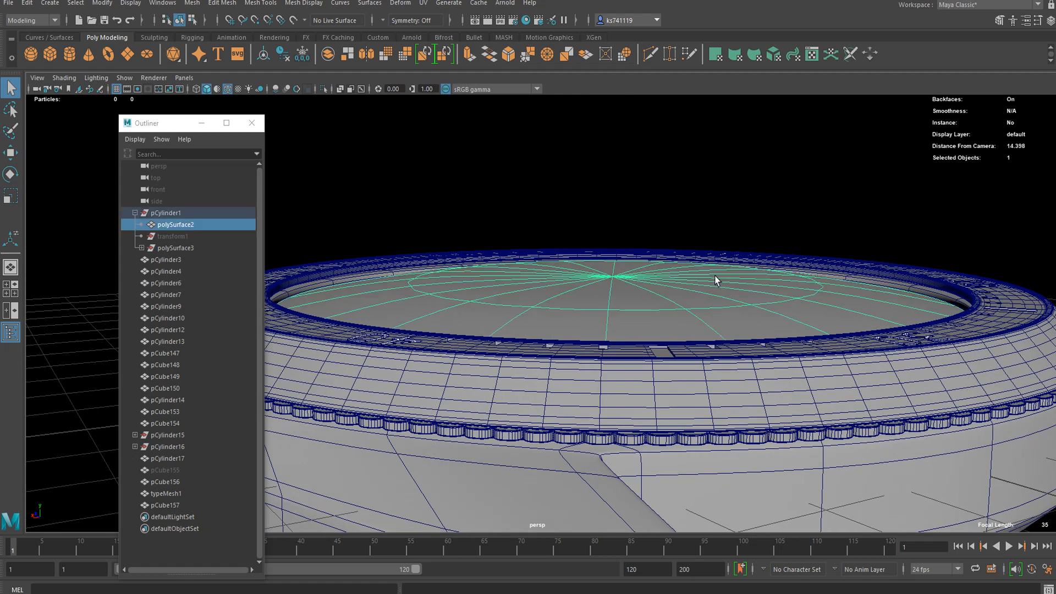
right_click_drag(692, 292, 704, 226)
double_click(648, 313)
scroll(648, 312, "up", 3)
key("ctrl+b")
mouse_move(812, 327)
left_mouse_down()
mouse_move(746, 348)
mouse_move(825, 336)
left_mouse_up()
- Compare the crystal dome's shape with smooth mesh preview on and off
right_click_drag(754, 281, 802, 270)
key("q")
left_click(851, 234)
scroll(841, 280, "down", 2)
left_click(797, 308)
key("1")
key("3")
left_click(890, 187)
left_click(723, 310)
key("1")
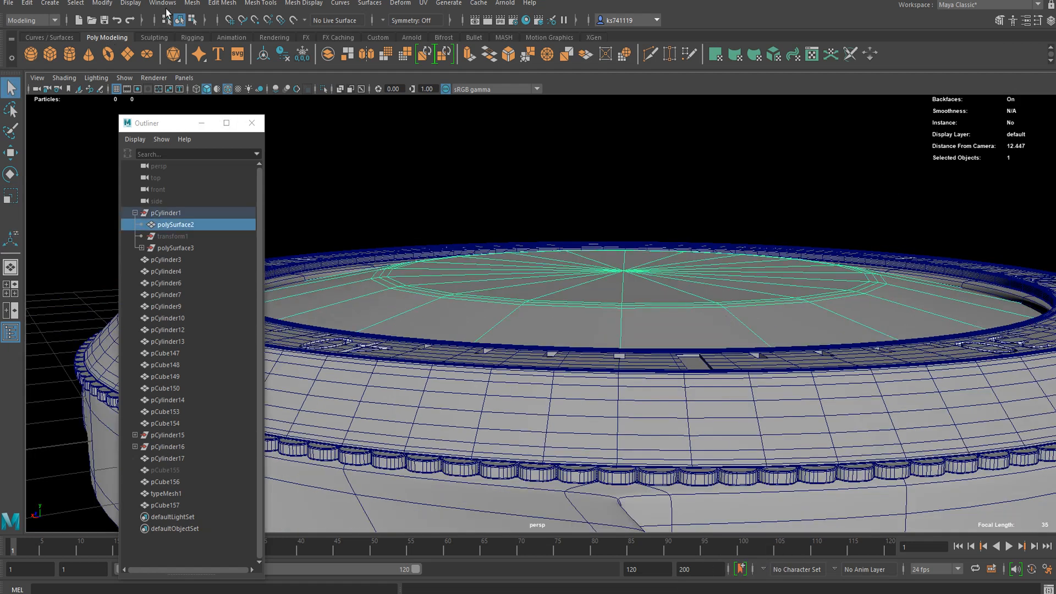
- Smooth the polySurface2 crystal mesh with 2 divisions
left_click(191, 3)
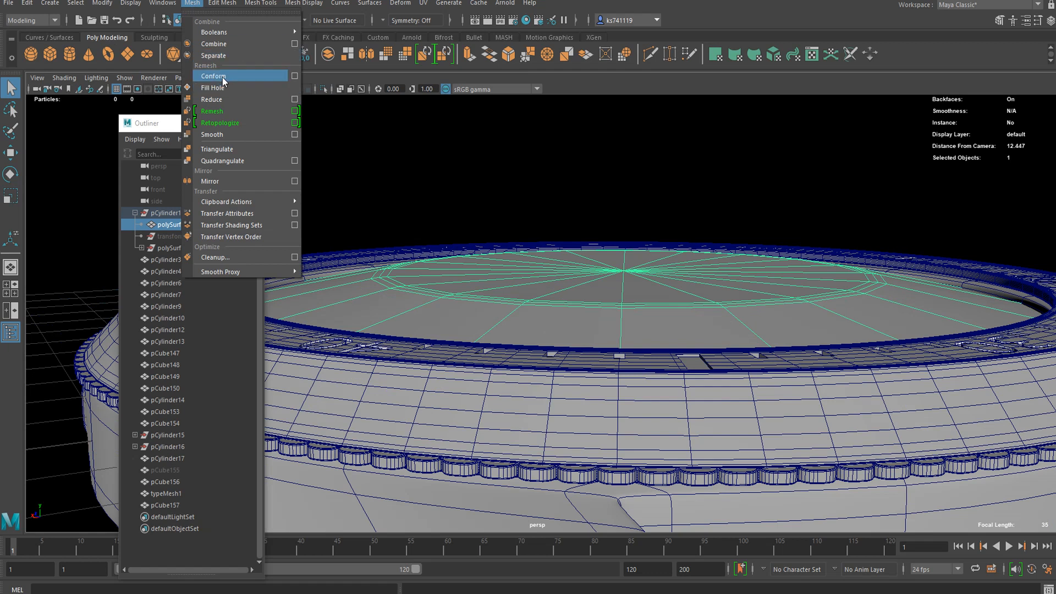
left_click(229, 135)
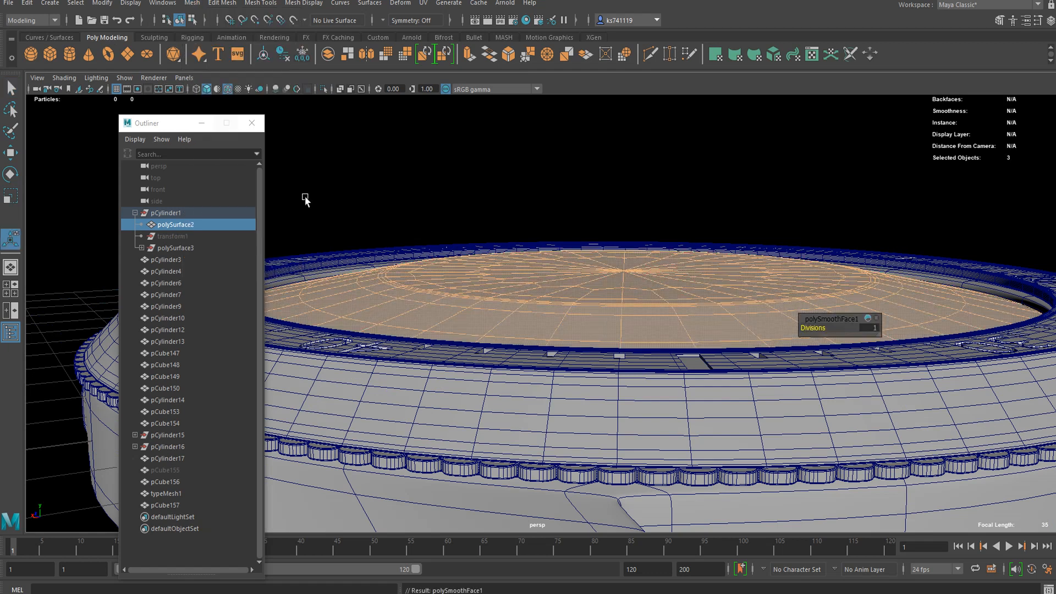
type("2")
key("Return")
- Deselect the smoothed crystal and save the scene
scroll(870, 200, "down", 2)
left_click(869, 200)
left_click_drag(793, 292, 758, 320, "alt")
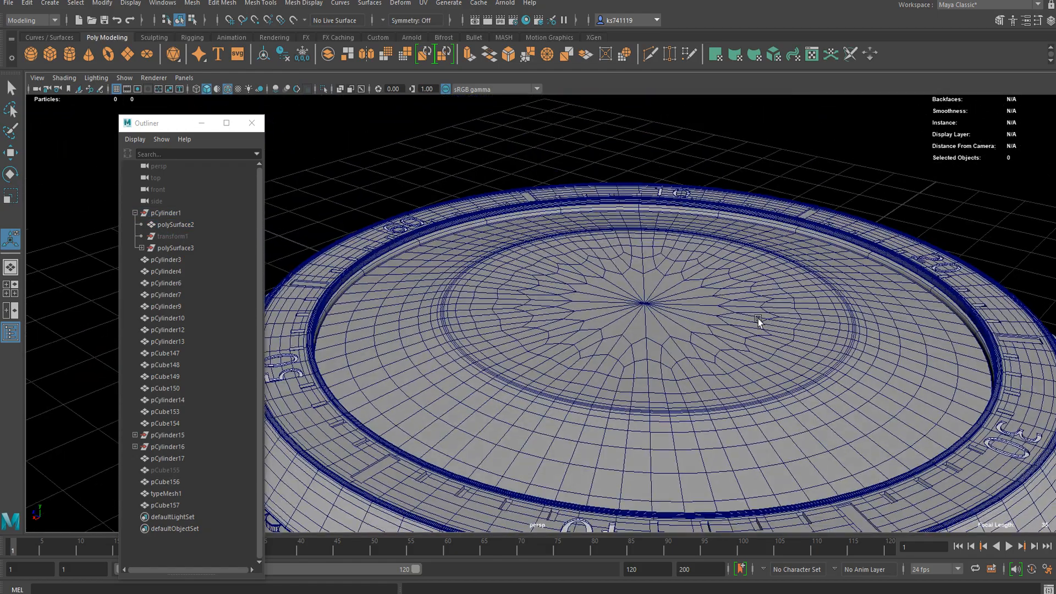
scroll(759, 320, "down", 2)
key("ctrl+s")
- Select all watch objects from pCylinder1 through pCube157 and delete their construction history
left_click(498, 316)
scroll(673, 276, "down", 1)
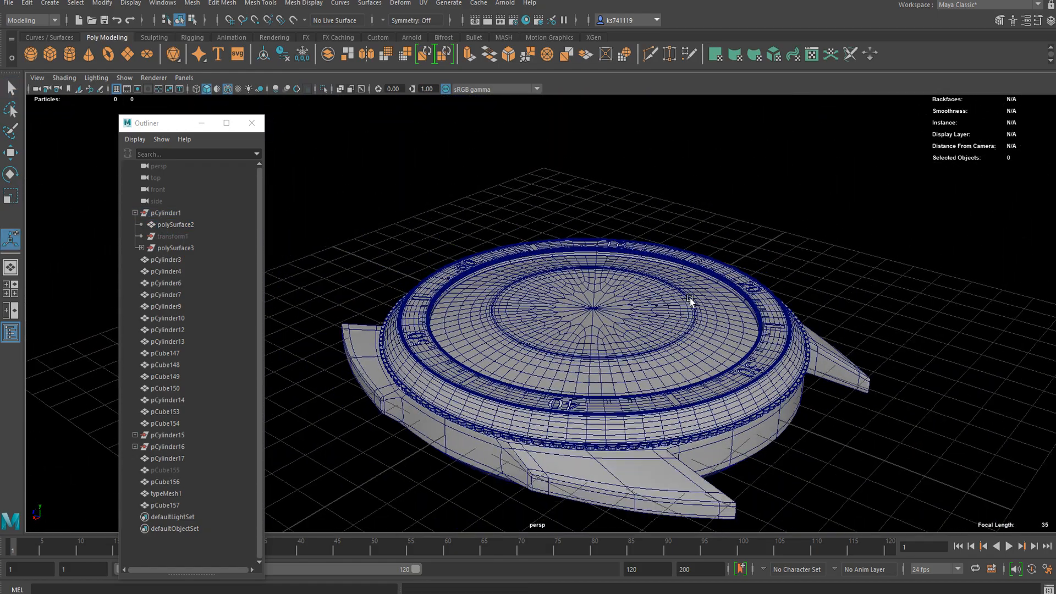
left_click_drag(690, 300, 576, 329, "alt")
left_click(668, 358)
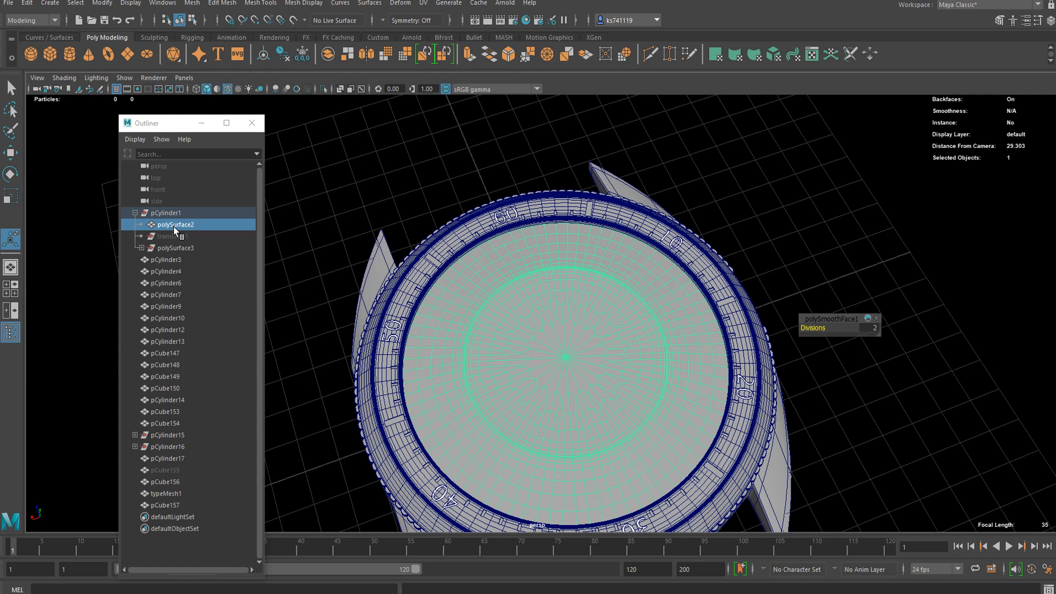
left_click_drag(167, 212, 199, 498)
left_click(279, 55)
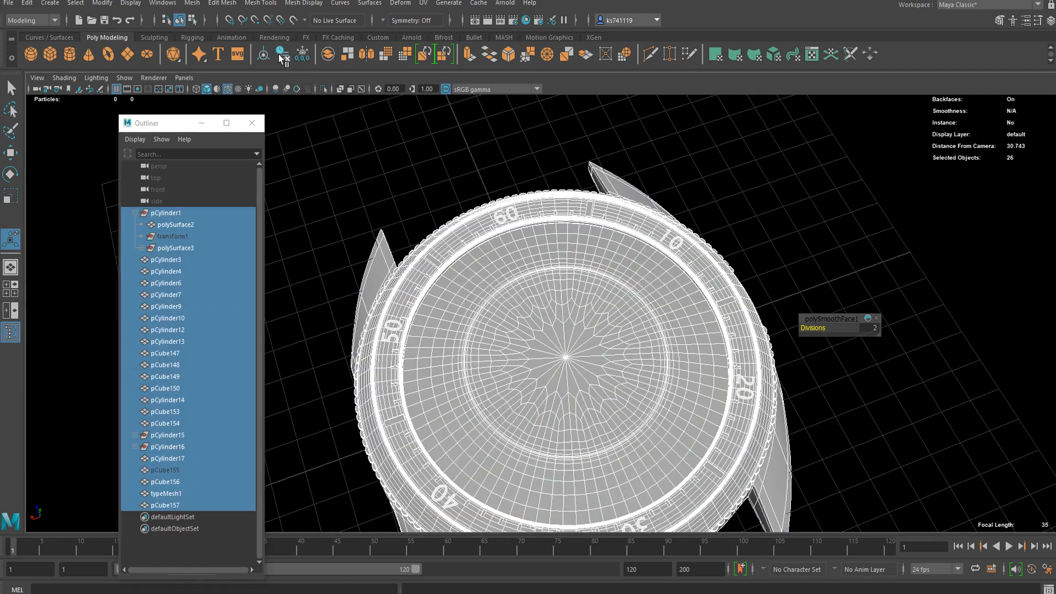
- Unparent polySurface2, polySurface4 and polySurface5 from their groups
left_click(186, 521)
left_click(141, 236)
left_click(175, 224)
left_click(181, 248, "ctrl")
left_click(189, 259, "ctrl")
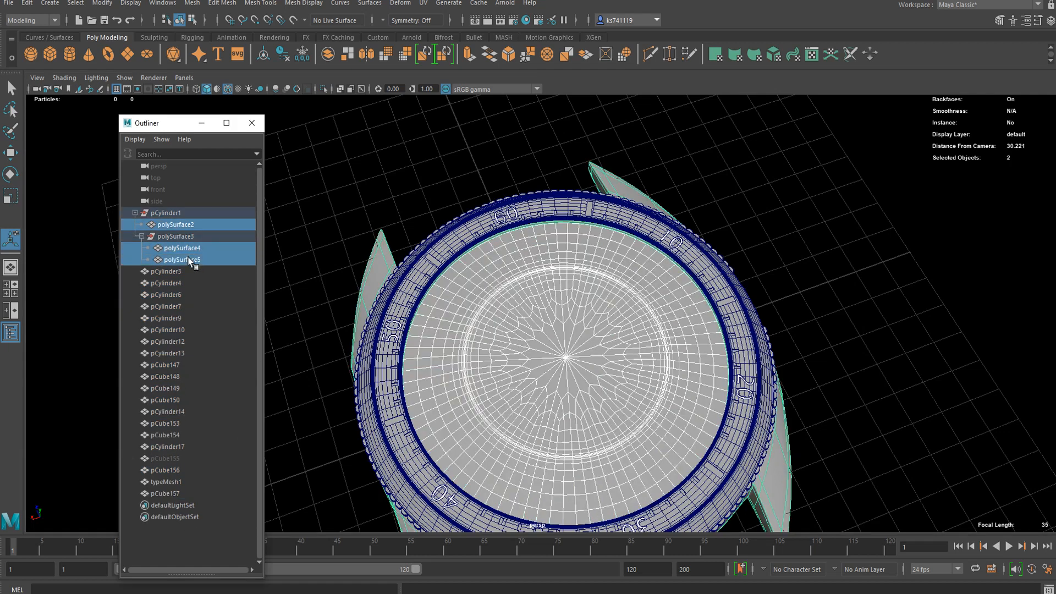
key("shift+p")
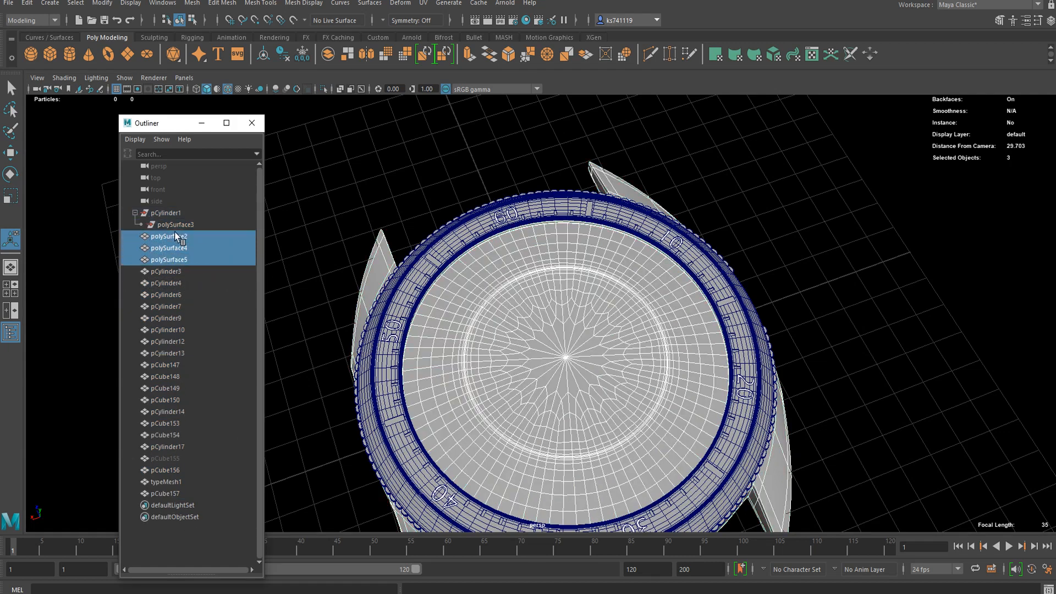
- Delete the empty pCylinder1 group together with its polySurface3 subgroup
left_click(166, 219)
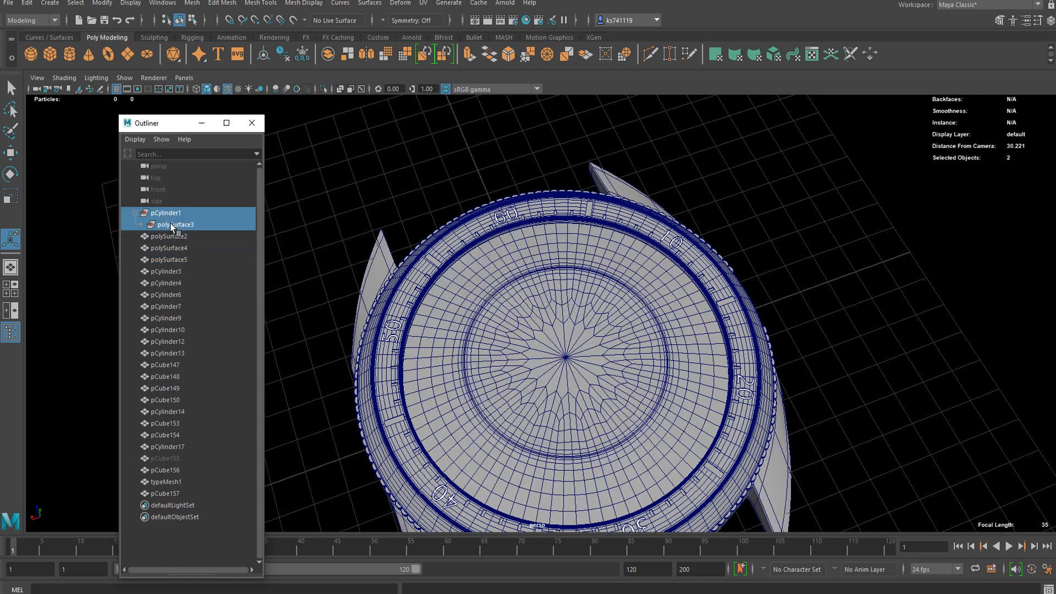
key("Delete")
left_click_drag(182, 216, 193, 431)
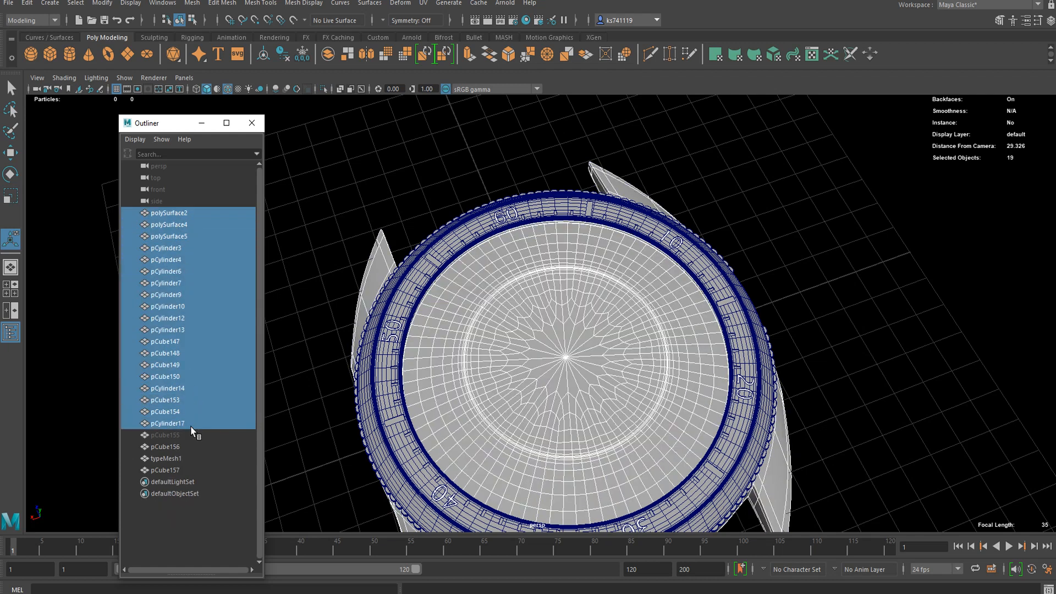
left_click(209, 458)
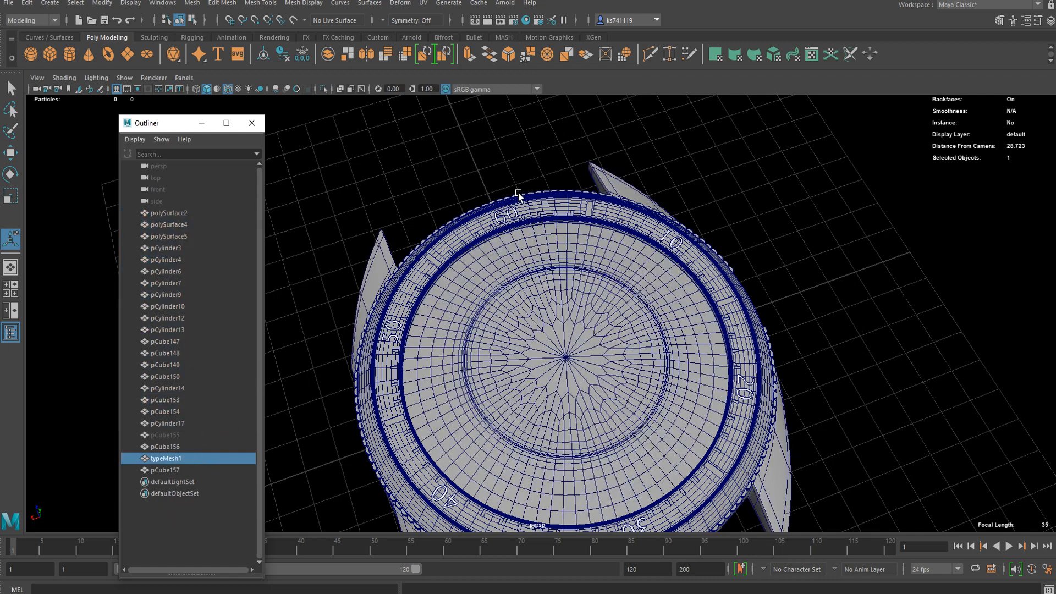
- Create a polygon cylinder for the crown, move it out beside the watch case and rotate it onto its side
scroll(519, 193, "down", 3)
left_click_drag(611, 253, 557, 218, "alt")
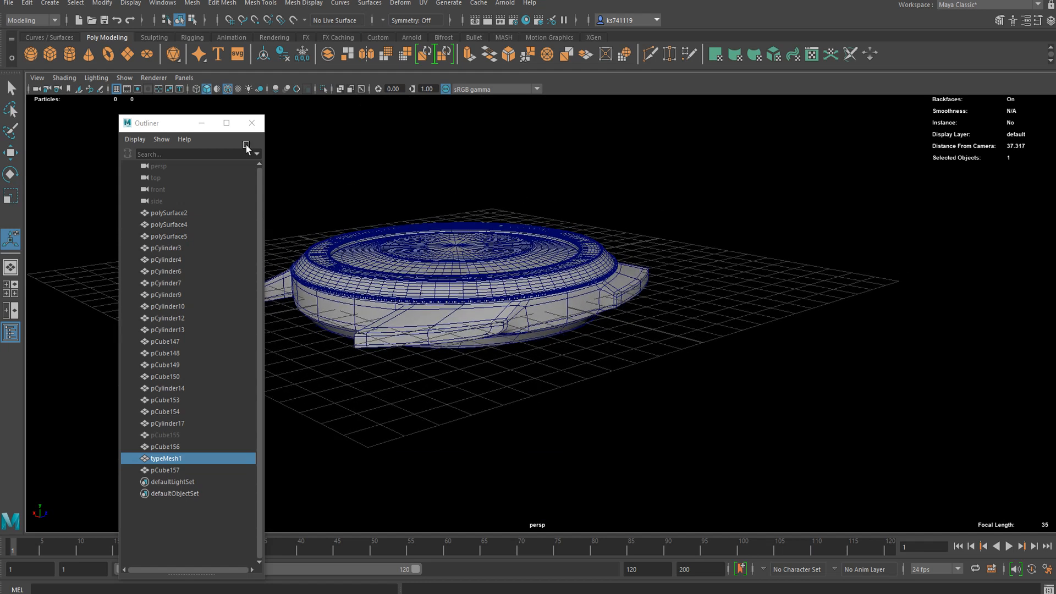
left_click(70, 55)
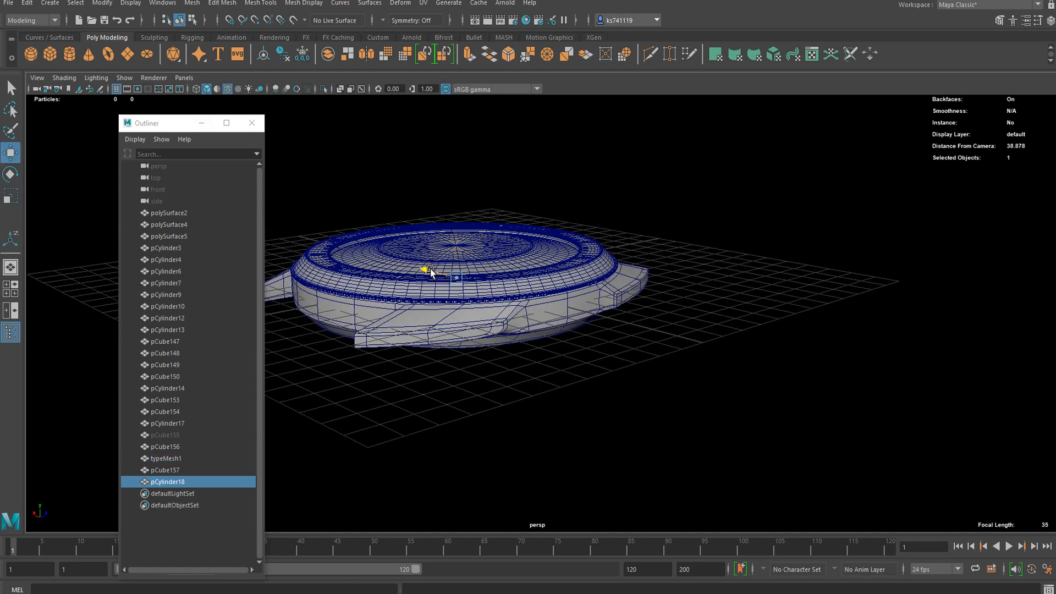
left_click_drag(431, 272, 564, 275)
scroll(615, 288, "up", 5)
key("e")
left_click_drag(649, 278, 687, 358)
- Scale the crown cylinder down uniformly and shorten it along its axis
key("r")
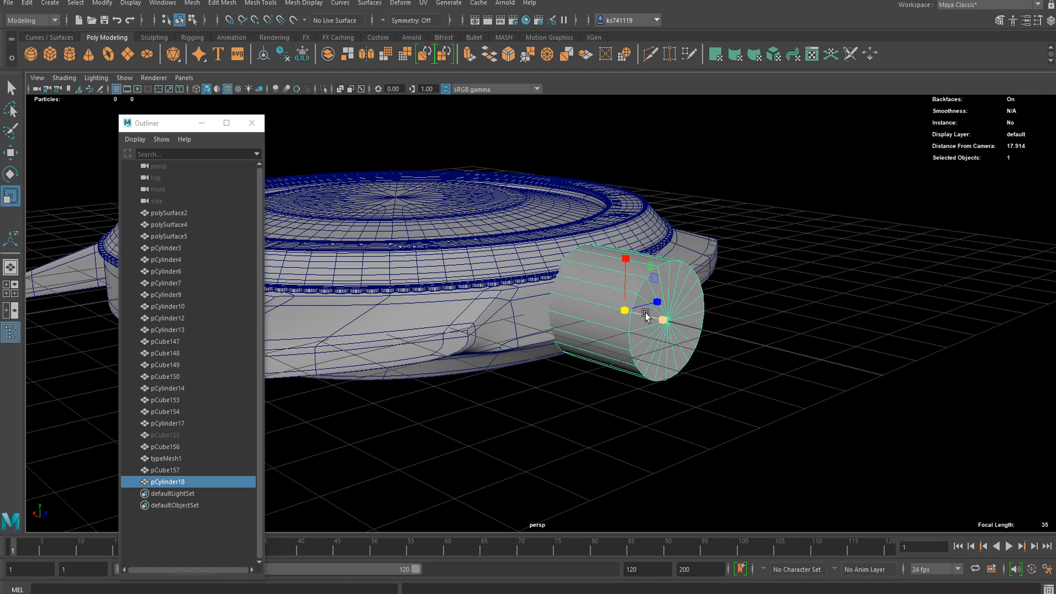
left_click_drag(629, 311, 591, 319)
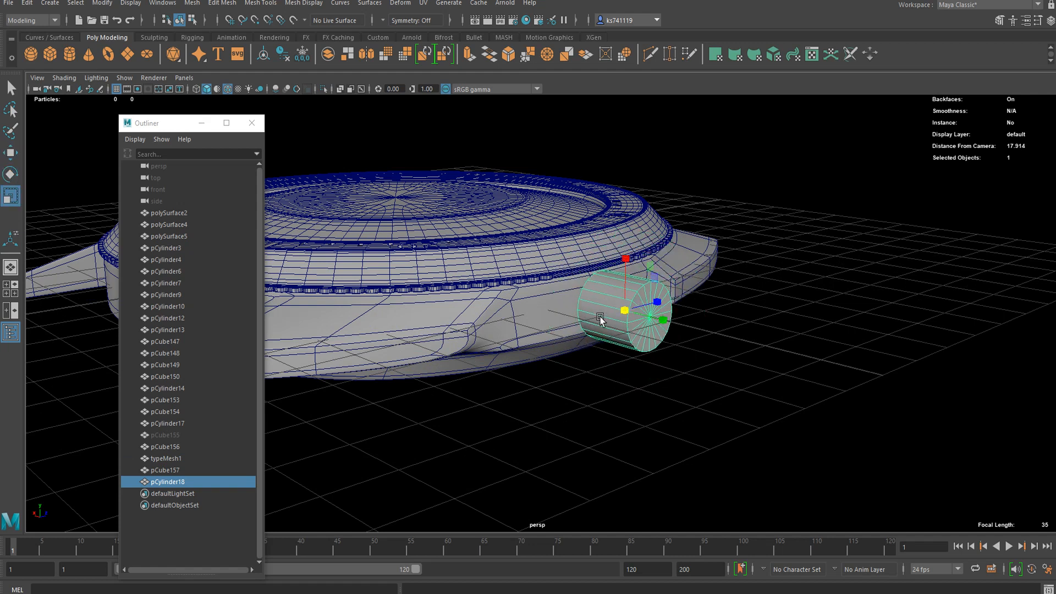
left_click_drag(659, 320, 584, 312)
key("w")
key("f")
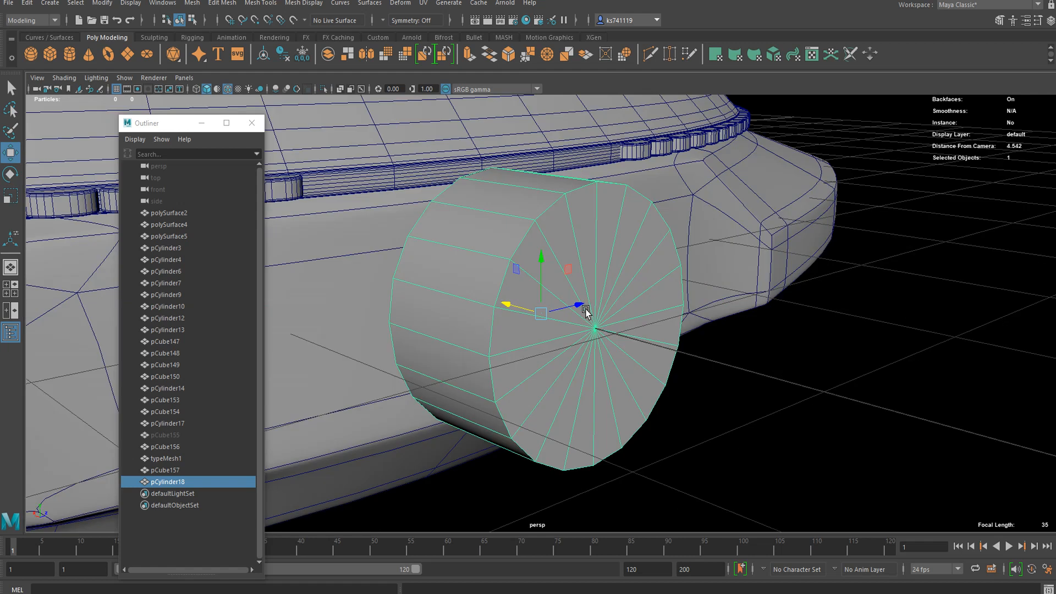
- Isolate the crown cylinder and set its Subdivisions Axis to 40
left_click(324, 89)
left_click_drag(366, 267, 495, 259, "alt")
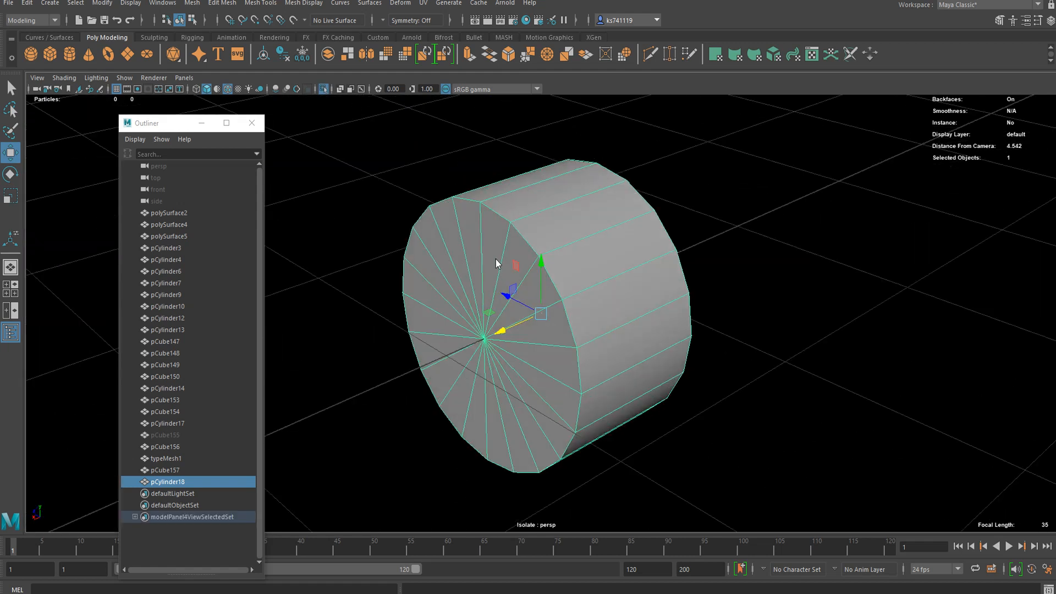
right_click_drag(495, 260, 494, 298)
mouse_move(446, 257)
left_mouse_down()
mouse_move(430, 290)
mouse_move(489, 382)
mouse_move(501, 262)
mouse_move(473, 246)
left_mouse_up()
right_click_drag(519, 274, 578, 215)
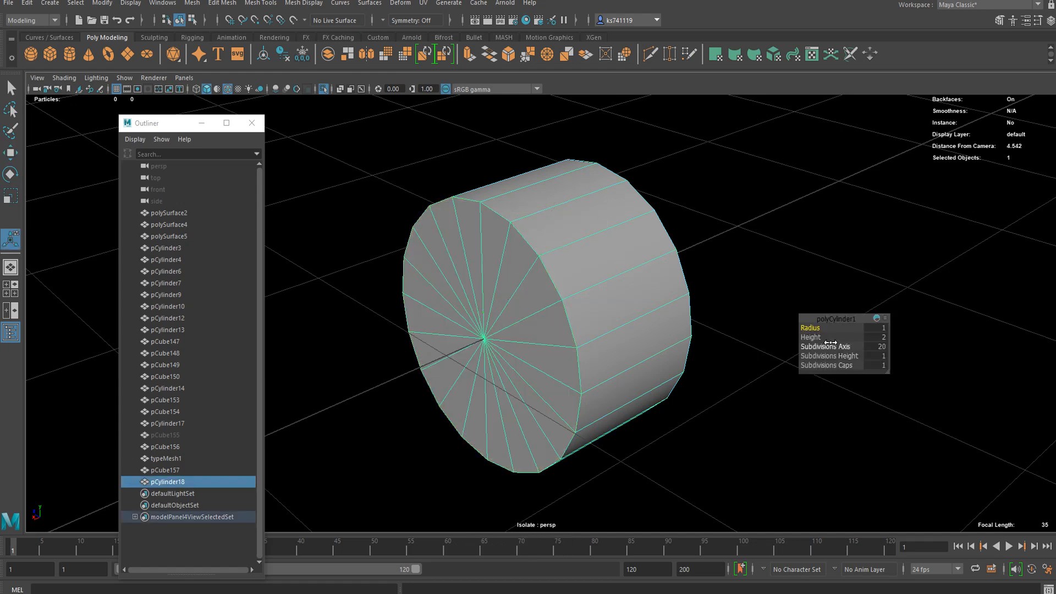
left_click_drag(818, 344, 929, 346)
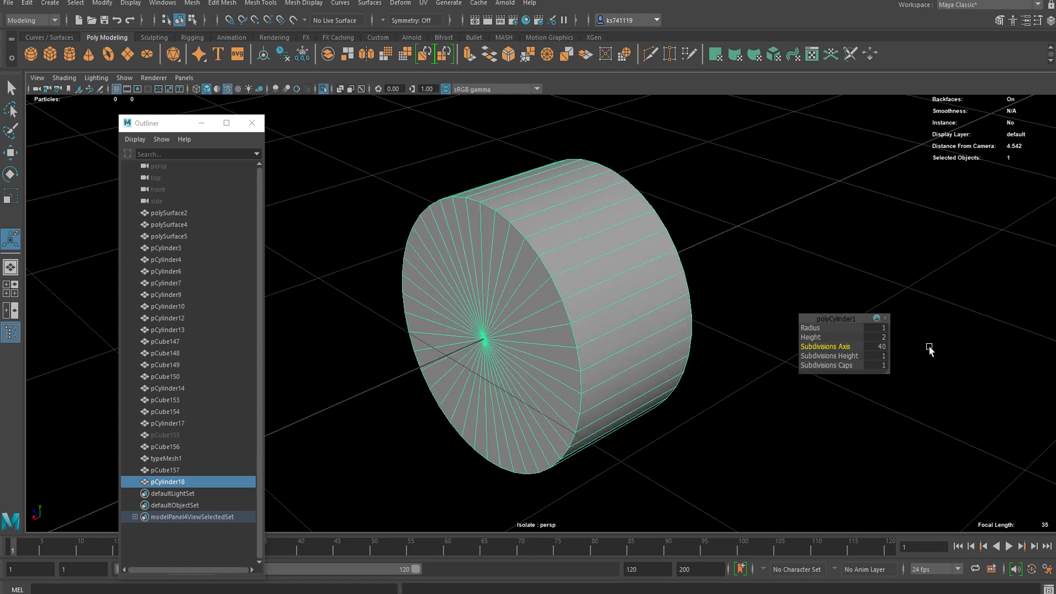
key("q")
- Select all faces of one end cap of the crown cylinder and extrude them, scaled inward to a smaller circle
right_click_drag(509, 283, 503, 311)
key("Tab")
mouse_move(433, 277)
left_mouse_down()
mouse_move(415, 348)
mouse_move(527, 372)
mouse_move(573, 363)
mouse_move(486, 278)
left_mouse_up()
left_click(778, 378)
scroll(484, 275, "down", 4)
left_click_drag(417, 143, 686, 493)
left_click_drag(626, 219, 550, 338, "ctrl")
scroll(550, 338, "up", 7)
key("ctrl+e")
key("r")
left_click_drag(483, 323, 372, 371)
- Extrude the crown's inset cap faces into a short collar, with a long, narrower stem extending from it
key("ctrl+e")
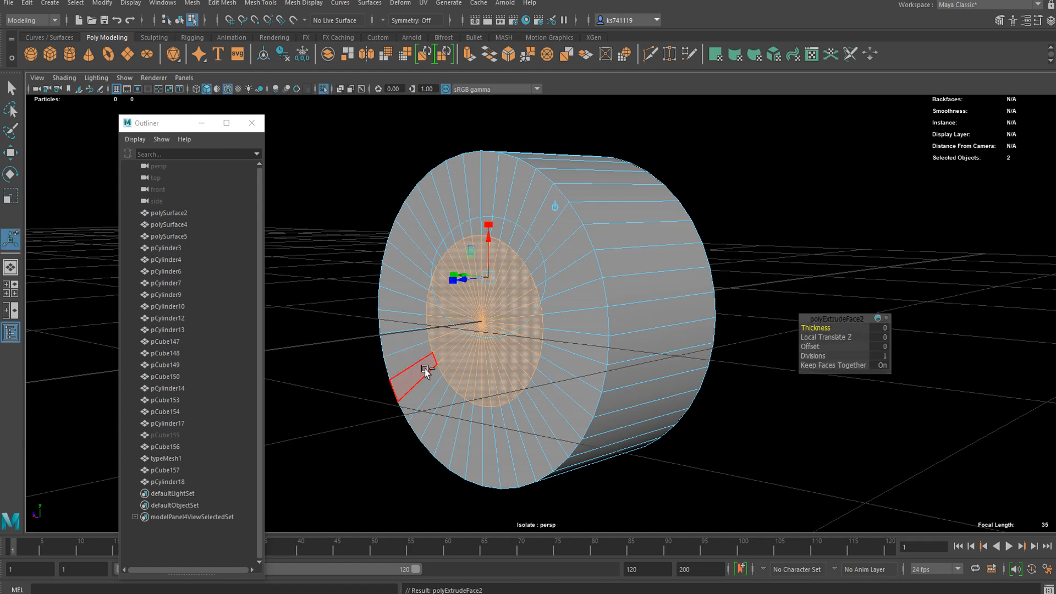
left_click_drag(443, 328, 413, 346)
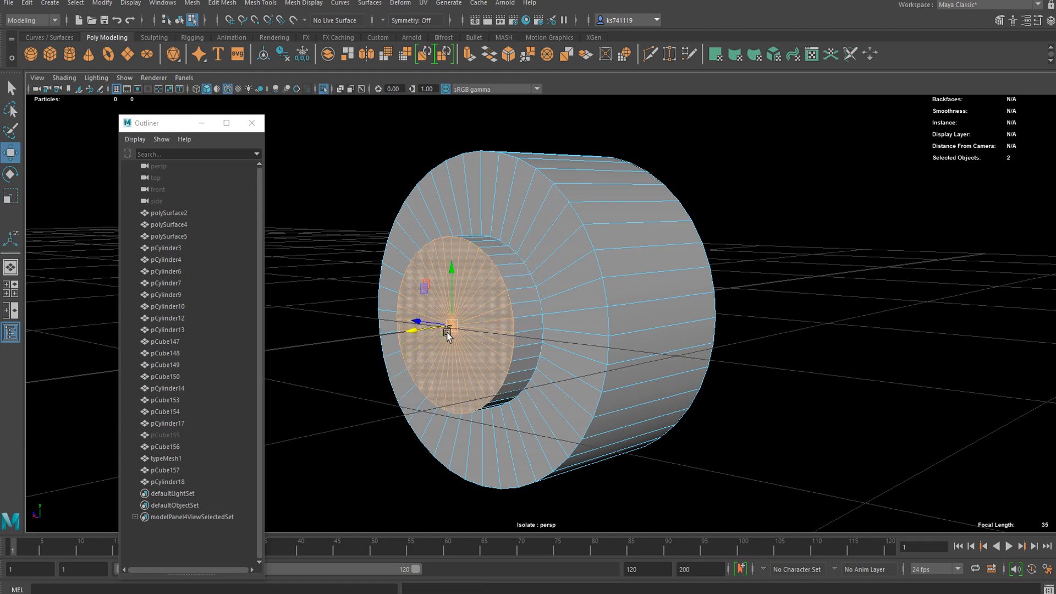
key("r")
left_click_drag(452, 325, 384, 351)
key("w")
left_click_drag(429, 330, 224, 378, "alt")
scroll(533, 356, "down", 5)
left_click_drag(533, 355, 511, 369, "alt")
scroll(510, 369, "up", 5)
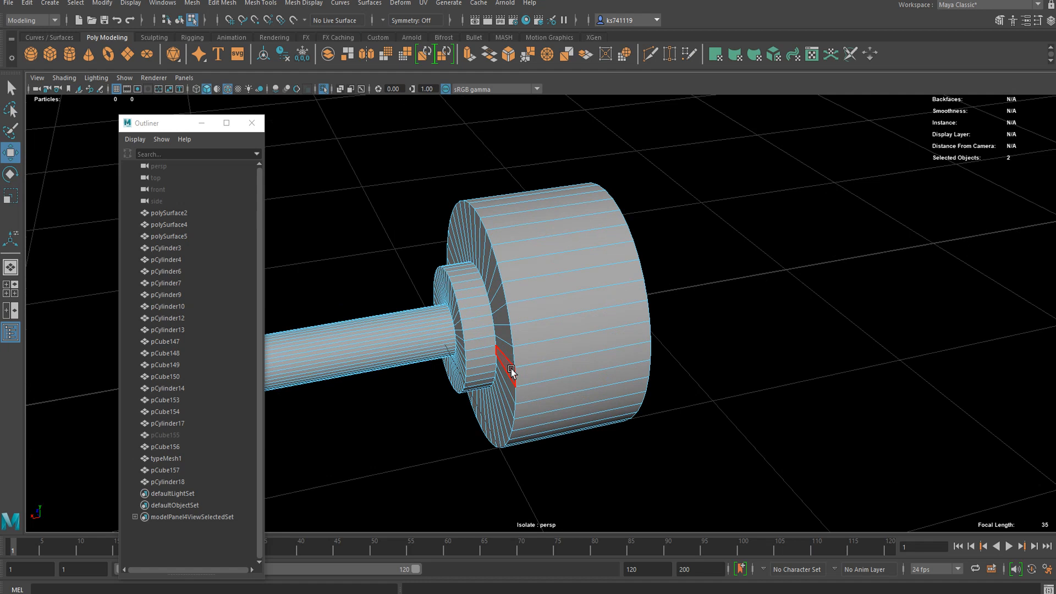
- Extrude the stem's end faces, scale them inward, and extrude again into a long, thinner end section
middle_click_drag(452, 327, 613, 322, "alt")
left_click_drag(613, 322, 606, 313, "alt")
key("ctrl+e")
key("r")
key("ctrl+e")
scroll(557, 368, "down", 4)
key("w")
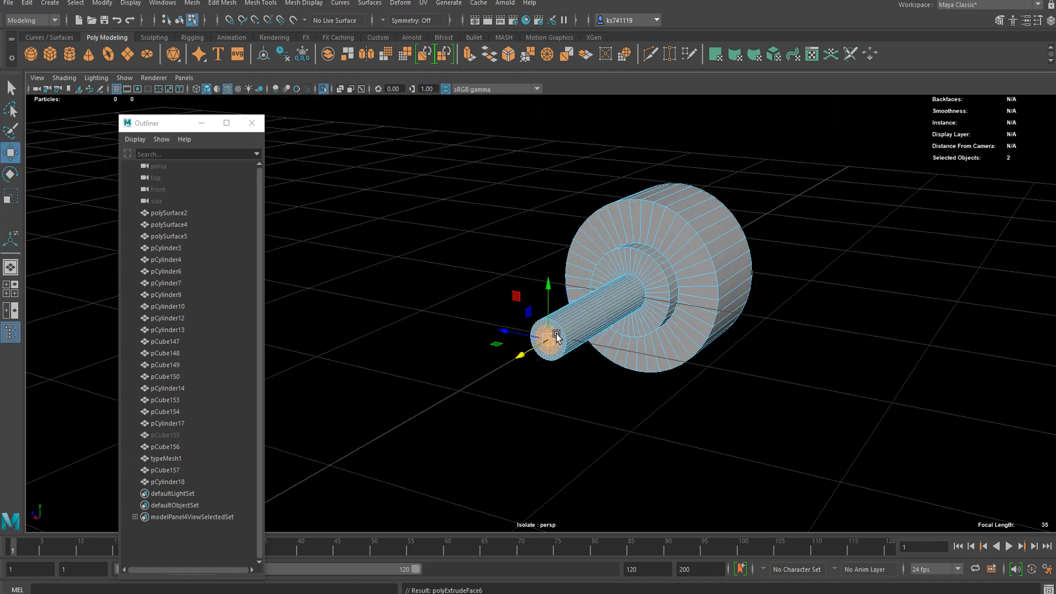
left_click_drag(535, 347, 377, 438)
- Extrude the ring of side faces around the crown head individually, with Keep Faces Together off and Offset 0.02
scroll(570, 340, "down", 4)
left_click_drag(620, 344, 642, 353, "alt")
scroll(641, 353, "up", 3)
middle_click_drag(642, 354, 570, 337, "alt")
left_click_drag(570, 338, 590, 324, "alt")
left_click(594, 333)
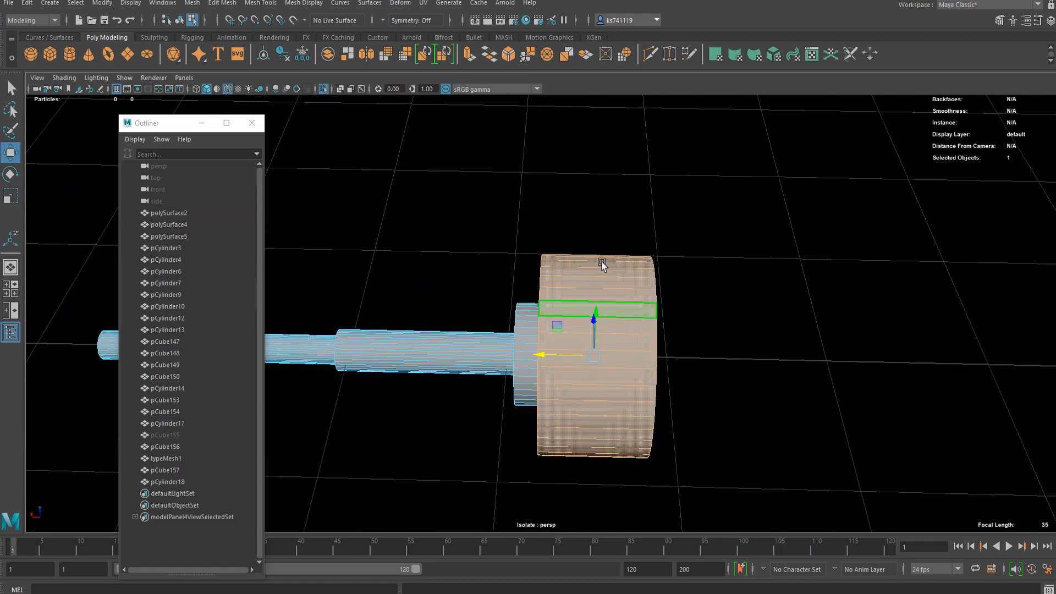
left_click_drag(667, 348, 528, 302, "alt")
scroll(528, 302, "up", 3)
left_click(547, 266)
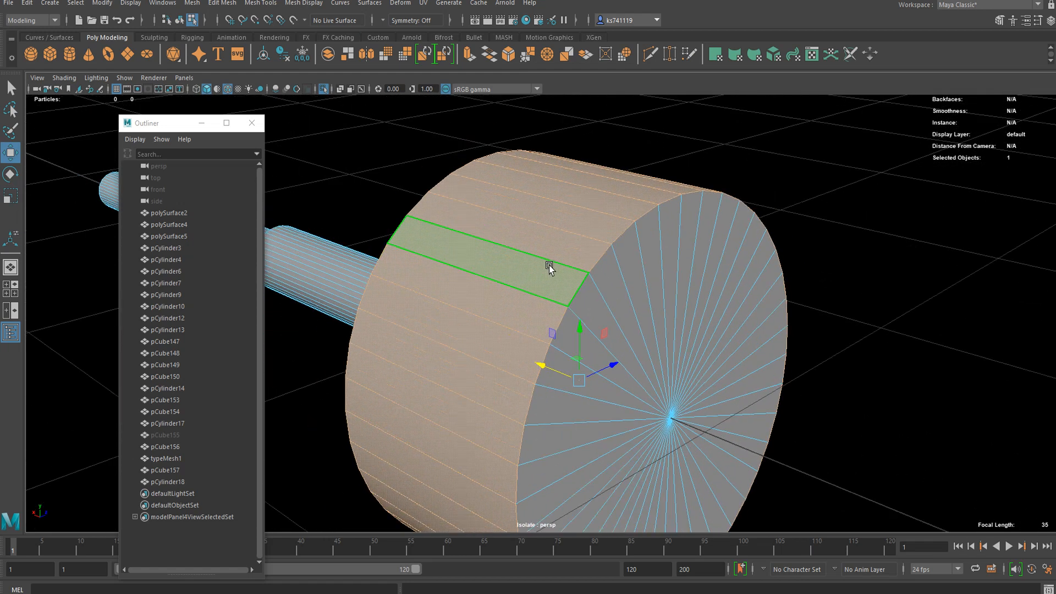
key("ctrl+e")
left_click(882, 366)
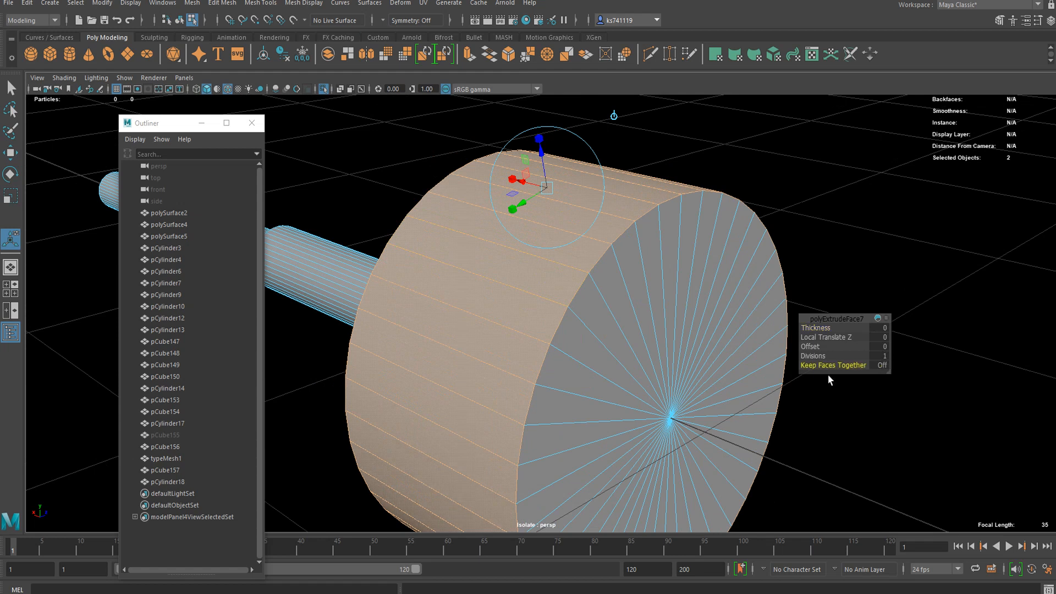
mouse_move(811, 347)
left_mouse_down()
mouse_move(836, 347)
mouse_move(813, 348)
left_mouse_up()
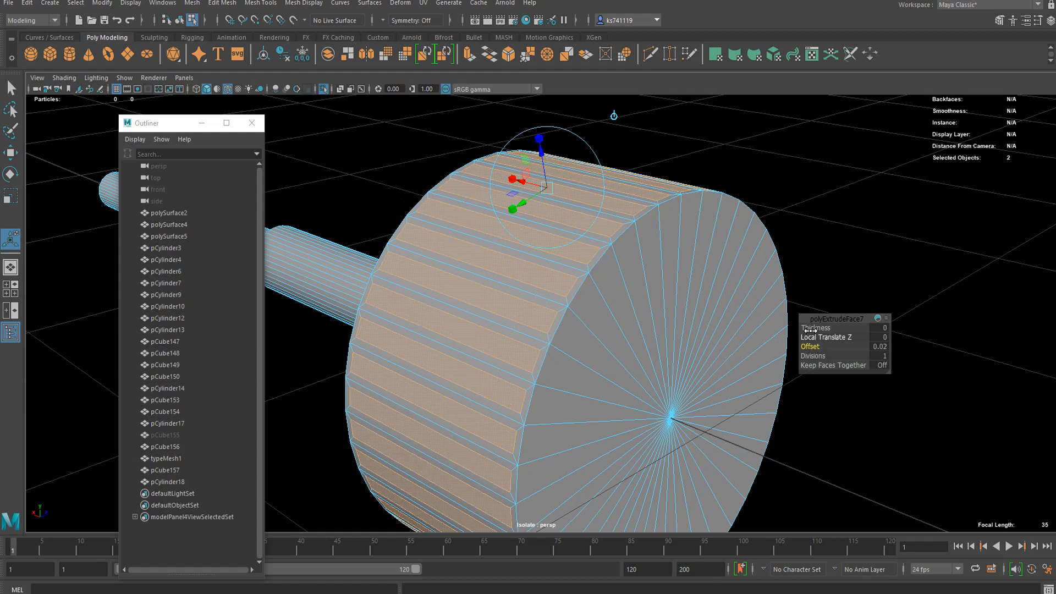
mouse_move(817, 344)
left_mouse_down()
mouse_move(808, 347)
mouse_move(825, 346)
mouse_move(813, 351)
mouse_move(820, 333)
left_mouse_up()
- Extrude the inset side faces into tapered grip ridges with Thickness 0.07 and Offset 0.02
key("ctrl+e")
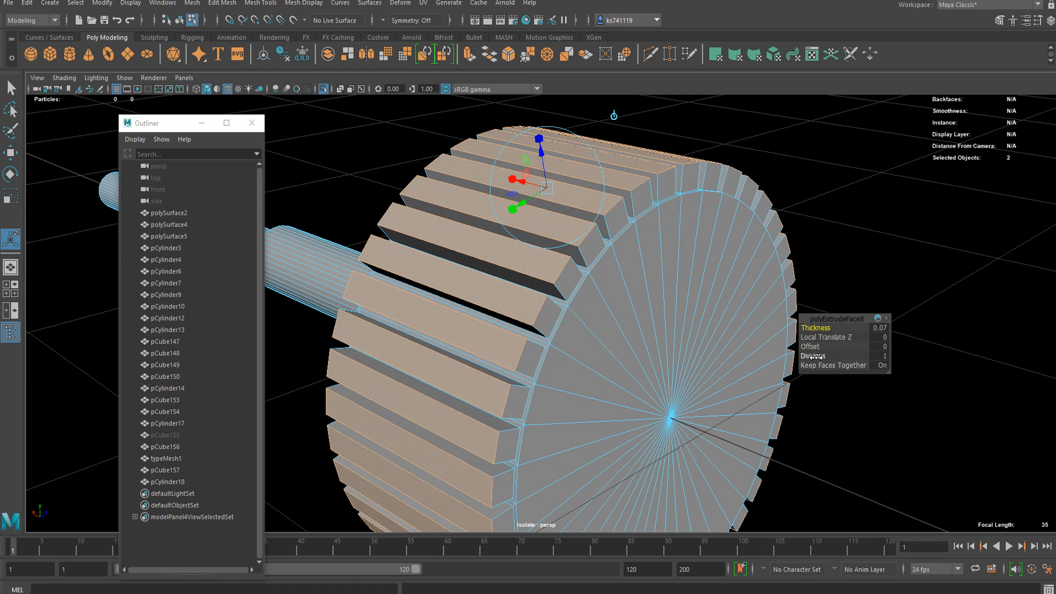
left_click_drag(811, 346, 815, 348)
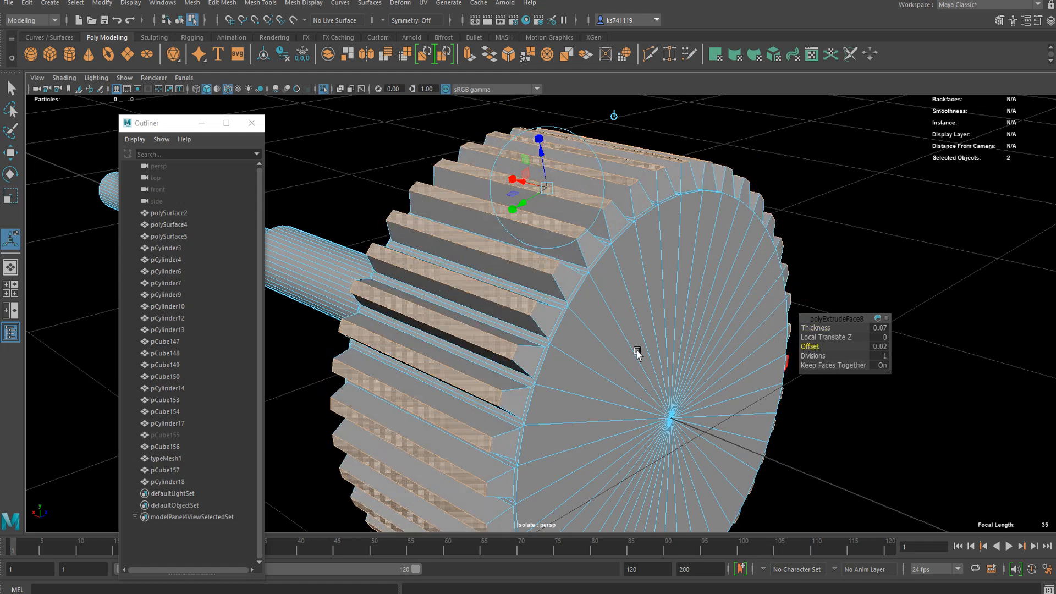
scroll(639, 374, "down", 4)
key("q")
scroll(629, 374, "up", 4)
- Select the crown's outer cap faces and extrude them outward, scaled in to form a sloped rim
mouse_move(629, 374)
left_mouse_down()
mouse_move(575, 341)
mouse_move(558, 346)
mouse_move(616, 435)
mouse_move(622, 328)
mouse_move(565, 380)
left_mouse_up()
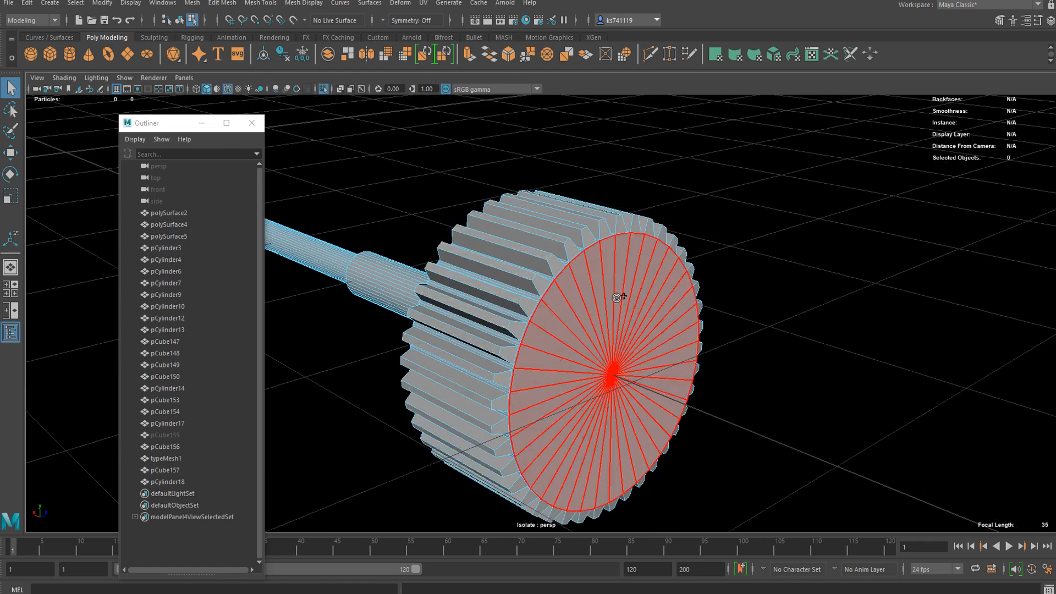
left_click_drag(616, 298, 658, 398)
key("ctrl+e")
key("w")
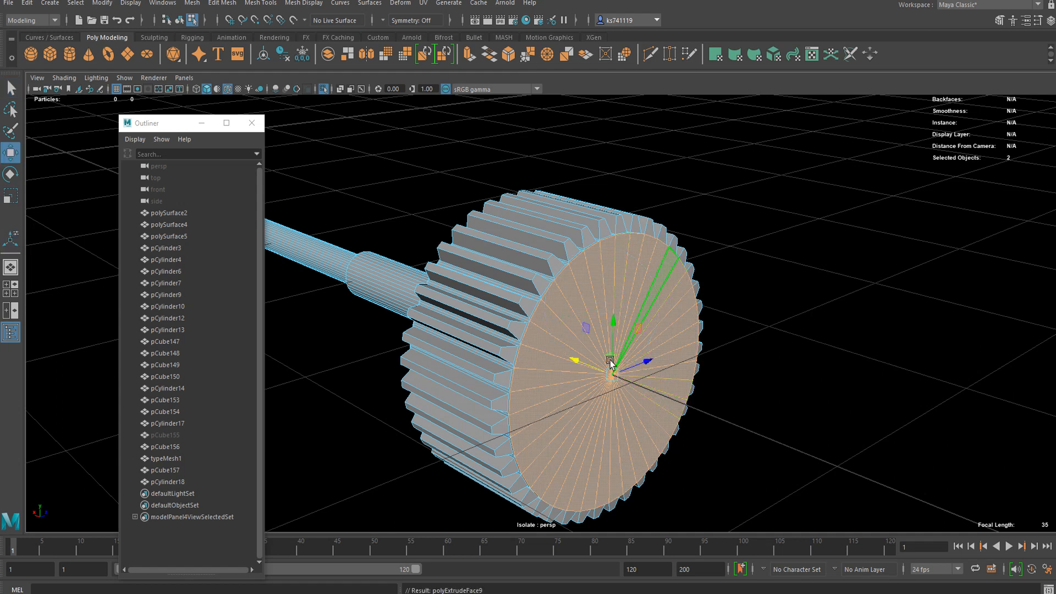
mouse_move(591, 368)
left_mouse_down()
mouse_move(607, 377)
mouse_move(597, 394)
mouse_move(607, 378)
left_mouse_up()
key("r")
key("w")
- Try to bevel the edge loops around the crown's cap, collar and stem with 2 segments
right_click_drag(594, 341, 589, 302)
scroll(562, 314, "up", 5)
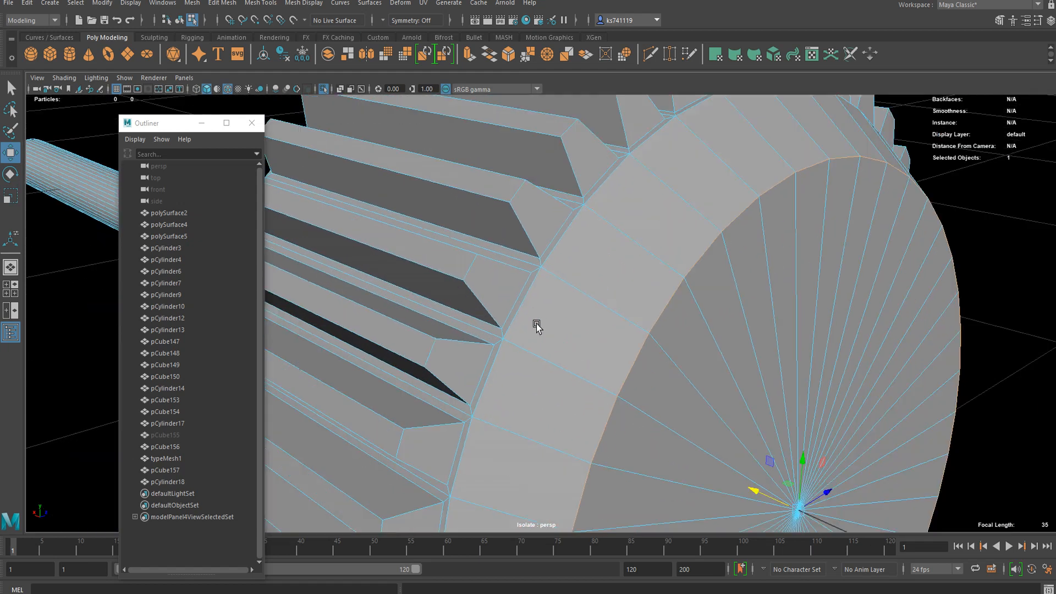
scroll(535, 323, "down", 3)
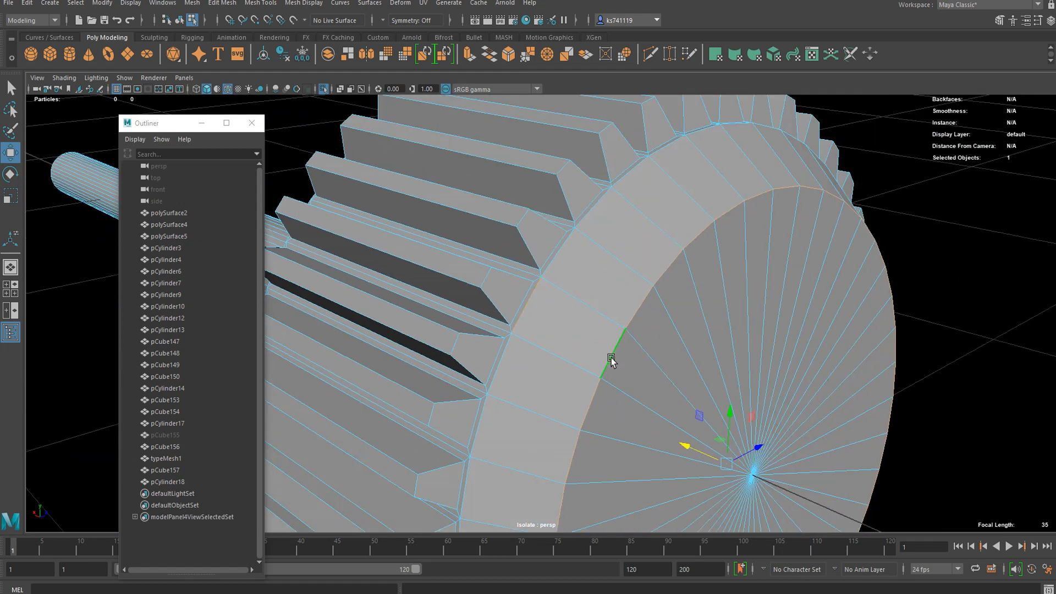
scroll(611, 360, "down", 3)
left_click_drag(472, 323, 671, 292, "alt")
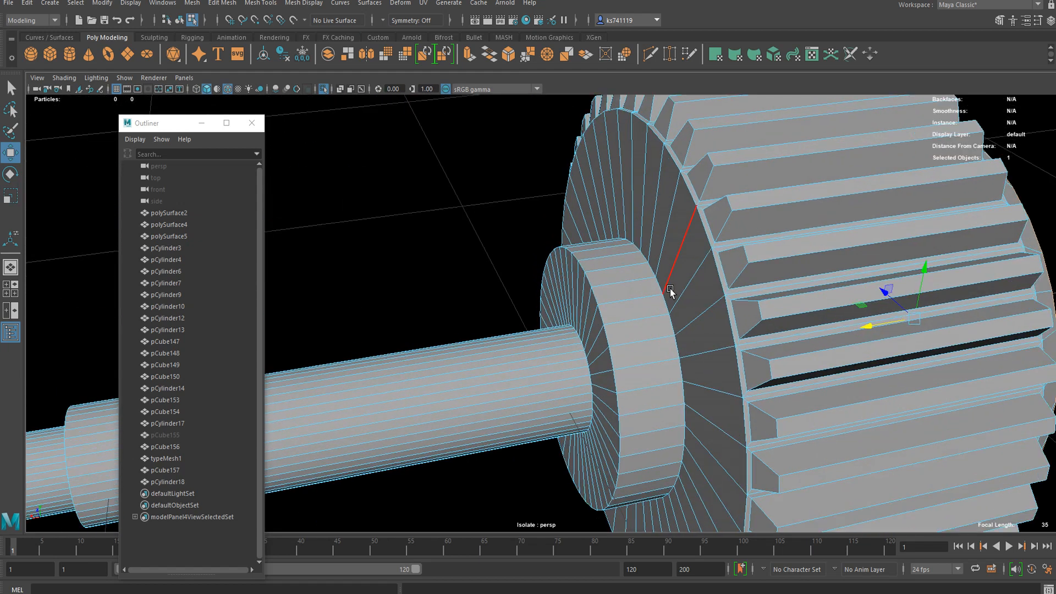
left_click(661, 298)
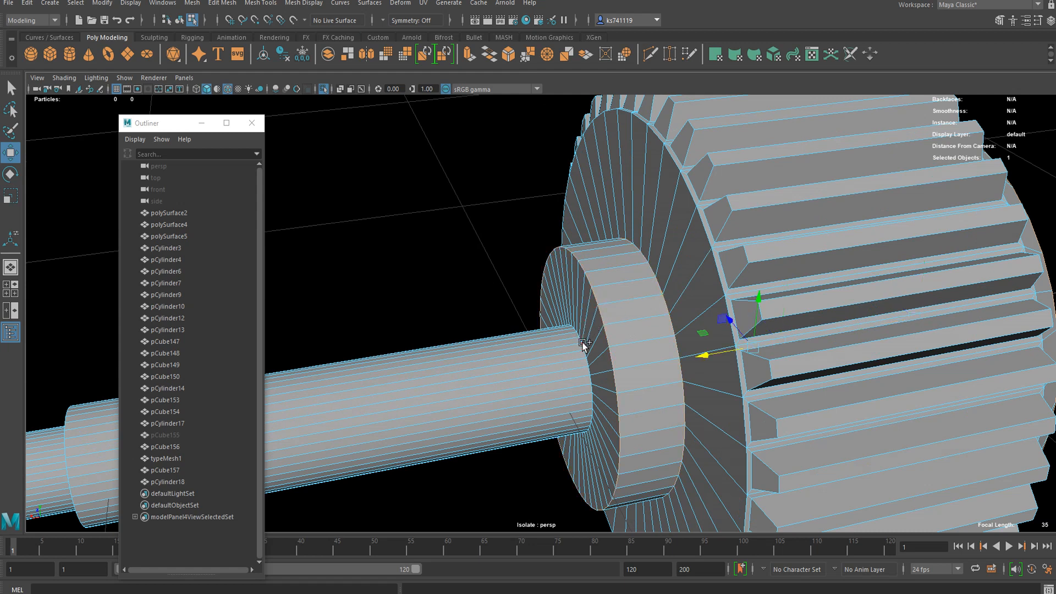
left_click_drag(583, 346, 990, 231, "alt")
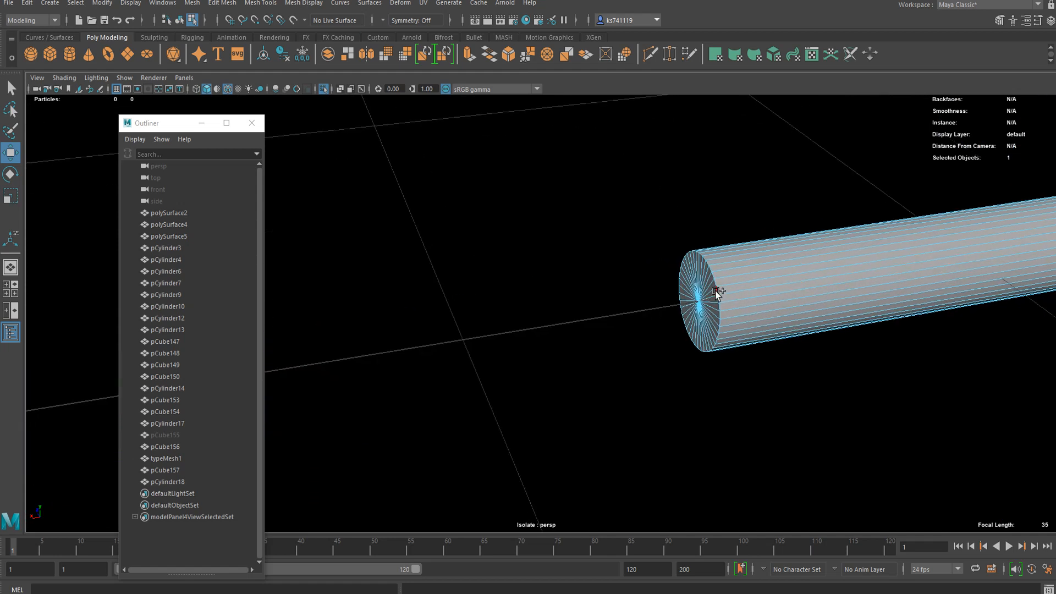
scroll(667, 323, "up", 6)
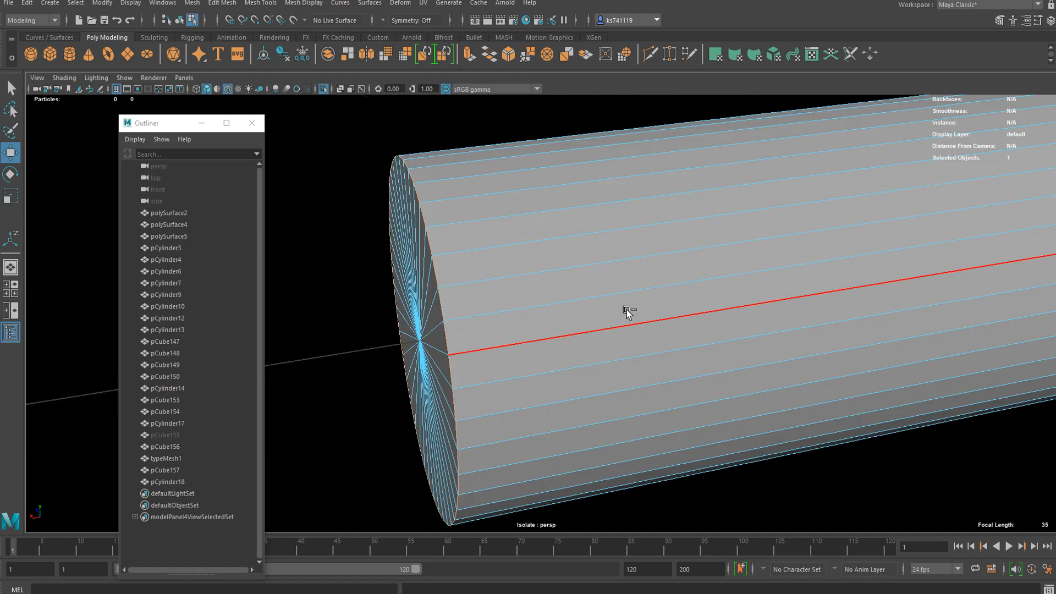
key("ctrl+b")
left_click_drag(807, 328, 862, 327)
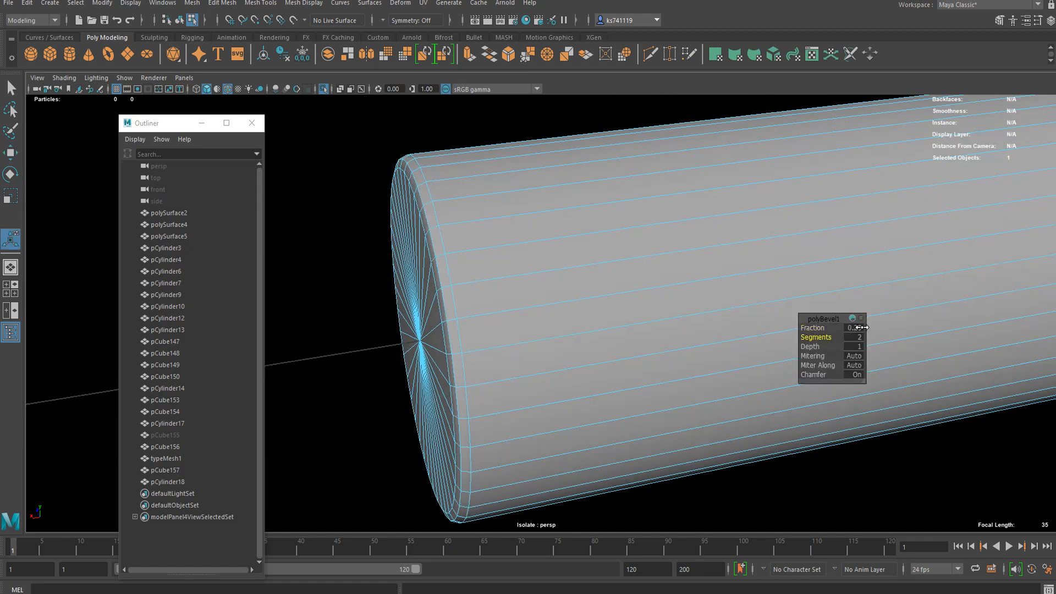
- Compare the crown's smoothed and unsmoothed previews, checking the grip ridges and collar up close
key("q")
scroll(715, 320, "down", 8)
middle_click_drag(695, 288, 589, 316, "alt")
scroll(589, 316, "up", 2)
right_click_drag(601, 281, 682, 242)
scroll(732, 256, "up", 2)
key("3")
left_click(768, 270)
scroll(660, 332, "up", 2)
left_click(662, 315)
key("1")
key("3")
key("1")
scroll(638, 330, "up", 3)
key("3")
key("1")
scroll(542, 308, "down", 1)
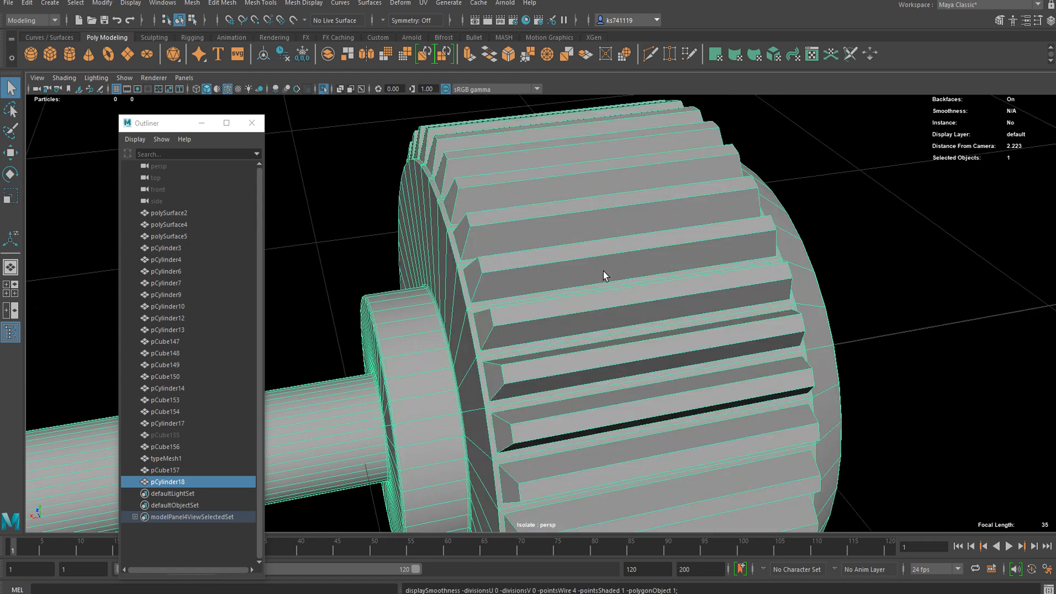
scroll(610, 274, "up", 1)
scroll(622, 330, "down", 3)
left_click_drag(622, 343, 647, 304, "alt")
scroll(647, 305, "up", 3)
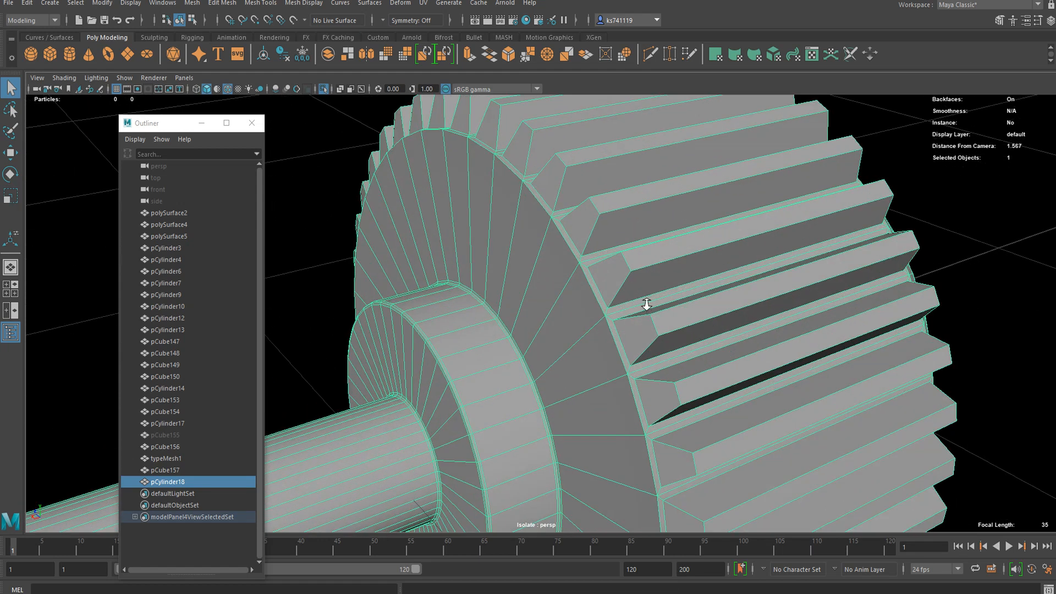
scroll(647, 304, "down", 3)
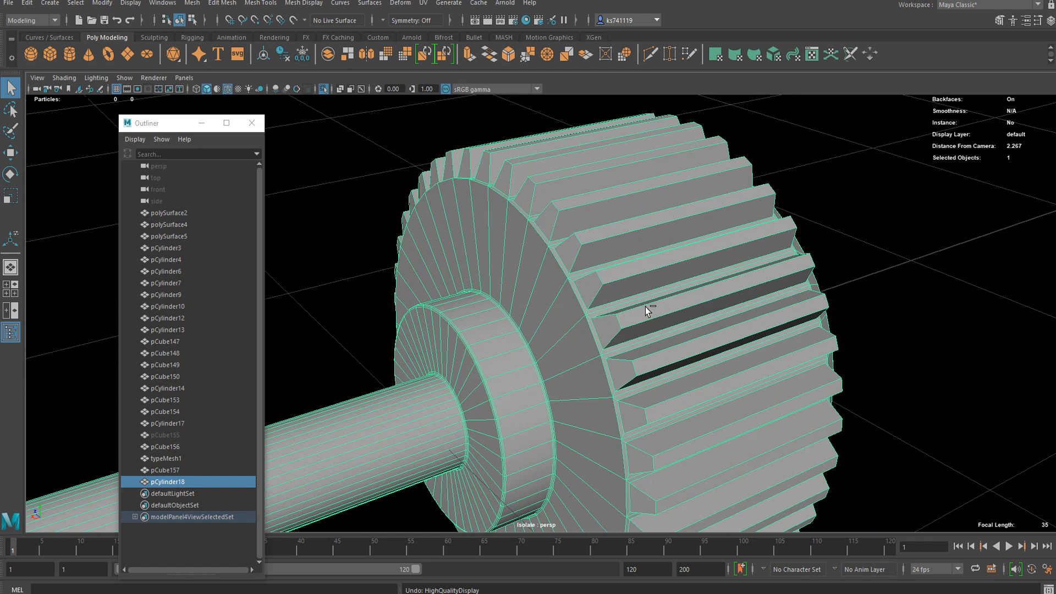
- Undo the smooth preview changes and the edge loop bevel on the crown
key("ctrl+z")
scroll(641, 305, "up", 1)
key("ctrl+z")
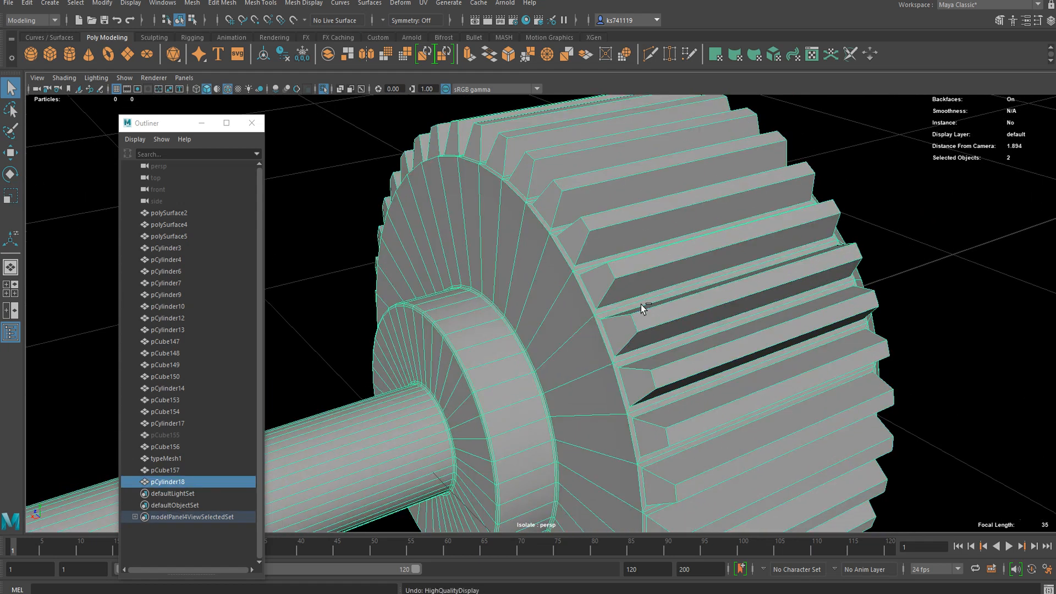
key("ctrl+z")
key("ctrl+z")
key("ctrl+z")
key("ctrl+z")
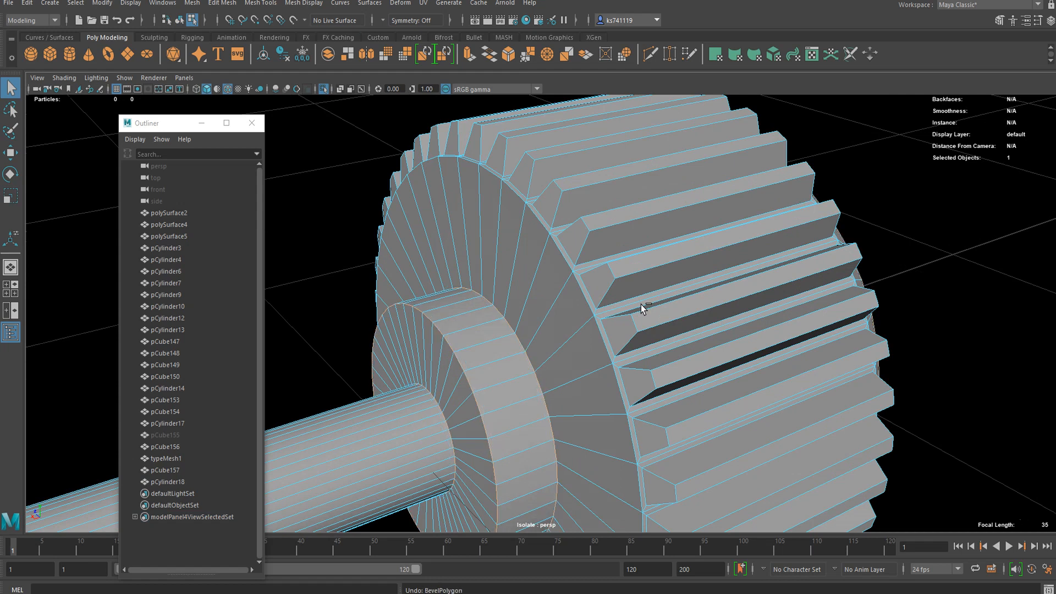
- Bevel all the selected edges of the crown and stem with Fraction 0.5 and one segment
scroll(642, 305, "down", 10)
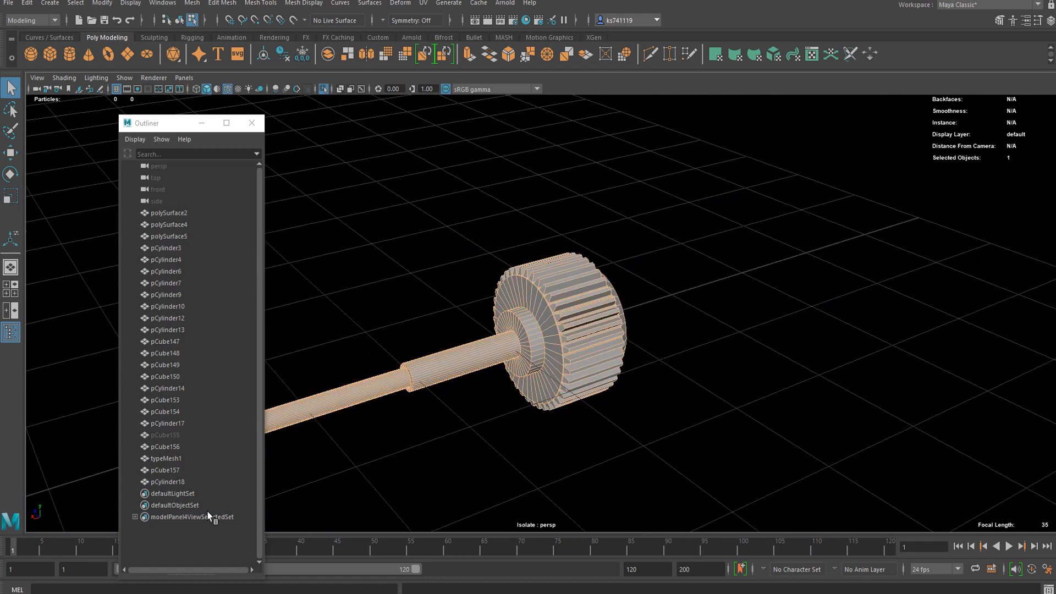
scroll(604, 346, "down", 3)
scroll(633, 341, "up", 15)
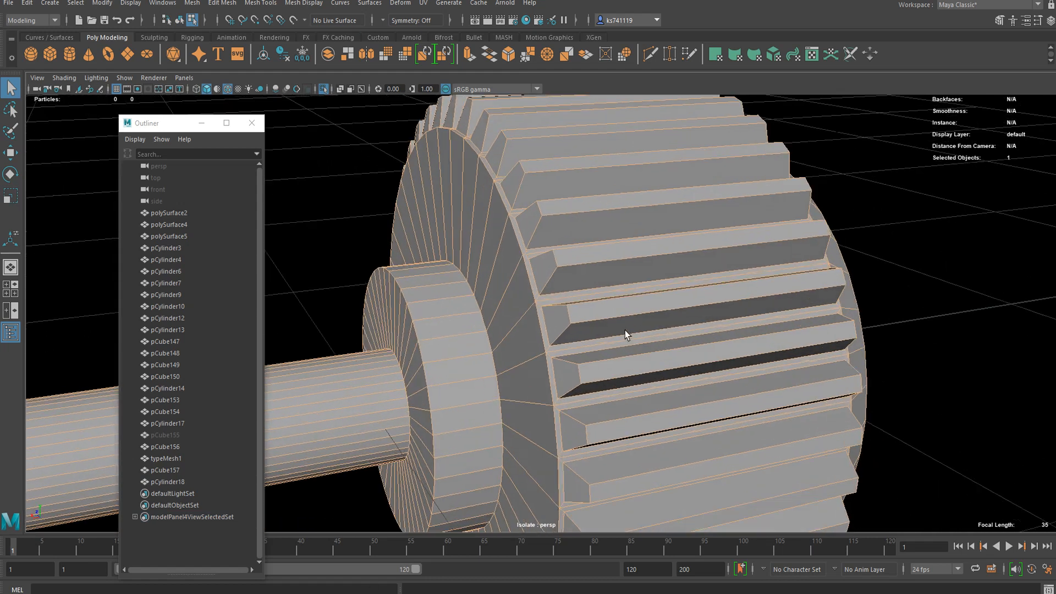
scroll(625, 330, "up", 3)
key("ctrl+b")
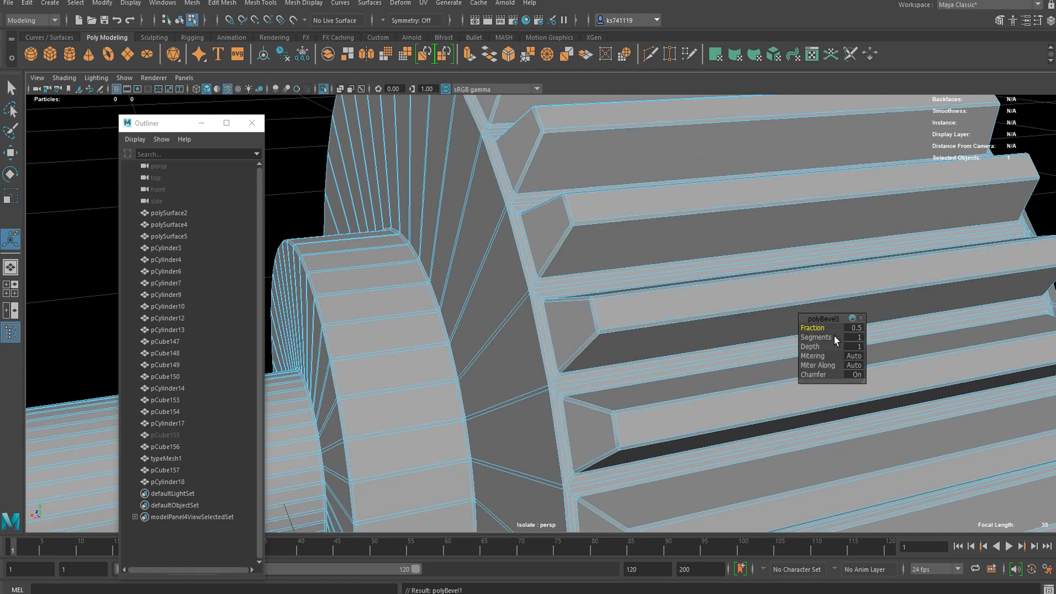
- Turn on the crown's smooth preview, return to object mode and turn off isolation to show the whole watch
scroll(623, 313, "down", 6)
key("3")
scroll(622, 314, "down", 3)
scroll(622, 313, "up", 4)
scroll(622, 313, "down", 2)
scroll(622, 313, "down", 2)
right_click_drag(587, 257, 649, 214)
left_click(721, 160)
scroll(757, 234, "down", 1)
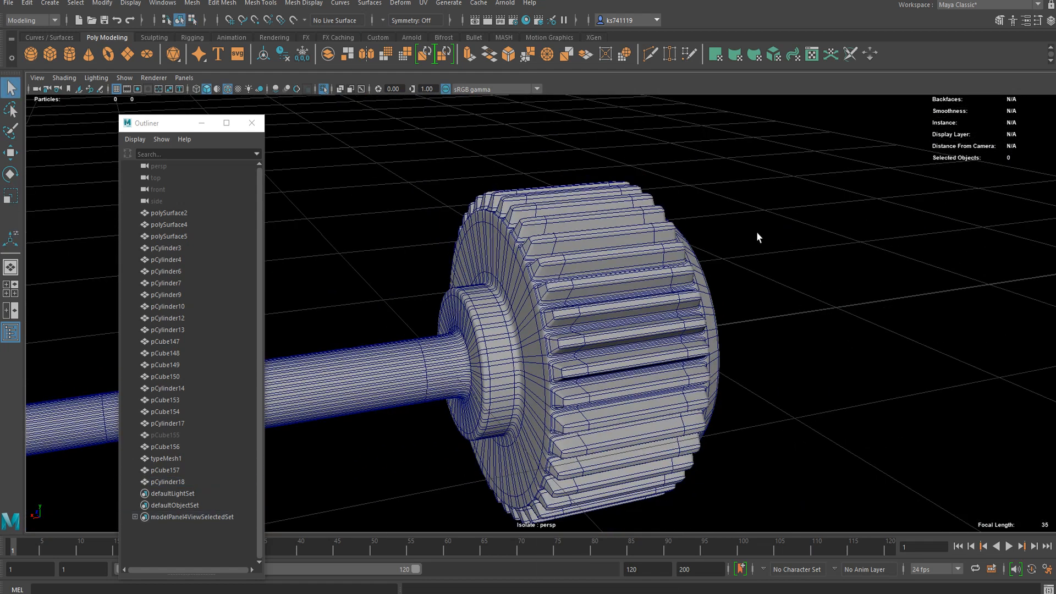
left_click(324, 90)
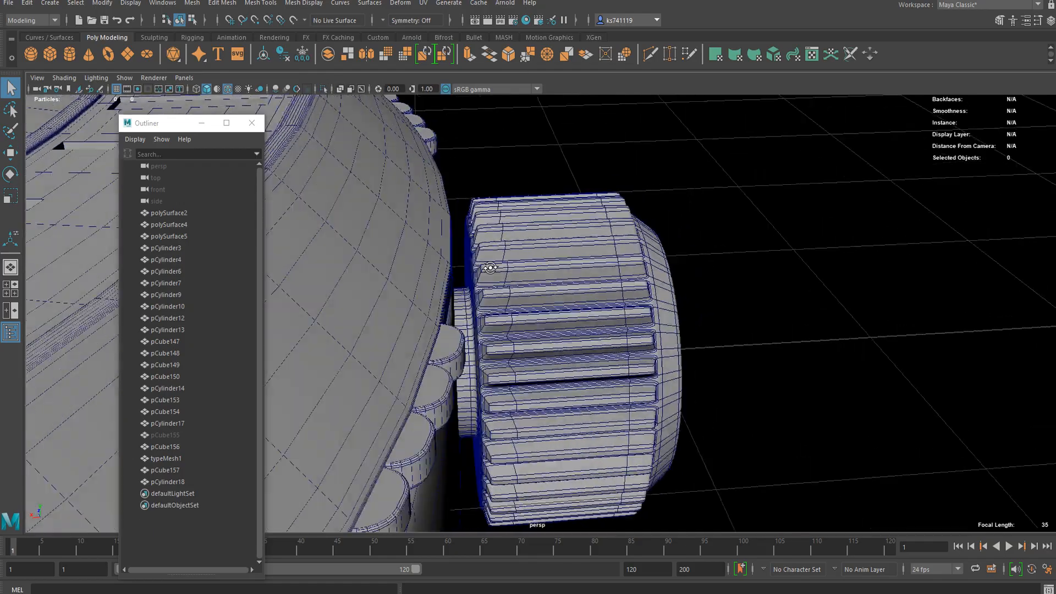
- Examine the crown's beveled ridges and rim without smoothing, and check the bevel settings
left_click_drag(719, 259, 604, 365, "alt")
left_click(582, 331)
scroll(600, 329, "up", 3)
scroll(415, 301, "up", 3)
left_click_drag(386, 270, 510, 291, "alt")
scroll(468, 292, "up", 2)
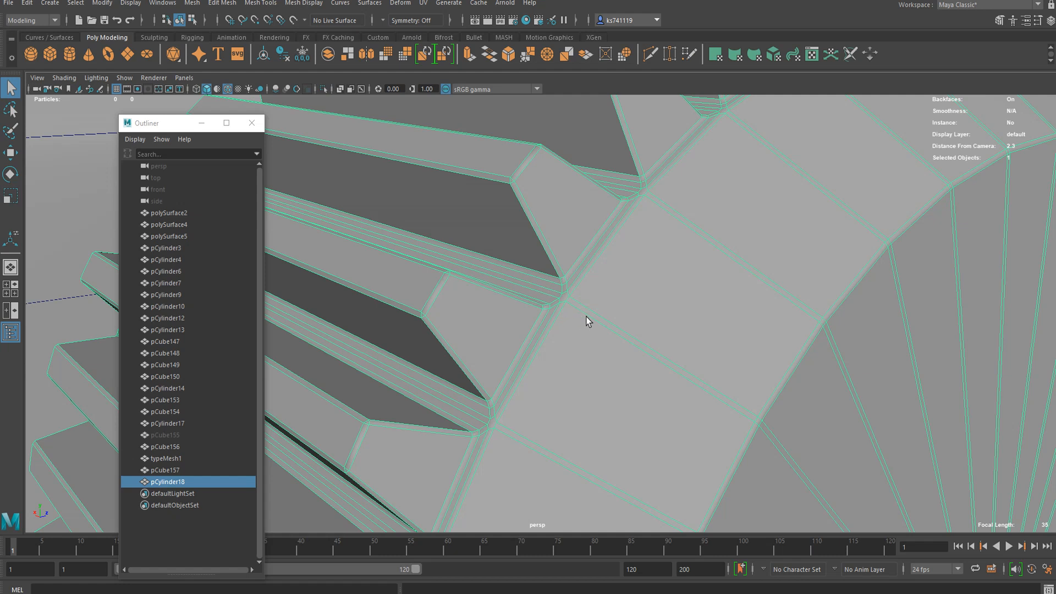
scroll(584, 313, "down", 1)
key("t")
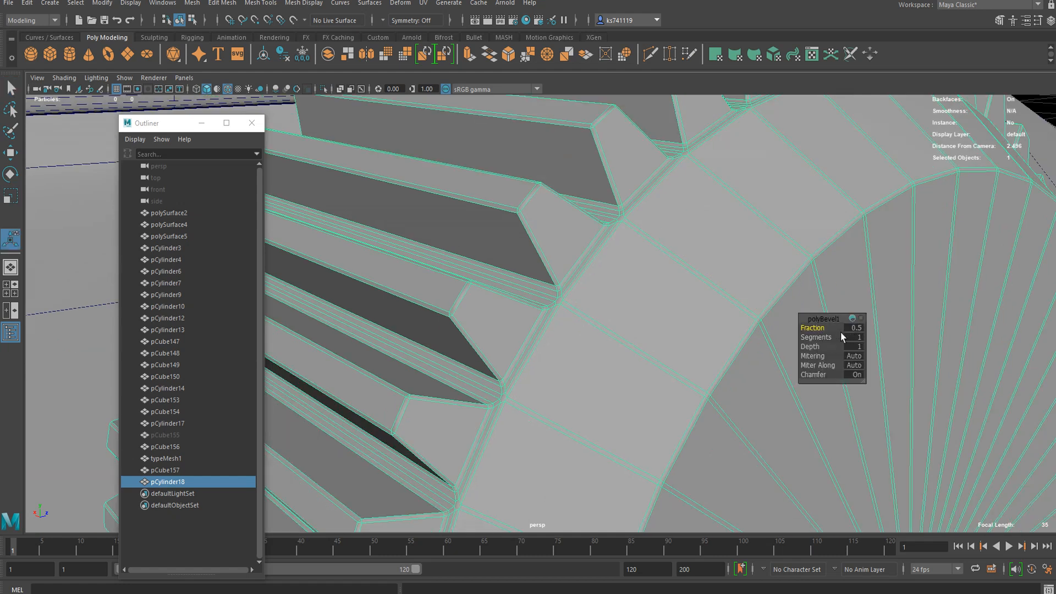
scroll(566, 262, "down", 2)
key("q")
scroll(665, 233, "down", 4)
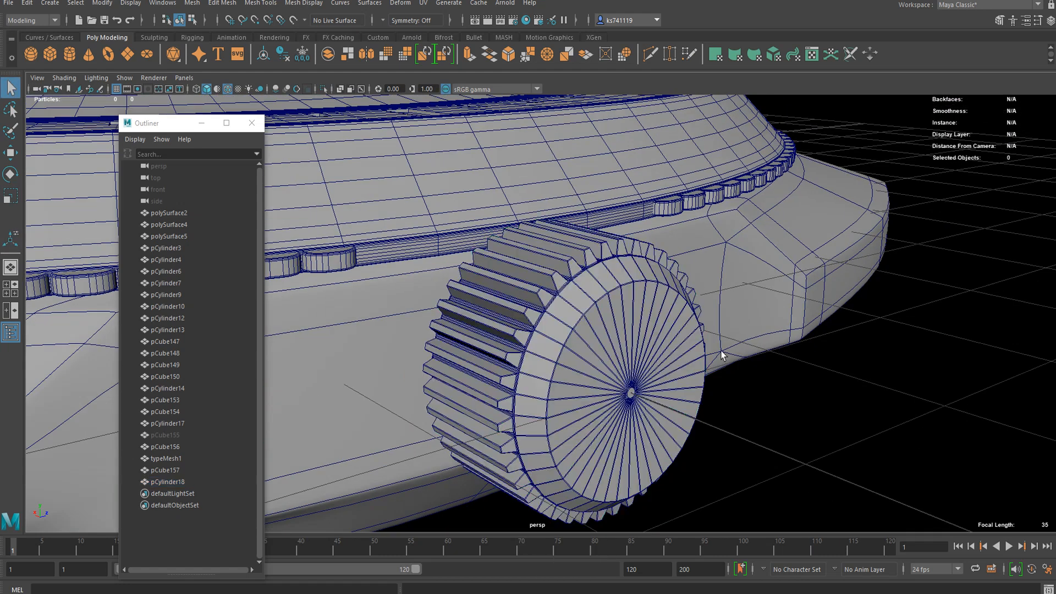
- Show the crown smoothed again and hide the wireframe overlay on the shaded models
left_click(804, 366)
left_click_drag(804, 367, 781, 393, "alt")
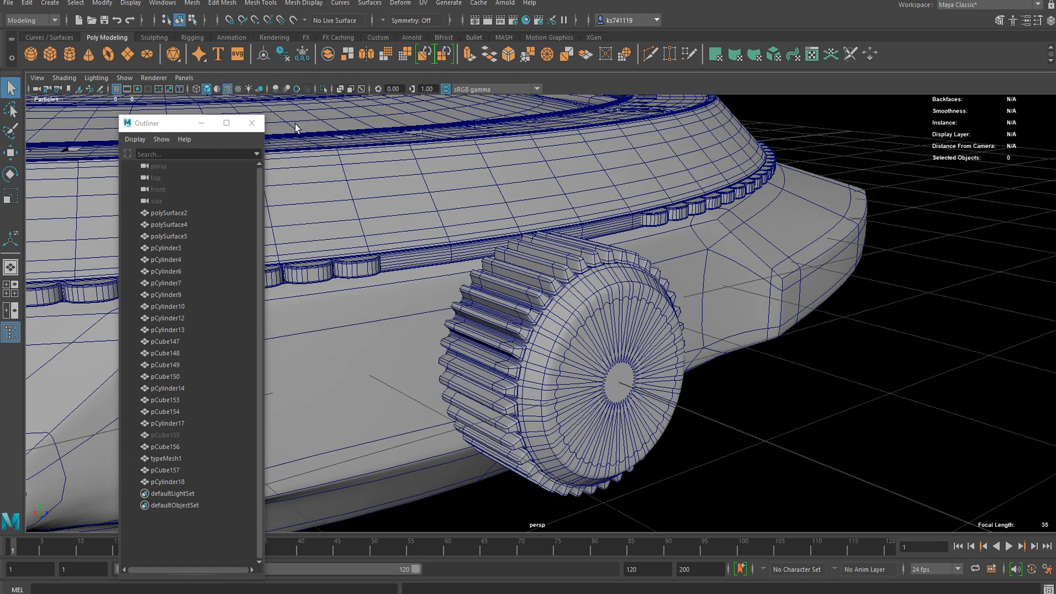
left_click(228, 89)
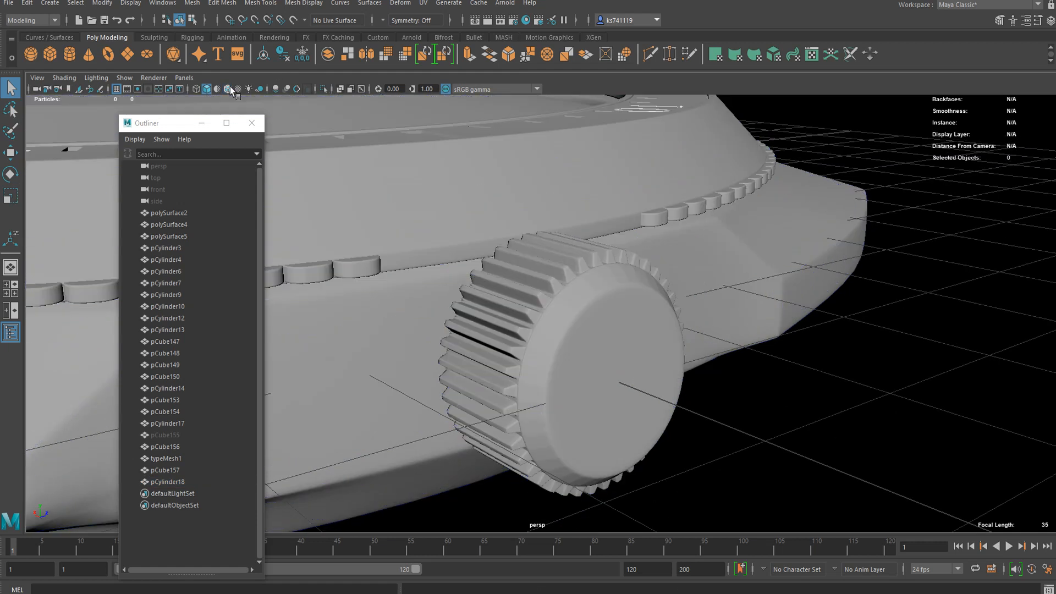
left_click(228, 88)
left_click(228, 89)
scroll(517, 244, "up", 1)
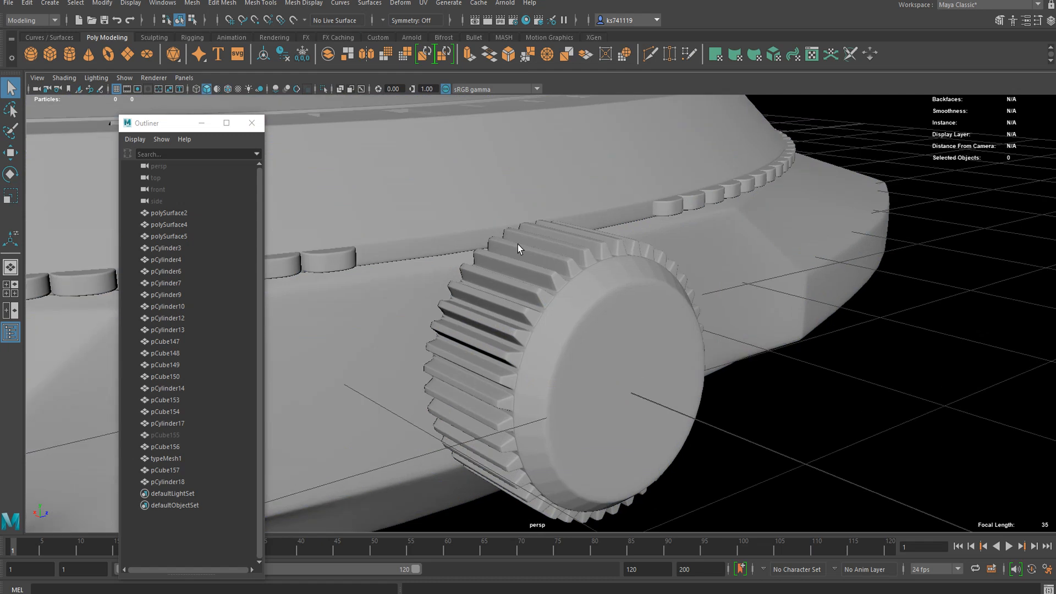
- Examine the finished crown's shape and fit against the watch case from close up and from above
scroll(517, 244, "up", 5)
left_click_drag(540, 266, 509, 320, "alt")
scroll(497, 238, "down", 6)
left_click(545, 326)
key("w")
left_click(671, 292)
scroll(674, 292, "down", 5)
left_click_drag(675, 292, 601, 266, "alt")
scroll(587, 332, "up", 6)
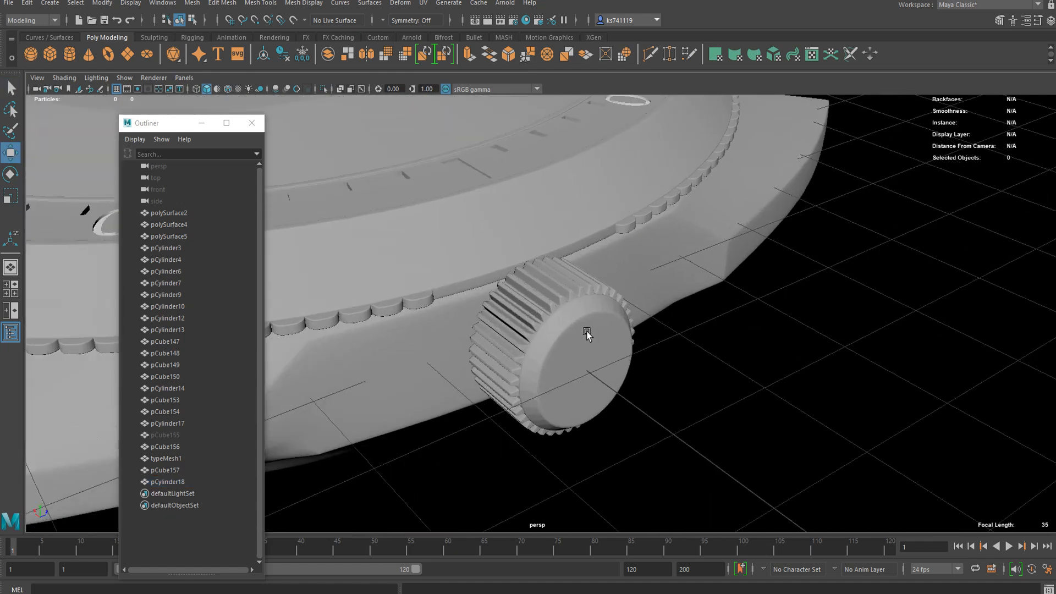
scroll(589, 323, "down", 6)
left_click_drag(613, 341, 594, 380, "alt")
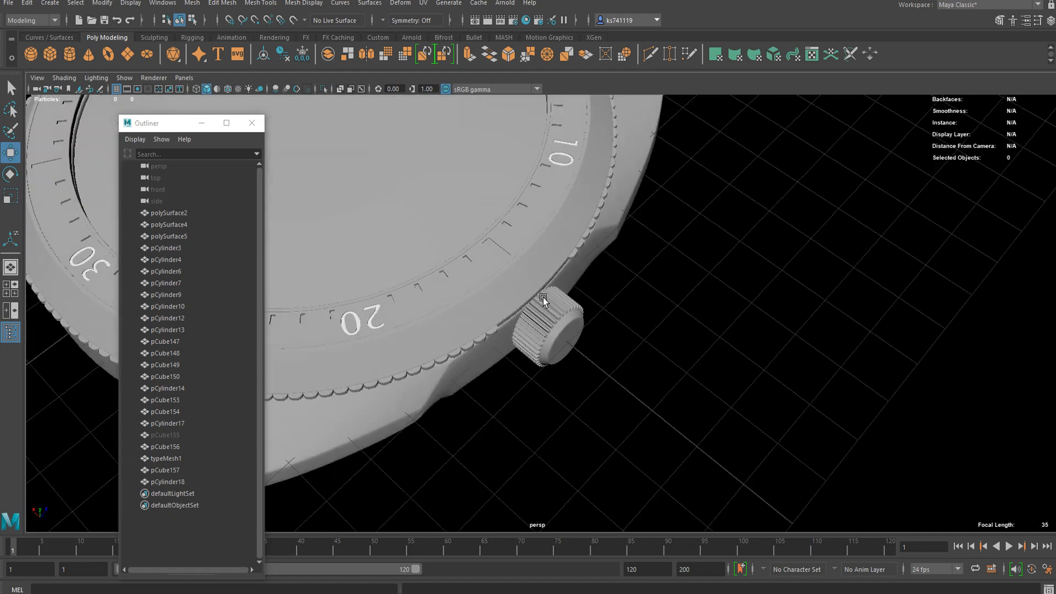
scroll(539, 294, "down", 4)
middle_click_drag(482, 234, 525, 291, "alt")
scroll(453, 291, "up", 2)
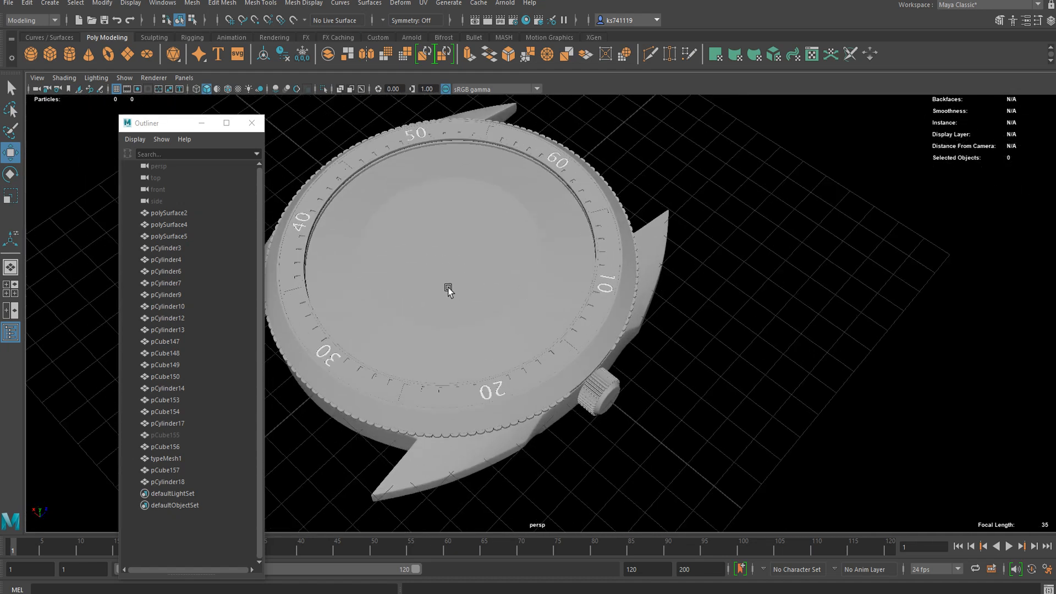
- Hide the watch glass and move a duplicate of the dial's open-book emblem out to the crown's end
left_click(481, 238)
key("h")
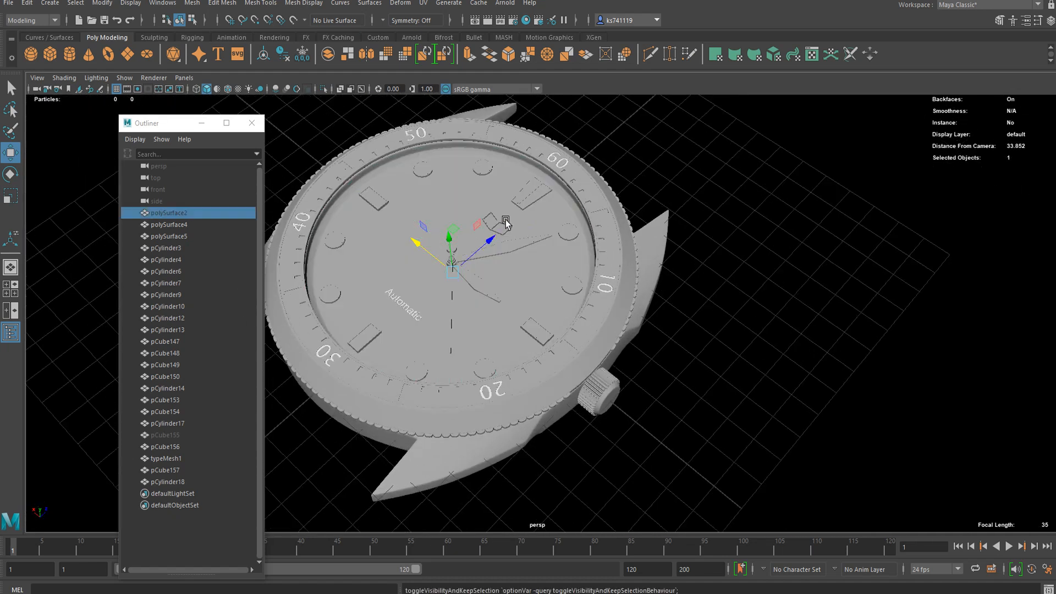
left_click(491, 223)
key("ctrl+d")
left_click_drag(466, 204, 708, 443)
key("e")
key("w")
left_click_drag(706, 405, 563, 398)
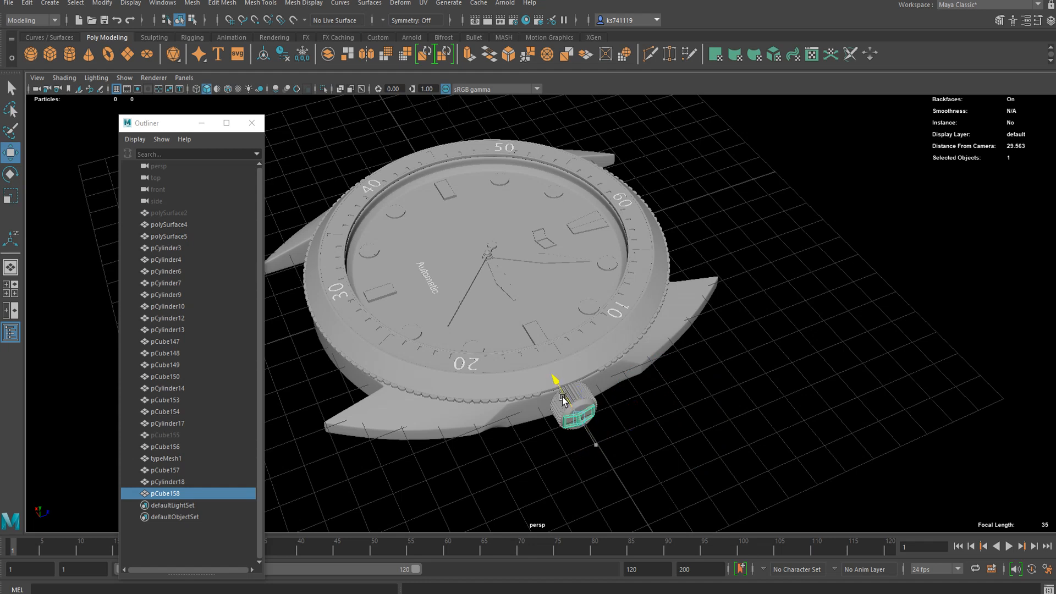
- Scale the duplicated emblem down and align it with the crown's round end face
key("f")
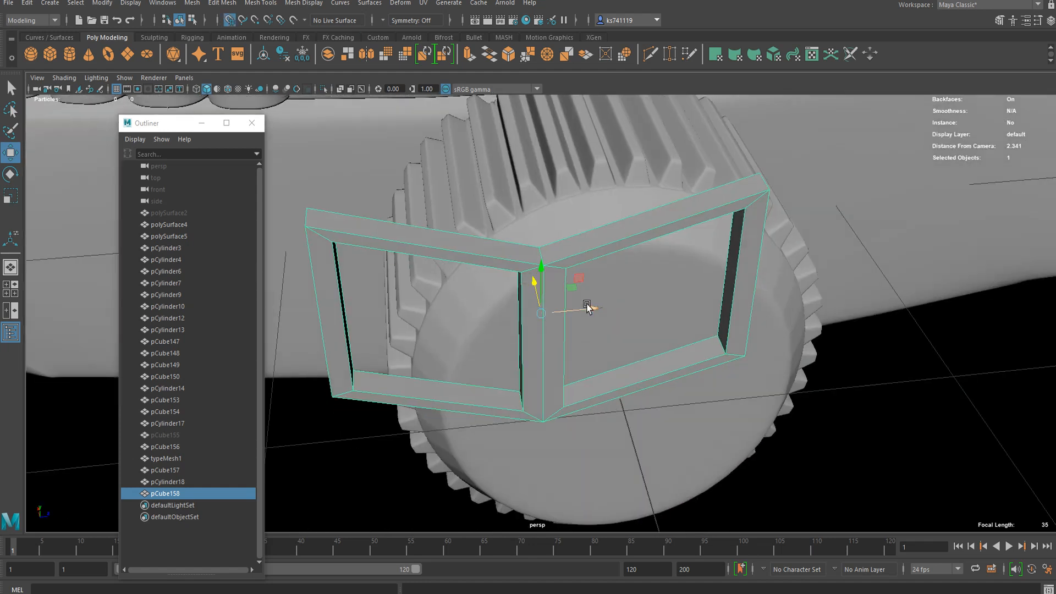
left_click_drag(587, 306, 635, 303)
left_click_drag(654, 256, 626, 381)
key("r")
left_click_drag(645, 424, 578, 433)
key("w")
left_click_drag(638, 385, 613, 372)
key("r")
key("w")
- Fine-tune the emblem's vertical position on the crown's end face
left_click(875, 424)
left_click_drag(874, 424, 736, 352, "alt")
scroll(609, 376, "down", 7)
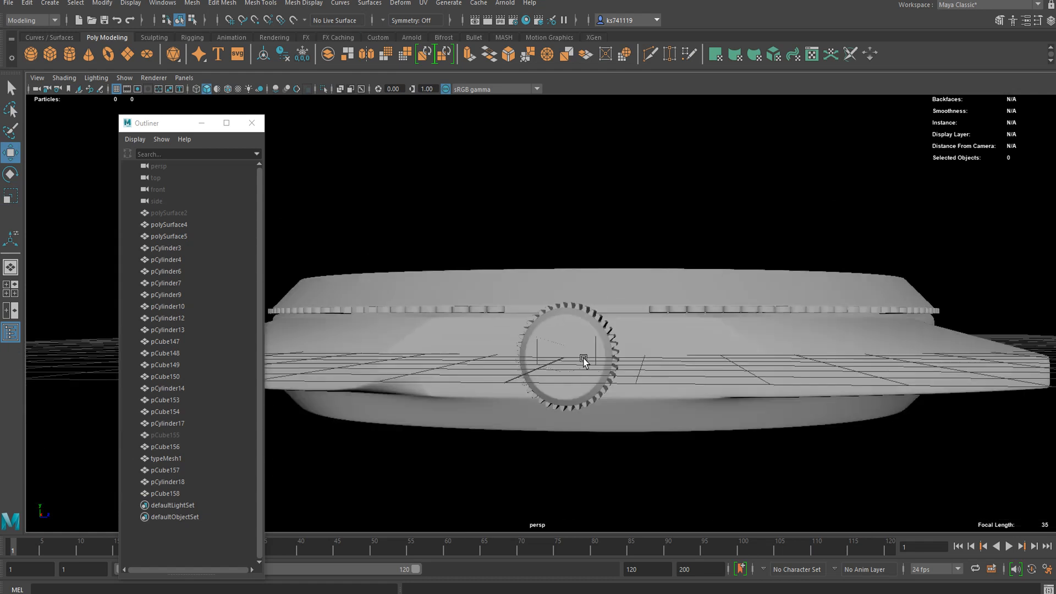
left_click_drag(484, 325, 526, 356, "alt")
scroll(525, 356, "up", 3)
left_click(567, 353)
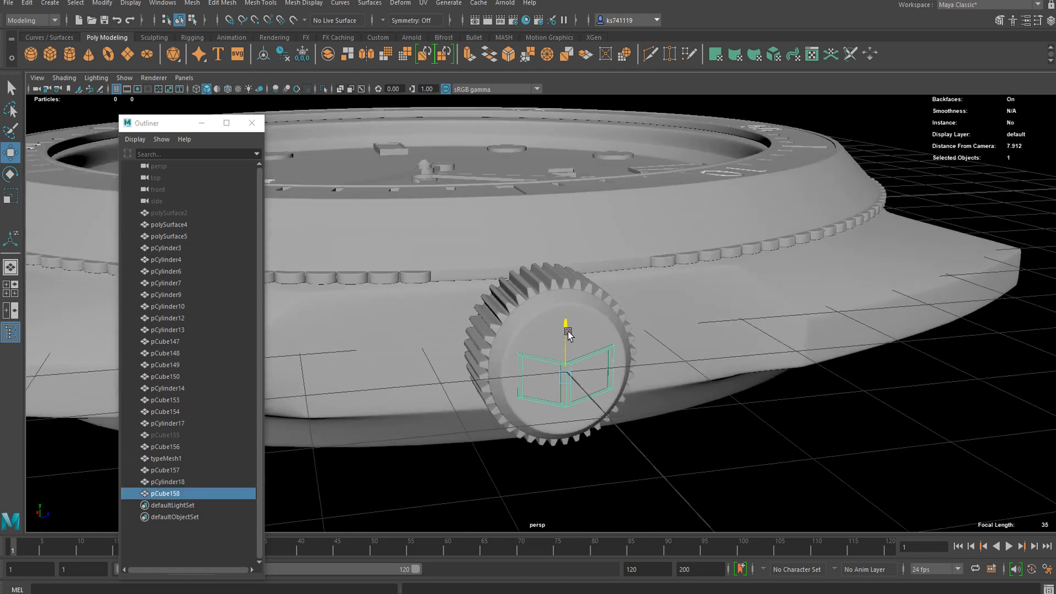
left_click_drag(570, 326, 570, 326)
left_click(649, 406)
- Create a polygon cylinder, place it between the lugs at the 60 mark and rotate it to lie across the gap
scroll(638, 402, "down", 4)
left_click_drag(624, 396, 697, 410, "alt")
scroll(595, 351, "down", 2)
left_click_drag(595, 350, 619, 144, "alt")
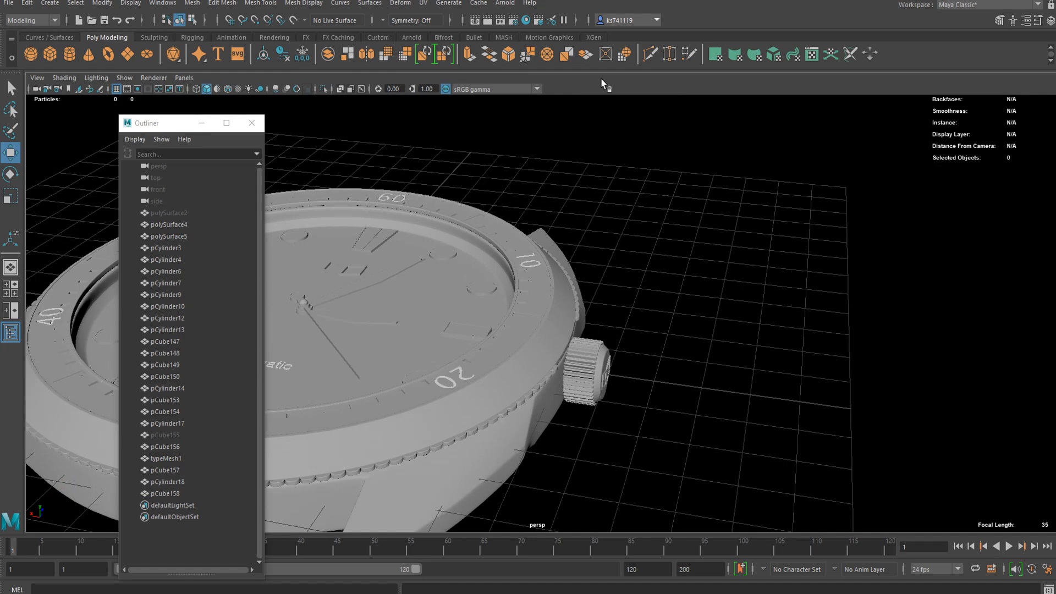
scroll(575, 224, "down", 3)
left_click_drag(548, 259, 430, 271, "alt")
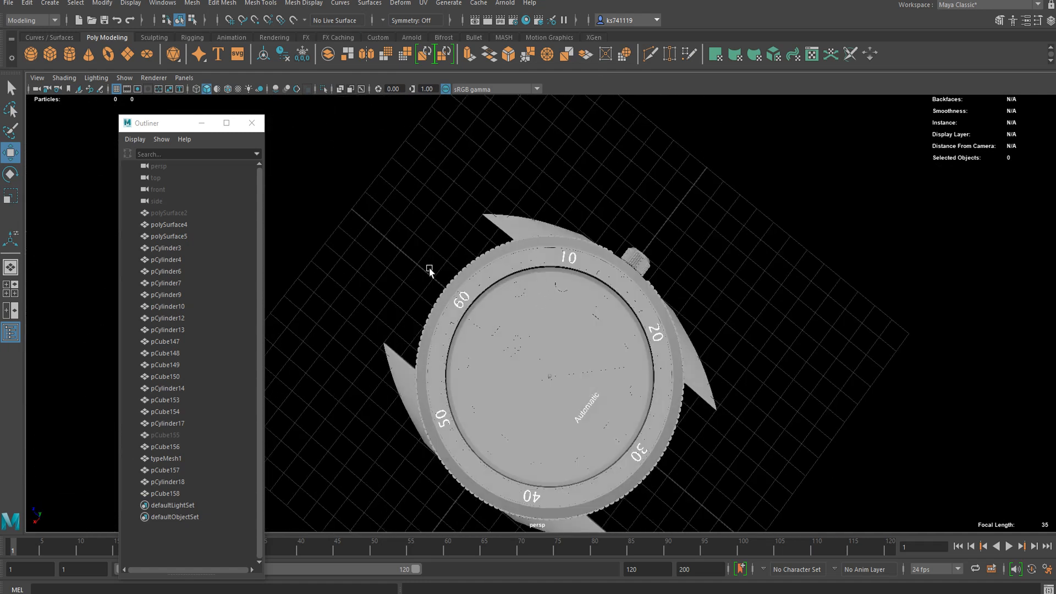
scroll(504, 209, "down", 3)
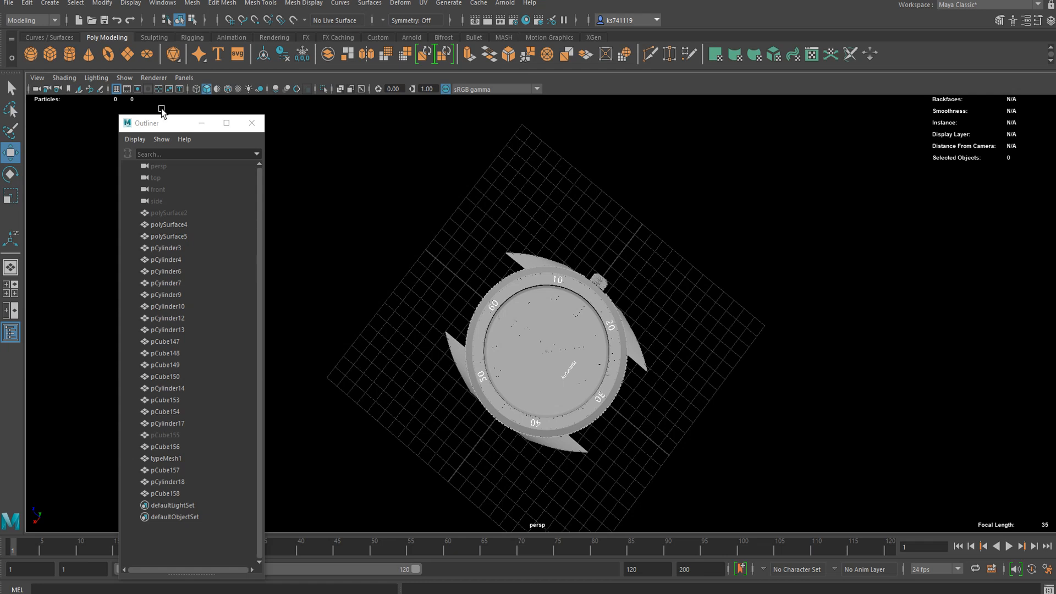
left_click(71, 56)
left_click_drag(522, 328, 448, 273)
key("e")
scroll(490, 293, "up", 3)
left_click_drag(459, 323, 465, 450, "alt")
scroll(502, 433, "up", 3)
- Stretch the cylinder into a thin bar spanning the two lugs and raise it to the lug height
key("r")
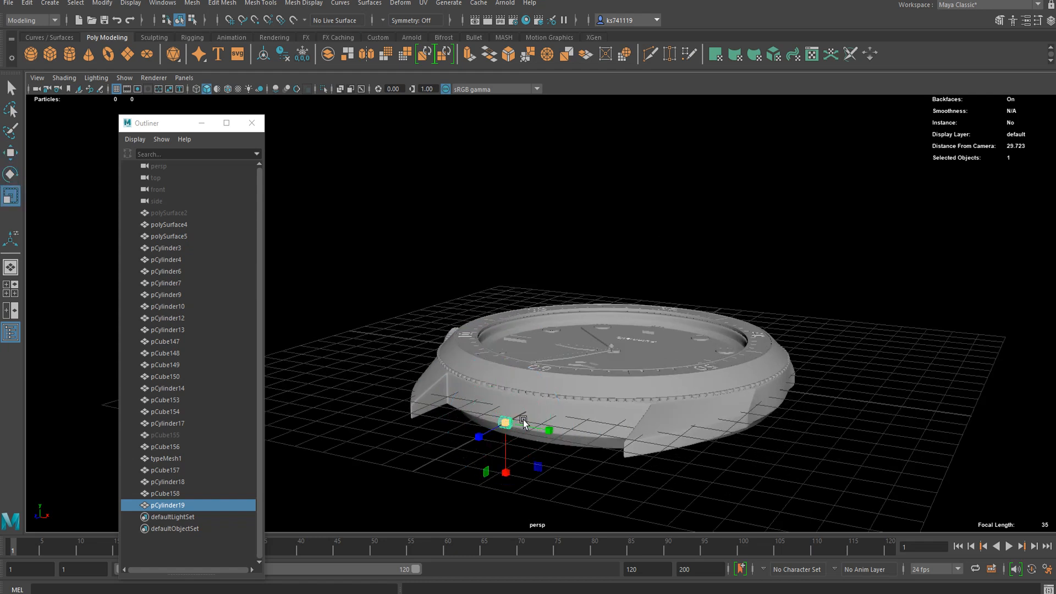
left_click_drag(526, 428, 645, 452)
key("w")
left_click_drag(487, 443, 512, 414)
left_click_drag(514, 404, 519, 394)
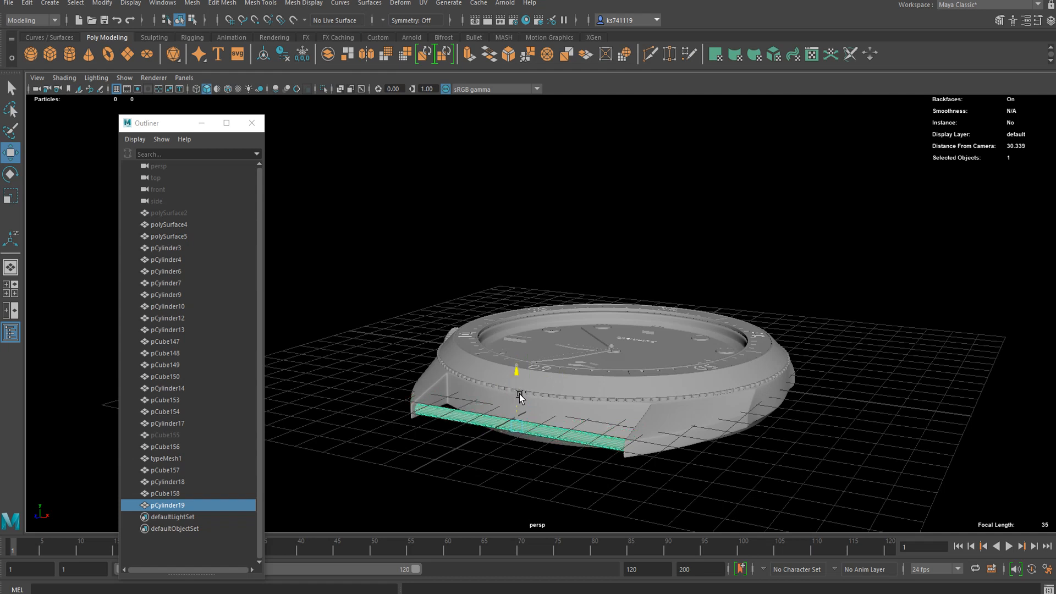
key("r")
left_click_drag(510, 472, 476, 457, "alt")
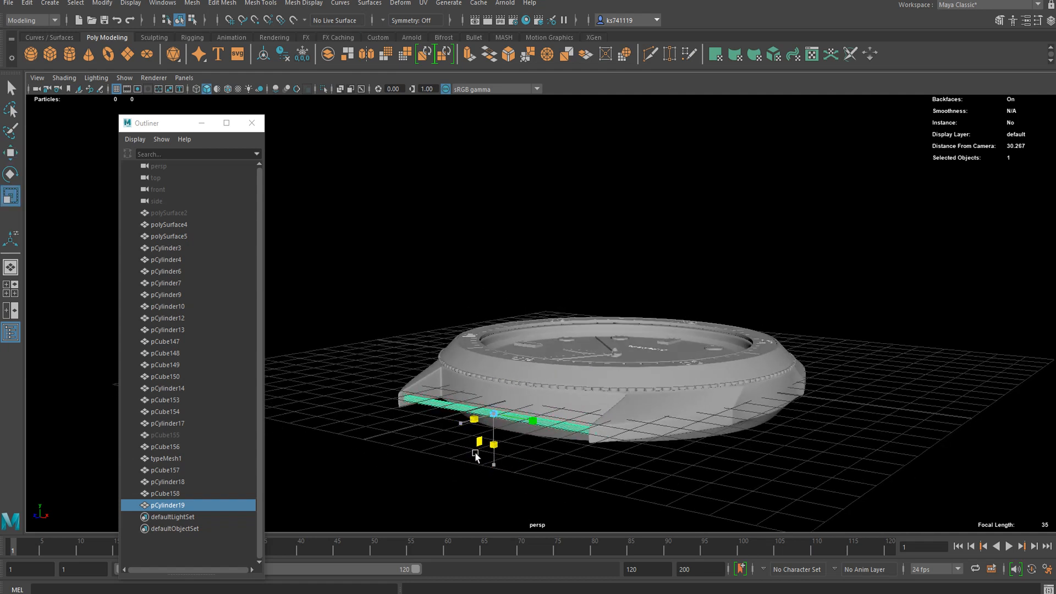
key("w")
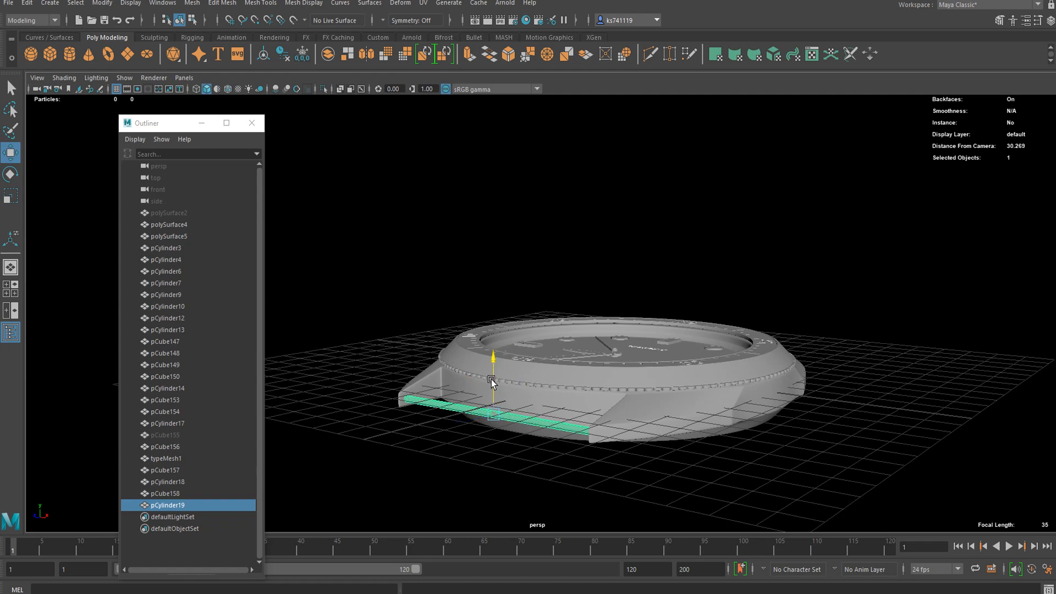
left_click_drag(491, 379, 422, 471, "alt")
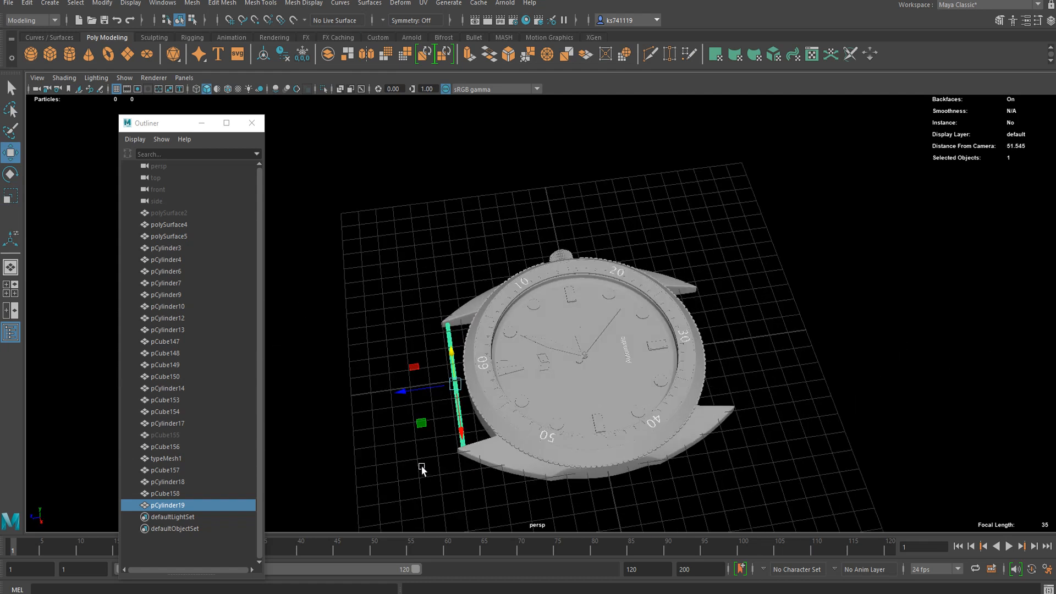
- Duplicate the lug bar and fit the copy between the lugs on the opposite side of the case
key("ctrl+d")
left_click_drag(400, 390, 595, 400)
left_click_drag(673, 383, 669, 398)
left_click_drag(753, 378, 702, 379)
left_click(502, 318)
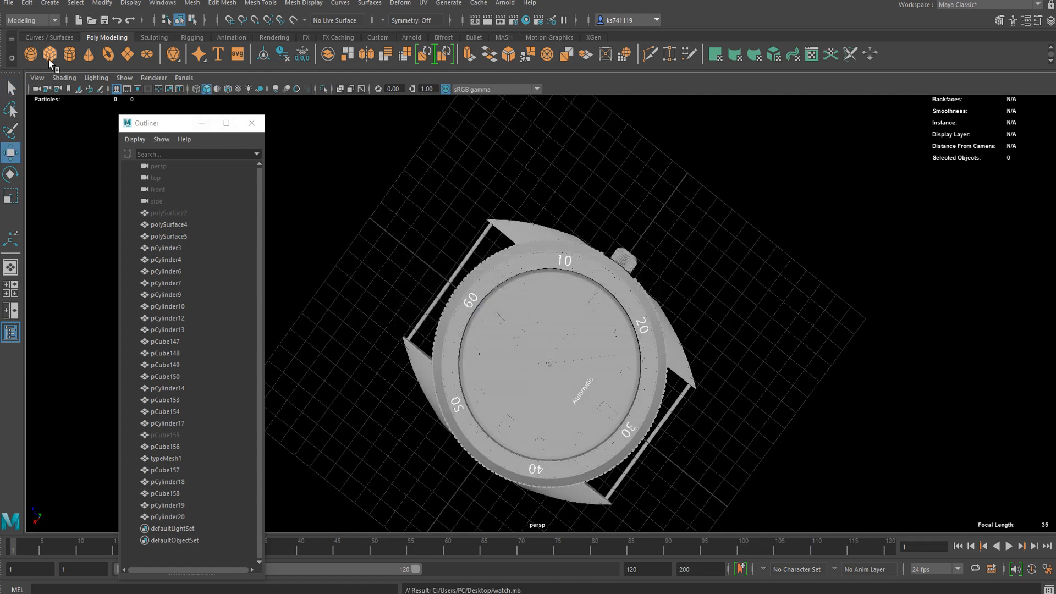
- Create a polygon cube outside the lugs at the 60 mark and flatten its height
key("g")
key("w")
left_click_drag(526, 352, 383, 230)
left_click_drag(385, 308, 400, 266, "alt")
right_click_drag(400, 266, 536, 306, "alt")
key("r")
left_click_drag(366, 327, 368, 348)
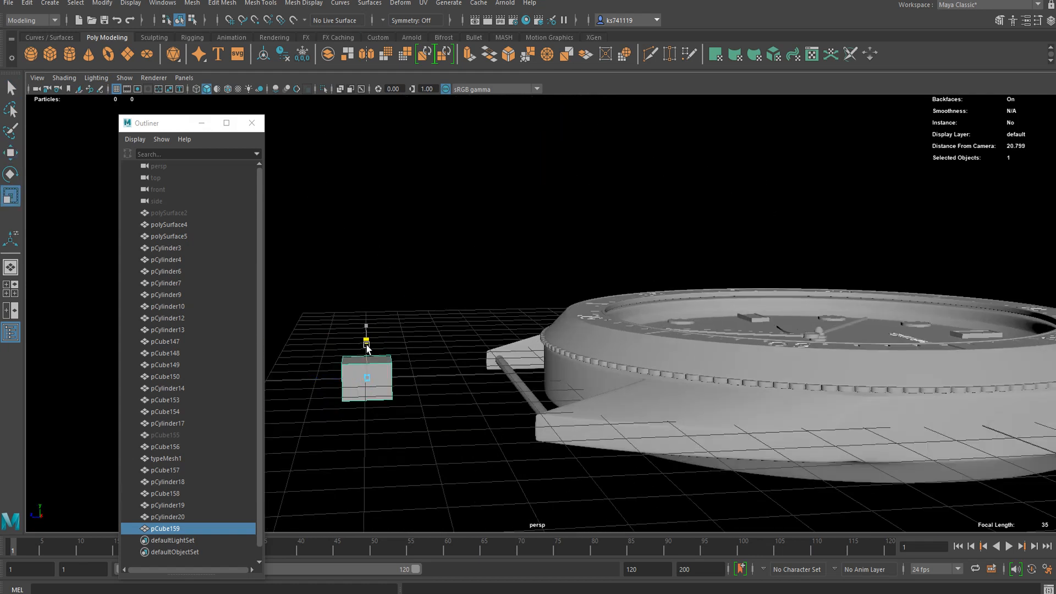
- Widen the flattened cube to span the lug gap and position it over the lug bar at a suitable height
left_click_drag(369, 387, 538, 403, "alt")
left_click_drag(675, 431, 965, 362)
key("w")
left_click_drag(631, 479, 625, 393)
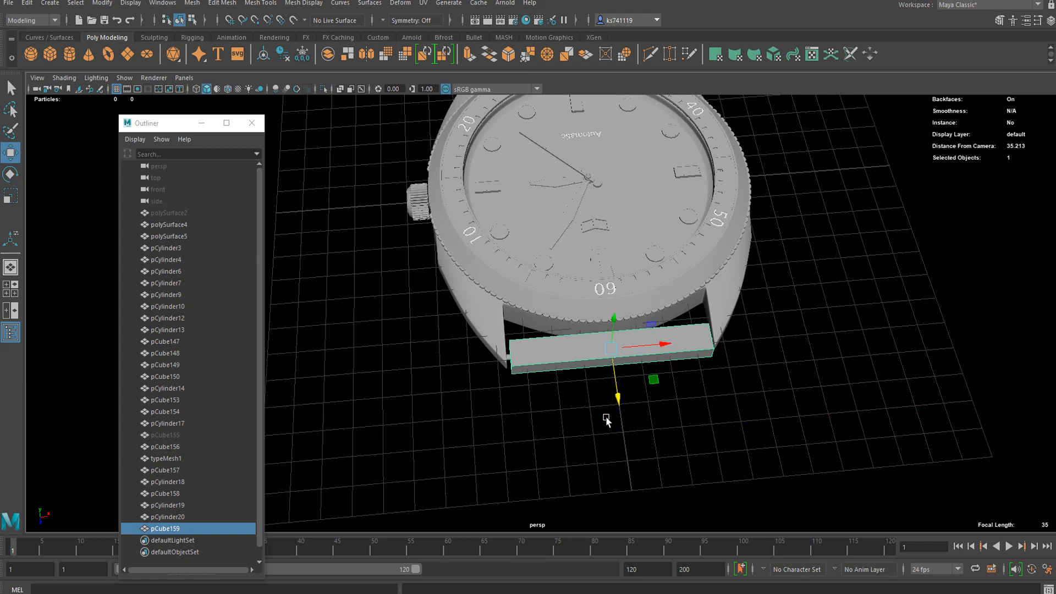
left_click_drag(561, 421, 649, 458, "alt")
mouse_move(684, 299)
left_mouse_down()
mouse_move(699, 309)
mouse_move(678, 317)
left_mouse_up()
left_click_drag(625, 381, 649, 377, "alt")
left_click_drag(683, 313, 561, 430, "alt")
- Delete the strap block's two side faces that face the lugs
right_click_drag(560, 280, 557, 330)
left_click(543, 425)
left_click_drag(544, 425, 601, 430, "alt")
scroll(601, 430, "down", 1)
left_click(586, 458)
key("Delete")
- Extrude the strap block's outer face away from the case to form a long strap section
left_click(555, 439)
scroll(555, 440, "down", 5)
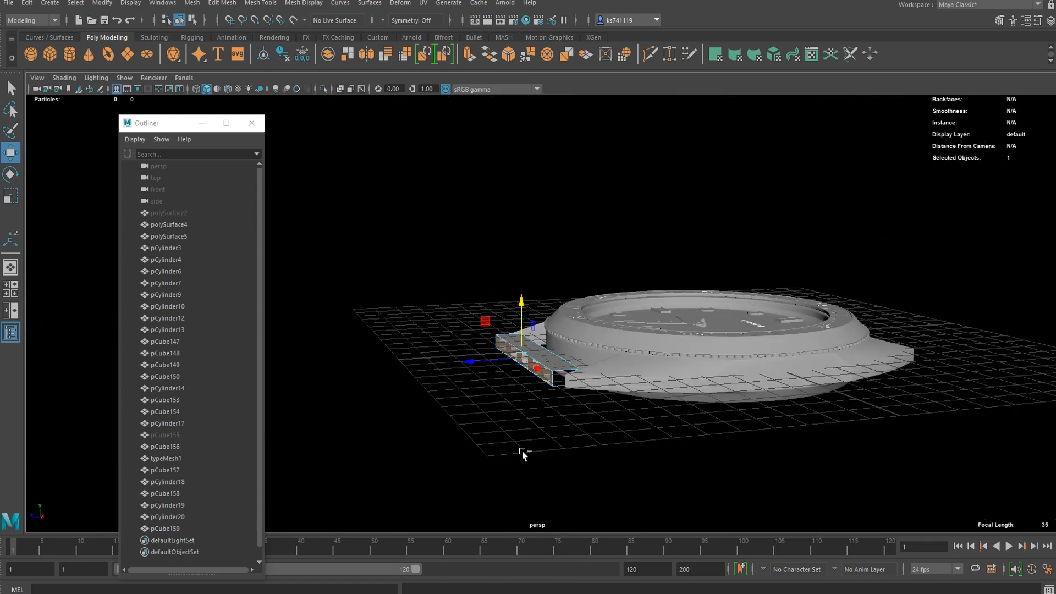
scroll(511, 424, "down", 3)
key("ctrl+e")
scroll(483, 391, "down", 1)
key("w")
left_click_drag(482, 347, 245, 427)
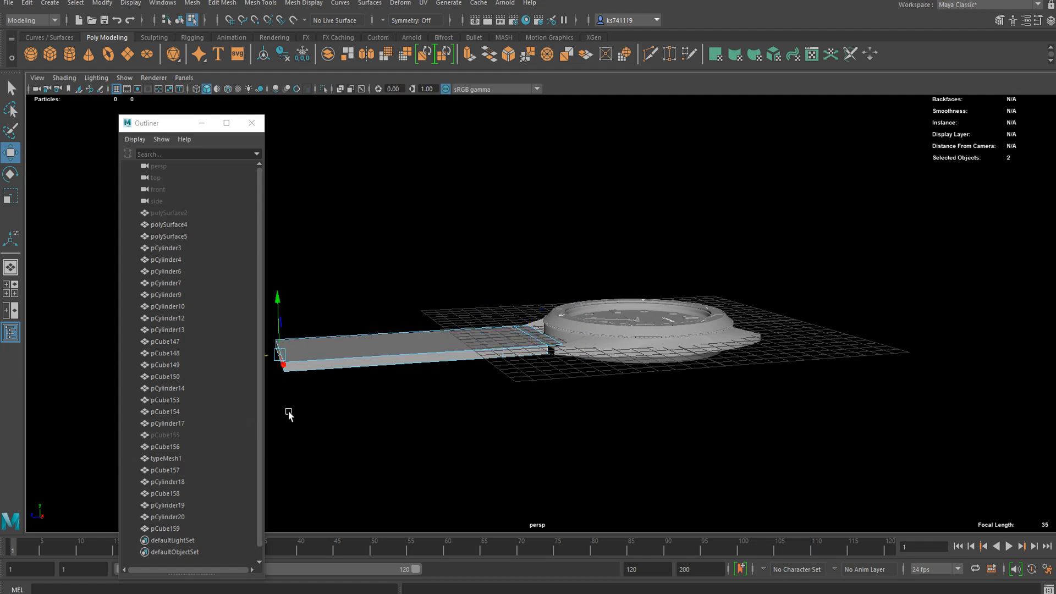
scroll(342, 363, "down", 2)
left_click_drag(320, 342, 298, 366)
- Readjust the far end of the strap to extend its length away from the watch case
scroll(479, 364, "down", 4)
left_click_drag(497, 363, 548, 423, "alt")
scroll(541, 398, "up", 8)
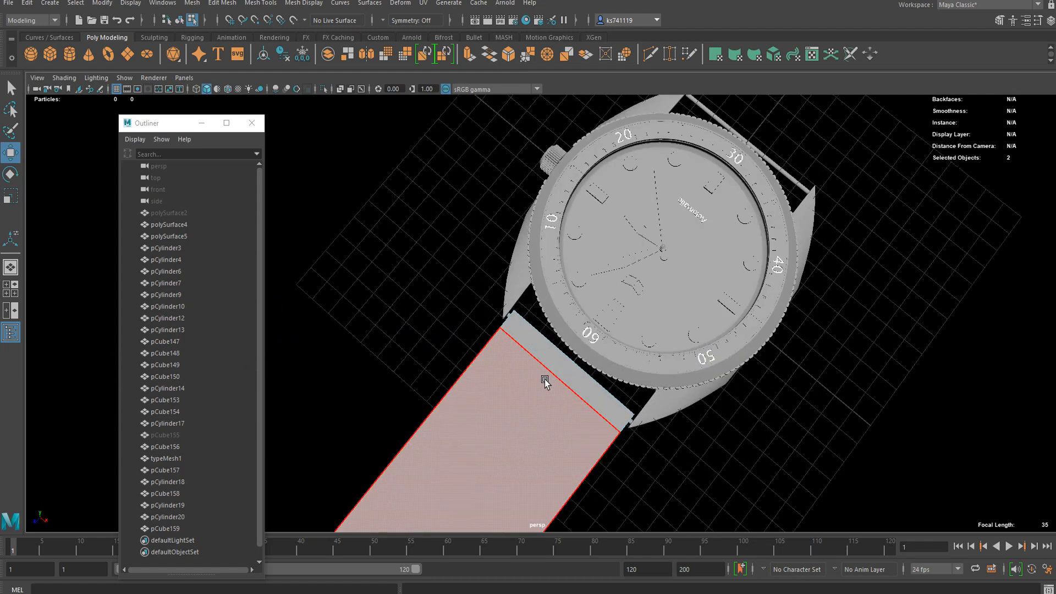
left_click_drag(544, 379, 467, 352, "alt")
scroll(465, 353, "down", 4)
middle_click_drag(327, 400, 337, 373, "alt")
left_click_drag(376, 353, 330, 368)
- Try to extrude the border edges of the strap's open side next to the lug with an offset of 0.02
scroll(444, 390, "up", 4)
left_click_drag(444, 389, 736, 382, "alt")
scroll(499, 323, "up", 4)
scroll(605, 338, "up", 3)
right_click(751, 369)
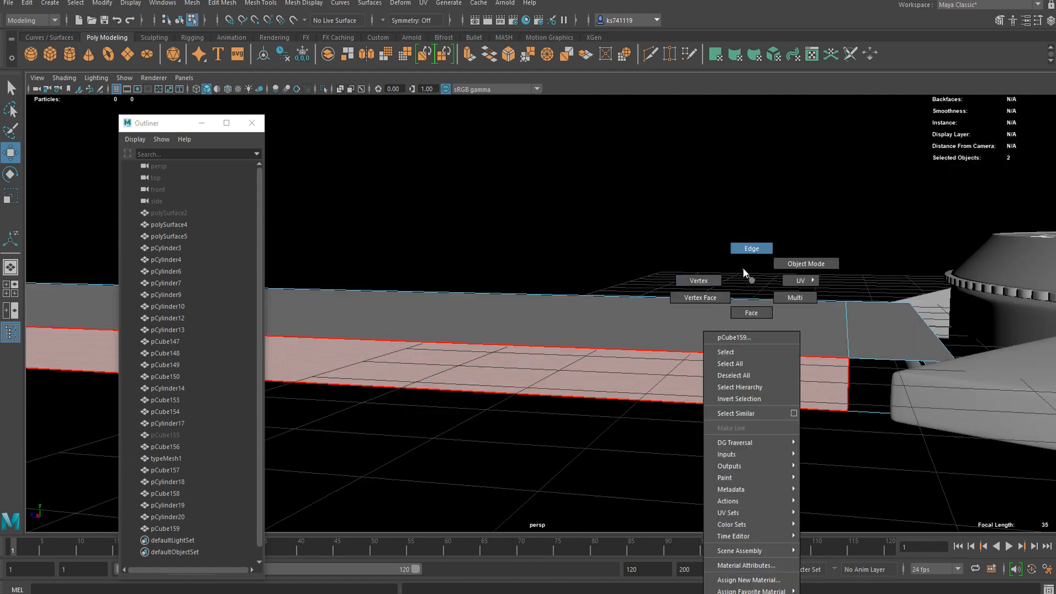
right_click_drag(743, 268, 752, 248)
left_click_drag(809, 302, 817, 368, "alt")
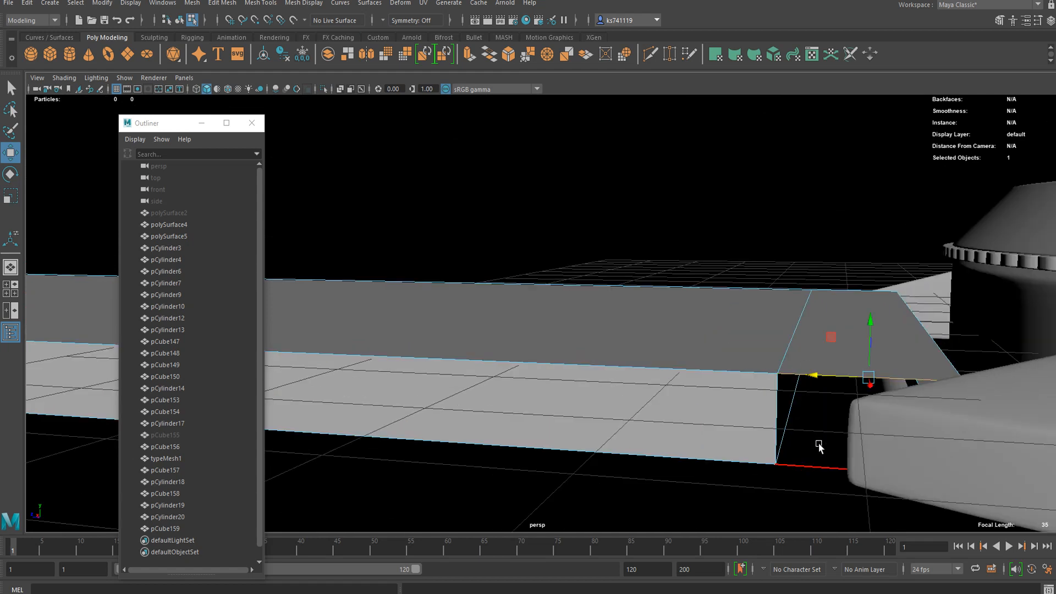
left_click_drag(818, 447, 521, 321, "alt")
key("ctrl+e")
left_click_drag(813, 346, 814, 348)
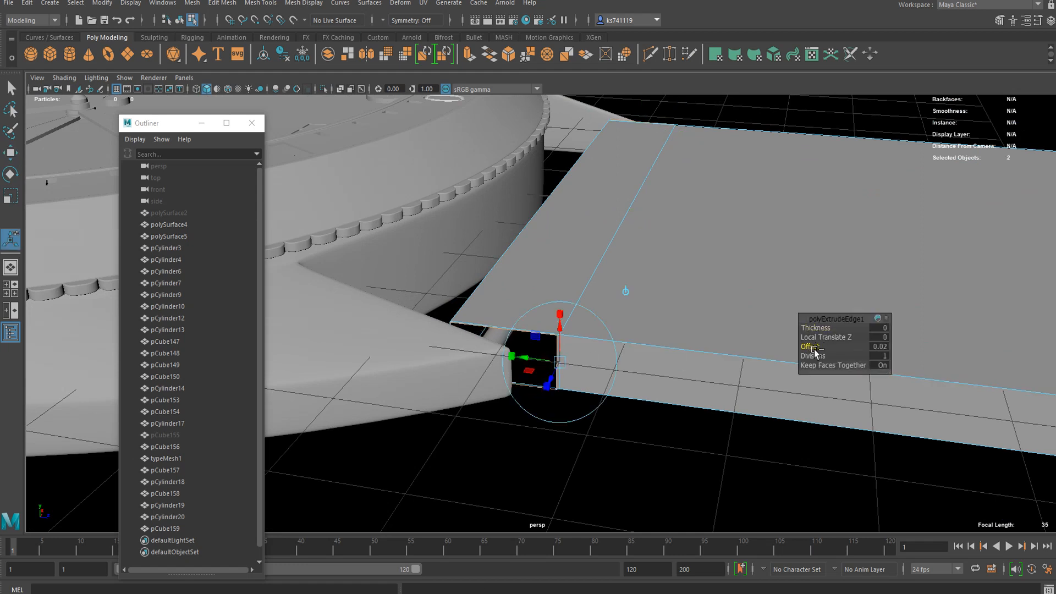
key("ctrl+z")
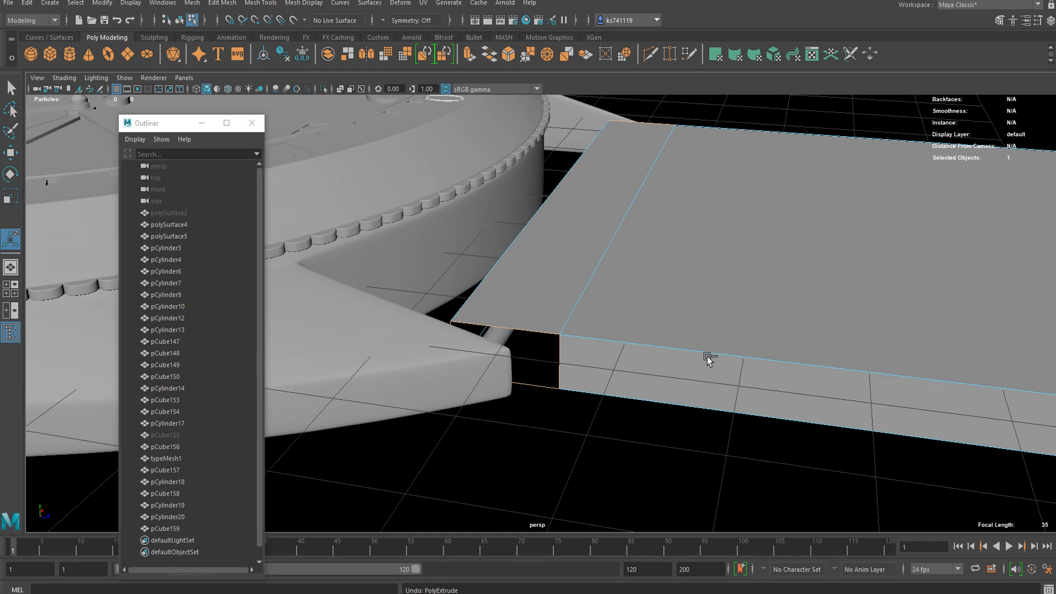
key("ctrl+z")
- Use Fill Hole to close the open sides of the strap's first segment next to both lugs
right_click(541, 331)
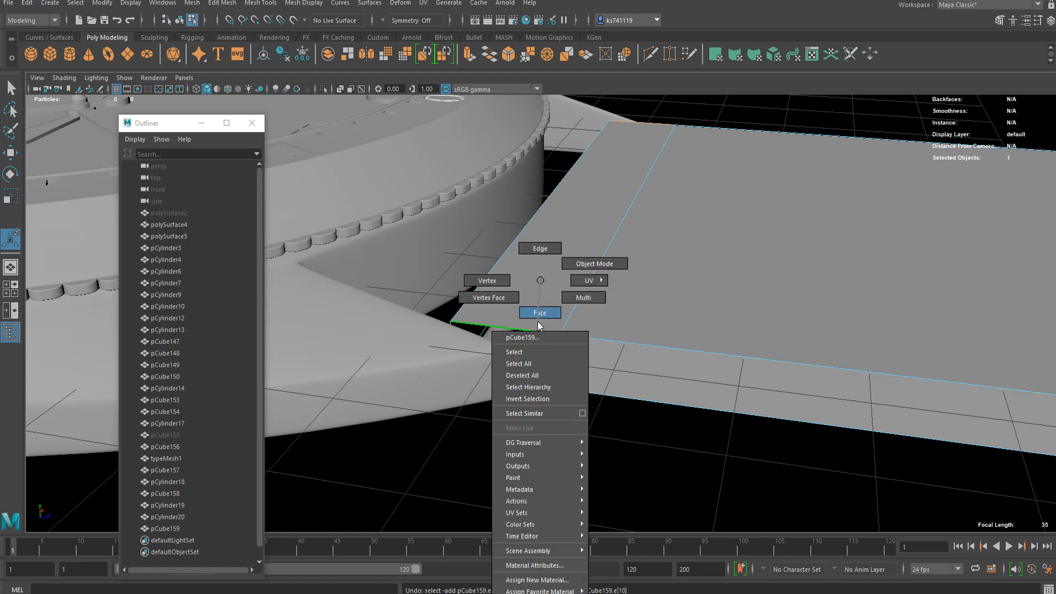
left_click(539, 313)
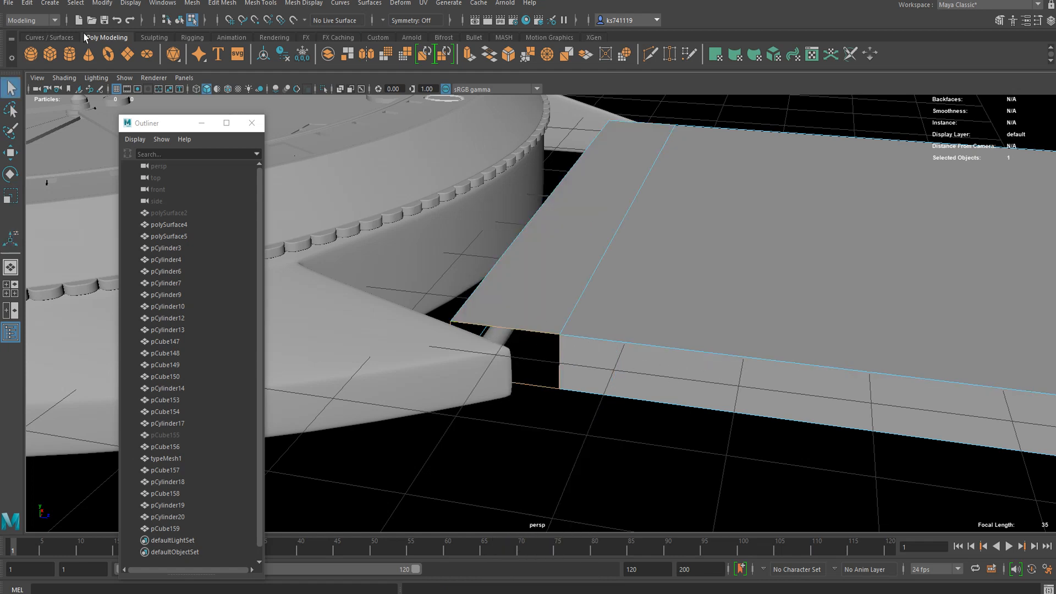
left_click(191, 3)
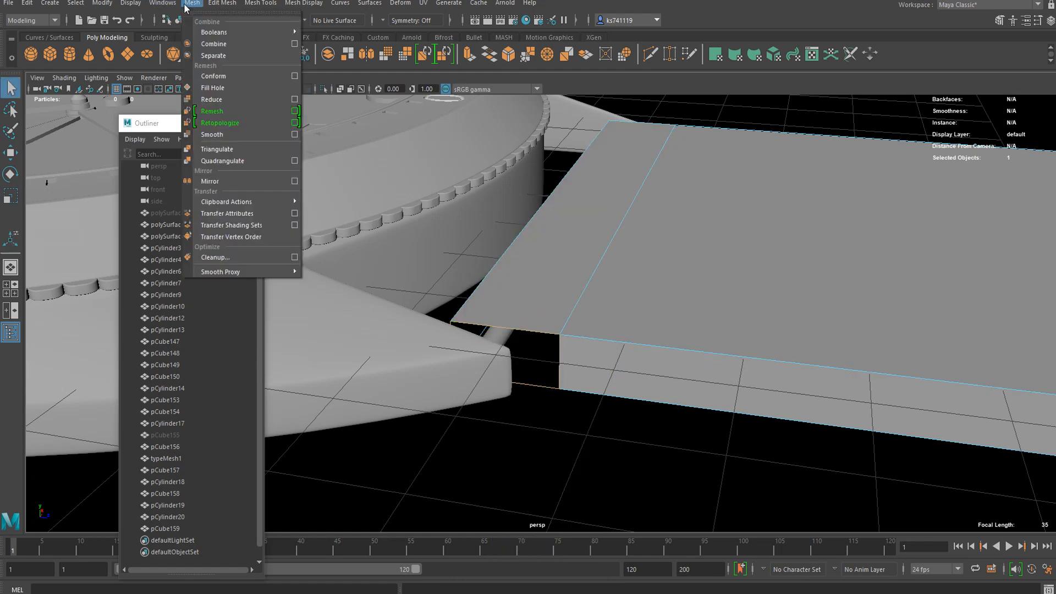
left_click(240, 90)
key("w")
left_click_drag(275, 181, 582, 257, "alt")
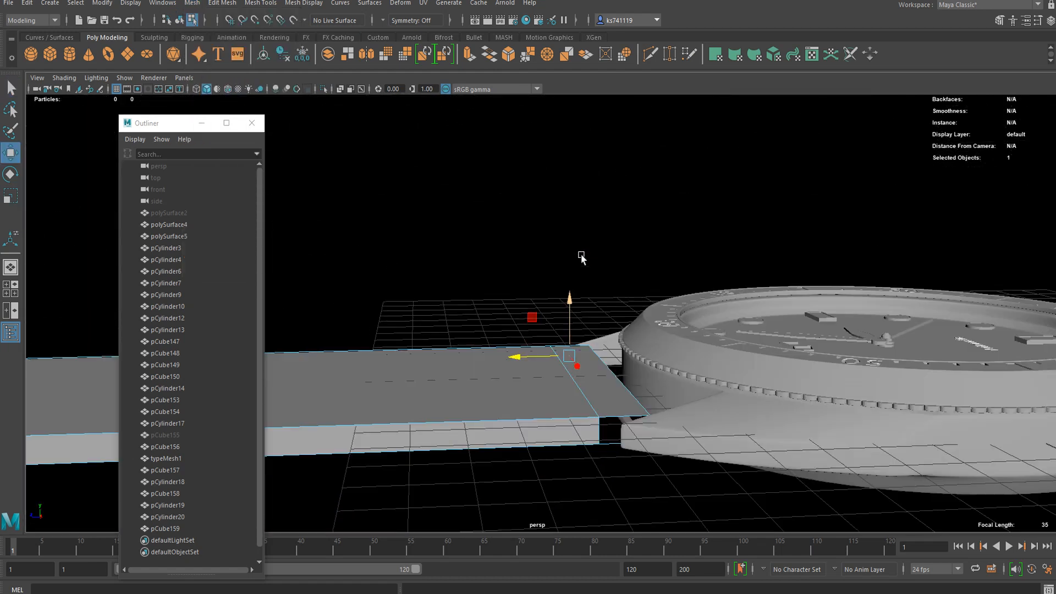
key("g")
- Extrude the first strap segment's two side faces inward with an offset of 0.12
scroll(614, 413, "up", 4)
key("q")
right_click(626, 410)
left_click(632, 315)
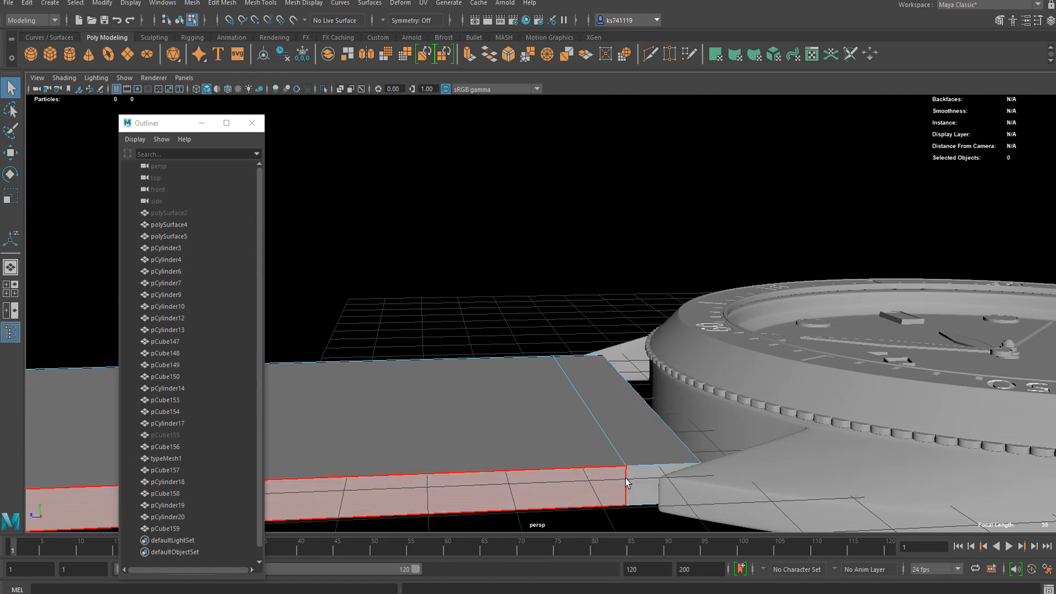
left_click_drag(567, 399, 584, 355, "alt")
left_click(583, 356)
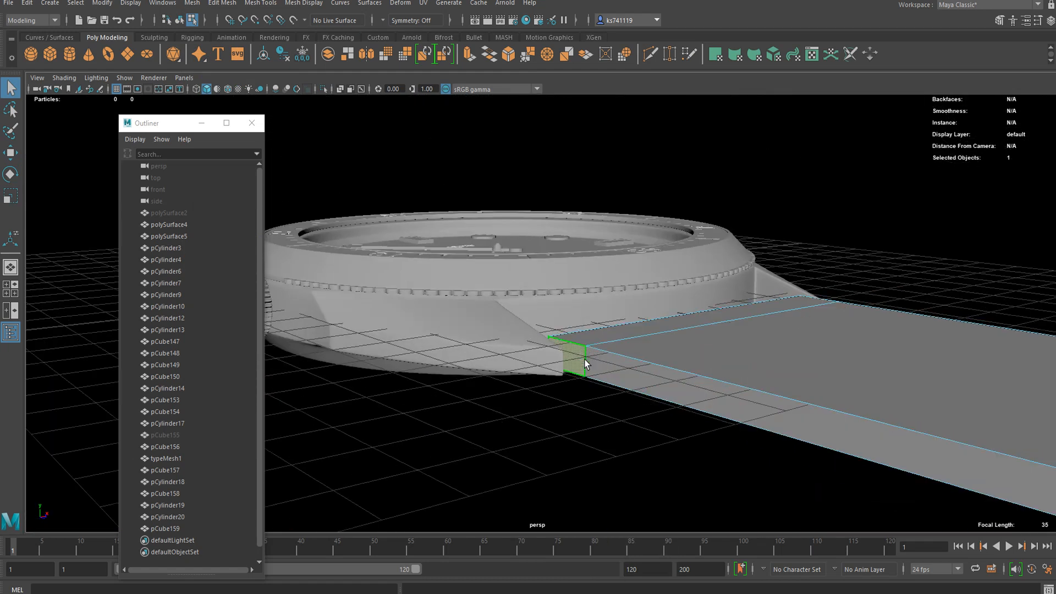
scroll(585, 365, "up", 2)
key("ctrl+e")
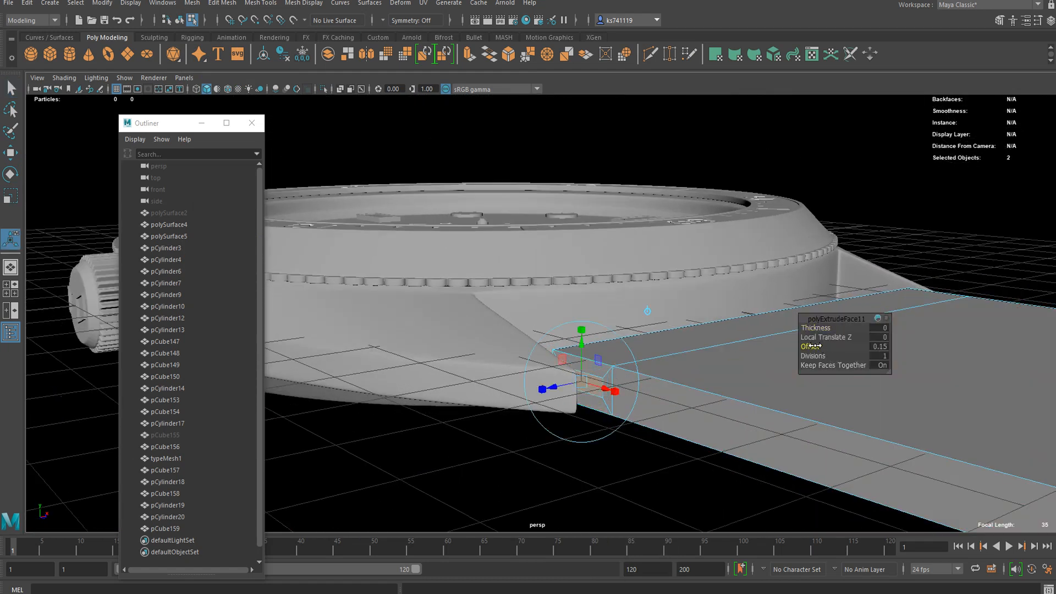
left_click_drag(590, 392, 629, 446, "alt")
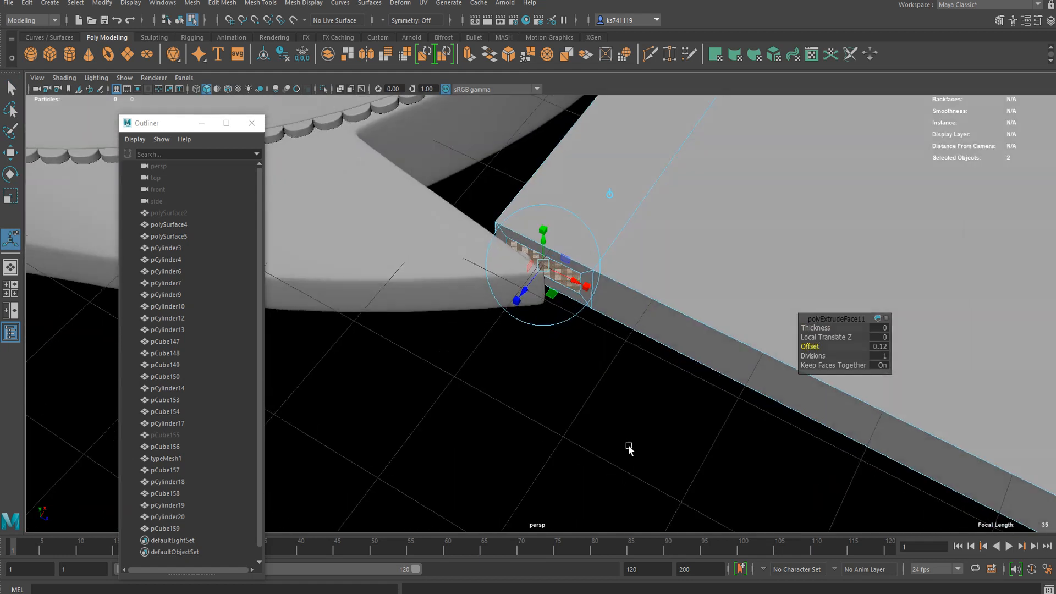
- Narrow the inset faces on the strap's sides and shift them toward the watch case
scroll(602, 354, "up", 3)
key("w")
left_click_drag(578, 266, 677, 224, "alt")
key("r")
scroll(729, 214, "up", 2)
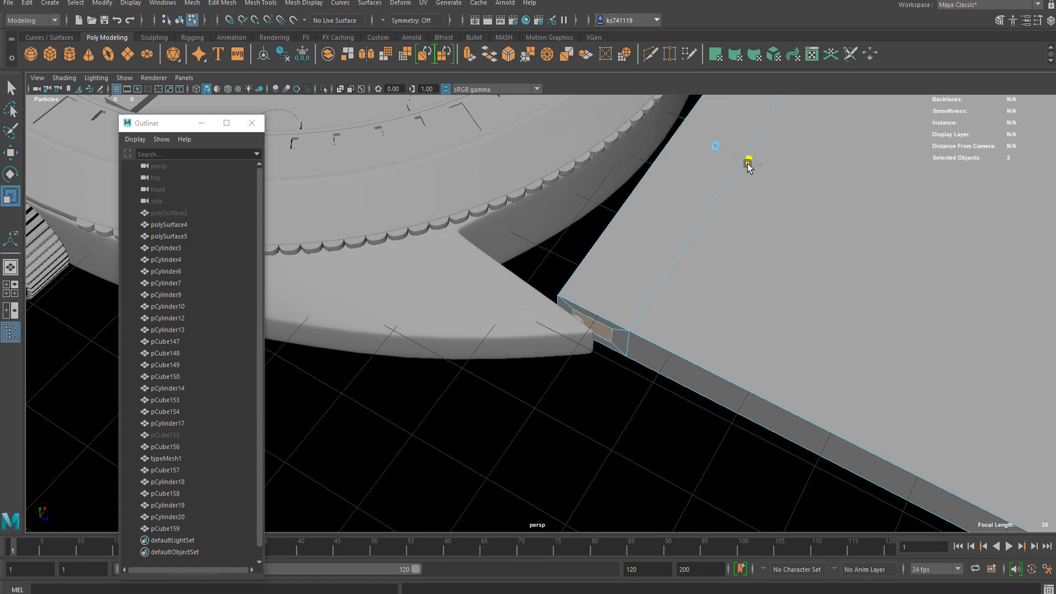
key("w")
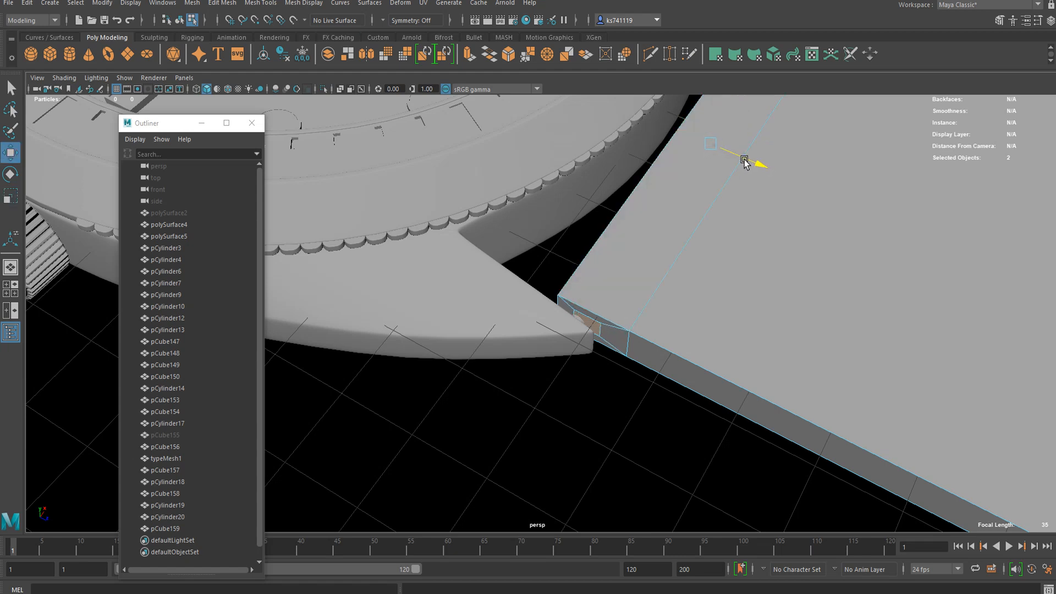
scroll(688, 235, "up", 3)
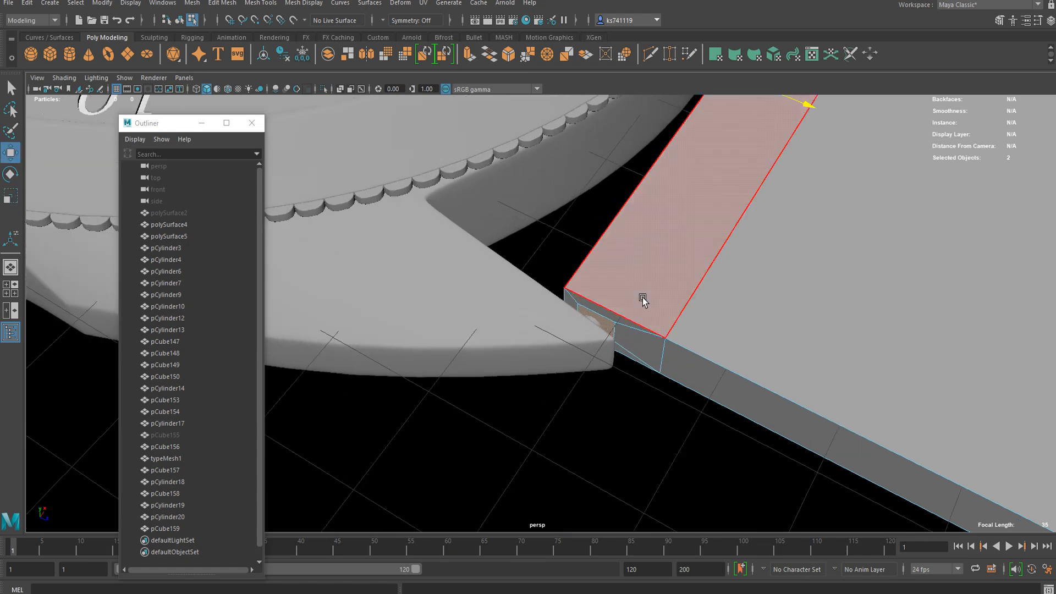
- Delete the inset faces on the strap's sides and bridge their border edges to form a through-hole for the lug bar
left_click_drag(644, 301, 632, 285, "alt")
key("Delete")
right_click_drag(653, 281, 653, 247)
right_click_drag(613, 350, 619, 411)
left_click(209, 4)
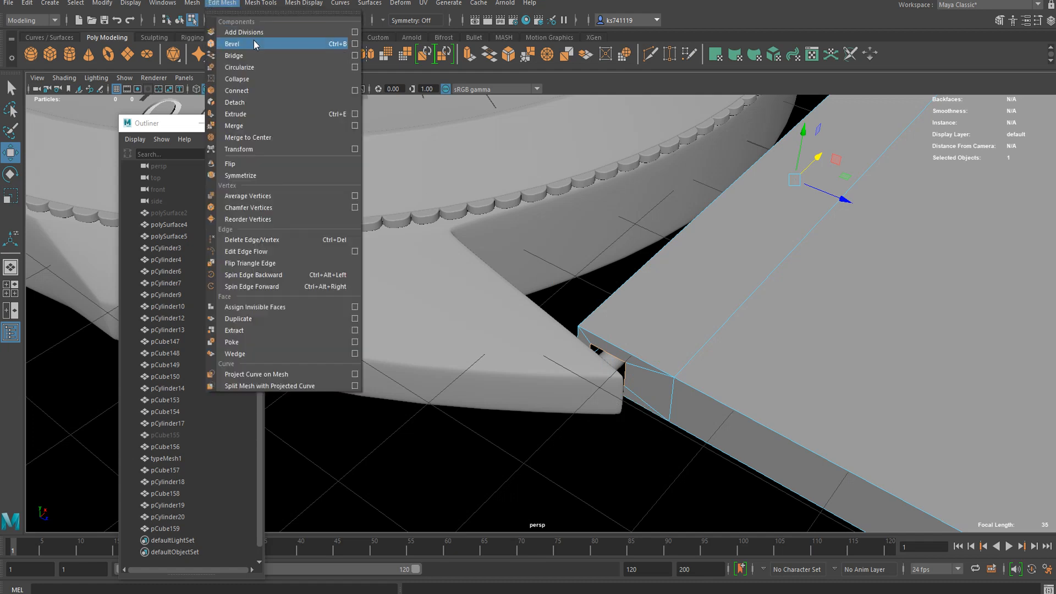
left_click(246, 53)
scroll(571, 382, "down", 3)
key("q")
right_click_drag(602, 280, 656, 264)
scroll(625, 379, "down", 3)
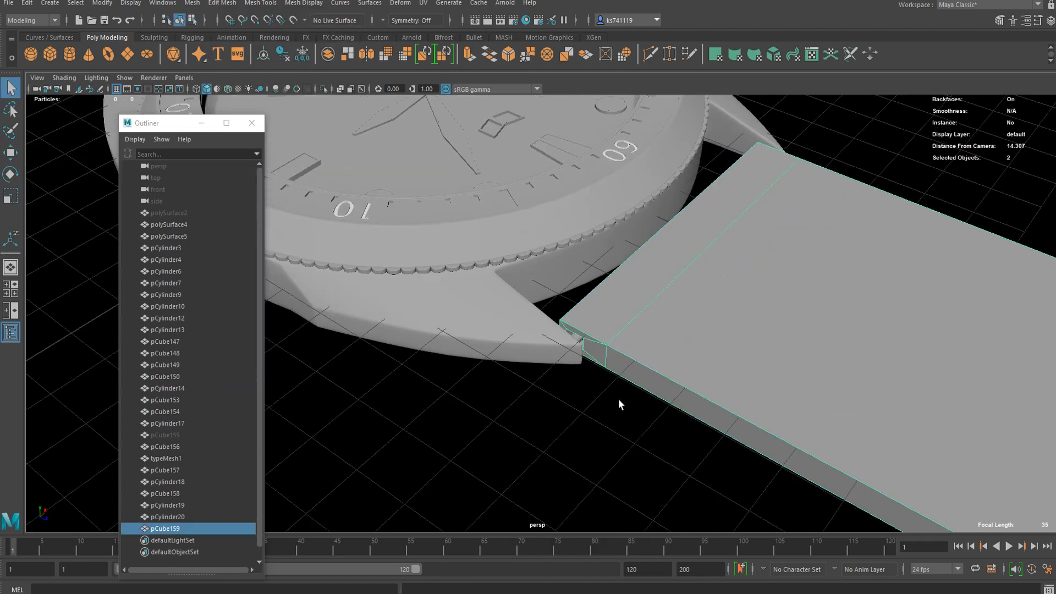
- Lower the large top face of the strap slightly
left_click(618, 400)
left_click_drag(584, 448, 556, 424, "alt")
left_click(688, 377)
left_click_drag(688, 377, 662, 341, "alt")
right_click_drag(662, 341, 665, 318)
left_click(730, 363)
scroll(825, 341, "down", 3)
middle_click_drag(913, 321, 831, 316, "alt")
key("w")
left_click_drag(941, 289, 940, 297)
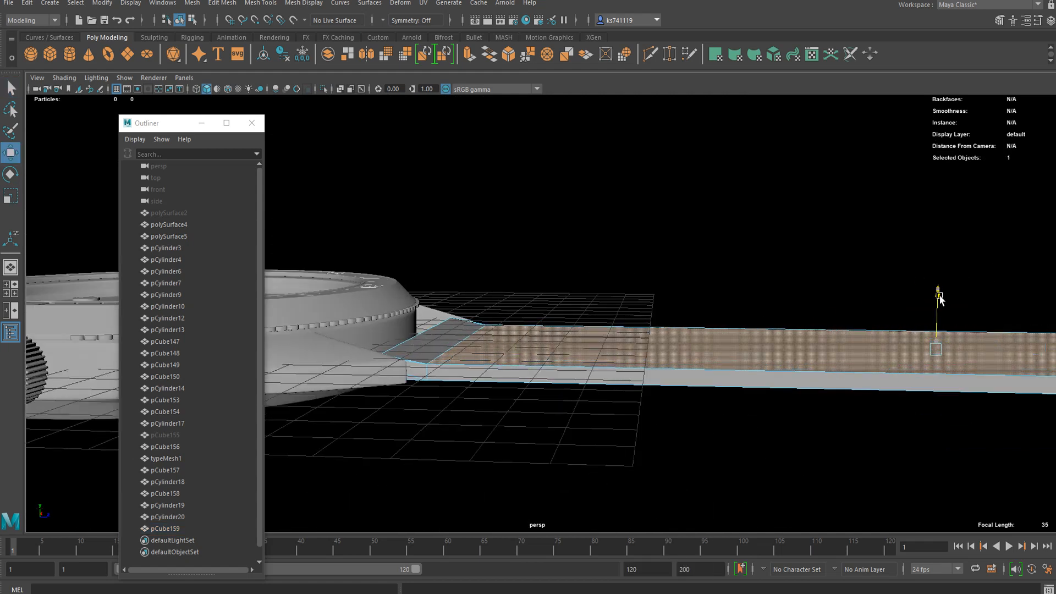
- Preview the strap with smoothing on and off and examine its end next to the lugs
key("3")
key("1")
key("3")
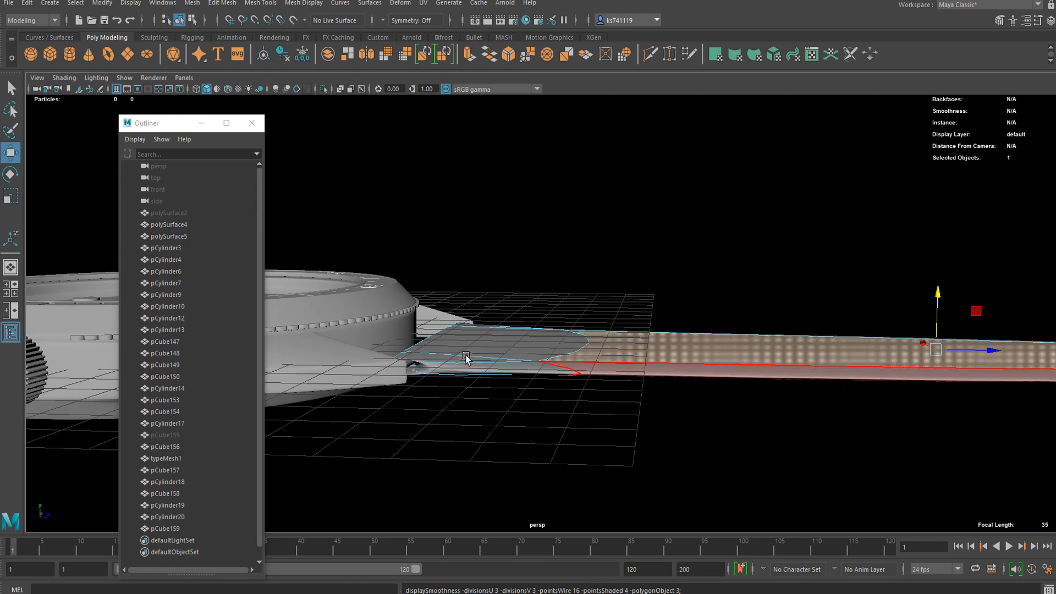
scroll(386, 371, "up", 1)
scroll(387, 373, "up", 2)
key("1")
scroll(396, 384, "up", 1)
scroll(398, 385, "down", 1)
left_click_drag(542, 367, 666, 349, "alt")
- Duplicate the strap and turn the copy around toward the opposite lugs
scroll(535, 374, "down", 8)
scroll(566, 369, "up", 2)
right_click_drag(460, 336, 531, 248)
scroll(512, 287, "down", 1)
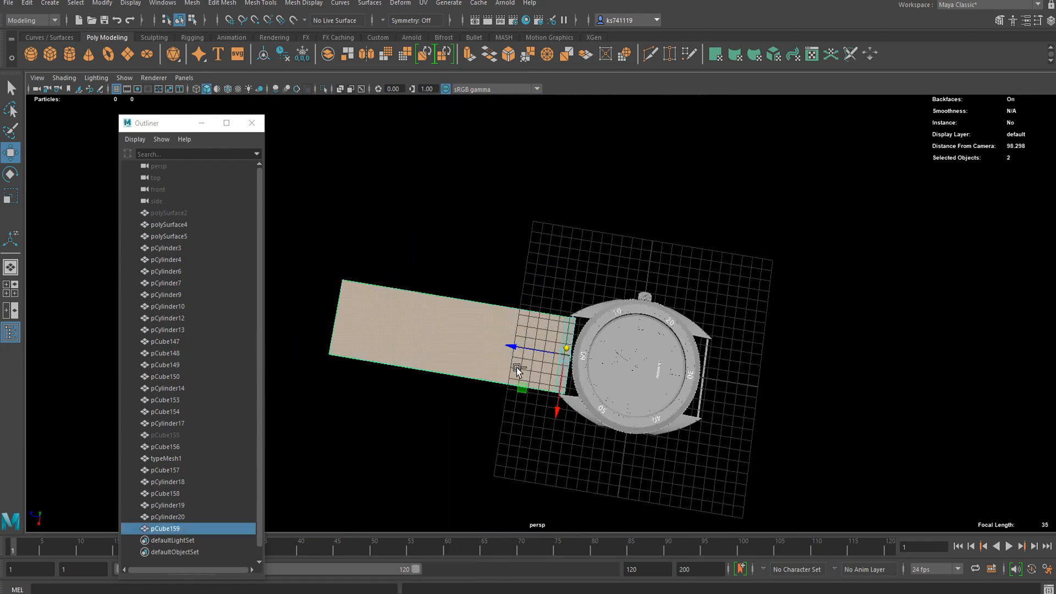
key("ctrl+d")
key("e")
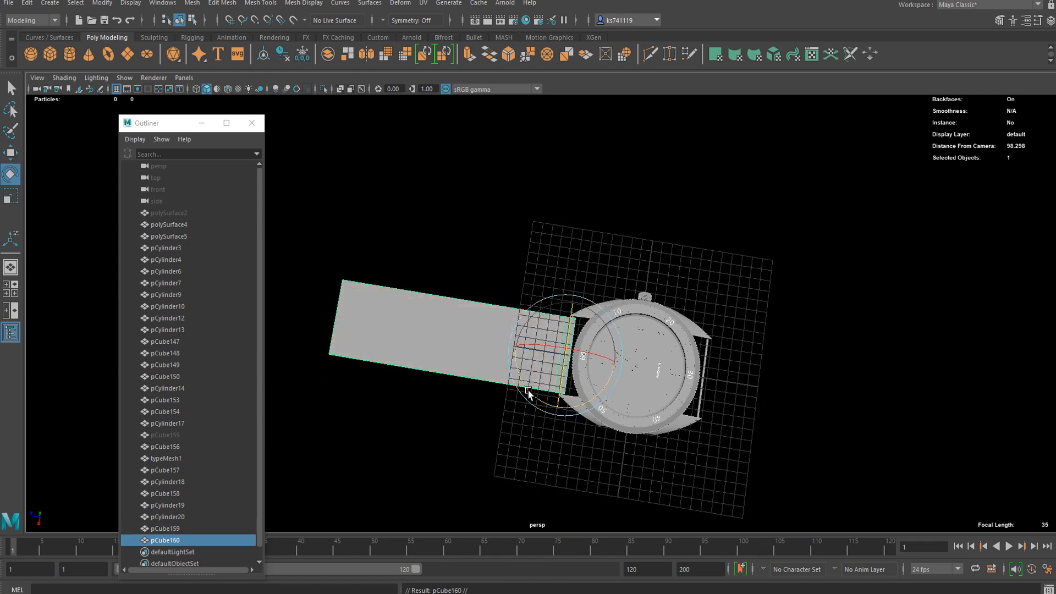
left_click_drag(528, 393, 747, 370)
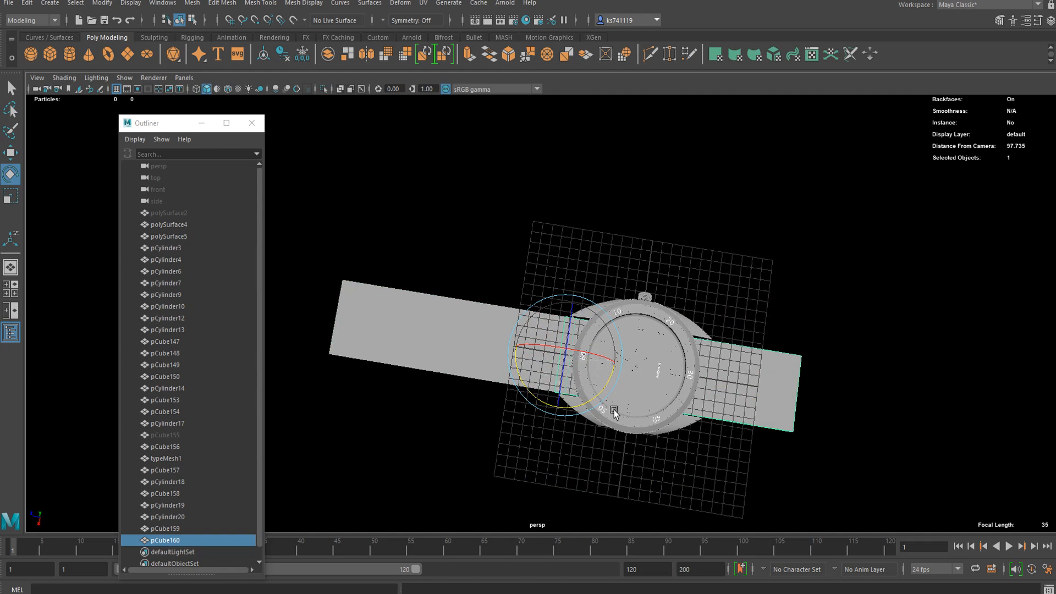
key("w")
left_click_drag(519, 352, 655, 391)
- Slide the copied strap along its length so its end sits between the opposite lugs
key("f")
middle_click_drag(412, 325, 878, 236, "alt")
left_click_drag(677, 292, 598, 238, "alt")
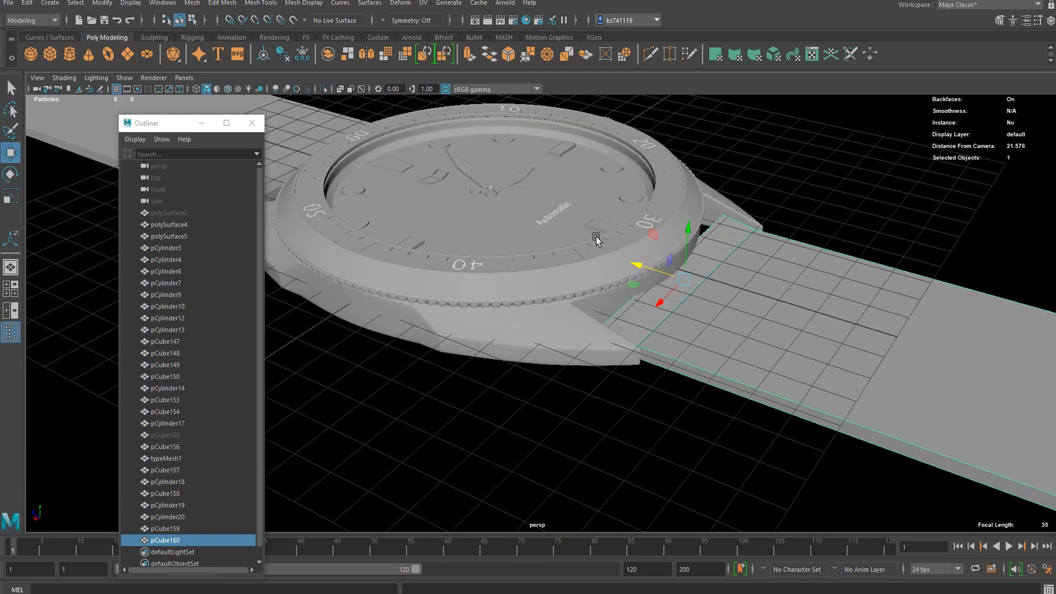
right_click_drag(598, 237, 651, 260, "alt")
left_click_drag(781, 229, 818, 243)
- Lengthen the copied strap by pulling its free end away from the watch case
right_click_drag(820, 242, 754, 231, "alt")
middle_click_drag(754, 231, 606, 246, "alt")
right_click_drag(809, 319, 721, 321, "alt")
right_click_drag(841, 407, 575, 347, "alt")
left_click(715, 374)
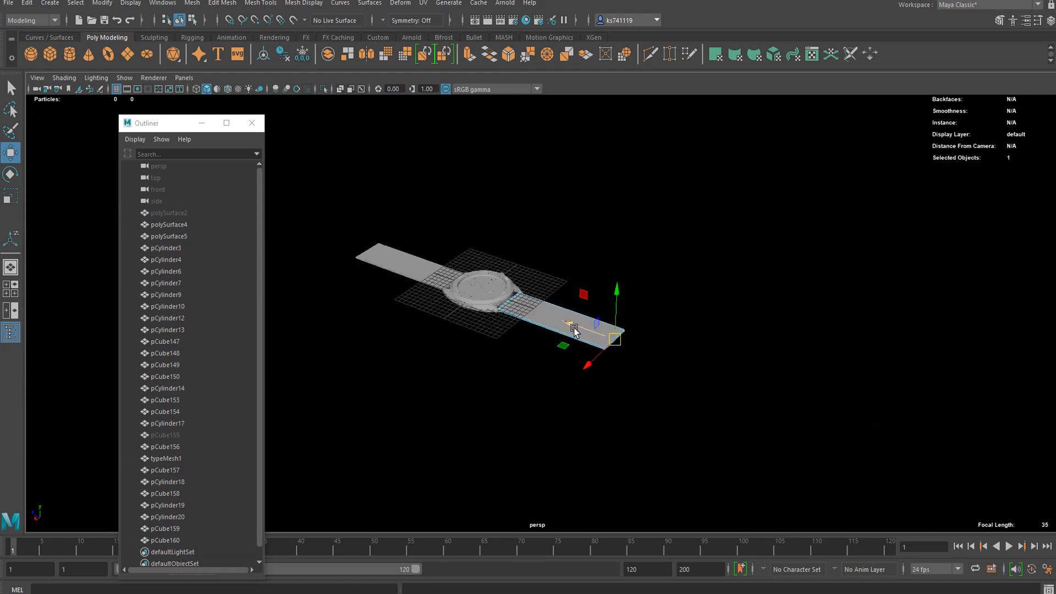
left_click_drag(655, 347, 582, 361, "alt")
middle_click_drag(582, 359, 679, 343, "alt")
right_click_drag(413, 280, 656, 246, "alt")
left_click(644, 260)
right_click_drag(621, 281, 653, 259)
- Select both strap halves and scale them vertically to make them thicker
left_click(754, 387)
left_click_drag(754, 388, 455, 429, "alt")
left_click(440, 413)
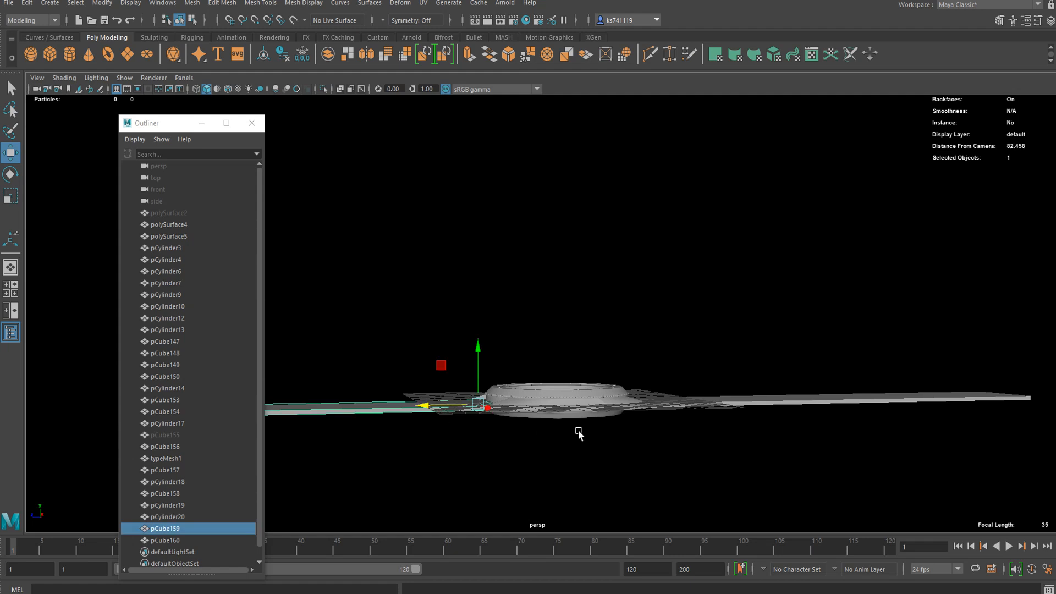
right_click_drag(542, 432, 596, 432, "alt")
left_click(708, 441, "shift")
key("r")
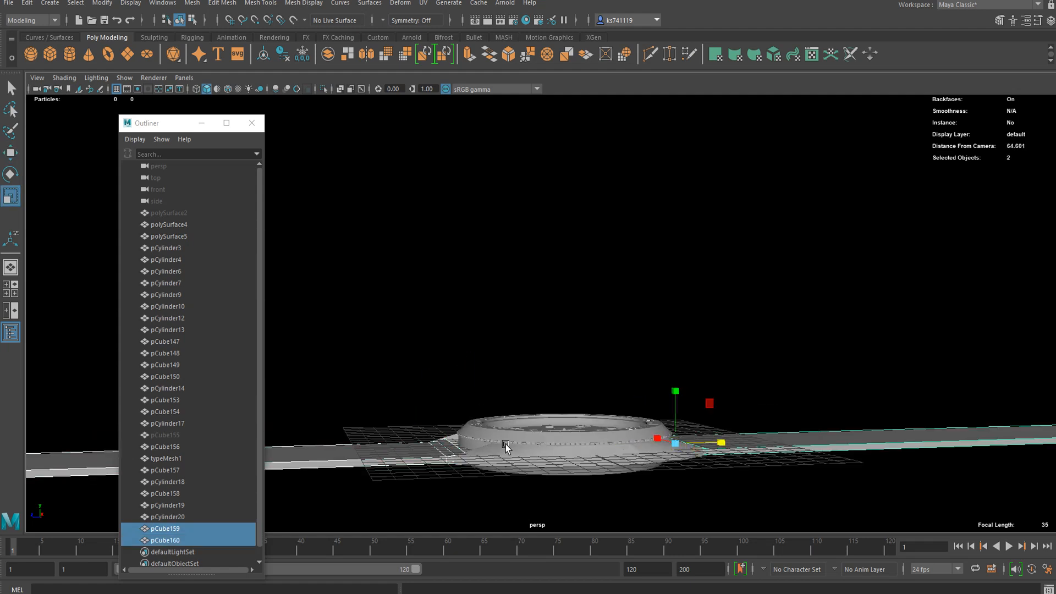
left_click_drag(679, 414, 683, 378)
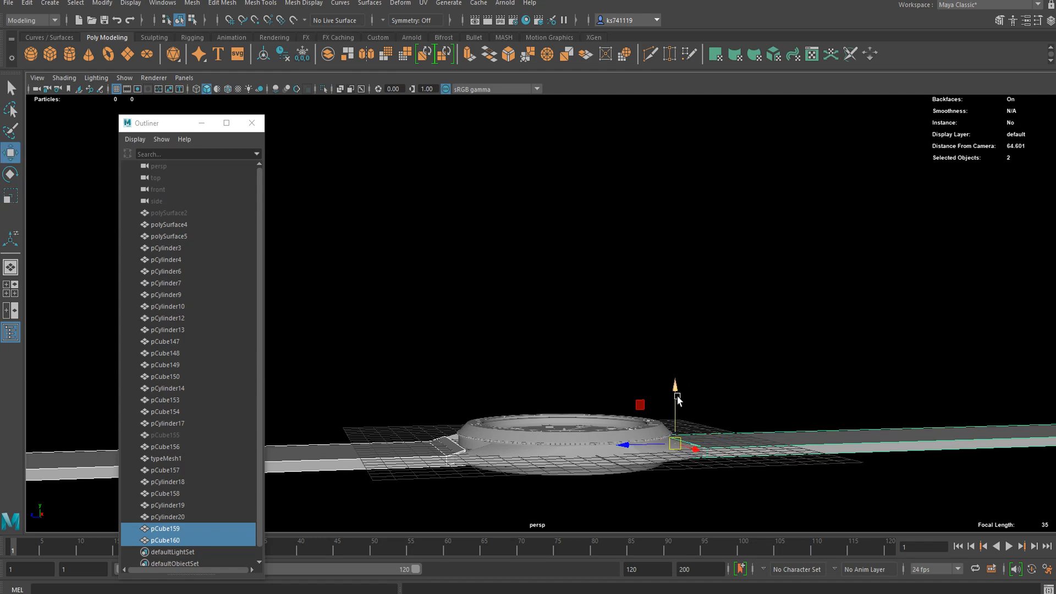
- Isolate the two strap halves in the viewport
scroll(444, 498, "down", 4)
left_click_drag(444, 498, 486, 431, "alt")
scroll(488, 431, "up", 6)
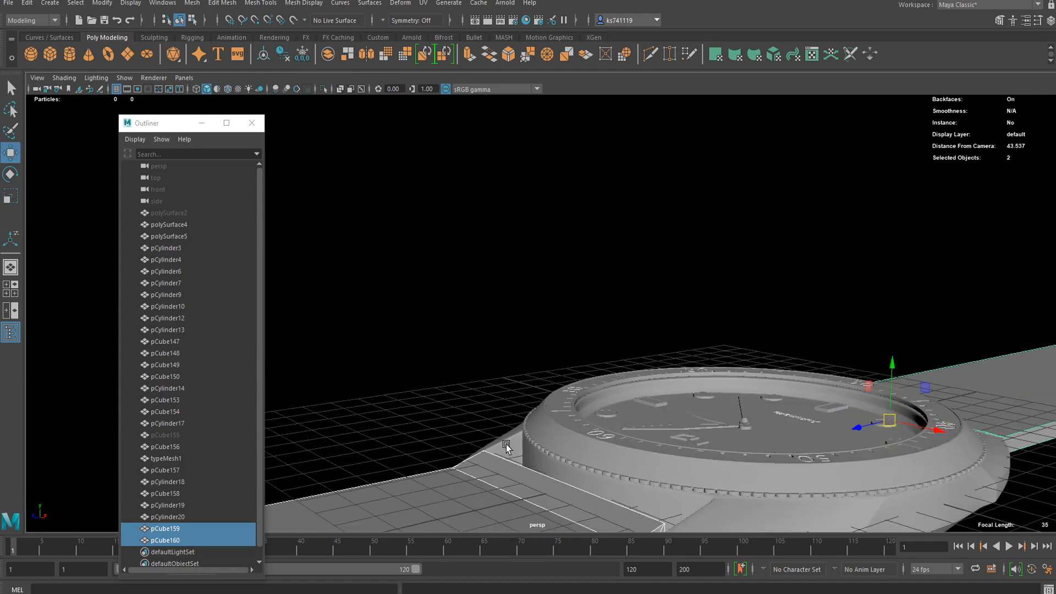
middle_click_drag(490, 429, 478, 360, "alt")
scroll(528, 306, "down", 2)
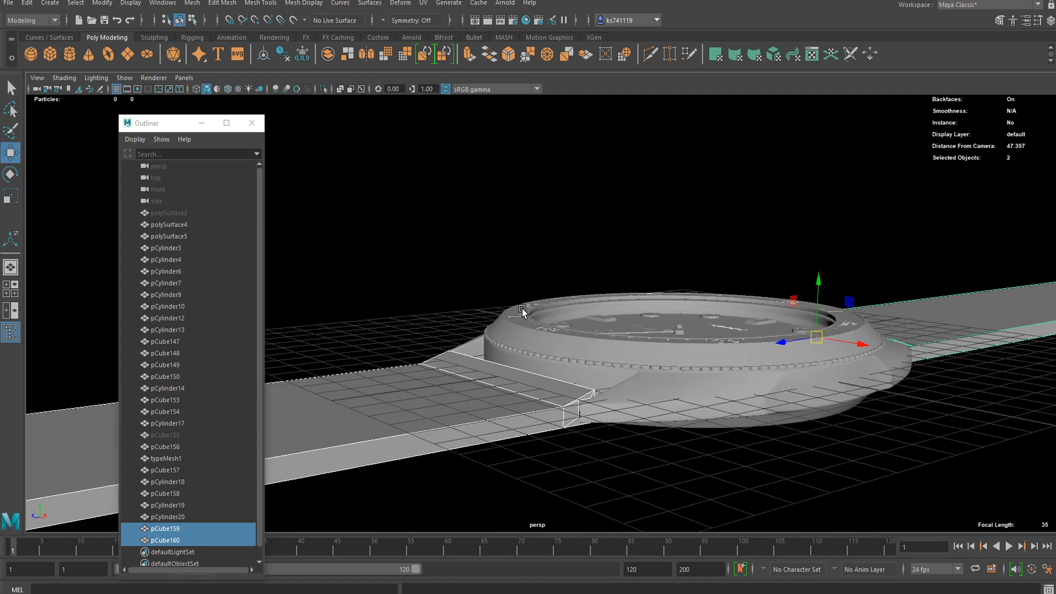
middle_click_drag(372, 318, 480, 279, "alt")
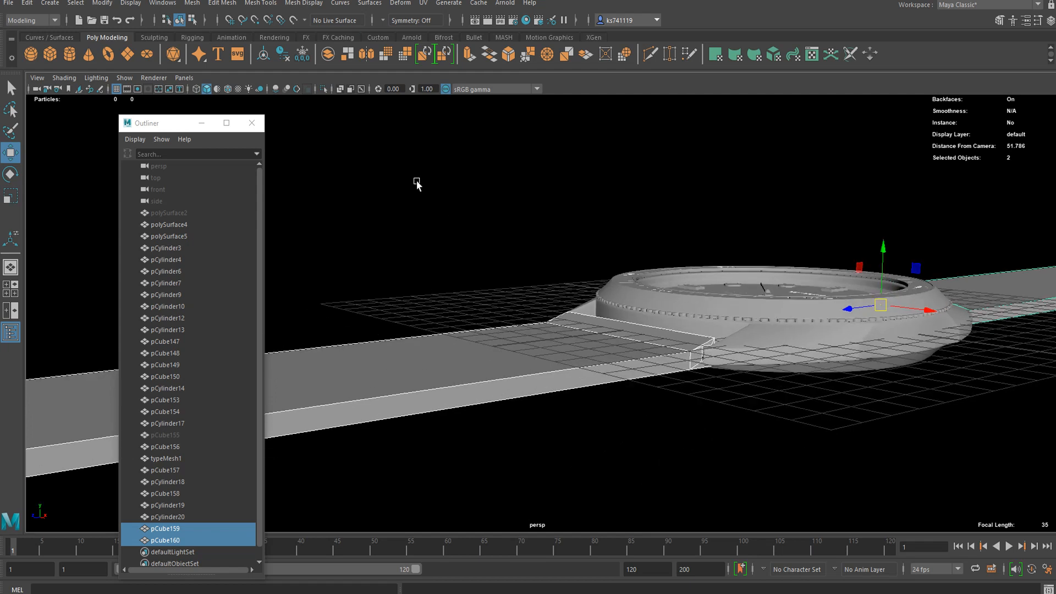
left_click(324, 88)
- Bevel the edges of the bar hole in the original strap half with a fraction of 0.06
scroll(552, 337, "up", 8)
right_click_drag(641, 352, 636, 248)
double_click(645, 323)
left_click_drag(665, 358, 601, 368, "alt")
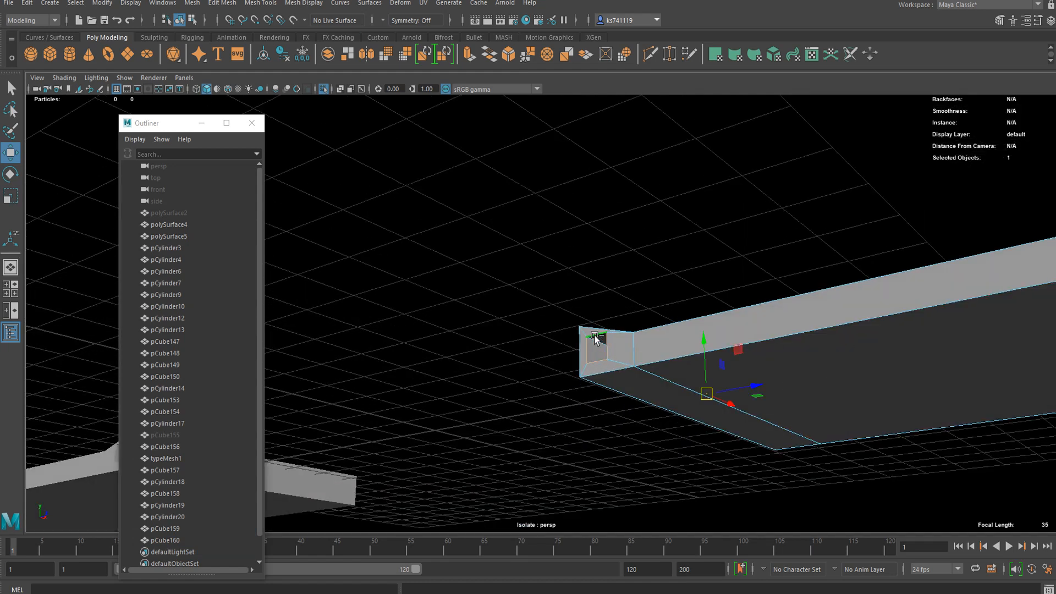
scroll(668, 371, "up", 5)
key("ctrl+b")
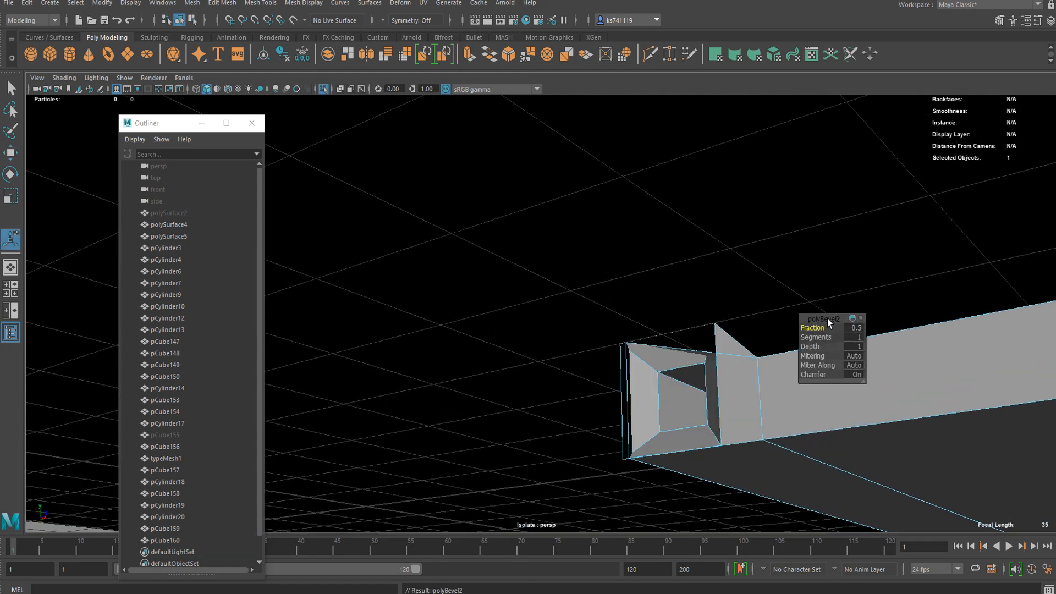
left_click_drag(814, 326, 769, 347)
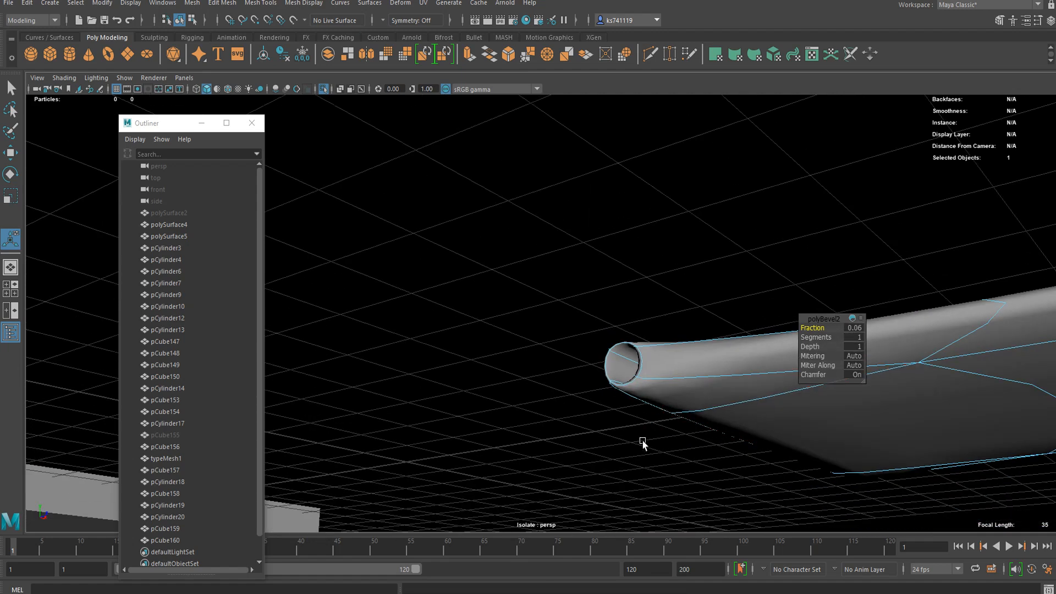
- Insert a crosswise edge loop near the free end of the original strap half with Multi-Cut
left_click_drag(642, 443, 630, 314, "alt")
right_click_drag(461, 276, 589, 236)
scroll(526, 312, "up", 3)
key("1")
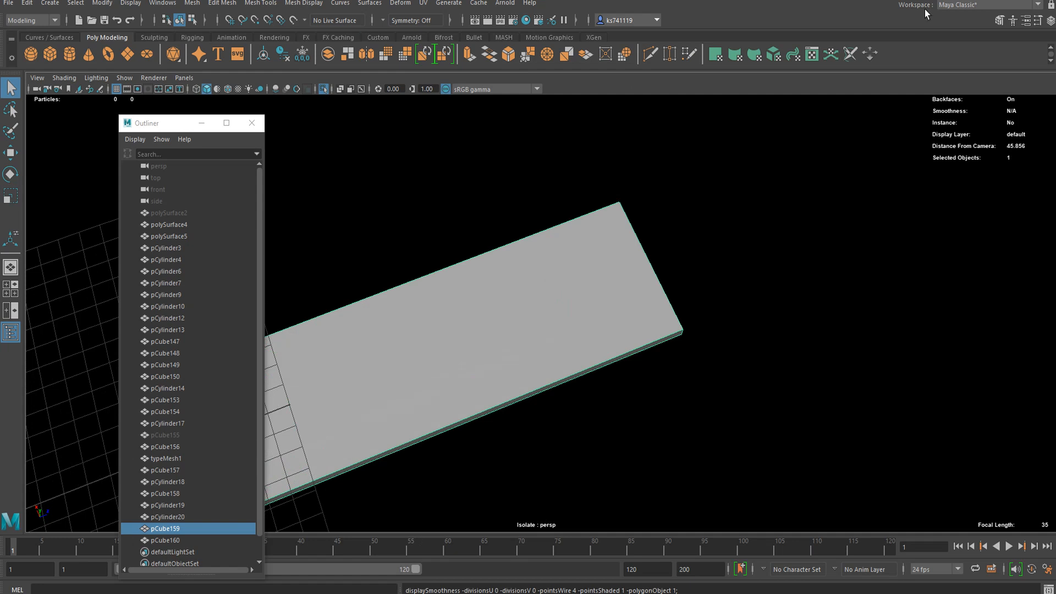
left_click(653, 57)
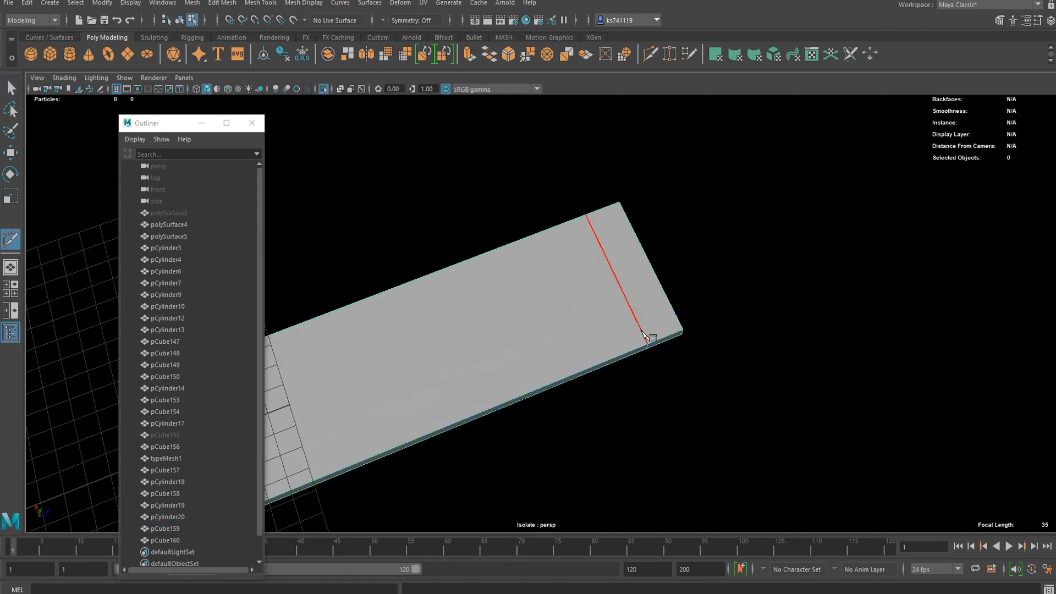
left_click(648, 343)
- Insert a lengthwise edge loop along the strap's side near its lower edge and check the smoothed shape
scroll(588, 315, "down", 5)
left_click_drag(528, 330, 759, 212, "alt")
scroll(671, 370, "up", 5)
left_click_drag(671, 370, 684, 394, "alt")
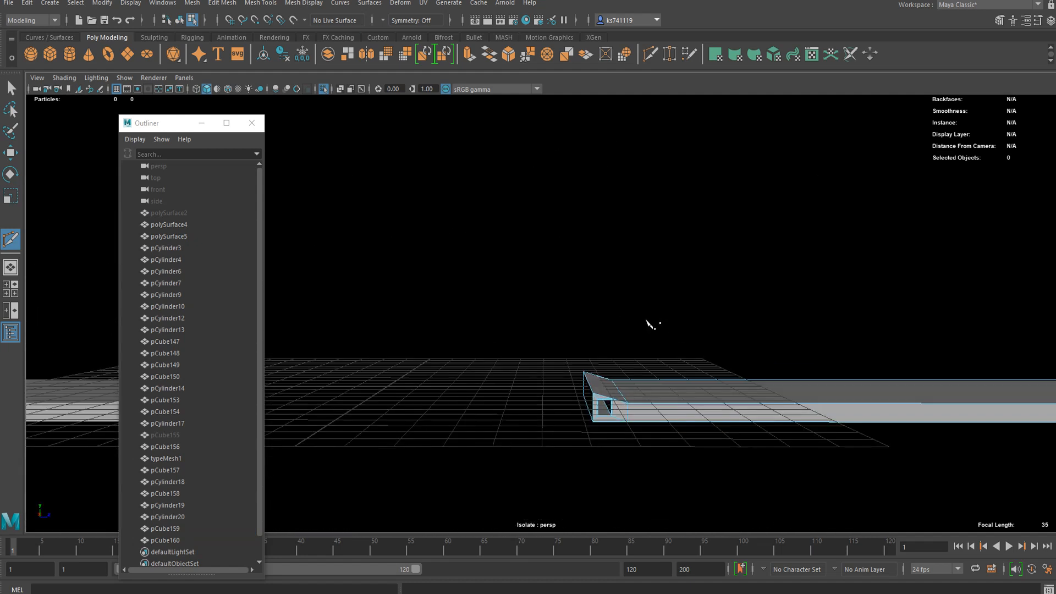
scroll(684, 394, "up", 5)
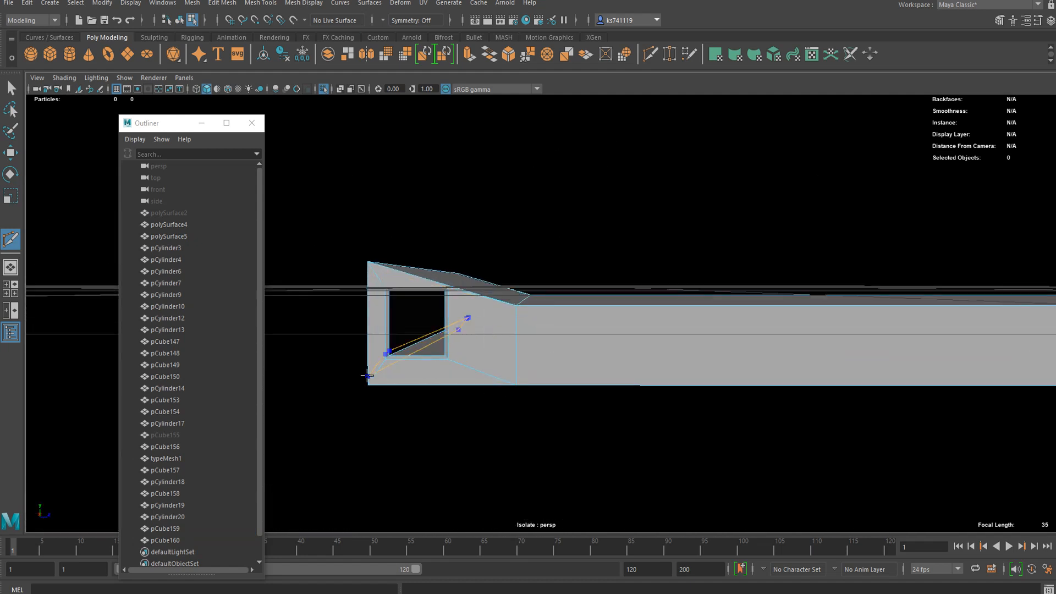
scroll(740, 341, "down", 5)
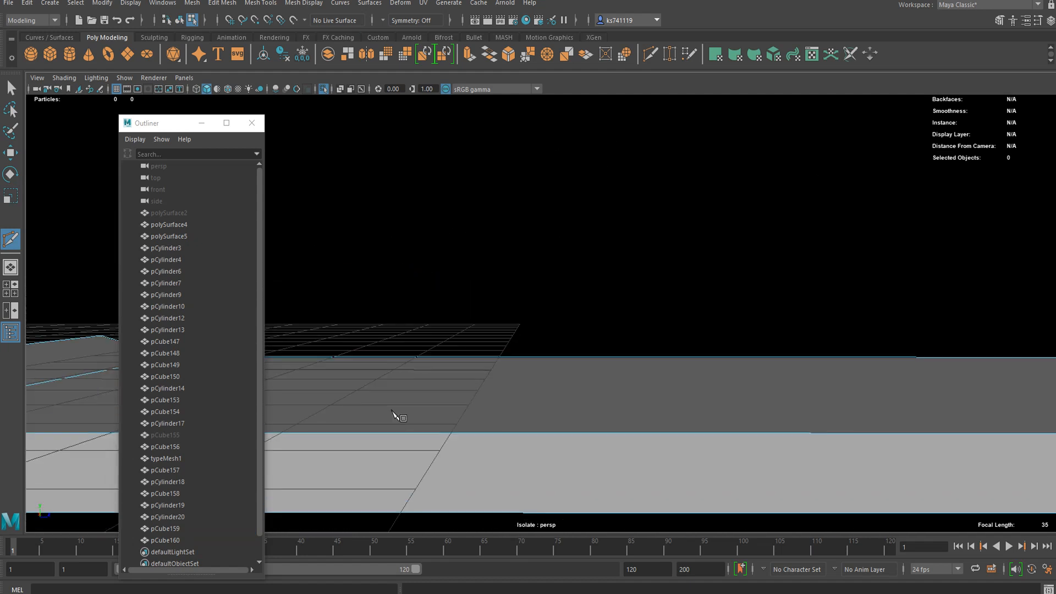
left_click_drag(388, 427, 834, 360, "alt")
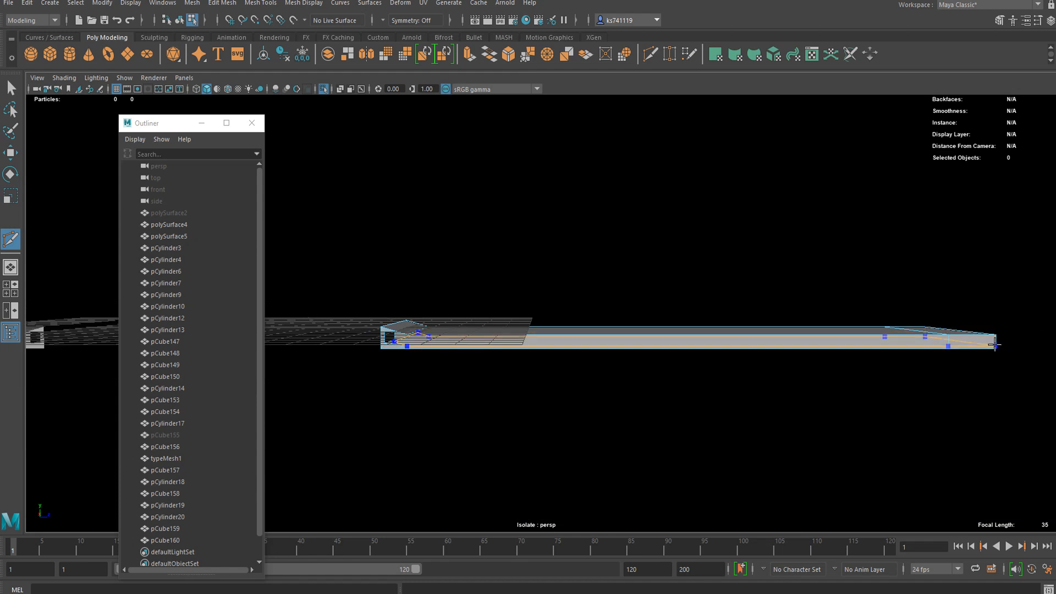
left_click_drag(1031, 365, 522, 364, "alt")
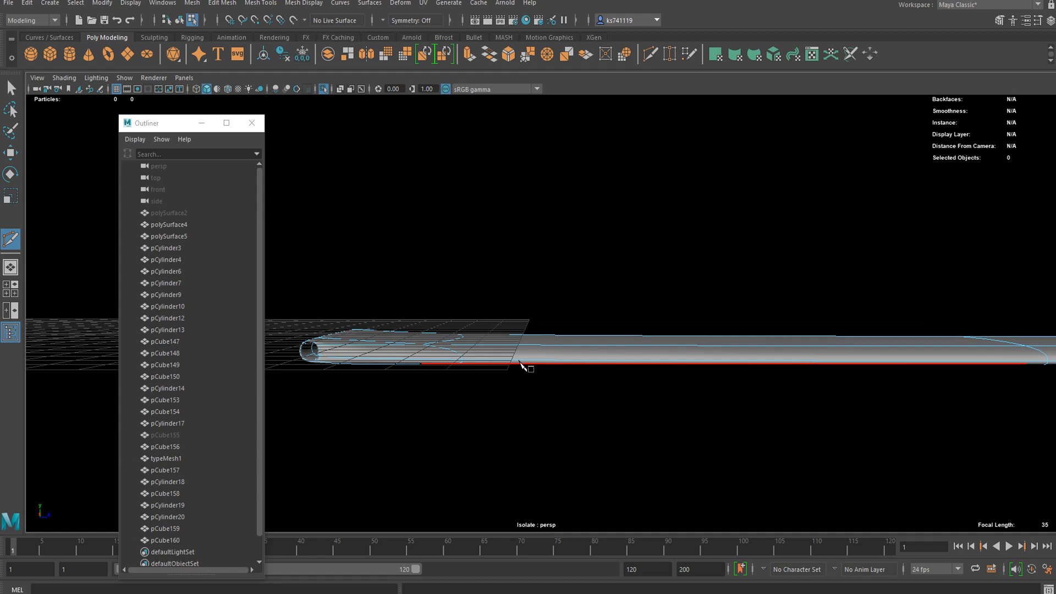
left_click_drag(556, 398, 419, 384, "alt")
right_click_drag(388, 280, 494, 261)
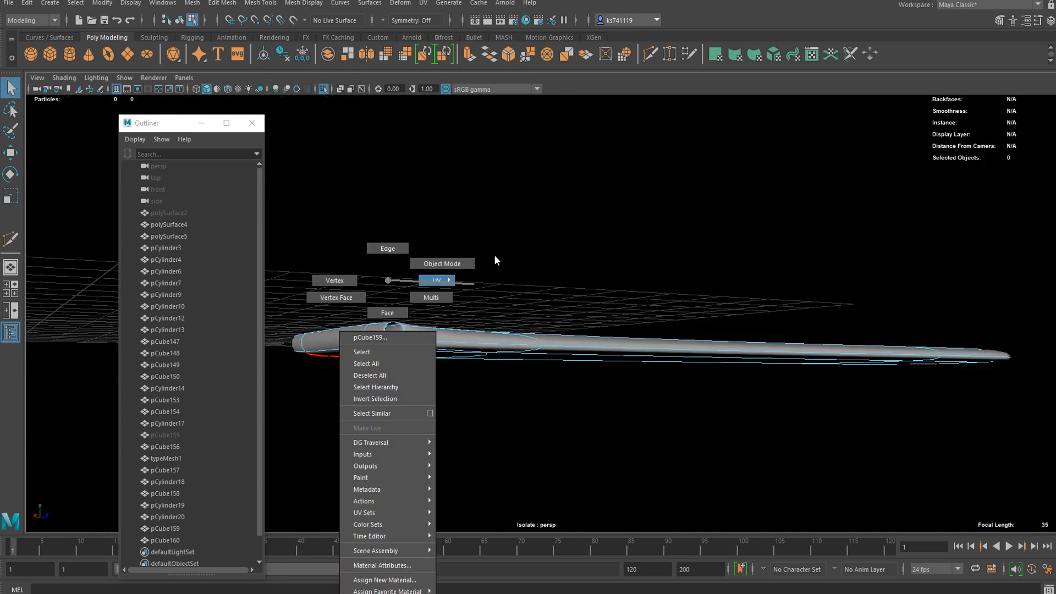
left_click_drag(493, 287, 610, 329, "alt")
left_click(619, 295)
key("1")
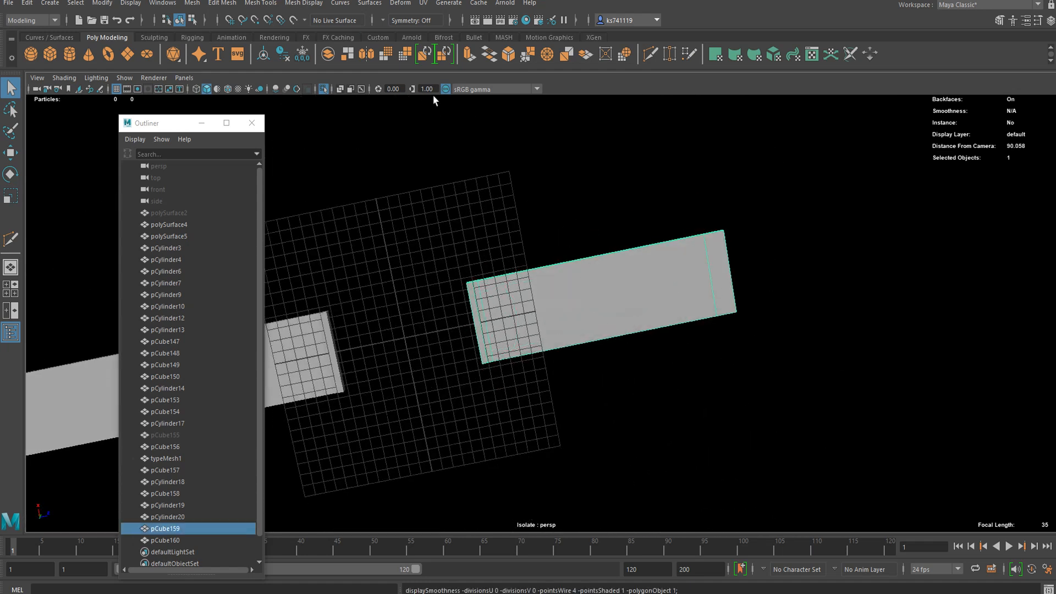
- Bring the rest of the watch back into view and insert a crosswise edge loop on the strap near the case
left_click(323, 88)
left_click_drag(539, 278, 592, 274, "alt")
scroll(543, 276, "up", 4)
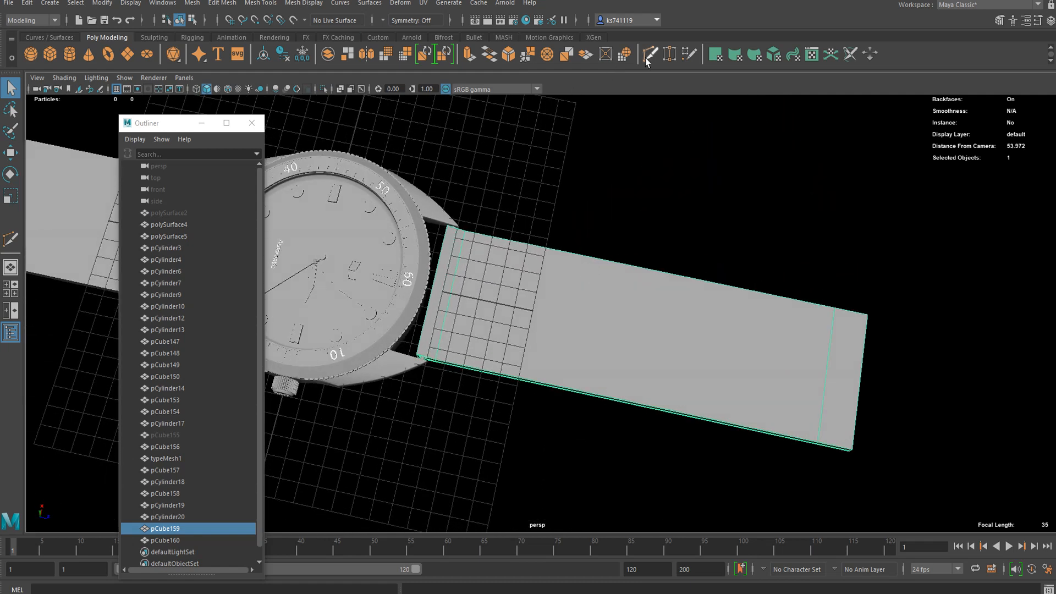
key("ctrl+shift+x")
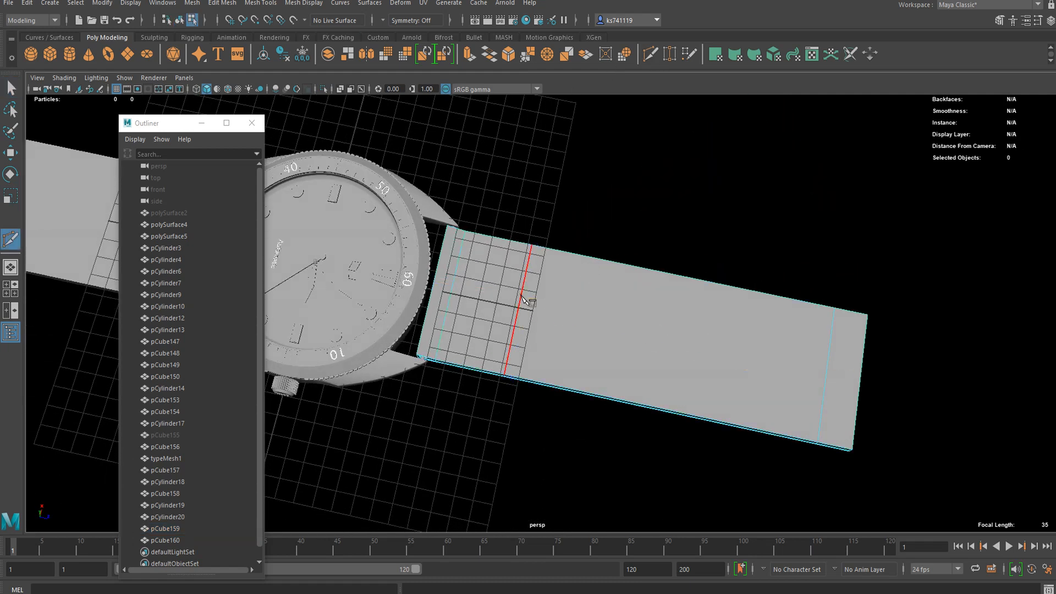
key("q")
- Scale the strap's vertices beyond the new loop inward across its width so the strap narrows after the lugs
scroll(583, 294, "down", 4)
right_click_drag(626, 282, 583, 261)
left_click_drag(582, 262, 562, 298, "alt")
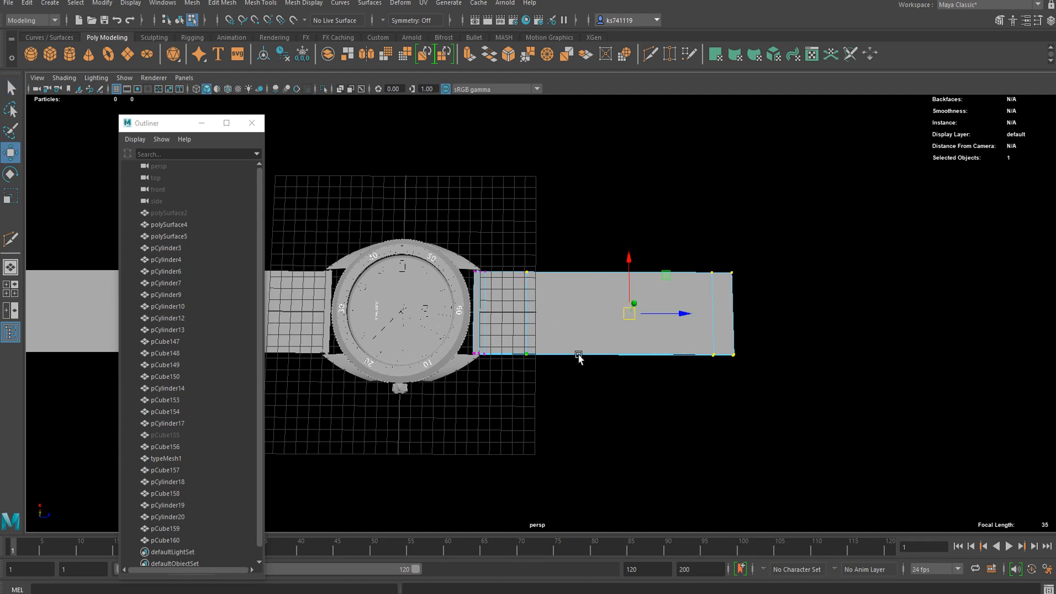
left_click_drag(628, 269, 628, 280)
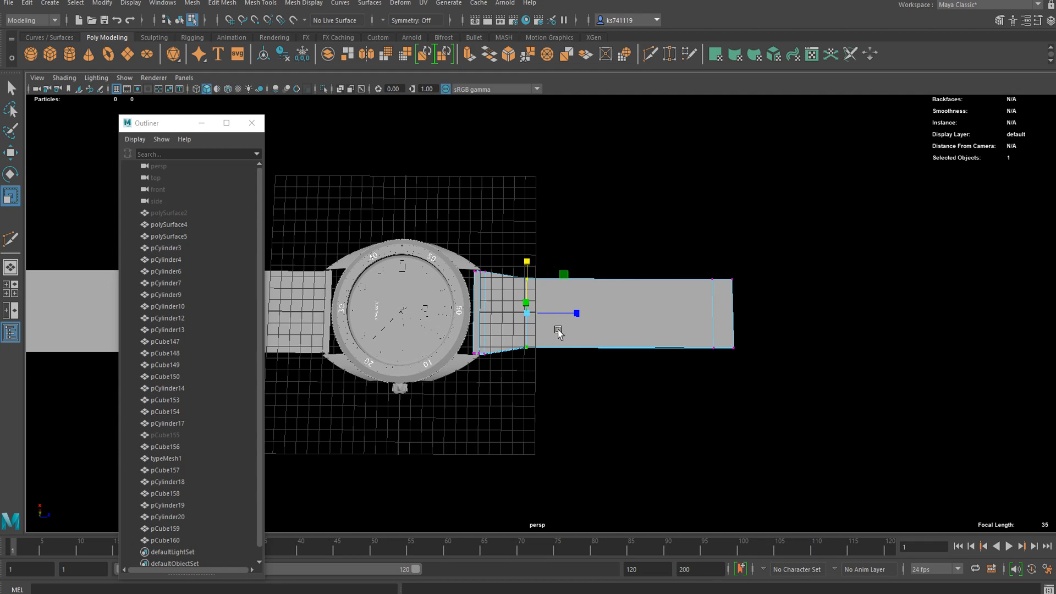
right_click_drag(540, 296, 620, 203)
- Examine the tapered strap with its smoothed preview
left_click_drag(620, 203, 554, 328, "alt")
key("3")
left_click(625, 248)
left_click_drag(626, 247, 612, 416, "alt")
left_click(669, 312)
key("1")
- Delete the old strap half on the opposite side and replace it with a turned-around duplicate of the tapered half
left_click(328, 338)
key("Delete")
left_click(643, 296)
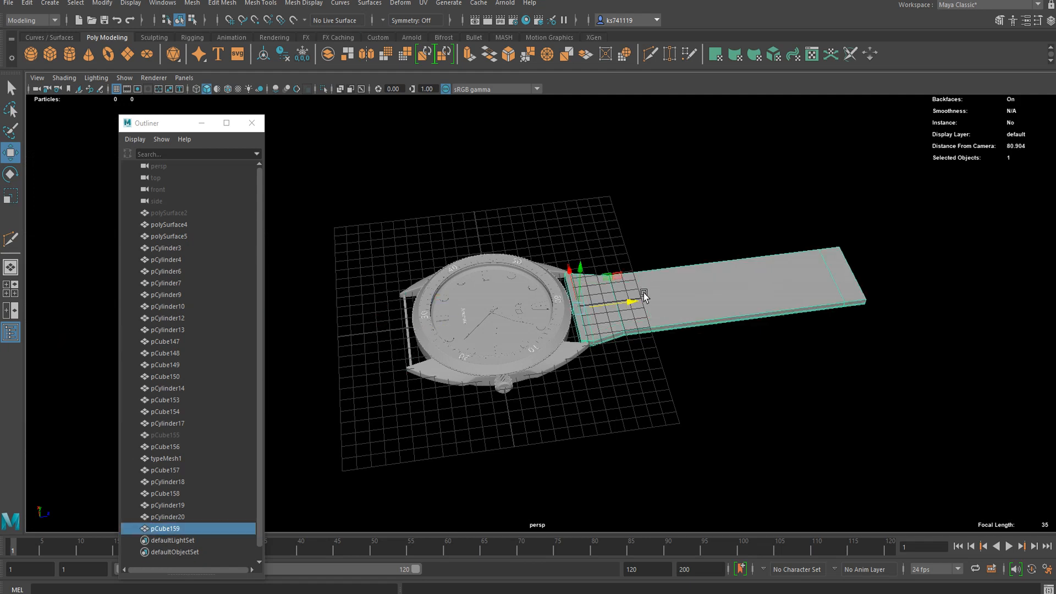
key("ctrl+d")
key("e")
left_click_drag(570, 346, 751, 269)
key("w")
left_click_drag(619, 302, 601, 312)
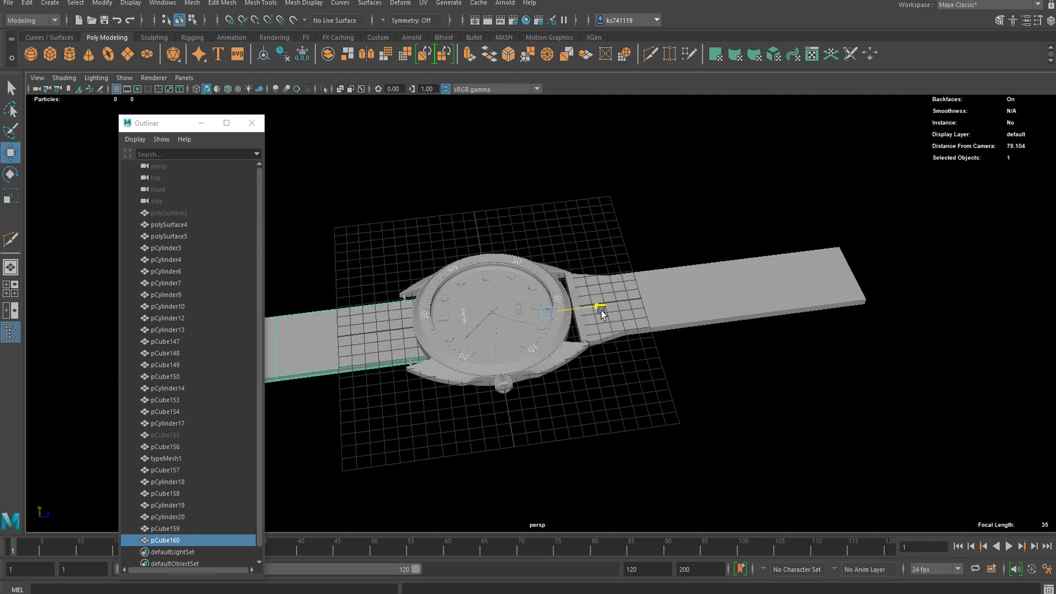
- Adjust the tapered copy's position along its length to fit its end between the opposite lugs
left_click_drag(484, 348, 501, 346)
scroll(451, 394, "up", 5)
left_click_drag(451, 394, 721, 292, "alt")
middle_click_drag(721, 292, 695, 332, "alt")
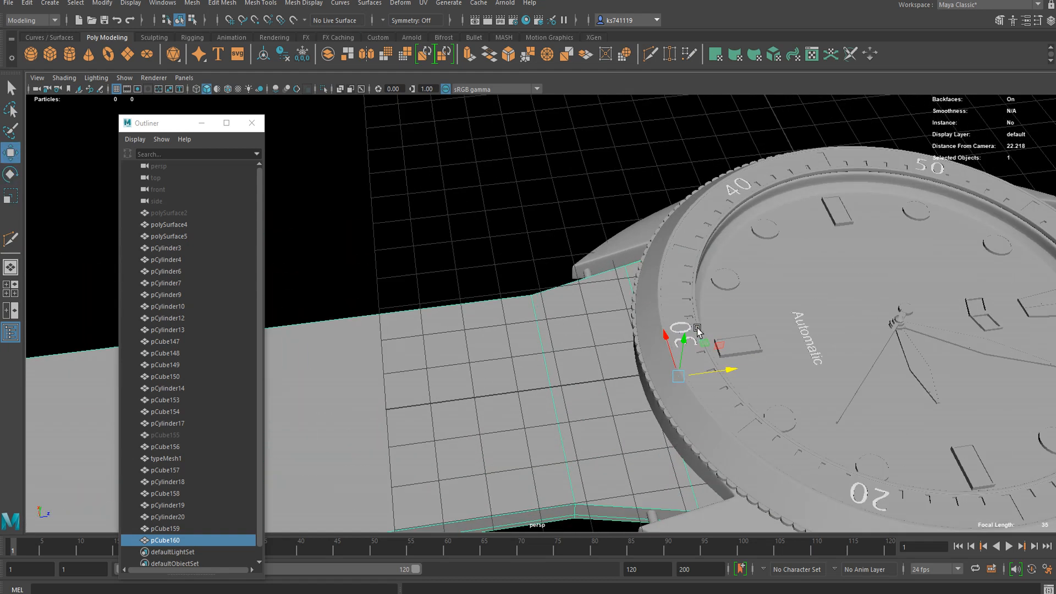
left_click_drag(696, 332, 707, 318, "alt")
left_click_drag(725, 384, 658, 425)
- Lengthen one strap half by moving its end vertices outward, away from the watch case
scroll(573, 418, "down", 8)
left_click_drag(573, 419, 589, 468, "alt")
left_click(495, 399)
left_click(473, 346)
right_click_drag(462, 281, 391, 275)
scroll(392, 277, "down", 3)
left_click_drag(450, 279, 383, 449)
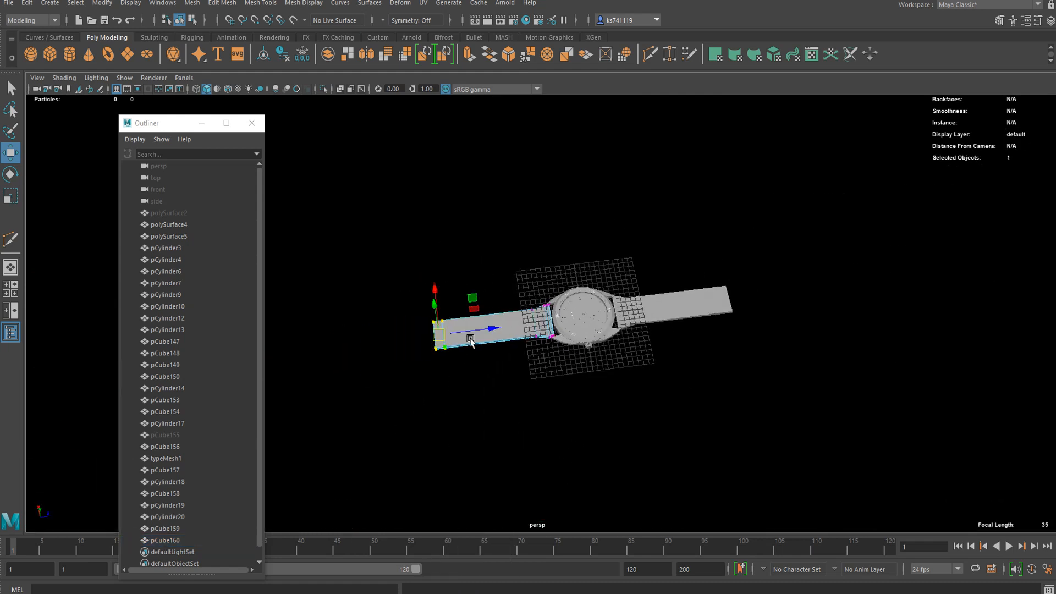
left_click_drag(471, 340, 440, 353)
right_click_drag(435, 318, 477, 274)
- Examine how both strap halves sit between the lugs of the watch case
left_click(569, 332)
scroll(571, 348, "up", 6)
left_click(540, 461)
scroll(539, 466, "down", 1)
left_click_drag(539, 466, 673, 499, "alt")
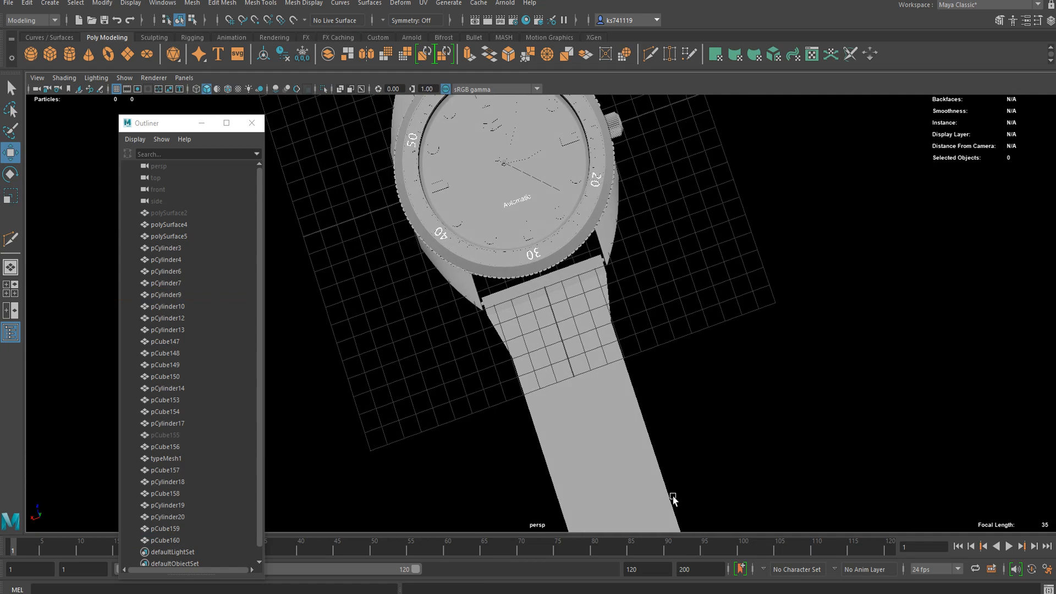
left_click(550, 278)
left_click(679, 231)
left_click_drag(679, 232, 668, 290, "alt")
scroll(668, 291, "down", 1)
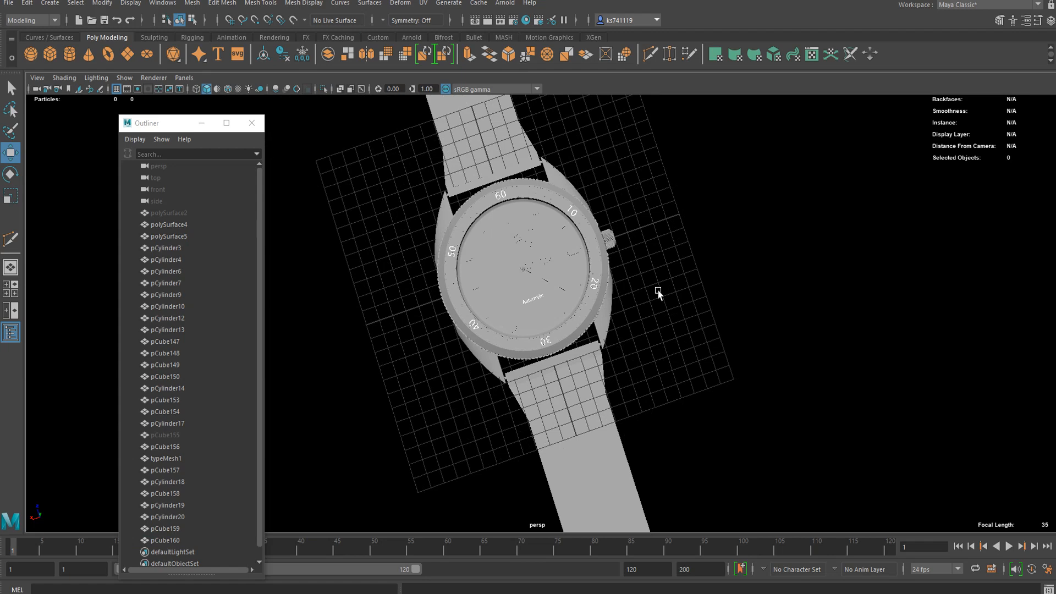
scroll(558, 263, "up", 5)
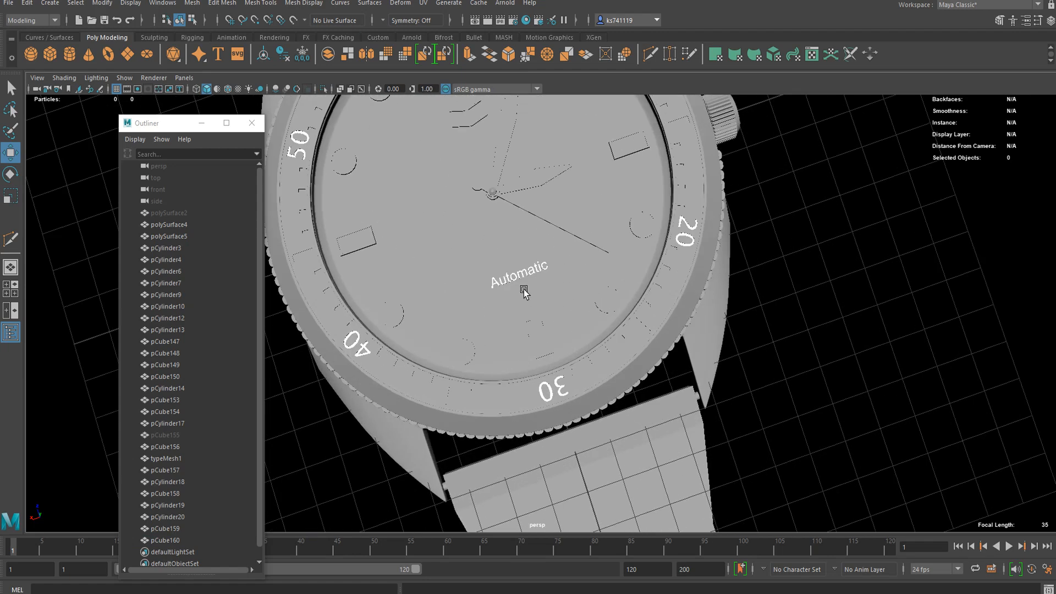
scroll(547, 325, "down", 1)
left_click_drag(537, 306, 659, 290, "alt")
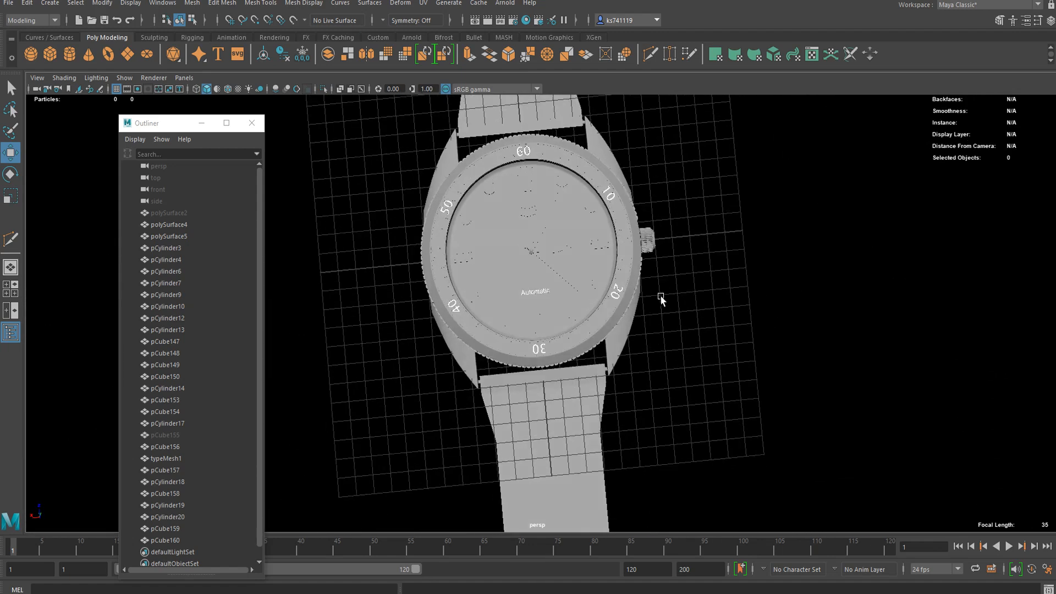
- Examine the dial, the bezel numerals and the bezel mesh up close
scroll(662, 297, "up", 5)
left_click_drag(503, 357, 528, 347, "alt")
scroll(620, 345, "up", 4)
middle_click_drag(528, 346, 563, 312, "alt")
scroll(662, 381, "up", 3)
scroll(663, 380, "down", 3)
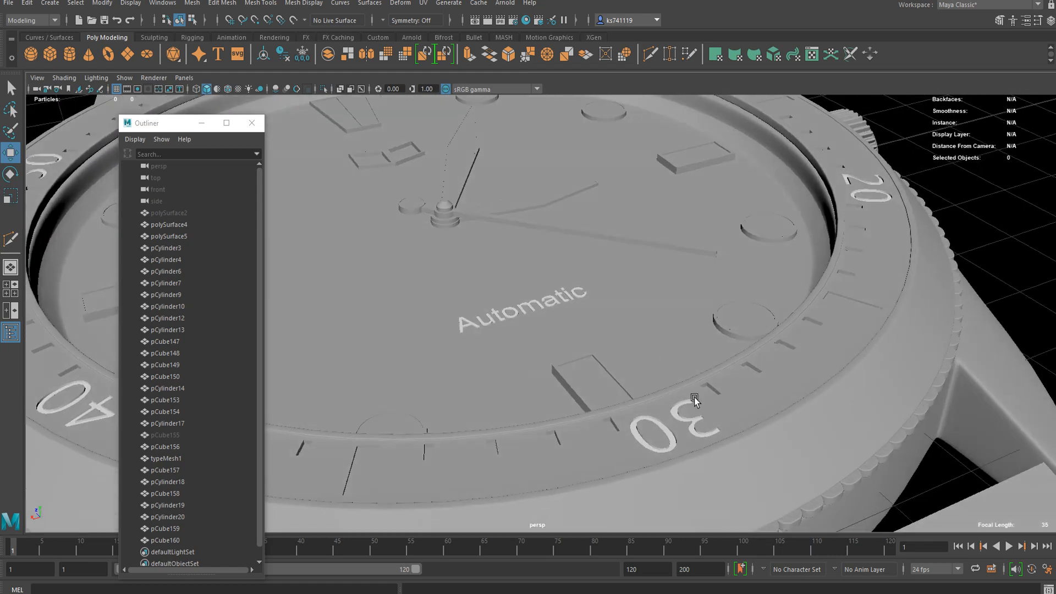
left_click(703, 429)
scroll(682, 420, "down", 4)
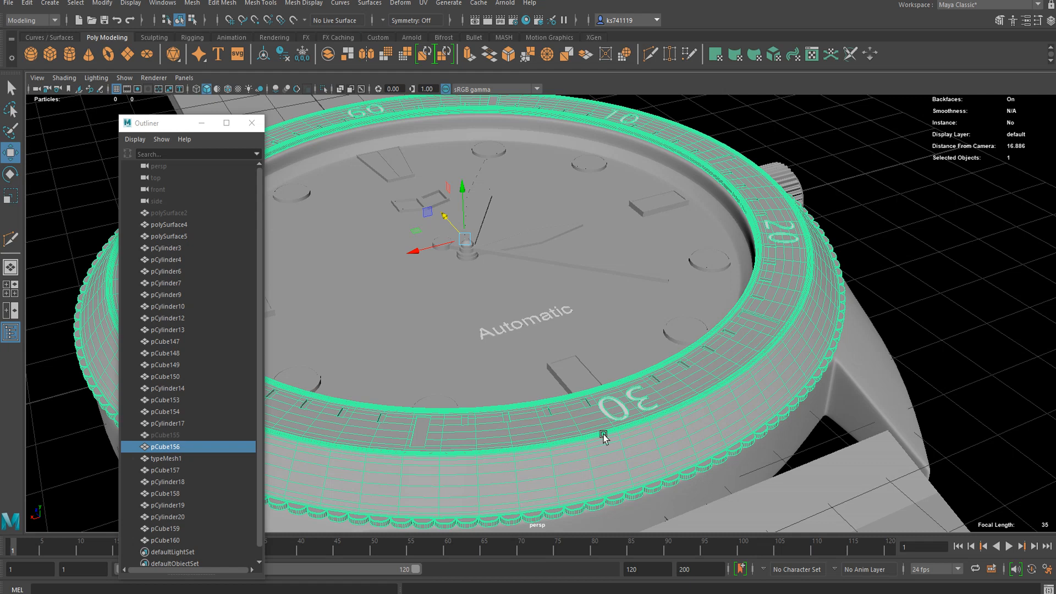
right_click_drag(638, 435, 616, 397, "alt")
left_click_drag(616, 398, 584, 419, "alt")
right_click_drag(585, 419, 384, 330, "alt")
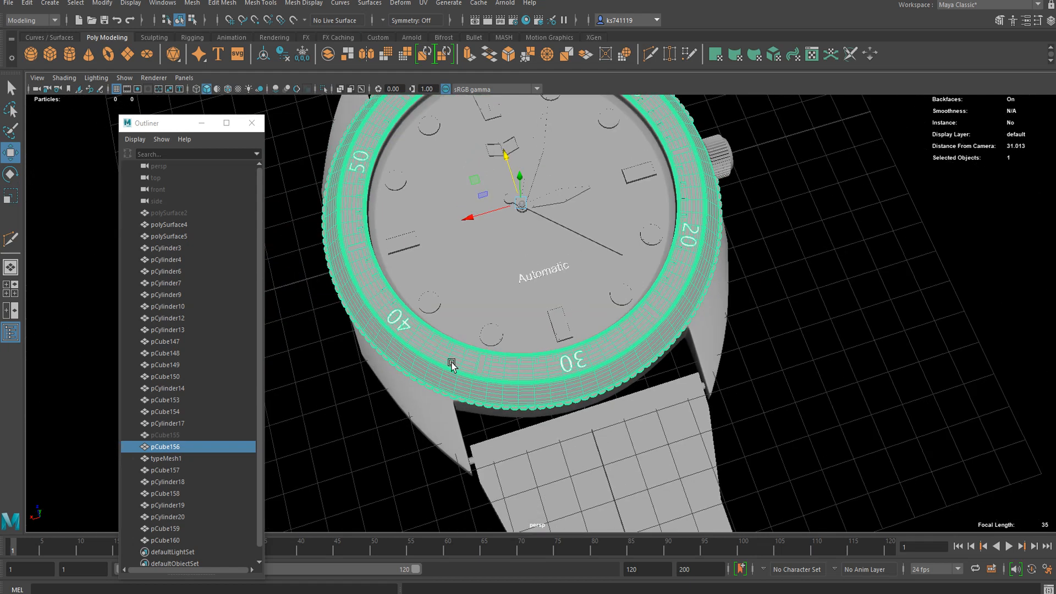
scroll(481, 368, "down", 4)
left_click_drag(481, 367, 455, 403, "alt")
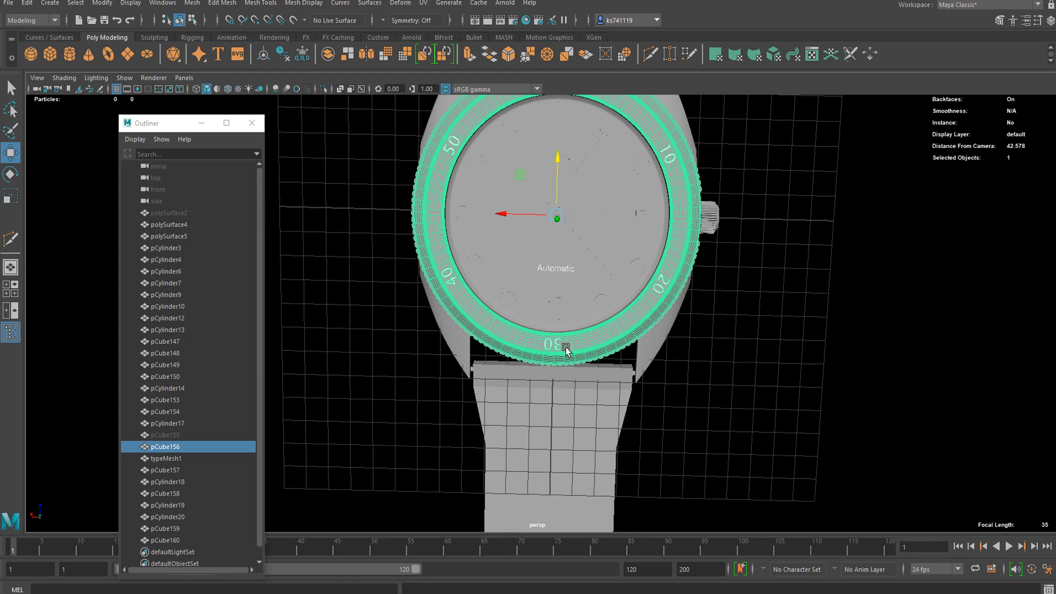
- Examine the whole watch from a distance to compare the proportions of the two strap halves
scroll(566, 350, "down", 2)
left_click_drag(566, 349, 556, 308, "alt")
scroll(613, 395, "up", 4)
scroll(612, 395, "down", 15)
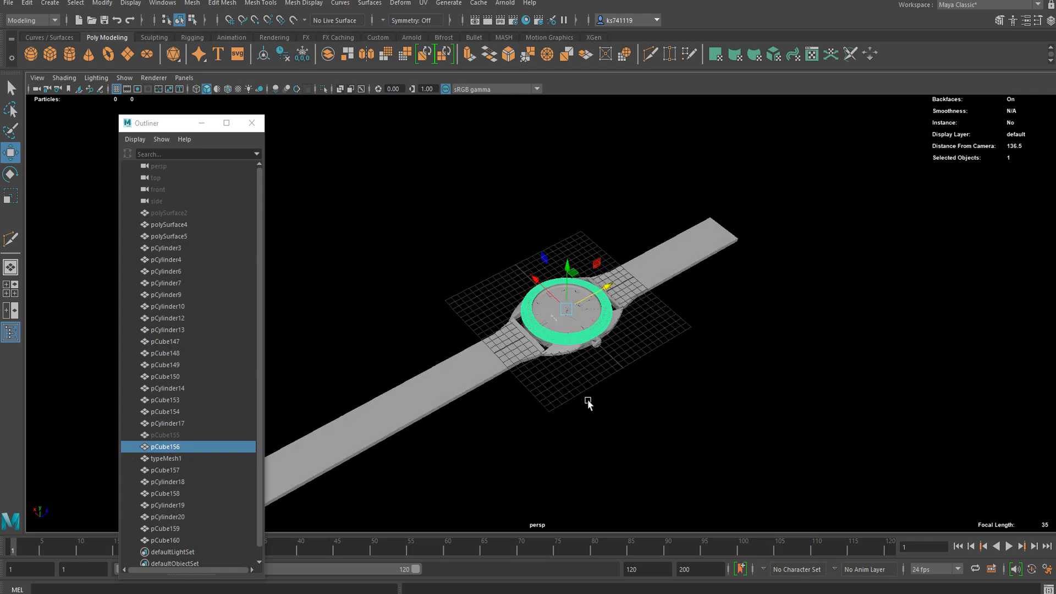
scroll(492, 345, "up", 10)
left_click(645, 416)
left_click_drag(644, 389, 718, 320, "alt")
scroll(380, 349, "down", 6)
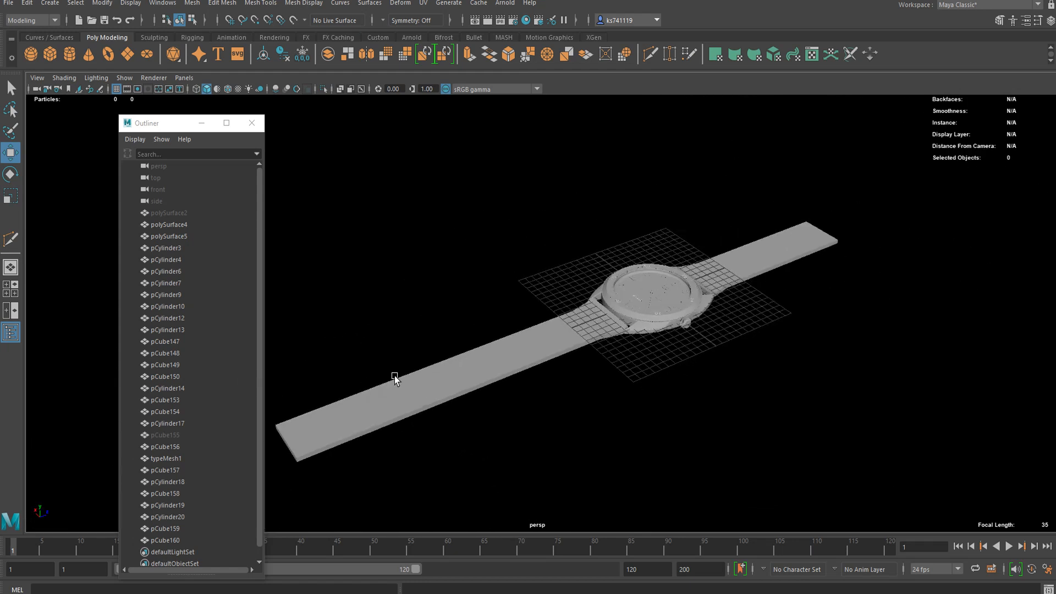
left_click_drag(650, 365, 601, 415, "alt")
- Switch to the browser and search Google Images for "watch strap" as a reference
left_click(578, 593)
left_click(577, 593)
left_click(578, 593)
scroll(465, 348, "up", 15)
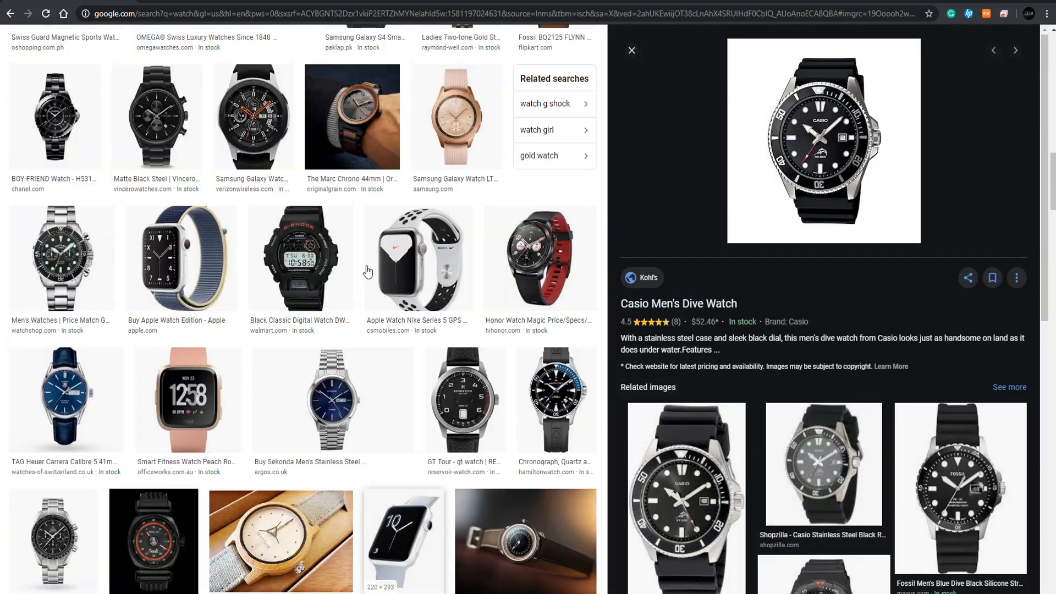
scroll(364, 271, "up", 15)
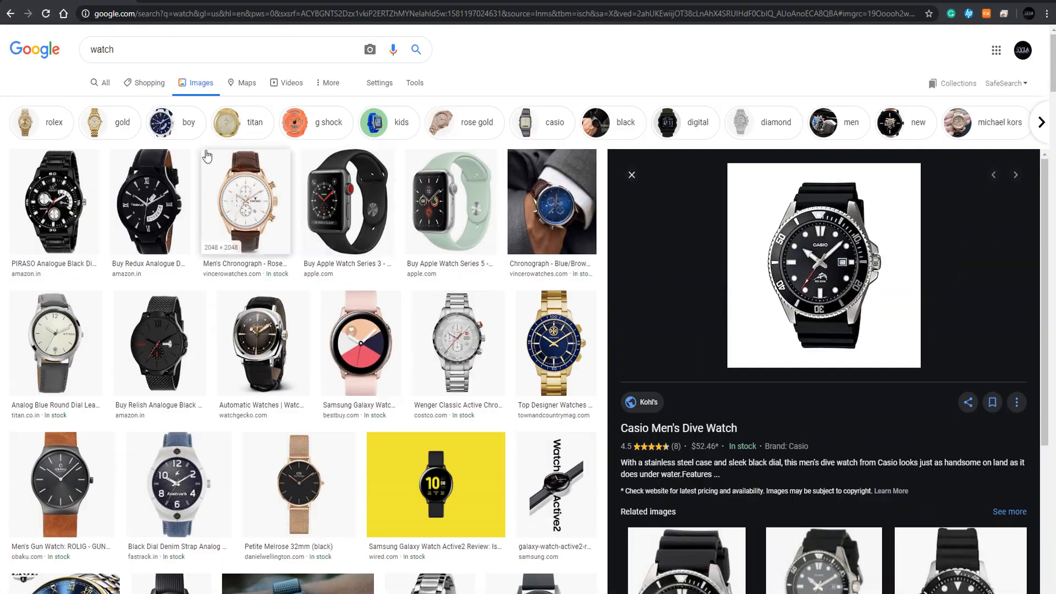
type("strap")
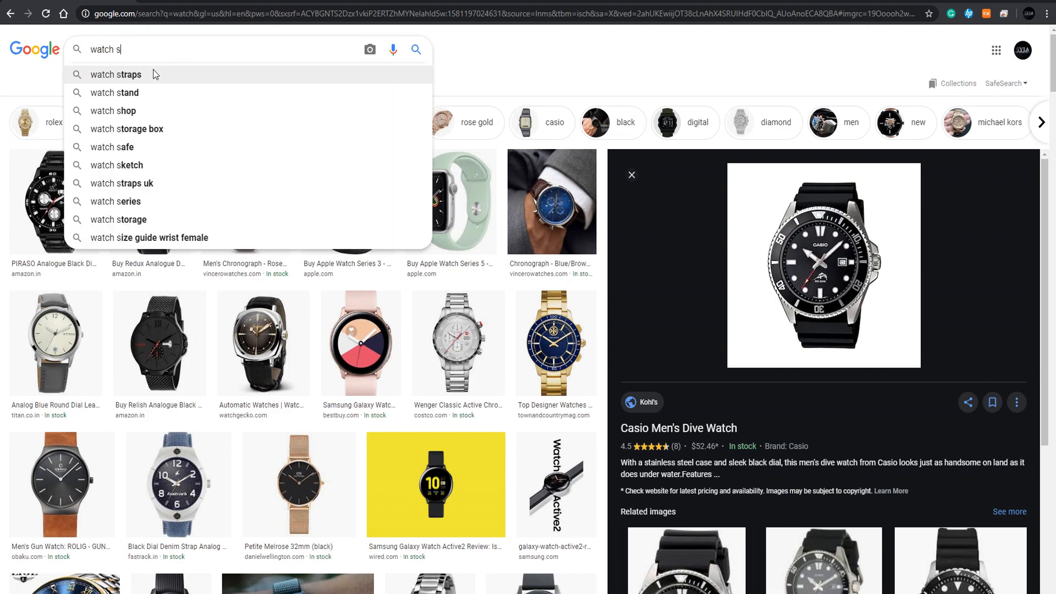
key("Return")
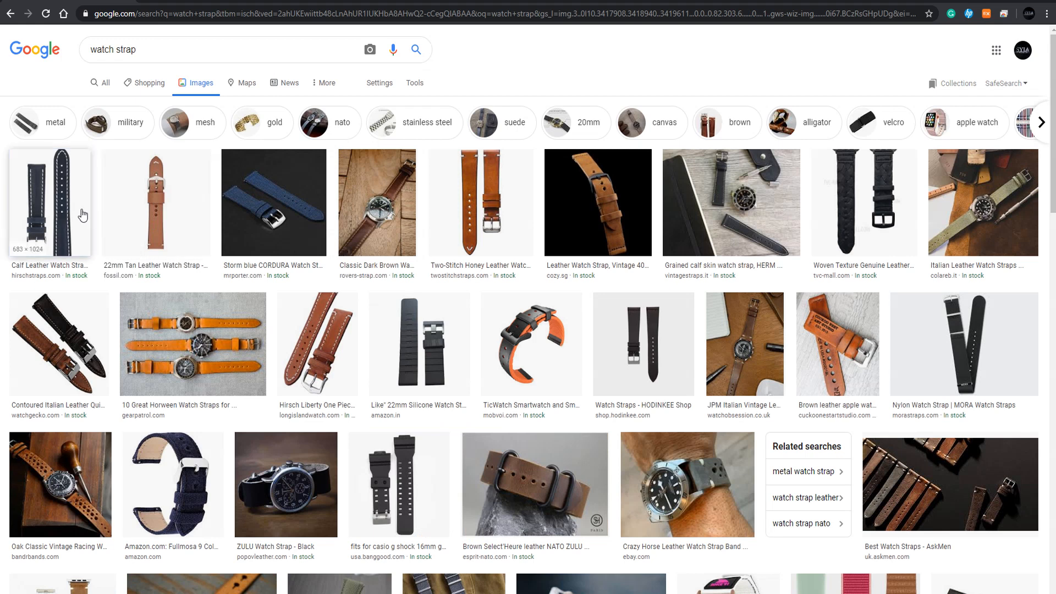
- Open the calf leather watch strap image, study its buckle, keeper loops and holes, and return to Maya
left_click(82, 216)
scroll(762, 359, "down", 2)
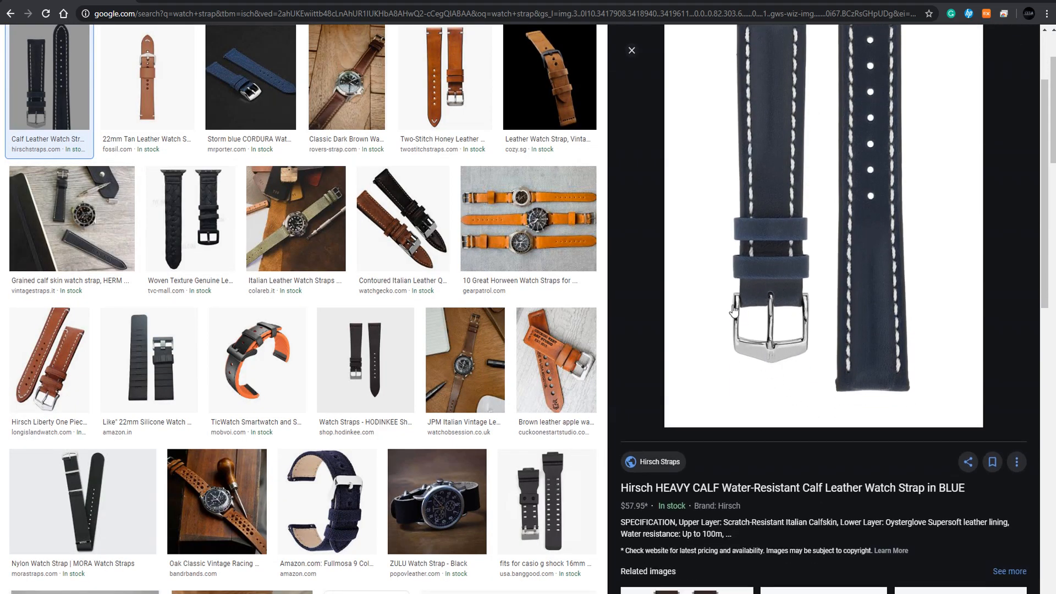
scroll(805, 374, "up", 2)
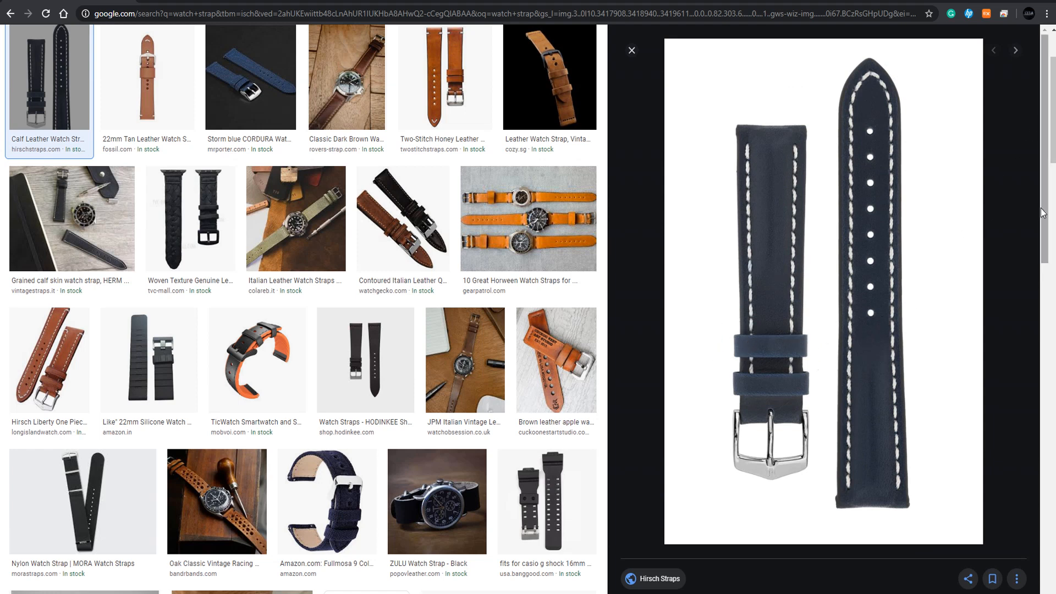
scroll(874, 247, "down", 1)
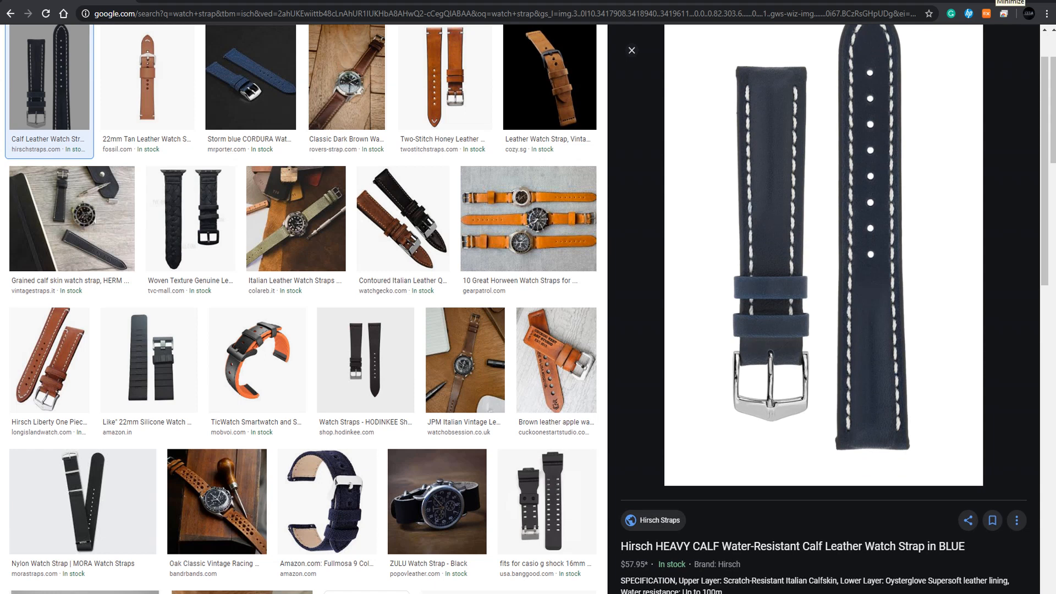
left_click(996, 0)
- Shorten the shorter strap half by moving its end vertices toward the watch case
scroll(575, 414, "down", 2)
left_click_drag(585, 422, 535, 369, "alt")
left_click(493, 362)
middle_click_drag(434, 384, 540, 353, "alt")
scroll(561, 347, "up", 6)
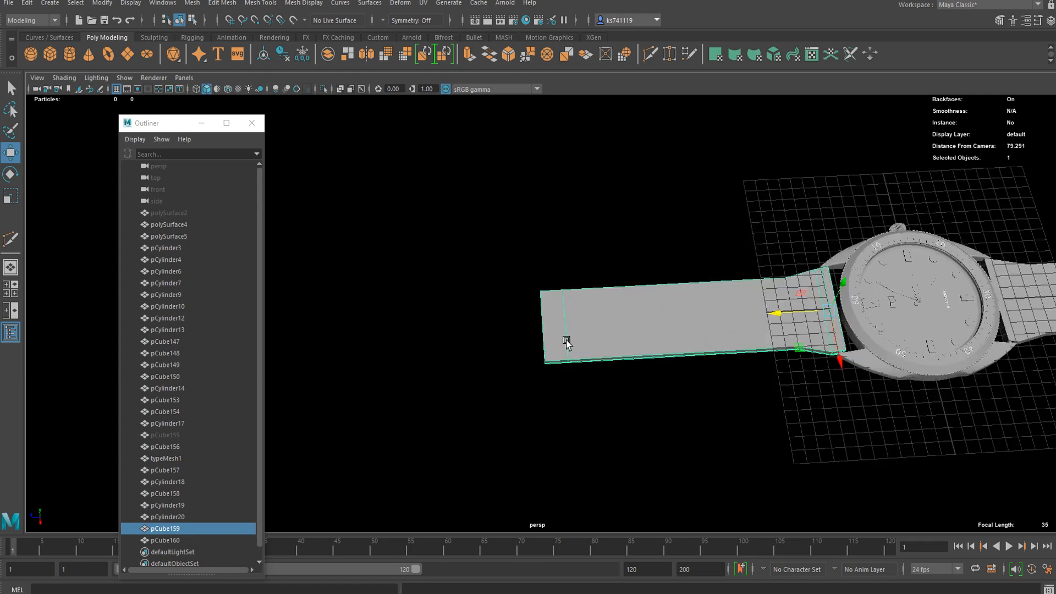
right_click_drag(592, 281, 525, 279)
left_click_drag(628, 207, 398, 583)
left_click_drag(511, 337, 607, 344)
right_click_drag(674, 311, 765, 184)
left_click(765, 185)
left_click_drag(668, 375, 729, 306, "alt")
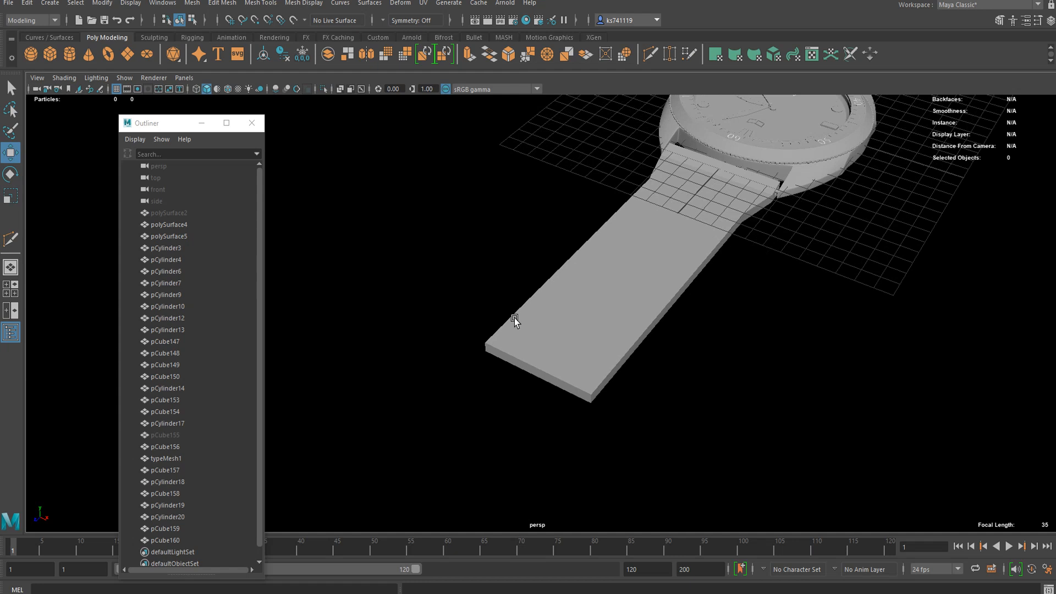
- Create a polygon cube at the shortened strap half's free end and scale it into a flat block slightly wider than the strap
left_click(55, 53)
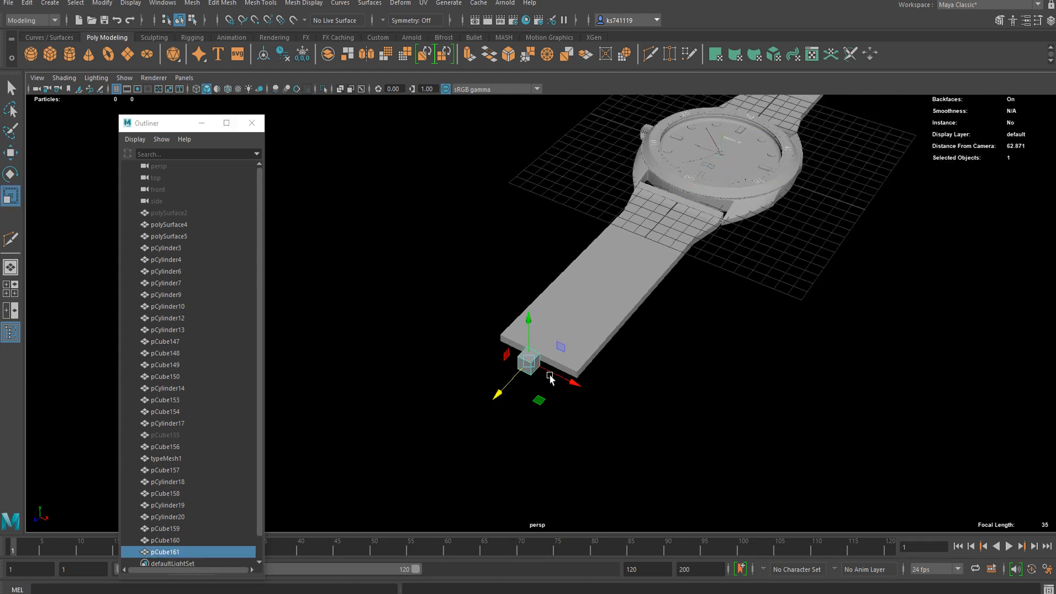
left_click_drag(540, 399, 588, 450)
scroll(575, 400, "up", 2)
mouse_move(575, 400)
left_mouse_down()
mouse_move(594, 425)
mouse_move(560, 411)
left_mouse_up()
- Delete the new block's side faces and one of its flat faces, leaving a single flat face
right_click_drag(486, 386, 486, 319)
left_click_drag(487, 319, 512, 405, "alt")
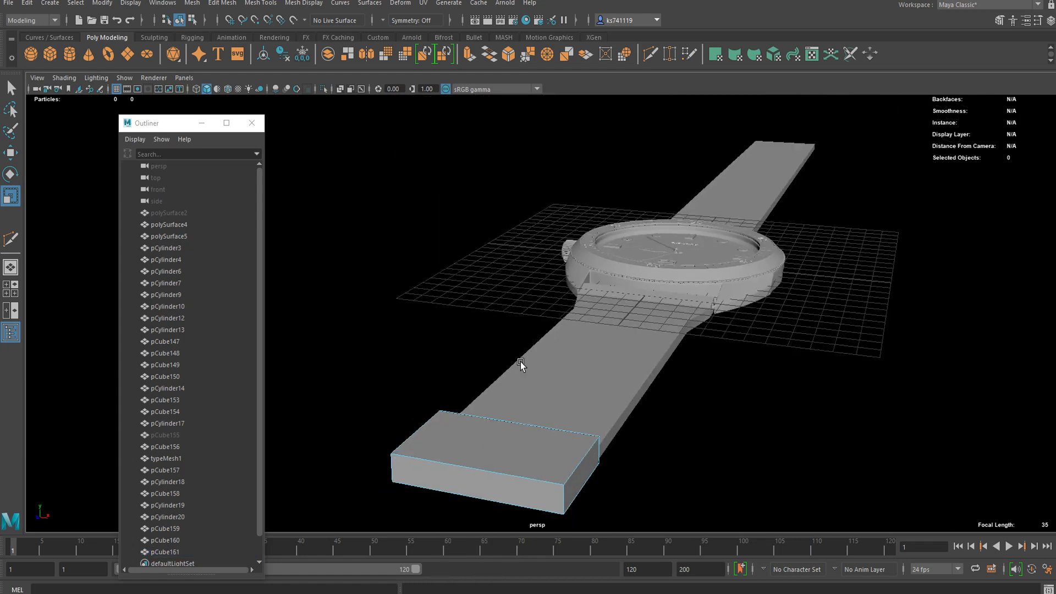
middle_click_drag(513, 404, 513, 95, "alt")
scroll(553, 220, "up", 5)
left_click(550, 209)
double_click(589, 210, "shift")
key("Delete")
left_click(544, 221)
key("Delete")
- Extrude the remaining flat face inward with an offset of 0.3 and delete the inner face to form a rectangular frame
left_click(532, 179)
left_click_drag(531, 179, 554, 244, "alt")
scroll(478, 194, "down", 3)
scroll(552, 294, "up", 3)
key("ctrl+e")
left_click_drag(810, 346, 564, 231)
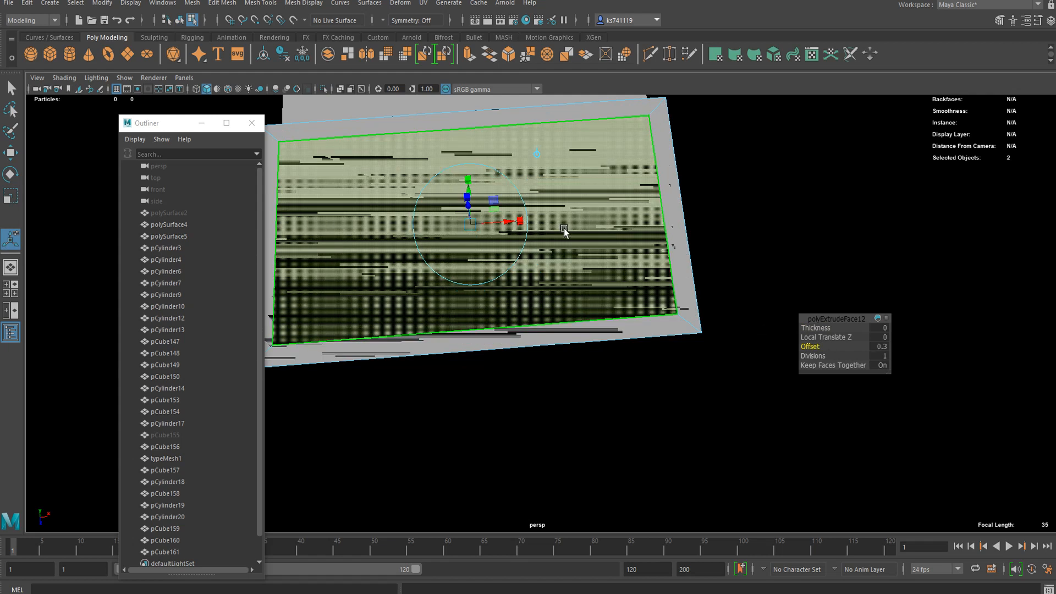
left_click(524, 245)
key("Delete")
- Extrude all faces of the flat frame to give the buckle piece thickness
scroll(544, 245, "down", 2)
left_click(504, 159)
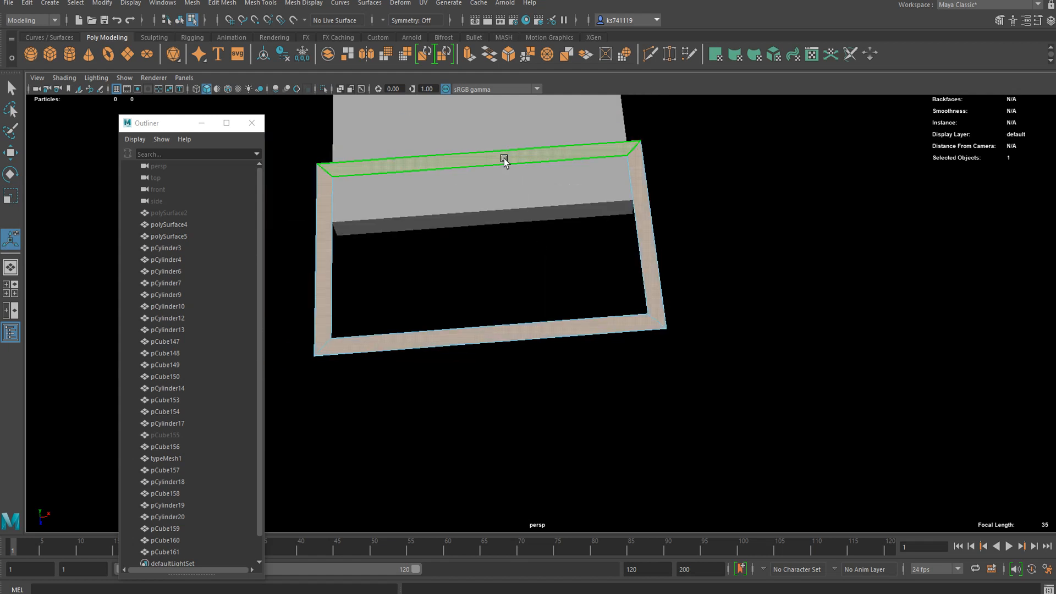
double_click(505, 159)
scroll(560, 245, "down", 2)
left_click_drag(560, 246, 564, 221, "alt")
key("ctrl+e")
left_click_drag(817, 328, 840, 329)
key("q")
- Move the buckle frame against the strap's end and scale its height to slightly exceed the strap's thickness
right_click_drag(590, 229, 657, 197)
key("w")
left_click_drag(484, 271, 500, 297)
key("r")
left_click_drag(493, 360, 566, 354)
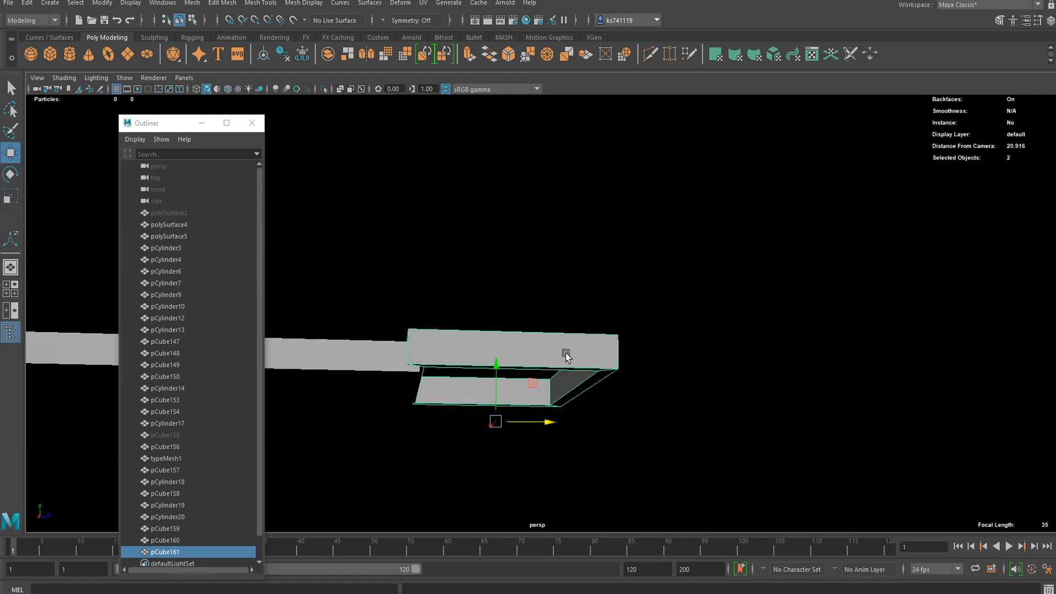
left_click_drag(498, 382, 495, 384)
mouse_move(496, 387)
left_mouse_down()
mouse_move(497, 372)
mouse_move(496, 387)
left_mouse_up()
key("w")
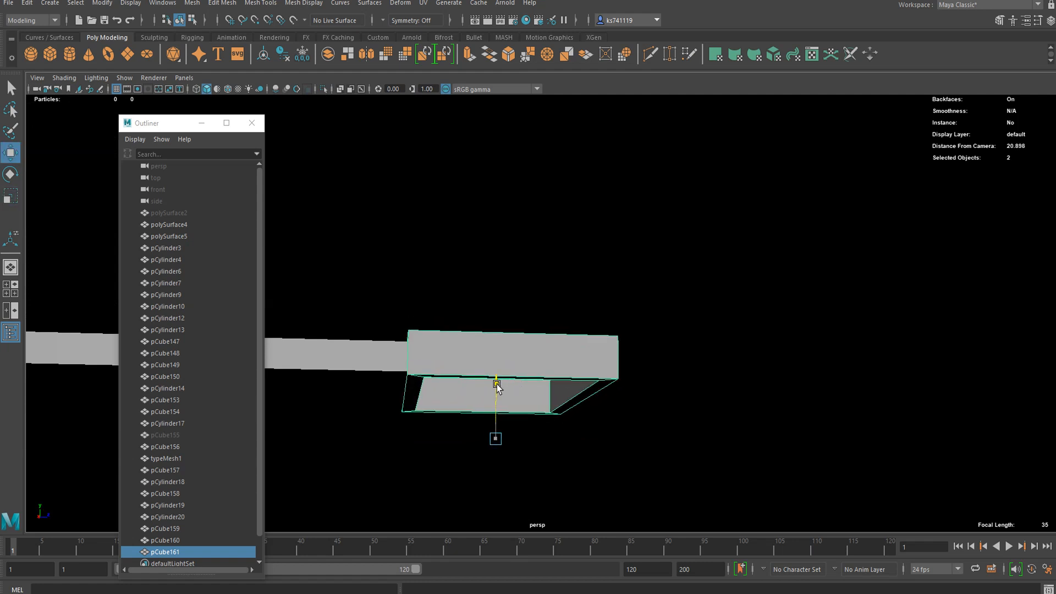
- Compare the buckle frame's smoothed preview with its unsmoothed shape
left_click_drag(595, 341, 545, 367, "alt")
key("3")
key("1")
key("3")
key("1")
key("3")
key("1")
key("3")
key("1")
key("3")
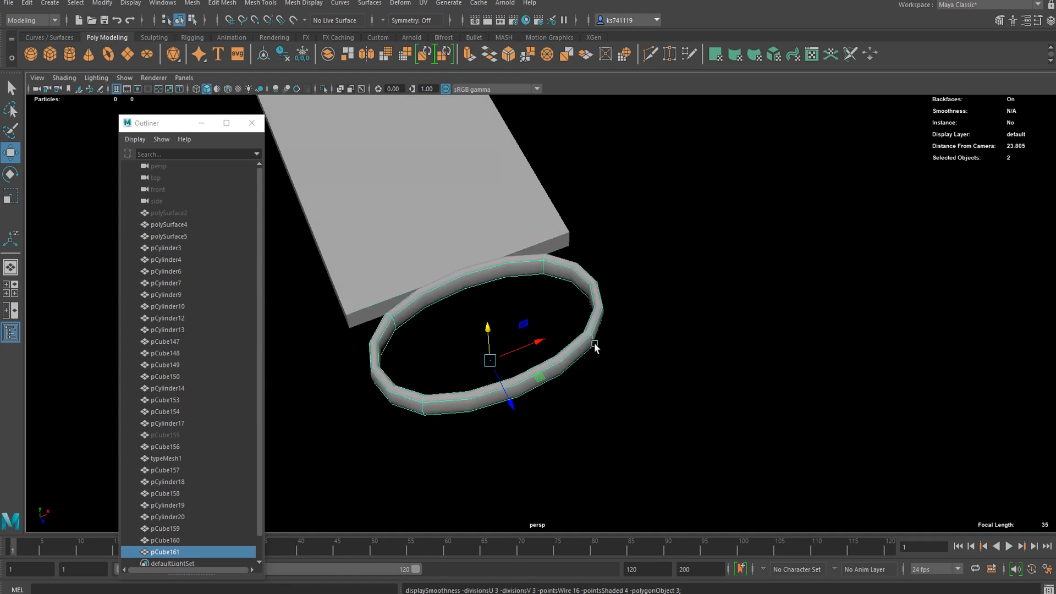
key("1")
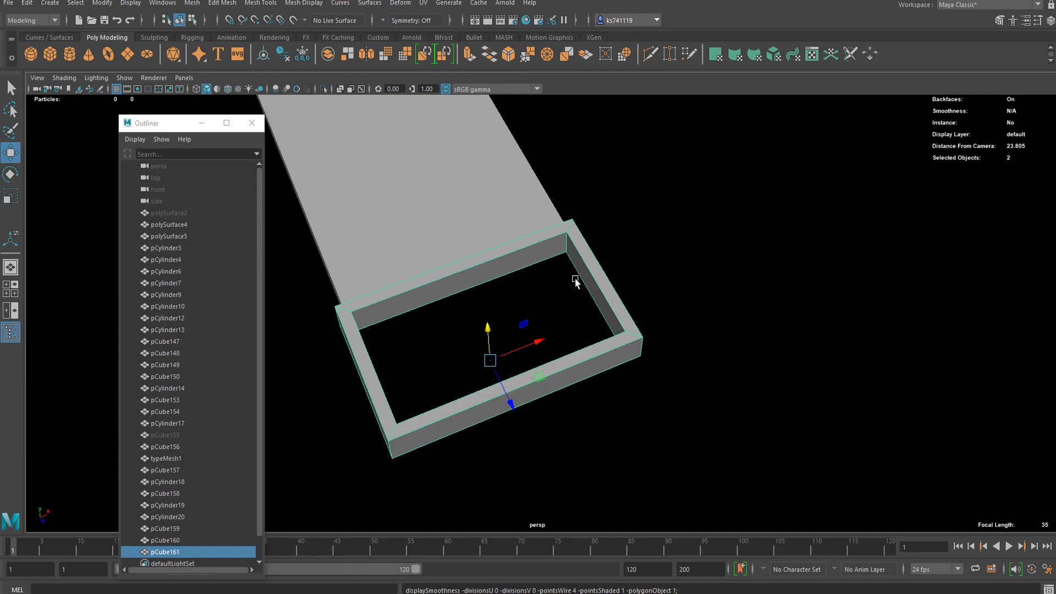
- Insert three edge loops across the buckle frame's two long sides and check the smoothed shape
right_click_drag(590, 253, 550, 258, "shift")
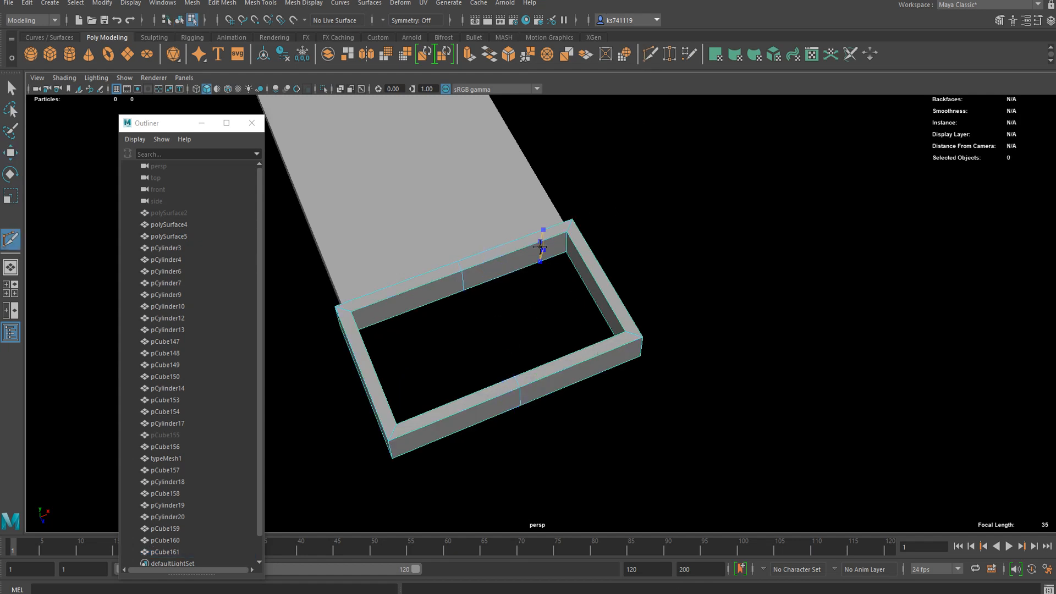
left_click(406, 304, "ctrl")
key("3")
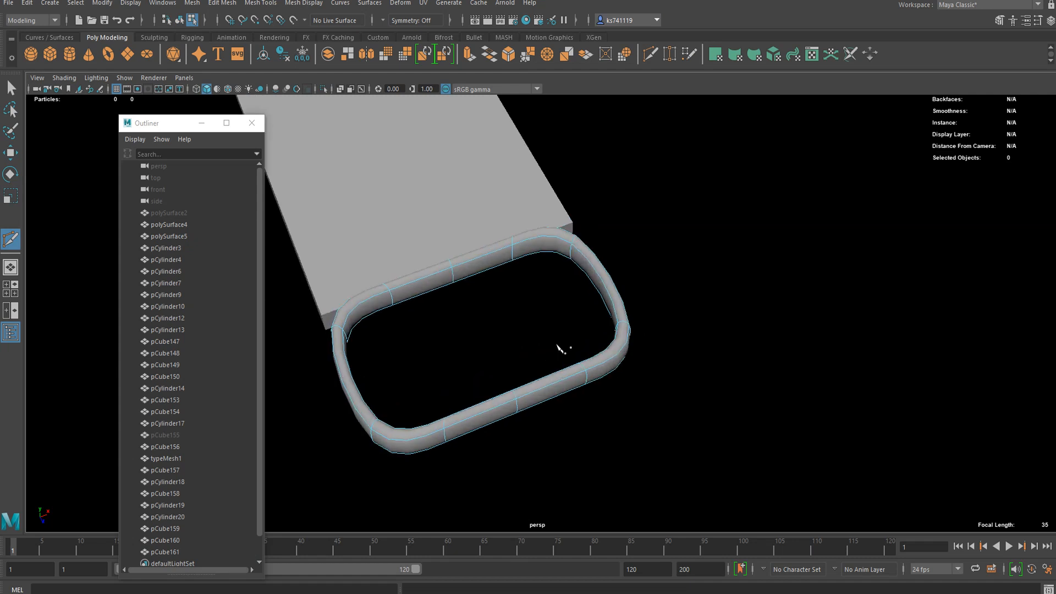
left_click_drag(488, 364, 549, 387, "alt")
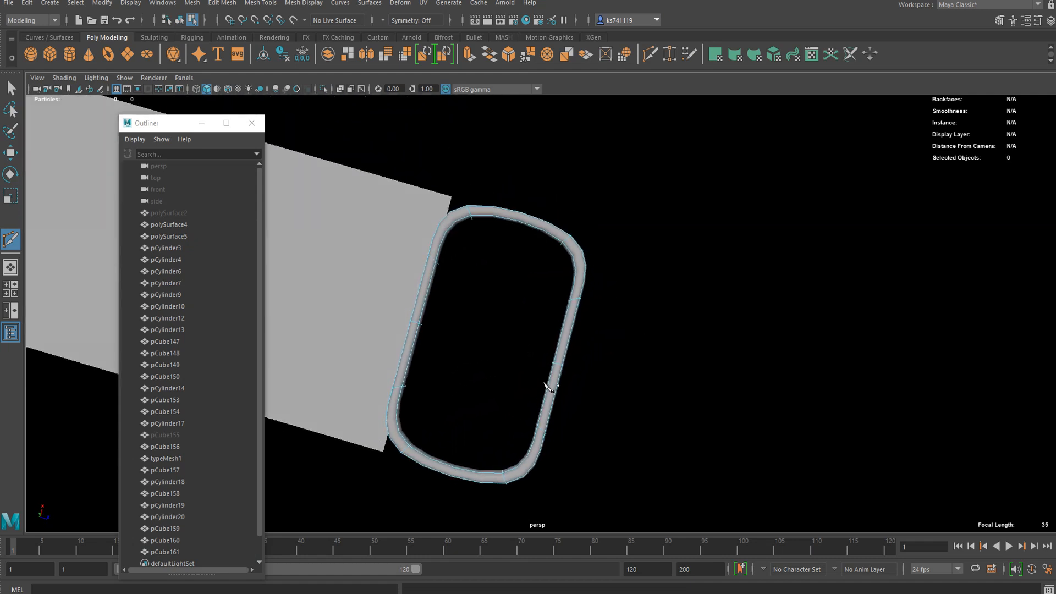
- Insert edge loops running around the buckle frame's outer walls, at the middle and near both rims
key("1")
left_click_drag(484, 330, 515, 242, "alt")
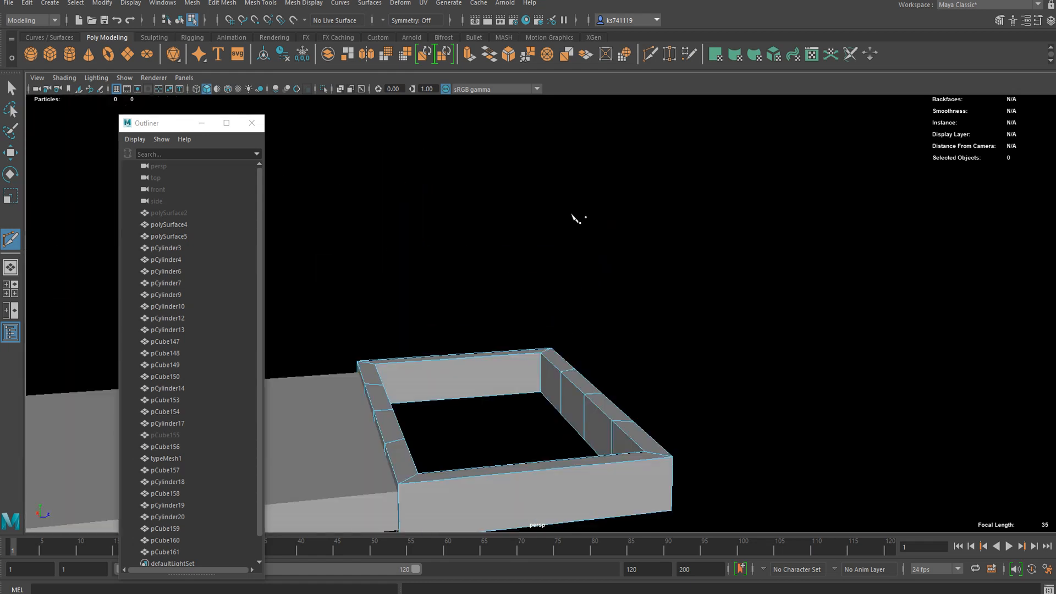
left_click(585, 432, "ctrl")
left_click_drag(584, 432, 514, 420, "alt")
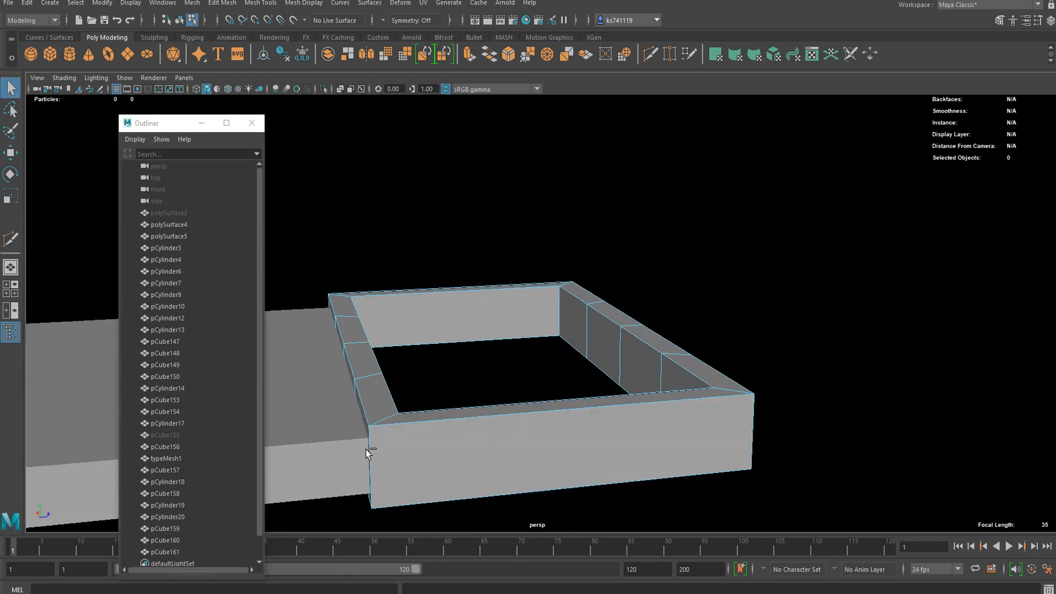
key("q")
left_click(650, 54)
left_click(470, 457, "ctrl")
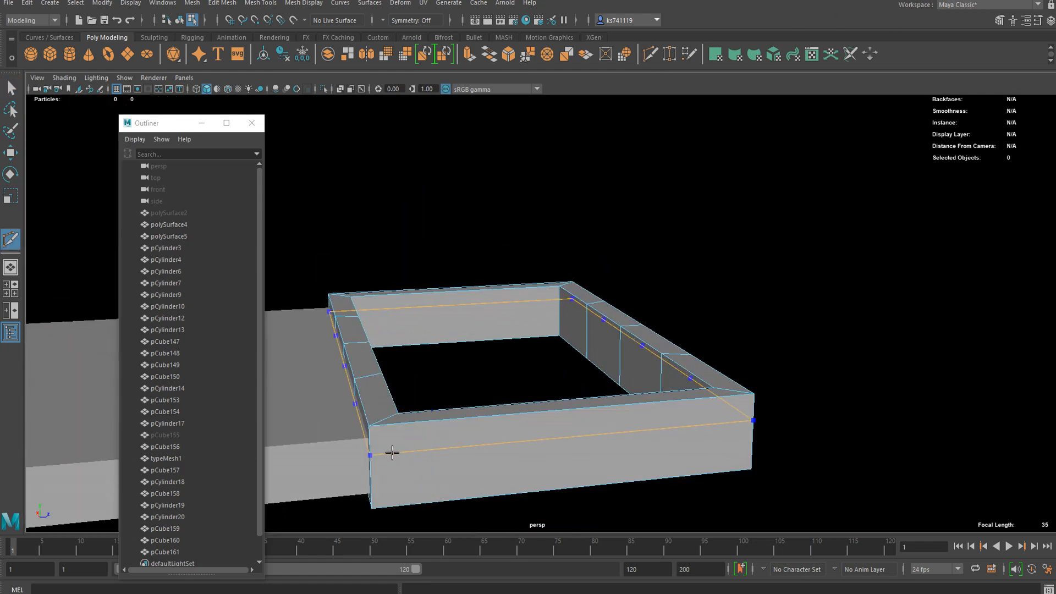
left_click(374, 448, "ctrl")
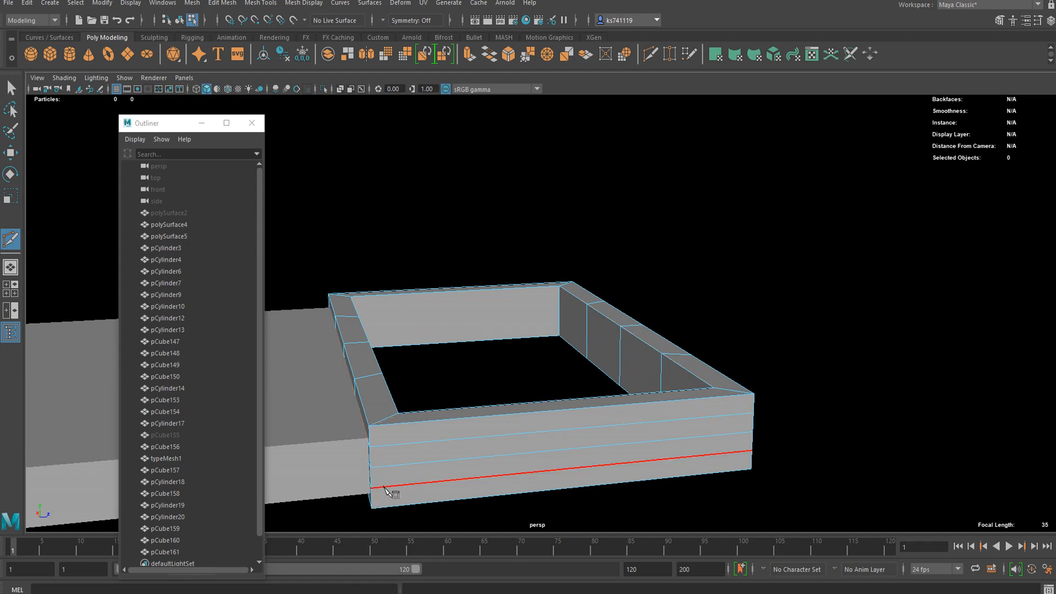
- Insert another edge loop near the lower rim of the buckle frame's outer walls and check the smoothed shape
left_click(377, 491, "ctrl")
key("3")
key("1")
right_click_drag(354, 289, 413, 263)
left_click_drag(413, 263, 486, 348, "alt")
key("w")
key("r")
key("3")
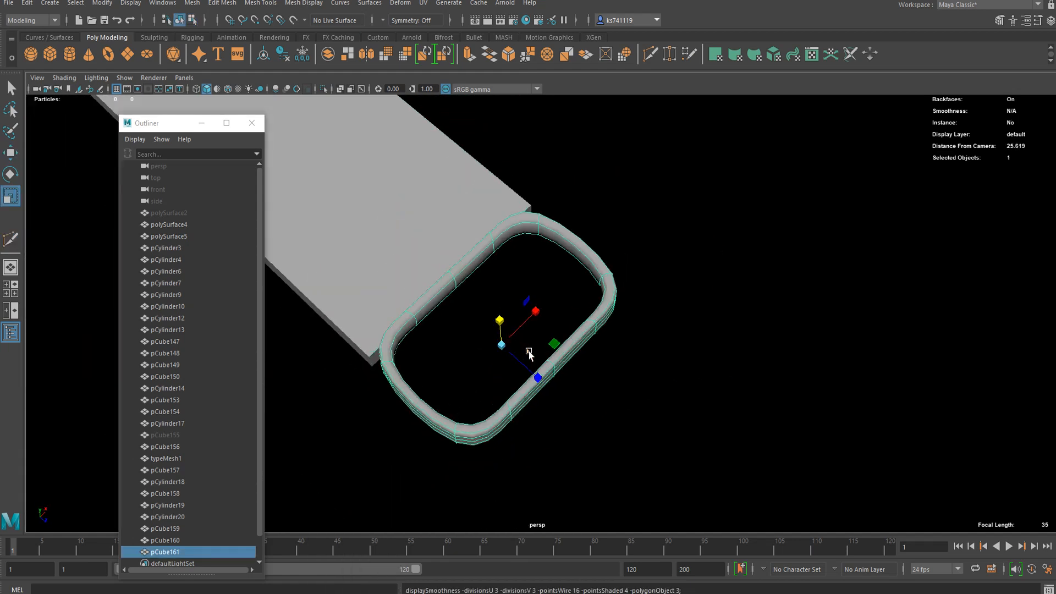
scroll(528, 358, "up", 3)
scroll(511, 334, "down", 4)
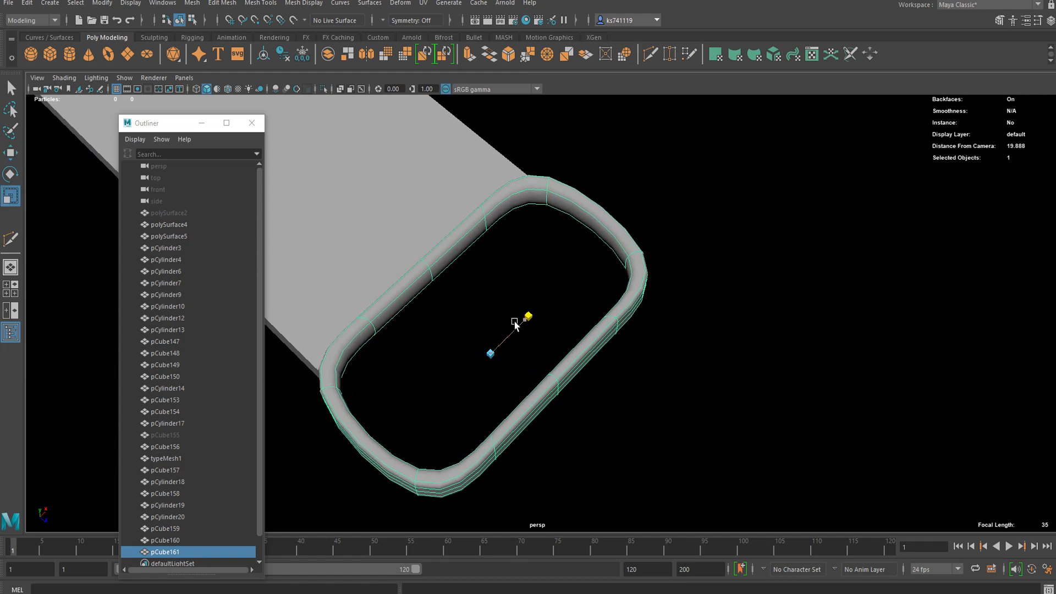
- Scale the buckle frame's inner wall faces inward to thicken its sides
left_click_drag(516, 319, 447, 252, "alt")
key("w")
key("1")
scroll(589, 344, "up", 2)
right_click(469, 256)
left_click(469, 287)
right_click(470, 268)
left_click(469, 287)
left_click(483, 254)
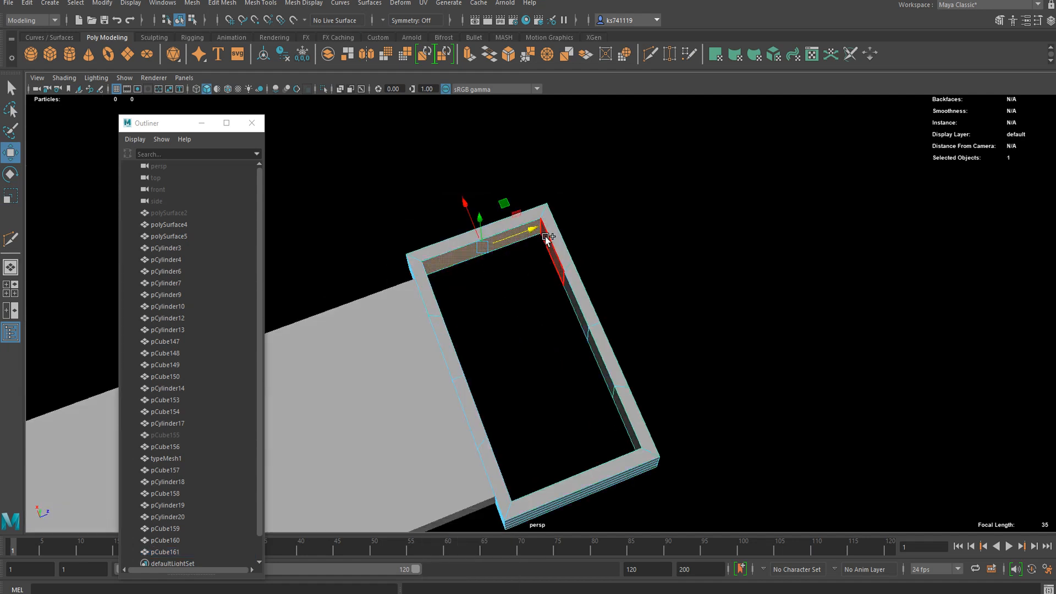
double_click(547, 237)
key("r")
left_click_drag(546, 314, 555, 321)
- Check the thickened buckle frame's smoothed shape against the strap, then restore its unsmoothed display
key("3")
right_click_drag(506, 278, 492, 259)
left_click(632, 323)
scroll(630, 330, "down", 5)
scroll(589, 344, "up", 4)
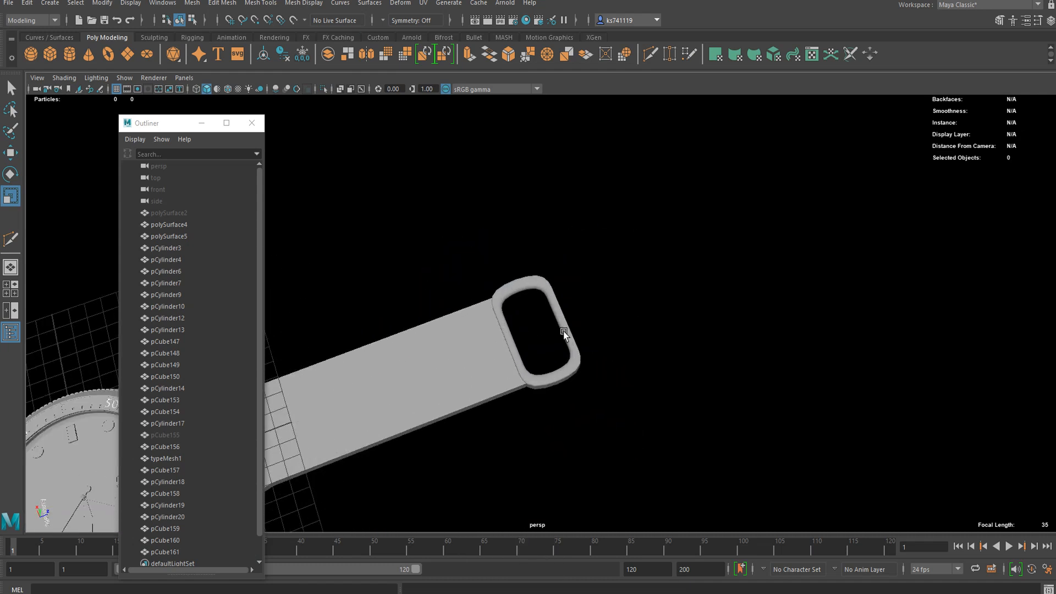
left_click(555, 308)
key("1")
- Switch to the browser and examine the buckle and strap end in the watch strap reference photo
left_click_drag(555, 308, 591, 466, "alt")
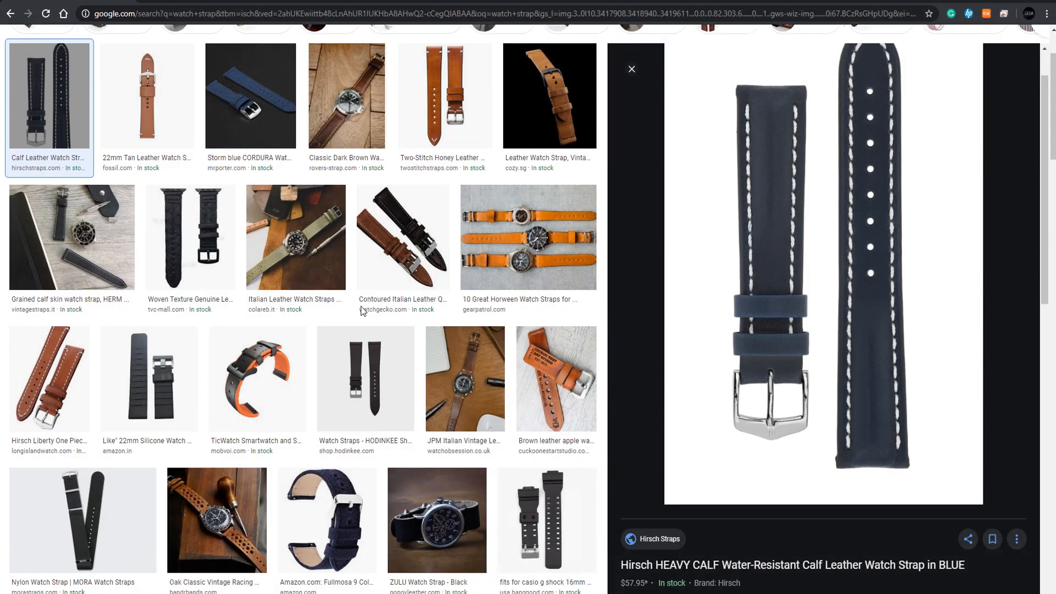
scroll(812, 410, "up", 3)
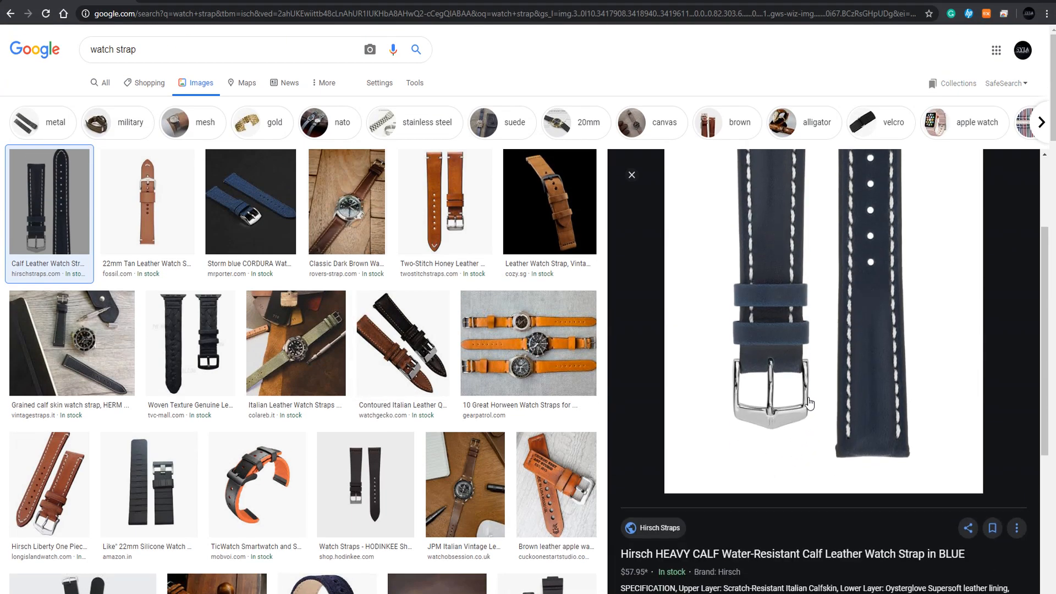
scroll(798, 404, "up", 3)
scroll(820, 401, "down", 3)
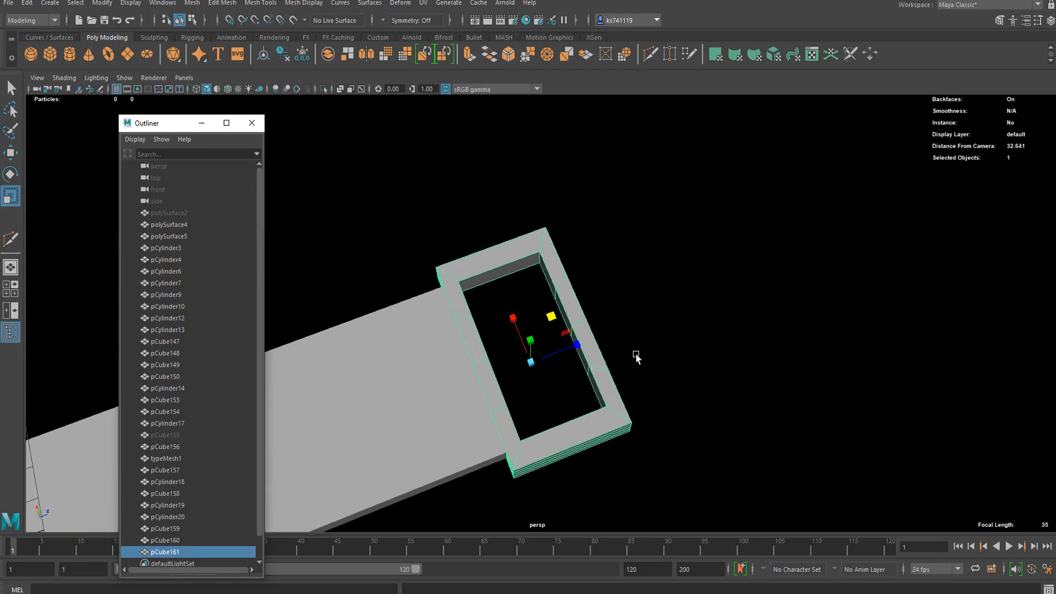
- Slide the buckle frame back over the strap's end and position it just below the strap's top surface
left_click_drag(637, 353, 542, 366, "alt")
scroll(506, 355, "up", 2)
left_click_drag(566, 418, 542, 417)
mouse_move(498, 385)
left_mouse_down()
mouse_move(499, 431)
mouse_move(506, 375)
left_mouse_up()
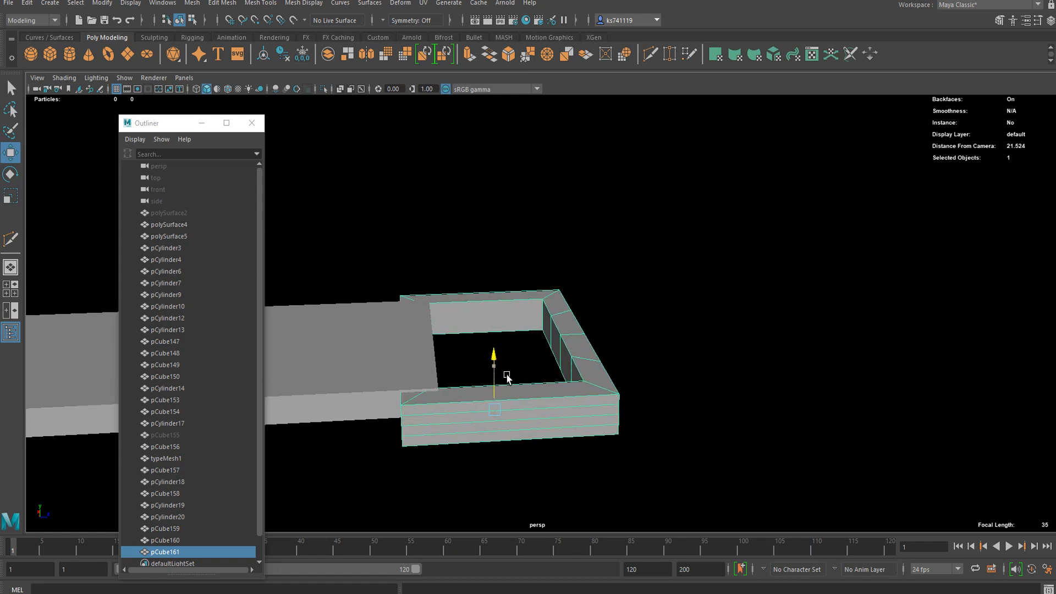
- Move the lower vertices at the strap's buckle end downward to thicken the end around the frame
left_click_drag(442, 418, 423, 398, "alt")
left_click(328, 332)
middle_click_drag(375, 349, 448, 280, "alt")
right_click_drag(447, 281, 449, 312)
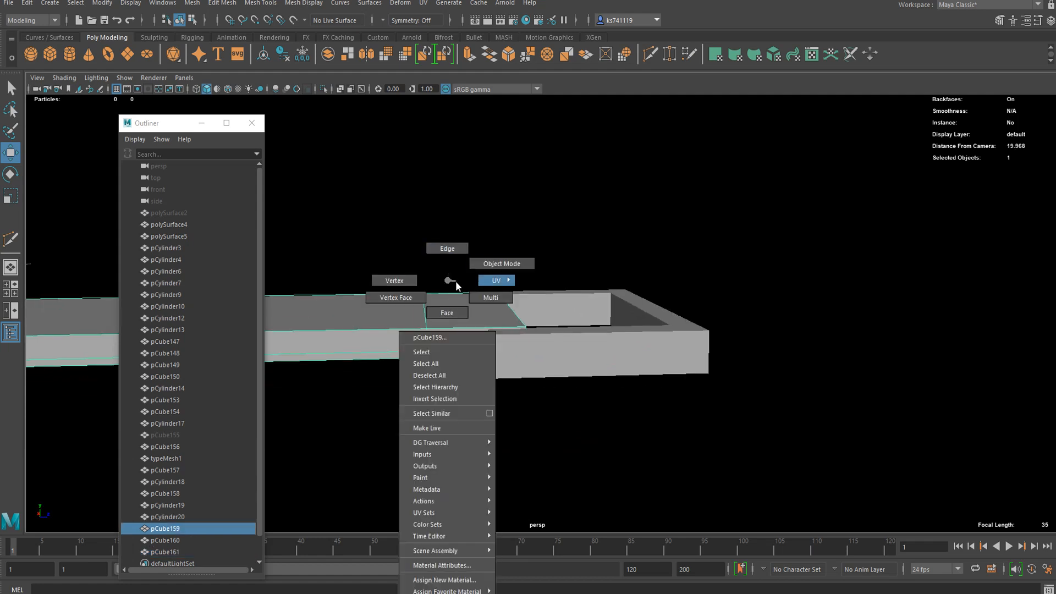
right_click_drag(450, 271, 379, 277)
mouse_move(465, 328)
left_mouse_down("alt")
mouse_move(477, 319)
mouse_move(484, 329)
left_mouse_up("alt")
left_click_drag(552, 315, 484, 352)
left_click_drag(543, 381, 526, 390, "alt")
scroll(507, 329, "up", 3)
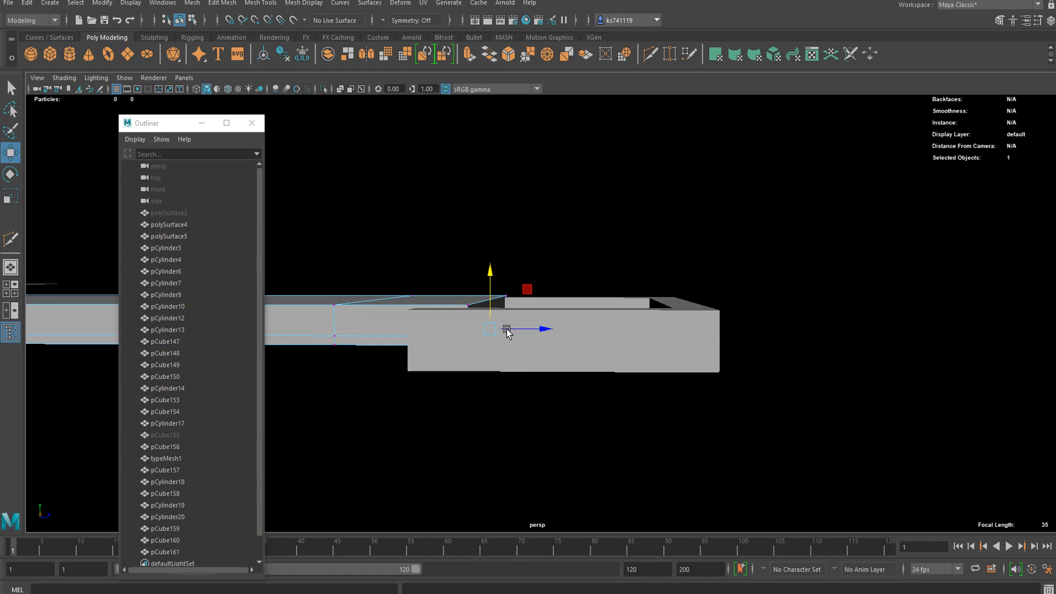
left_click_drag(491, 289, 516, 357)
- Display the strap smoothed, inspect how its end meets the buckle frame, and select the frame
key("3")
key("1")
key("3")
left_click_drag(570, 416, 552, 367, "alt")
left_click(645, 470)
key("3")
left_click_drag(650, 469, 693, 448, "alt")
left_click(761, 444)
key("r")
left_click(701, 437)
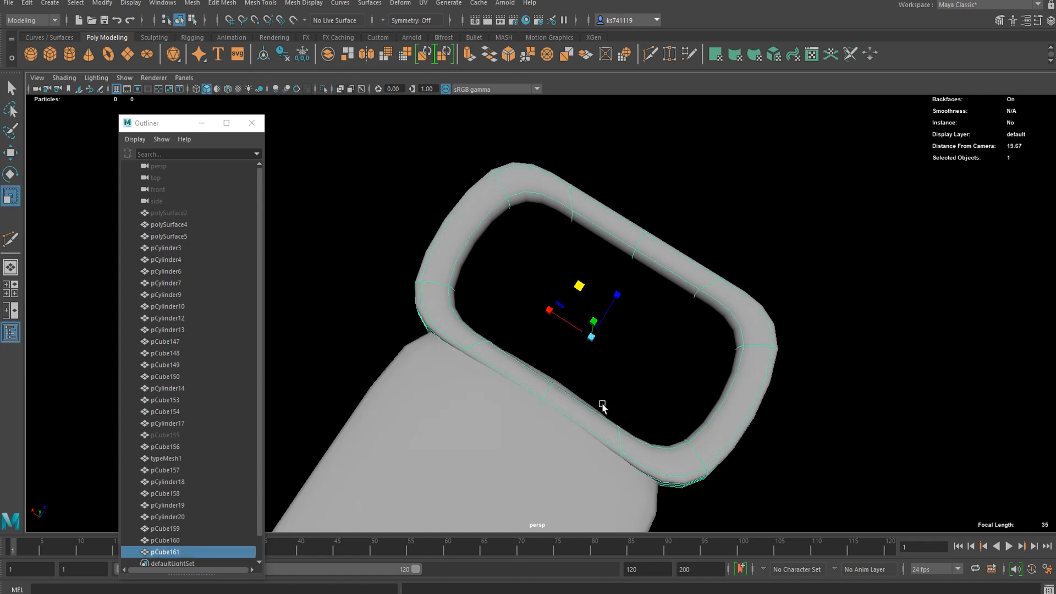
- Try to reduce the buckle frame's height, then undo the scaling
key("w")
left_click_drag(567, 341, 540, 424, "alt")
scroll(587, 422, "up", 2)
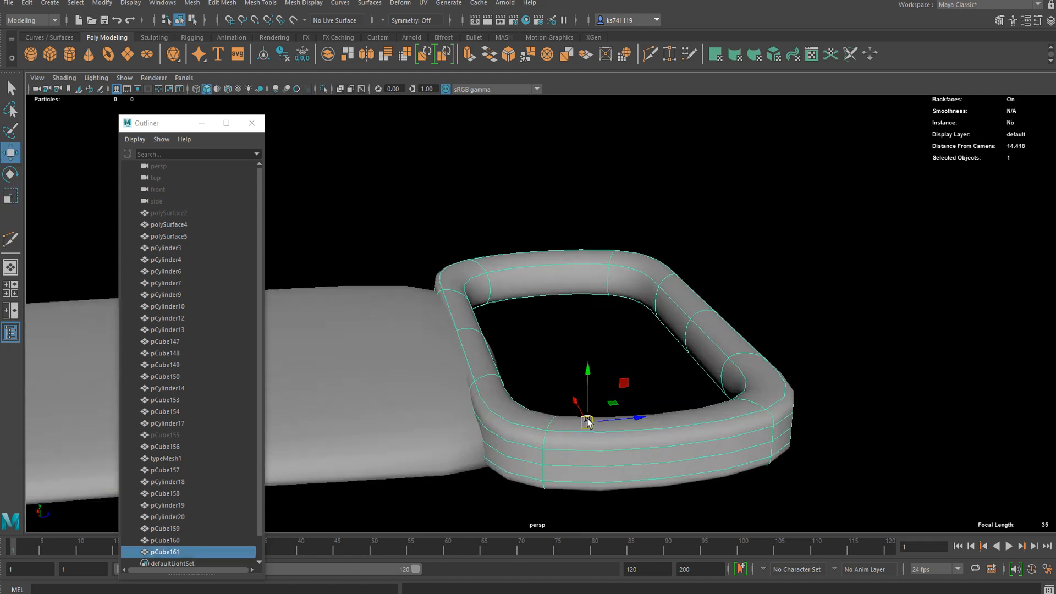
key("r")
left_click_drag(589, 375, 589, 388)
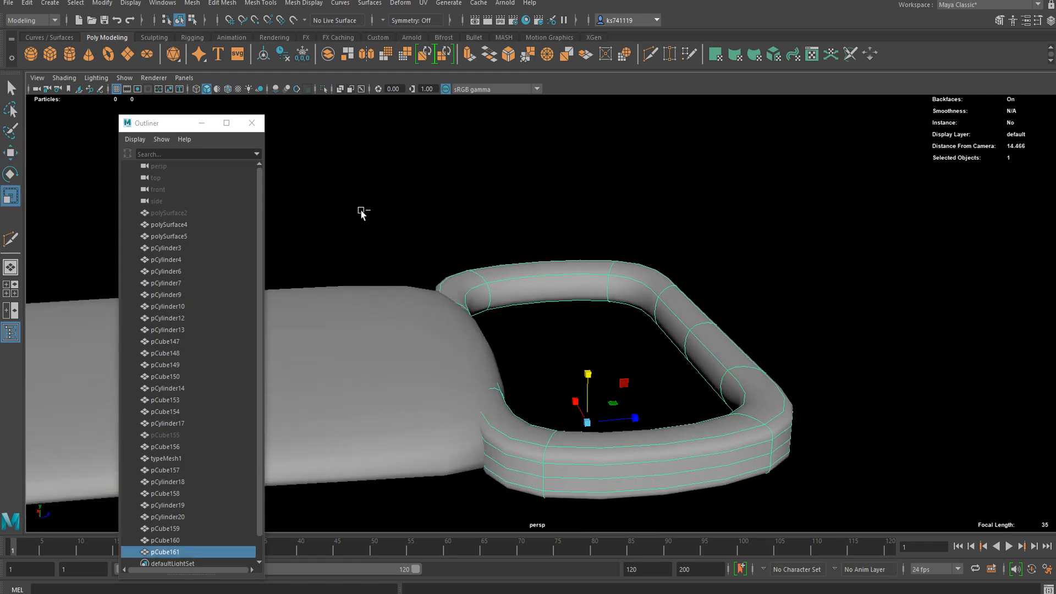
key("ctrl+z")
- Center the buckle frame's pivot, reduce the frame's height and lower it slightly at the strap's end
left_click(264, 57)
left_click_drag(589, 297, 607, 358)
key("w")
left_click_drag(595, 422, 582, 406, "alt")
left_click_drag(555, 297, 553, 305)
left_click(846, 316)
- Inspect the smoothed strap and buckle along their length, then return the strap to its unsmoothed display
scroll(847, 316, "down", 4)
left_click_drag(846, 316, 375, 291, "alt")
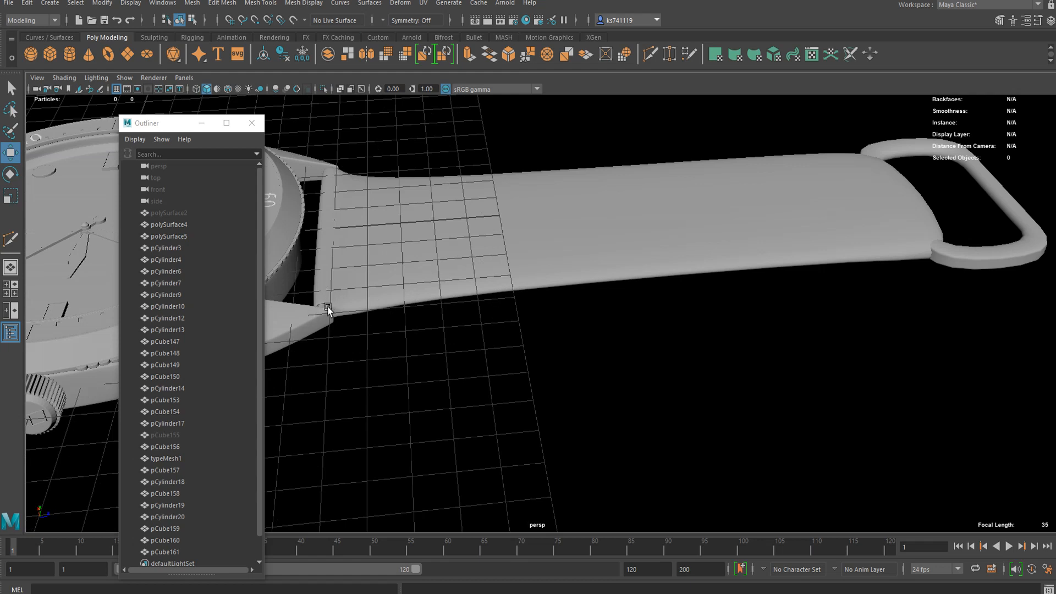
left_click_drag(308, 313, 620, 318, "alt")
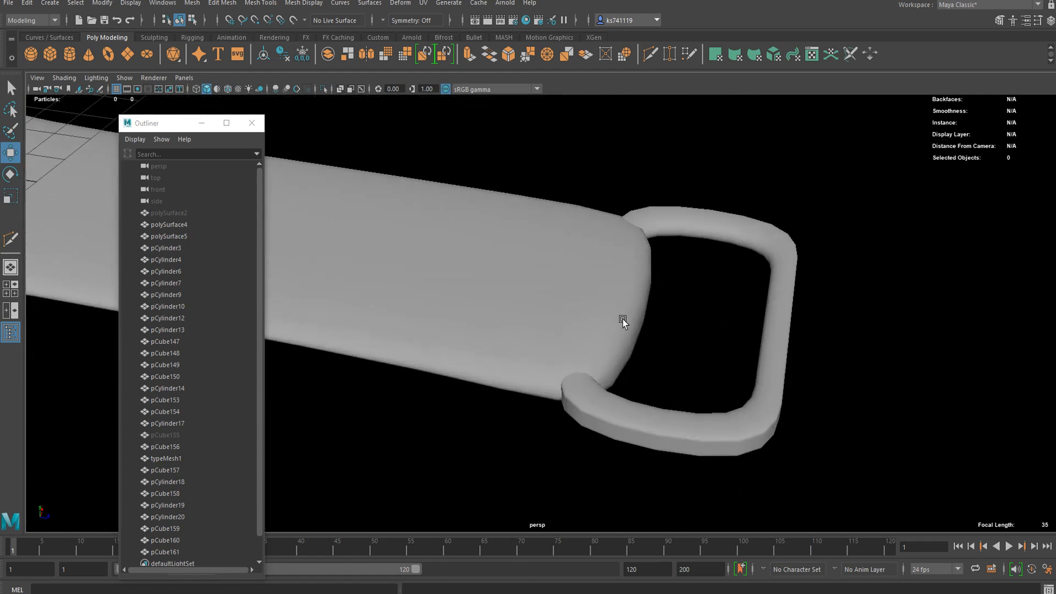
left_click(751, 406)
left_click(451, 352)
key("1")
right_click_drag(451, 351, 534, 360, "alt")
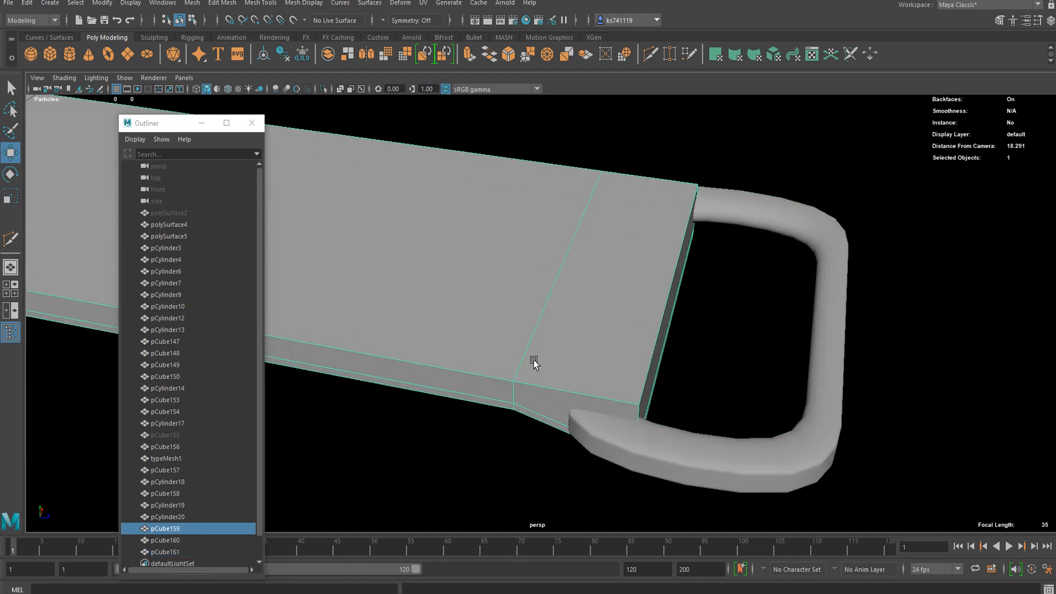
left_click_drag(562, 408, 367, 221, "alt")
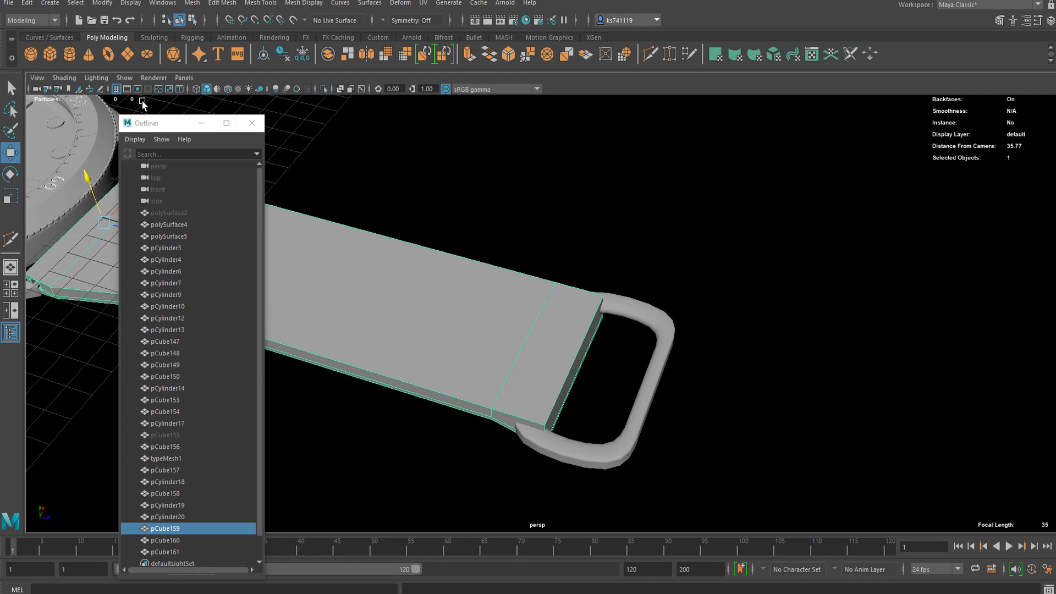
- Create a polygon cube between the strap's end and the frame's outer side, scaled into a narrow prong bar
left_click(50, 54)
scroll(451, 342, "down", 4)
scroll(334, 303, "down", 6)
left_click_drag(363, 275, 502, 354)
key("f")
key("r")
left_click_drag(571, 270, 566, 280)
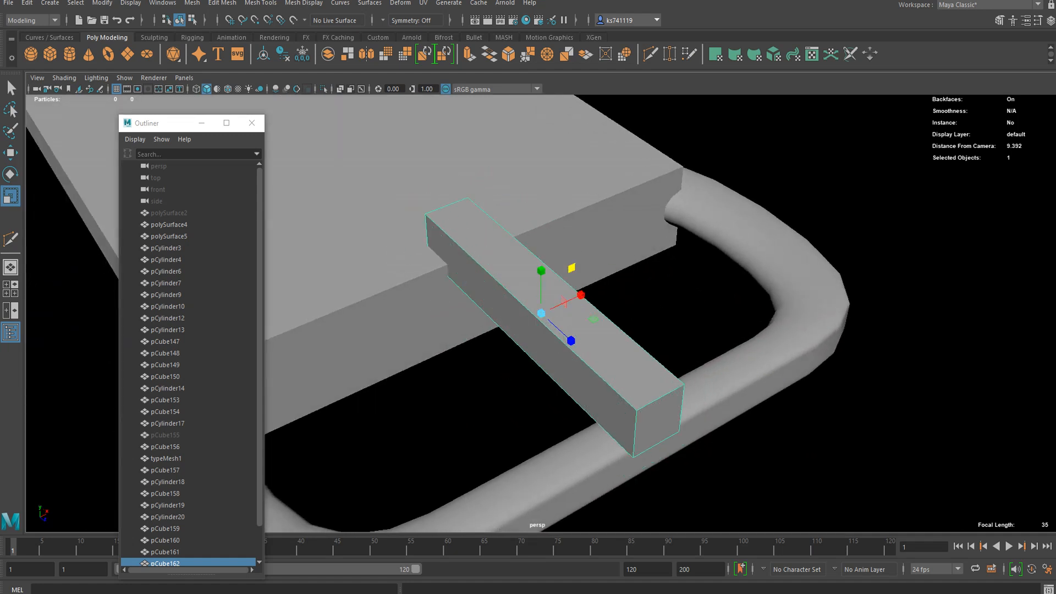
- Shorten the prong bar and lower it toward the buckle frame's outer side
key("alt+Tab")
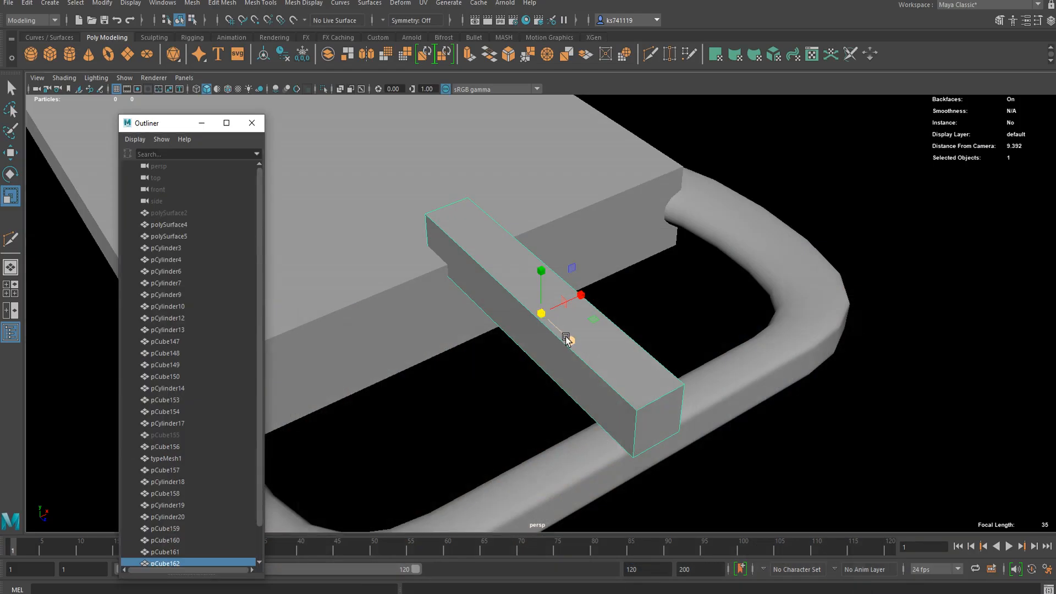
left_click_drag(568, 337, 534, 305)
key("w")
left_click_drag(531, 269, 556, 289)
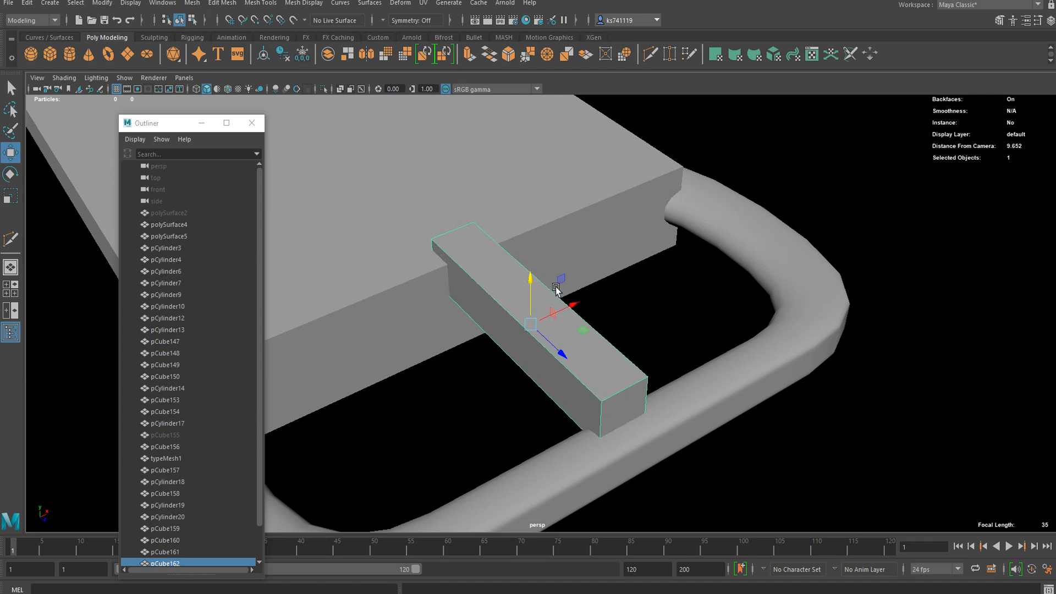
- Bevel the prong bar with a fraction of 0.39 and 2 segments
right_click_drag(589, 294, 595, 250)
right_click_drag(540, 280, 567, 265)
key("ctrl+b")
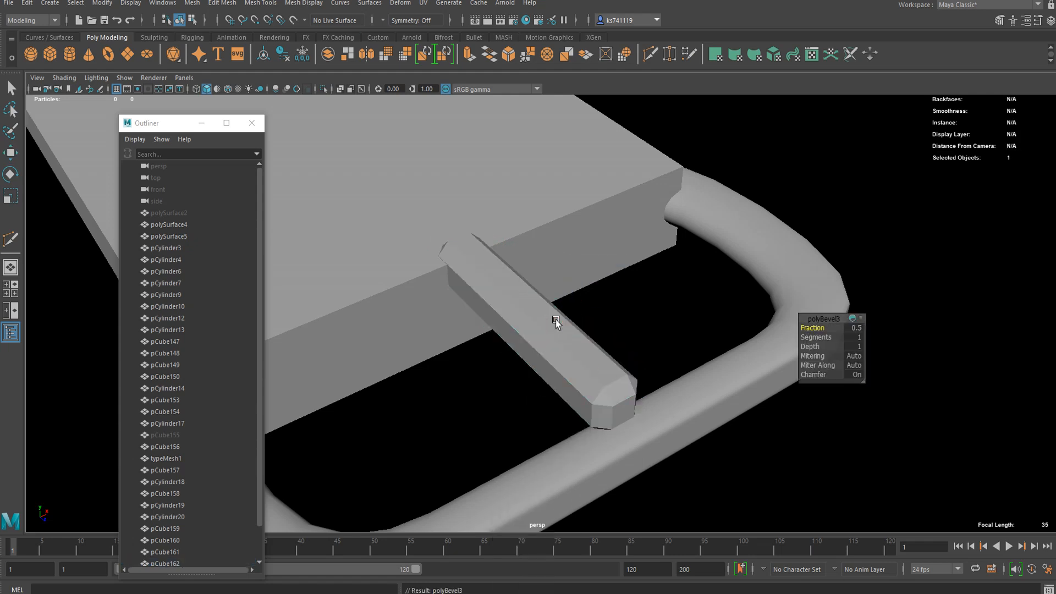
left_click_drag(809, 325, 801, 331)
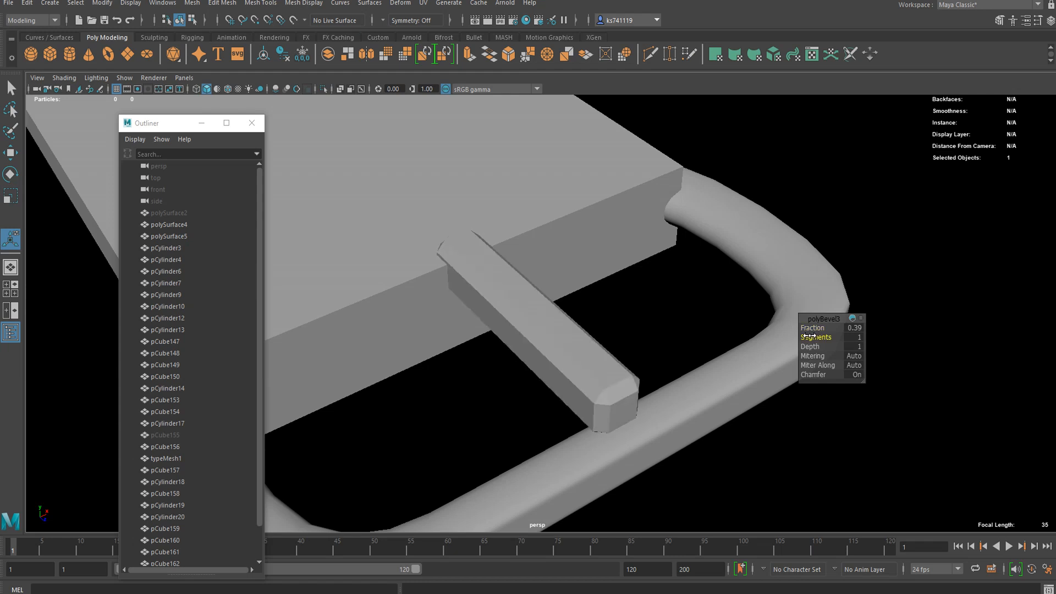
left_click_drag(809, 336, 811, 336)
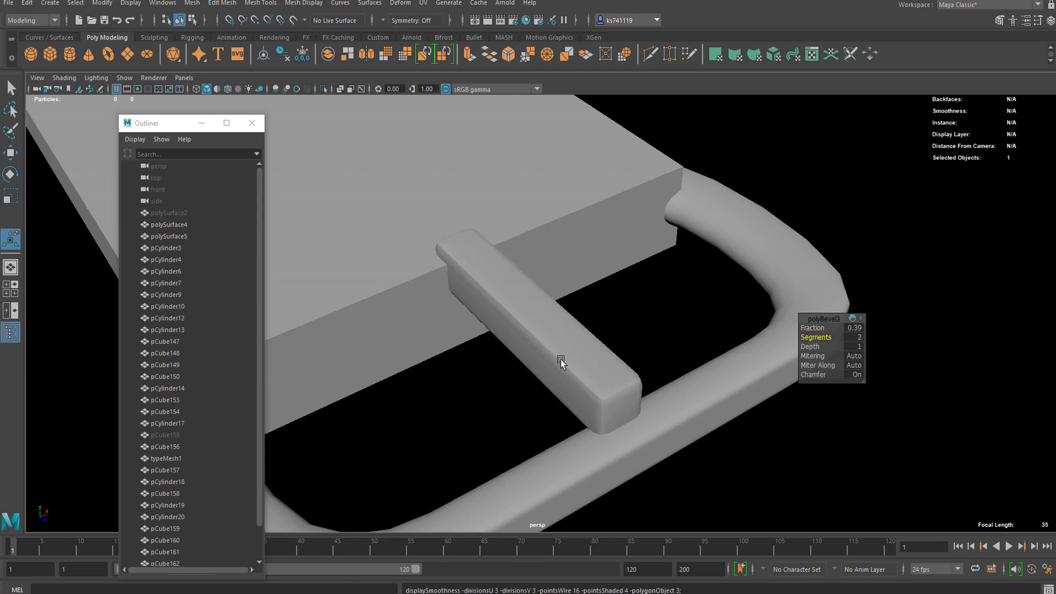
left_click(662, 339)
- Insert an edge loop across the prong bar near its outer end
mouse_move(637, 357)
left_mouse_down("alt")
mouse_move(624, 368)
mouse_move(608, 306)
mouse_move(646, 309)
mouse_move(652, 350)
left_mouse_up("alt")
left_click(652, 350)
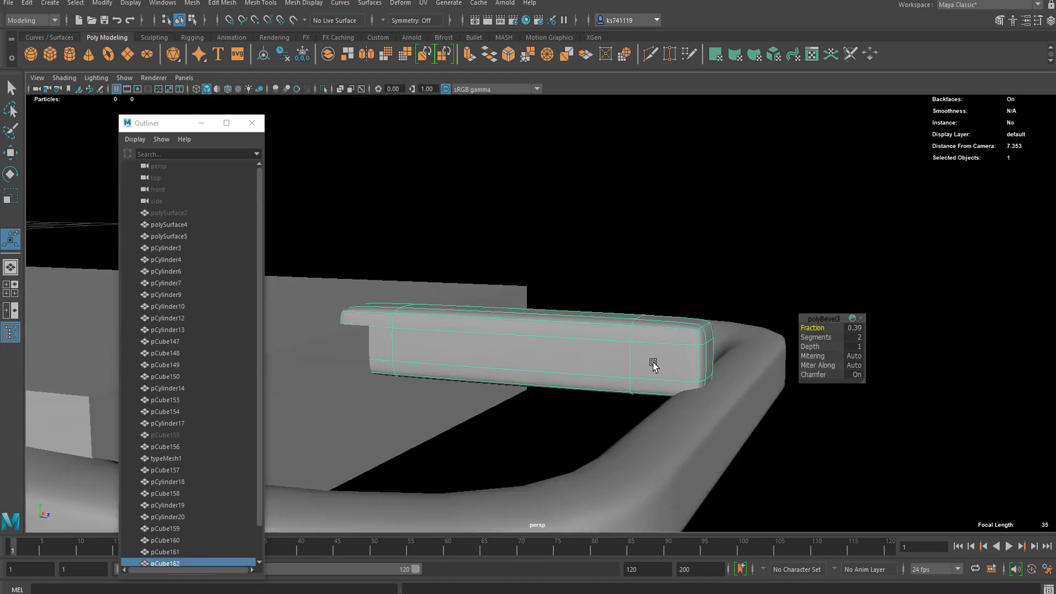
key("1")
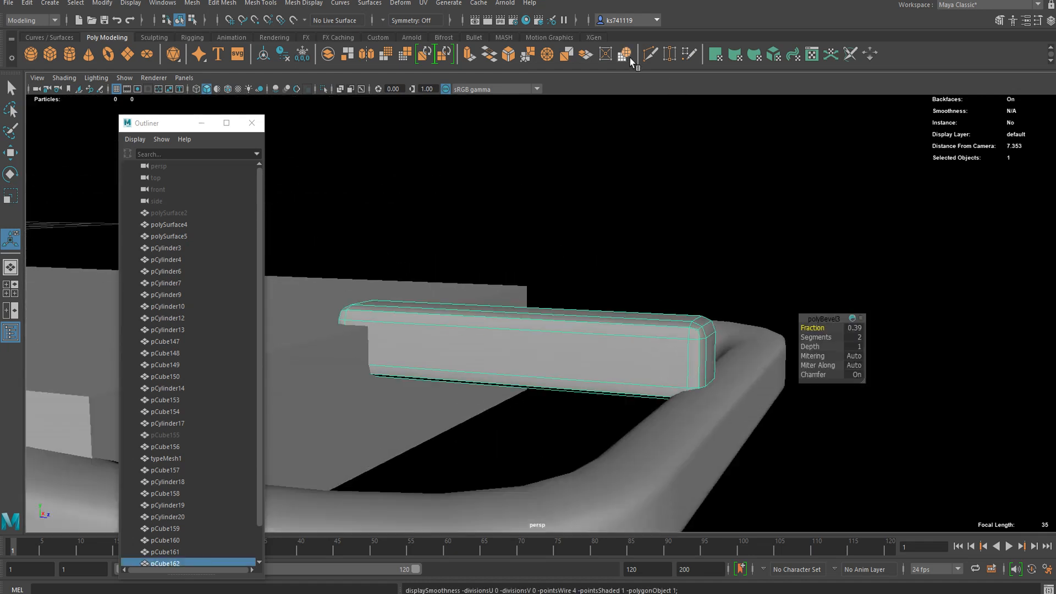
left_click(648, 55)
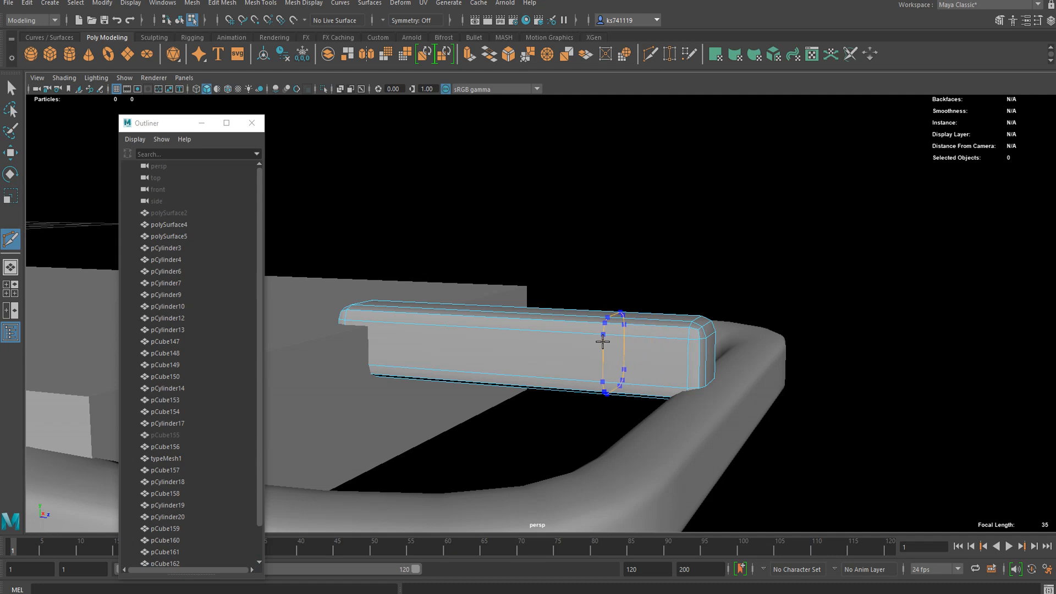
key("q")
- Rotate and lower the vertices at the prong's outer end to bend its tip down onto the frame
right_click_drag(683, 330, 638, 282)
left_click_drag(740, 292, 678, 447)
key("e")
left_click_drag(732, 379, 707, 336)
key("w")
scroll(725, 371, "down", 4)
left_click_drag(725, 371, 679, 363, "alt")
left_click_drag(651, 311, 651, 318)
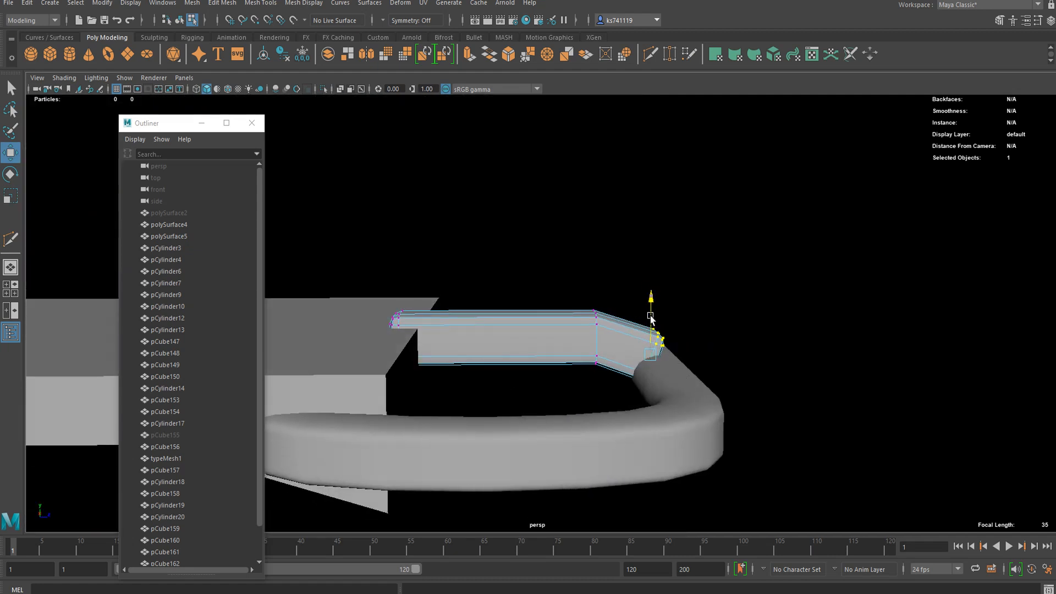
left_click_drag(619, 379, 562, 413, "alt")
right_click_drag(580, 354, 679, 213)
left_click(679, 212)
- Unsmooth the buckle frame and insert edge loops across its outer side, one on each side of the prong's tip
left_click_drag(616, 305, 587, 395, "alt")
left_click(692, 449)
left_click_drag(692, 449, 737, 464, "alt")
key("1")
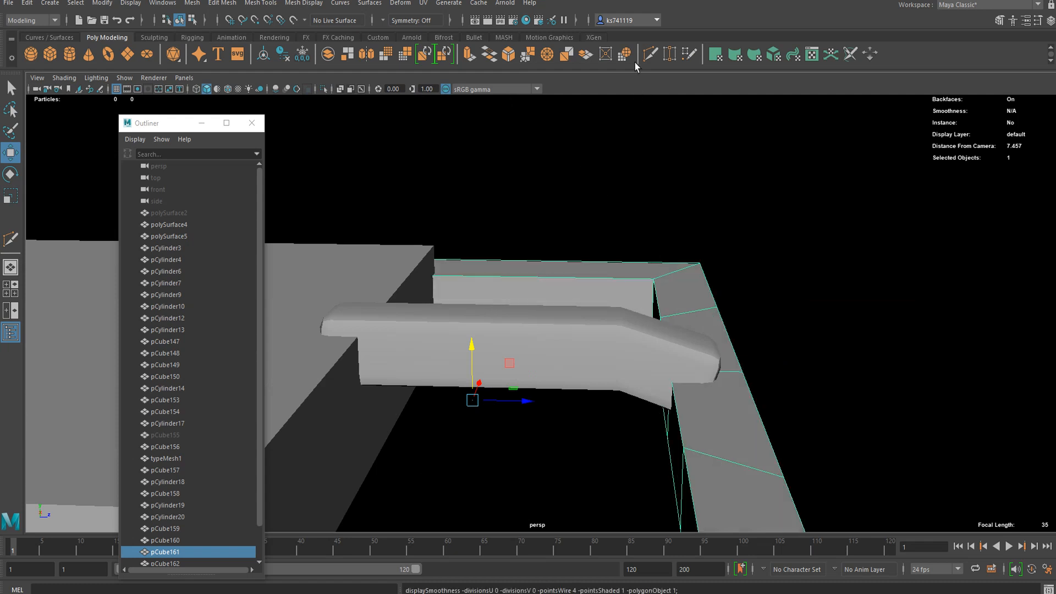
left_click_drag(505, 96, 609, 232, "alt")
left_click_drag(636, 172, 626, 217, "alt")
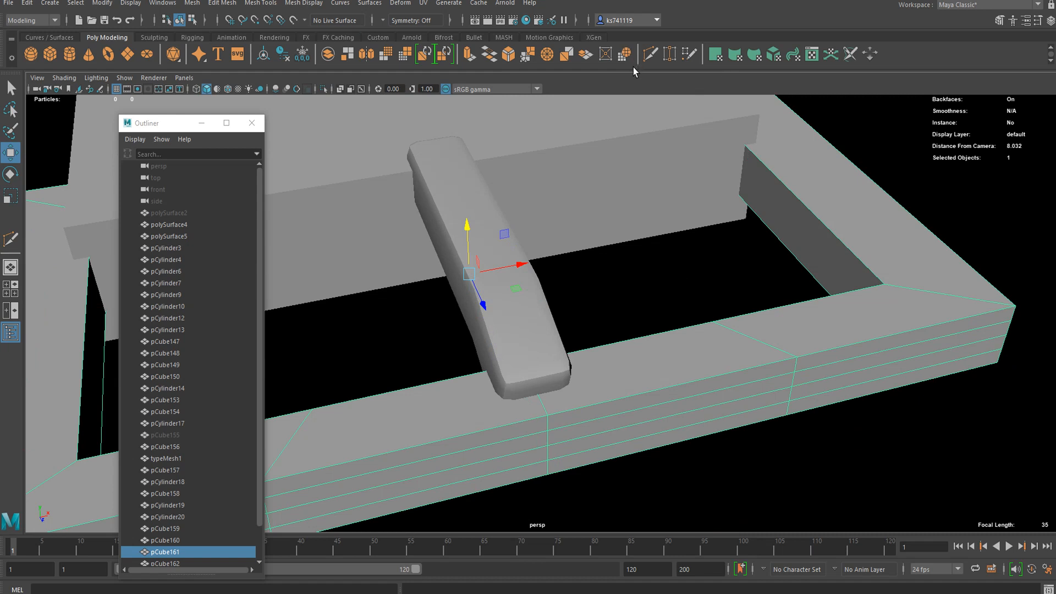
left_click(651, 55)
scroll(548, 434, "up", 2)
left_click(548, 431)
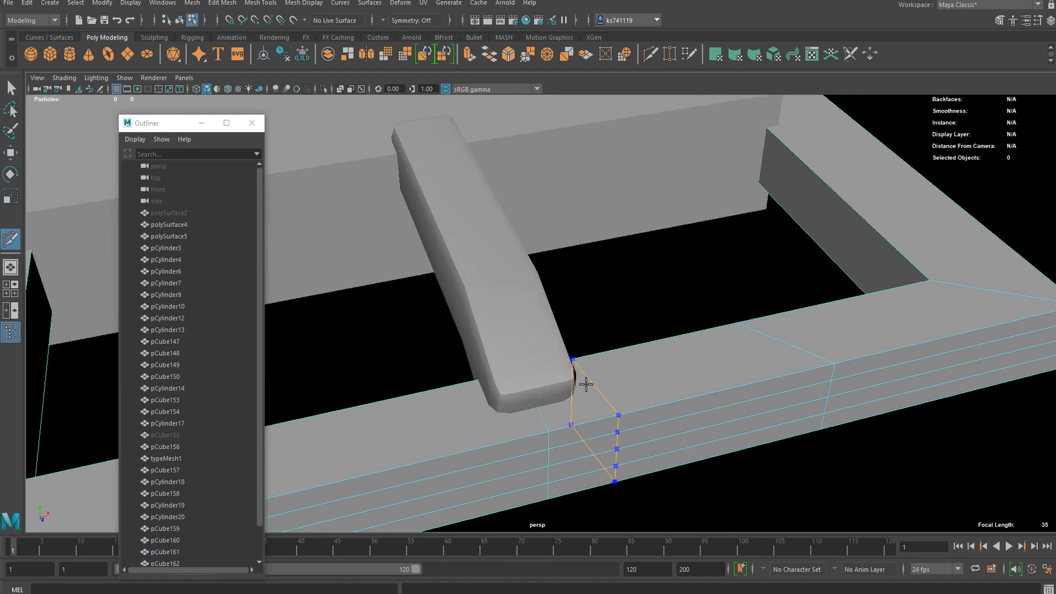
left_click(584, 384, "ctrl")
left_click(471, 415, "ctrl")
key("q")
left_click_drag(502, 438, 596, 436, "alt")
scroll(632, 396, "up", 5)
left_click_drag(640, 346, 653, 345, "alt")
left_click(655, 297)
left_click(642, 330, "shift")
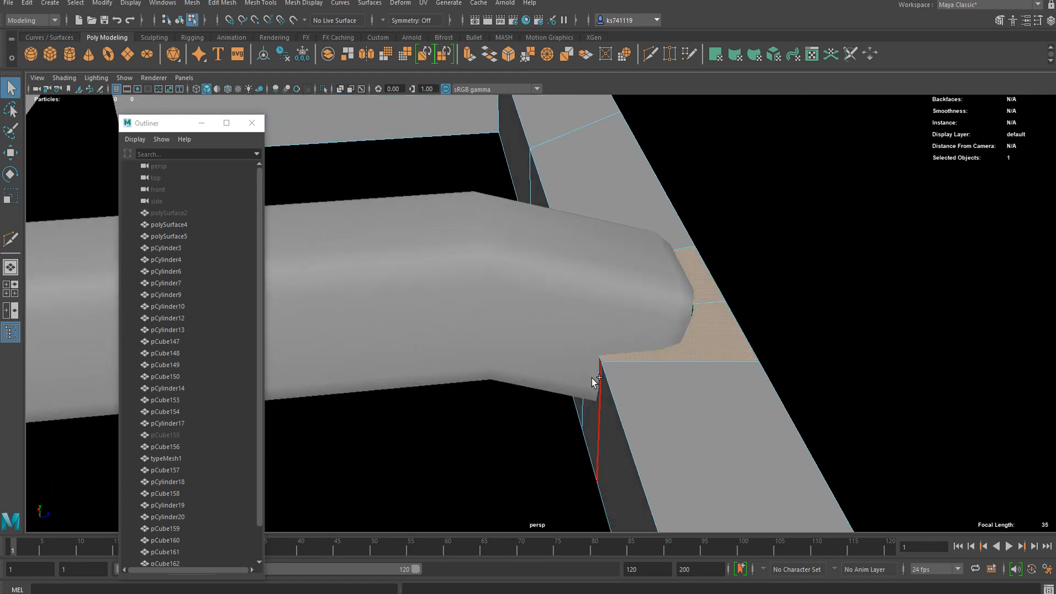
right_click_drag(660, 327, 693, 282)
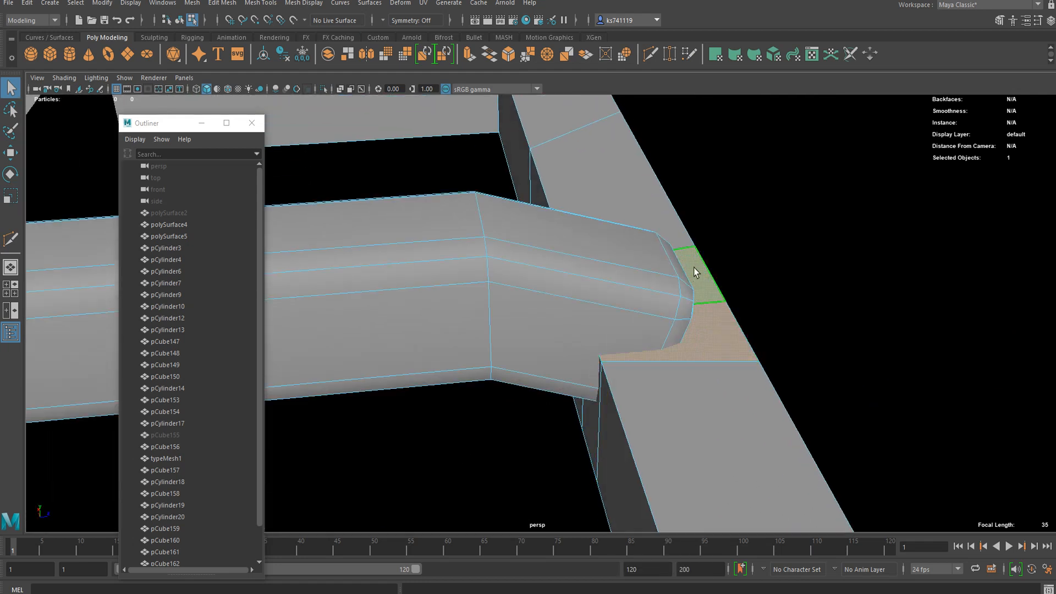
right_click_drag(649, 222, 699, 147)
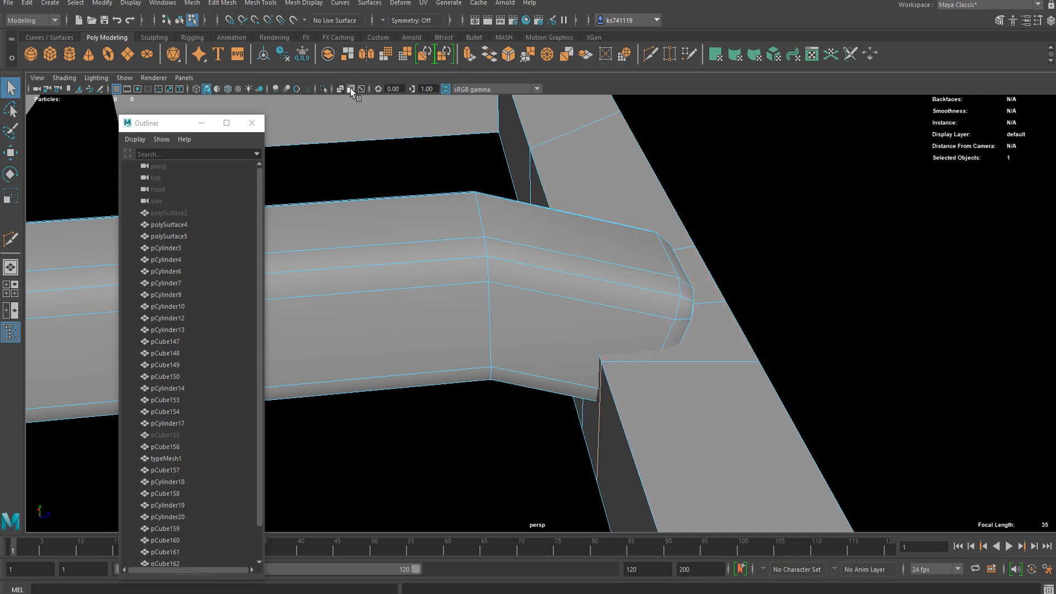
- Isolate the buckle frame in the viewport
left_click(324, 91)
right_click_drag(606, 277, 679, 212)
left_click(321, 91)
right_click_drag(602, 201, 615, 167)
left_click(615, 166)
left_click(324, 91)
- Extrude the buckle frame faces beneath the prong's tip with an inset, extrude them again at thickness -0.06, and smooth the frame
right_click_drag(601, 287, 614, 287)
left_click(613, 287)
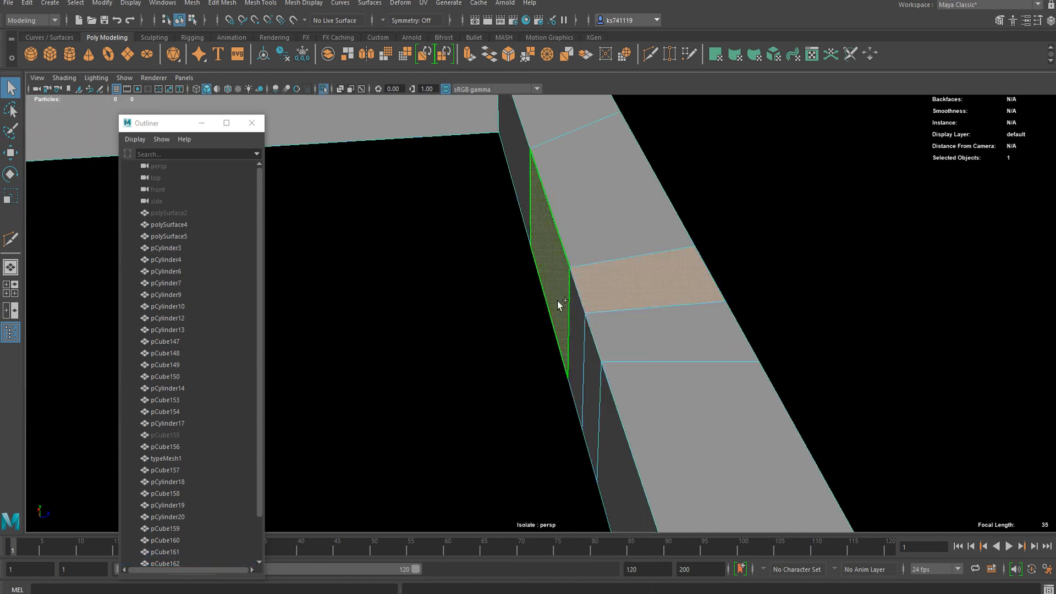
left_click(616, 332, "shift")
key("ctrl+e")
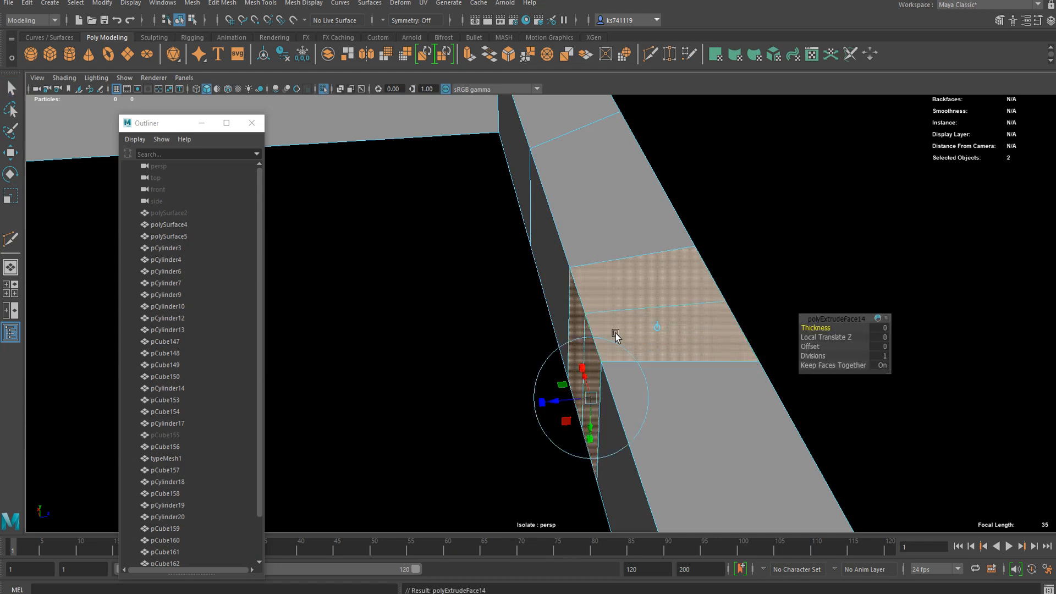
mouse_move(811, 345)
left_mouse_down()
mouse_move(820, 346)
mouse_move(810, 337)
left_mouse_up()
key("ctrl+e")
key("3")
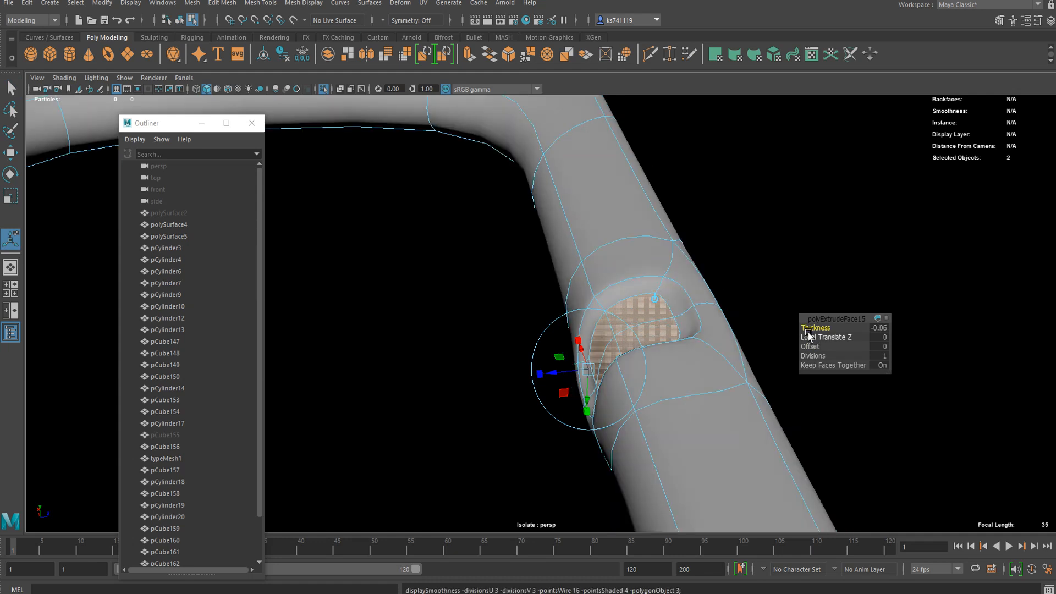
right_click_drag(651, 280, 710, 240)
left_click_drag(762, 259, 219, 5, "alt")
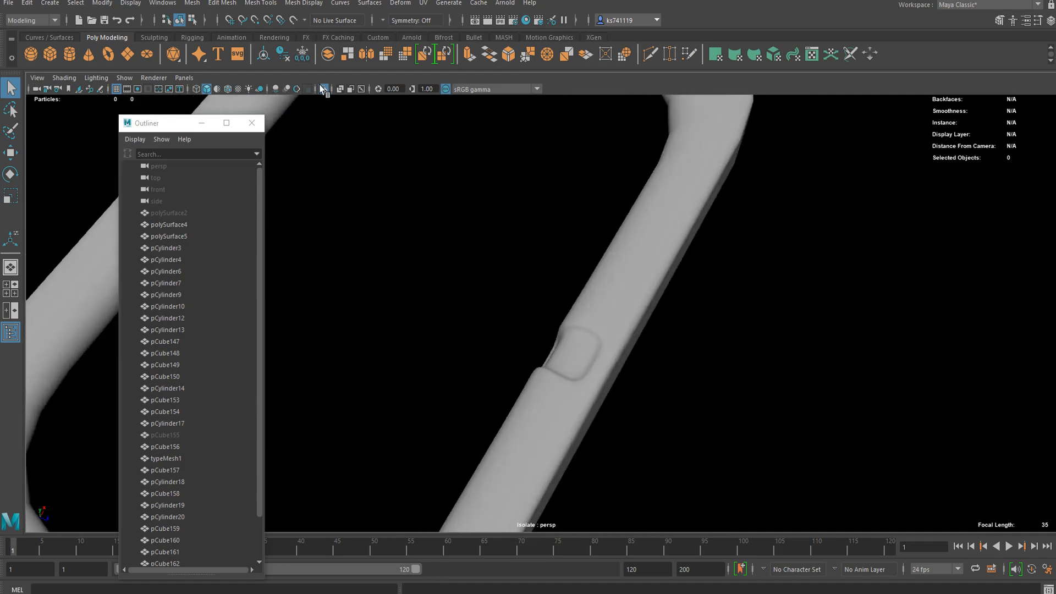
- Exit the frame's isolation and scale the prong to fit its tip to the recess in the buckle frame
left_click(323, 89)
left_click_drag(323, 89, 500, 266, "alt")
left_click(500, 266)
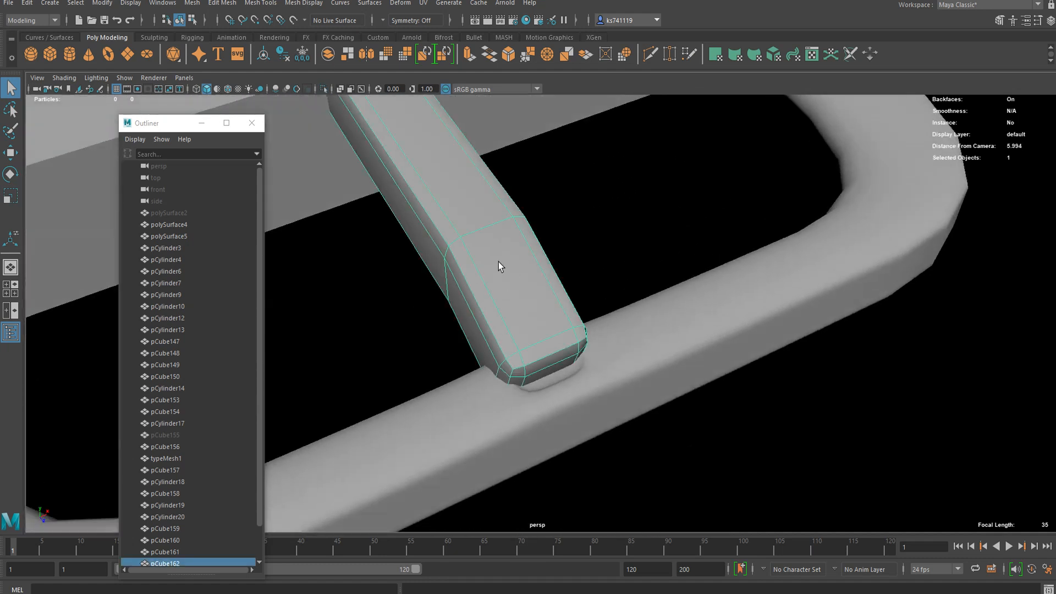
key("w")
key("r")
left_click_drag(478, 167, 474, 300)
key("w")
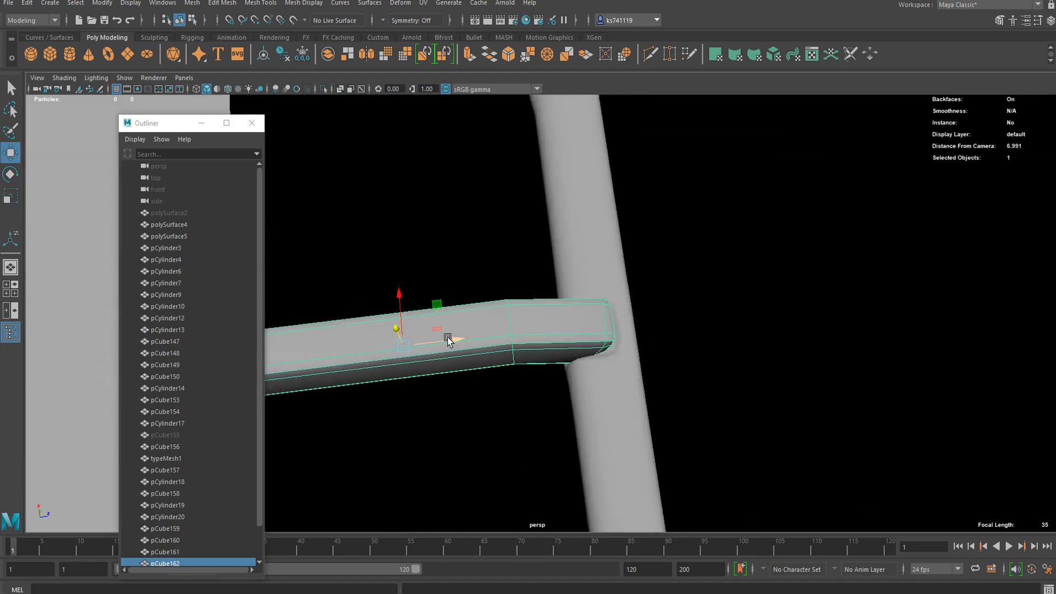
key("r")
- Examine the prong's fit on the buckle frame and the surrounding strap parts from several angles
scroll(547, 337, "down", 5)
left_click_drag(546, 337, 646, 387, "alt")
left_click(634, 380)
scroll(573, 288, "down", 4)
scroll(543, 406, "up", 3)
left_click(543, 405)
left_click_drag(543, 405, 579, 306, "alt")
left_click(688, 420)
- Insert a lengthwise edge loop along the middle of the longer strap half
left_click(622, 330)
left_click_drag(684, 332, 639, 297, "alt")
scroll(550, 291, "down", 2)
middle_click_drag(639, 299, 757, 286, "alt")
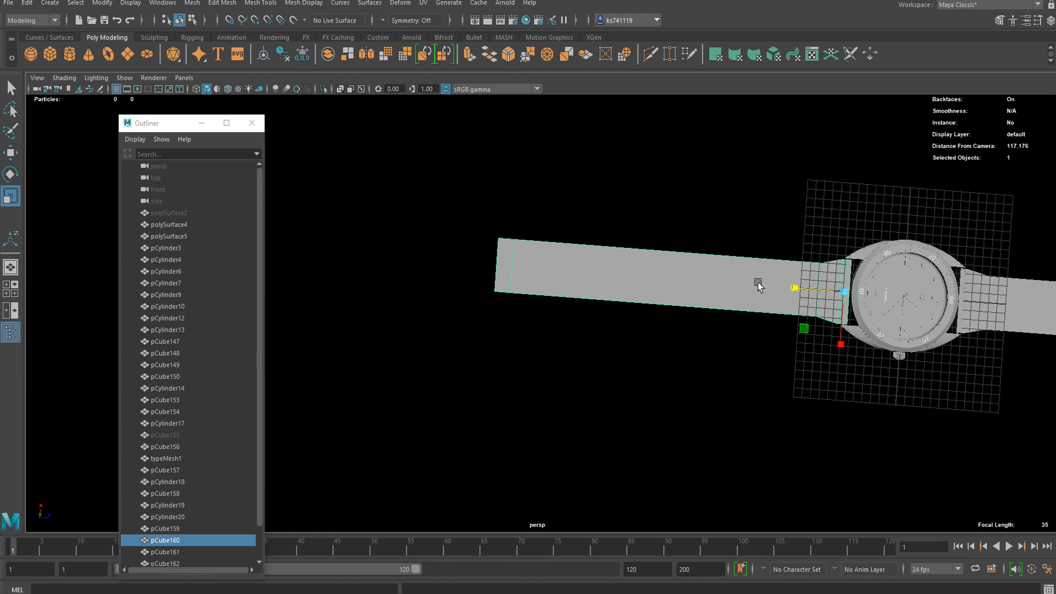
scroll(757, 286, "up", 3)
left_click(650, 53)
left_click(483, 241)
- Pull the middle vertices at the longer strap half's free end outward to form a tip, checking it in smooth preview
right_click(512, 240)
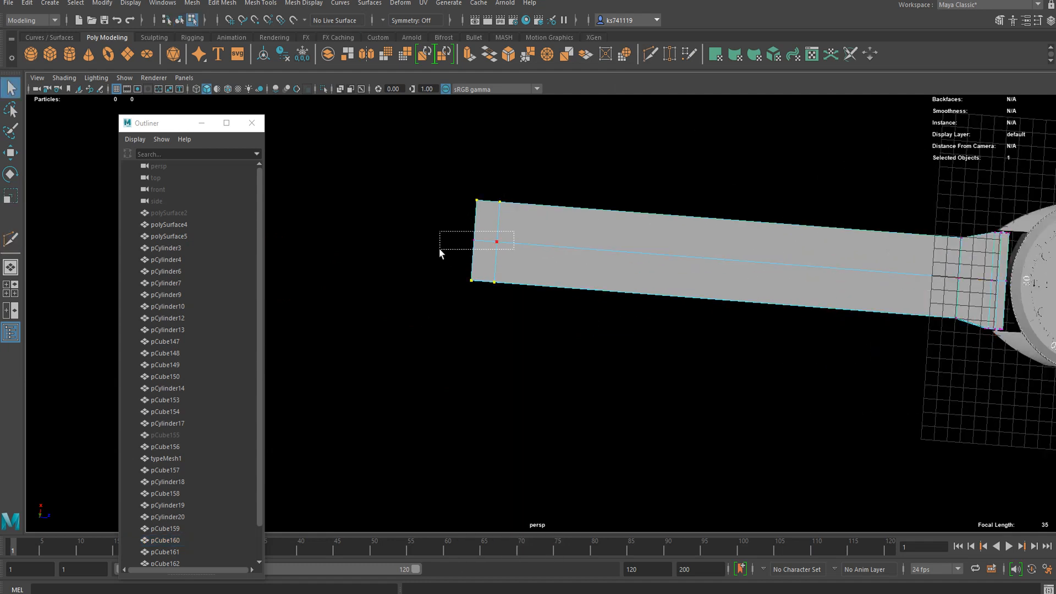
left_click_drag(439, 250, 440, 250)
key("w")
left_click_drag(522, 238, 497, 242)
key("3")
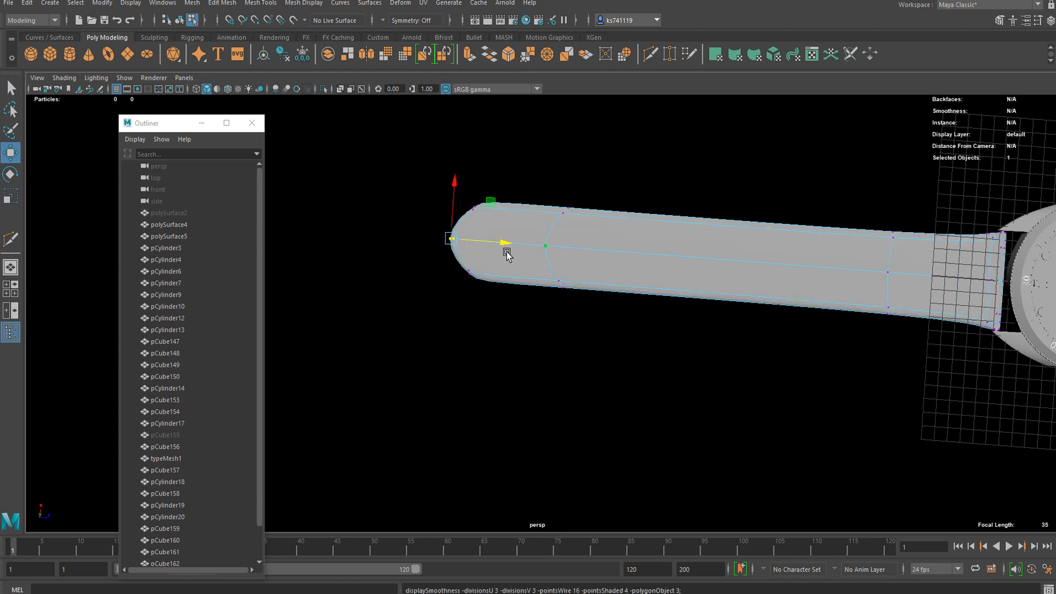
key("1")
right_click_drag(507, 238, 552, 219)
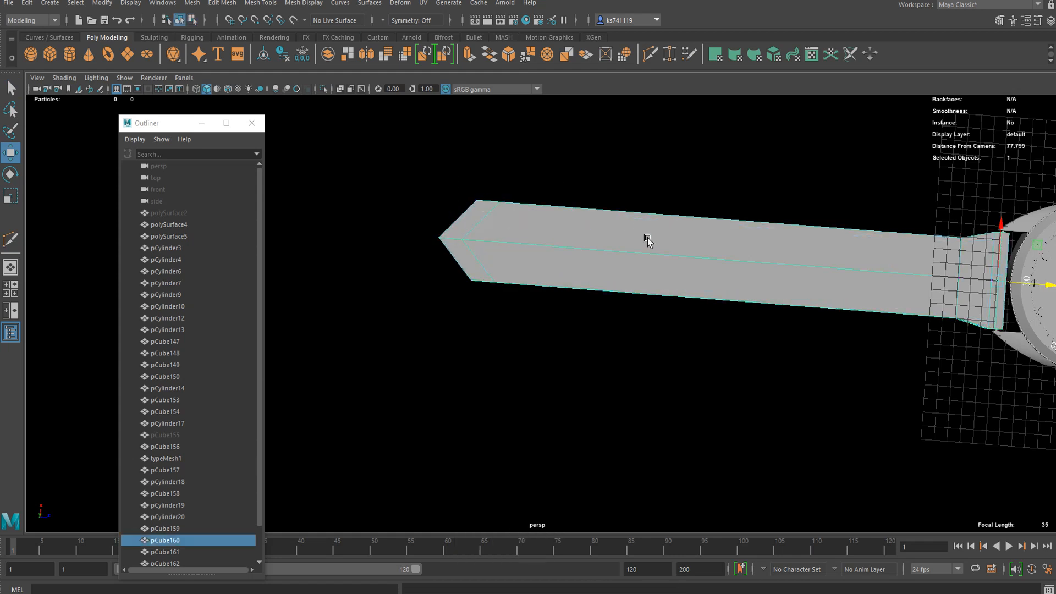
- Apply Smooth with 2 divisions to the shorter strap half
scroll(497, 279, "down", 5)
left_click(613, 341)
scroll(608, 343, "up", 5)
key("1")
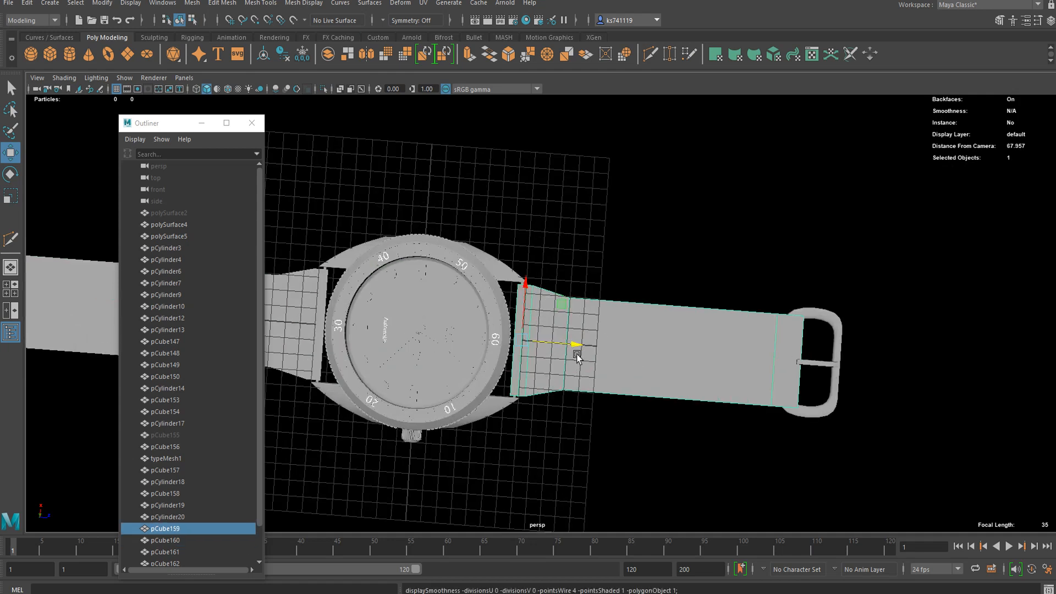
left_click(189, 5)
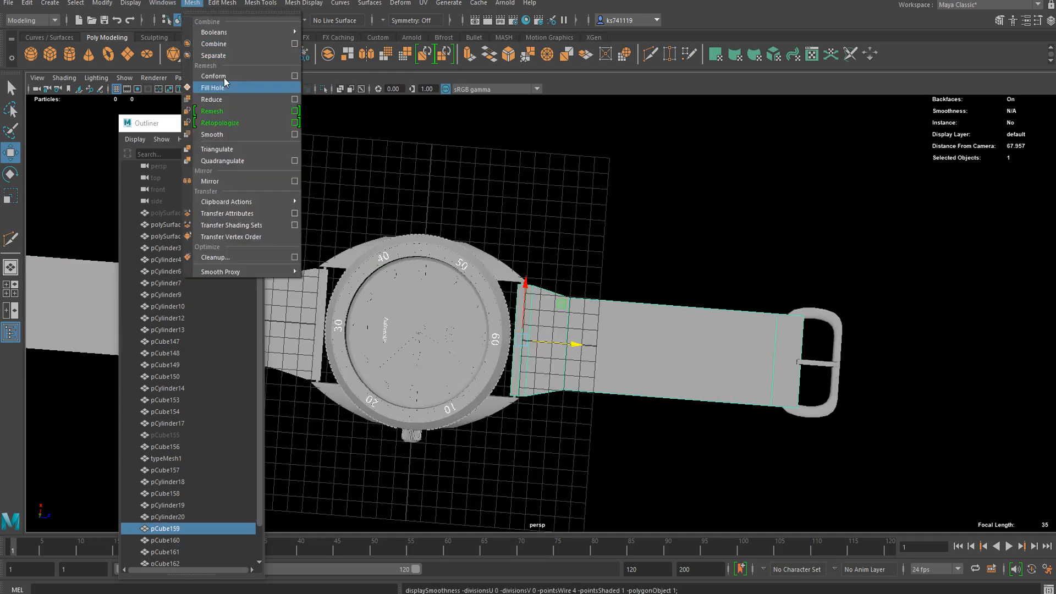
left_click(220, 137)
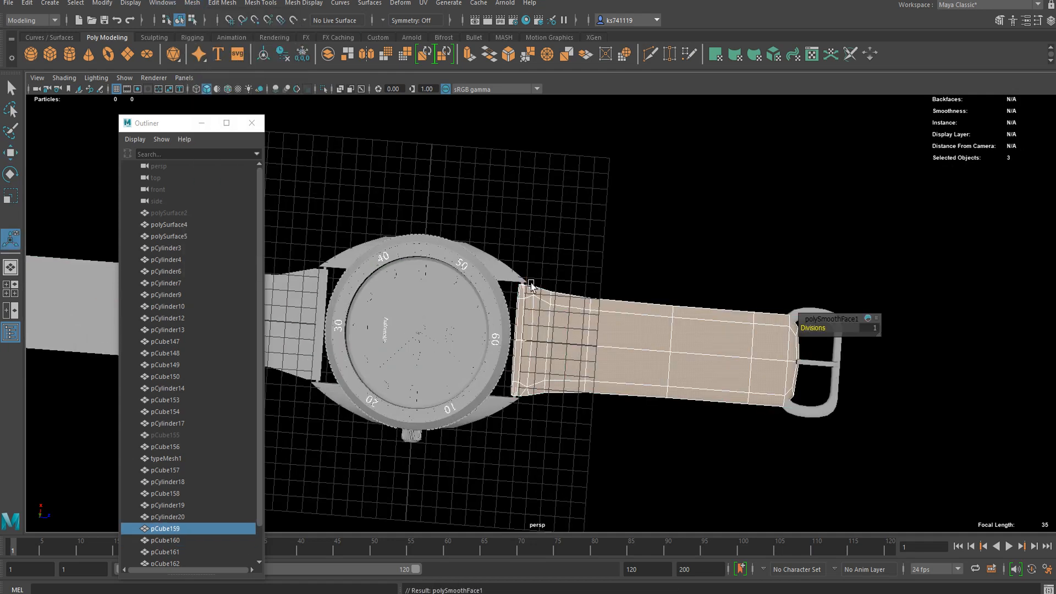
key("Return")
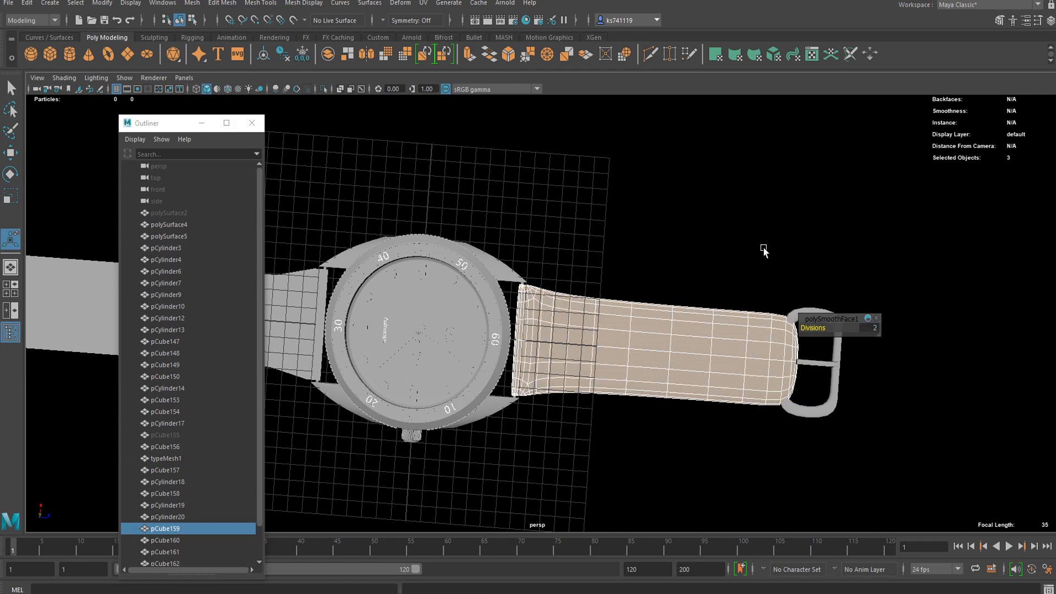
left_click(728, 212)
- Apply Smooth with 2 divisions to the longer strap half
left_click(665, 340)
middle_click_drag(514, 235, 935, 303, "alt")
left_click(644, 358)
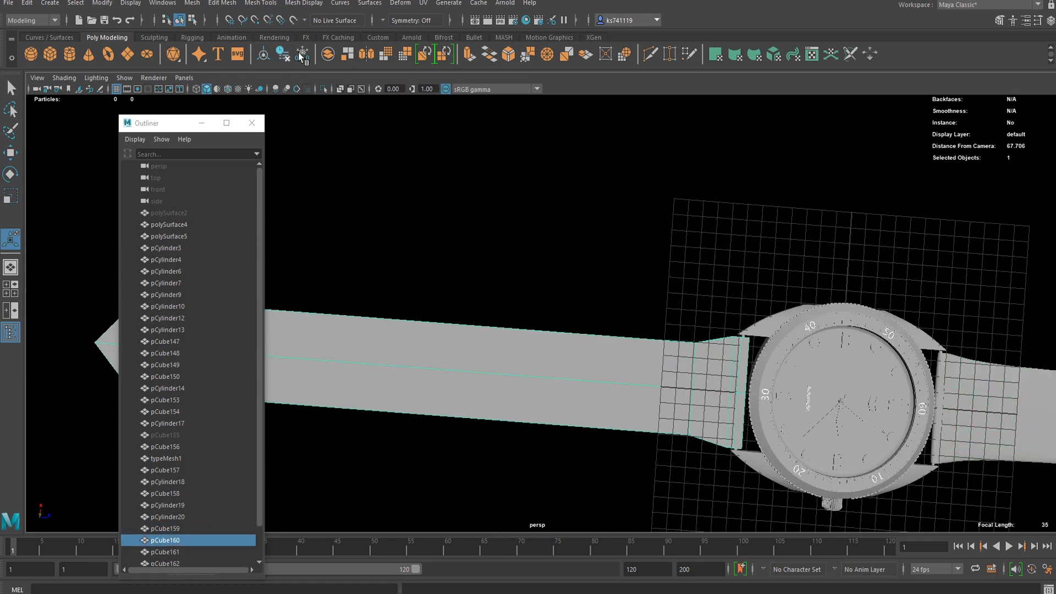
left_click(192, 3)
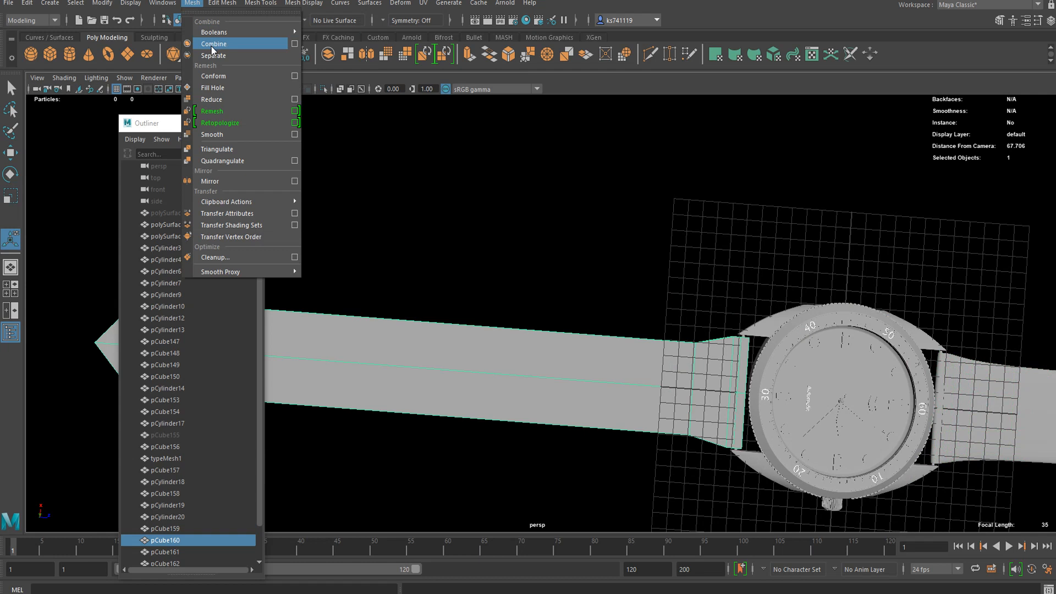
left_click(231, 135)
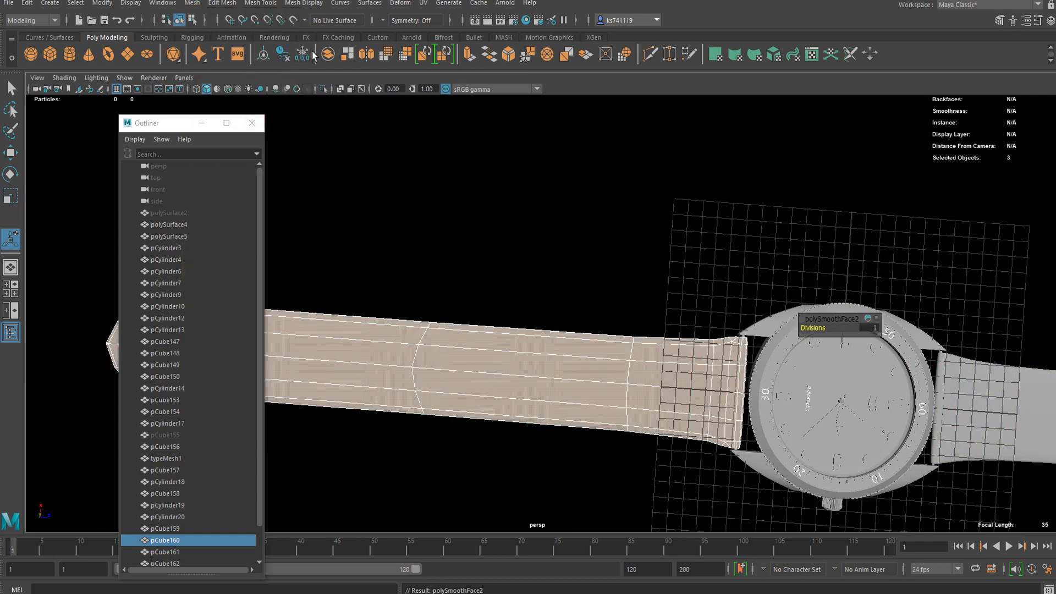
type("2")
key("Return")
- Examine the smoothed longer strap half and its rounded end from several angles
scroll(715, 300, "down", 3)
left_click(658, 271)
left_click_drag(658, 352, 669, 279, "alt")
scroll(640, 384, "up", 2)
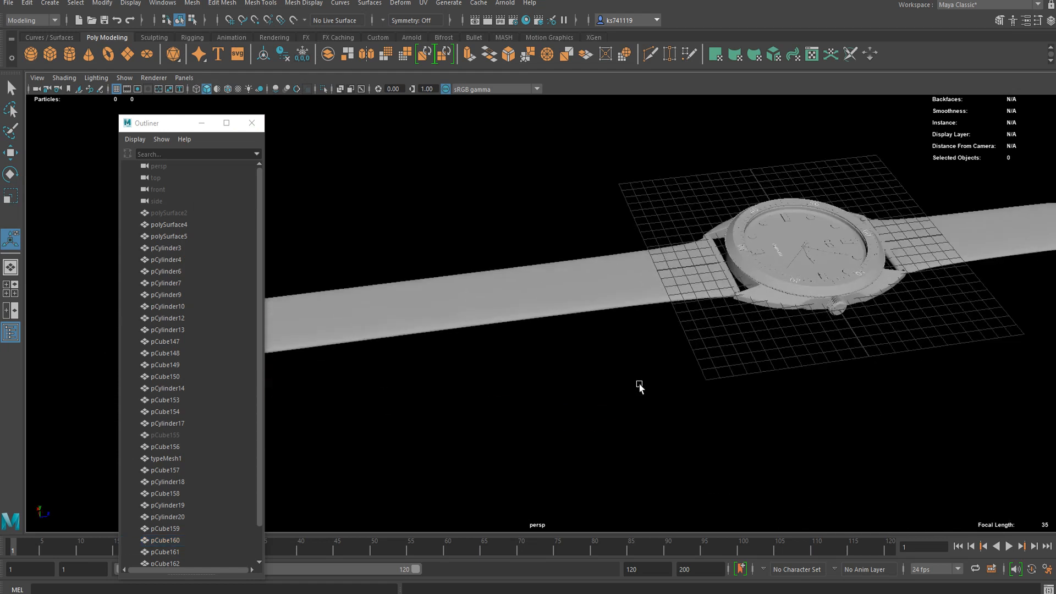
left_click(592, 304)
left_click_drag(591, 305, 651, 325, "alt")
left_click(650, 325)
left_click(587, 253)
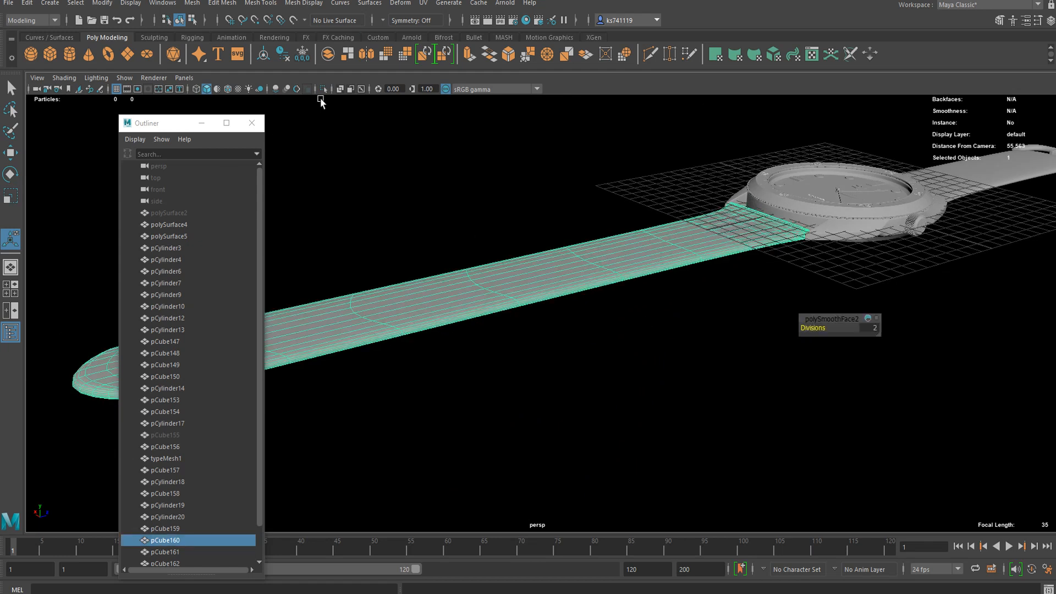
scroll(358, 234, "down", 2)
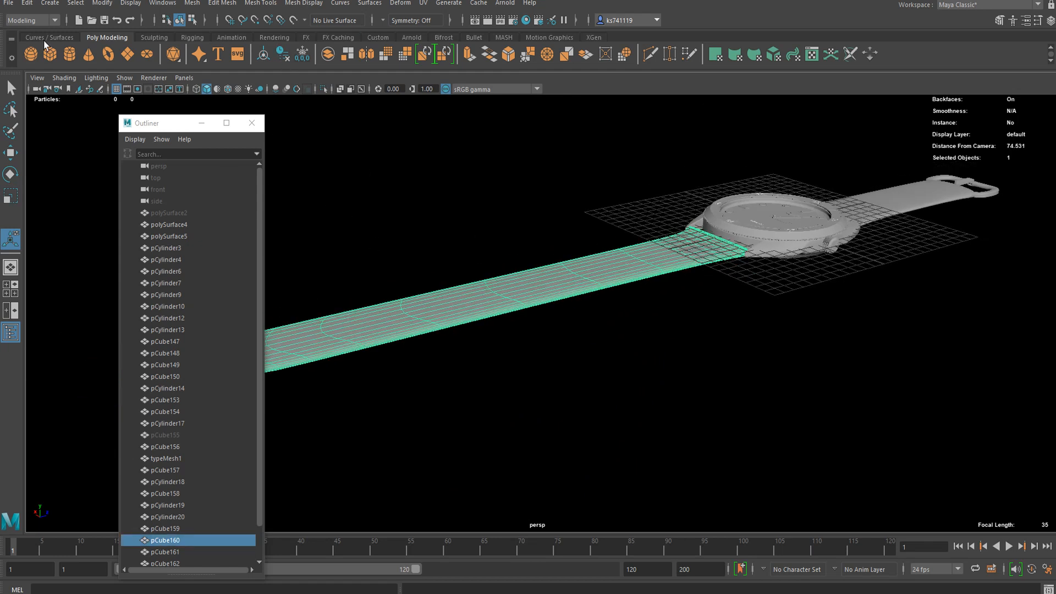
- Create a polygon cylinder on the longer strap half and check the hole layout in the browser's watch strap reference image
left_click(66, 55)
key("w")
left_click_drag(822, 228, 622, 334)
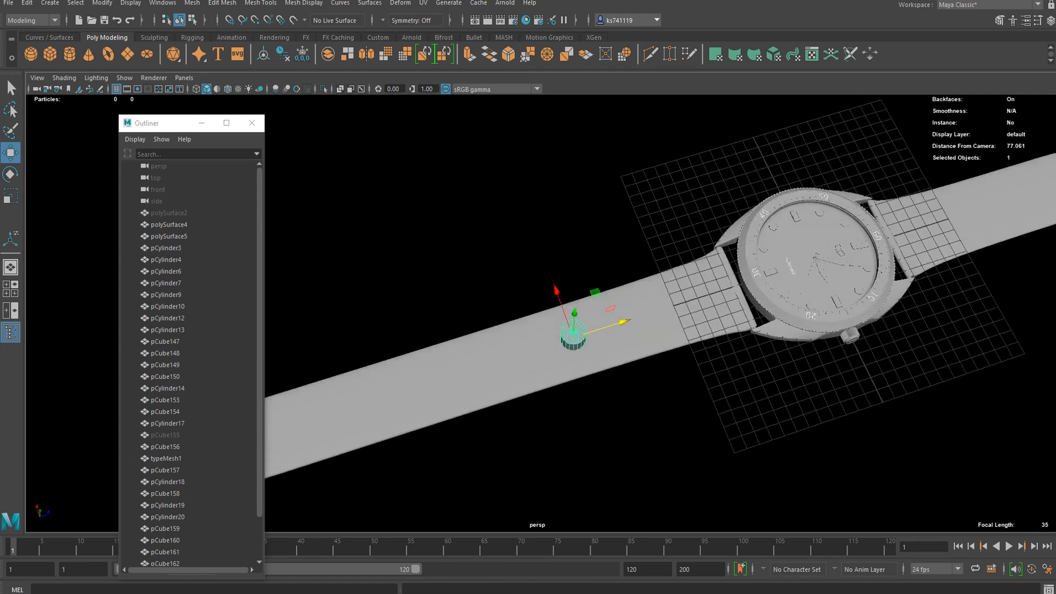
key("alt+Tab")
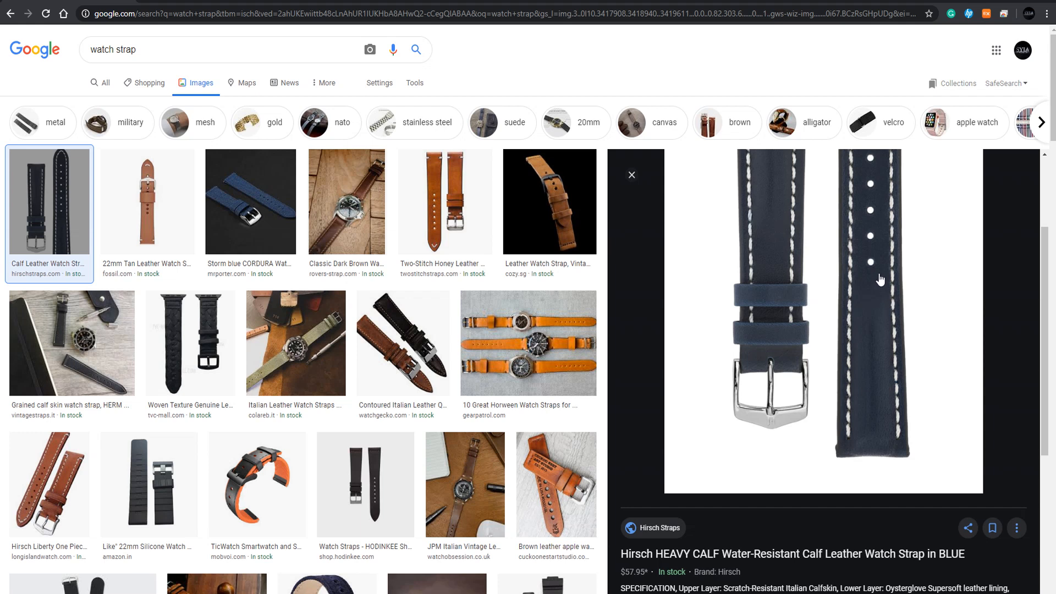
left_click(571, 343)
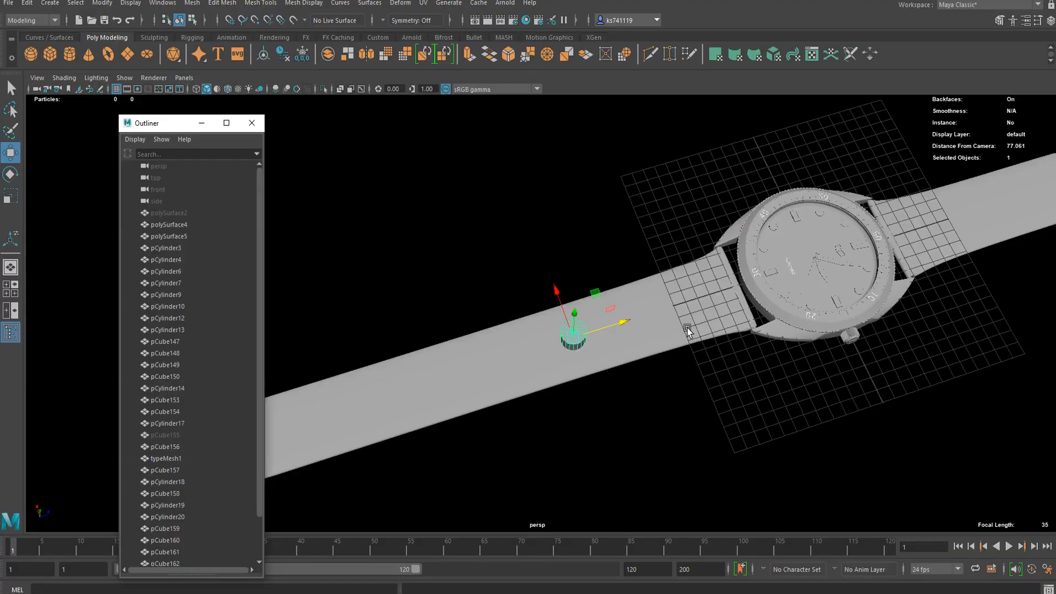
- Scale the cylinder down to buckle-hole size, position it along the longer strap half, and stretch its height through the strap
left_click_drag(684, 330, 575, 335, "alt")
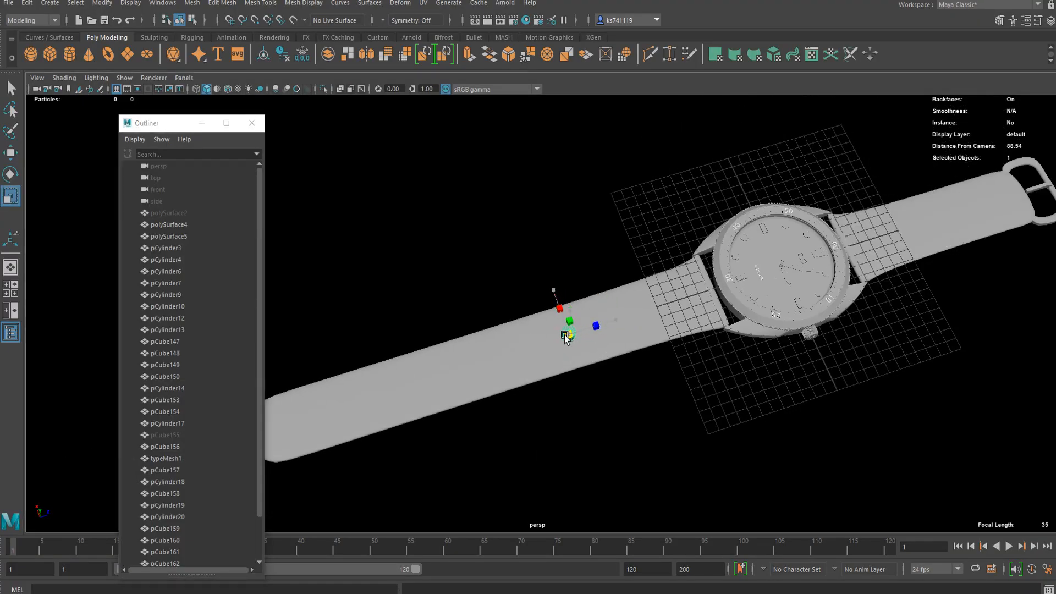
key("w")
left_click_drag(606, 323, 554, 313)
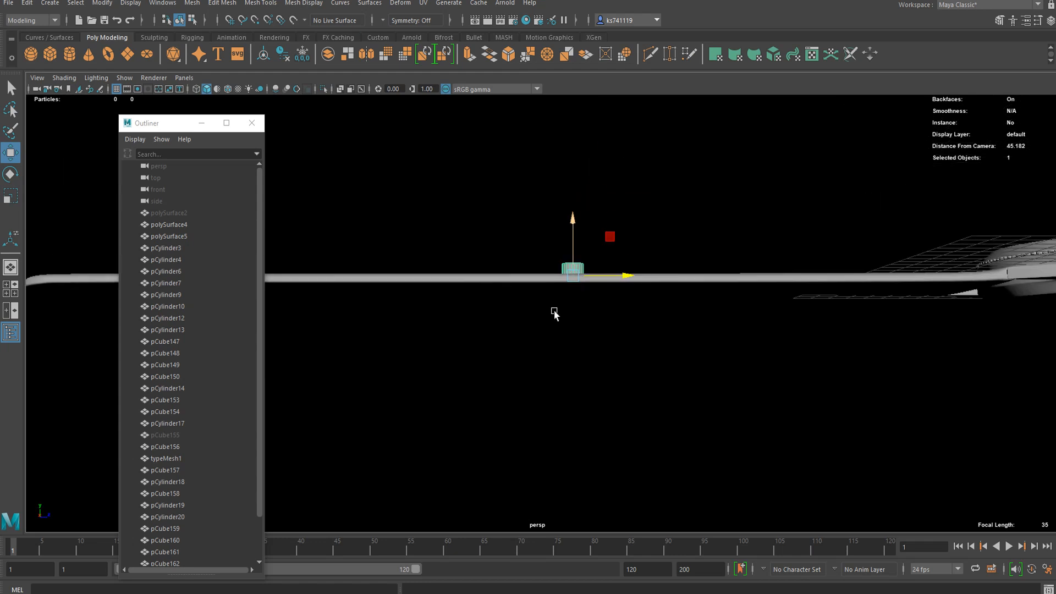
scroll(554, 314, "up", 3)
key("r")
left_click_drag(584, 218, 591, 360)
key("w")
key("r")
key("w")
- Duplicate the cylinder at even spacing toward the strap's rounded end to make a row of seven
scroll(611, 358, "down", 2)
key("shift+d")
key("shift+d")
key("shift+d")
key("shift+d")
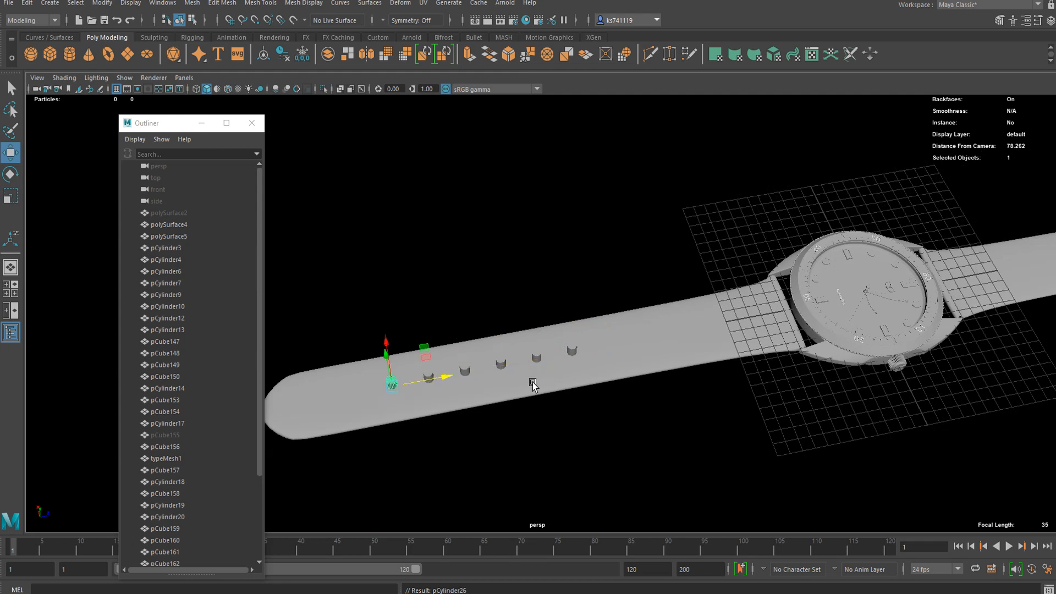
- Select all seven hole cylinders and combine them into one mesh
left_click_drag(477, 385, 554, 348, "alt")
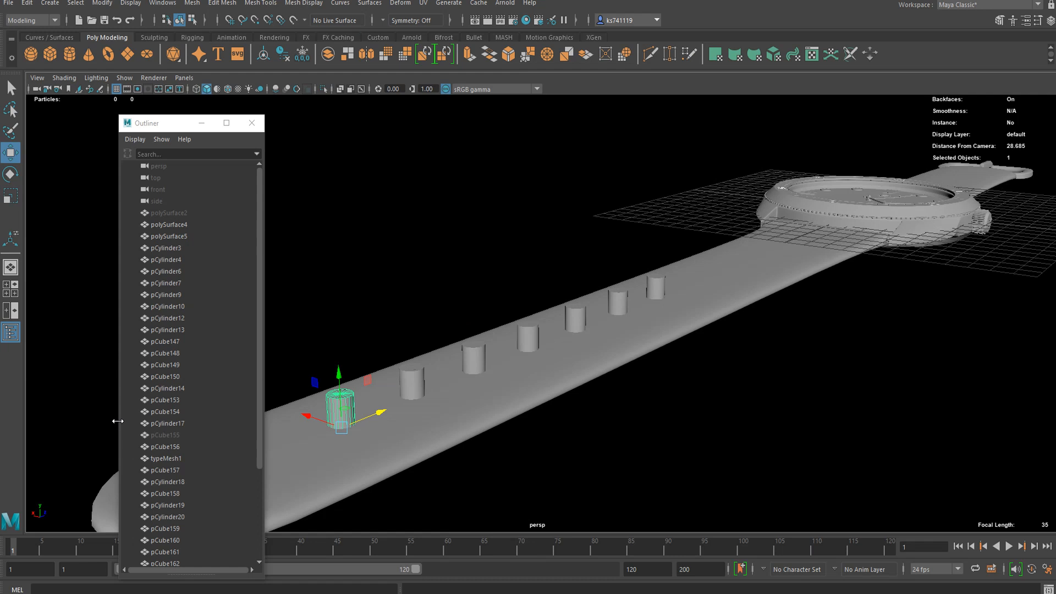
scroll(201, 483, "down", 4)
left_click(168, 459, "shift")
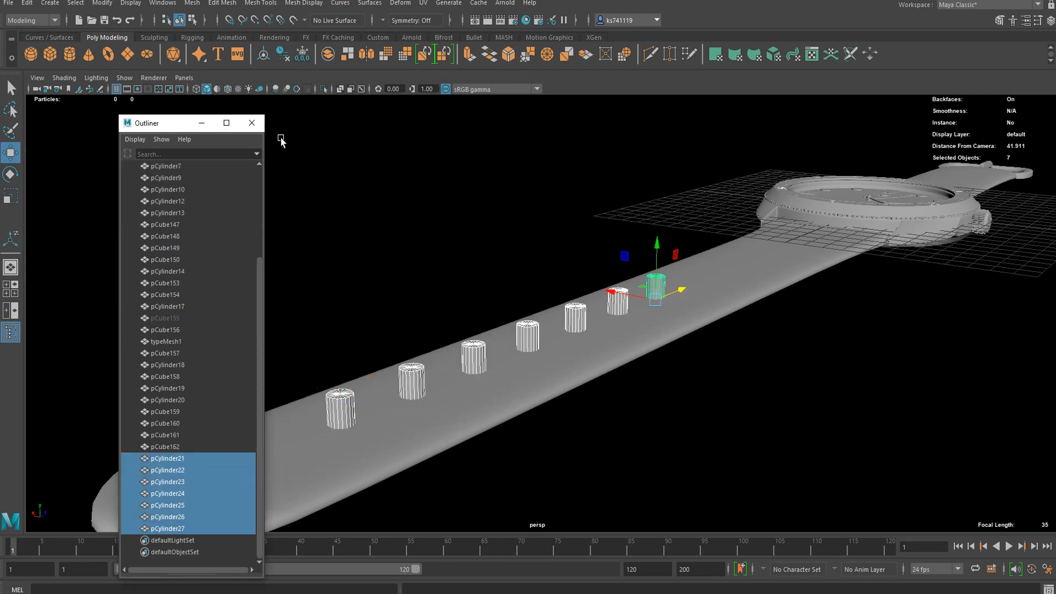
left_click(194, 2)
left_click(217, 44)
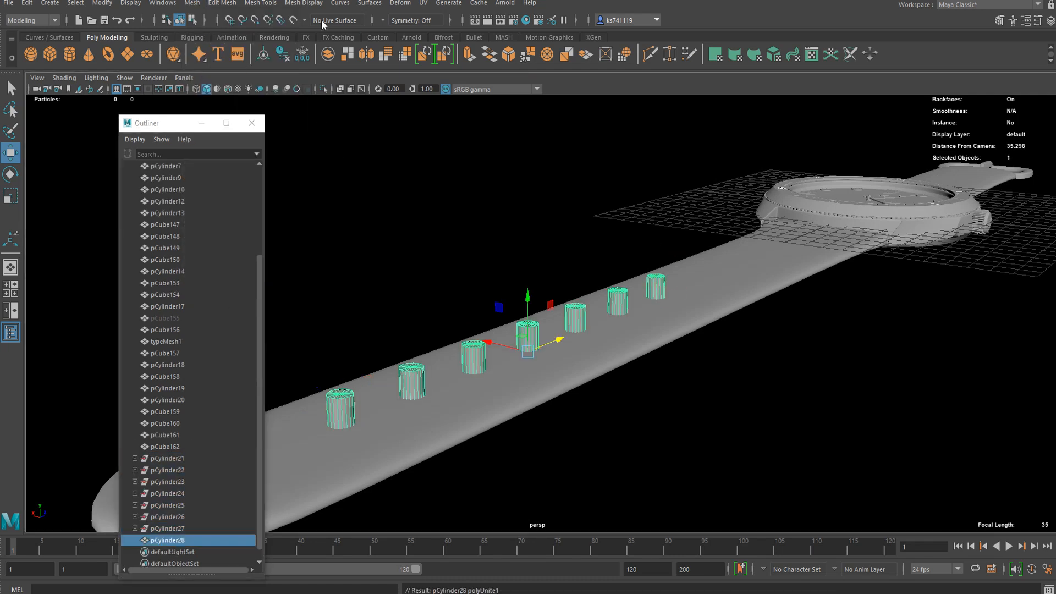
left_click(448, 404)
left_click(418, 385, "shift")
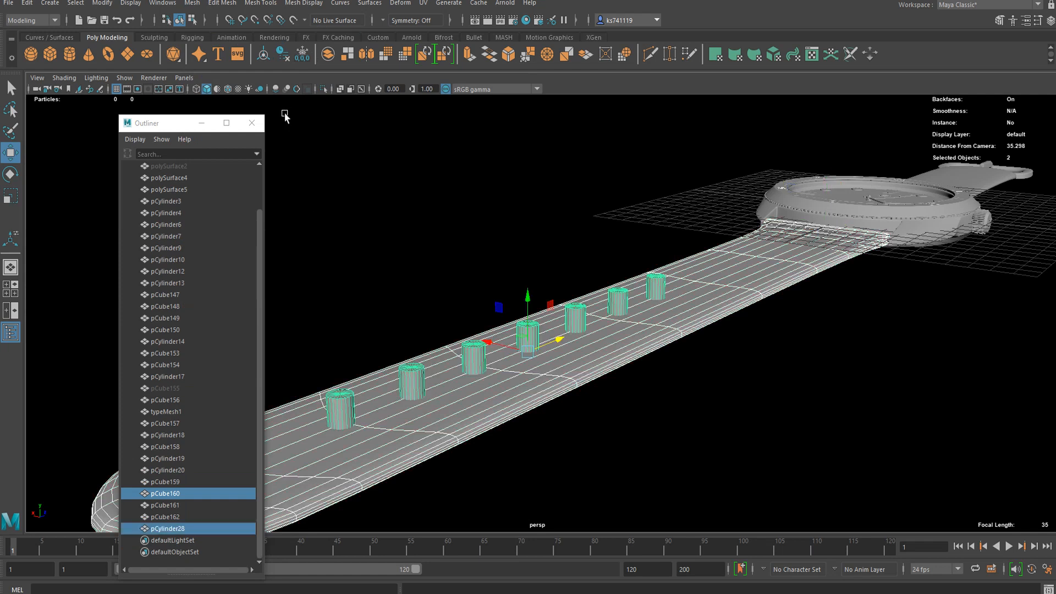
left_click(190, 4)
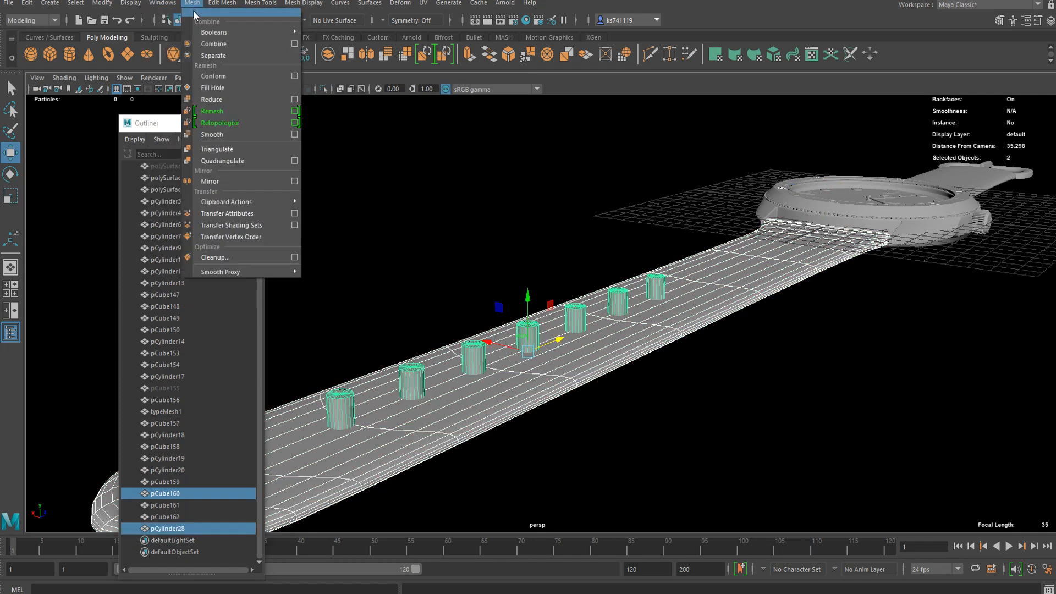
mouse_move(242, 32)
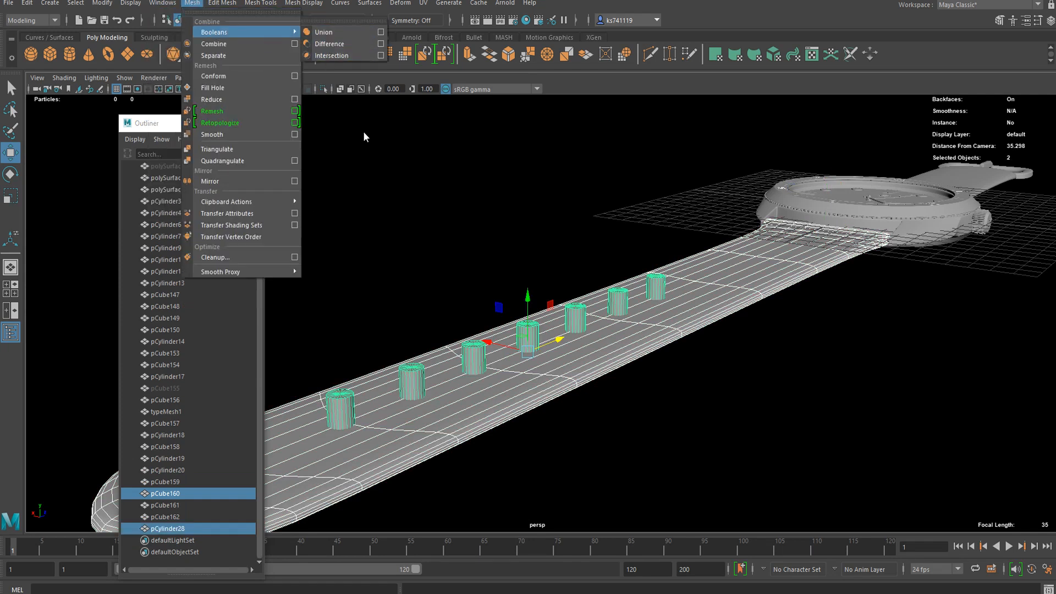
left_click(434, 206)
- Save the scene and subtract the combined cylinders from the longer strap half with a Boolean Difference
key("ctrl+s")
left_click(505, 314)
key("w")
left_click(525, 338)
left_click(546, 360)
left_click(528, 338, "shift")
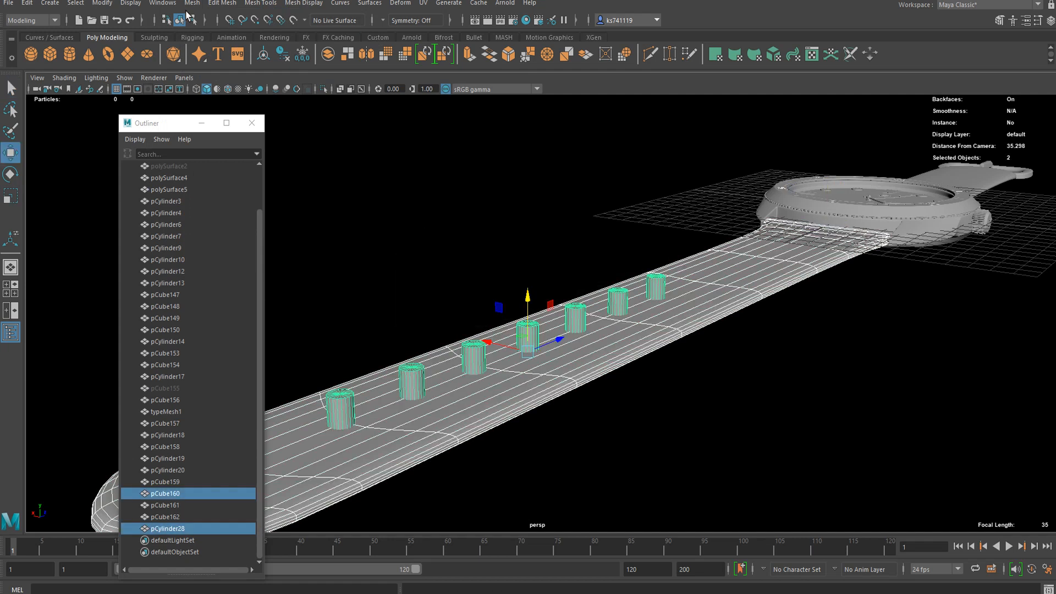
left_click(192, 3)
mouse_move(242, 32)
left_click(330, 32)
left_click(644, 406)
- Delete the construction history of the longer strap half with the punched holes
left_click_drag(644, 406, 582, 432, "alt")
scroll(582, 431, "up", 3)
scroll(583, 424, "down", 5)
left_click(595, 341)
left_click(571, 208)
left_click_drag(571, 209, 638, 346, "alt")
scroll(638, 345, "down", 4)
left_click(638, 345)
left_click(277, 54)
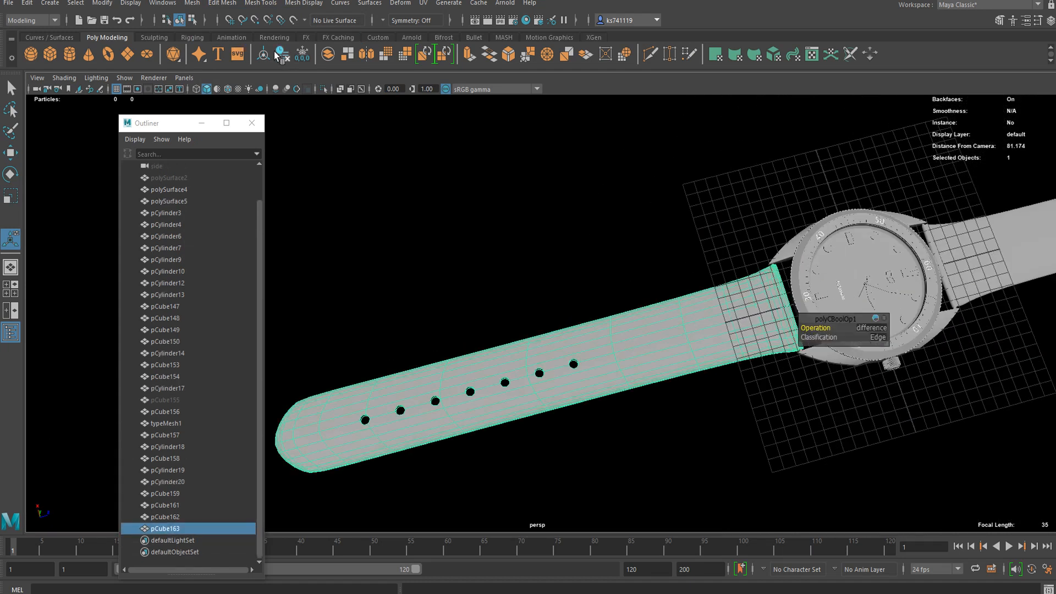
- Select all visible watch parts at once and delete their construction history
scroll(686, 370, "down", 4)
left_click(686, 370)
left_click_drag(686, 370, 814, 394, "alt")
left_click(814, 395)
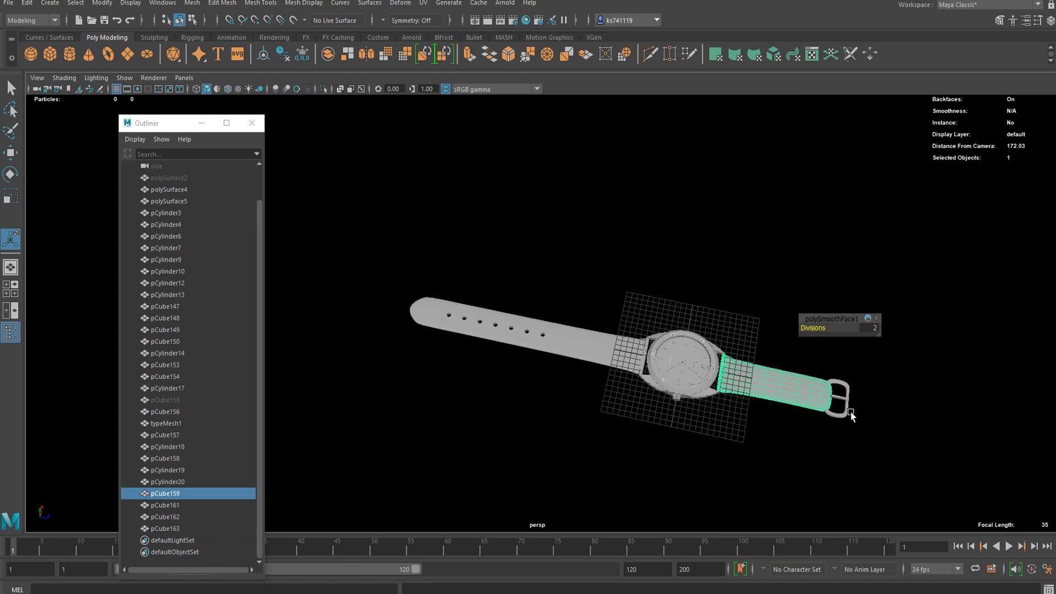
scroll(453, 214, "down", 3)
left_click_drag(453, 214, 733, 507)
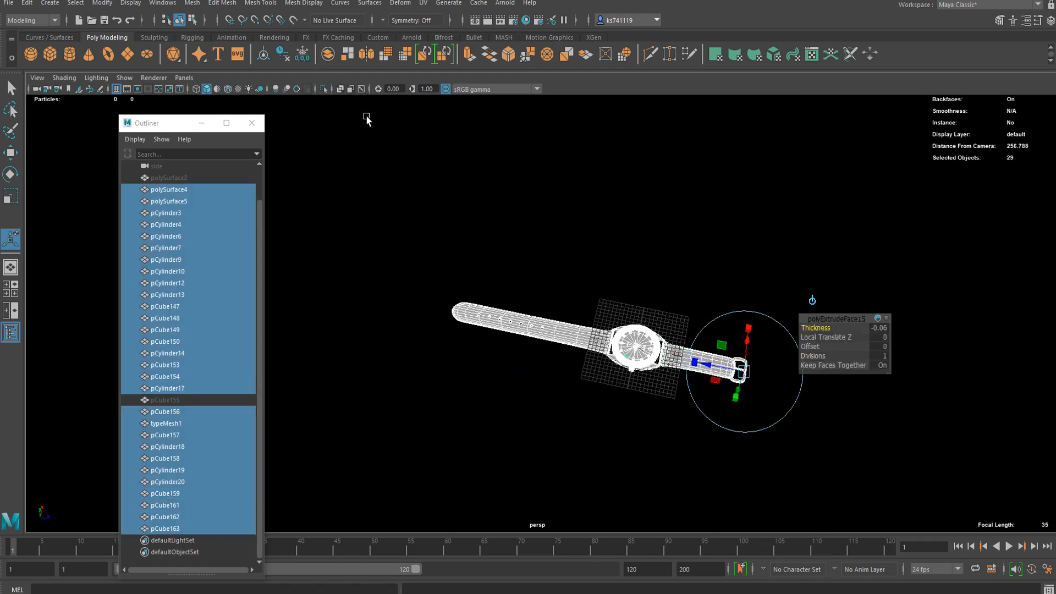
left_click(287, 62)
left_click(454, 195)
- Combine the shorter strap half, the buckle frame and the buckle pin into one mesh
left_click_drag(630, 467, 691, 359, "alt")
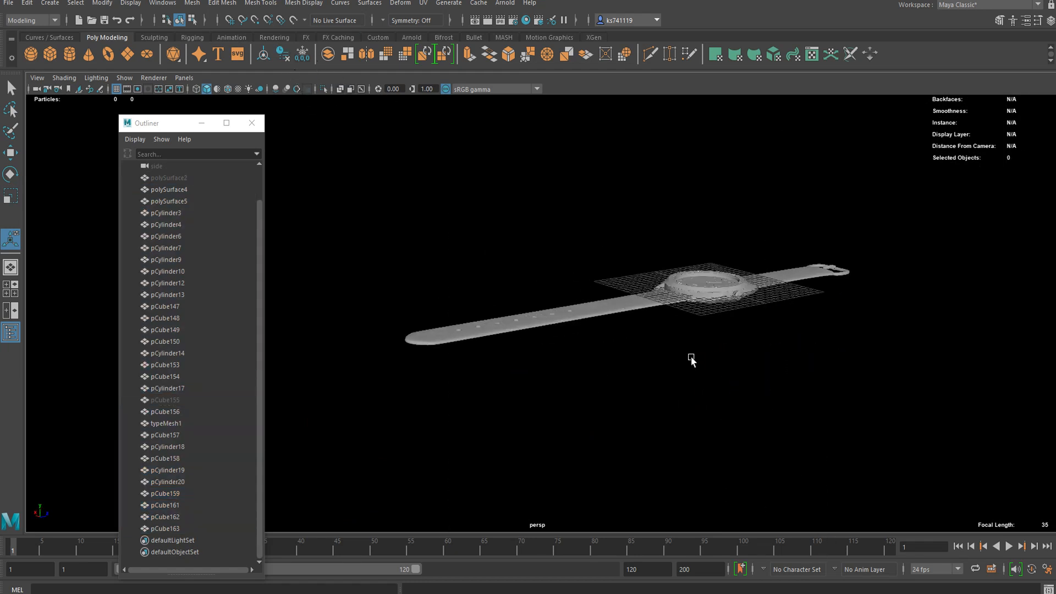
middle_click_drag(691, 360, 626, 382, "alt")
scroll(626, 381, "up", 4)
left_click_drag(627, 384, 620, 443, "alt")
scroll(686, 401, "down", 4)
middle_click_drag(686, 401, 570, 351, "alt")
left_click_drag(570, 351, 591, 325, "alt")
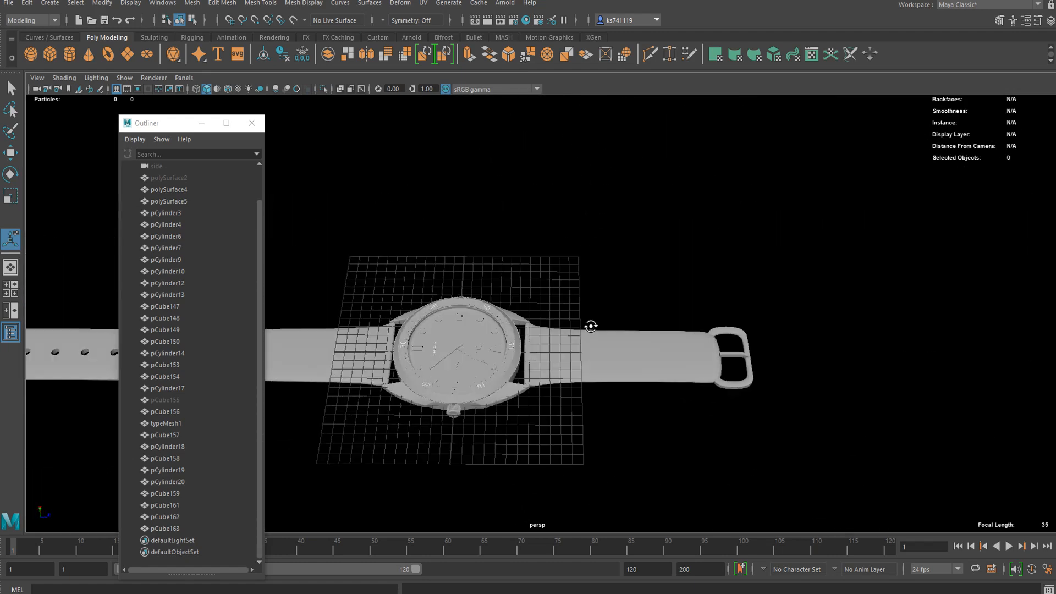
scroll(710, 359, "up", 4)
left_click_drag(709, 249, 1006, 520)
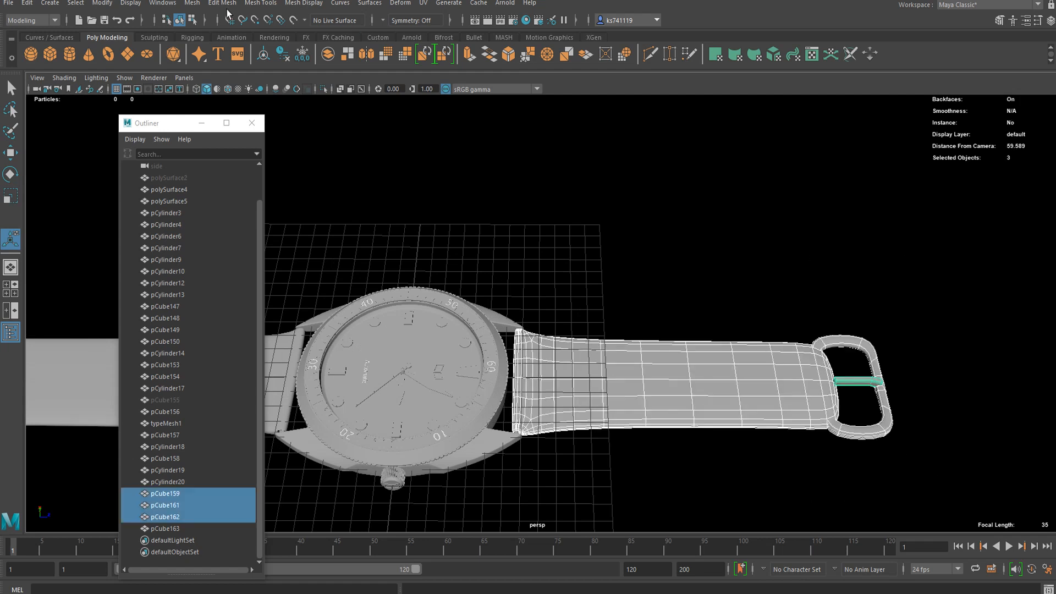
left_click(197, 4)
left_click(217, 30)
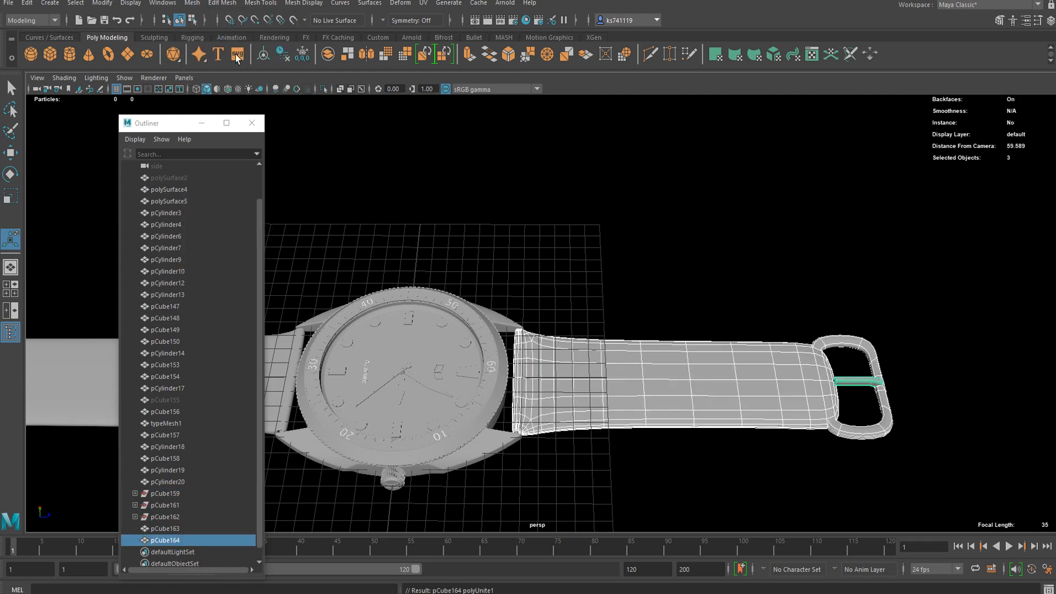
scroll(505, 308, "down", 3)
left_click(561, 285)
- Select the two strap halves in turn to check that each one is a single object
middle_click_drag(264, 328, 441, 328, "alt")
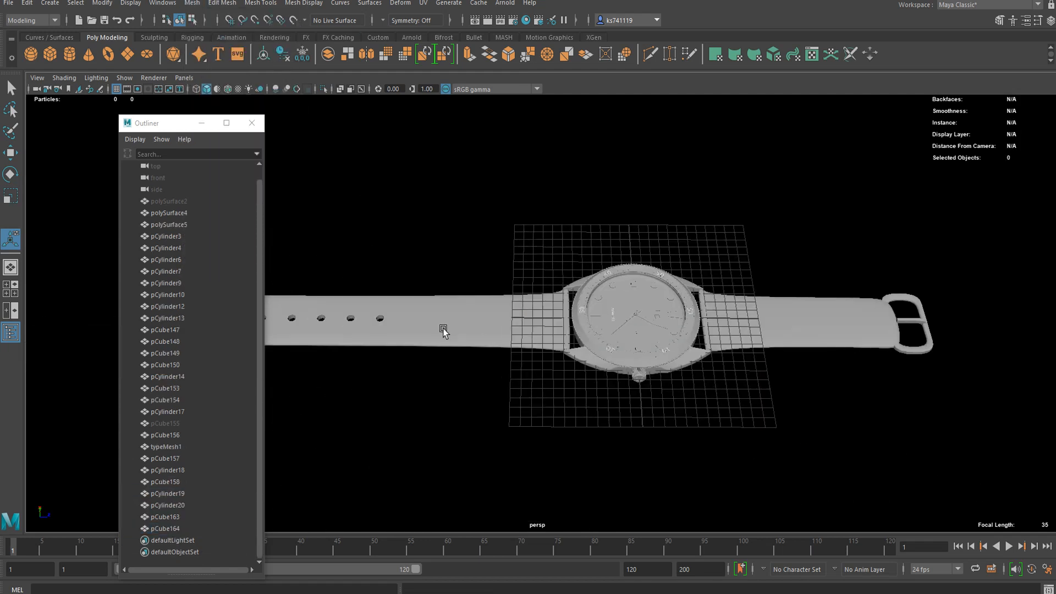
left_click(441, 328)
left_click(499, 266)
left_click(798, 335)
left_click(498, 331)
left_click(805, 333)
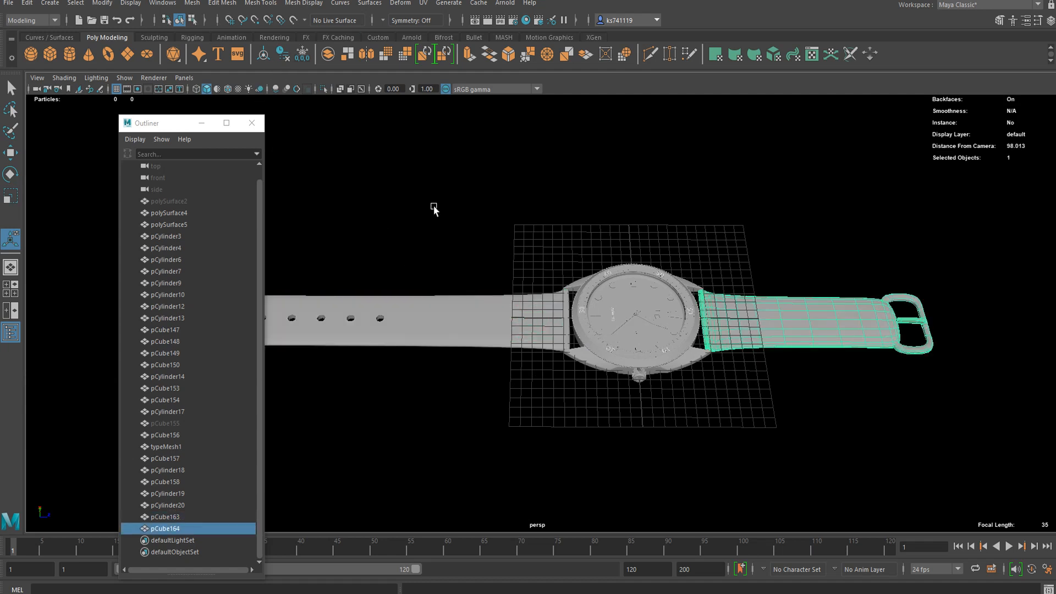
left_click(434, 209)
- Add a nonlinear Bend deformer to the longer strap half and set its curvature to 56.571
left_click(506, 318)
left_click_drag(556, 330, 533, 319, "alt")
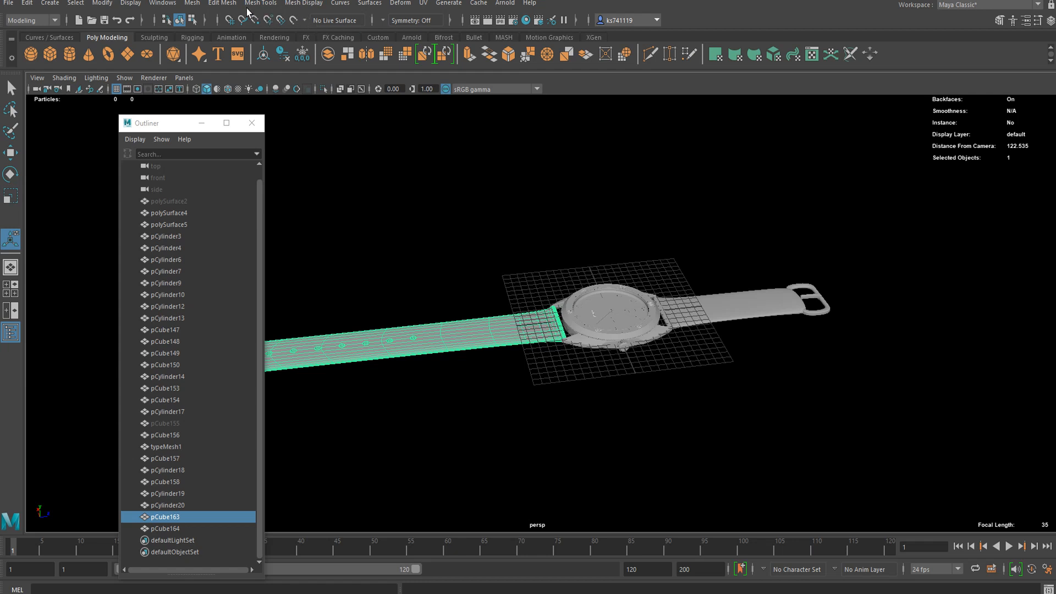
left_click(400, 4)
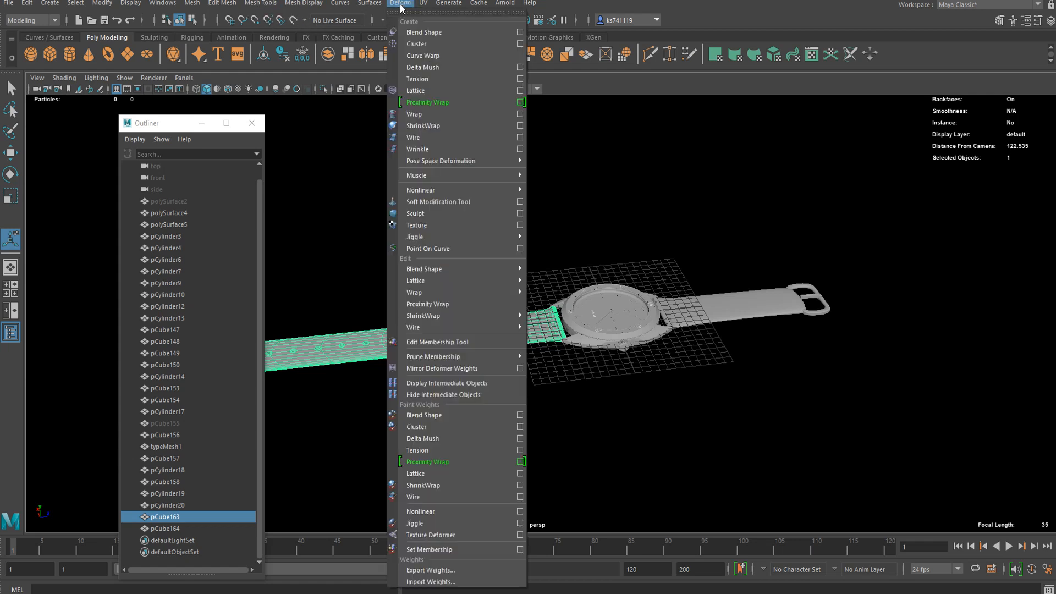
mouse_move(478, 193)
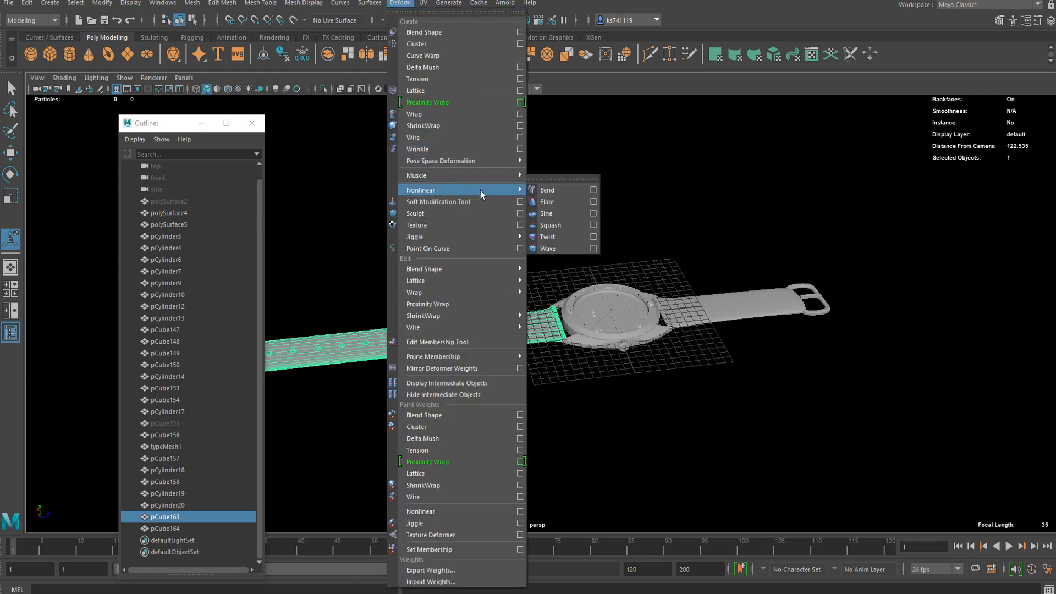
left_click(536, 192)
middle_click_drag(414, 210, 489, 205, "alt")
left_click(1026, 21)
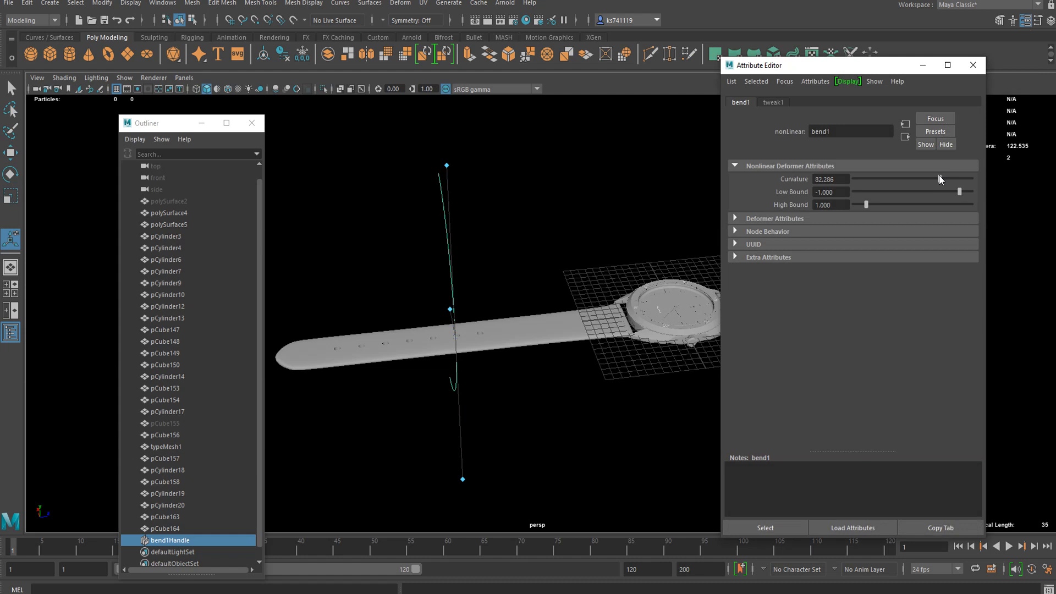
left_click_drag(654, 227, 676, 217, "alt")
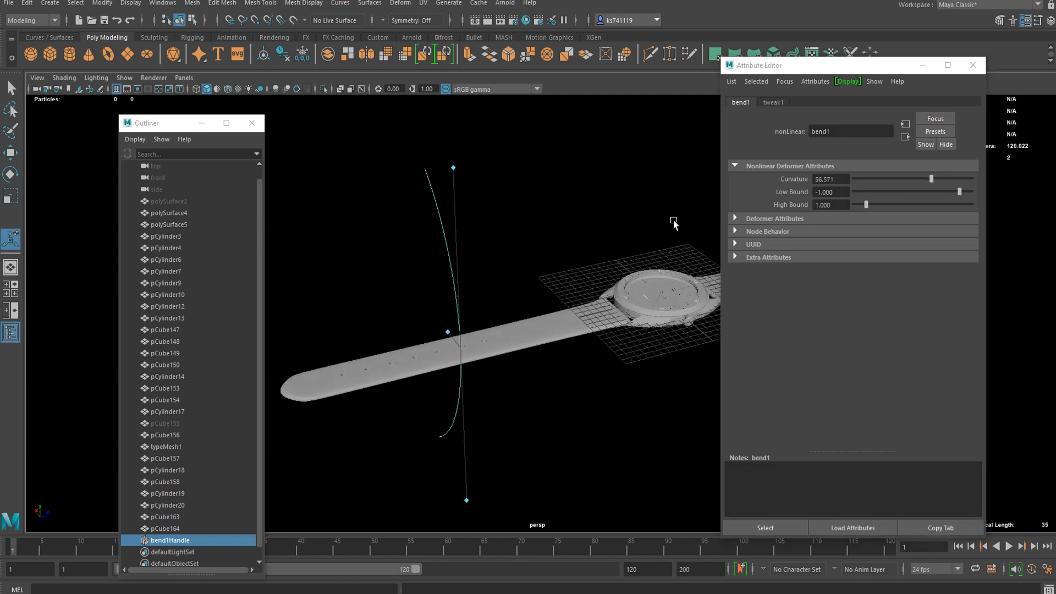
- Rotate the bend handle to lie along the longer strap half and set the curvature to 48
key("e")
left_click_drag(437, 372, 484, 377)
left_click_drag(485, 309, 417, 326)
mouse_move(931, 179)
left_mouse_down()
mouse_move(864, 181)
mouse_move(960, 177)
mouse_move(918, 191)
mouse_move(928, 186)
left_mouse_up()
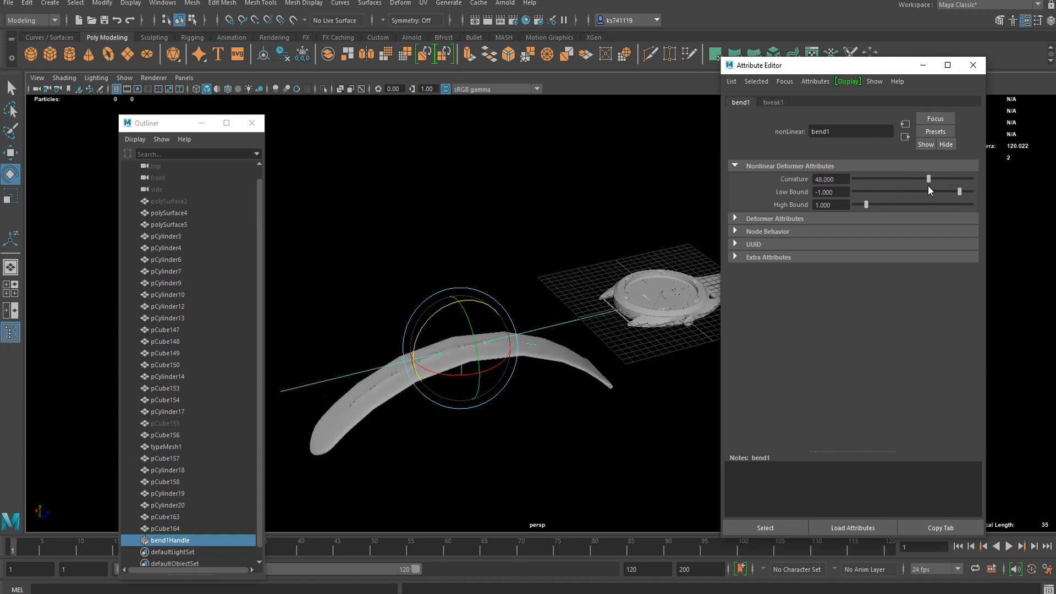
scroll(464, 341, "up", 5)
left_click_drag(466, 340, 499, 349, "alt")
scroll(500, 349, "up", 3)
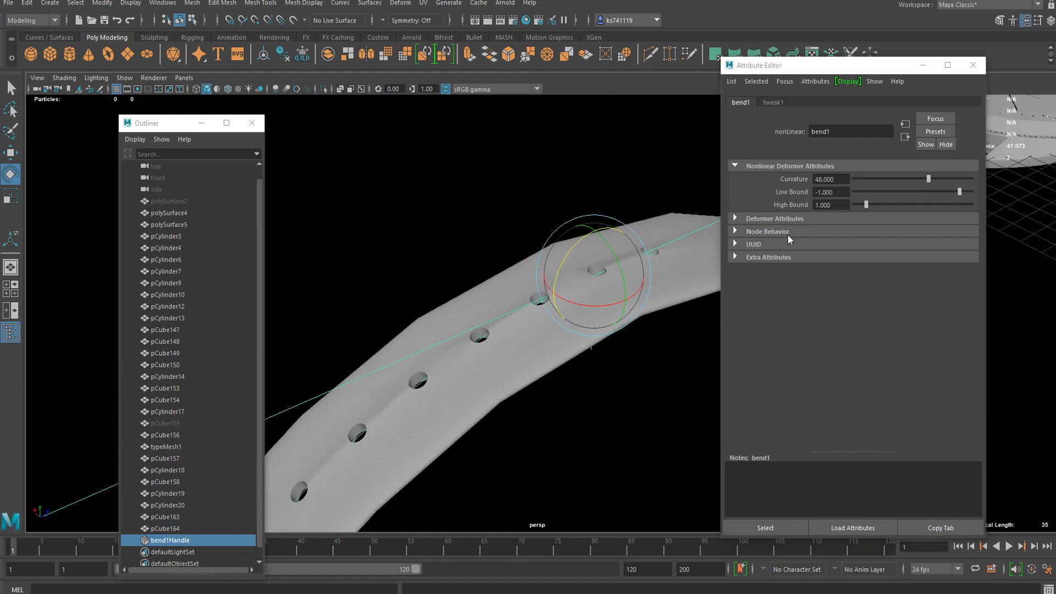
- Increase the bend's curvature to 123.428 and inspect the bent strap around the holes
left_click_drag(928, 179, 952, 187)
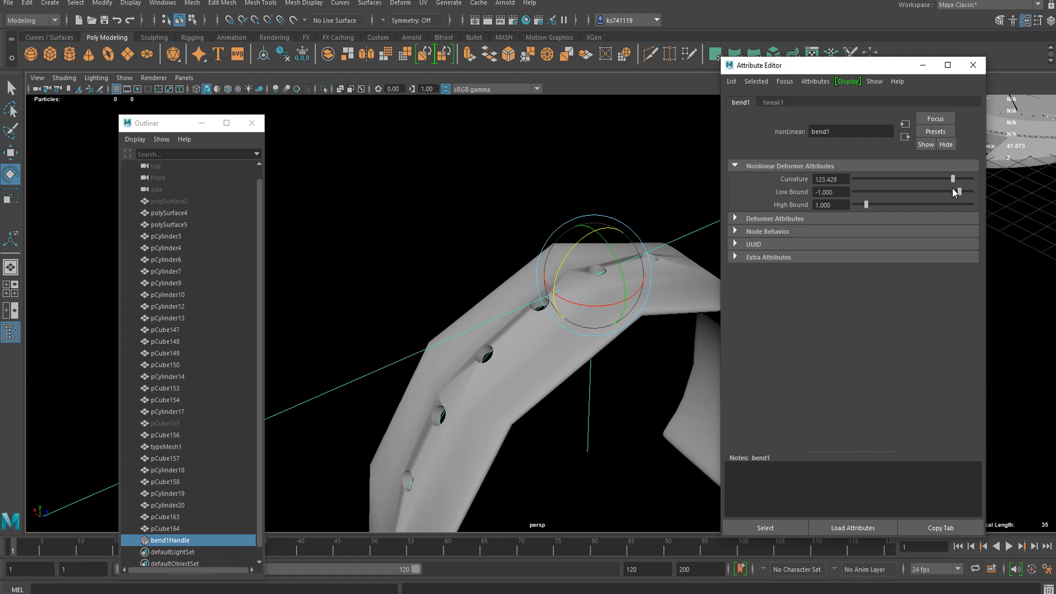
scroll(497, 351, "up", 3)
left_click_drag(497, 351, 545, 353, "alt")
scroll(544, 353, "down", 9)
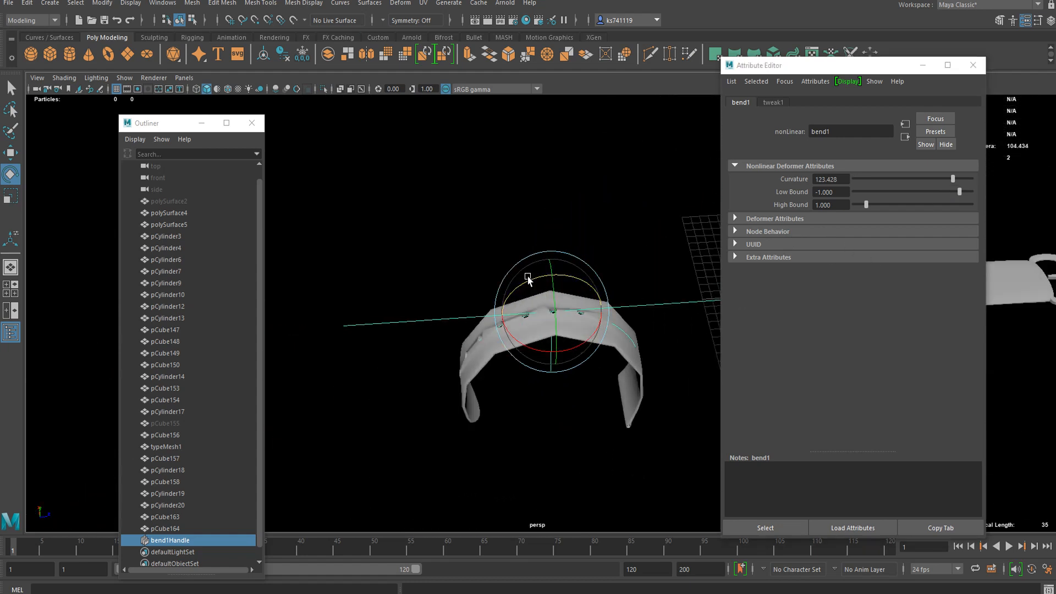
- Undo the bend, the buckle combine, the history deletions and the hole Boolean, back to the uncut strap with its cylinders
key("ctrl+z")
key("ctrl+z")
key("ctrl+z")
key("ctrl+z")
key("ctrl+z")
key("ctrl+z")
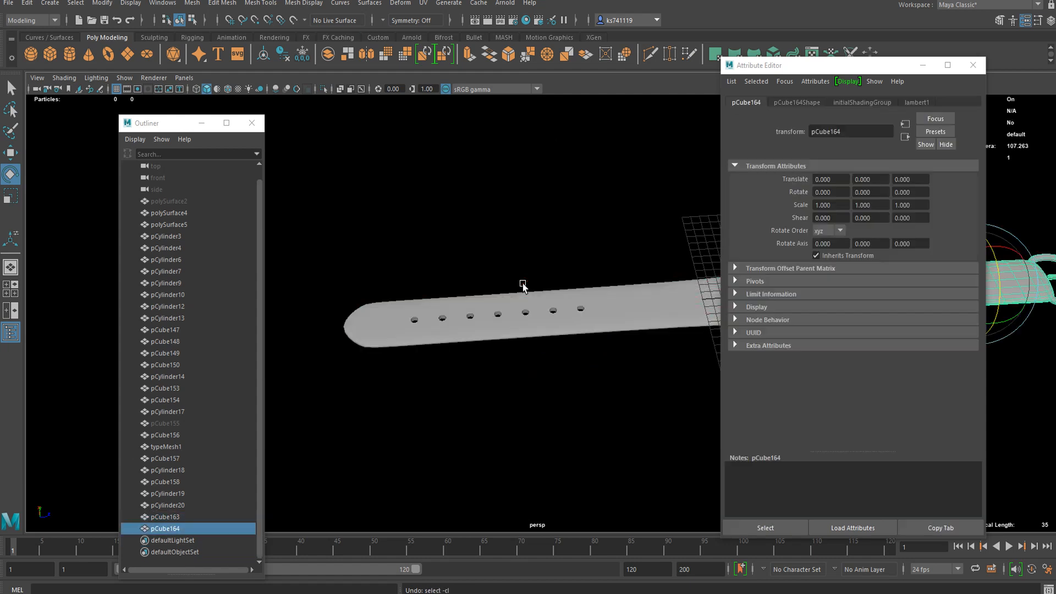
key("ctrl+z")
key("ctrl+z")
key("ctrl+z")
key("ctrl+z")
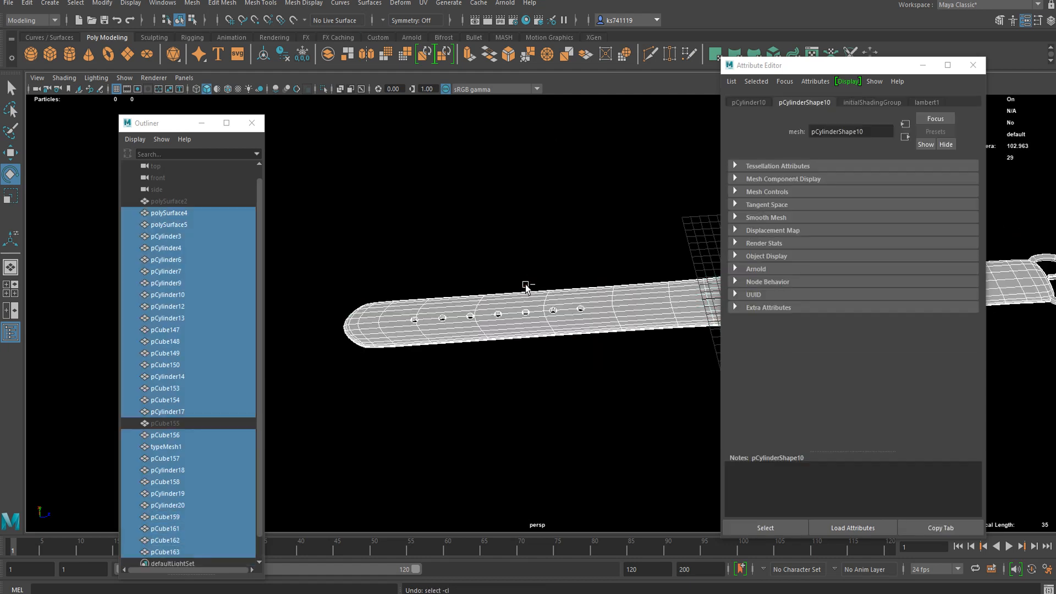
key("ctrl+z")
key("ctrl+z")
key("ctrl+z")
key("ctrl+z")
key("ctrl+z")
key("ctrl+z")
key("ctrl+z")
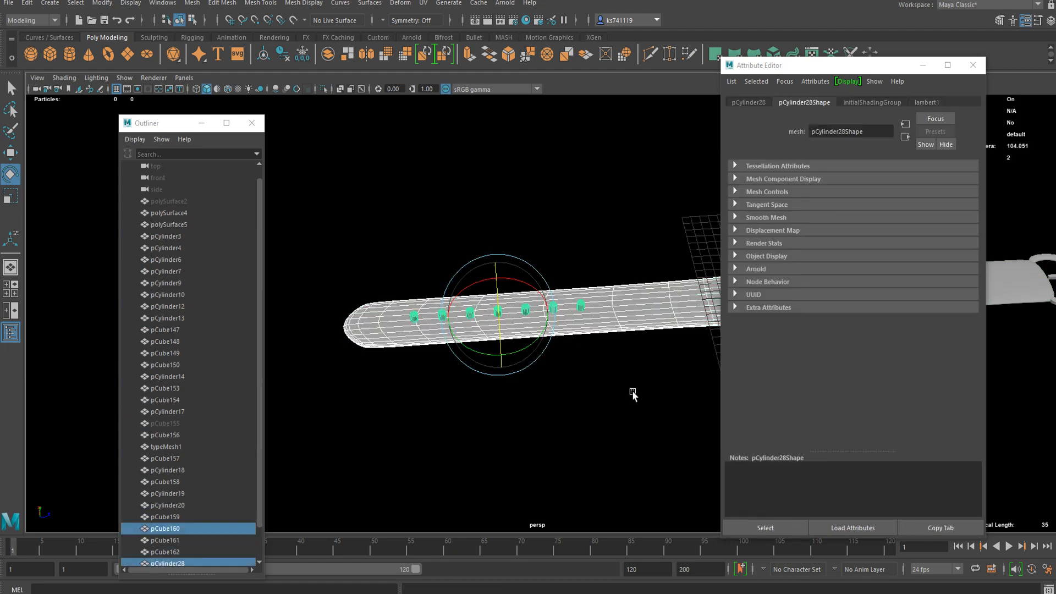
- Smooth the uncut longer strap half to give it a denser mesh
left_click(640, 293)
left_click(191, 3)
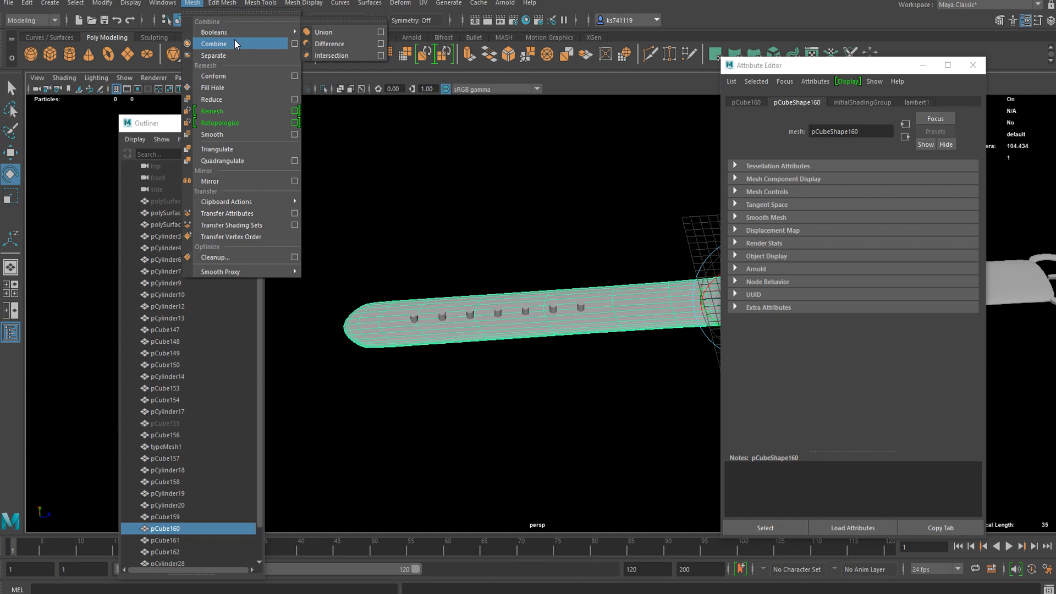
left_click(222, 135)
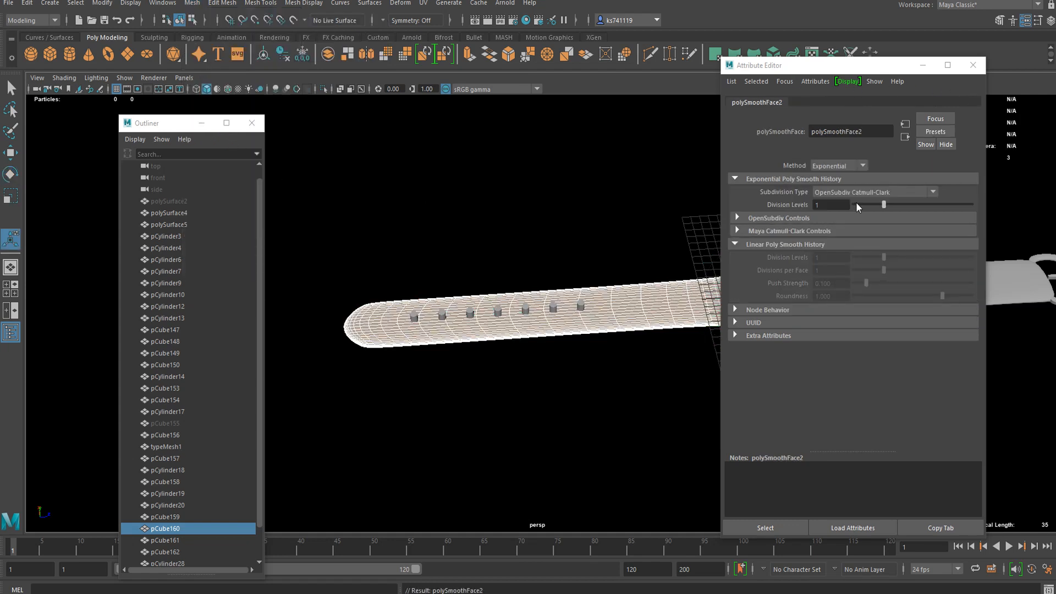
key("Return")
left_click(587, 208)
scroll(519, 317, "up", 5)
- Subtract the combined hole cylinders from the smoothed longer strap half with a Boolean Difference and clear its history
left_click(496, 285)
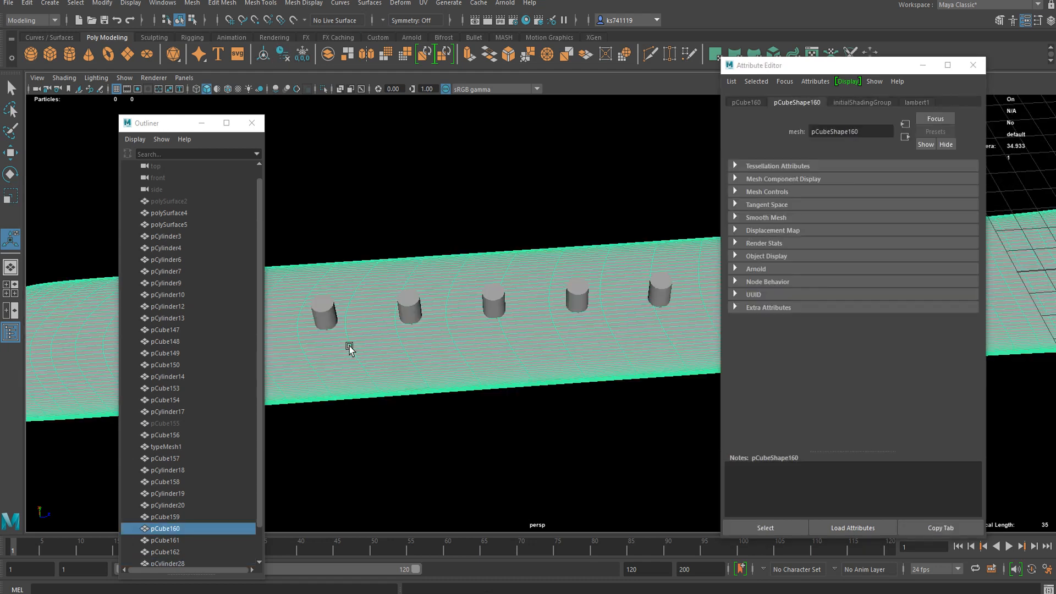
left_click(321, 307, "shift")
left_click(192, 3)
mouse_move(212, 17)
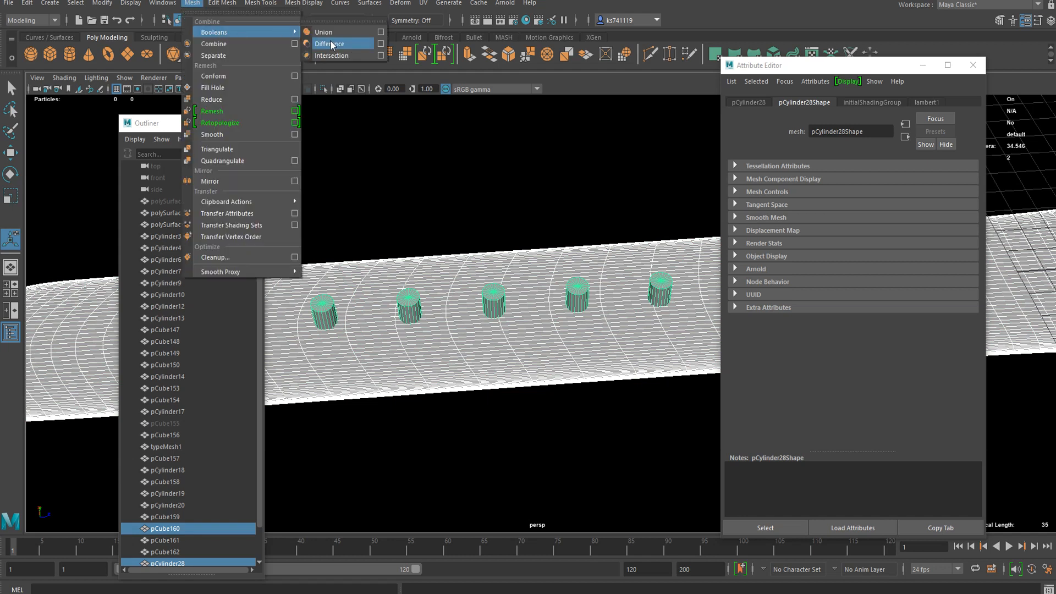
left_click(330, 41)
scroll(467, 306, "down", 5)
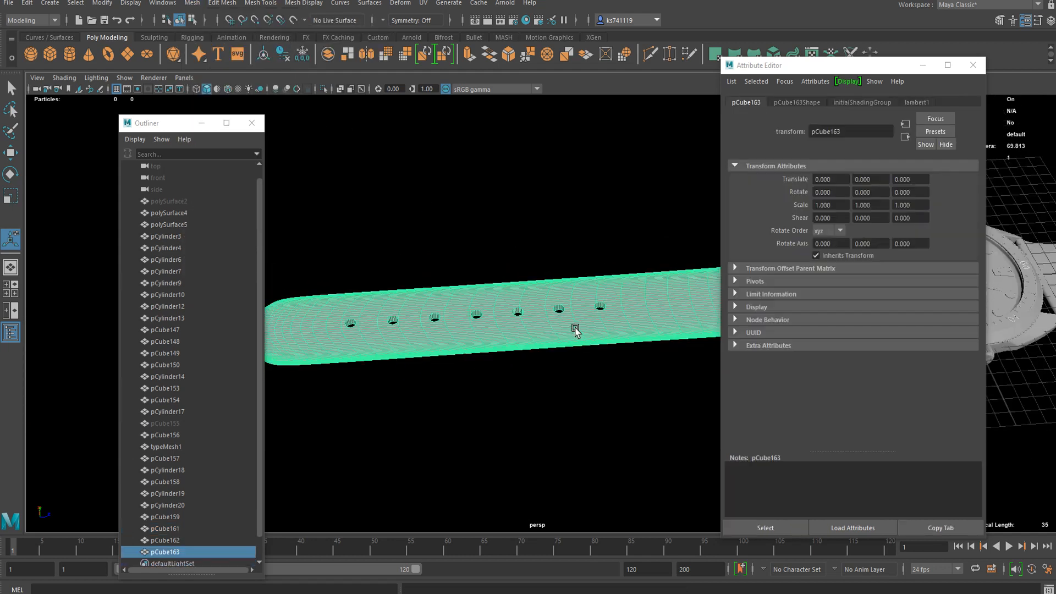
- Smooth the shorter strap half with 2 division levels
left_click_drag(574, 259, 554, 330, "alt")
left_click(554, 330)
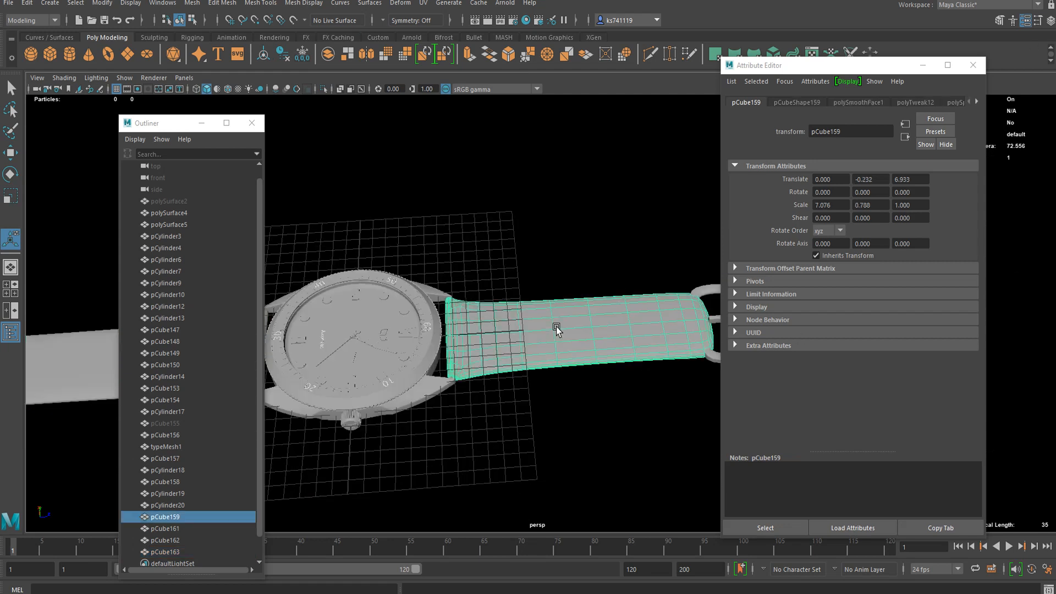
left_click(192, 3)
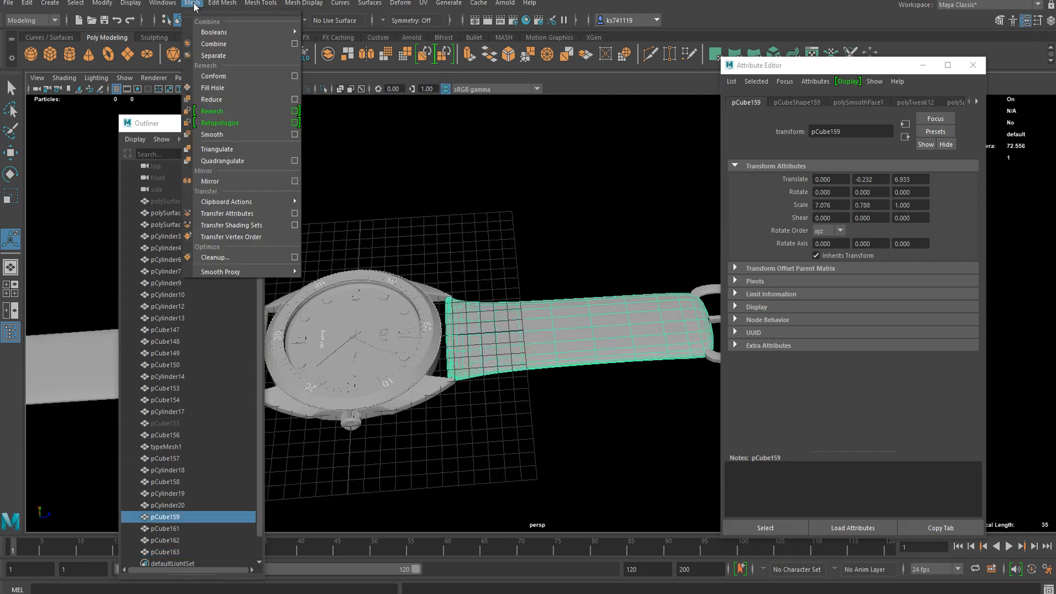
left_click(220, 133)
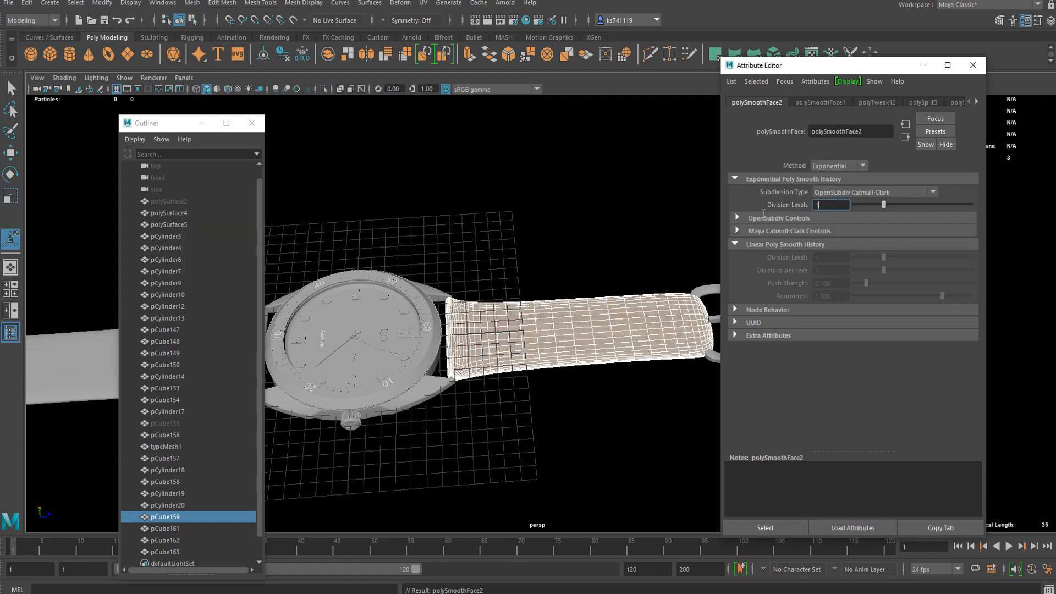
type("2")
key("Return")
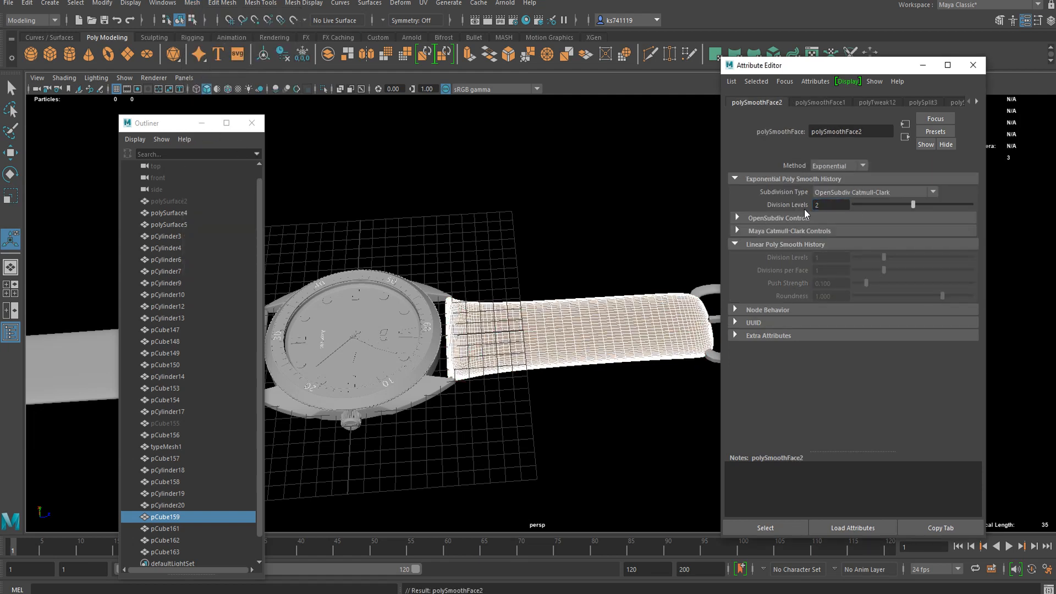
left_click_drag(649, 220, 578, 243, "alt")
left_click(578, 243)
- Combine the smoothed shorter strap half with the buckle frame and pin, and delete the merged mesh's history
left_click_drag(568, 319, 685, 330, "alt")
scroll(484, 247, "down", 2)
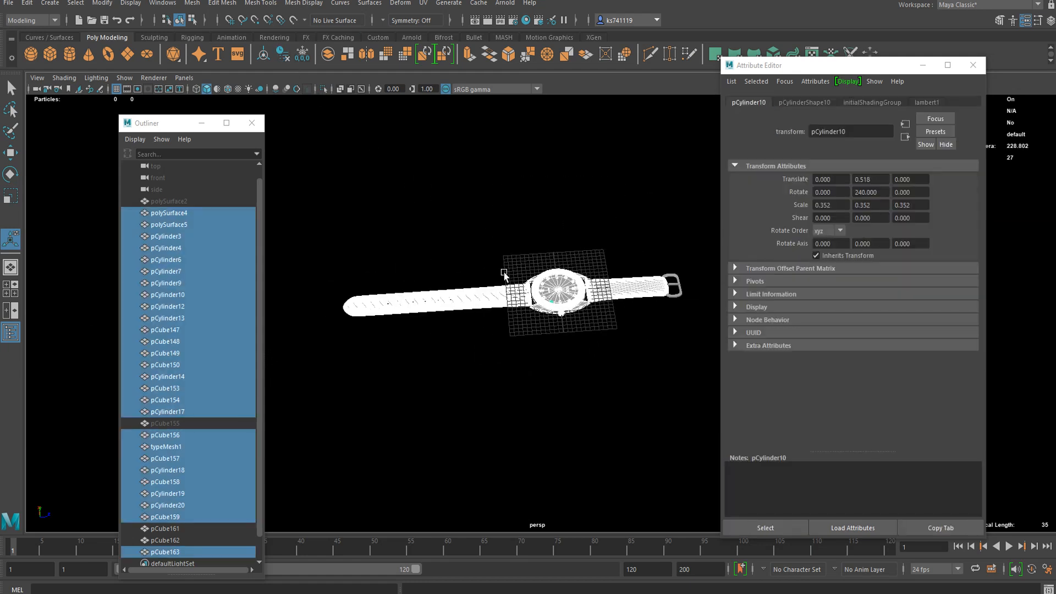
middle_click_drag(503, 268, 406, 271, "alt")
scroll(534, 240, "up", 3)
left_click_drag(526, 227, 619, 355)
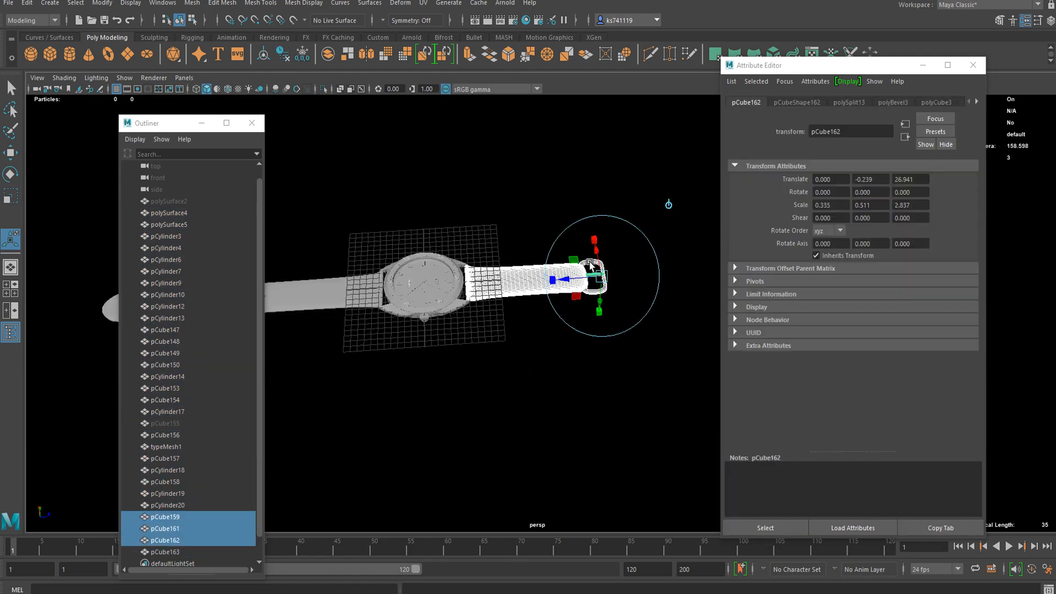
left_click(191, 4)
left_click(206, 40)
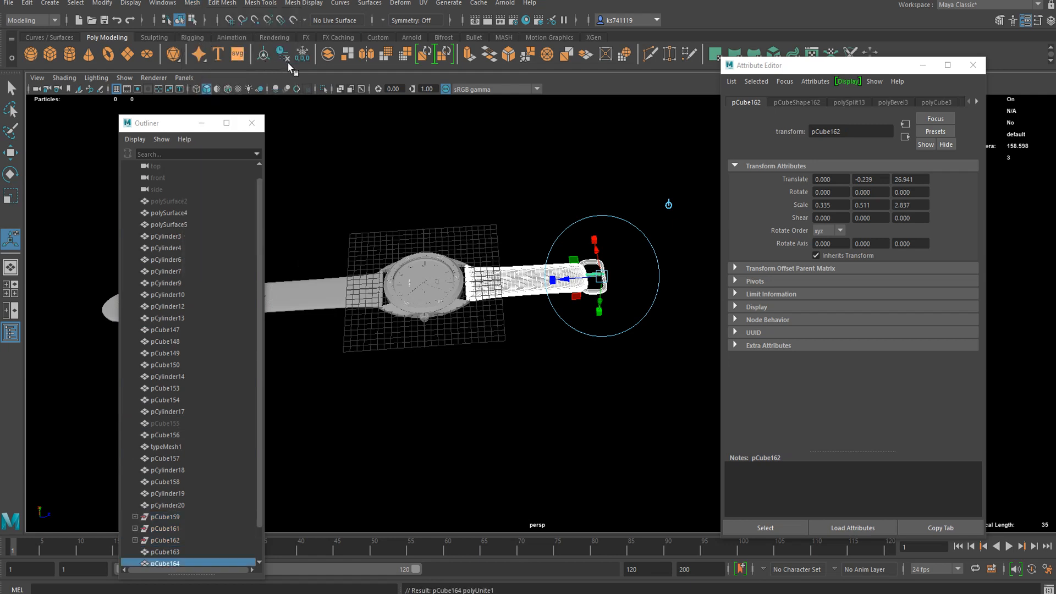
left_click(282, 58)
left_click(551, 279)
left_click(550, 275)
- Add a nonlinear Bend deformer to the longer strap half and set its Curvature to about 54.857
left_click_drag(550, 275, 443, 290, "alt")
left_click(516, 356)
left_click(446, 291)
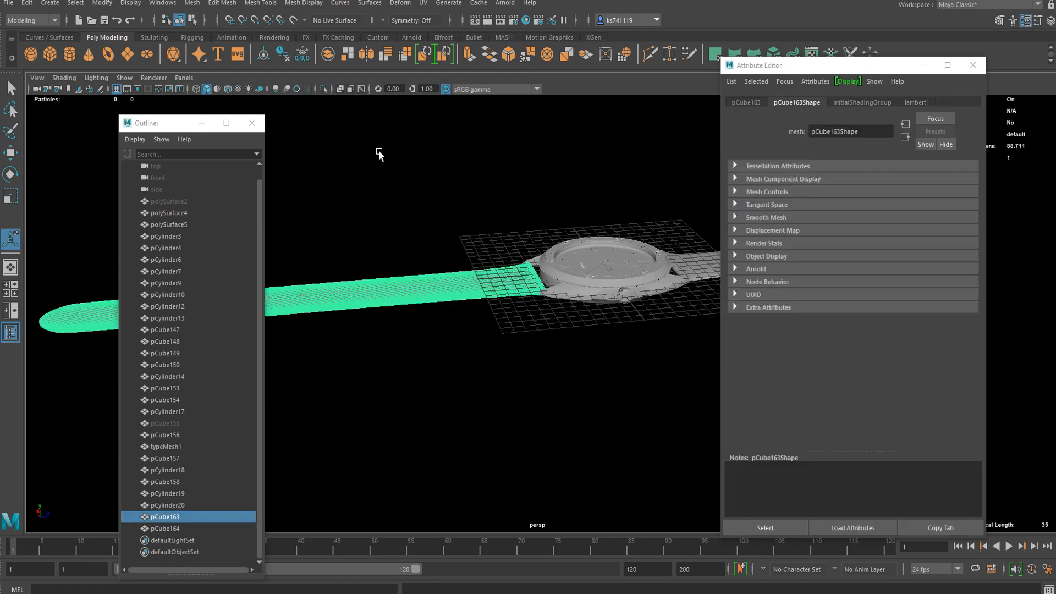
left_click_drag(435, 252, 421, 274, "alt")
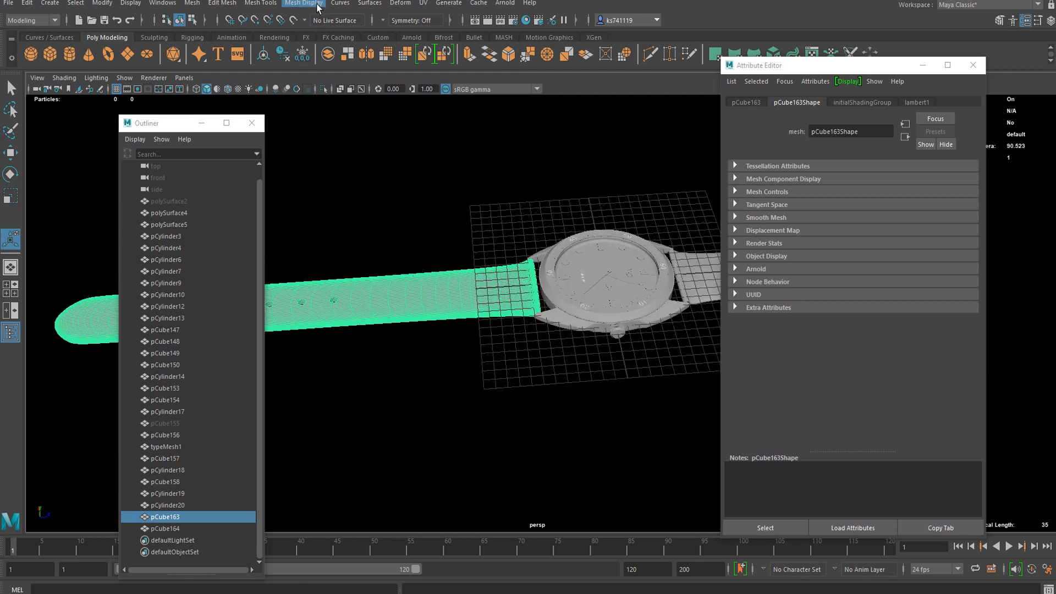
left_click(397, 3)
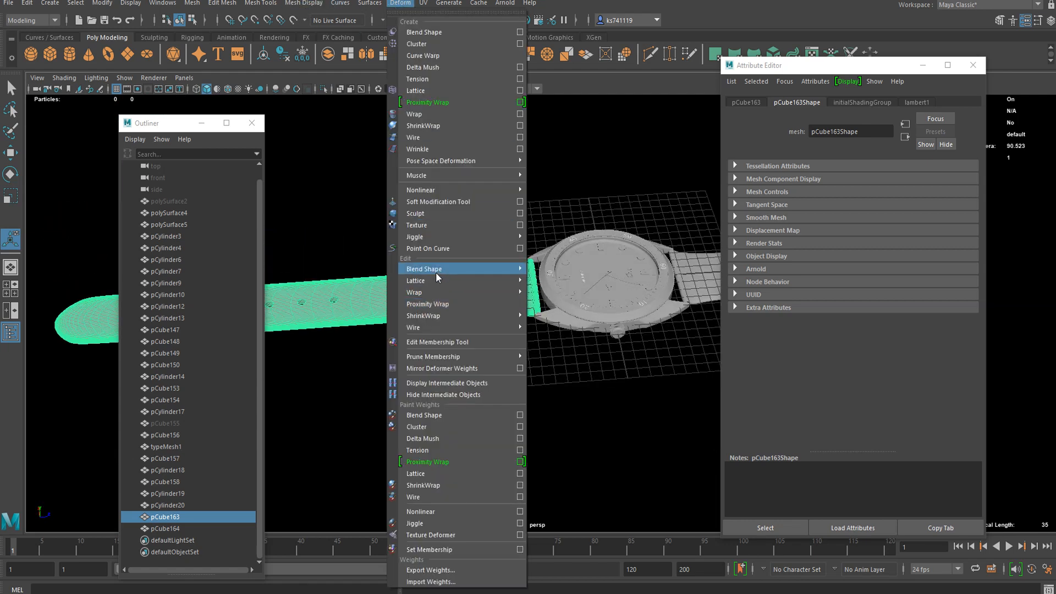
mouse_move(457, 192)
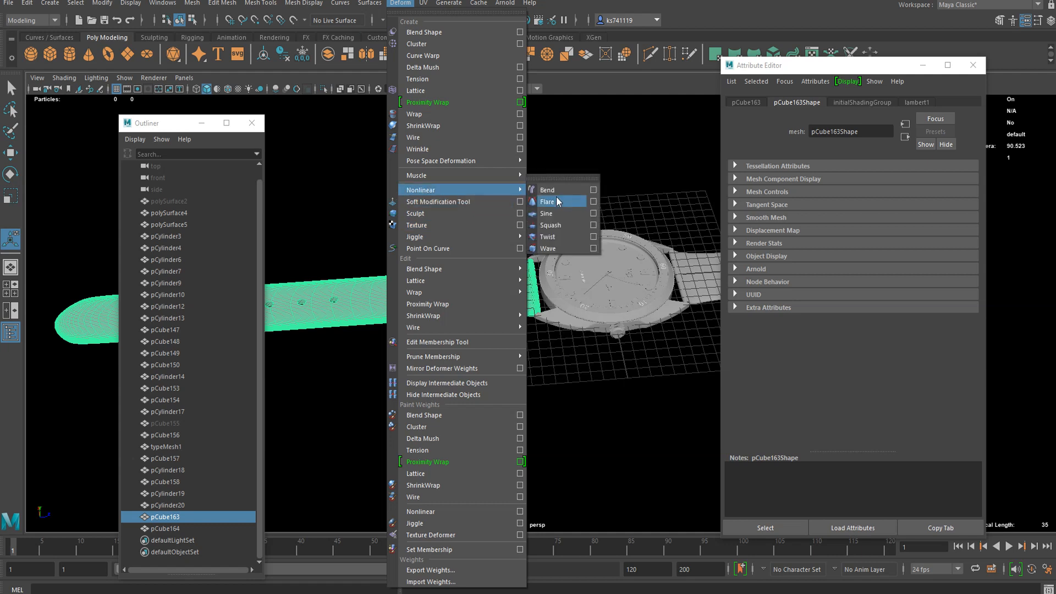
left_click(554, 190)
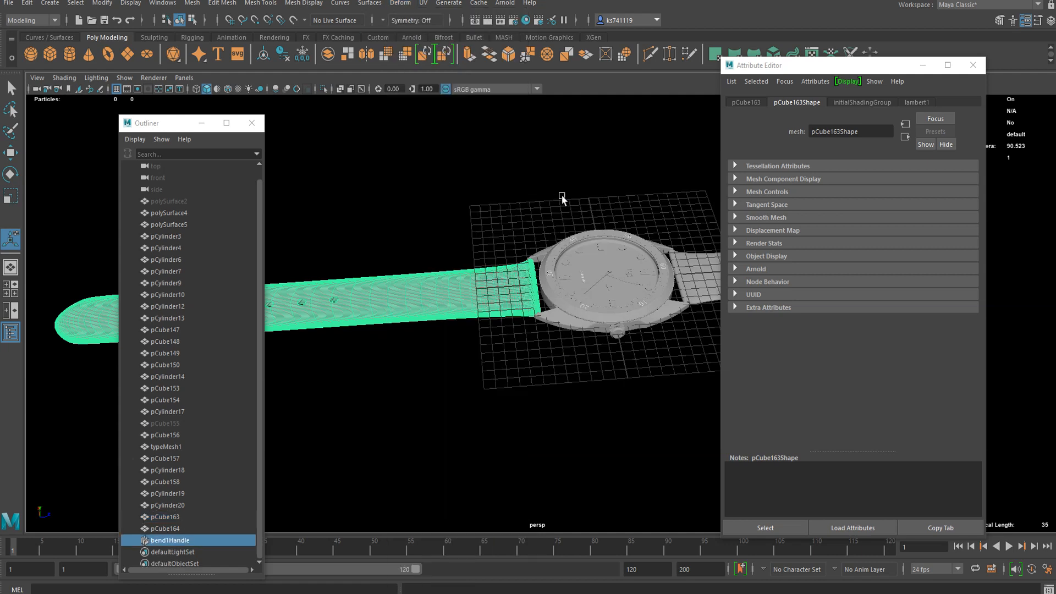
left_click_drag(913, 178, 927, 180)
scroll(405, 255, "down", 3)
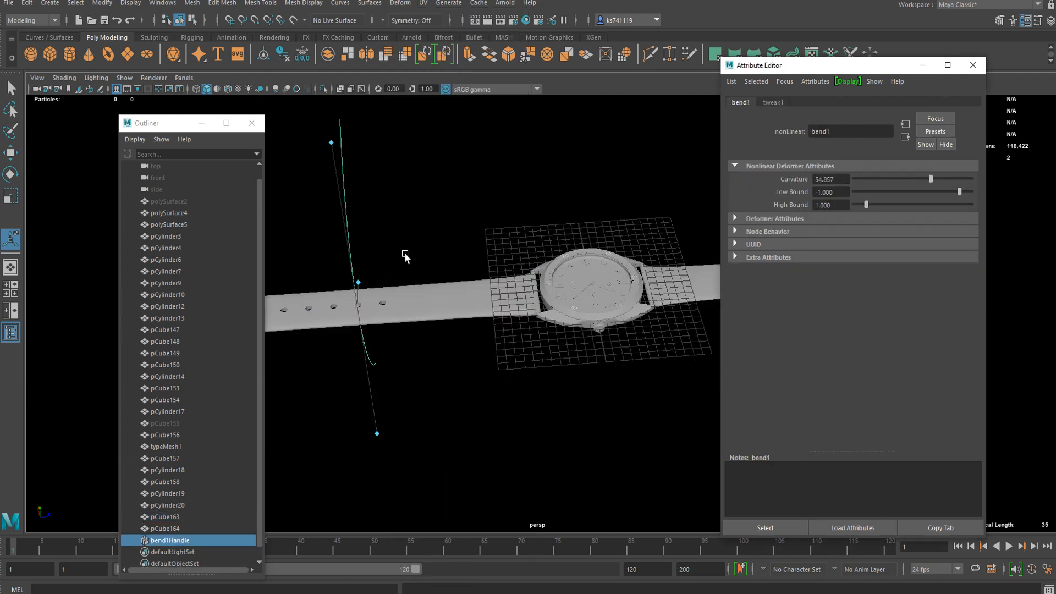
- Rotate the longer strap half's bend handle to lie along the strap, so that the strap curves downward
key("e")
left_click_drag(364, 344, 427, 302)
left_click_drag(386, 274, 323, 239)
scroll(325, 241, "down", 3)
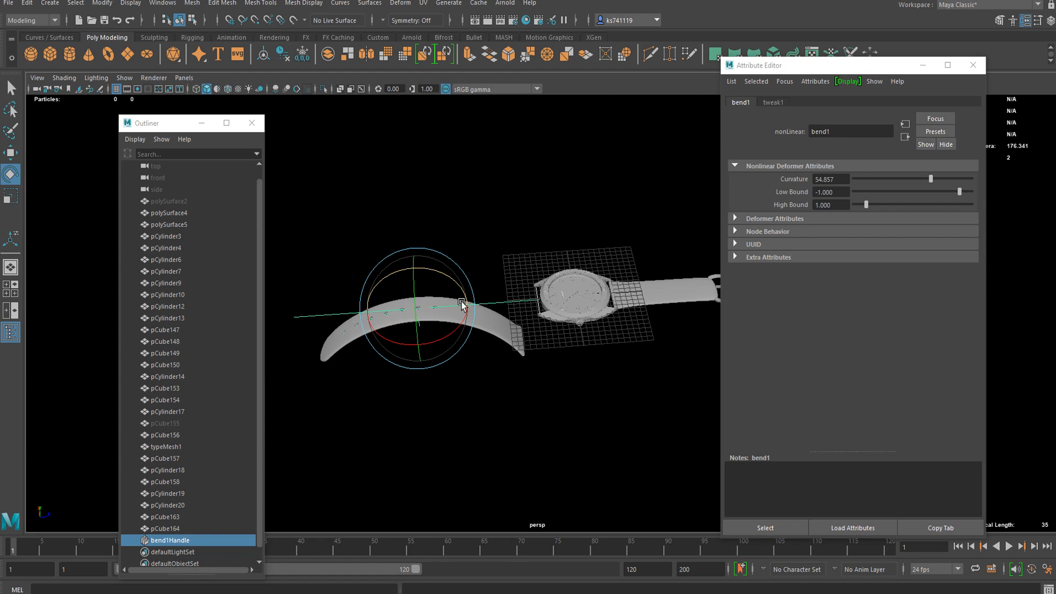
- Move the longer strap half's bend handle to its watch-case end and increase the Curvature to about 147.428
key("w")
left_click_drag(475, 306, 587, 301)
left_click_drag(930, 179, 960, 185)
mouse_move(578, 304)
left_mouse_down()
mouse_move(550, 296)
mouse_move(573, 299)
left_mouse_up()
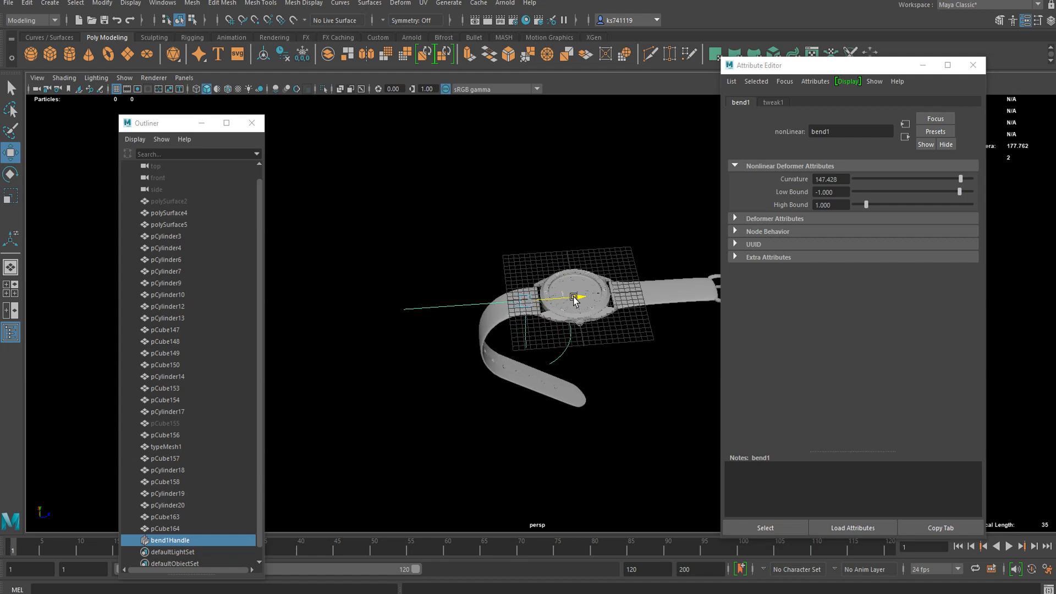
key("f")
left_click_drag(507, 237, 555, 232)
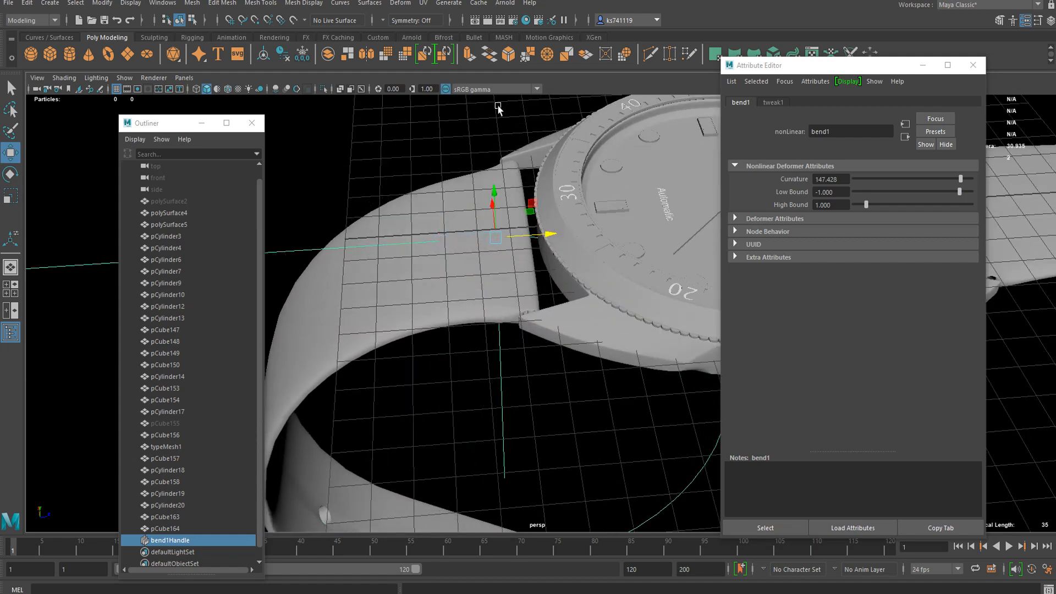
- Raise the High Bound of the longer strap half's bend to about 1.238 to curl its free end further under
scroll(550, 330, "down", 5)
left_click_drag(573, 356, 544, 330, "alt")
scroll(567, 352, "down", 3)
left_click_drag(575, 380, 597, 396, "alt")
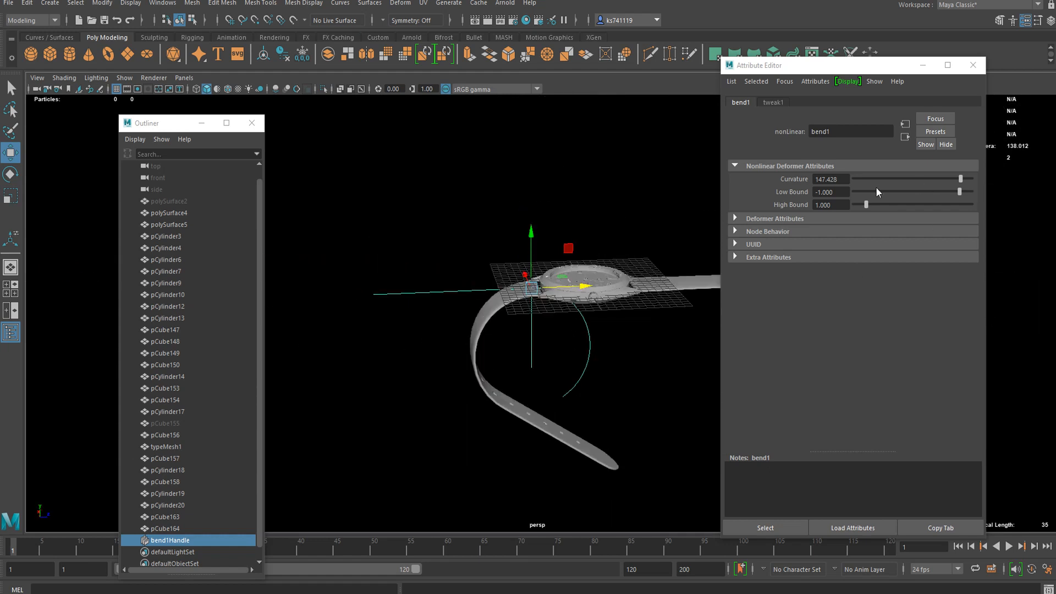
left_click_drag(871, 203, 870, 206)
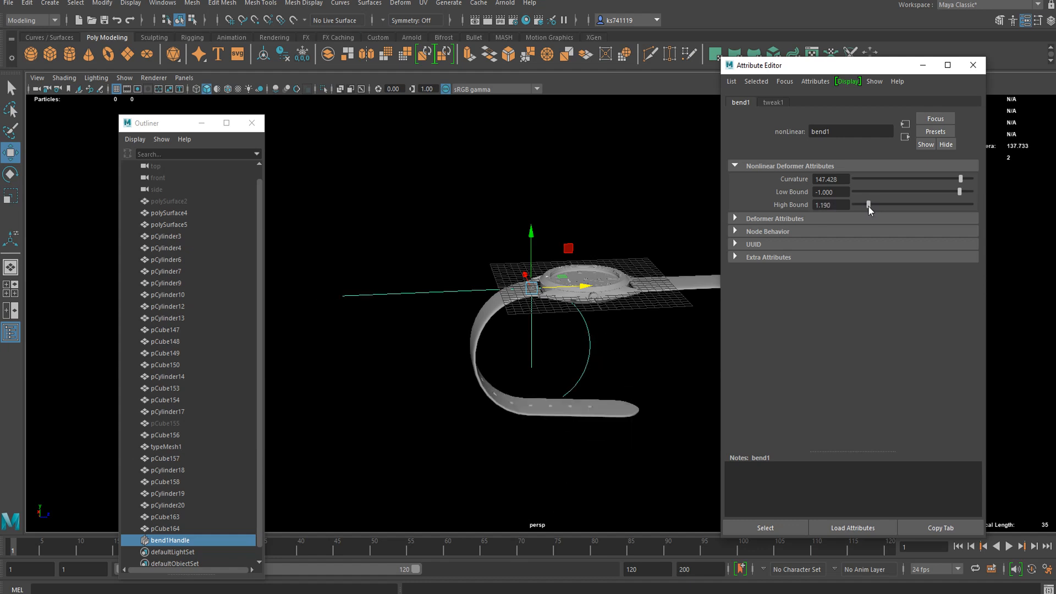
left_click_drag(560, 290, 614, 293)
key("ctrl+z")
key("ctrl+z")
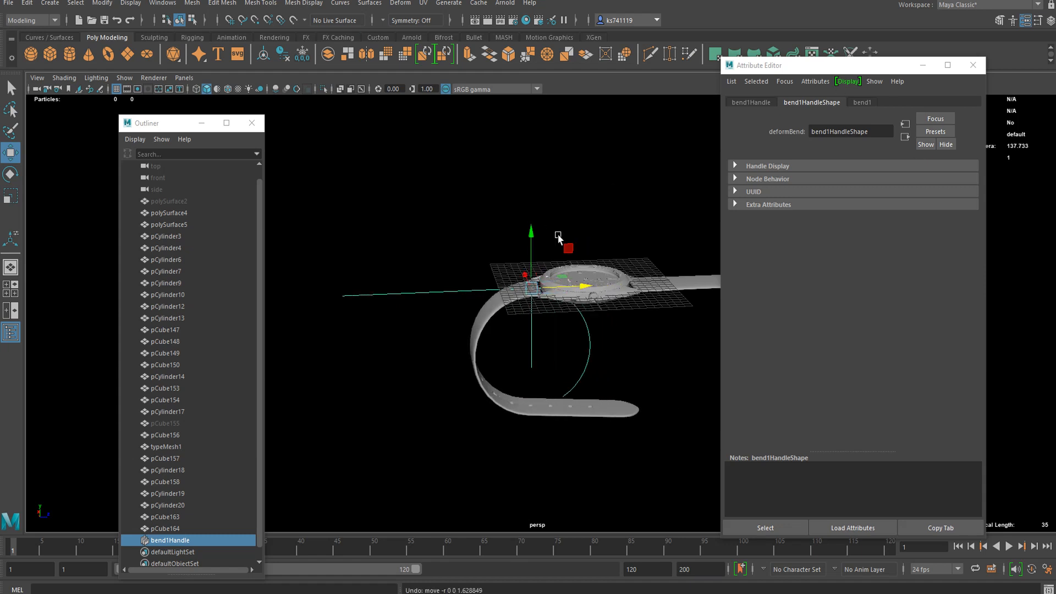
left_click(870, 103)
mouse_move(869, 207)
left_mouse_down()
mouse_move(889, 202)
mouse_move(869, 209)
left_mouse_up()
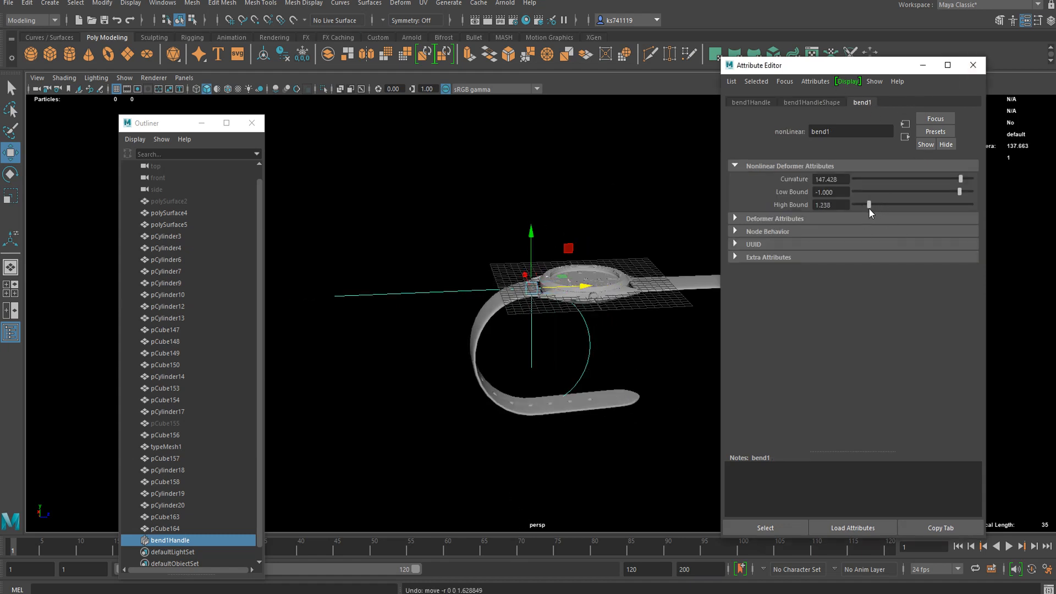
left_click_drag(584, 325, 570, 298, "alt")
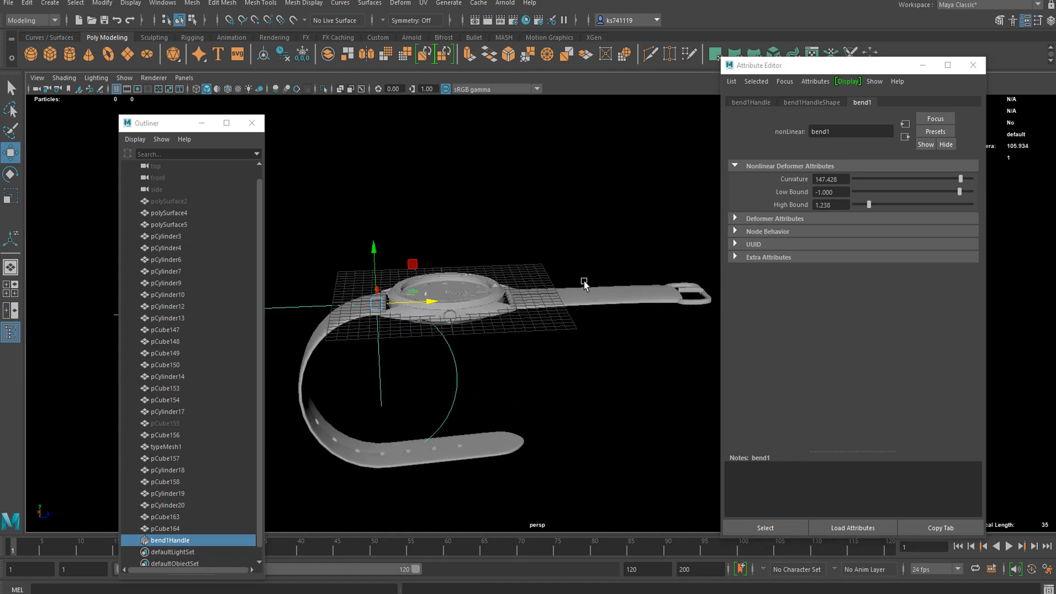
- Add a nonlinear Bend deformer to the shorter strap half with the buckle and set its Curvature to about 44.571
left_click(647, 307)
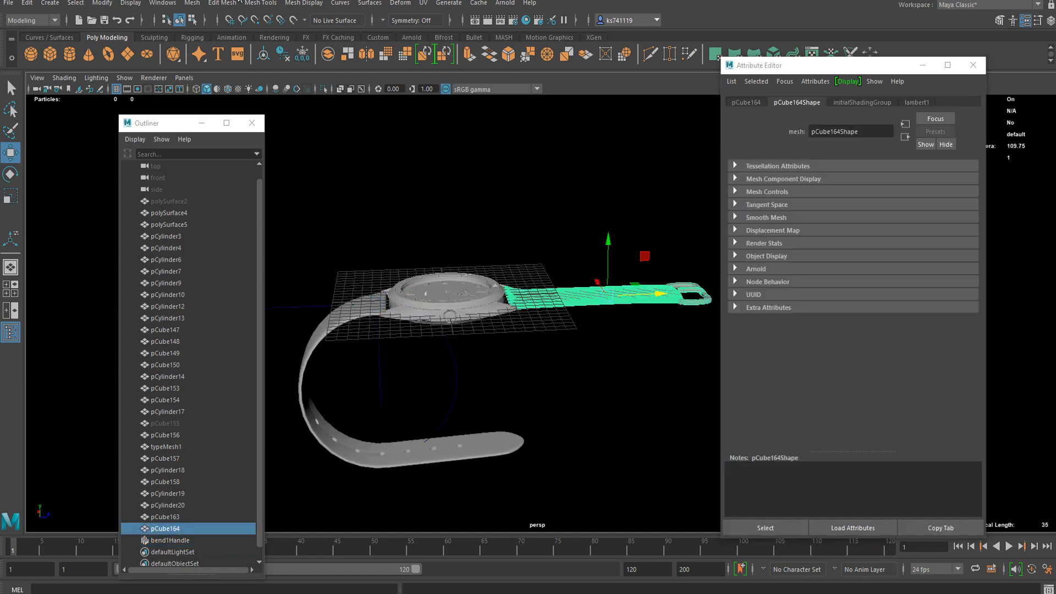
left_click(287, 4)
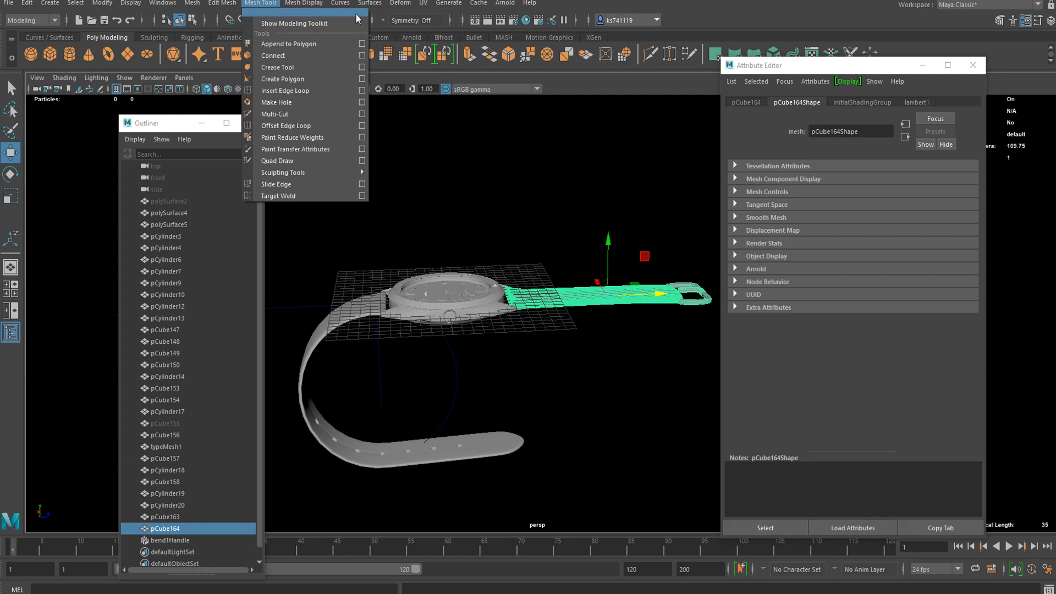
mouse_move(397, 4)
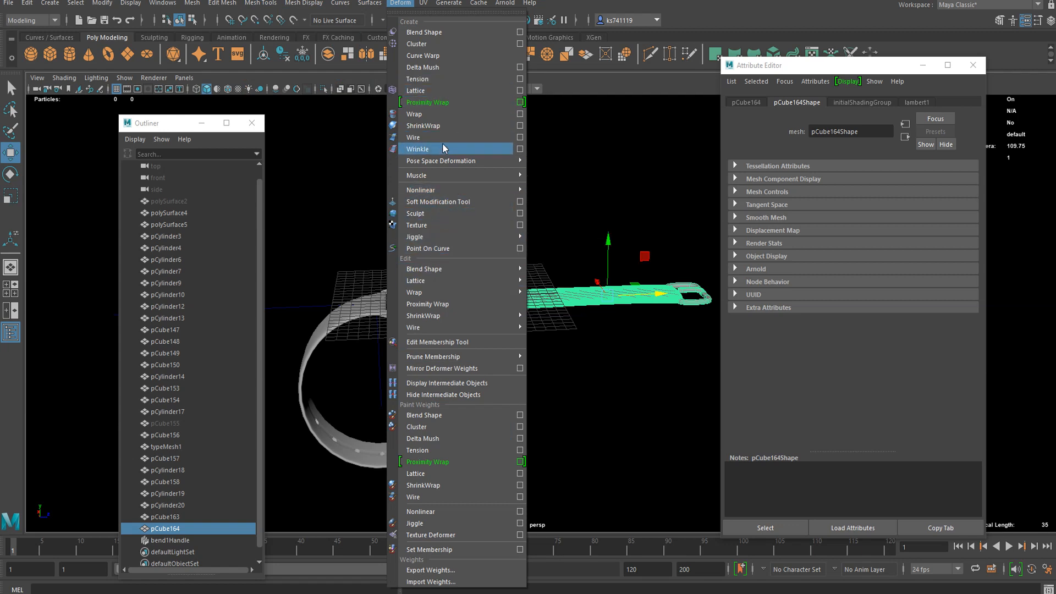
mouse_move(441, 190)
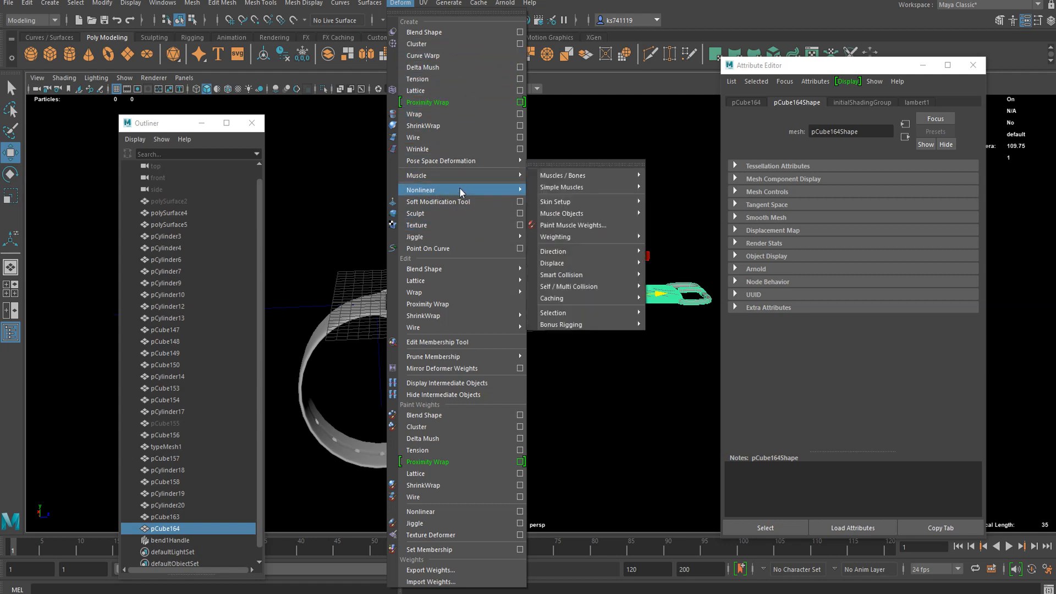
left_click(562, 191)
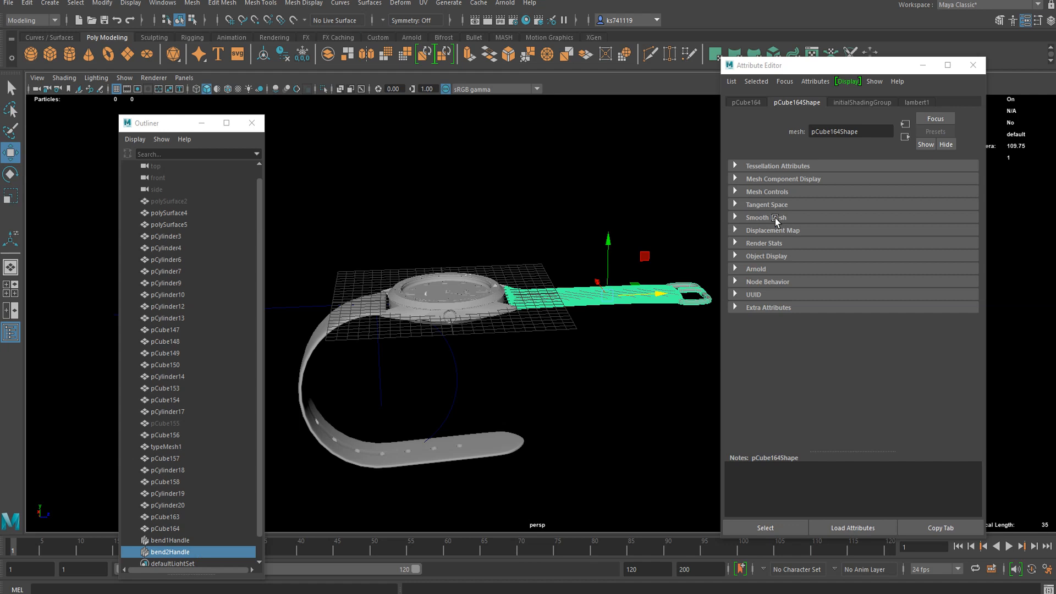
scroll(534, 218, "down", 3)
scroll(586, 216, "up", 3)
left_click_drag(559, 216, 565, 244, "alt")
middle_click_drag(565, 244, 499, 255, "alt")
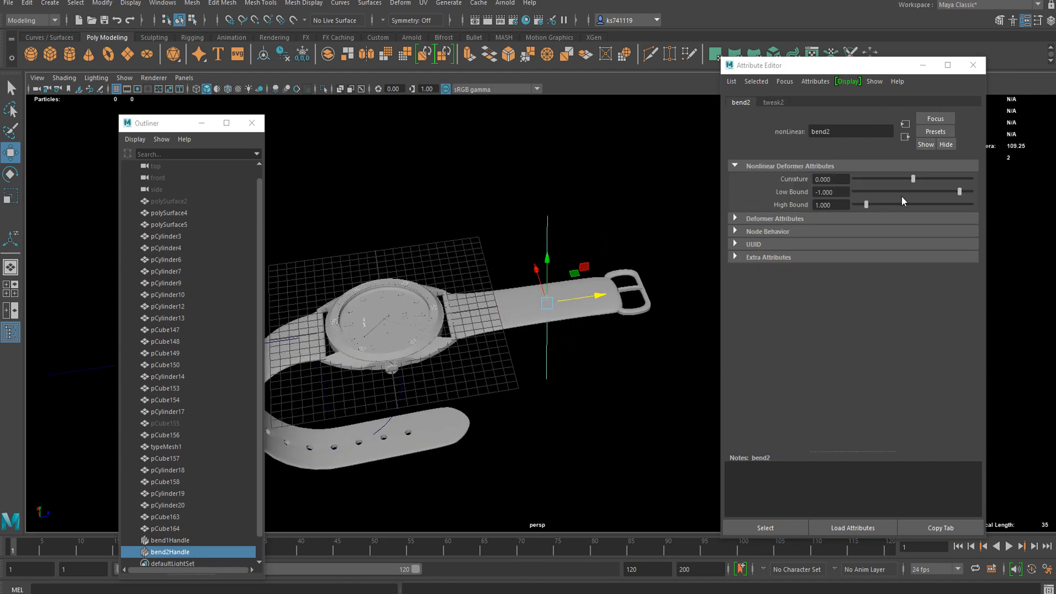
left_click_drag(915, 179, 928, 181)
- Rotate the buckle strap's bend handle to lie along the strap, so that both of its ends curve downward
scroll(594, 312, "up", 2)
key("e")
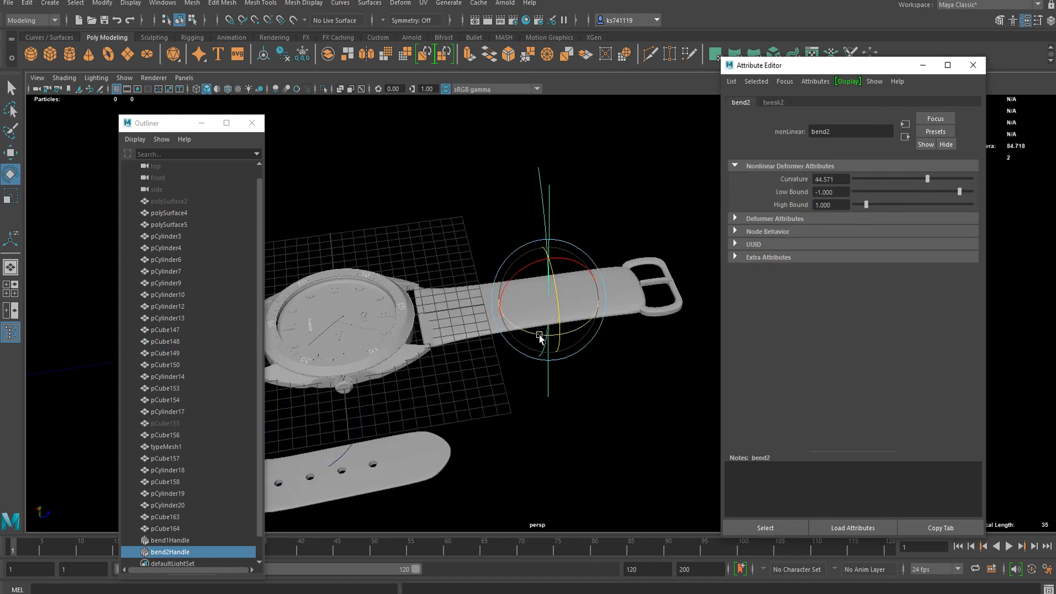
left_click_drag(532, 336, 459, 315)
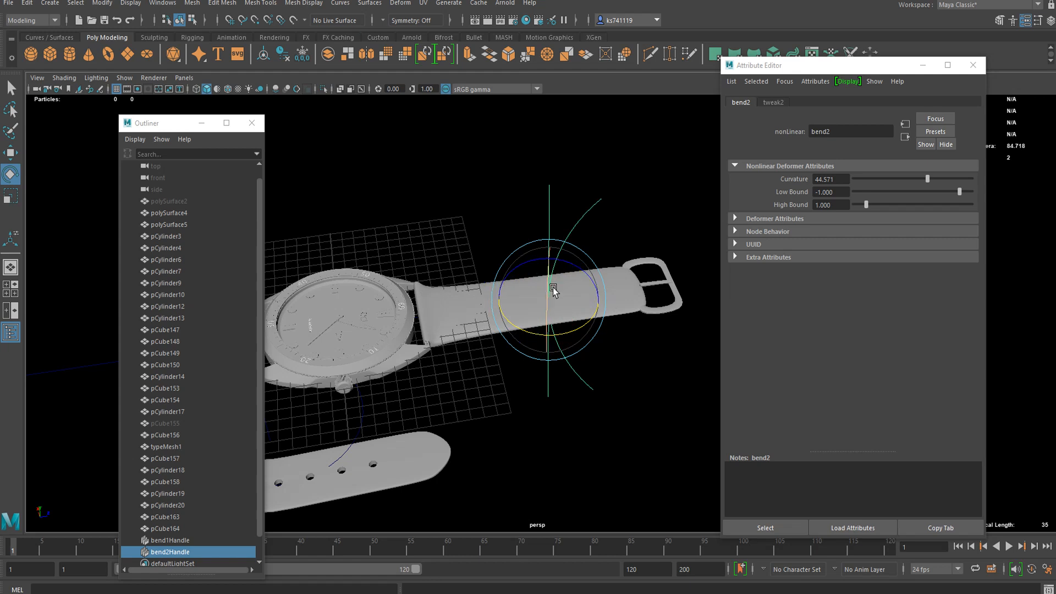
left_click_drag(524, 331, 535, 330)
left_click_drag(514, 282, 587, 254)
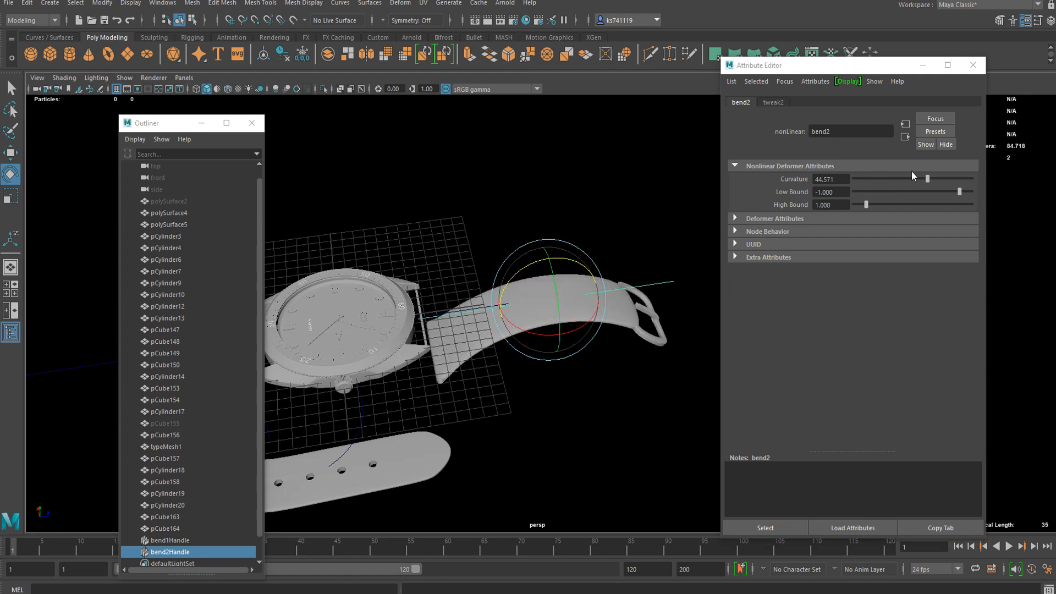
- Increase the buckle strap's bend Curvature to 96 and move its handle to the strap's watch-case end
left_click_drag(927, 178, 944, 180)
key("w")
left_click_drag(586, 300, 463, 335)
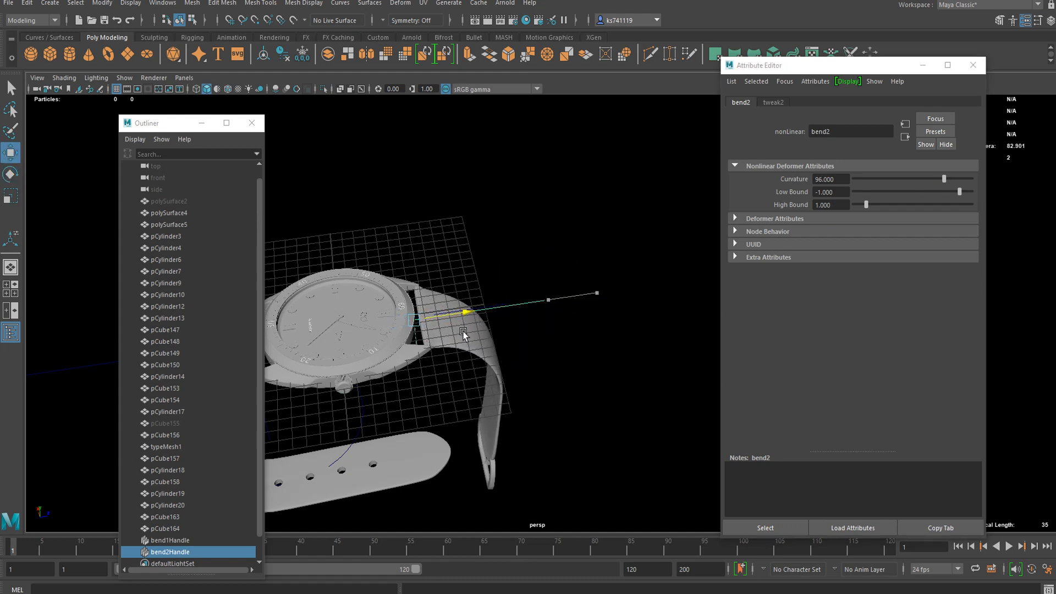
- Raise the High Bound of the buckle strap's bend to about 1.762 to curl the buckle under the watch
scroll(503, 309, "down", 1)
left_click_drag(476, 296, 489, 267, "alt")
scroll(521, 325, "down", 2)
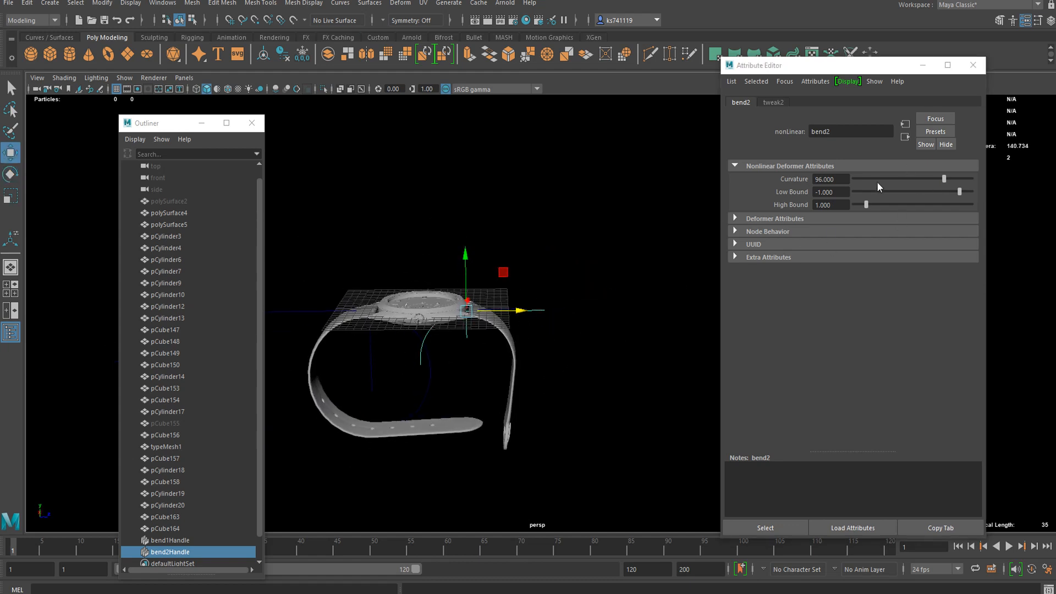
left_click(876, 200)
left_click_drag(868, 206, 878, 205)
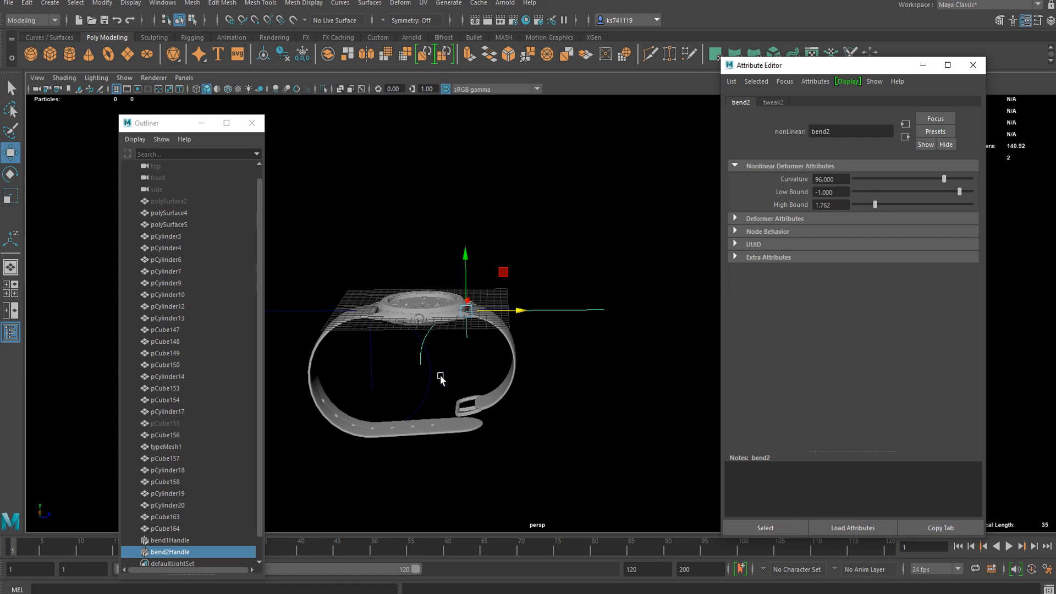
- Set the longer strap half's bend to a Low Bound of 0 and a High Bound of about 1.238
left_click(439, 345)
left_click(862, 103)
left_click_drag(878, 205, 867, 203)
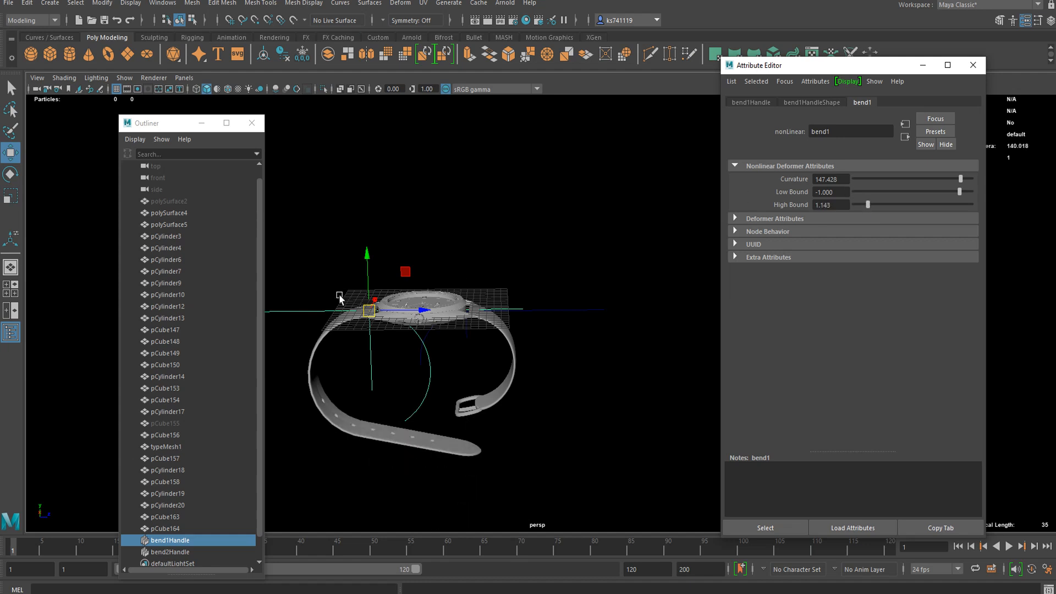
left_click_drag(367, 262, 391, 227)
key("ctrl+z")
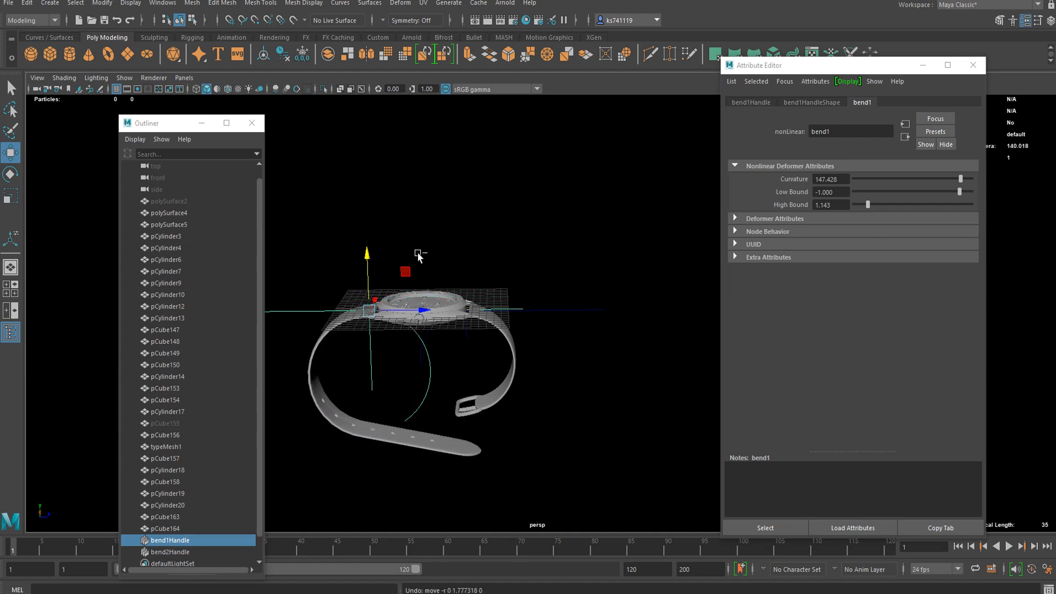
left_click(917, 191)
left_click_drag(953, 195, 975, 201)
left_click_drag(889, 205, 869, 205)
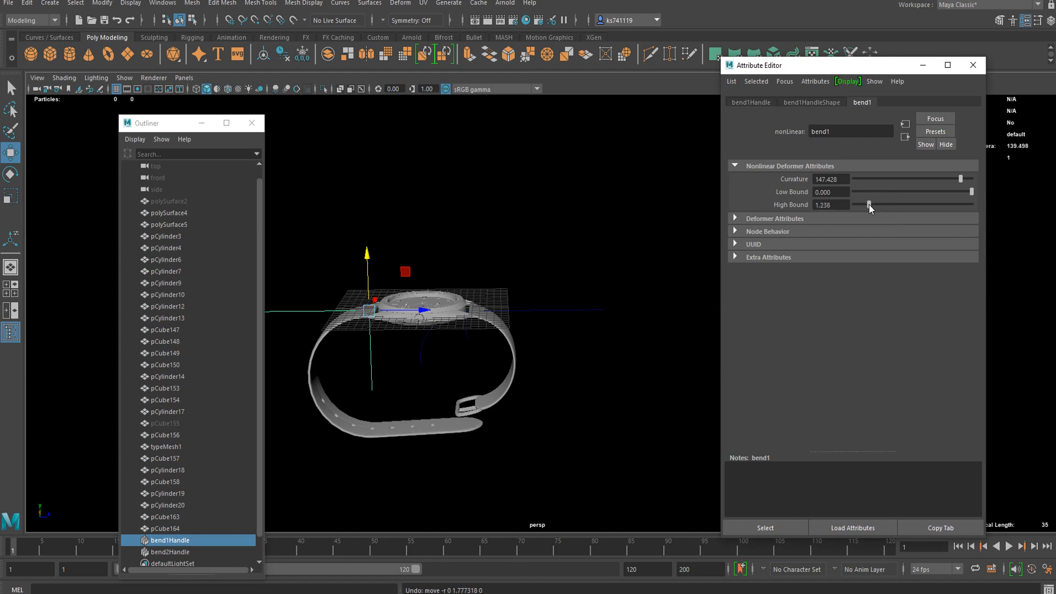
- Raise the High Bound of the longer strap half's bend to about 1.333 so that its tip meets the buckle
left_click_drag(383, 319, 478, 322)
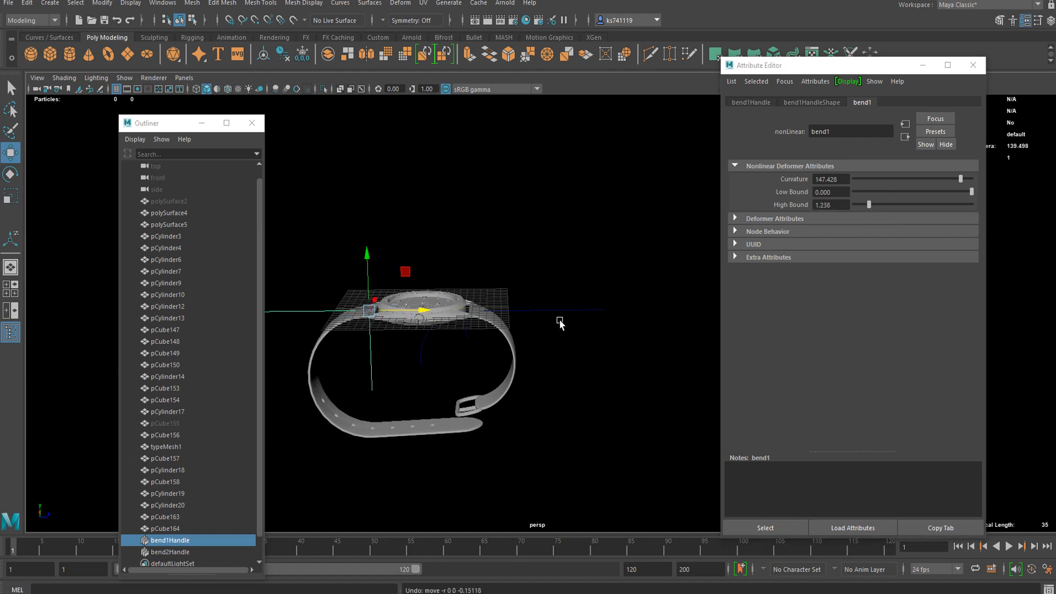
mouse_move(869, 205)
left_mouse_down()
mouse_move(884, 203)
mouse_move(871, 202)
left_mouse_up()
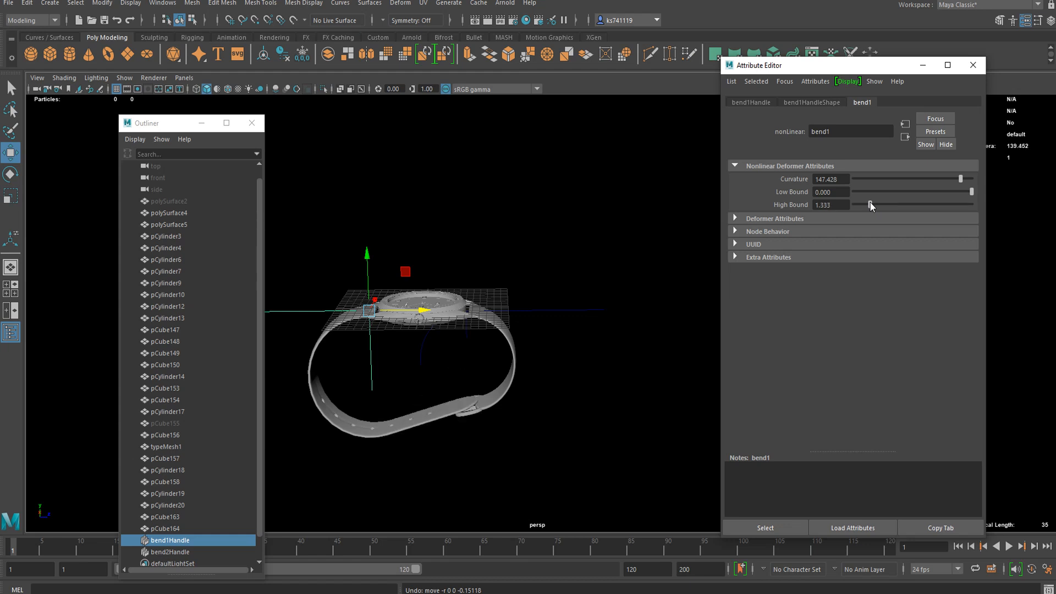
scroll(411, 305, "up", 4)
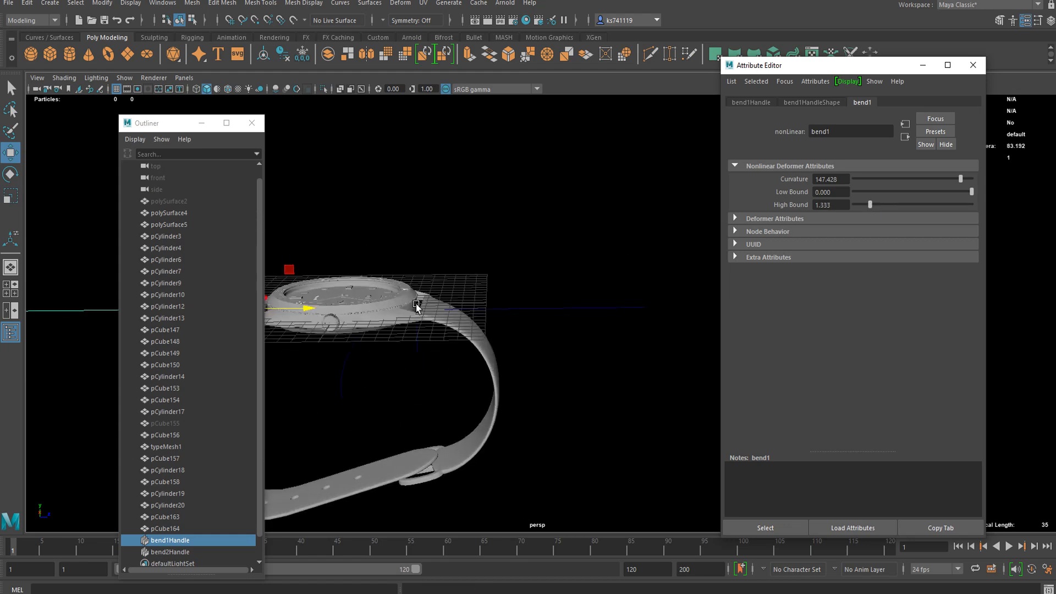
middle_click_drag(369, 332, 555, 296, "alt")
scroll(534, 301, "up", 2)
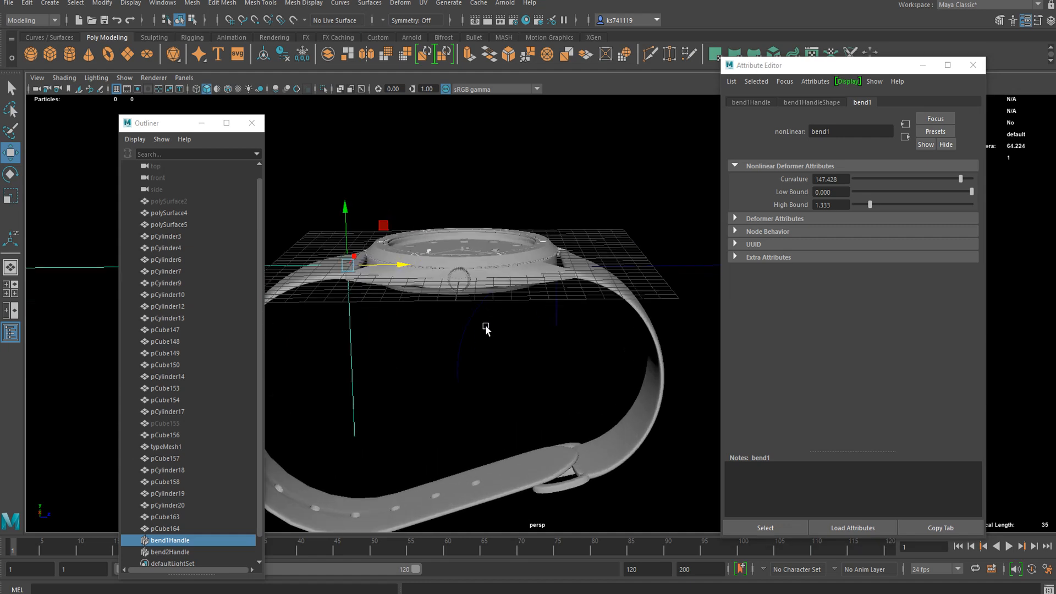
- Move the pivot of the longer strap half to its end at the watch case
left_click(308, 288)
middle_click_drag(325, 306, 421, 257, "alt")
scroll(368, 318, "down", 3)
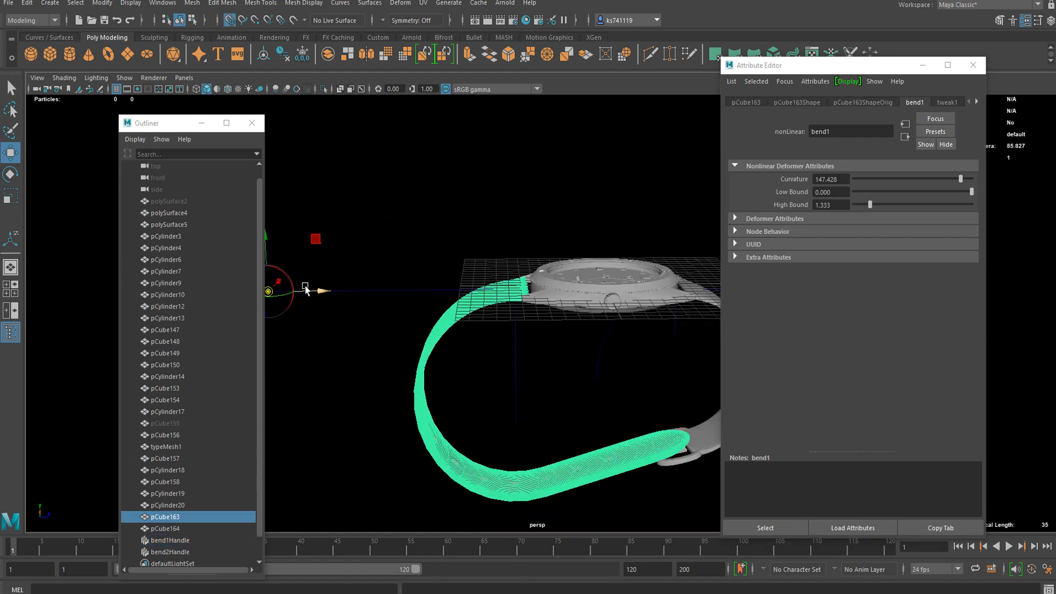
scroll(530, 299, "up", 3)
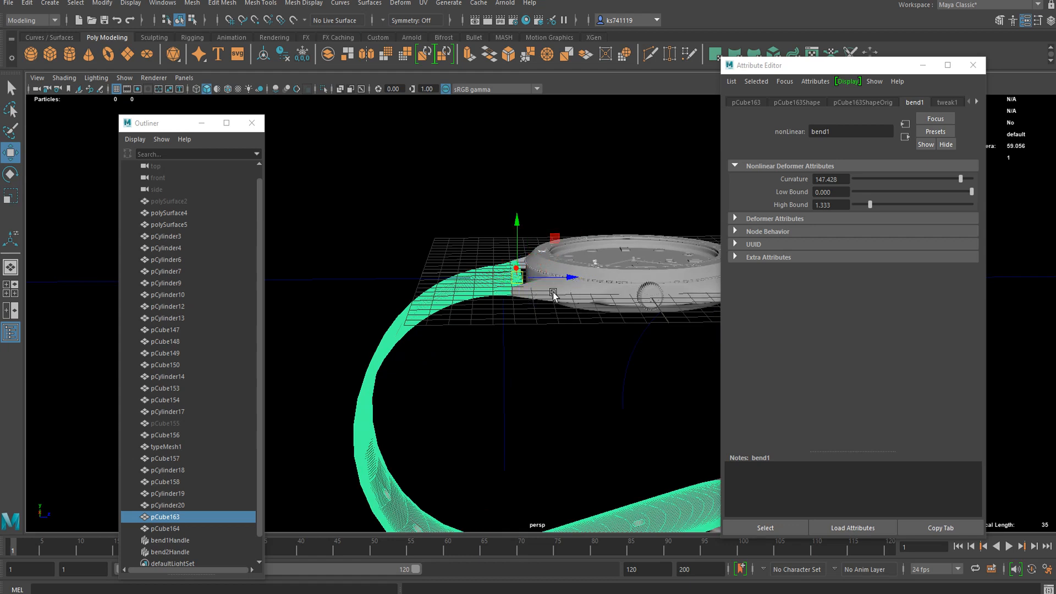
- Try rotating the longer strap half about its watch-case end, and undo the rotation
scroll(556, 291, "down", 3)
key("e")
left_click_drag(513, 244, 503, 275)
key("ctrl+z")
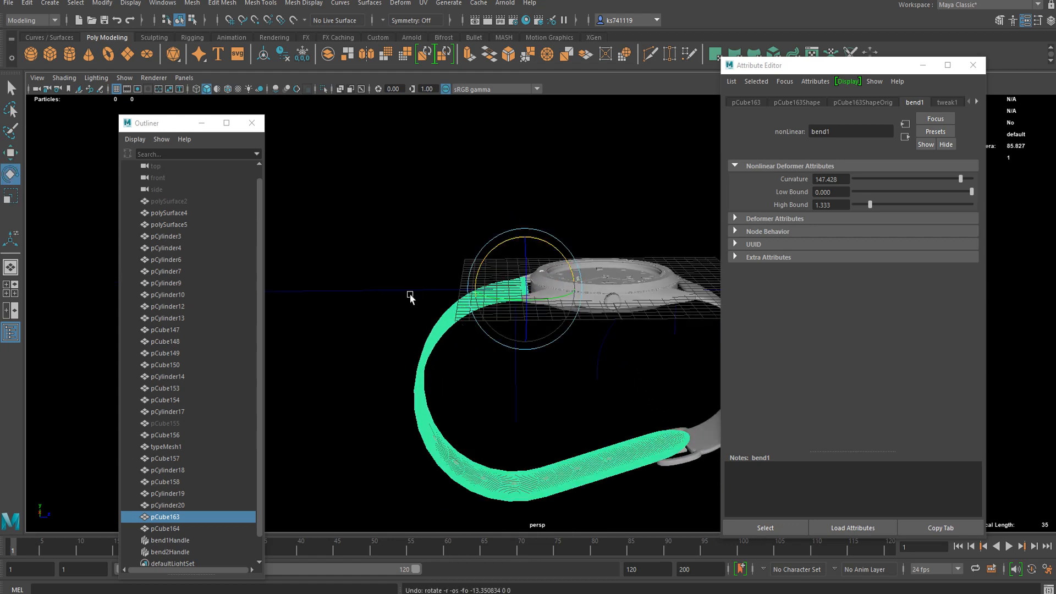
- Delete the history of the long strap pCube163 and rotate it inward around its watch-case end
left_click(279, 57)
left_click_drag(505, 241, 475, 259)
middle_click_drag(587, 352, 484, 271, "alt")
scroll(484, 271, "up", 2)
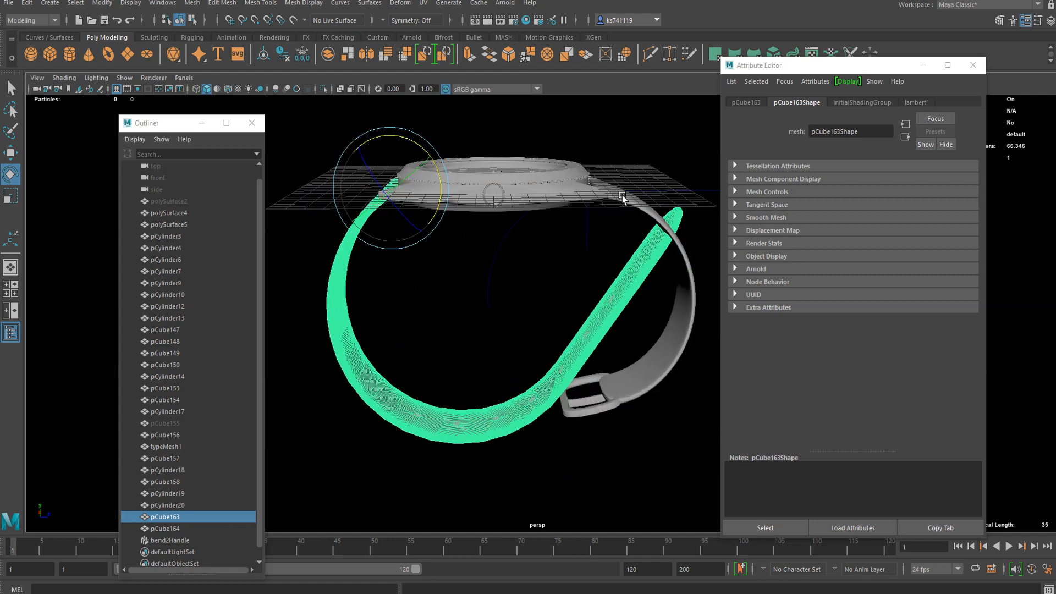
- Delete the buckle strap's history, move its pivot along Z to the watch-case end, and rotate the strap inward
left_click(621, 195)
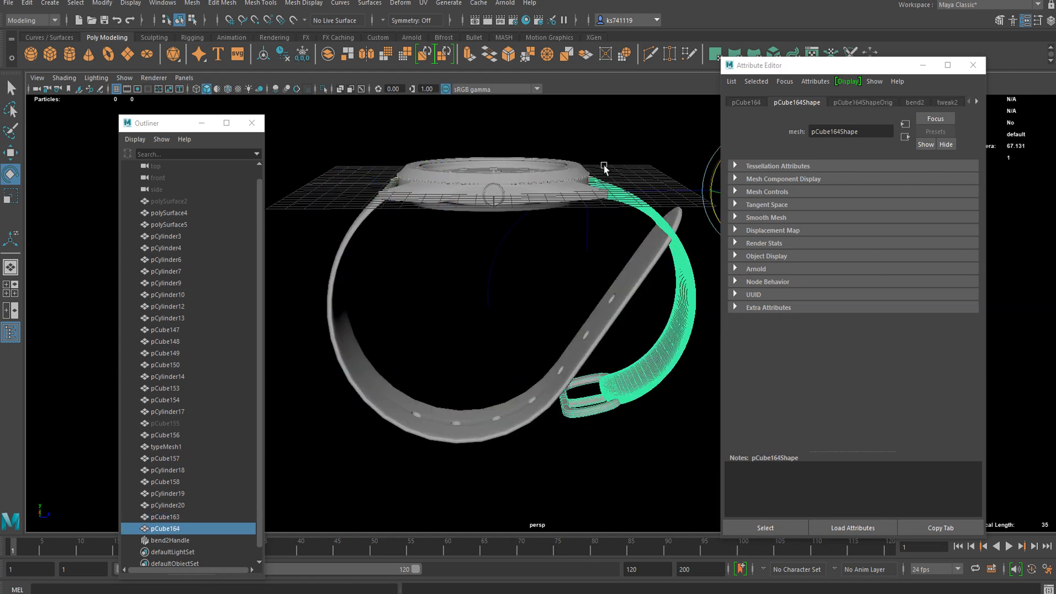
left_click(286, 57)
key("d")
middle_click_drag(616, 235, 394, 316, "alt")
key("x")
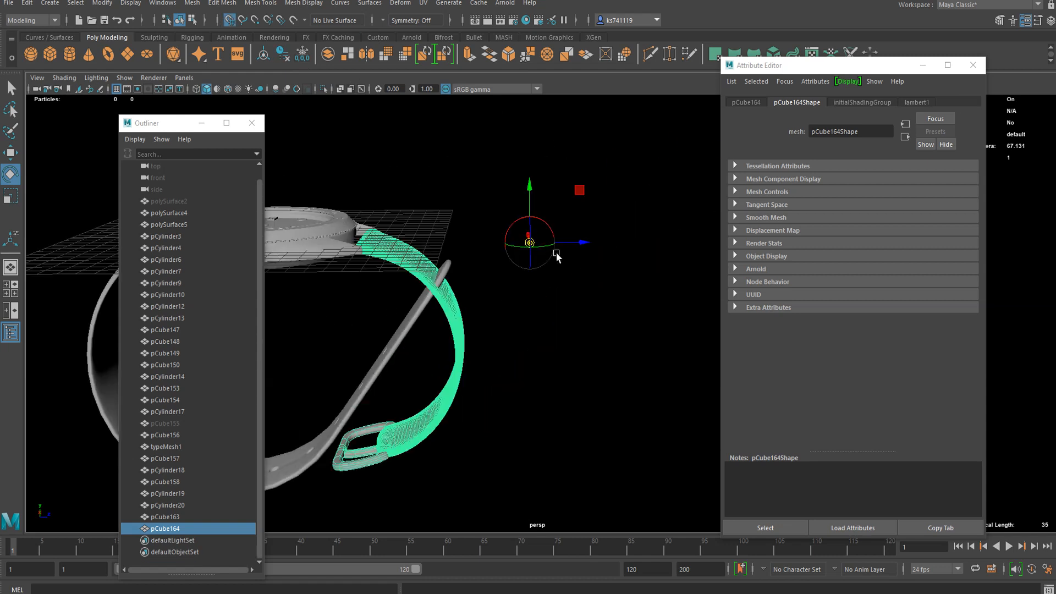
left_click_drag(577, 244, 389, 250)
key("d")
mouse_move(401, 207)
left_mouse_down()
mouse_move(414, 220)
mouse_move(422, 206)
left_mouse_up()
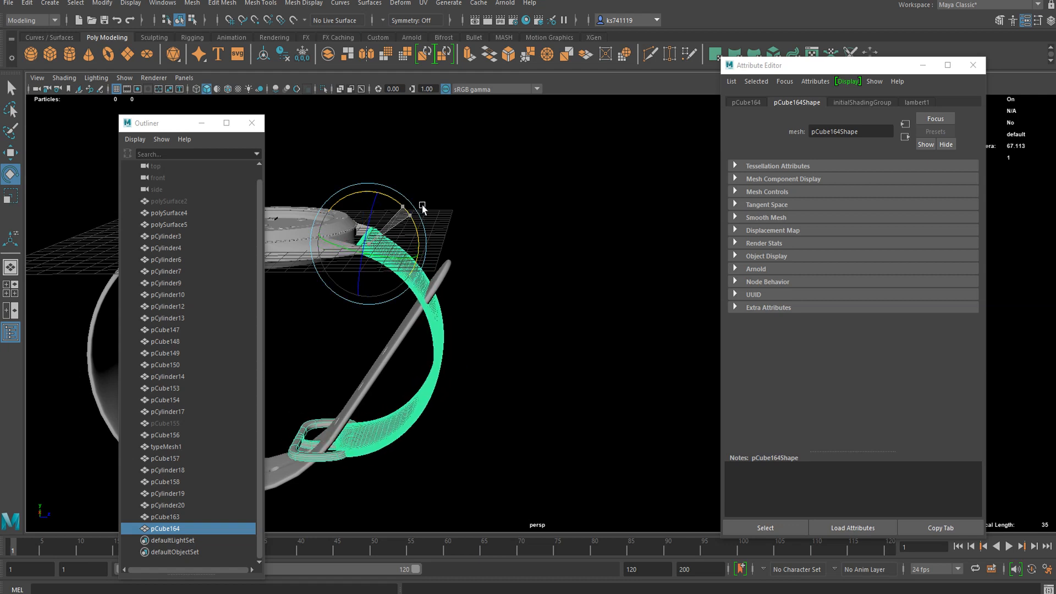
left_click_drag(405, 252, 579, 203, "alt")
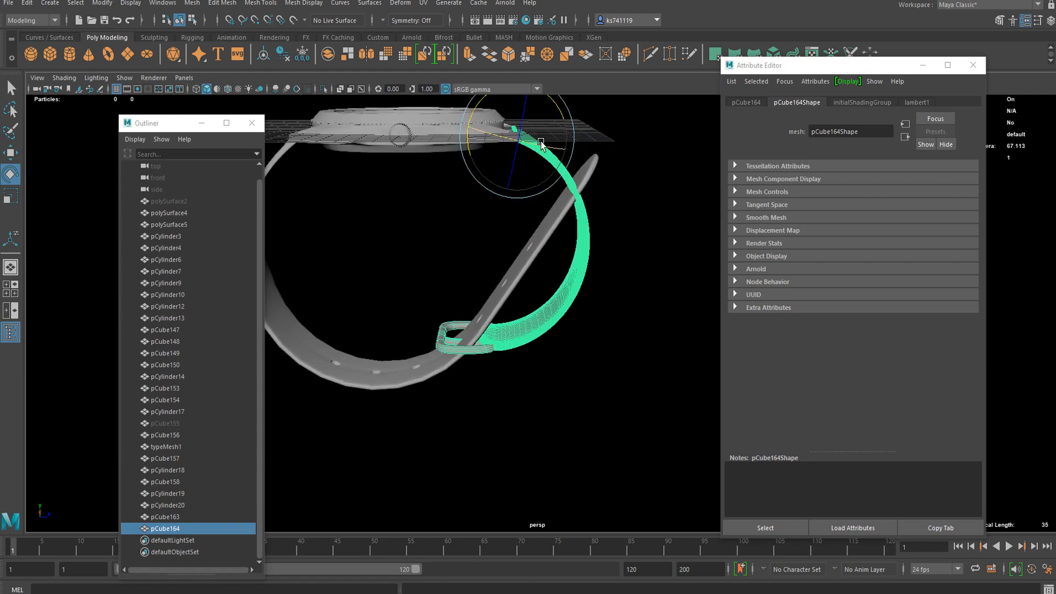
left_click_drag(561, 108, 556, 106)
- Undo both straps' rotations, the pivot move and the history deletions
key("ctrl+z")
key("ctrl+z")
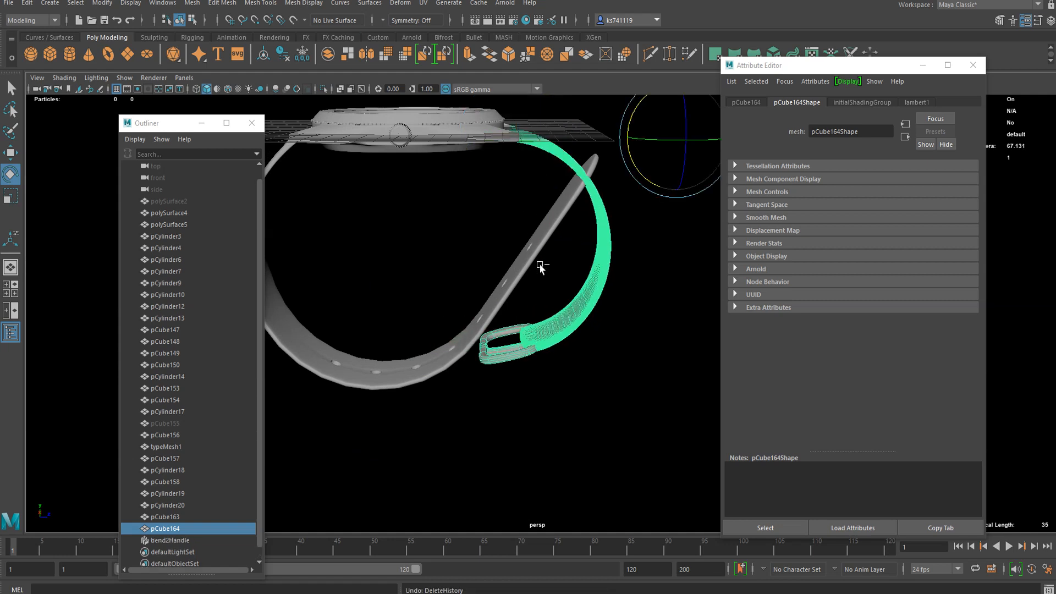
key("ctrl+z")
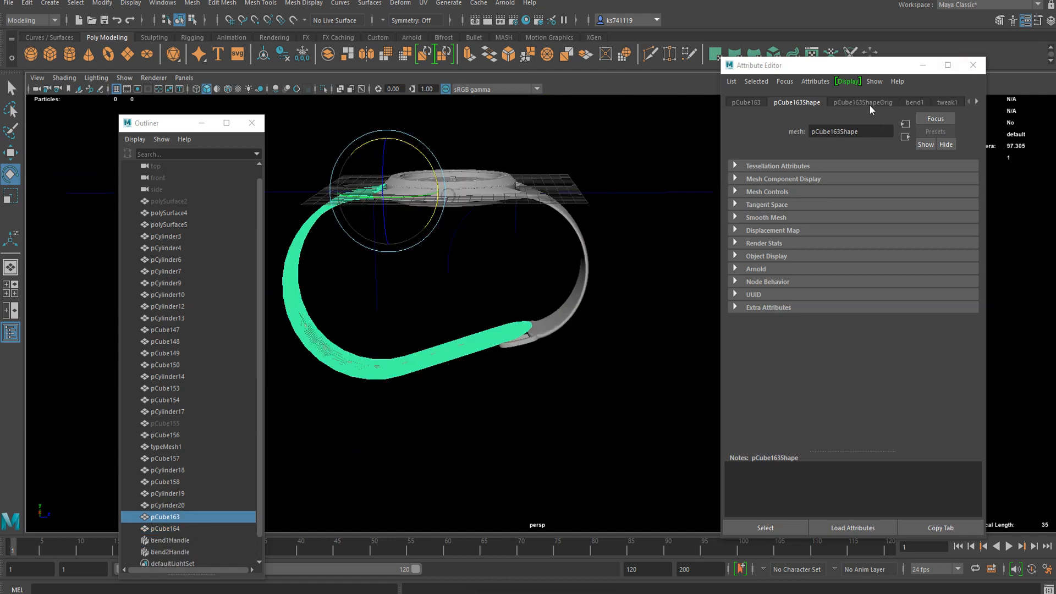
- Set the High Bound of the long strap's bend1 deformer to 2.238
left_click(915, 103)
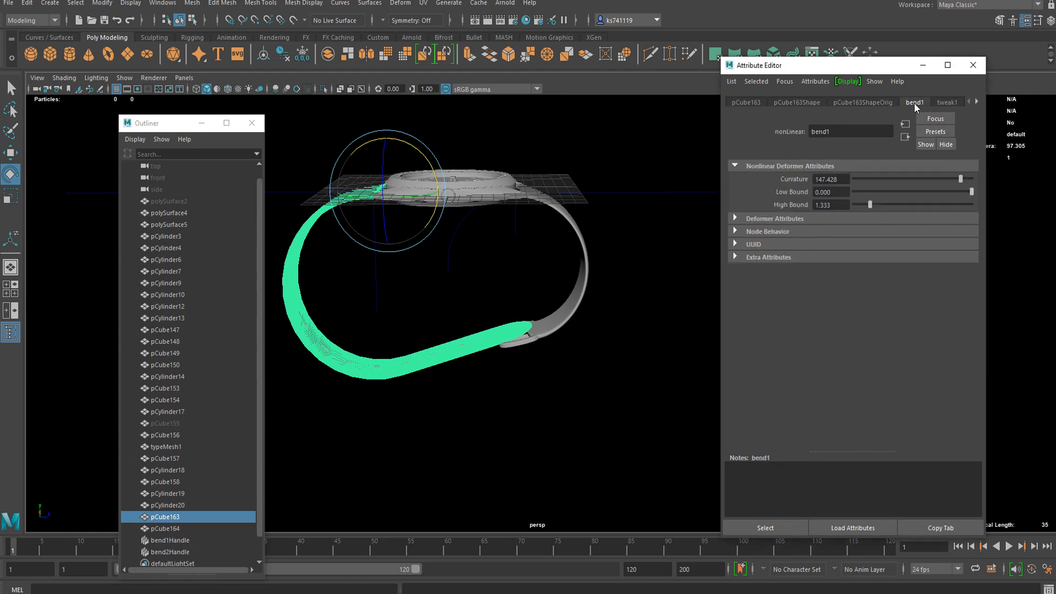
left_click(307, 199)
left_click_drag(873, 204, 880, 205)
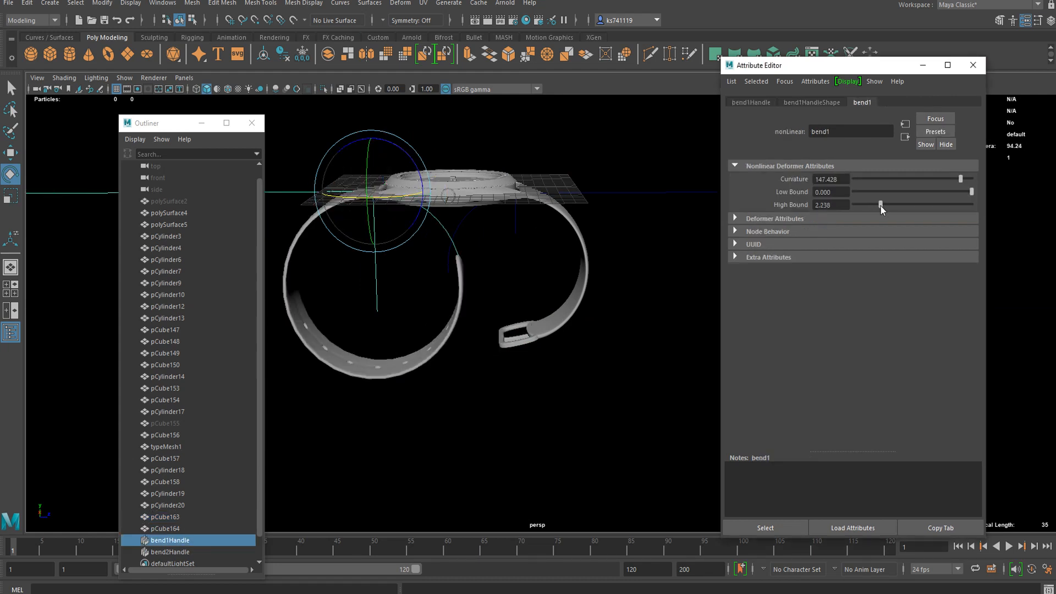
- Set the buckle strap's bend2 High Bound to 2.381 and delete the history of both straps
left_click(591, 252)
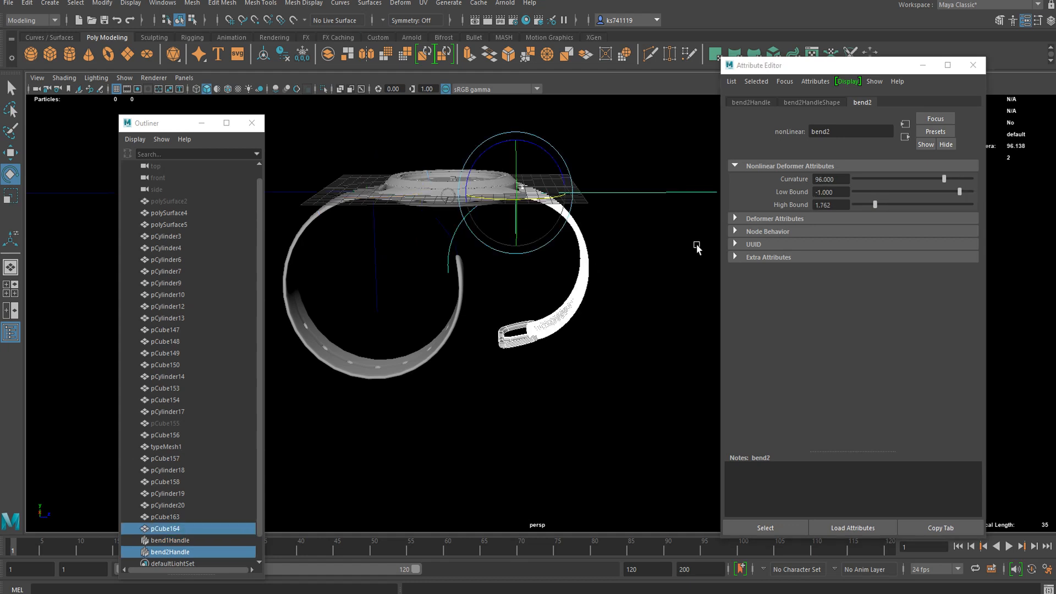
mouse_move(874, 208)
left_mouse_down()
mouse_move(891, 206)
mouse_move(873, 209)
mouse_move(882, 206)
left_mouse_up()
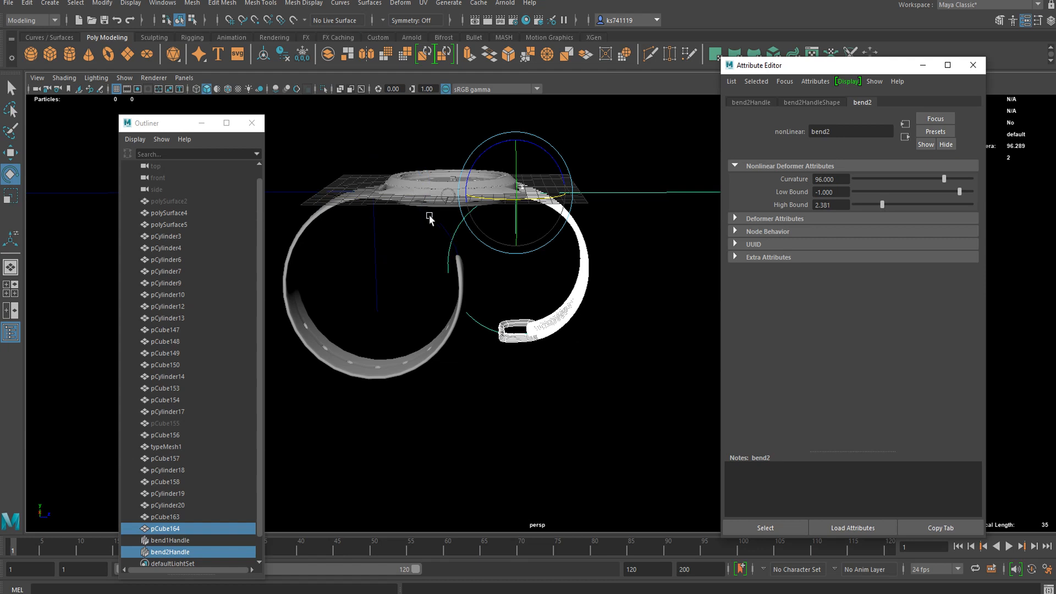
left_click(308, 237)
left_click(578, 279, "shift")
left_click(285, 57)
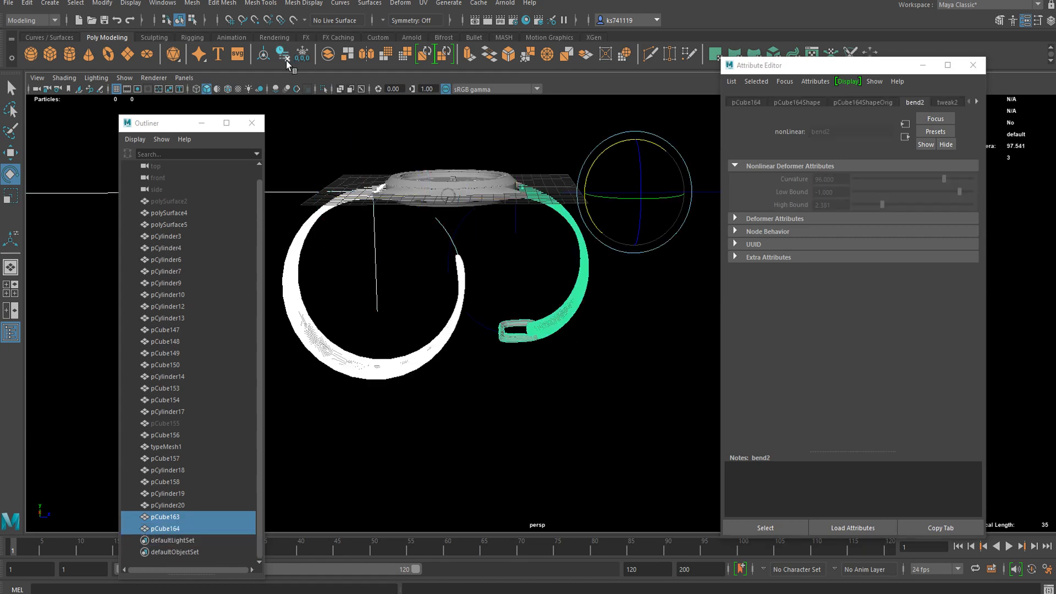
- Rotate the long strap inward around its watch-case end so it curls under the case
left_click(330, 208)
key("w")
key("e")
left_click_drag(415, 235, 456, 186)
- Move the buckle strap's pivot along Z to its watch-case end and rotate the strap inward
left_click(573, 196)
key("d")
left_click_drag(678, 199, 574, 200)
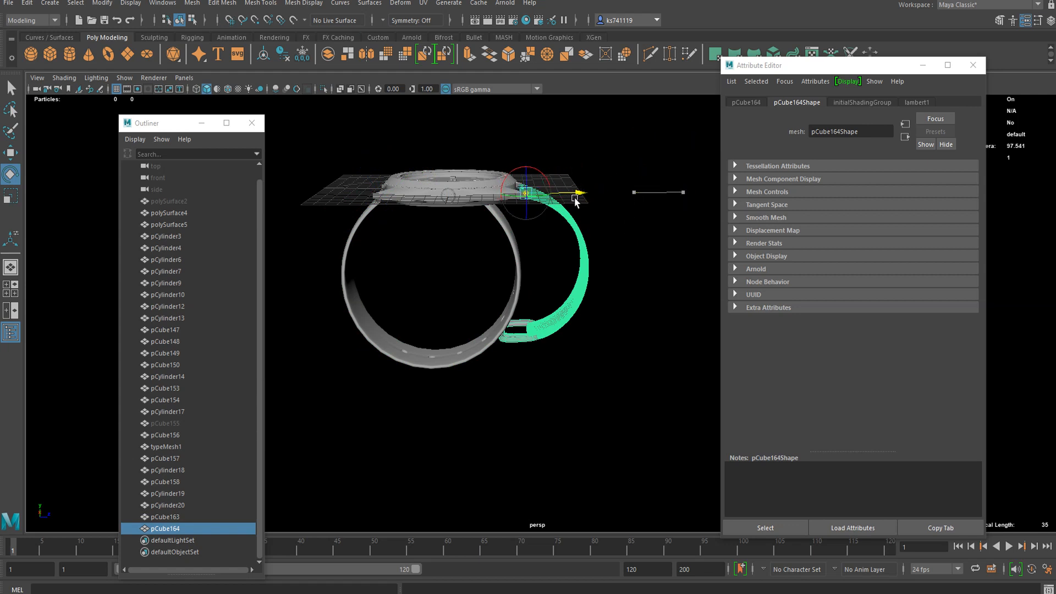
key("d")
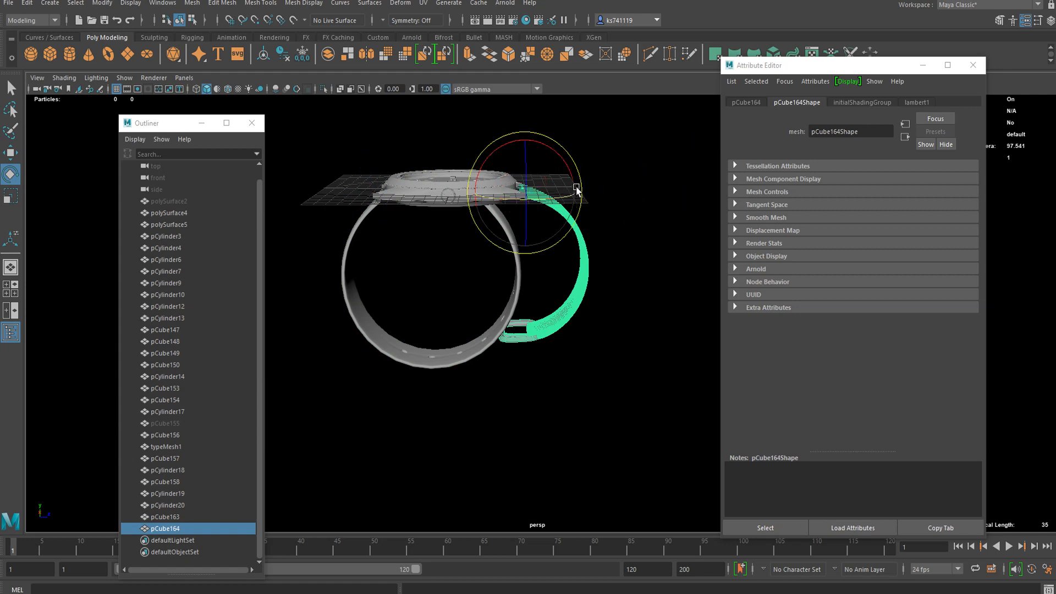
left_click_drag(564, 165, 586, 186)
- Undo the latest strap rotations, pivot move, combined history deletion and bend2 High Bound change
key("ctrl+z")
key("ctrl+z")
key("ctrl+z")
key("ctrl+z")
key("ctrl+z")
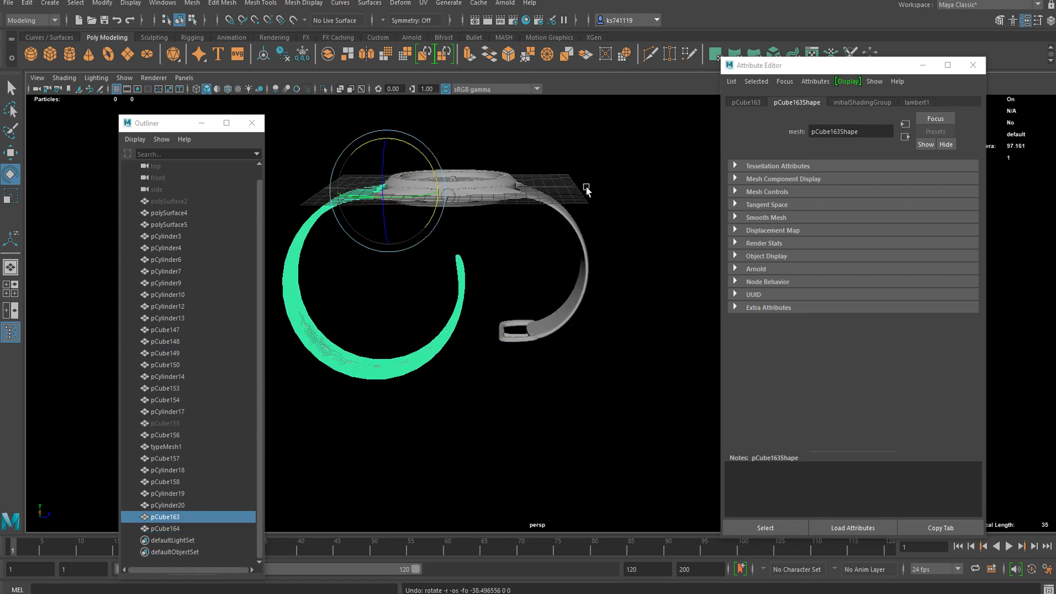
key("ctrl+z")
key("ctrl+z")
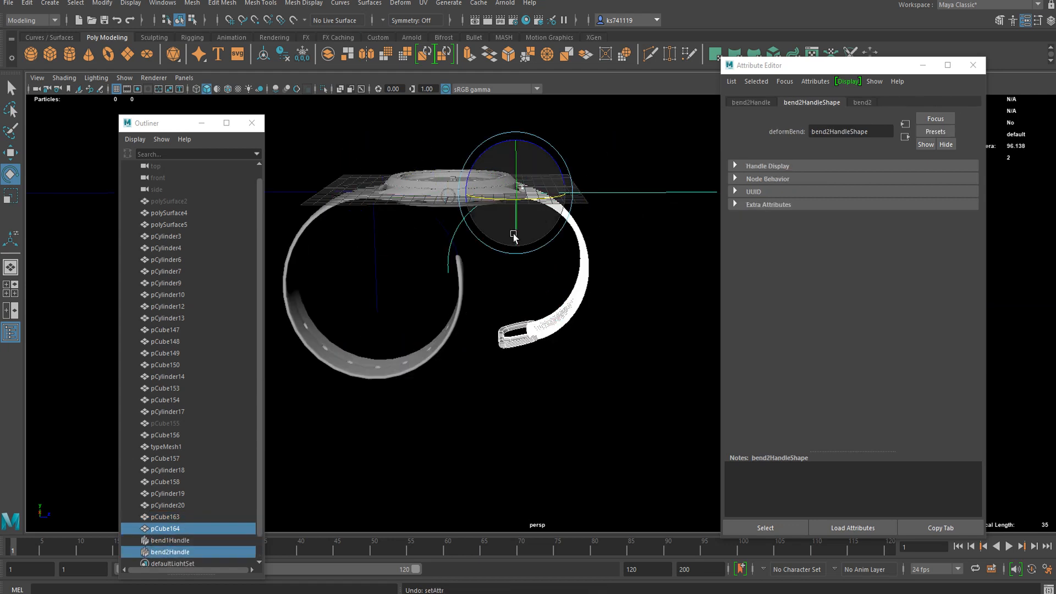
key("ctrl+z")
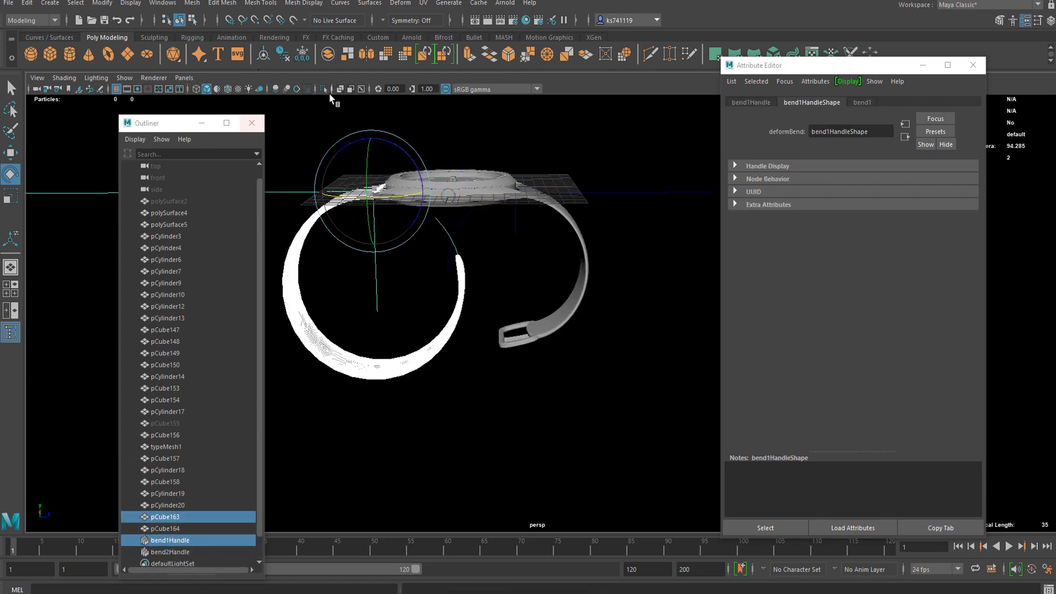
- Delete only the long strap's history and rotate the strap inward under the case to meet the buckle
left_click(281, 57)
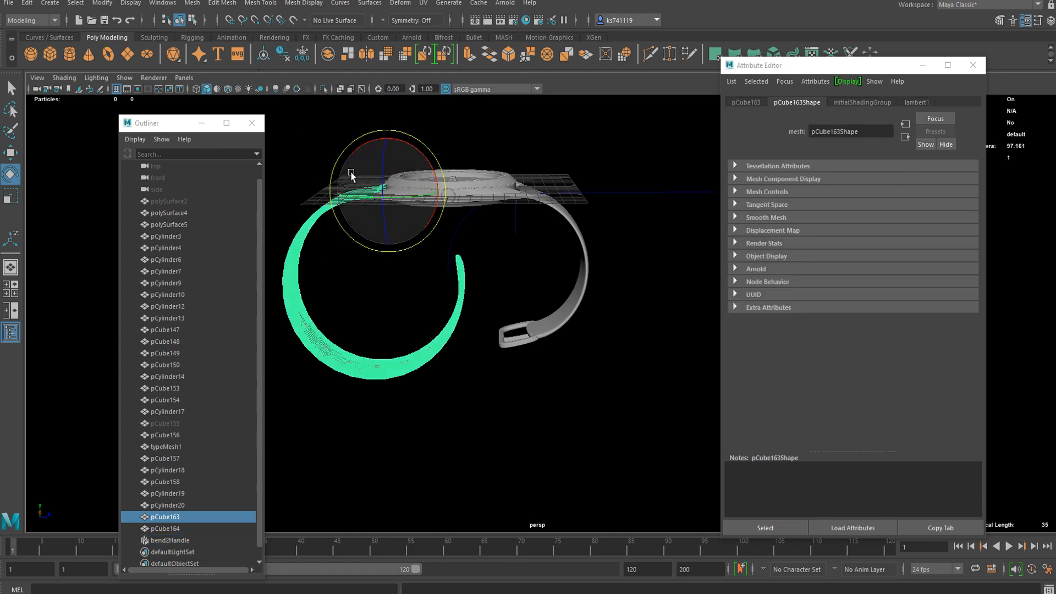
left_click_drag(368, 143, 344, 162)
- Set the Scale tool's axis orientation to world and try scaling the long strap along Z
key("r")
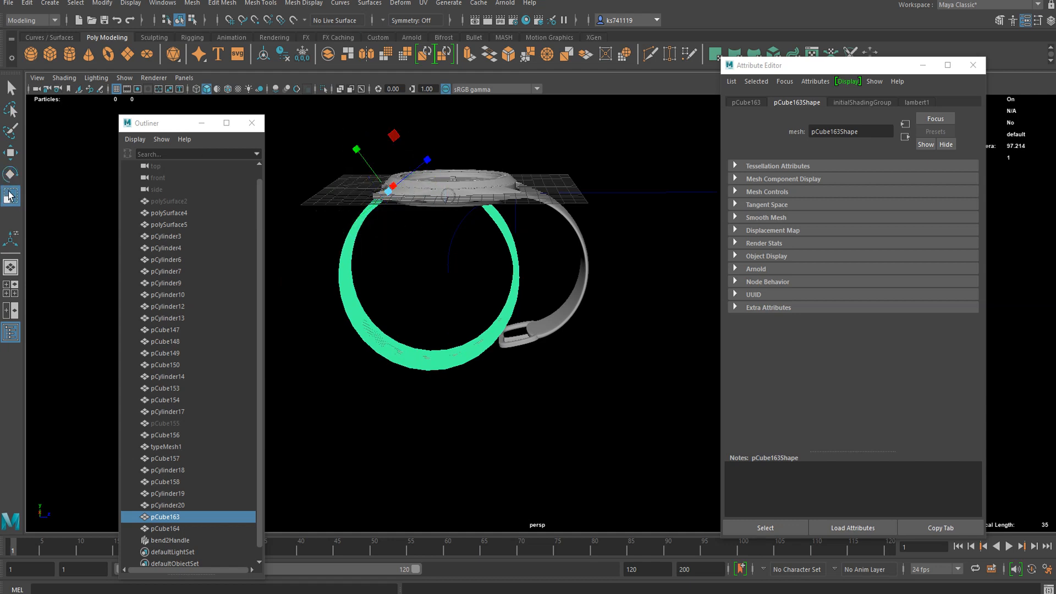
left_click(18, 333)
double_click(11, 196)
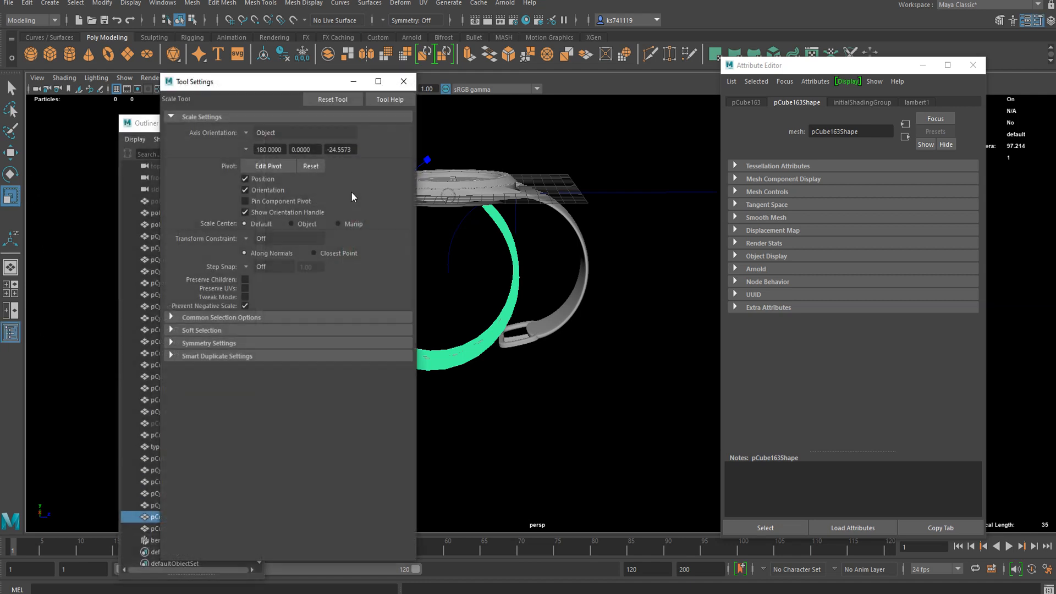
left_click(245, 134)
left_click(278, 150)
left_click(403, 82)
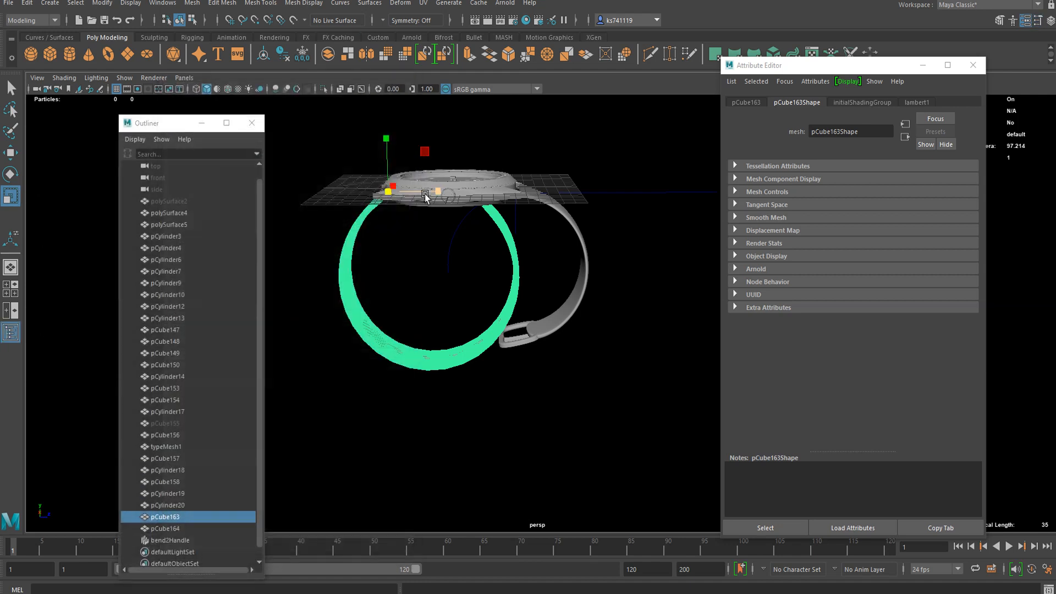
left_click_drag(437, 189, 431, 189)
key("ctrl+z")
- Shift the buckle-side vertices of the long strap toward the buckle using a widened soft-selection falloff
left_click_drag(478, 257, 483, 244, "alt")
right_click_drag(506, 237, 457, 237)
left_click_drag(421, 159, 583, 403)
key("b")
left_click_drag(480, 270, 682, 264)
key("w")
left_click_drag(517, 289, 540, 297)
right_click_drag(525, 253, 572, 190)
- Adjust the long strap's position so its end lines up with the watch-case lugs
left_click_drag(450, 241, 464, 283, "alt")
scroll(465, 283, "up", 6)
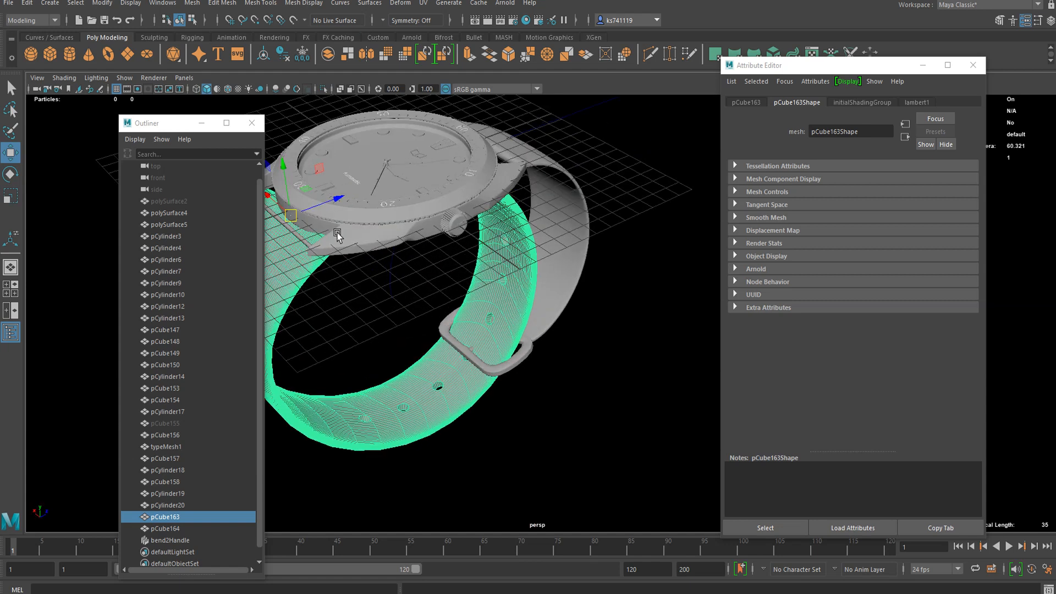
middle_click_drag(337, 233, 509, 252, "alt")
left_click_drag(559, 228, 497, 253)
scroll(492, 245, "up", 3)
middle_click_drag(429, 167, 467, 213, "alt")
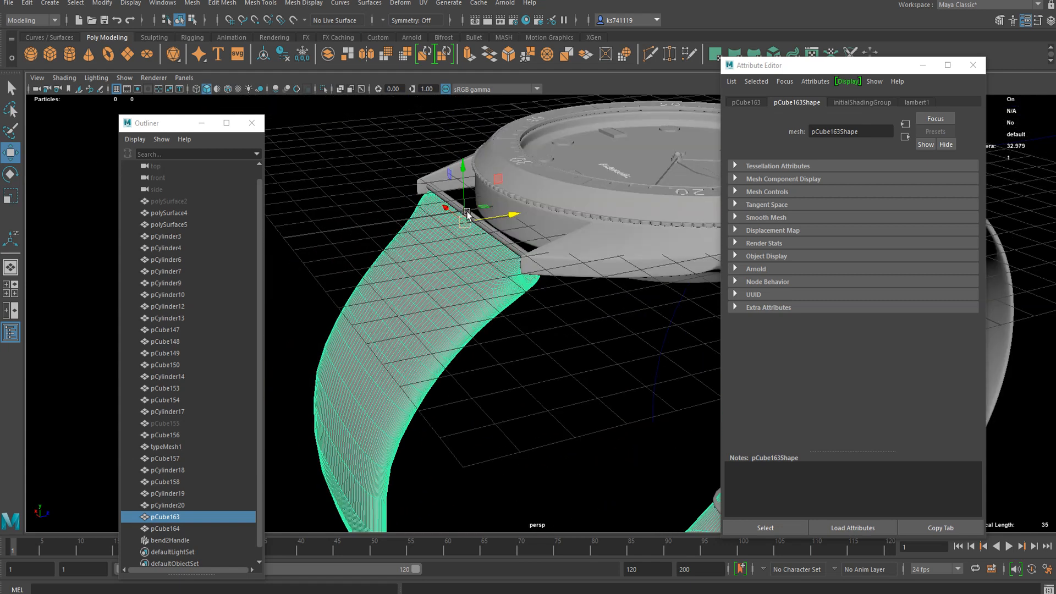
left_click_drag(457, 186, 561, 288)
- Set the buckle strap's bend2 Low Bound to -7.619 and High Bound to 1.048
left_click(616, 216)
scroll(627, 214, "down", 3)
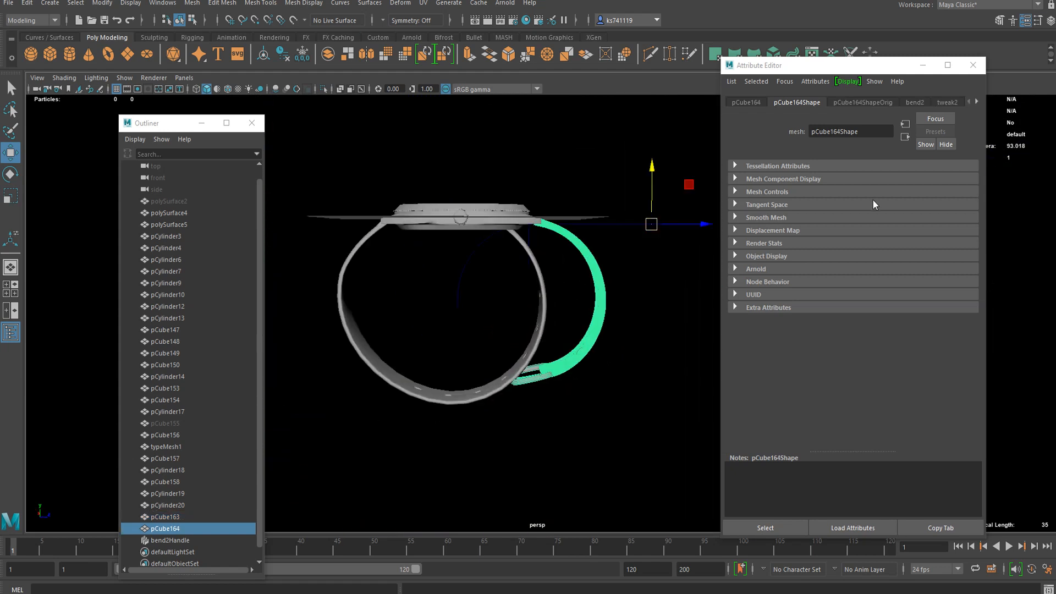
left_click(914, 104)
left_click(882, 193)
left_click_drag(876, 204, 869, 207)
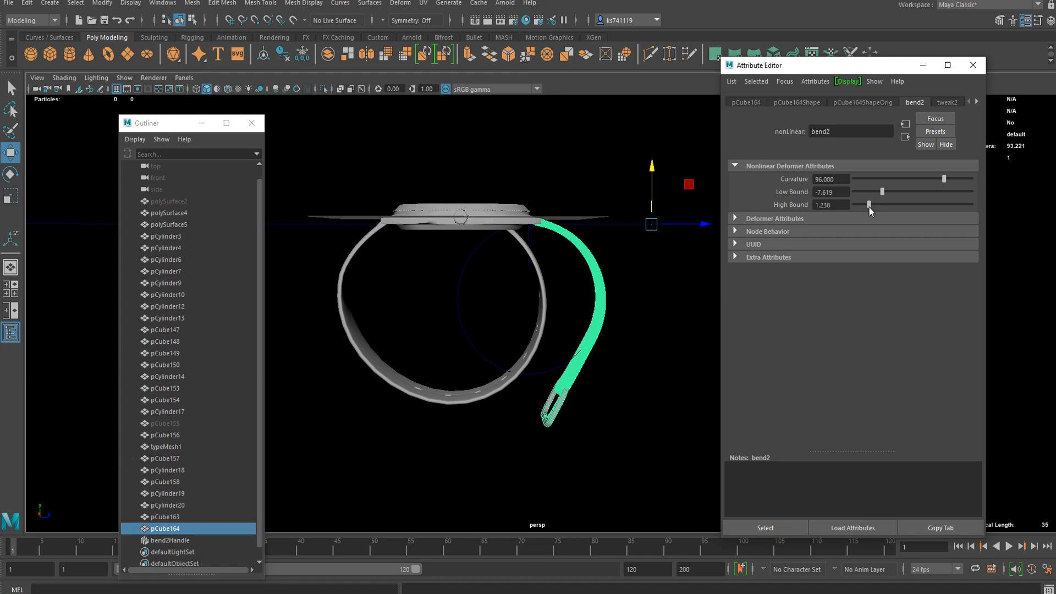
left_click(455, 297)
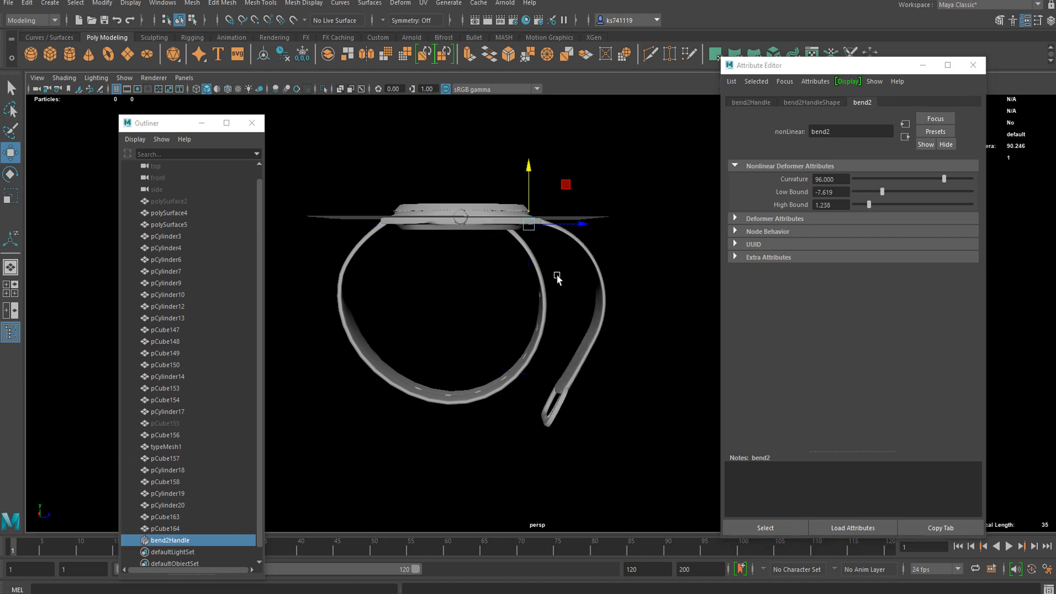
left_click(601, 282)
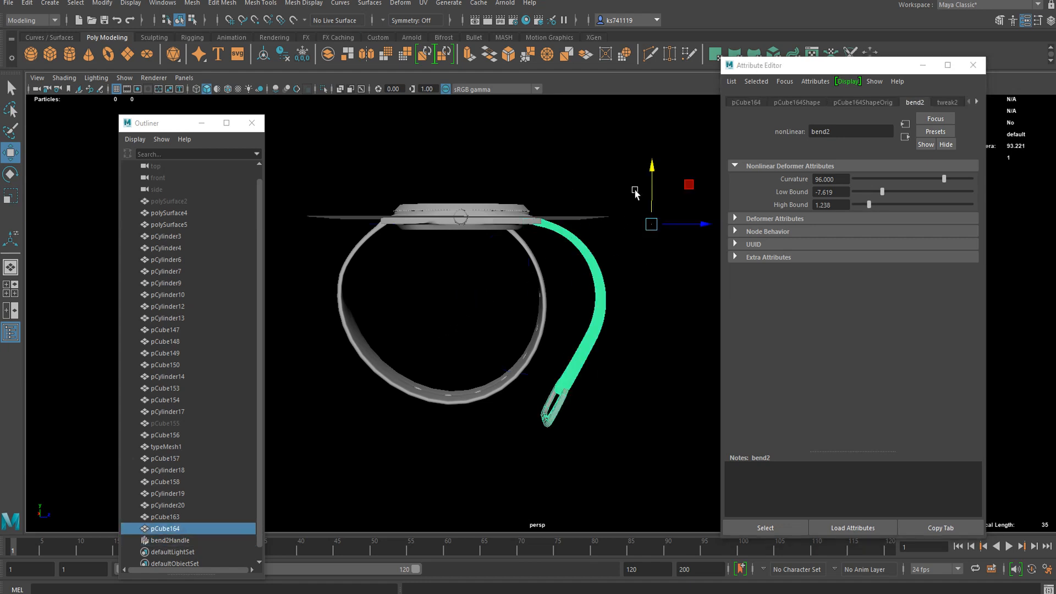
left_click_drag(869, 205, 867, 206)
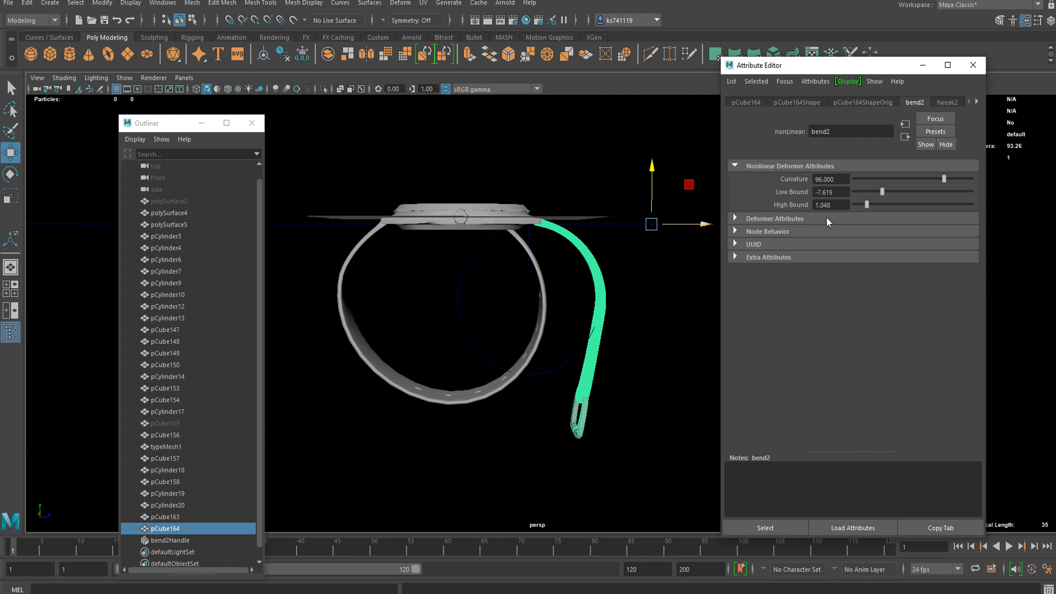
- Group the buckle strap with its bend handle and try rotating the group around its default pivot
left_click_drag(619, 235, 604, 254)
left_click(602, 286, "shift")
key("e")
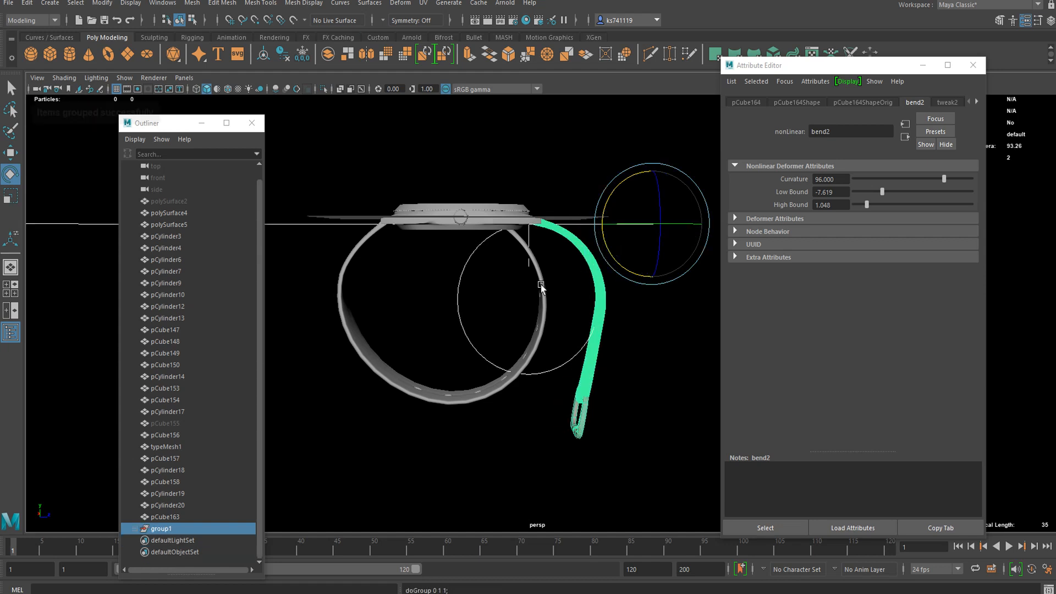
key("ctrl+g")
left_click_drag(461, 271, 440, 269)
key("ctrl+z")
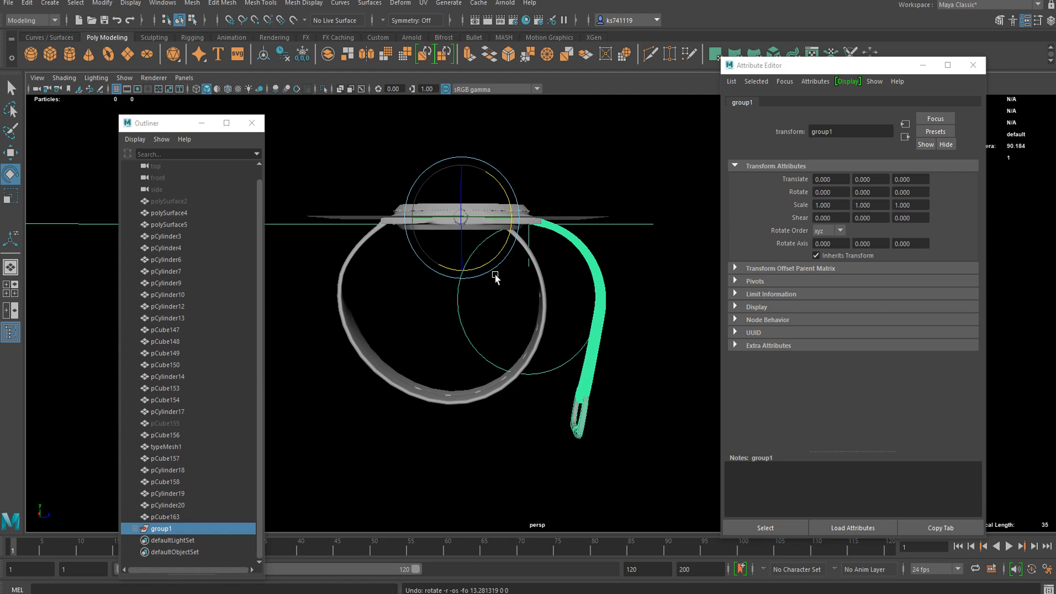
- Move the group's pivot to the strap's watch-case end and rotate the group 40.678 degrees in X
scroll(495, 275, "up", 1)
key("d")
left_click_drag(491, 204, 512, 297)
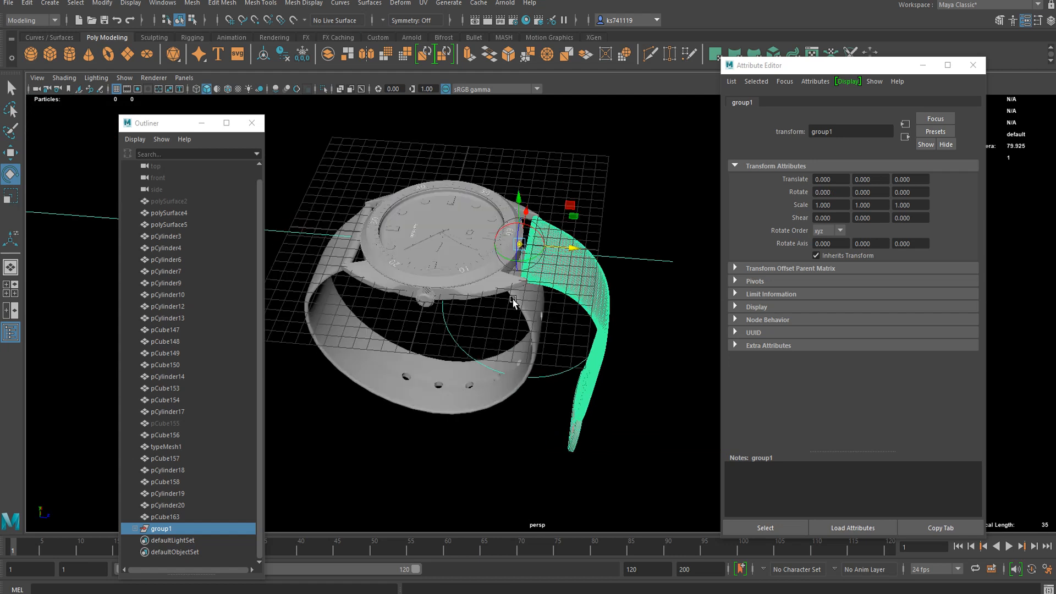
scroll(565, 239, "up", 2)
left_click_drag(560, 229, 538, 146)
key("d")
scroll(548, 242, "down", 2)
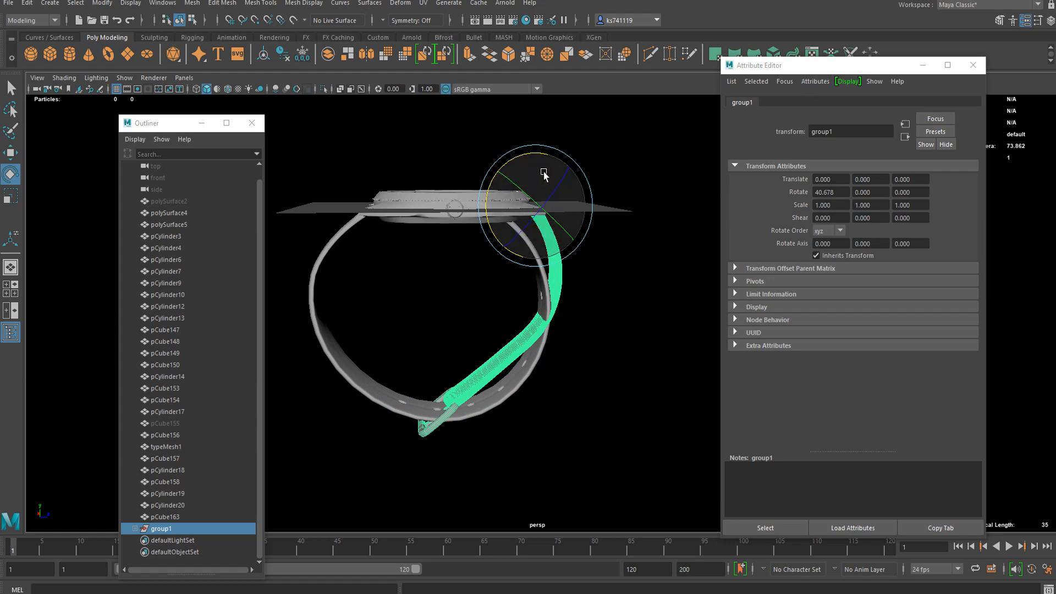
- Select the bend2 handle inside the group and set its High Bound to 0.667
left_click(137, 528)
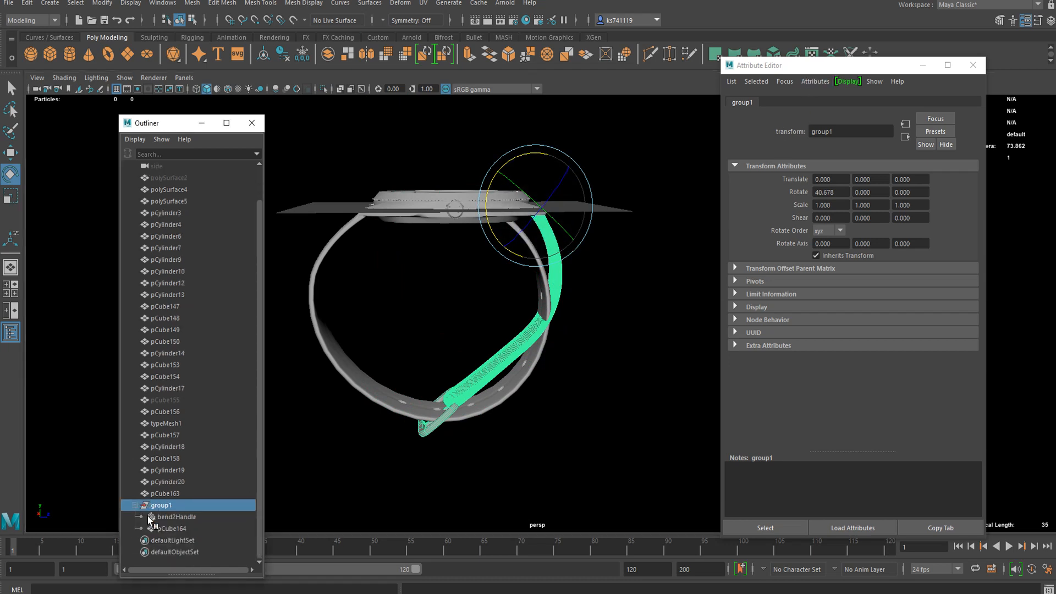
left_click(171, 517)
left_click(863, 103)
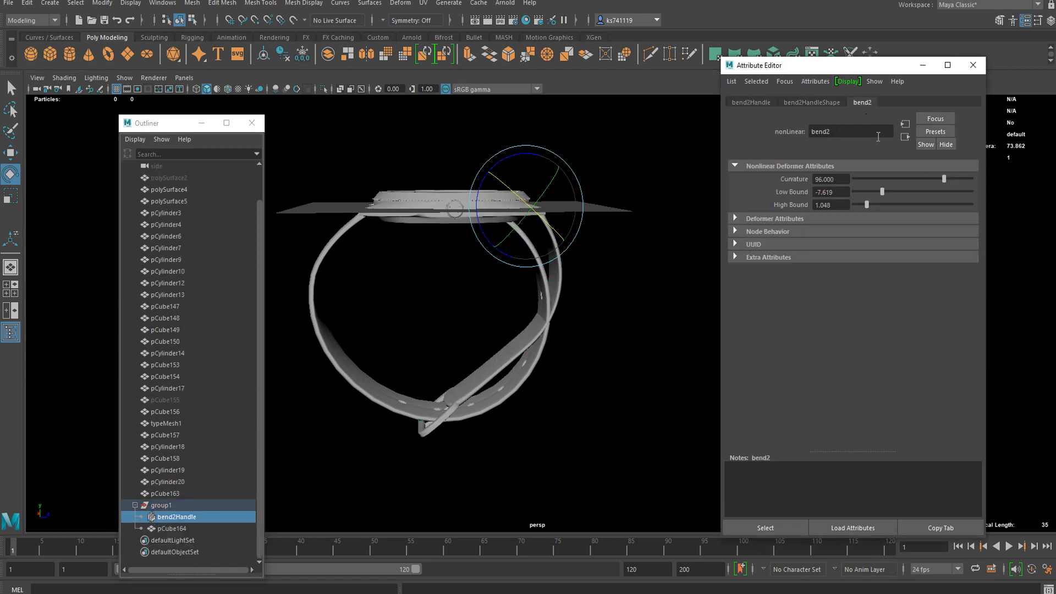
mouse_move(869, 204)
left_mouse_down()
mouse_move(850, 205)
mouse_move(863, 205)
left_mouse_up()
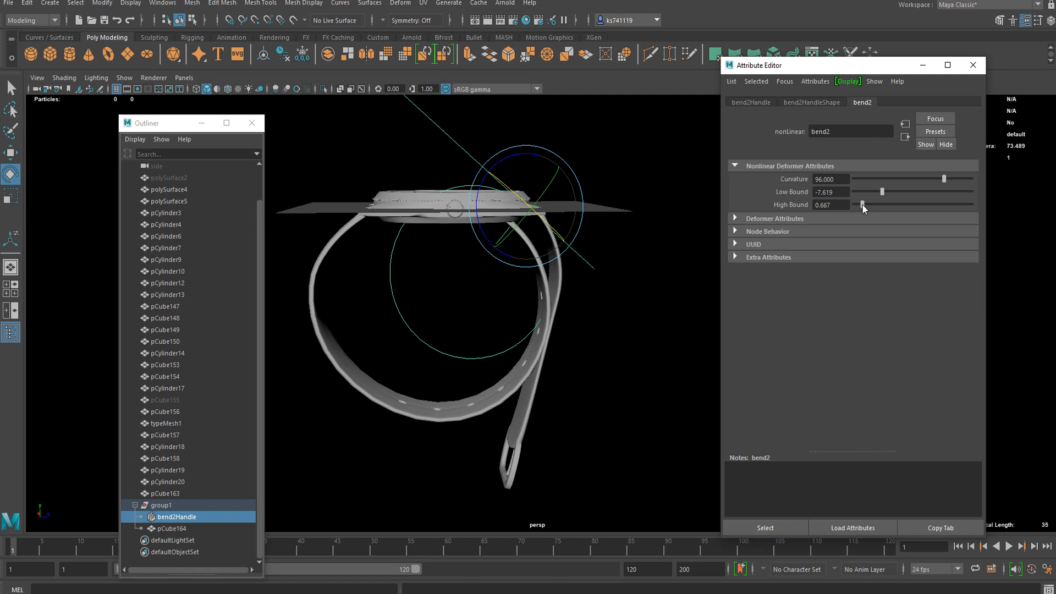
- Set bend2's Curvature to 75.429, Low Bound to -8.095 and High Bound to 1.286, and delete the buckle strap's construction history
left_click_drag(895, 179, 961, 175)
left_click_drag(863, 205, 937, 176)
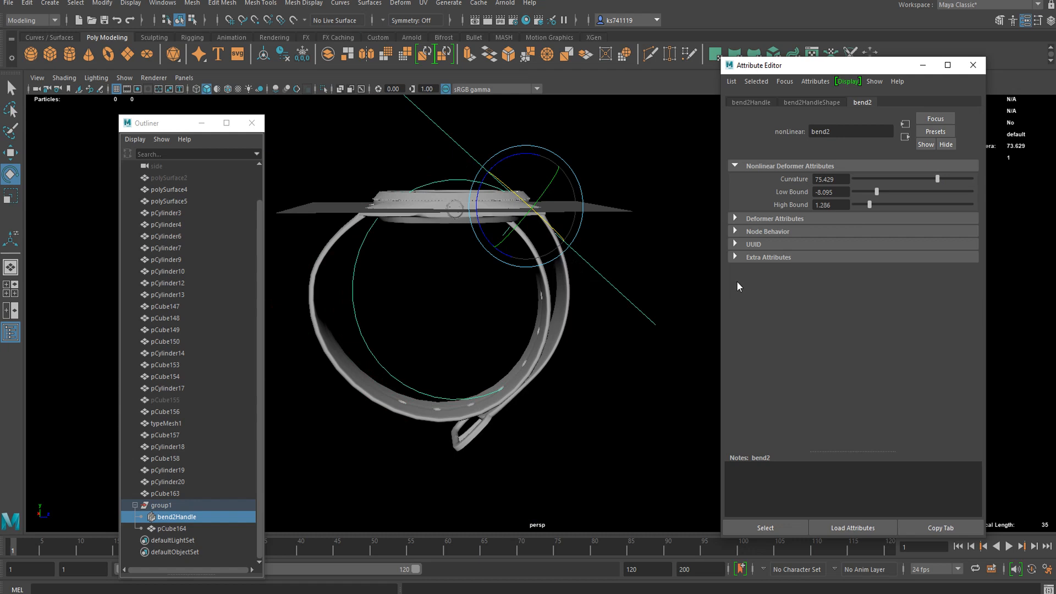
scroll(599, 354, "up", 5)
left_click(587, 262)
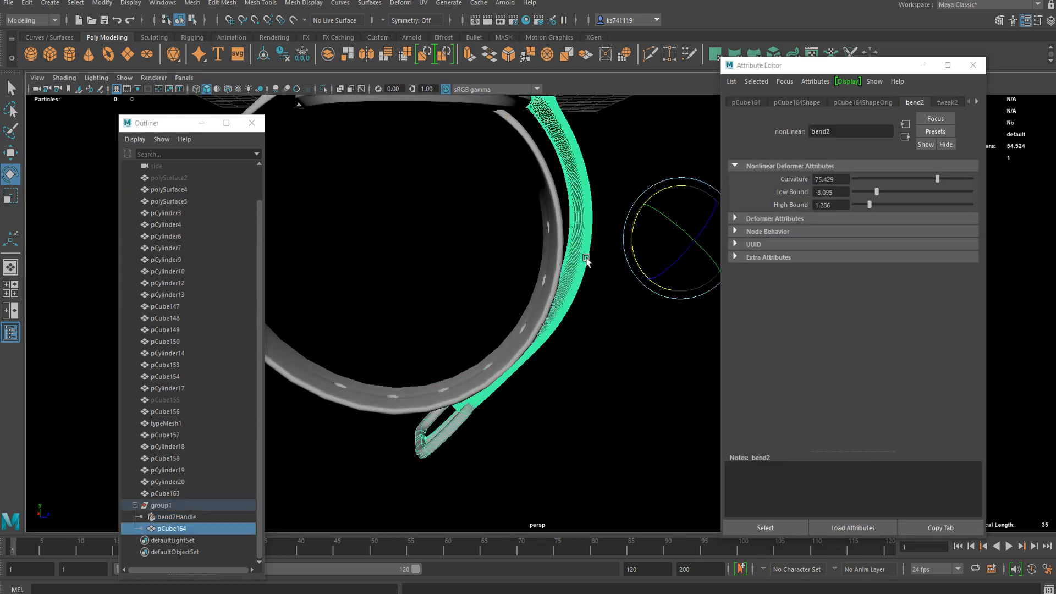
left_click(287, 55)
- Switch the buckle strap to component selection and select the buckle's frame pieces at the strap's end
middle_click_drag(466, 325, 551, 234, "alt")
scroll(571, 356, "up", 5)
left_click(557, 344)
left_click(544, 339)
right_click(548, 337)
right_click_drag(549, 307, 550, 314)
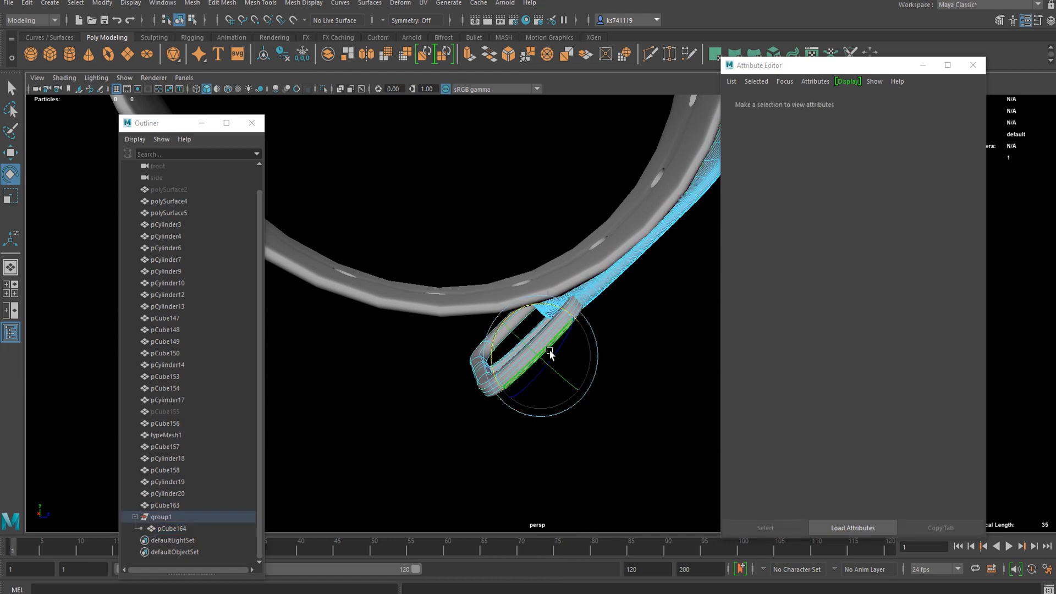
double_click(550, 352)
key("q")
double_click(520, 345, "shift")
key("e")
left_click_drag(489, 290, 542, 324)
key("ctrl+z")
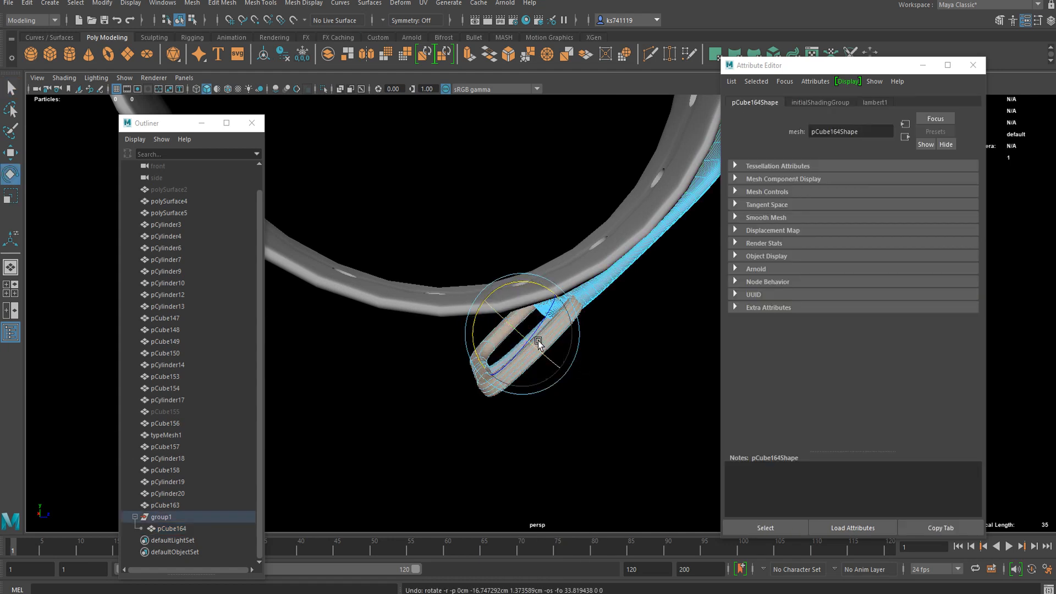
- Add the remaining buckle piece to the selection, shift the pivot toward the strap's end and rotate the buckle across the hole strap
key("q")
double_click(516, 352, "shift")
key("e")
left_click_drag(523, 308, 642, 270, "alt")
key("ctrl+z")
key("d")
left_click_drag(534, 250, 572, 216)
left_click_drag(495, 255, 563, 282, "alt")
scroll(525, 289, "down", 6)
right_click_drag(513, 279, 560, 263)
- Rotate the hole strap's free end outward toward the buckle strap with soft selection, and return to object mode
scroll(564, 335, "down", 4)
left_click(565, 334)
left_click_drag(565, 335, 500, 270, "alt")
scroll(536, 347, "down", 5)
scroll(542, 359, "down", 3)
scroll(484, 259, "down", 2)
left_click(550, 198)
left_click_drag(551, 199, 519, 268, "alt")
right_click_drag(519, 268, 487, 251)
left_click_drag(480, 246, 671, 265, "alt")
key("b")
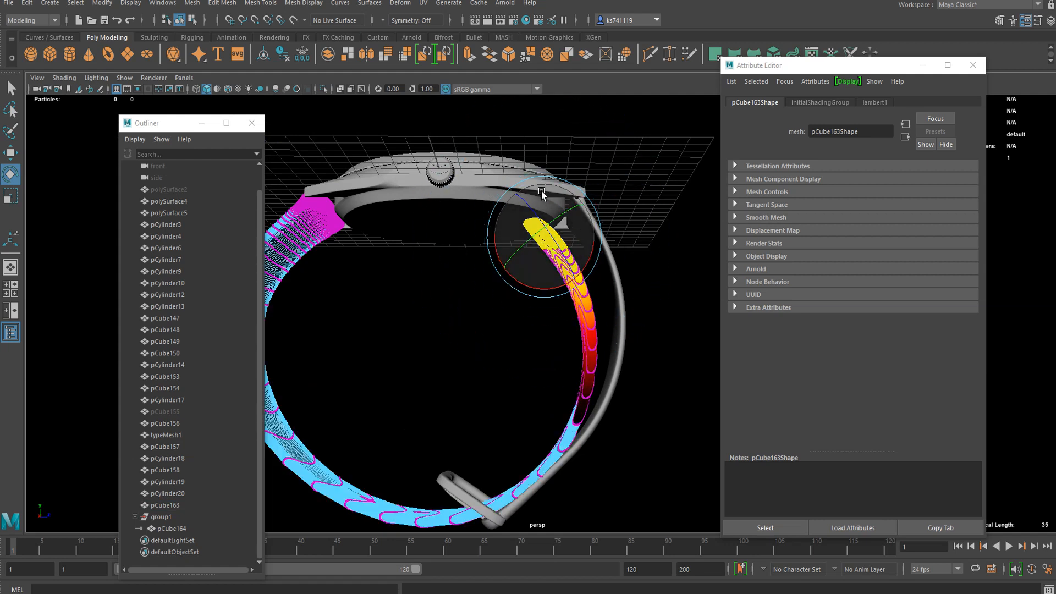
left_click_drag(537, 282, 558, 269)
key("w")
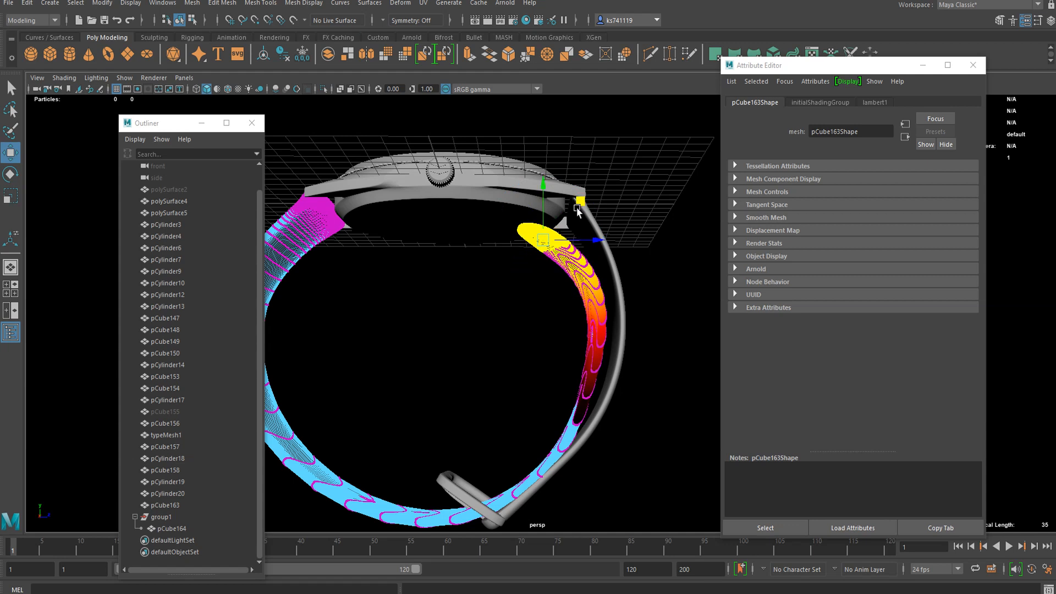
right_click(575, 220)
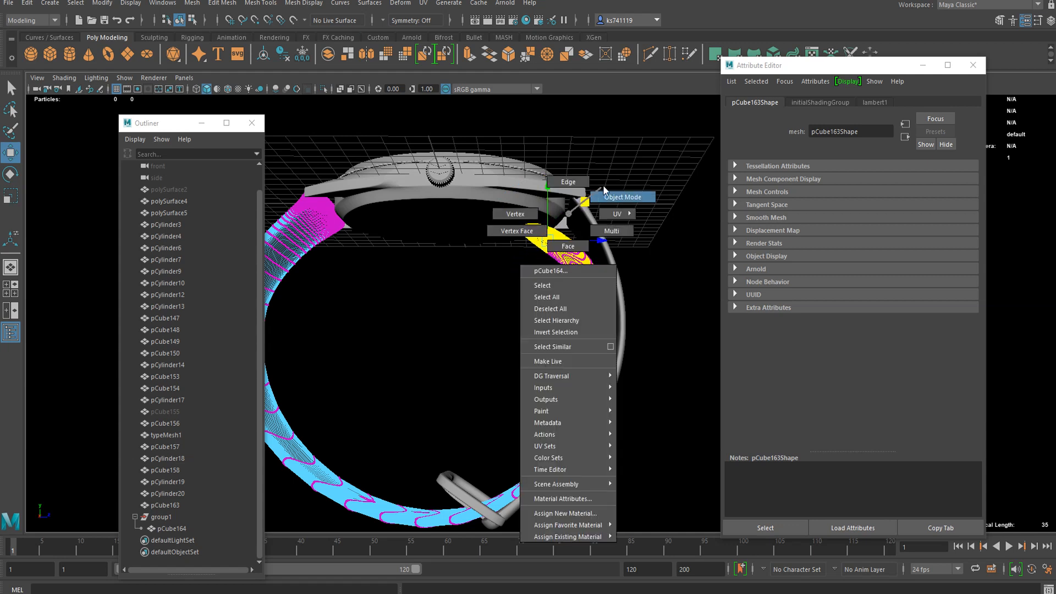
left_click(633, 283)
- Examine the curve of the hole strap's free end and its fit against the buckle strap
scroll(632, 286, "down", 10)
left_click_drag(575, 311, 592, 353, "alt")
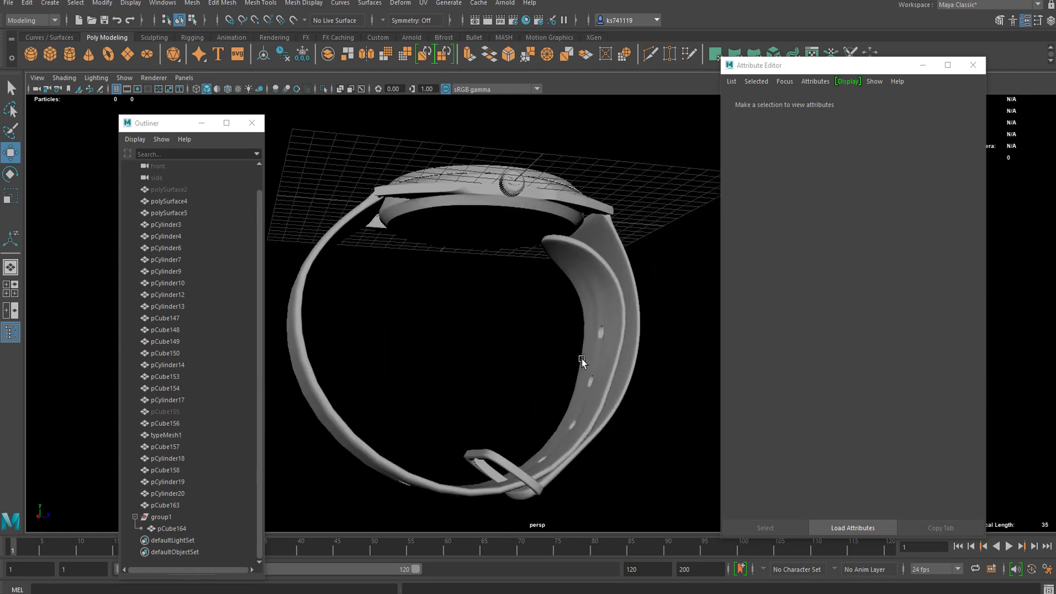
scroll(626, 321, "up", 8)
scroll(626, 320, "down", 6)
left_click_drag(626, 321, 608, 366, "alt")
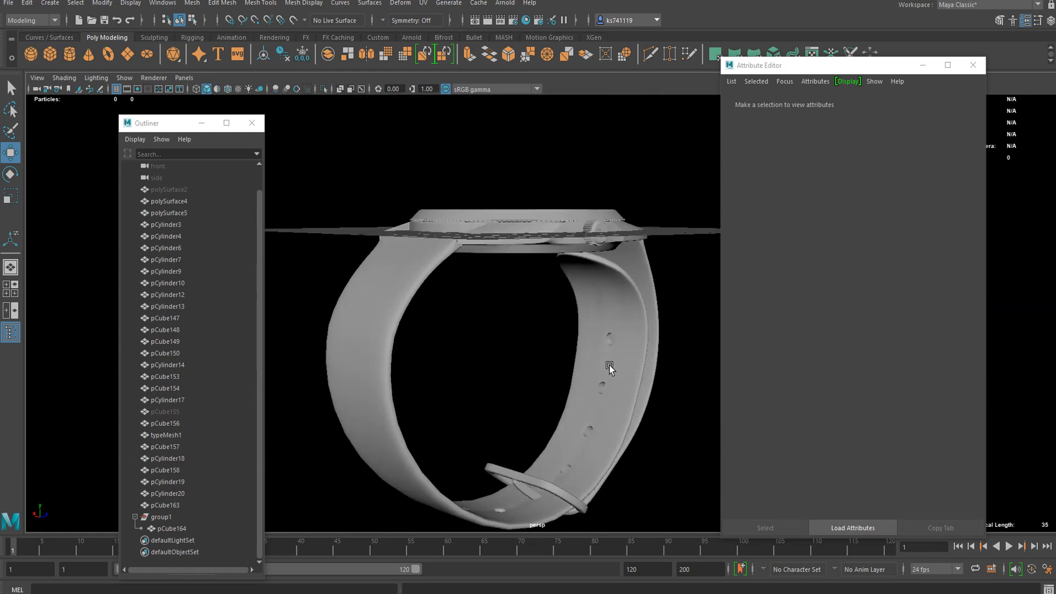
scroll(556, 365, "up", 5)
scroll(530, 358, "down", 6)
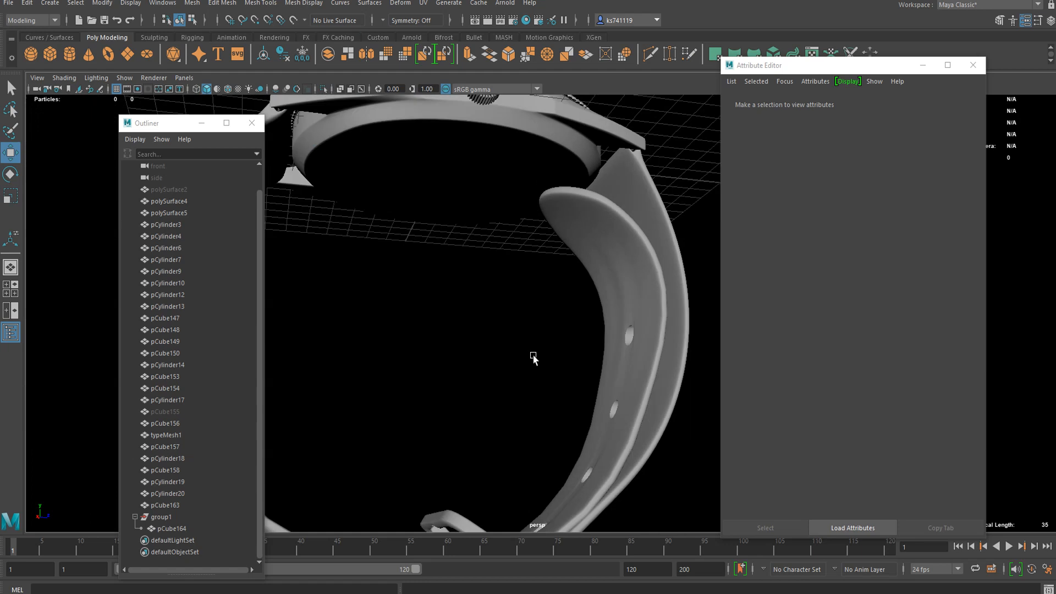
left_click_drag(530, 352, 517, 430, "alt")
scroll(551, 327, "up", 4)
- Save the scene and close the Outliner to free up the view of the whole watch
key("ctrl+s")
left_click_drag(551, 328, 570, 303, "alt")
left_click(484, 337)
scroll(659, 386, "up", 3)
scroll(659, 386, "down", 3)
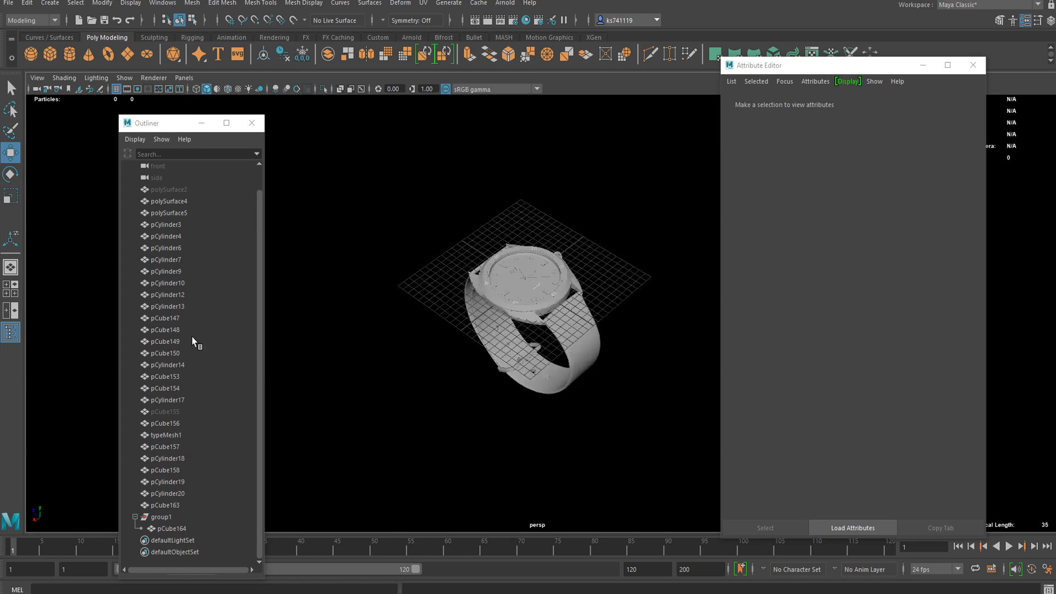
left_click(251, 123)
scroll(385, 239, "up", 4)
left_click_drag(387, 237, 430, 250, "alt")
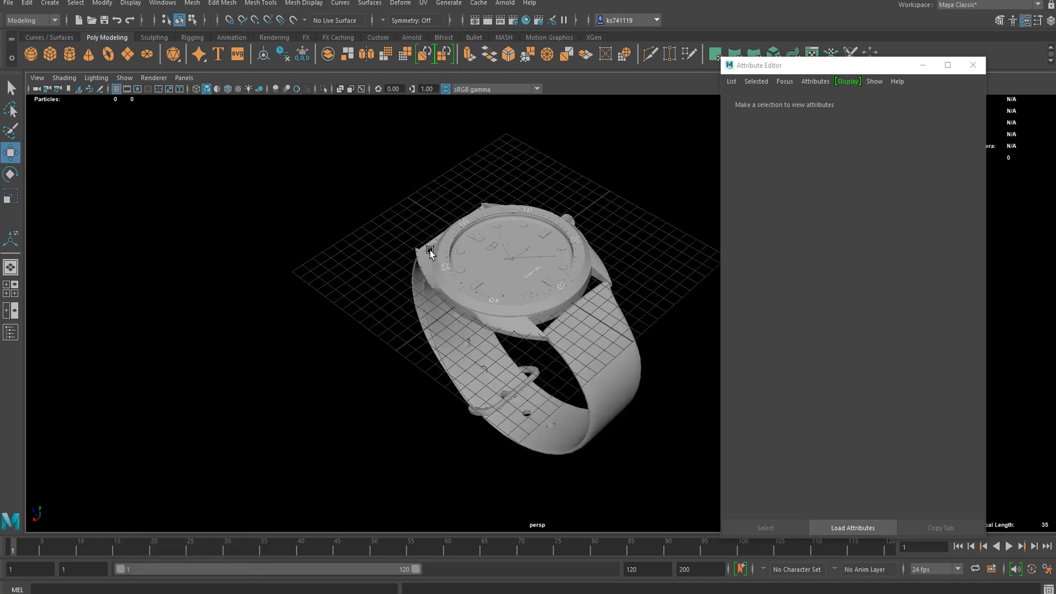
scroll(474, 208, "up", 3)
mouse_move(474, 208)
left_mouse_down("alt")
mouse_move(483, 227)
mouse_move(492, 212)
mouse_move(479, 209)
left_mouse_up("alt")
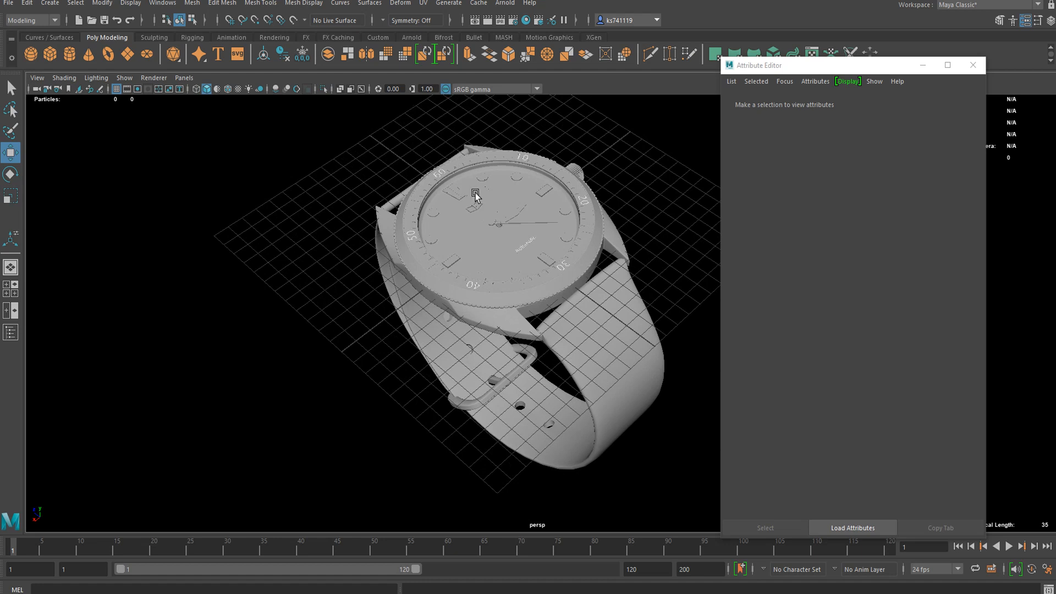
- Assign a new Arnold aiStandardSurface material to the watch bezel and name it aiMetal
left_click(414, 220)
scroll(448, 296, "up", 4)
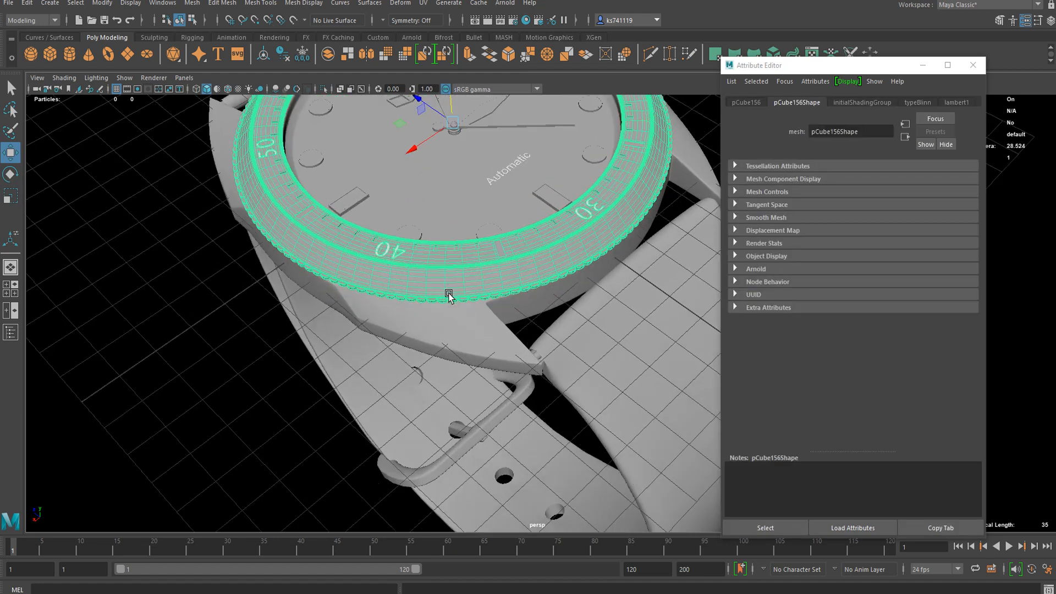
scroll(418, 296, "up", 2)
scroll(418, 296, "up", 4)
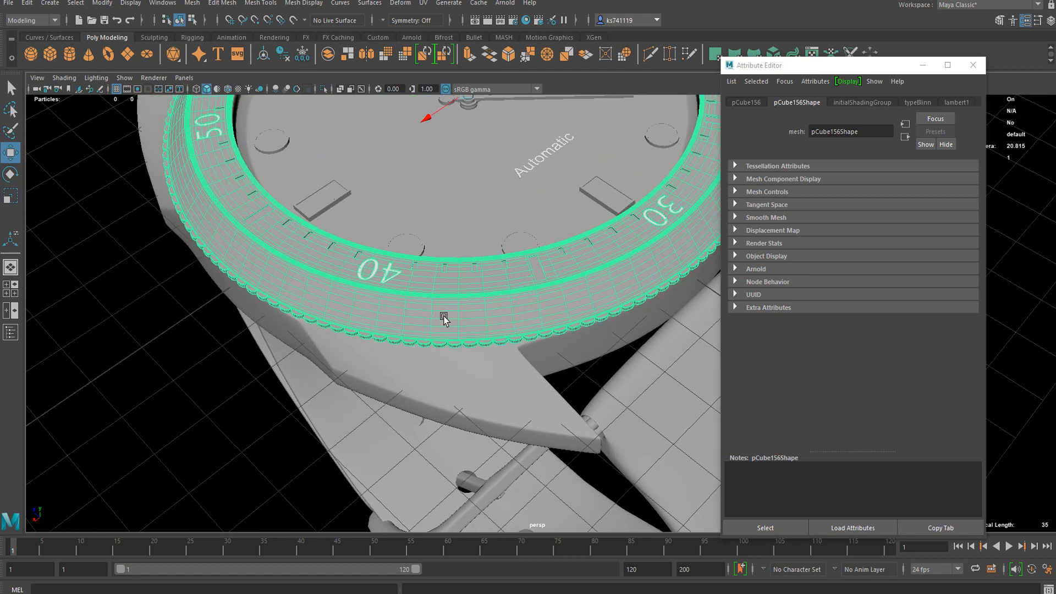
scroll(409, 307, "down", 10)
left_click_drag(371, 267, 436, 264, "alt")
right_click_drag(438, 262, 447, 403)
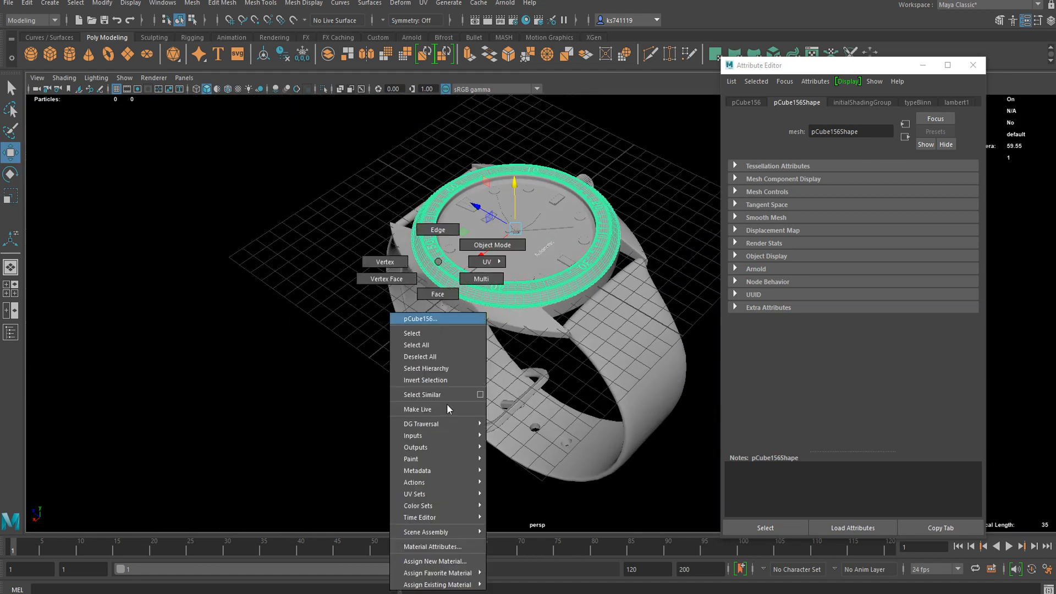
left_click(433, 562)
left_click(396, 300)
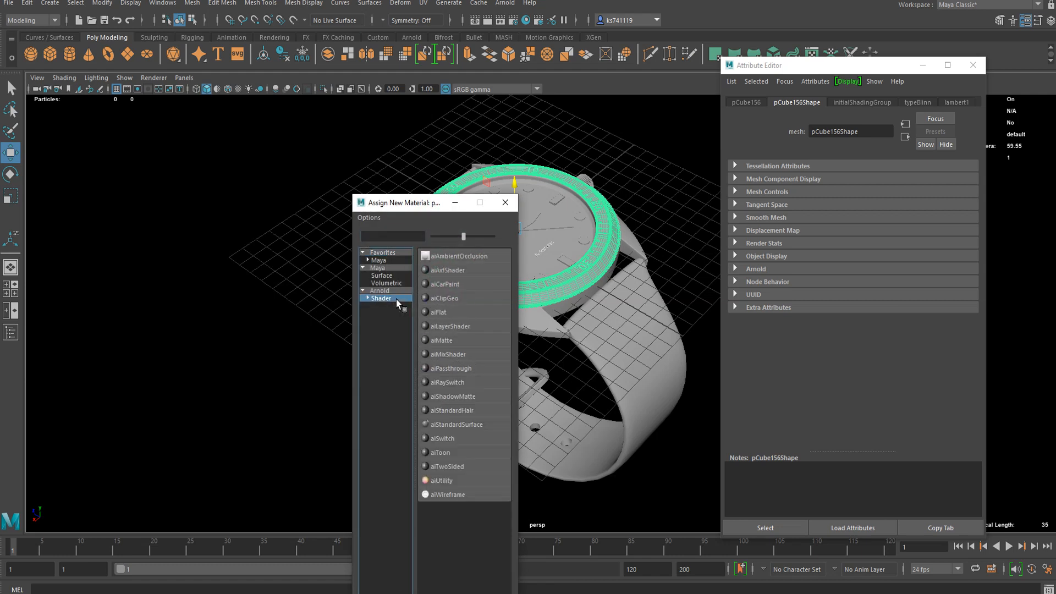
left_click(454, 430)
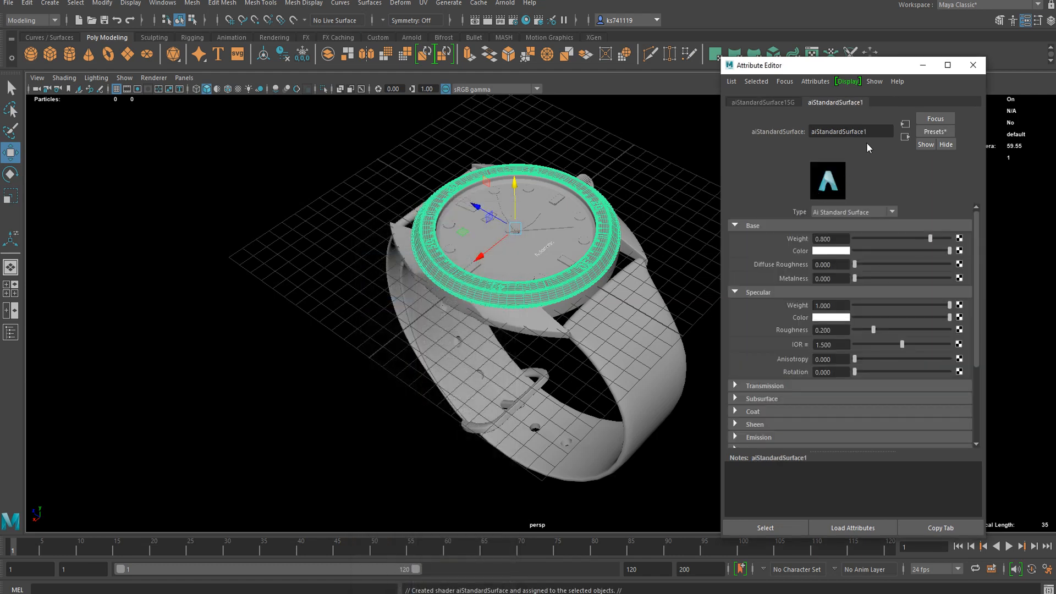
type("aiMetal")
key("Return")
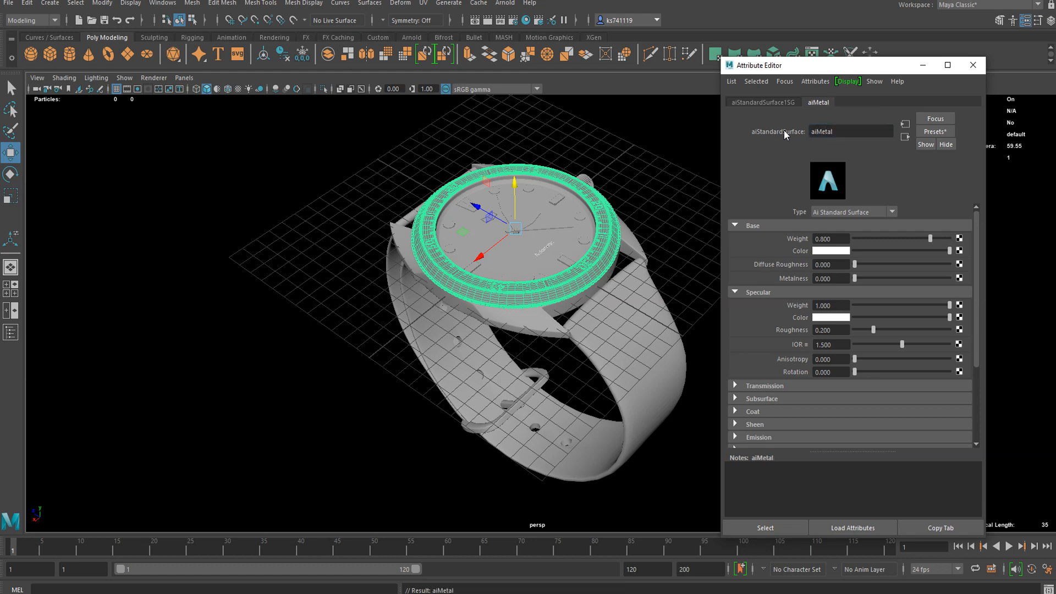
- Replace the aiMetal material's settings with the Chrome preset, deselect the bezel and save the scene
left_click(935, 132)
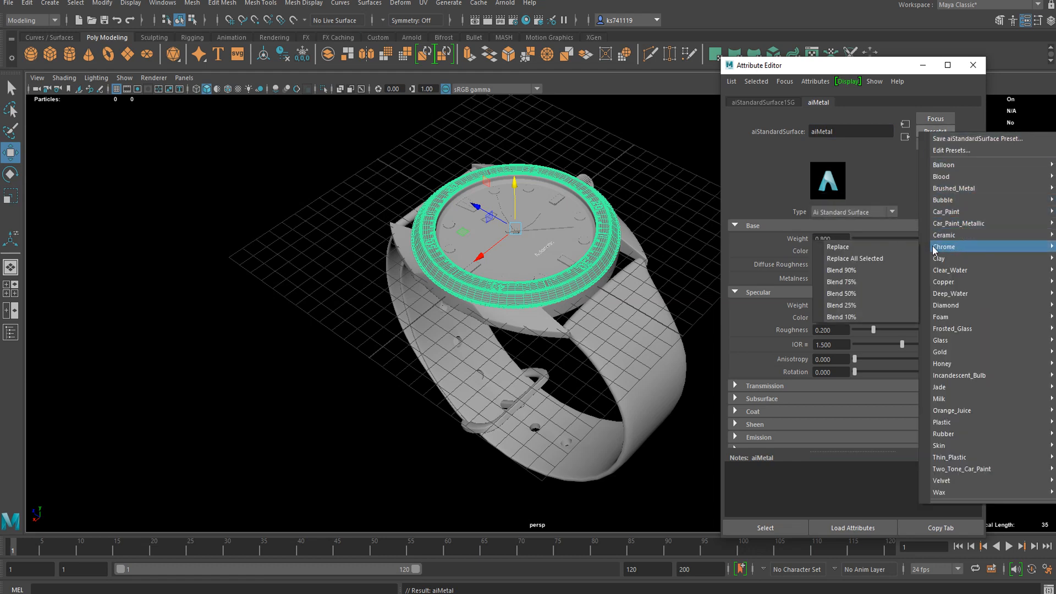
left_click(916, 245)
scroll(527, 254, "up", 5)
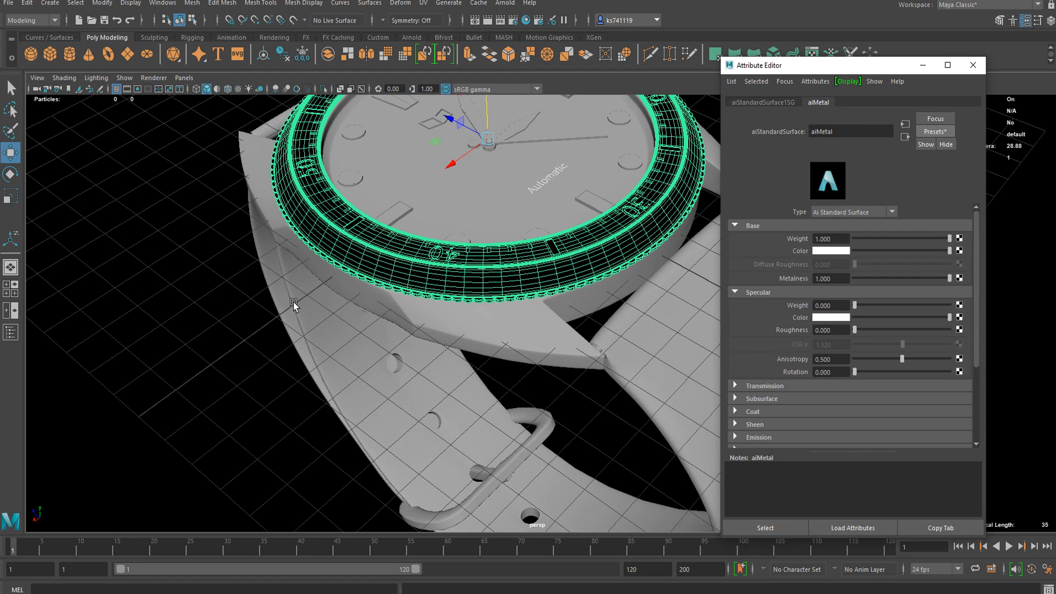
left_click(267, 312)
scroll(269, 313, "down", 4)
left_click_drag(269, 312, 298, 304, "alt")
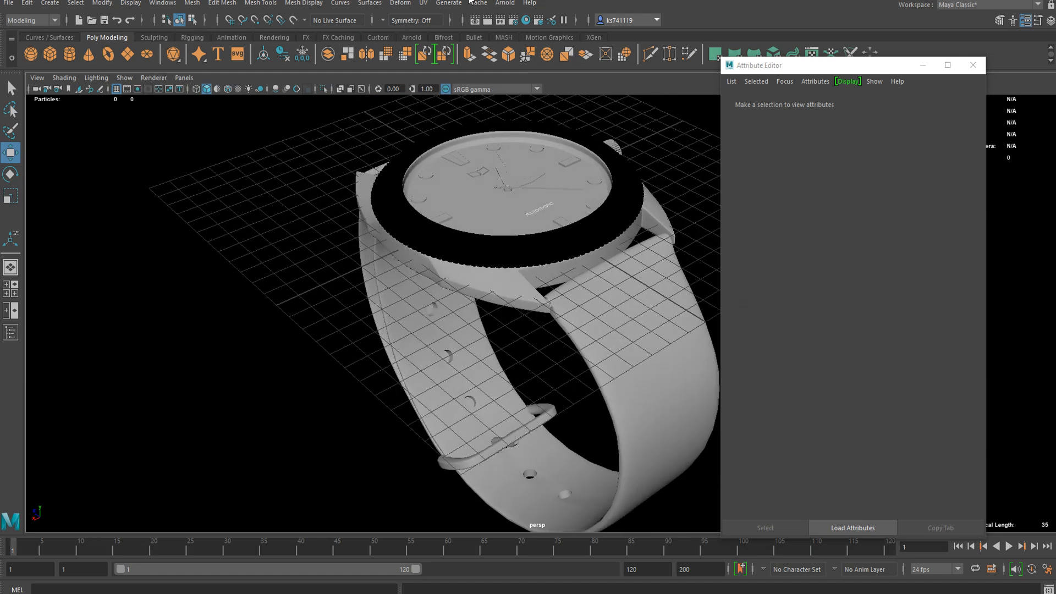
key("ctrl+s")
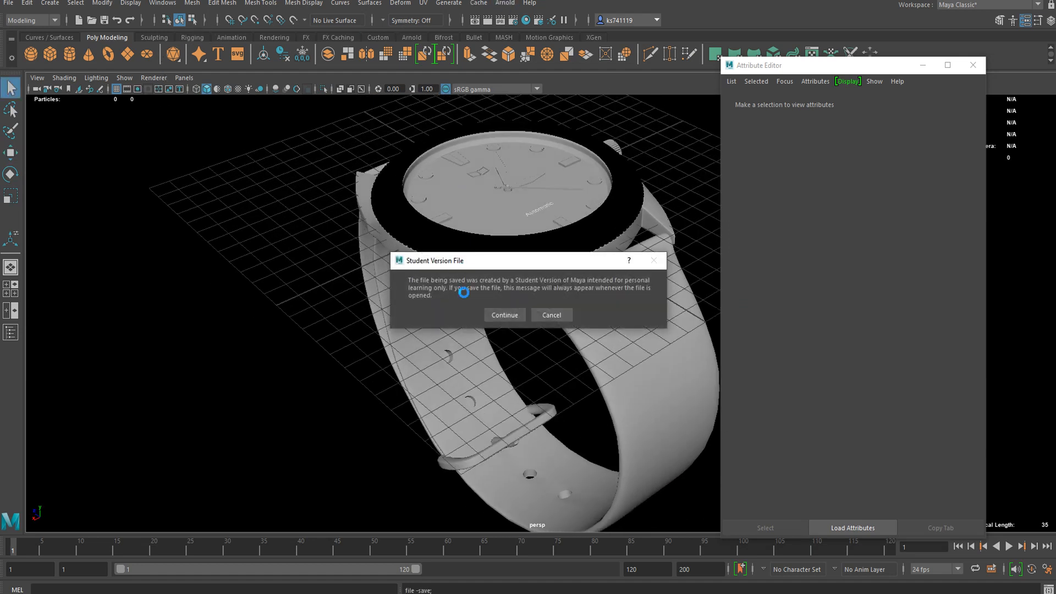
left_click(502, 315)
- Create an Arnold skydome light and connect a Ramp texture to its color
left_click(505, 3)
mouse_move(529, 66)
left_click(649, 76)
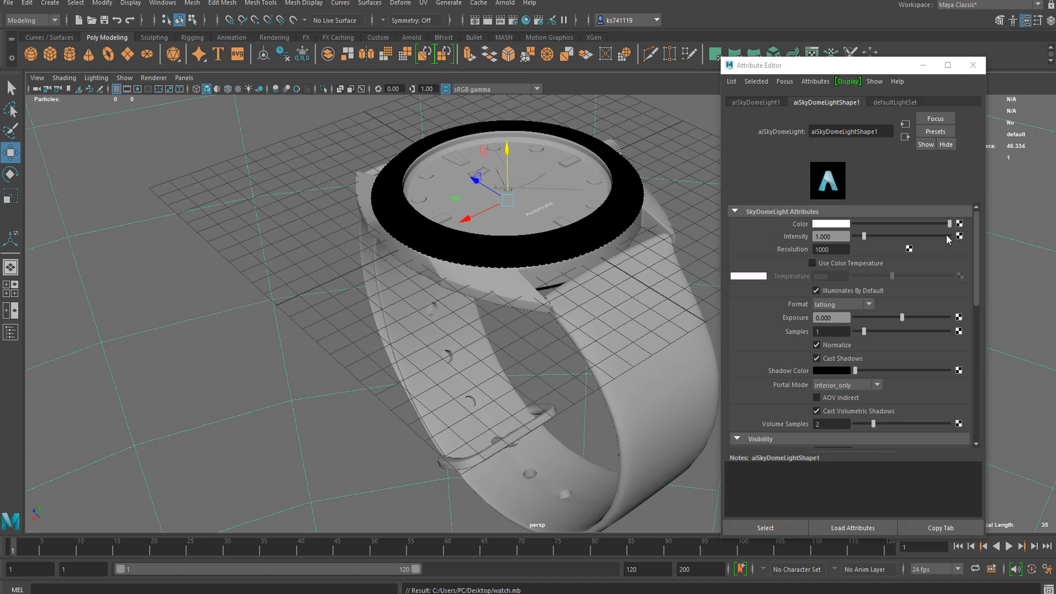
left_click(959, 224)
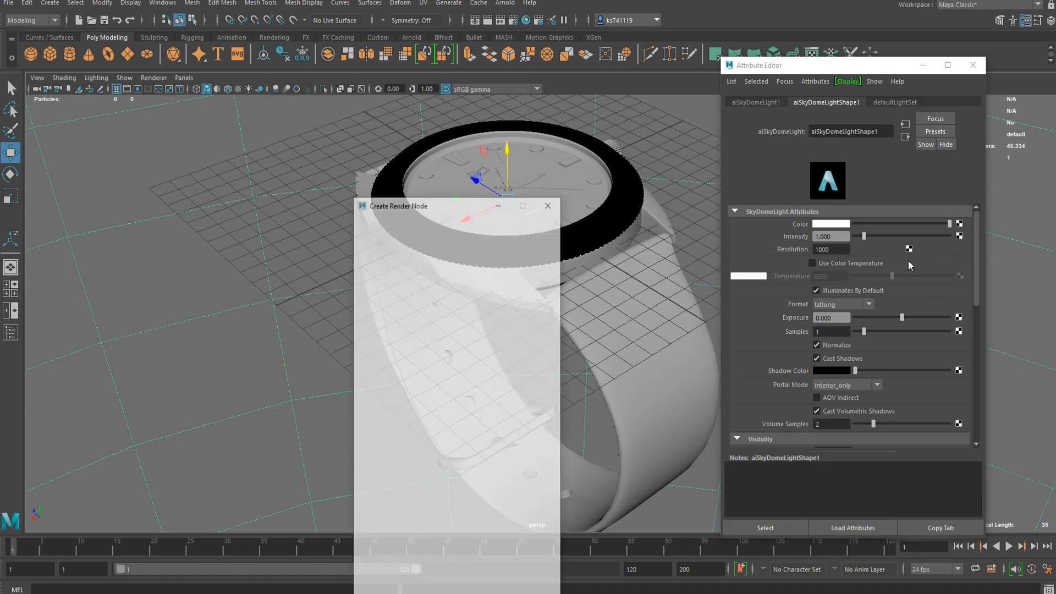
left_click_drag(450, 205, 516, 161)
left_click(527, 389)
- Move the ramp's black stop to 0.406, set Noise to 0.682 and Noise Freq to 0.059, and use the Diagonal Ramp type
left_click_drag(744, 261, 822, 261)
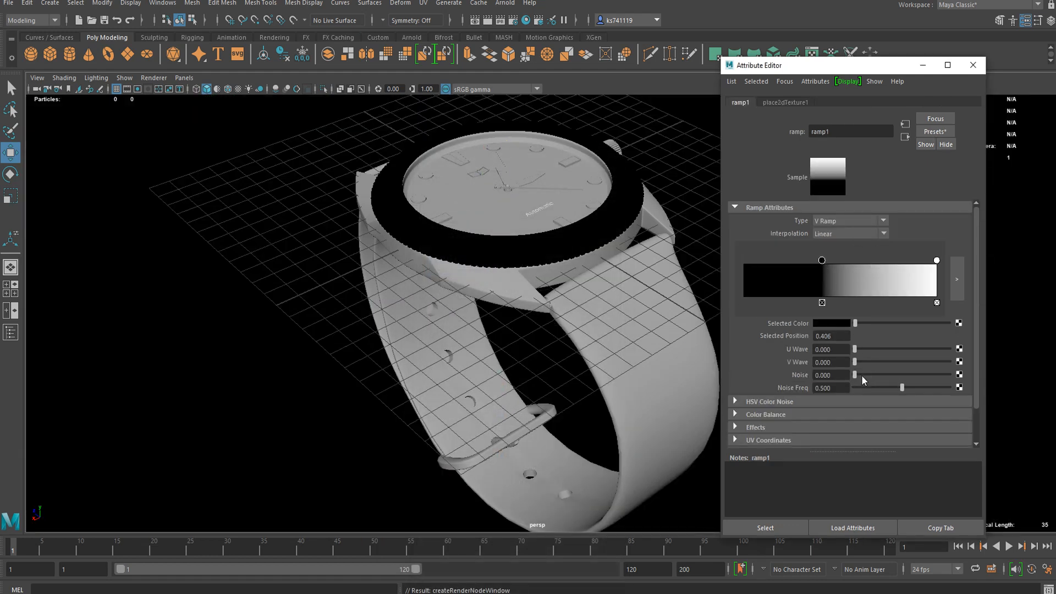
left_click_drag(880, 375, 921, 379)
left_click(845, 221)
left_click(847, 254)
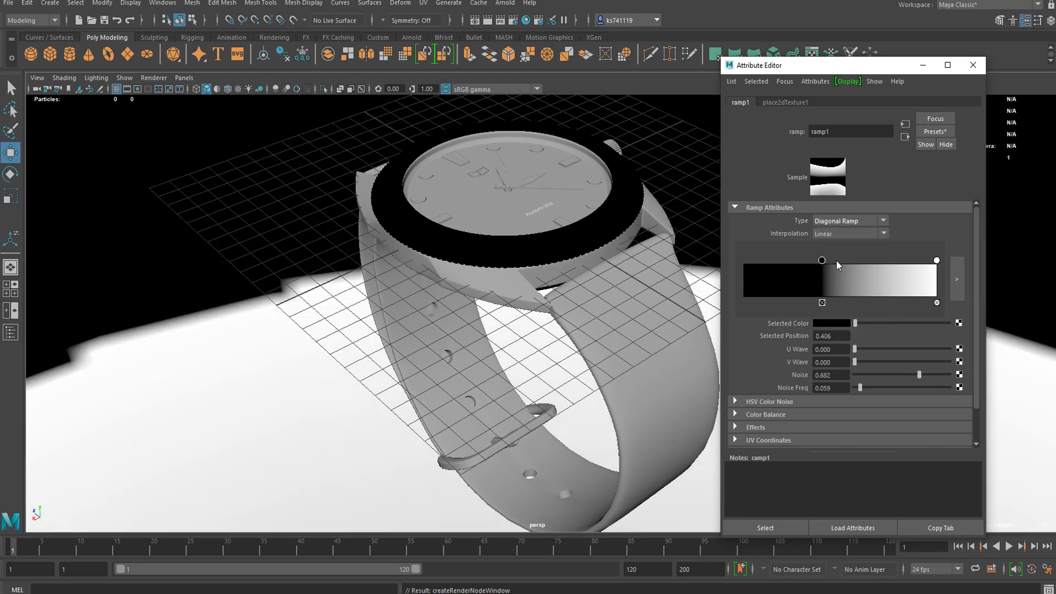
- Change the ramp type to Box Ramp, move the black stop to 0.794 and set Noise to 0.718
left_click(843, 222)
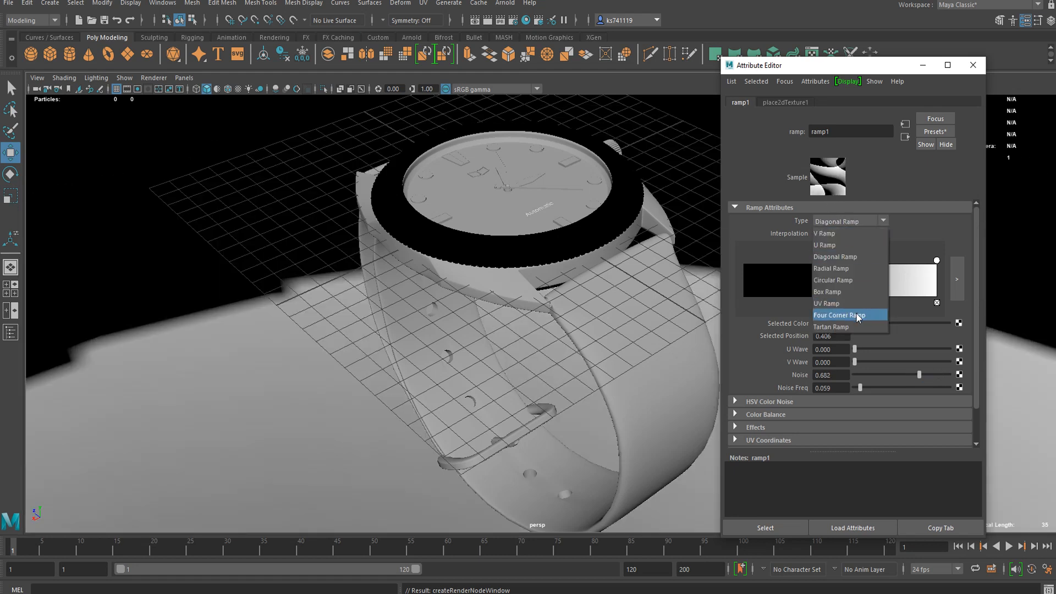
left_click(849, 288)
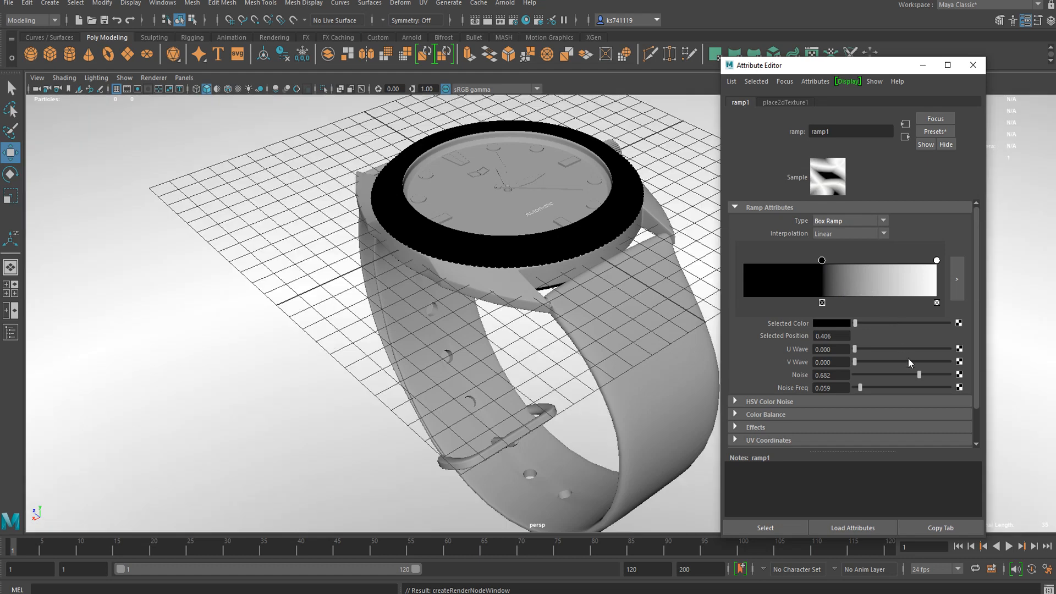
left_click_drag(865, 257, 898, 260)
left_click(833, 222)
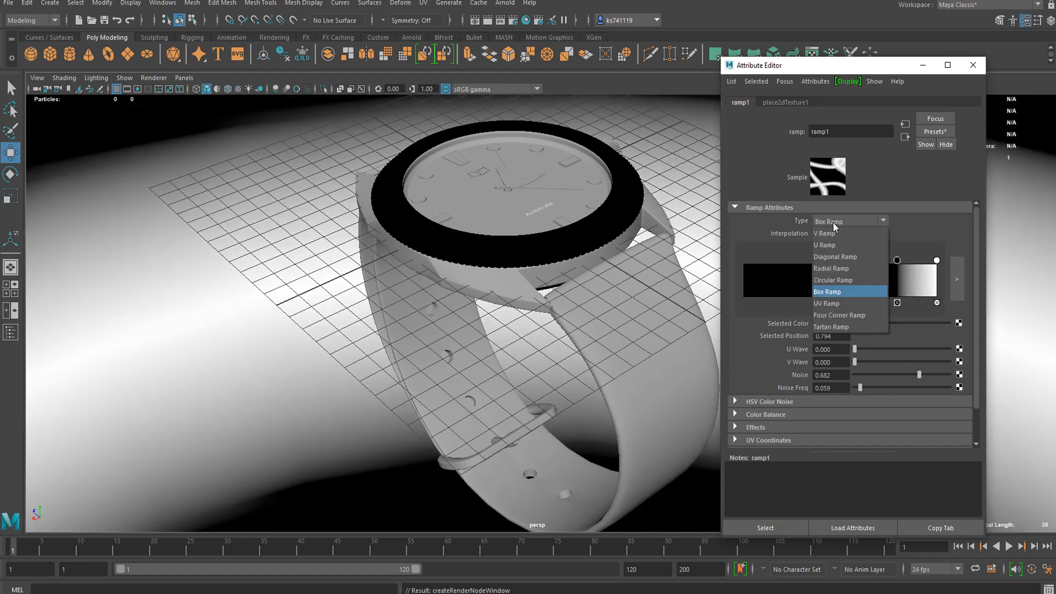
left_click(833, 222)
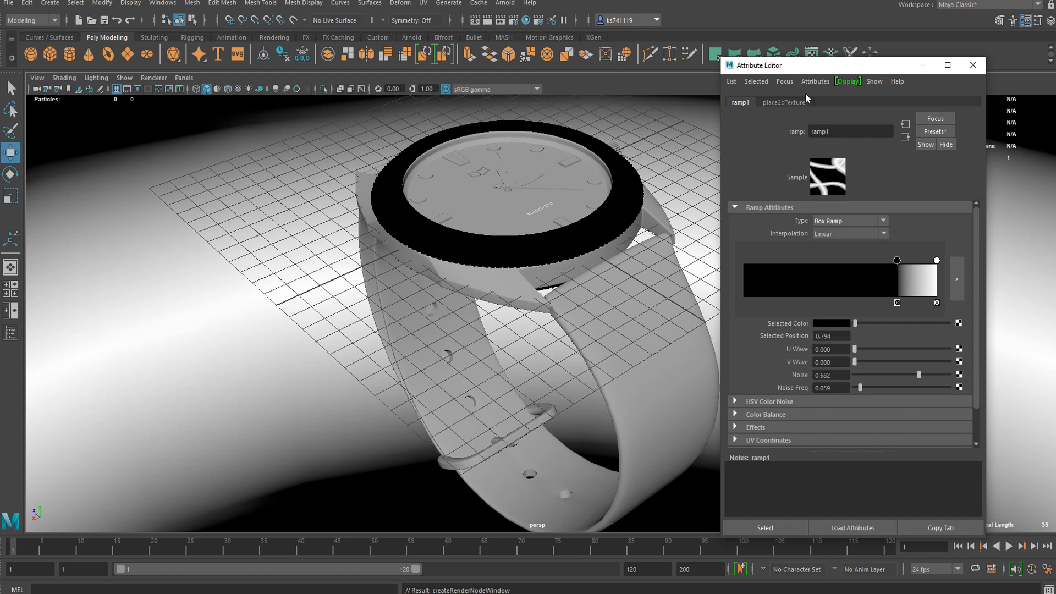
left_click_drag(869, 376, 923, 378)
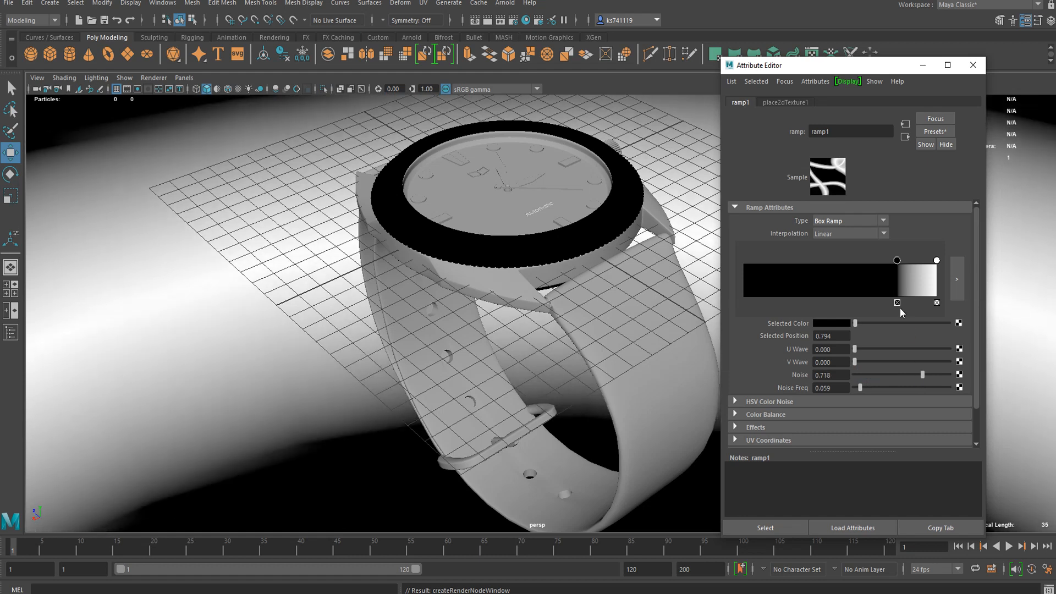
- Add a light grey stop near the ramp's start and a near-black stop at 0.214, and return to the skydome light's attributes
left_click(825, 275)
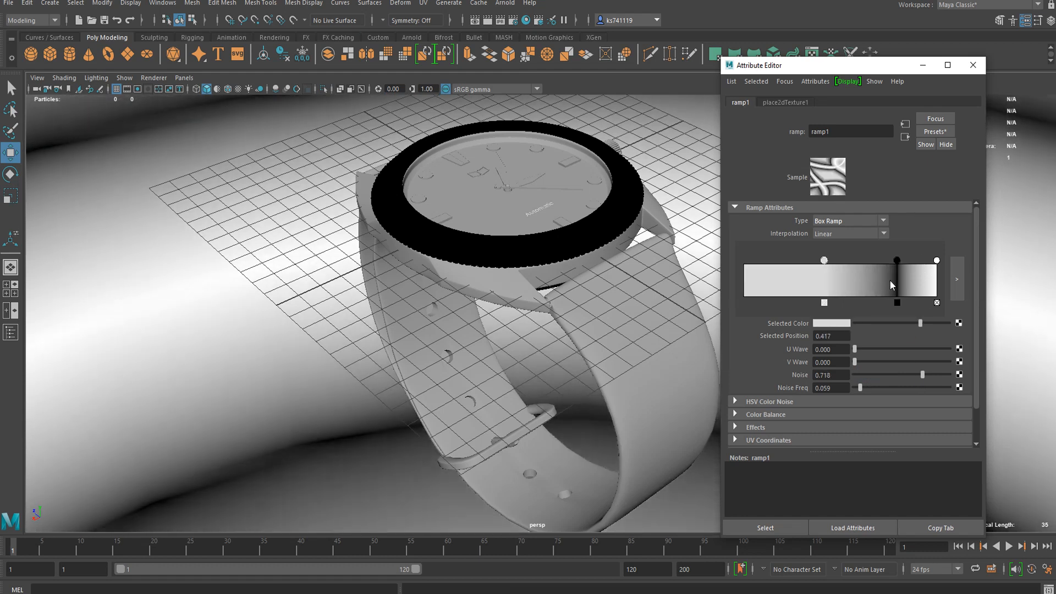
left_click_drag(896, 283, 760, 259)
left_click_drag(842, 260, 786, 252)
scroll(451, 239, "down", 2)
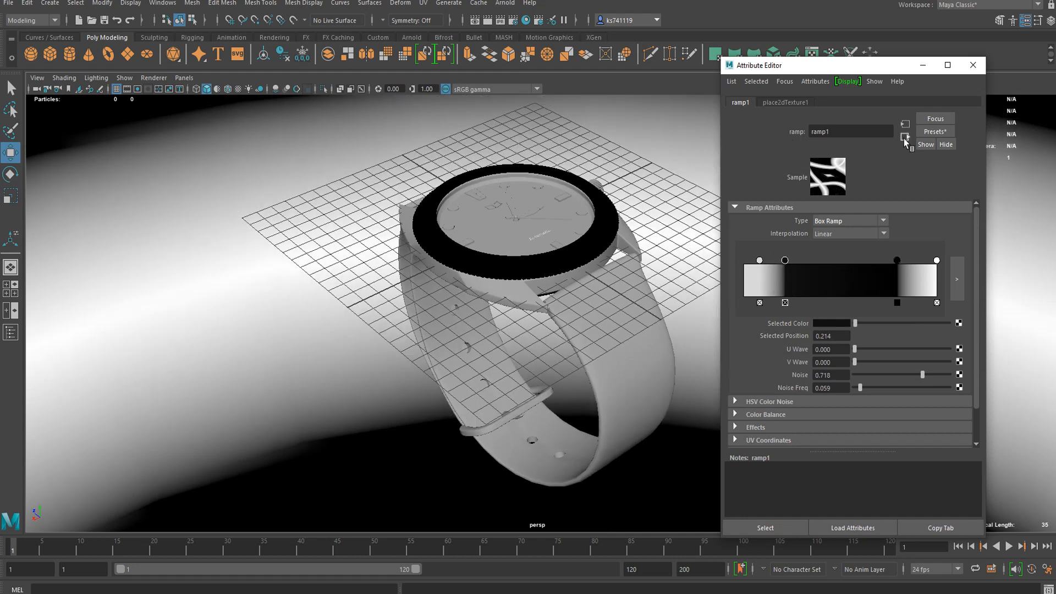
left_click(905, 137)
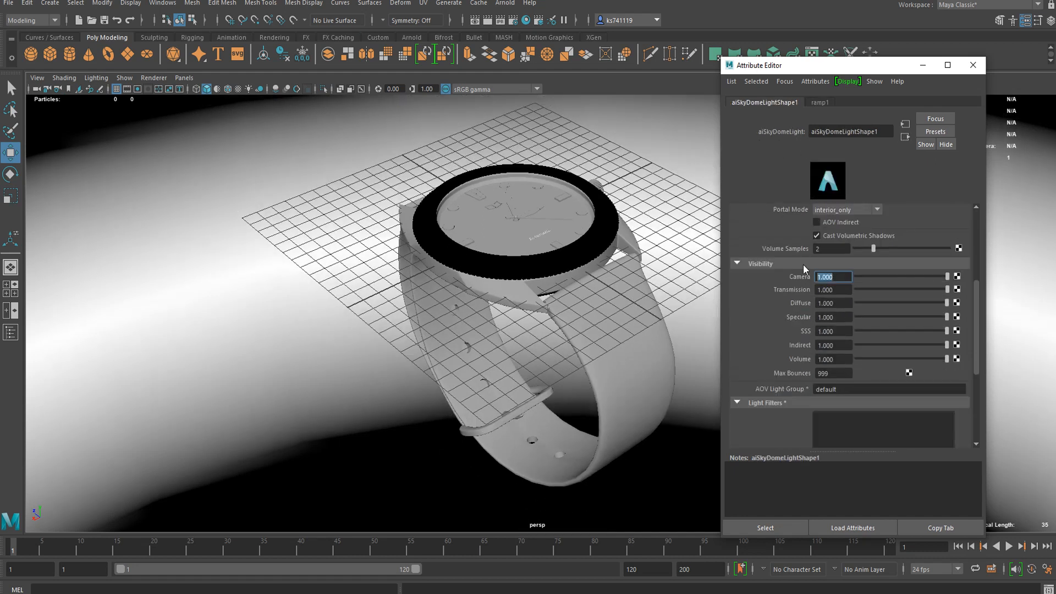
- Set the skydome light's Camera visibility to 0 and deselect the light
scroll(848, 295, "down", 3)
scroll(848, 297, "up", 3)
scroll(846, 306, "down", 4)
left_click(760, 402)
type("0")
key("Return")
left_click(711, 255)
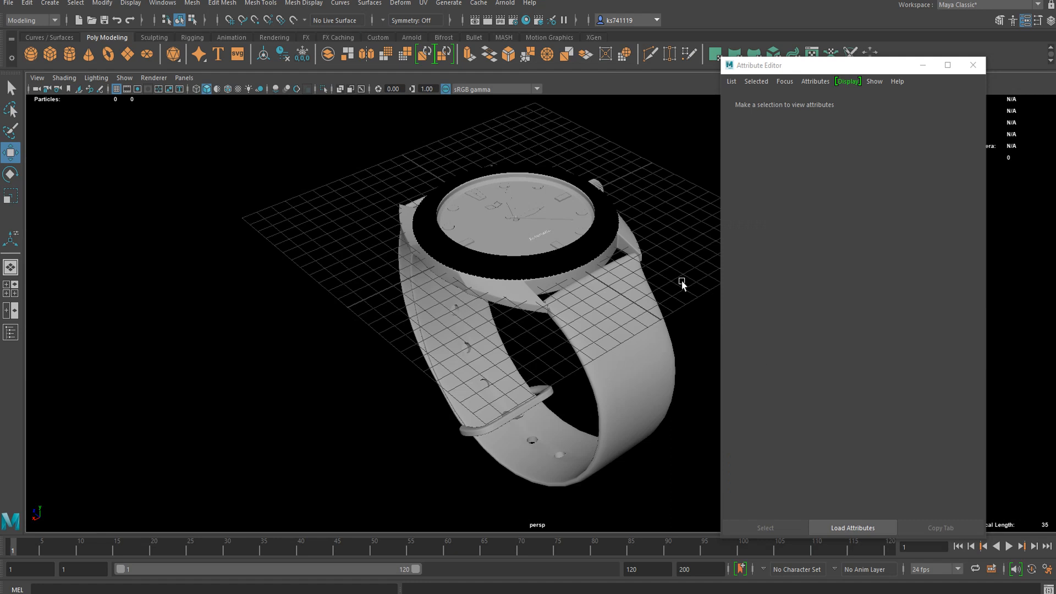
- Show the viewport with textures and scene lights, plus ambient occlusion and anti-aliasing
scroll(681, 284, "up", 2)
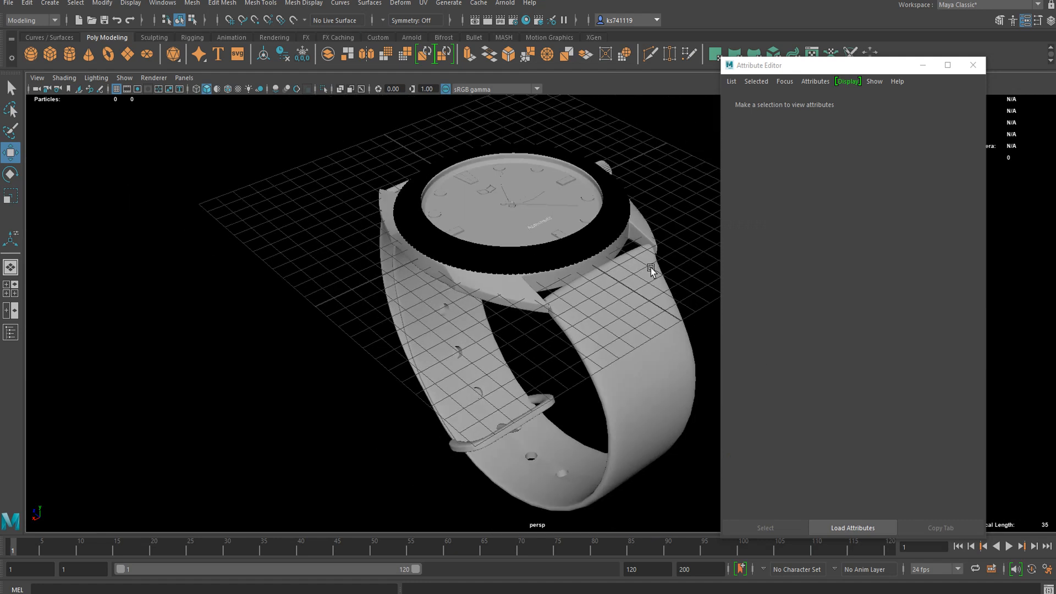
left_click(249, 90)
left_click(240, 89)
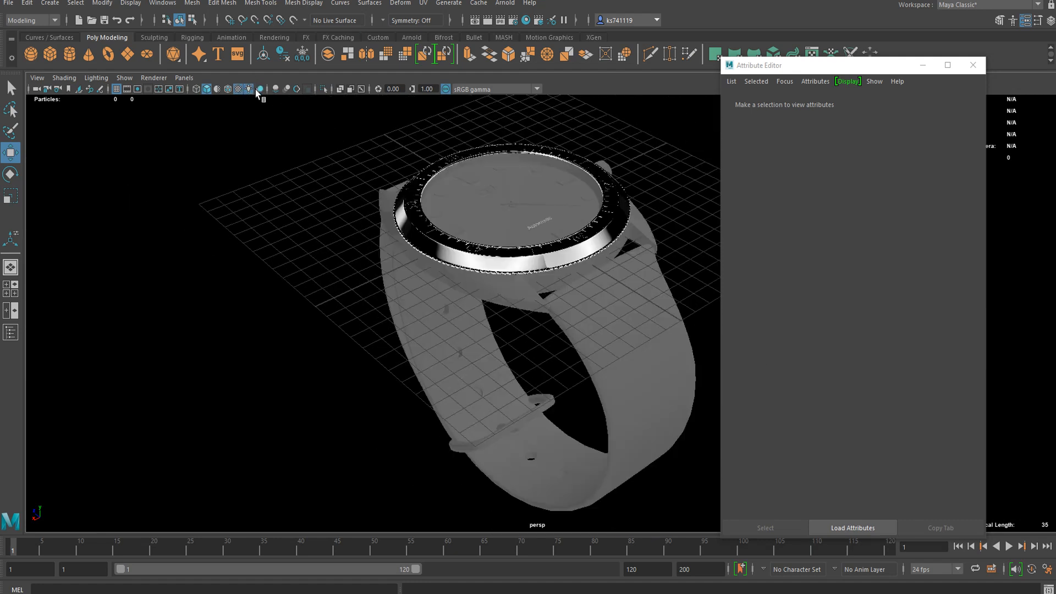
left_click(275, 89)
left_click(293, 88)
- Assign the existing standardSurface1 material to the watch case and crown
left_click_drag(361, 198, 681, 234, "alt")
scroll(397, 261, "up", 3)
left_click(468, 247)
left_click(681, 234)
right_click_drag(688, 235, 790, 590)
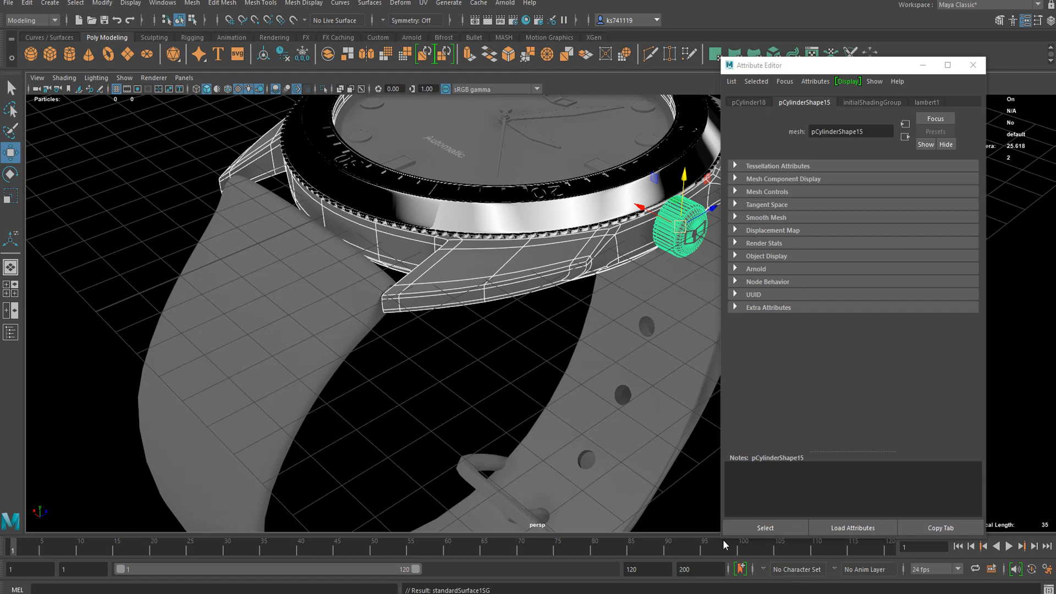
scroll(605, 432, "down", 4)
left_click(638, 429)
scroll(624, 360, "up", 4)
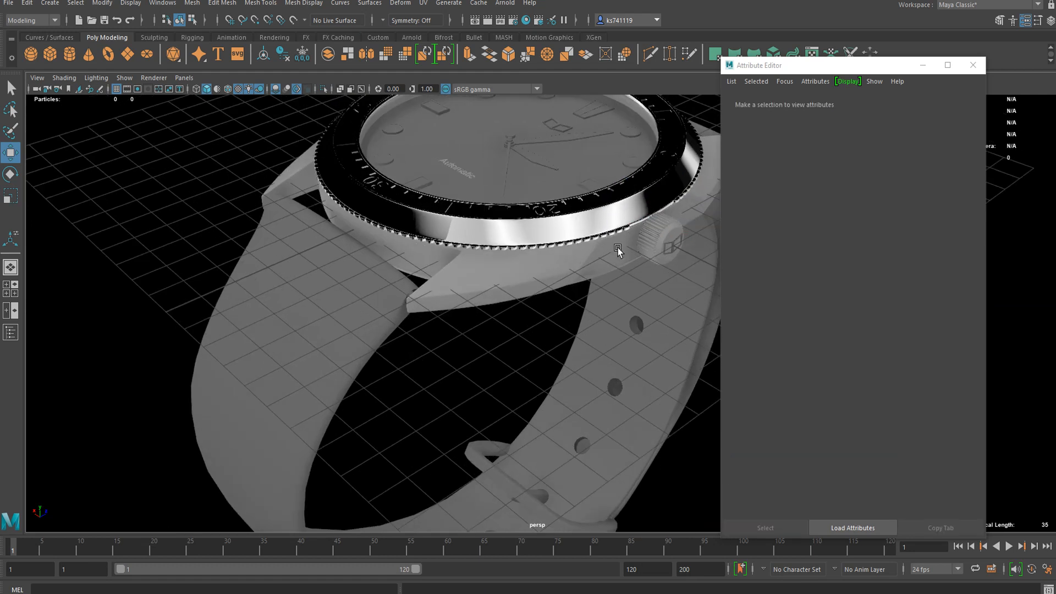
- Assign the existing aiMetal material to the watch case and crown
left_click(618, 245)
left_click(607, 211)
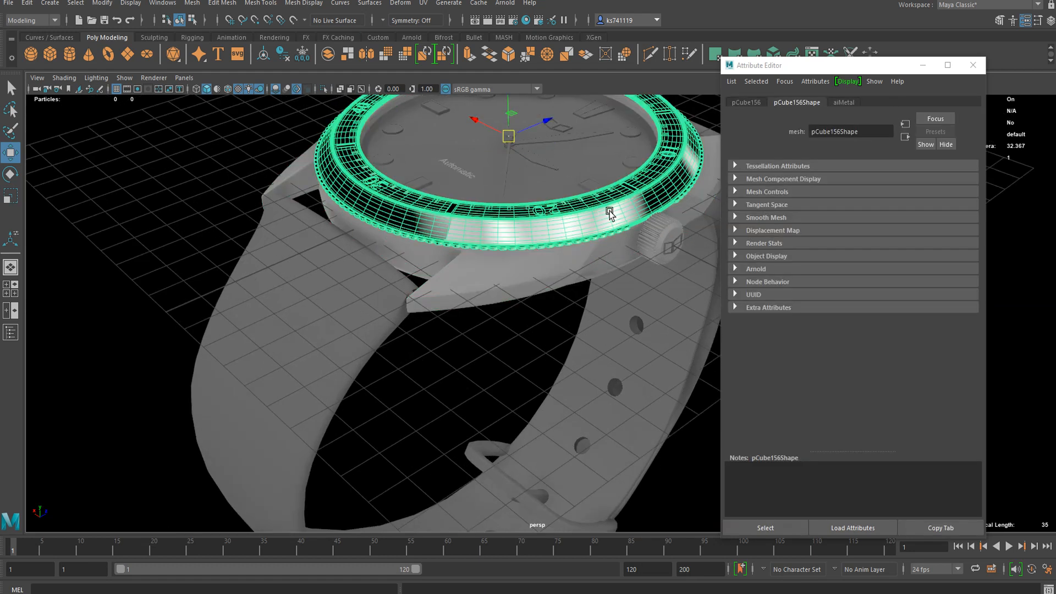
left_click(585, 268)
left_click(651, 241, "shift")
right_click(624, 258)
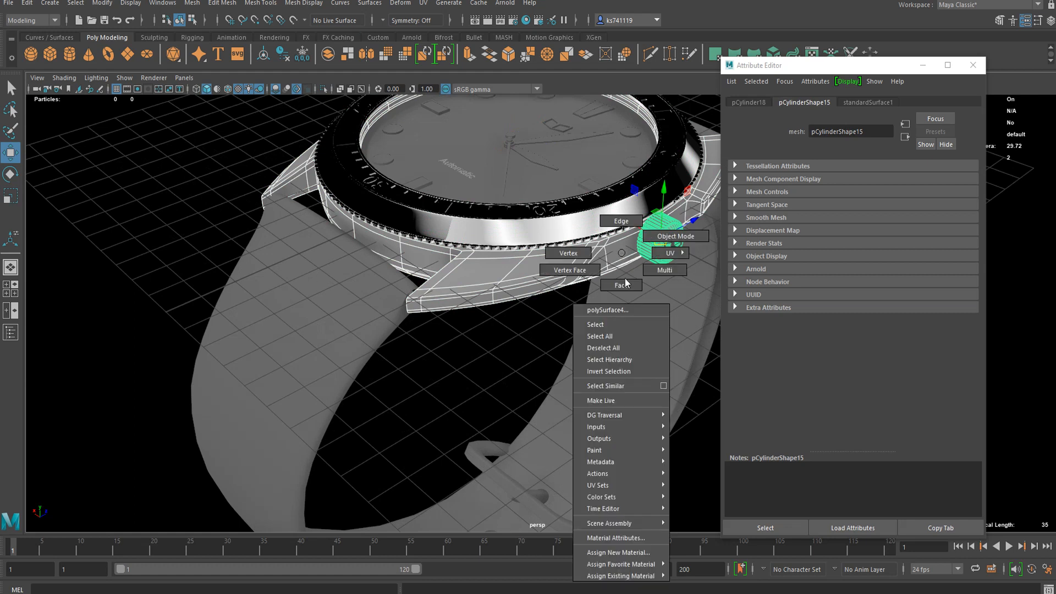
mouse_move(639, 582)
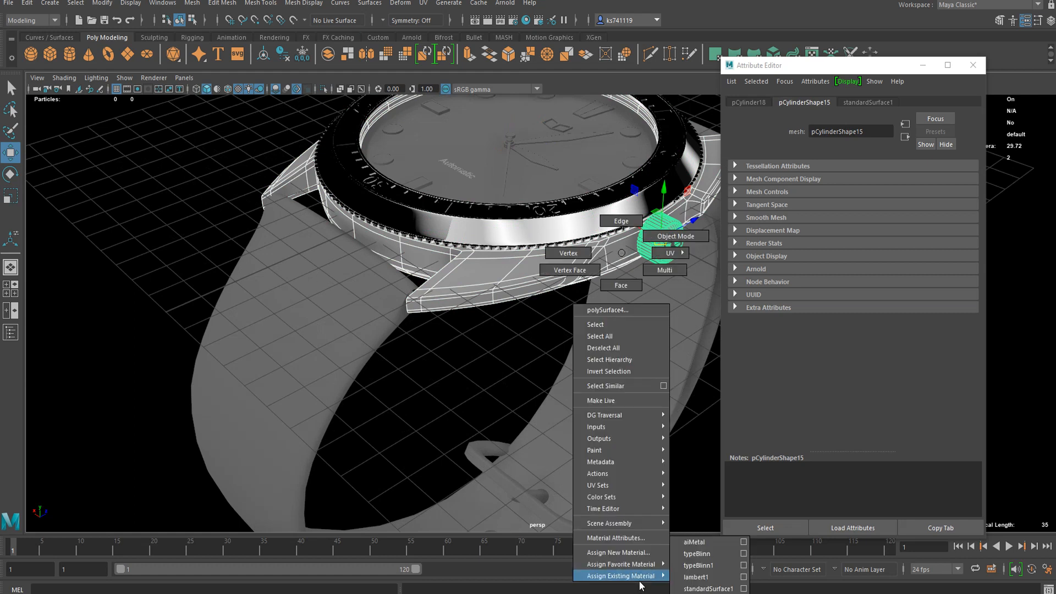
left_click(695, 543)
left_click_drag(589, 473, 521, 422, "alt")
left_click(487, 379)
- Assign the existing aiMetal material to all hour markers, the hands and their centre parts, the dial emblem and the Automatic text
left_click_drag(450, 374, 605, 350, "alt")
scroll(451, 308, "up", 3)
left_click_drag(451, 308, 371, 236, "alt")
left_click(301, 296)
left_click(260, 170)
left_click_drag(345, 165, 408, 175, "alt")
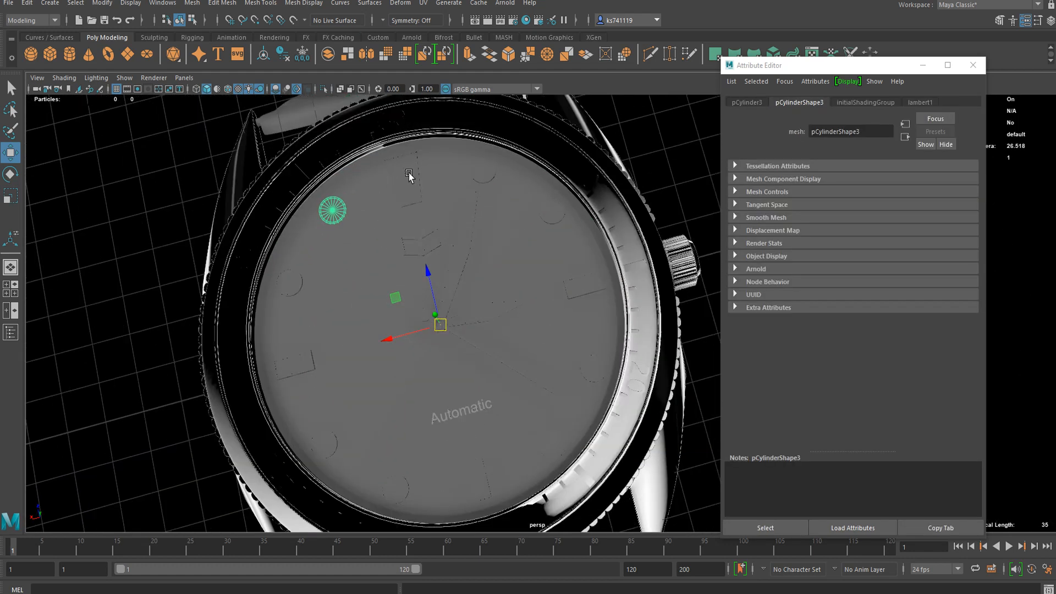
left_click(404, 193)
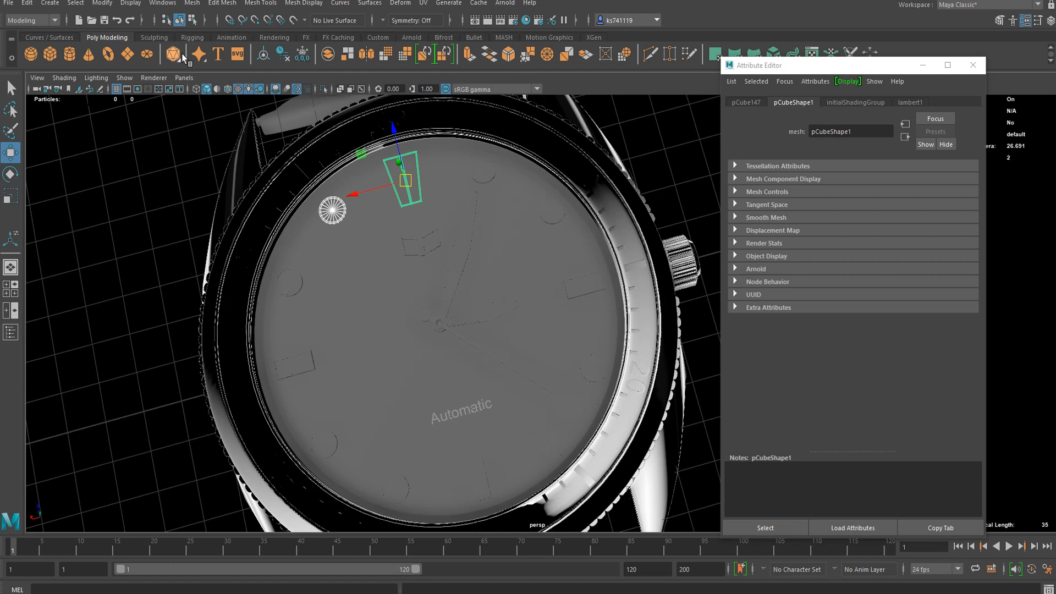
left_click(11, 332)
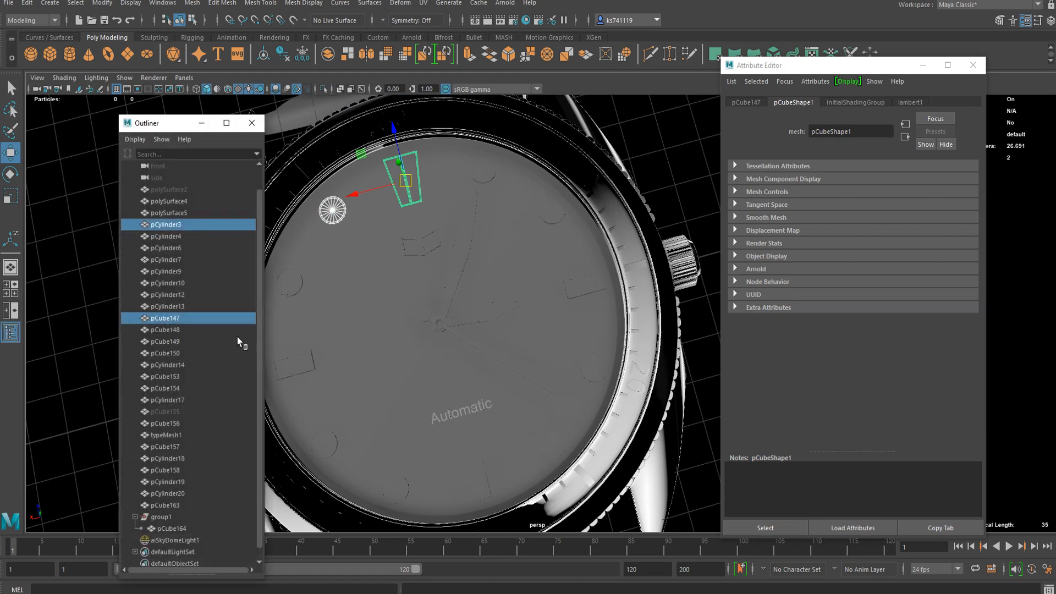
left_click(176, 226)
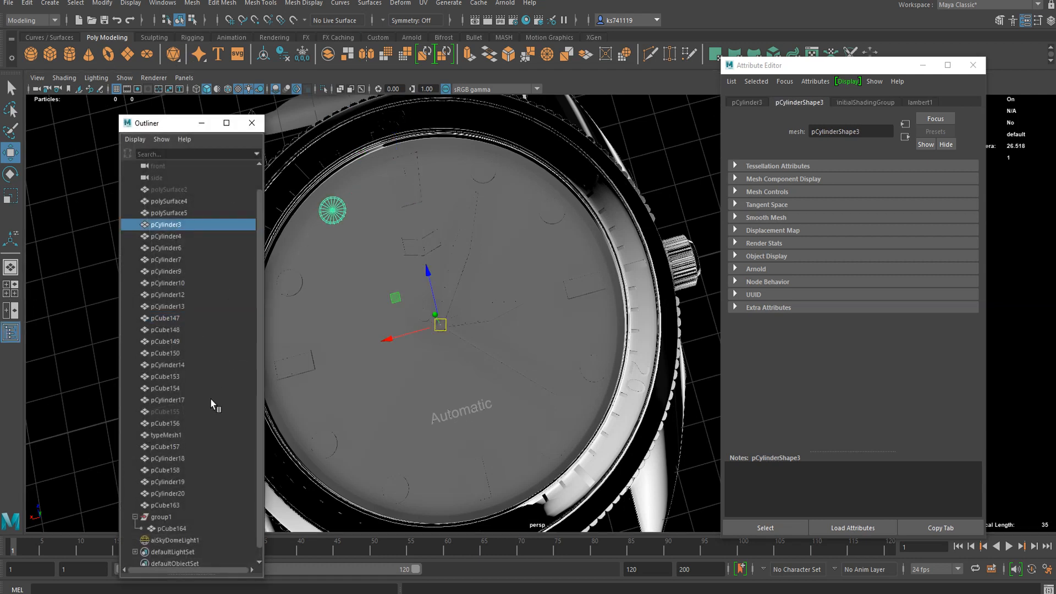
left_click(179, 398, "shift")
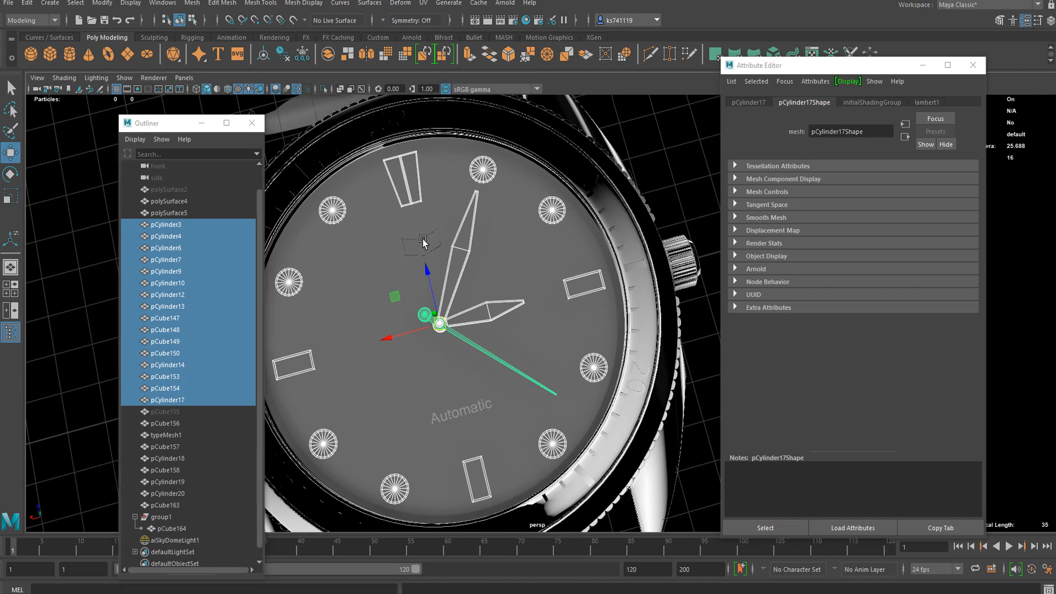
scroll(409, 241, "up", 2)
left_click(394, 231, "shift")
scroll(499, 387, "up", 3)
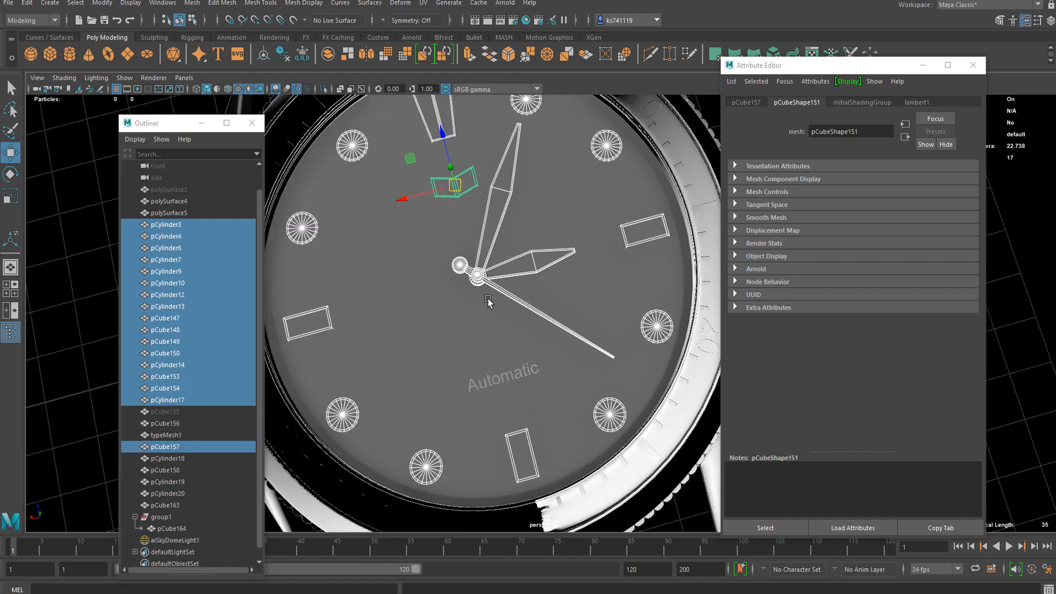
left_click(491, 389, "shift")
scroll(540, 363, "down", 4)
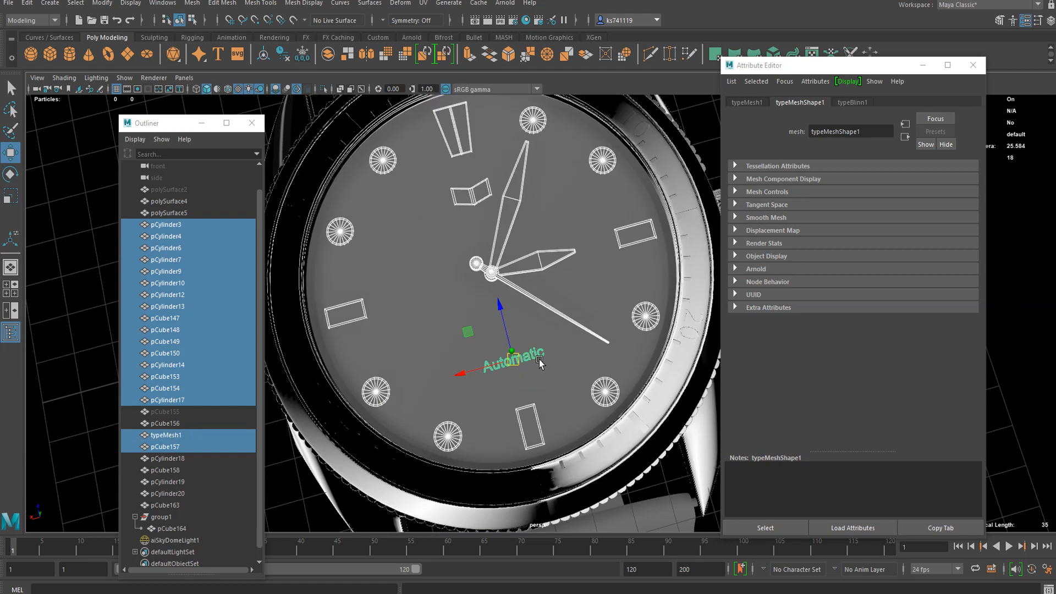
right_click(506, 281)
mouse_move(522, 593)
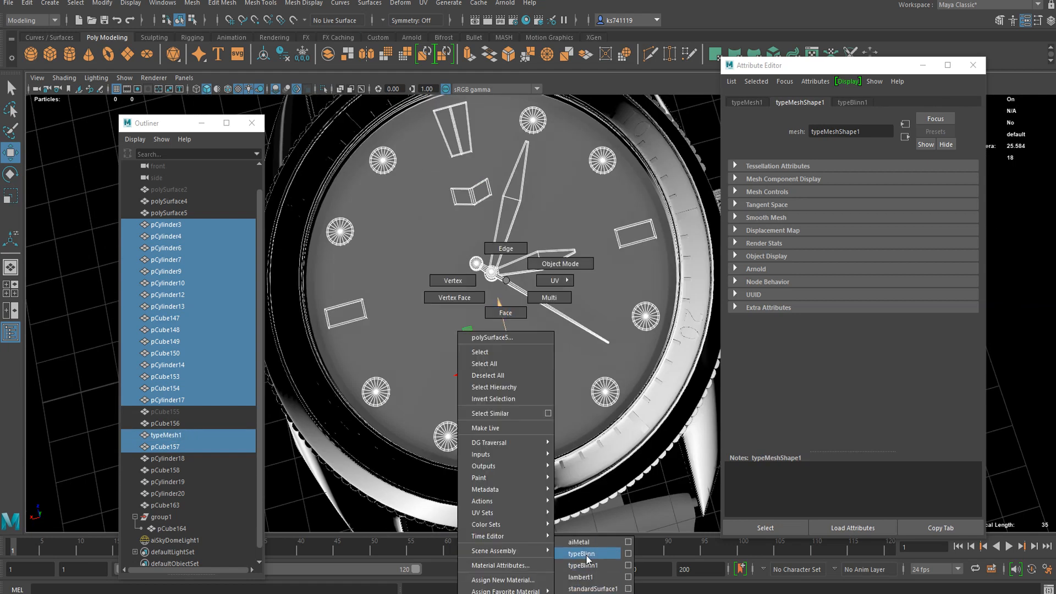
left_click(588, 542)
scroll(428, 408, "down", 4)
left_click(354, 415)
- Combine the twelve round and rectangular hour markers into one object and save the scene
left_click_drag(394, 467, 440, 379, "alt")
scroll(439, 368, "up", 4)
middle_click_drag(434, 279, 471, 303, "alt")
left_click_drag(465, 313, 479, 286, "alt")
left_click_drag(413, 241, 487, 283, "alt")
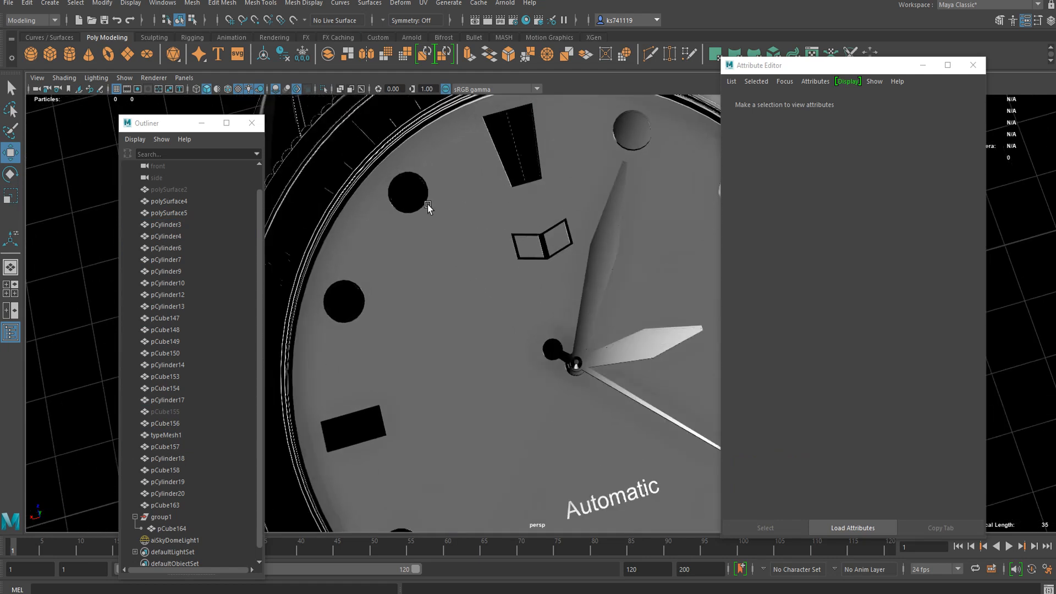
left_click(414, 195)
left_click_drag(415, 198, 429, 253, "alt")
scroll(429, 254, "down", 3)
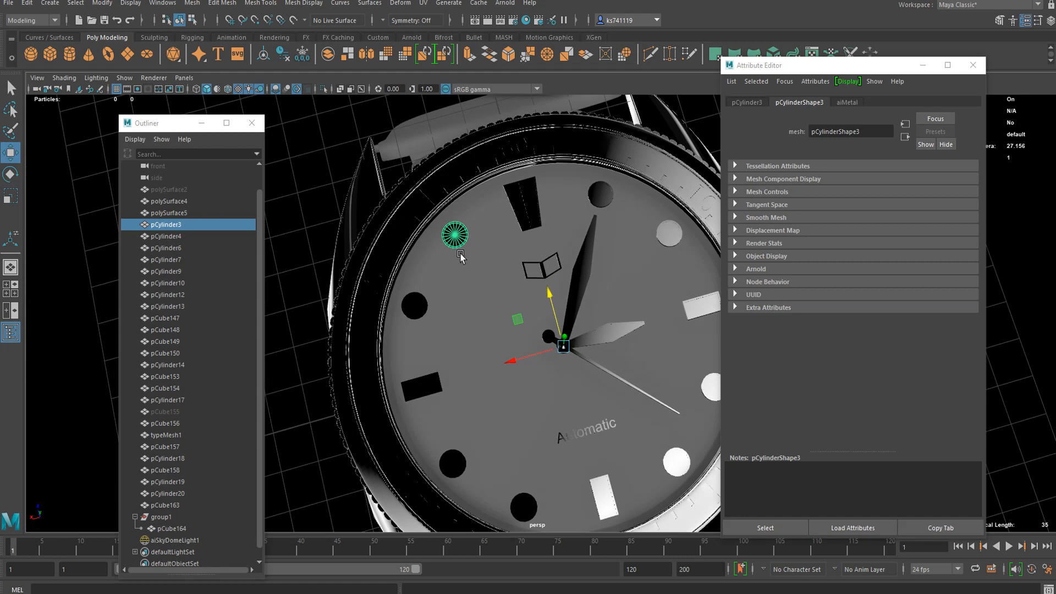
left_click(414, 305, "shift")
left_click(453, 463, "shift")
left_click(528, 505, "shift")
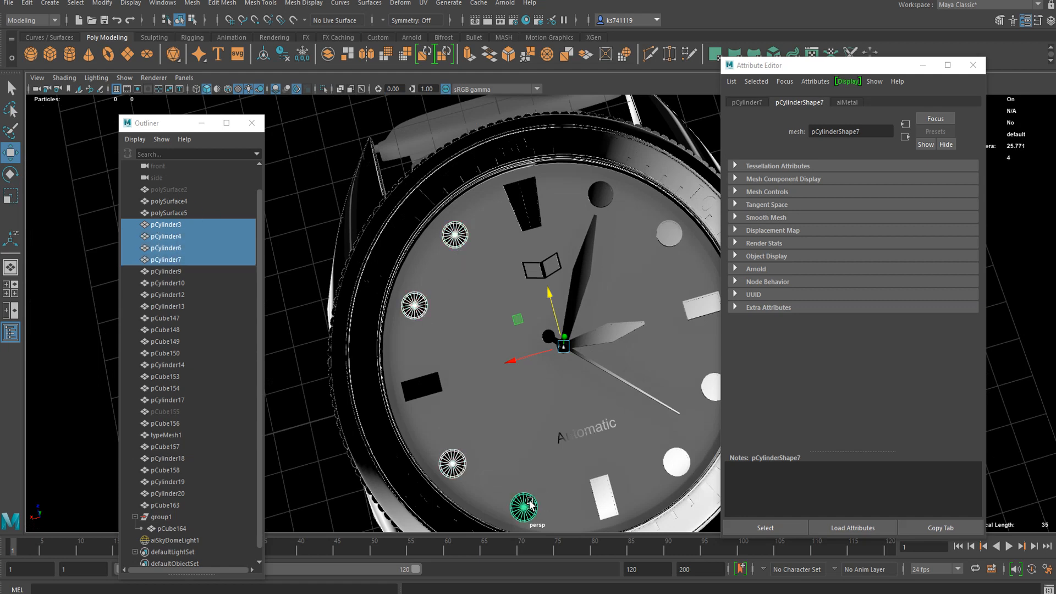
left_click(668, 467, "shift")
left_click(708, 383, "shift")
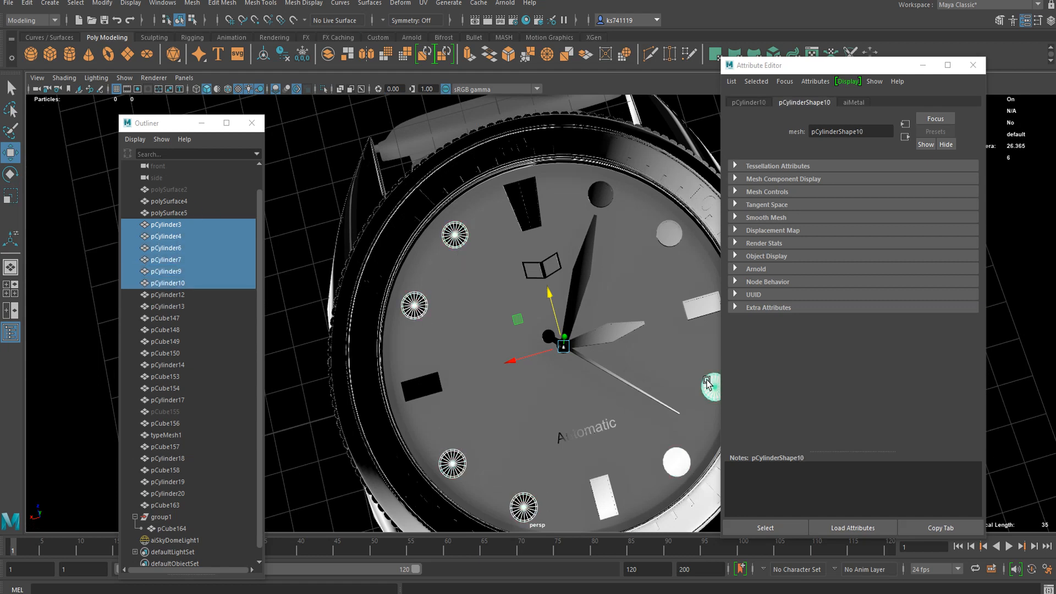
left_click(676, 233, "shift")
left_click(699, 306, "shift")
left_click(609, 493, "shift")
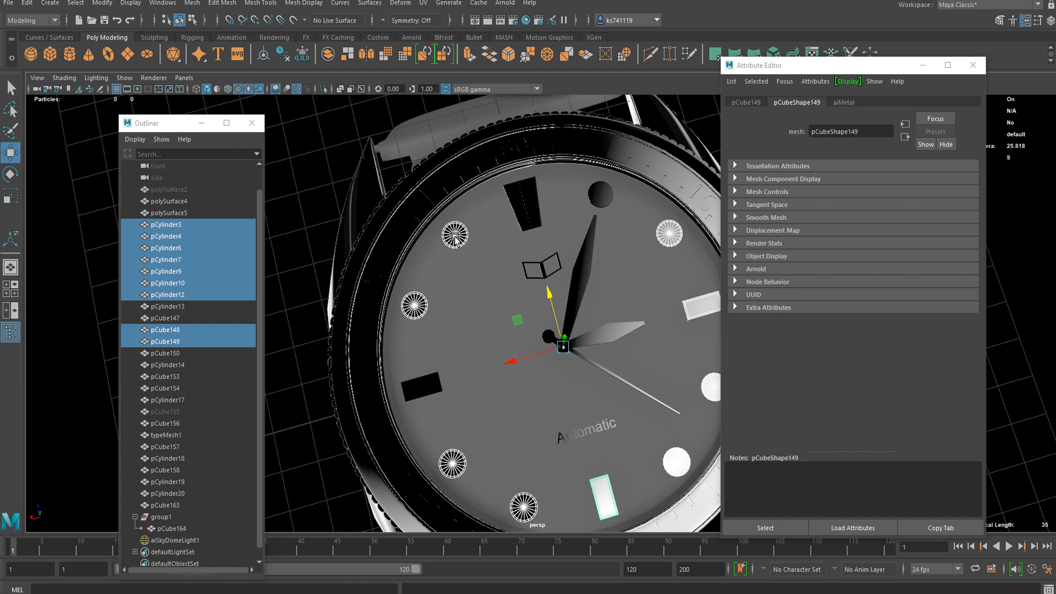
left_click(414, 385, "shift")
left_click(524, 205, "shift")
left_click(604, 196, "shift")
left_click_drag(604, 197, 576, 299, "alt")
left_click(192, 2)
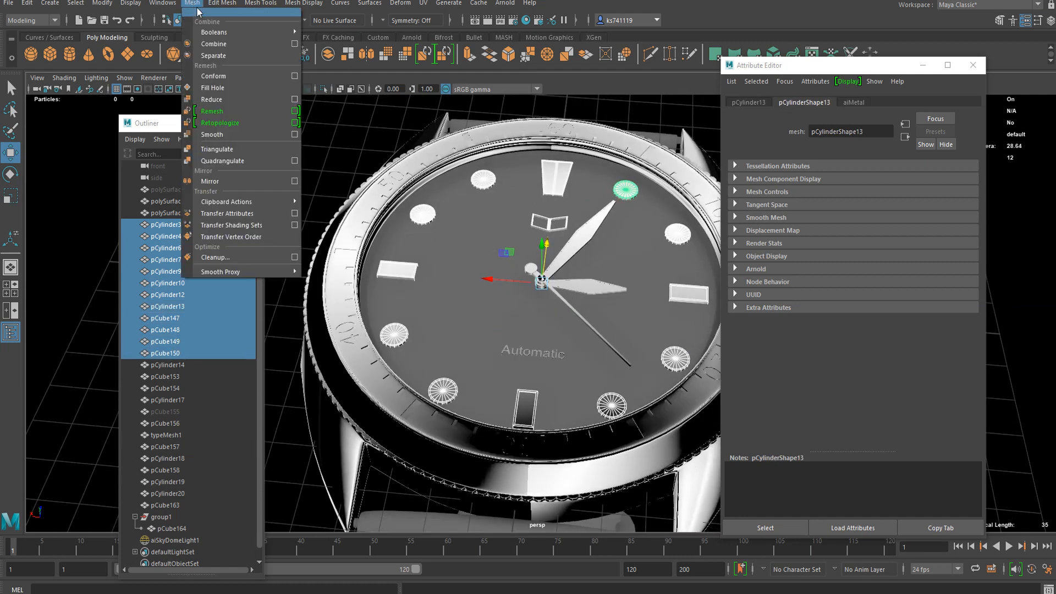
left_click(264, 32)
left_click(300, 143)
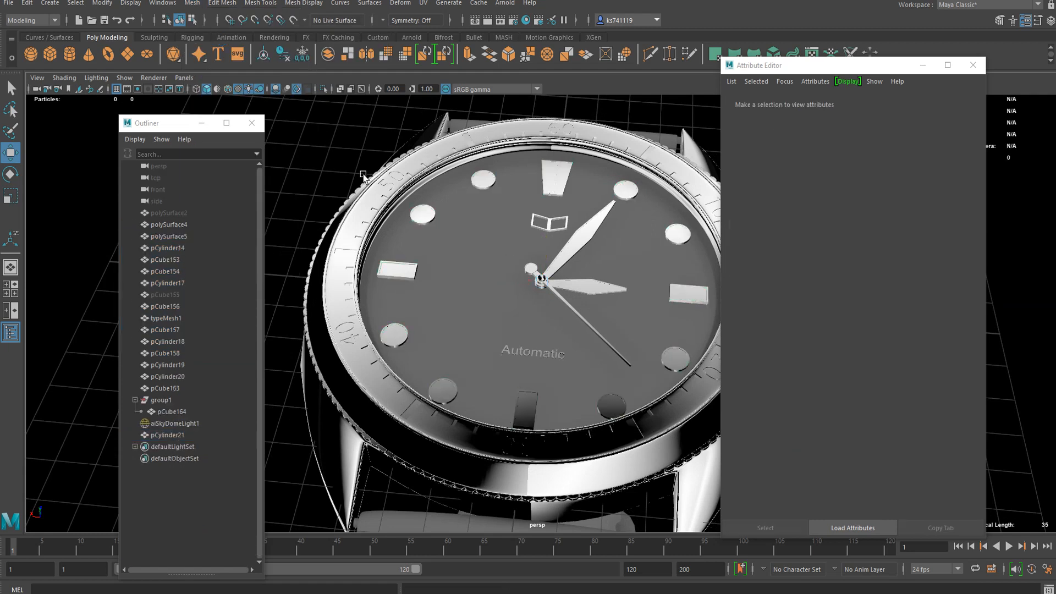
key("ctrl+s")
left_click(566, 347)
- Assign a new Arnold aiStandardSurface material named aiEmission to the top faces of all round hour markers
left_click_drag(555, 375, 506, 330, "alt")
scroll(491, 320, "up", 5)
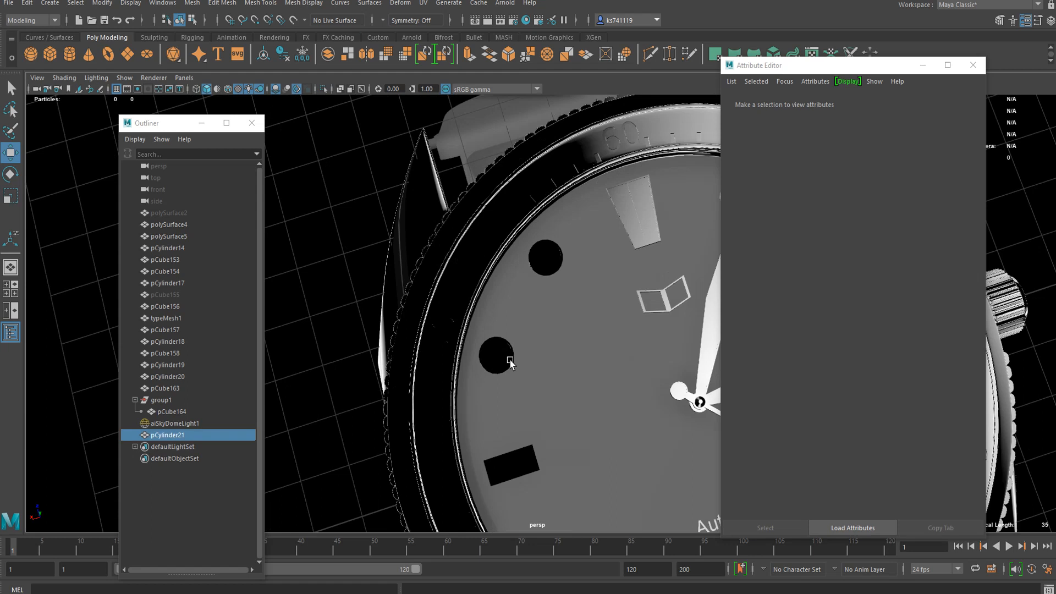
left_click(510, 363)
scroll(487, 333, "up", 3)
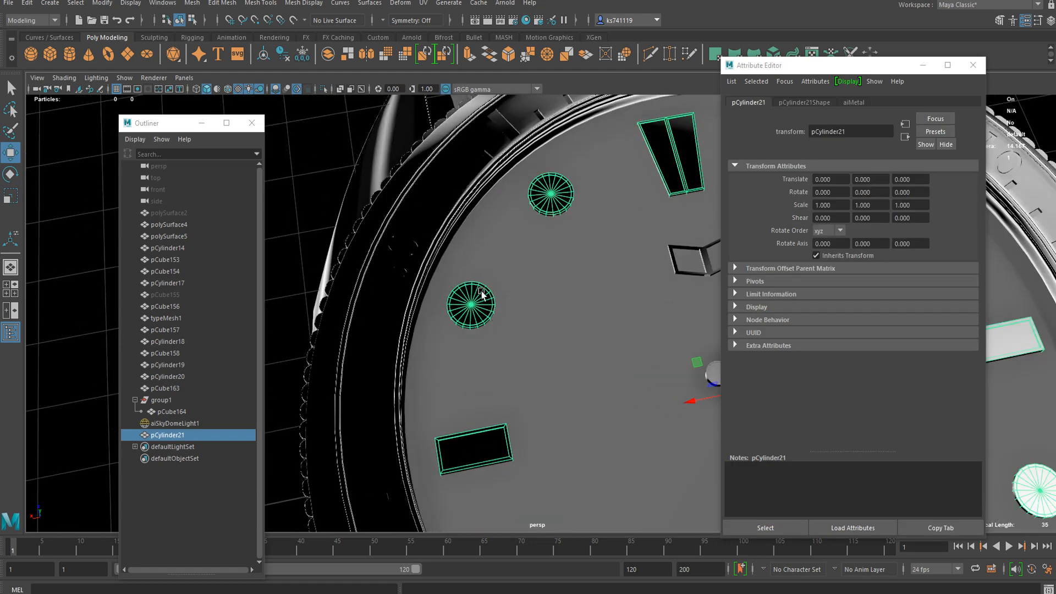
scroll(488, 282, "down", 5)
left_click_drag(517, 333, 466, 362, "alt")
scroll(504, 345, "down", 5)
scroll(505, 318, "up", 8)
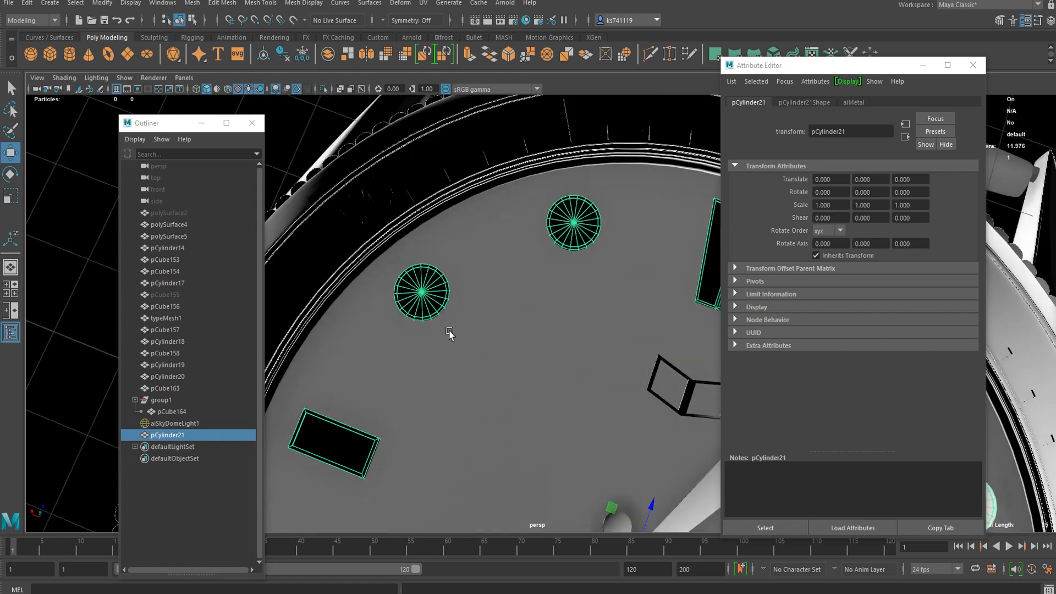
scroll(504, 314, "up", 3)
right_click_drag(471, 297, 474, 317)
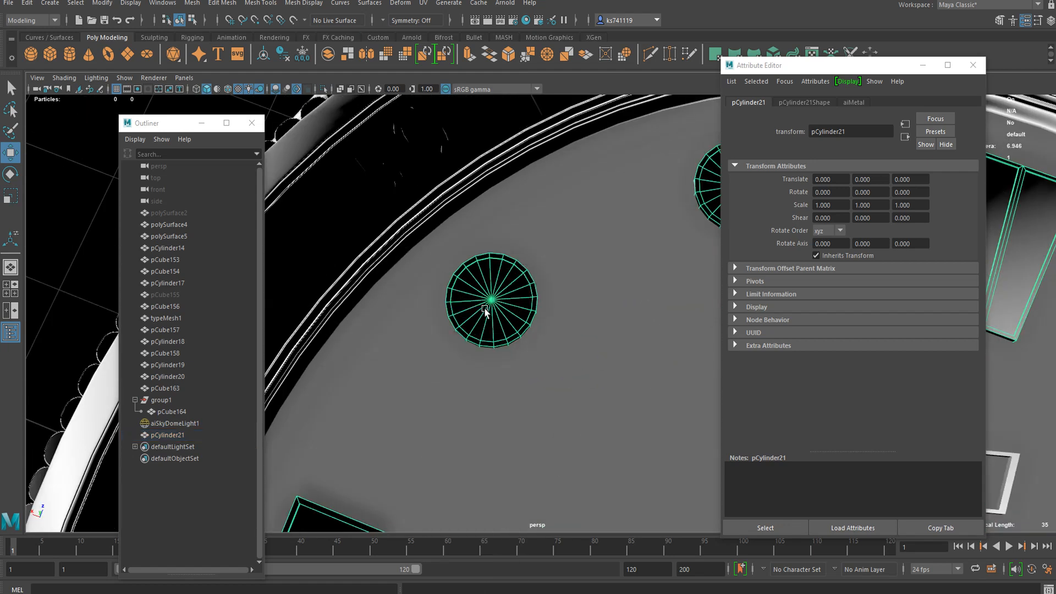
left_click(498, 291)
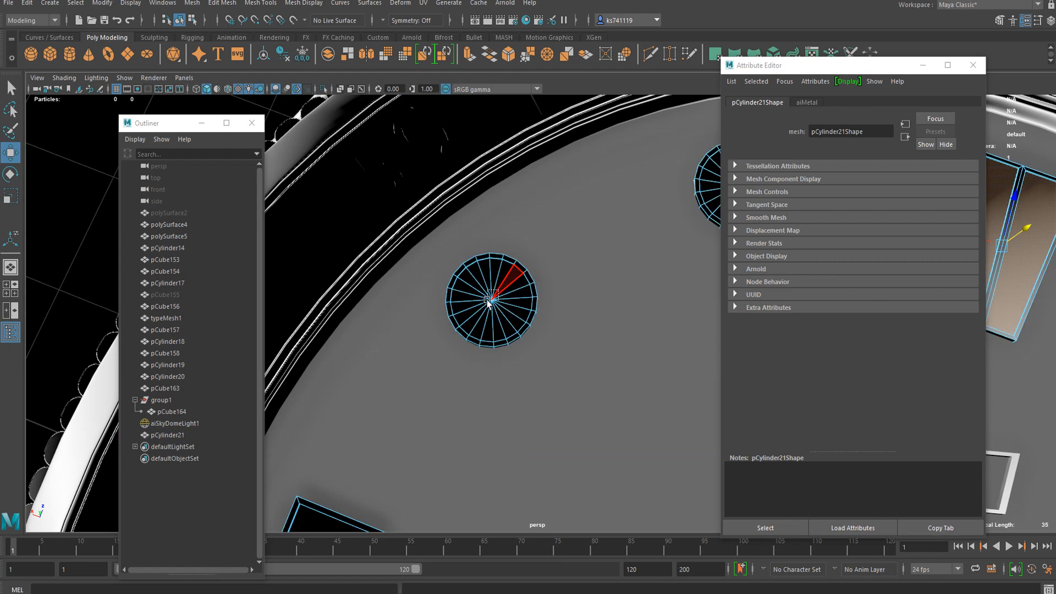
double_click(489, 300)
right_click_drag(492, 302, 488, 415)
scroll(549, 437, "down", 5)
scroll(552, 432, "down", 5)
right_click_drag(490, 281, 528, 581)
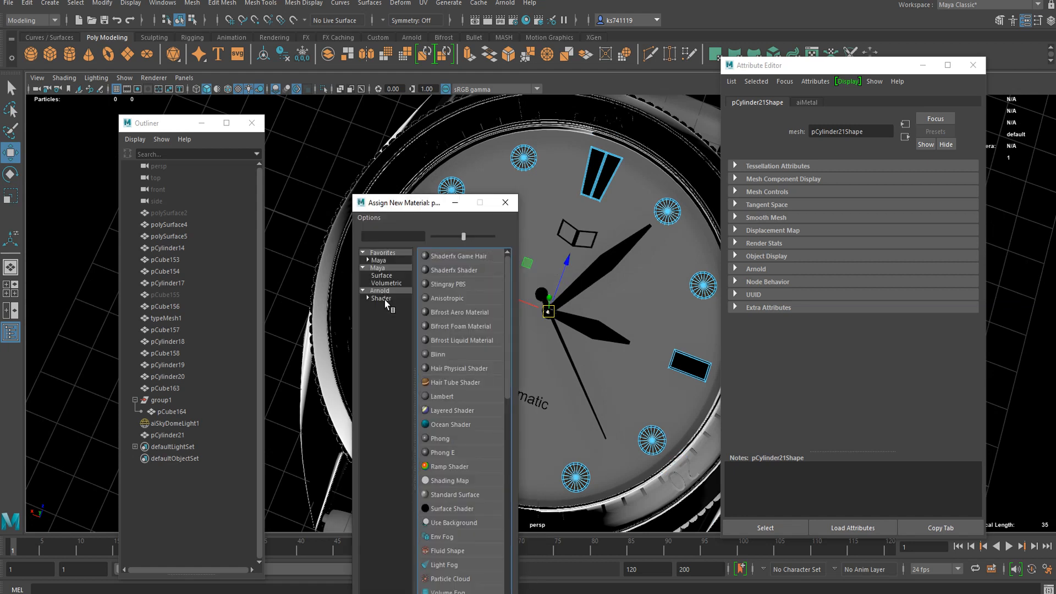
left_click(381, 299)
left_click(456, 424)
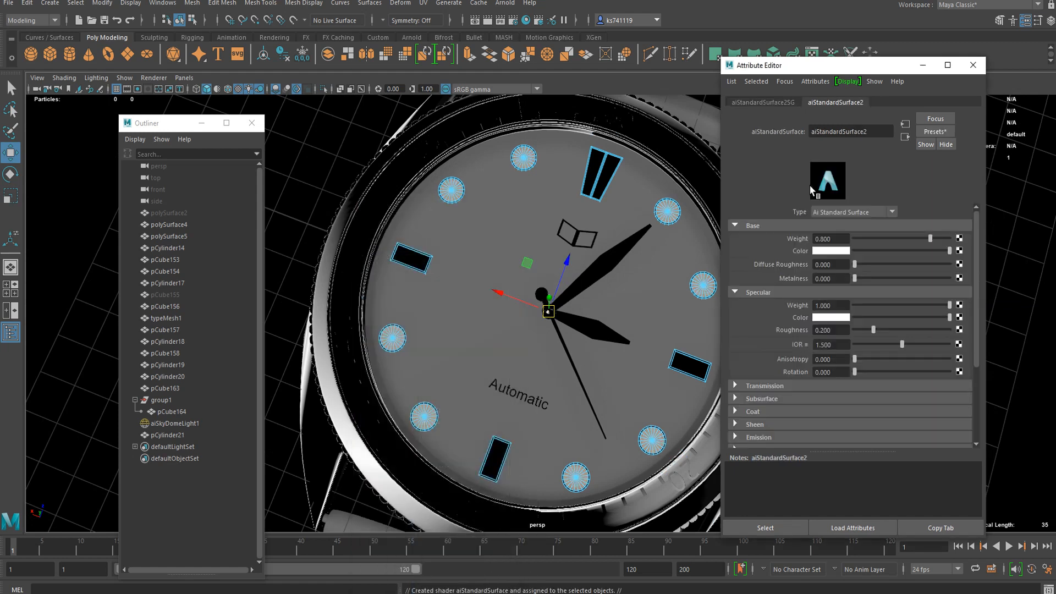
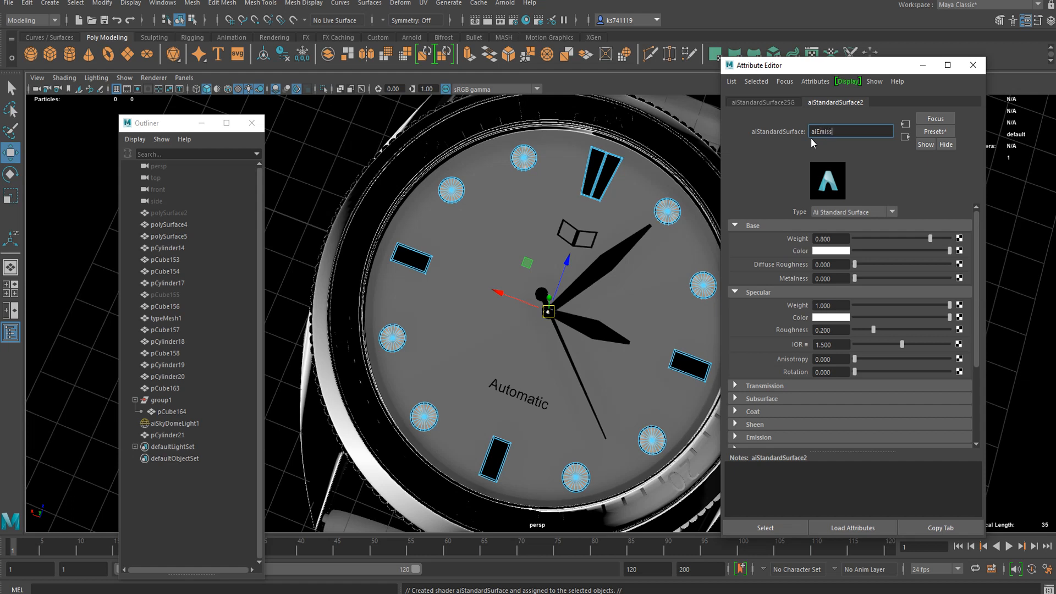
key("Return")
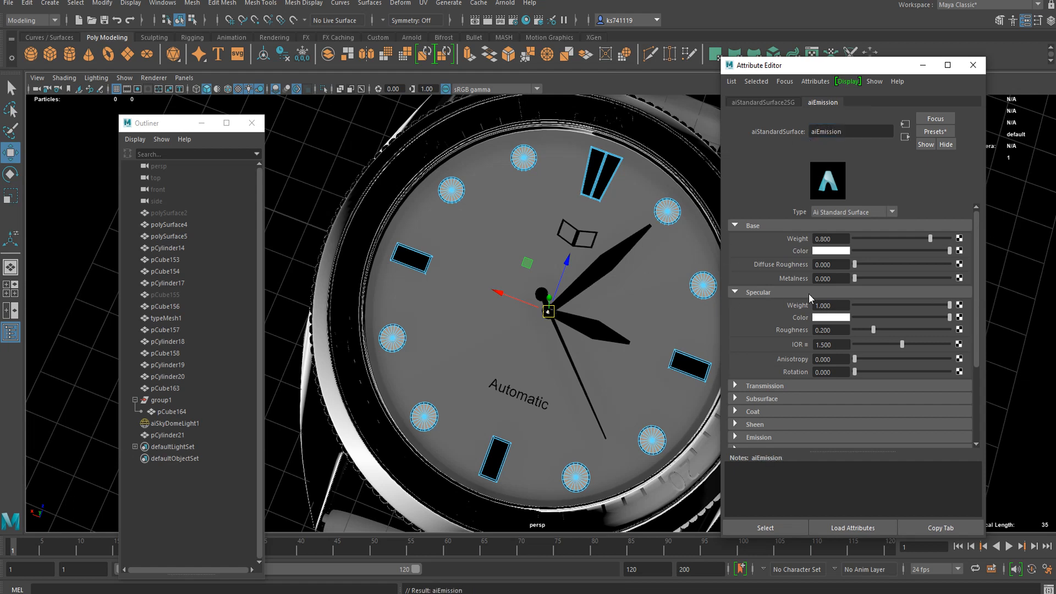
- Give the aiEmission material an emission weight and a light green emission color with hue 124.61 and saturation about 0.686
scroll(856, 263, "down", 4)
left_click(760, 325)
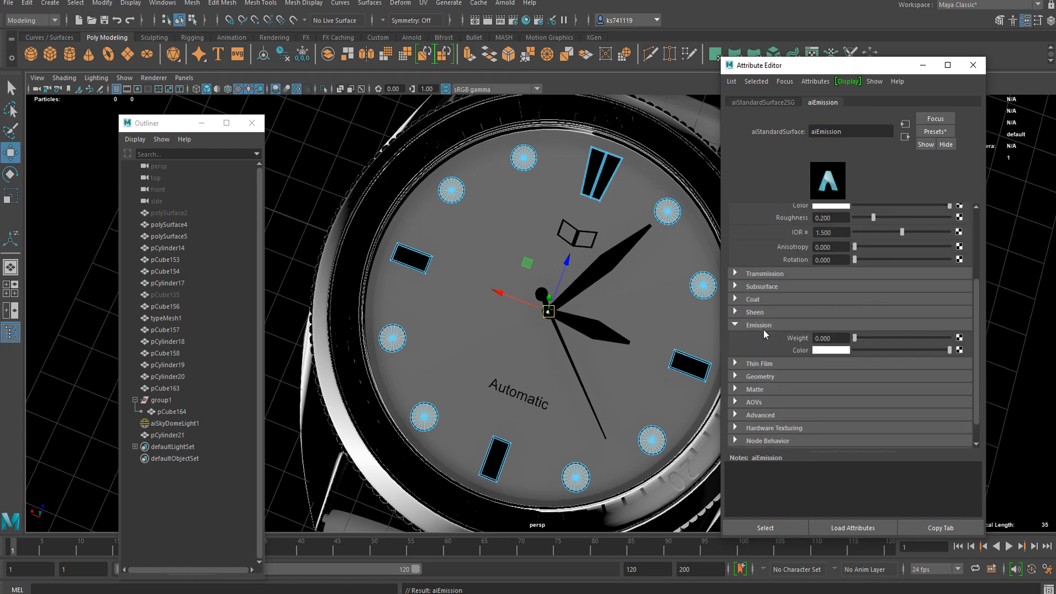
left_click_drag(863, 338, 910, 345)
left_click(841, 352)
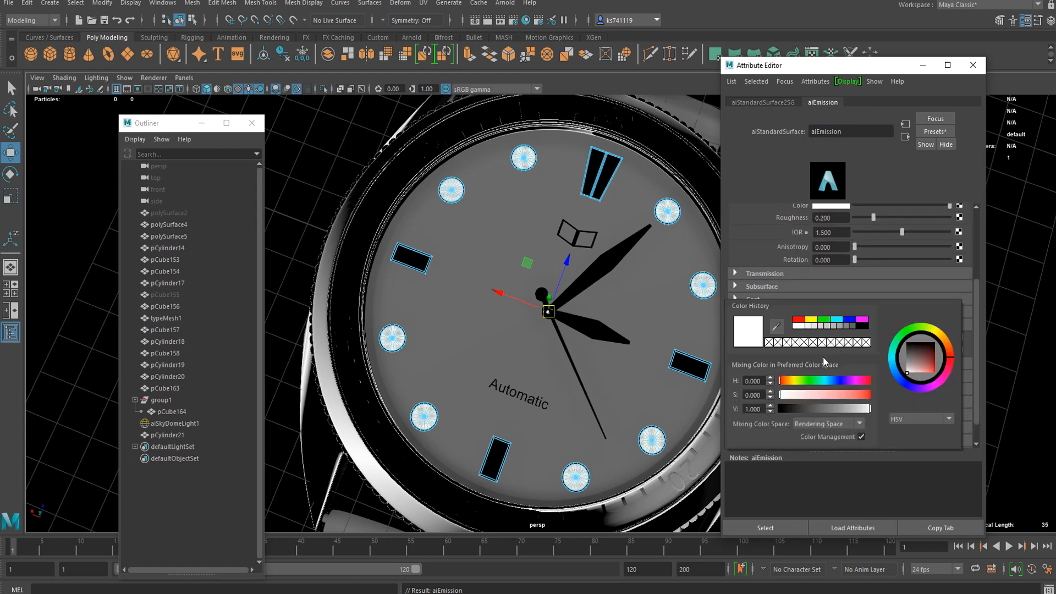
left_click(811, 381)
left_click_drag(813, 395, 834, 395)
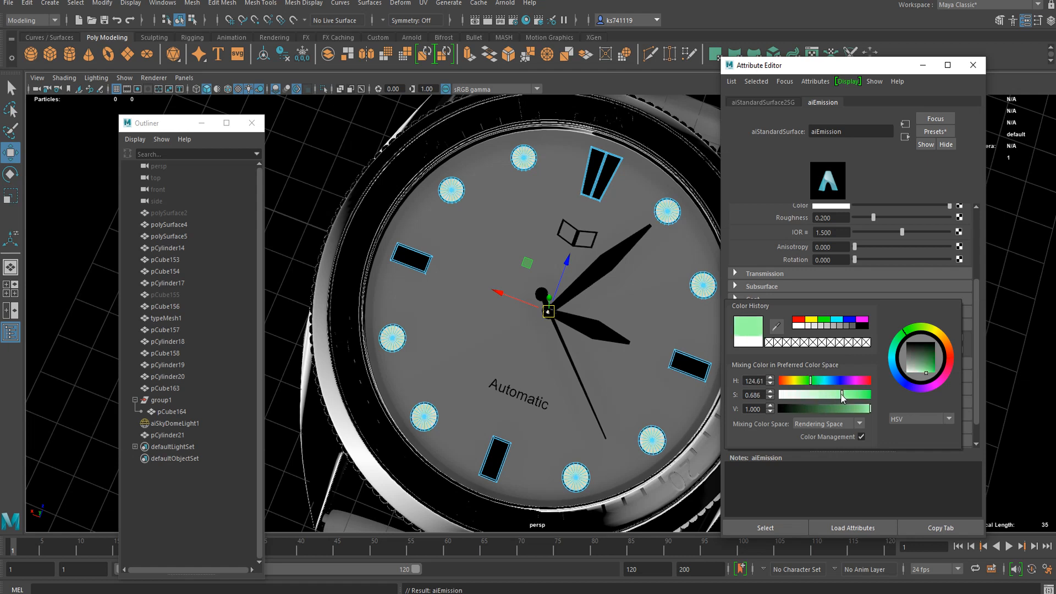
- Assign the existing aiEmission material to the top faces of the rectangular hour markers and the split twelve o'clock marker
scroll(870, 251, "up", 3)
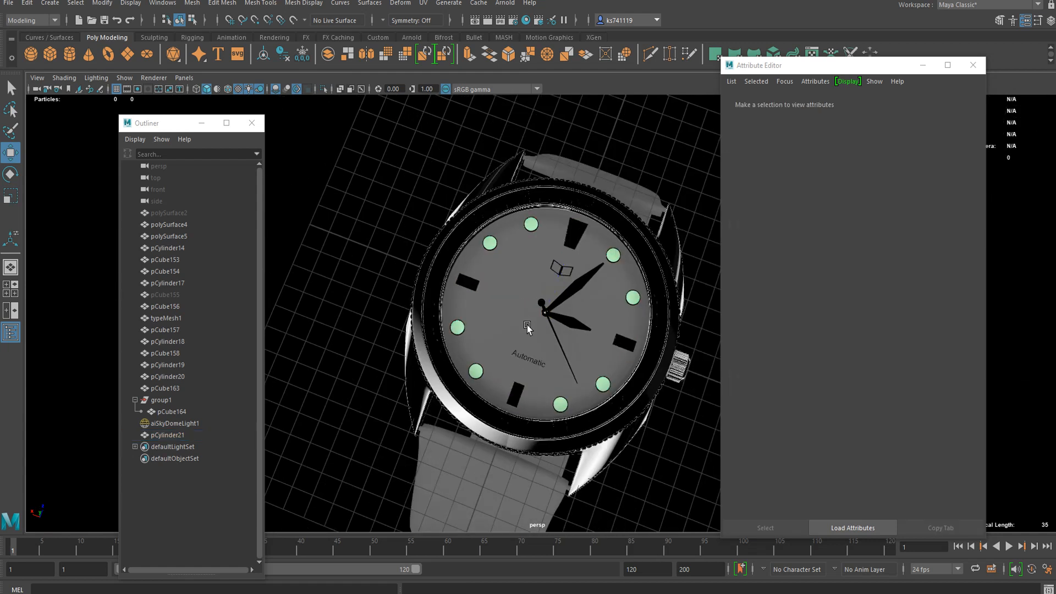
mouse_move(527, 324)
left_mouse_down("alt")
mouse_move(474, 264)
mouse_move(516, 308)
left_mouse_up("alt")
scroll(528, 297, "up", 4)
left_click(590, 186)
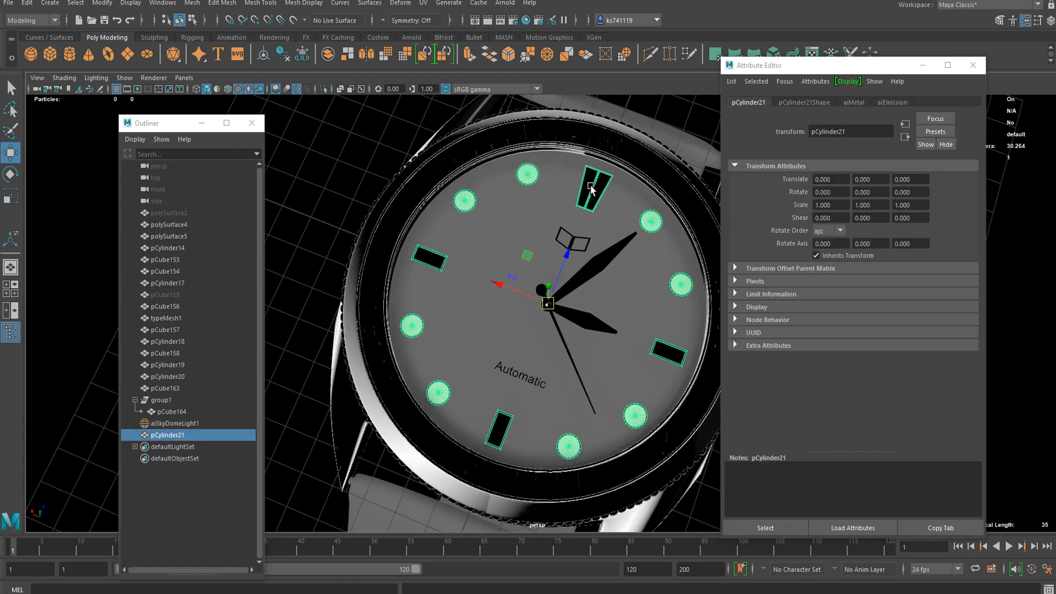
right_click_drag(590, 201, 591, 227)
left_click(596, 195)
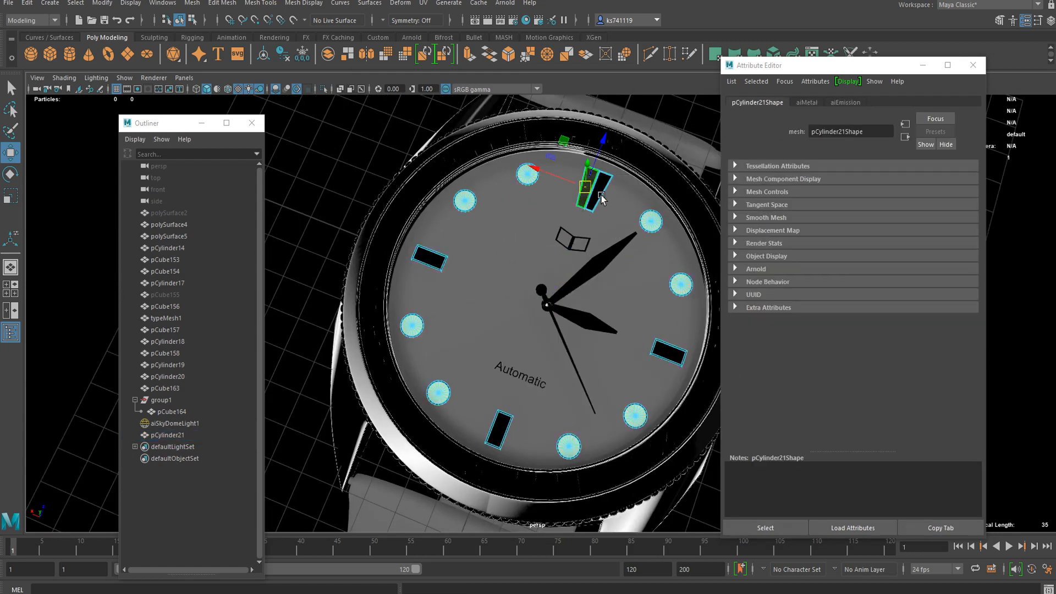
left_click(669, 352)
mouse_move(671, 353)
right_mouse_down()
mouse_move(656, 492)
mouse_move(662, 414)
right_mouse_up()
right_click(620, 358)
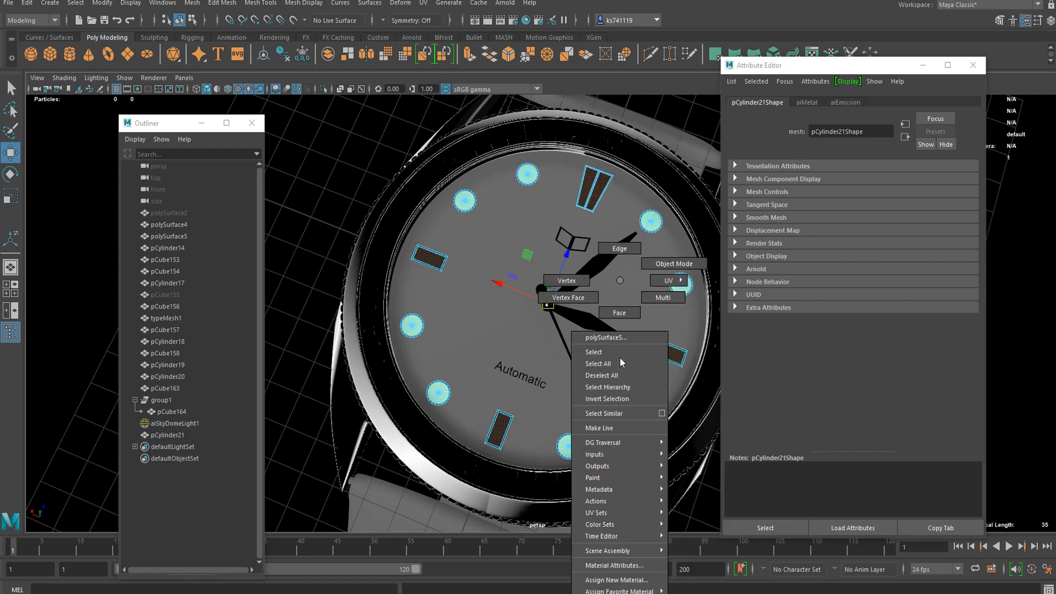
right_click_drag(620, 280, 708, 532)
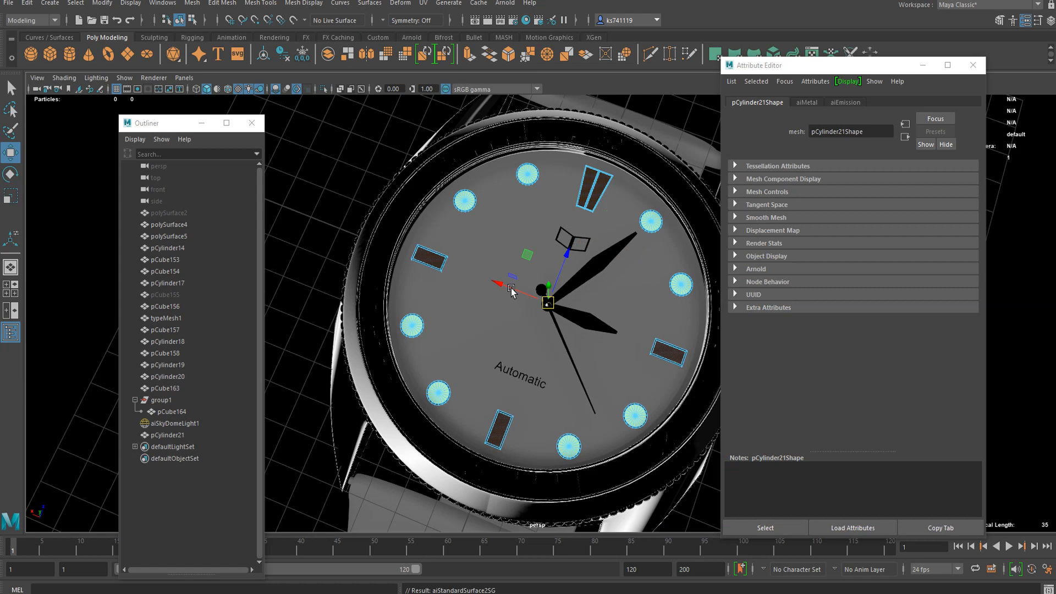
right_click(503, 280)
right_click_drag(510, 275, 555, 263)
left_click(366, 188)
- Lower the aiEmission material's emission weight to just above zero and save the scene
scroll(510, 304, "down", 5)
left_click_drag(510, 304, 560, 283, "alt")
scroll(560, 283, "up", 5)
left_click_drag(468, 308, 531, 333, "alt")
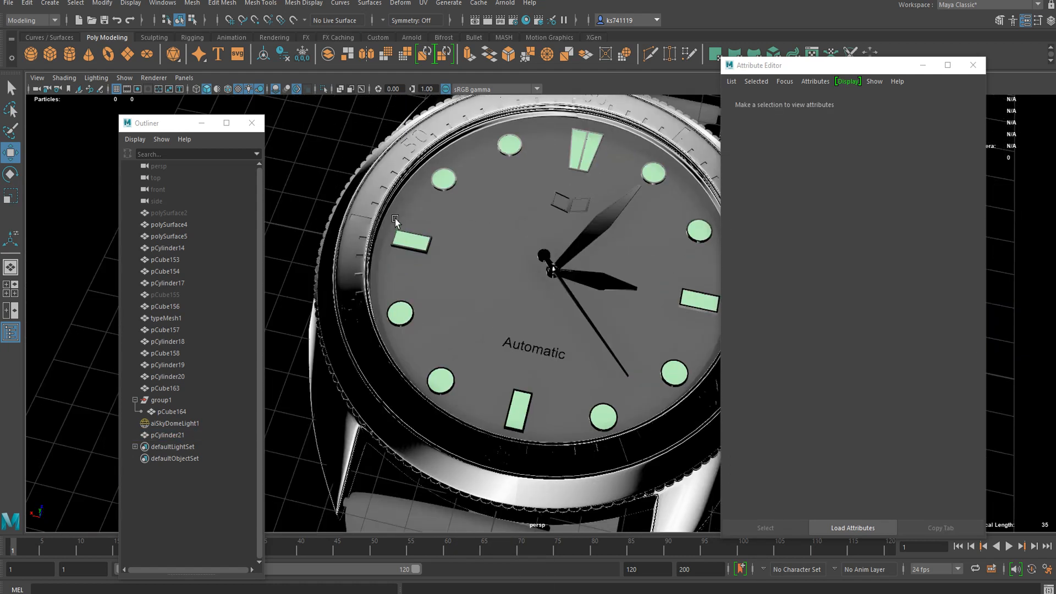
left_click(415, 238)
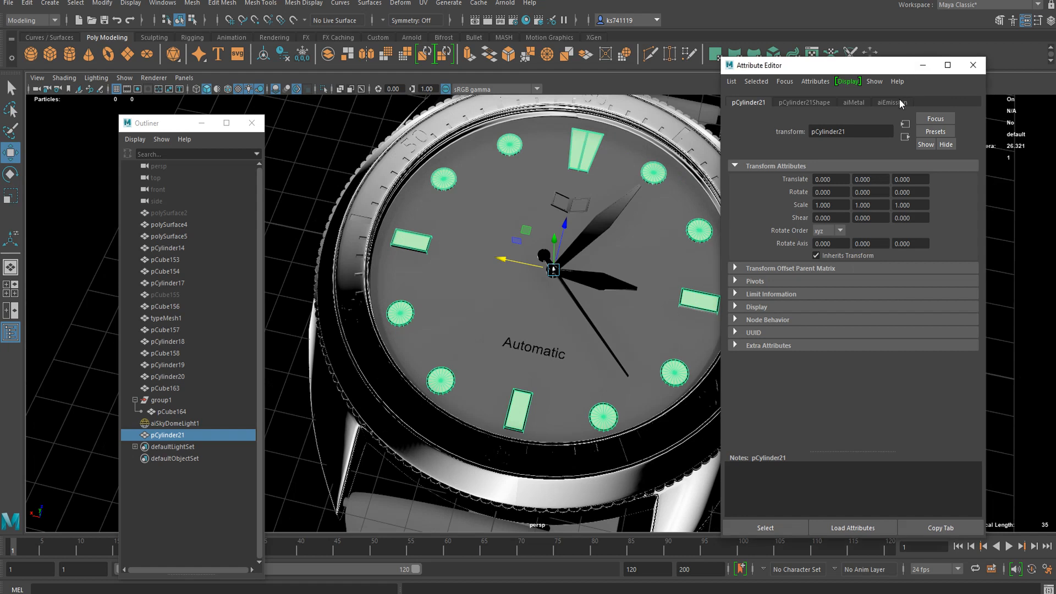
left_click(896, 103)
scroll(870, 296, "down", 5)
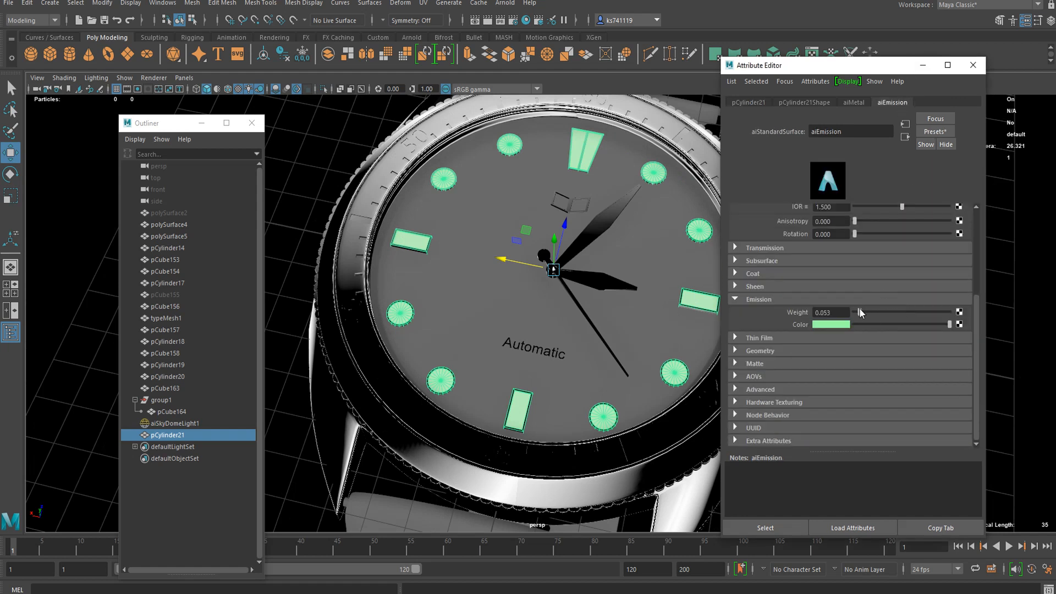
left_click_drag(859, 308, 862, 308)
right_click_drag(413, 232, 461, 194)
left_click(343, 147)
scroll(475, 305, "down", 5)
left_click_drag(476, 306, 612, 334, "alt")
scroll(527, 262, "up", 3)
key("ctrl+s")
- Assign the existing aiEmission material to the top faces of the minute hand
left_click(505, 314)
scroll(578, 281, "down", 5)
scroll(564, 312, "up", 3)
scroll(564, 313, "up", 5)
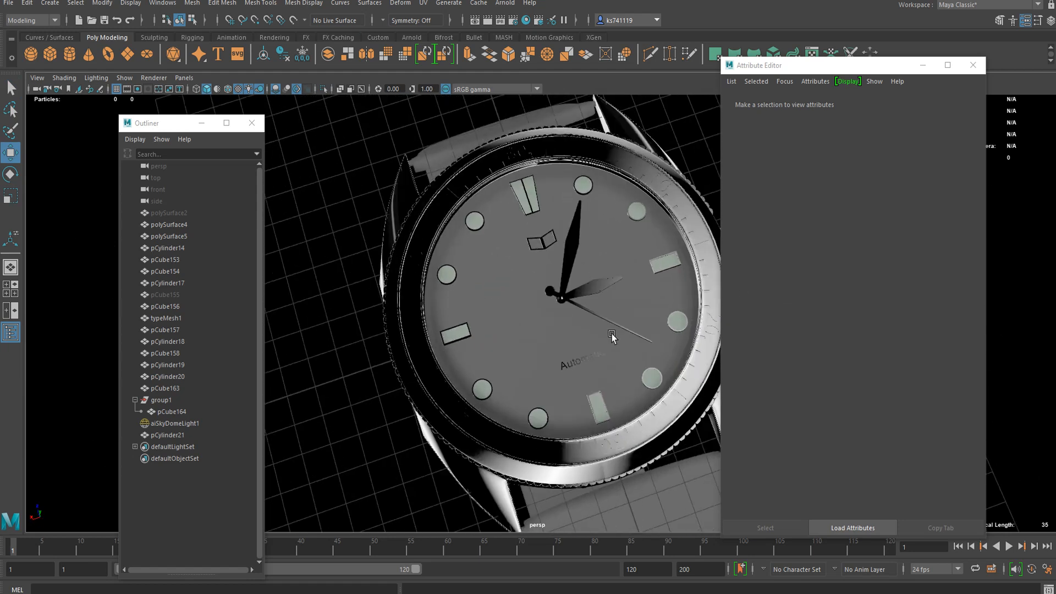
scroll(612, 334, "up", 3)
left_click(604, 218)
left_click(661, 270, "shift")
right_click_drag(604, 205, 599, 193)
left_click(610, 178)
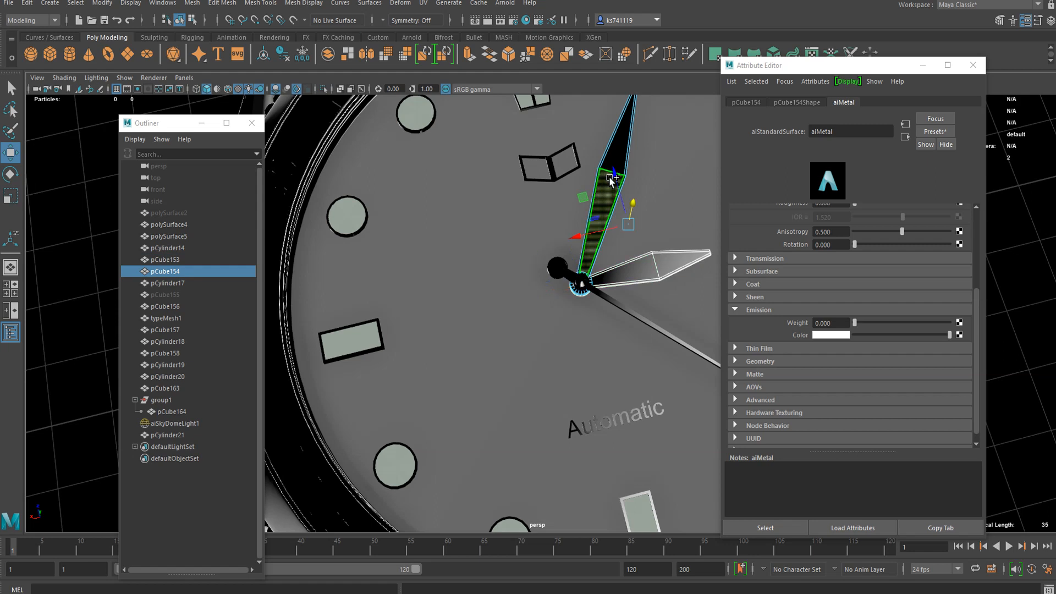
left_click(616, 157, "shift")
left_click(633, 270, "shift")
right_click_drag(603, 198, 692, 519)
- Assign the existing aiEmission material to the top faces of the hour hand and return to object mode
left_click(639, 265)
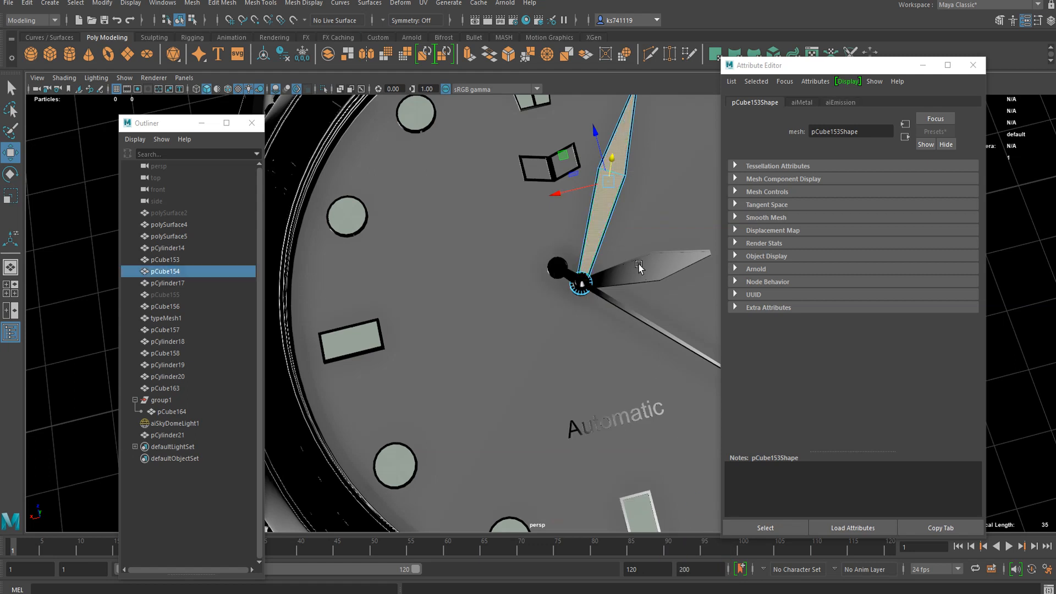
right_click_drag(663, 270, 663, 304)
left_click(642, 273)
left_click(679, 267, "shift")
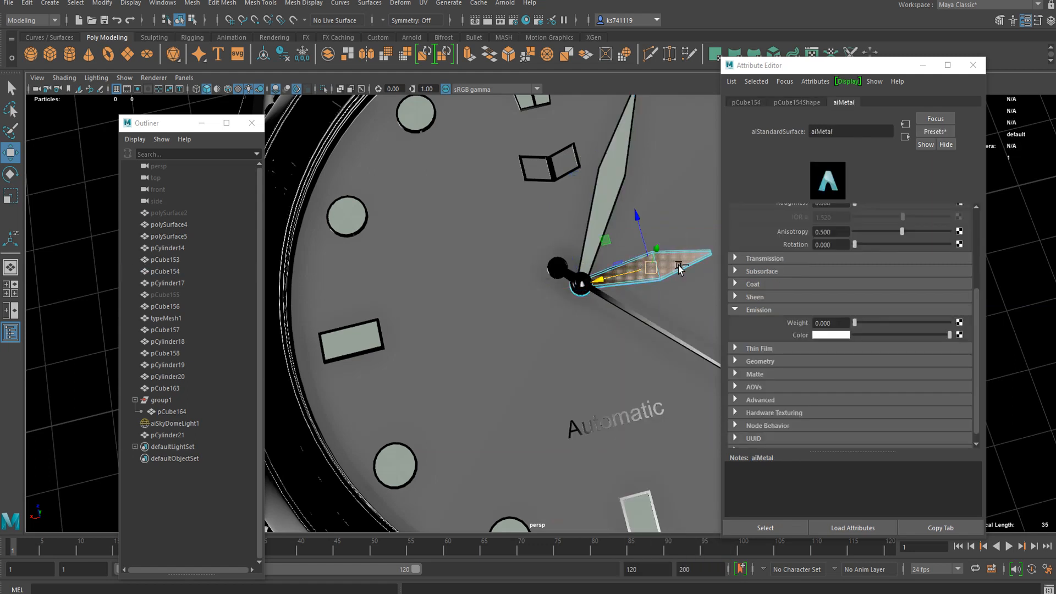
left_click(670, 266)
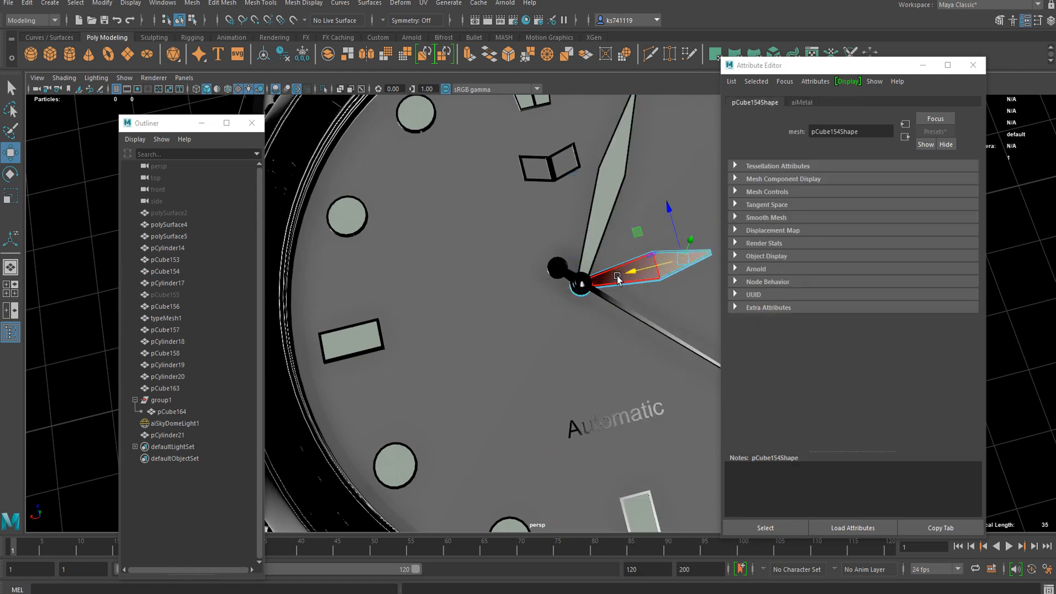
left_click(618, 278)
right_click_drag(622, 278, 702, 532)
scroll(528, 323, "down", 6)
right_click_drag(530, 280, 577, 265)
- Assign a new Arnold aiStandardSurface material named aiDial to the watch's dial face
scroll(400, 352, "down", 5)
left_click(398, 374)
left_click_drag(418, 468, 484, 418, "alt")
scroll(517, 308, "up", 3)
left_click(521, 302)
scroll(468, 323, "up", 4)
right_click_drag(487, 229, 503, 529)
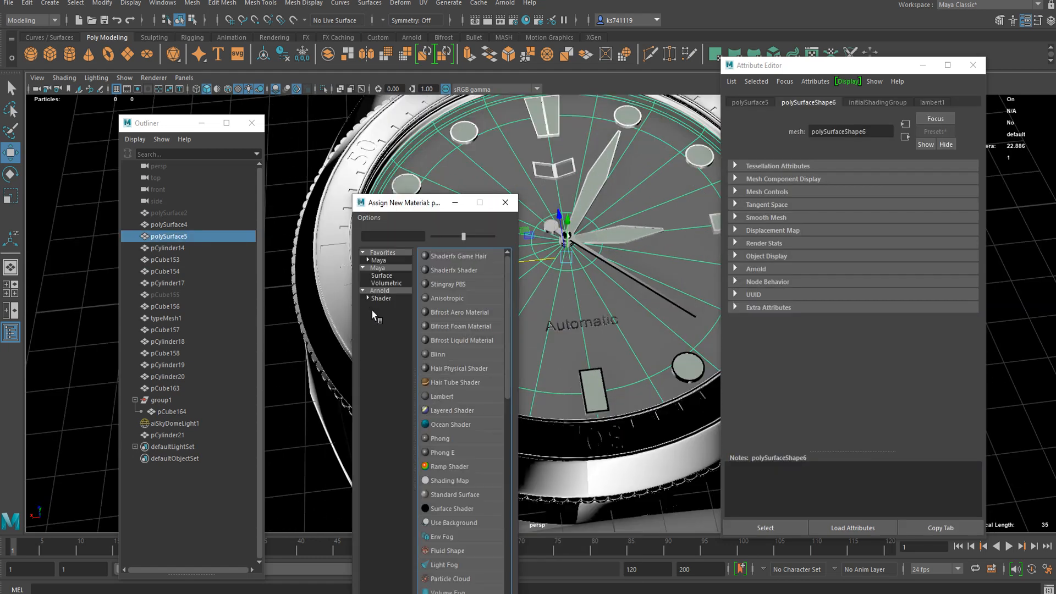
left_click(382, 298)
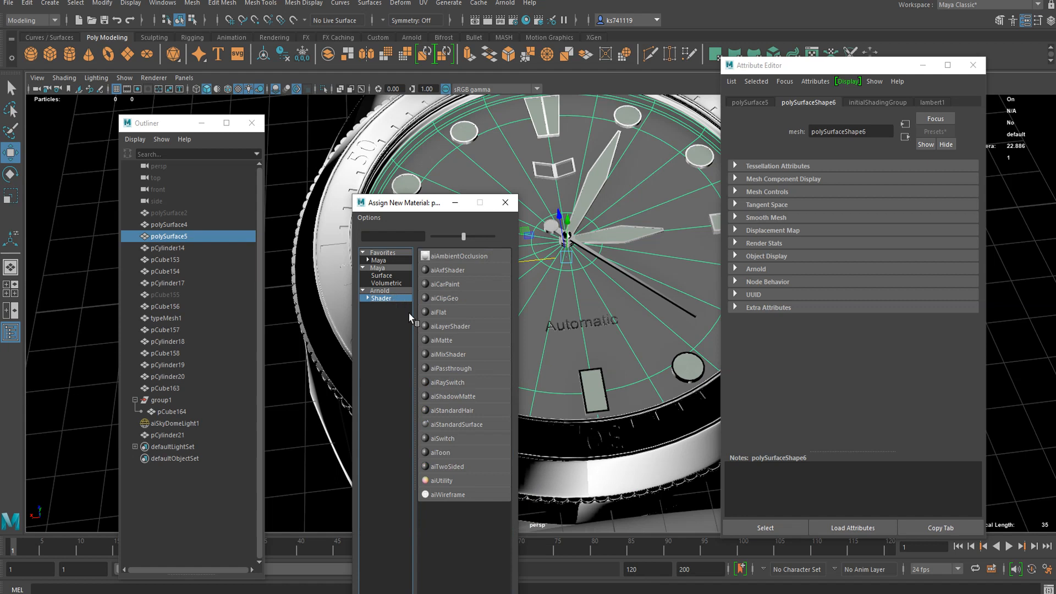
left_click(469, 437)
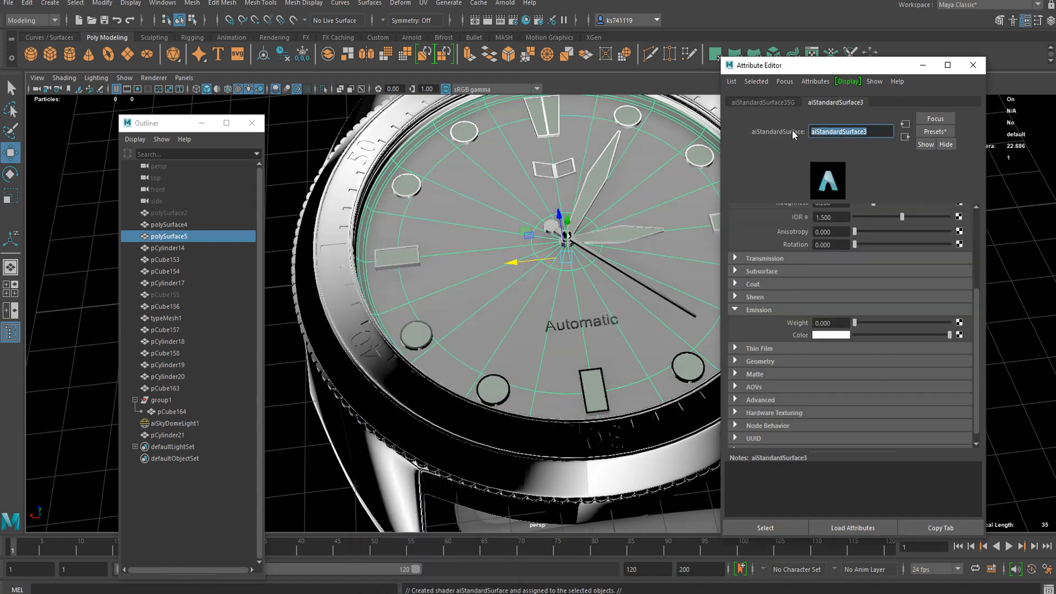
type("aiDial")
key("Return")
- Set the aiDial base color to a muted blue with hue 221.53, saturation 0.686 and value about 0.218
scroll(846, 382, "up", 5)
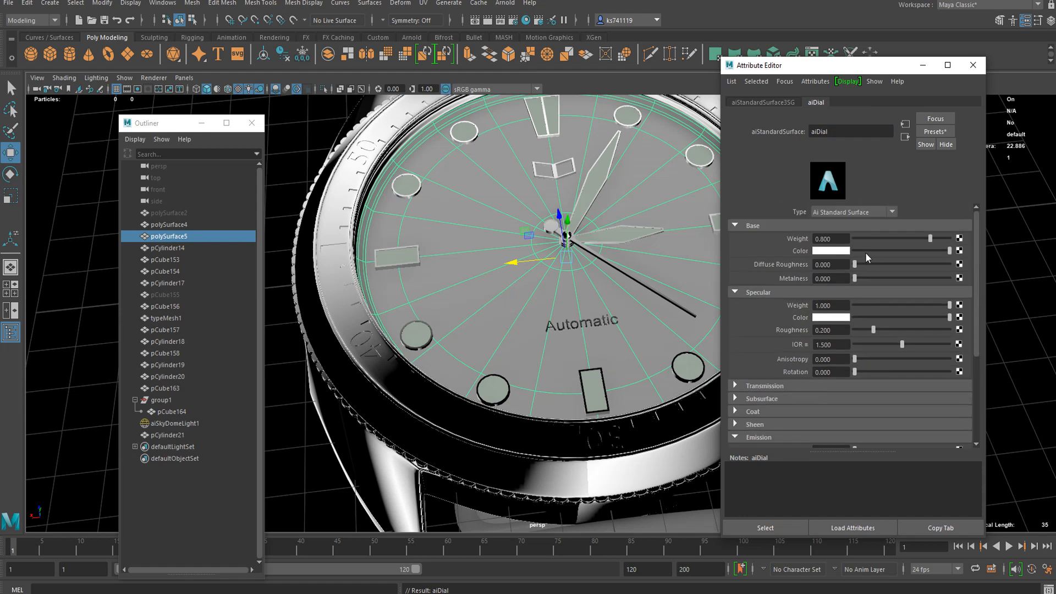
left_click_drag(866, 252, 847, 250)
key("f")
left_click(820, 252)
left_click(826, 252)
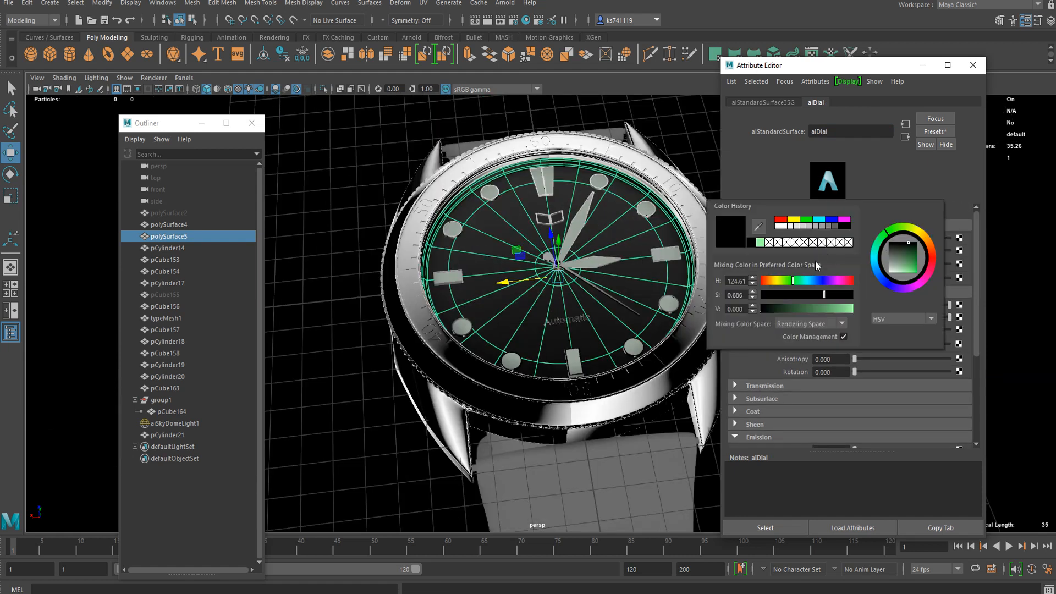
left_click(812, 309)
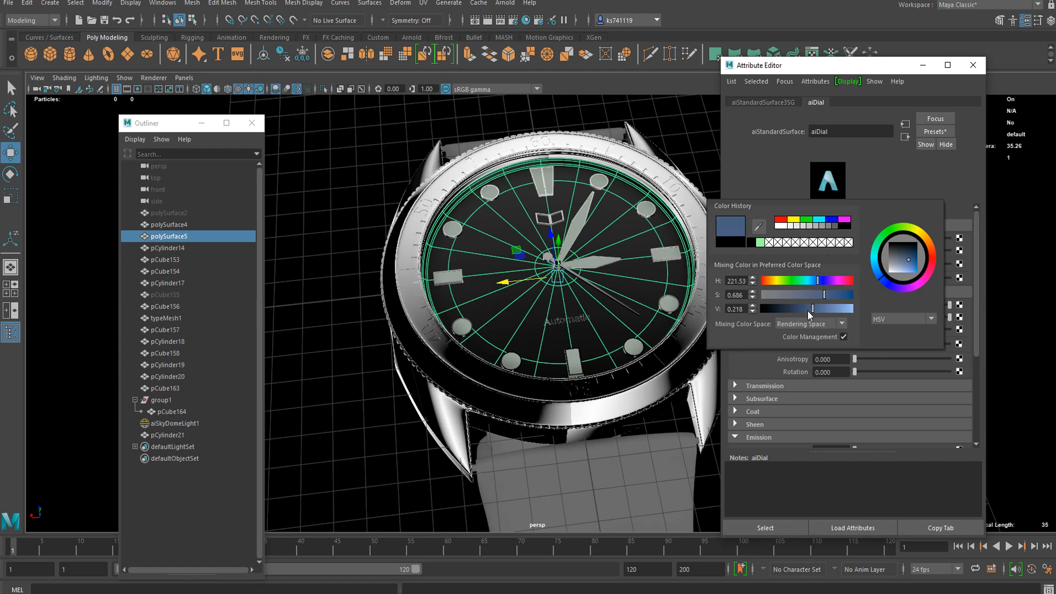
right_click_drag(530, 251, 578, 238)
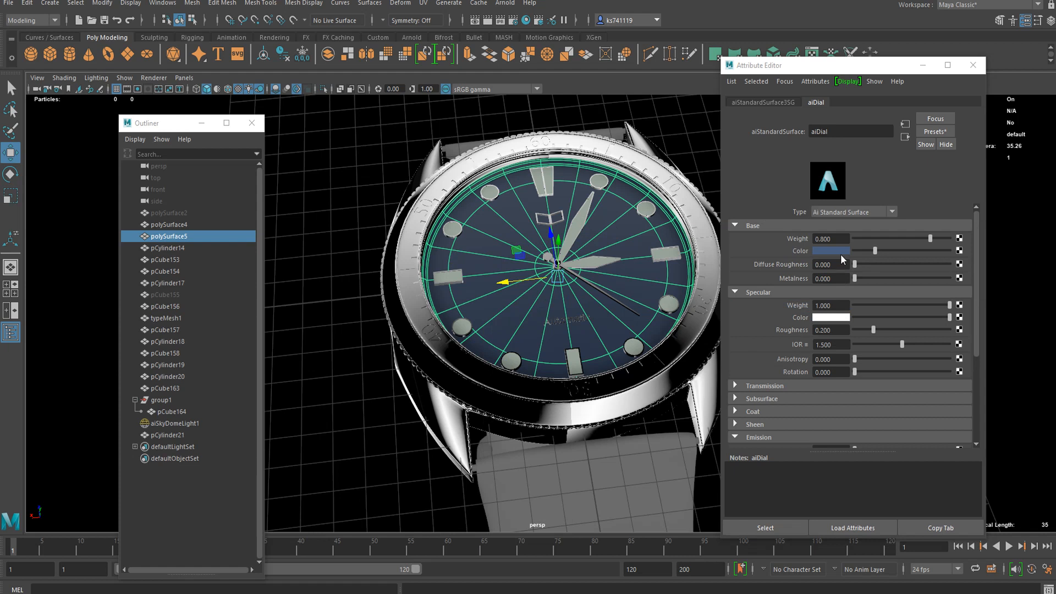
- Fine-tune the aiDial blue base color, set its metalness to about 0.835 and raise its specular roughness
left_click(841, 257)
left_click_drag(821, 308, 827, 309)
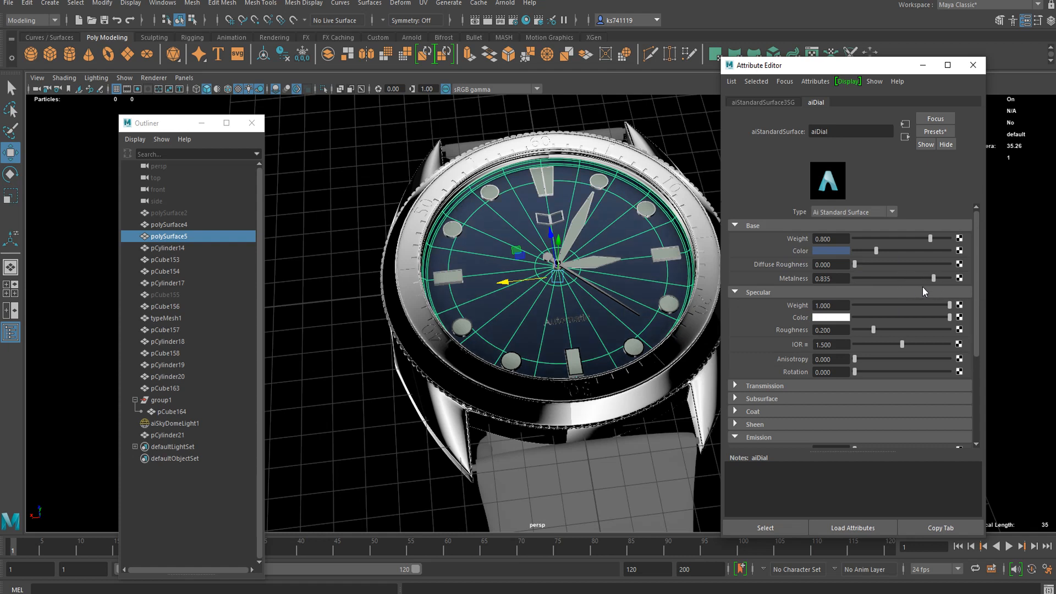
left_click(914, 329)
- Examine the blue dial, bezel and case from several angles and distances
scroll(543, 297, "down", 3)
left_click_drag(543, 298, 511, 317, "alt")
scroll(552, 355, "up", 8)
scroll(582, 306, "down", 5)
scroll(575, 302, "down", 3)
scroll(594, 294, "up", 8)
right_click_drag(511, 317, 438, 261, "alt")
left_click(404, 232)
left_click_drag(500, 351, 668, 311, "alt")
scroll(516, 320, "up", 6)
scroll(539, 312, "down", 6)
scroll(548, 378, "up", 10)
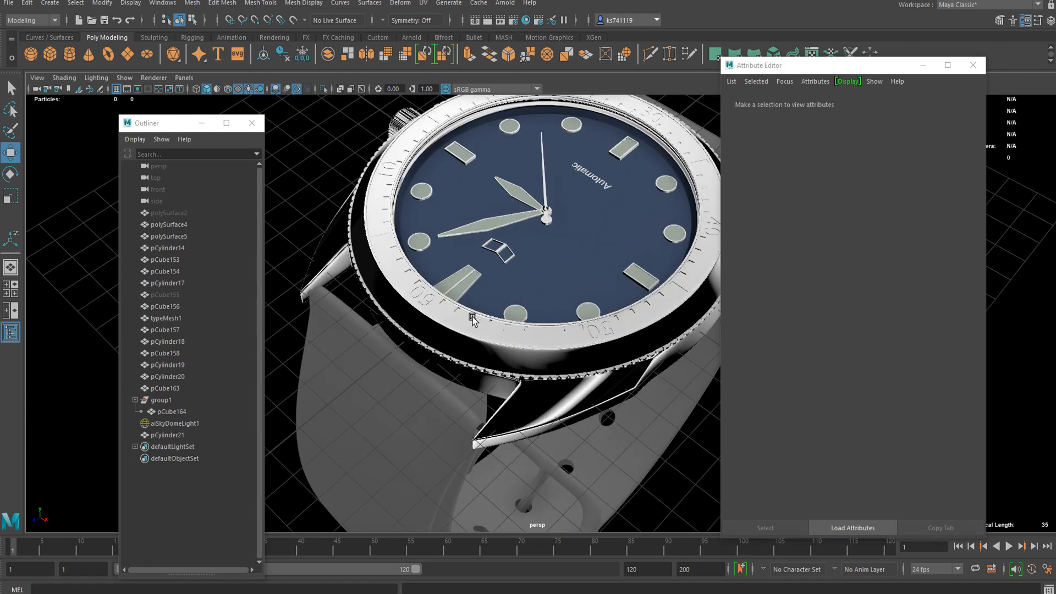
- Assign the existing aiMetal material to the two pins that join the strap halves to the case lugs
left_click_drag(548, 378, 524, 373, "alt")
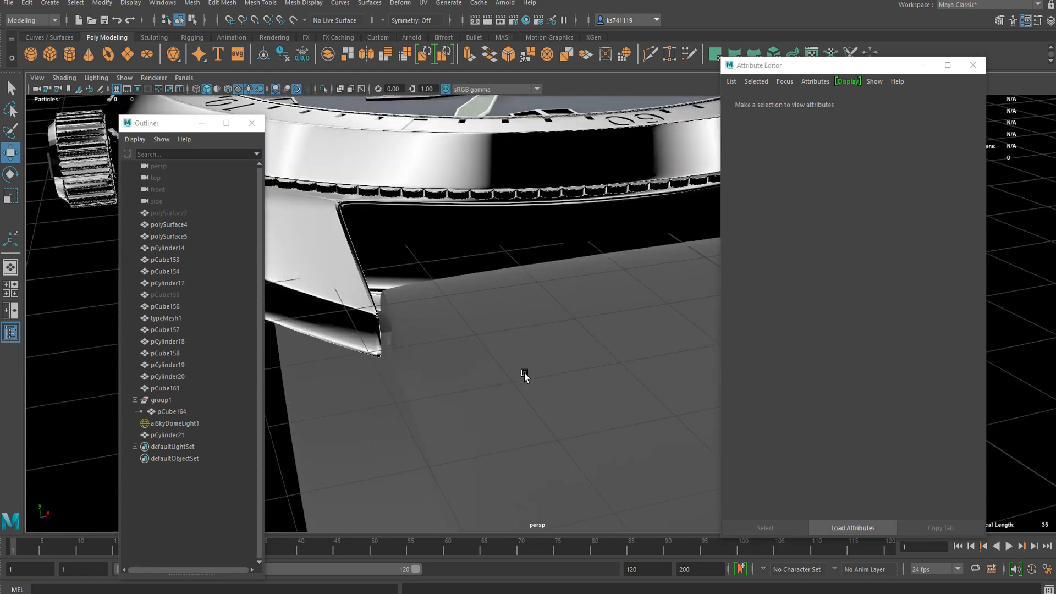
left_click(388, 324)
left_click_drag(388, 324, 590, 432, "alt")
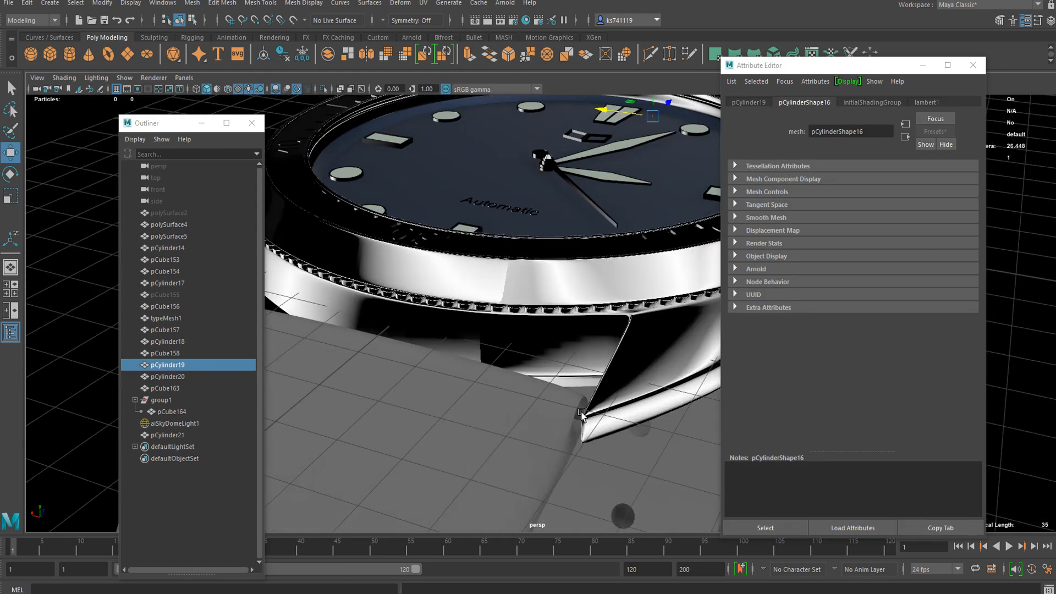
left_click(581, 413, "shift")
right_click_drag(573, 409, 665, 543)
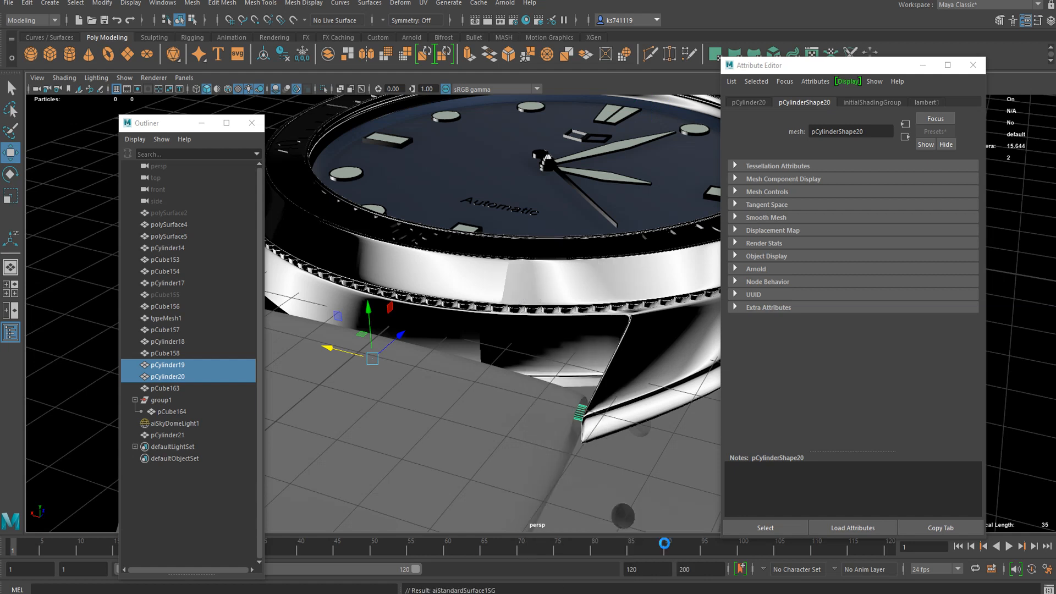
scroll(546, 447, "down", 3)
left_click(605, 424)
- Assign the existing aiMetal material to the faces of the buckle at the end of the strap
scroll(612, 430, "down", 5)
left_click_drag(536, 432, 533, 450, "alt")
left_click(533, 461)
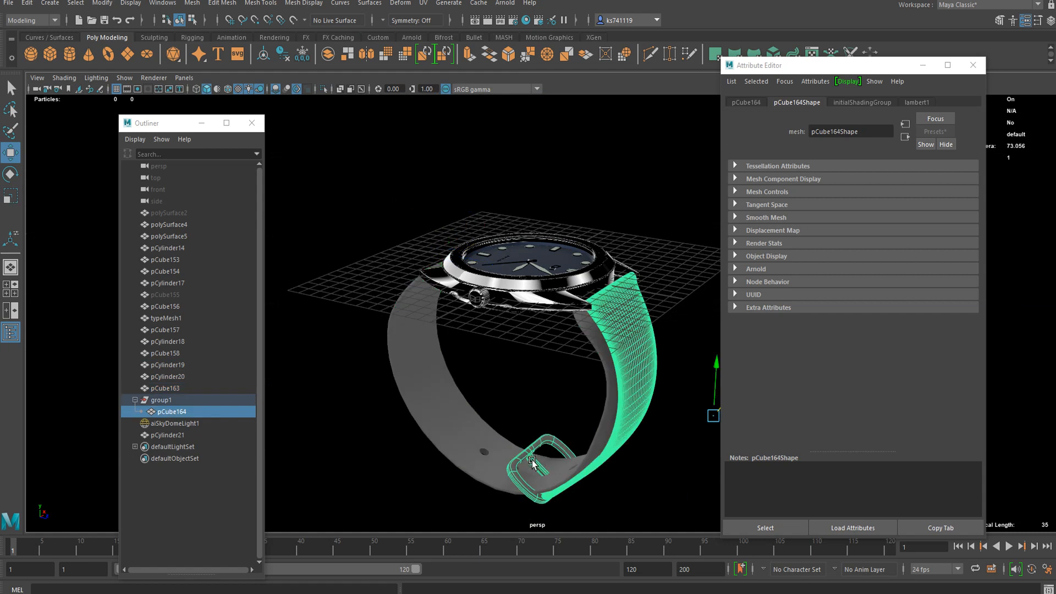
right_click_drag(535, 445, 536, 312)
left_click(546, 464)
right_click(532, 467)
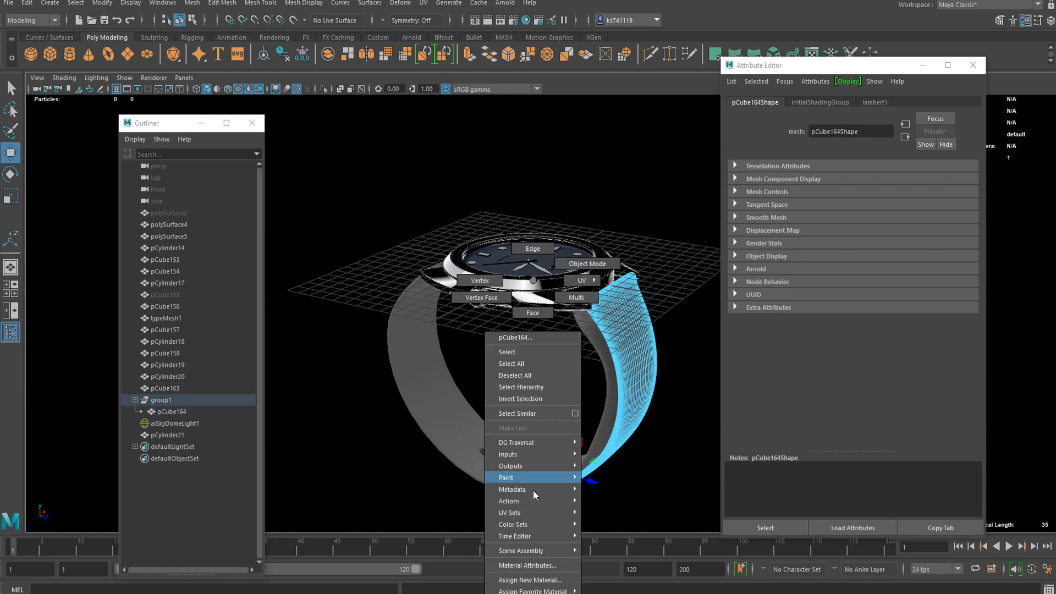
left_click(633, 543)
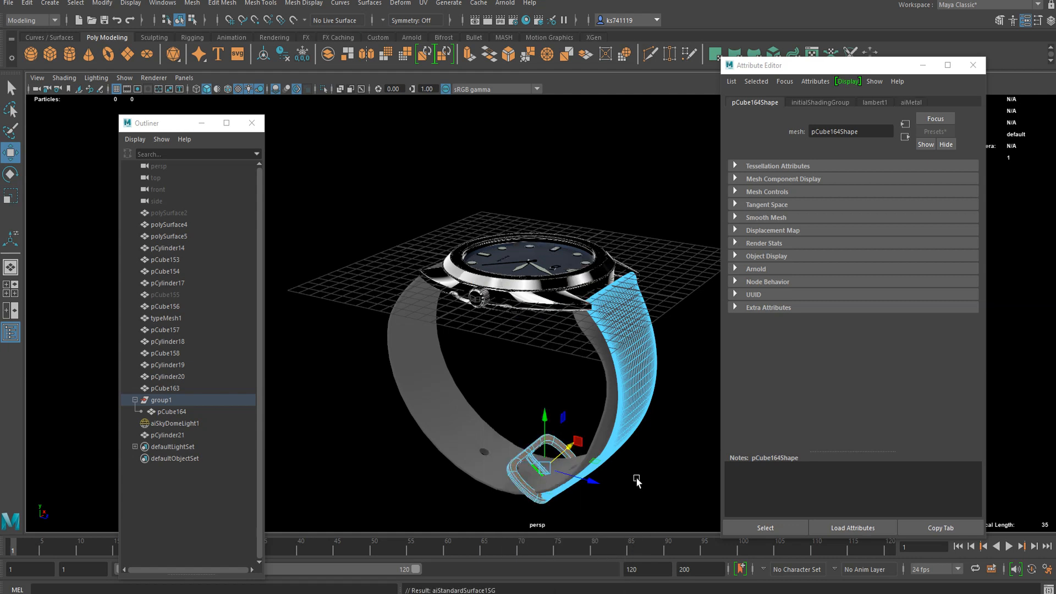
- Assign a new Arnold aiStandardSurface material named aiStrap to the strap faces of the buckle-side half
right_click(638, 380)
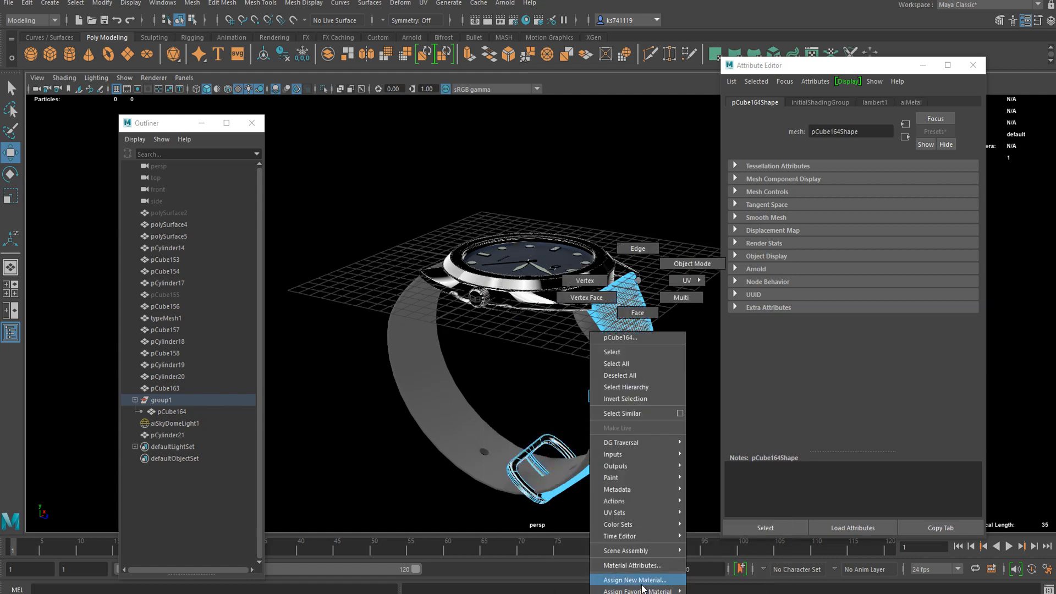
left_click(641, 574)
left_click(382, 298)
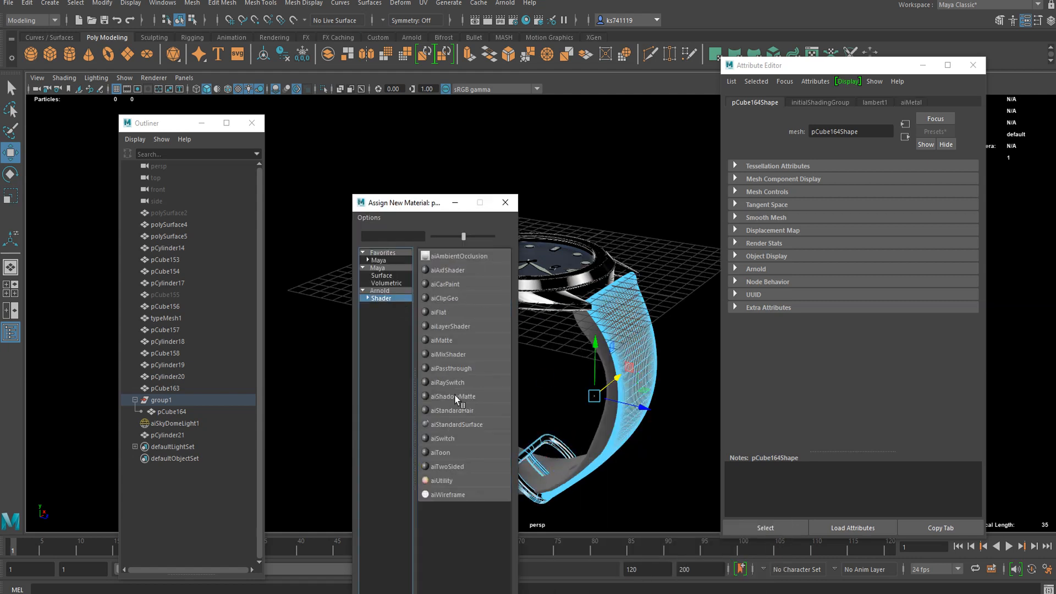
left_click(468, 426)
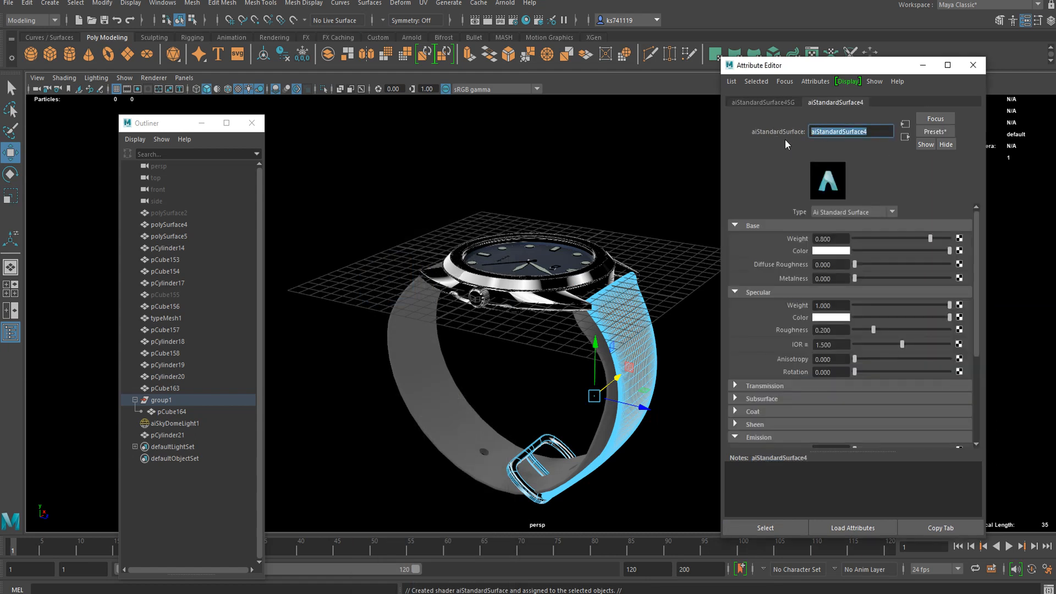
type("aiStrap")
key("Return")
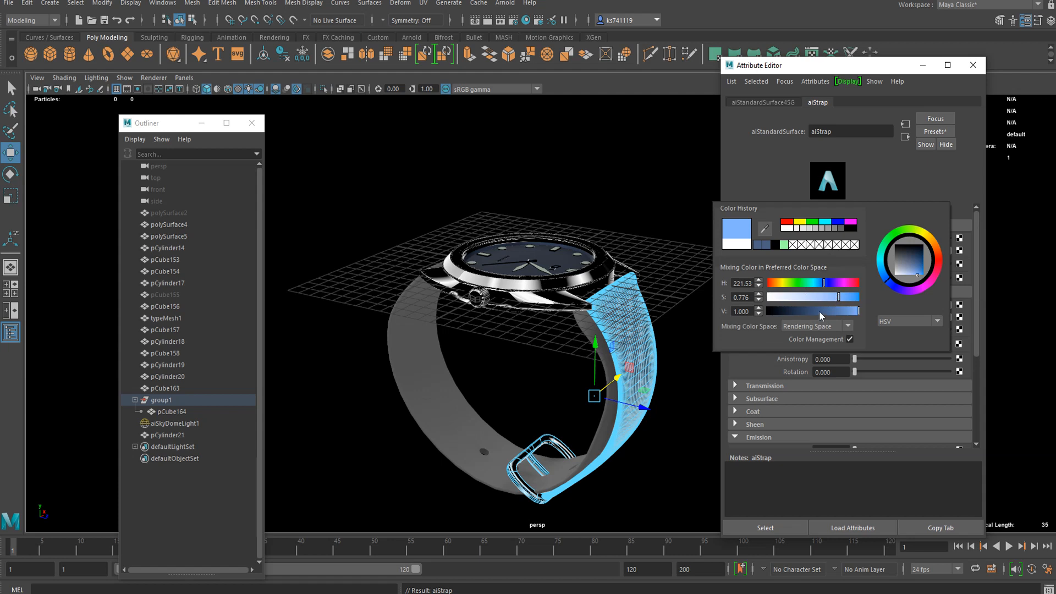
- Assign the existing aiStrap material to the strap half with the adjustment holes
left_click(685, 235)
mouse_move(431, 360)
left_mouse_down("alt")
mouse_move(436, 309)
mouse_move(429, 350)
left_mouse_up("alt")
left_click(429, 350)
right_click_drag(439, 281, 440, 588)
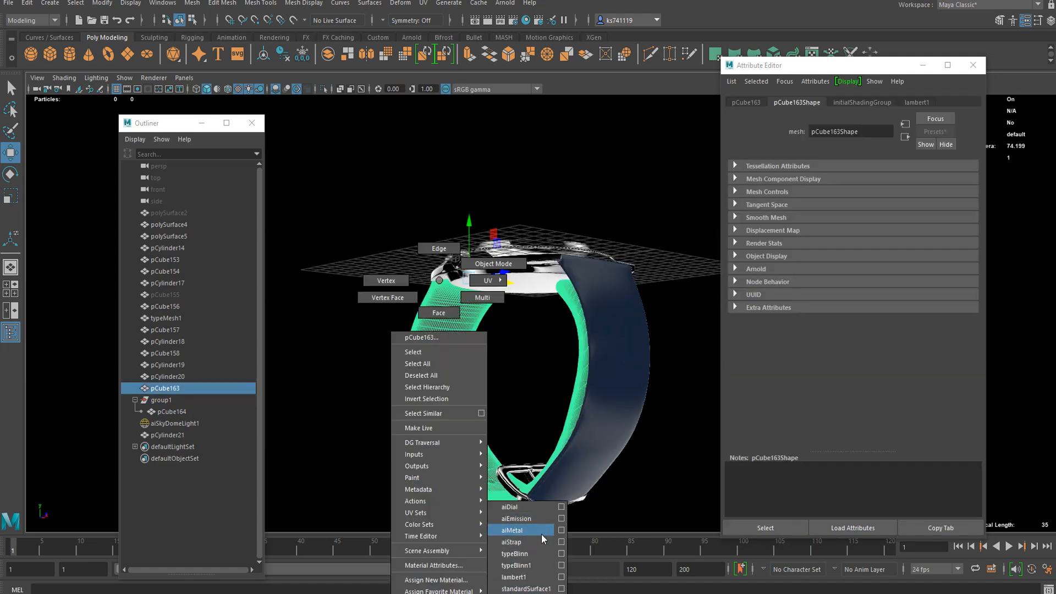
right_click_drag(519, 517, 521, 545)
left_click(662, 495)
left_click_drag(662, 495, 567, 438, "alt")
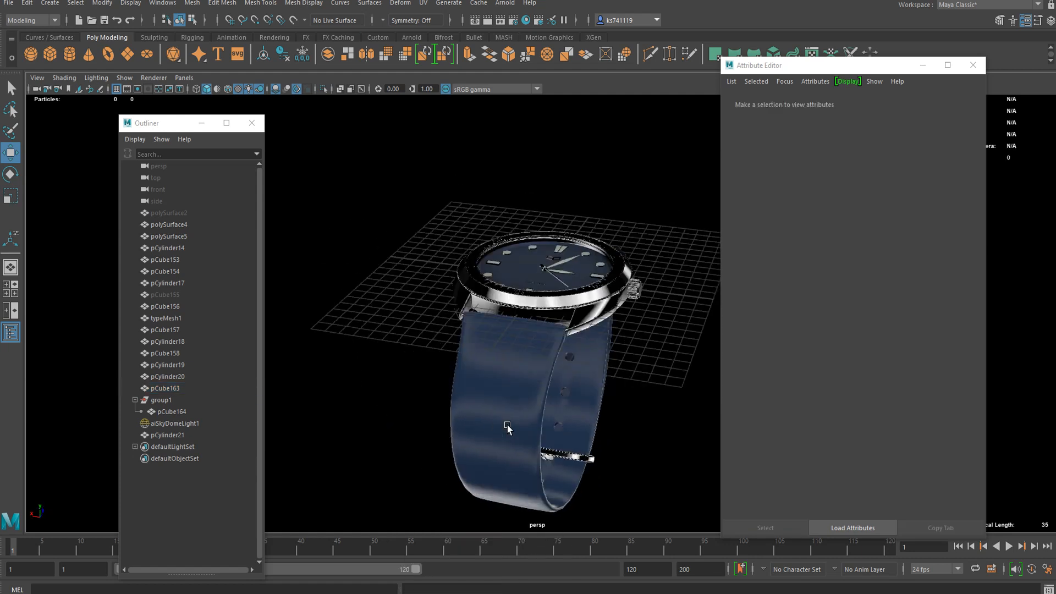
- Set the aiStrap material's specular weight to 0.429 and its specular roughness to 0.488
scroll(497, 408, "up", 3)
left_click(497, 407)
scroll(497, 407, "up", 1)
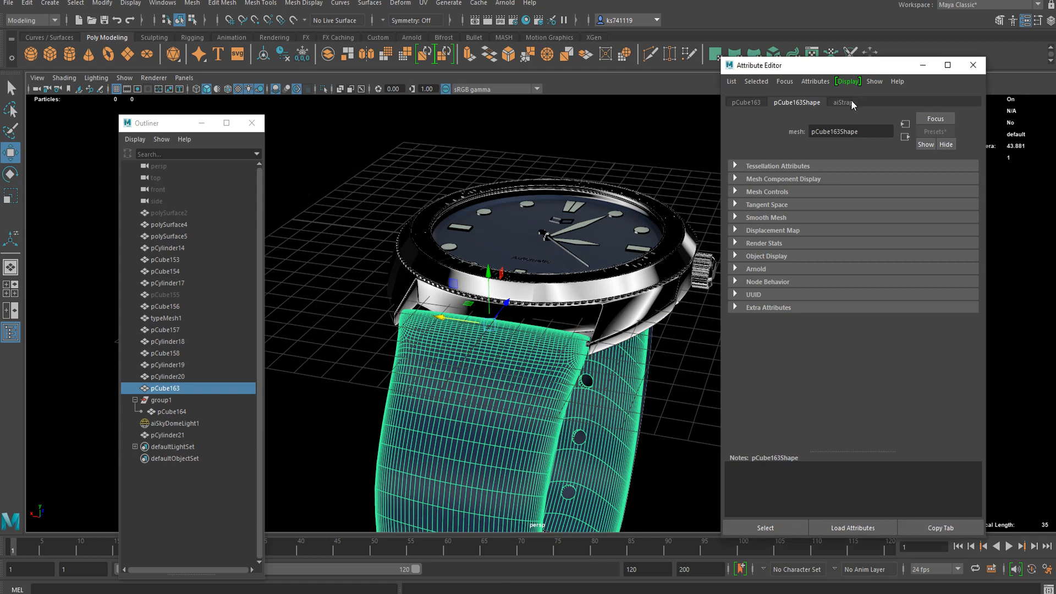
left_click(844, 102)
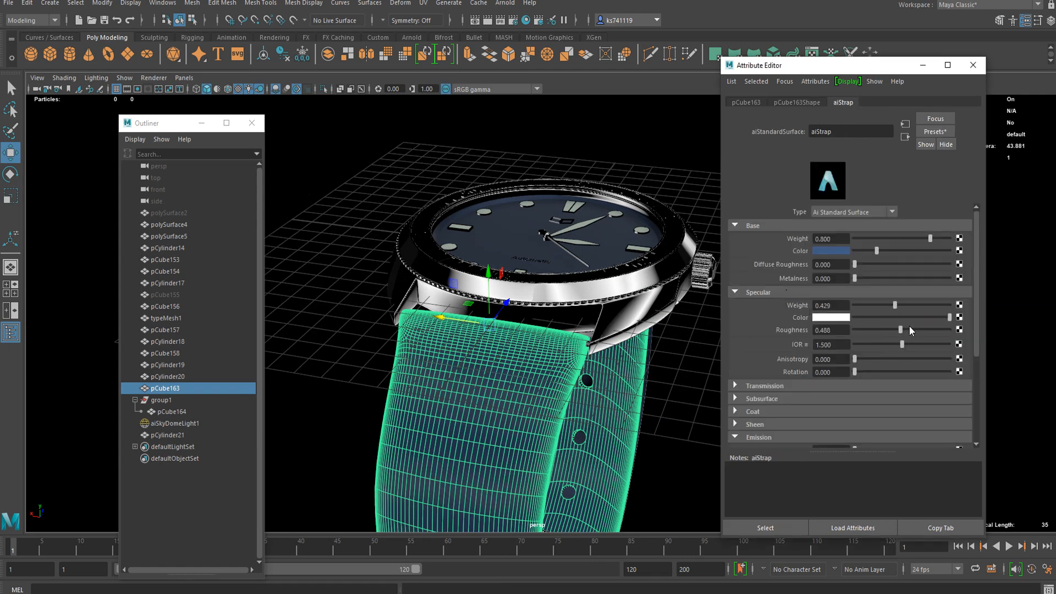
left_click(420, 194)
left_click_drag(420, 194, 538, 269, "alt")
left_click(538, 269)
scroll(836, 306, "down", 5)
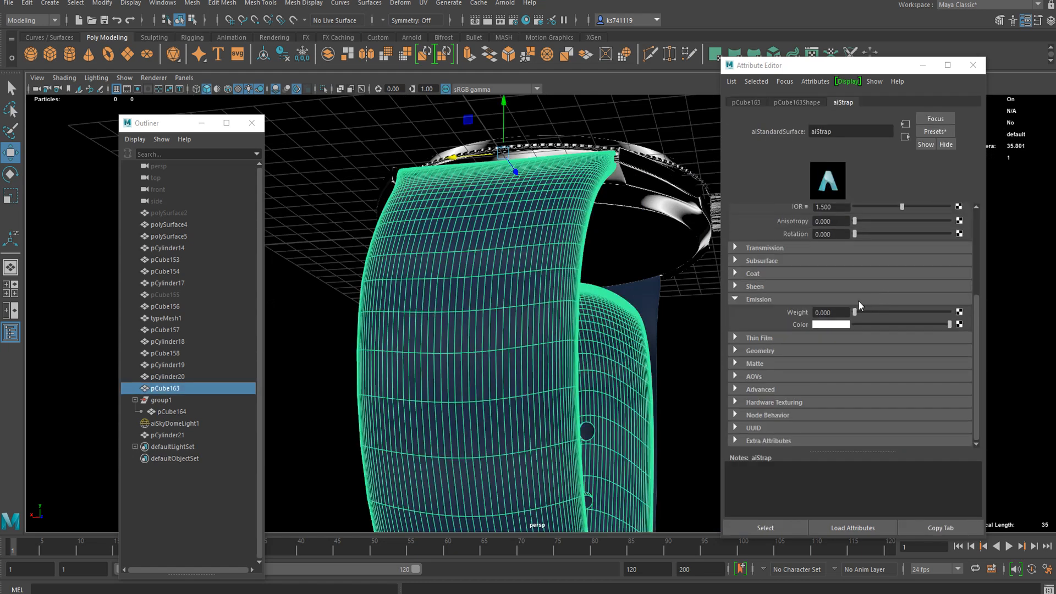
scroll(841, 302, "up", 4)
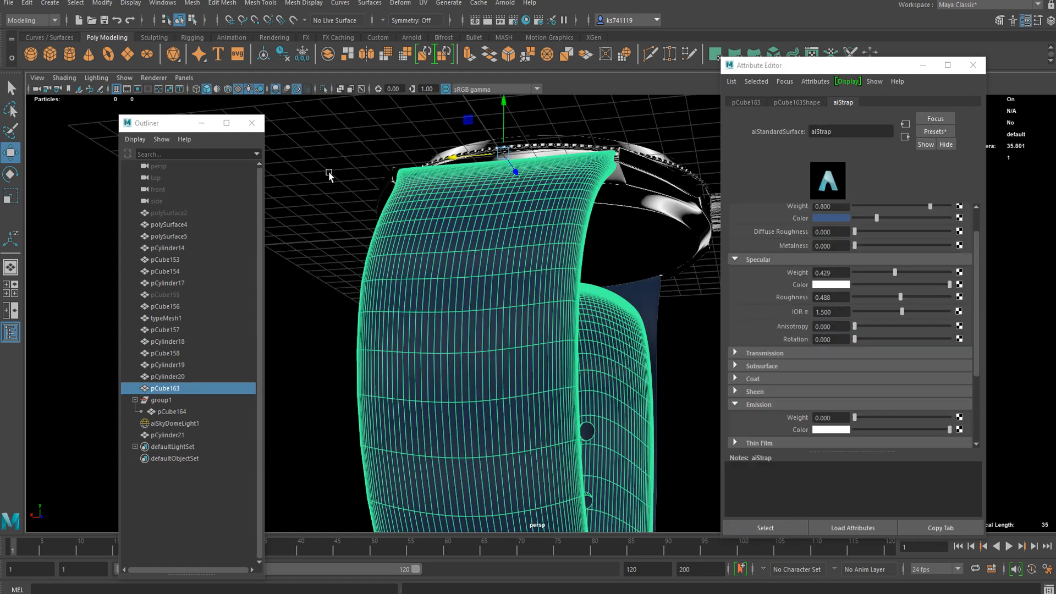
- Connect a Noise texture to the specular roughness of the aiStrap material
left_click_drag(424, 236, 430, 270, "alt")
scroll(871, 325, "up", 1)
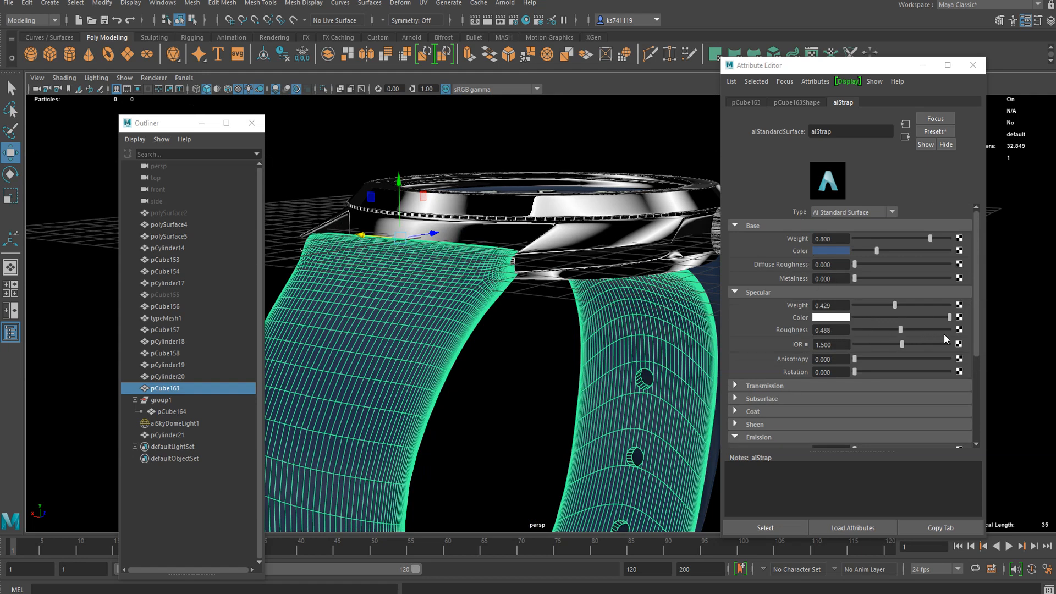
left_click(960, 330)
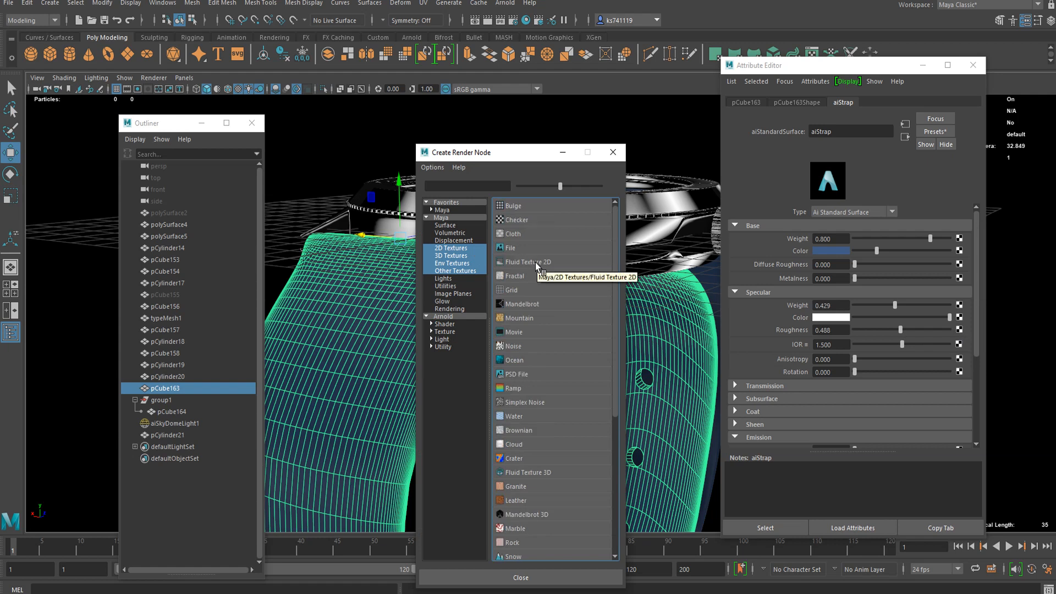
left_click(512, 347)
left_click_drag(539, 349, 550, 306, "alt")
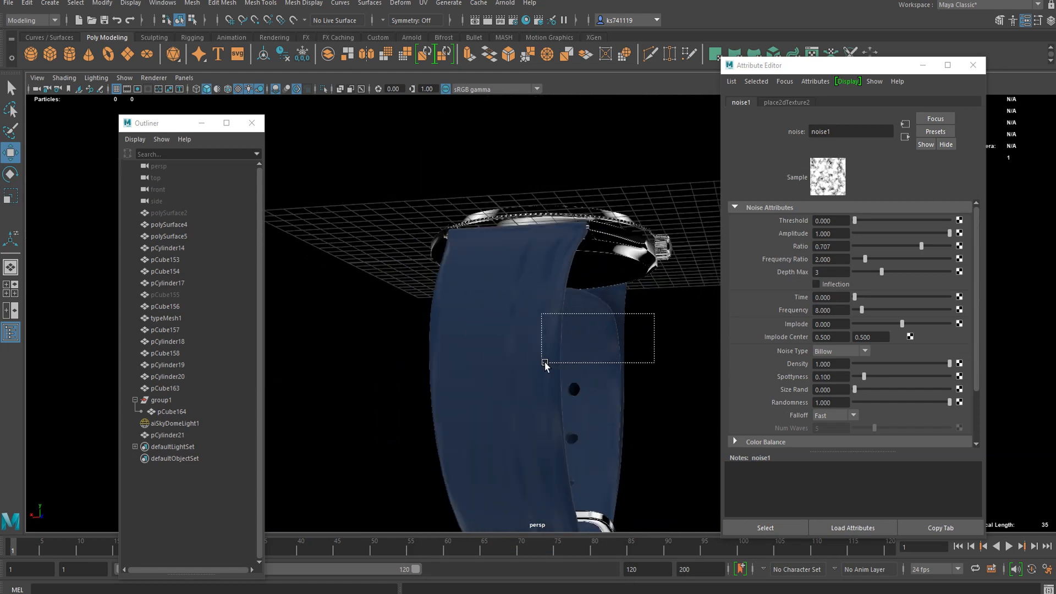
- Select both strap halves and apply automatic UV projection to each of them
left_click_drag(516, 358, 516, 358)
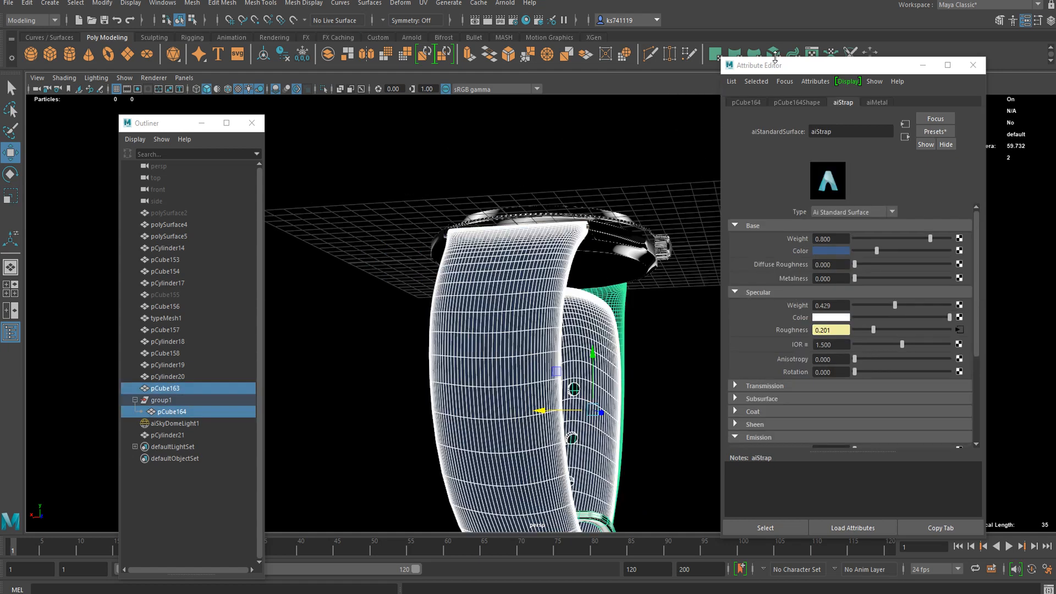
key("f")
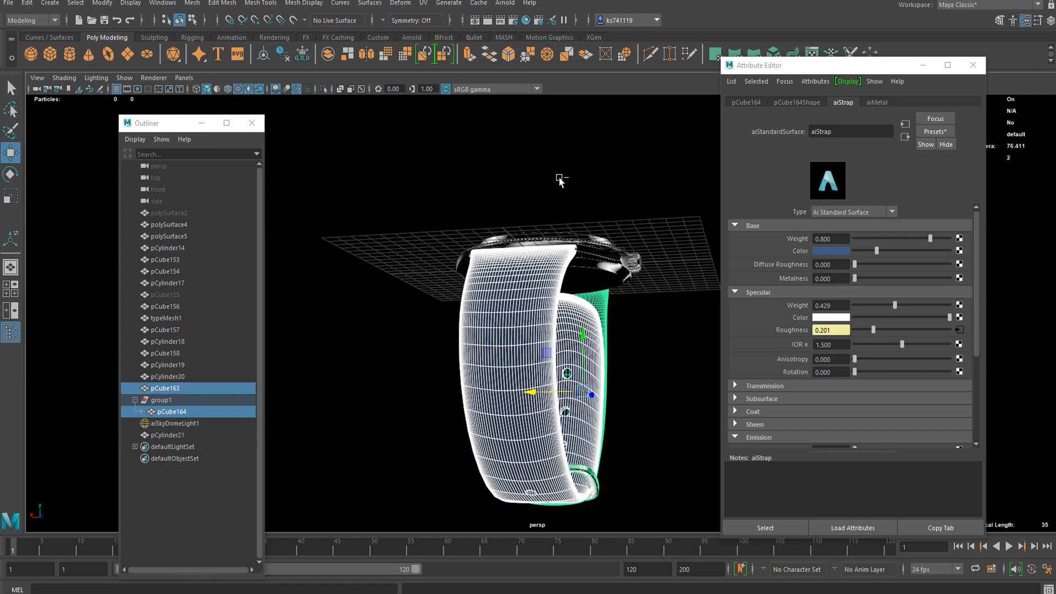
key("q")
key("ctrl+s")
left_click(493, 316)
key("w")
right_click_drag(506, 341, 678, 256, "alt")
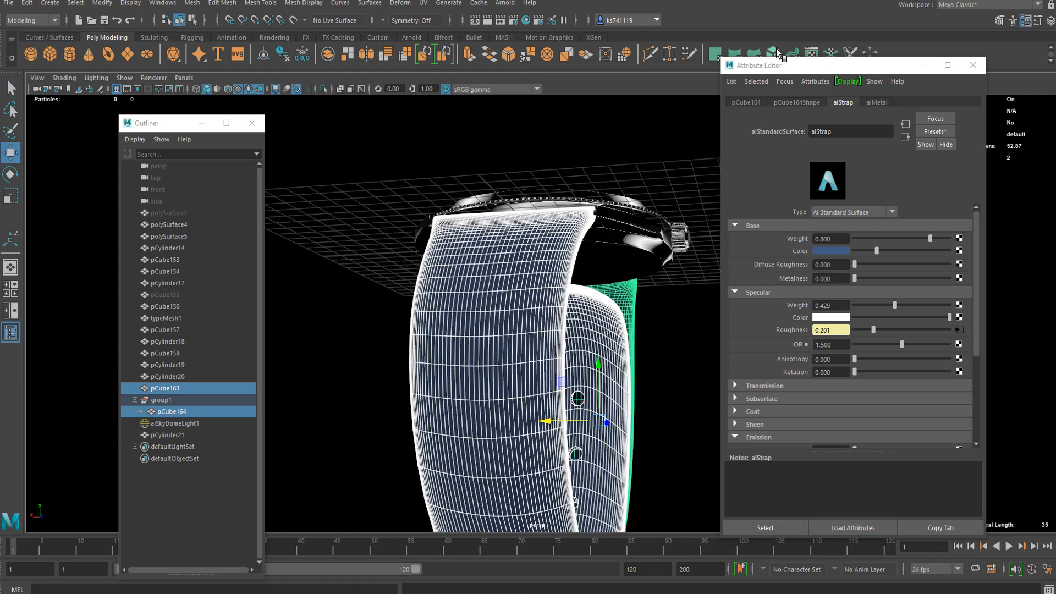
key("g")
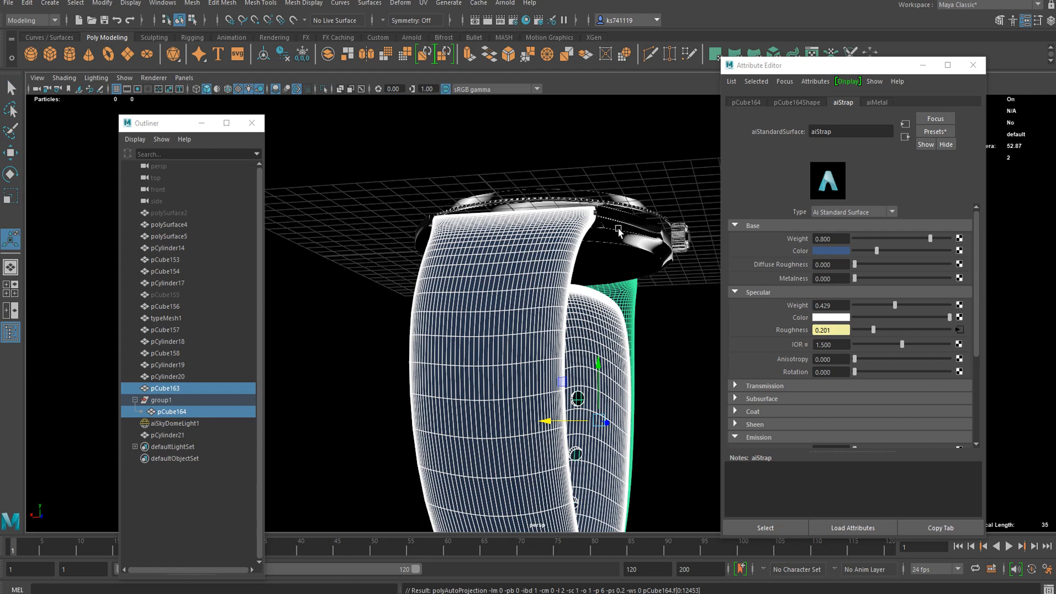
- Select the strap half with the holes and open the noise texture that drives aiStrap's roughness
scroll(618, 231, "down", 5)
key("q")
scroll(520, 295, "up", 5)
right_click_drag(524, 294, 573, 262)
left_click(397, 354)
left_click_drag(413, 371, 432, 349, "alt")
left_click(470, 343)
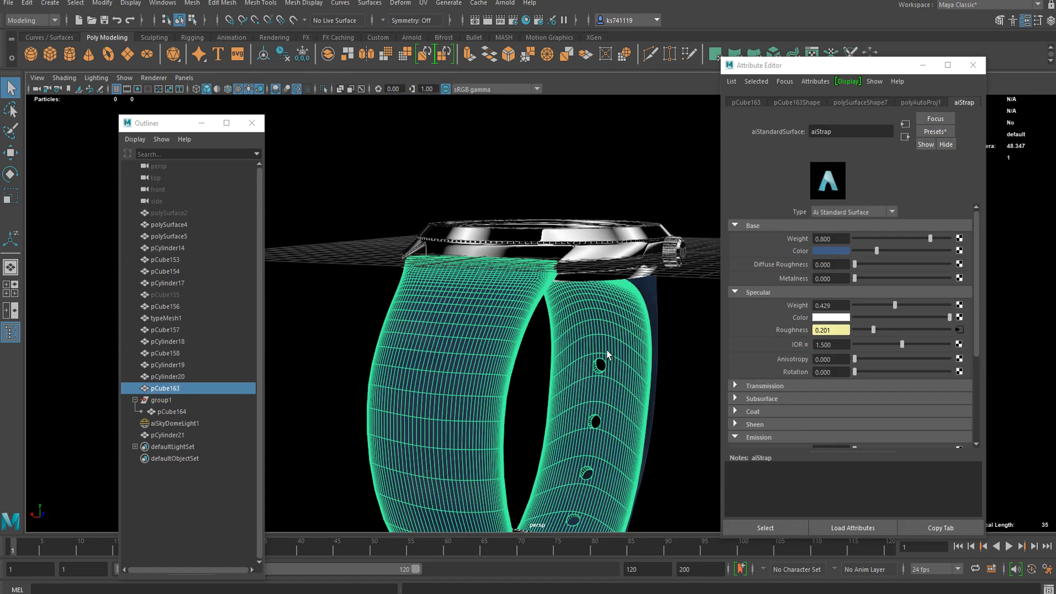
left_click(960, 329)
left_click(783, 527)
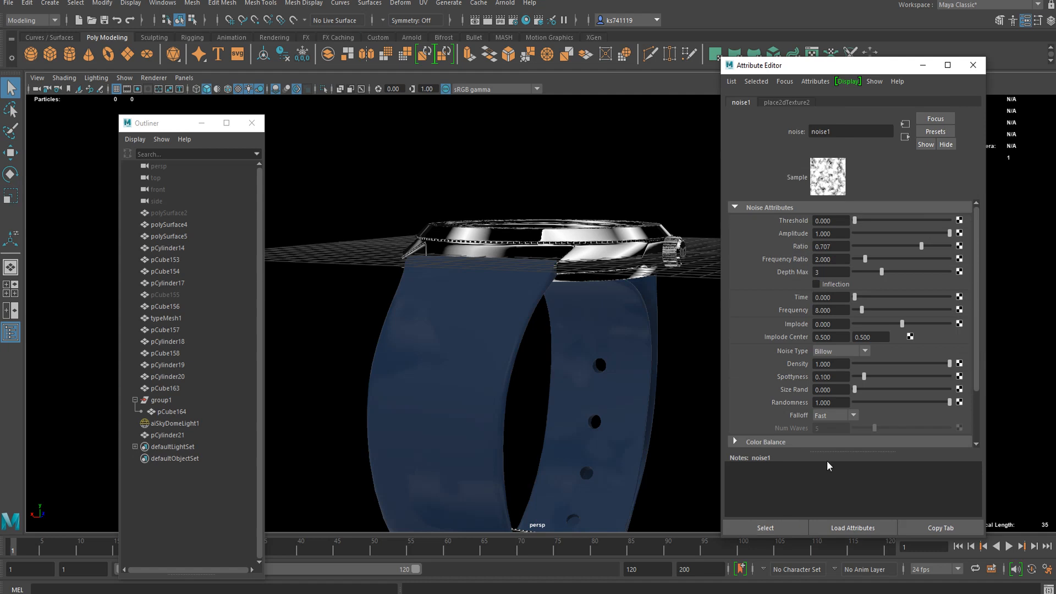
- Set the noise texture's Noise Type to Perlin Noise and its Depth Max to 6
left_click_drag(716, 363, 631, 330, "alt")
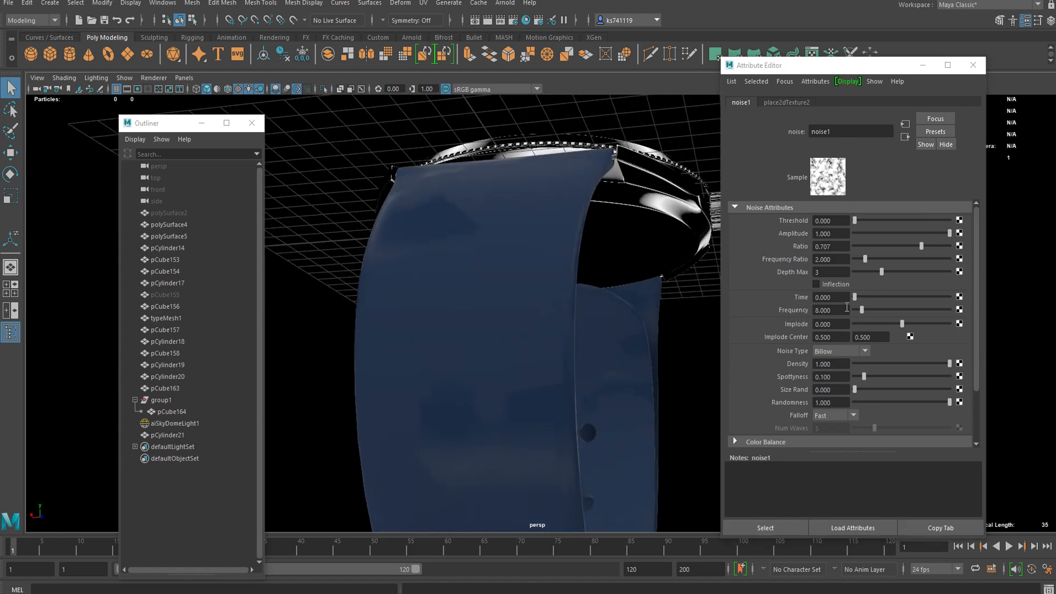
left_click(840, 352)
left_click(840, 364)
scroll(840, 365, "down", 2)
left_click_drag(633, 319, 572, 313, "alt")
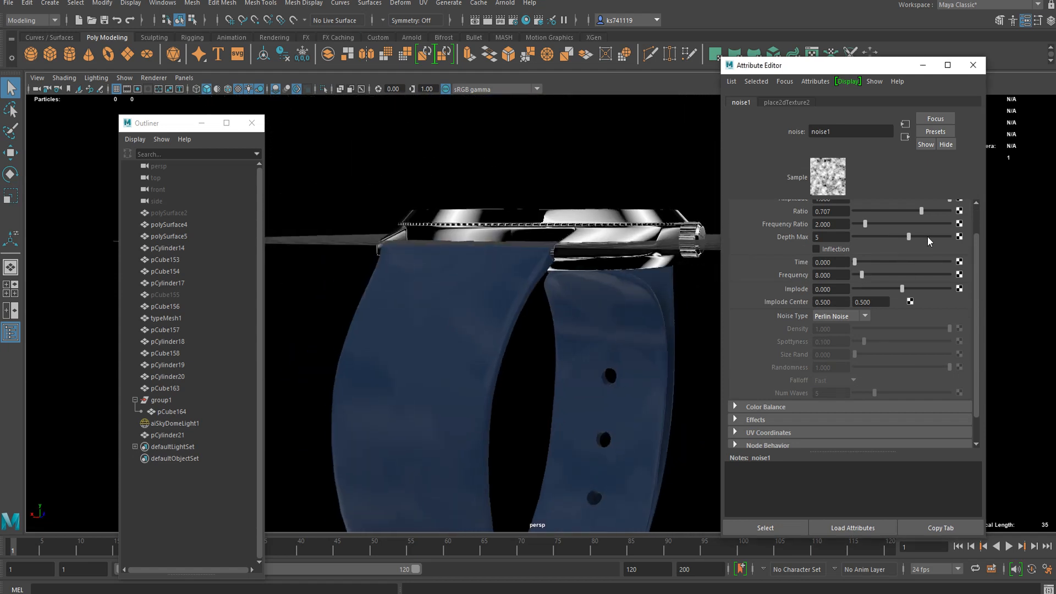
scroll(471, 318, "up", 4)
left_click_drag(467, 319, 673, 246, "alt")
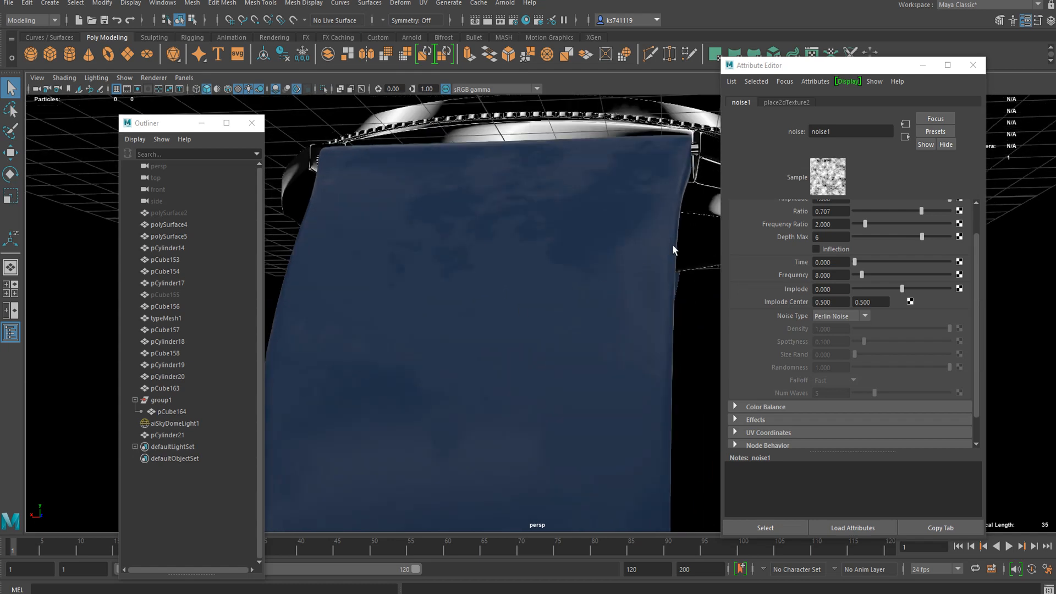
- Raise the noise texture's frequency to about 41 for a finer pattern on the strap
scroll(897, 239, "up", 3)
left_click_drag(869, 309, 894, 313)
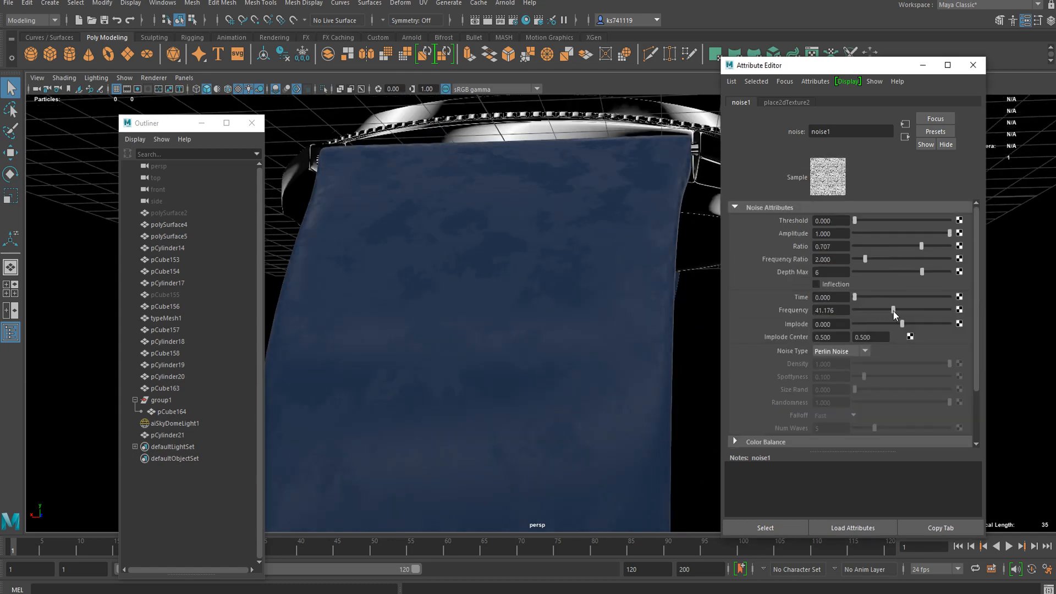
scroll(556, 311, "down", 10)
left_click_drag(556, 311, 450, 305, "alt")
scroll(519, 306, "up", 4)
- Switch the viewport background to light grey and brighten aiStrap's blue base color
key("alt+b")
left_click(450, 306)
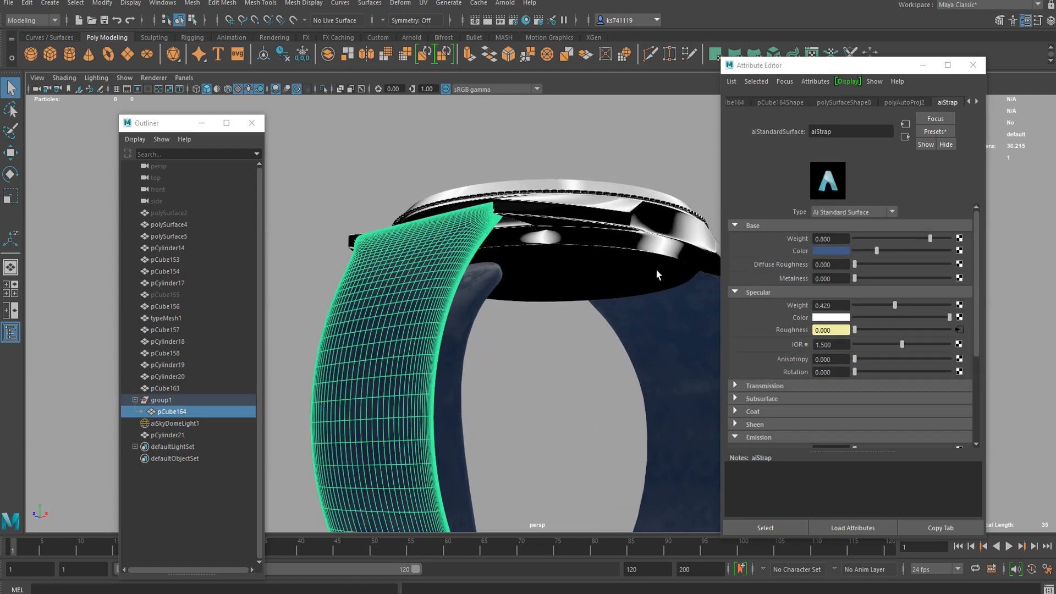
left_click_drag(879, 251, 909, 251)
left_click(571, 443)
- Assign the existing aiMetal material to the emblem on the end of the crown
left_click_drag(533, 411, 470, 142, "alt")
scroll(560, 348, "up", 6)
scroll(560, 348, "down", 8)
scroll(495, 259, "up", 5)
left_click(464, 120)
right_click(464, 120)
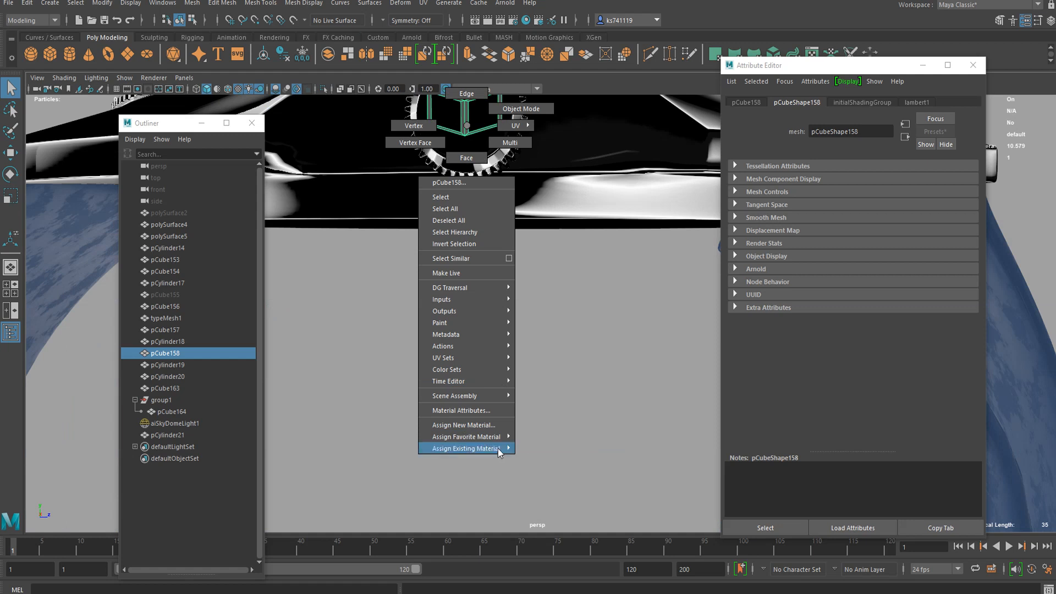
mouse_move(497, 448)
left_click(552, 473)
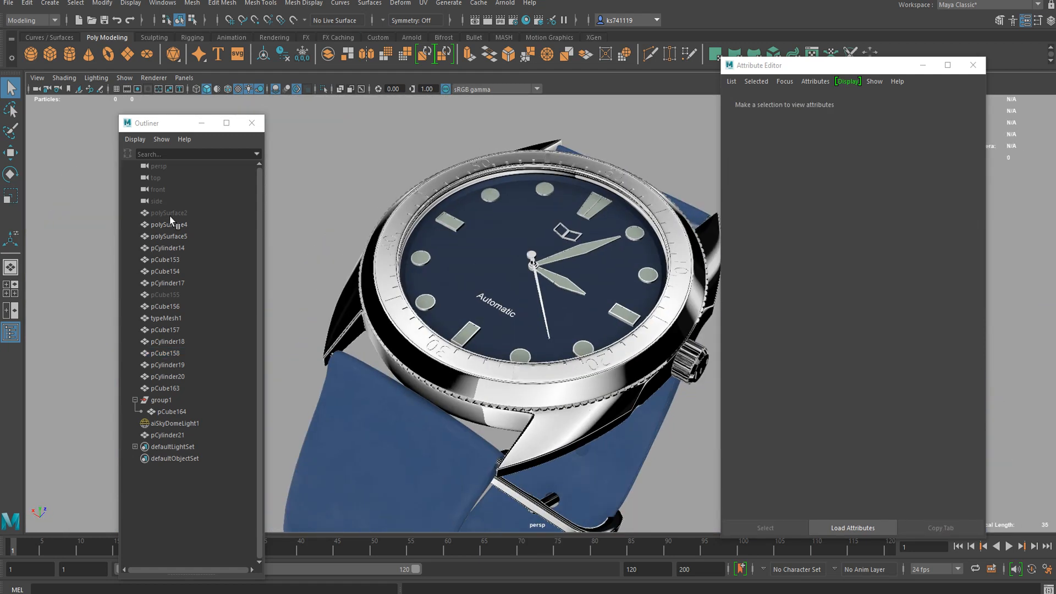
- Unhide polySurface2, the glass covering the dial
left_click(169, 217)
key("h")
left_click(352, 135)
- Assign a new Arnold aiStandardSurface material to the glass covering the dial
left_click(505, 239)
scroll(539, 239, "up", 4)
scroll(529, 224, "down", 4)
right_click_drag(529, 224, 550, 534)
left_click(382, 291)
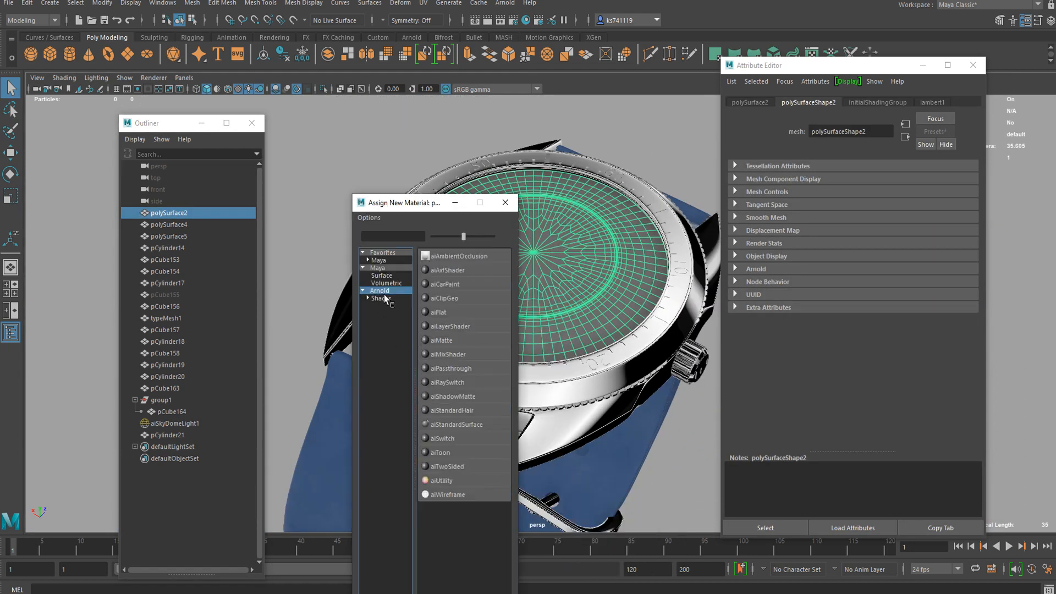
left_click(452, 425)
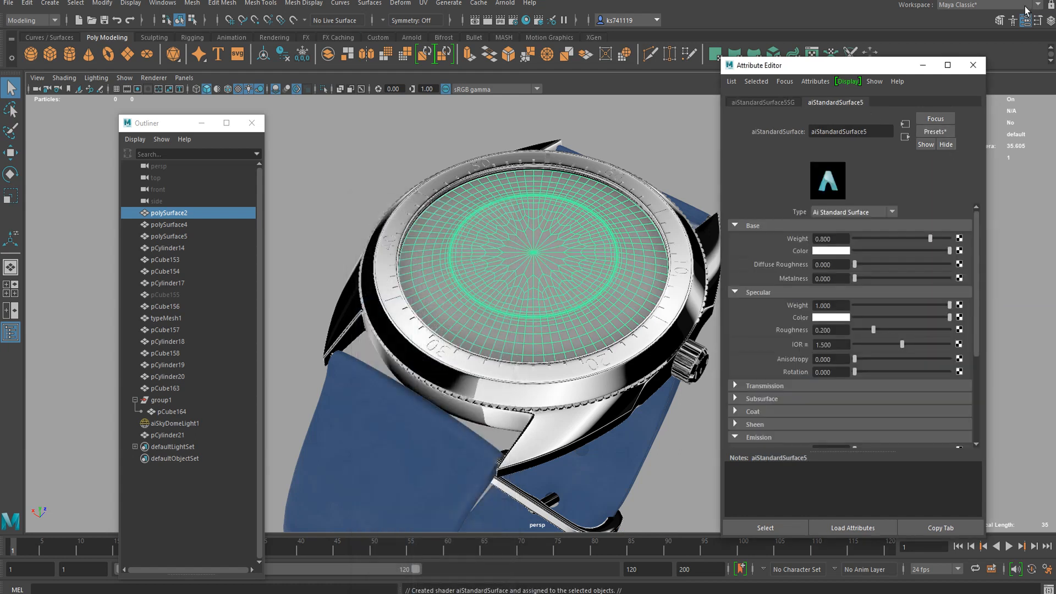
- Turn off Opaque in the glass shape's Arnold settings and apply the Glass preset to its material
left_click(617, 218)
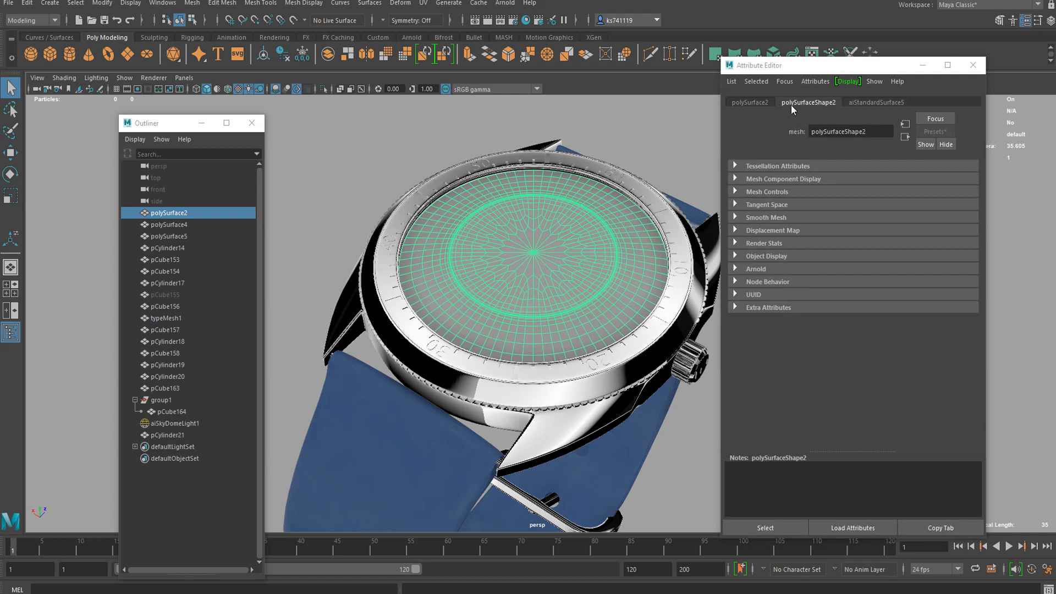
left_click(763, 268)
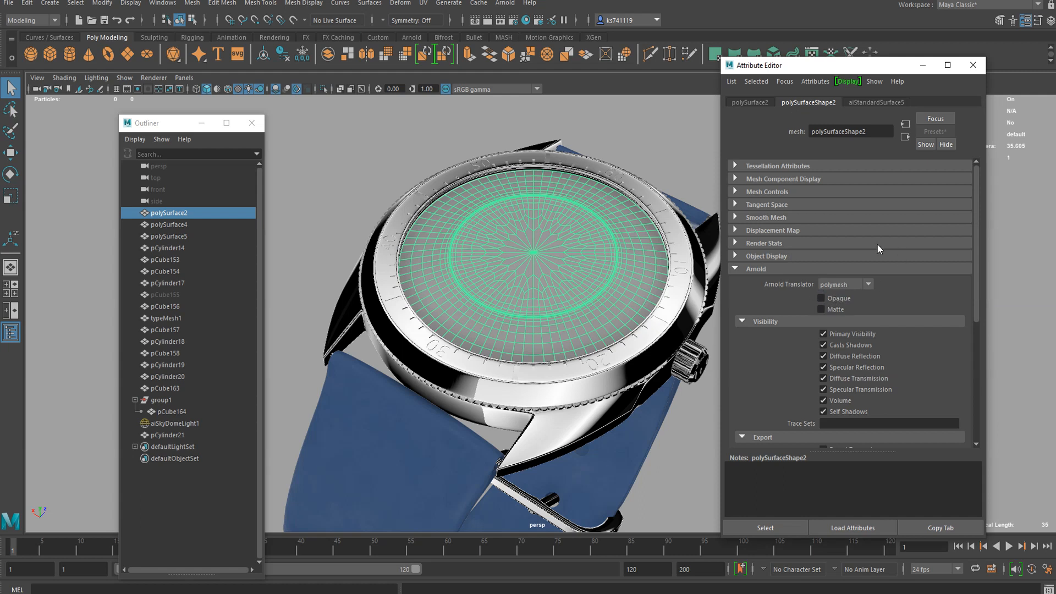
left_click(876, 102)
scroll(831, 259, "down", 2)
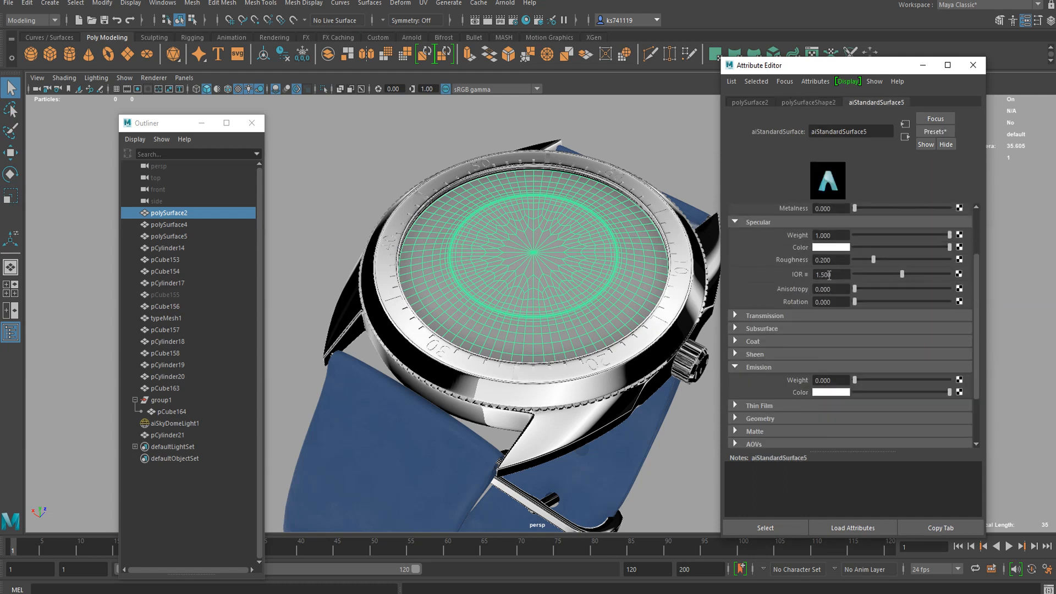
scroll(813, 286, "down", 2)
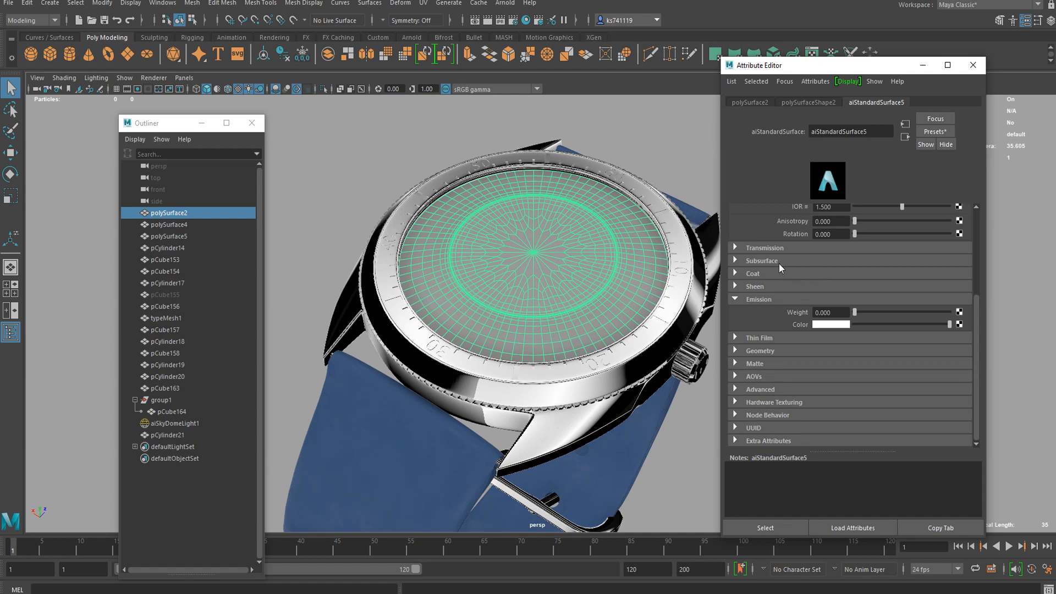
left_click(770, 248)
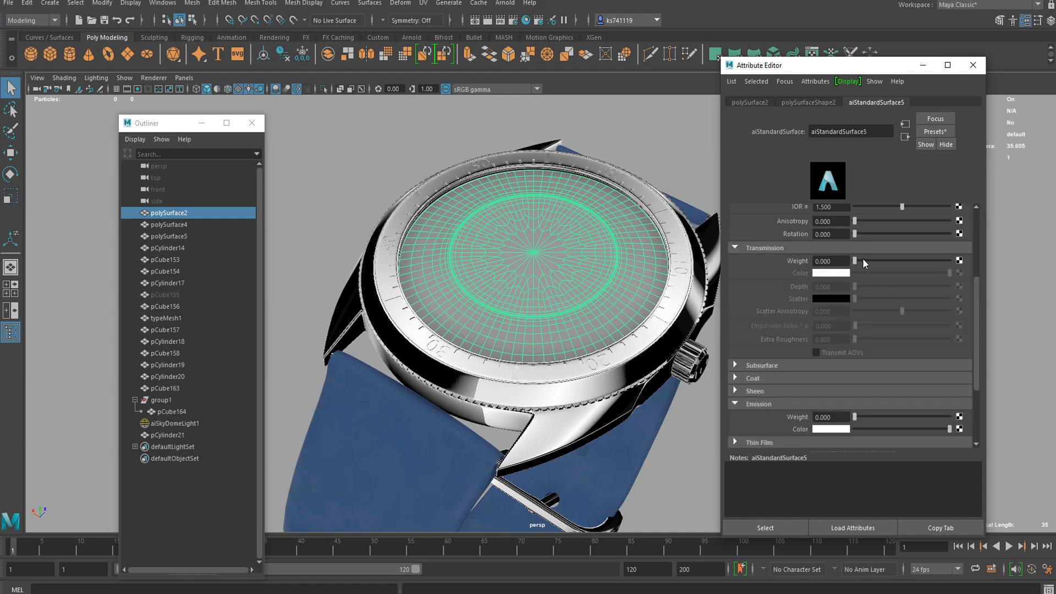
left_click(935, 132)
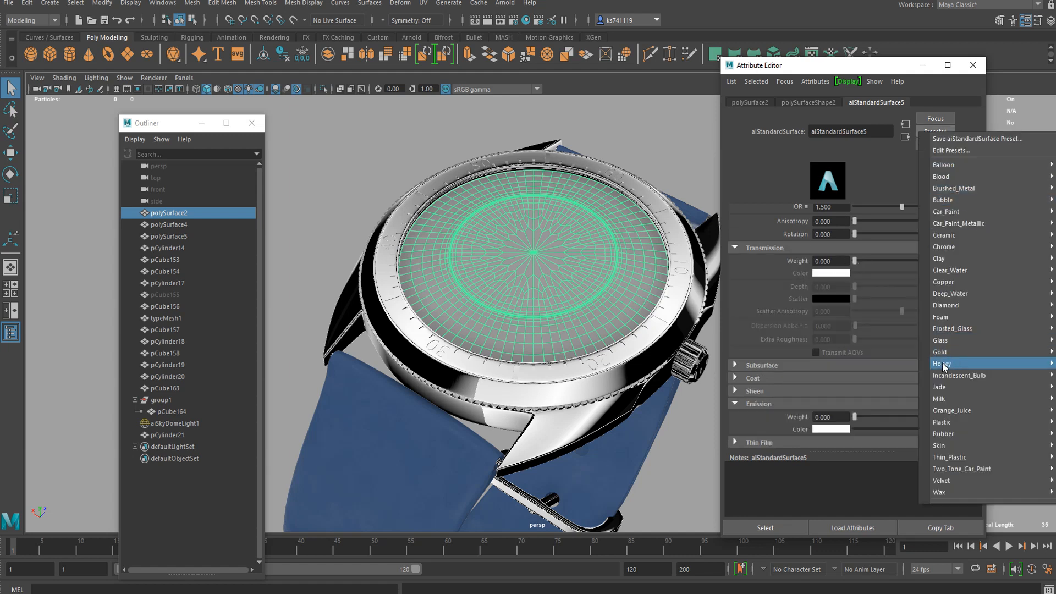
left_click(913, 340)
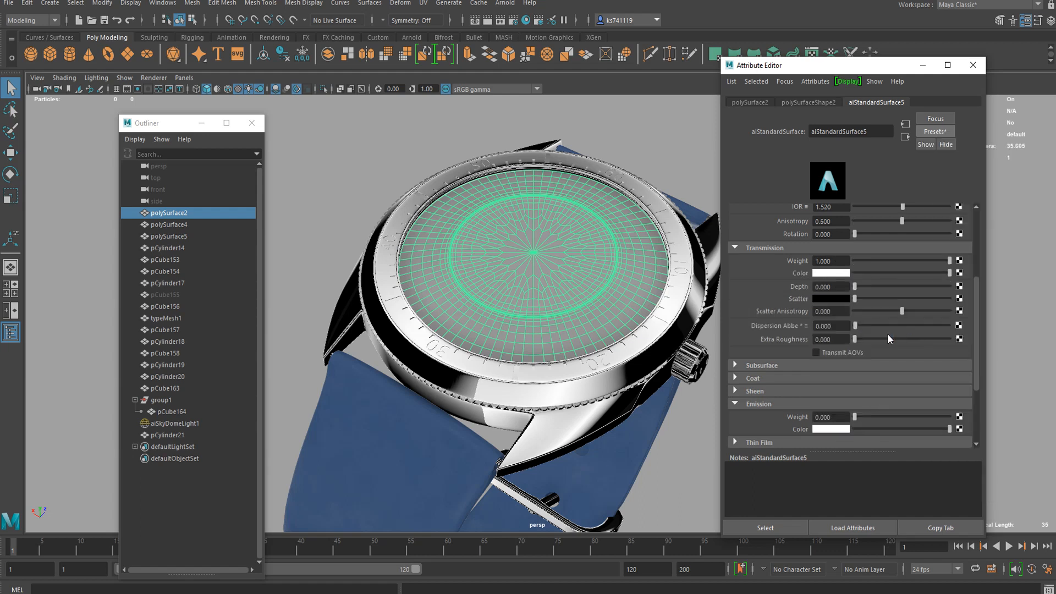
left_click(425, 164)
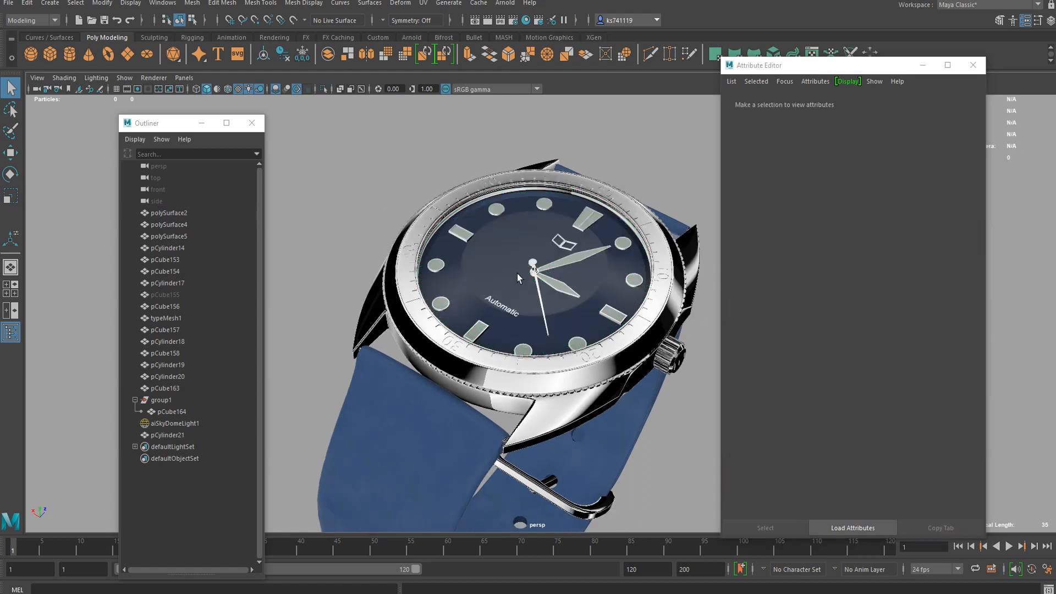
- Examine the dial through the glass and the finished watch materials from several angles and distances
scroll(577, 259, "up", 6)
middle_click_drag(577, 256, 555, 328, "alt")
mouse_move(554, 328)
left_mouse_down("alt")
mouse_move(504, 319)
mouse_move(471, 335)
mouse_move(545, 360)
mouse_move(544, 336)
left_mouse_up("alt")
scroll(545, 340, "down", 4)
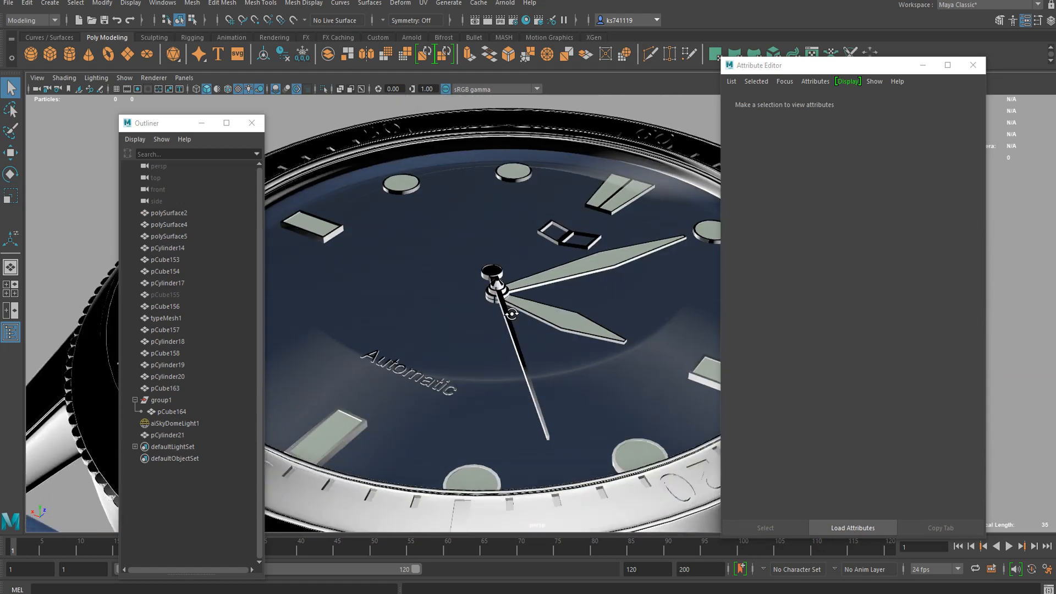
left_click(440, 378)
left_click(297, 127)
left_click_drag(512, 275, 564, 236, "alt")
scroll(576, 300, "down", 6)
left_click_drag(576, 310, 502, 258, "alt")
scroll(504, 328, "up", 5)
left_click_drag(504, 328, 582, 440, "alt")
scroll(495, 302, "down", 5)
scroll(590, 349, "down", 2)
scroll(533, 384, "up", 5)
mouse_move(533, 385)
left_mouse_down("alt")
mouse_move(562, 347)
mouse_move(523, 314)
mouse_move(503, 341)
mouse_move(505, 382)
mouse_move(532, 380)
mouse_move(519, 390)
left_mouse_up("alt")
scroll(559, 342, "down", 2)
scroll(533, 380, "up", 3)
scroll(495, 348, "up", 3)
- Assign the existing aiEmission material to the minute-mark faces on the bezel (pCube156)
left_click(464, 346)
scroll(434, 352, "up", 5)
left_click_drag(419, 355, 405, 368, "alt")
middle_click_drag(404, 368, 454, 337, "alt")
scroll(440, 334, "up", 3)
right_click_drag(336, 285, 368, 333)
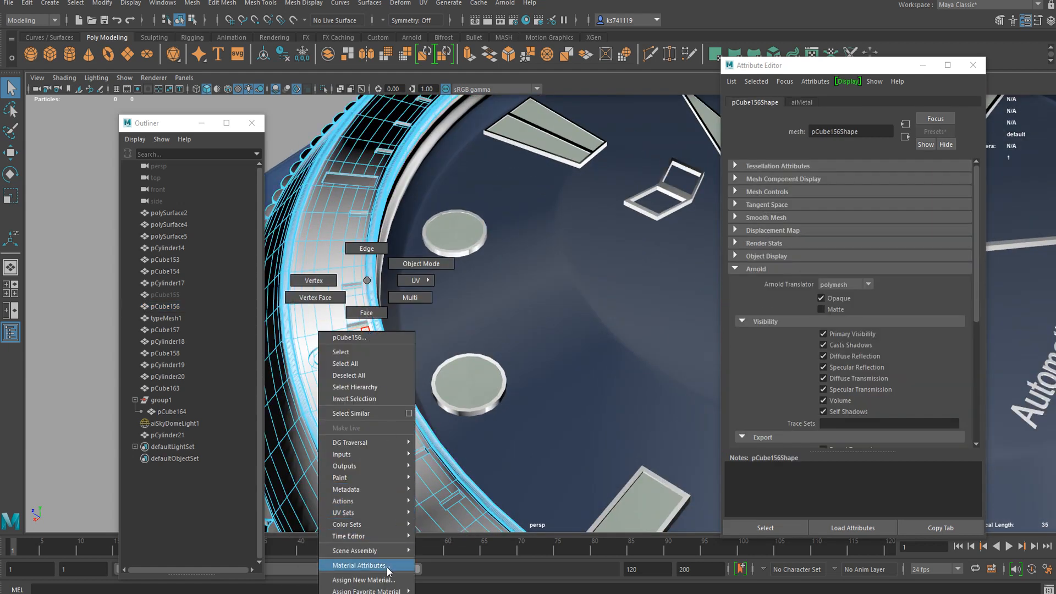
mouse_move(385, 581)
right_mouse_down()
mouse_move(371, 448)
mouse_move(383, 576)
right_mouse_up()
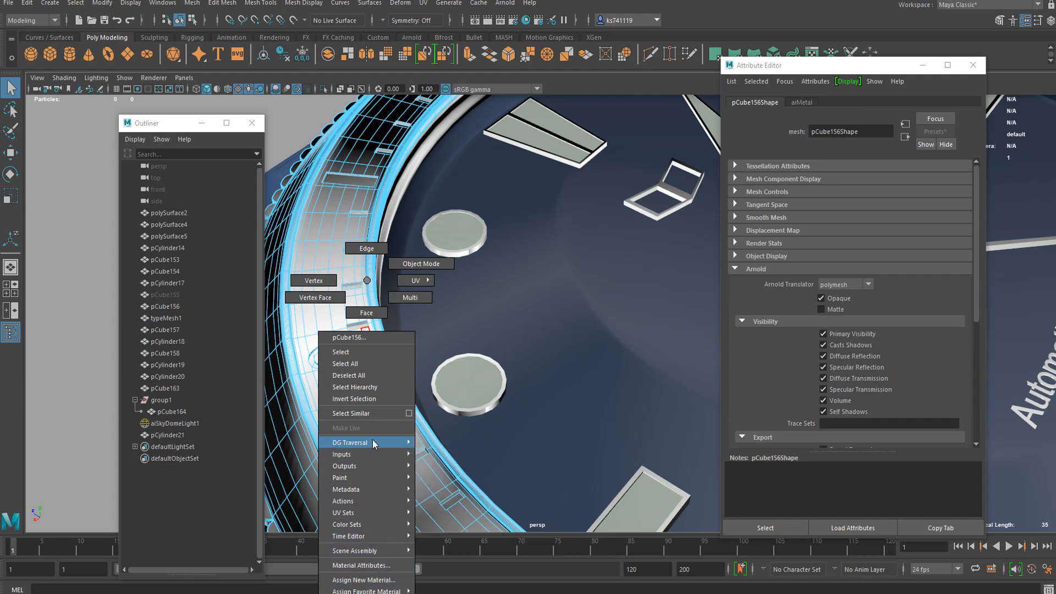
right_click_drag(370, 414, 371, 414)
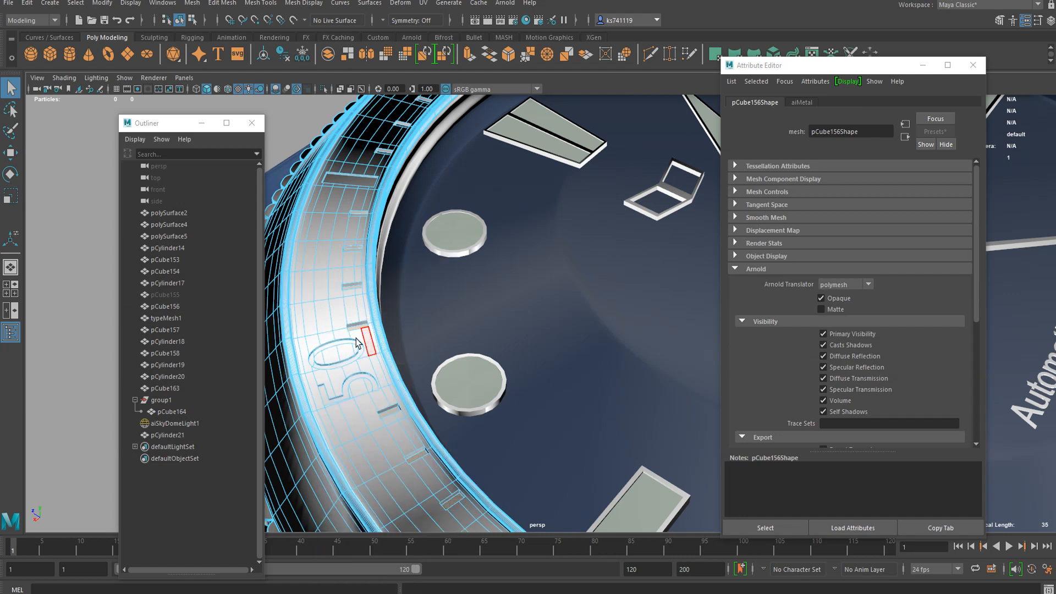
right_click_drag(364, 349, 374, 593)
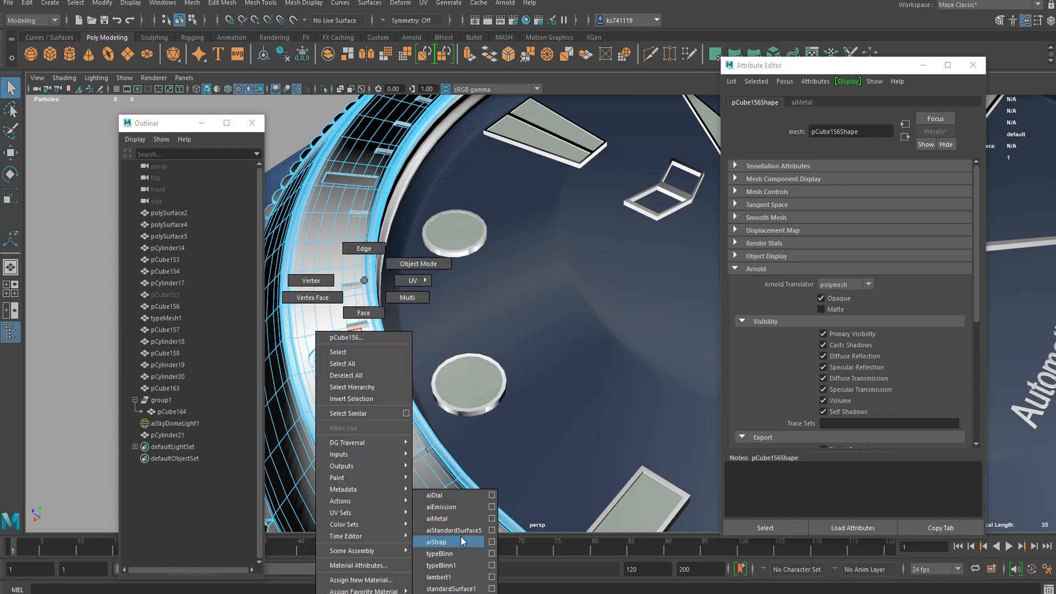
right_click_drag(461, 535, 462, 506)
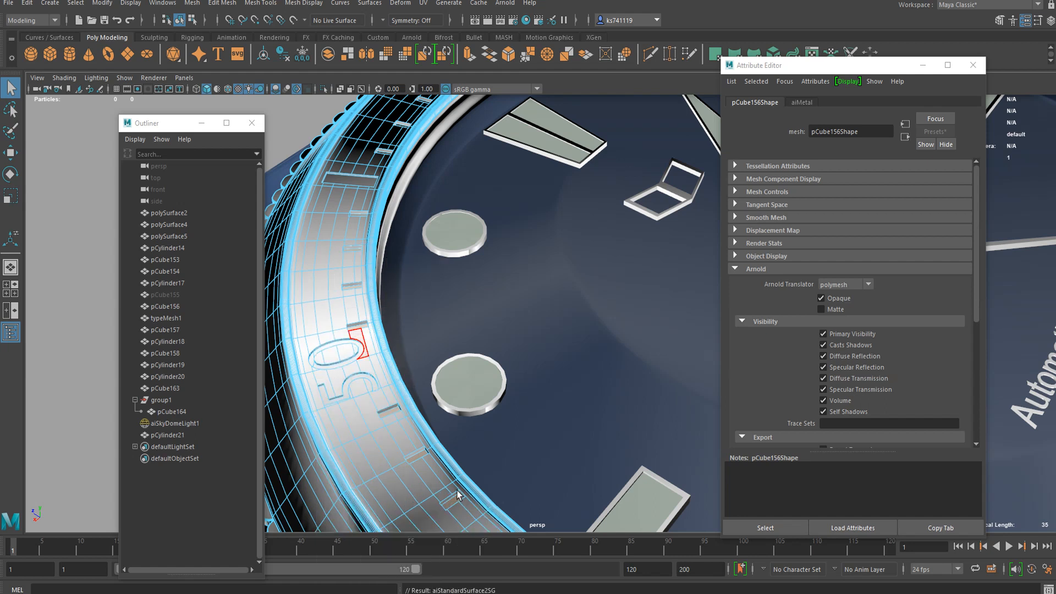
- Return to object mode and inspect the bezel marks from several angles for faces still lacking the glowing material
scroll(383, 392, "down", 2)
scroll(383, 392, "down", 2)
left_click(366, 187)
scroll(369, 194, "down", 4)
left_click_drag(473, 325, 481, 281, "alt")
right_click_drag(481, 280, 528, 255)
left_click(382, 209)
scroll(385, 215, "down", 4)
left_click_drag(525, 381, 536, 348, "alt")
scroll(452, 297, "up", 8)
middle_click_drag(513, 285, 644, 283, "alt")
scroll(468, 290, "up", 3)
- Assign the aiEmission material to the remaining long mark face on the bezel and return to object mode
left_click(467, 290)
right_click_drag(514, 289, 514, 300)
left_click_drag(514, 301, 553, 319, "alt")
middle_click_drag(509, 276, 502, 268, "alt")
scroll(502, 268, "up", 2)
left_click(535, 327)
right_click_drag(544, 323, 552, 407)
right_click_drag(534, 347, 615, 510)
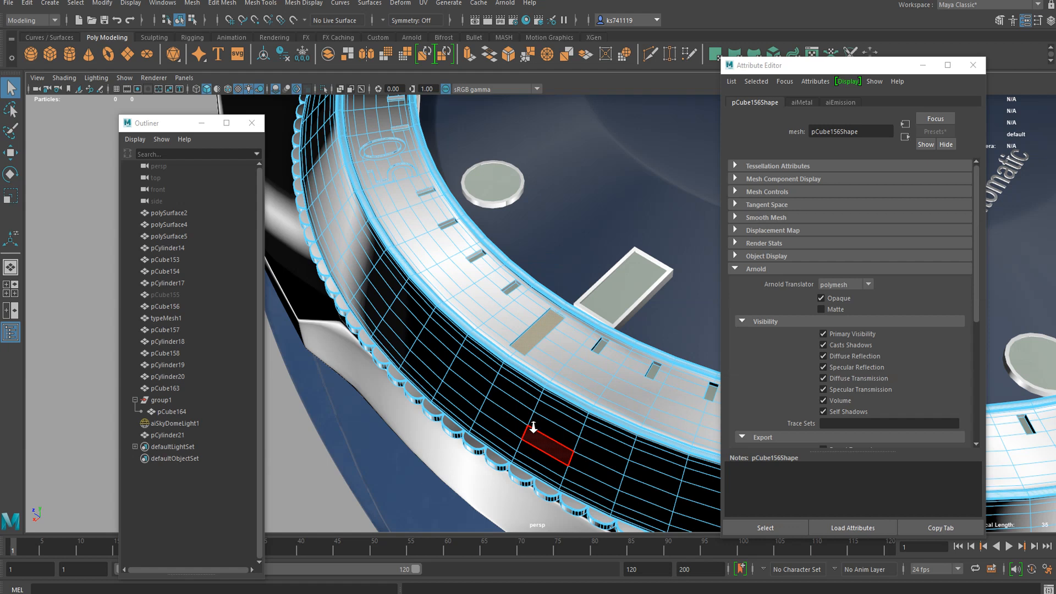
left_click_drag(615, 511, 479, 311, "alt")
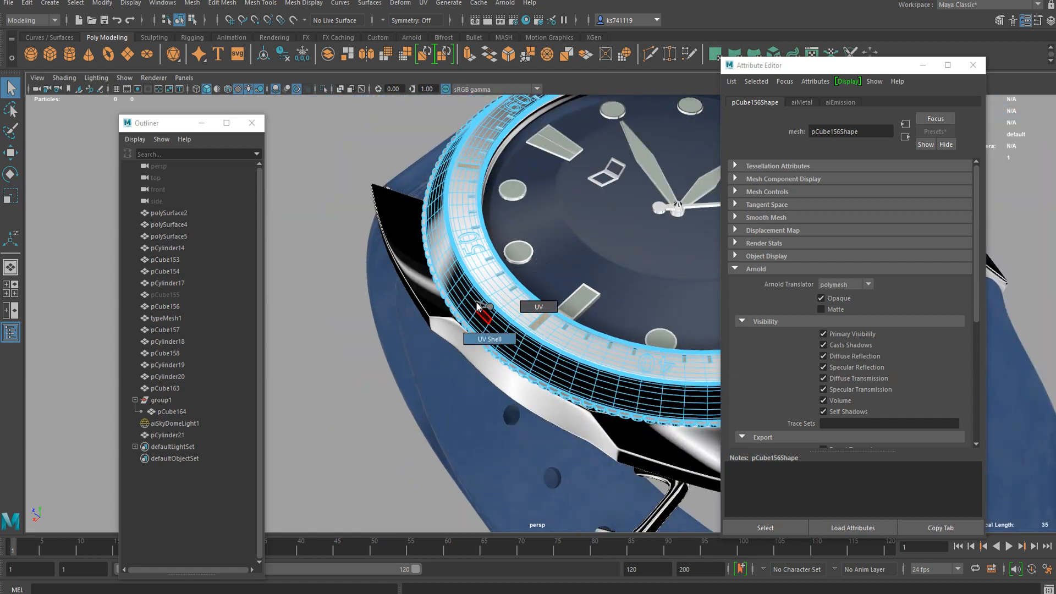
right_click_drag(483, 266, 369, 345)
left_click(368, 344)
left_click_drag(374, 363, 344, 469, "alt")
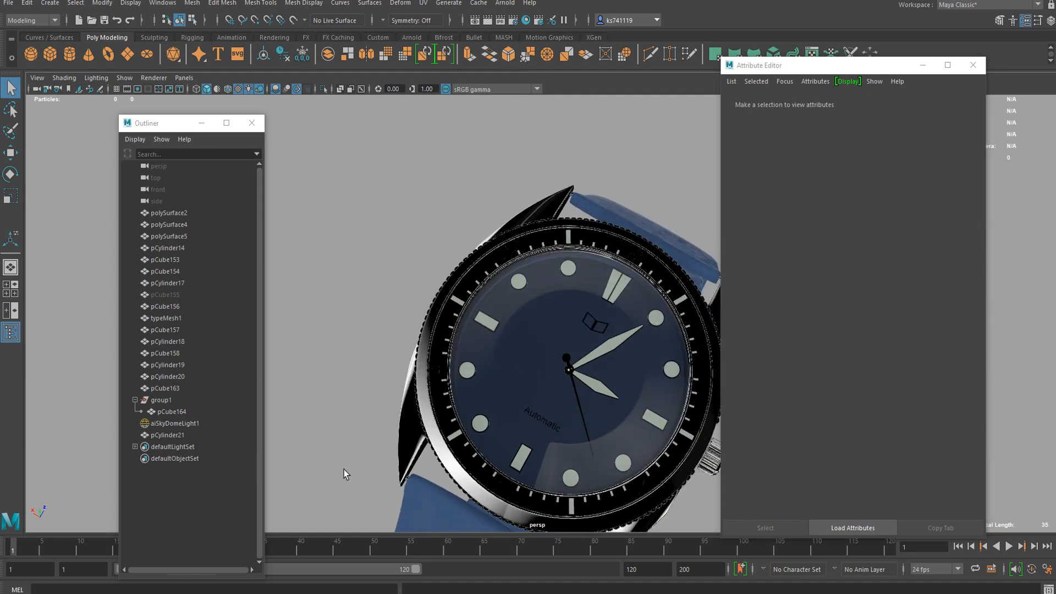
- Select the recessed faces of the bezel numerals 40 and 30 in face mode
scroll(433, 402, "up", 10)
left_click(383, 338)
right_click_drag(382, 337, 425, 351)
scroll(385, 347, "up", 3)
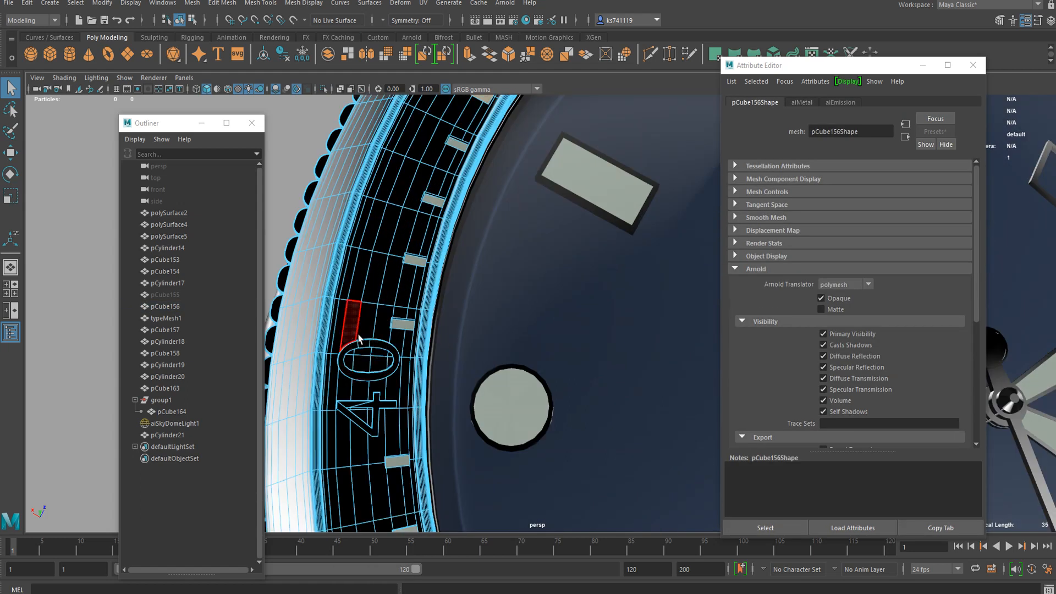
double_click(381, 344)
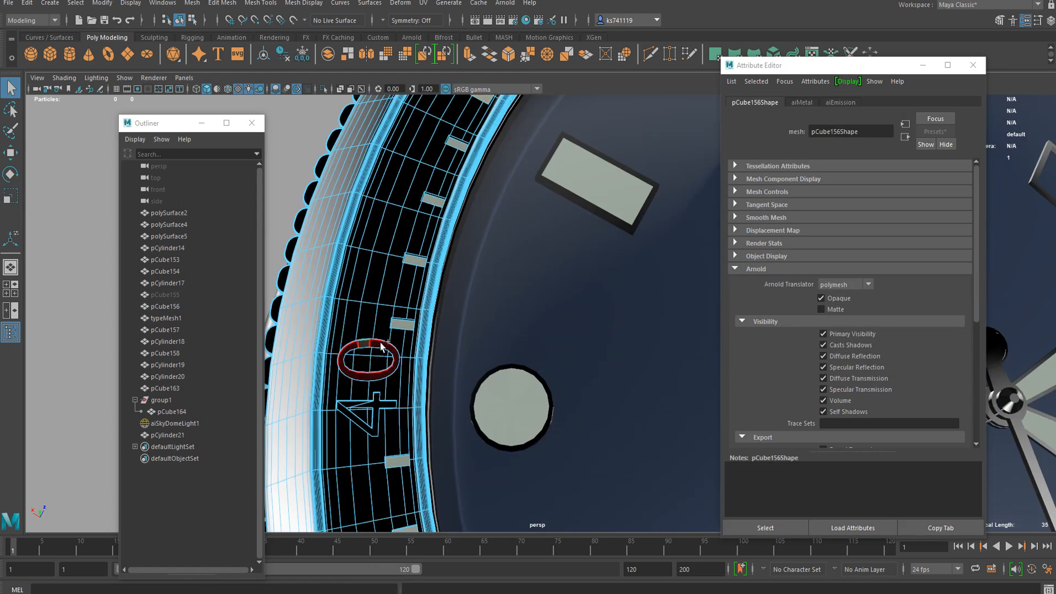
double_click(357, 407, "shift")
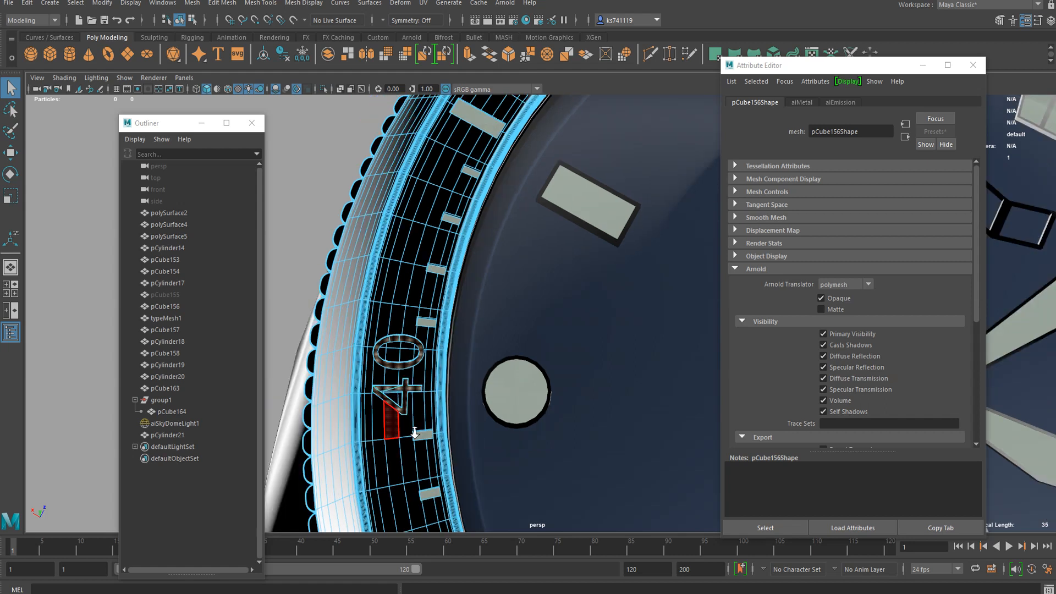
scroll(385, 418, "down", 5)
scroll(503, 440, "up", 5)
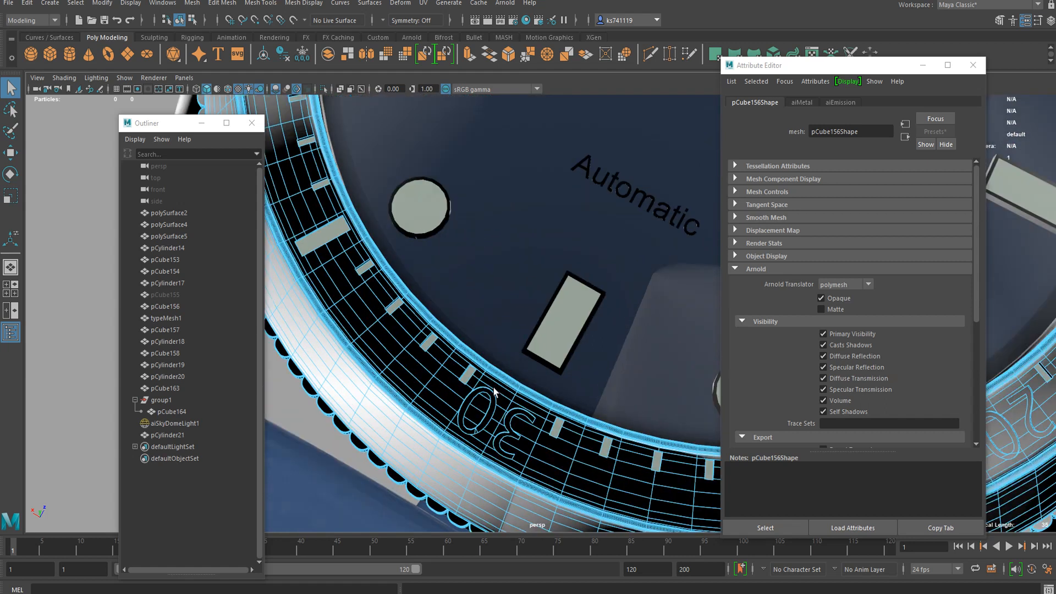
double_click(474, 399, "shift")
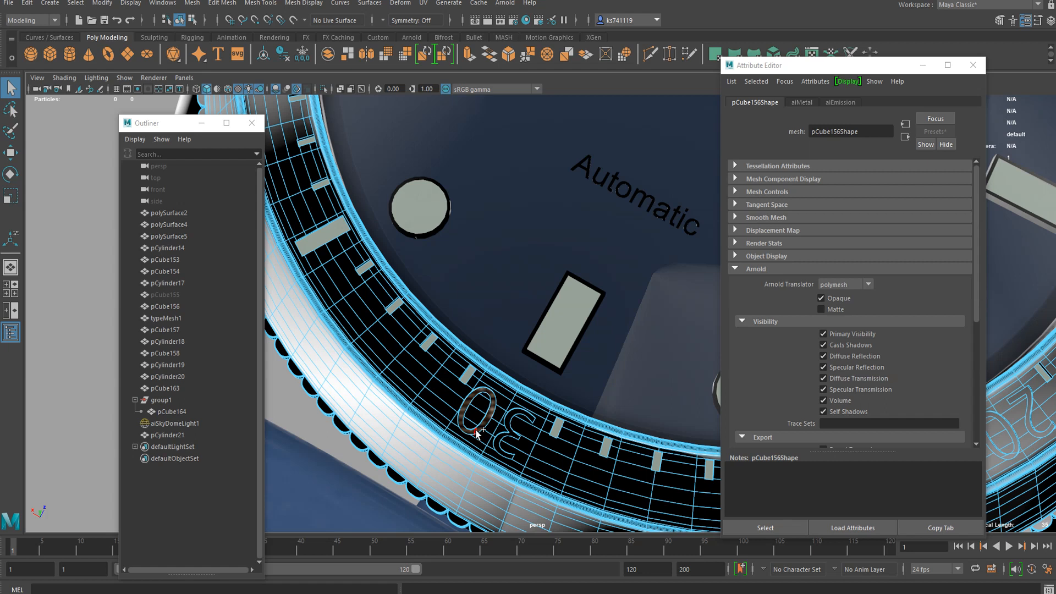
double_click(520, 427, "shift")
- Add the recessed faces of the bezel numerals 20, 10 and 60 to the selection
middle_click_drag(584, 465, 292, 314, "alt")
middle_click_drag(564, 364, 433, 399, "alt")
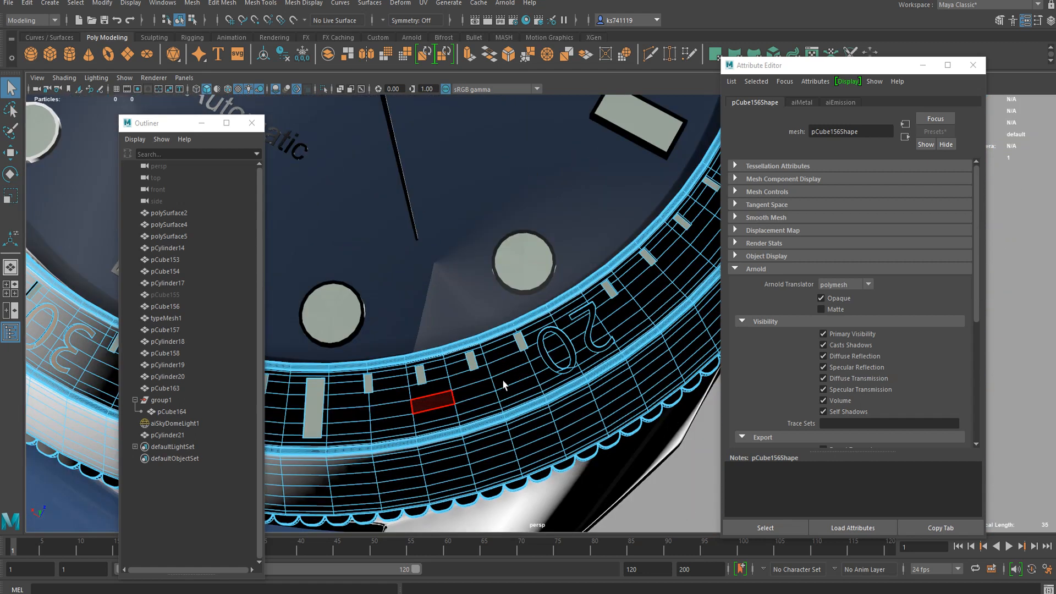
double_click(556, 364, "shift")
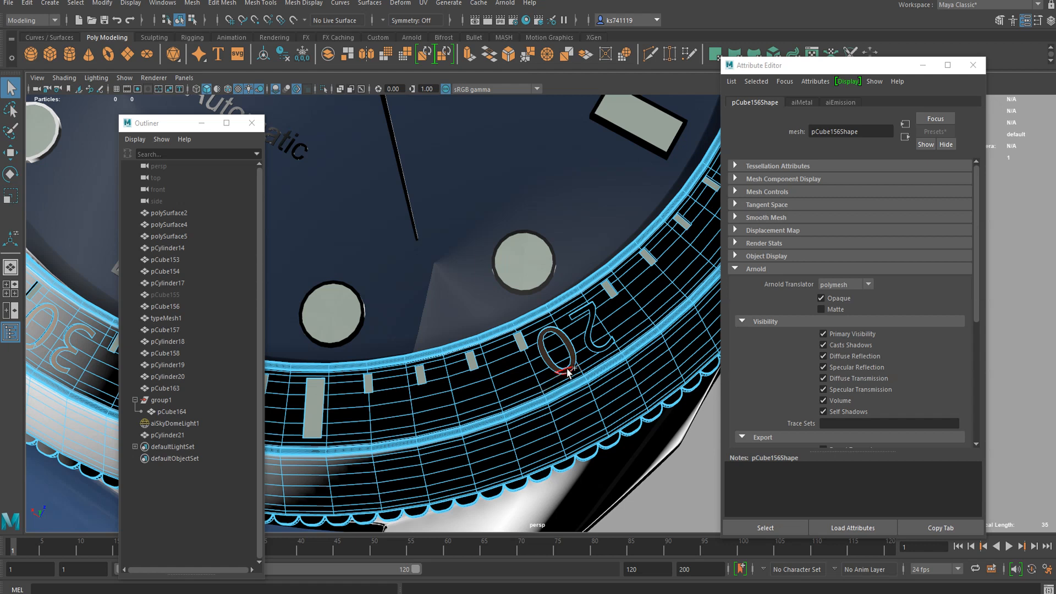
double_click(591, 330, "shift")
mouse_move(591, 330)
middle_mouse_down("alt")
mouse_move(444, 353)
mouse_move(440, 385)
mouse_move(545, 305)
middle_mouse_up("alt")
double_click(560, 302, "shift")
double_click(563, 346, "shift")
left_click_drag(566, 367, 500, 220, "alt")
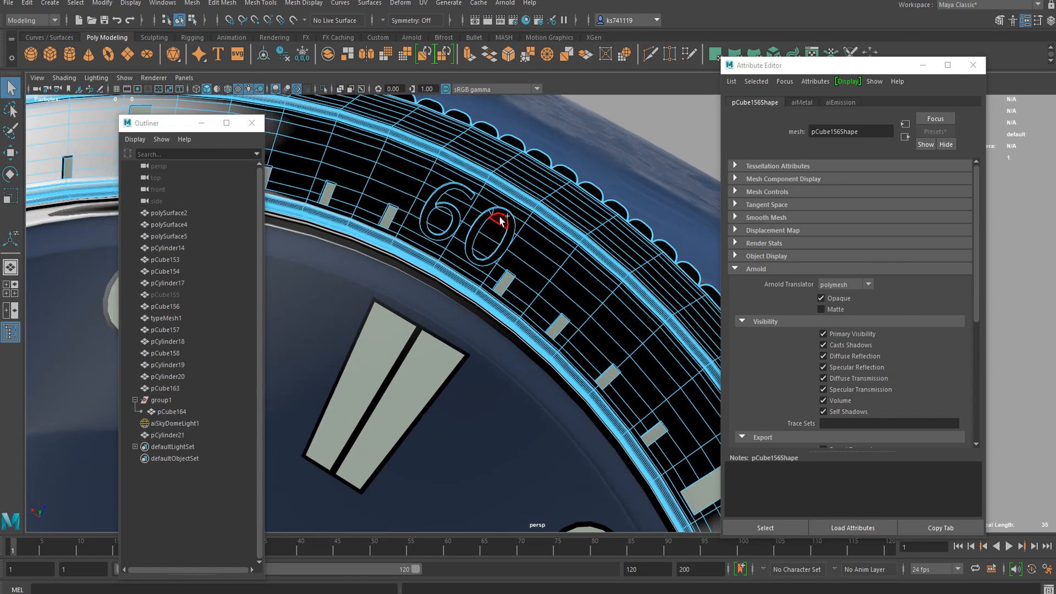
double_click(500, 218, "shift")
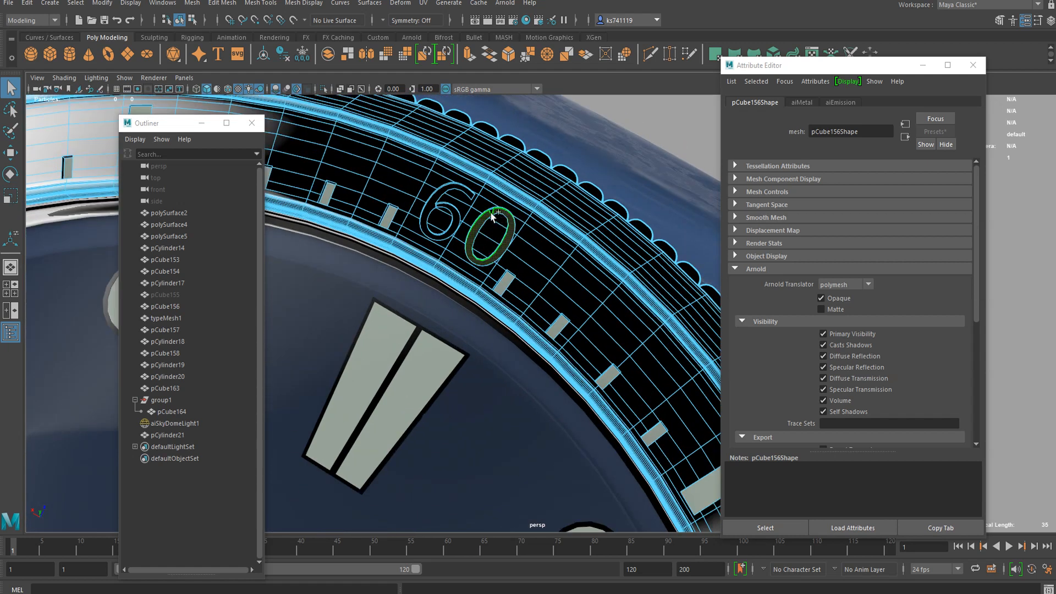
left_click(441, 205, "shift")
- Add the faces of the numeral 50, assign aiEmission to all selected numeral faces, and return to object mode
scroll(447, 247, "down", 5)
middle_click_drag(457, 276, 592, 289, "alt")
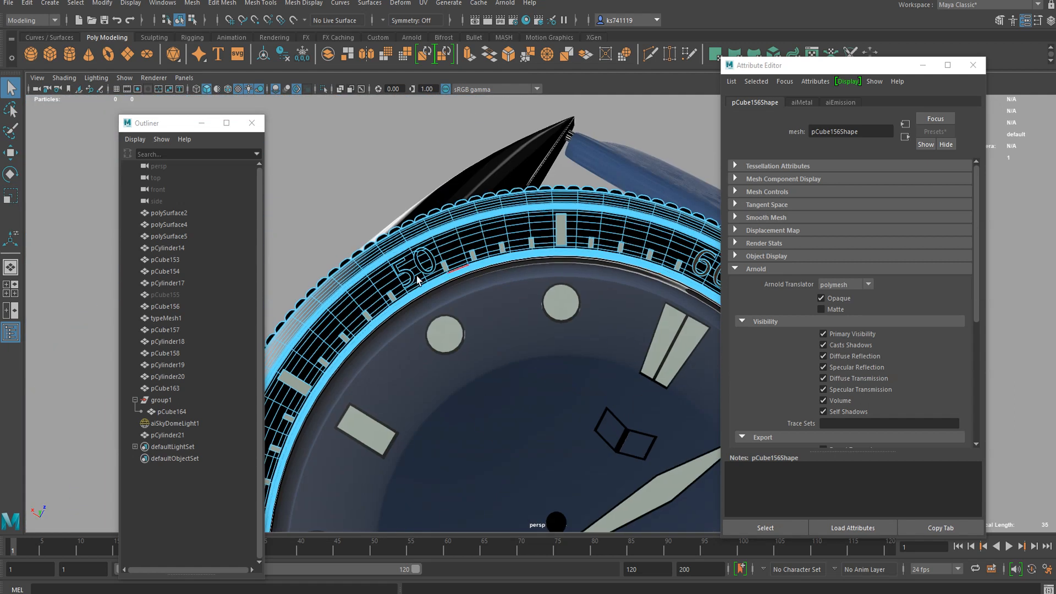
scroll(484, 276, "up", 6)
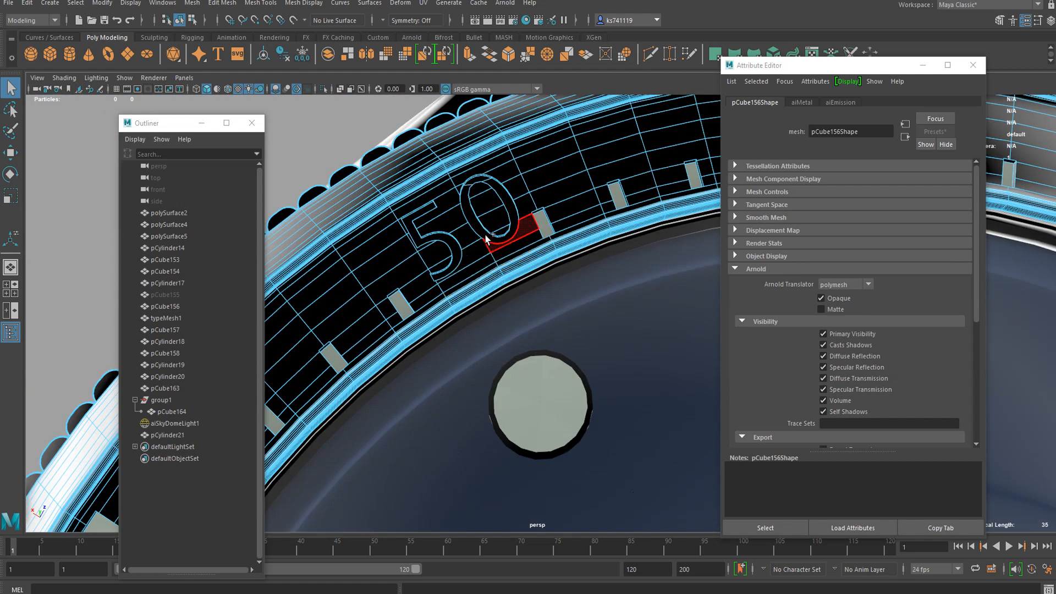
left_click(487, 234, "shift")
left_click(475, 181, "shift")
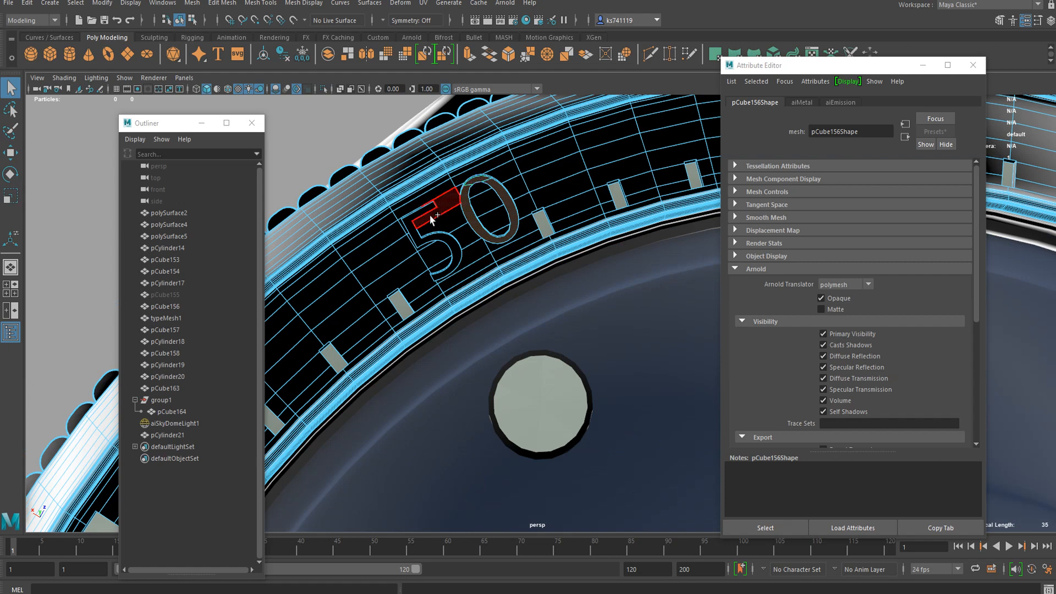
left_click(416, 214, "shift")
scroll(427, 276, "down", 5)
middle_click_drag(458, 293, 565, 152, "alt")
right_click_drag(484, 280, 484, 380)
mouse_move(484, 589)
right_mouse_down()
mouse_move(587, 575)
mouse_move(560, 507)
mouse_move(490, 593)
right_mouse_up()
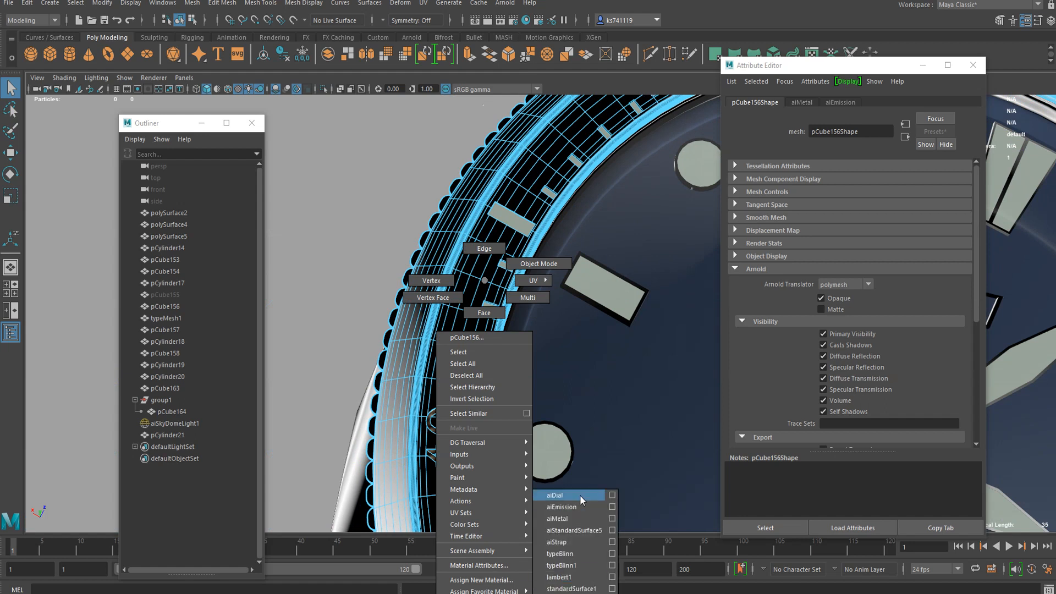
right_click_drag(572, 506, 572, 506)
right_click_drag(436, 249, 447, 233)
scroll(427, 281, "down", 4)
left_click(427, 281)
- Inspect the bezel numerals and marks with their glowing material from several angles and distances
scroll(427, 281, "down", 6)
middle_click_drag(546, 352, 487, 345, "alt")
left_click_drag(486, 346, 478, 275, "alt")
scroll(575, 303, "up", 5)
scroll(385, 339, "down", 4)
left_click_drag(370, 347, 516, 348, "alt")
scroll(517, 333, "up", 8)
- Apply a planar UV projection to the dial (polySurface5) along the Y axis, fitted to its bounding box
left_click(516, 348)
key("f")
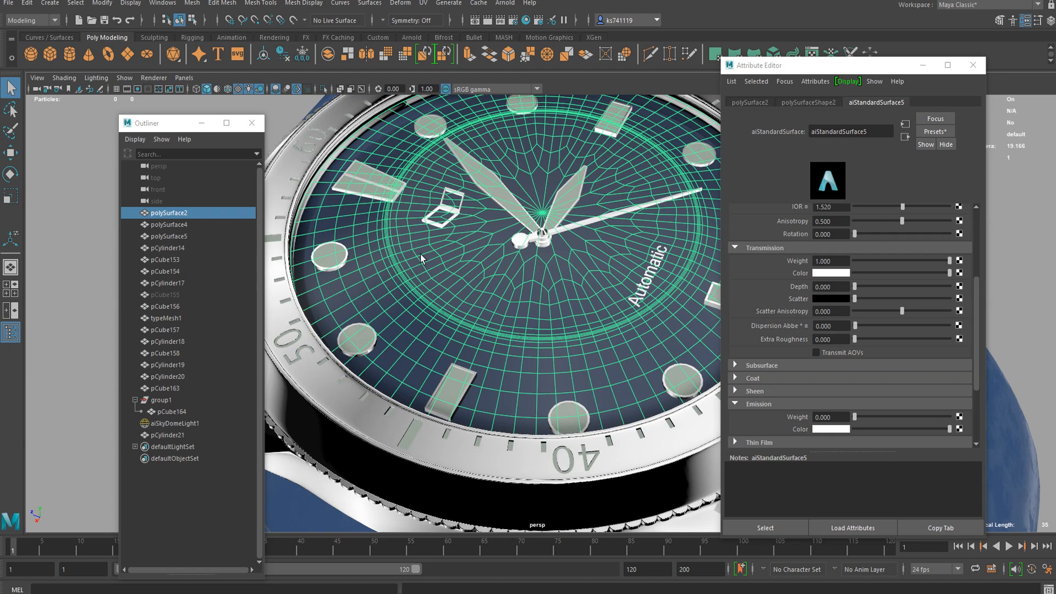
left_click(189, 236)
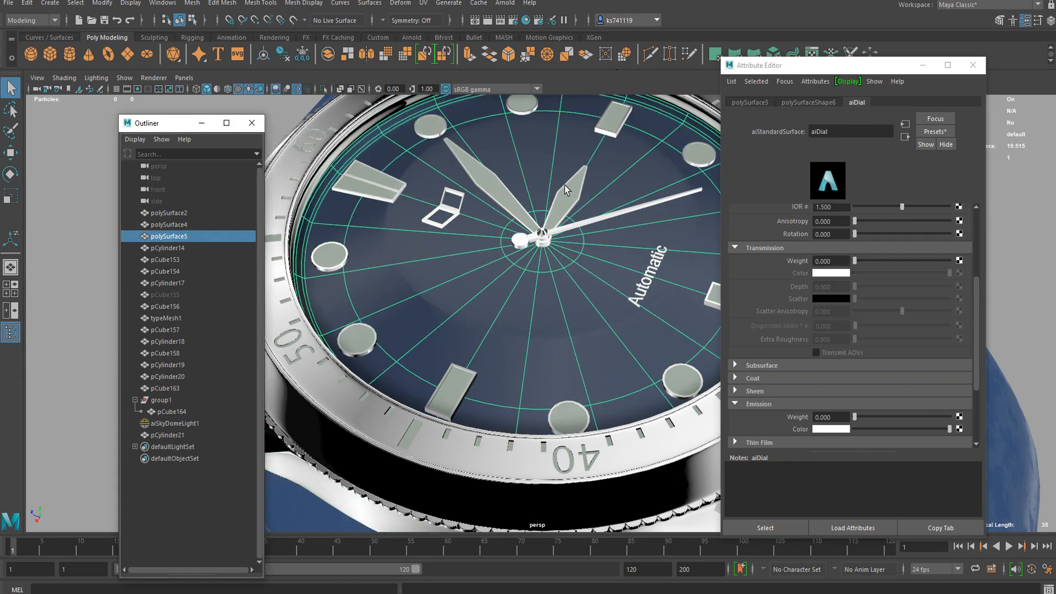
left_click_drag(749, 65, 813, 73)
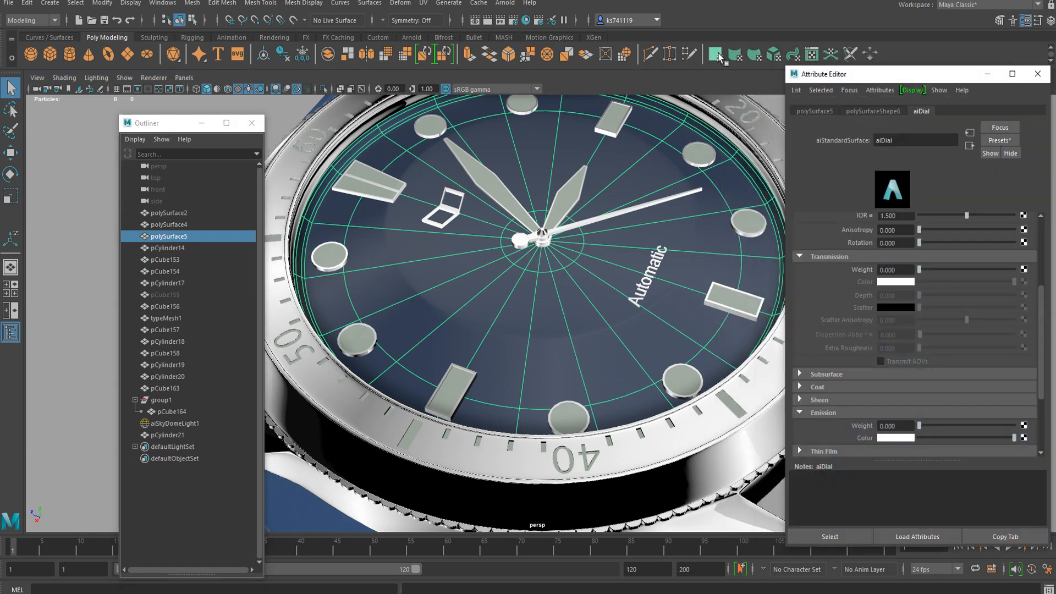
left_click(423, 4)
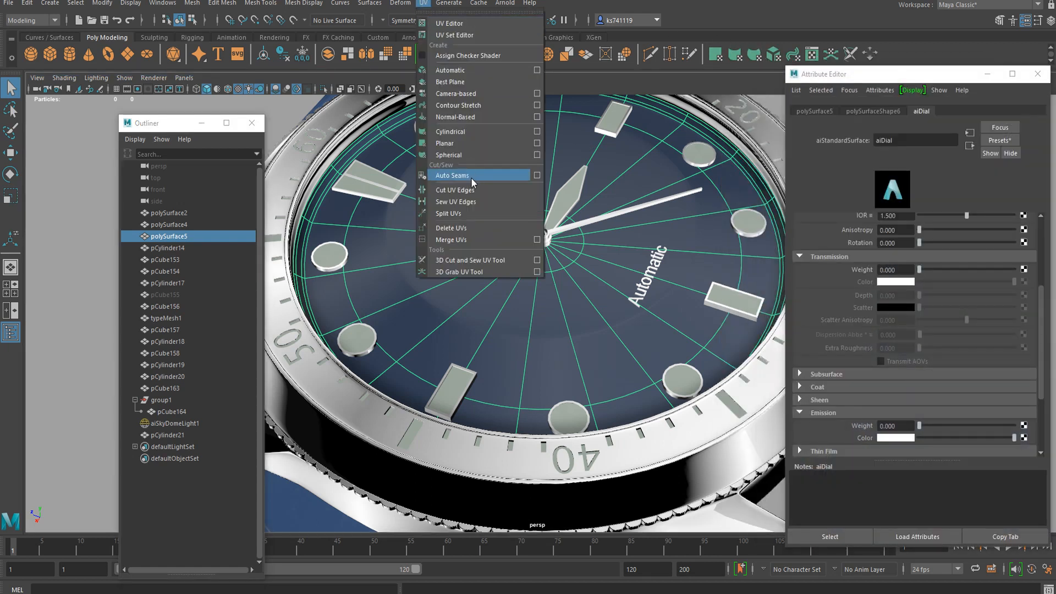
left_click(542, 145)
left_click_drag(432, 198, 606, 161)
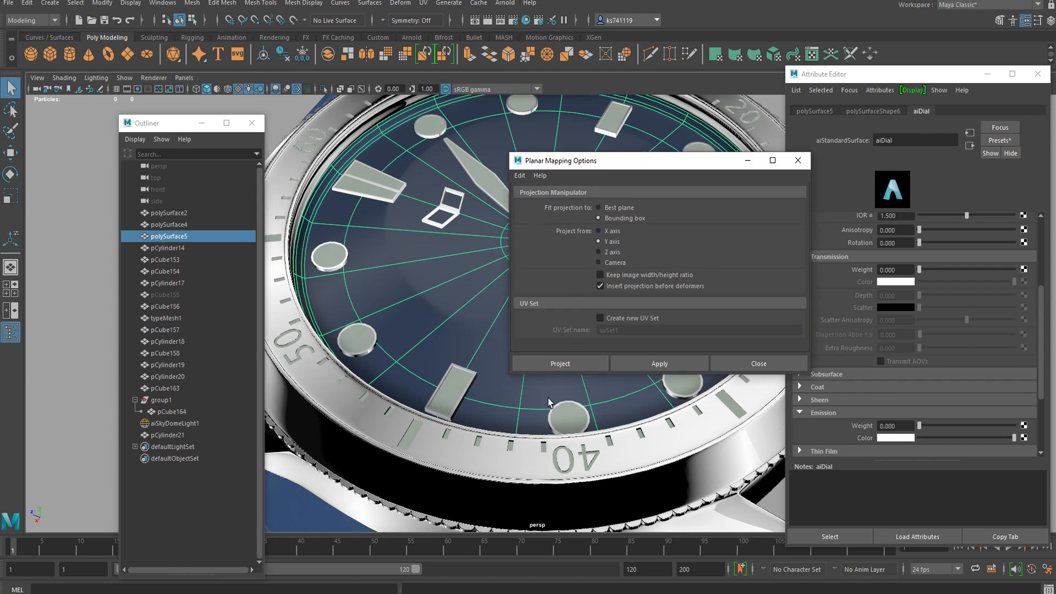
left_click(561, 361)
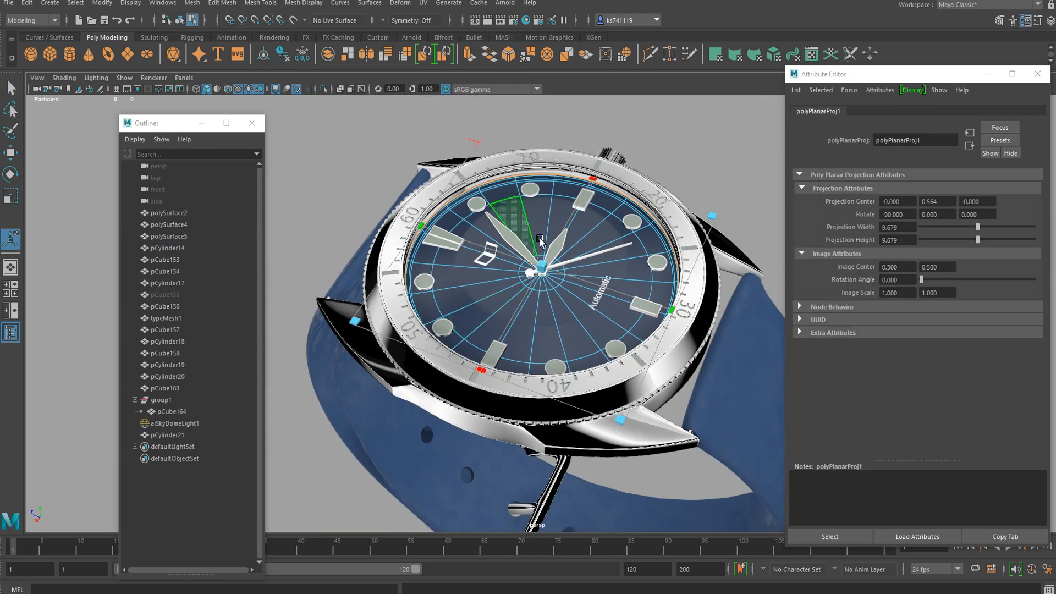
key("q")
right_click_drag(502, 210, 556, 184)
- Connect a Ramp texture to the bump mapping of the dial's aiDial material
scroll(553, 209, "up", 5)
left_click_drag(492, 245, 528, 279, "alt")
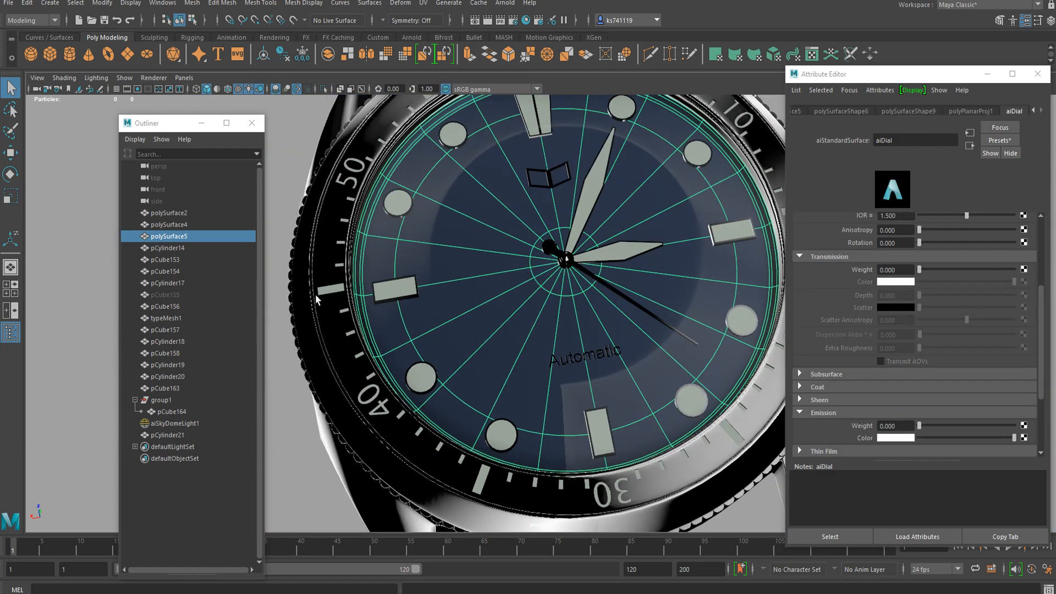
scroll(834, 344, "up", 5)
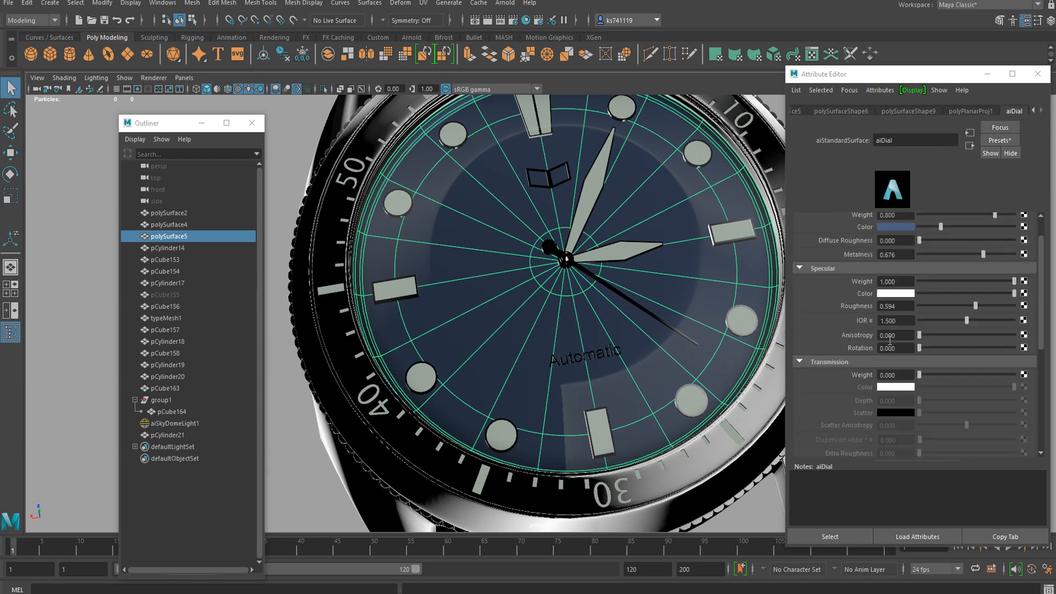
scroll(908, 350, "down", 3)
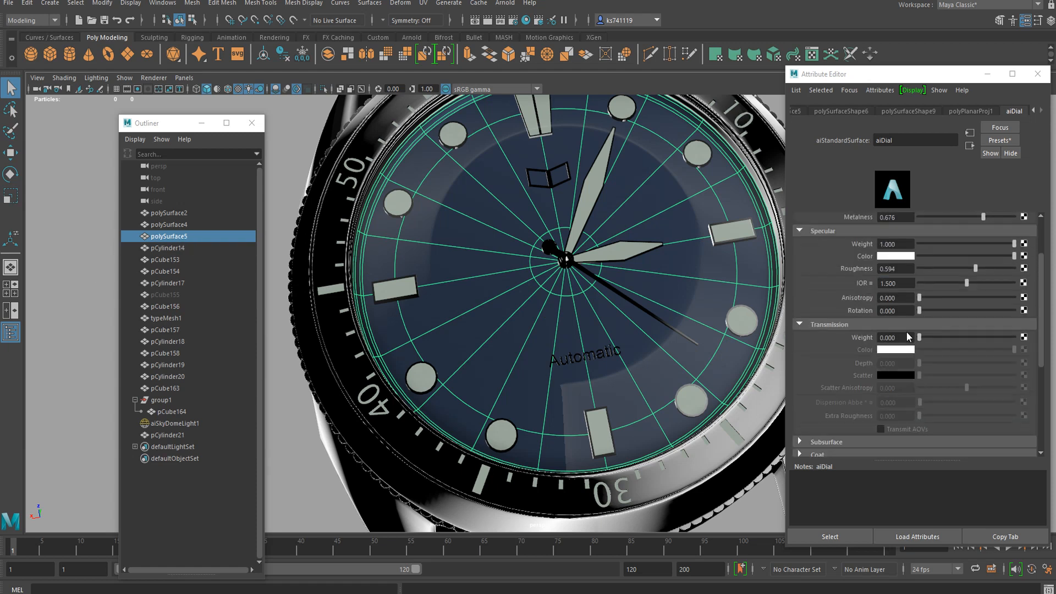
scroll(908, 328, "down", 7)
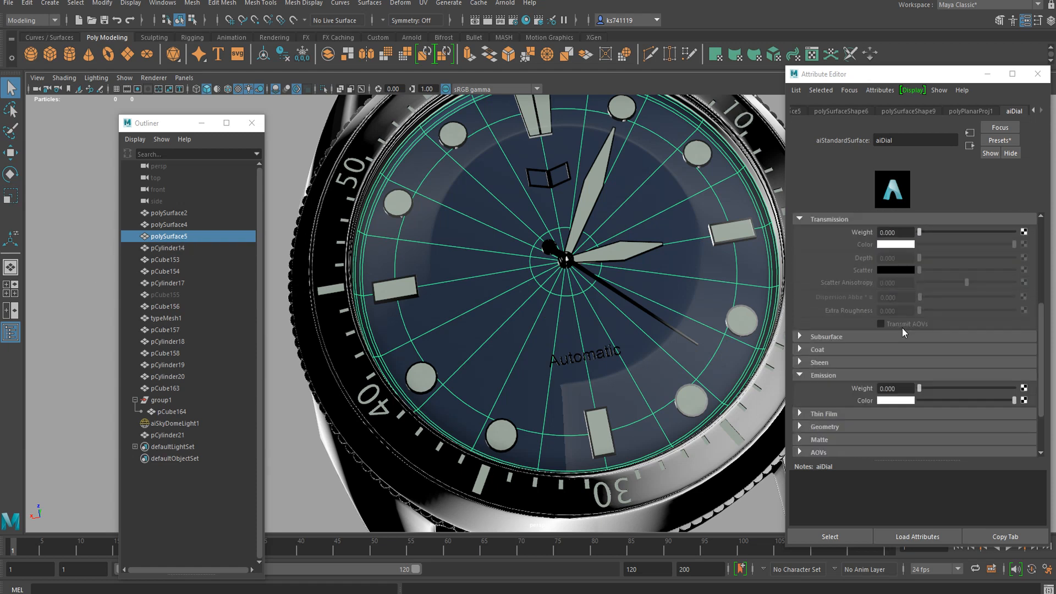
left_click(834, 359)
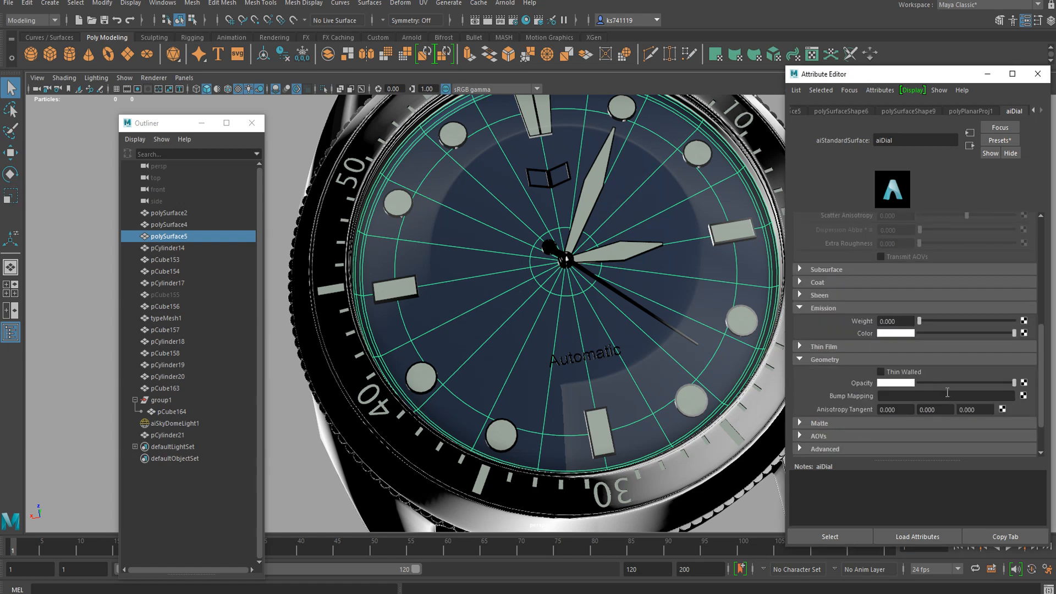
scroll(858, 374, "down", 2)
left_click(1024, 361)
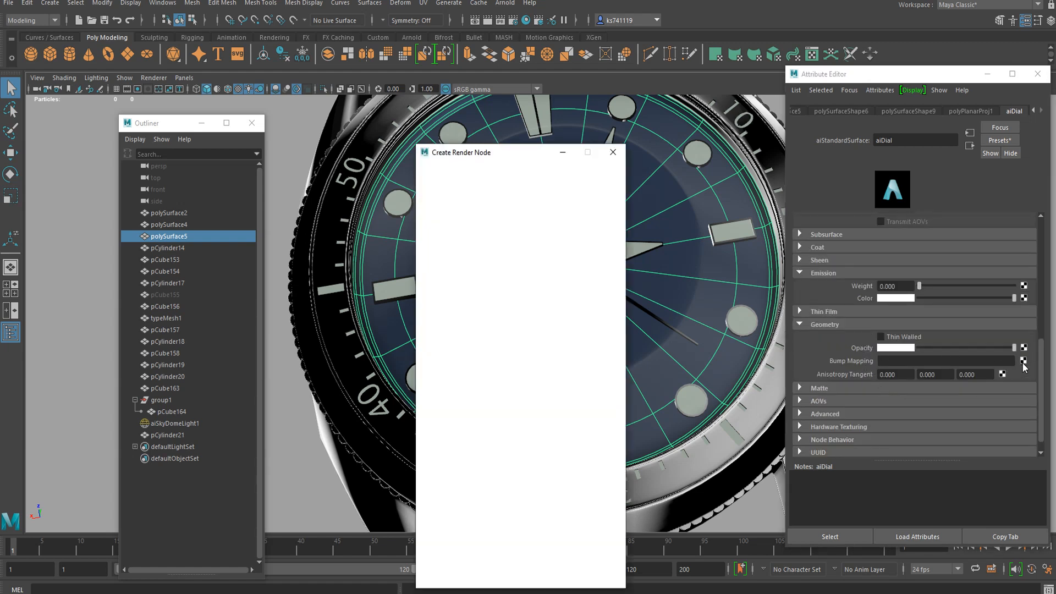
scroll(511, 286, "down", 4)
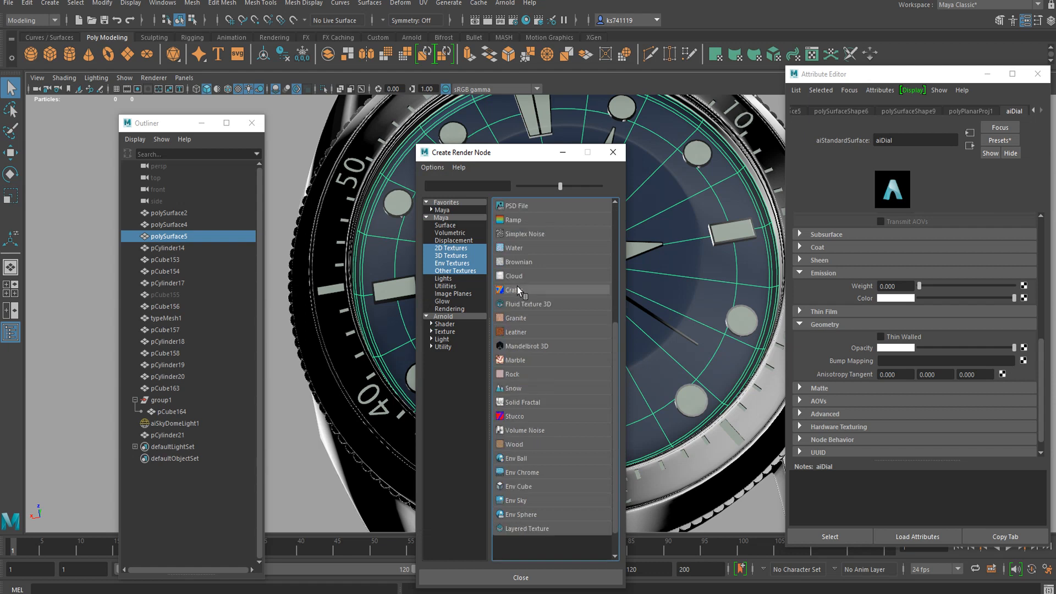
scroll(541, 293, "up", 2)
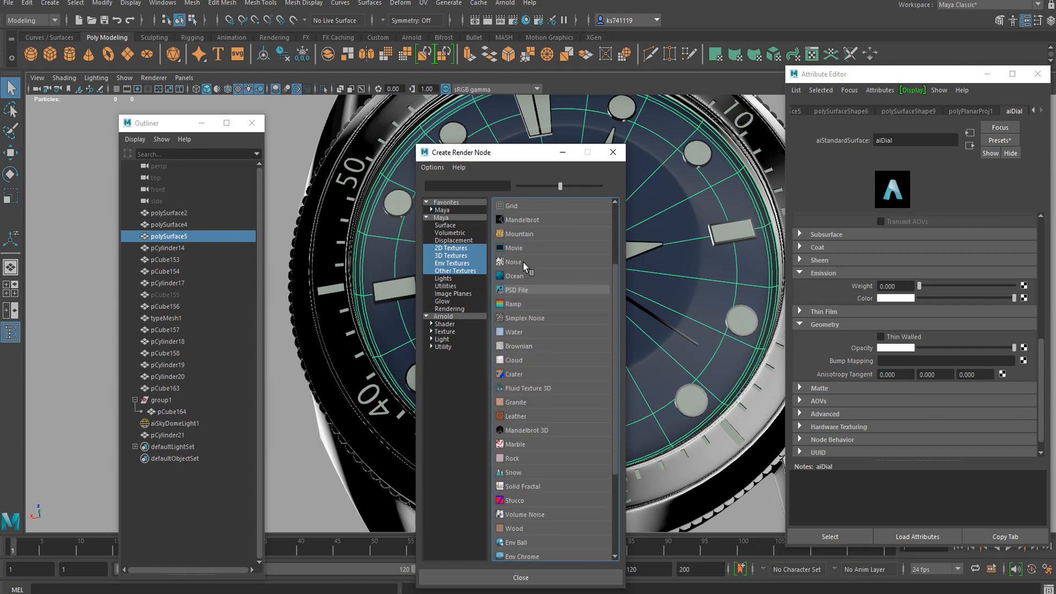
left_click(520, 303)
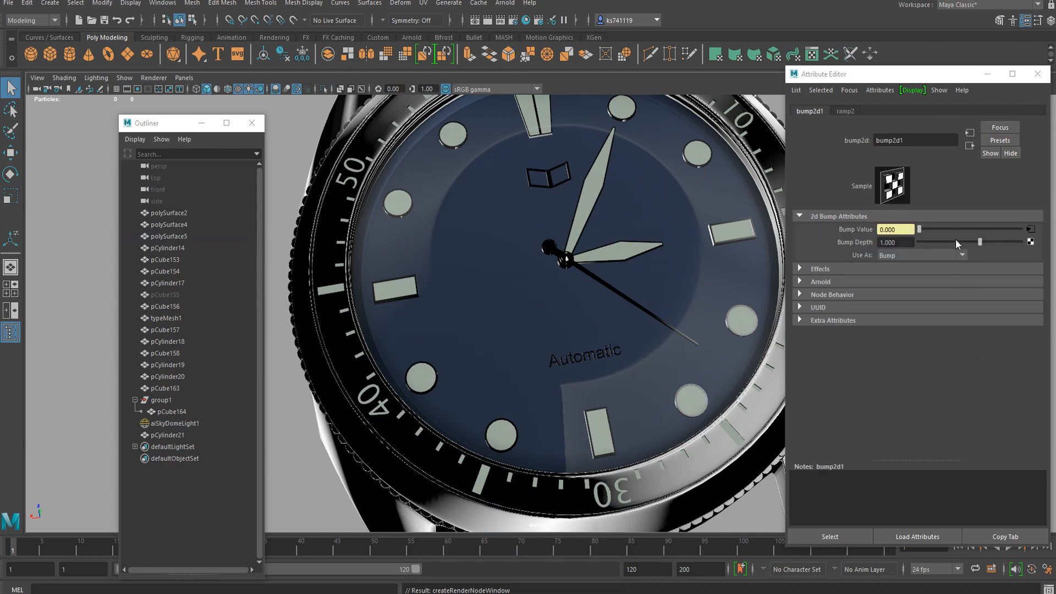
- Raise the bump depth of the dial's bump node to about 1.5
scroll(642, 272, "up", 10)
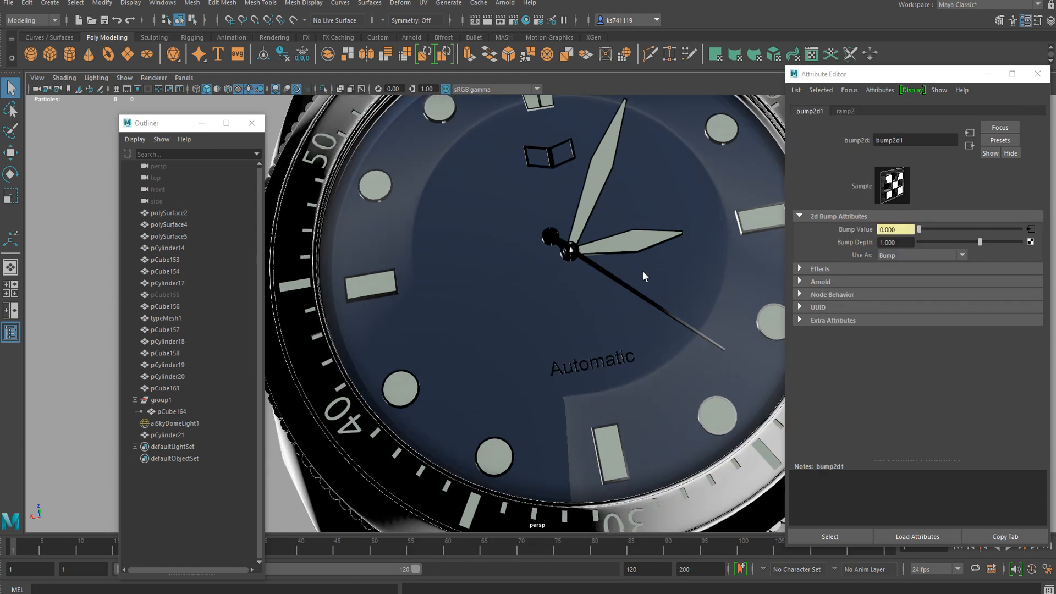
mouse_move(605, 235)
left_mouse_down("alt")
mouse_move(554, 264)
mouse_move(566, 243)
mouse_move(599, 244)
left_mouse_up("alt")
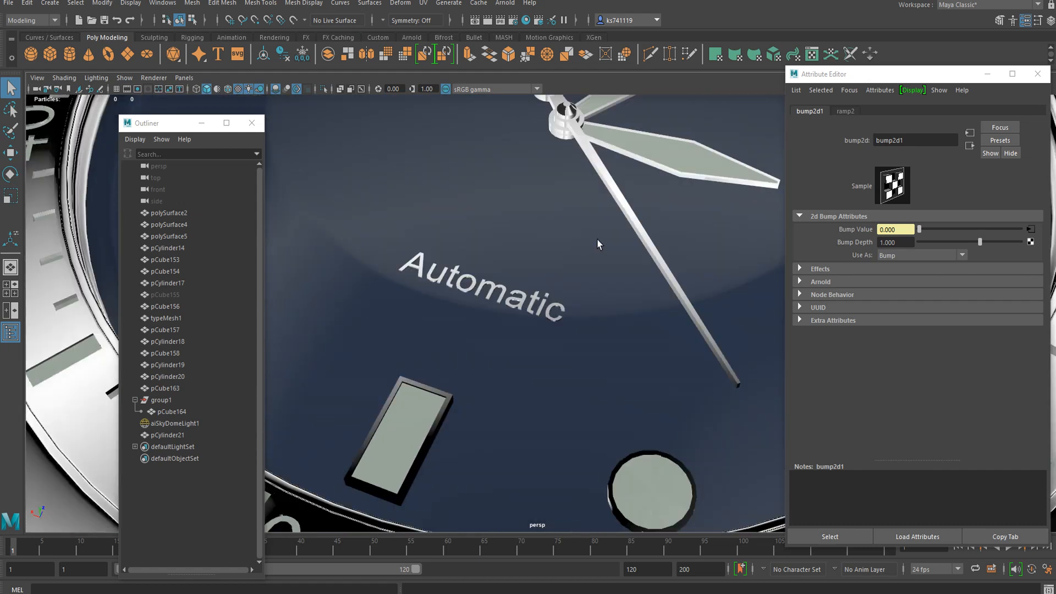
left_click_drag(970, 244, 959, 242)
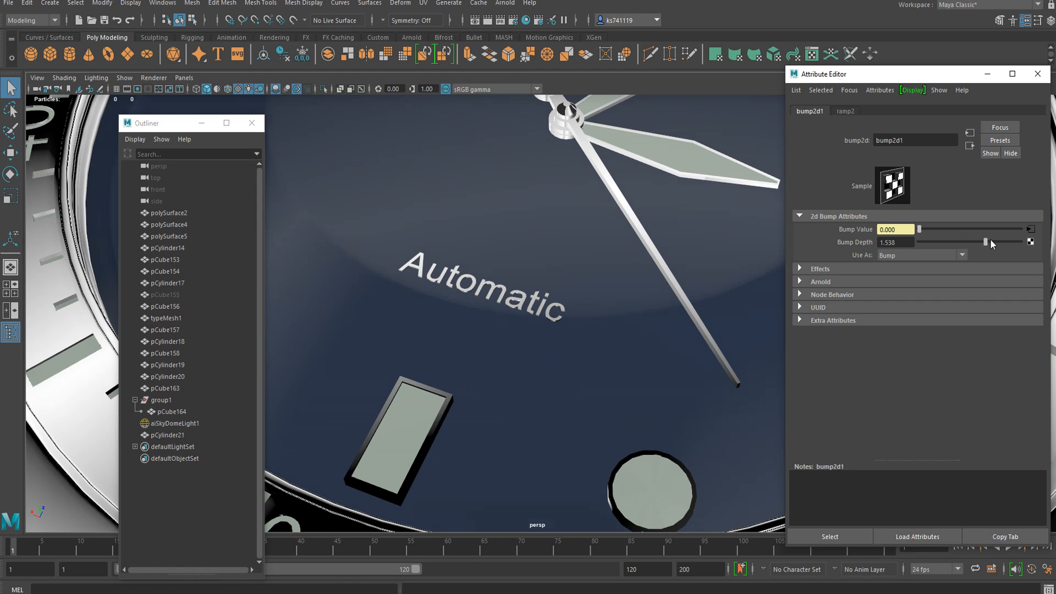
left_click_drag(990, 239, 988, 238)
- Move the black stop of the bump's ramp texture to 0.440 and change the ramp type to Radial Ramp
left_click(1029, 229)
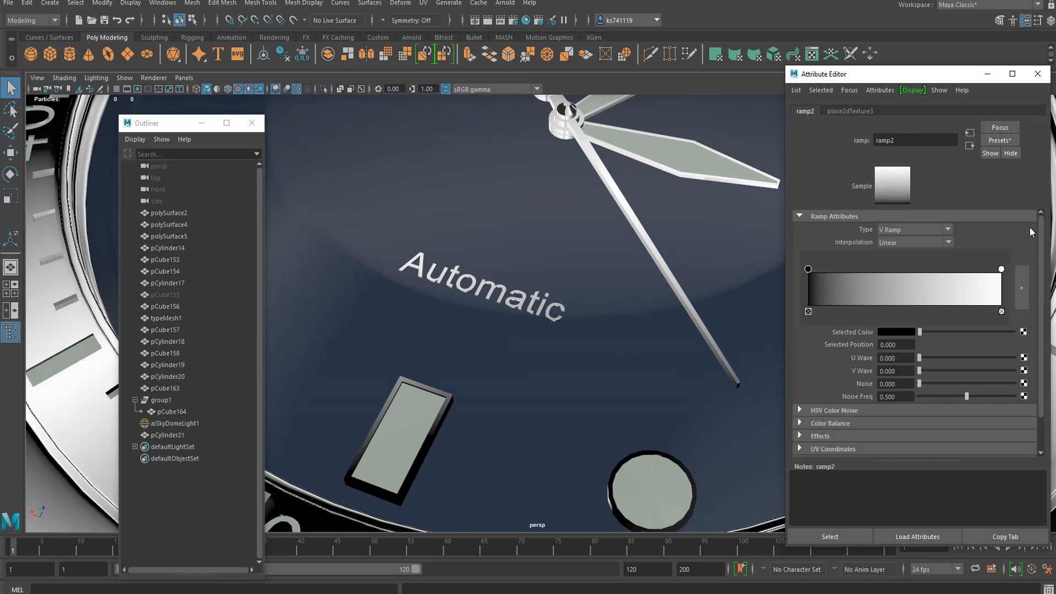
left_click_drag(808, 270, 894, 269)
scroll(586, 280, "down", 5)
scroll(591, 240, "up", 5)
left_click_drag(573, 253, 590, 228, "alt")
left_click(889, 231)
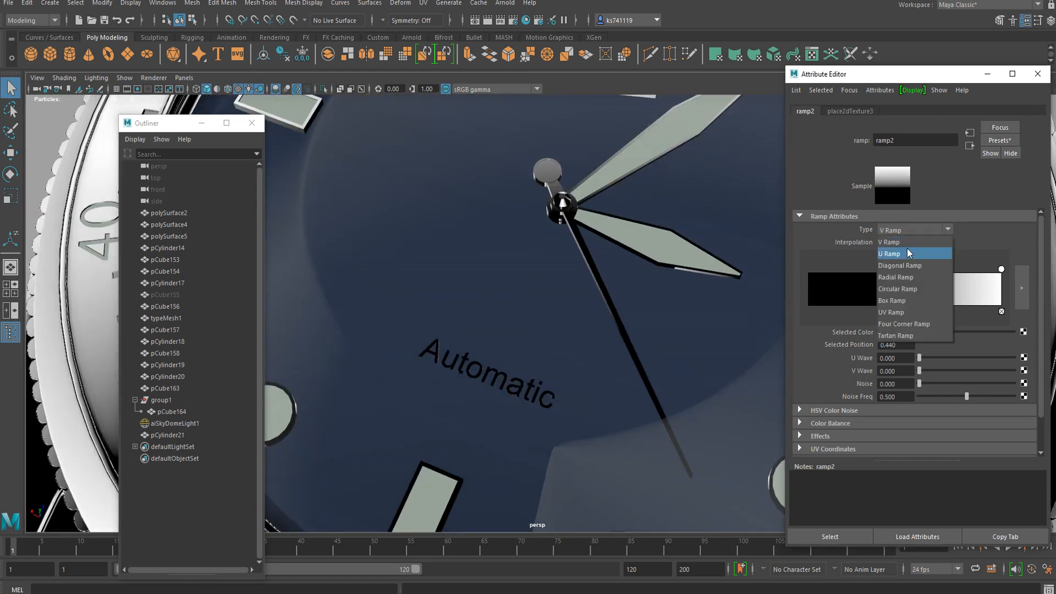
left_click(911, 278)
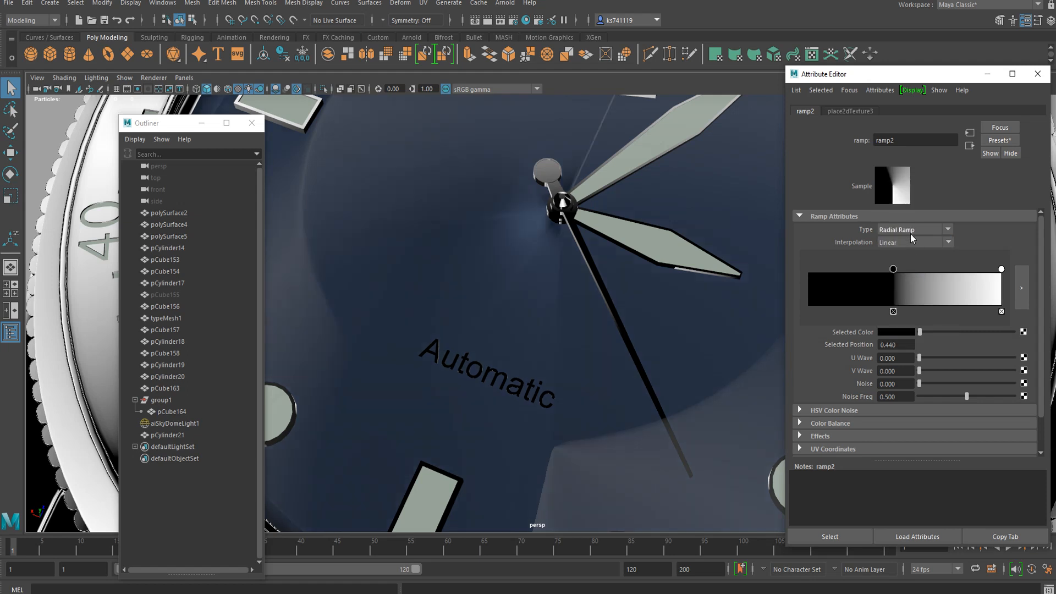
scroll(817, 276, "down", 2)
scroll(652, 280, "down", 5)
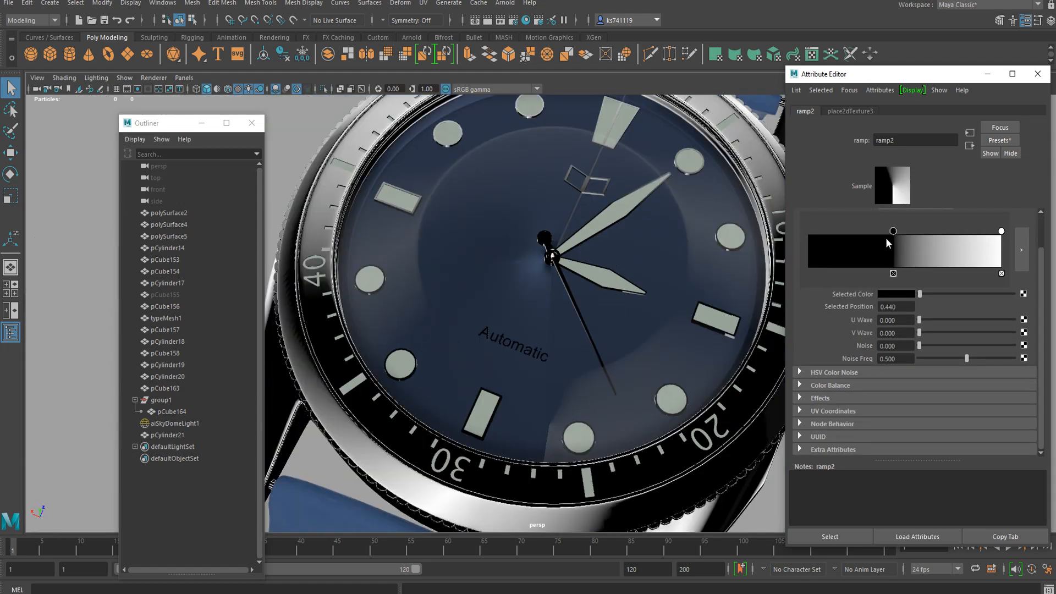
- Build two narrow white bands at the start of the radial ramp, with black stops at about 0.069 and 0.174
left_click_drag(834, 239, 806, 238)
mouse_move(1000, 231)
left_mouse_down()
mouse_move(809, 235)
mouse_move(840, 232)
mouse_move(829, 235)
mouse_move(838, 246)
left_mouse_up()
left_click(842, 242)
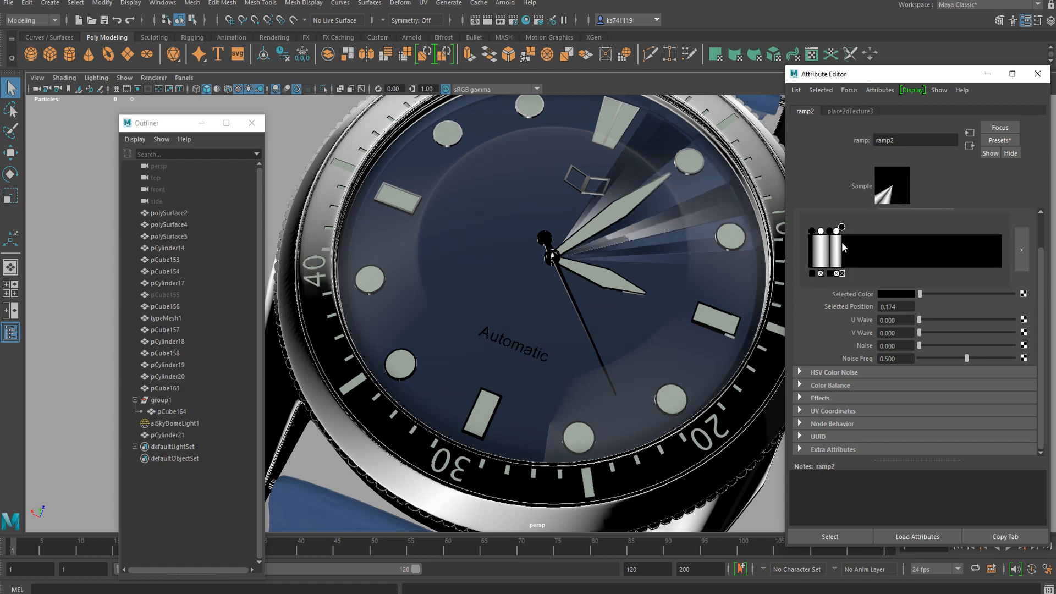
left_click_drag(830, 231, 828, 232)
scroll(843, 246, "up", 2)
left_click_drag(833, 292, 822, 293)
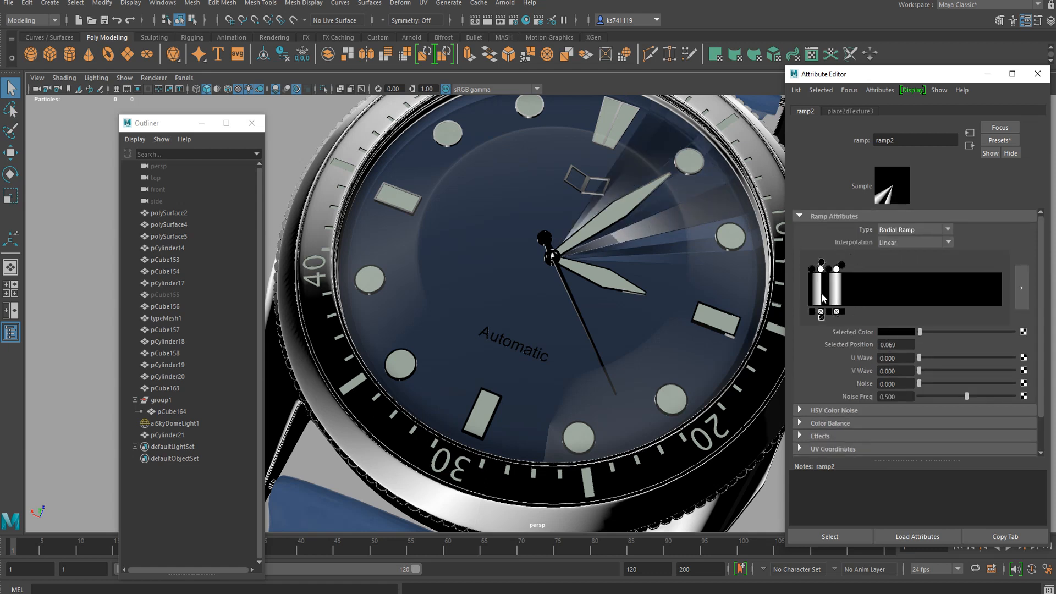
- Add a third light band to the radial ramp, bounded by black stops at about 0.200 and 0.269
left_click(837, 270)
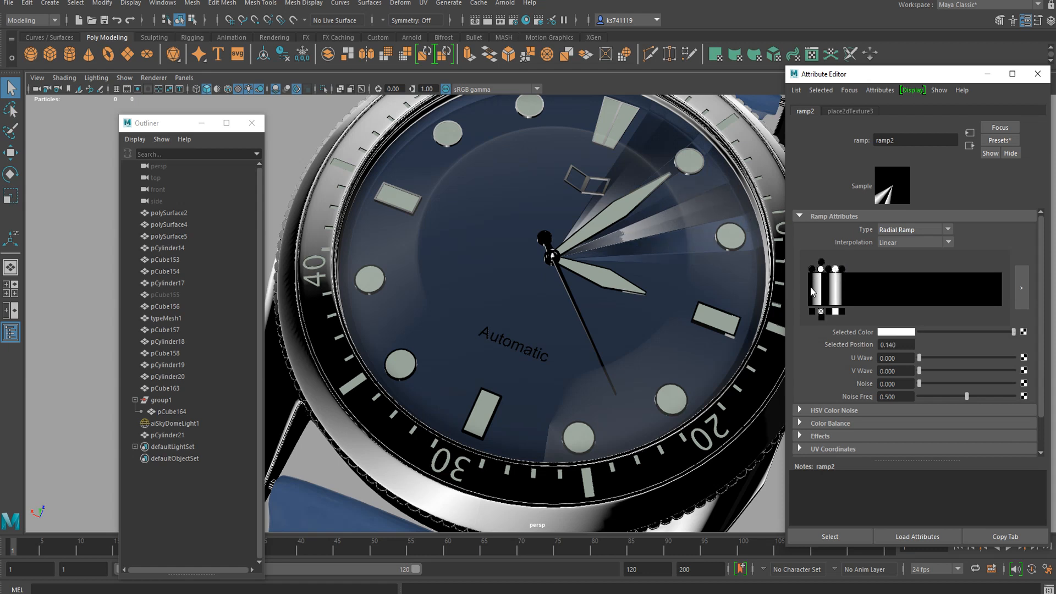
left_click_drag(836, 289, 849, 284)
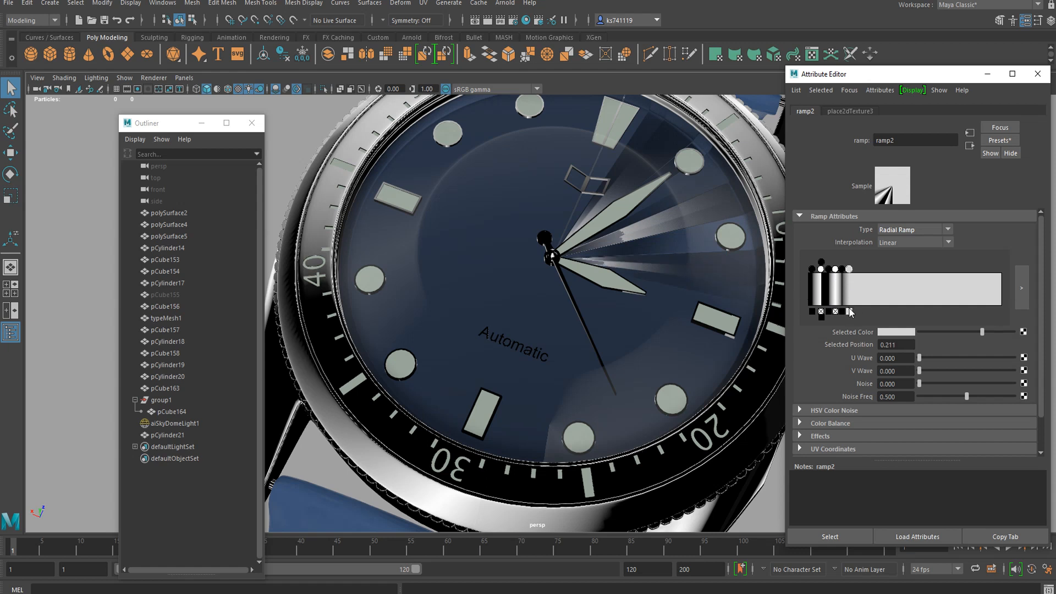
left_click_drag(826, 297, 850, 291)
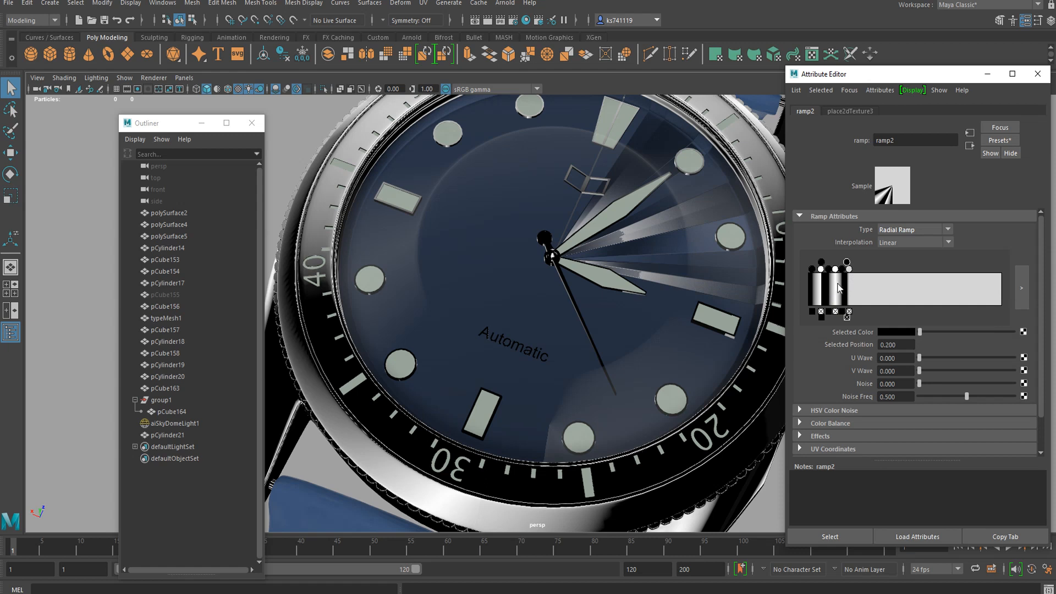
left_click_drag(851, 285, 860, 285)
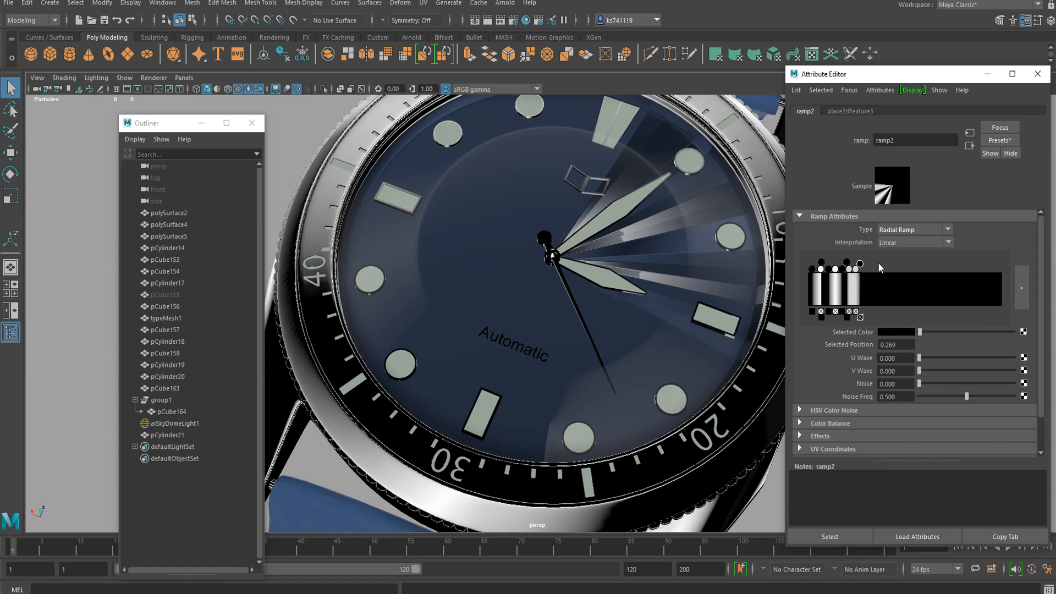
- Extend the ramp's alternating bands with light stops from about 0.311 to 0.451 and a dark stop between them
scroll(702, 264, "up", 5)
left_click_drag(703, 264, 675, 261, "alt")
scroll(653, 242, "down", 5)
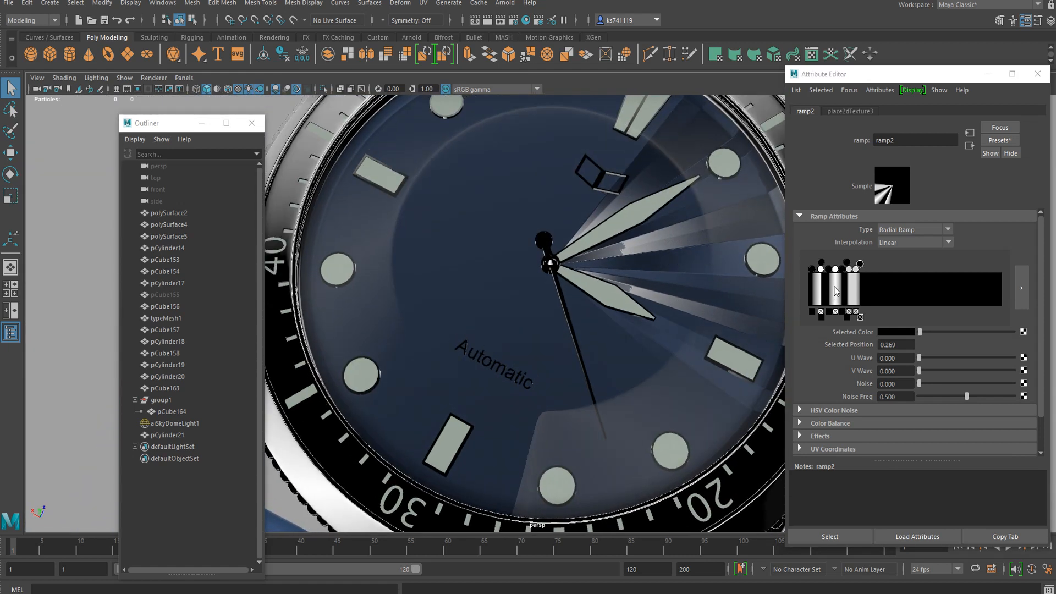
left_click(869, 289)
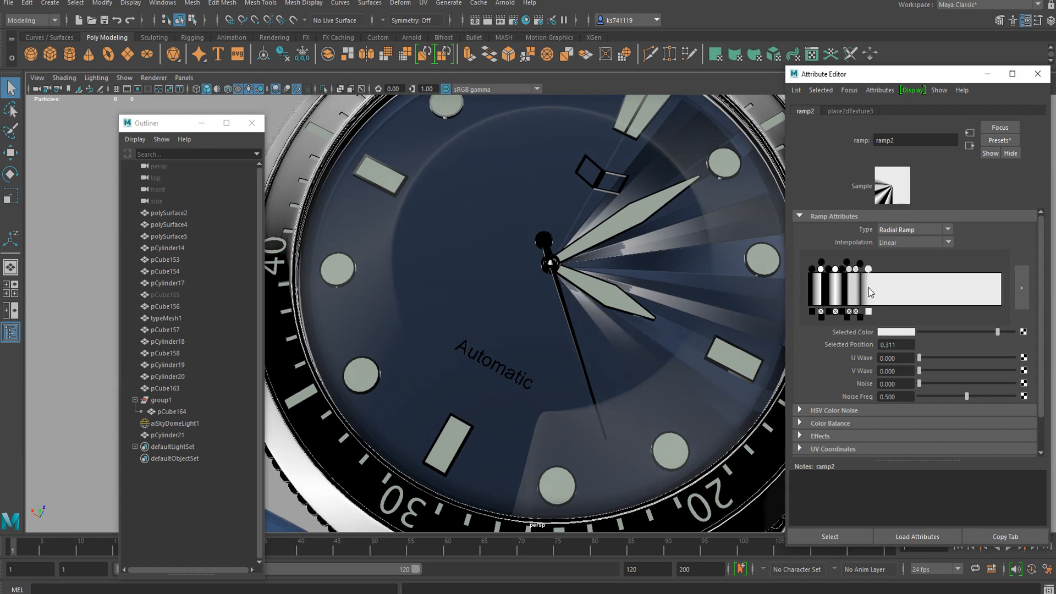
left_click(874, 289)
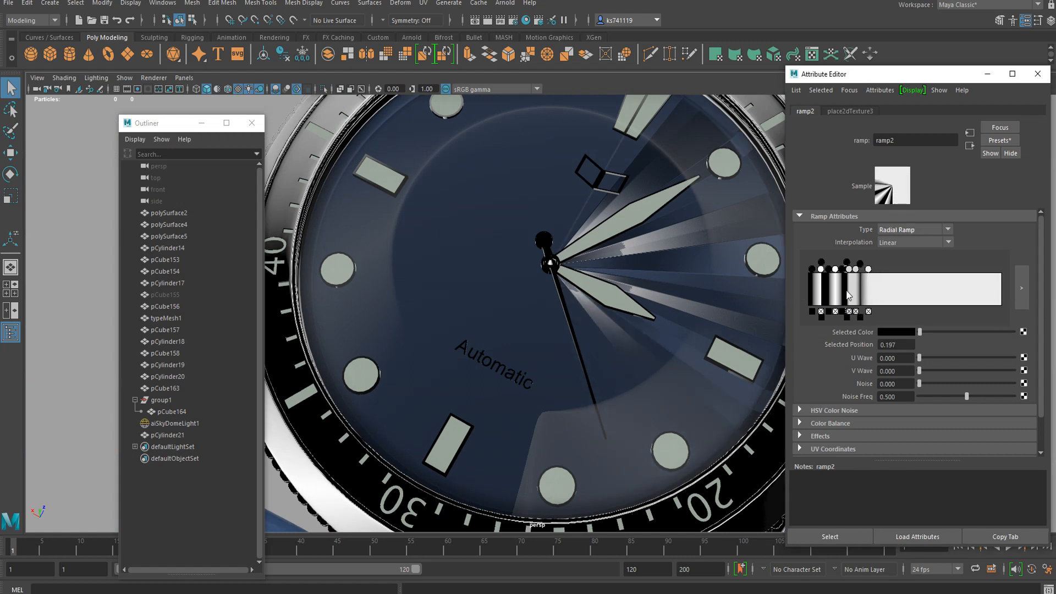
left_click(884, 286)
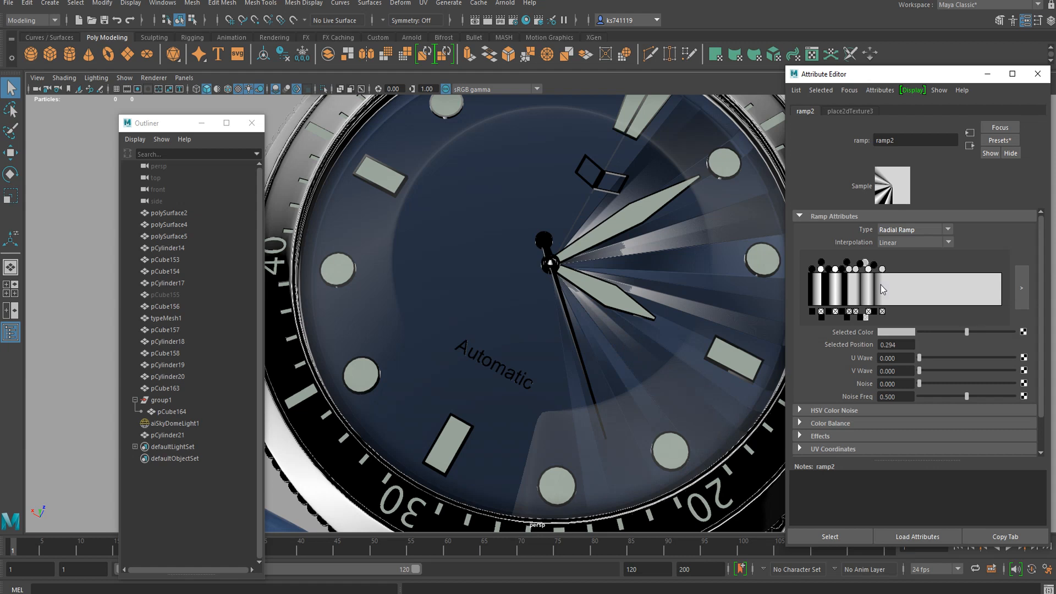
left_click_drag(886, 285, 896, 285)
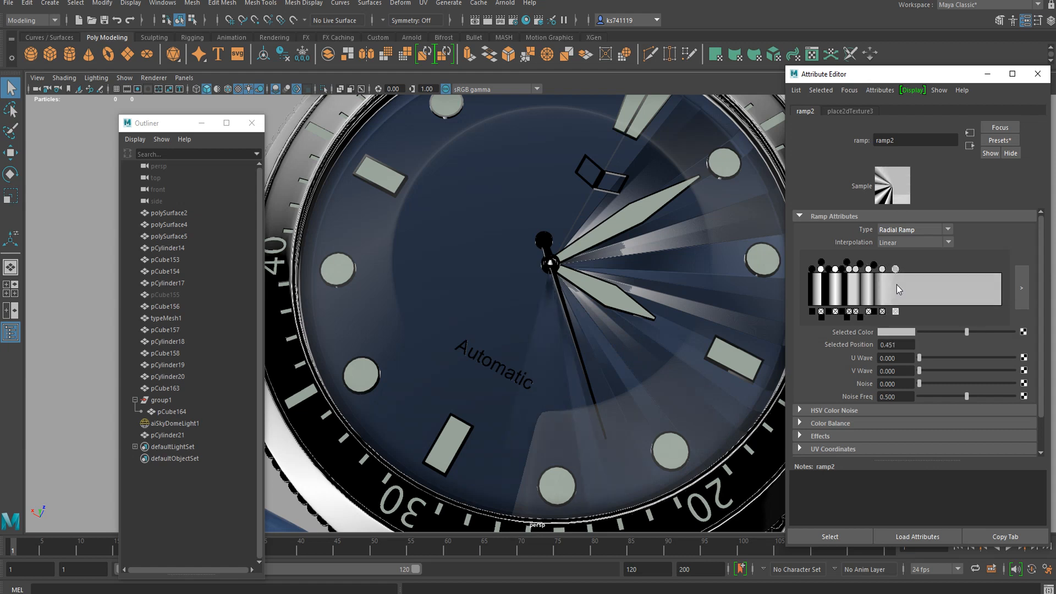
- Add black stops at about 0.403, 0.494 and 0.551 to the ramp, with grey stops between them
left_click(884, 286)
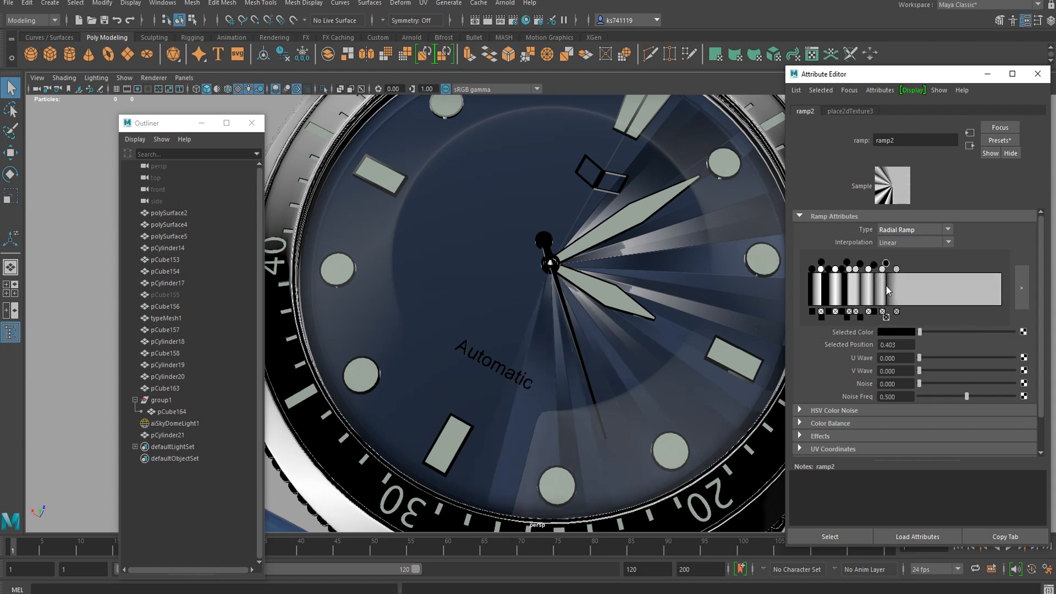
left_click(897, 269)
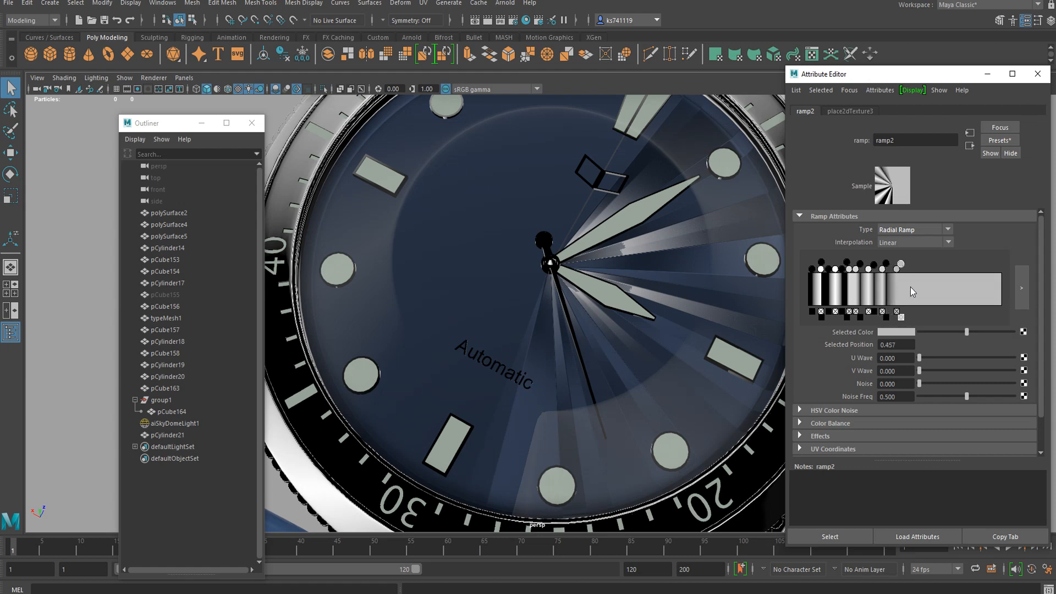
left_click_drag(913, 289, 903, 293)
left_click(827, 289)
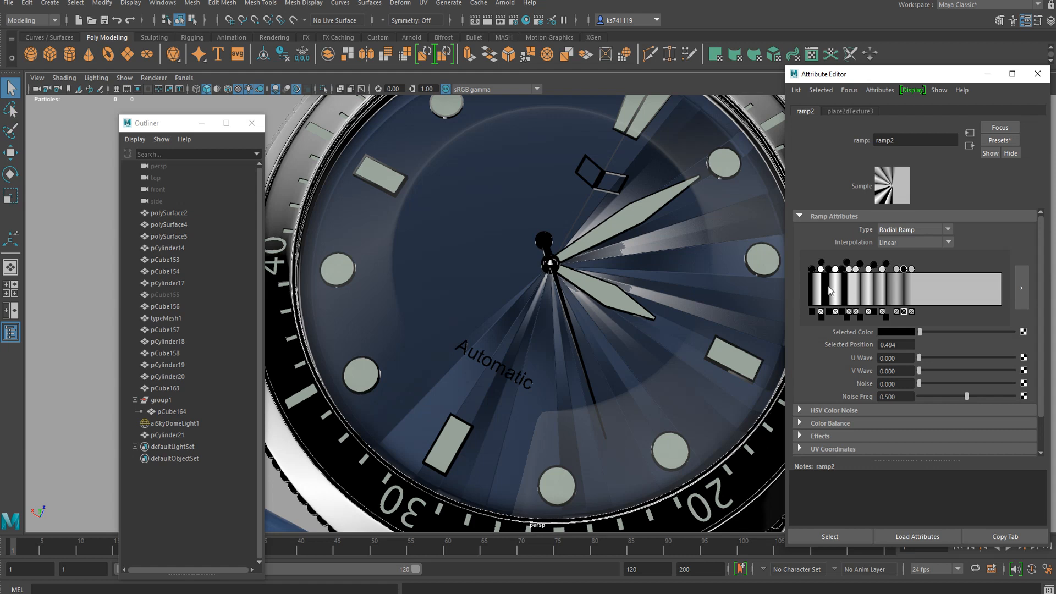
left_click(913, 288)
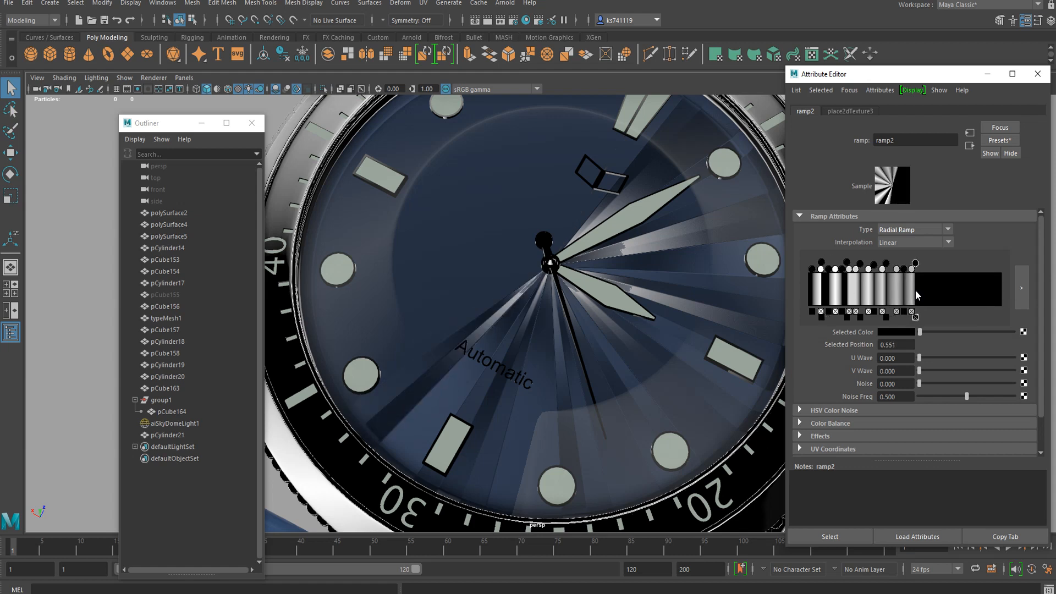
- Add a grey stop at about 0.574 followed by a black stop, and place another black stop at 0.640
left_click(919, 292)
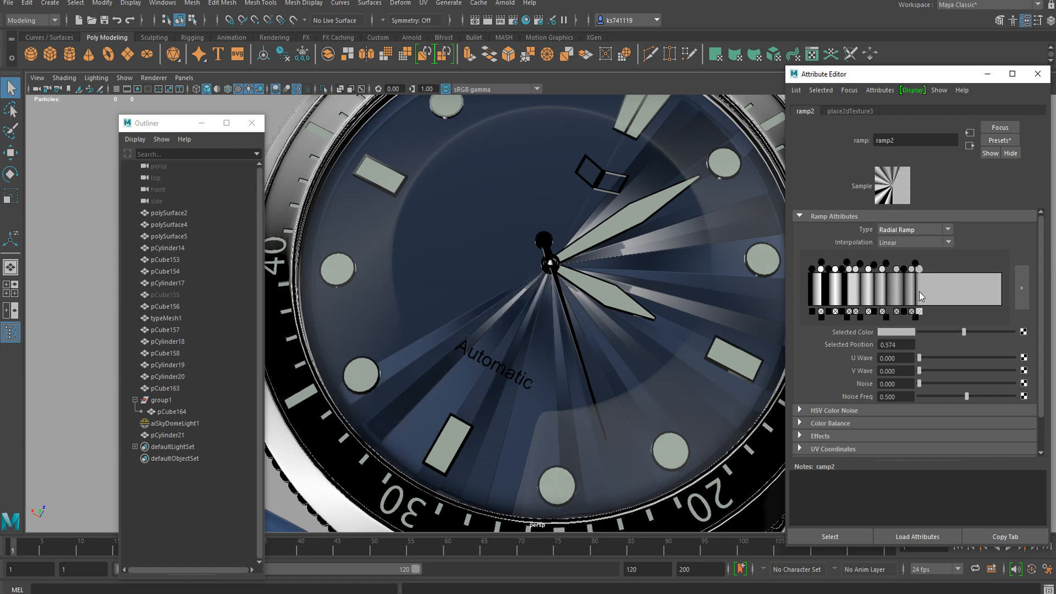
left_click(921, 293)
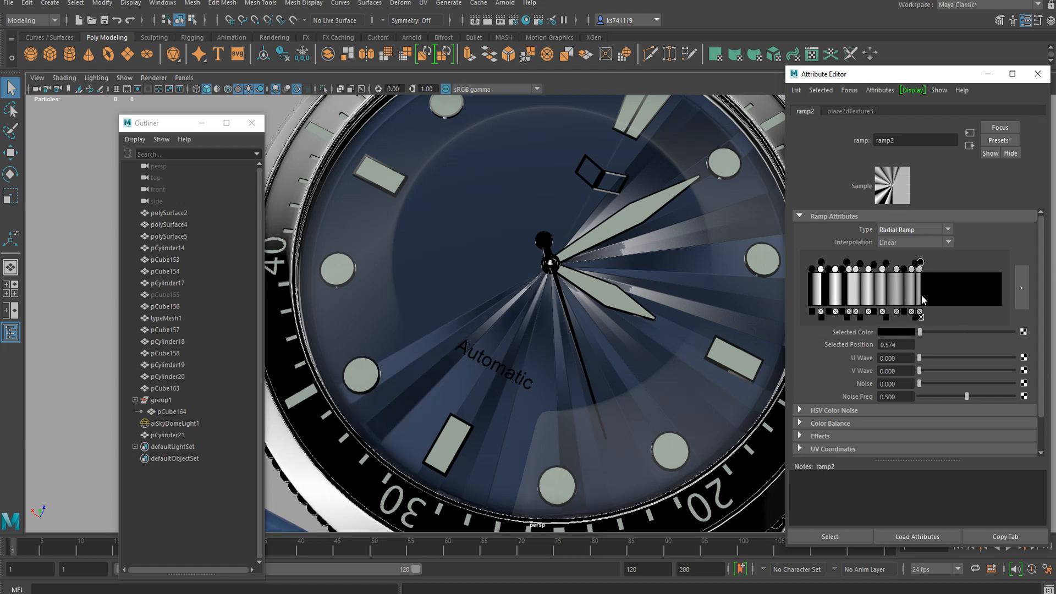
left_click(811, 293)
key("ctrl+z")
left_click(928, 295)
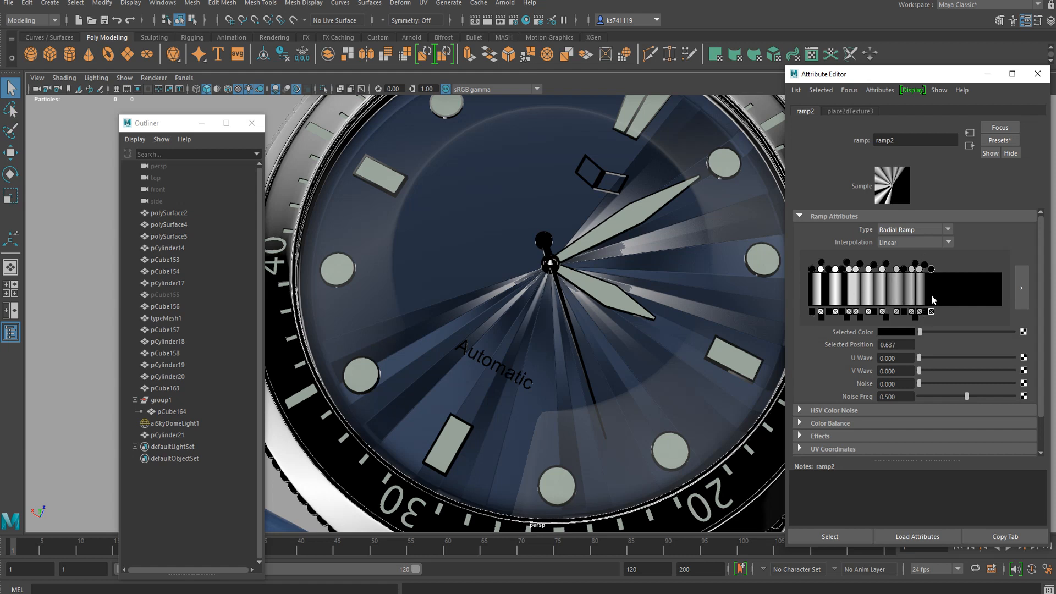
left_click_drag(932, 296, 932, 295)
scroll(530, 317, "down", 5)
left_click_drag(530, 317, 575, 320, "alt")
scroll(591, 345, "up", 5)
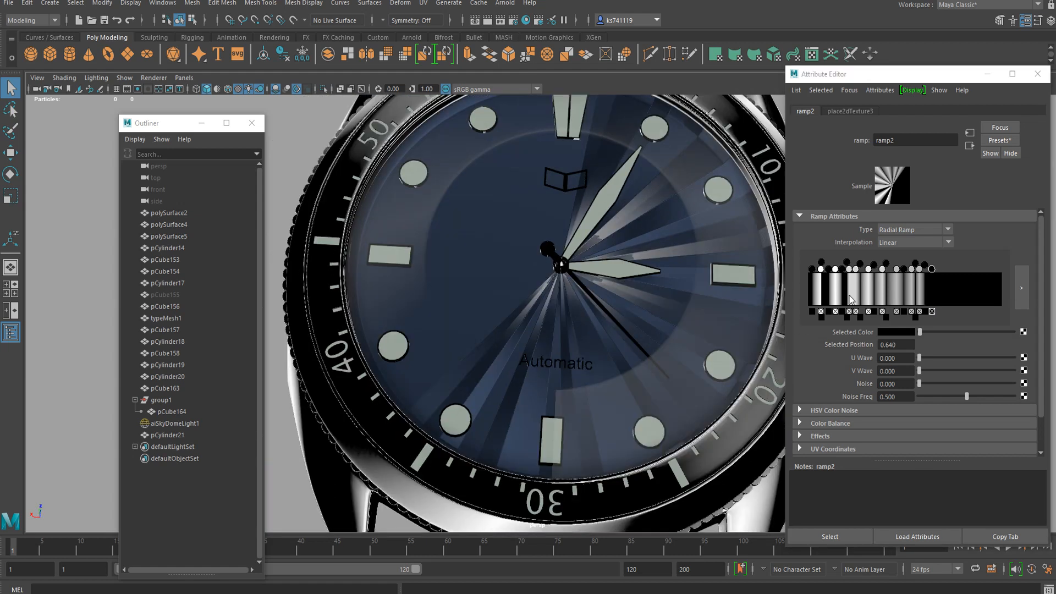
- Examine the sunburst reflections on the dial from close up and from a lower angle
scroll(966, 290, "down", 1)
scroll(966, 291, "up", 1)
scroll(532, 264, "up", 5)
scroll(527, 263, "up", 2)
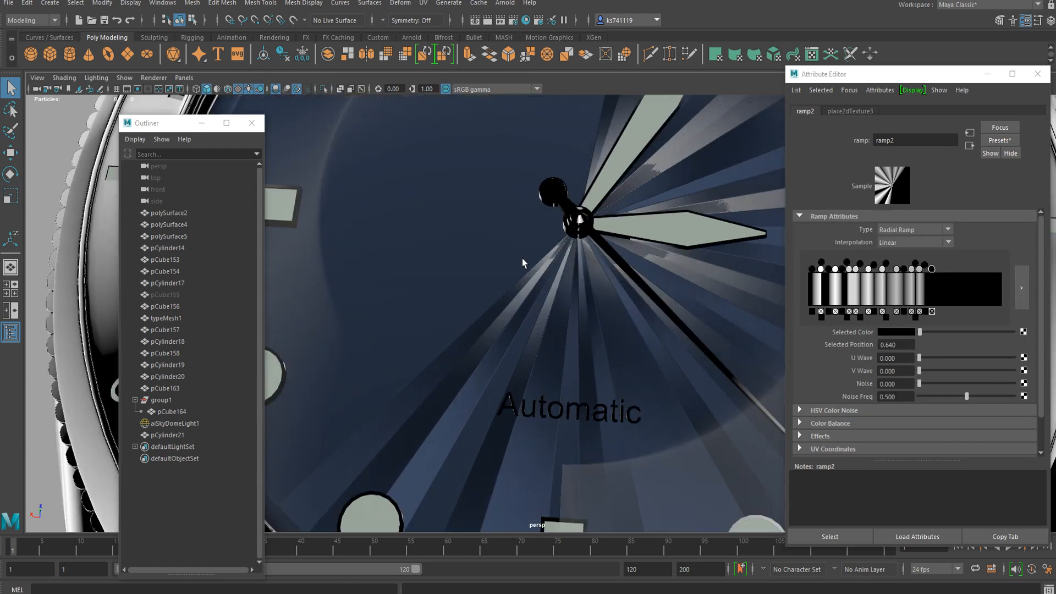
scroll(523, 263, "down", 2)
scroll(521, 249, "down", 5)
left_click_drag(503, 252, 520, 239, "alt")
scroll(491, 246, "up", 3)
scroll(380, 254, "down", 2)
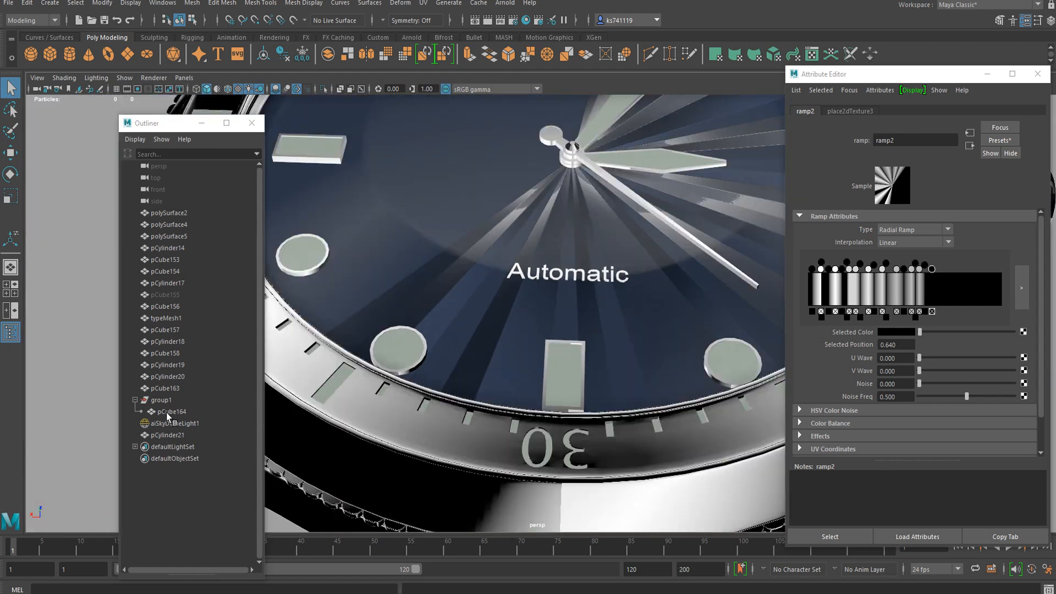
- Show the dial surface polySurface5 in the UV Editor, frame its UV layout and switch to edge selection
left_click(171, 282)
left_click(167, 304)
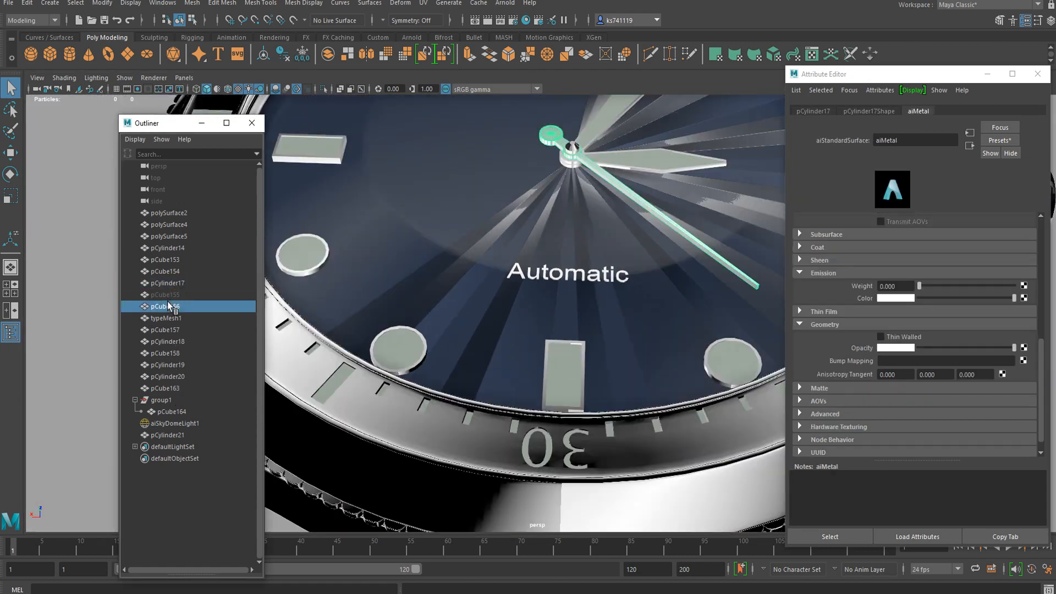
left_click(179, 341)
left_click(184, 260)
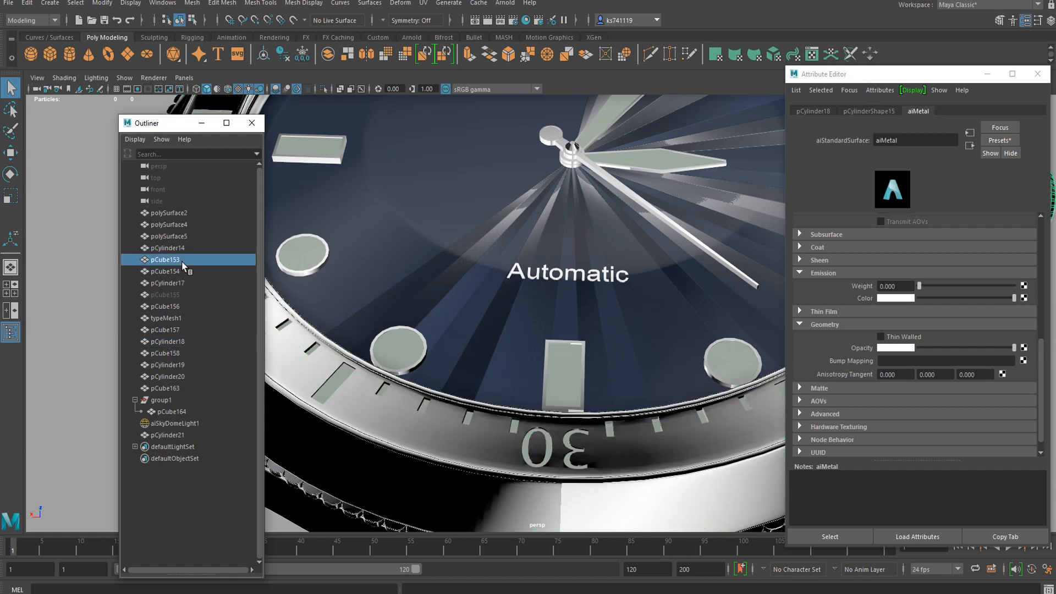
left_click(189, 236)
left_click(831, 54)
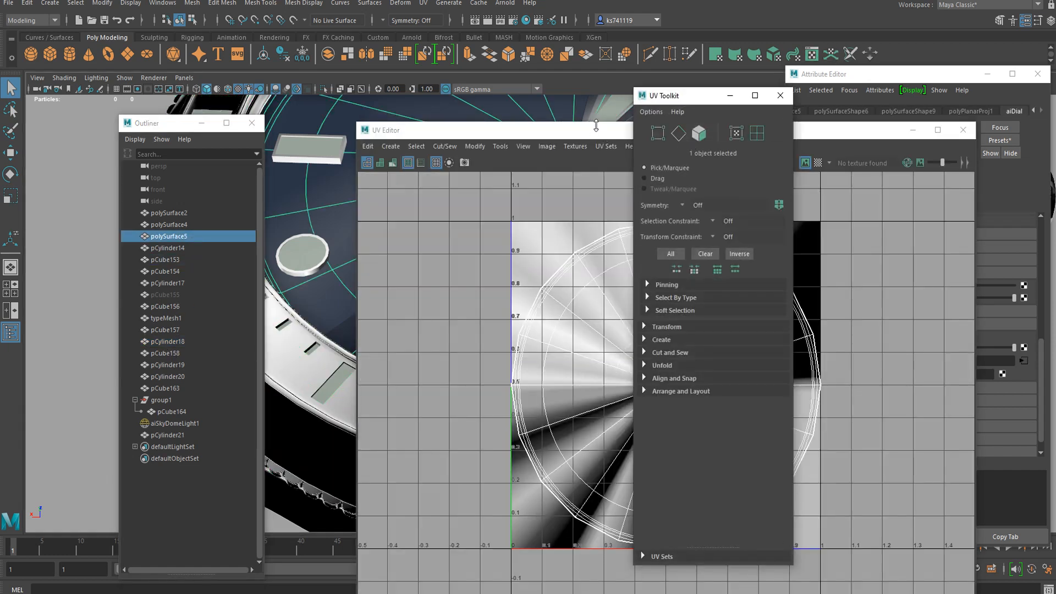
left_click_drag(595, 126, 595, 104)
key("f")
right_click_drag(625, 354, 627, 297)
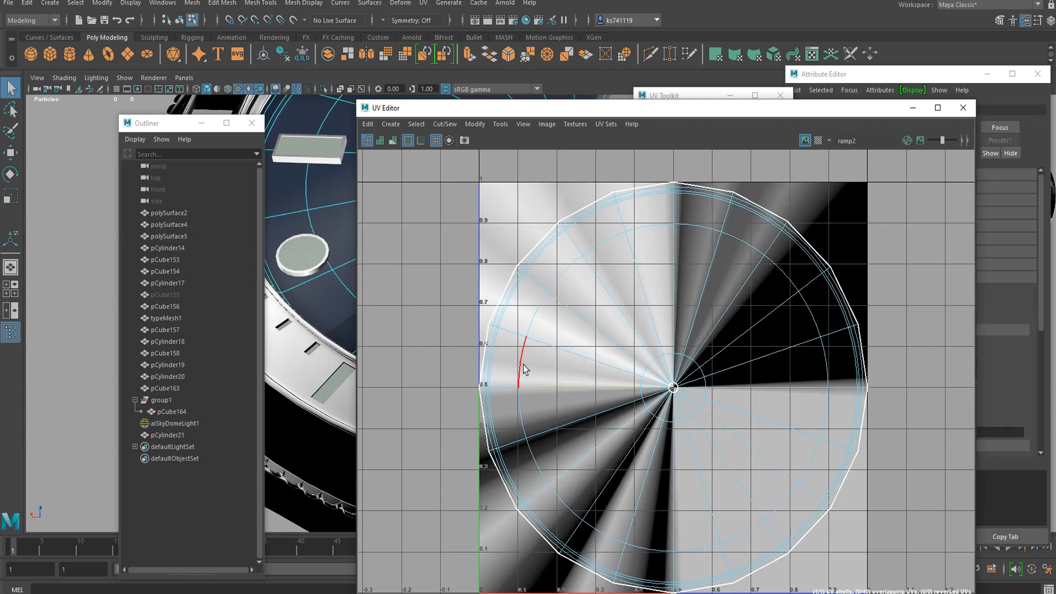
- Cut a UV seam along the dial's radial edge line from the centre to the rim at the 0.5 level
scroll(610, 385, "up", 3)
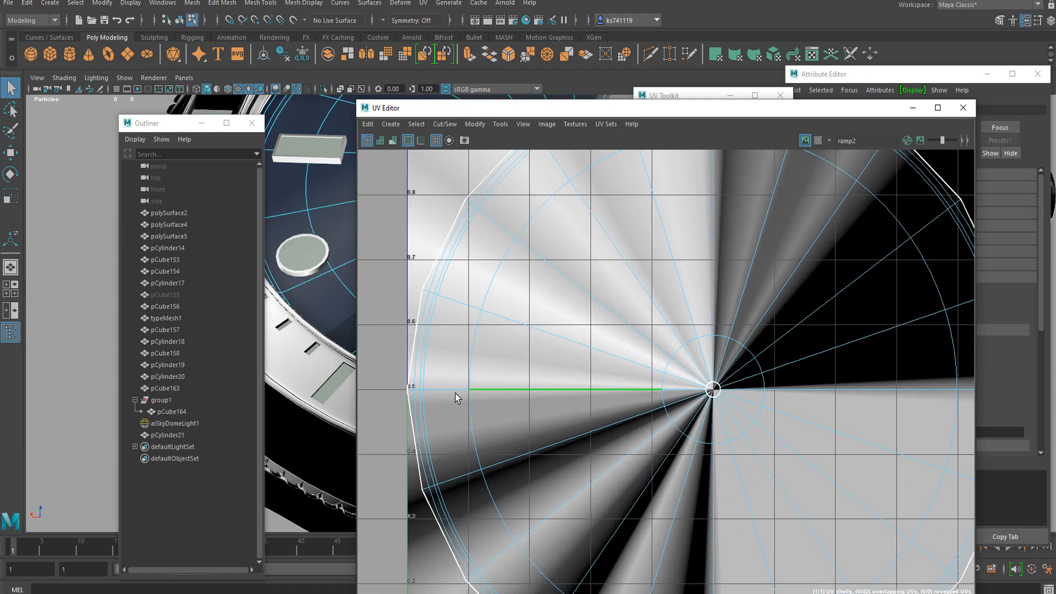
scroll(441, 399, "up", 2)
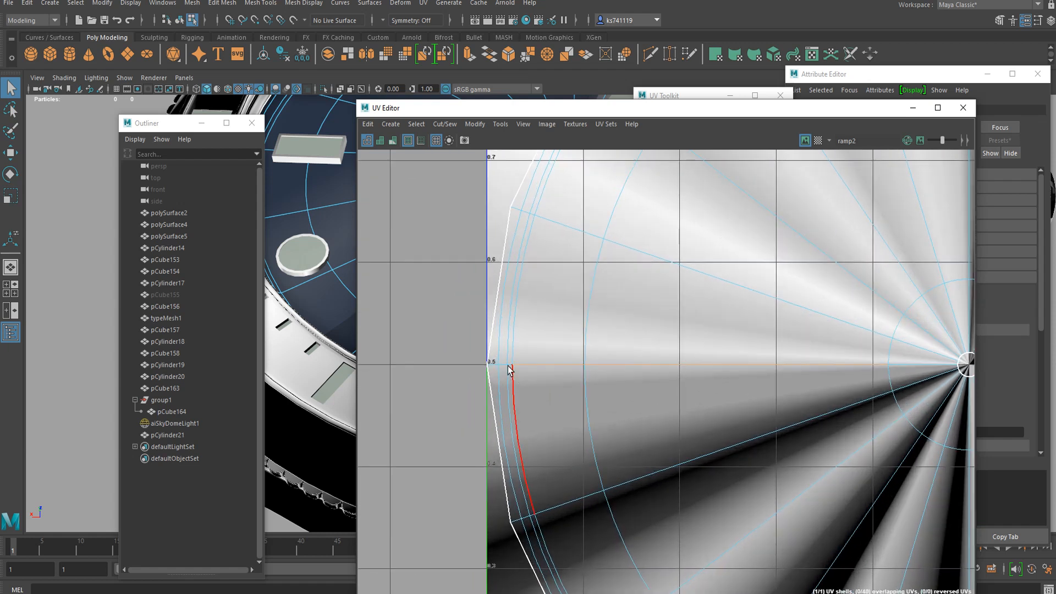
scroll(501, 367, "up", 3)
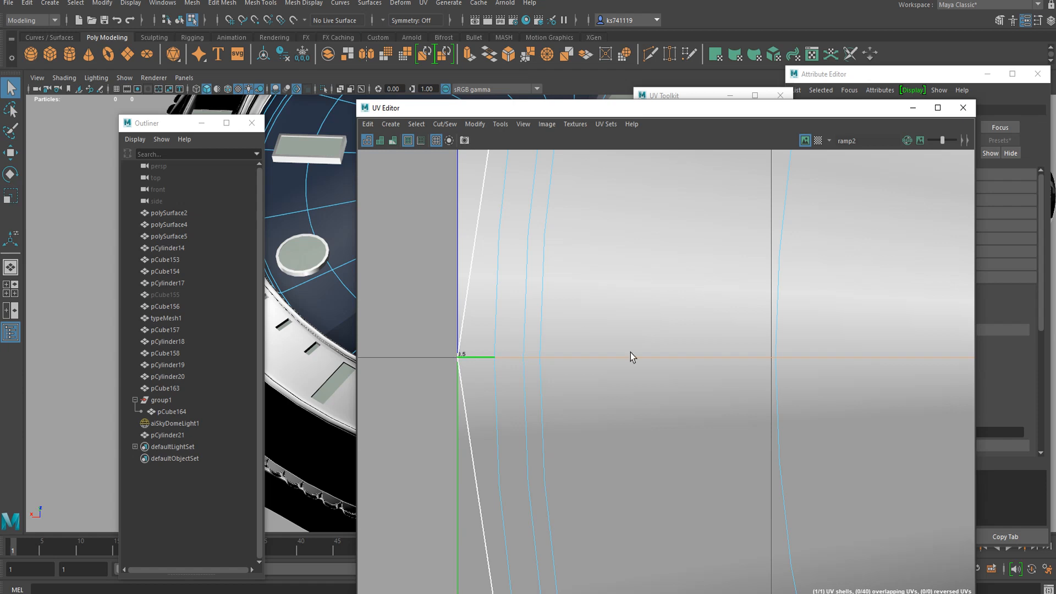
scroll(479, 359, "down", 5)
scroll(731, 318, "down", 1)
scroll(730, 318, "up", 2)
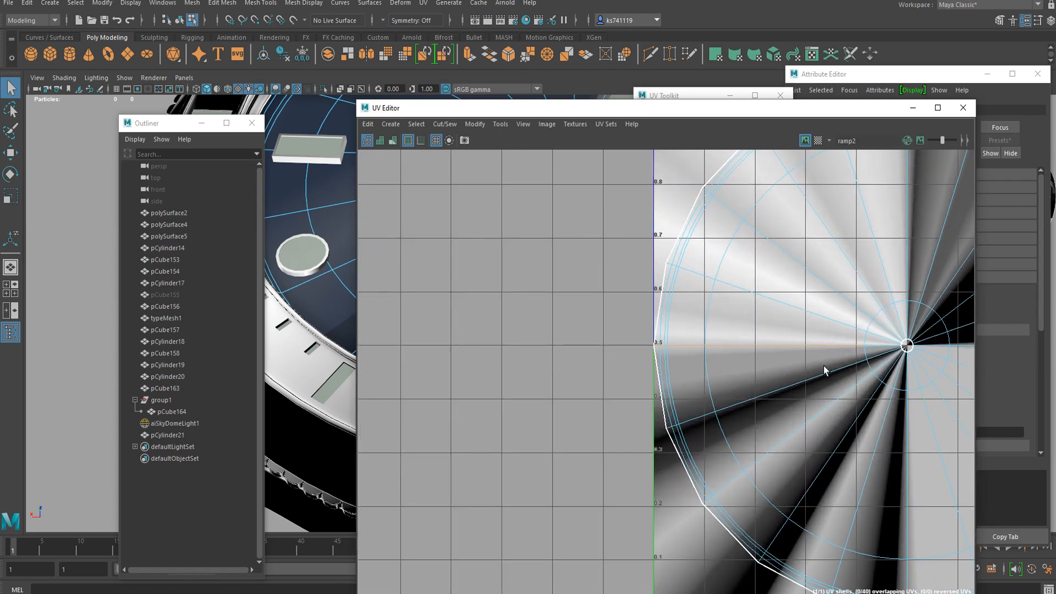
left_click(449, 140)
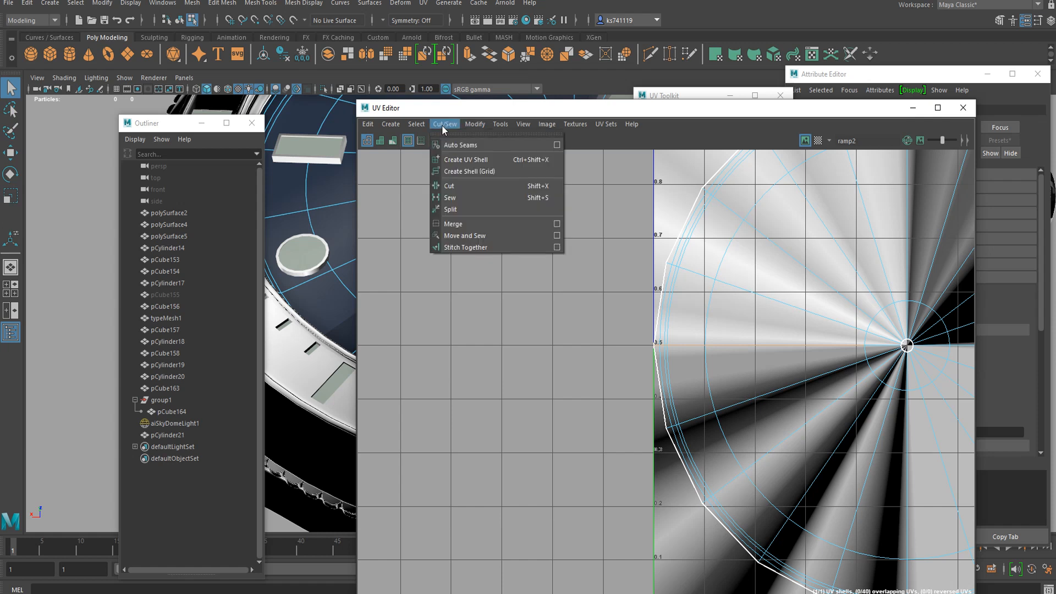
left_click(461, 185)
- Select the dial's whole UV shell and unfold it along the new seam
scroll(691, 332, "down", 2)
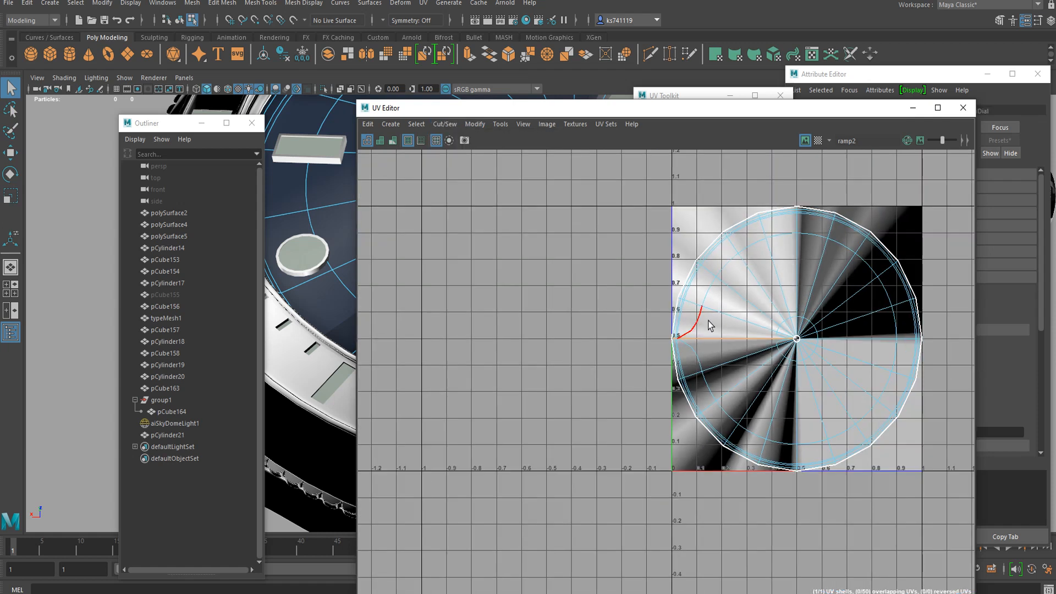
scroll(729, 323, "up", 6)
right_click_drag(734, 290, 697, 274)
scroll(701, 267, "down", 3)
scroll(702, 271, "down", 3)
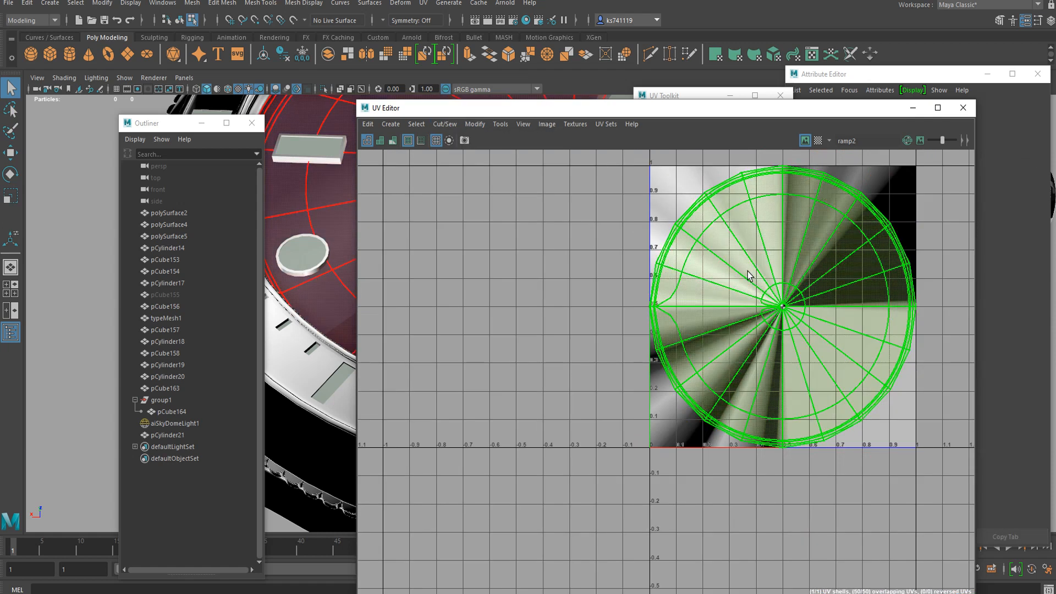
left_click(702, 270)
left_click(474, 124)
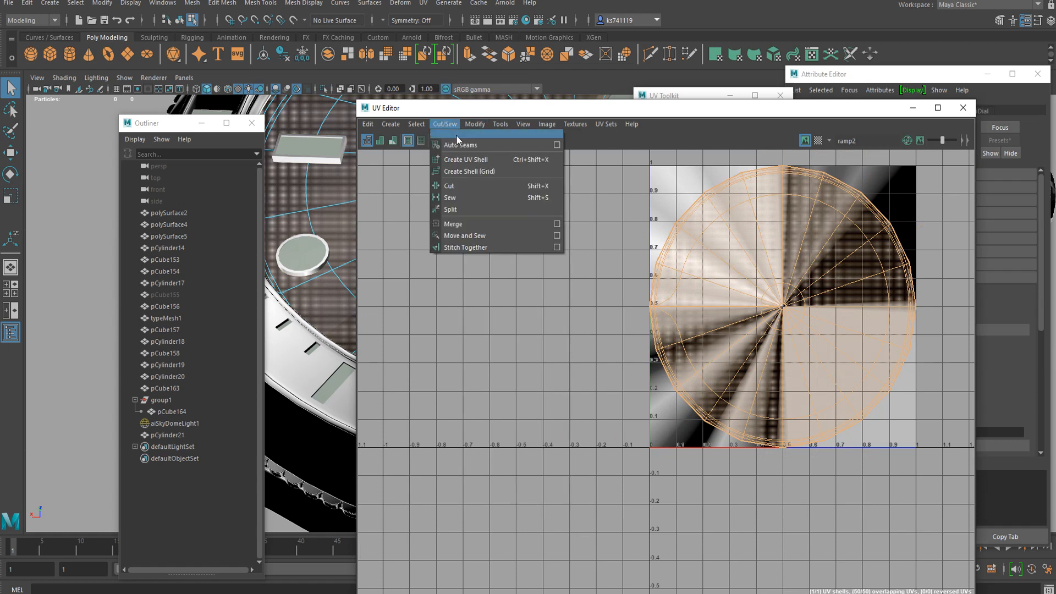
mouse_move(482, 121)
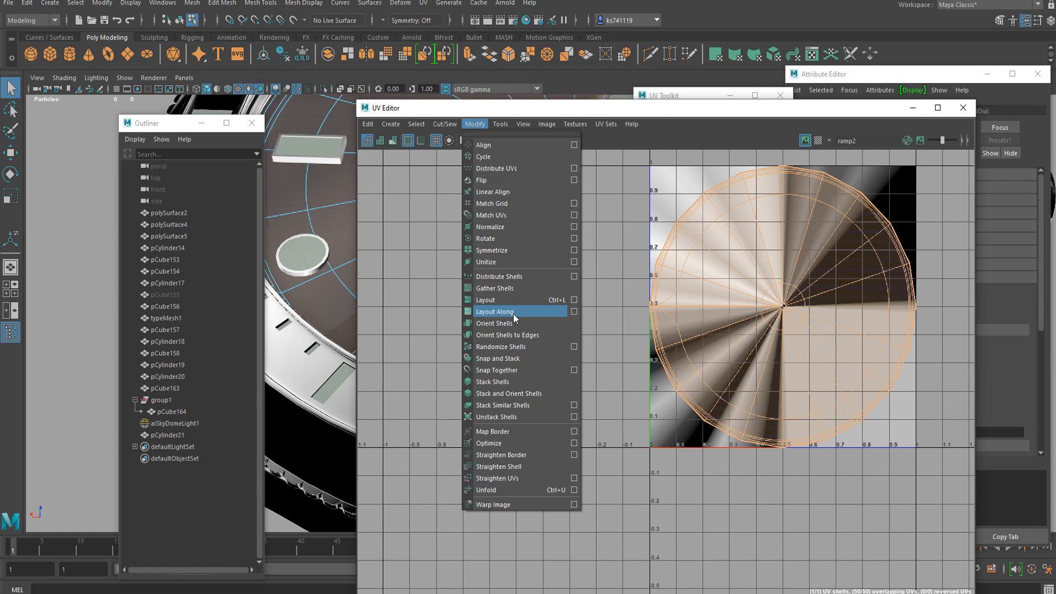
mouse_move(445, 123)
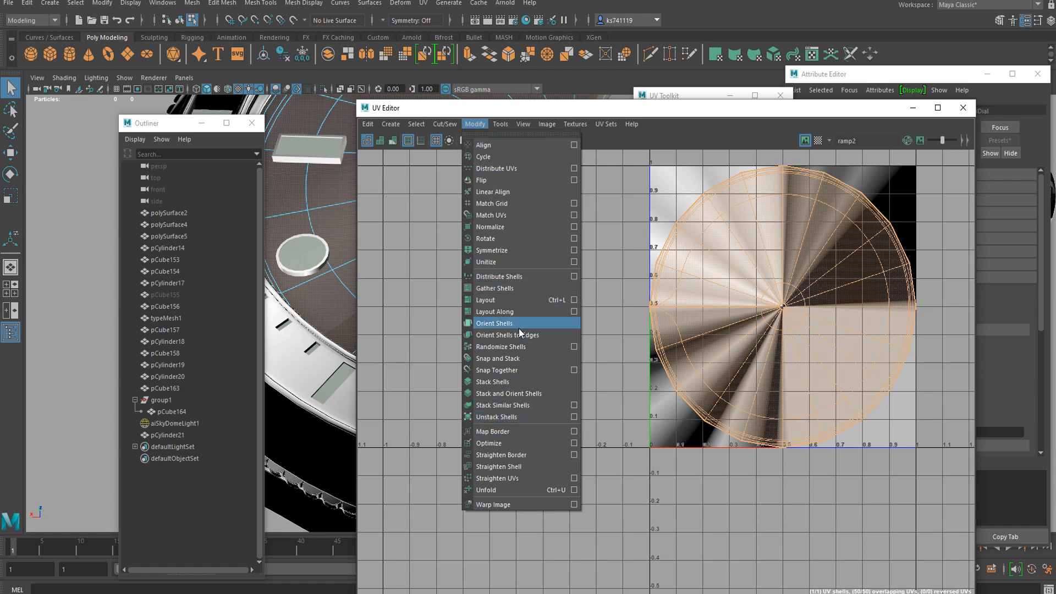
left_click(505, 489)
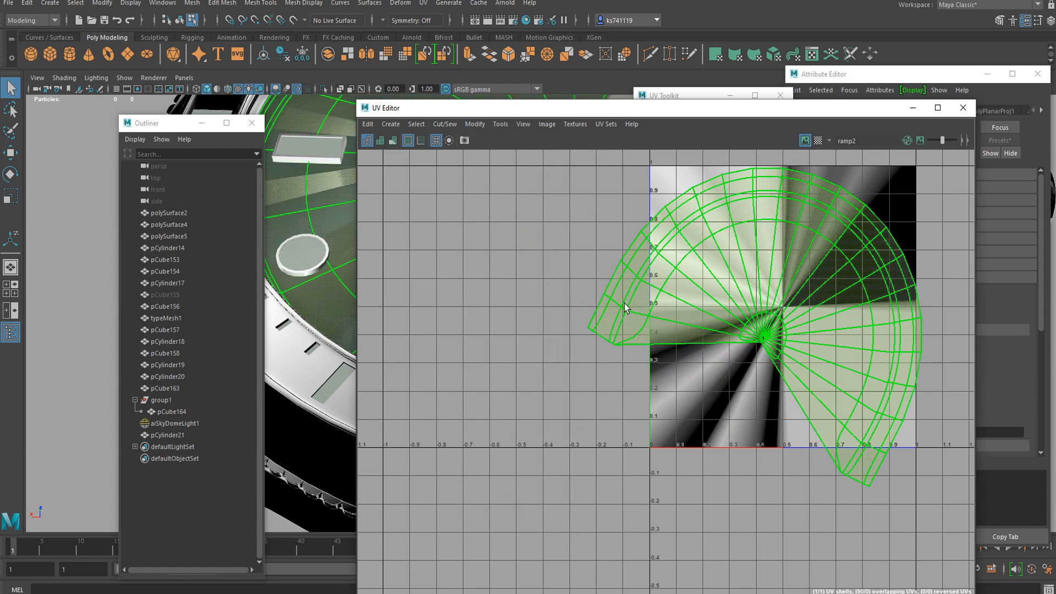
- Rotate the unfolded fan-shaped UV shell until its open gap faces straight down
scroll(741, 318, "down", 2)
scroll(741, 318, "up", 3)
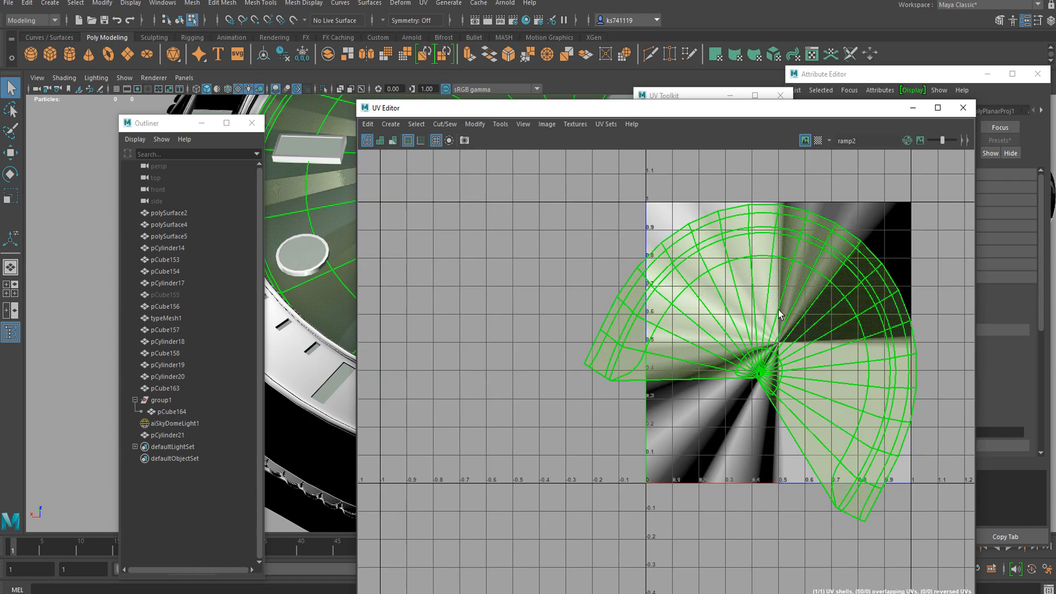
scroll(776, 329, "up", 2)
scroll(758, 300, "down", 1)
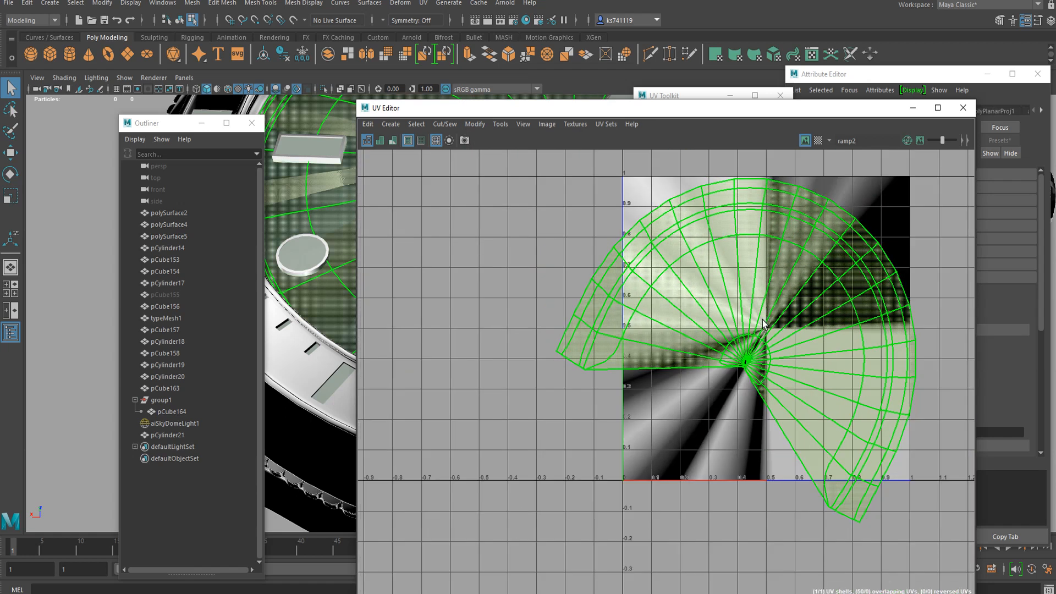
key("e")
left_click_drag(711, 433, 751, 432)
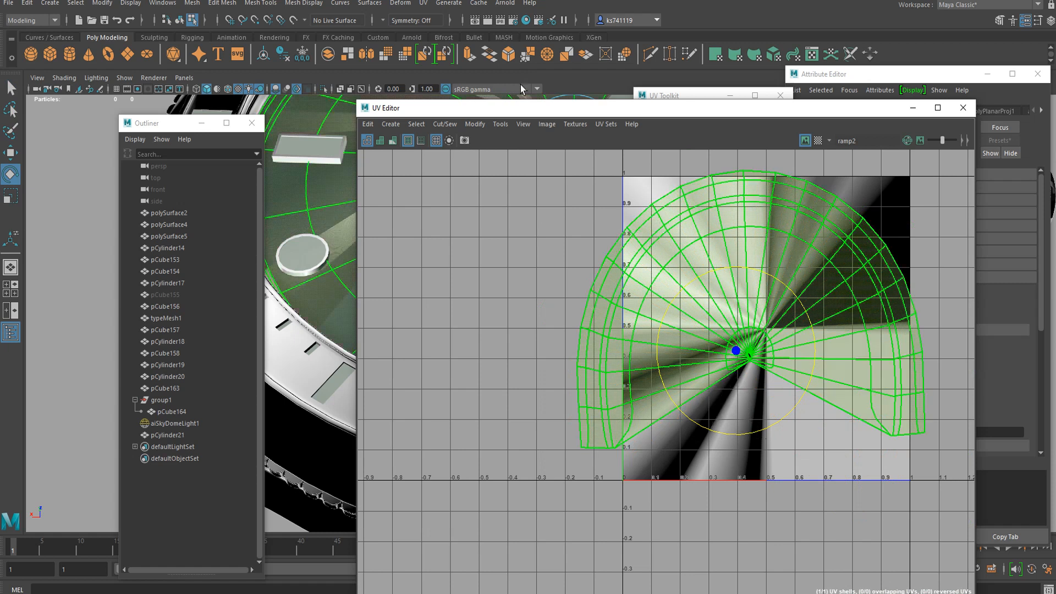
- Try unitizing the dial's UV shell, and undo it
left_click(469, 125)
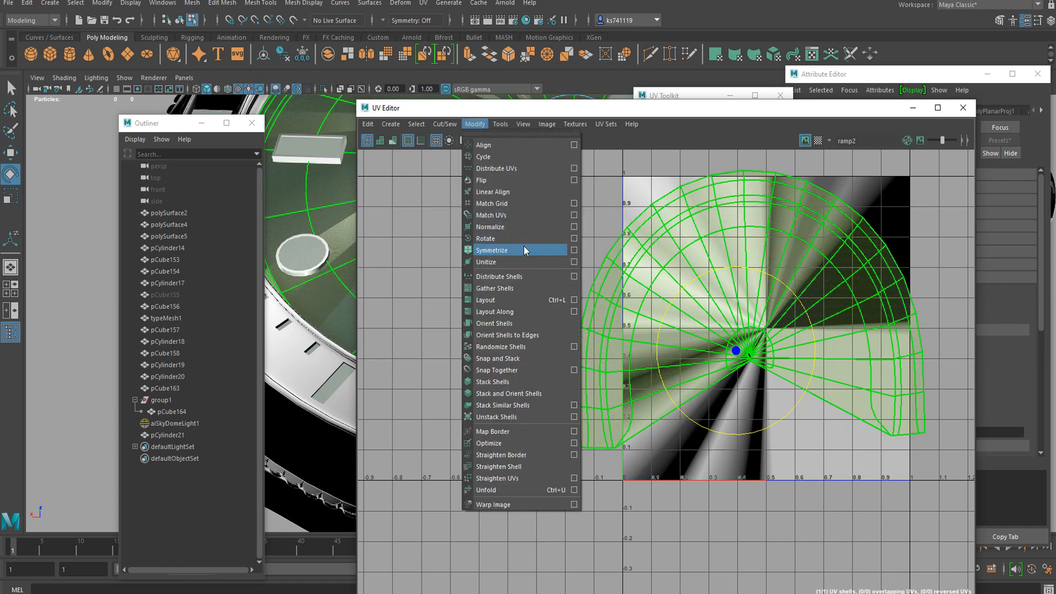
left_click(513, 261)
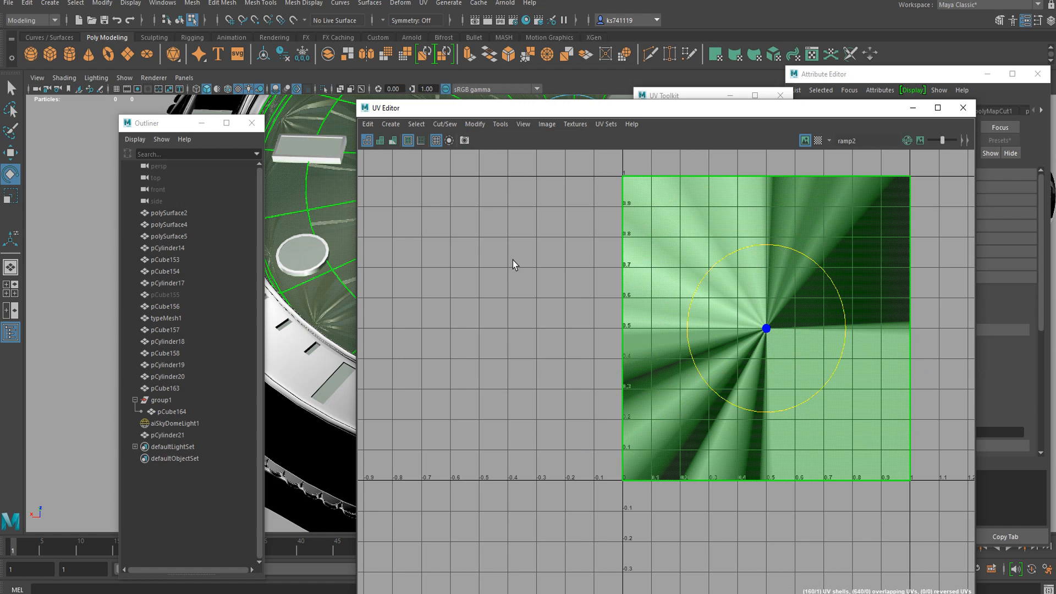
key("ctrl+z")
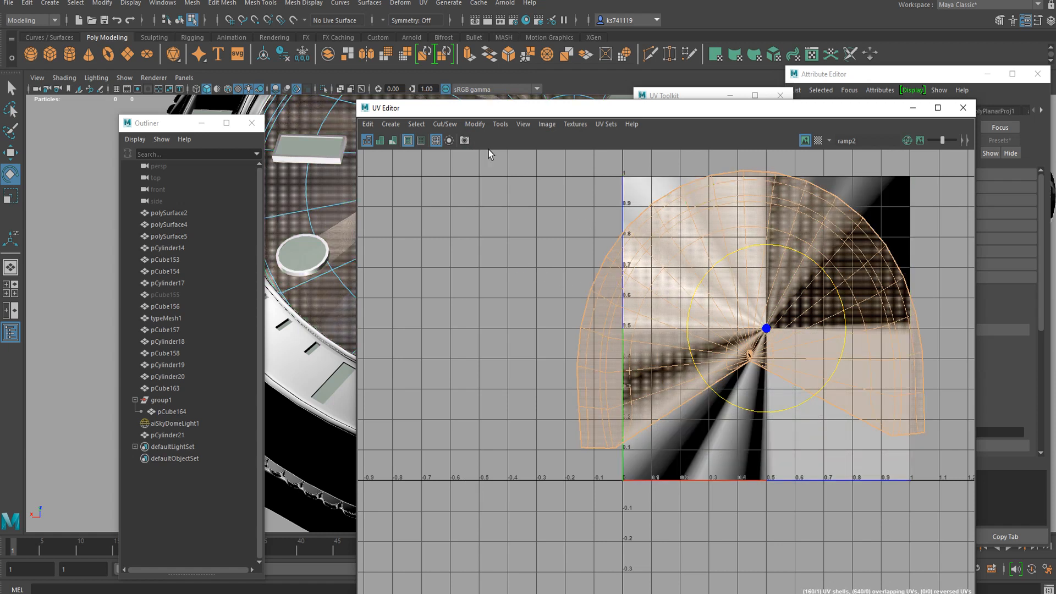
- Select all edges of the dial's UV shell, cut them apart and unitize the UVs
left_click(472, 125)
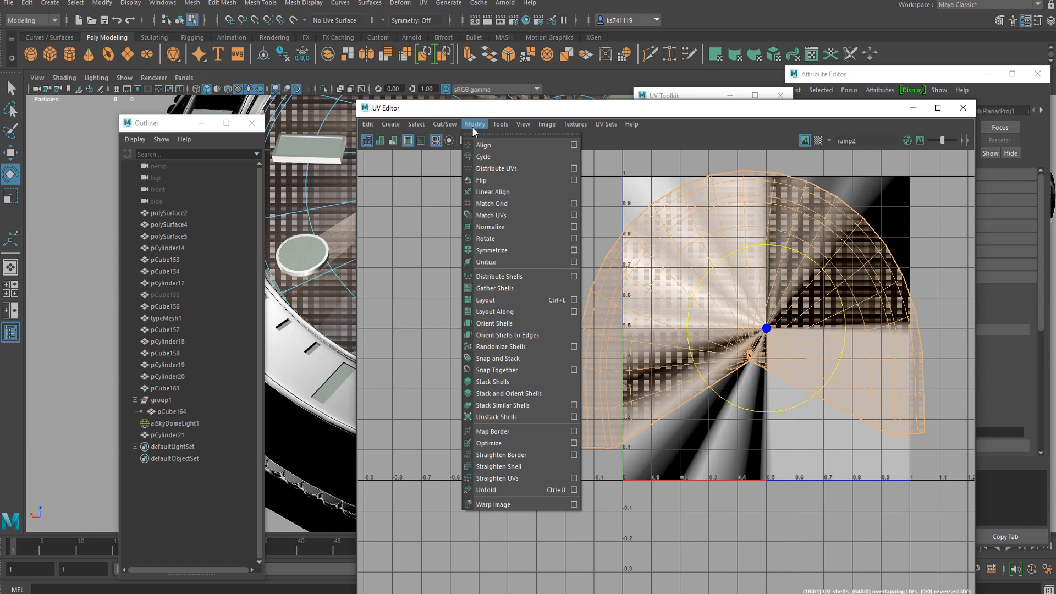
right_click_drag(658, 226, 658, 194)
scroll(629, 198, "down", 3)
left_click_drag(578, 162, 624, 210)
scroll(677, 245, "up", 5)
left_click(445, 124)
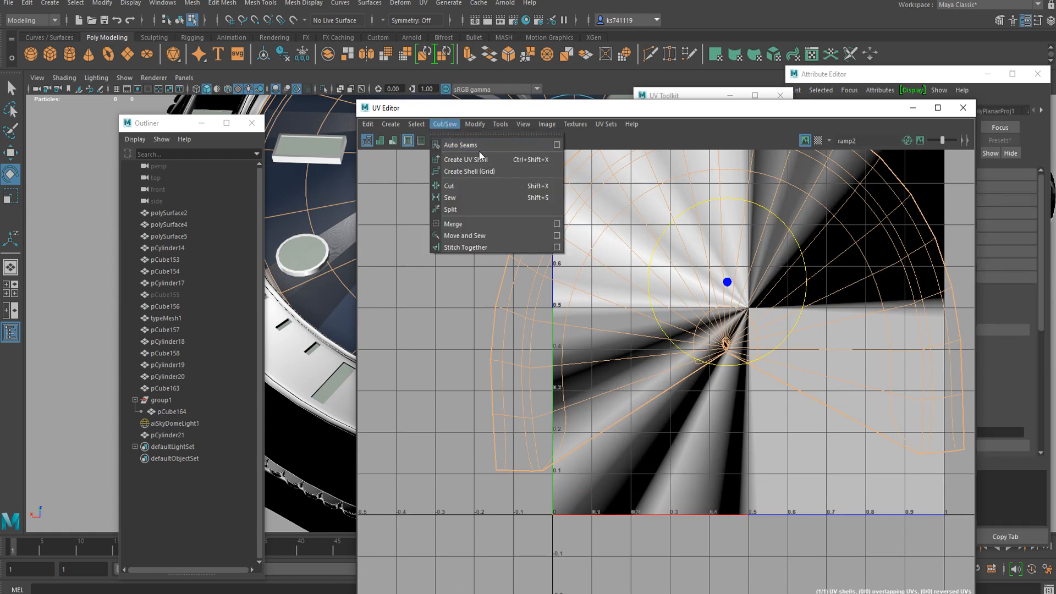
mouse_move(473, 123)
left_click(476, 189)
left_click(482, 126)
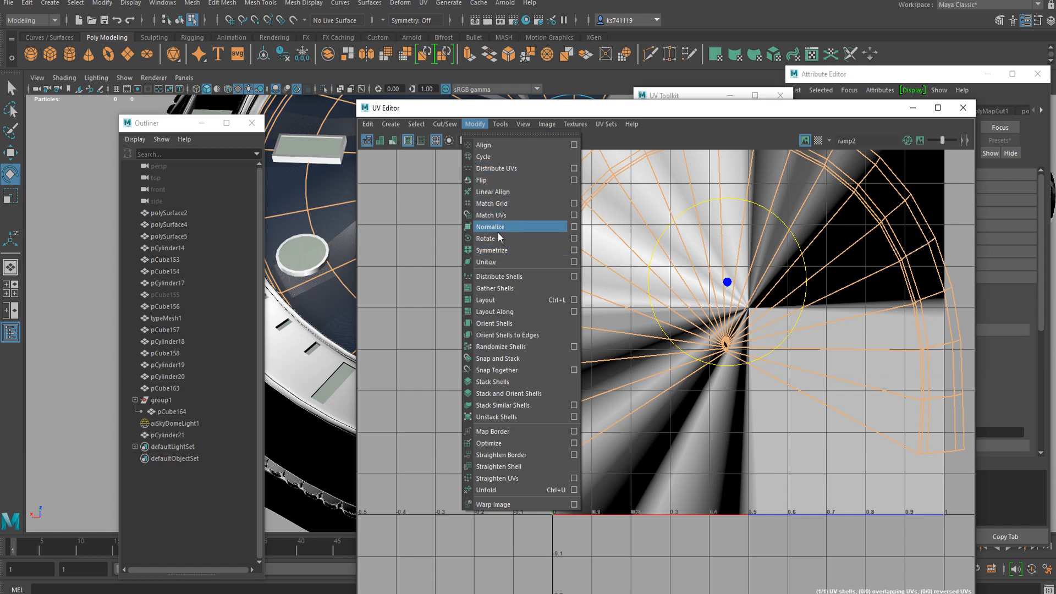
left_click(495, 261)
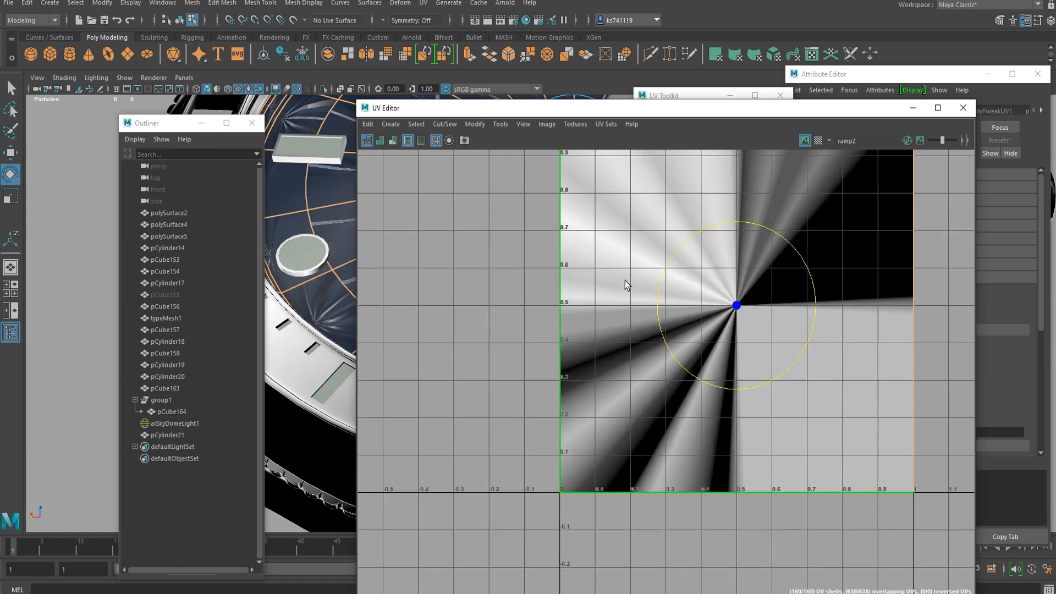
- Select all of the dial's unitized UV shells and join them with Move and Sew
scroll(605, 241, "down", 3)
scroll(602, 237, "down", 3)
right_click_drag(655, 207, 609, 192)
left_click_drag(577, 176, 816, 390)
scroll(688, 292, "up", 3)
right_click_drag(590, 198, 548, 174)
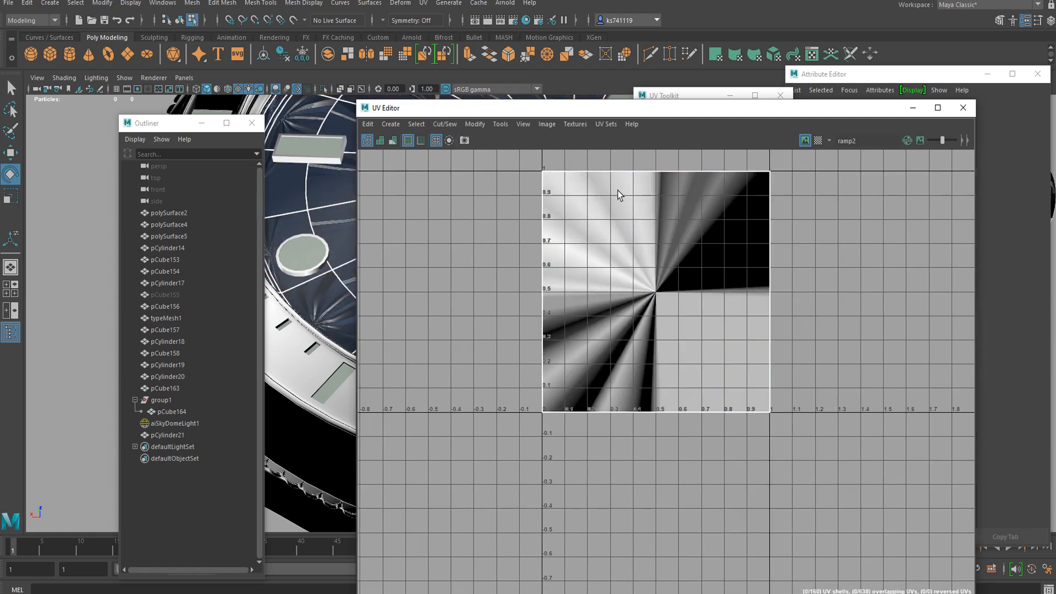
right_click_drag(611, 192, 560, 172)
scroll(494, 148, "down", 3)
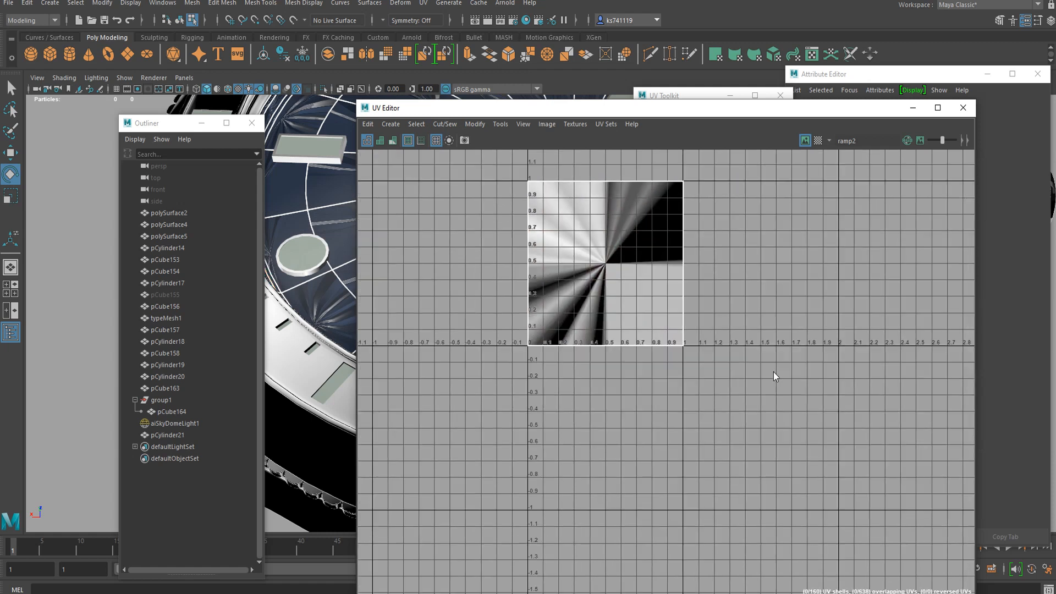
left_click_drag(770, 408, 389, 171)
left_click(444, 124)
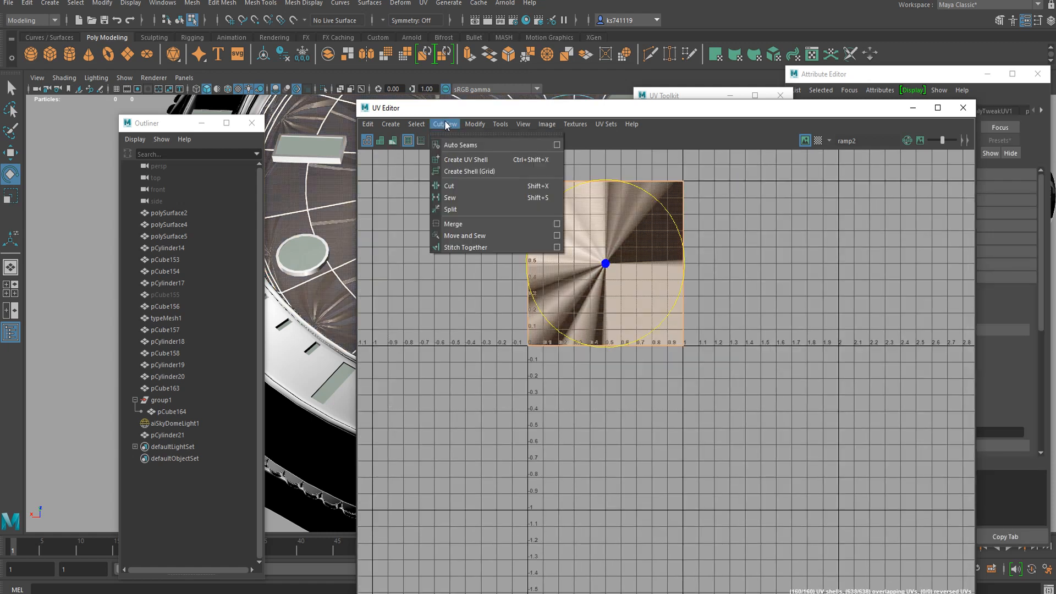
left_click(476, 236)
- Cut the sewn dial UV shell along the vertical edge line running through its middle
scroll(572, 260, "down", 11)
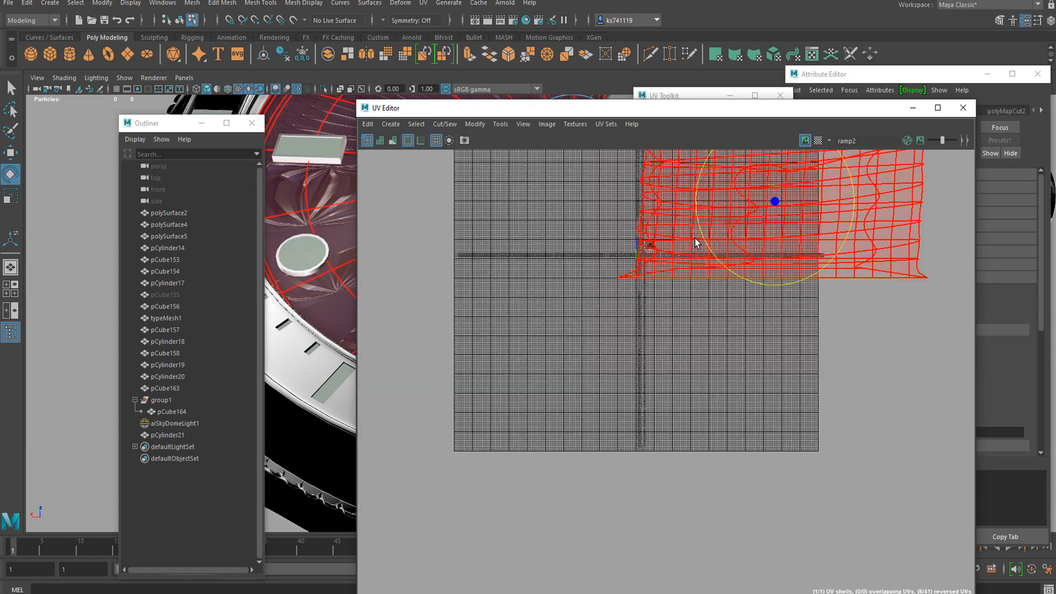
scroll(762, 231, "up", 2)
scroll(757, 233, "up", 1)
left_click(740, 243)
scroll(763, 244, "up", 3)
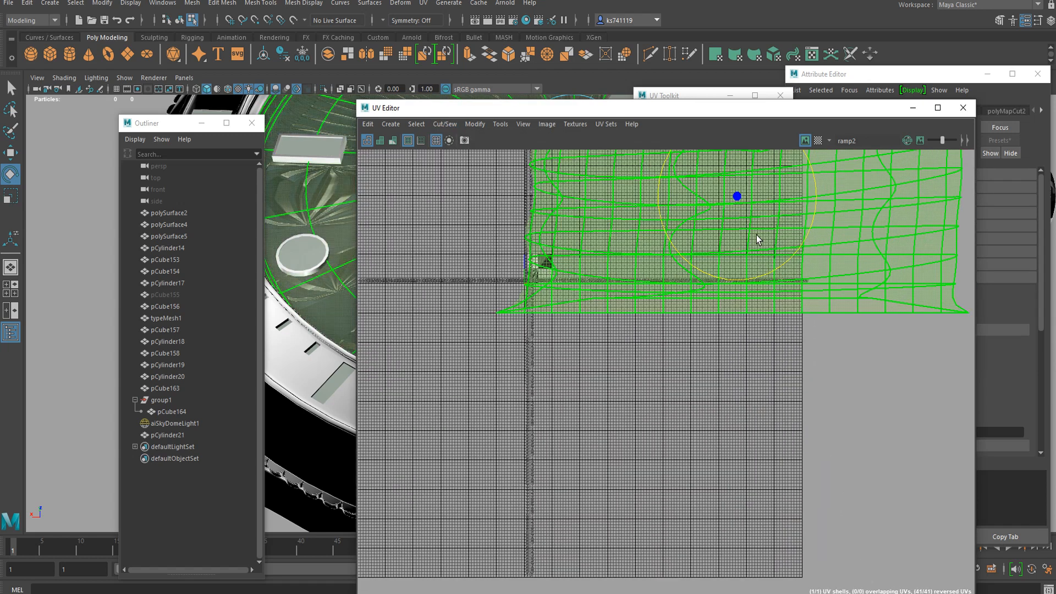
scroll(748, 235, "down", 5)
right_click(662, 194)
right_click_drag(662, 195, 662, 163)
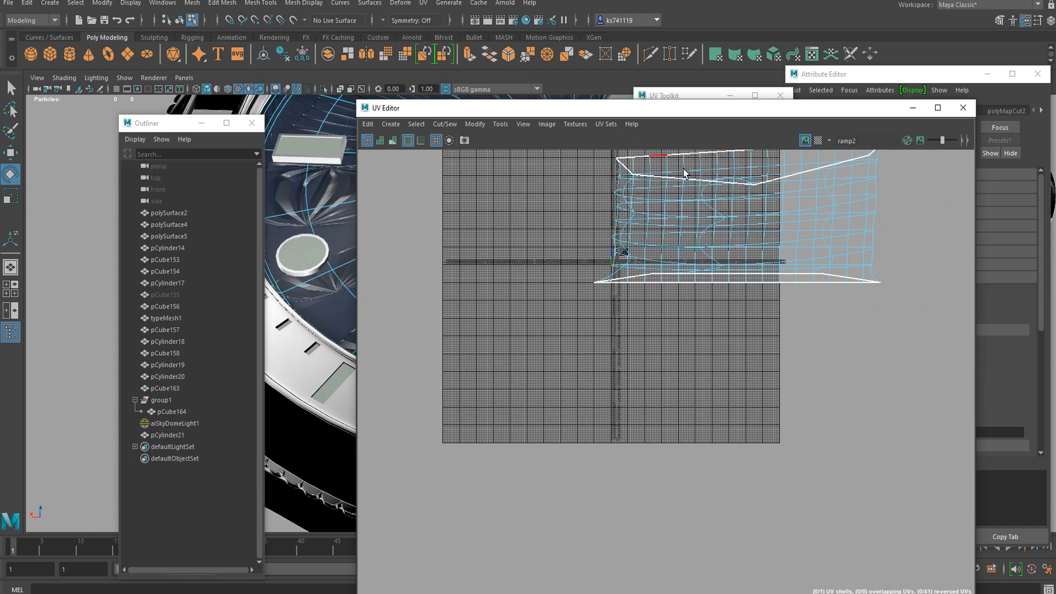
left_click(736, 160)
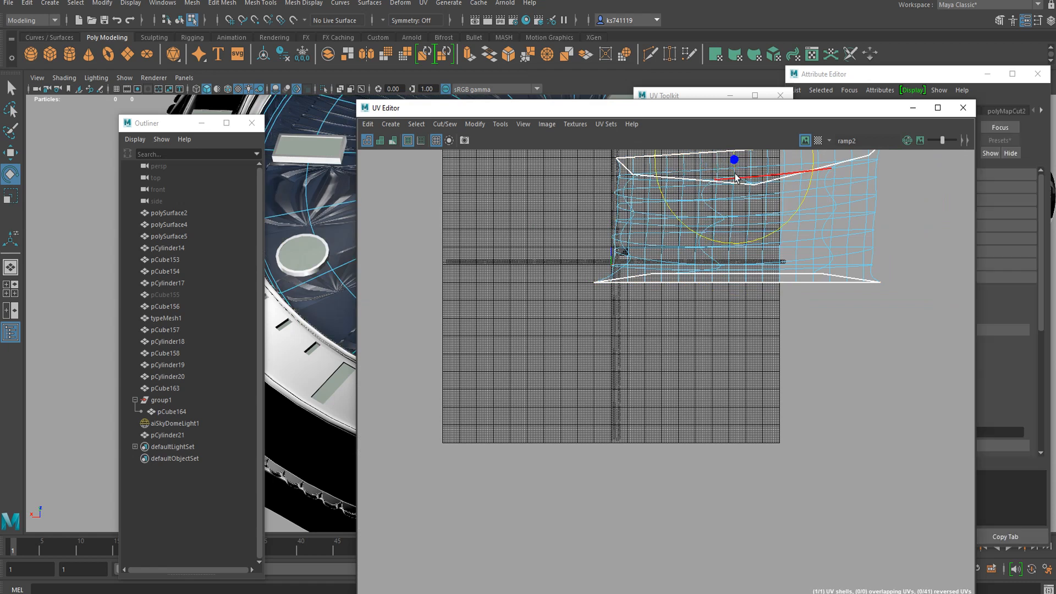
key("q")
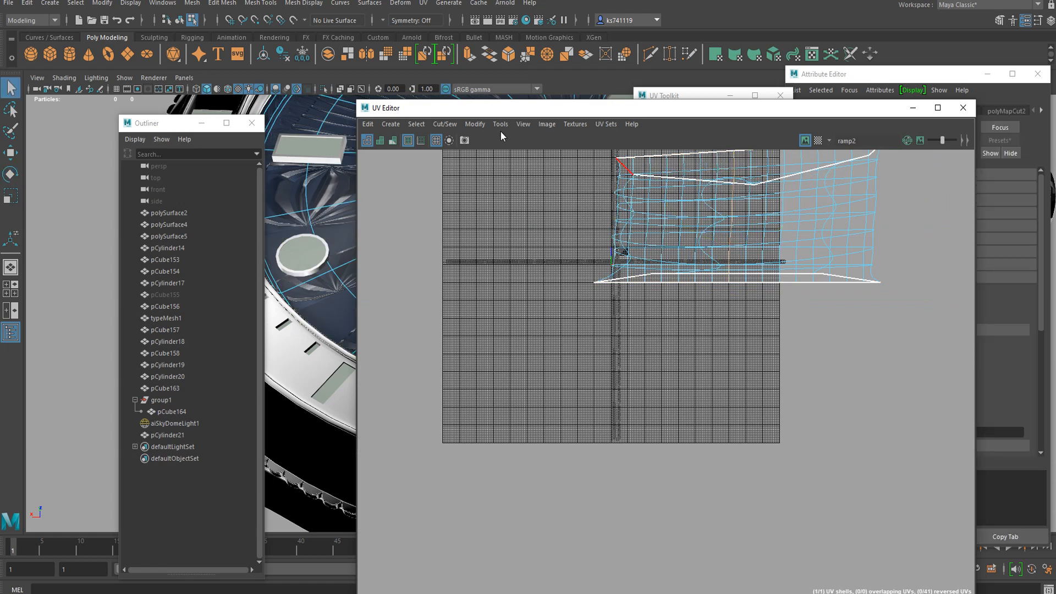
left_click(444, 124)
left_click(456, 189)
- Try unfolding the cut UV shell of the dial, and undo it
right_click_drag(656, 190, 707, 196)
left_click(474, 124)
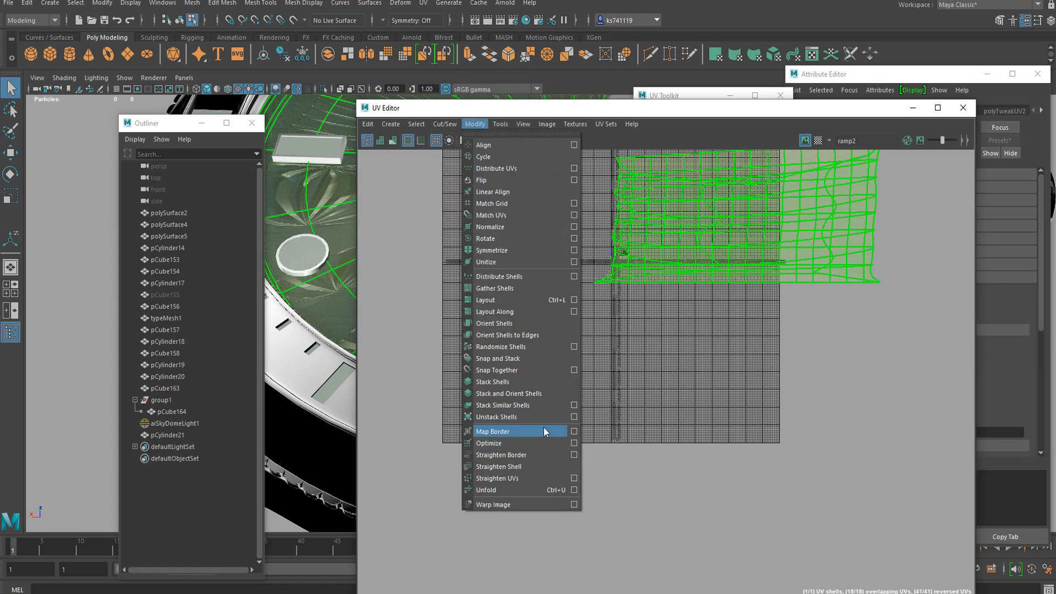
left_click(512, 491)
key("ctrl+z")
key("ctrl+z")
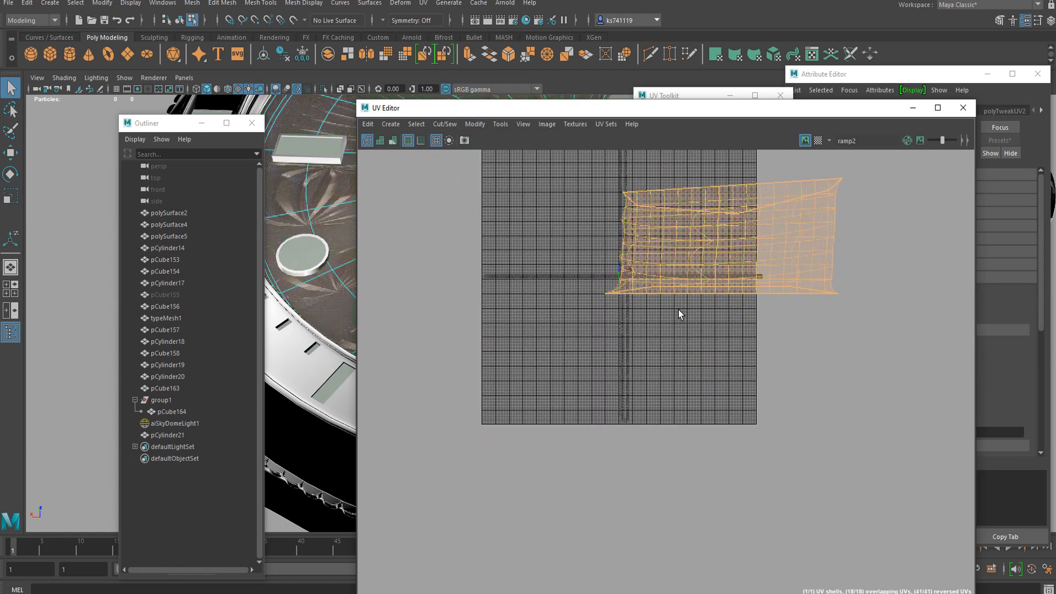
- Select the dial's UV shell, then scale and move it so that it lies over the ramp texture square
scroll(715, 273, "up", 4)
right_click_drag(707, 220, 676, 198)
scroll(715, 217, "down", 3)
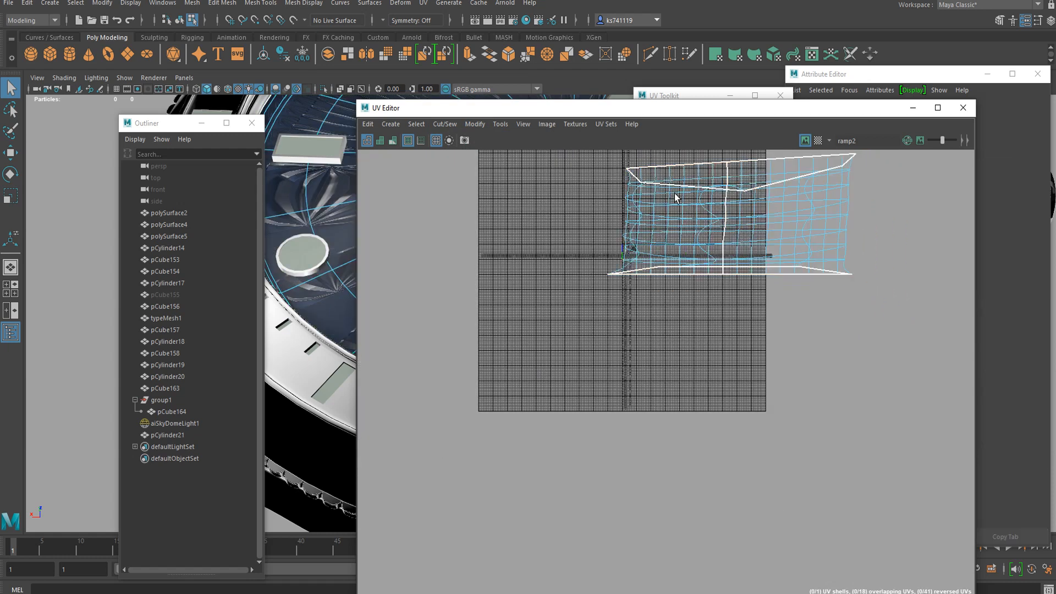
scroll(734, 210, "up", 3)
left_click(743, 213)
key("w")
key("r")
middle_click_drag(700, 211, 714, 292)
key("w")
scroll(761, 199, "down", 5)
scroll(713, 292, "up", 3)
left_click_drag(694, 306, 578, 349)
scroll(577, 352, "up", 4)
key("r")
left_click_drag(594, 311, 565, 309)
key("w")
middle_click_drag(791, 306, 798, 300)
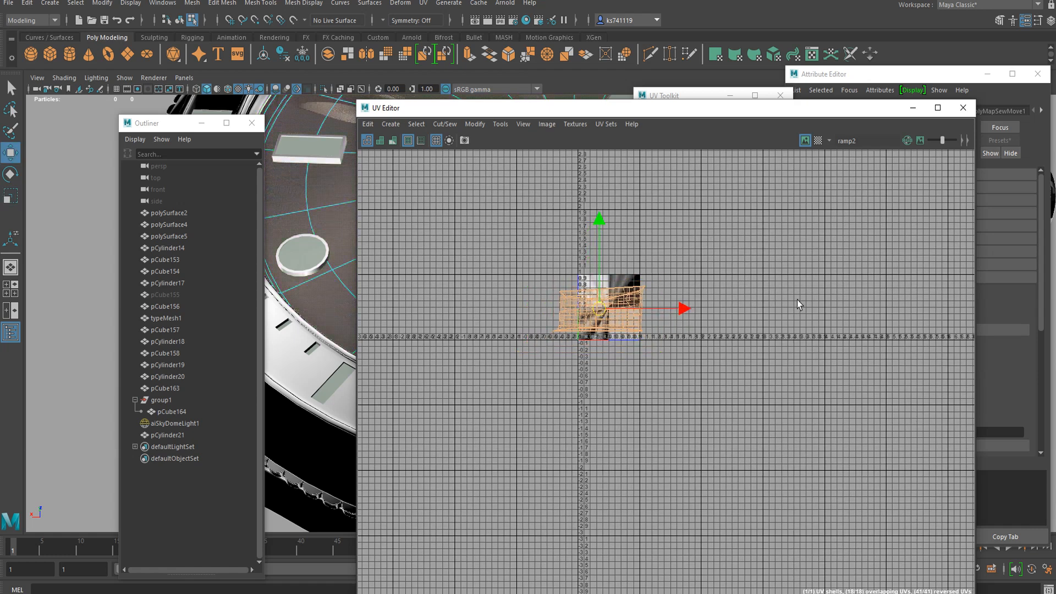
- Close the UV Editor and break the ramp's connection to the aiDial material's bump mapping
left_click(962, 108)
scroll(357, 174, "up", 4)
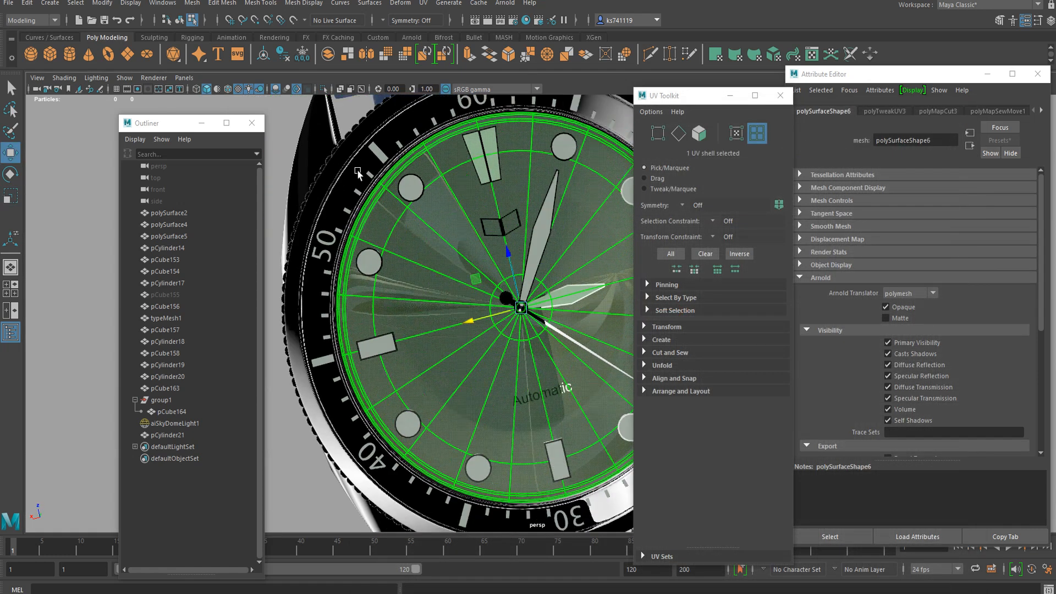
left_click_drag(357, 174, 439, 246, "alt")
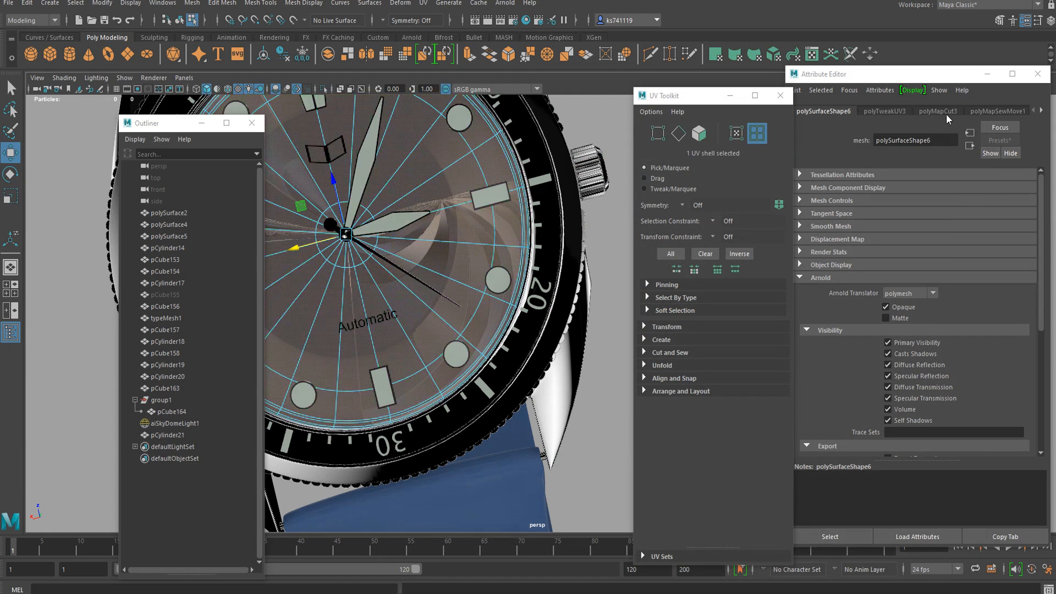
scroll(947, 116, "down", 8)
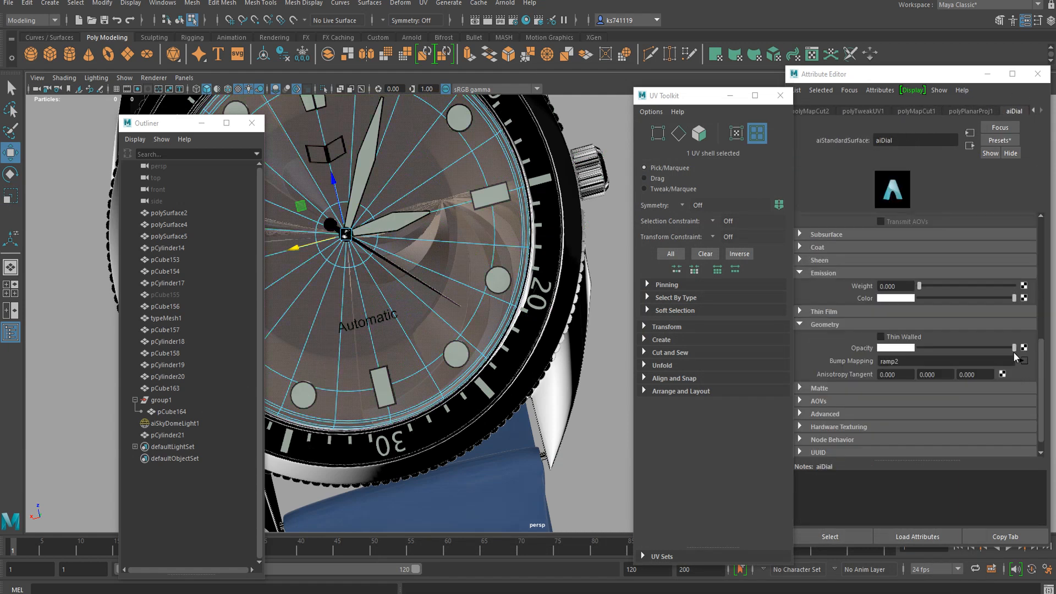
right_click(845, 364)
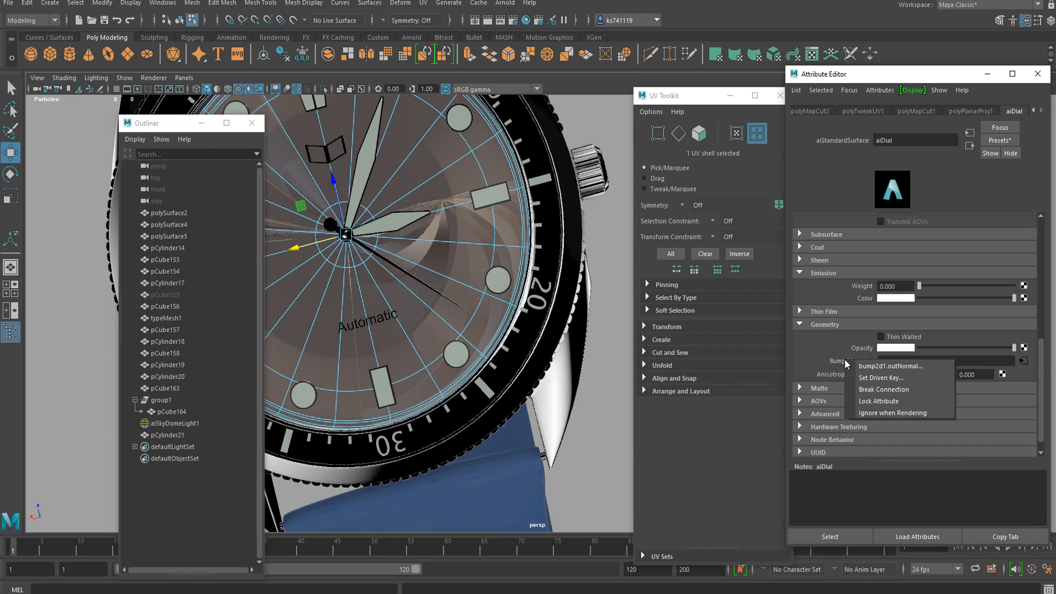
left_click(883, 389)
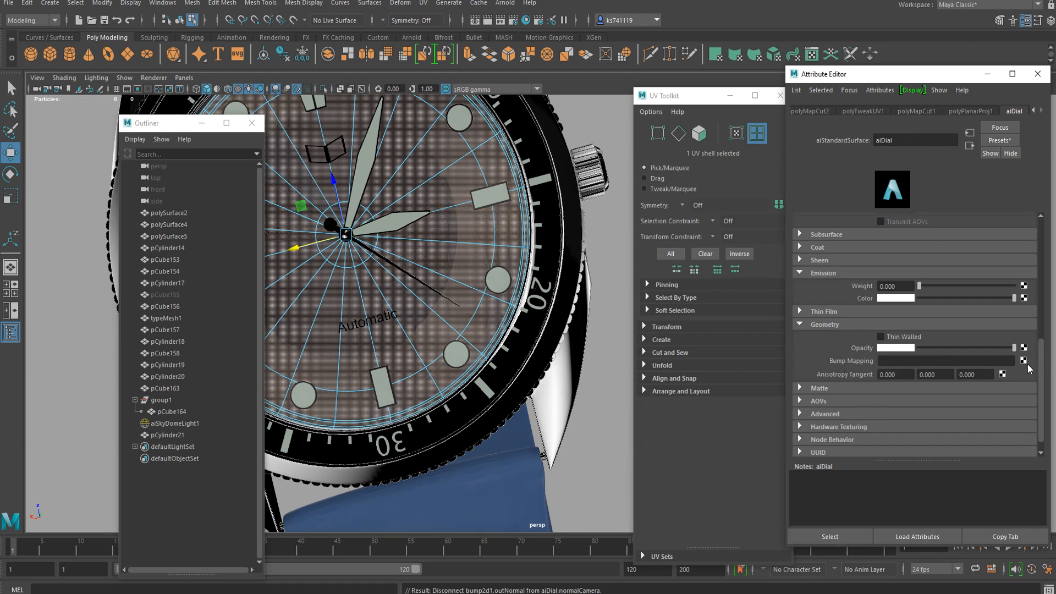
- Connect a noise texture to aiDial's bump mapping, inspect the dial, and open the noise's attributes
left_click(1021, 362)
left_click(514, 262)
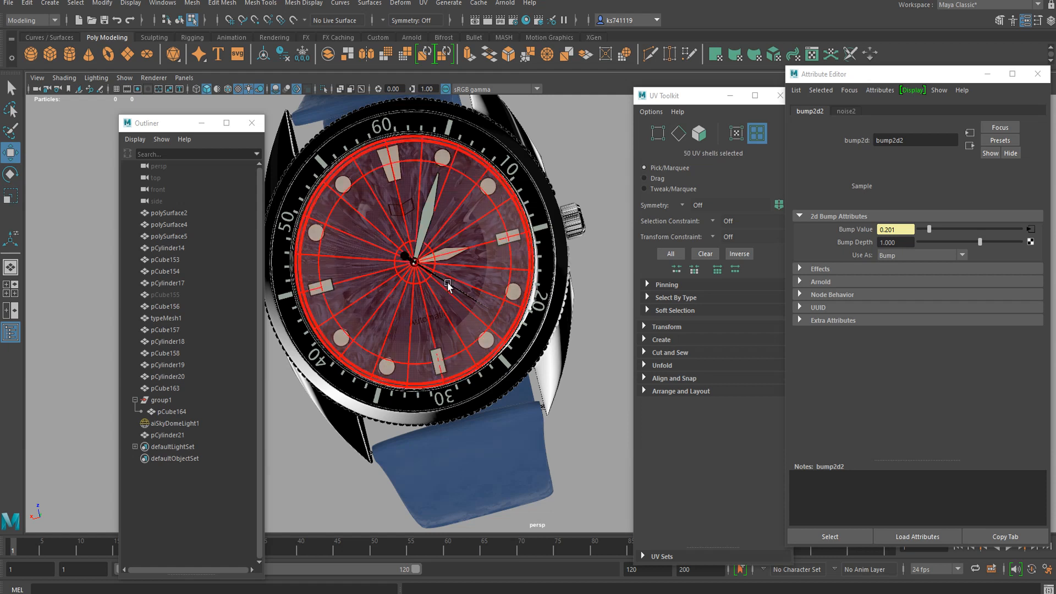
scroll(448, 288, "up", 5)
left_click_drag(363, 264, 409, 245, "alt")
middle_click_drag(409, 245, 518, 276, "alt")
left_click_drag(517, 276, 524, 264, "alt")
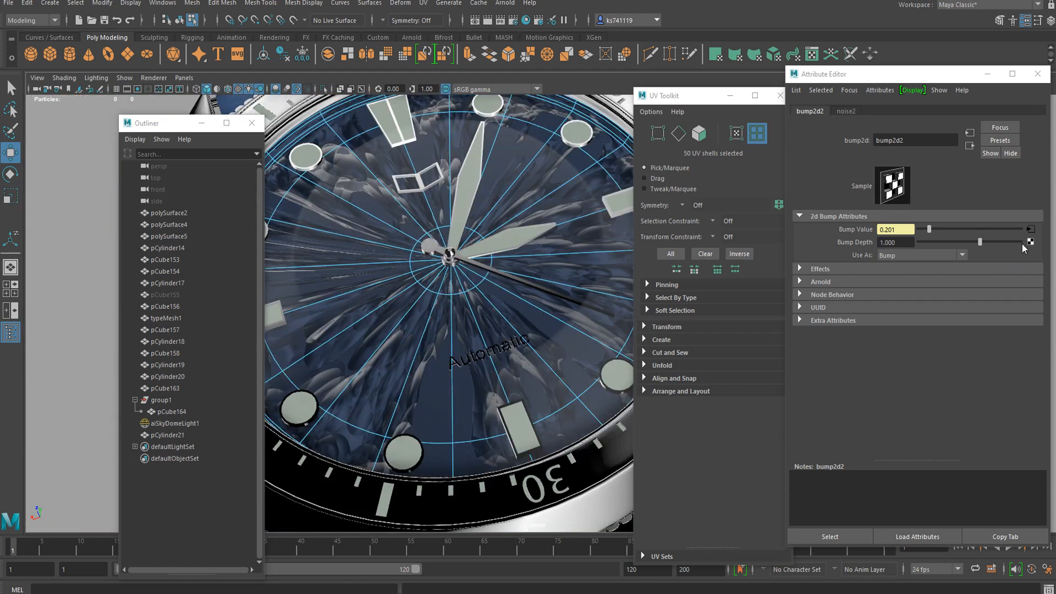
left_click(1031, 230)
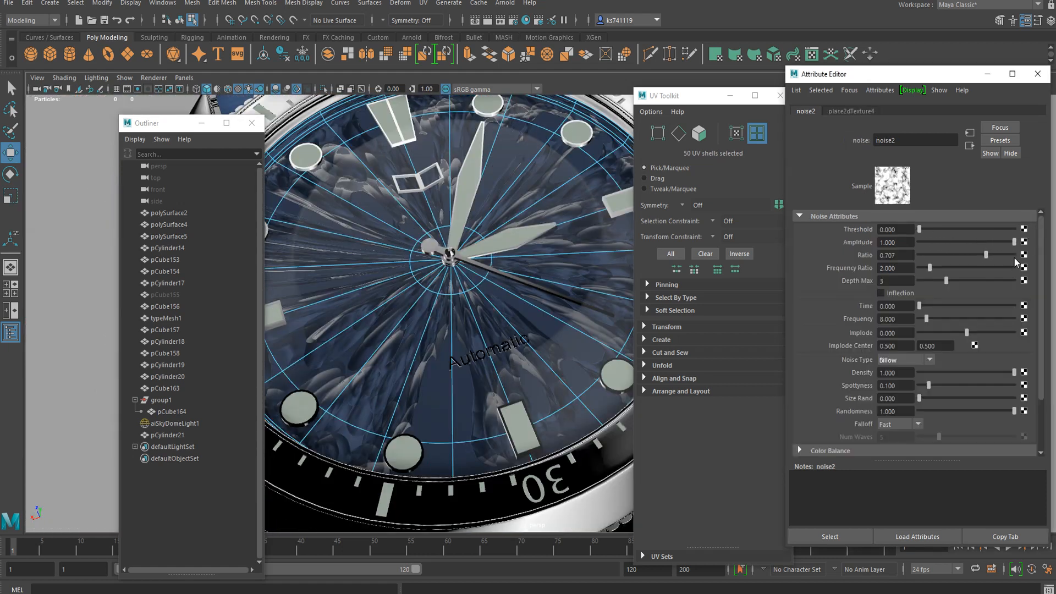
- Set the noise texture's density to 0.059 and its maximum depth to 2
left_click_drag(939, 372, 927, 371)
left_click_drag(967, 332, 856, 320)
left_click(910, 333)
type("0.059")
key("Return")
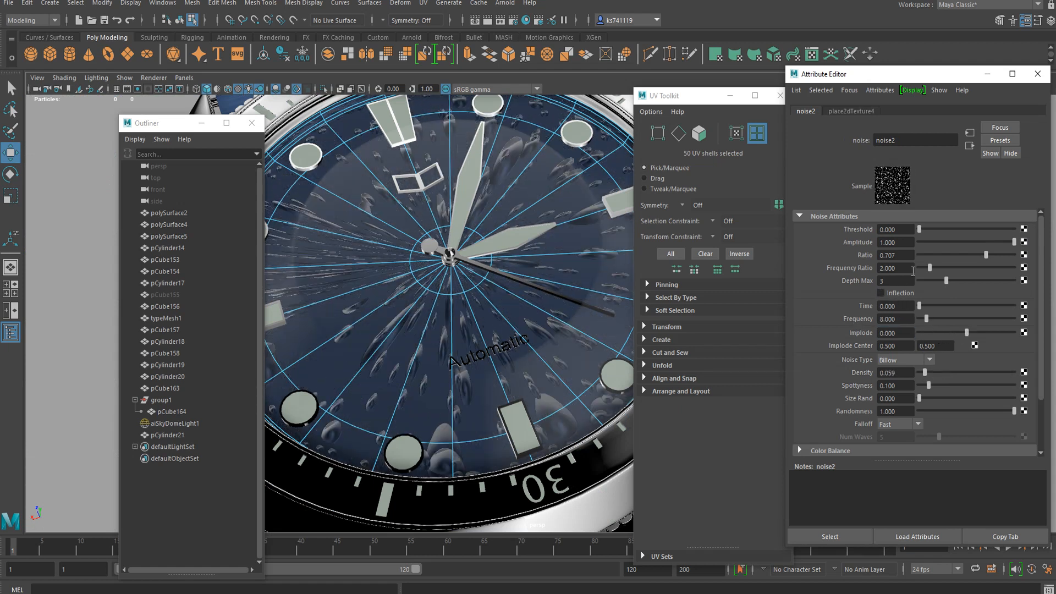
left_click_drag(946, 281, 929, 278)
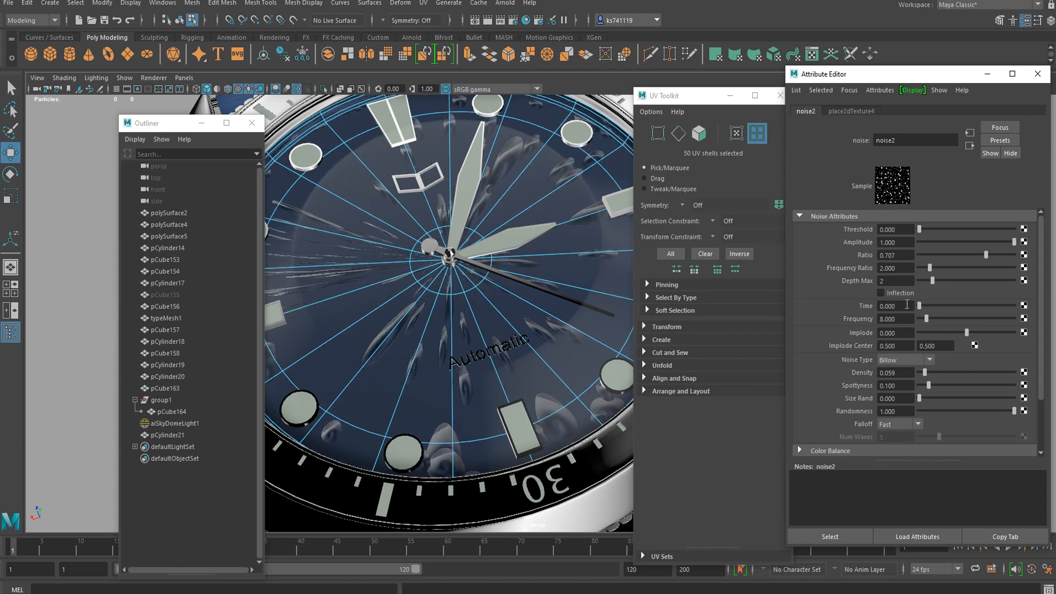
- Open the noise's 2D placement node and set Repeat UV to 1 in U and 0.01 in V
scroll(896, 378, "down", 3)
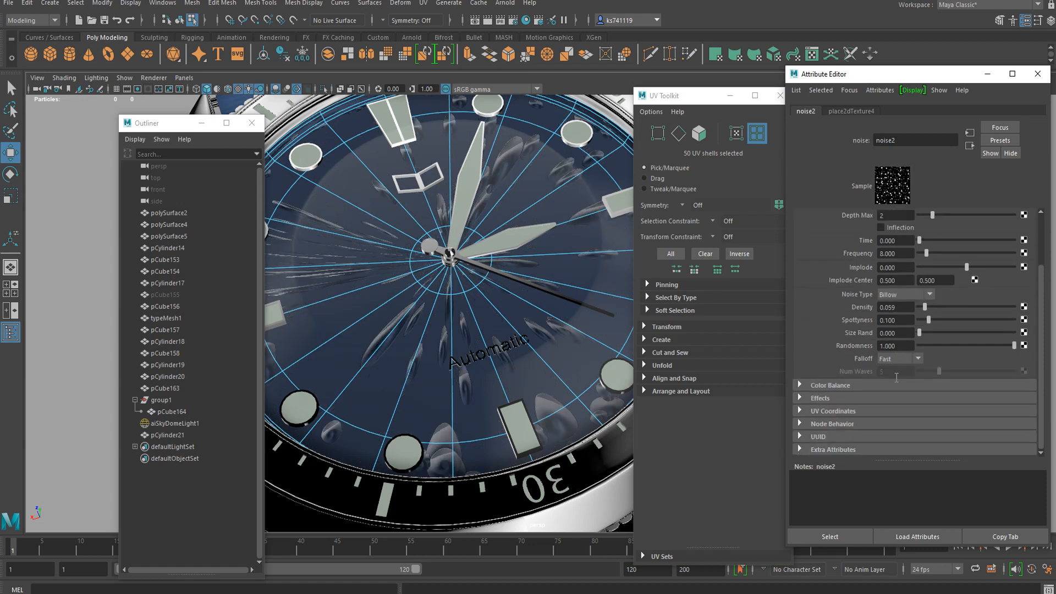
left_click(840, 411)
left_click(974, 421)
left_click_drag(900, 316, 833, 307)
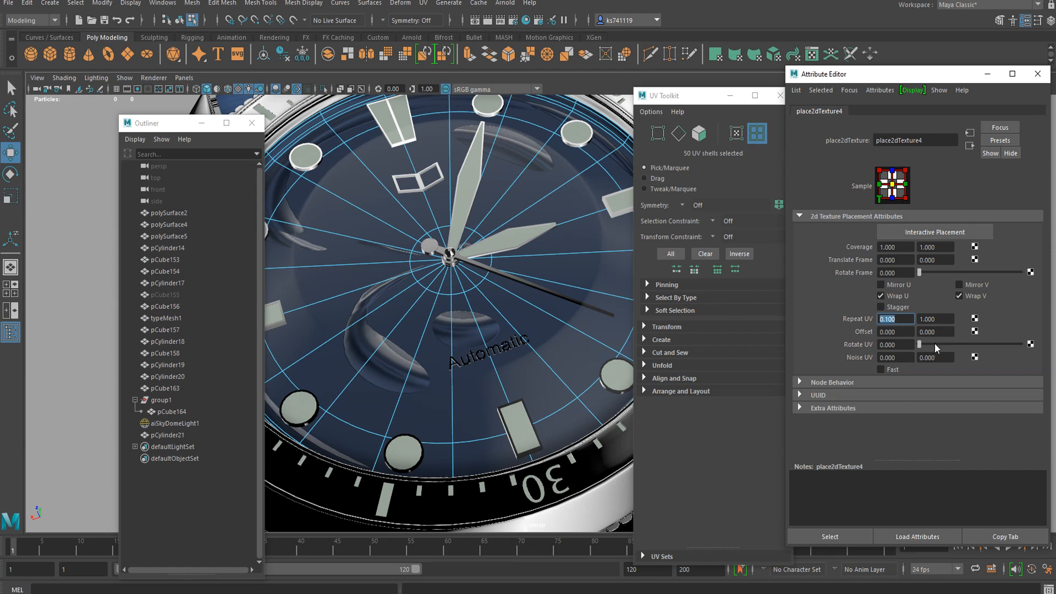
left_click_drag(945, 318, 907, 306)
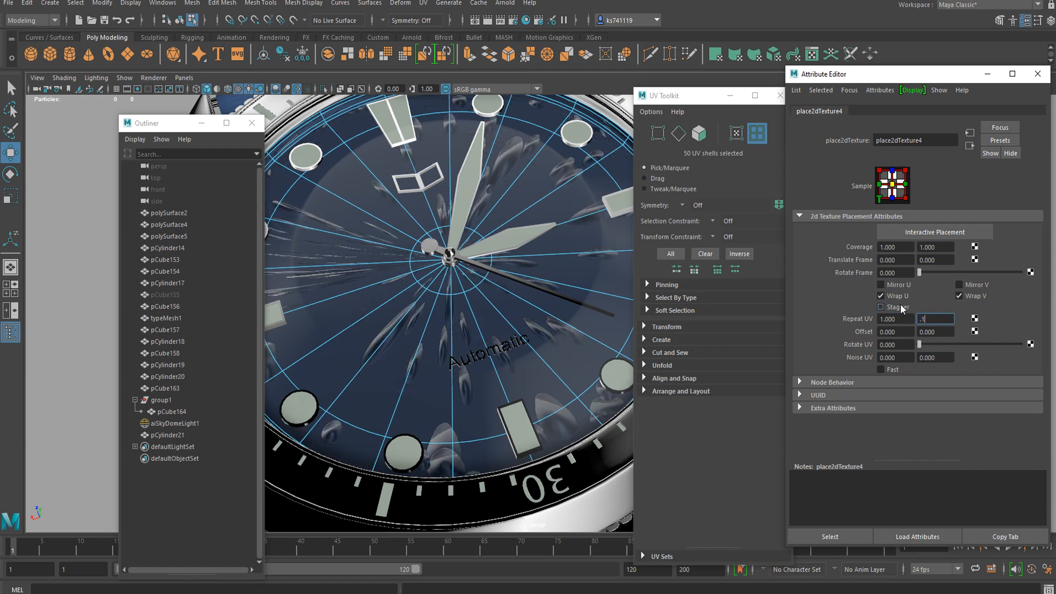
type(".1")
key("Return")
left_click_drag(952, 314, 905, 307)
type(".01")
key("Return")
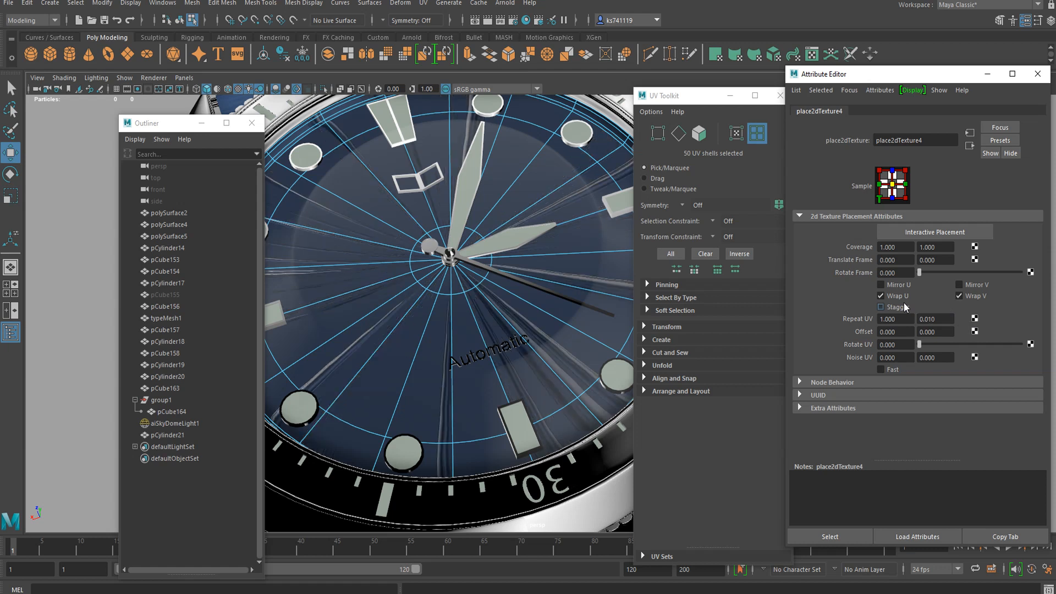
- Return to the noise texture and lower its density to 0.024
left_click(970, 146)
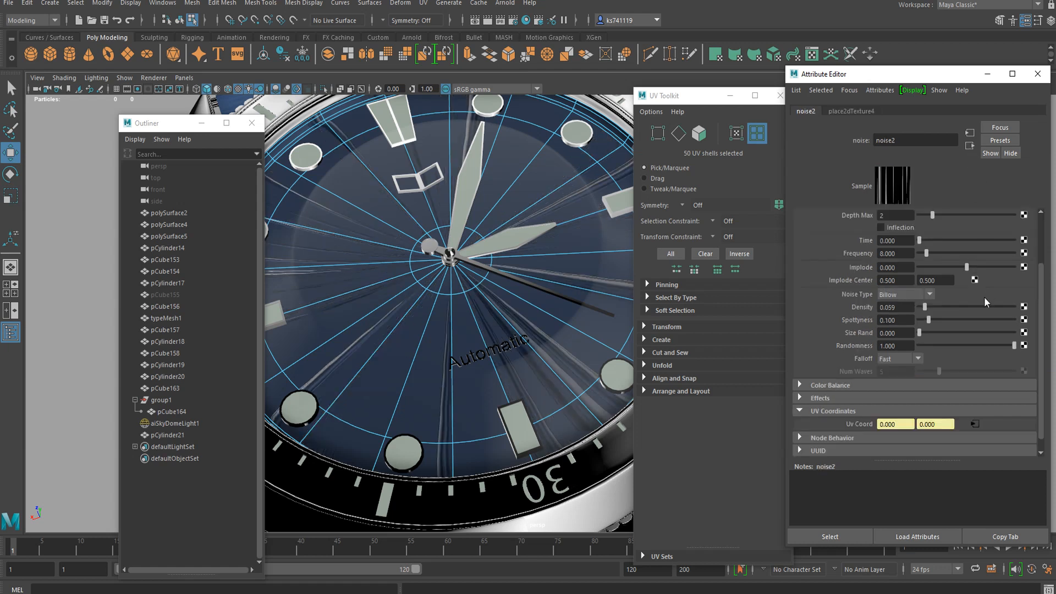
left_click_drag(933, 305, 929, 306)
left_click_drag(937, 307, 922, 306)
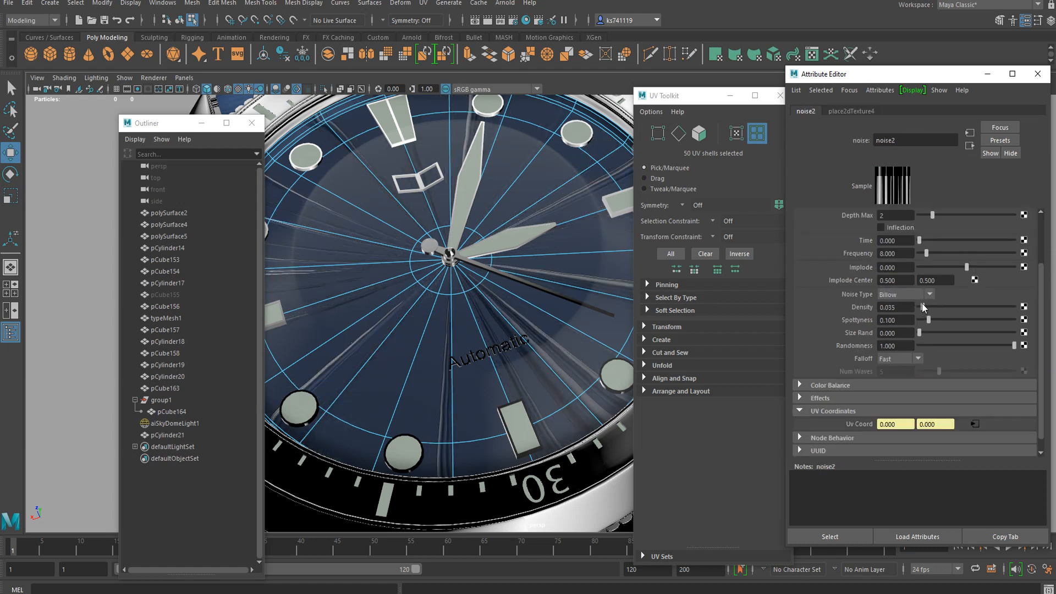
- Raise the noise's frequency, trying 100 and 1000, and settle on 500
left_click_drag(925, 253, 1036, 259)
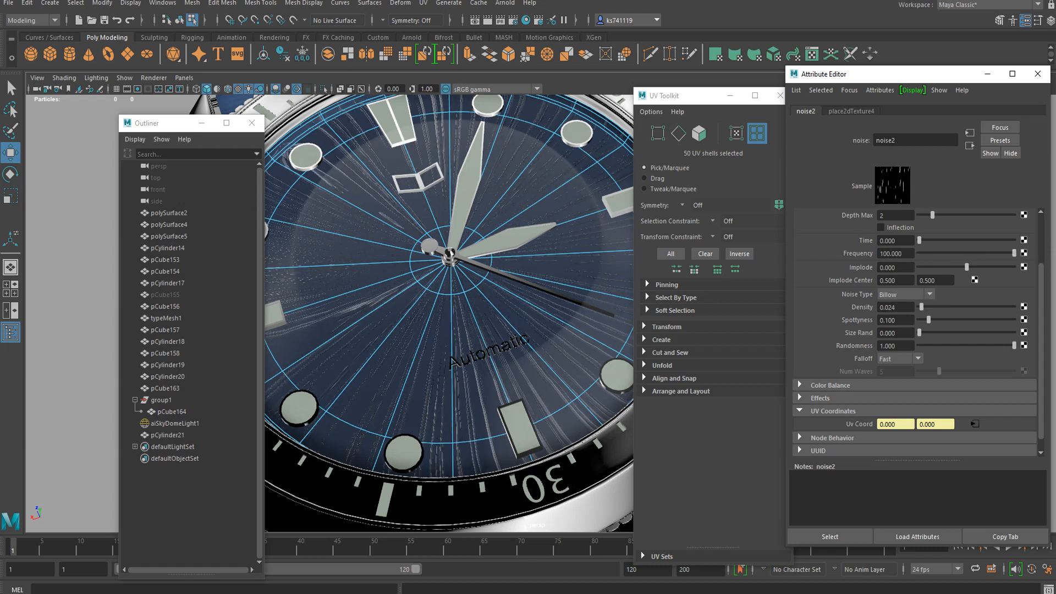
double_click(908, 253)
type("1000")
key("Return")
scroll(506, 314, "up", 8)
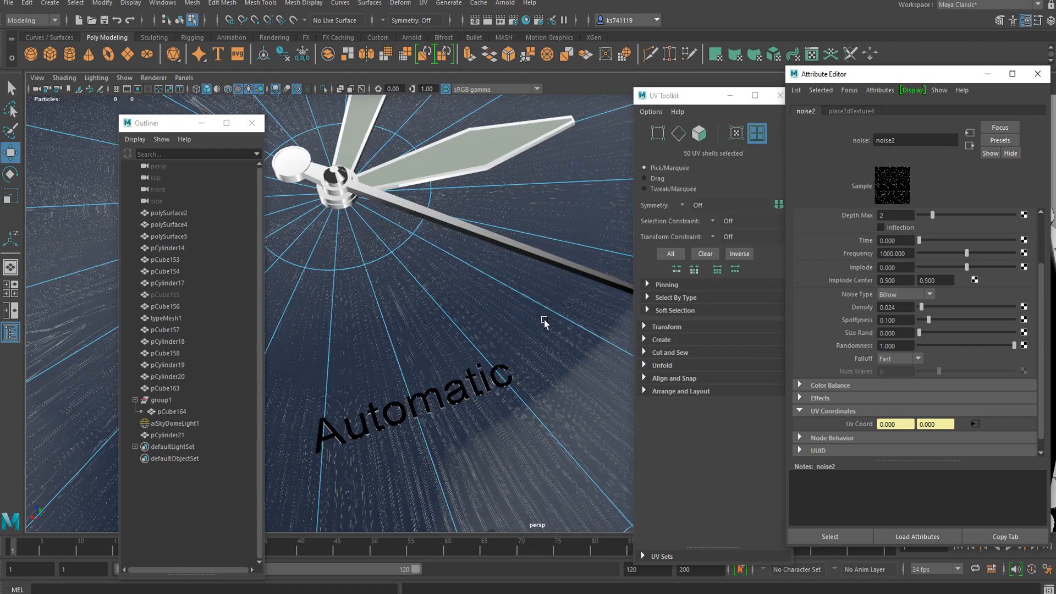
left_click_drag(898, 253, 847, 257)
type("500")
key("Return")
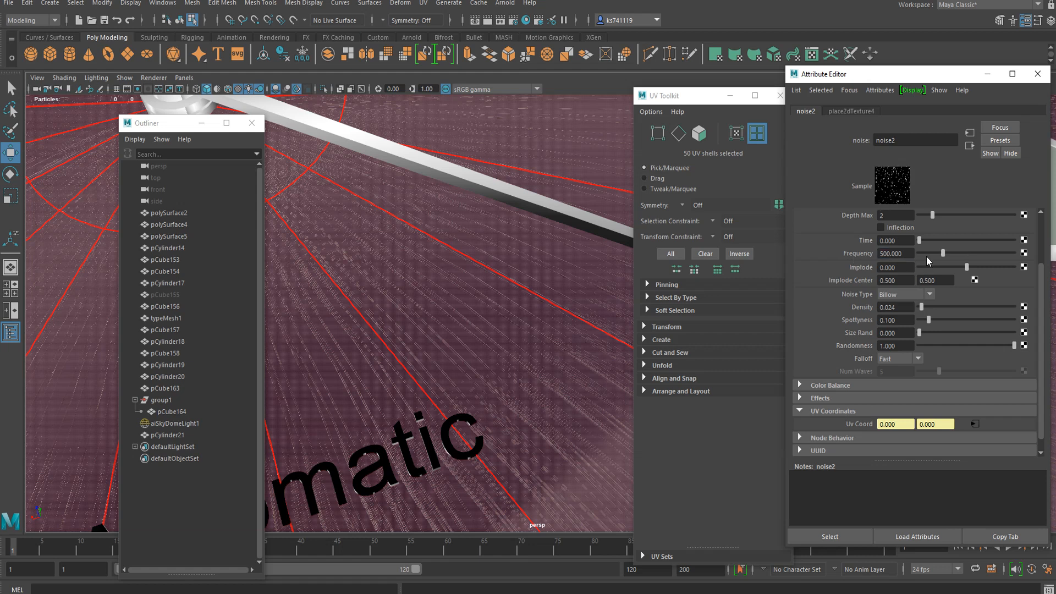
- Go back to the noise's bump2d node and change its bump depth
left_click(969, 144)
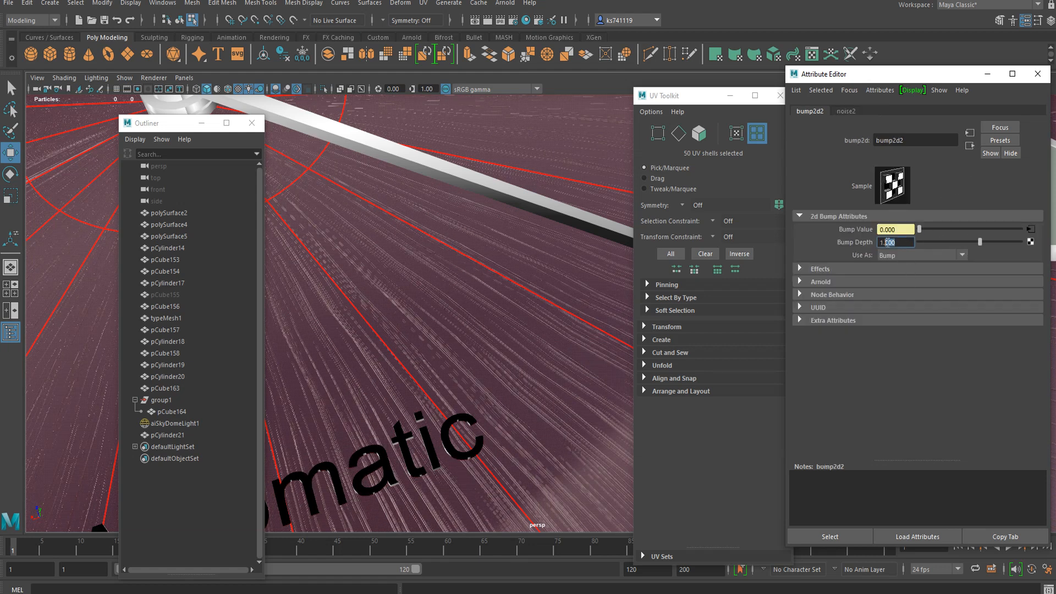
key("Return")
right_click_drag(531, 353, 504, 196, "alt")
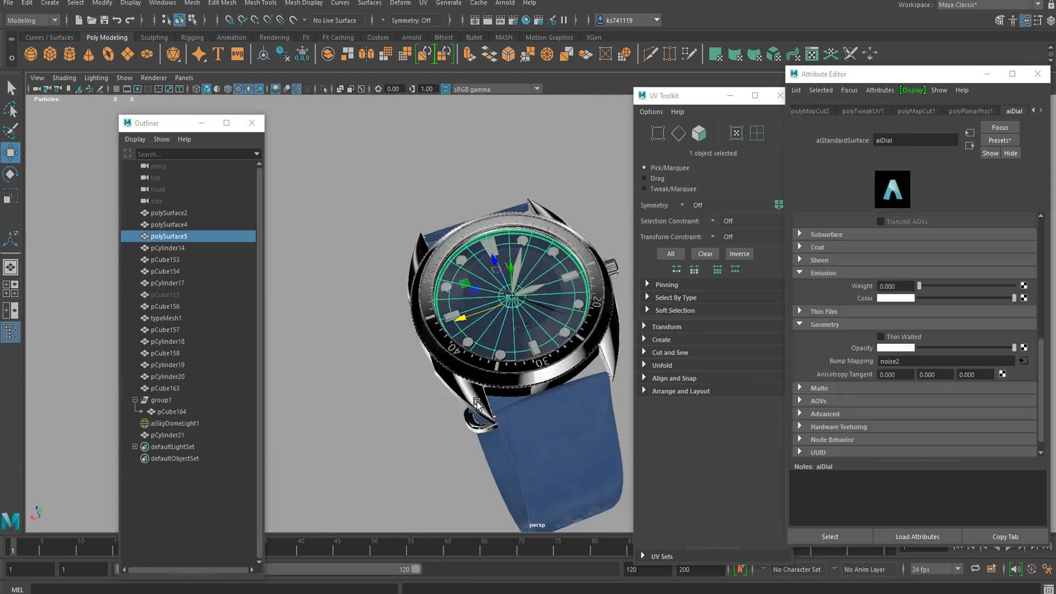
- Deselect the dial and examine its radial noise bump from several angles, close up and from farther away
left_click(432, 406)
scroll(455, 391, "up", 3)
scroll(451, 385, "up", 8)
left_click_drag(525, 354, 468, 304, "alt")
right_click_drag(469, 303, 493, 305, "alt")
mouse_move(492, 305)
left_mouse_down("alt")
mouse_move(447, 273)
mouse_move(500, 313)
mouse_move(493, 323)
left_mouse_up("alt")
scroll(477, 327, "up", 7)
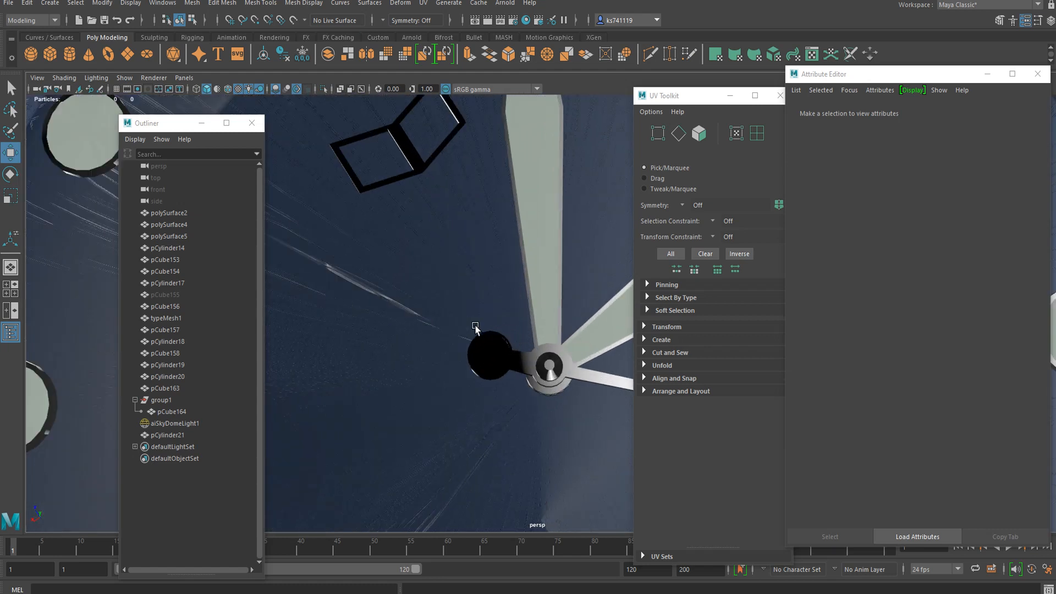
left_click_drag(473, 363, 373, 315, "alt")
scroll(344, 350, "up", 4)
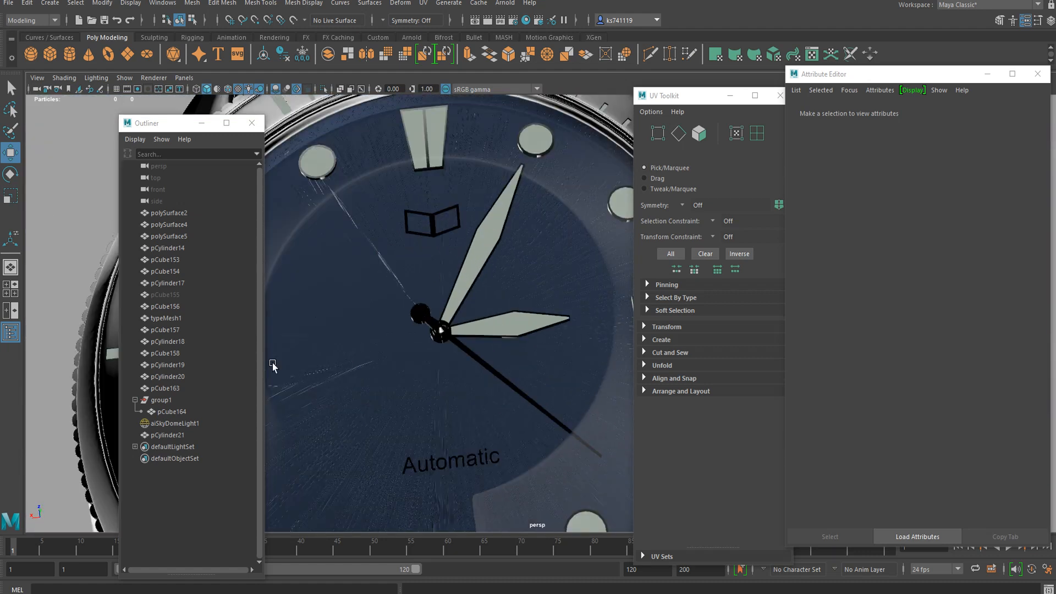
- Select the dial surface polySurface5 and delete its construction history
left_click(190, 423)
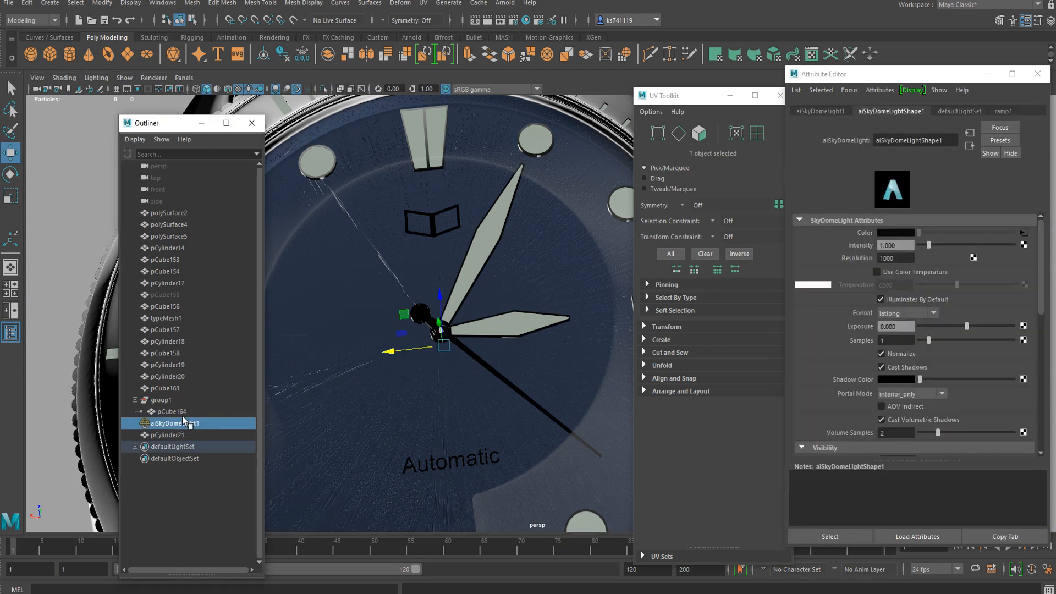
left_click(184, 238)
left_click(180, 248)
left_click(184, 238)
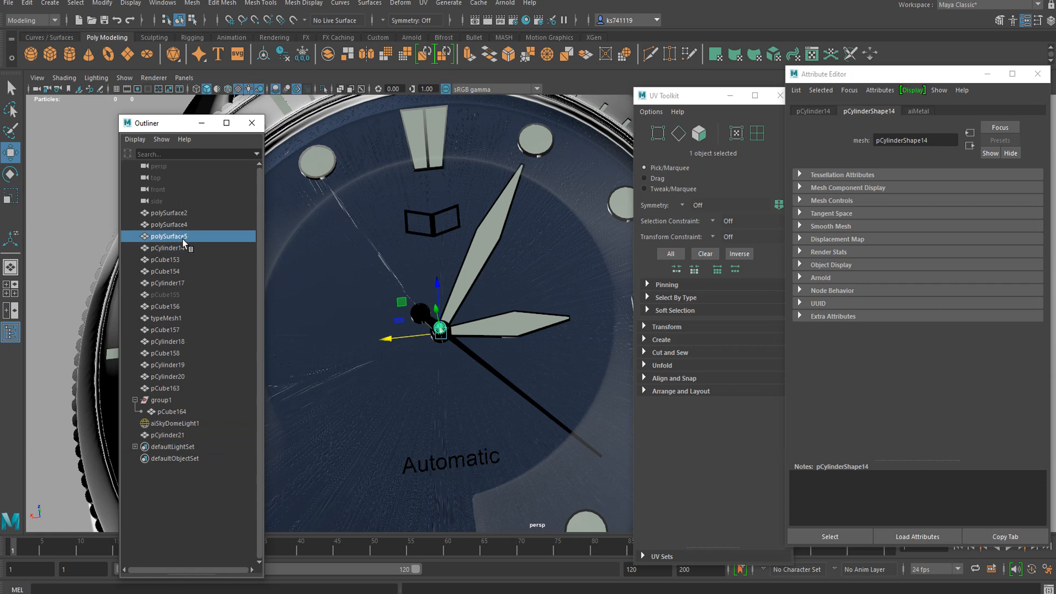
left_click(999, 112)
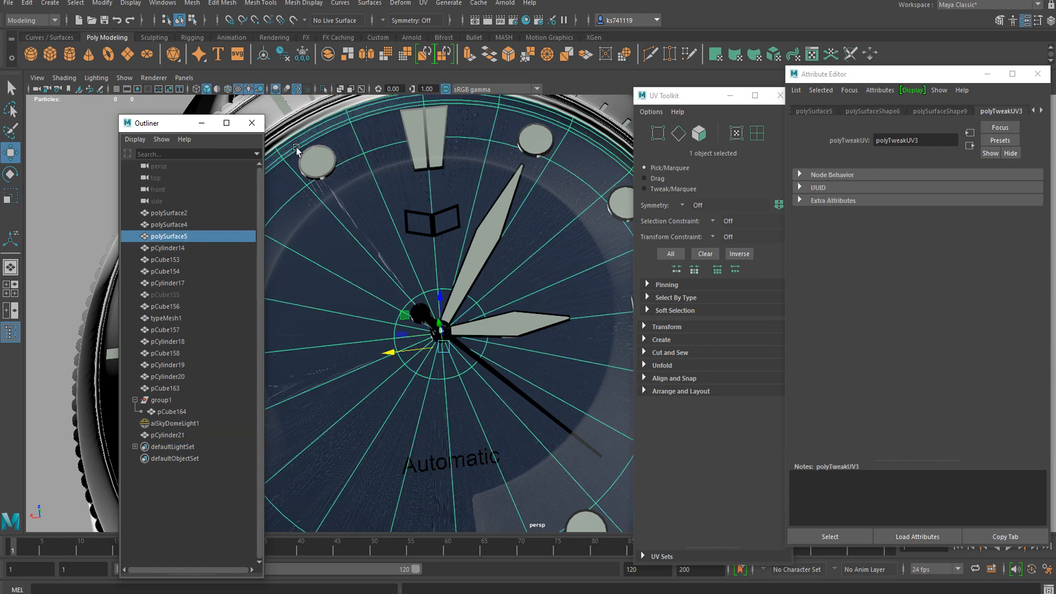
left_click(277, 49)
- Break the noise2 bump mapping connection on the dial's aiDial material
left_click(920, 112)
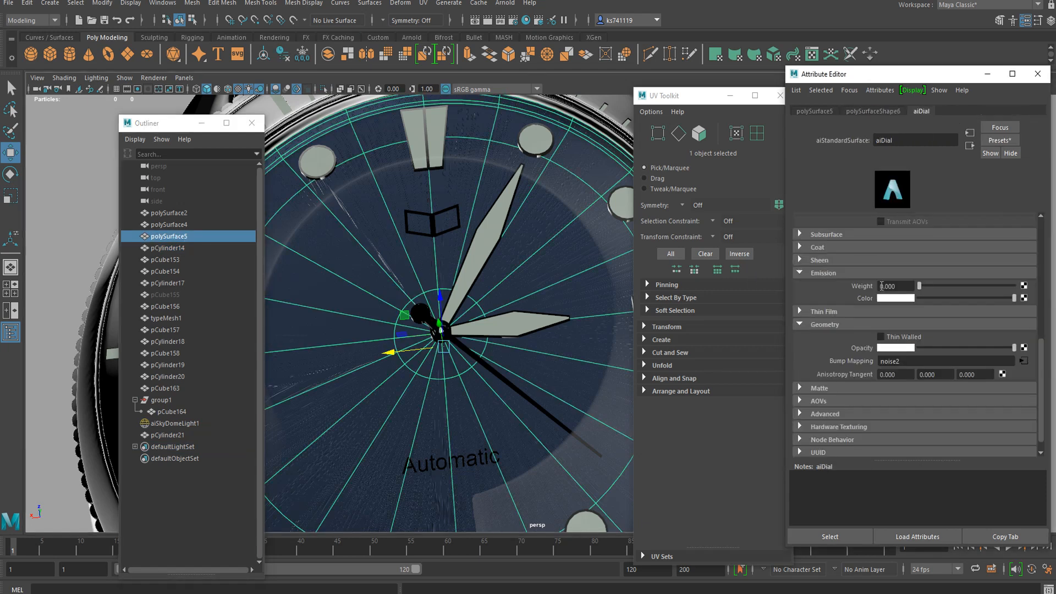
right_click(855, 359)
left_click(885, 385)
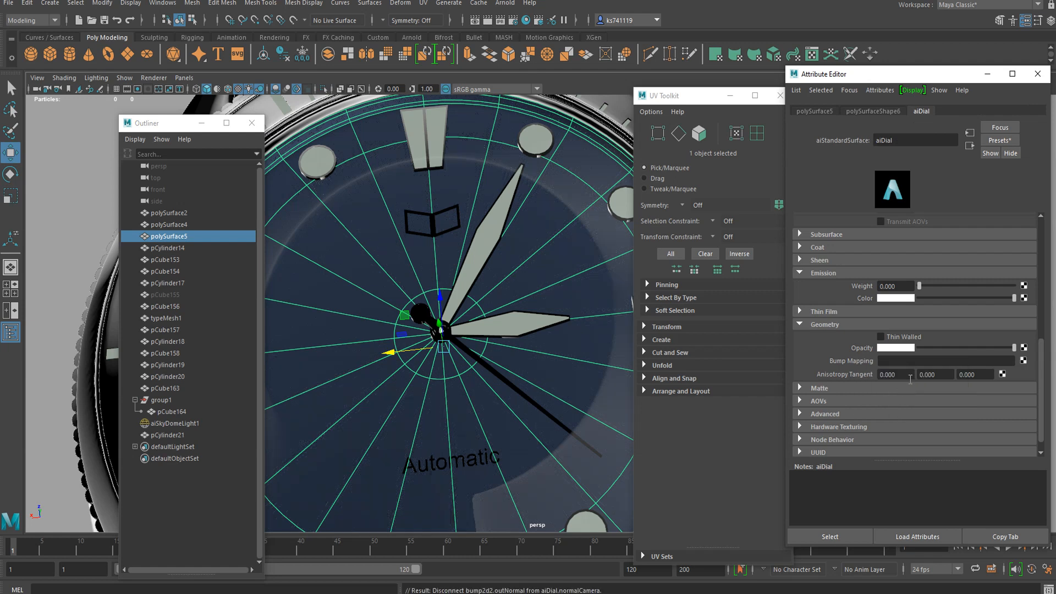
scroll(935, 352, "up", 10)
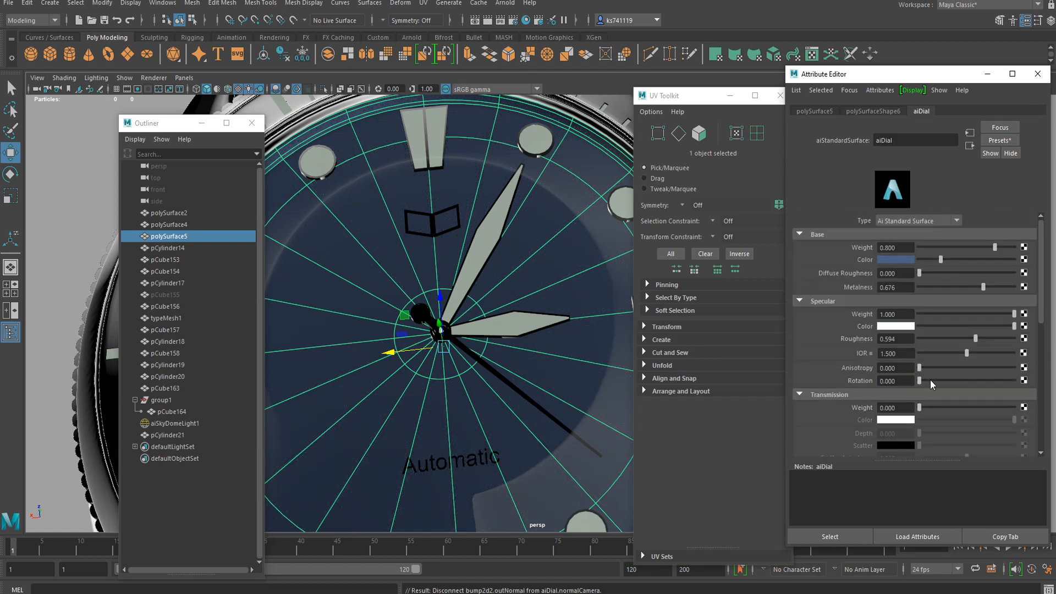
- Try a different specular rotation on the aiDial material and deselect the dial
left_click_drag(930, 380, 970, 381)
left_click_drag(967, 381, 921, 371)
scroll(437, 291, "down", 9)
left_click(514, 171)
- Examine the dial without its bump, close up and as part of the whole watch
scroll(538, 321, "up", 2)
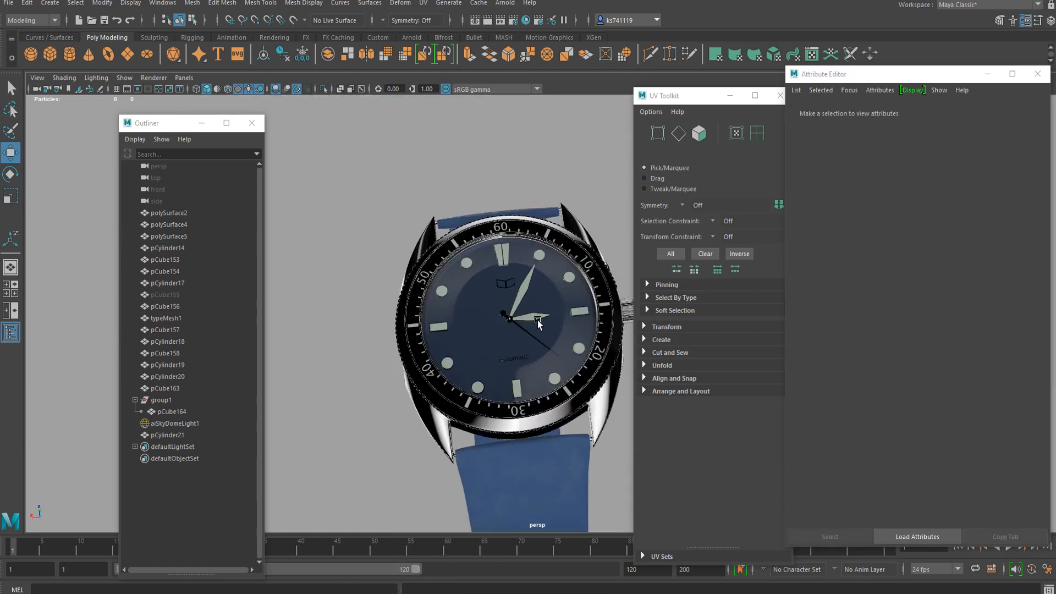
scroll(538, 321, "up", 4)
left_click_drag(500, 345, 560, 363, "alt")
scroll(538, 320, "down", 4)
scroll(560, 363, "down", 3)
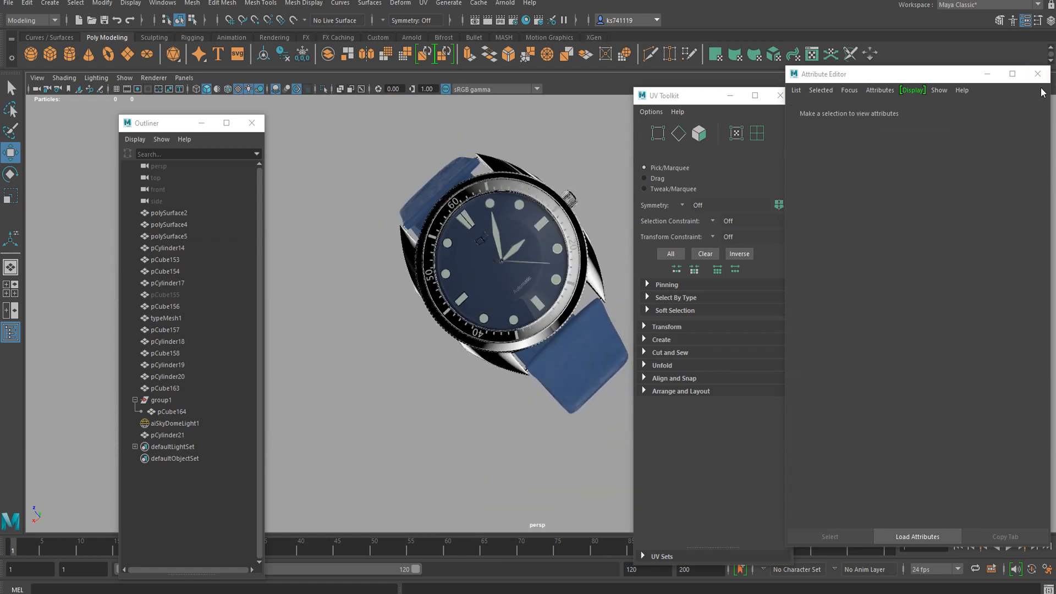
- Close the Attribute Editor, UV Toolkit and Outliner windows to clear the viewport
left_click(1038, 73)
left_click(781, 98)
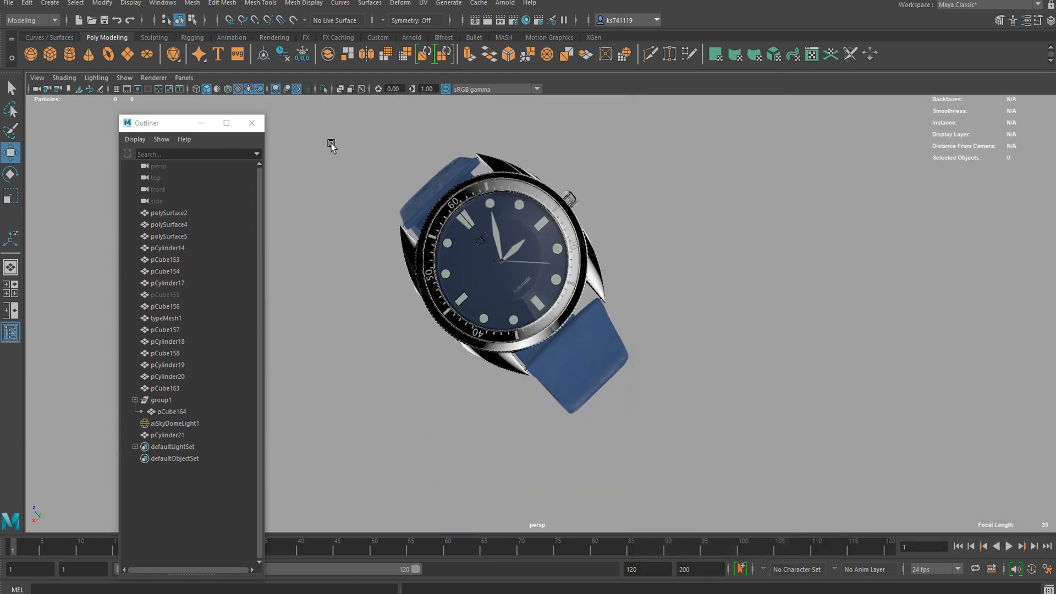
left_click(255, 125)
- Overlay the wireframe on the shaded watch and examine the mesh of the case, dial and strap from several angles
scroll(440, 242, "up", 5)
left_click_drag(440, 242, 463, 233, "alt")
middle_click_drag(463, 234, 549, 212, "alt")
scroll(549, 212, "down", 1)
left_click_drag(549, 212, 545, 230, "alt")
left_click(228, 90)
scroll(370, 210, "up", 4)
mouse_move(370, 209)
left_mouse_down("alt")
mouse_move(403, 242)
mouse_move(431, 229)
left_mouse_up("alt")
scroll(408, 242, "down", 2)
scroll(503, 212, "up", 4)
middle_click_drag(512, 211, 450, 205, "alt")
scroll(490, 217, "up", 1)
mouse_move(450, 207)
left_mouse_down("alt")
mouse_move(508, 126)
mouse_move(424, 209)
mouse_move(441, 203)
left_mouse_up("alt")
middle_click_drag(742, 209, 698, 218, "alt")
scroll(698, 217, "down", 3)
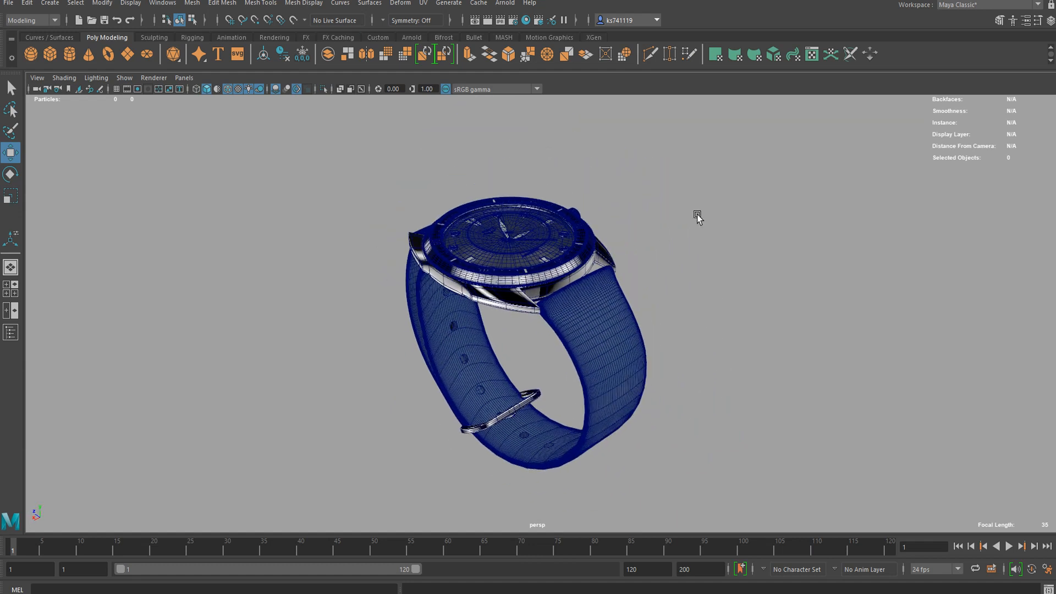
- Turn the wireframe overlay off and examine the shaded watch's case, bezel, dial and strap from different angles
left_click(226, 88)
scroll(352, 171, "up", 4)
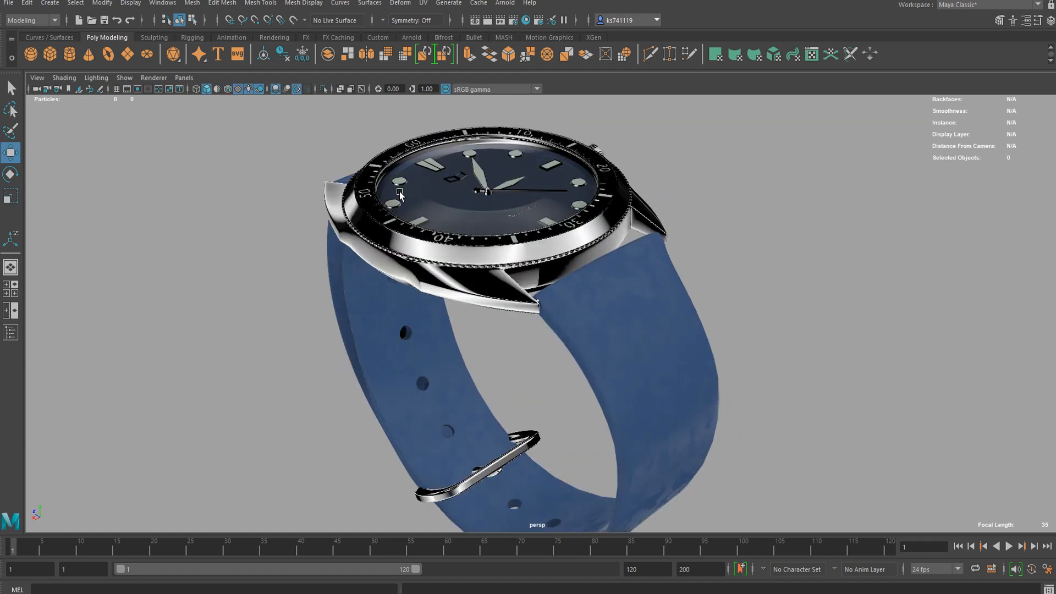
left_click_drag(396, 198, 434, 225, "alt")
middle_click_drag(434, 226, 512, 261, "alt")
left_click_drag(560, 178, 677, 208, "alt")
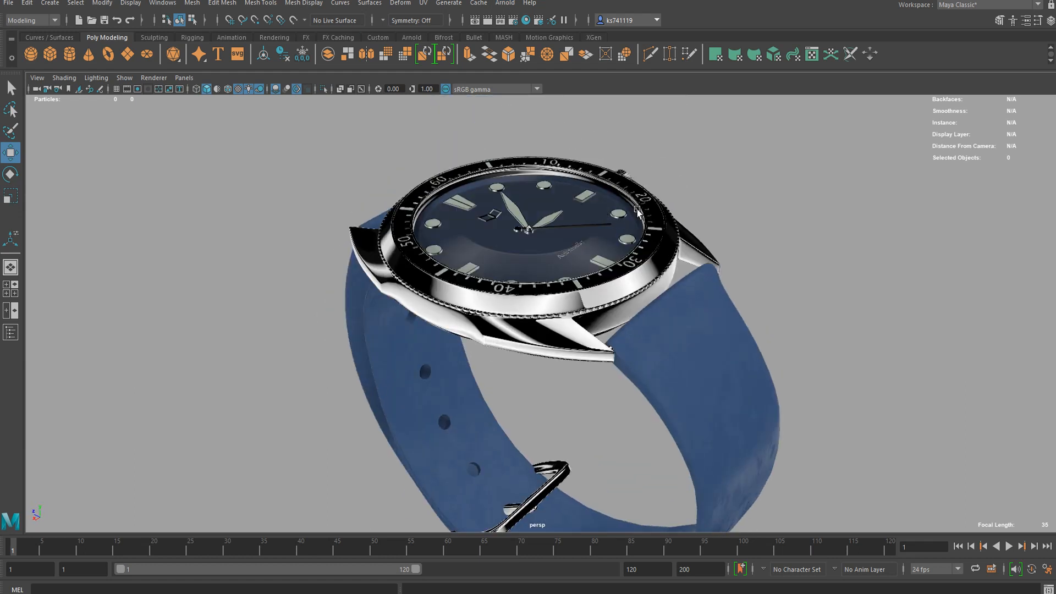
scroll(524, 198, "down", 3)
left_click_drag(594, 288, 540, 297, "alt")
middle_click_drag(539, 298, 537, 268, "alt")
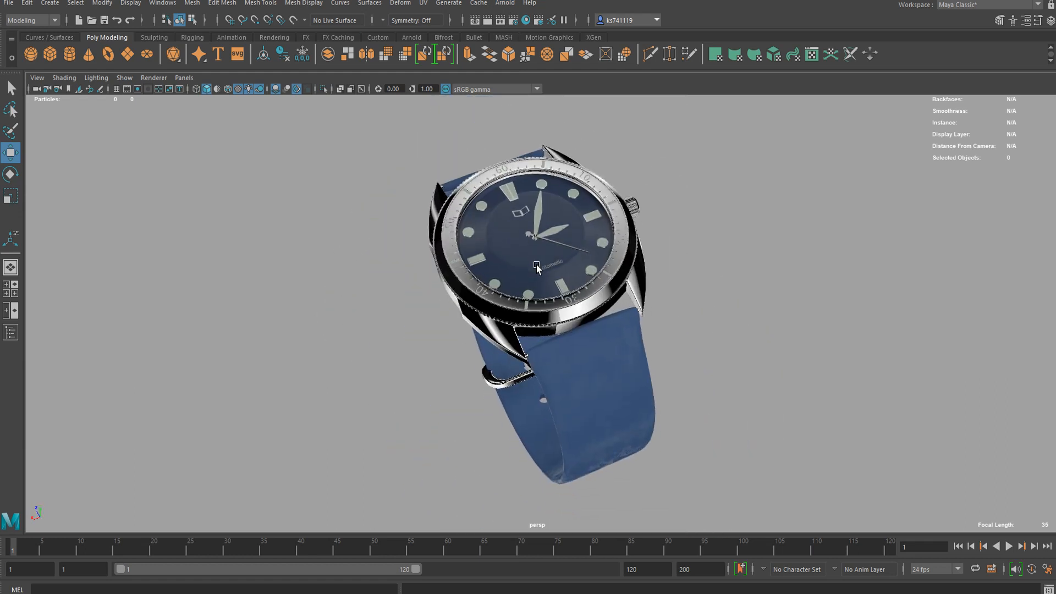
scroll(545, 255, "up", 3)
left_click_drag(547, 253, 562, 275, "alt")
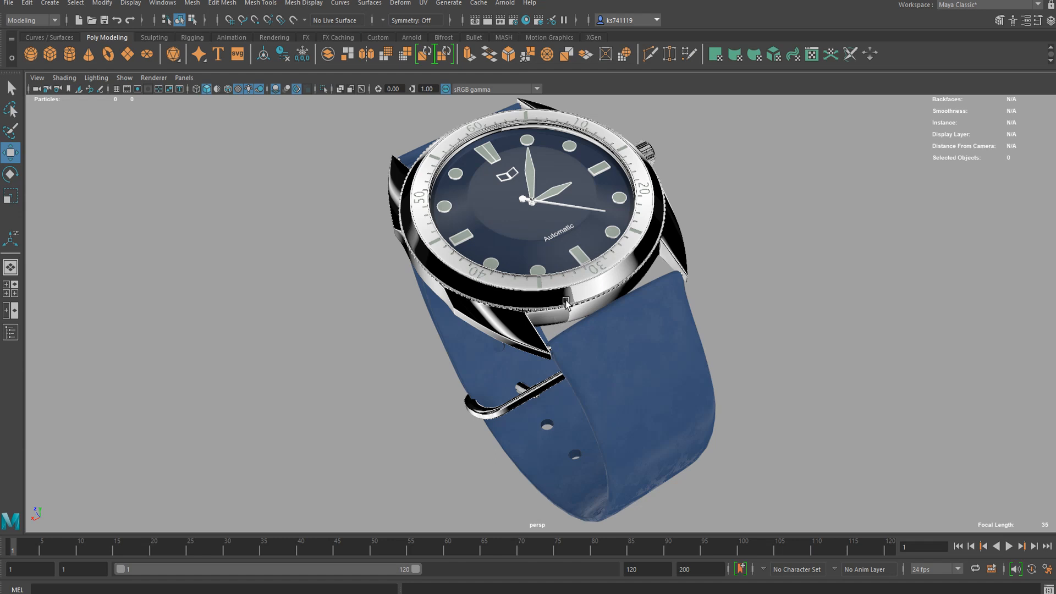
left_click_drag(542, 291, 555, 276, "alt")
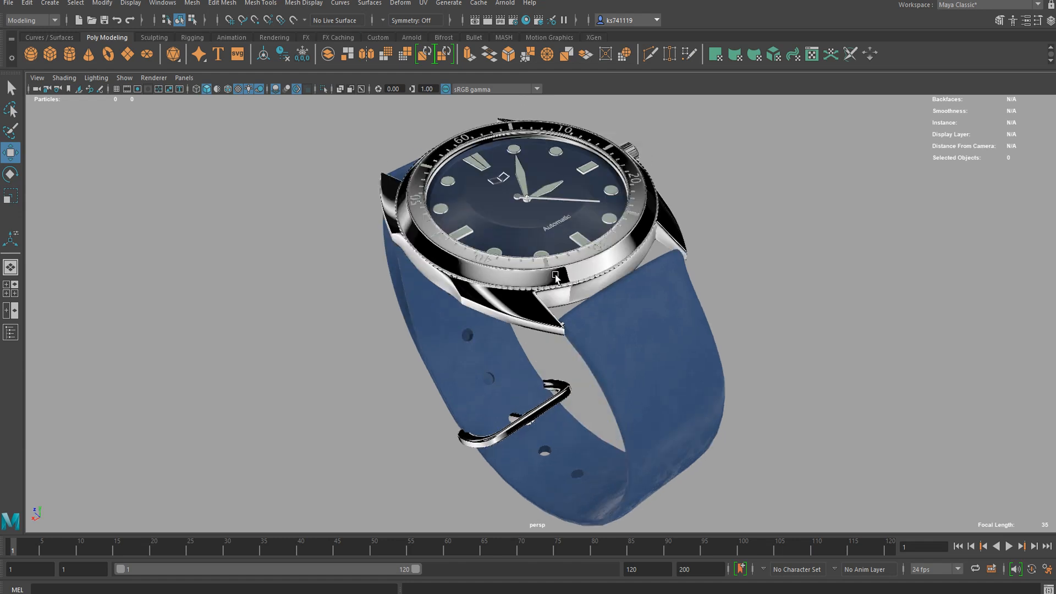